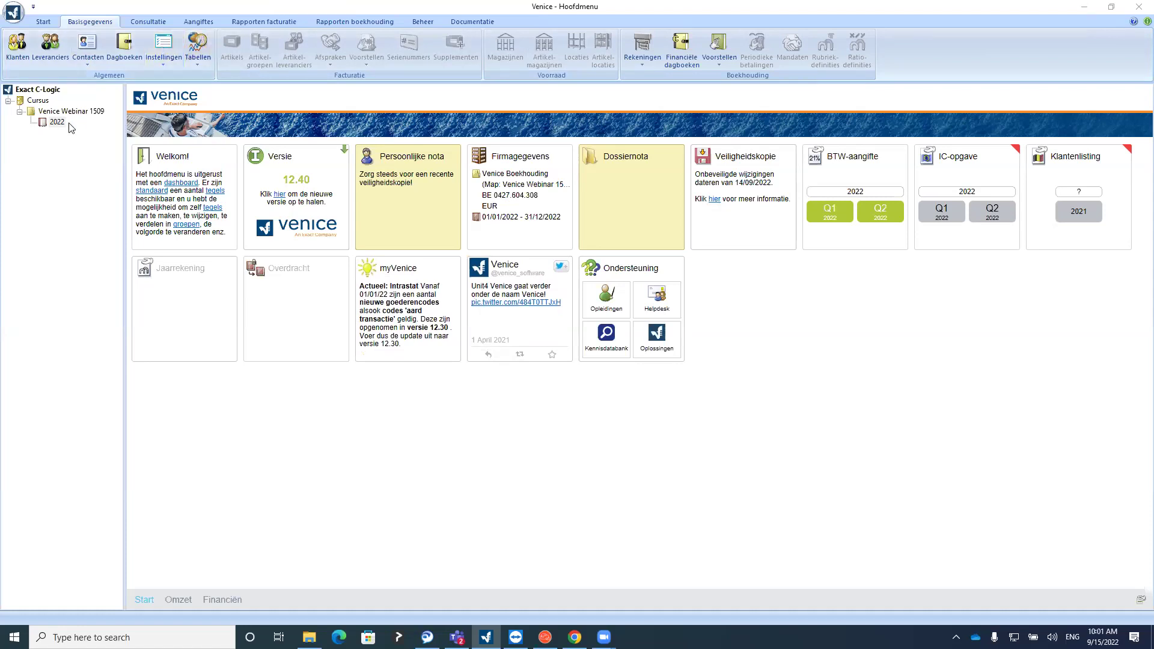
# Open the 2022 year of the Venice Webinar 1509 dossier in the Cursus folder
pyautogui.click(39, 100)
pyautogui.click(51, 112)
pyautogui.click(56, 122)
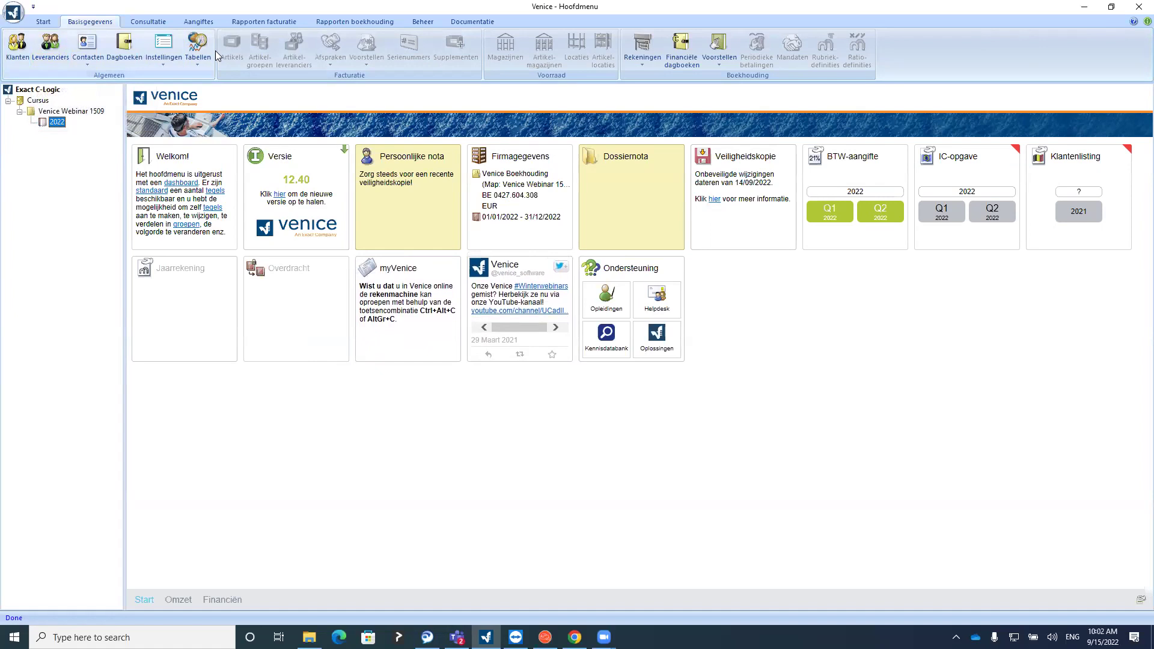
# Browse the Start, Basisgegevens and Aangiftes ribbon tabs, then bring up the Venice application menu
pyautogui.click(45, 23)
pyautogui.scroll(-3, 97, 24)
pyautogui.scroll(1, 103, 25)
pyautogui.scroll(1, 103, 24)
pyautogui.click(48, 22)
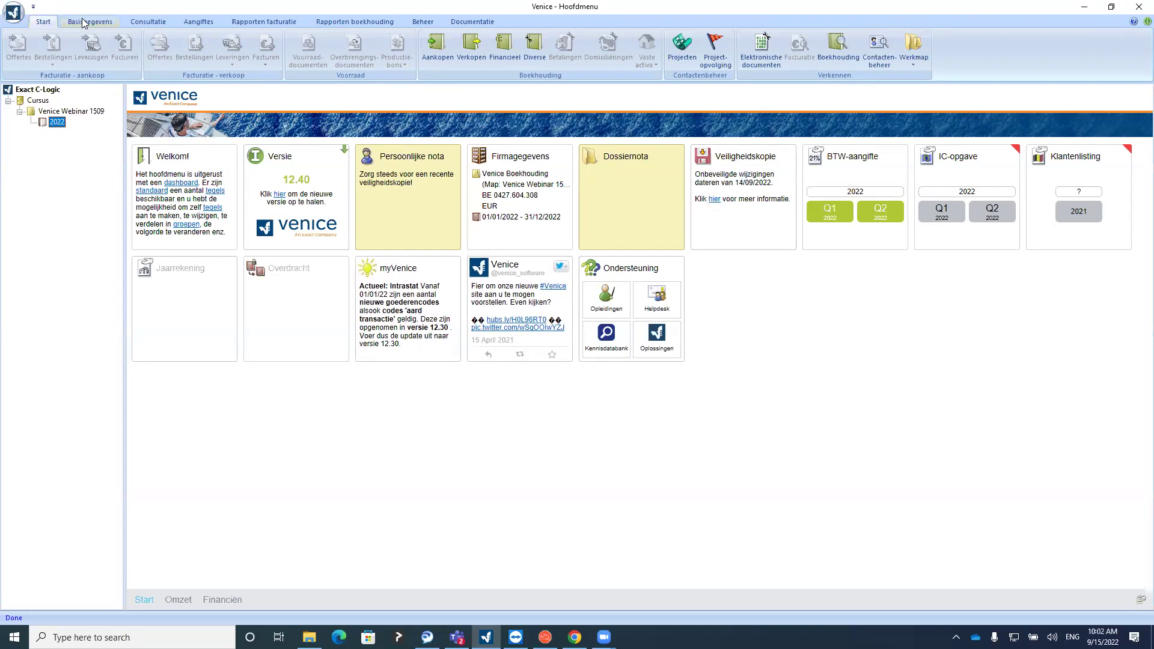
pyautogui.click(71, 27)
pyautogui.click(48, 22)
pyautogui.click(73, 23)
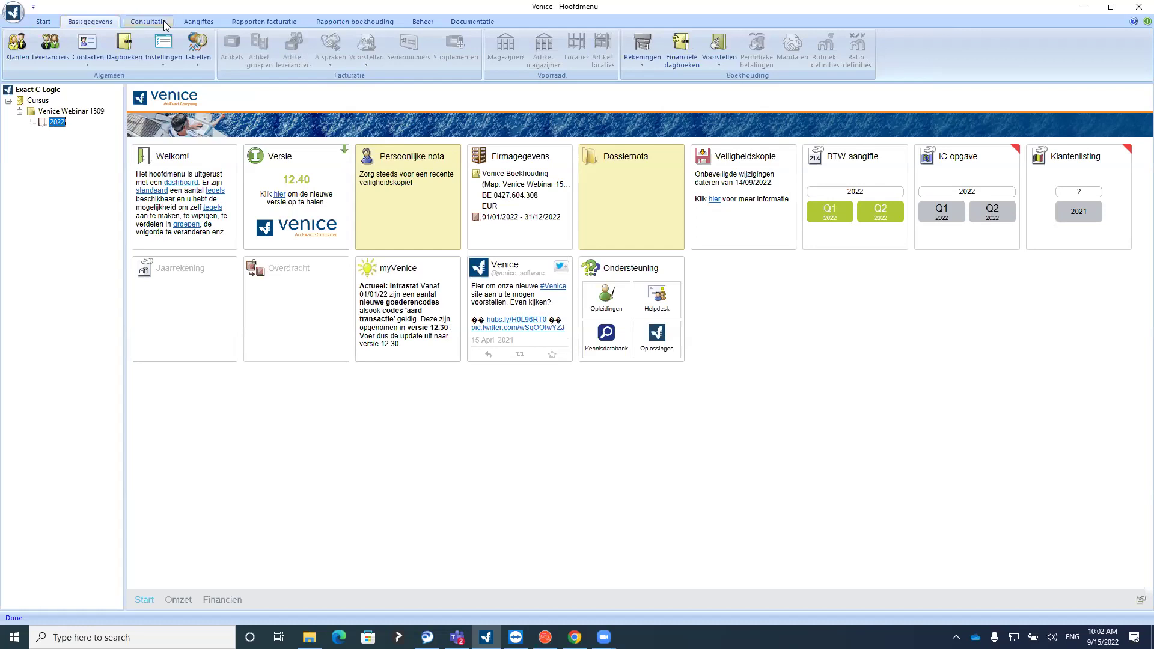
pyautogui.click(207, 25)
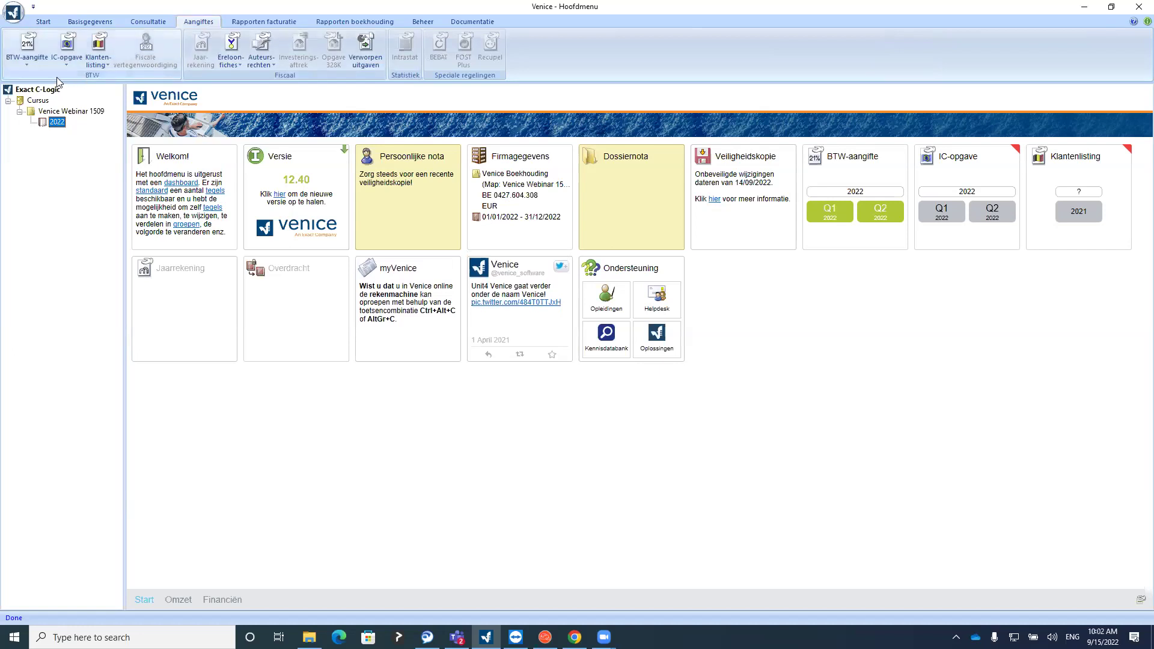
pyautogui.click(48, 24)
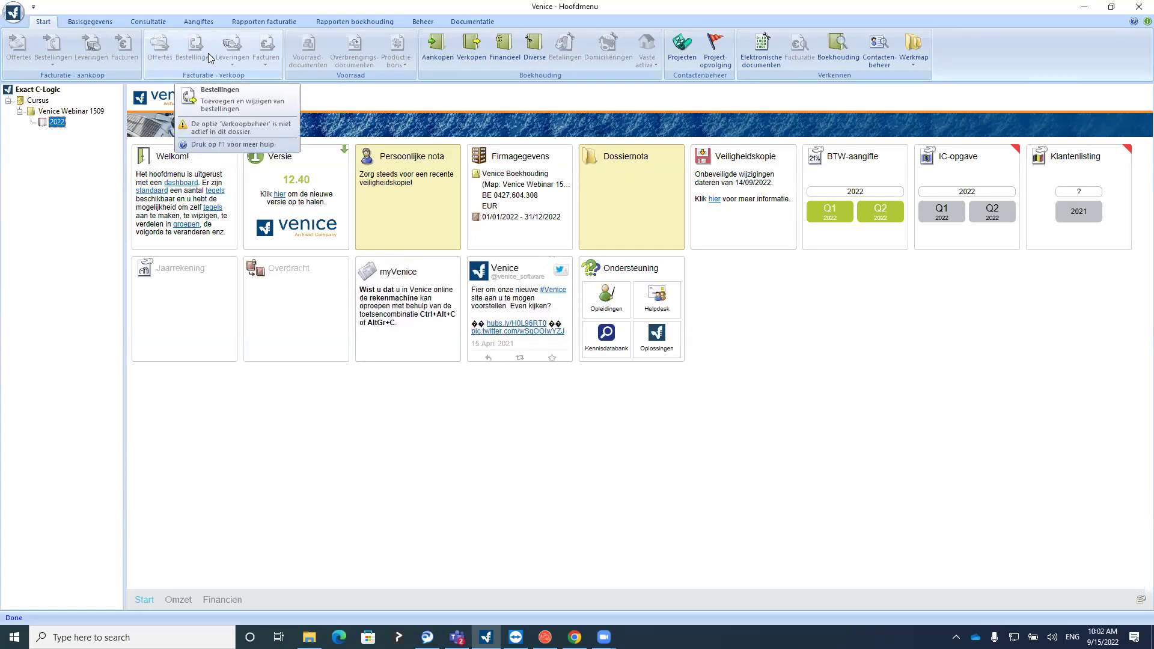
pyautogui.click(13, 12)
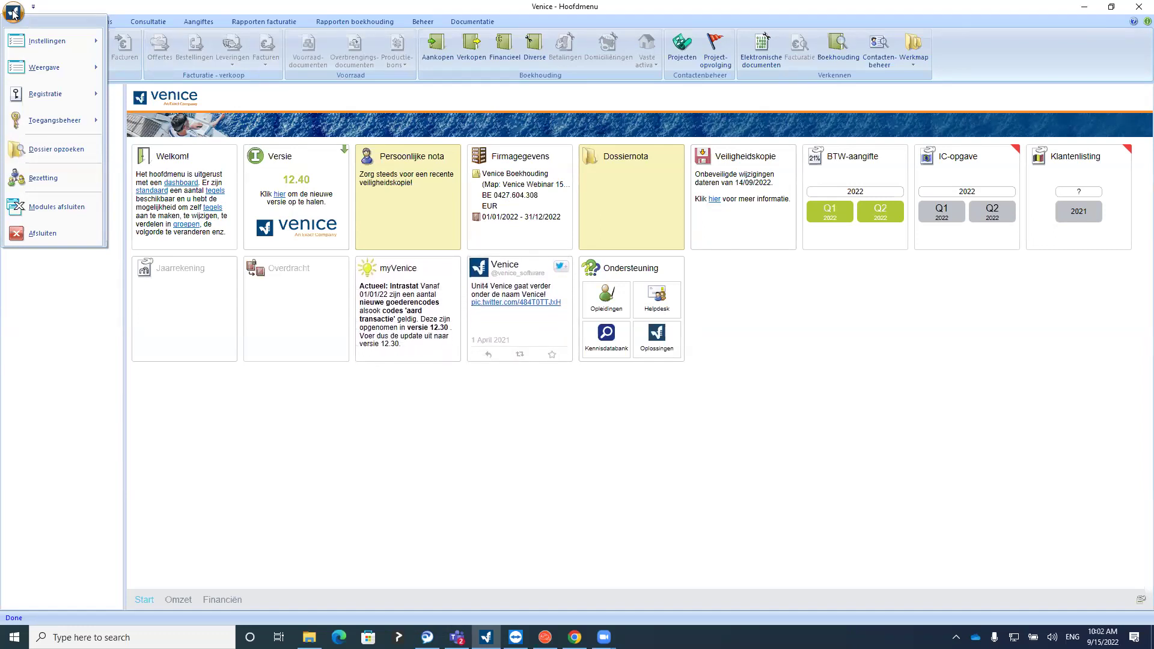
# Close the application menu and step through Exact C-Logic, Cursus, Venice Webinar 1509, 2022, then back to Cursus
pyautogui.click(63, 12)
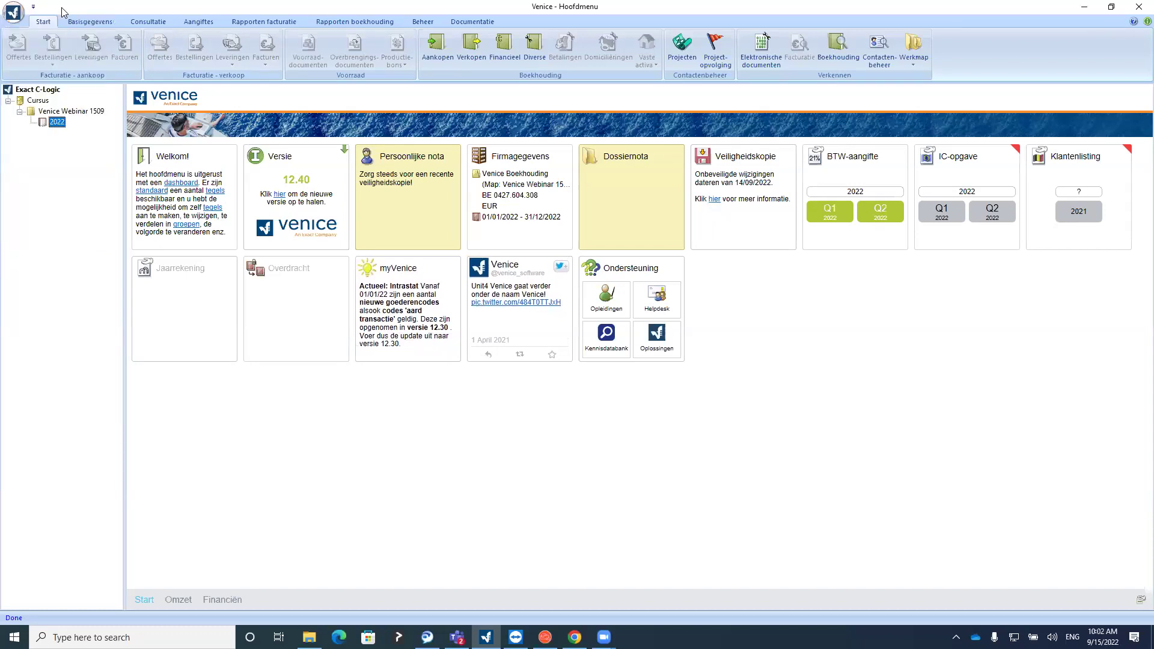
pyautogui.click(37, 91)
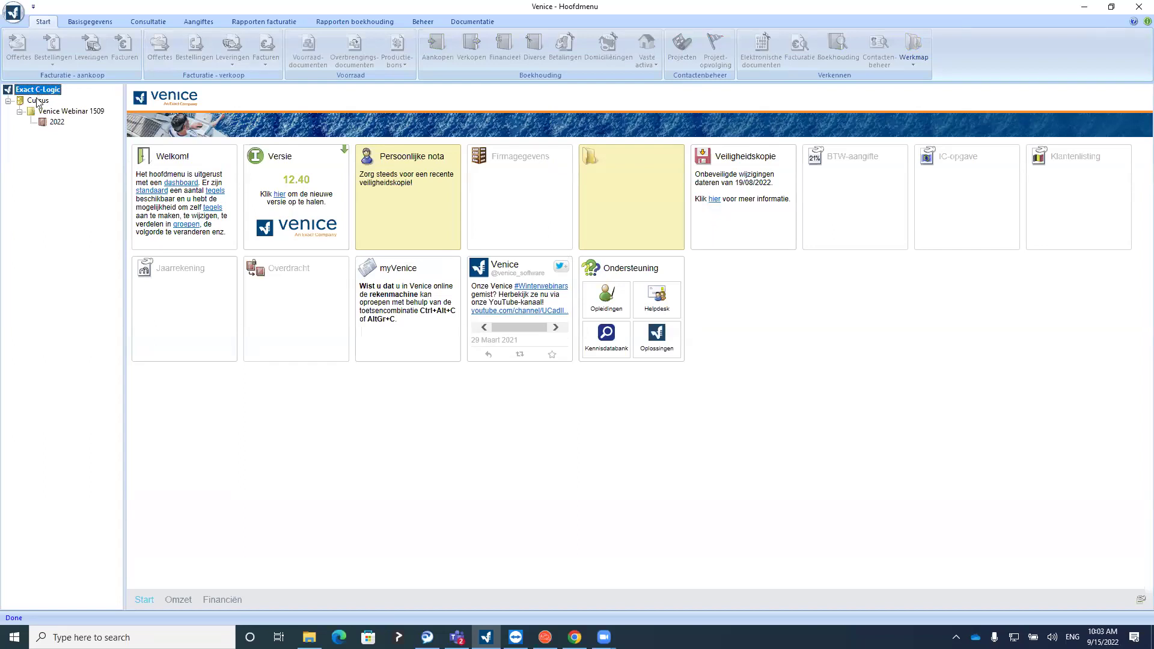
pyautogui.click(38, 101)
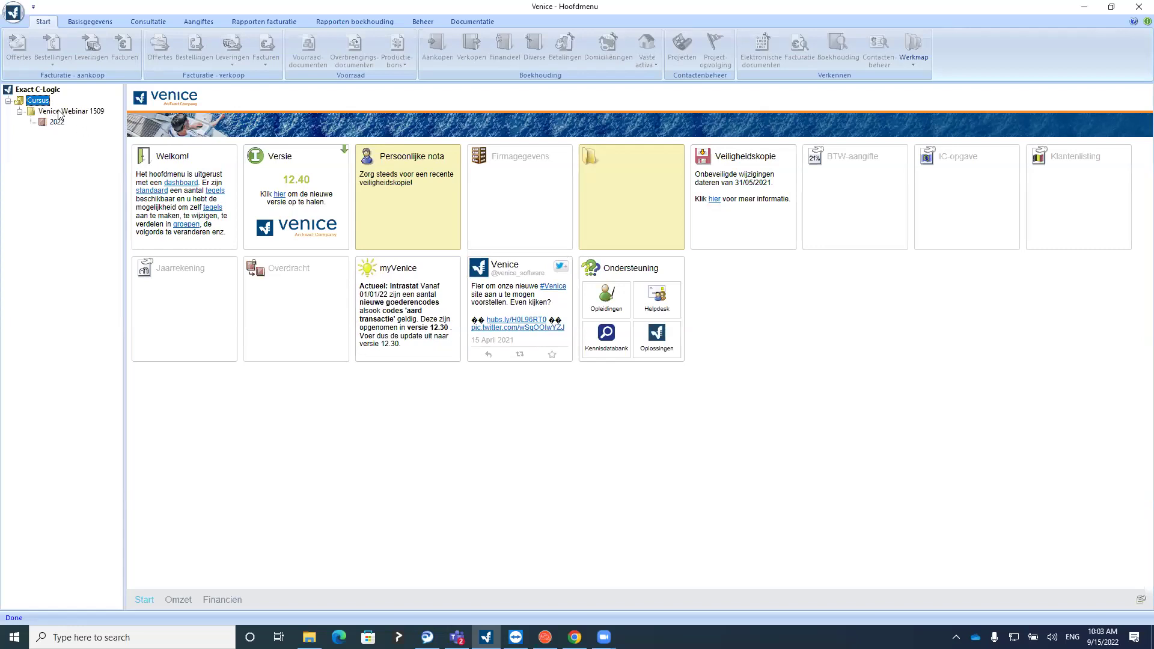
pyautogui.click(60, 112)
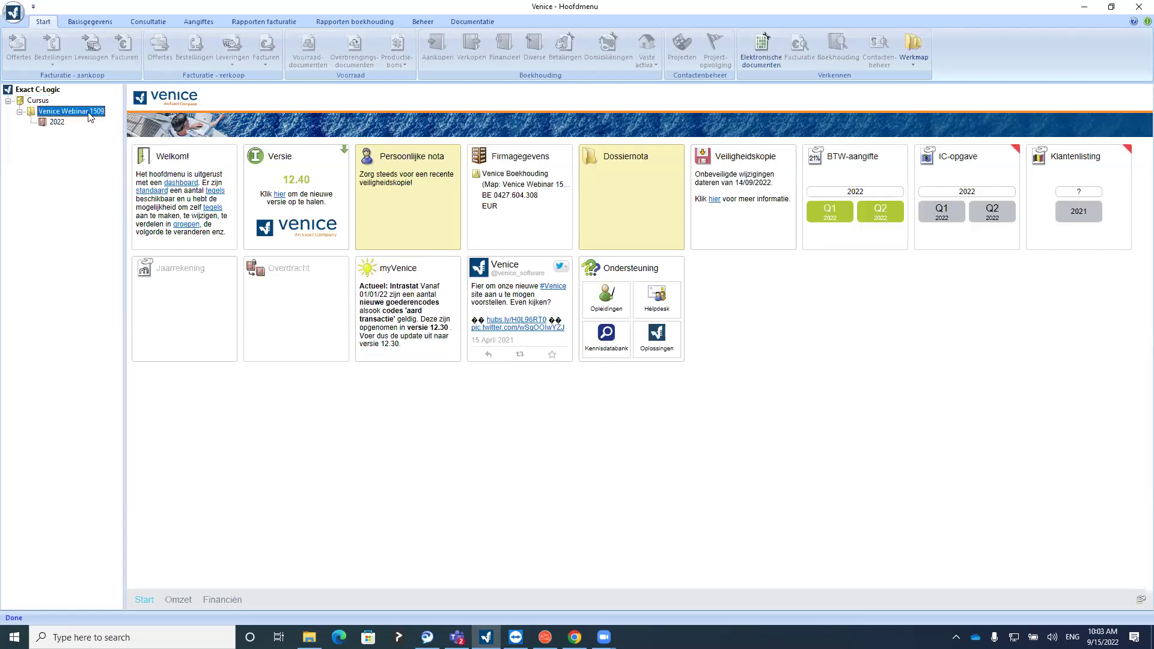
pyautogui.click(57, 122)
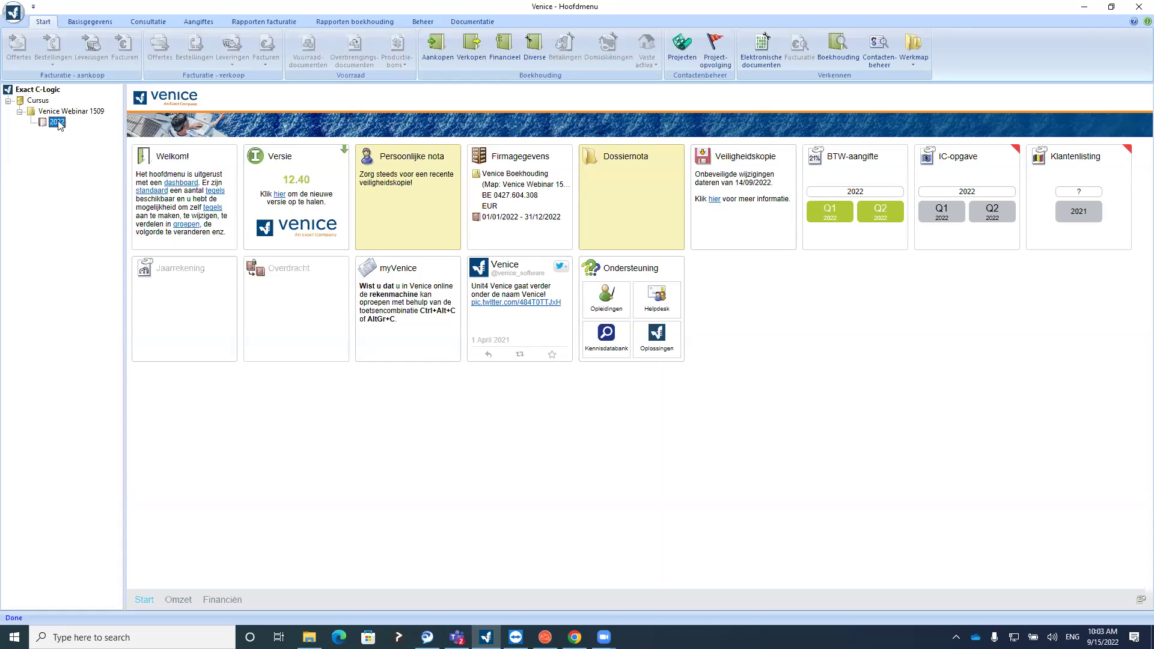
pyautogui.click(60, 112)
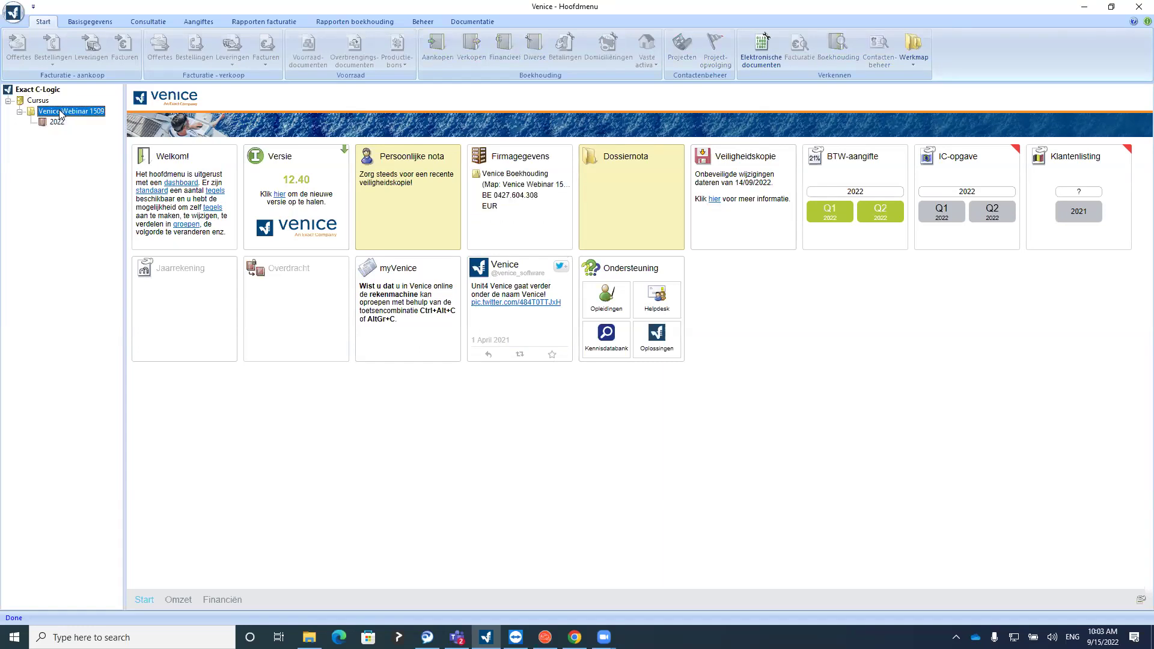
pyautogui.click(39, 101)
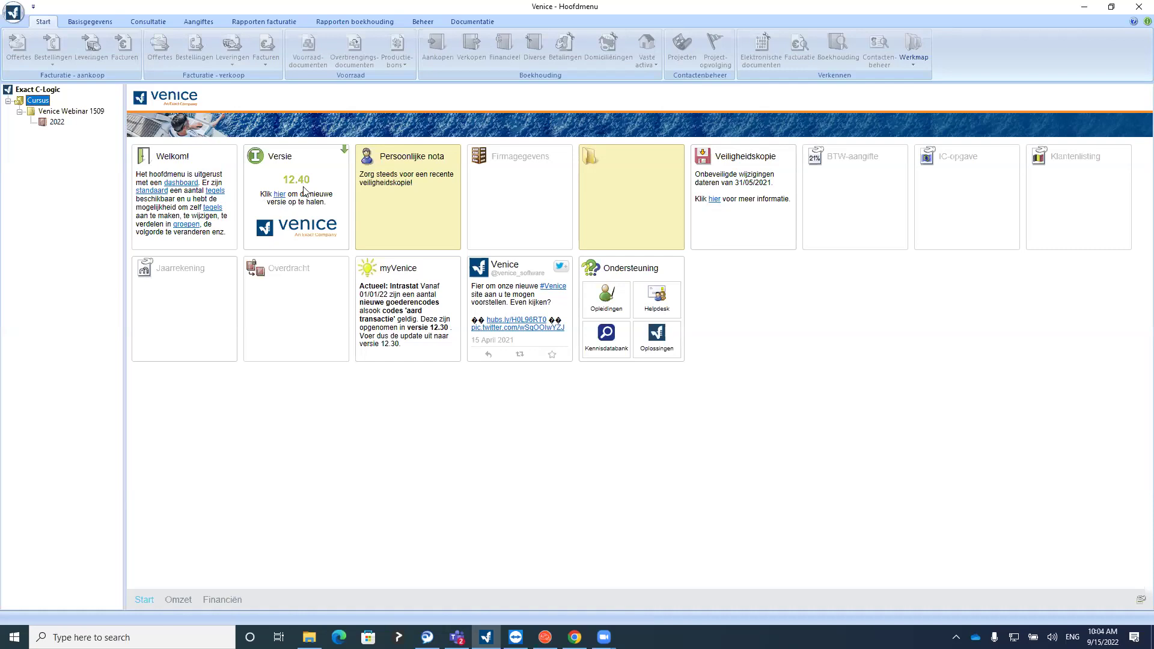
# Select 2022, then the Venice Webinar 1509 dossier level, and show its Basisgegevens options
pyautogui.click(56, 122)
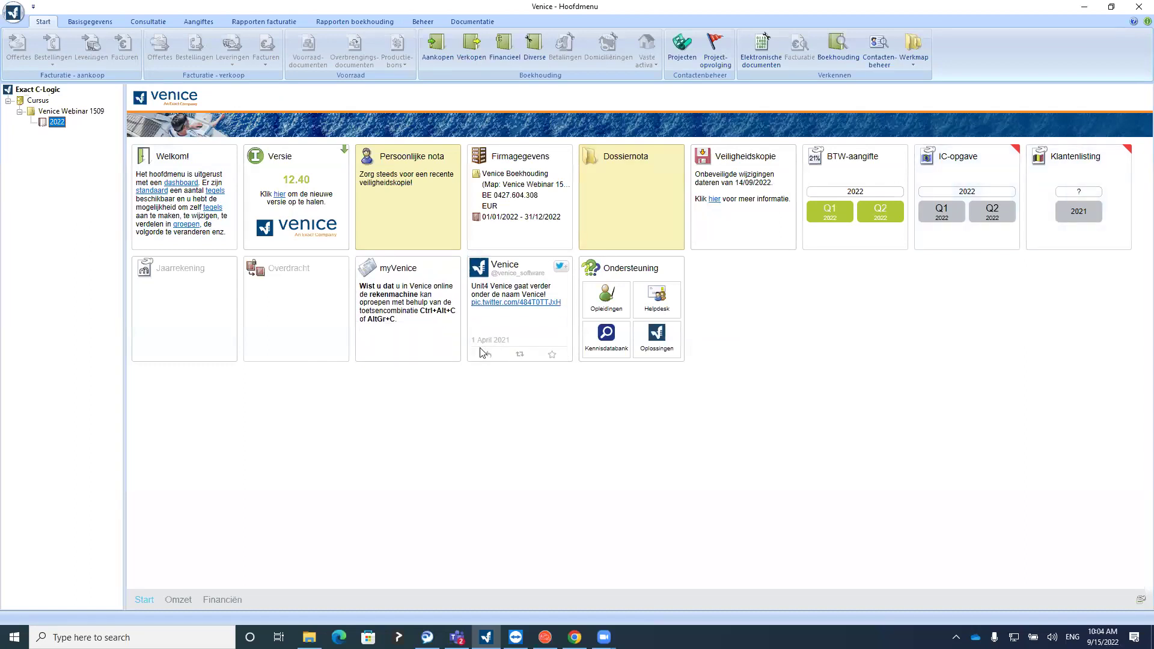
pyautogui.moveTo(319, 322)
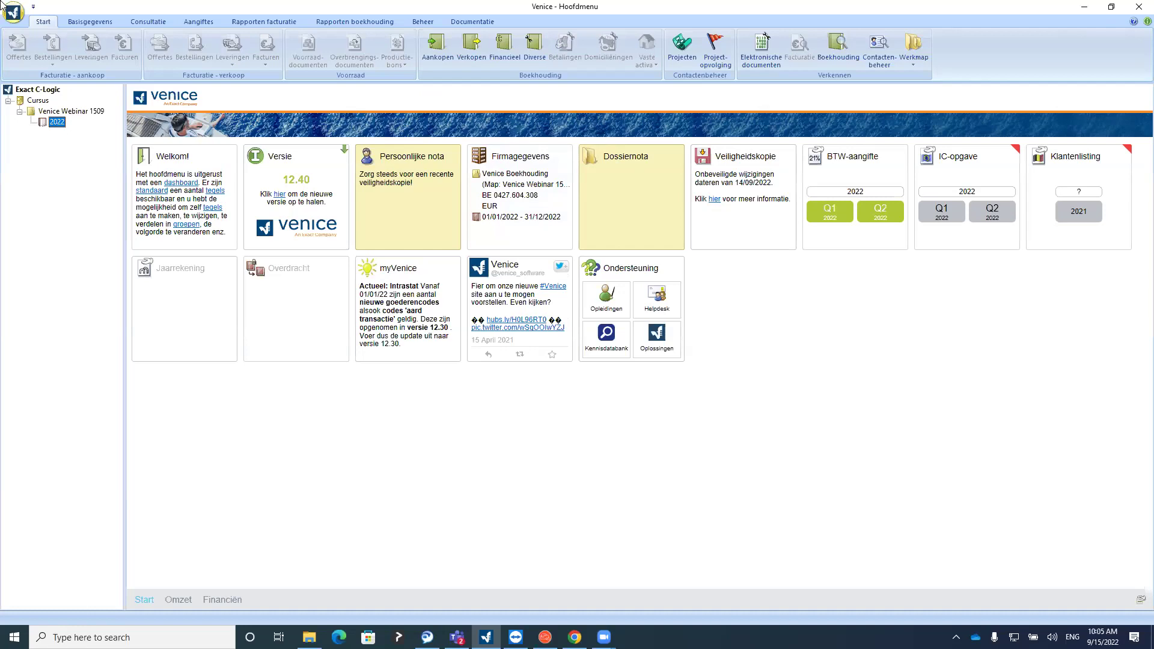
pyautogui.click(55, 110)
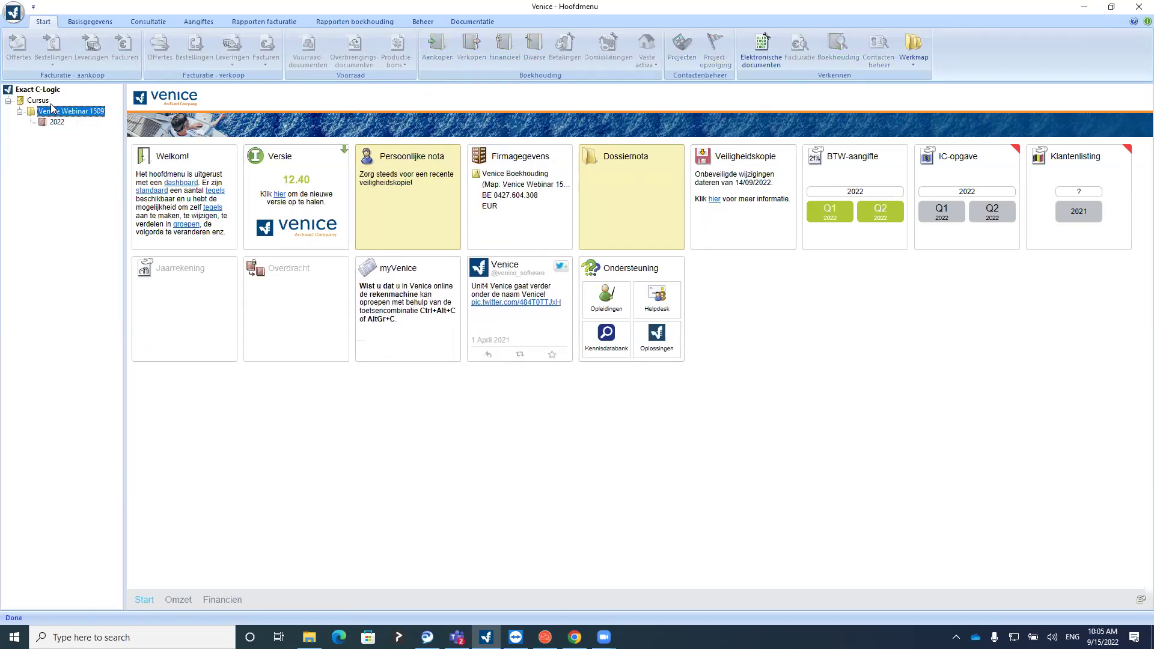
pyautogui.click(90, 23)
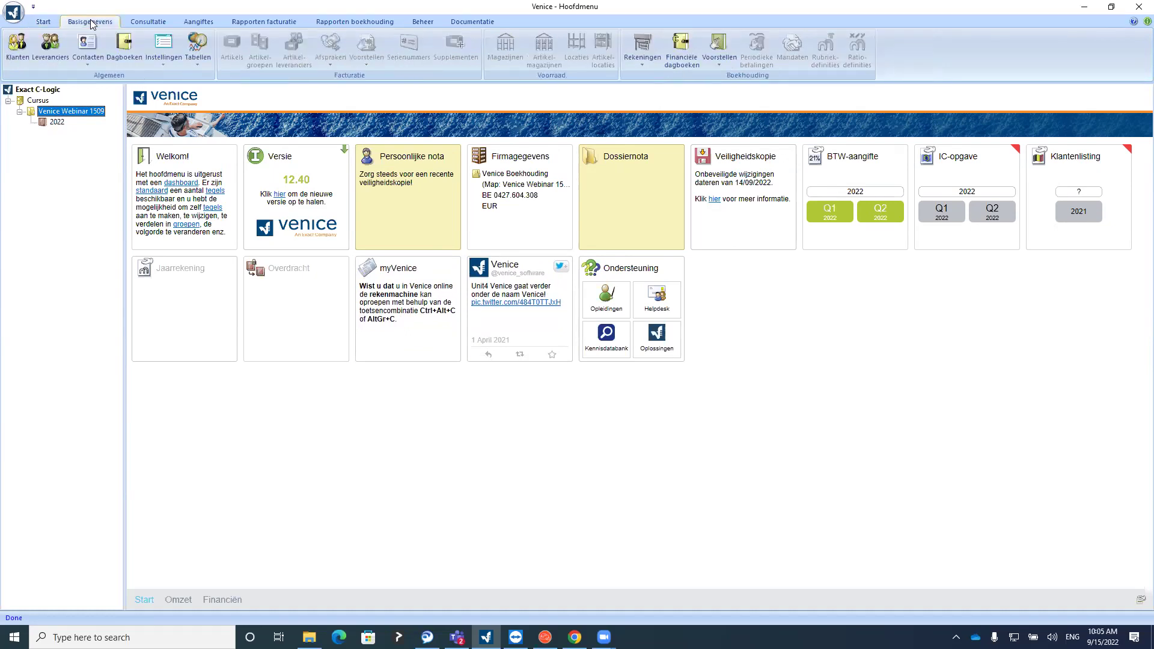
# Select Cursus and Venice Webinar 1509, switch to Start, then select the 2022 accounting year
pyautogui.click(42, 100)
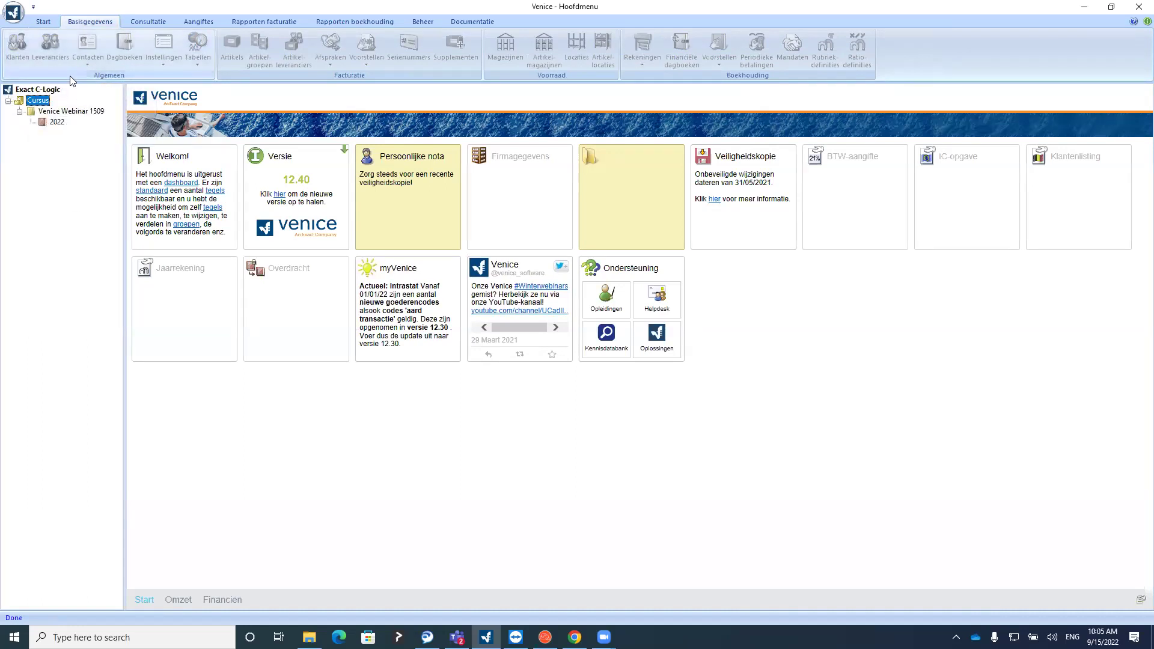
pyautogui.click(68, 113)
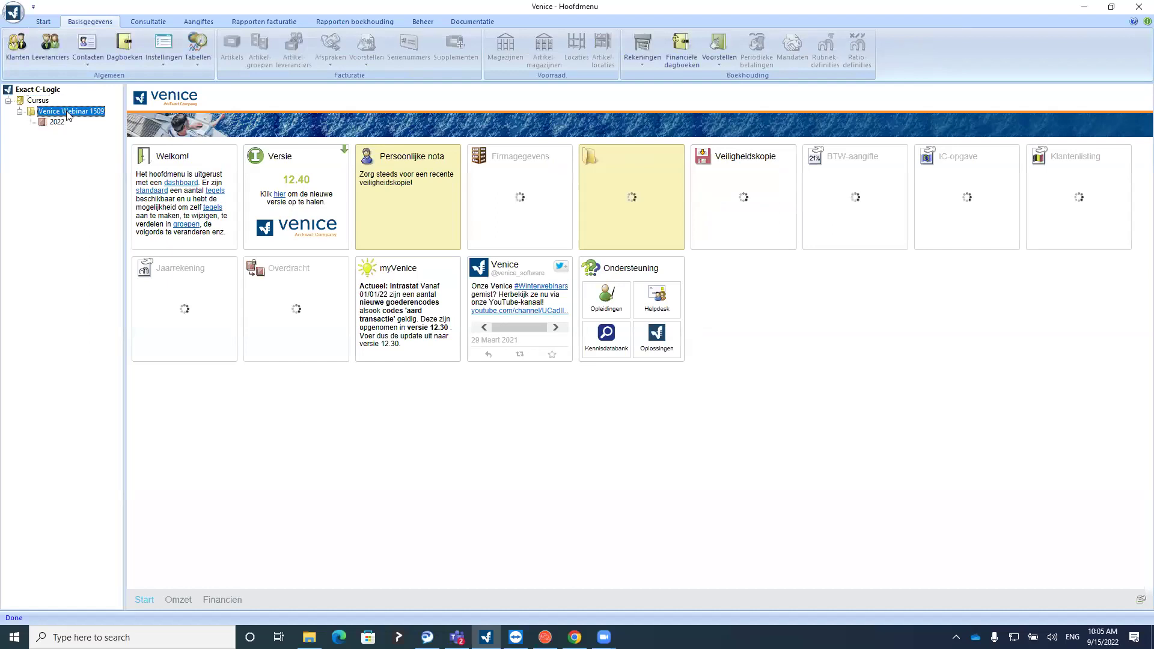
pyautogui.click(45, 23)
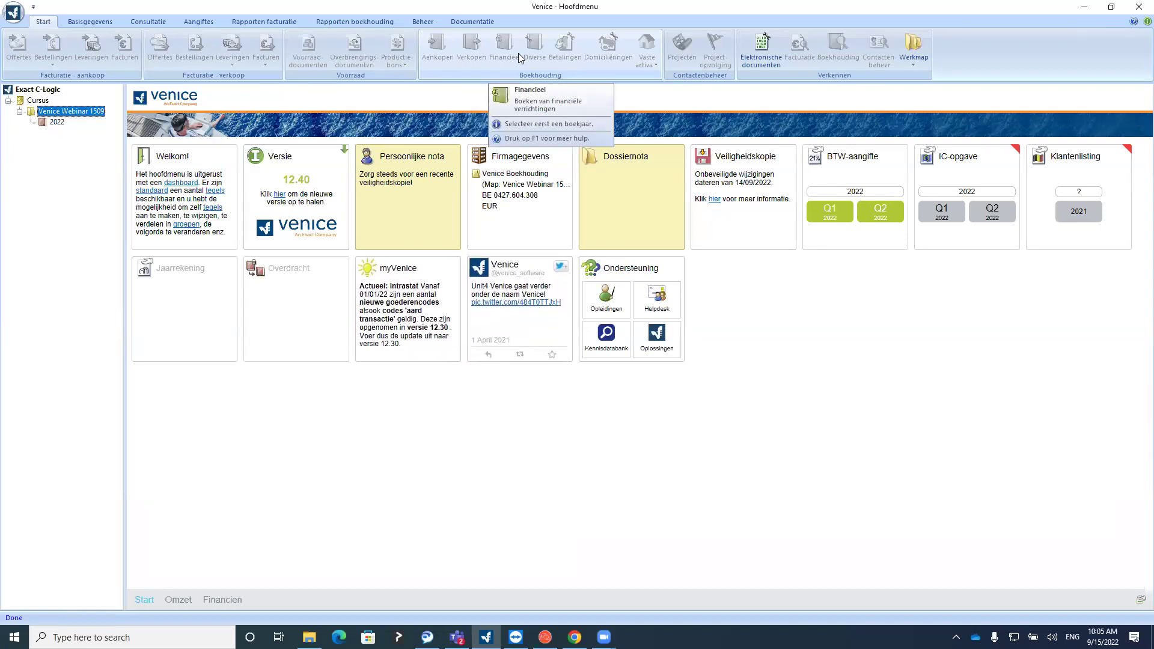
pyautogui.click(58, 123)
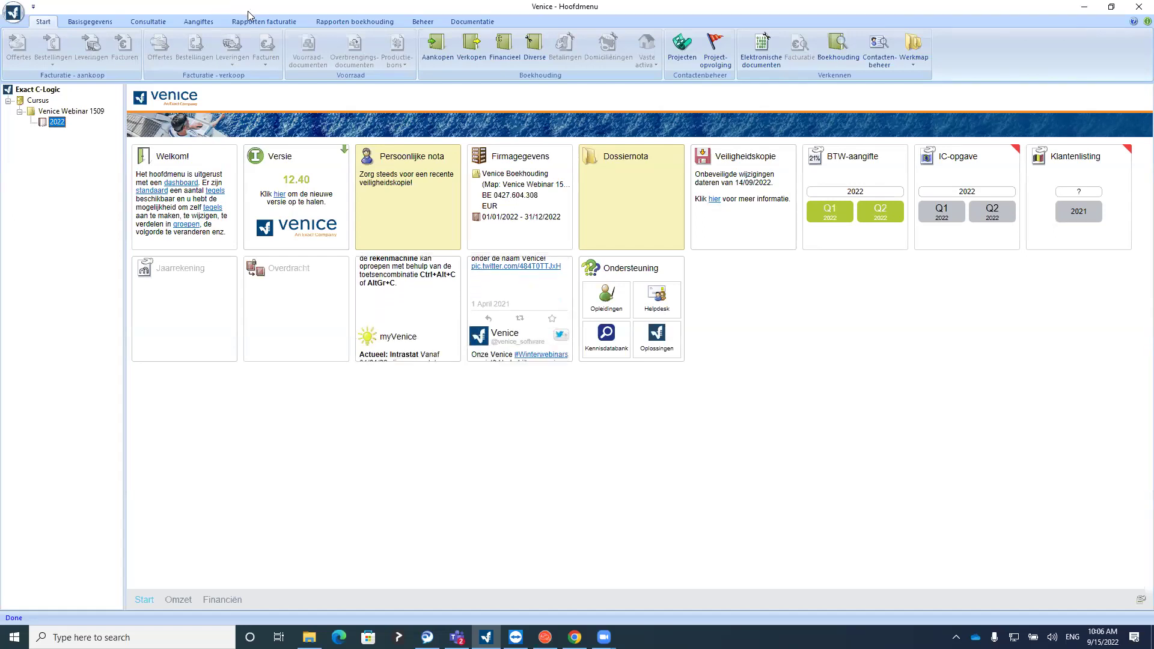
# Resize the window, then start a brand-new dossier via Beheer > Dossier > Nieuw > Nieuw
pyautogui.click(1111, 6)
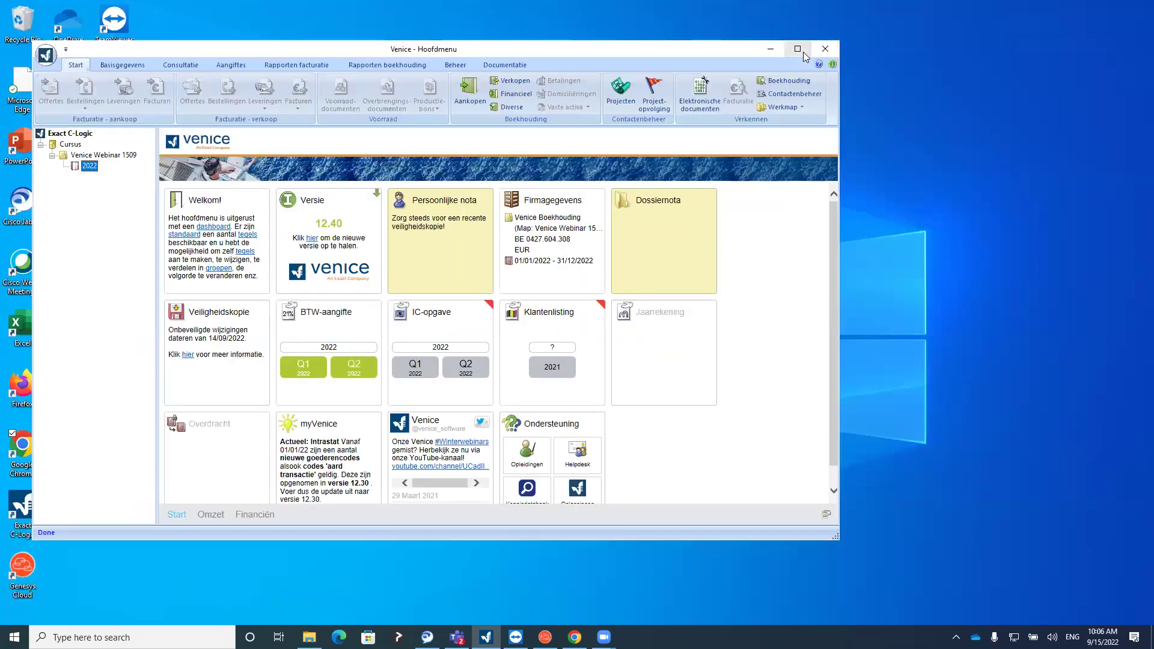
pyautogui.click(796, 50)
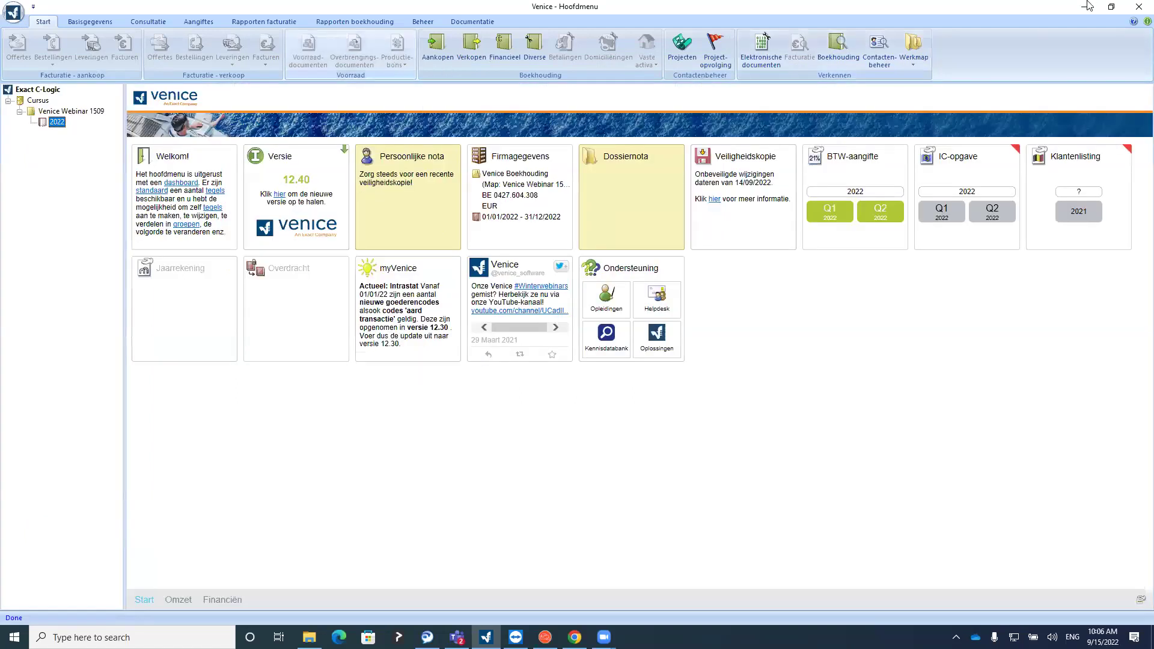
pyautogui.click(1111, 7)
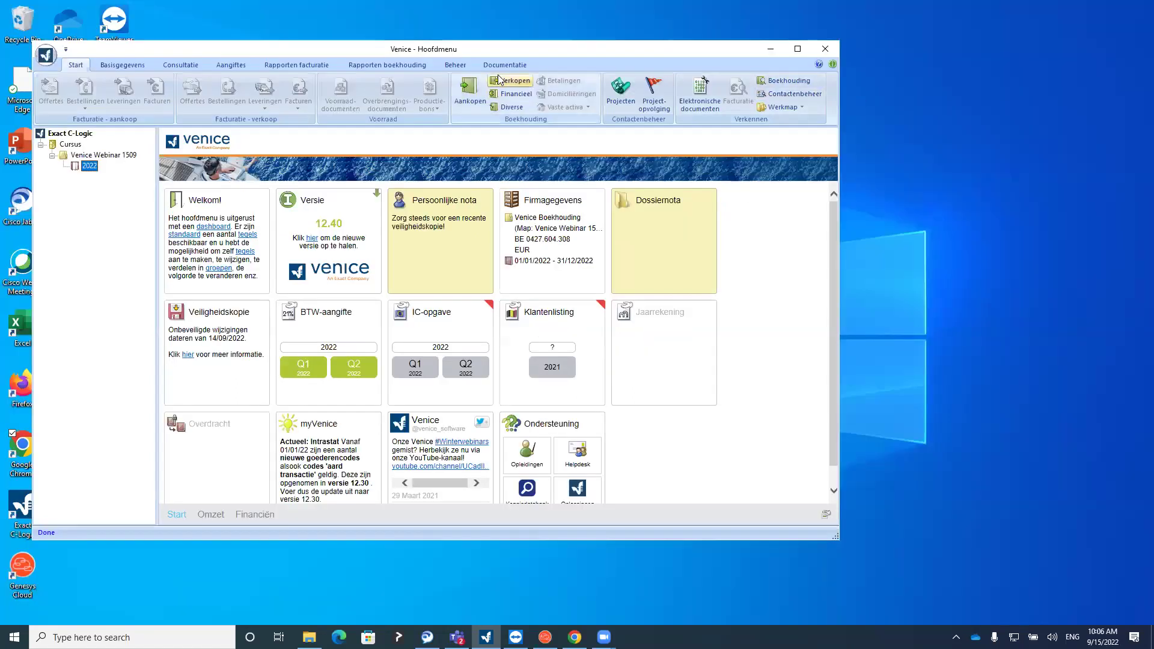
pyautogui.click(458, 69)
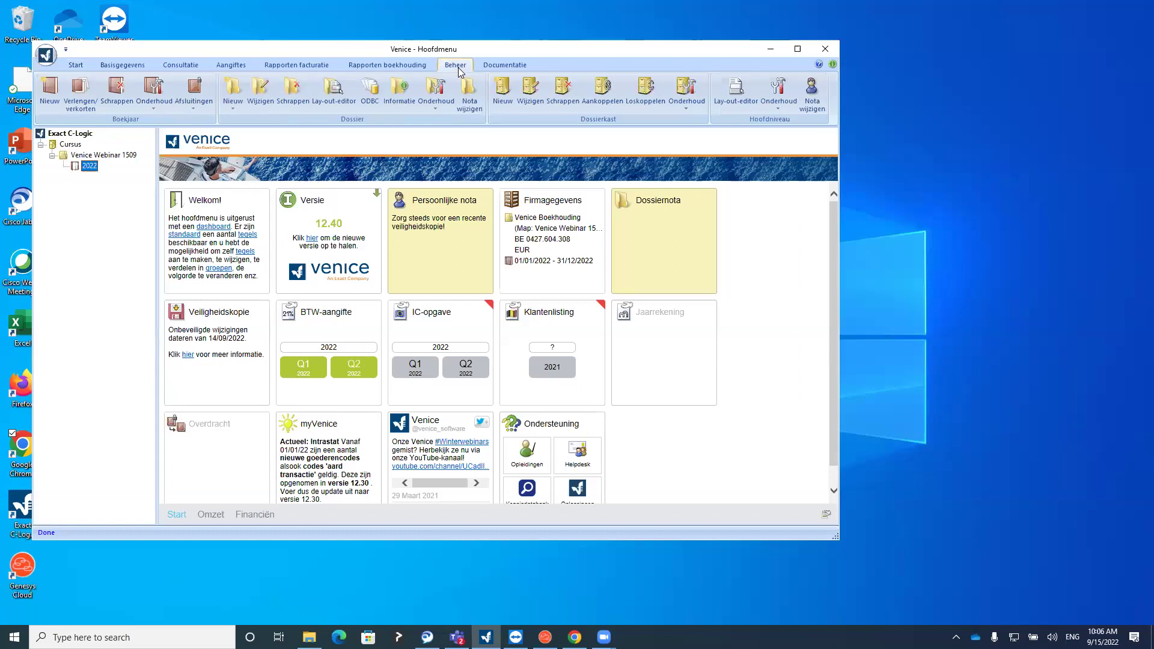
pyautogui.click(238, 109)
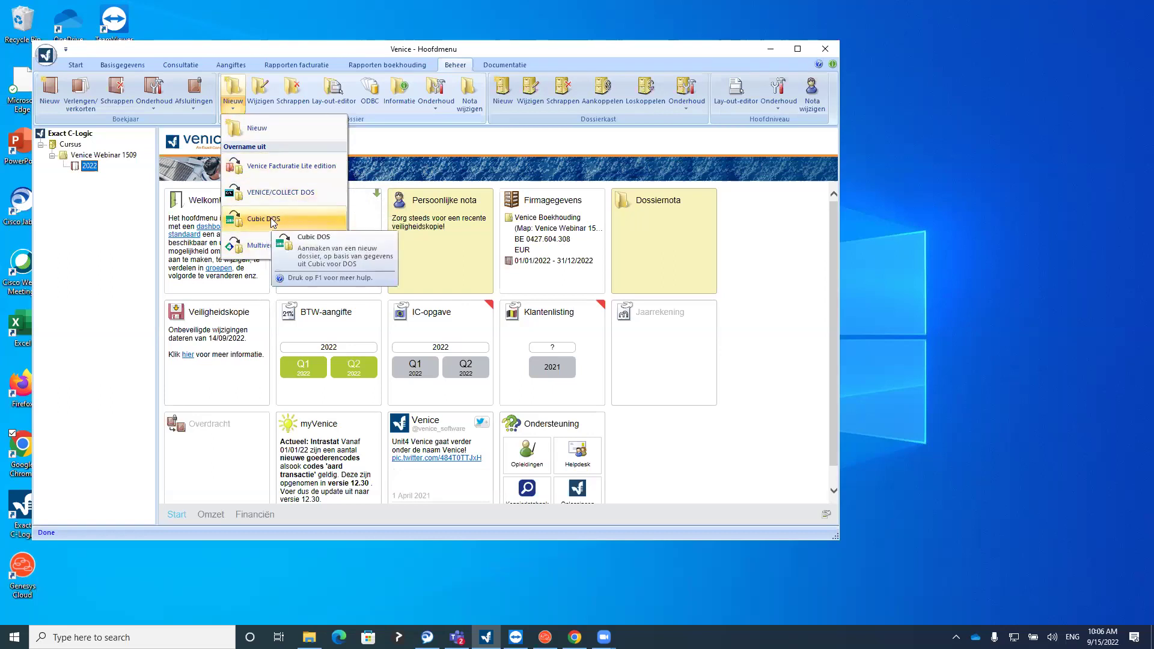
pyautogui.click(257, 128)
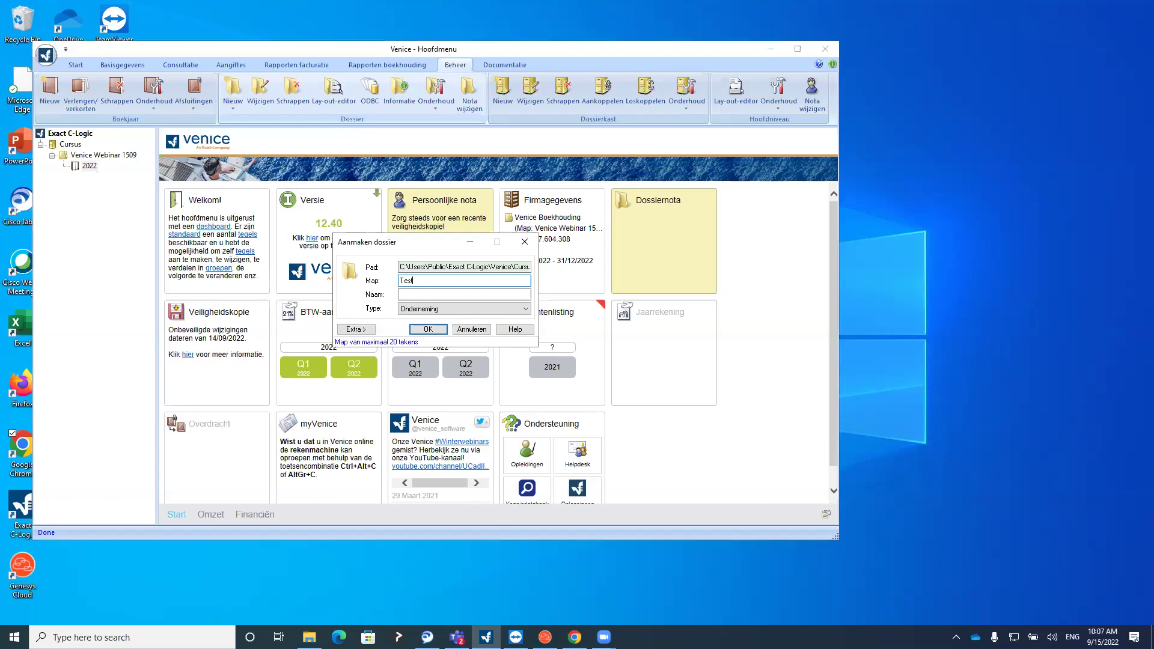
# Enter Test as the dossier name, keep type Onderneming, and bring up the Extra options
pyautogui.click(429, 294)
pyautogui.click(433, 293)
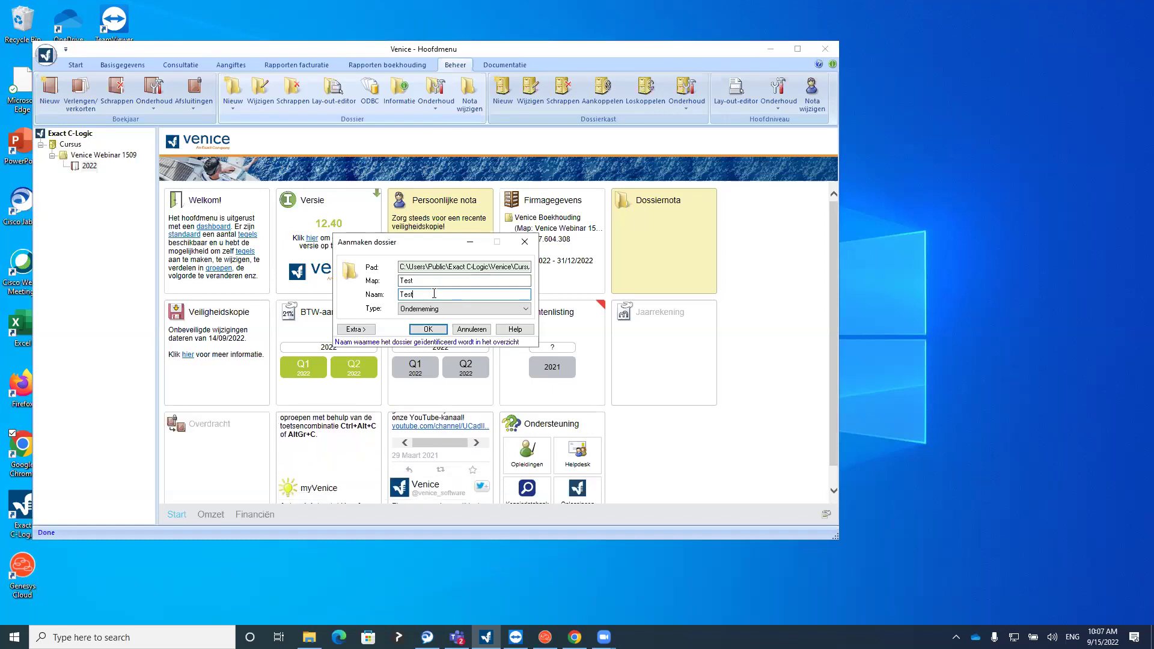
pyautogui.click(445, 309)
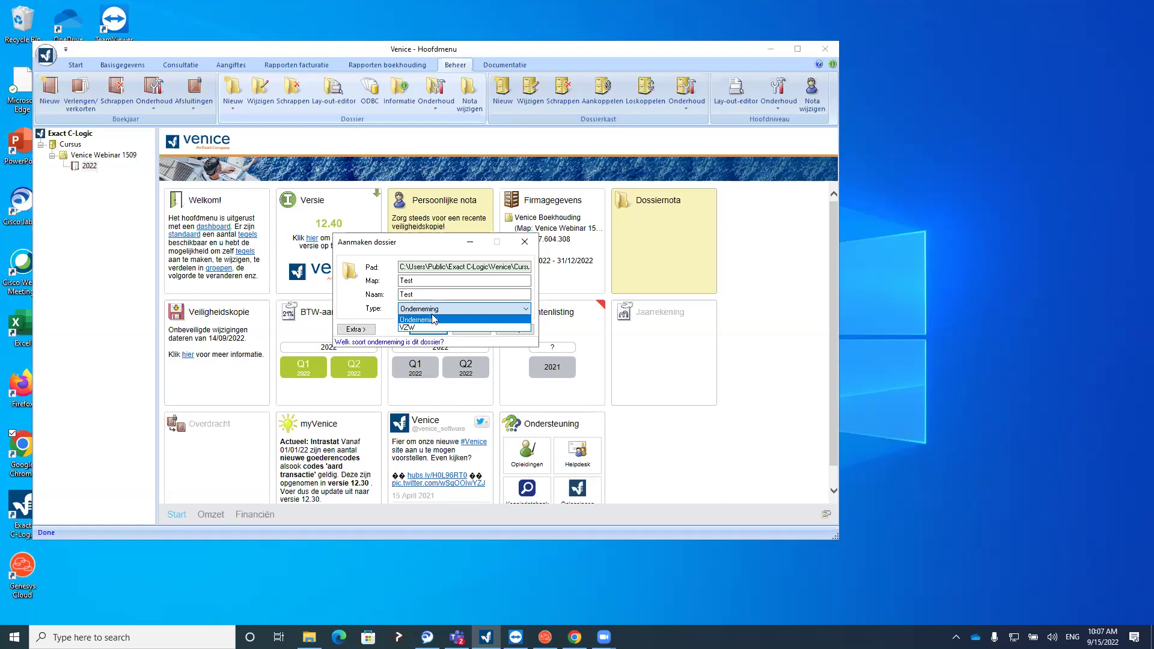
pyautogui.click(433, 318)
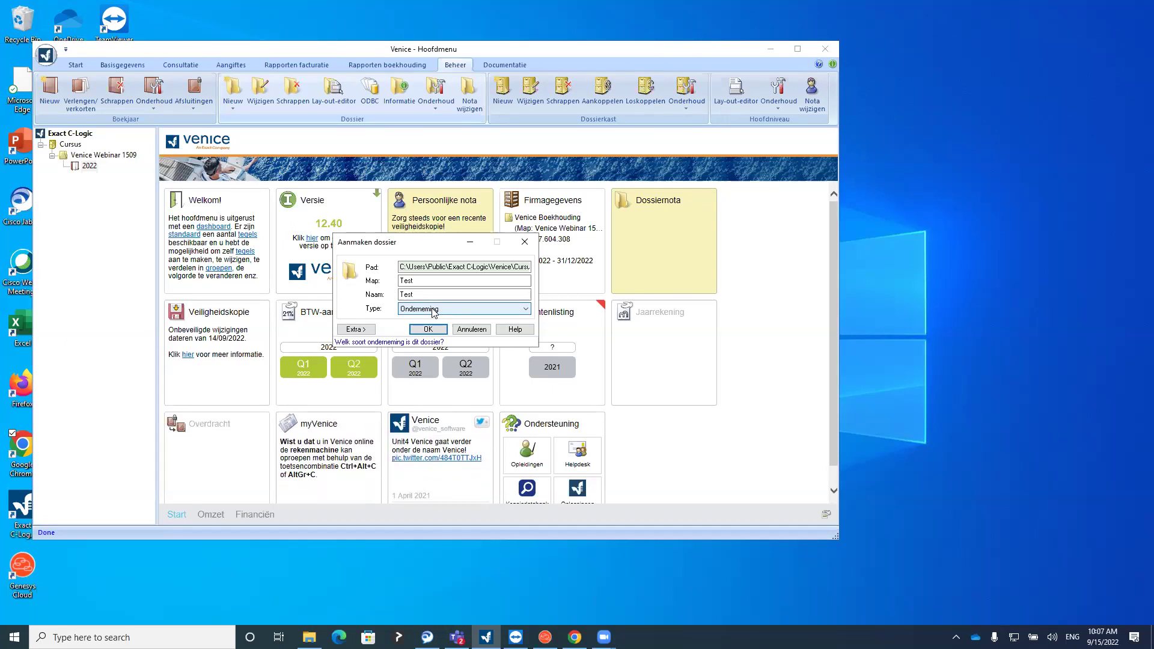
pyautogui.click(355, 329)
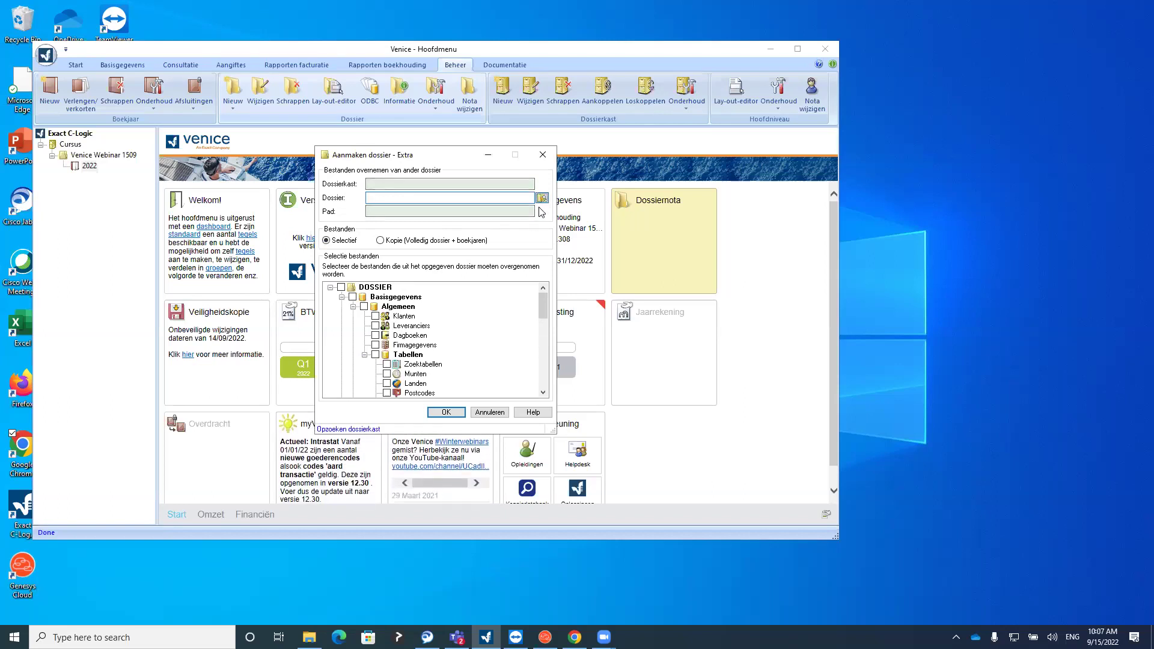
# Choose Cursus > Venice Boekhouding as the source dossier to copy from
pyautogui.click(542, 197)
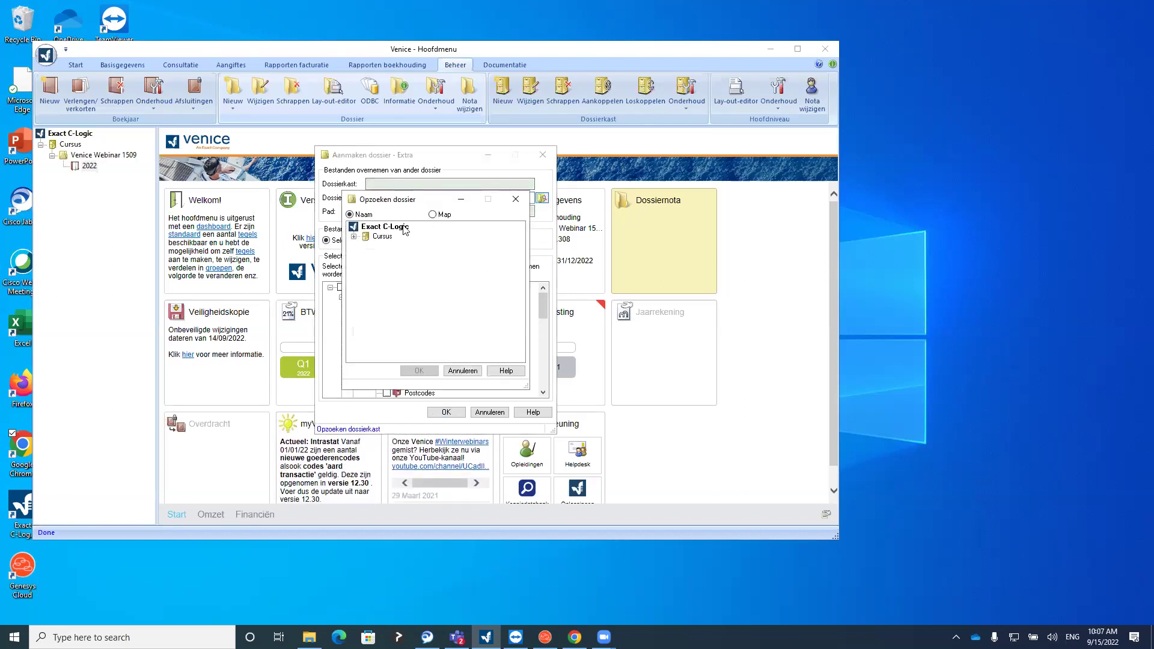
pyautogui.click(354, 237)
pyautogui.click(393, 246)
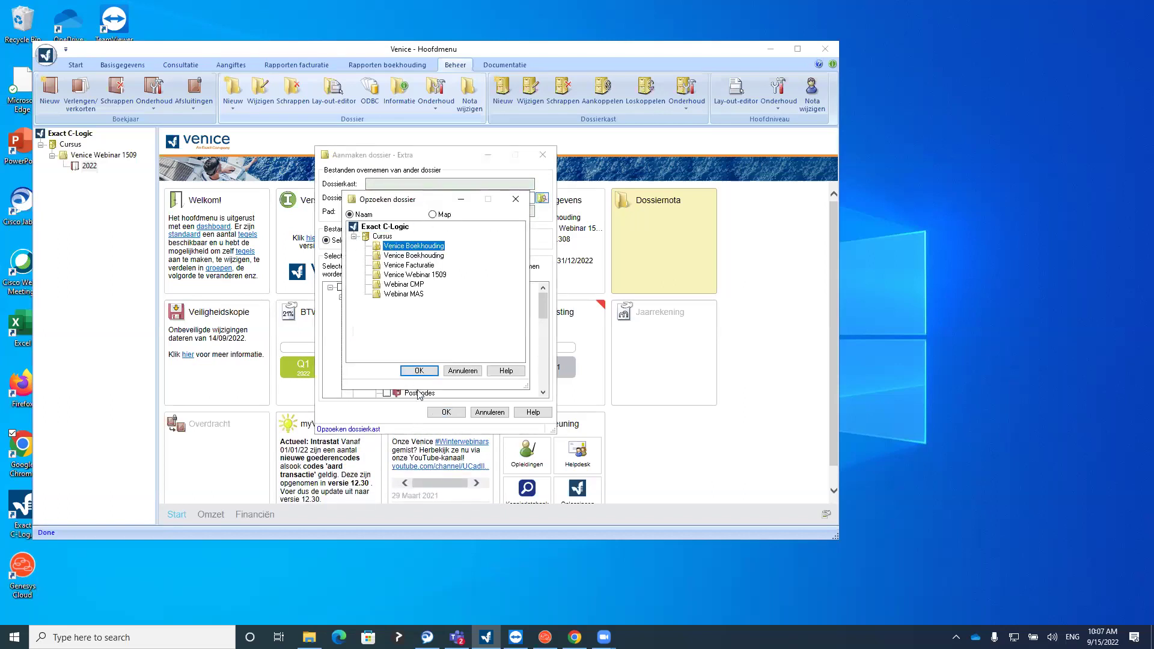
pyautogui.click(419, 370)
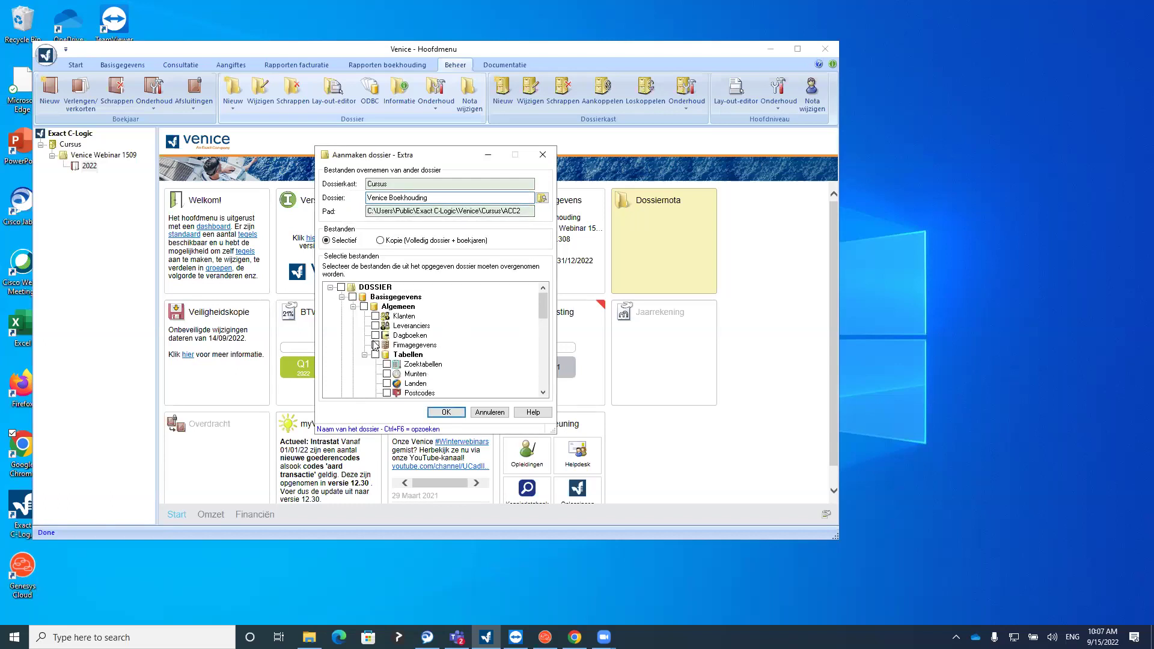
# Tick the Klanten, Leveranciers and Algemene rekeningen files for transfer
pyautogui.moveTo(543, 306); pyautogui.dragTo(542, 305)
pyautogui.click(375, 316)
pyautogui.click(375, 326)
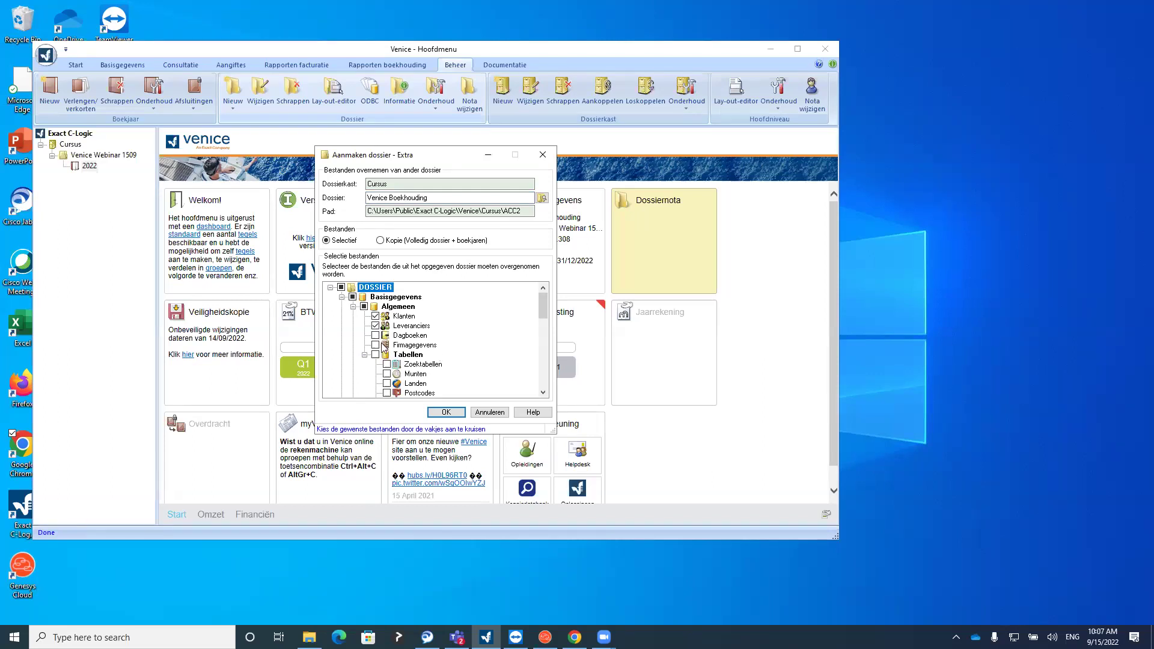
pyautogui.moveTo(544, 317); pyautogui.dragTo(545, 372)
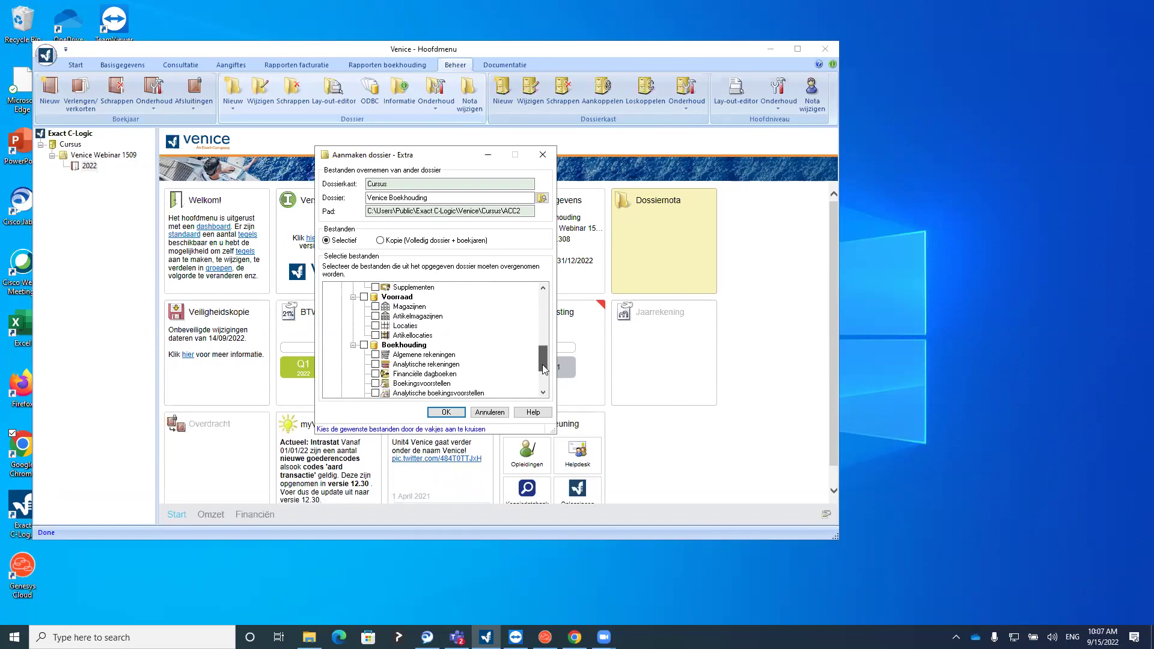
pyautogui.click(376, 355)
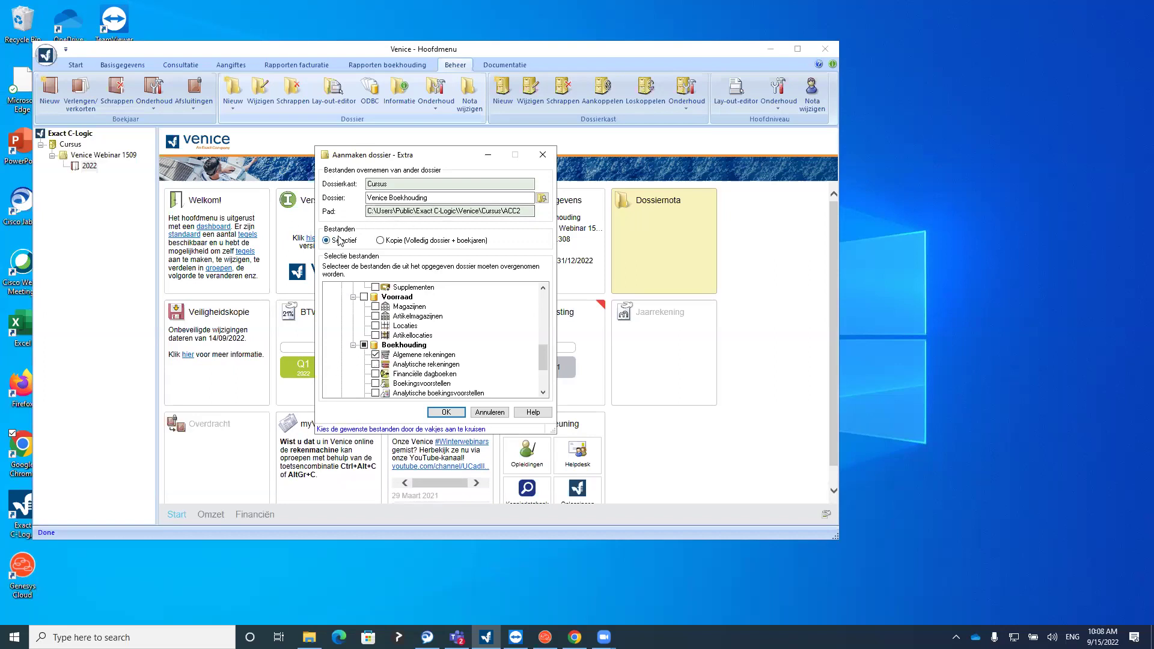
# Try the complete-dossier and copy-with-bookings modes, then close the Extra options
pyautogui.click(390, 241)
pyautogui.click(344, 242)
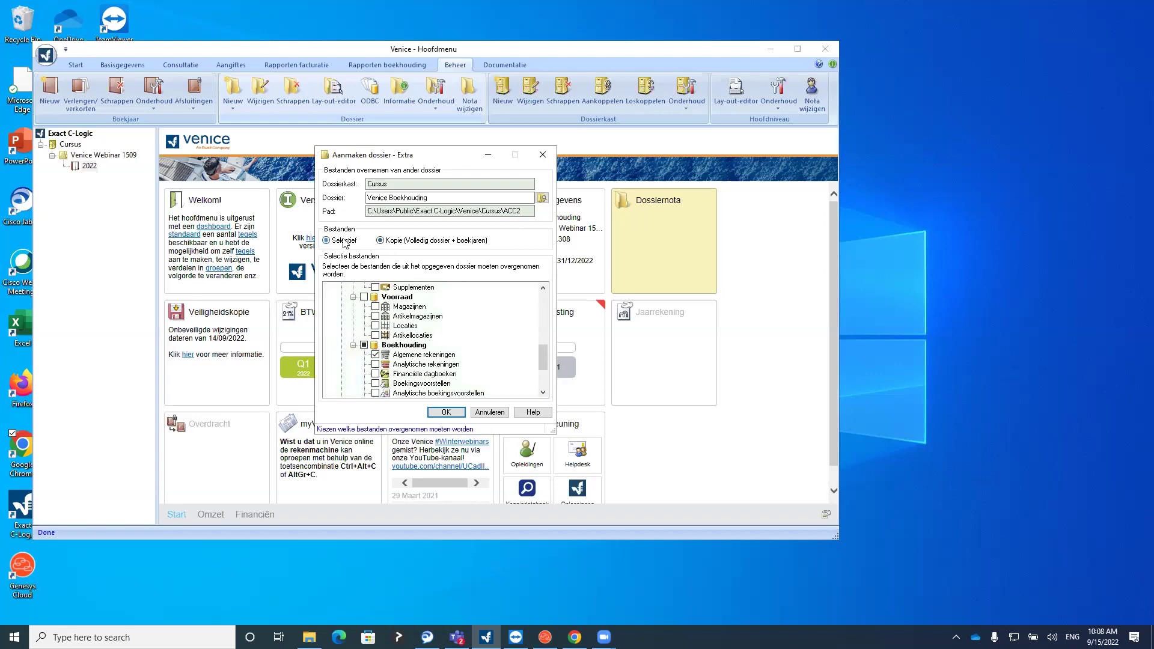
pyautogui.click(399, 245)
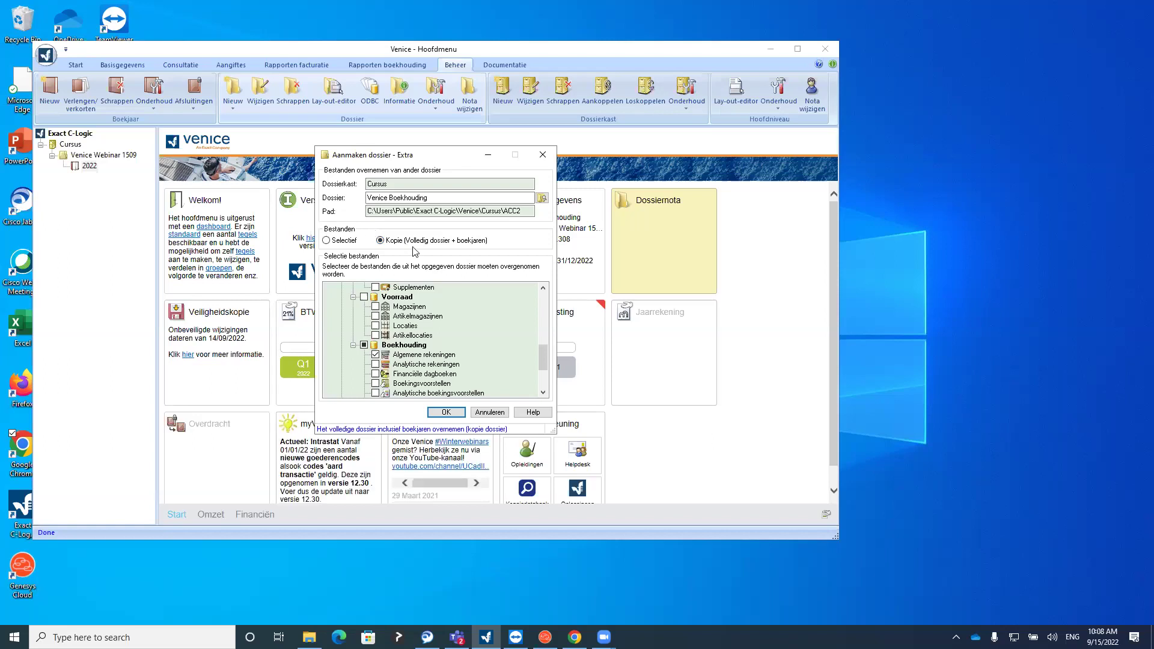
pyautogui.click(549, 158)
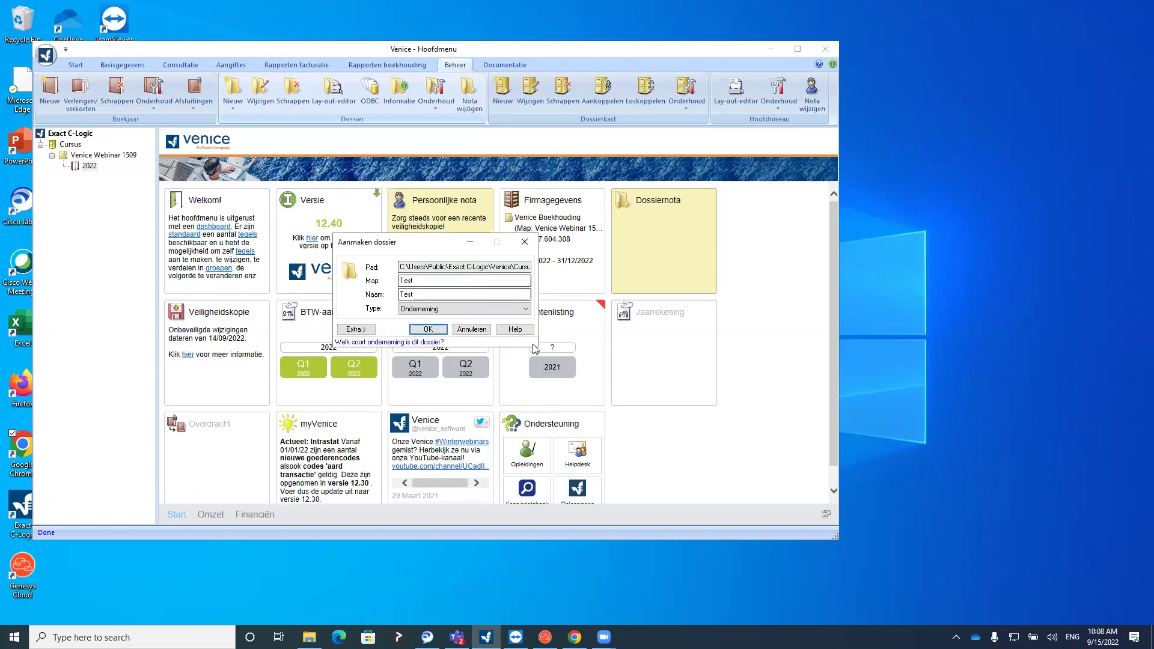
# Cancel the new dossier and open Parameters from Basisgegevens > Instellingen
pyautogui.click(470, 330)
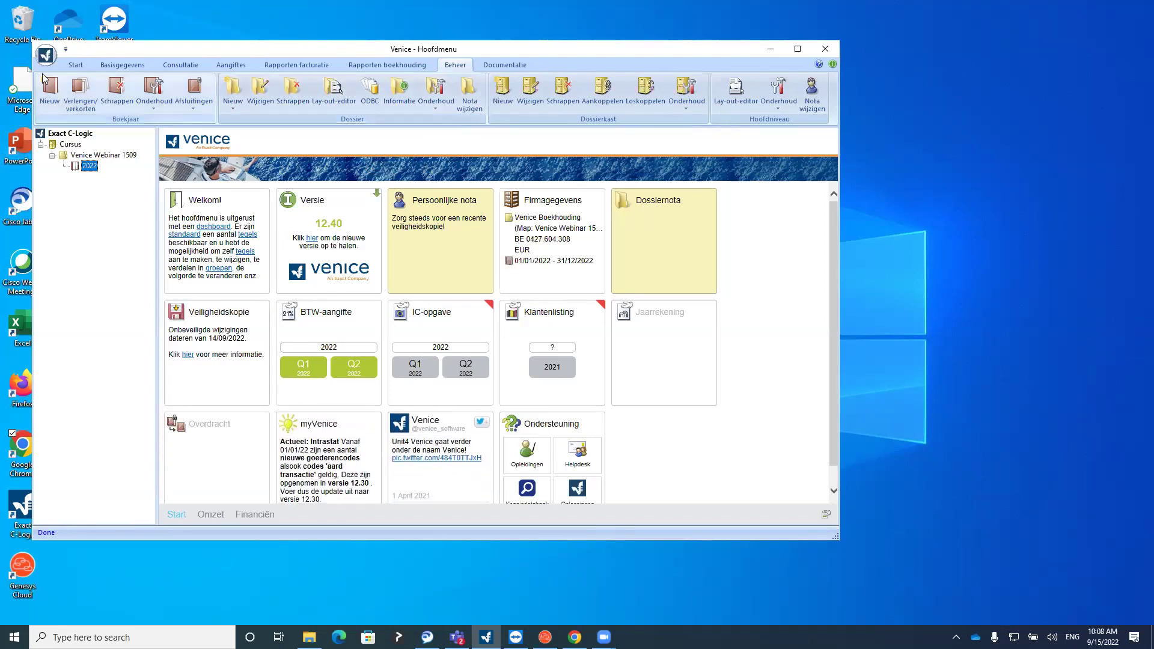
pyautogui.click(120, 69)
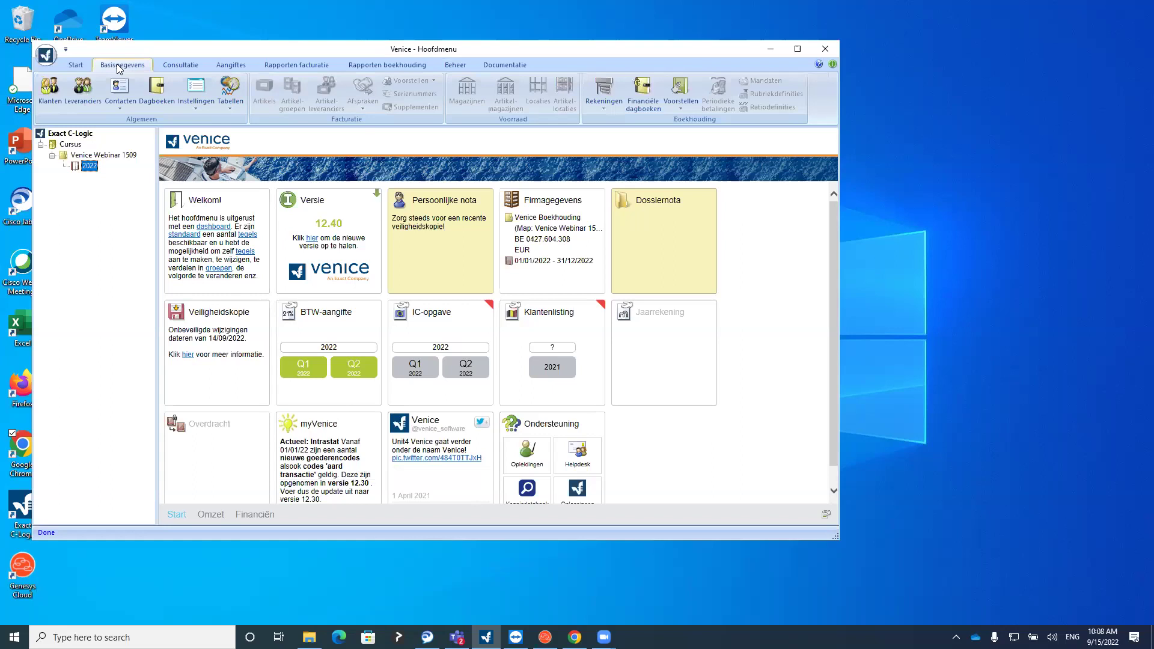
pyautogui.click(185, 103)
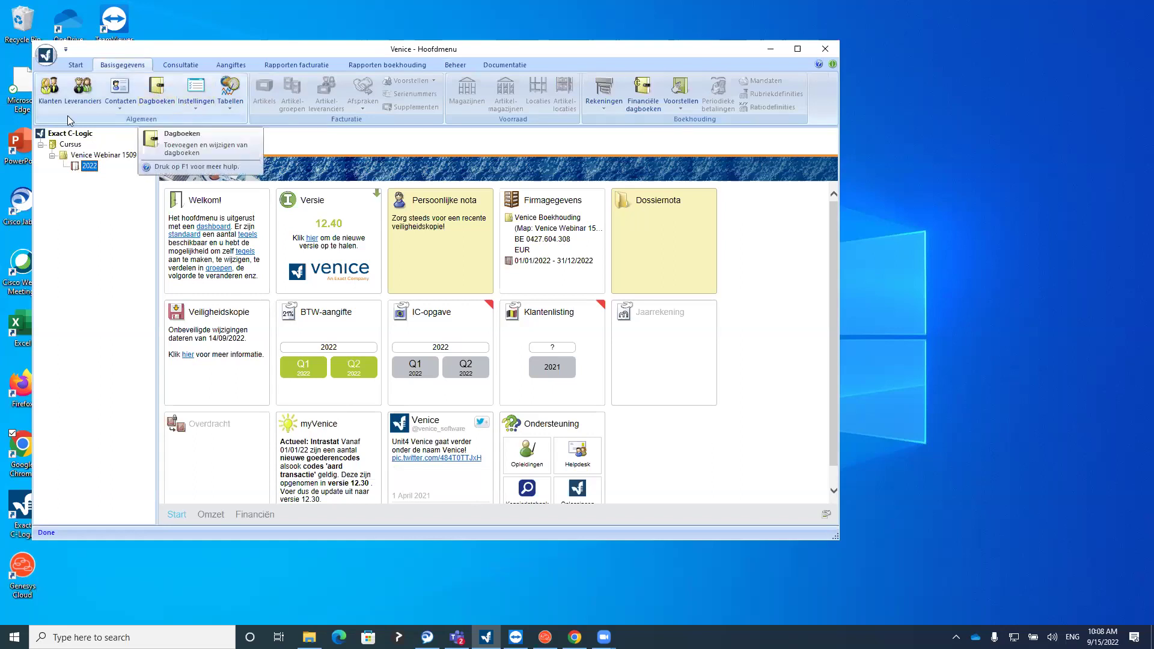
pyautogui.click(193, 106)
pyautogui.click(194, 105)
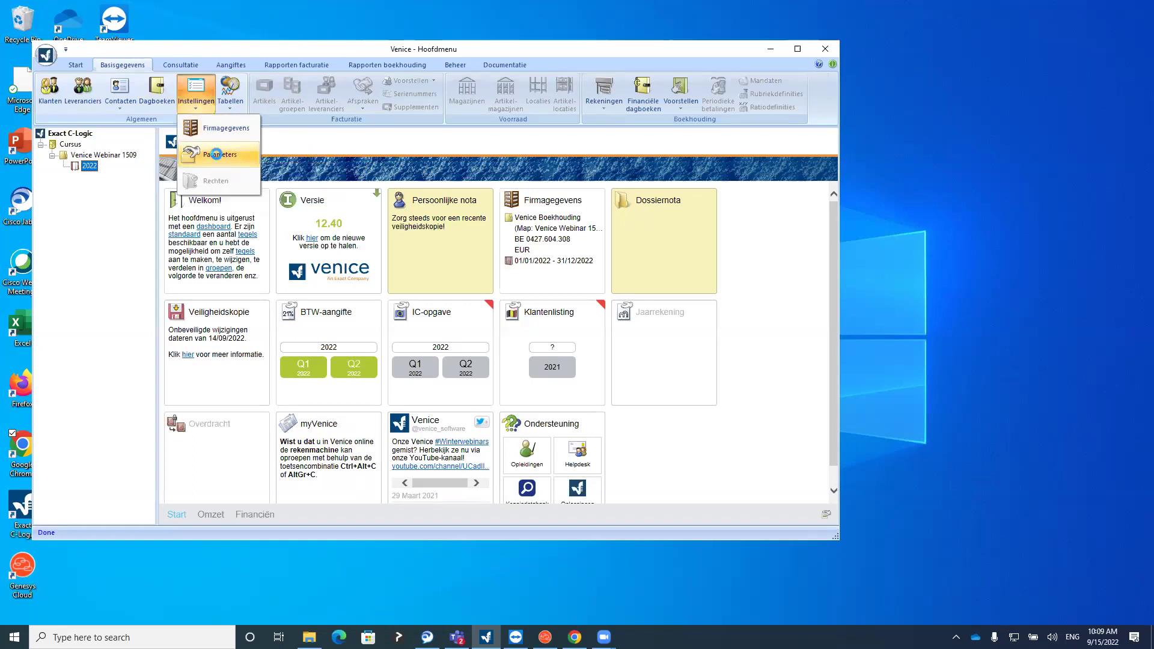
pyautogui.click(217, 155)
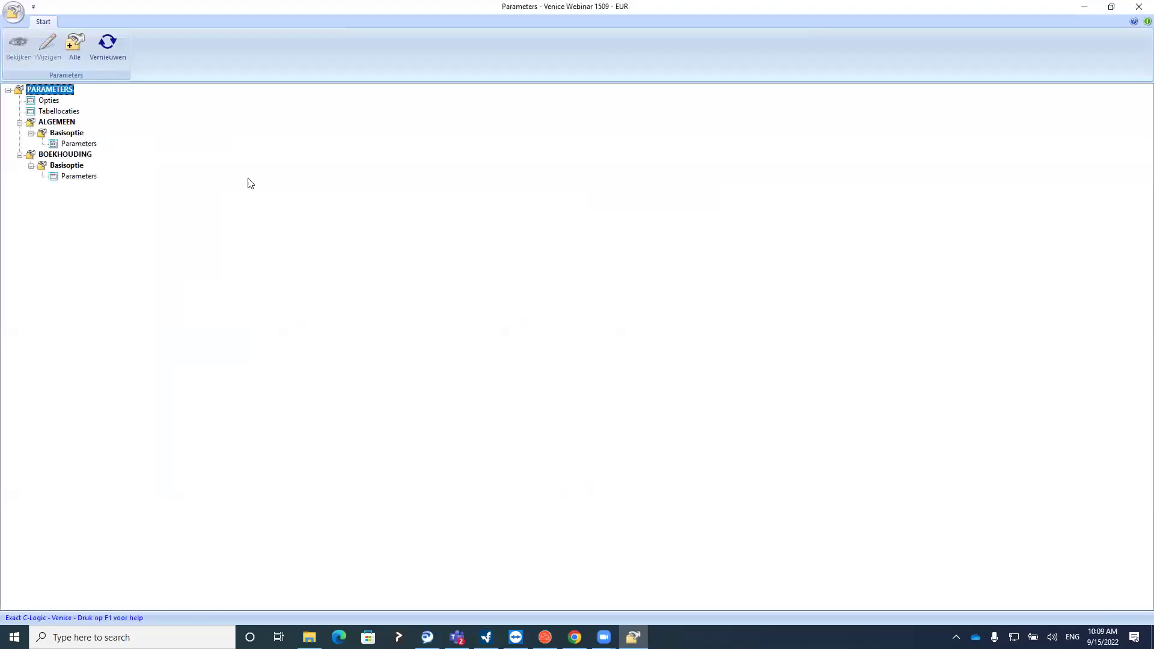
pyautogui.doubleClick(50, 104)
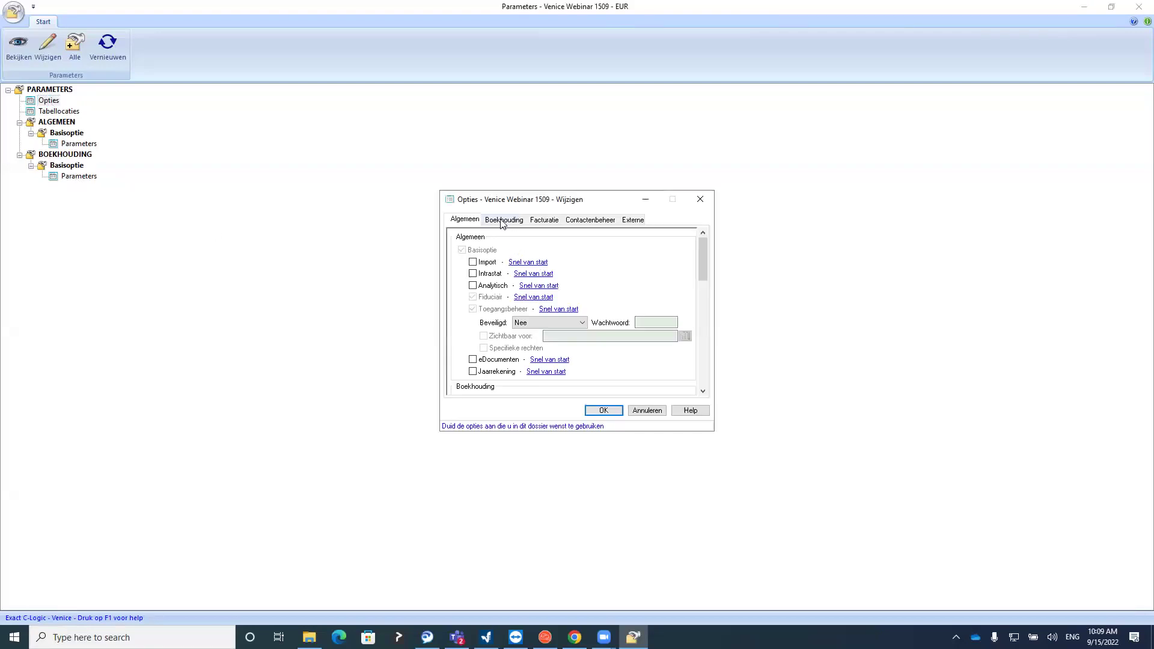
pyautogui.click(503, 220)
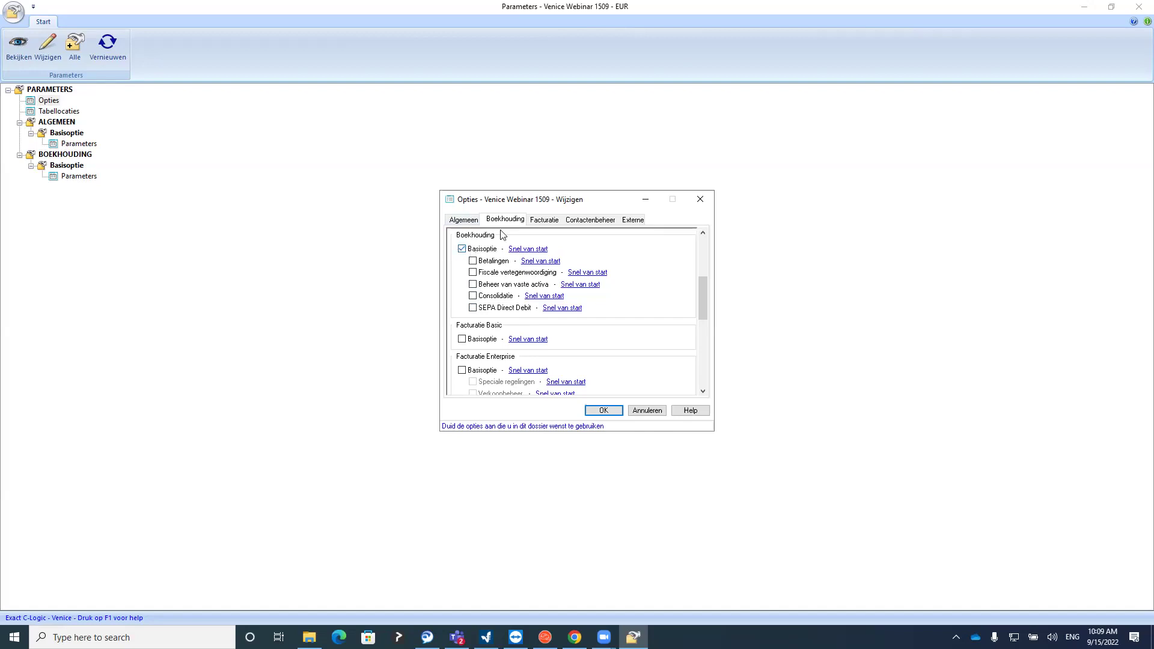
pyautogui.click(537, 220)
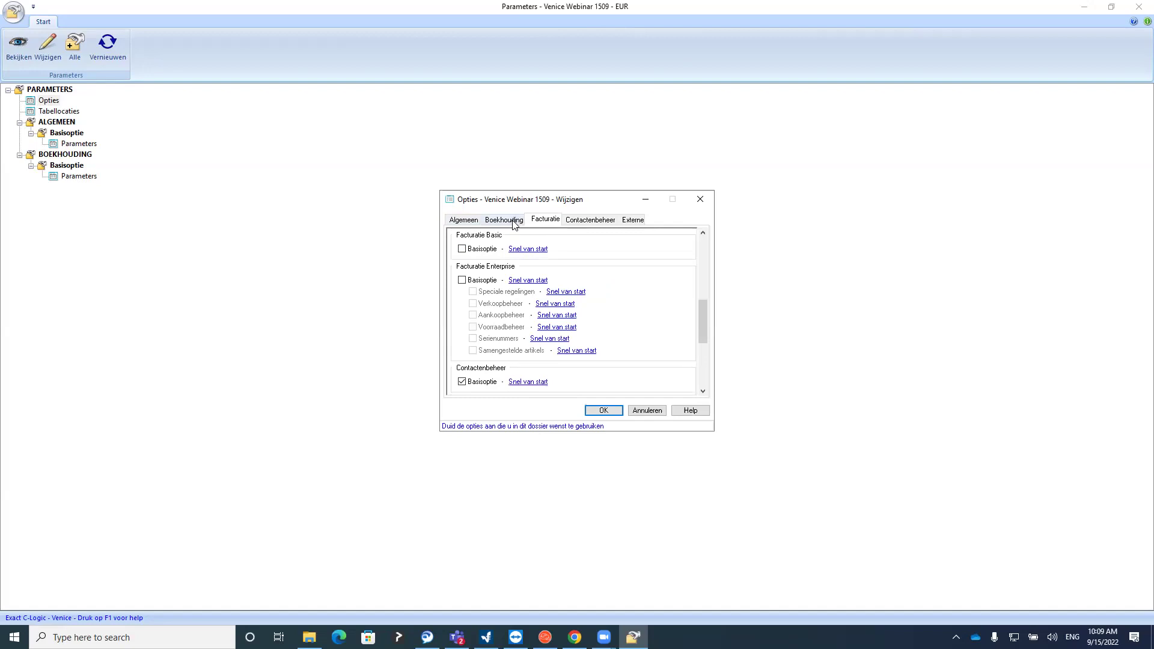
pyautogui.click(514, 223)
pyautogui.click(533, 221)
pyautogui.click(515, 223)
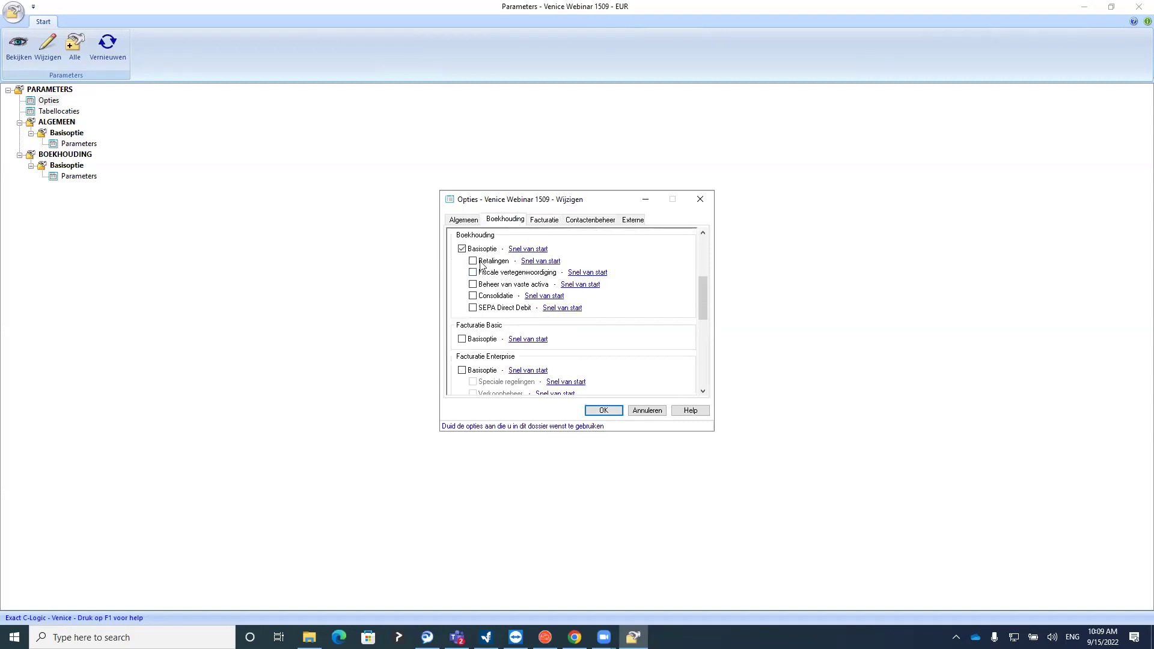
pyautogui.click(603, 411)
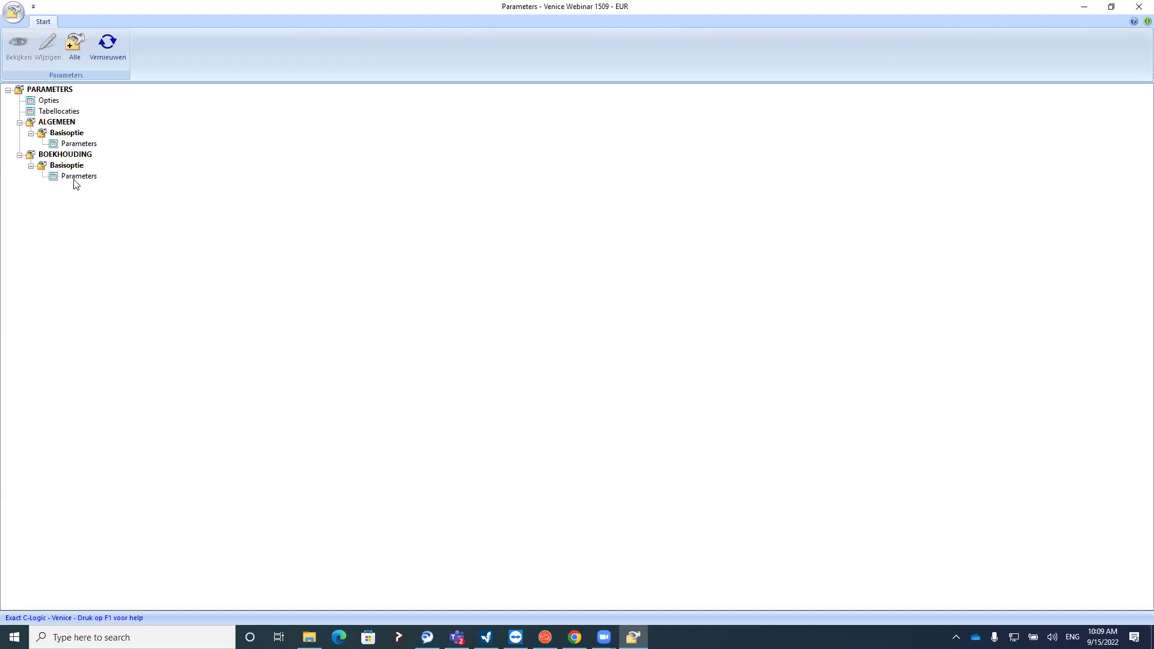
# Open the Algemeen parameters, check unit 0,01 and 2 decimals, and view the BTW-tarieven
pyautogui.doubleClick(75, 145)
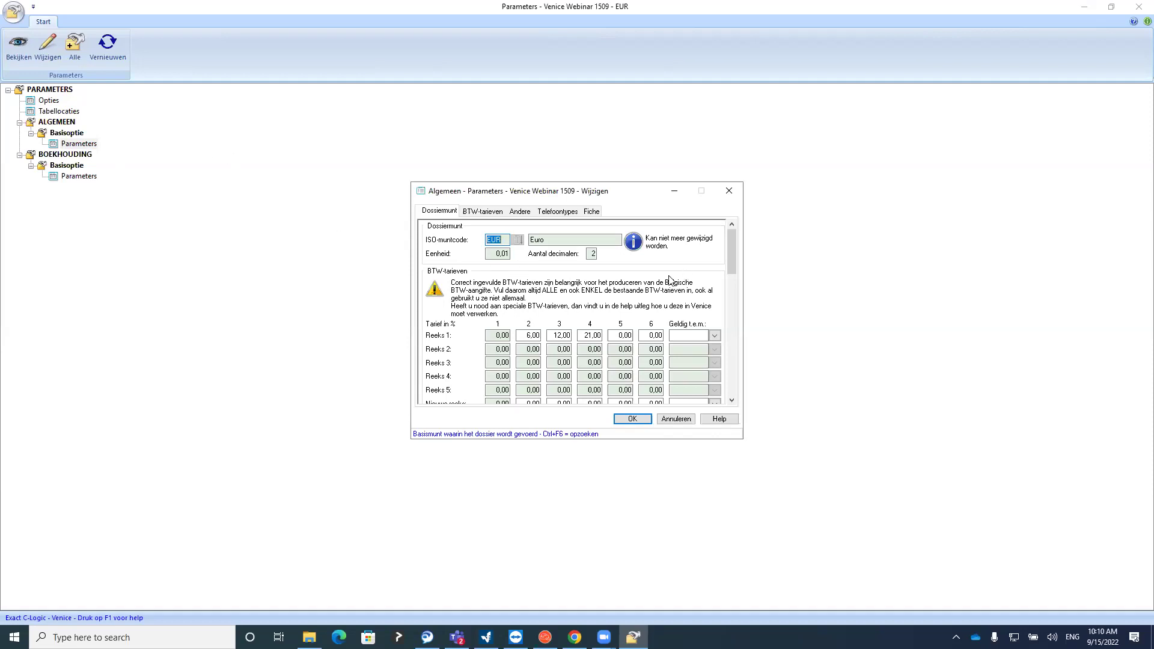
pyautogui.moveTo(732, 251); pyautogui.dragTo(747, 244)
pyautogui.click(496, 254)
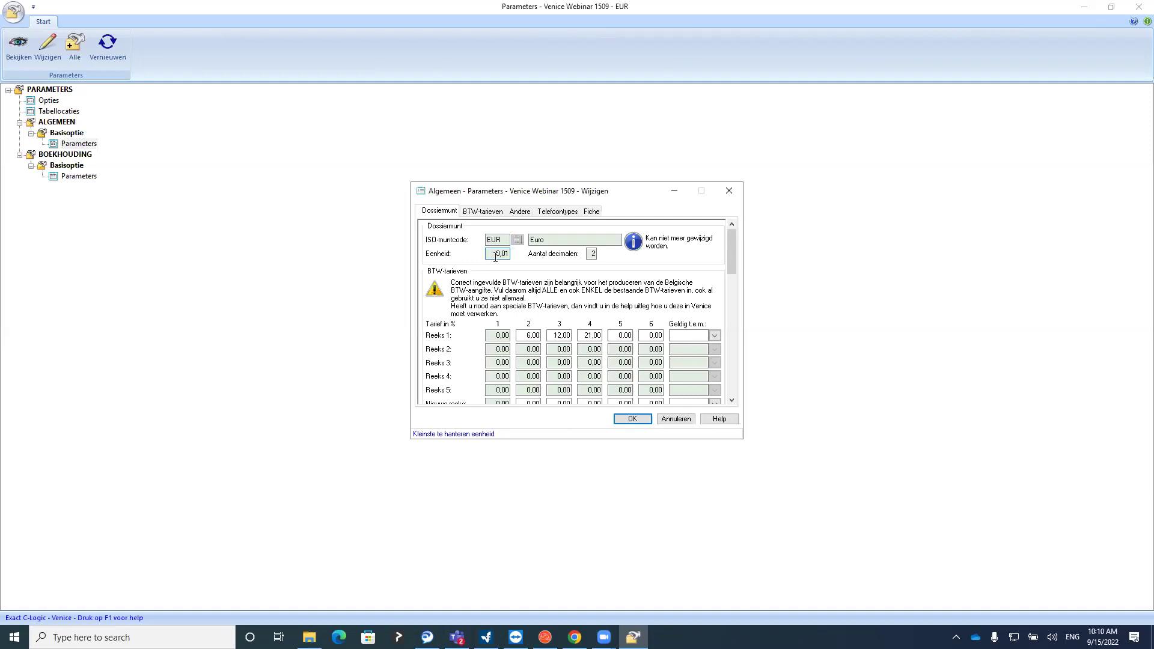
pyautogui.click(590, 253)
pyautogui.click(473, 215)
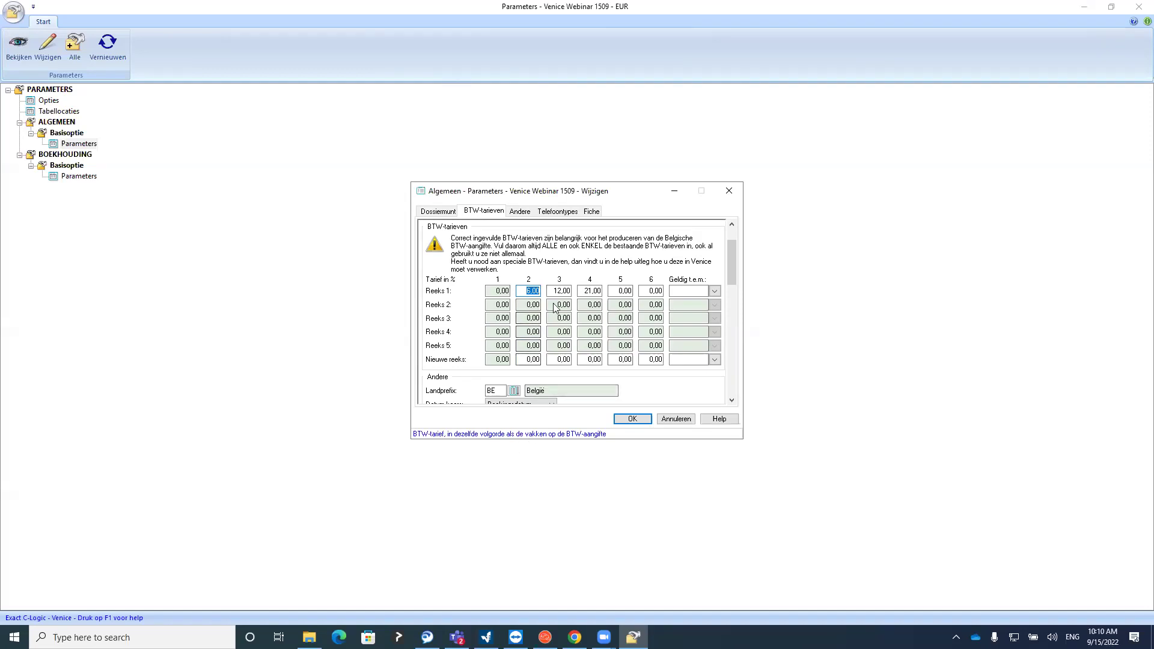
# Review the Reeks 1 VAT rates 6, 12 and 21% and its end date, then show the Andere settings
pyautogui.click(526, 359)
pyautogui.click(559, 359)
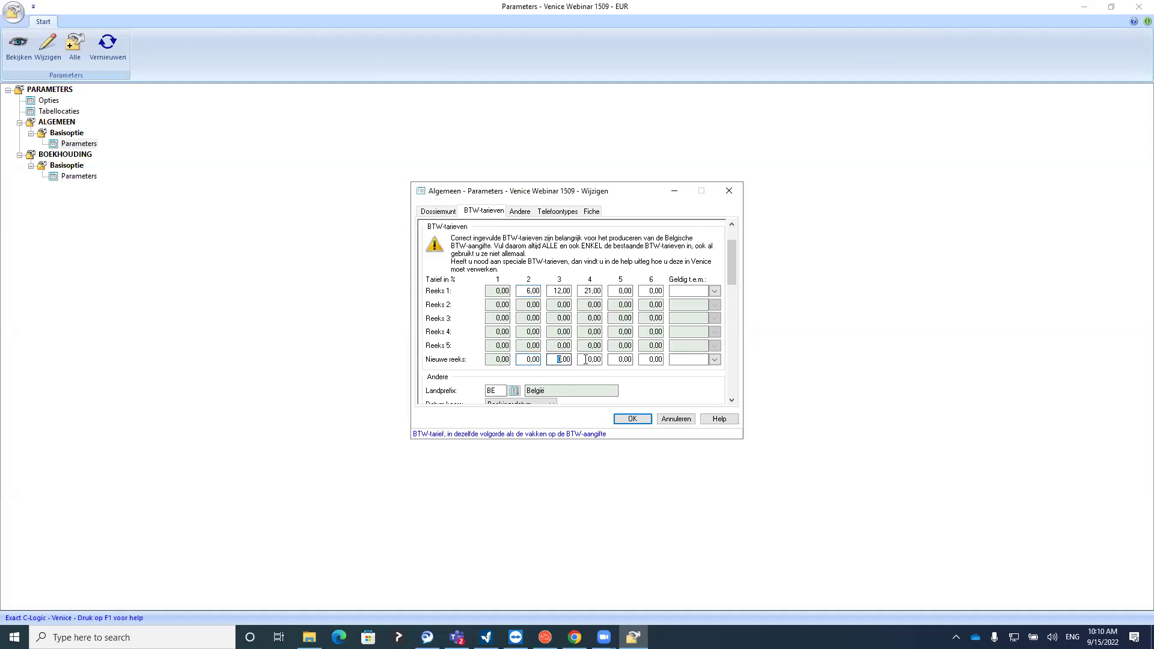
pyautogui.click(678, 292)
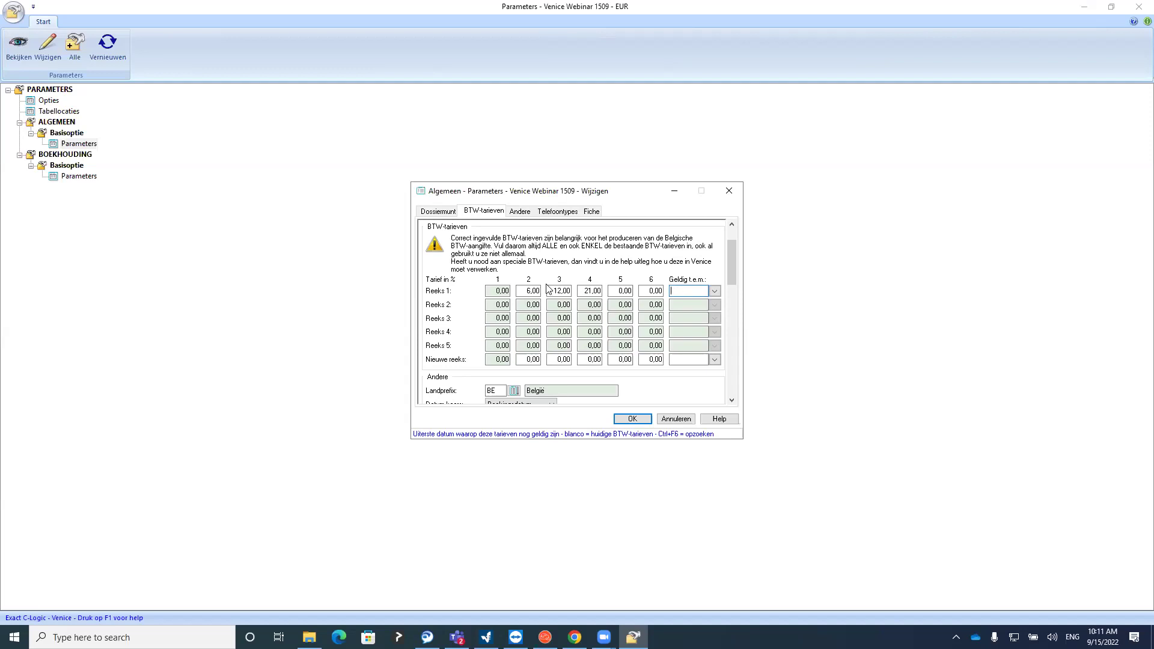
pyautogui.click(528, 291)
pyautogui.click(556, 290)
pyautogui.click(591, 291)
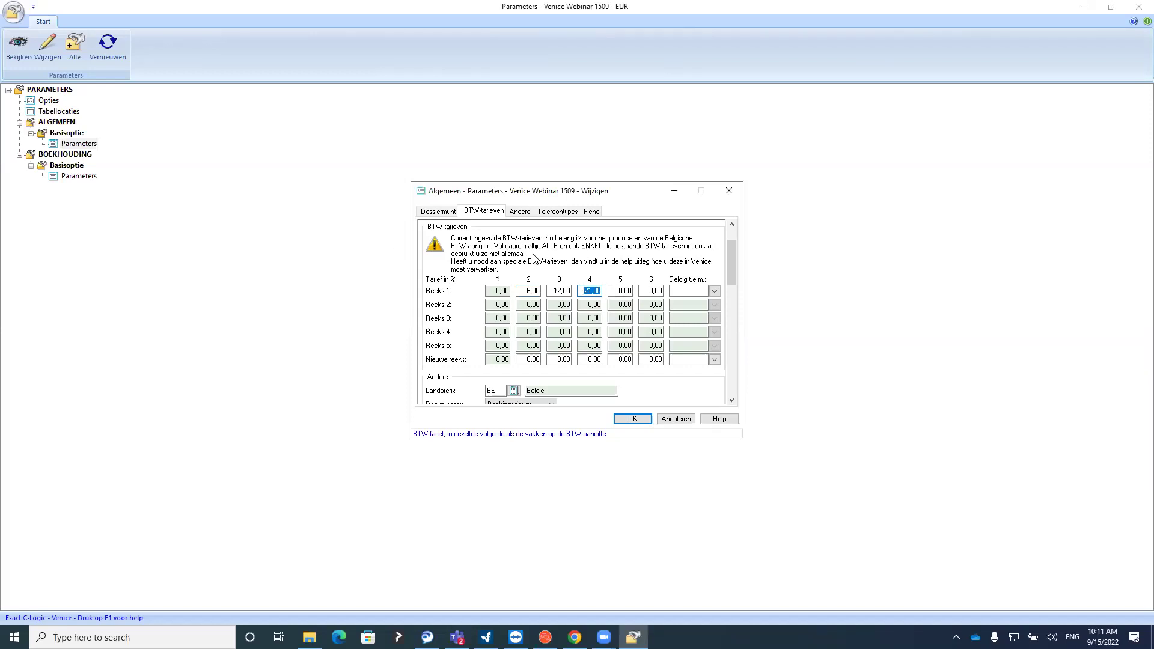
pyautogui.click(614, 291)
pyautogui.click(529, 212)
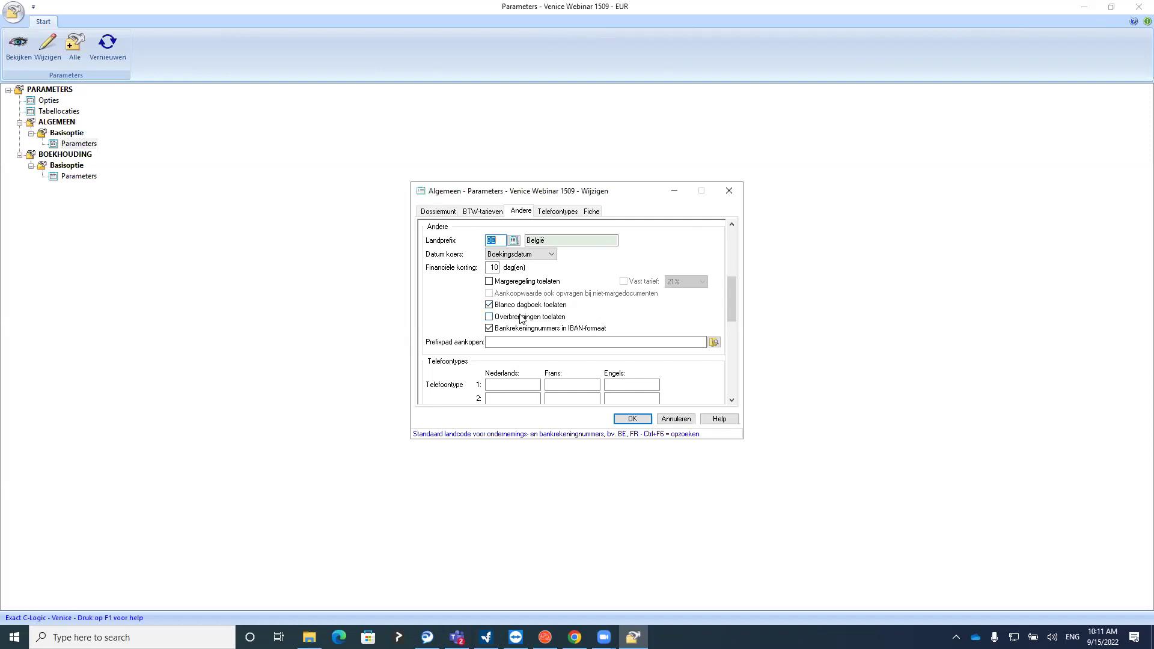
# Check the 10-day financial discount value and look at the Telefoontypes and Andere tabs
pyautogui.click(491, 267)
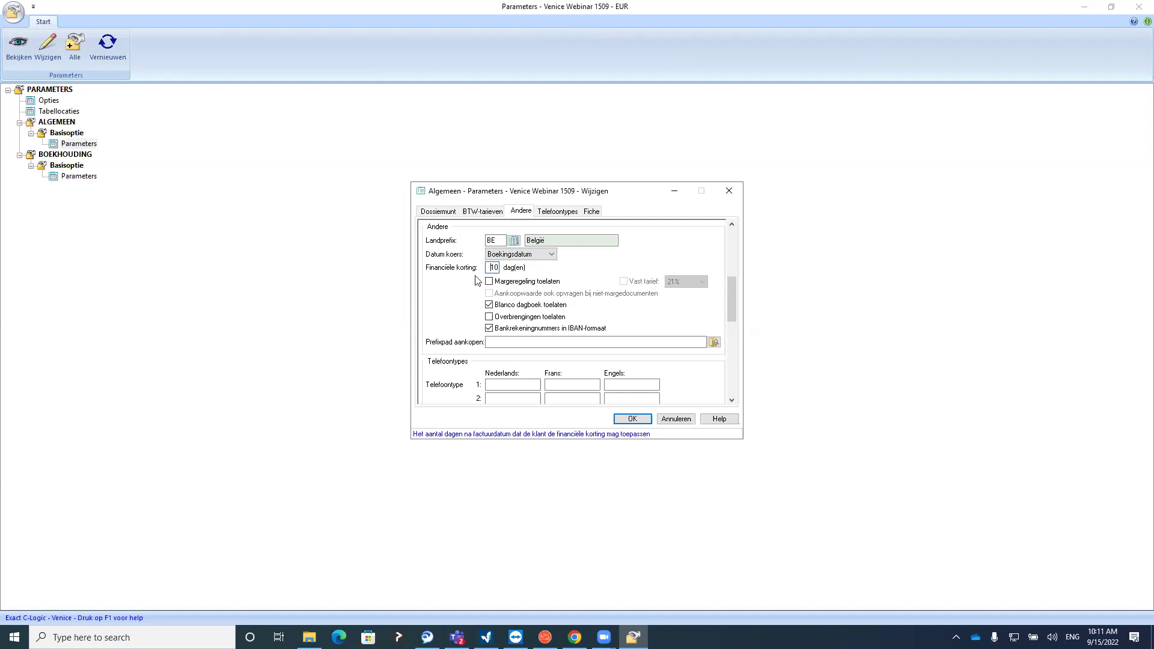
pyautogui.moveTo(487, 268); pyautogui.dragTo(504, 267)
pyautogui.click(558, 213)
pyautogui.click(520, 213)
# Review the Fiche tab, return to BTW-tarieven, and confirm the general parameters with OK
pyautogui.click(541, 212)
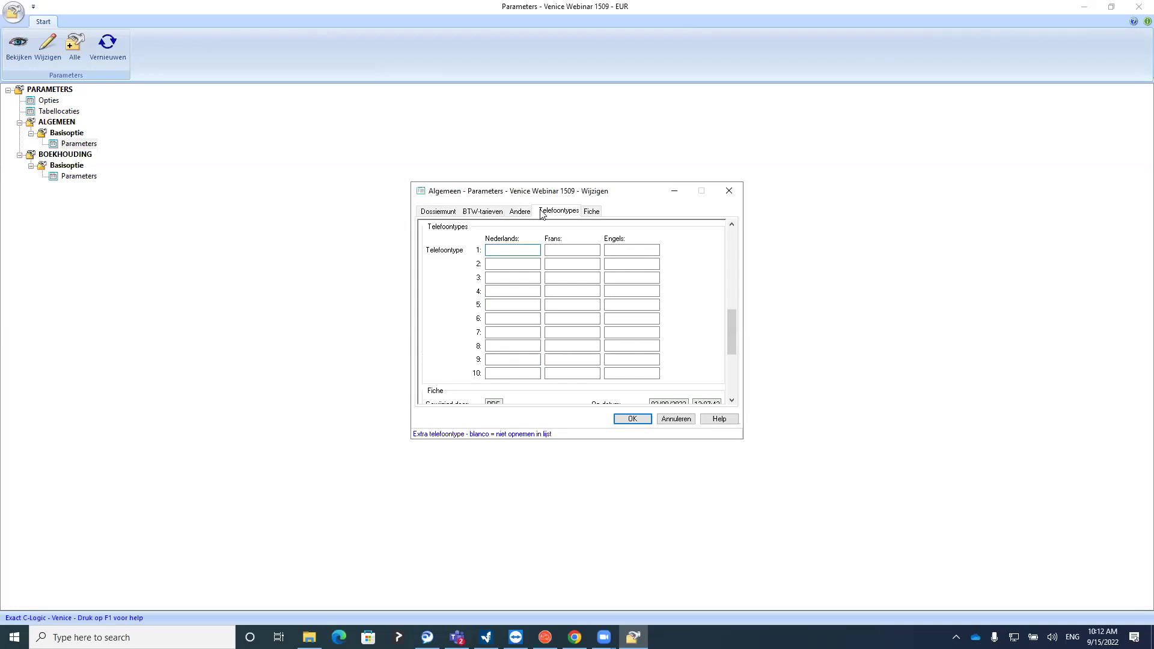
pyautogui.click(592, 212)
pyautogui.click(544, 214)
pyautogui.click(520, 212)
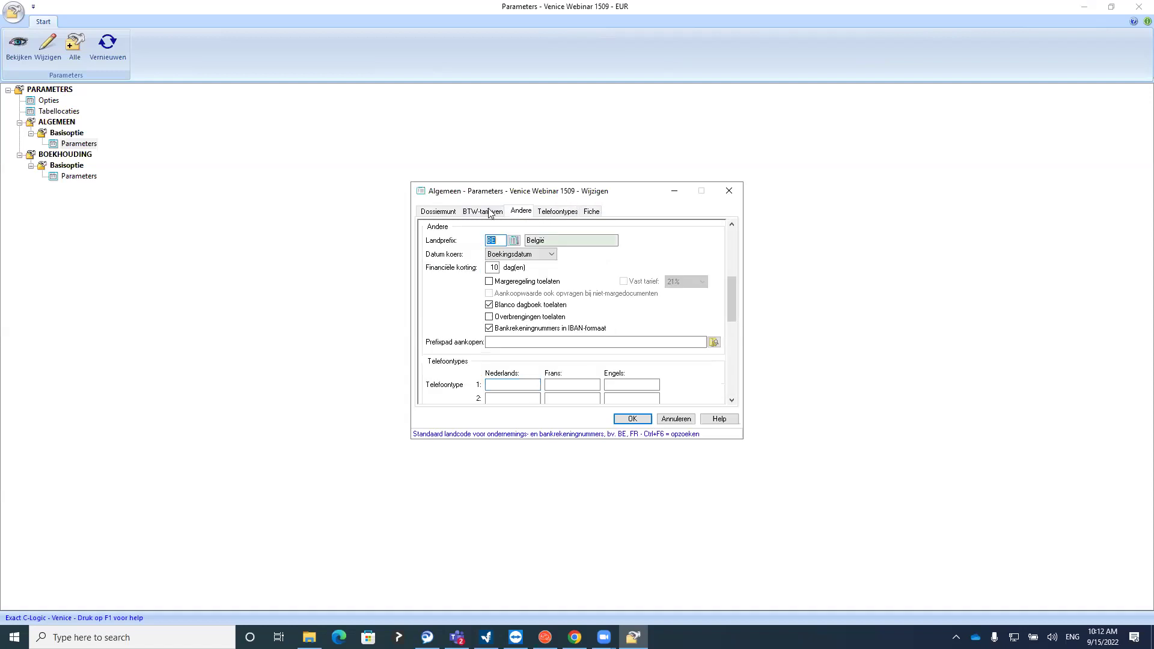
pyautogui.click(484, 212)
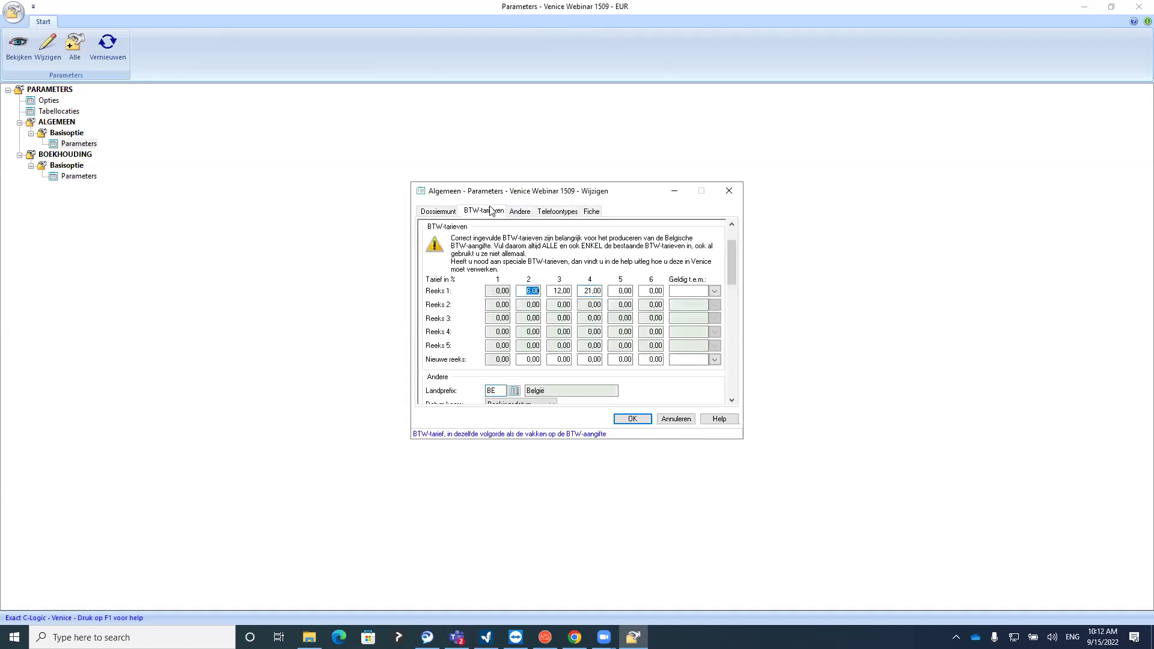
pyautogui.click(636, 418)
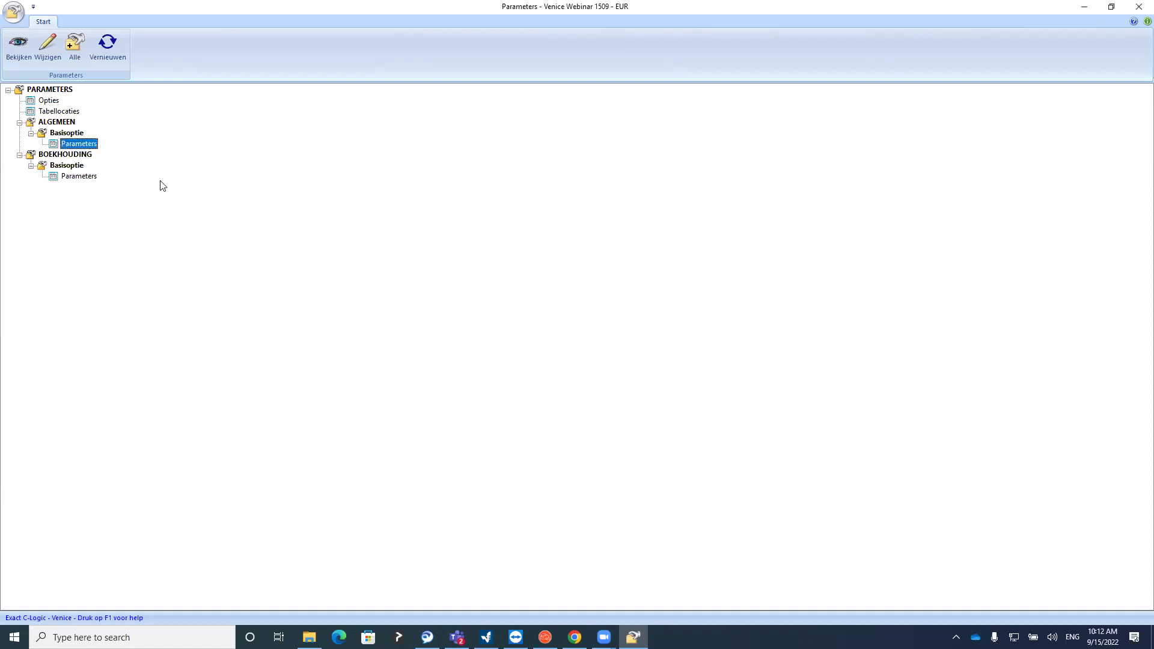
# Open the Boekhouding parameters from BOEKHOUDING > Basisoptie > Parameters for editing
pyautogui.doubleClick(80, 177)
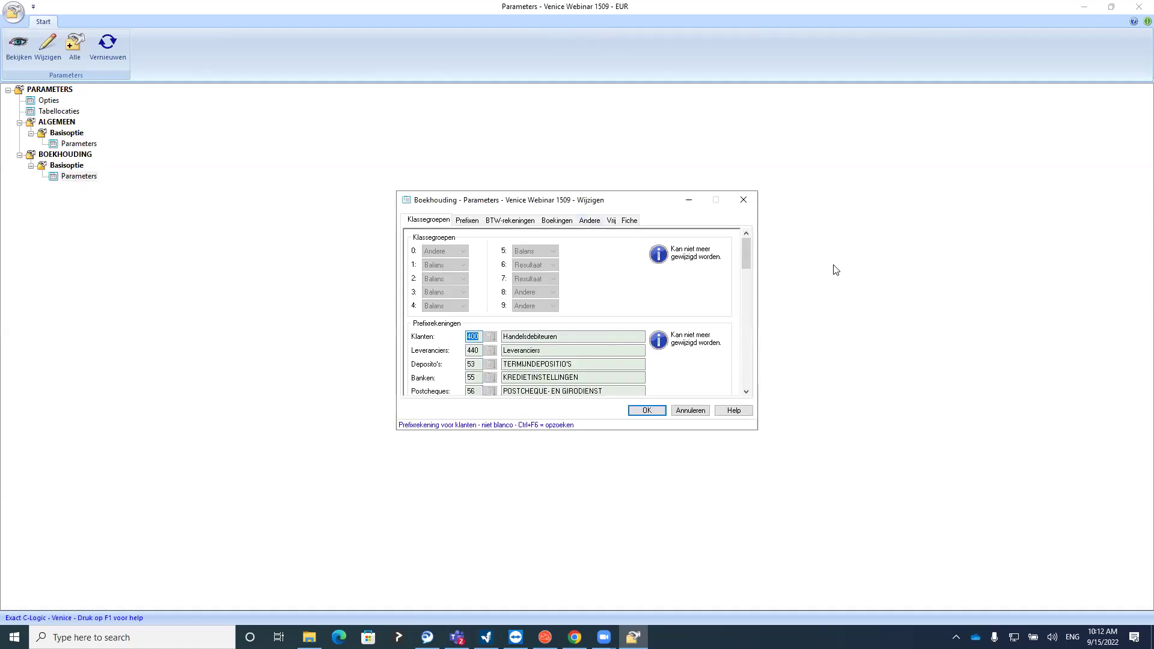
pyautogui.moveTo(749, 250); pyautogui.dragTo(743, 250)
# On the Prefixen tab, check the prefix accounts 440, 53, 55, 56 and 57
pyautogui.scroll(-1, 749, 253)
pyautogui.click(473, 223)
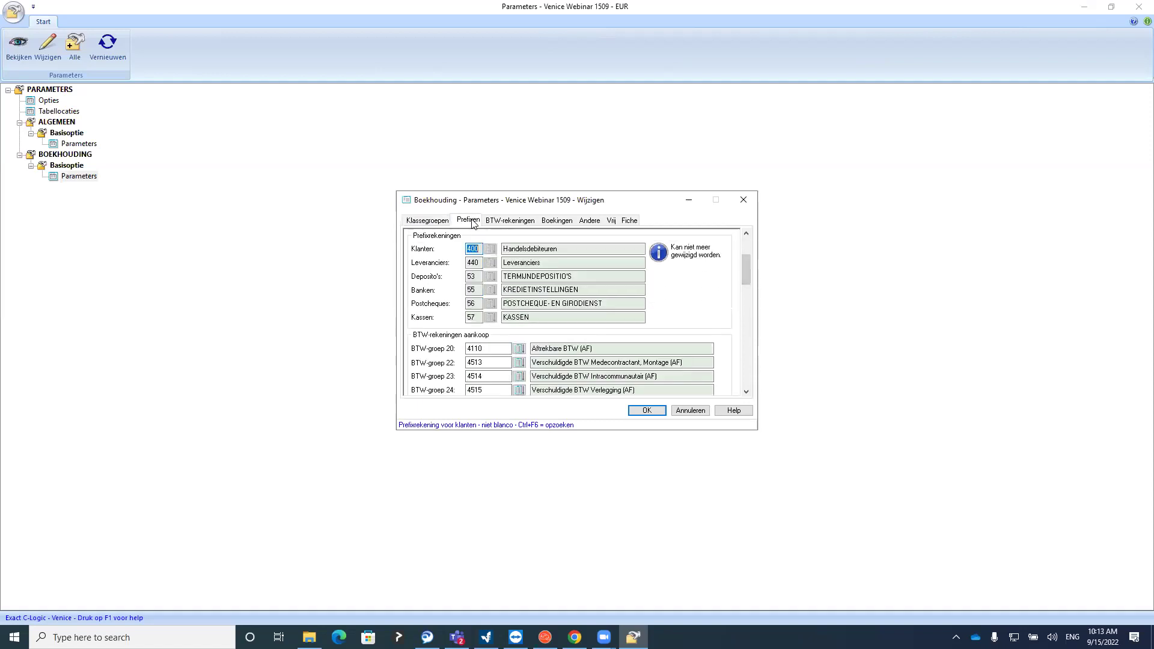
pyautogui.click(480, 263)
pyautogui.click(481, 276)
pyautogui.click(478, 289)
pyautogui.click(478, 303)
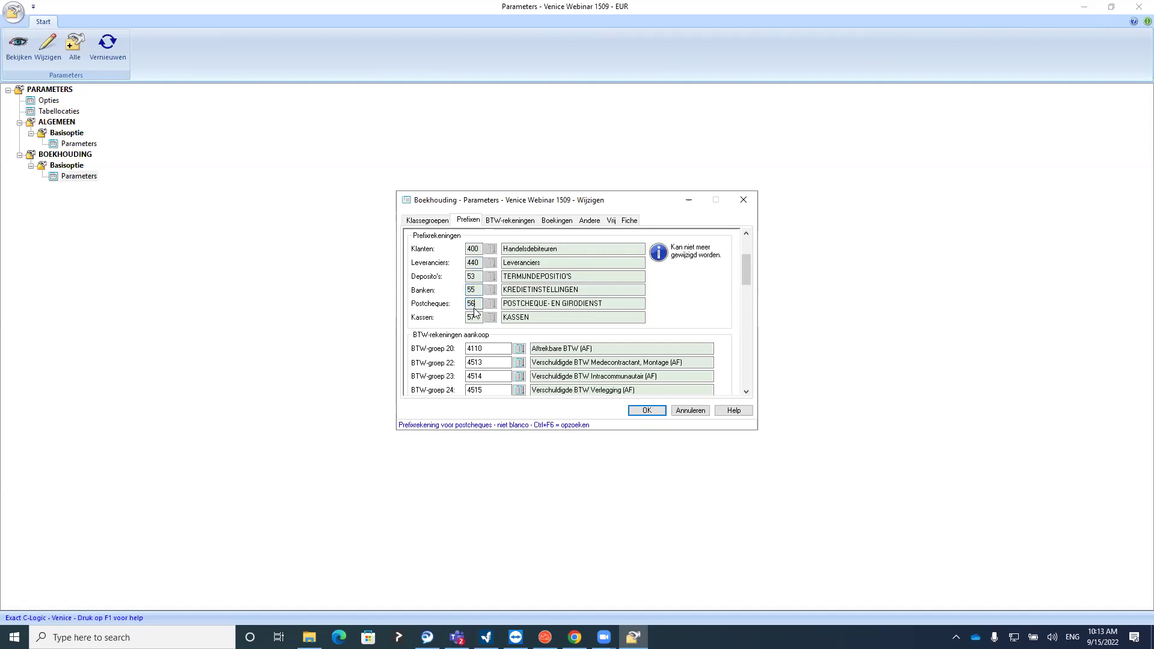
pyautogui.click(477, 318)
pyautogui.click(478, 303)
pyautogui.click(478, 317)
# Reselect supplier prefix 440 and switch to the BTW-rekeningen tab
pyautogui.click(468, 263)
pyautogui.doubleClick(468, 262)
pyautogui.click(511, 220)
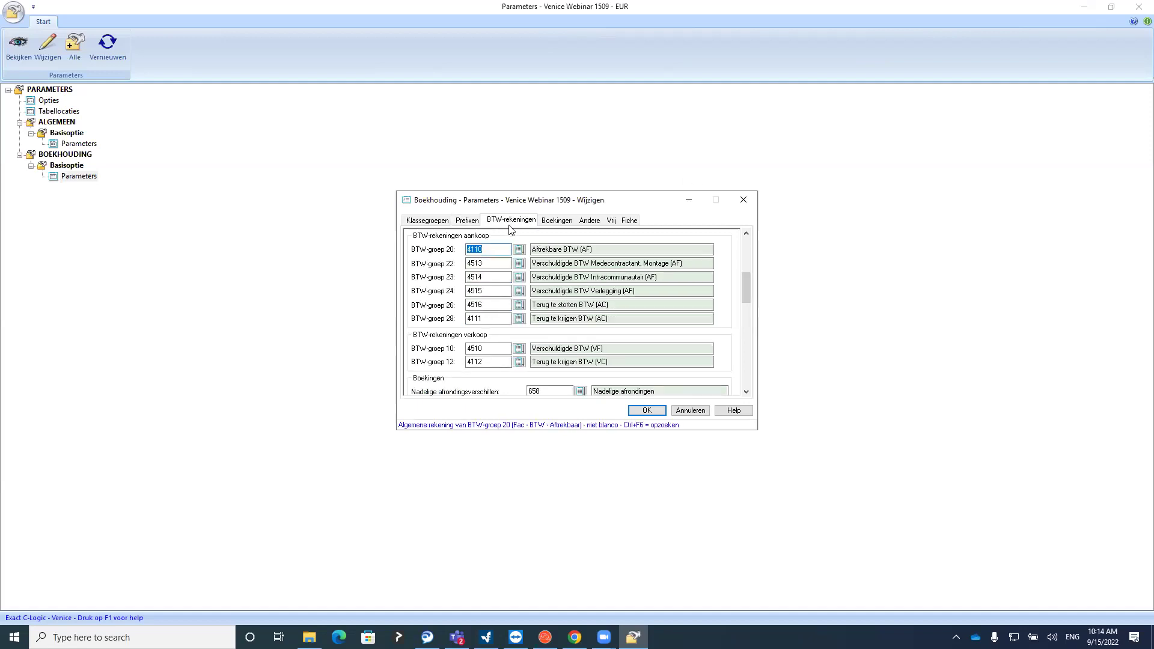
# Review the purchase VAT group accounts 22–26 (4513–4516) and sales groups 10 and 12
pyautogui.click(498, 263)
pyautogui.click(490, 277)
pyautogui.click(489, 291)
pyautogui.click(491, 304)
pyautogui.click(499, 248)
pyautogui.click(502, 349)
pyautogui.click(500, 361)
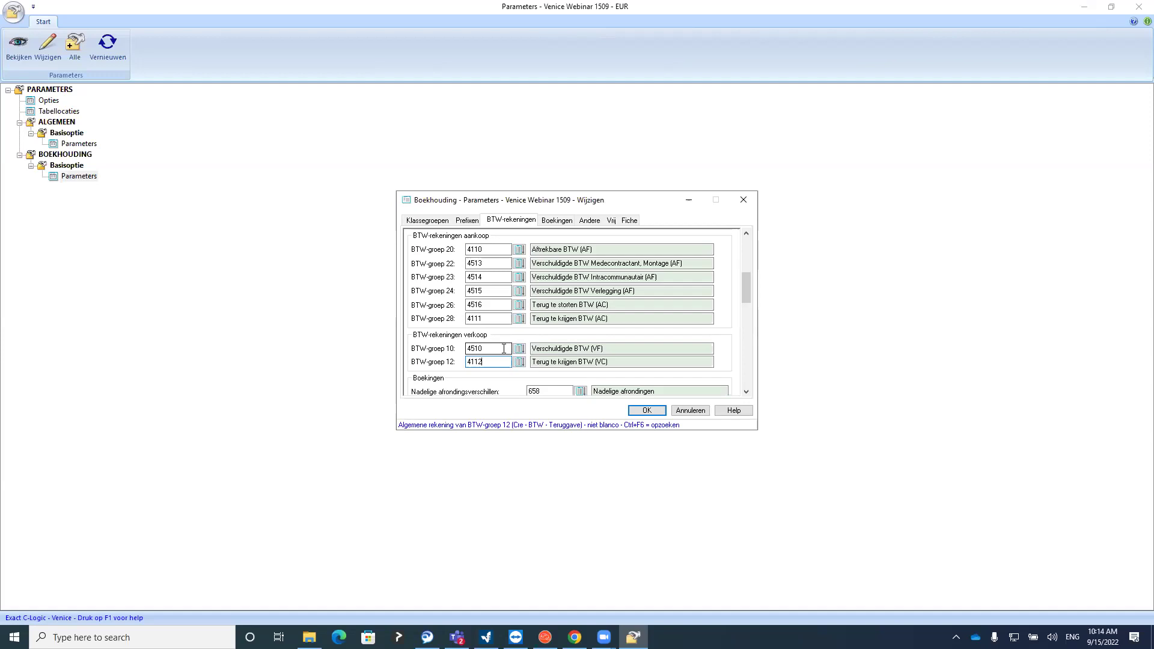
# Select account 4110 for BTW-groep 20 and open its account lookup
pyautogui.doubleClick(474, 249)
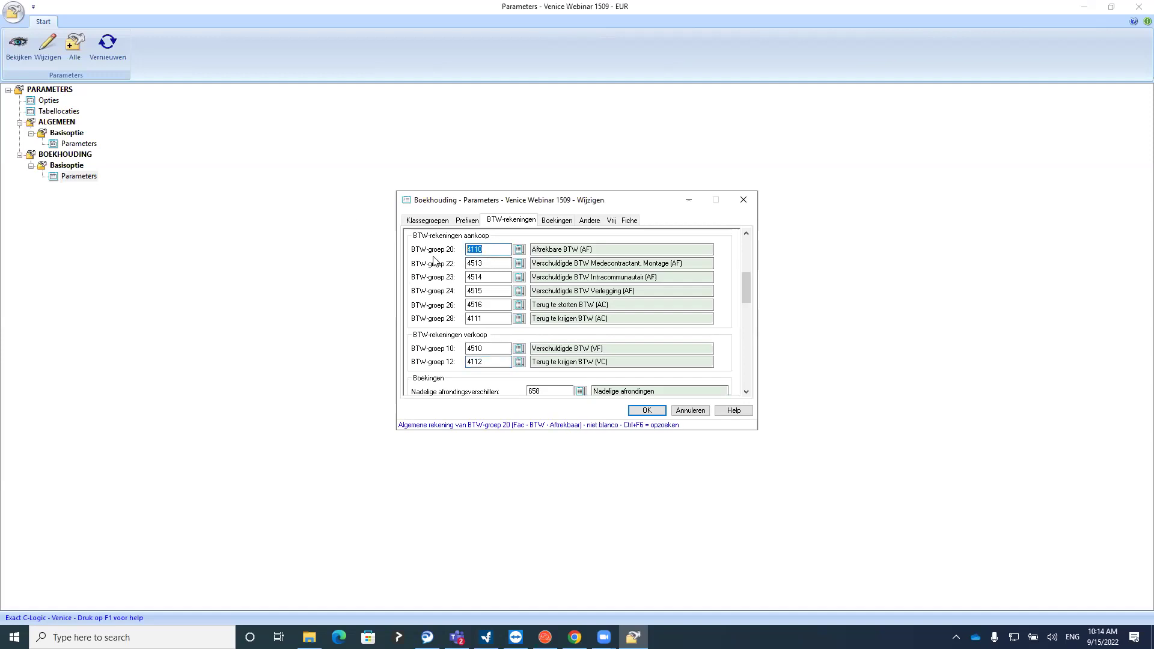
pyautogui.click(497, 251)
pyautogui.click(519, 251)
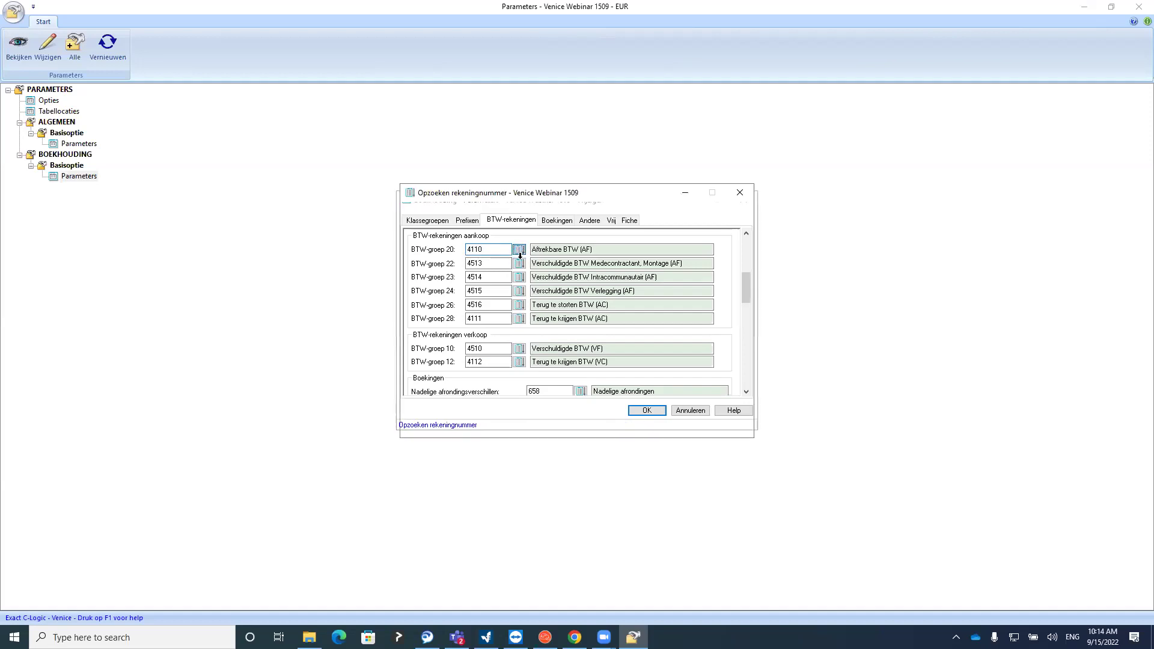
pyautogui.click(439, 207)
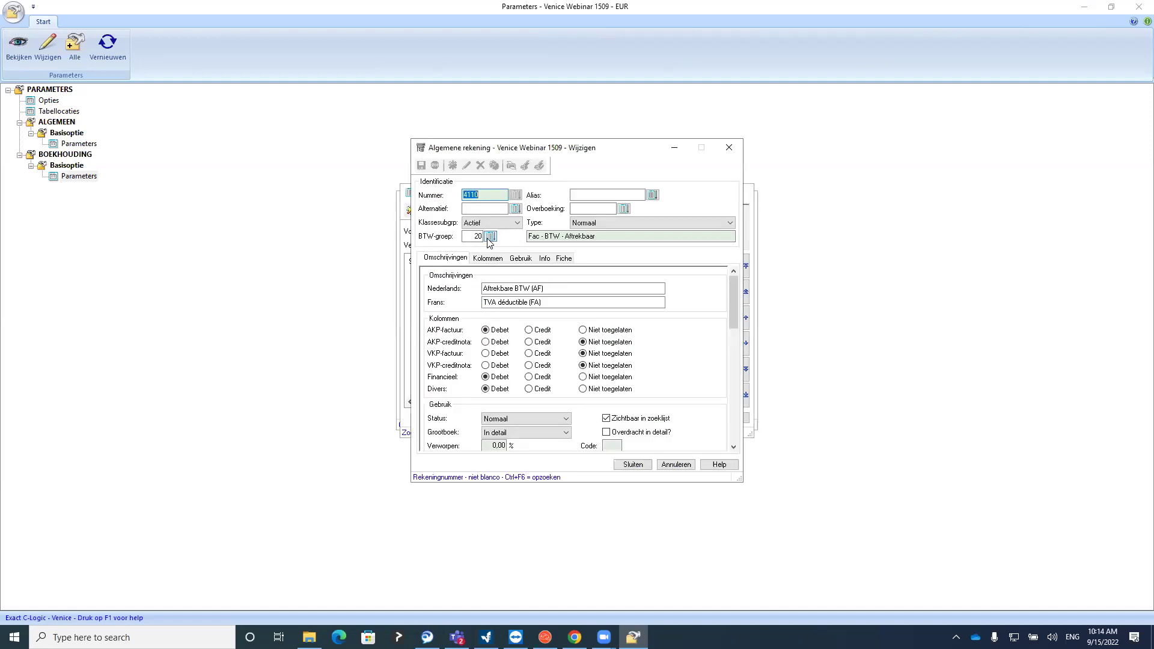
pyautogui.click(473, 235)
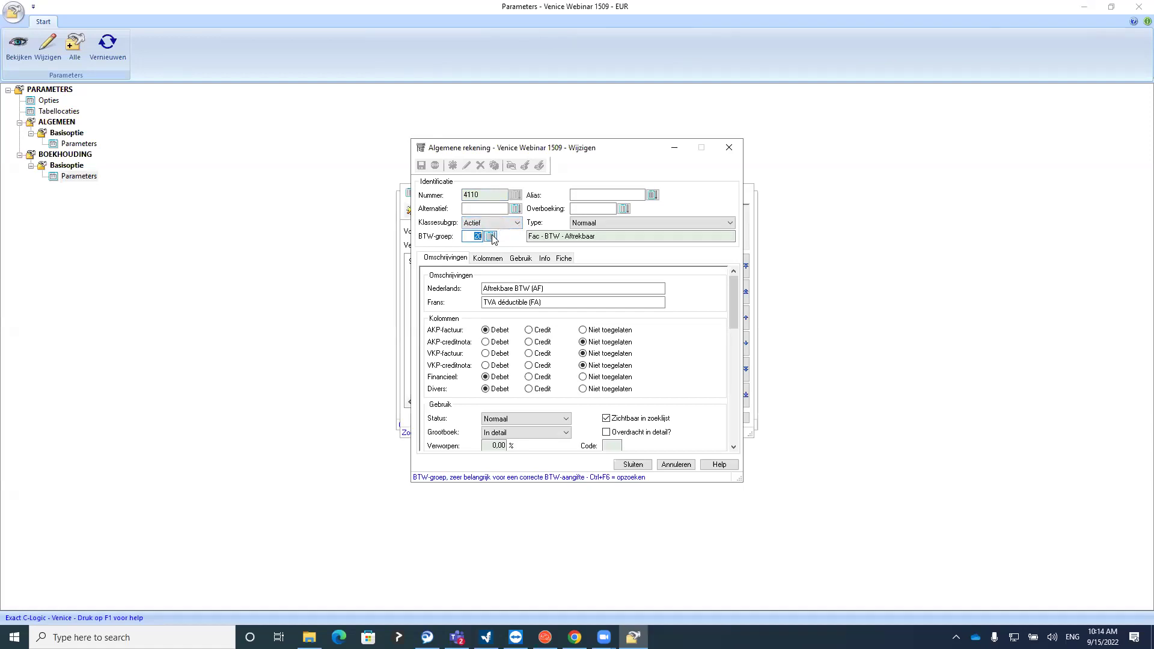
pyautogui.click(491, 236)
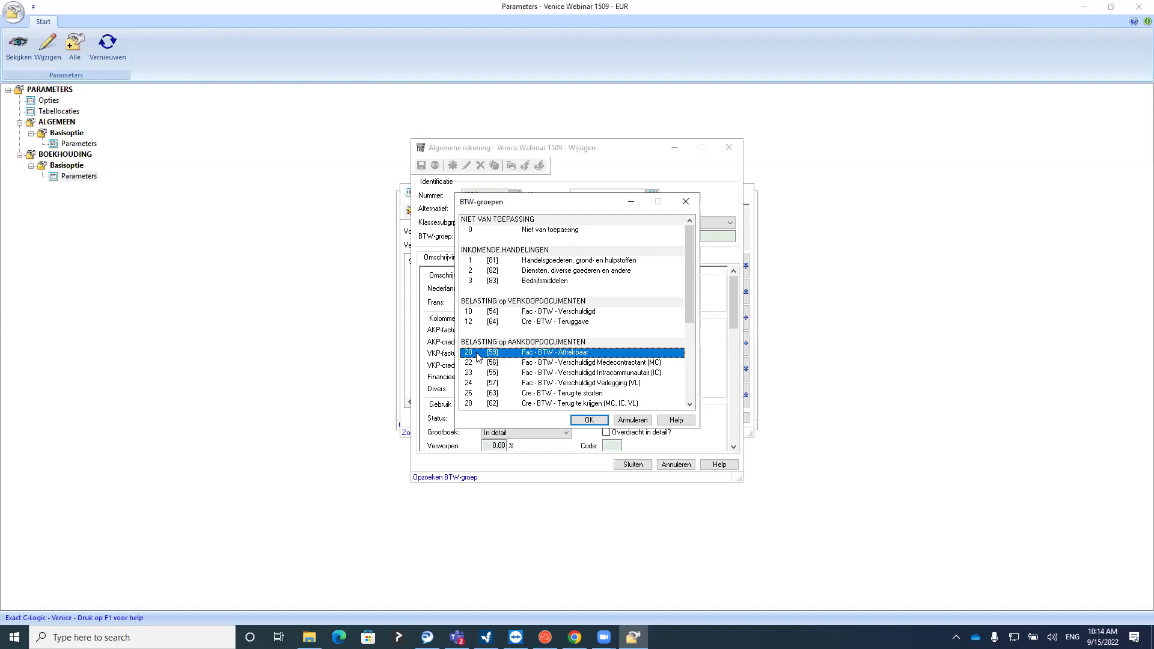
pyautogui.click(686, 202)
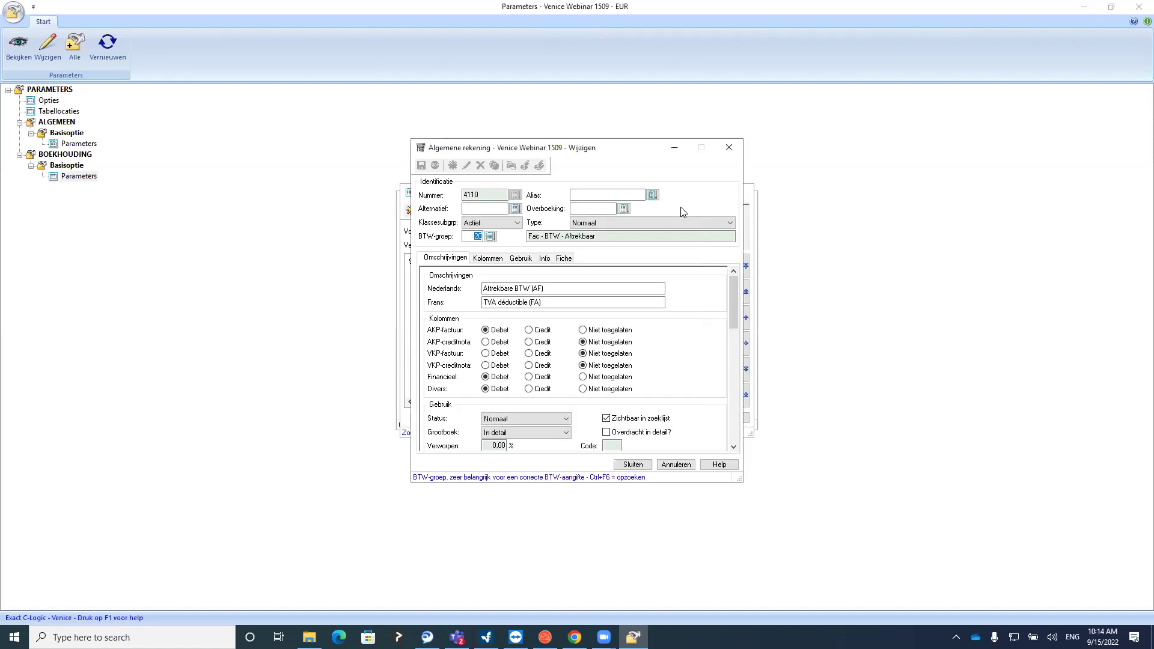
pyautogui.click(729, 147)
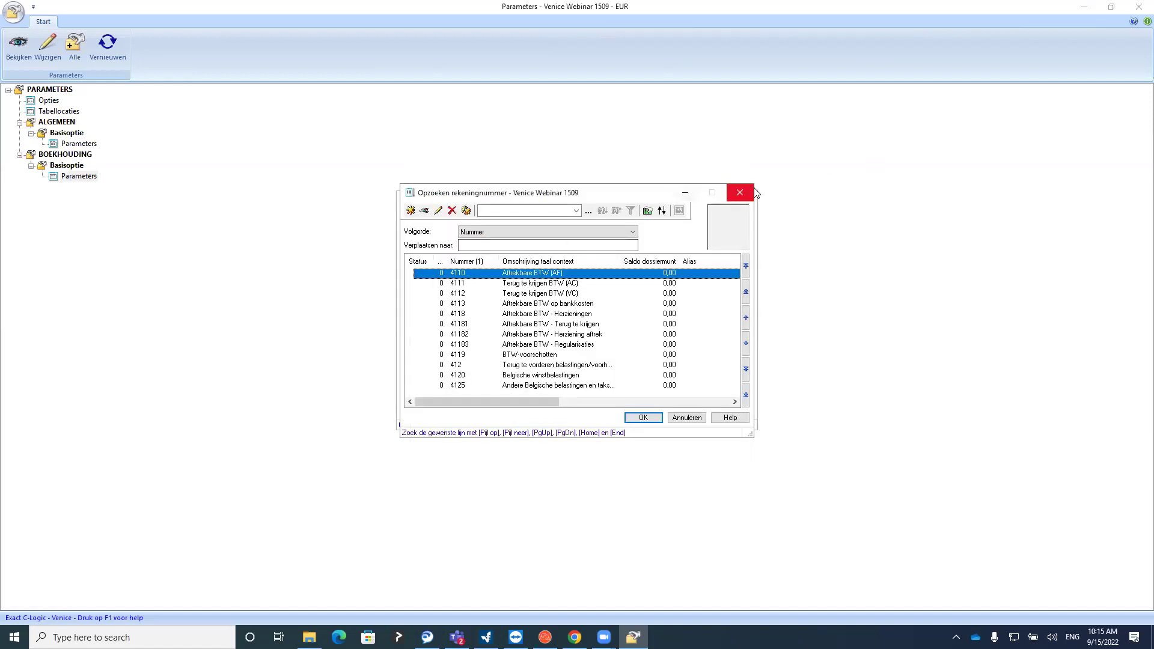
# Try 4510 for BTW-groep 20, dismiss the warning, restore 4110, then show Boekingen
pyautogui.click(739, 193)
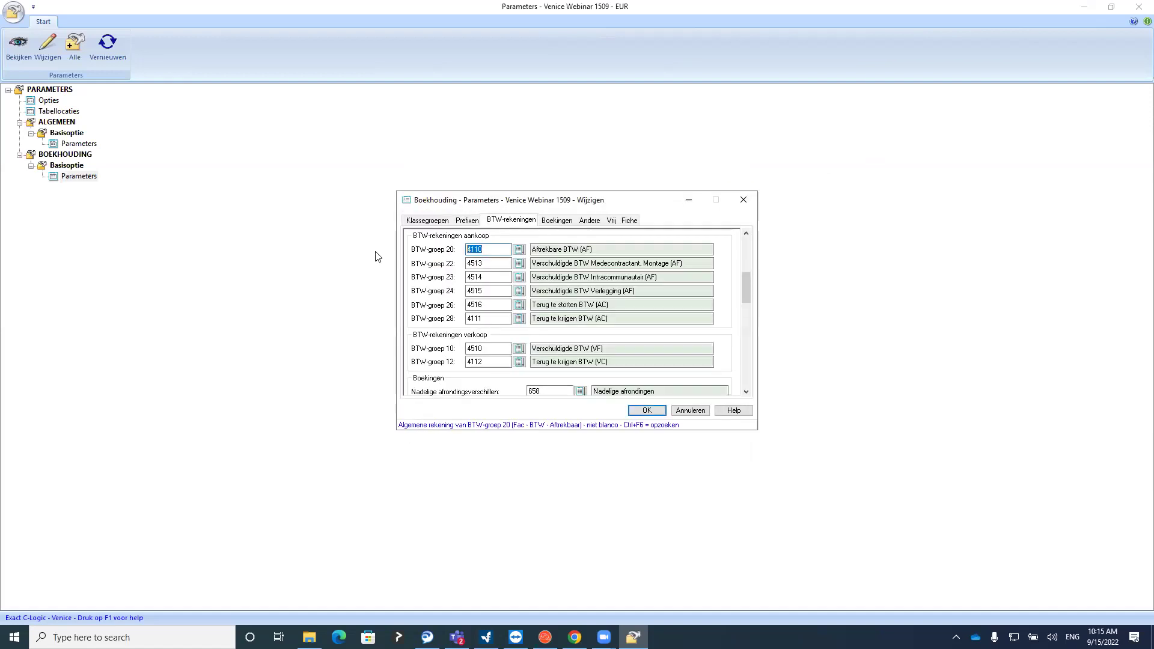
pyautogui.write('4510')
pyautogui.click(492, 258)
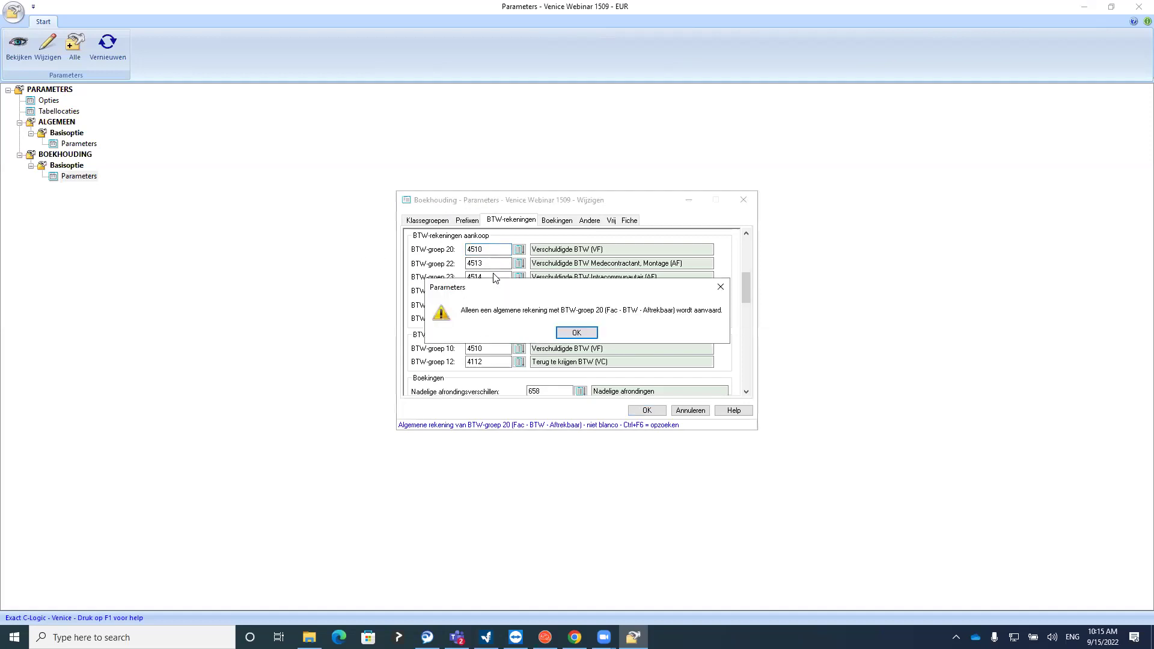
pyautogui.click(574, 333)
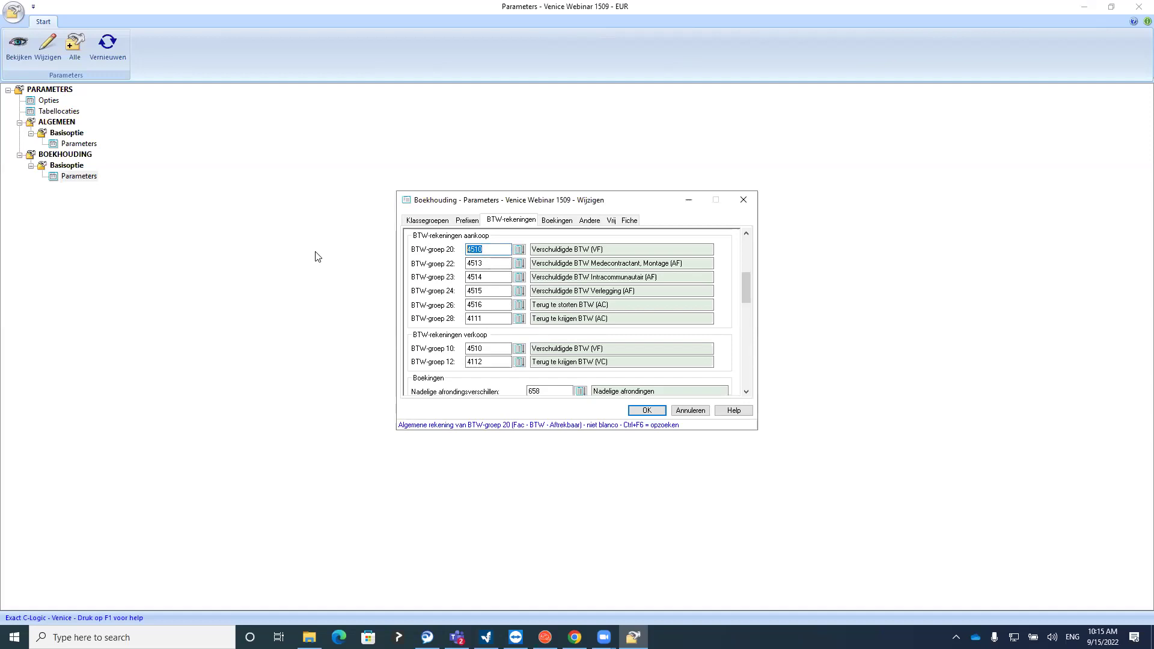
pyautogui.write('4110')
pyautogui.click(498, 263)
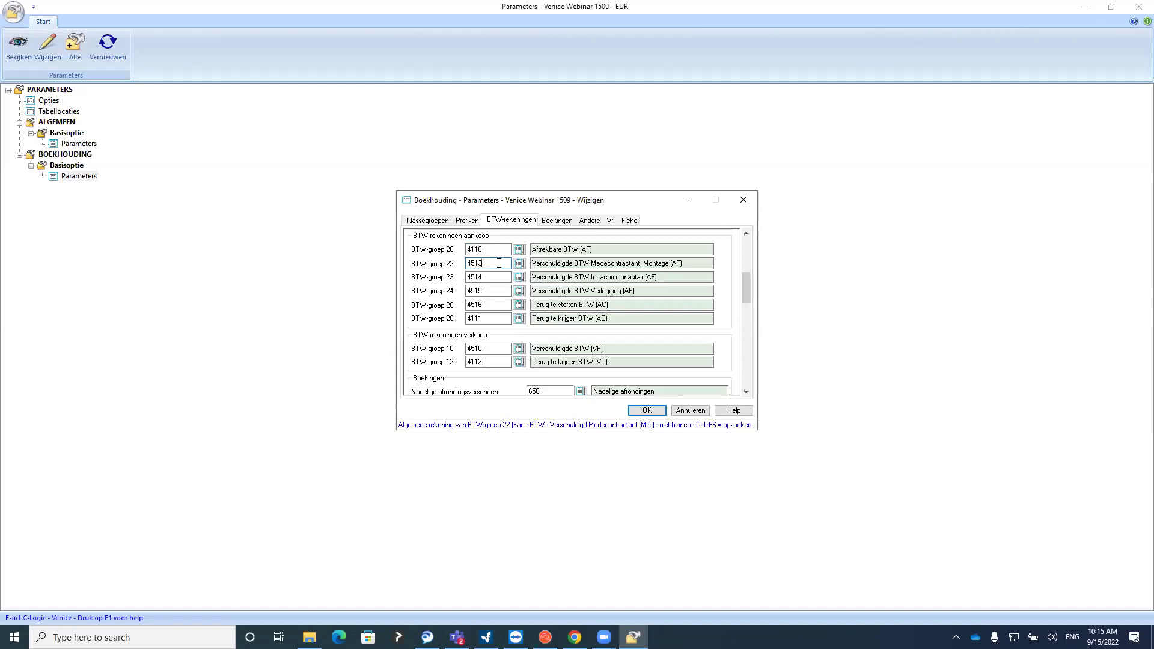
pyautogui.click(558, 219)
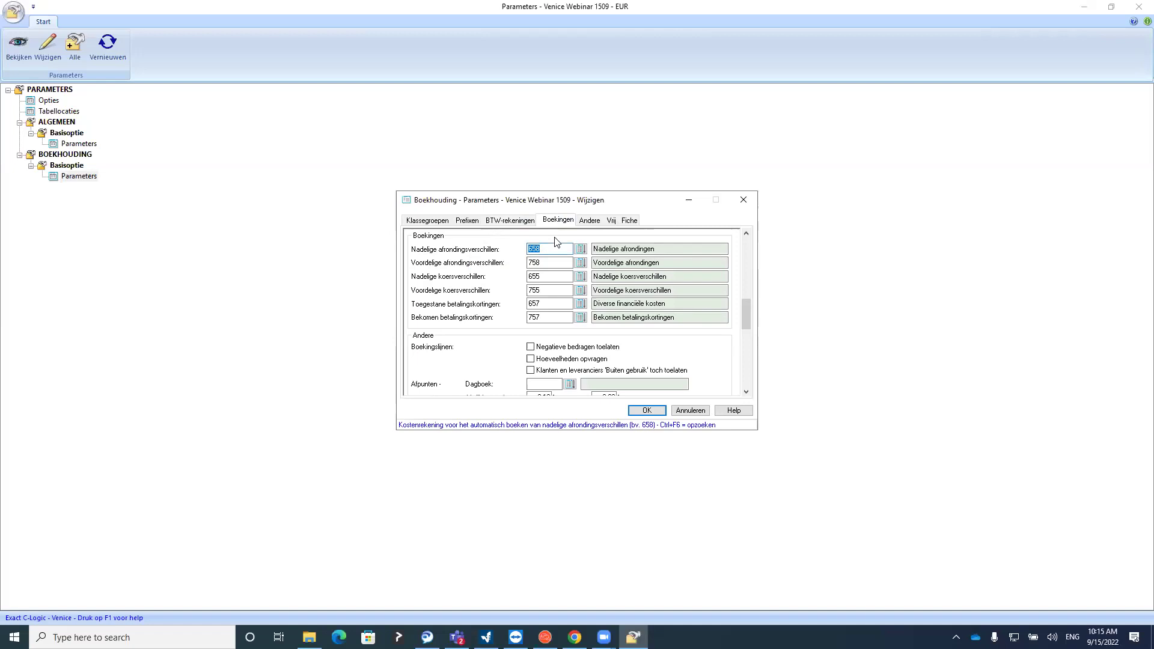
# Check posting accounts 758, 655, 755 and 757, then switch to the Andere tab
pyautogui.click(550, 263)
pyautogui.click(550, 276)
pyautogui.click(548, 291)
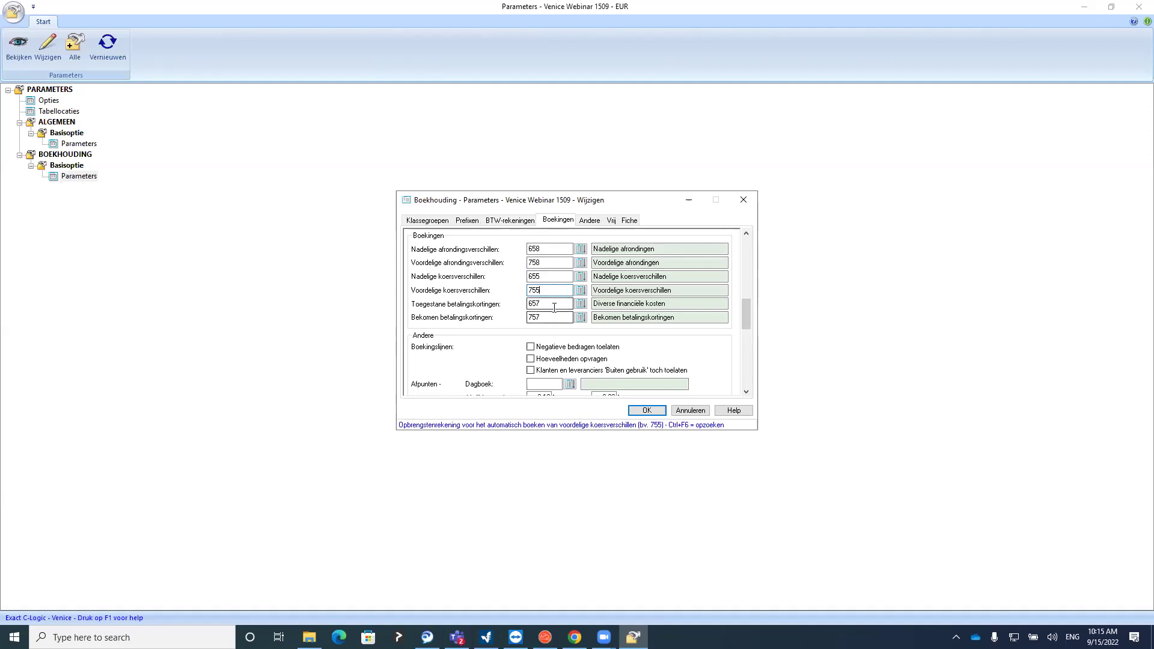
pyautogui.click(550, 317)
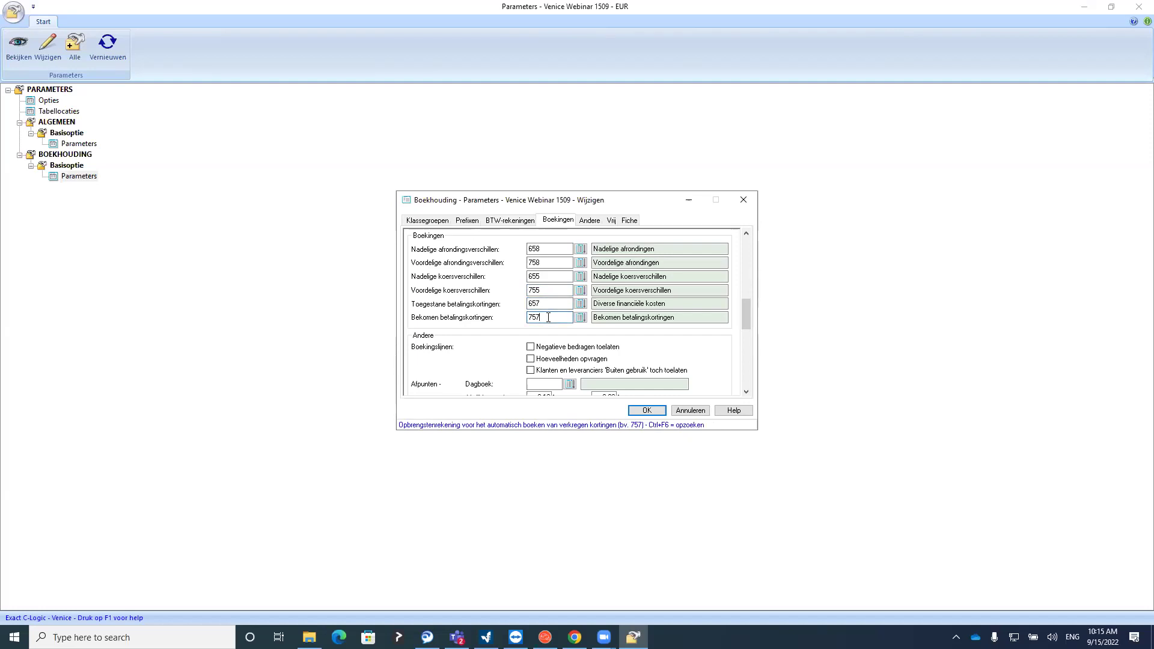
pyautogui.click(591, 221)
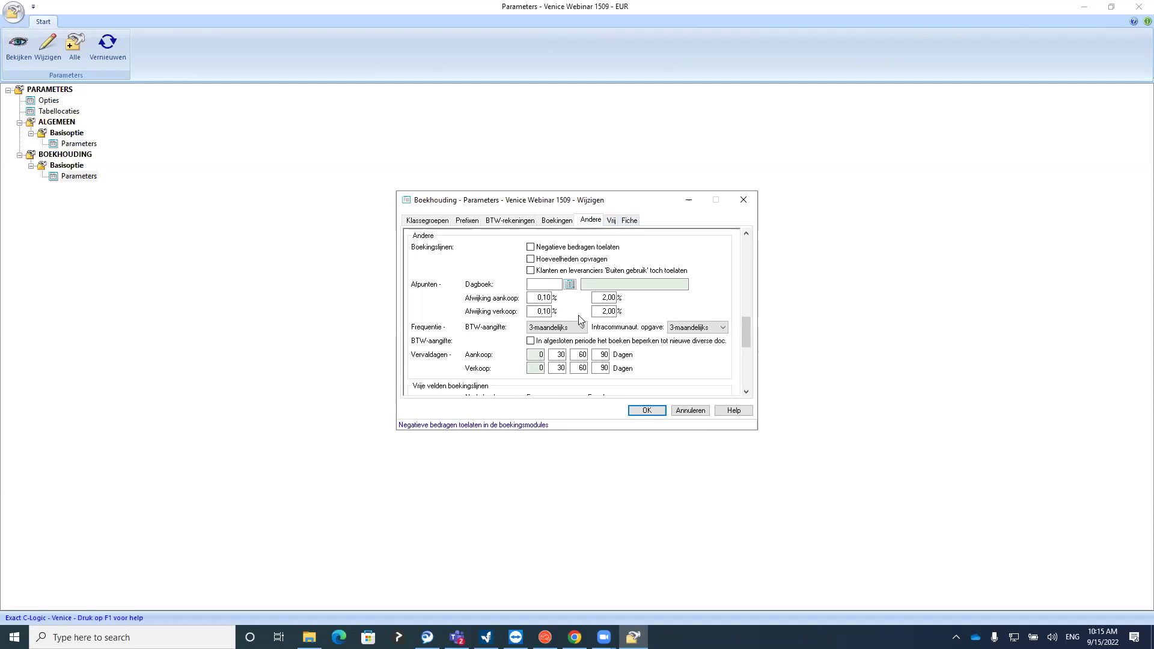
pyautogui.click(566, 332)
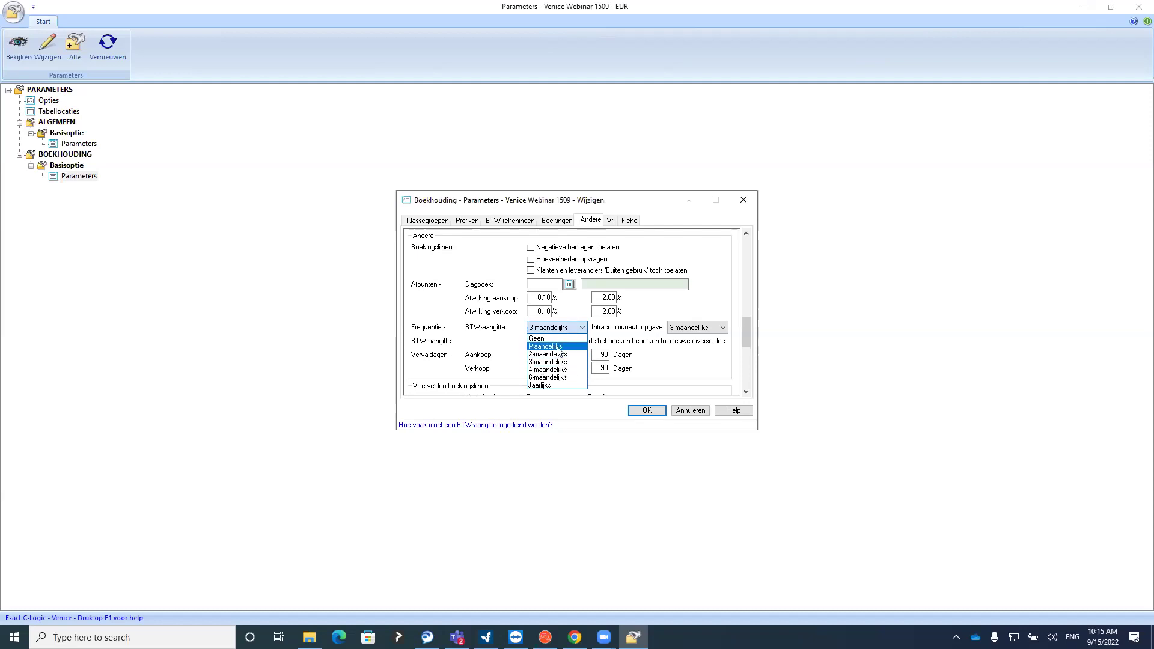
pyautogui.click(558, 339)
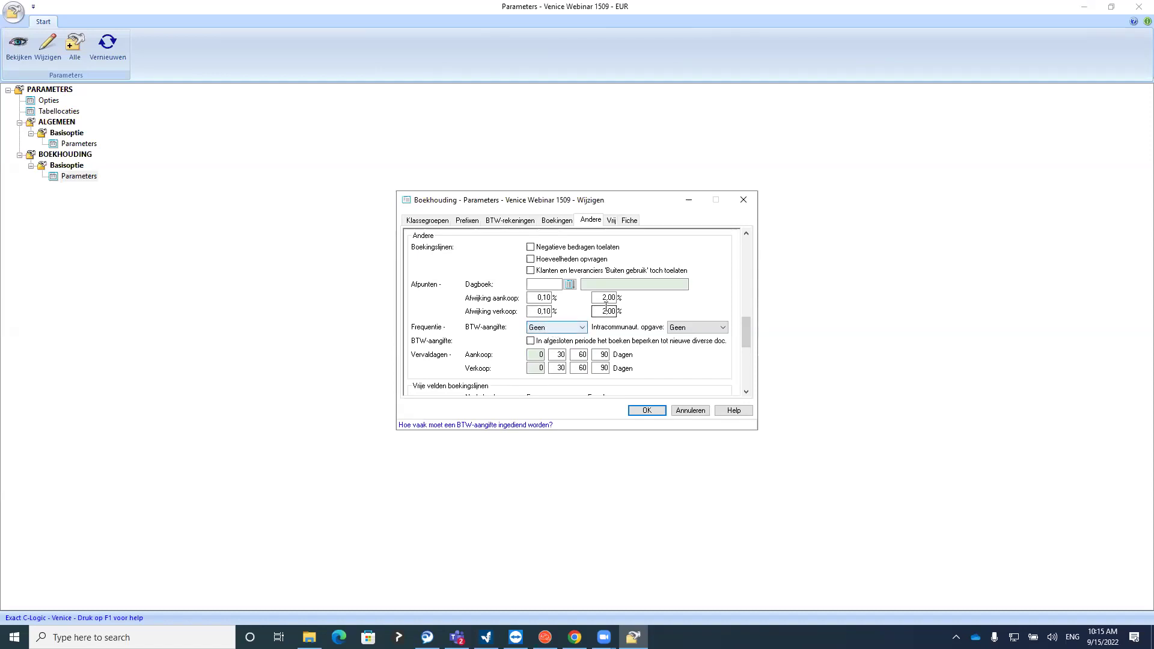
pyautogui.click(552, 328)
pyautogui.click(548, 363)
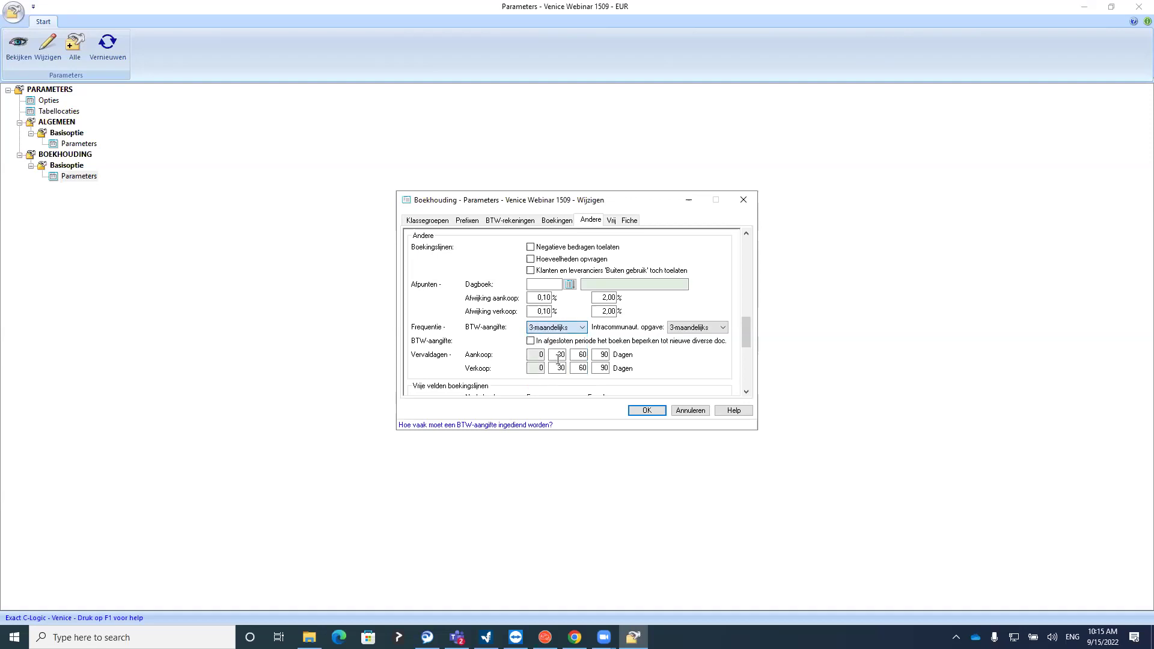
pyautogui.click(688, 335)
pyautogui.click(685, 351)
pyautogui.click(536, 309)
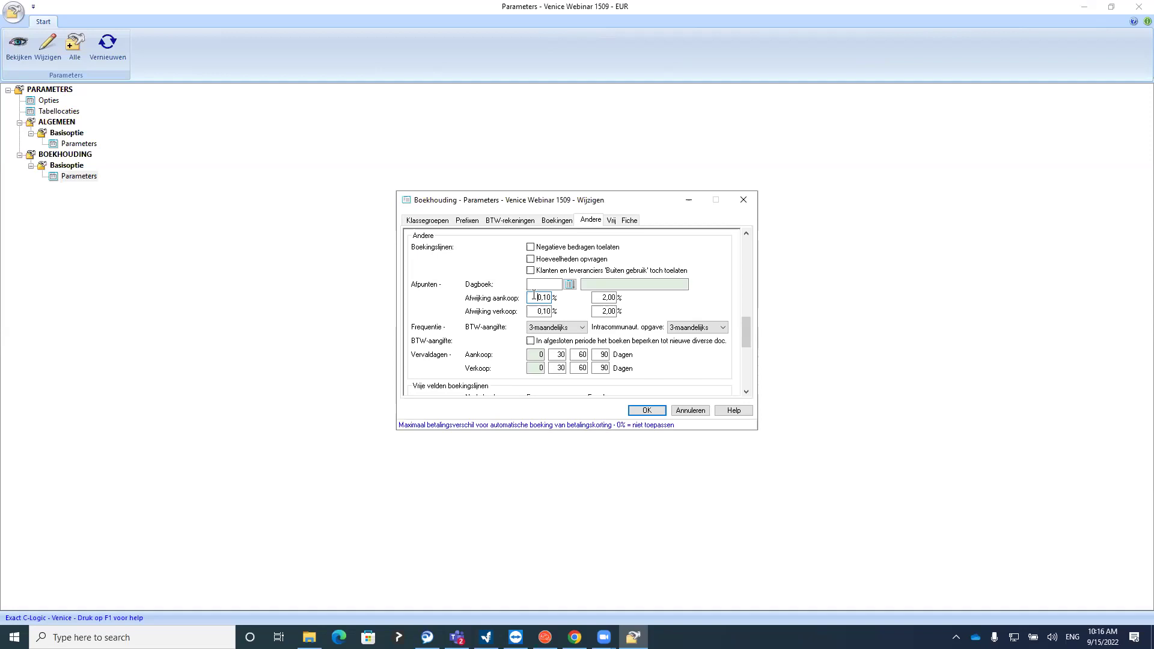
pyautogui.click(538, 311)
pyautogui.click(541, 311)
pyautogui.click(601, 311)
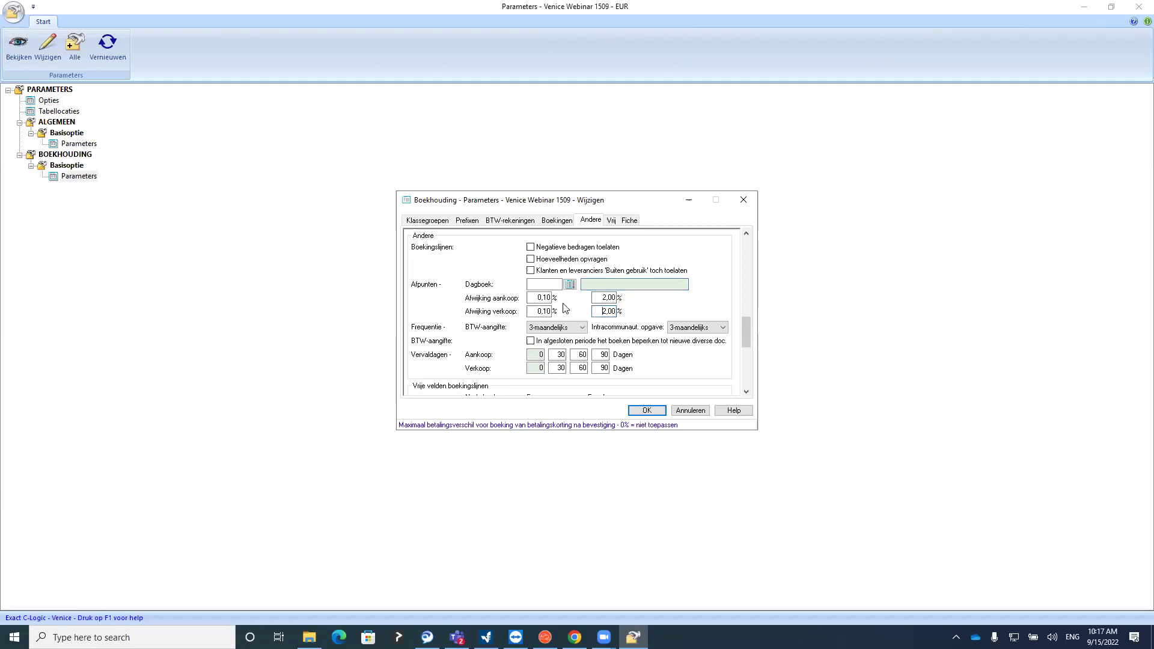
pyautogui.doubleClick(541, 297)
pyautogui.doubleClick(608, 298)
pyautogui.click(553, 355)
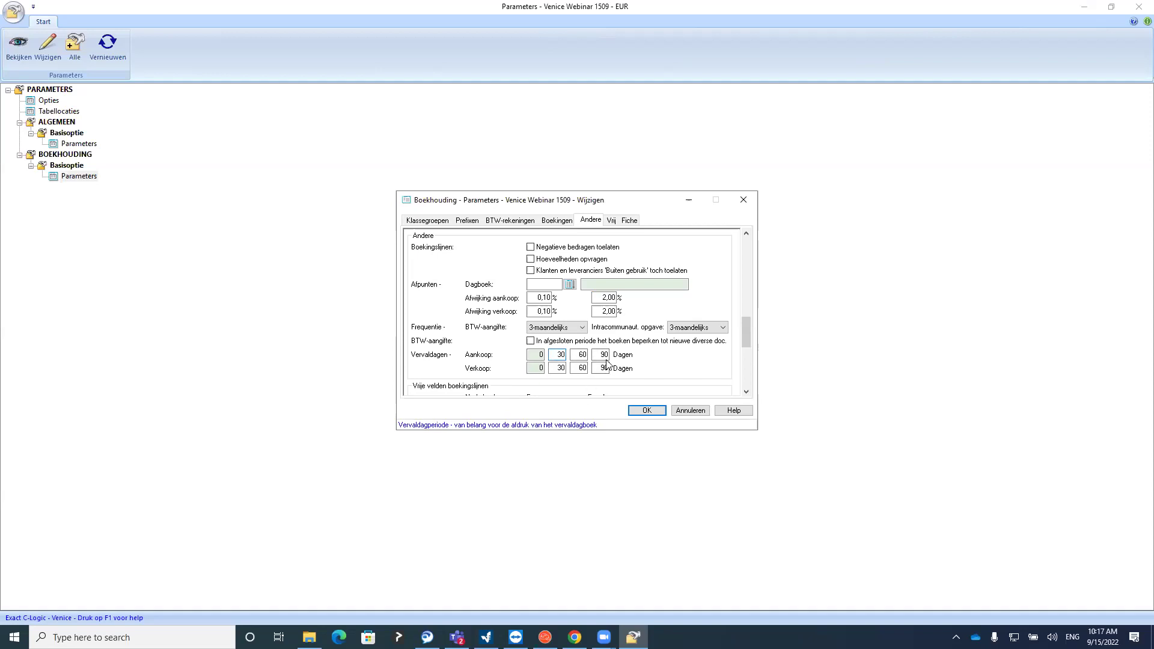
# Check purchase and sales due-day periods 30, 60 and 90, then save with OK
pyautogui.doubleClick(565, 355)
pyautogui.press('Tab')
pyautogui.doubleClick(599, 355)
pyautogui.doubleClick(558, 368)
pyautogui.click(578, 368)
pyautogui.click(595, 368)
pyautogui.doubleClick(602, 368)
pyautogui.click(557, 368)
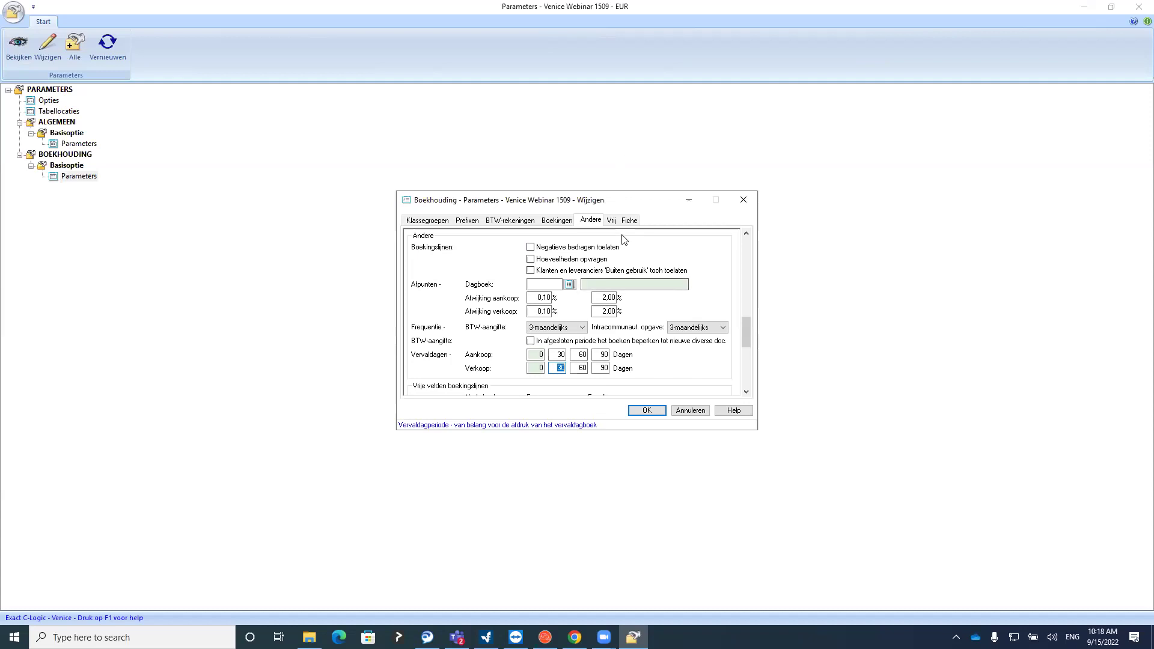
pyautogui.click(660, 414)
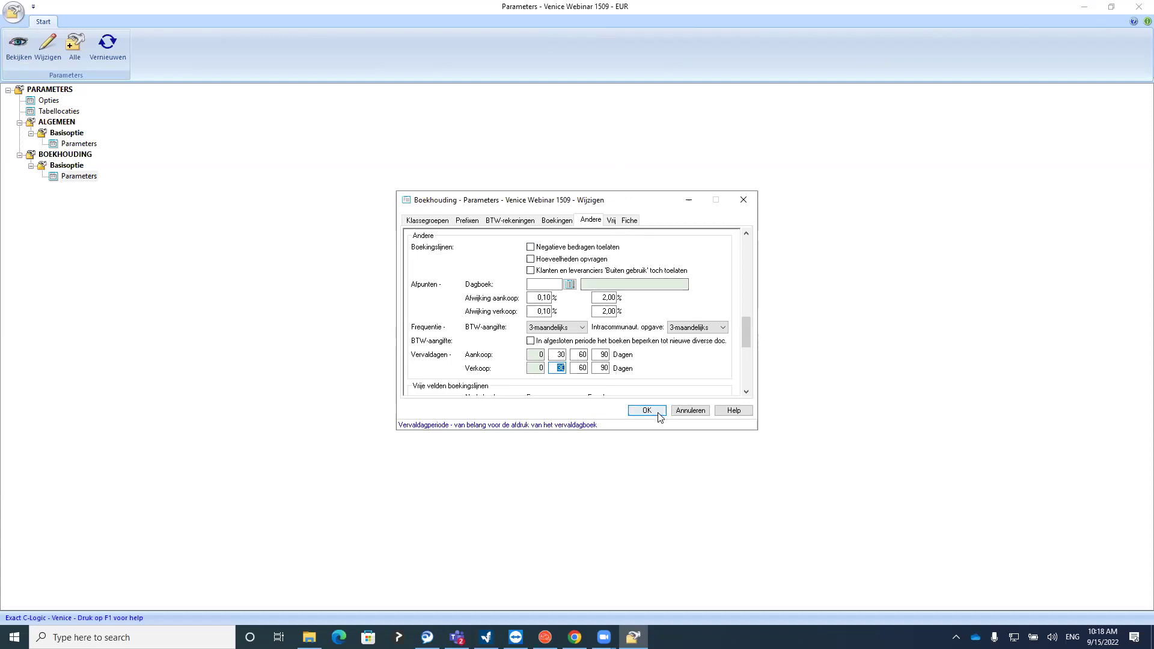
pyautogui.doubleClick(84, 176)
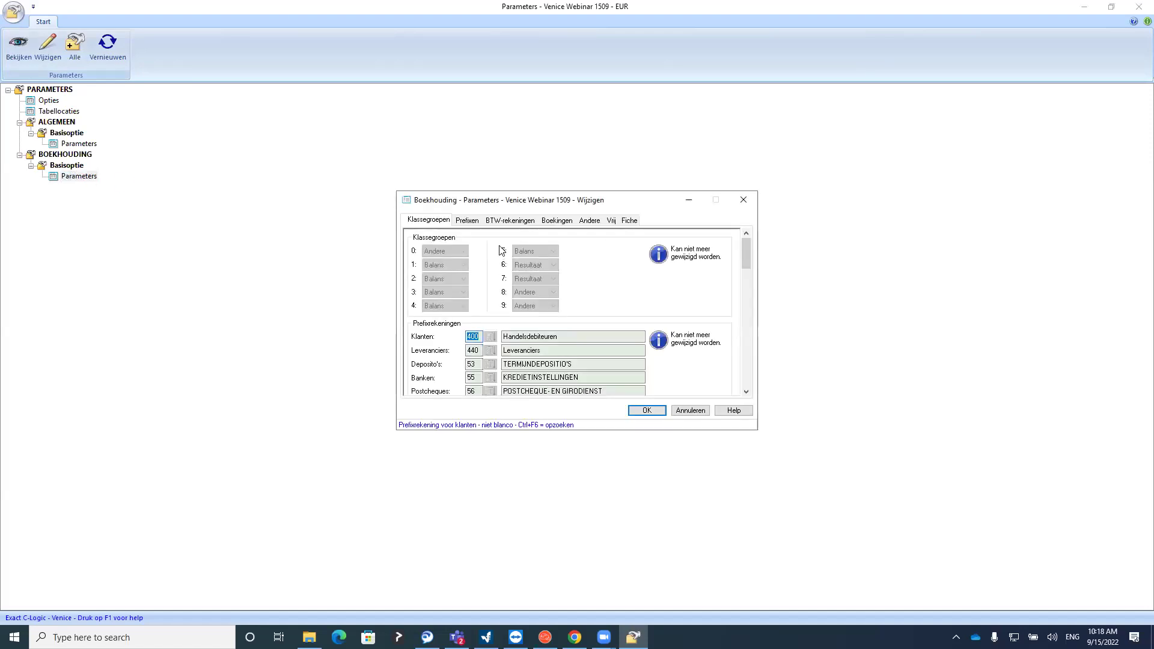
pyautogui.click(467, 221)
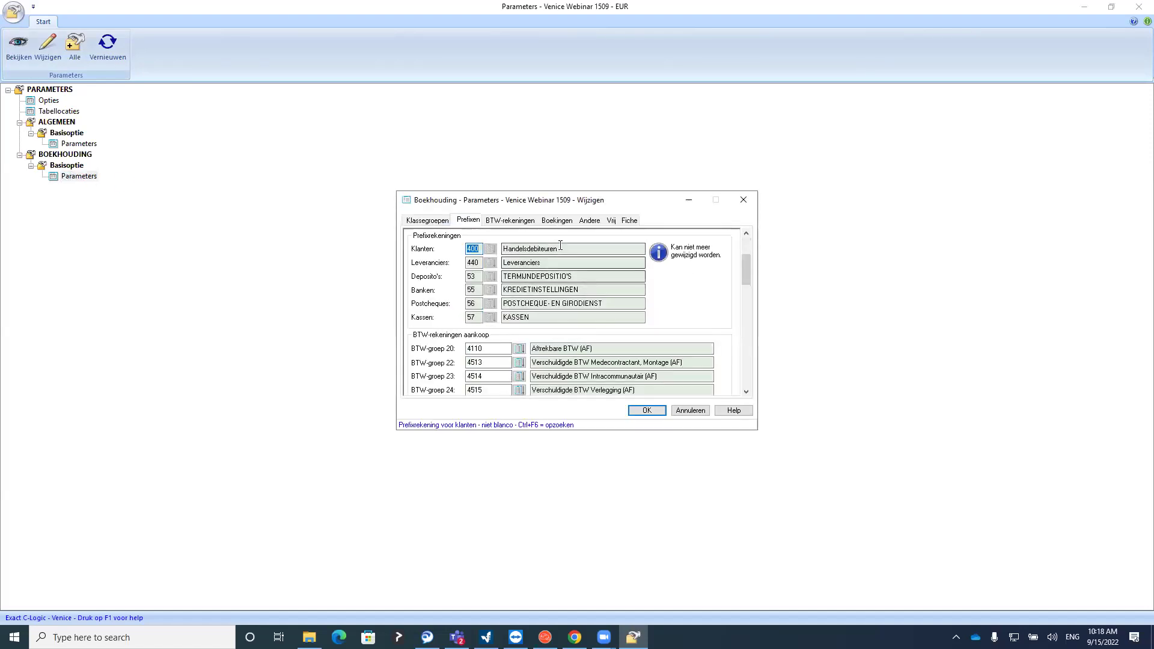
pyautogui.scroll(-2, 739, 277)
pyautogui.scroll(2, 745, 276)
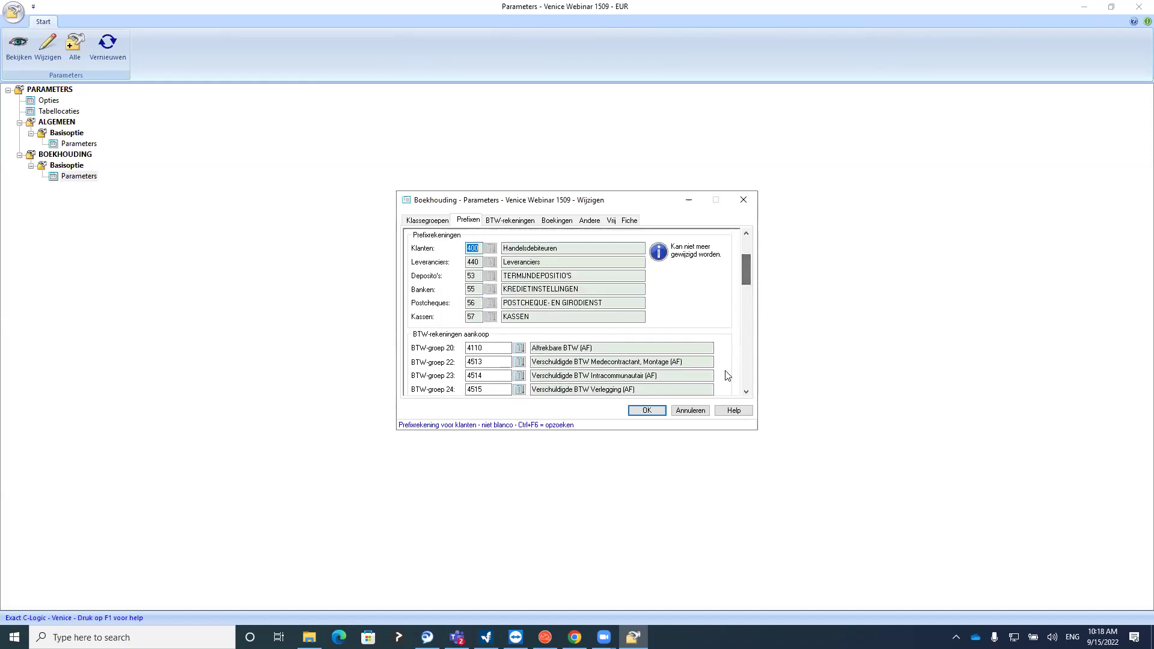
pyautogui.click(628, 410)
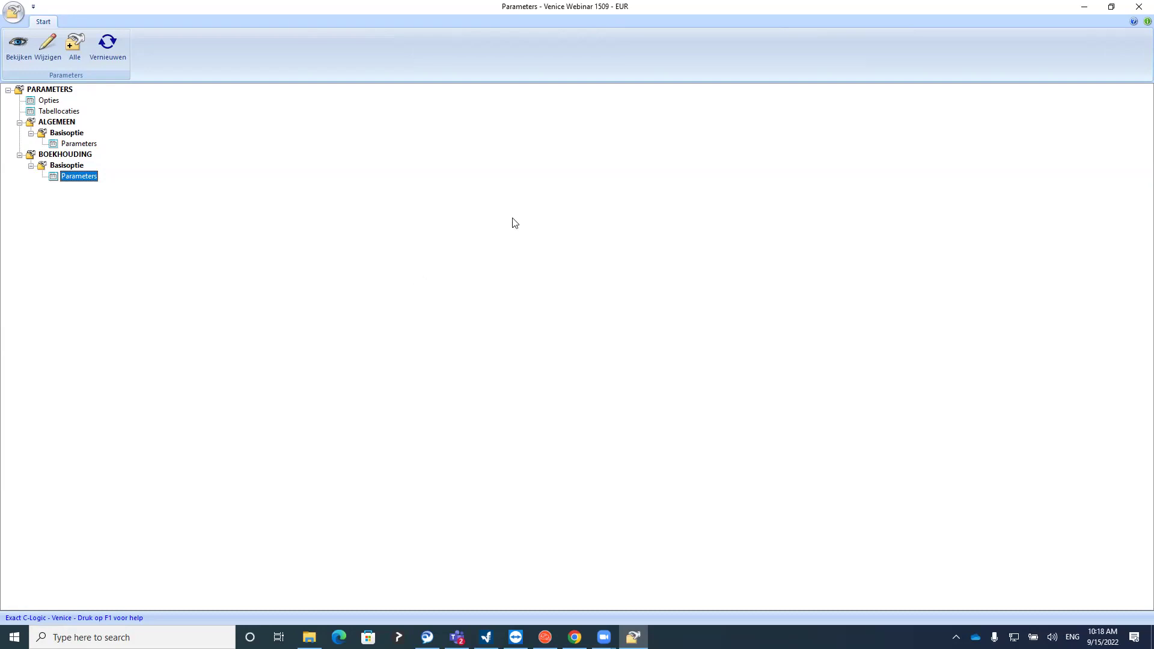
# Close the Parameters window and open Instellingen > Firmagegevens
pyautogui.click(1137, 11)
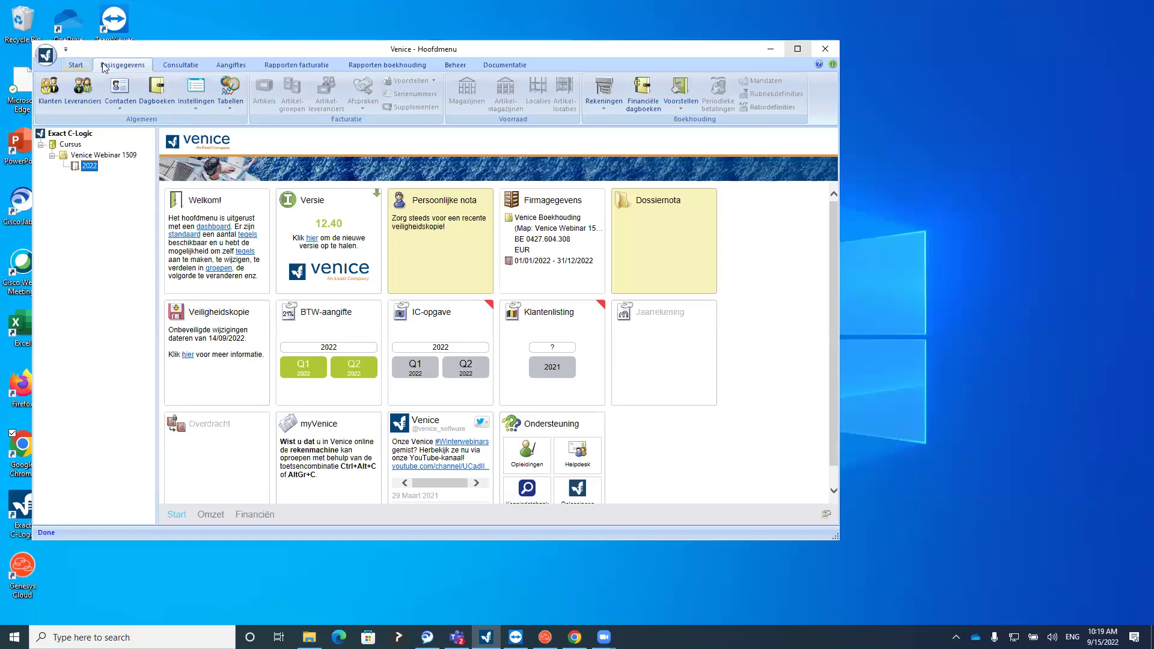
pyautogui.click(205, 106)
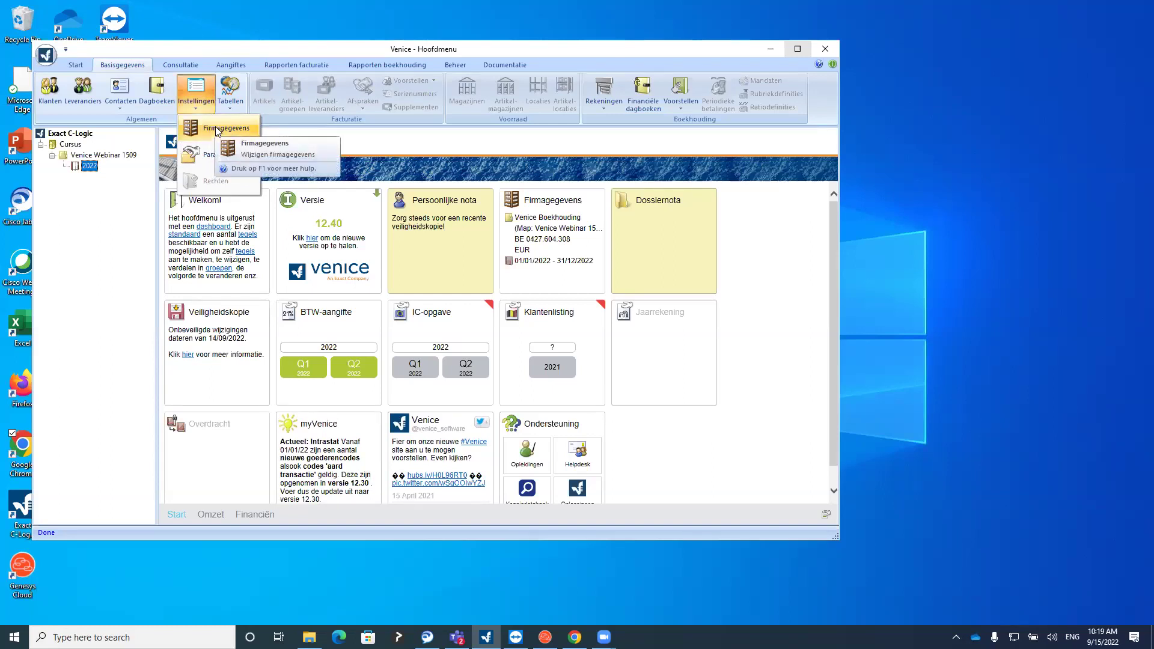
pyautogui.click(215, 126)
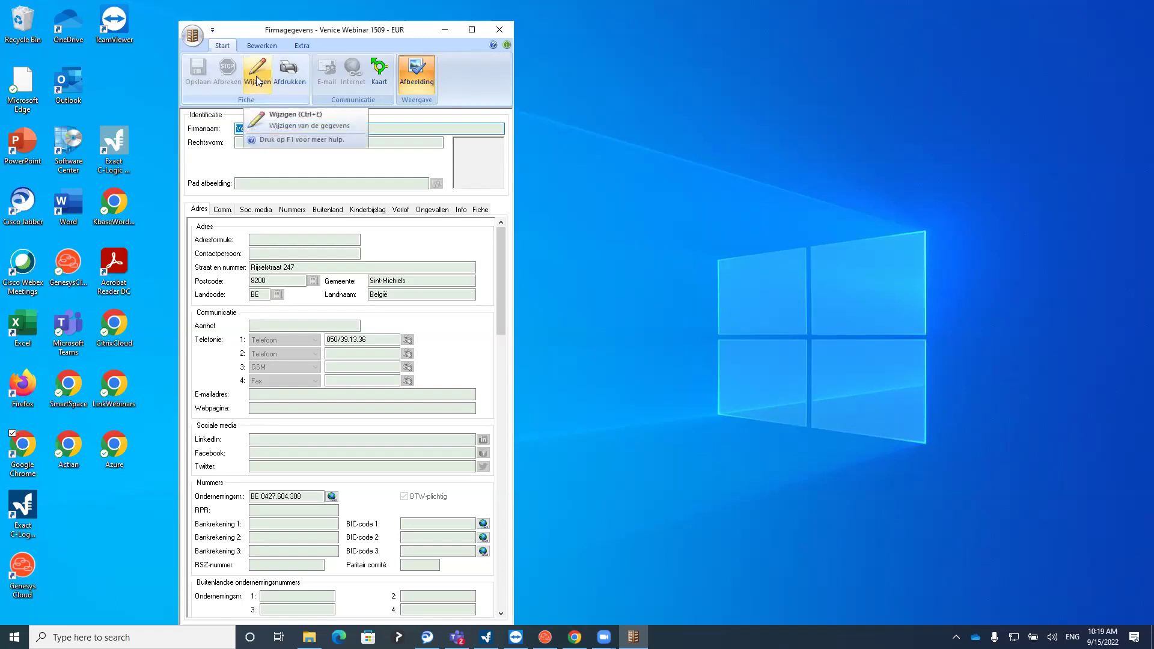
# Put the Firmagegevens record into edit mode, saving and re-editing it once
pyautogui.click(258, 79)
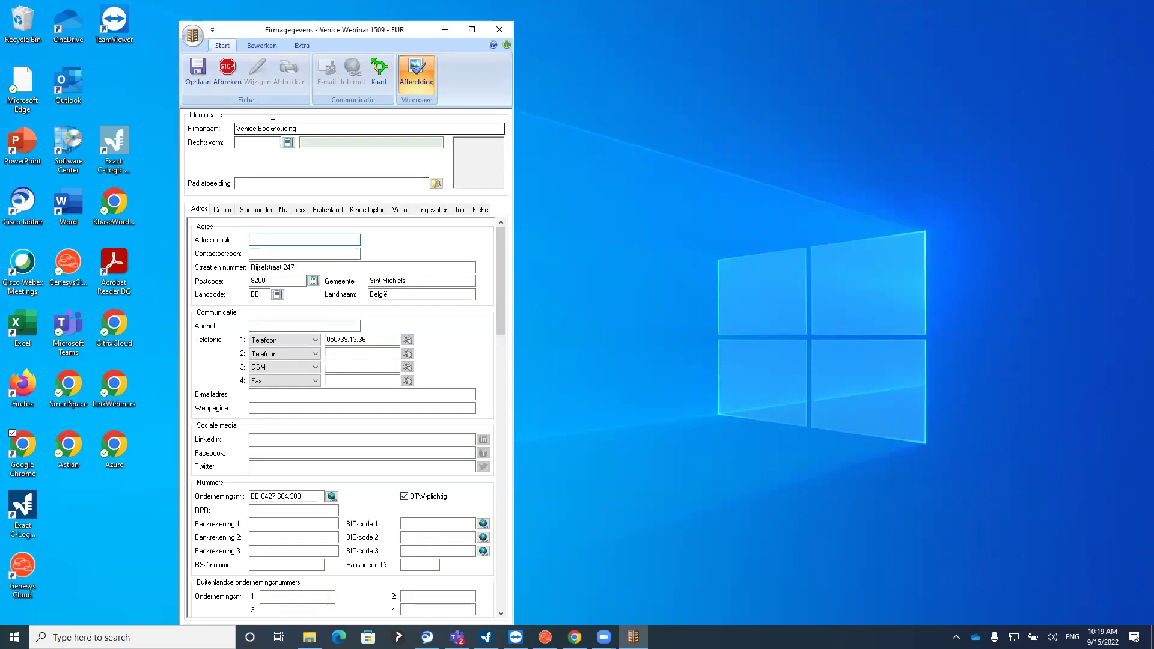
pyautogui.click(193, 76)
pyautogui.click(257, 71)
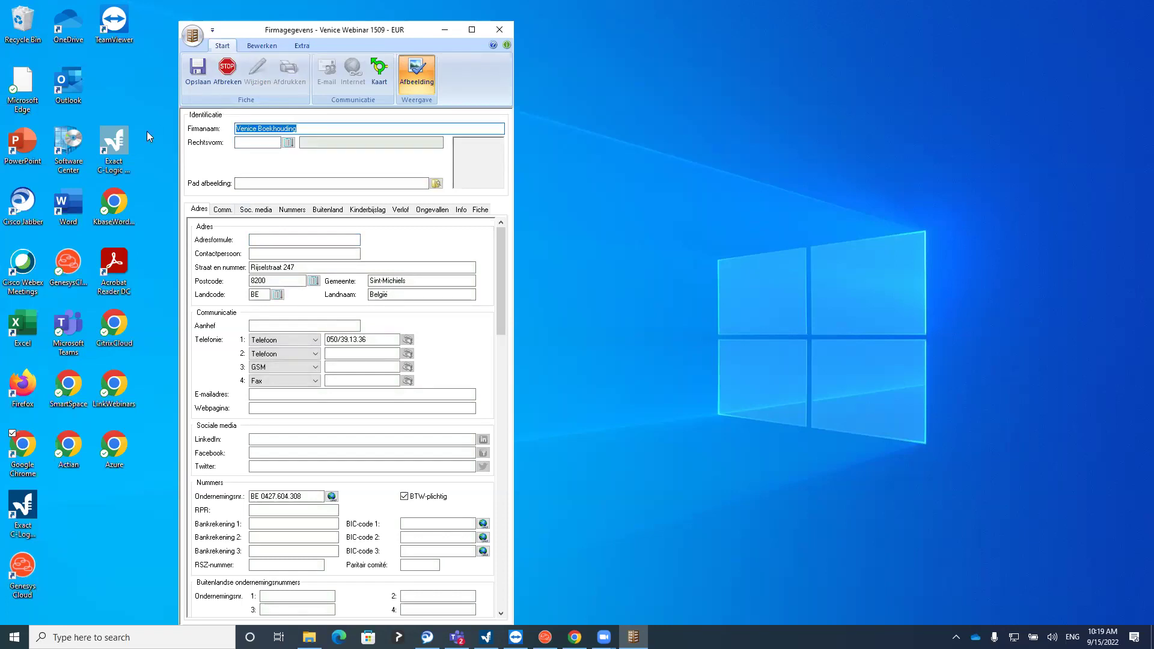
# Browse the Rechtsvorm list and the Pad afbeelding file dialog, leaving both empty
pyautogui.click(256, 142)
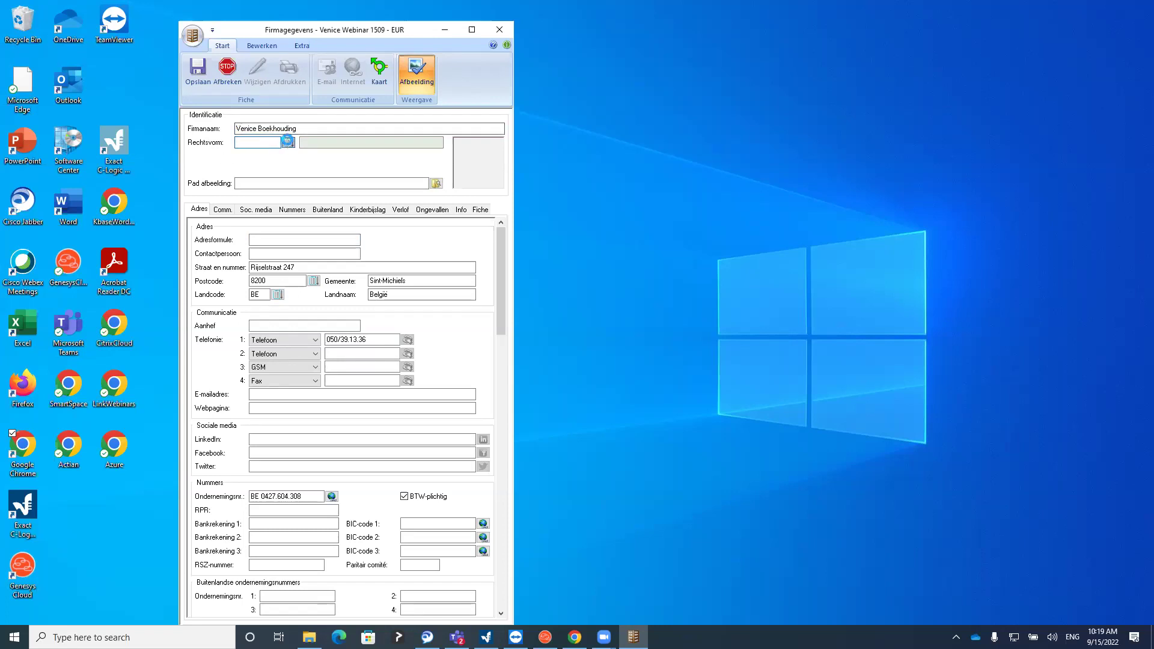
pyautogui.click(289, 142)
pyautogui.scroll(-3, 279, 312)
pyautogui.scroll(-2, 279, 312)
pyautogui.scroll(2, 279, 312)
pyautogui.click(511, 224)
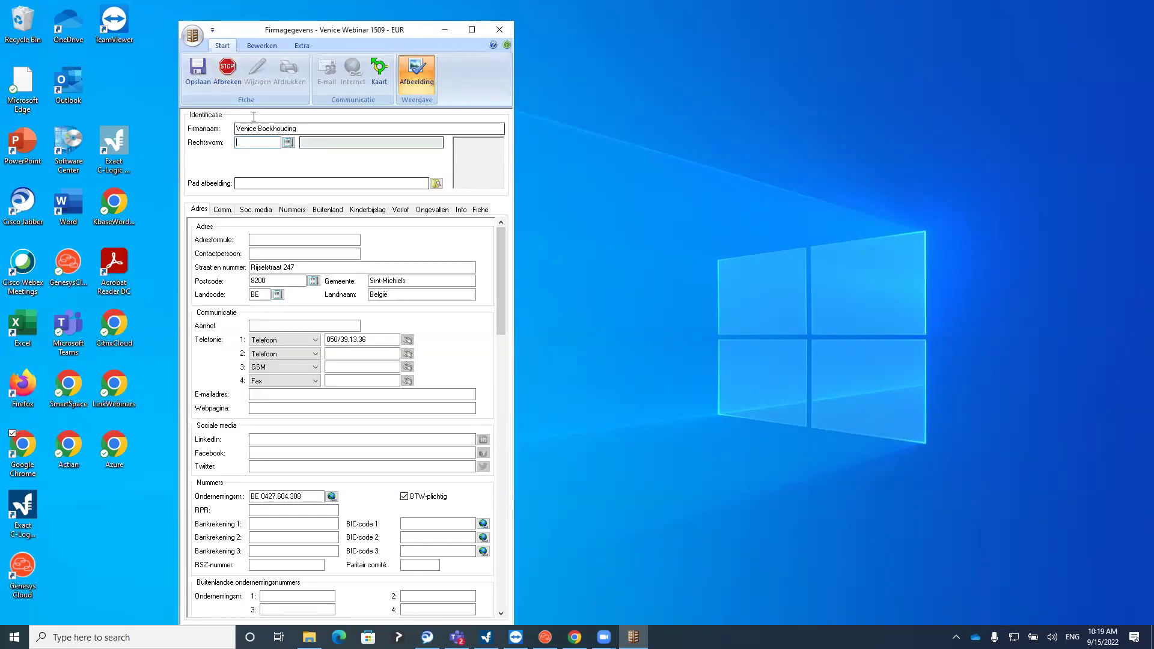
pyautogui.click(255, 183)
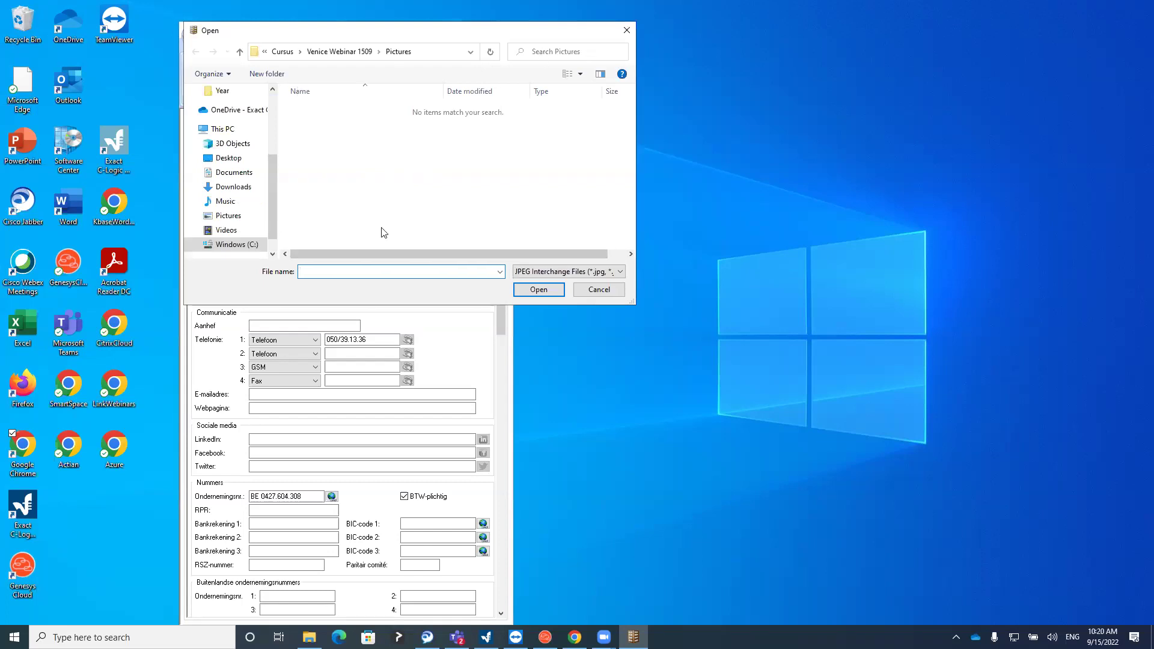
pyautogui.click(626, 30)
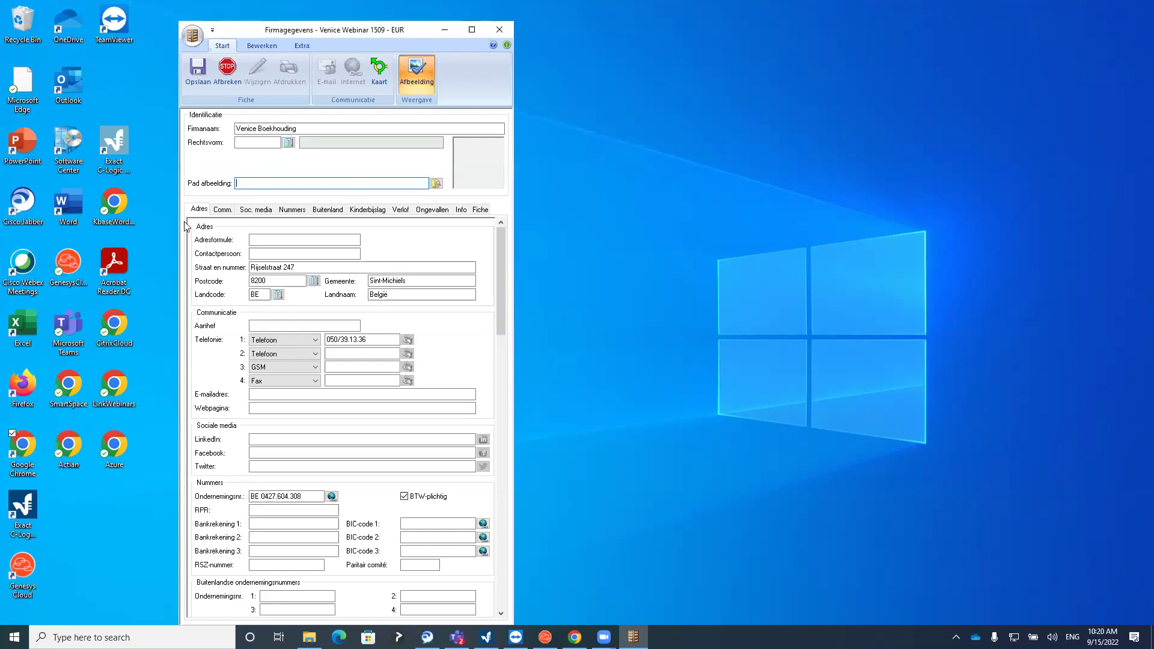
# On the Adres tab, confirm postcode 8200 Sint-Michiels through the postcode lookup
pyautogui.click(199, 209)
pyautogui.press('Tab')
pyautogui.click(312, 282)
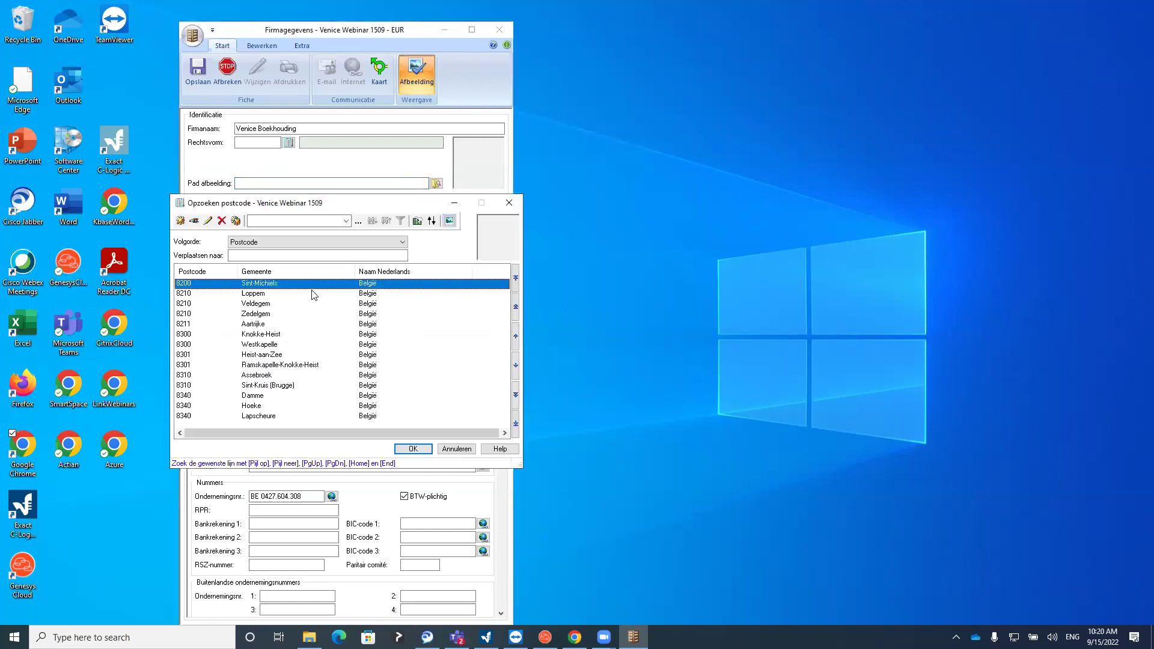
pyautogui.doubleClick(257, 285)
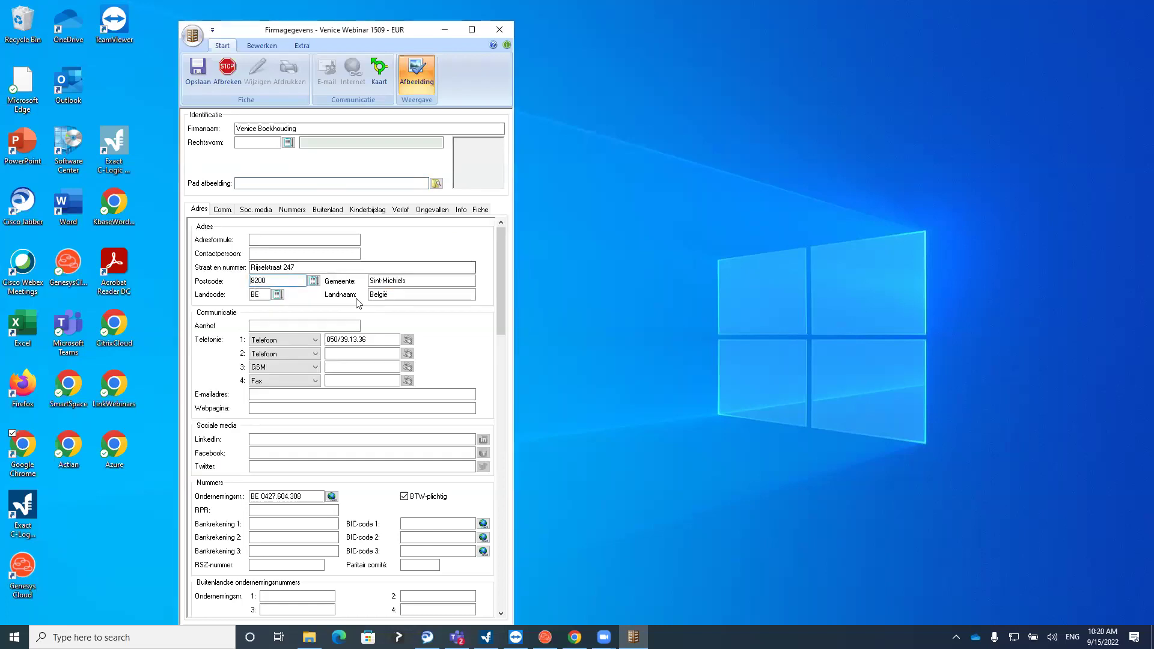
pyautogui.click(411, 296)
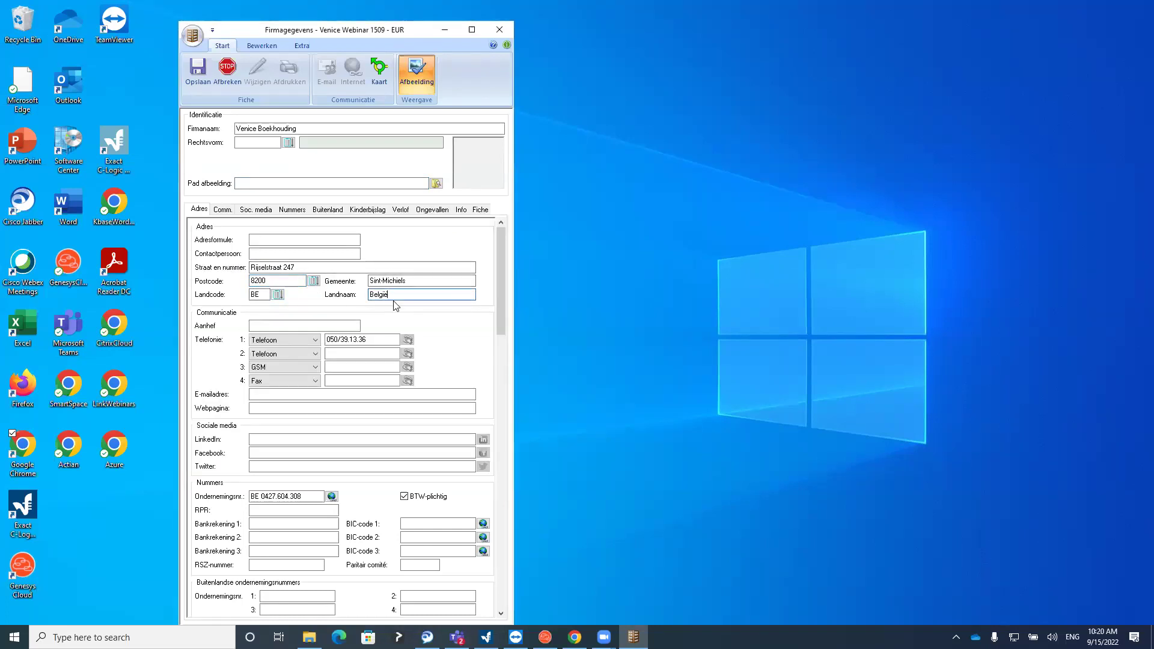
# On the Comm. tab, set the Telefonie 2 type to GSM
pyautogui.click(226, 209)
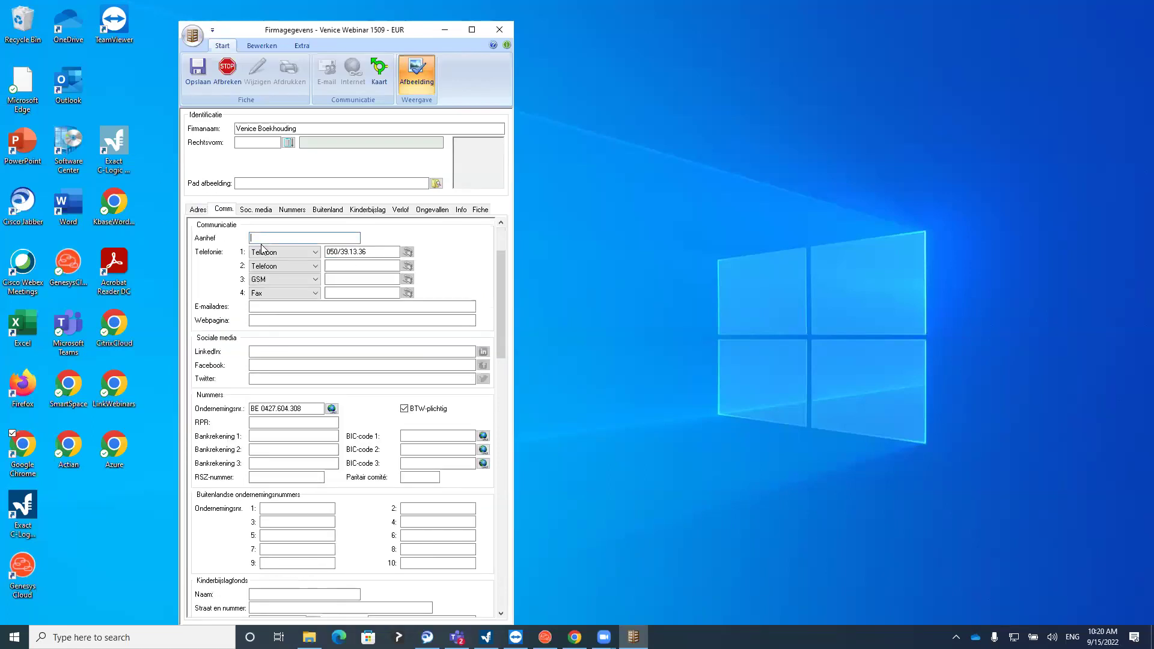
pyautogui.click(291, 265)
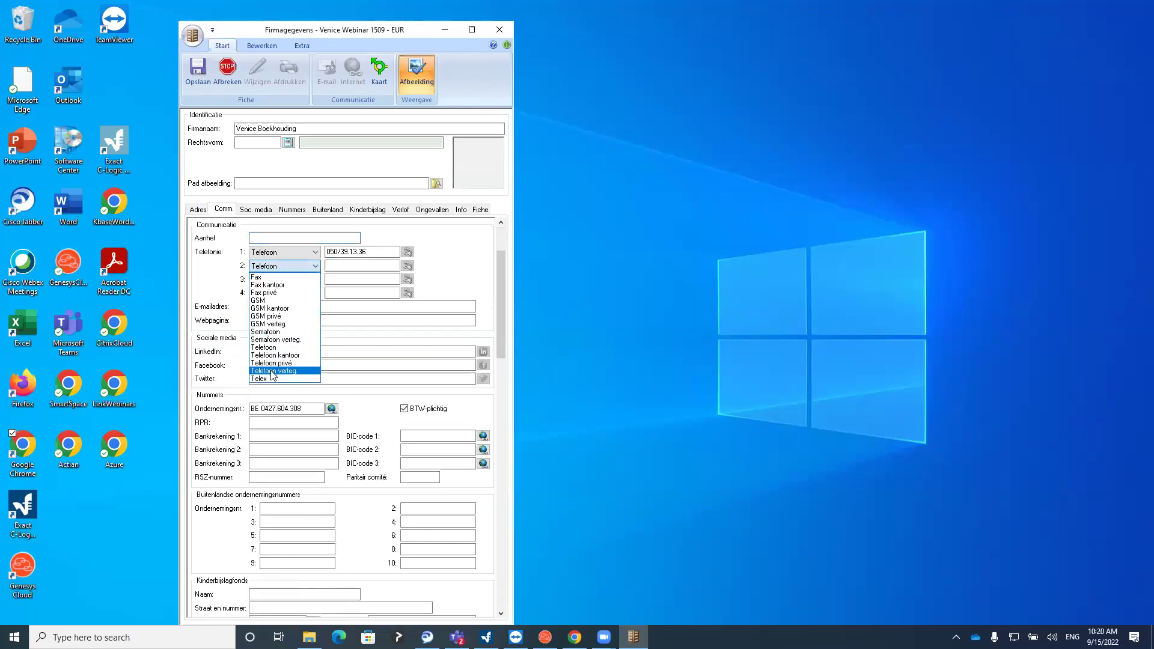
pyautogui.click(268, 308)
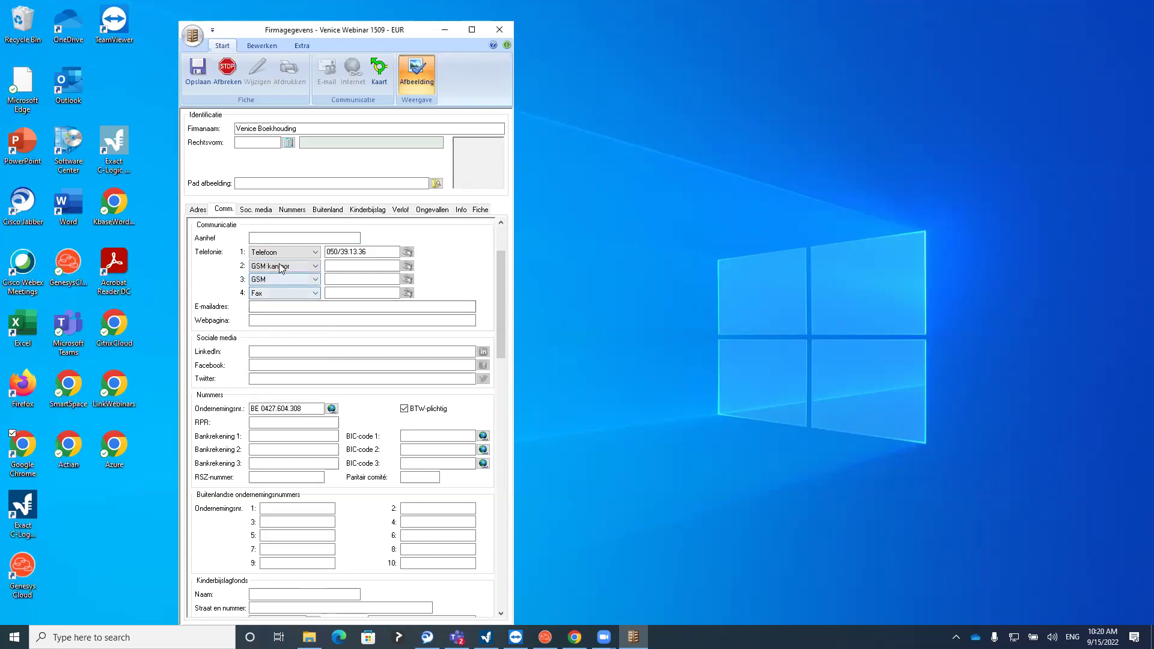
pyautogui.click(282, 268)
pyautogui.click(280, 295)
pyautogui.click(287, 268)
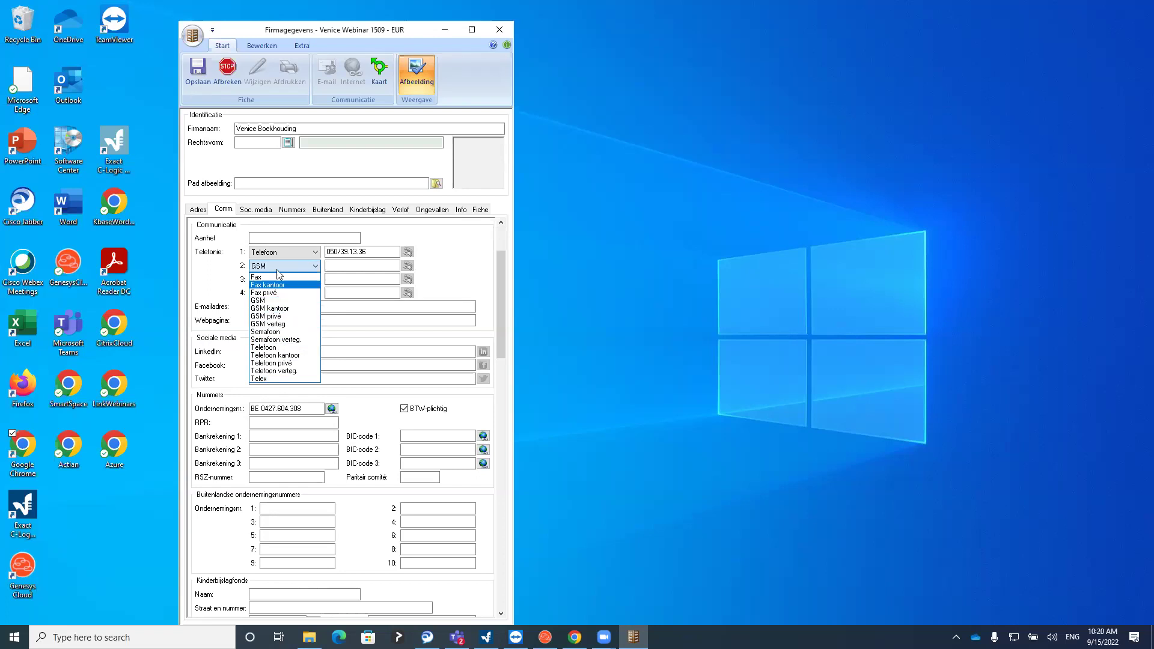
pyautogui.click(283, 266)
# Check the phone 2 number, e-mail and web page fields, then view Soc. media
pyautogui.click(343, 267)
pyautogui.click(274, 306)
pyautogui.click(265, 319)
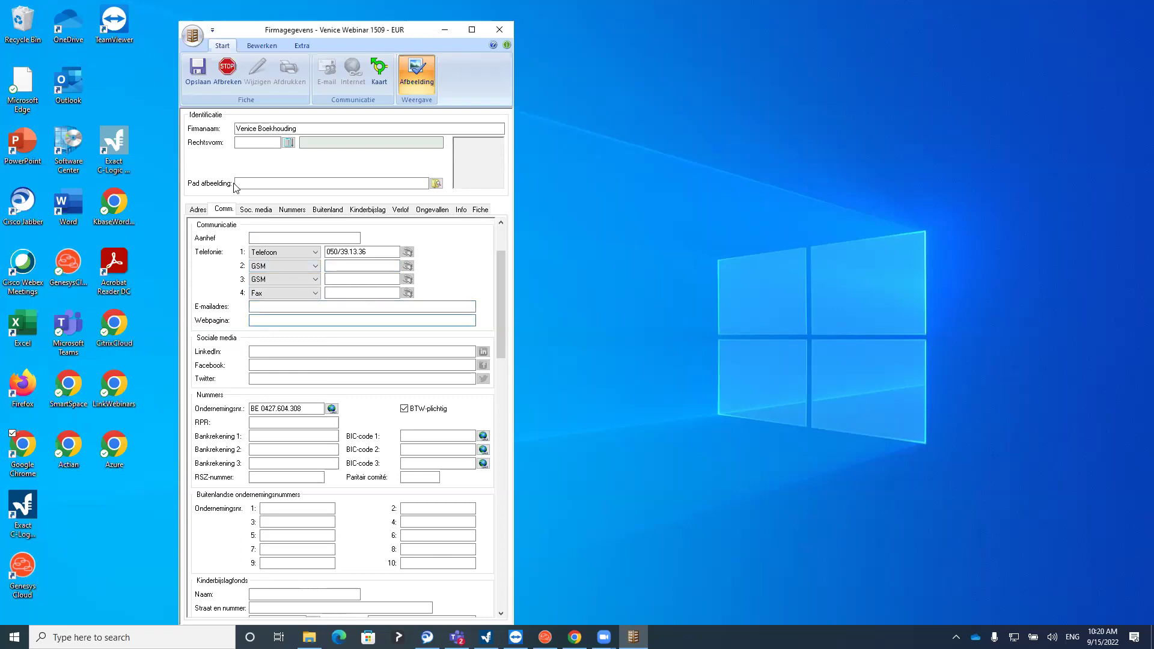
pyautogui.click(255, 212)
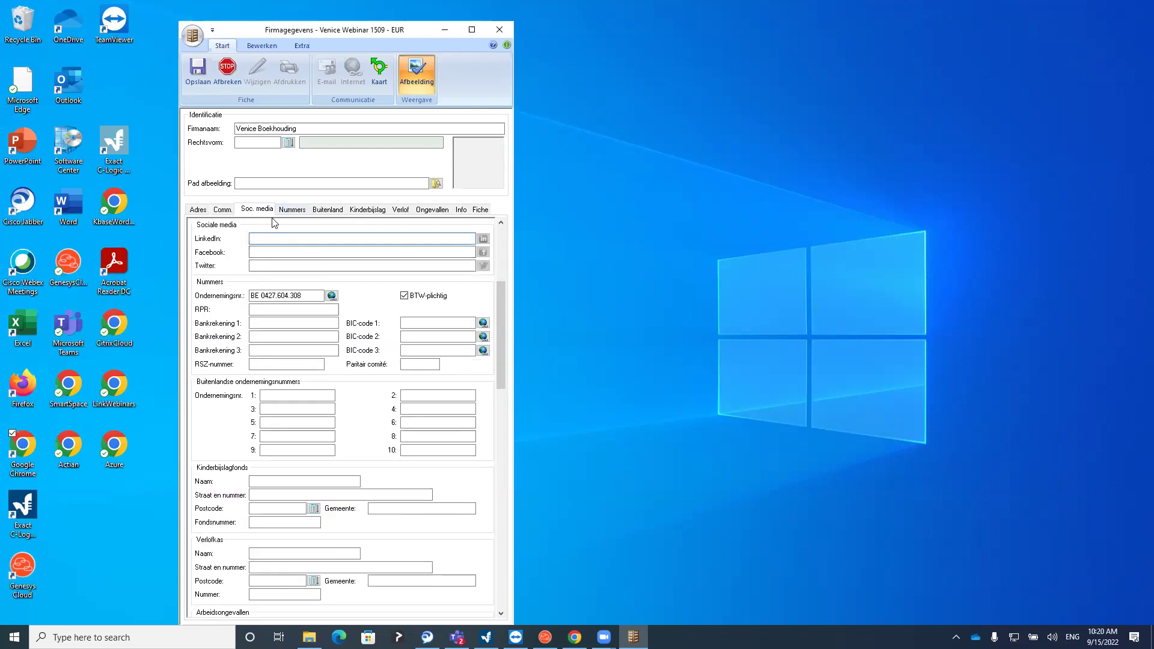
# Enter the company's account number as Bankrekening 1, converting it to IBAN with BIC GEBABEBB
pyautogui.click(293, 209)
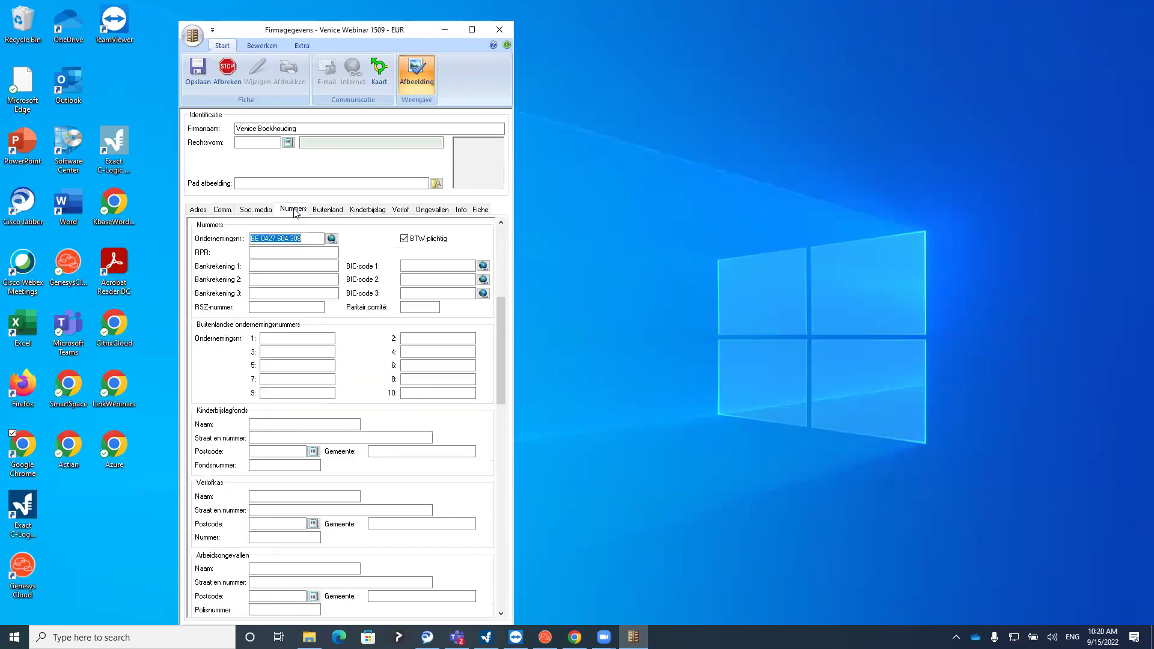
pyautogui.click(276, 253)
pyautogui.hotkey('shift', 'Tab')
pyautogui.click(272, 251)
pyautogui.click(258, 265)
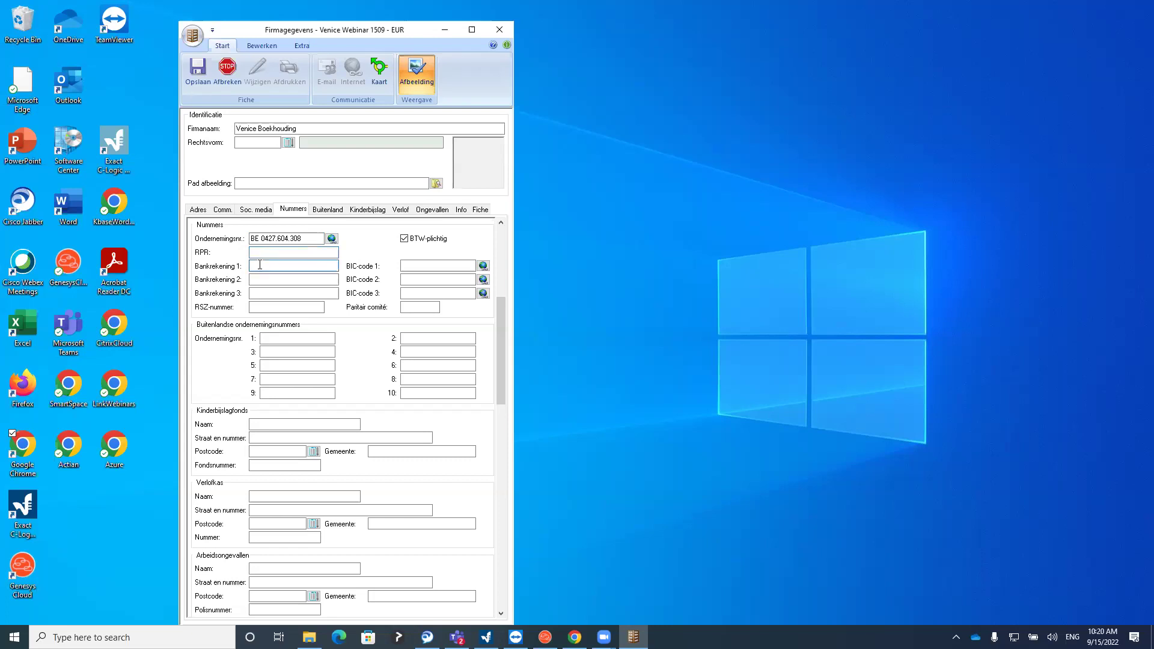
pyautogui.press('Tab')
pyautogui.moveTo(262, 22); pyautogui.dragTo(263, 17)
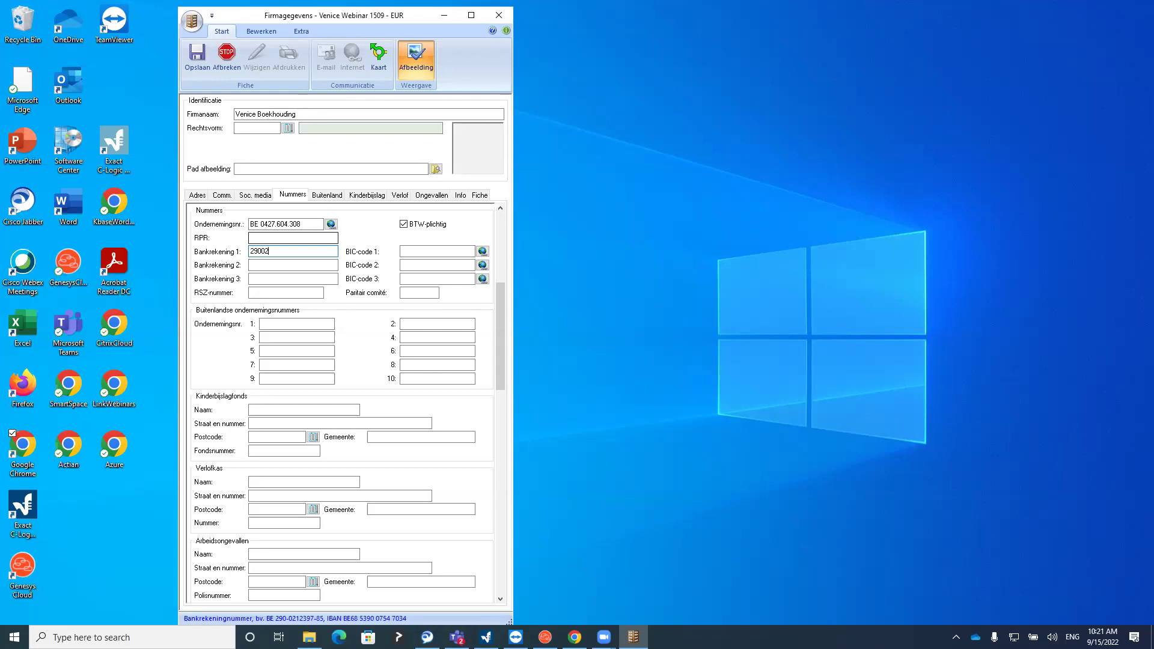
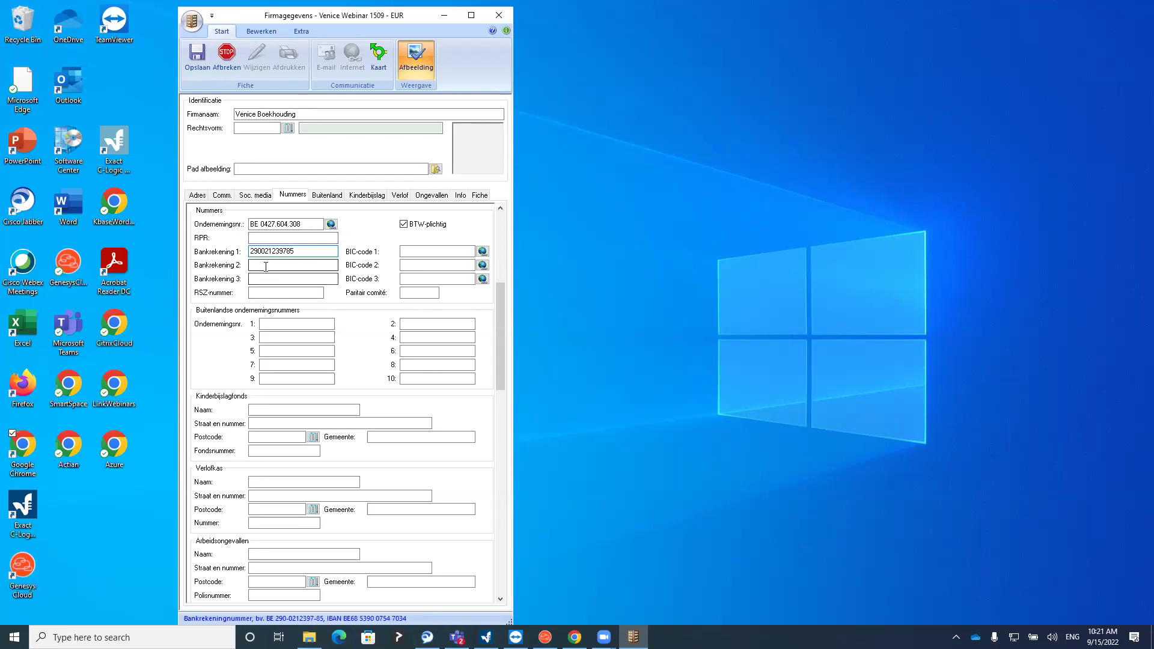
pyautogui.click(266, 265)
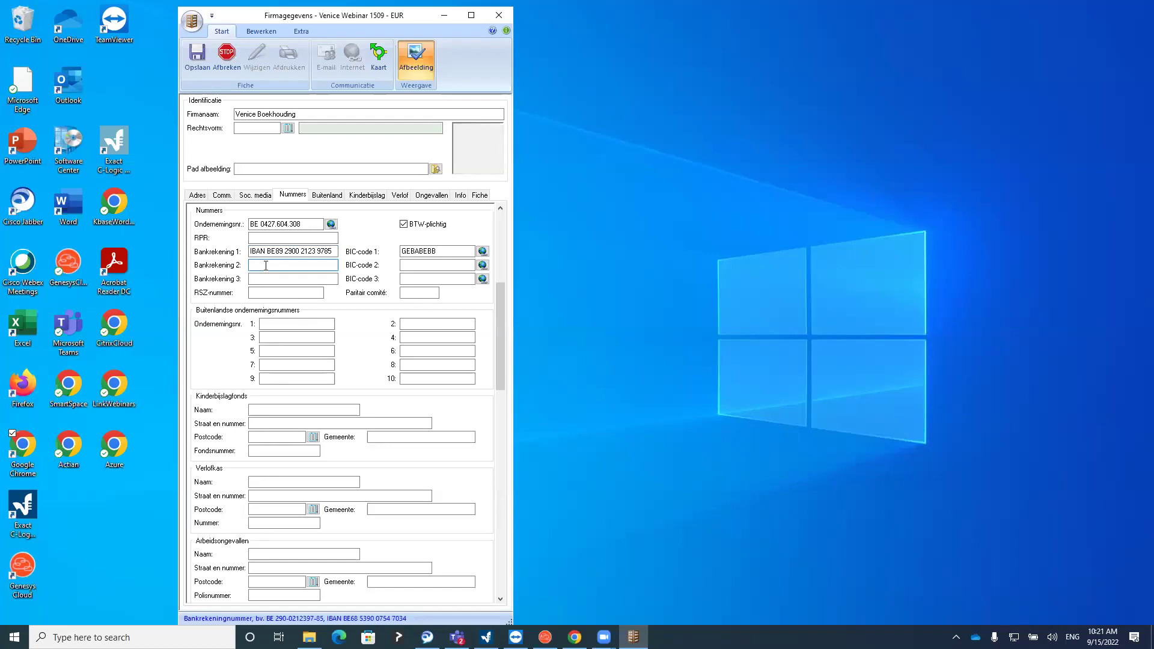
pyautogui.doubleClick(445, 252)
pyautogui.click(263, 265)
# Review the Buitenland, Kinderbijslag, Verlof and Ongevallen tabs, then save and close Firmagegevens
pyautogui.click(327, 195)
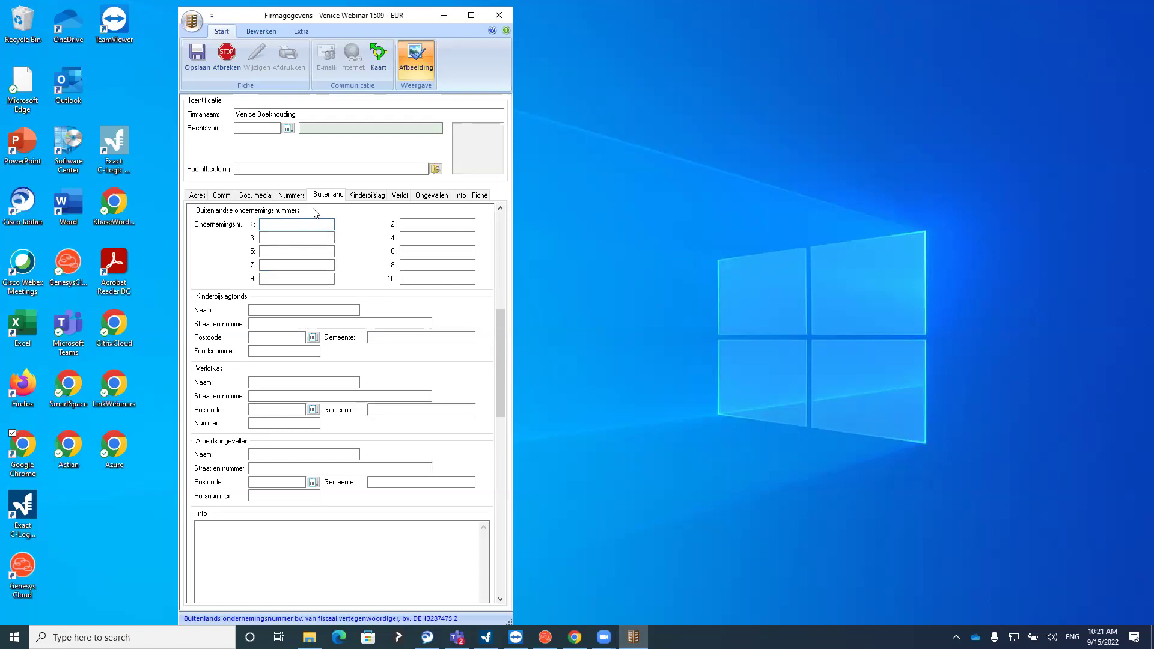
pyautogui.click(370, 198)
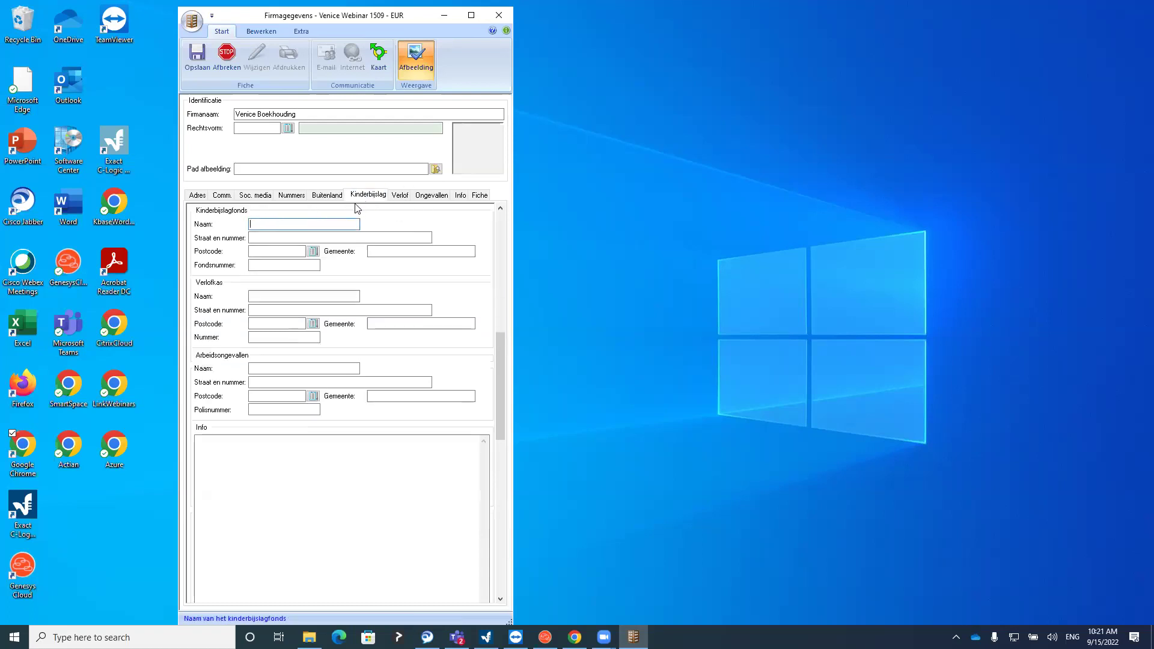
pyautogui.click(399, 195)
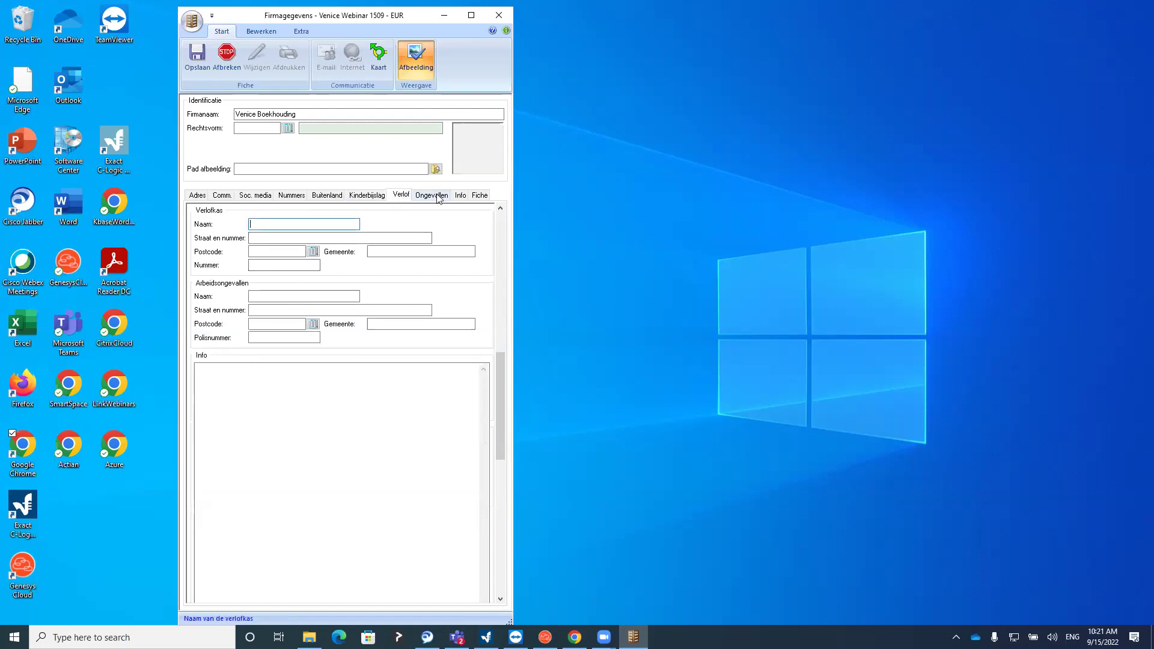
pyautogui.click(433, 195)
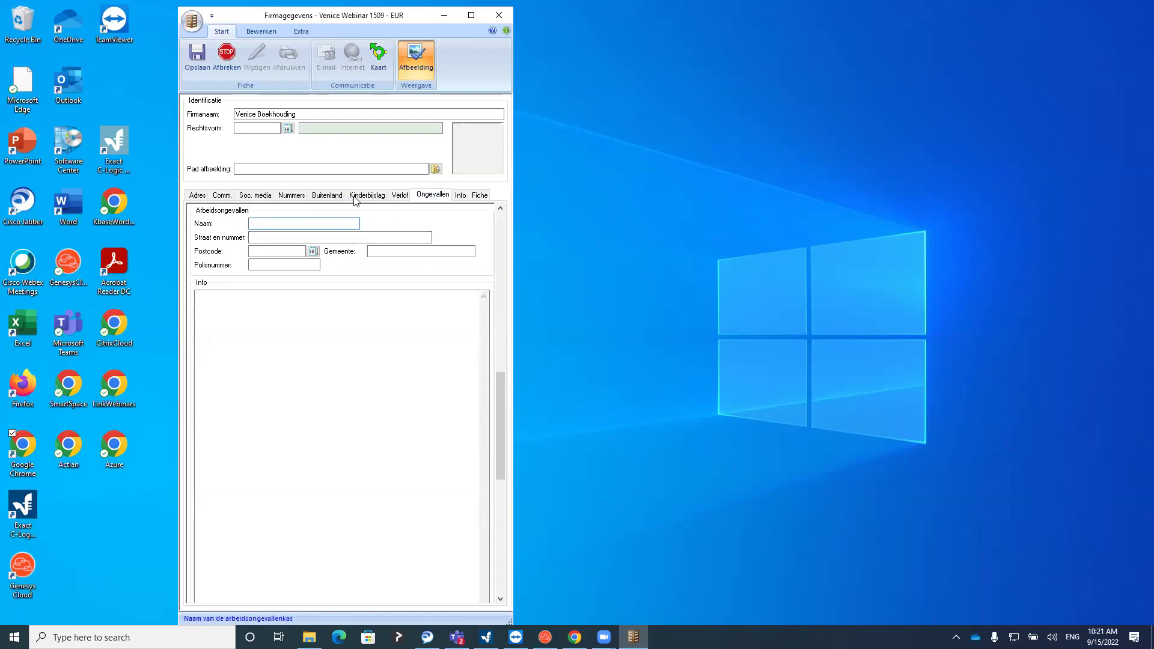
pyautogui.click(334, 198)
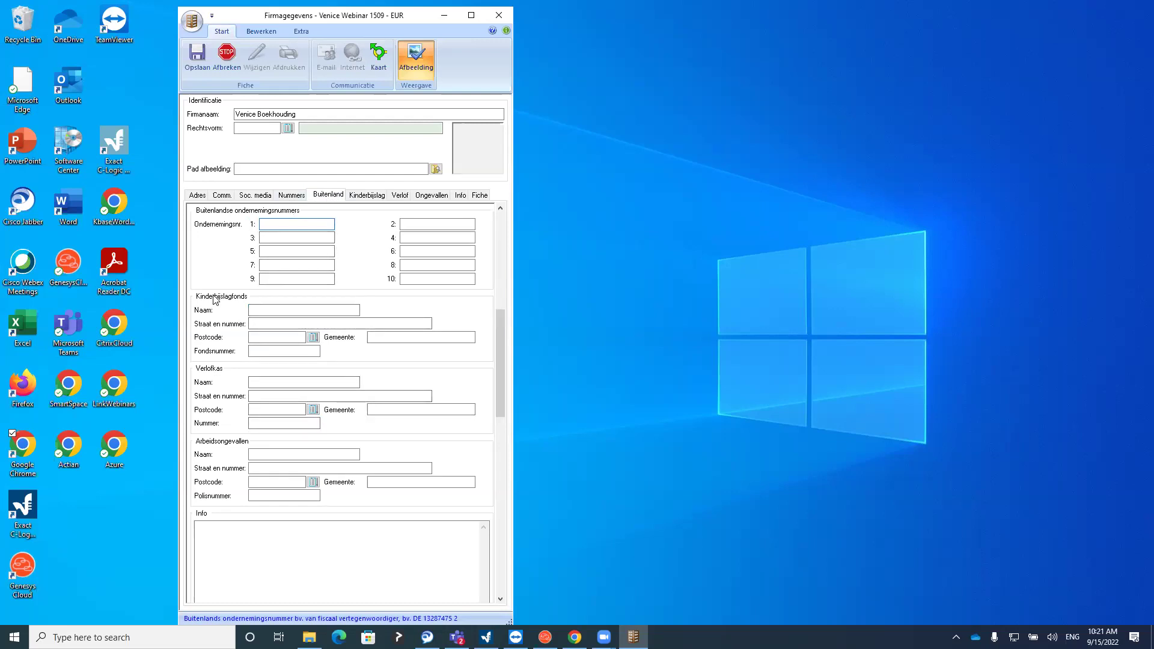
pyautogui.click(197, 60)
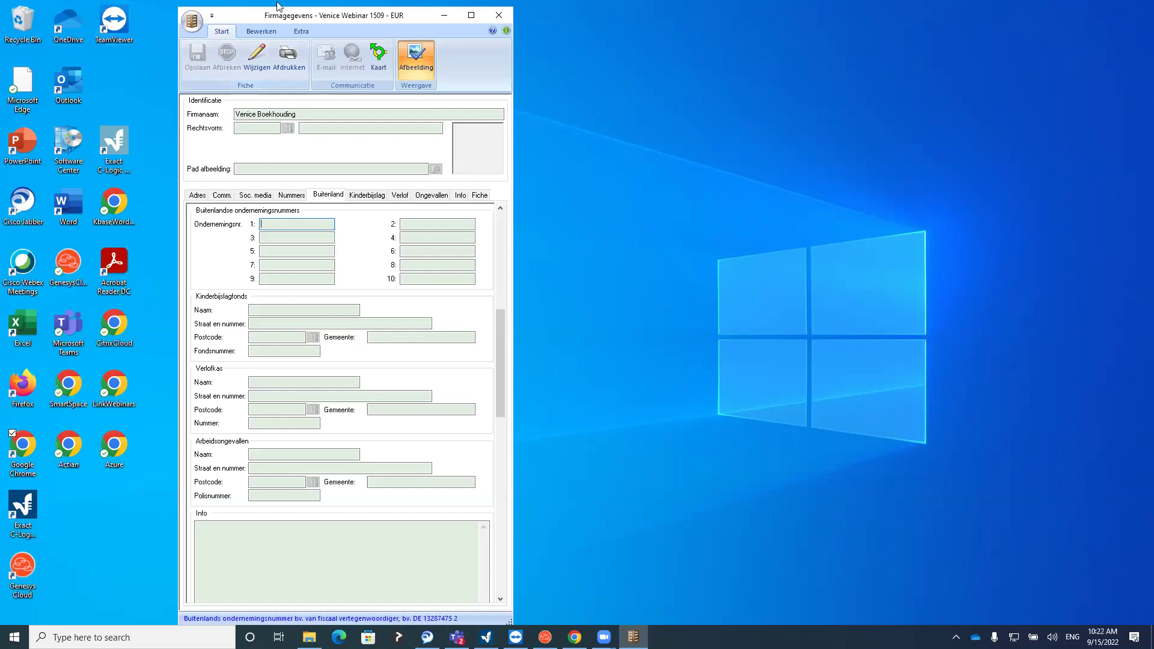
pyautogui.moveTo(278, 5); pyautogui.dragTo(152, 13)
pyautogui.click(376, 23)
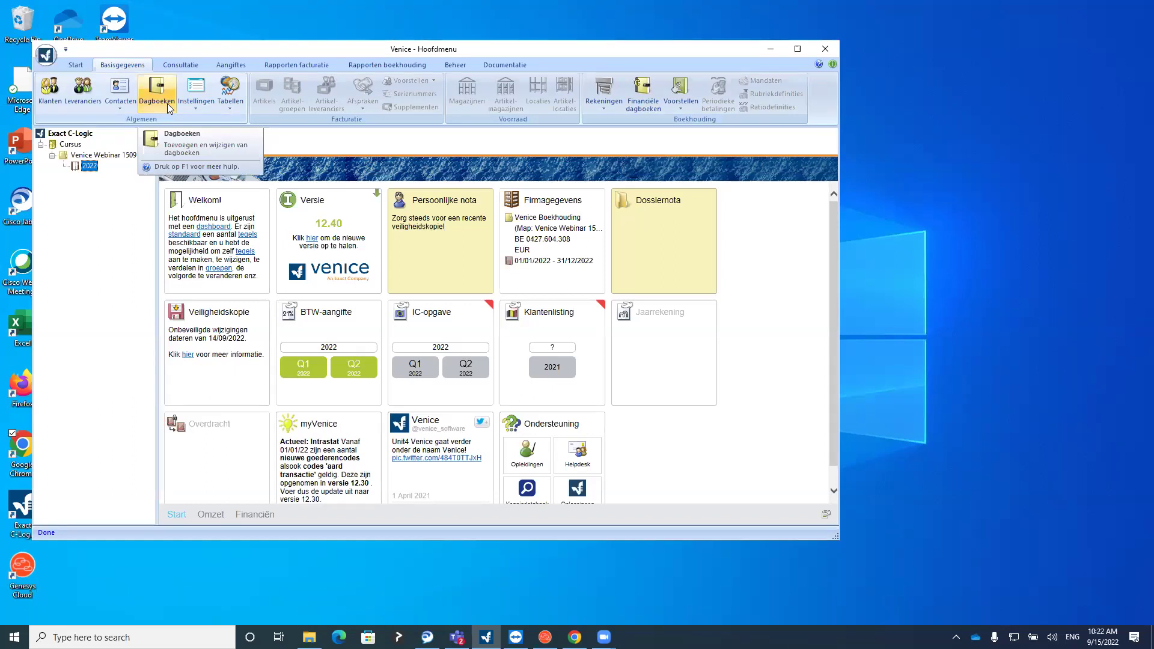
# Open the Dagboeken list of five journals and re-maximize its window
pyautogui.click(167, 104)
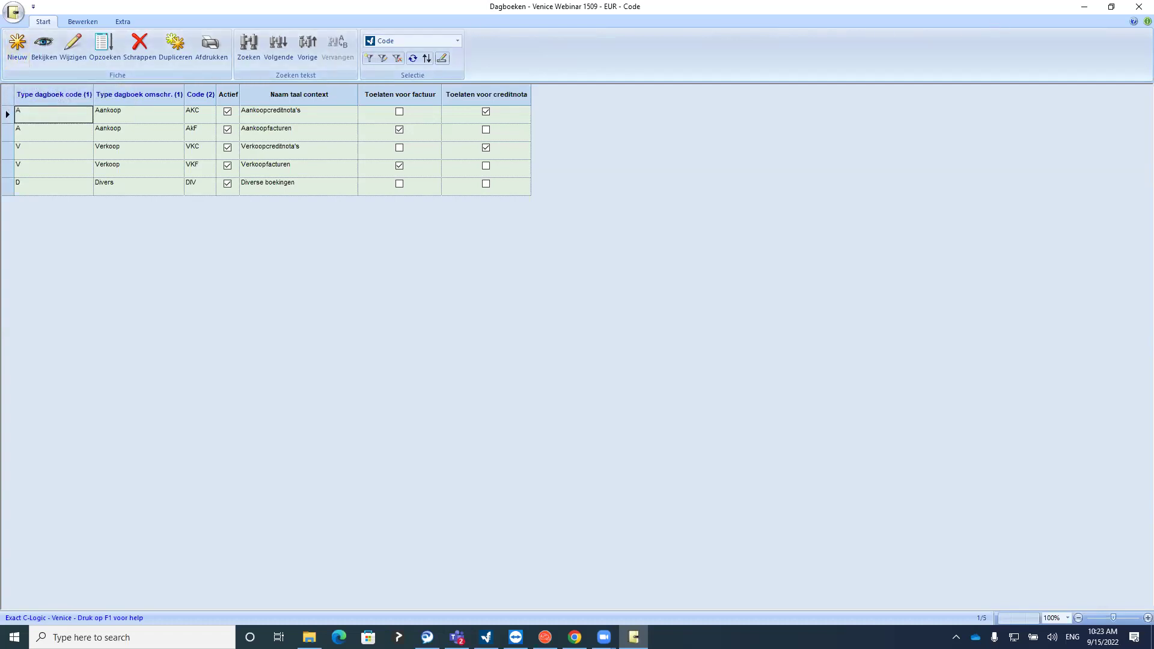
pyautogui.click(1110, 7)
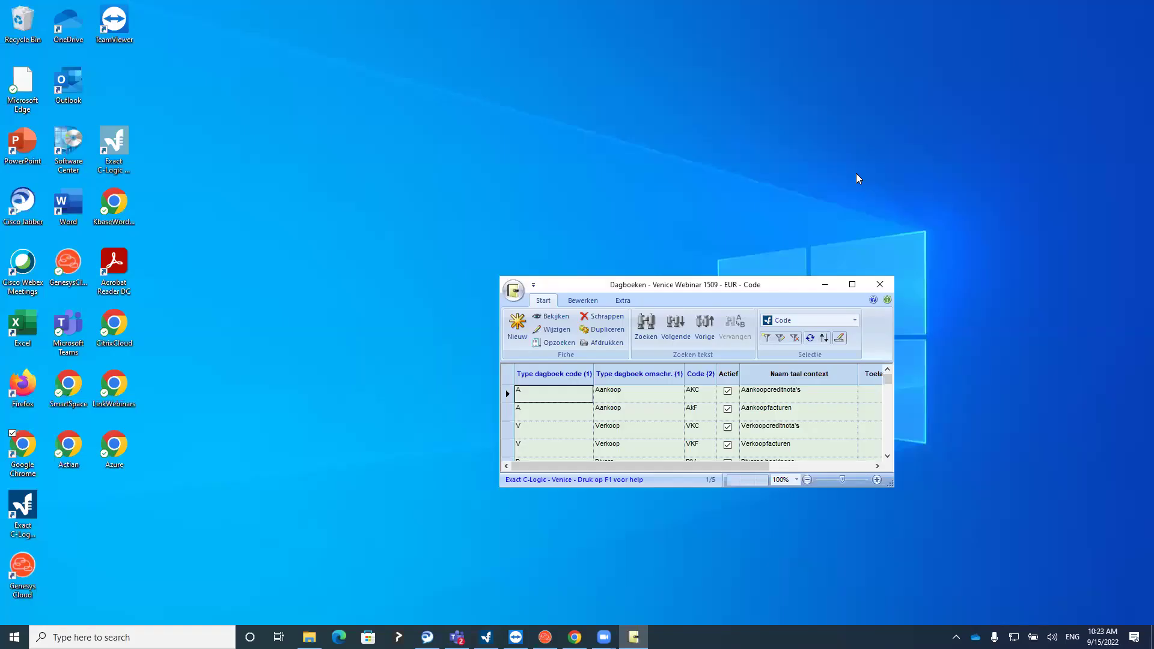
pyautogui.click(852, 285)
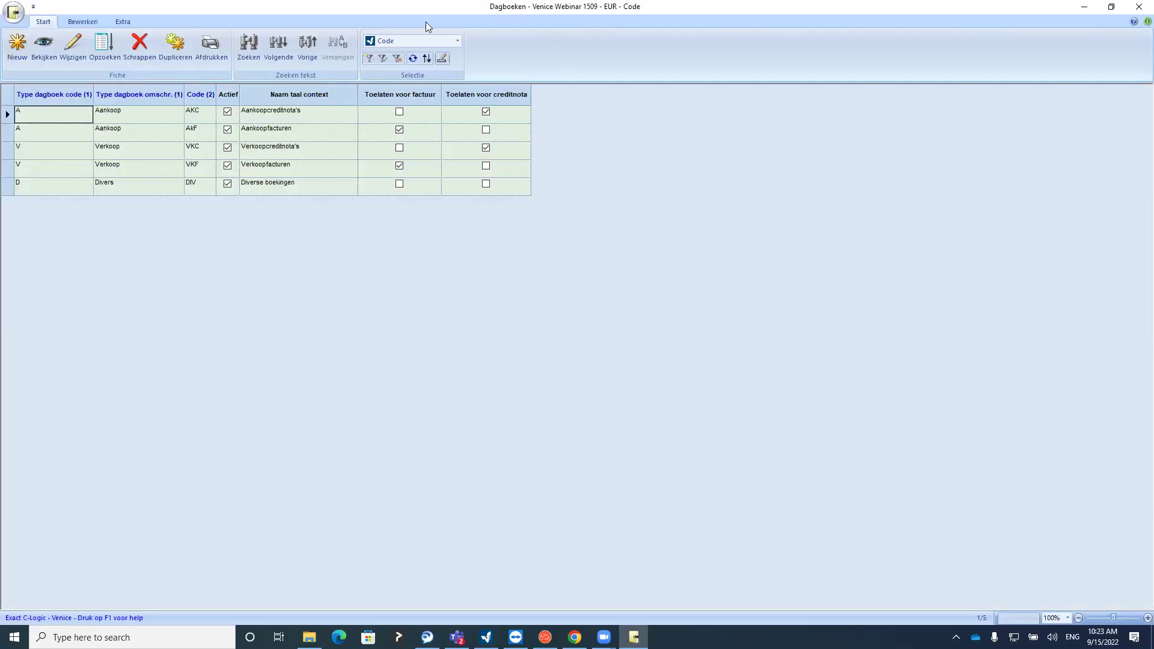
# Draft a new Aankoop journal AKP named Aankopen in Dutch and Achats in French
pyautogui.click(17, 53)
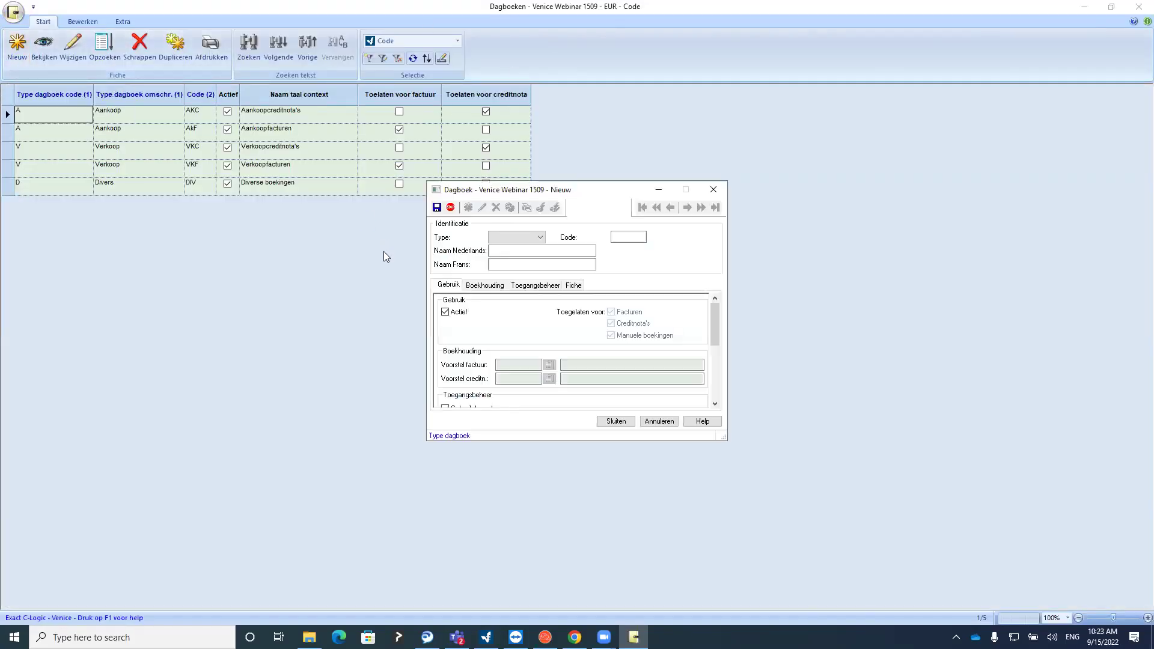
pyautogui.click(539, 238)
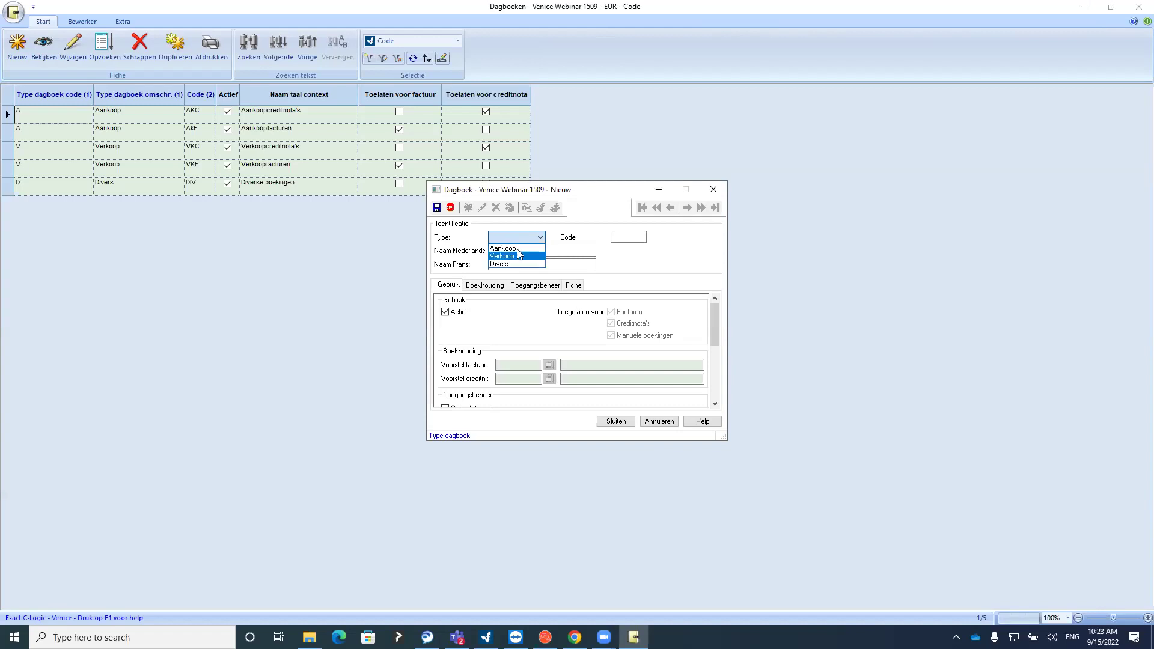
pyautogui.click(518, 248)
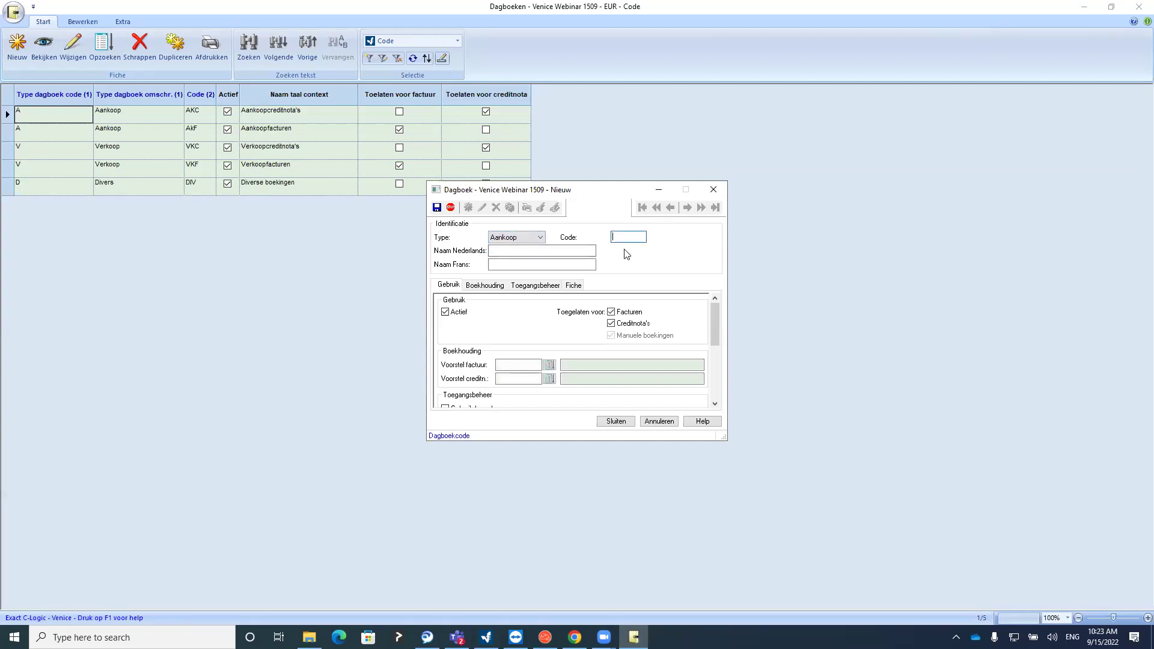
pyautogui.write('AKP')
pyautogui.click(564, 251)
pyautogui.write('Aankope')
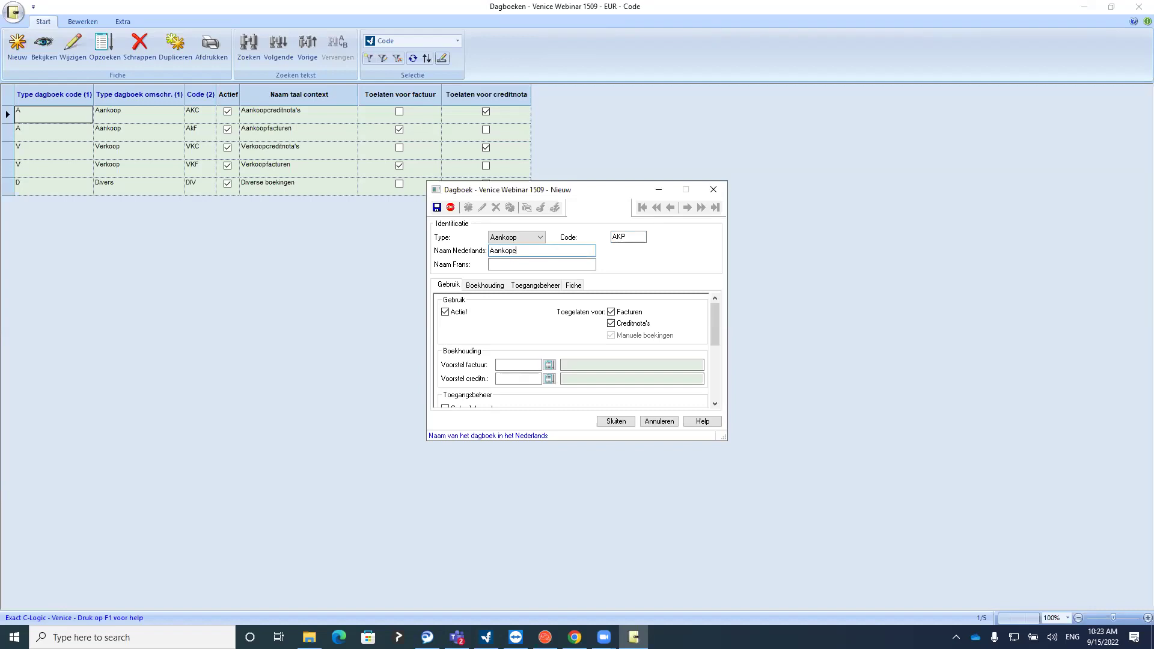
pyautogui.press('Tab')
pyautogui.write('Achats')
pyautogui.click(543, 252)
# Toggle the active, invoice and credit-note checkboxes, then discard the draft without saving
pyautogui.click(445, 312)
pyautogui.click(619, 326)
pyautogui.click(612, 312)
pyautogui.click(613, 324)
pyautogui.click(612, 312)
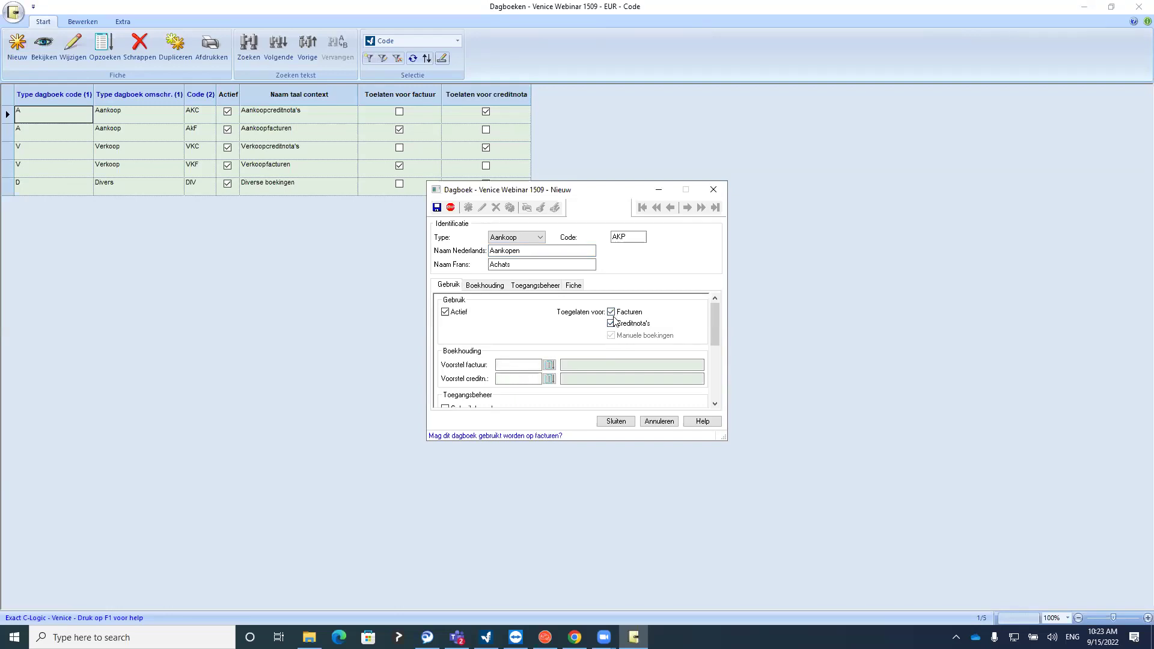
pyautogui.click(713, 189)
pyautogui.click(577, 333)
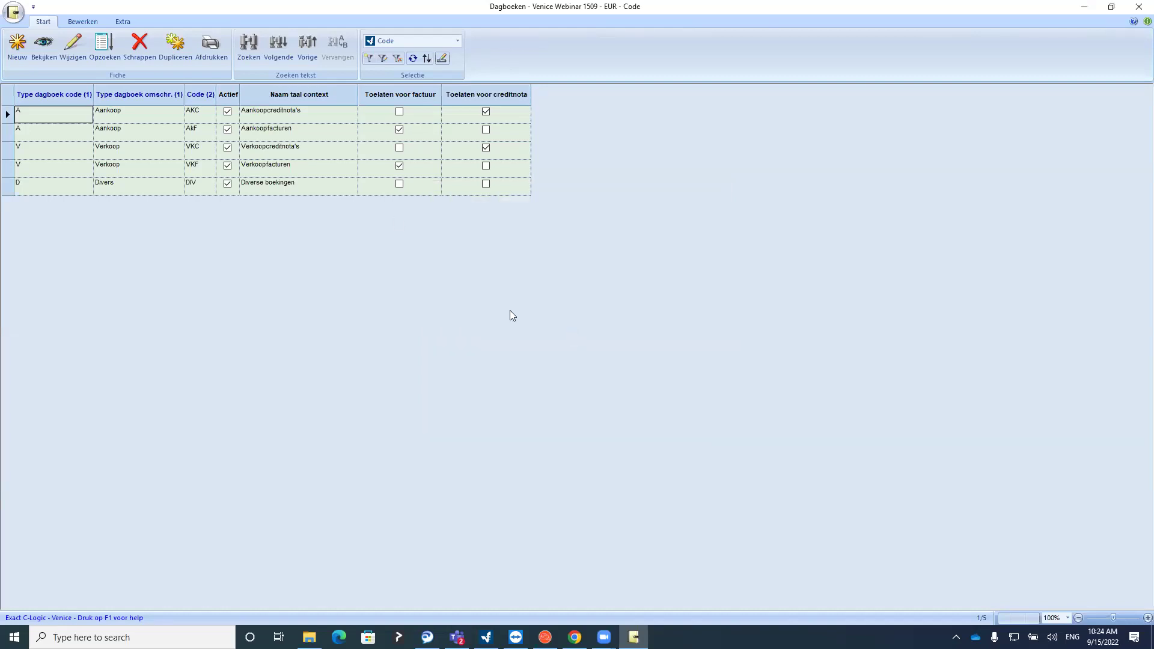
# Untick Frans in the journal Parameters so only Dutch journal names are required
pyautogui.click(14, 12)
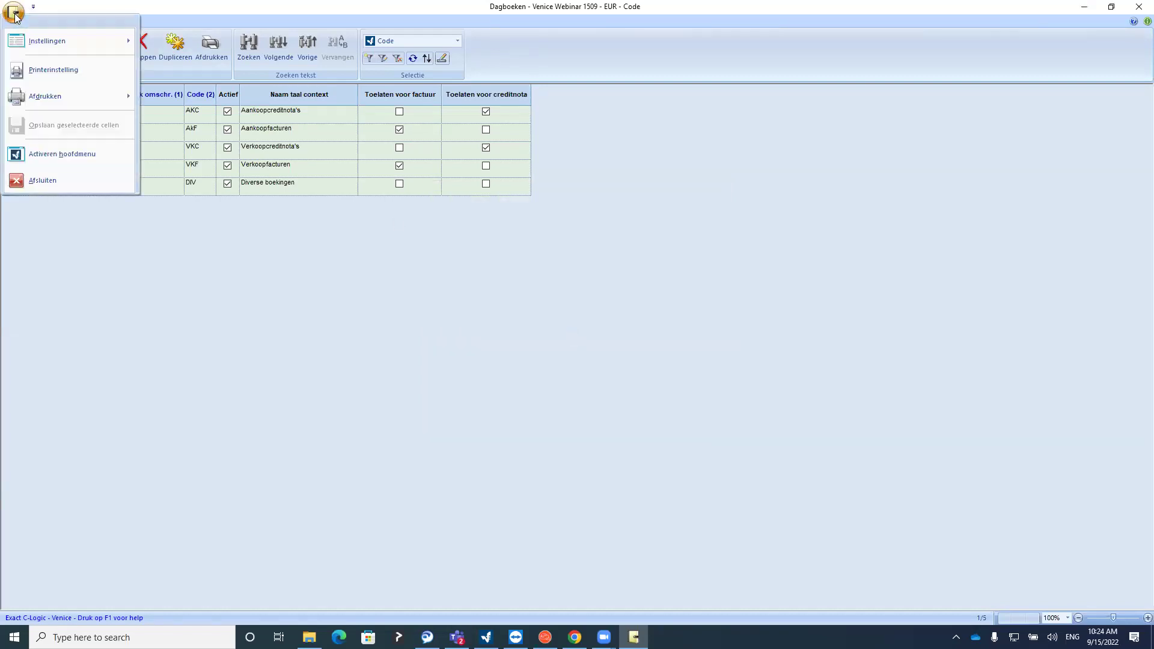
pyautogui.moveTo(111, 39)
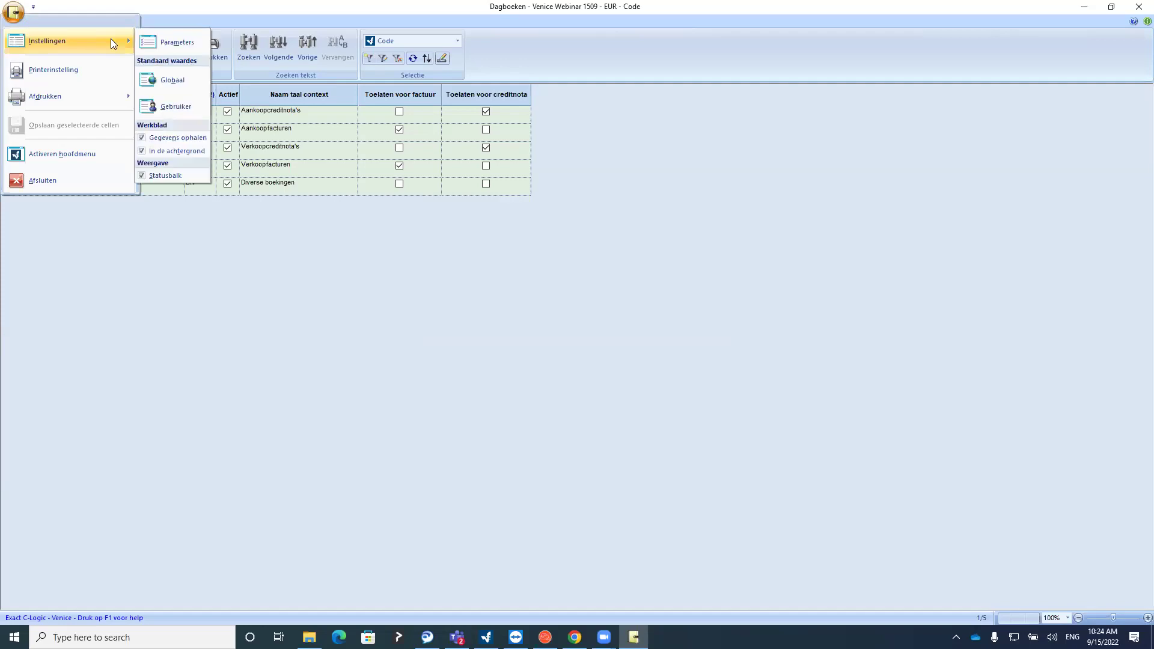
pyautogui.click(164, 41)
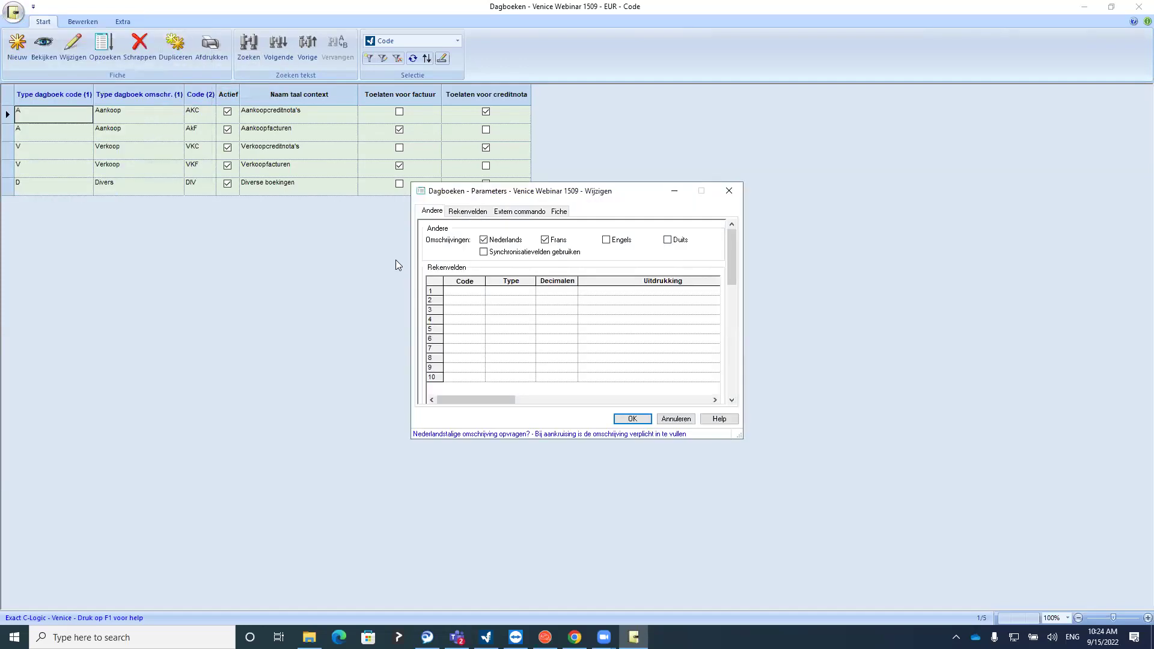
pyautogui.click(556, 241)
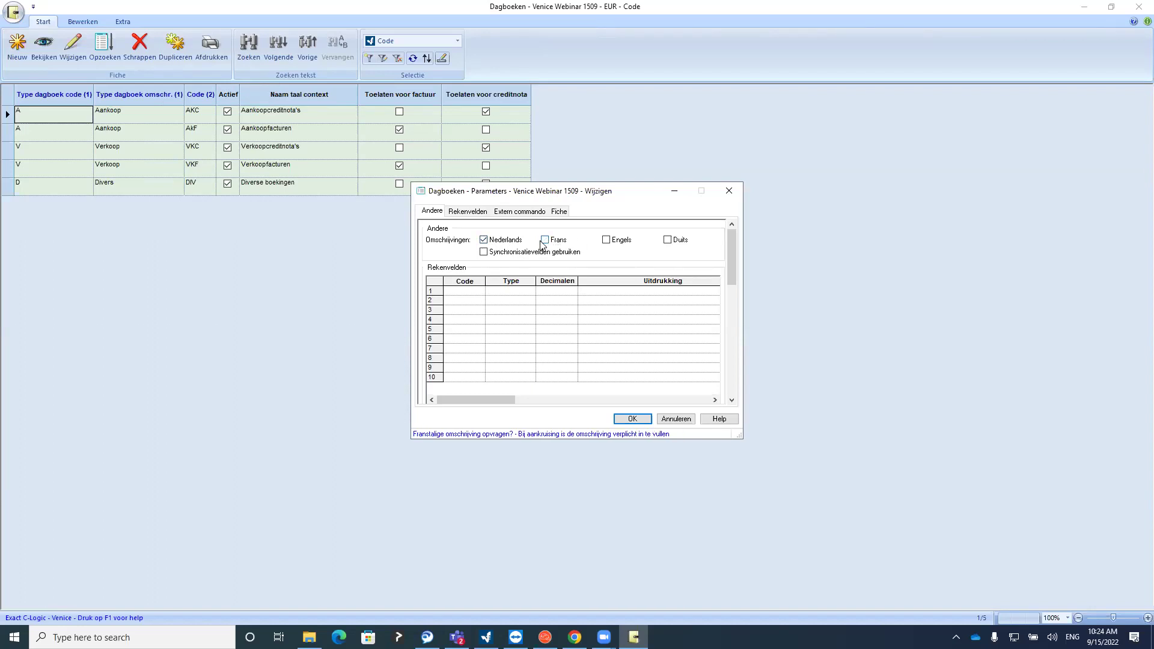
pyautogui.click(639, 420)
# Verify the new journal form, close it unsaved, and select the AKF journal
pyautogui.click(15, 48)
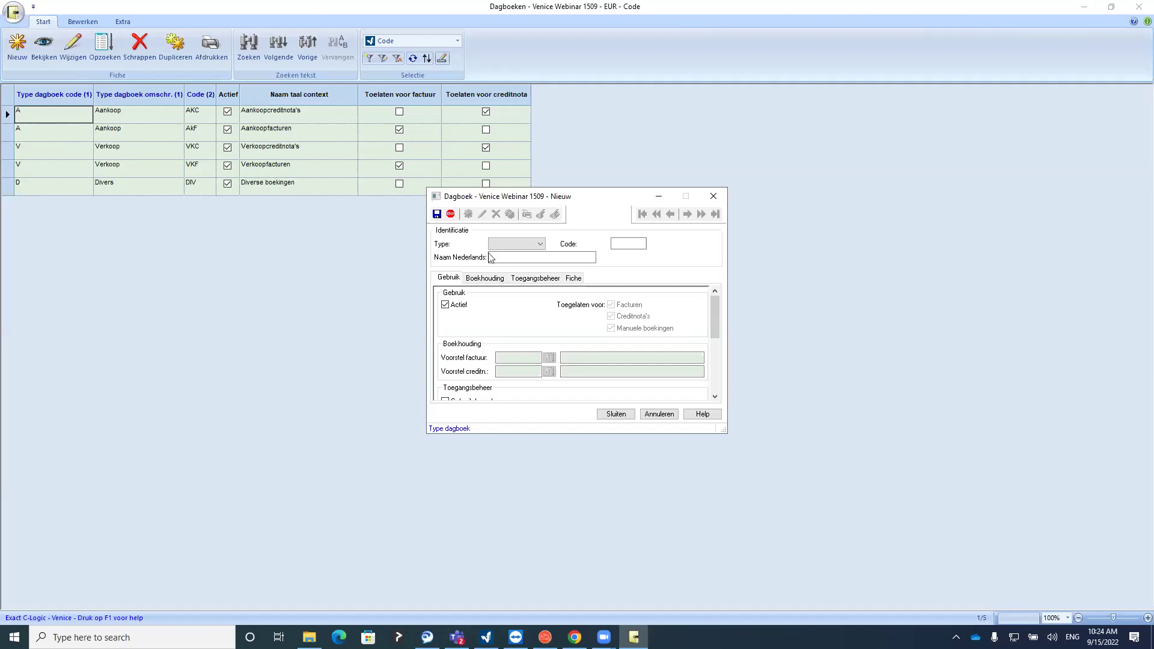
pyautogui.click(714, 198)
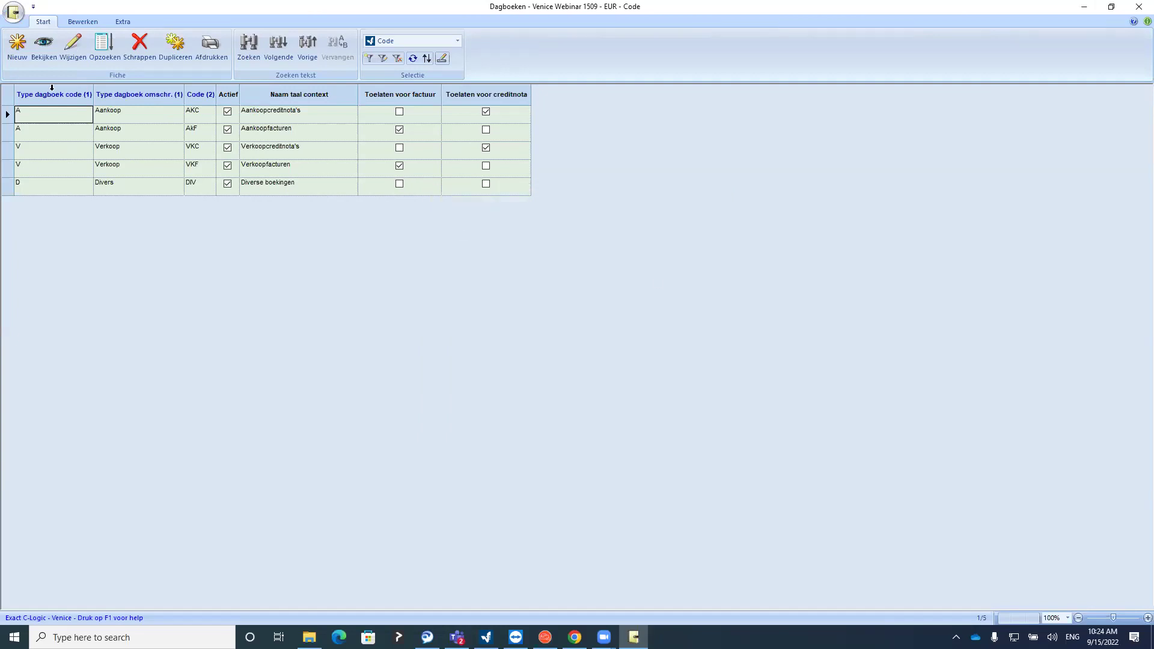
pyautogui.click(59, 137)
pyautogui.click(63, 119)
pyautogui.click(63, 146)
pyautogui.click(62, 163)
pyautogui.click(66, 188)
pyautogui.click(69, 134)
pyautogui.click(65, 59)
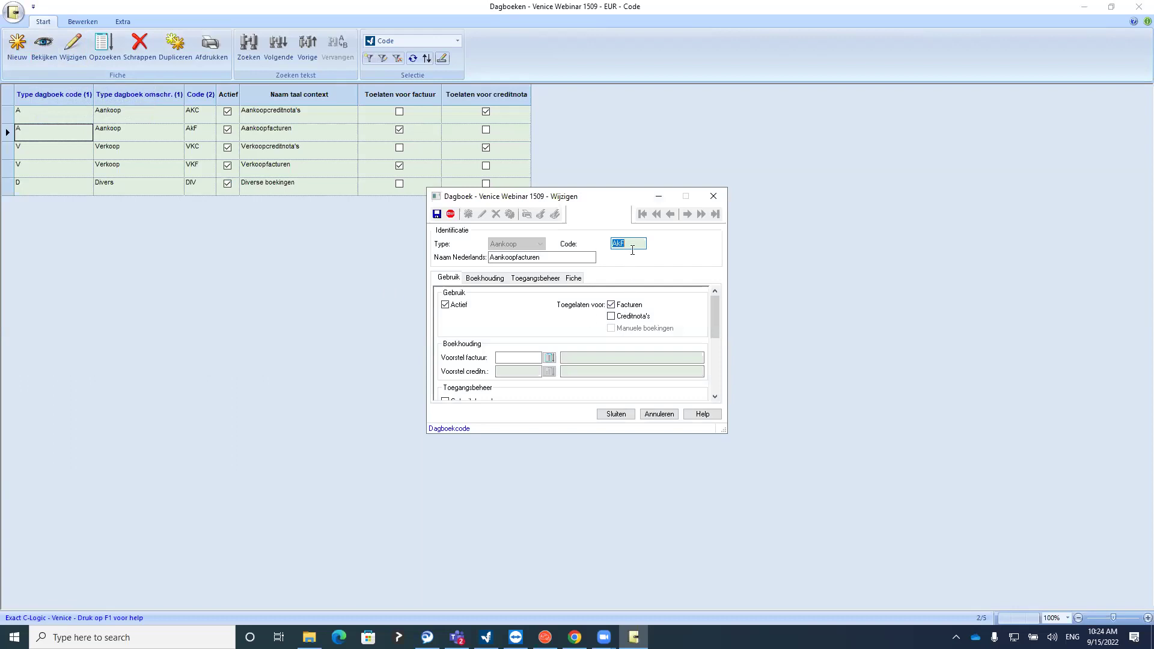
pyautogui.press('Tab')
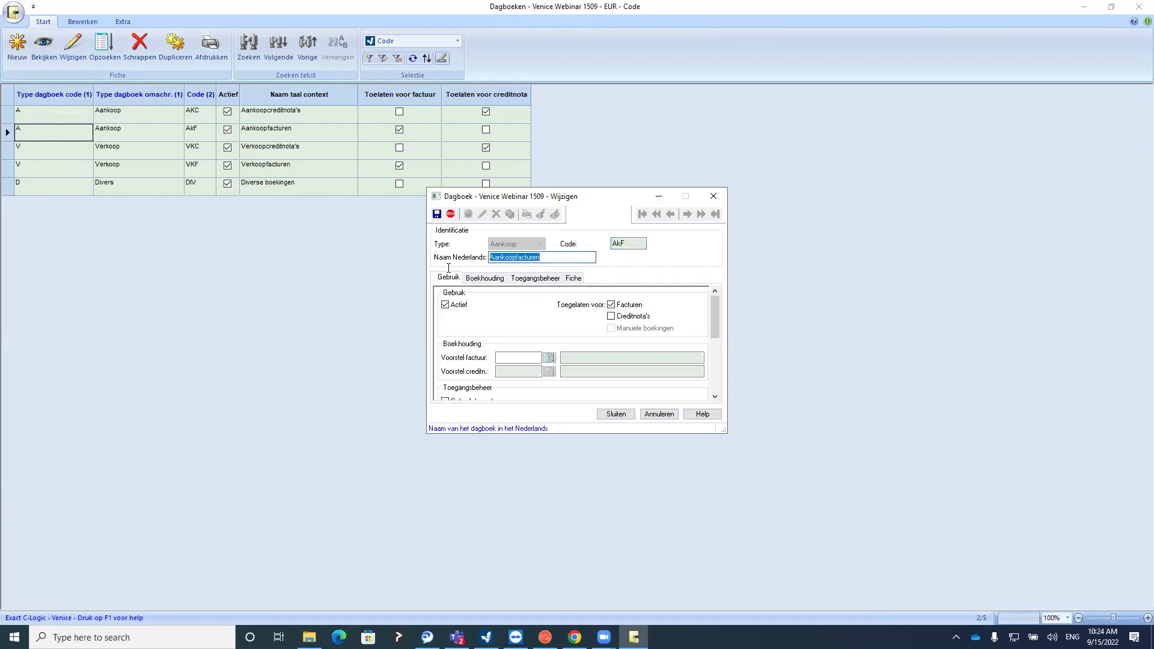
pyautogui.click(611, 418)
pyautogui.click(71, 120)
pyautogui.doubleClick(71, 120)
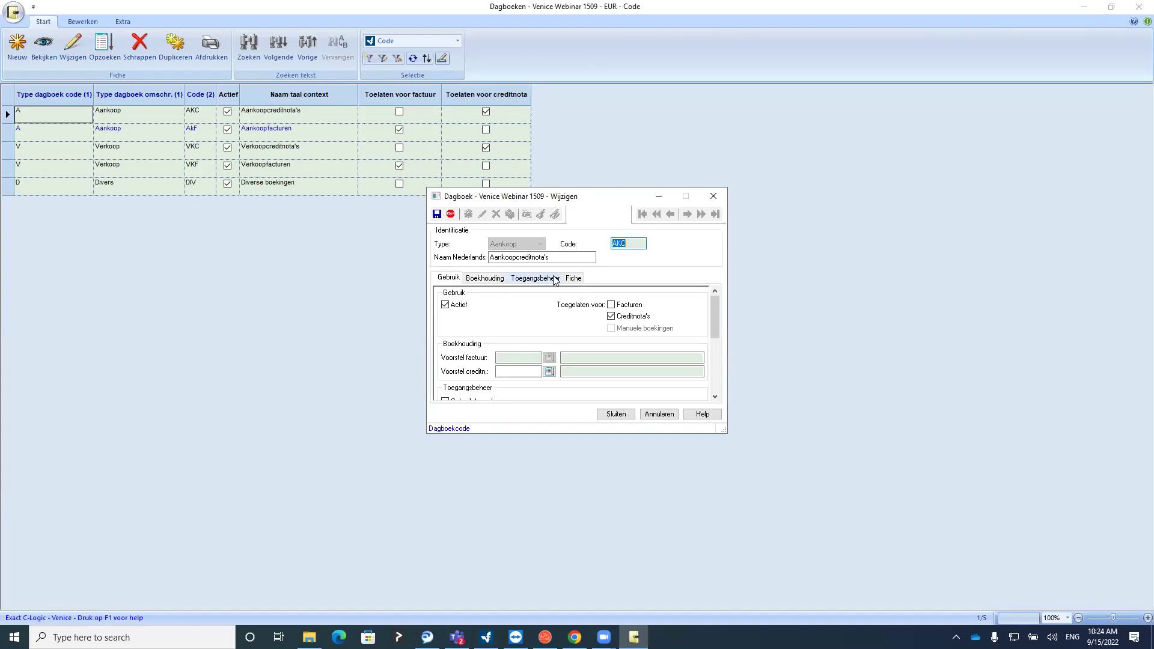
pyautogui.click(714, 195)
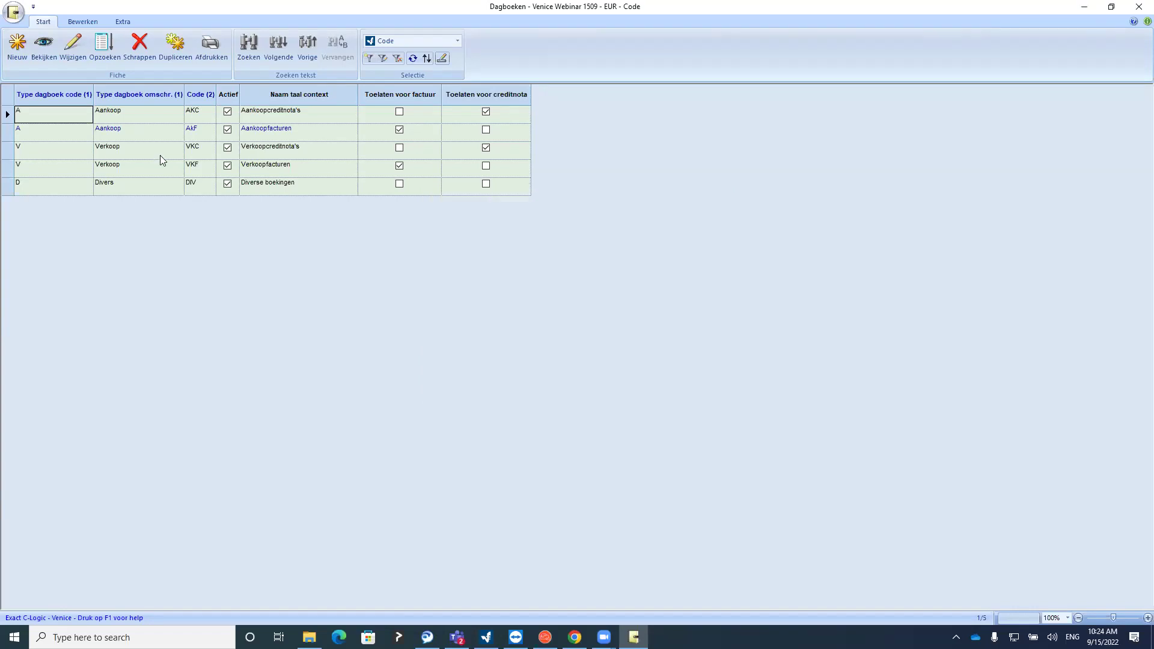
pyautogui.click(140, 168)
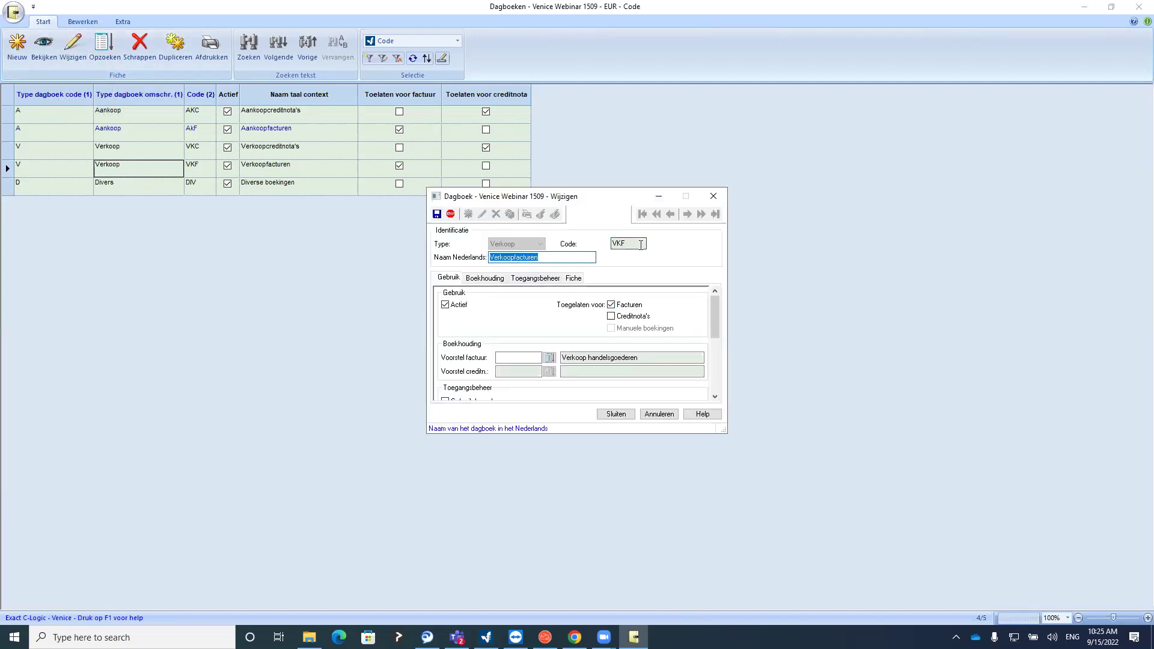
pyautogui.click(616, 414)
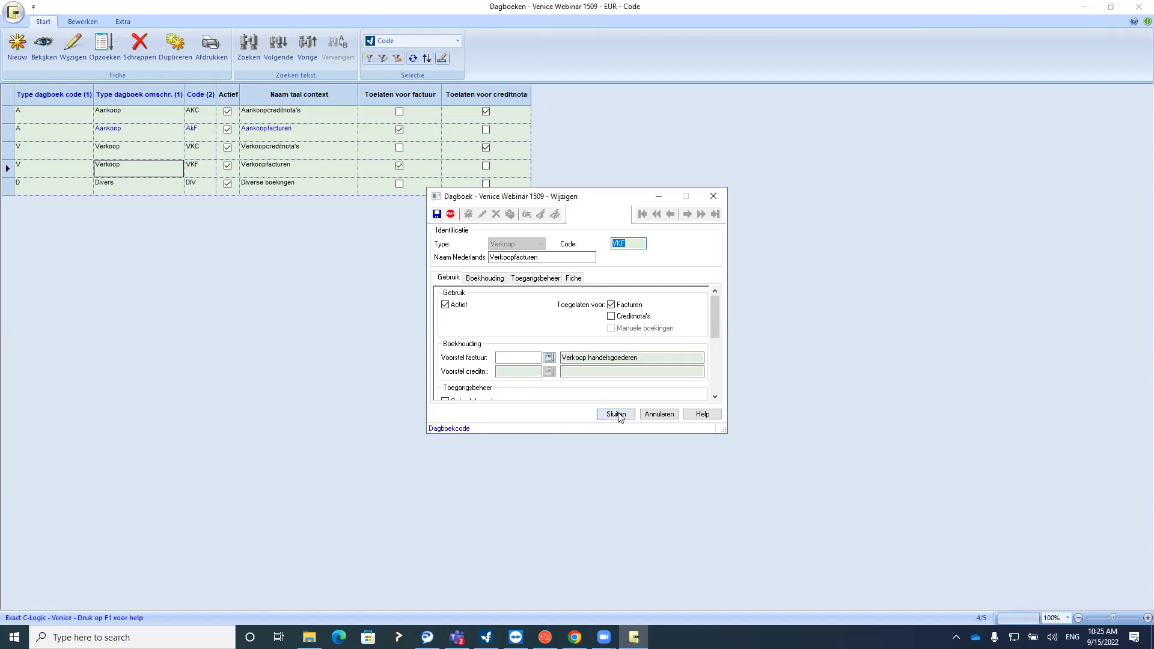
pyautogui.click(138, 149)
pyautogui.click(76, 55)
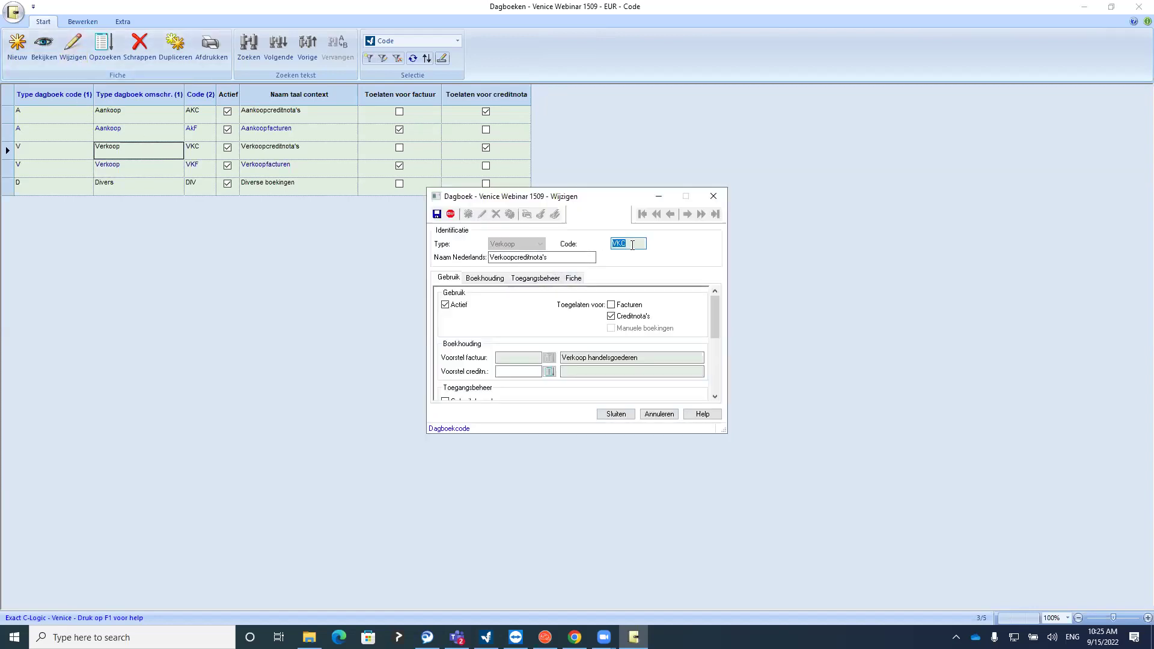
pyautogui.click(615, 413)
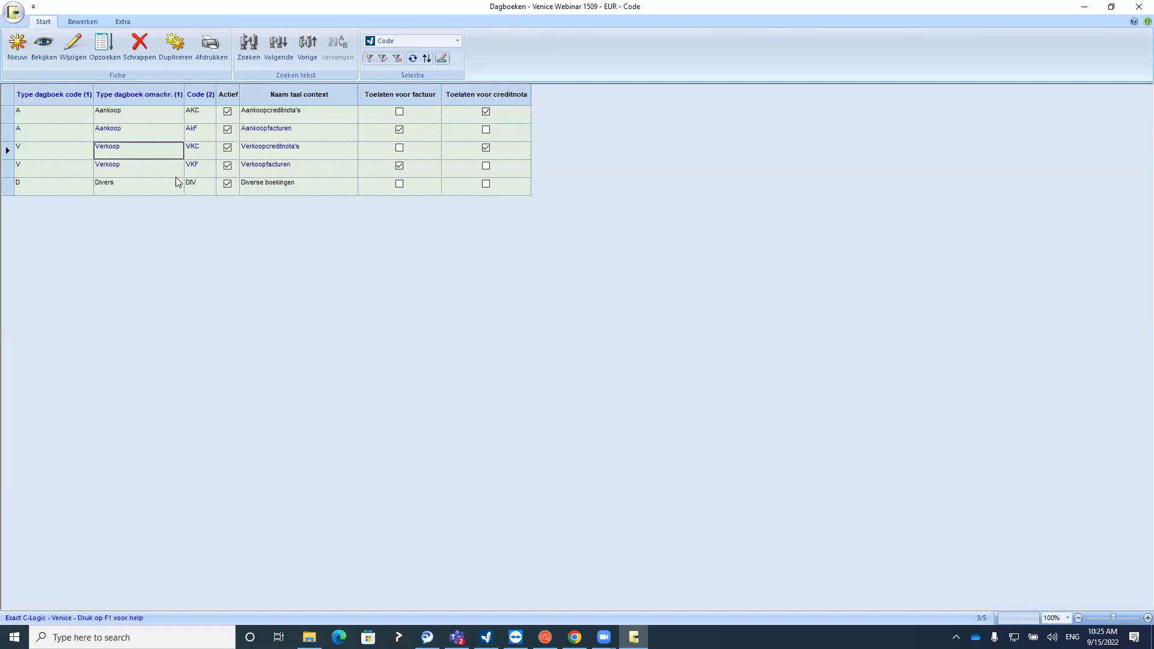
pyautogui.click(105, 187)
pyautogui.click(72, 47)
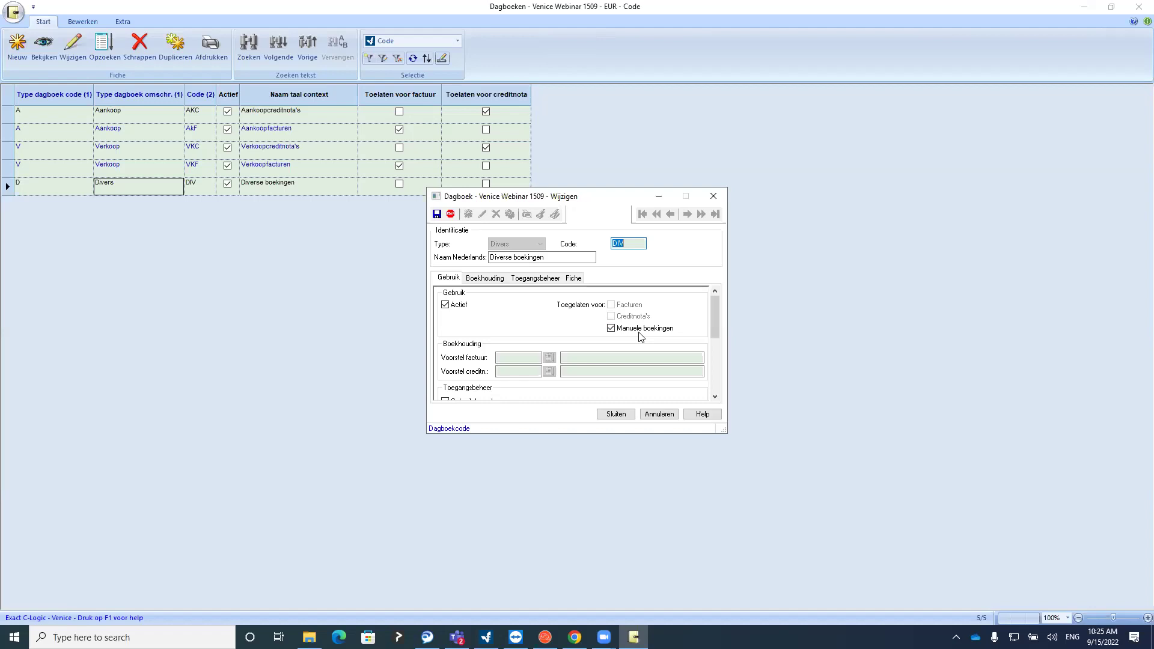
pyautogui.click(643, 330)
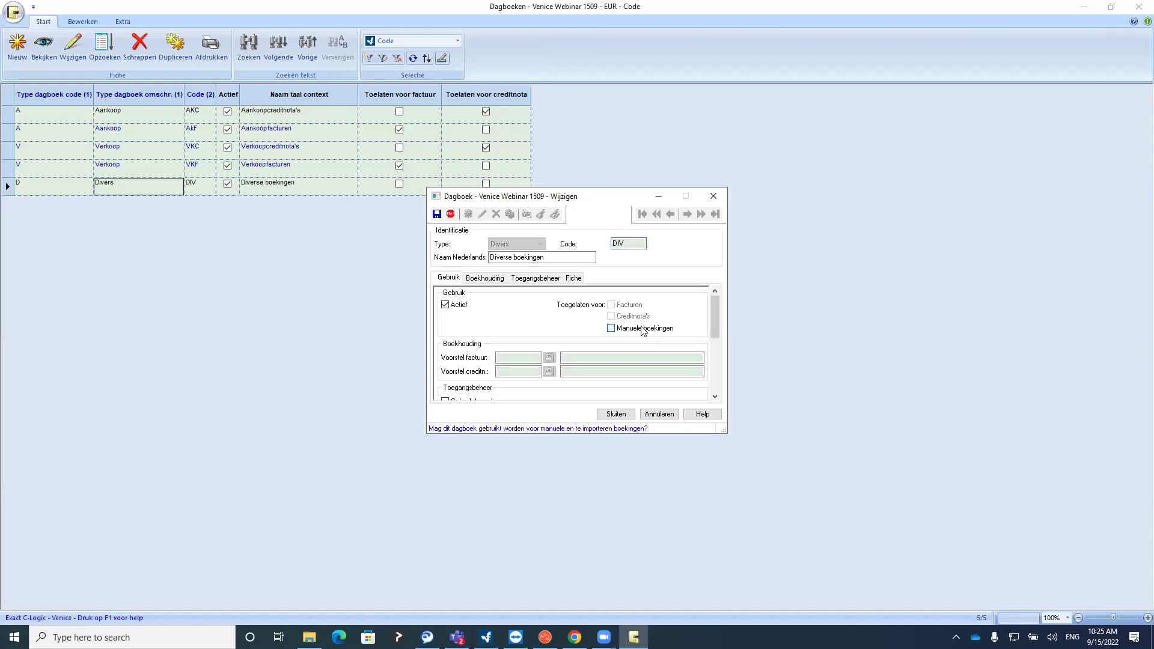
pyautogui.click(638, 330)
pyautogui.click(619, 415)
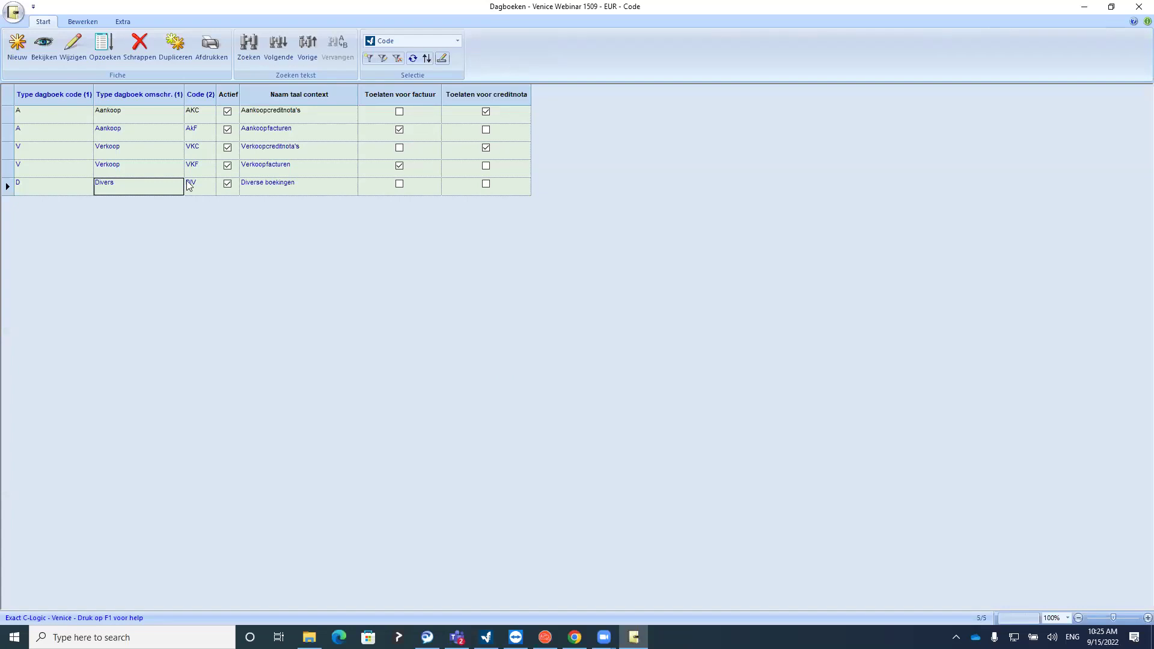
pyautogui.click(127, 131)
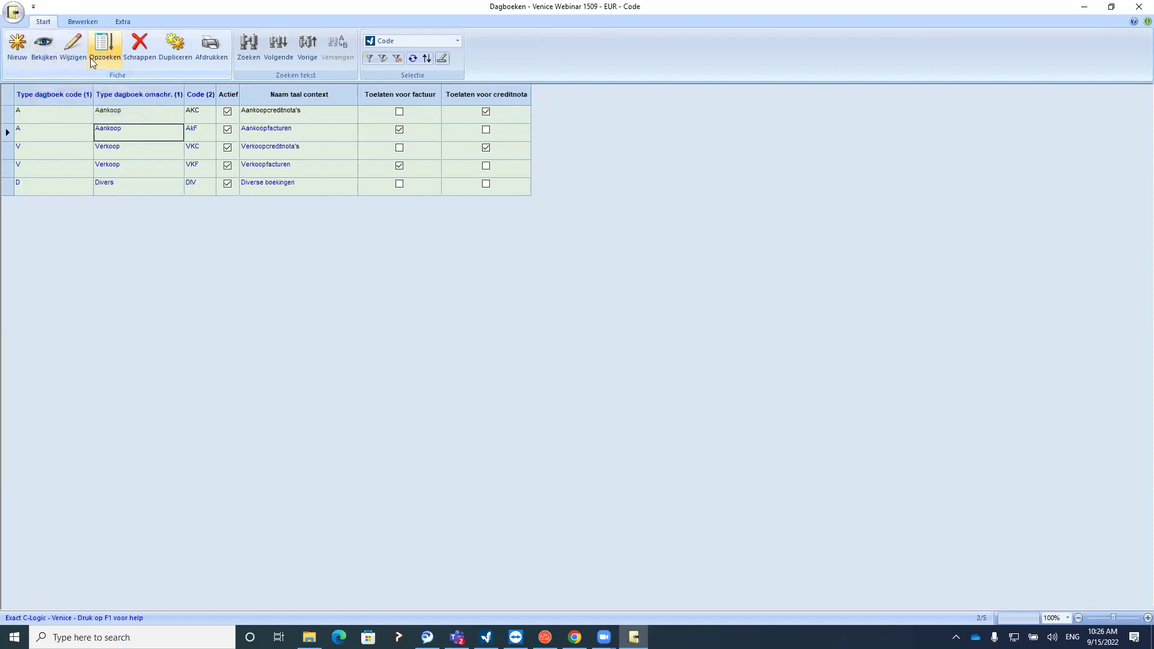
pyautogui.click(52, 54)
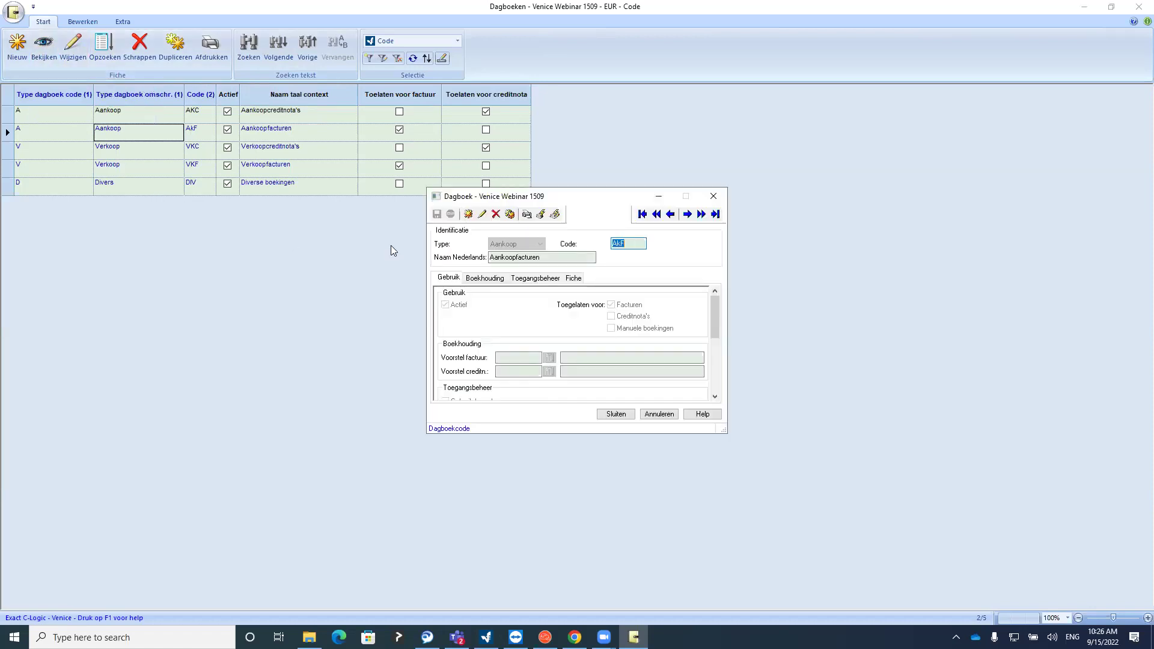
pyautogui.click(713, 196)
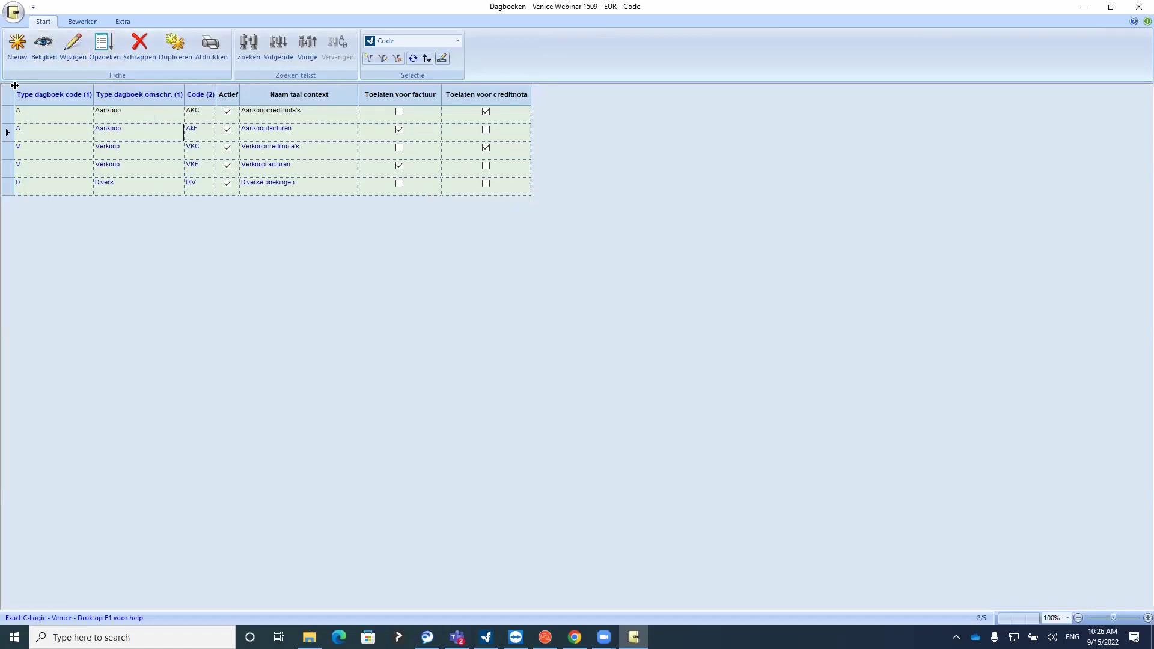
pyautogui.click(77, 48)
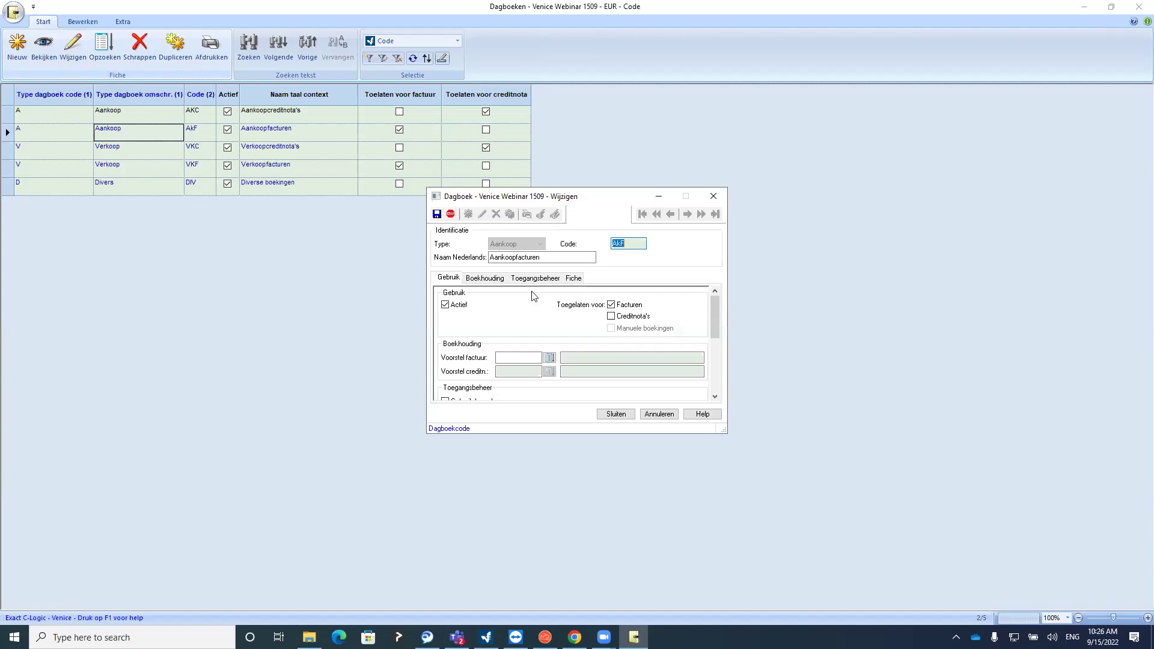
pyautogui.click(715, 198)
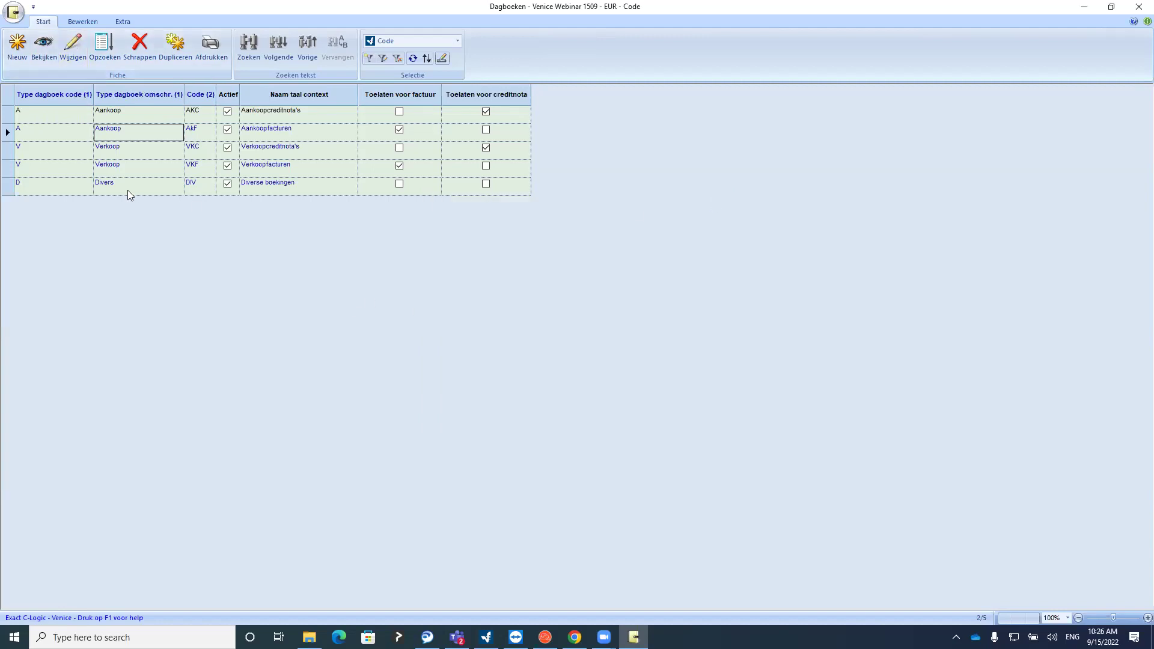
pyautogui.click(110, 52)
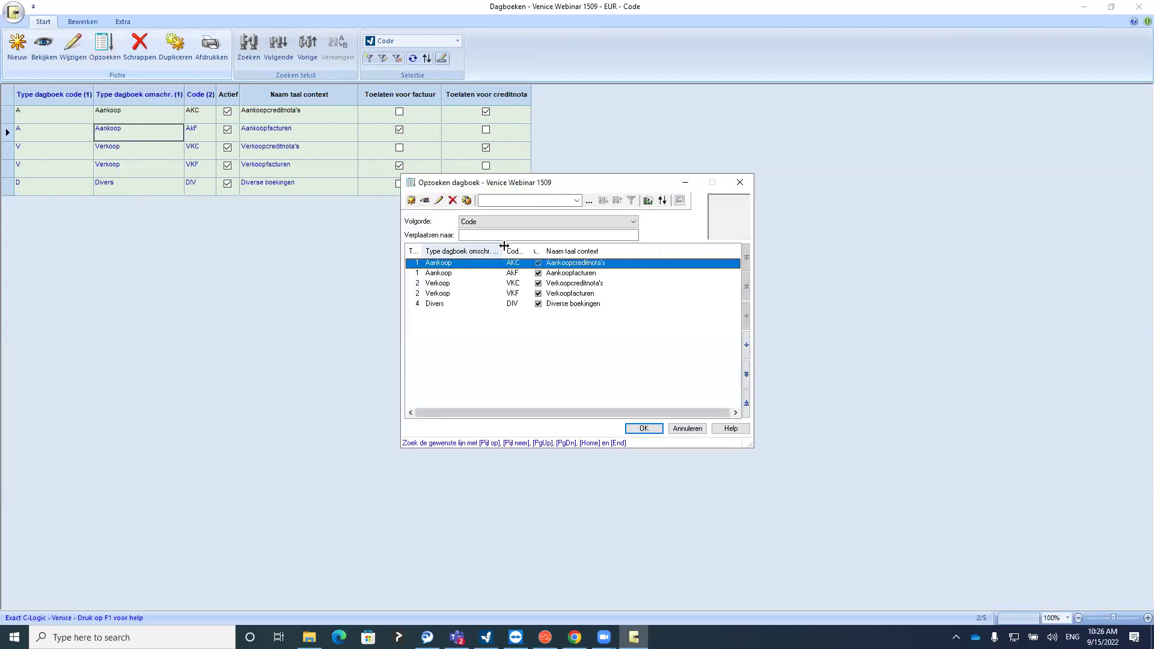
pyautogui.click(740, 182)
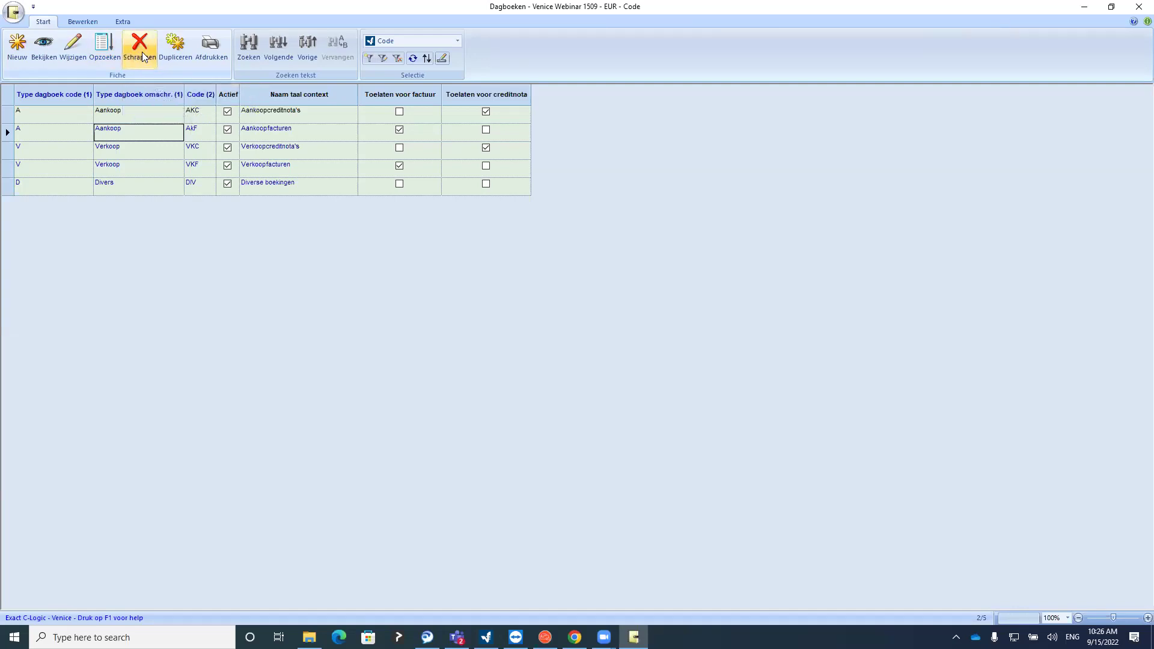
pyautogui.click(177, 55)
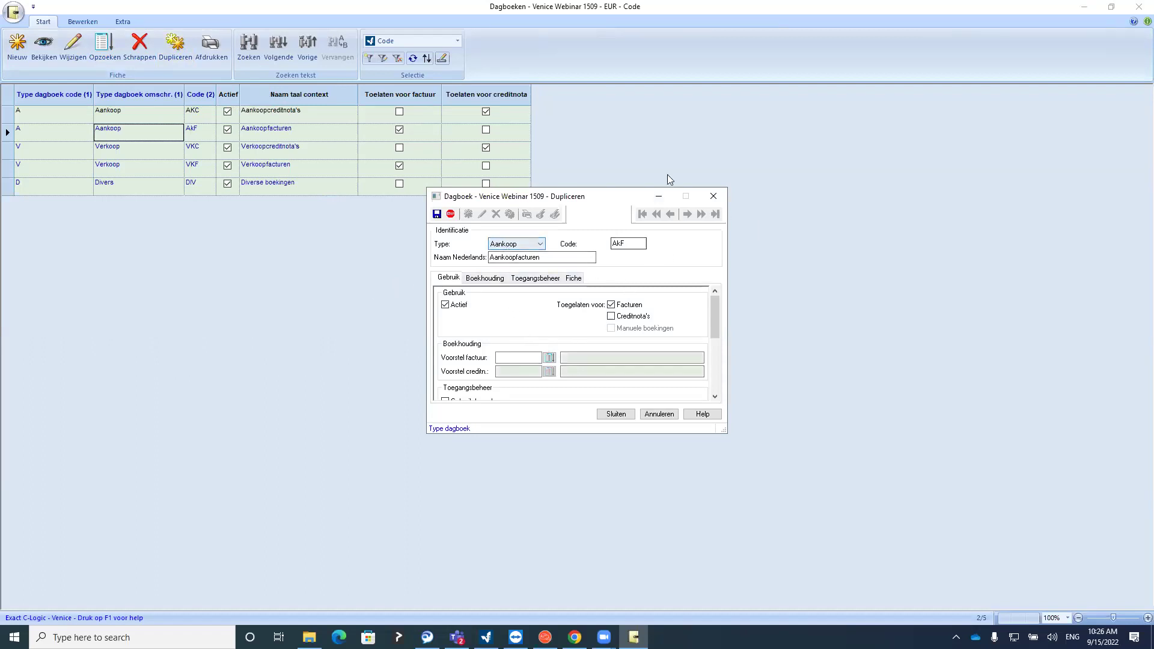
pyautogui.click(713, 196)
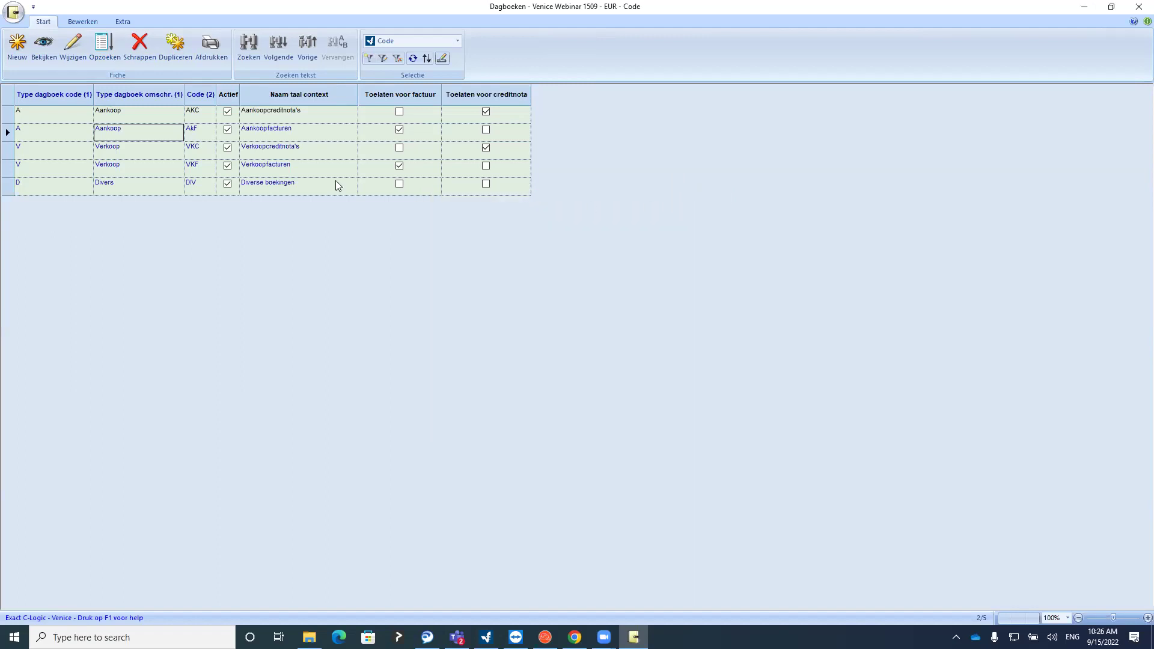
pyautogui.click(208, 47)
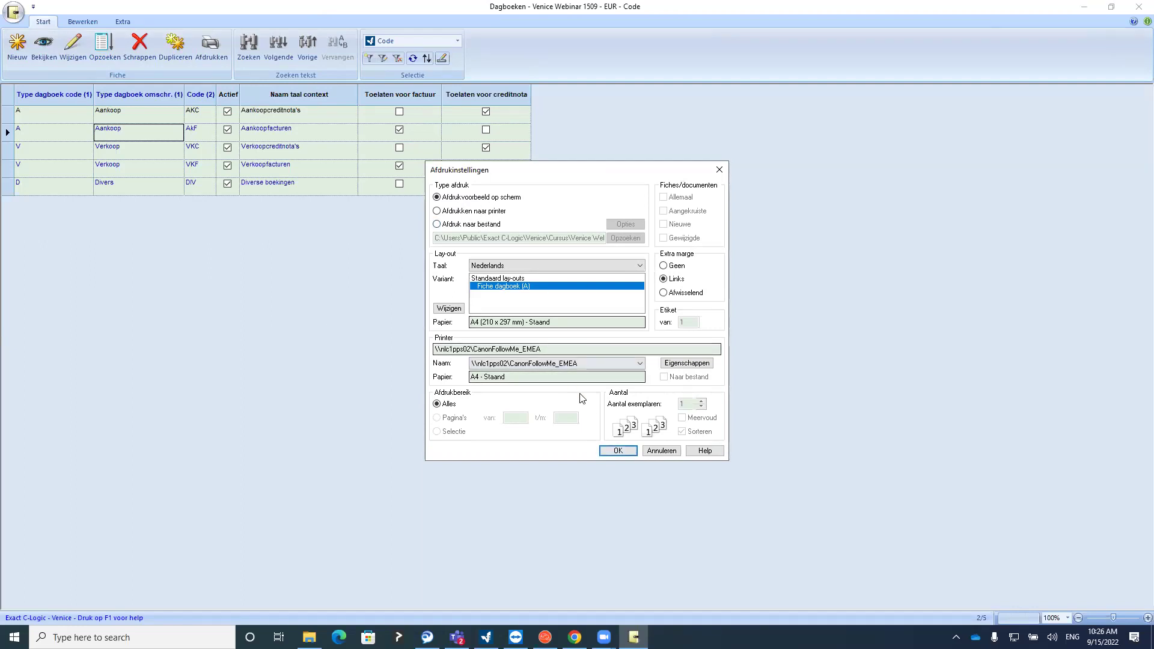
pyautogui.click(617, 450)
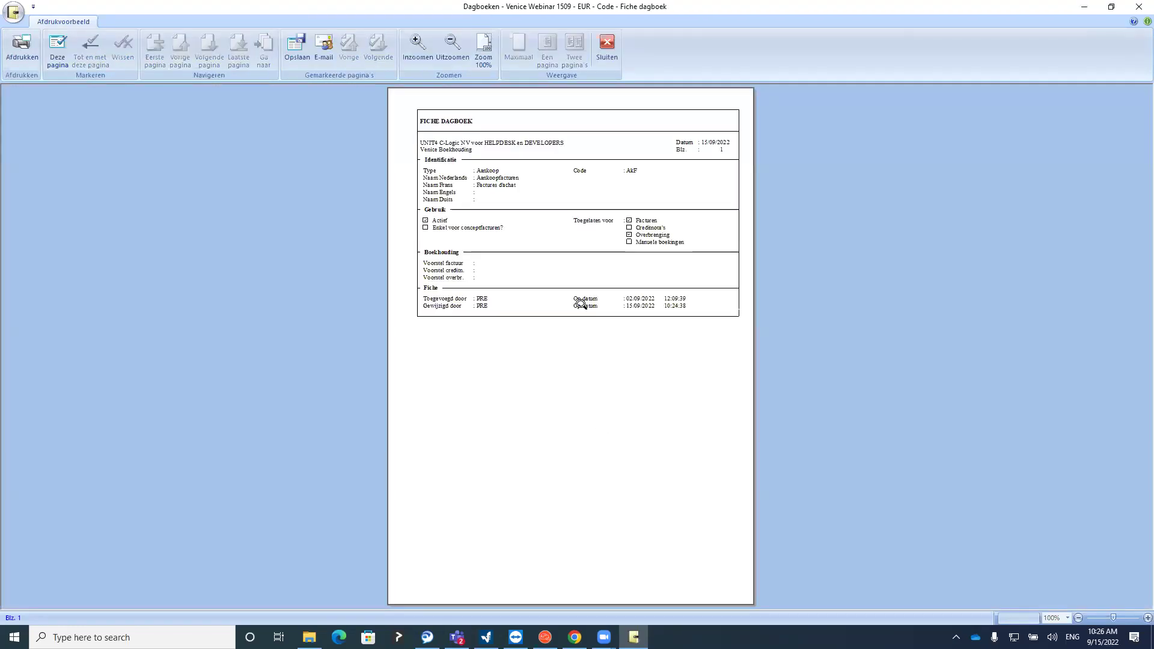
pyautogui.click(513, 495)
pyautogui.click(515, 352)
pyautogui.scroll(3, 518, 348)
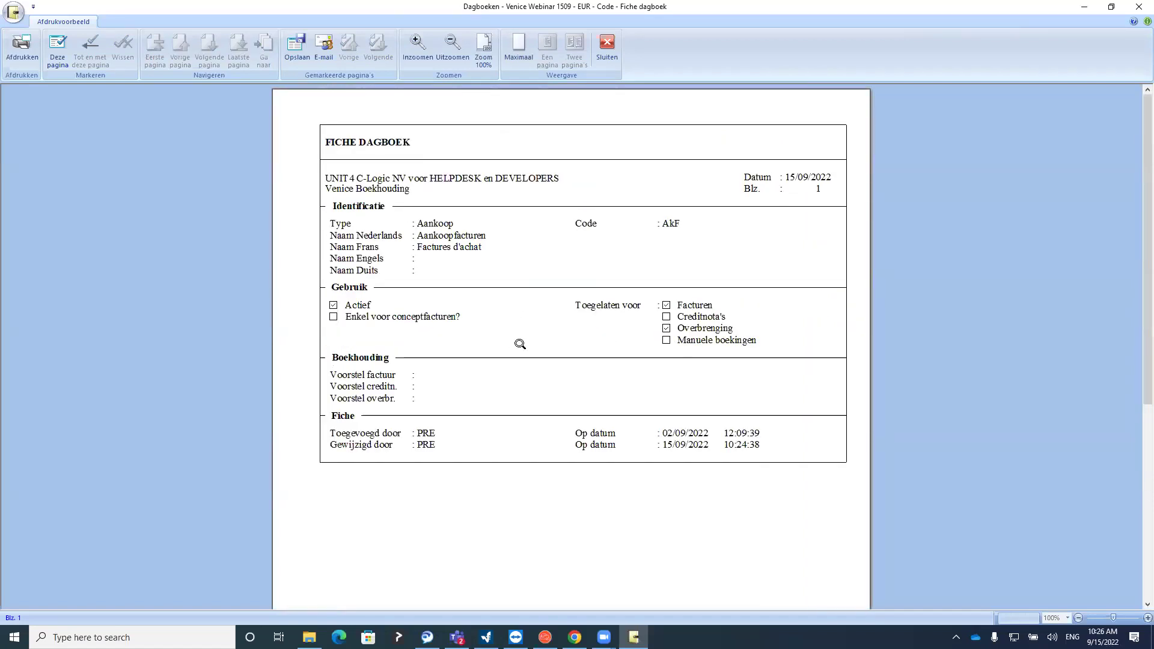
pyautogui.click(605, 56)
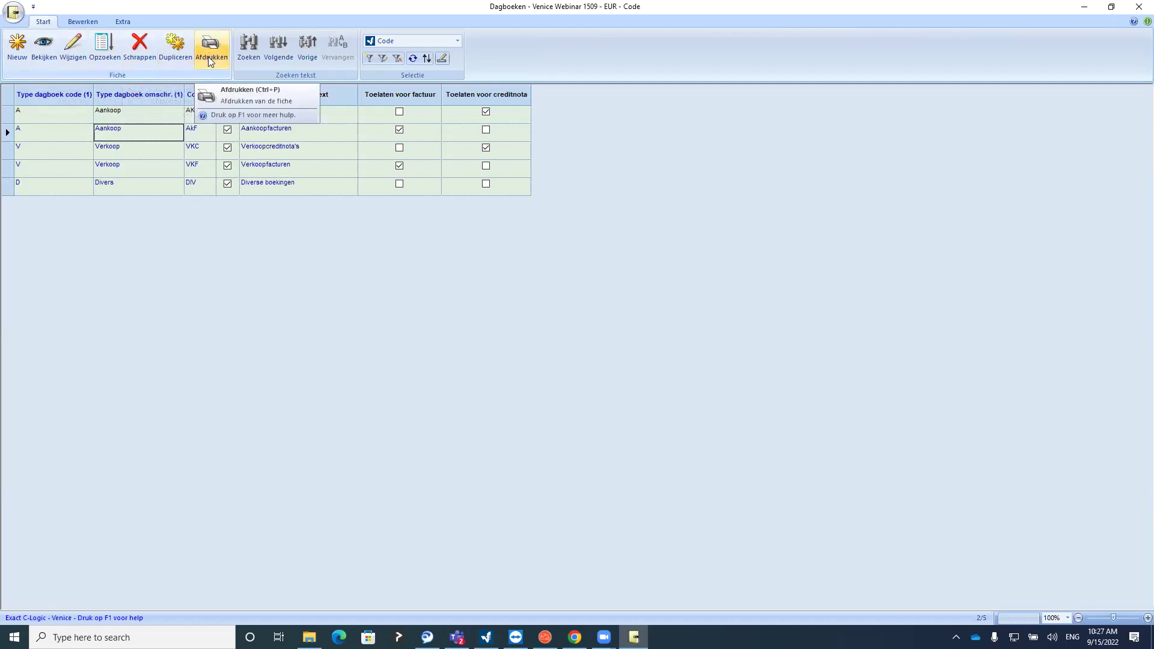
pyautogui.press('Down')
pyautogui.press('Down')
pyautogui.press('Down')
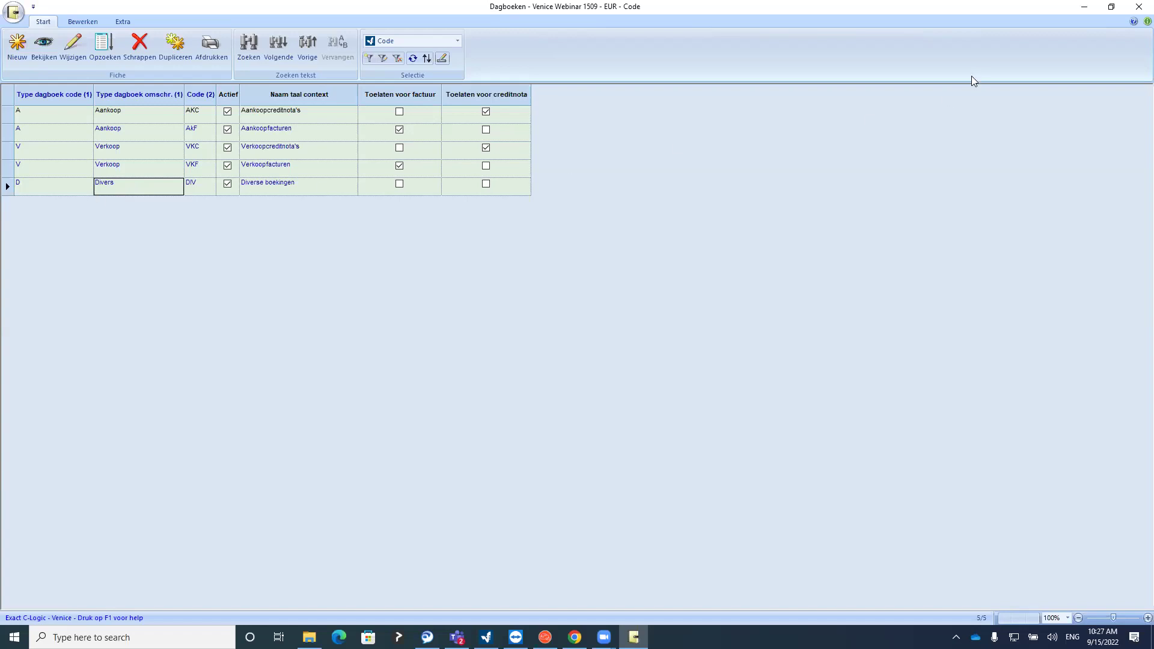
# Close Dagboeken and open Financiële dagboeken showing the BNP bank and KAS cash journals
pyautogui.click(1138, 9)
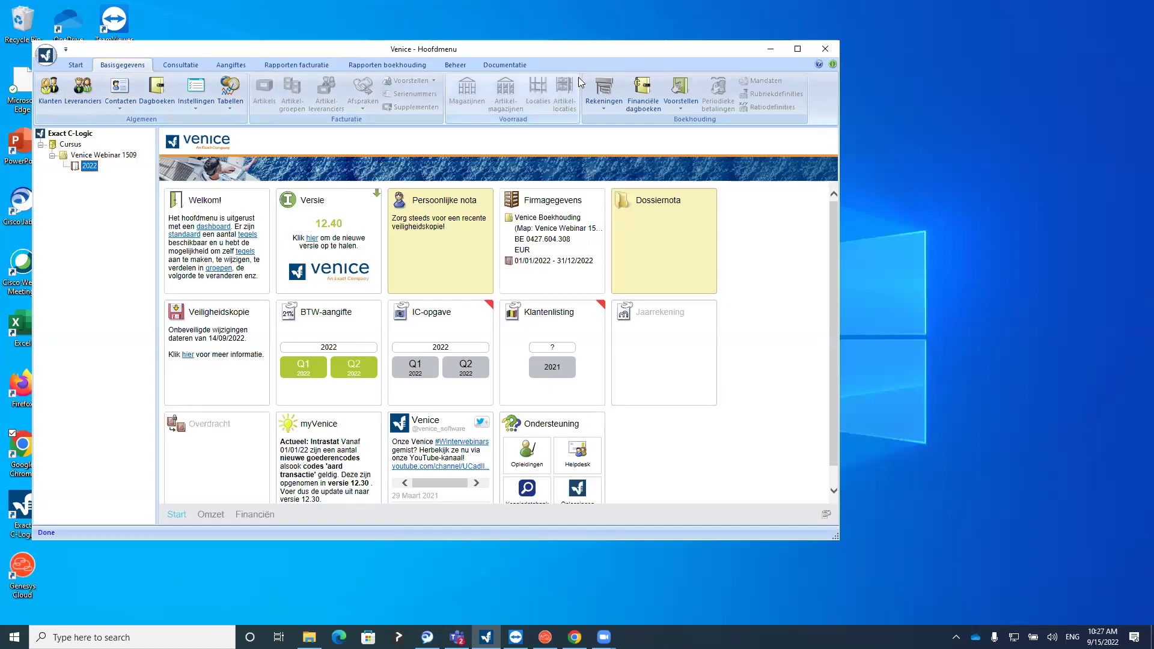
pyautogui.click(640, 106)
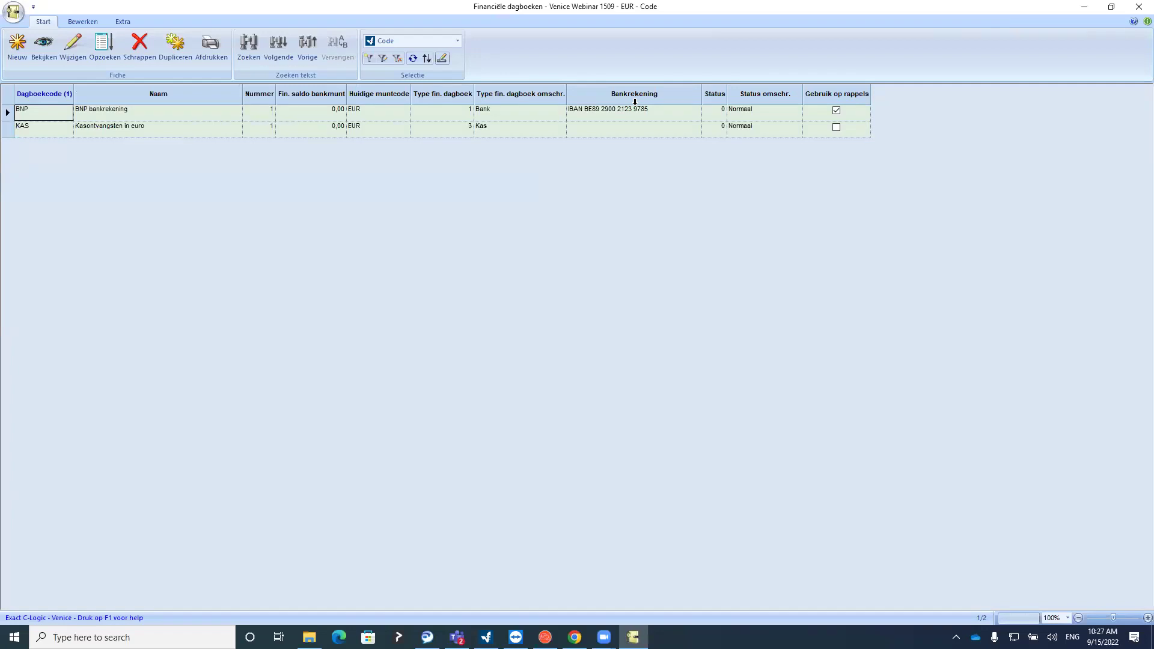
pyautogui.press('Tab')
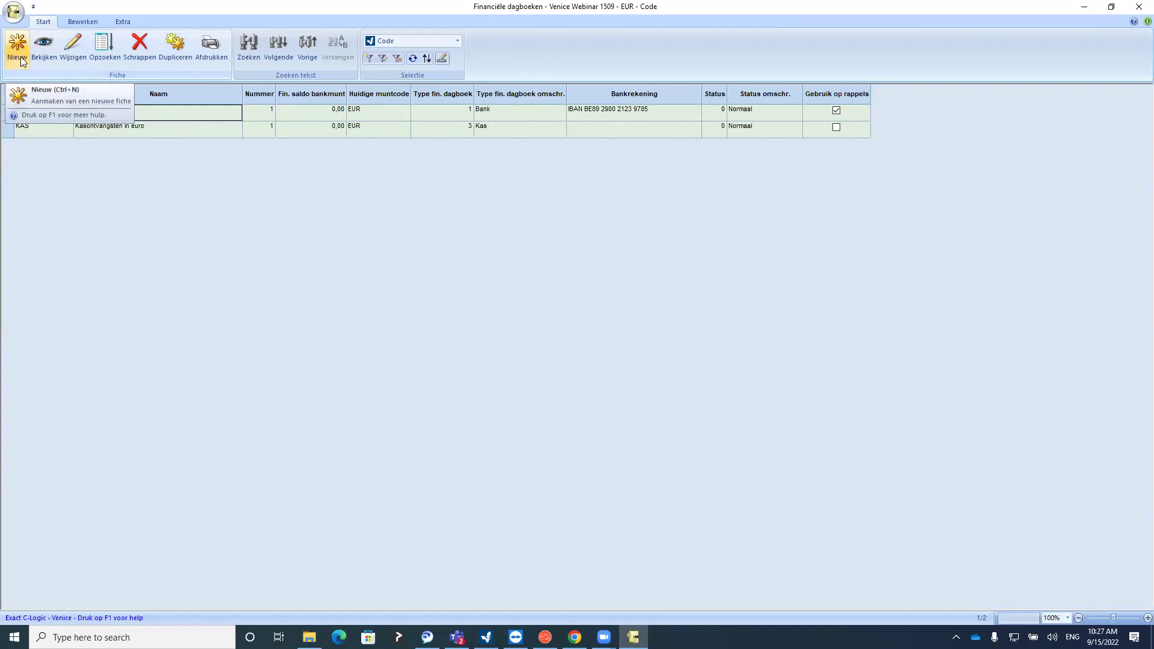
# Create a new Bank financial journal with code ING and name ING
pyautogui.click(22, 57)
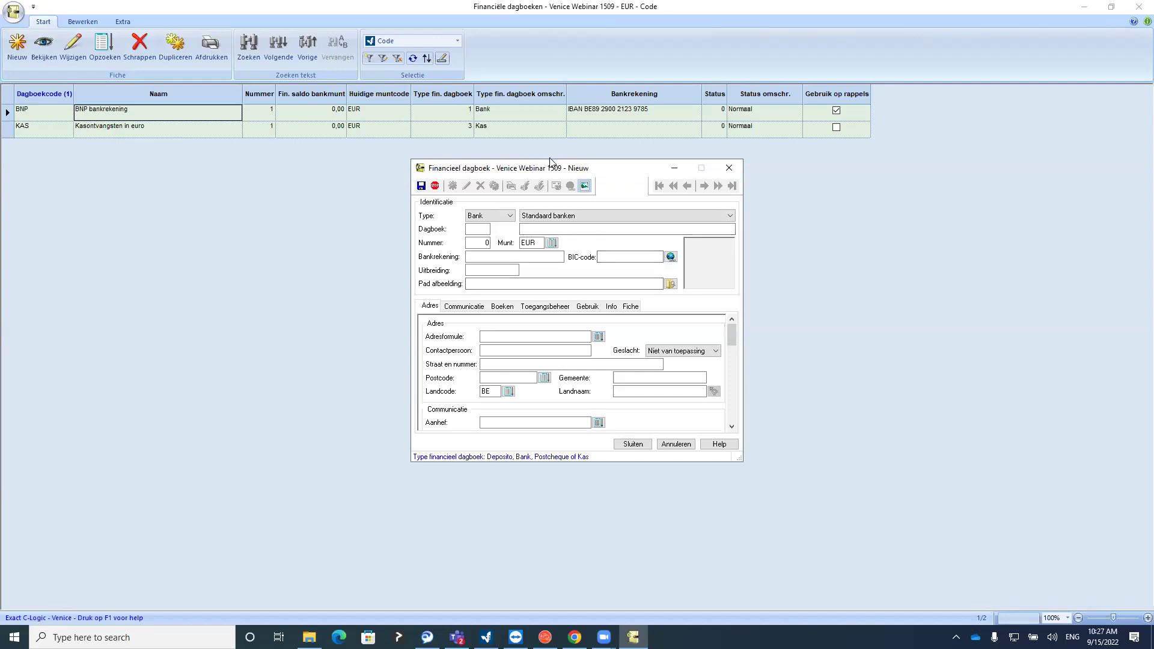
pyautogui.click(496, 218)
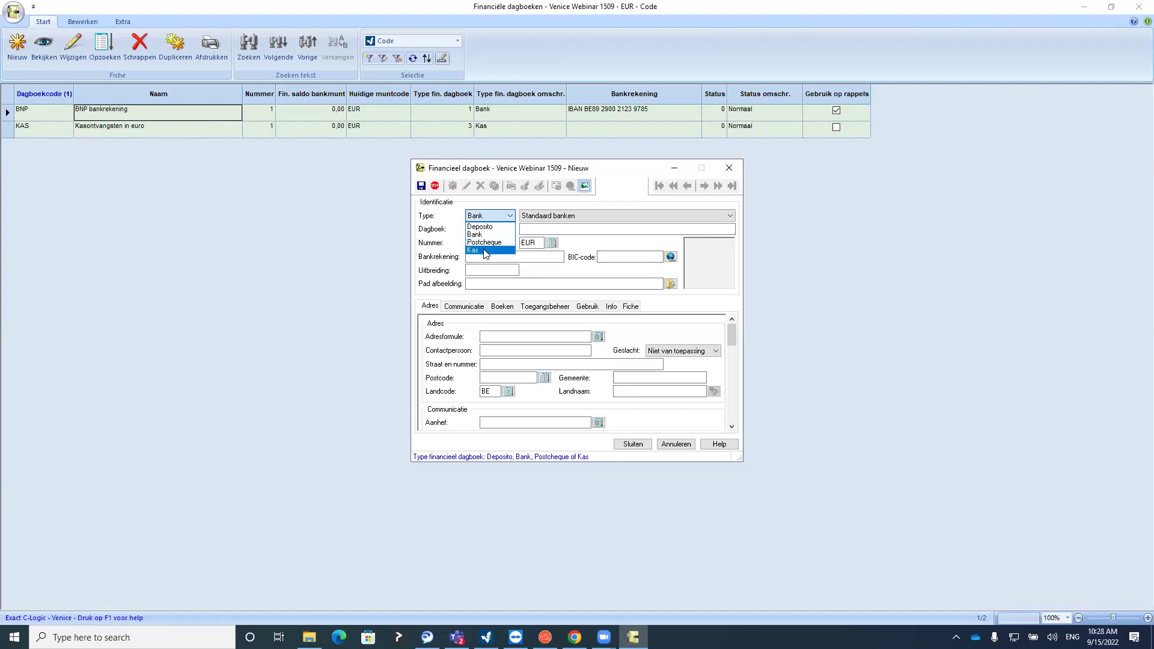
pyautogui.click(482, 229)
pyautogui.click(481, 228)
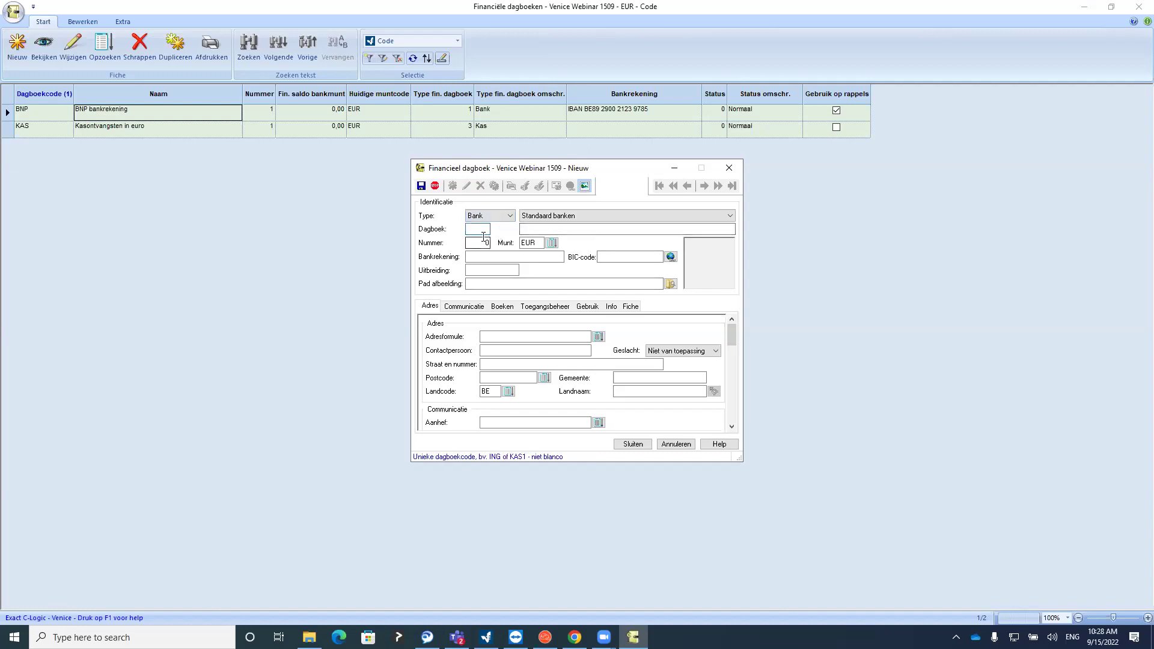
pyautogui.write('ING')
pyautogui.click(523, 232)
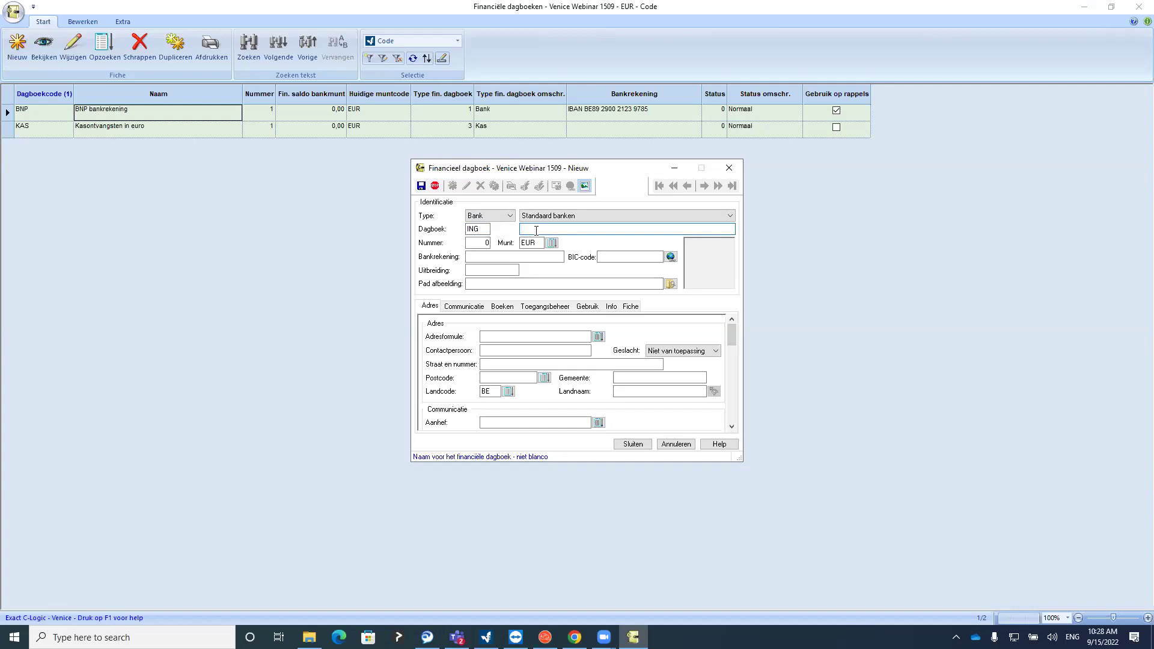
pyautogui.write('ING')
# Enter the bank account number so it converts to IBAN with BIC GEBABEBB
pyautogui.click(479, 244)
pyautogui.click(480, 256)
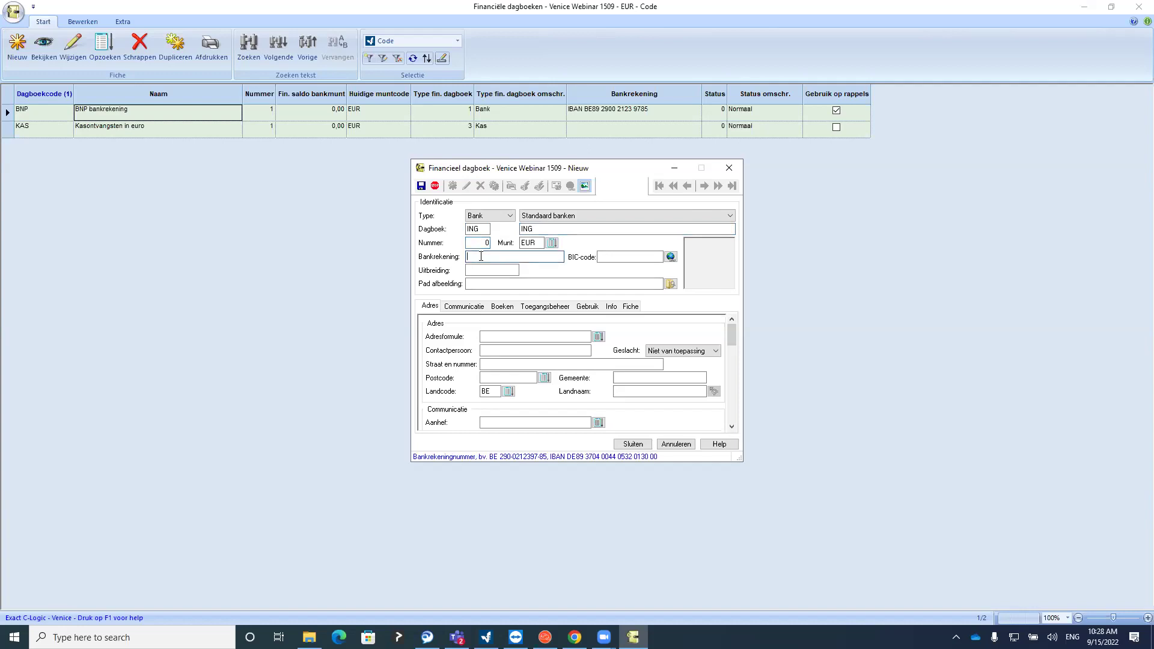
pyautogui.click(508, 271)
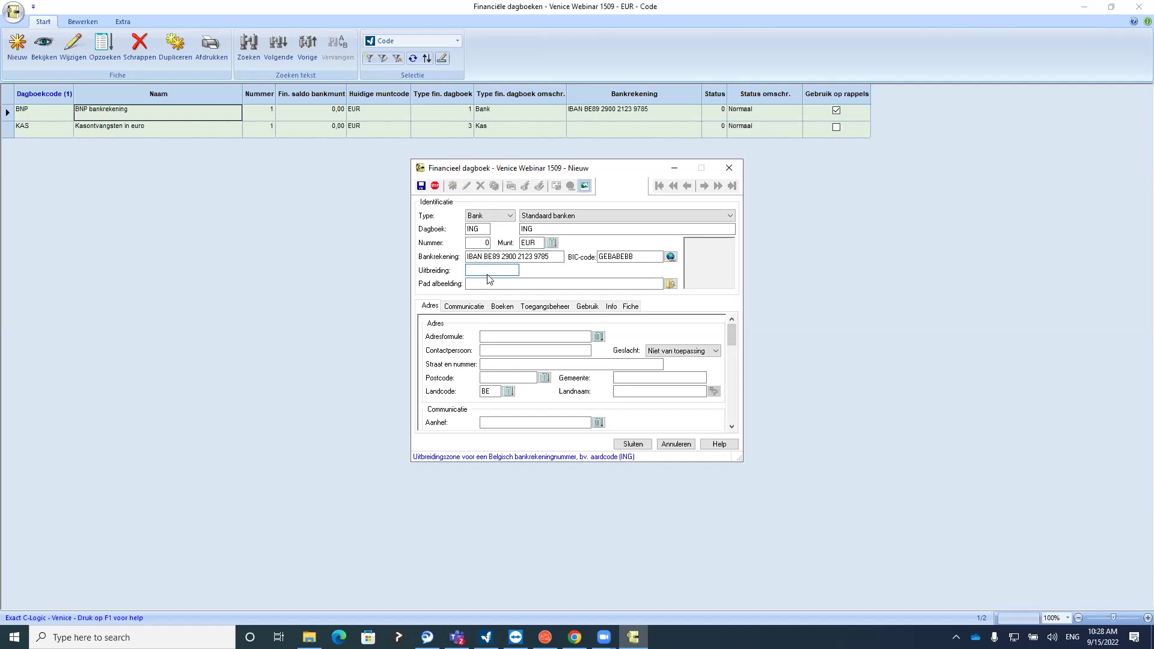
# Review the ING journal's Communicatie and Boeken tabs, then go to Gebruik
pyautogui.click(492, 378)
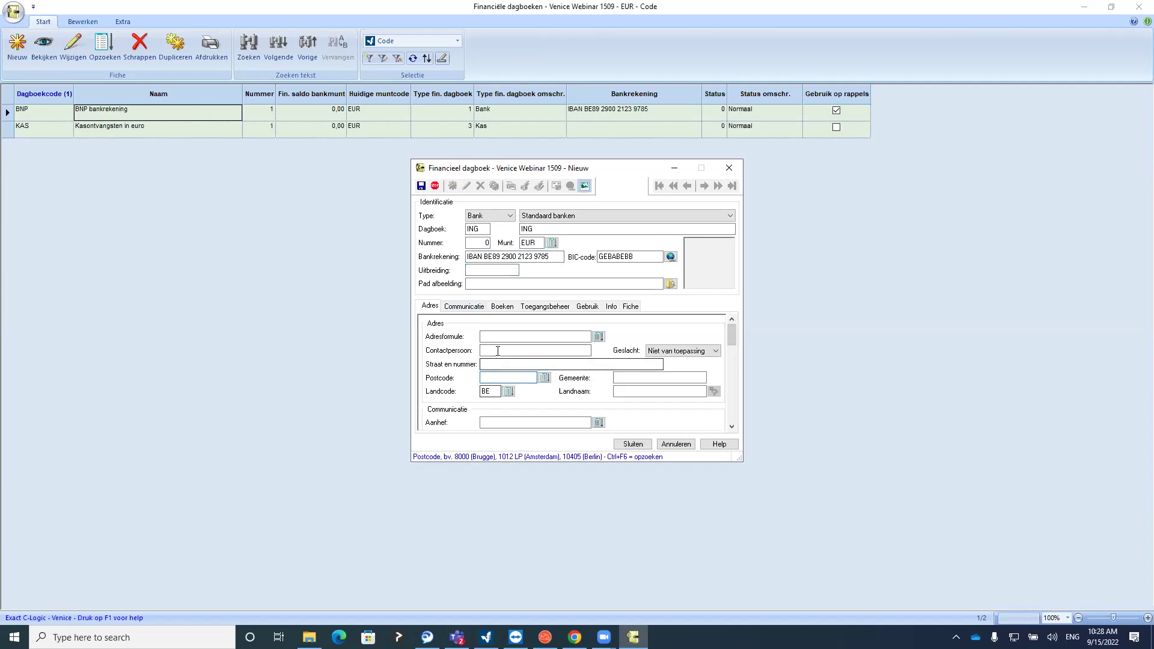
pyautogui.click(463, 307)
pyautogui.click(570, 348)
pyautogui.click(570, 363)
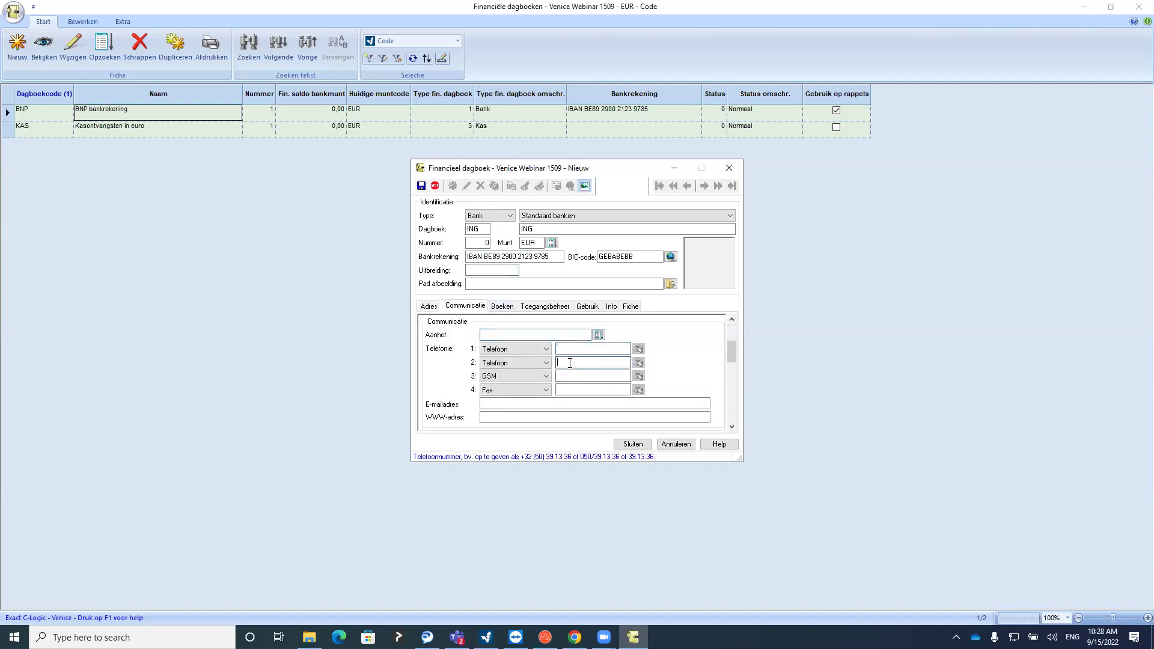
pyautogui.click(504, 404)
pyautogui.click(505, 307)
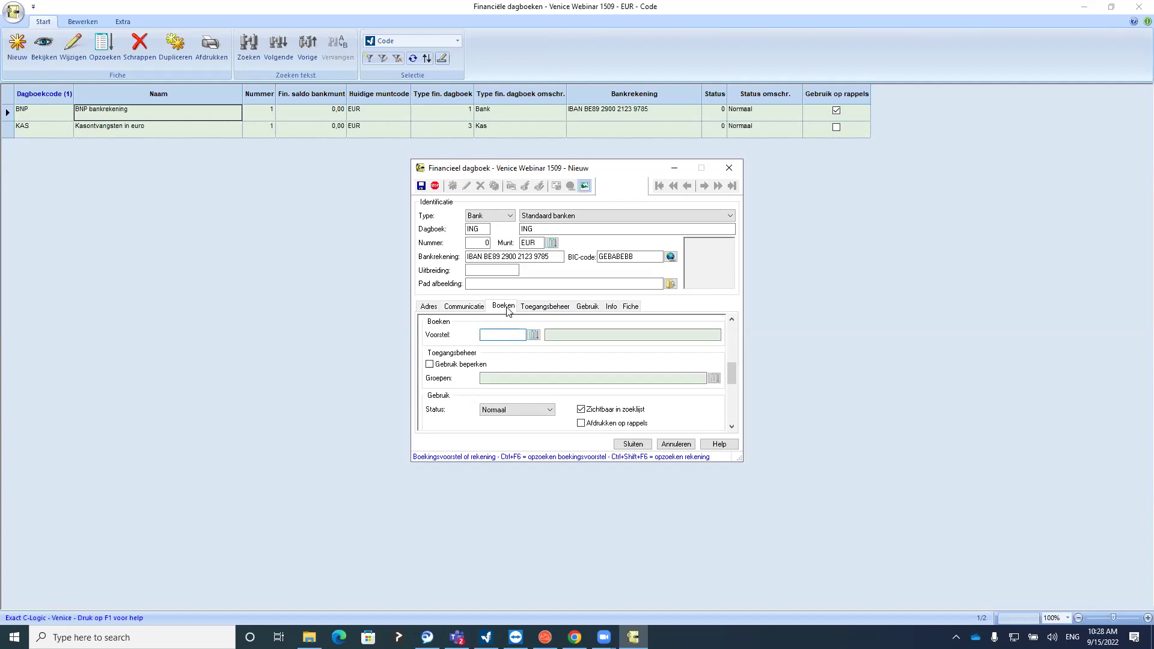
pyautogui.click(583, 307)
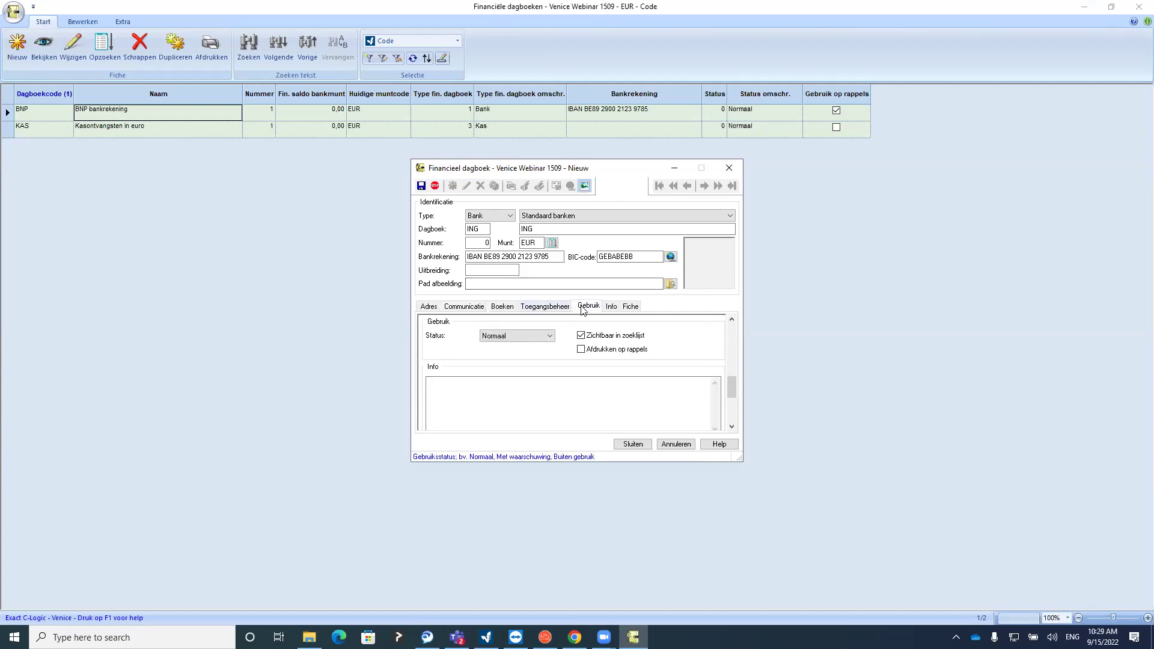
# Set status Normaal, untick Zichtbaar in zoeklijst, and toggle Afdrukken op rappels
pyautogui.click(511, 337)
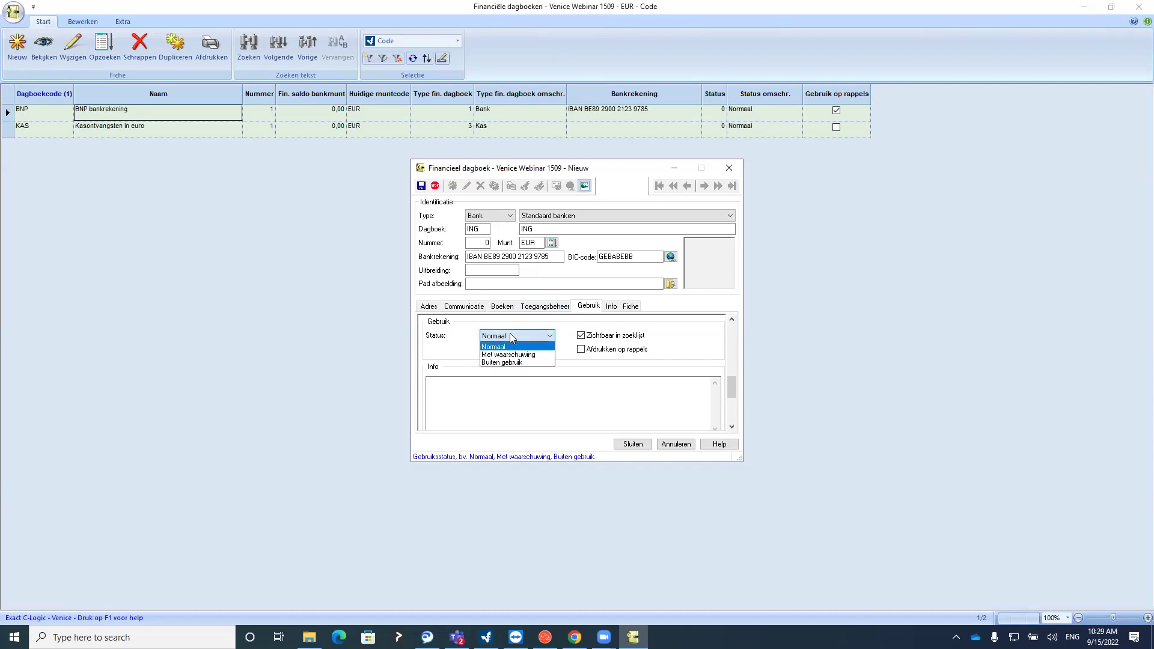
pyautogui.click(512, 363)
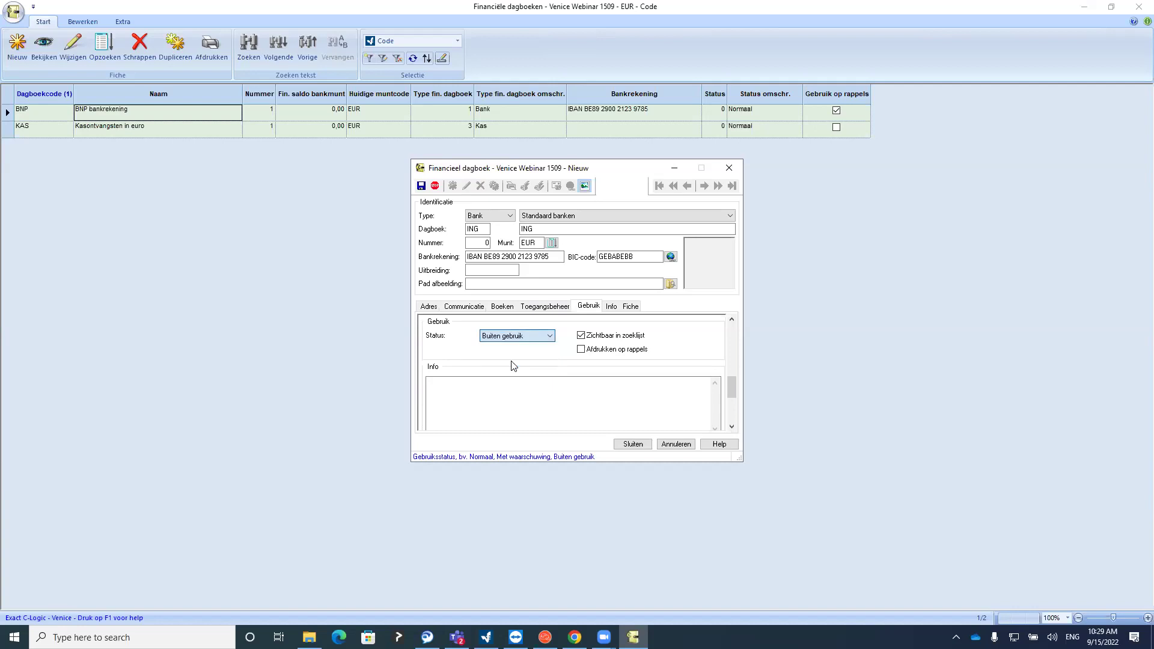
pyautogui.click(506, 336)
pyautogui.click(506, 337)
pyautogui.click(581, 335)
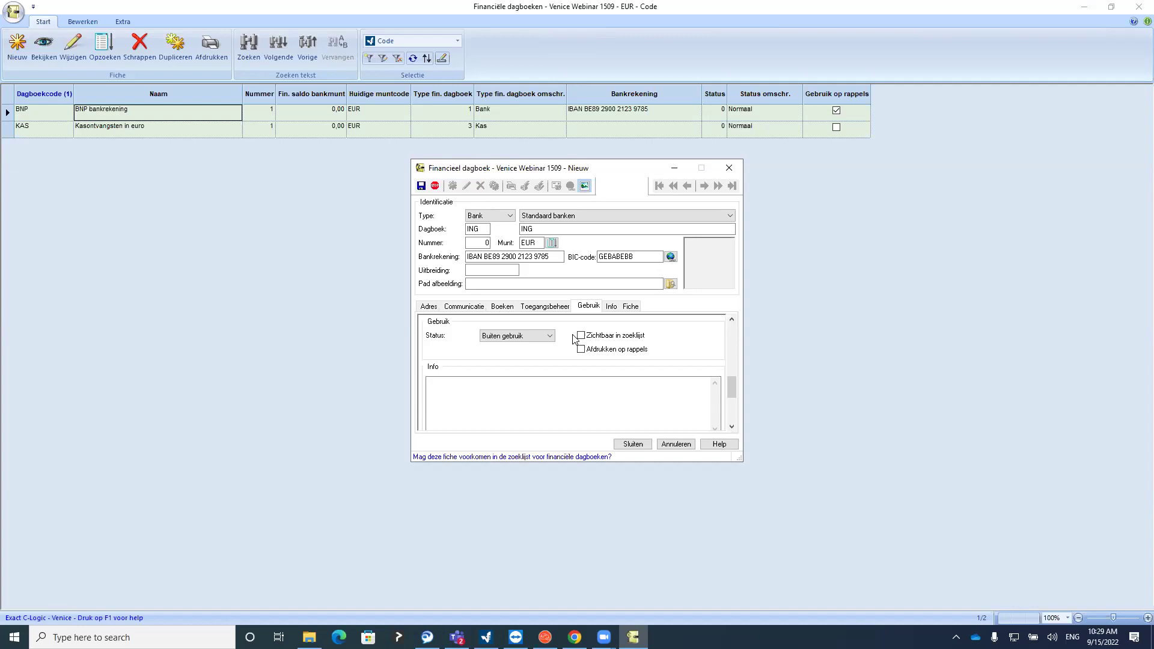
pyautogui.click(518, 336)
pyautogui.click(519, 340)
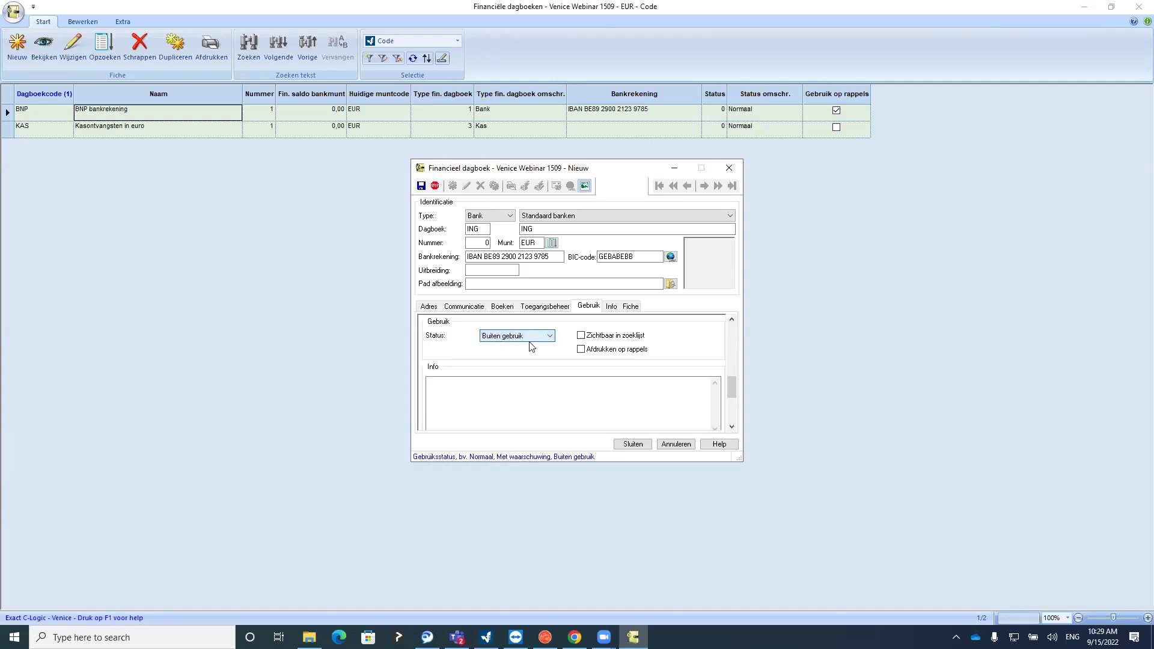
pyautogui.click(510, 335)
pyautogui.click(508, 346)
pyautogui.click(512, 271)
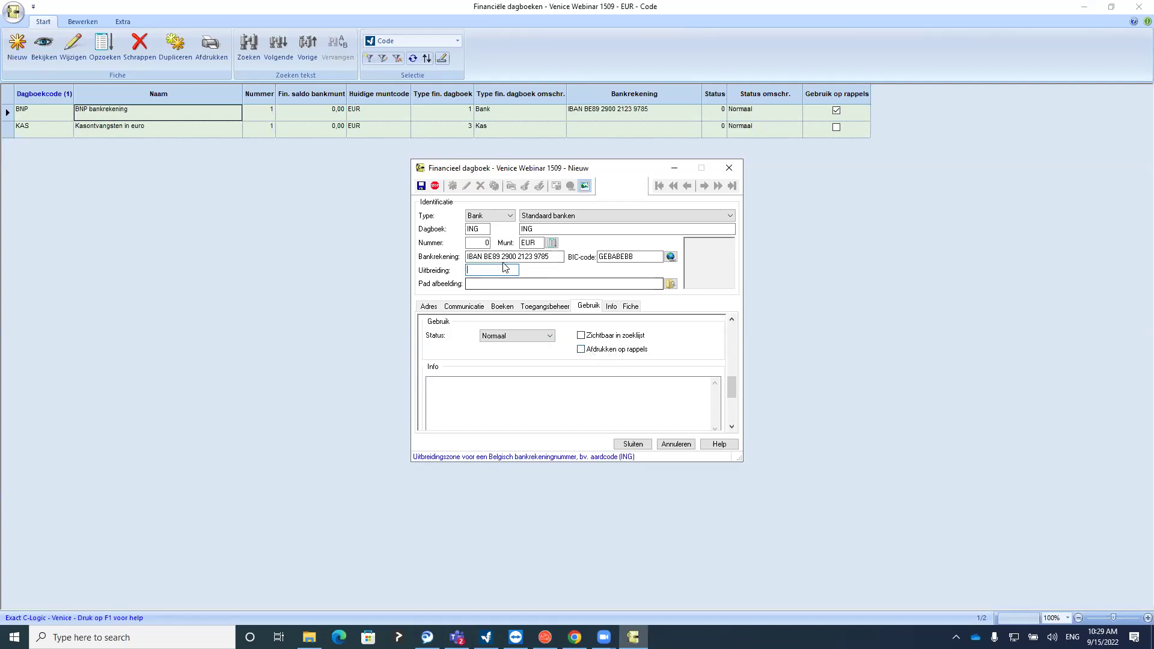
pyautogui.moveTo(554, 257); pyautogui.dragTo(467, 258)
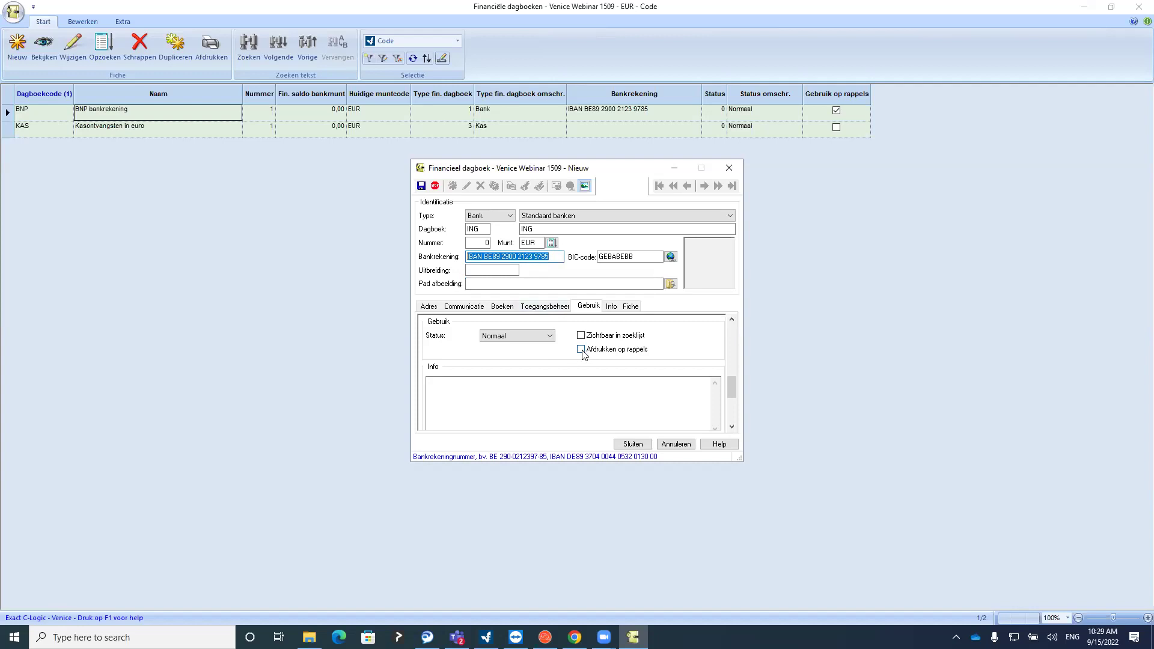
pyautogui.click(579, 350)
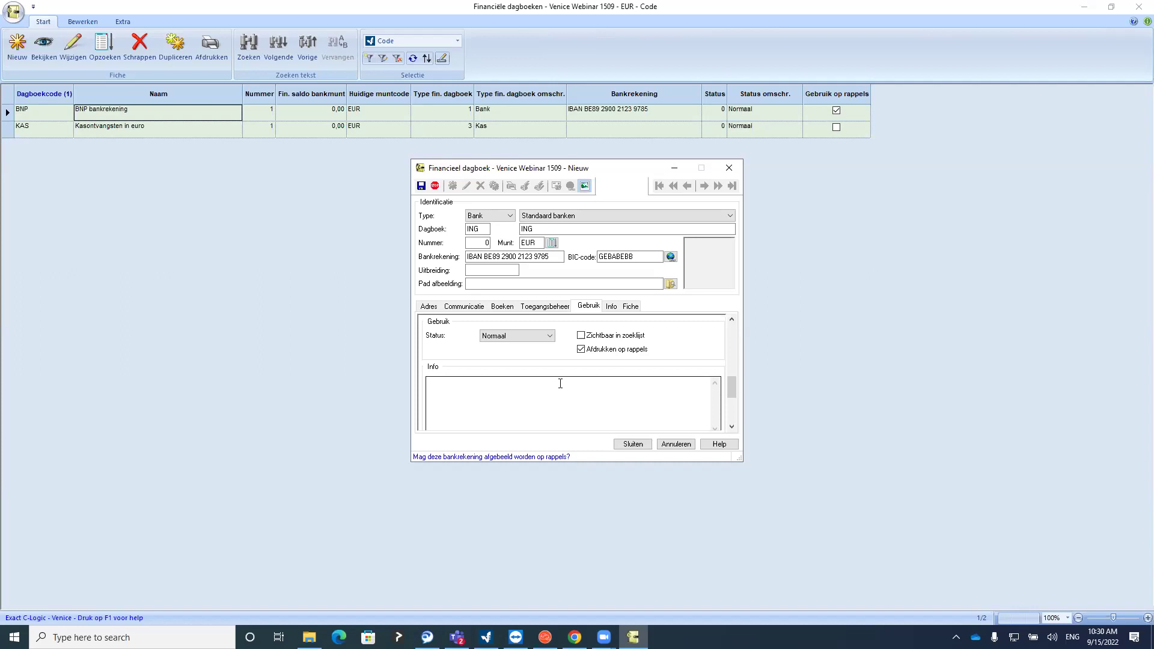
# Discard the unsaved ING journal, then open the BNP journal for viewing and editing
pyautogui.click(729, 168)
pyautogui.click(576, 332)
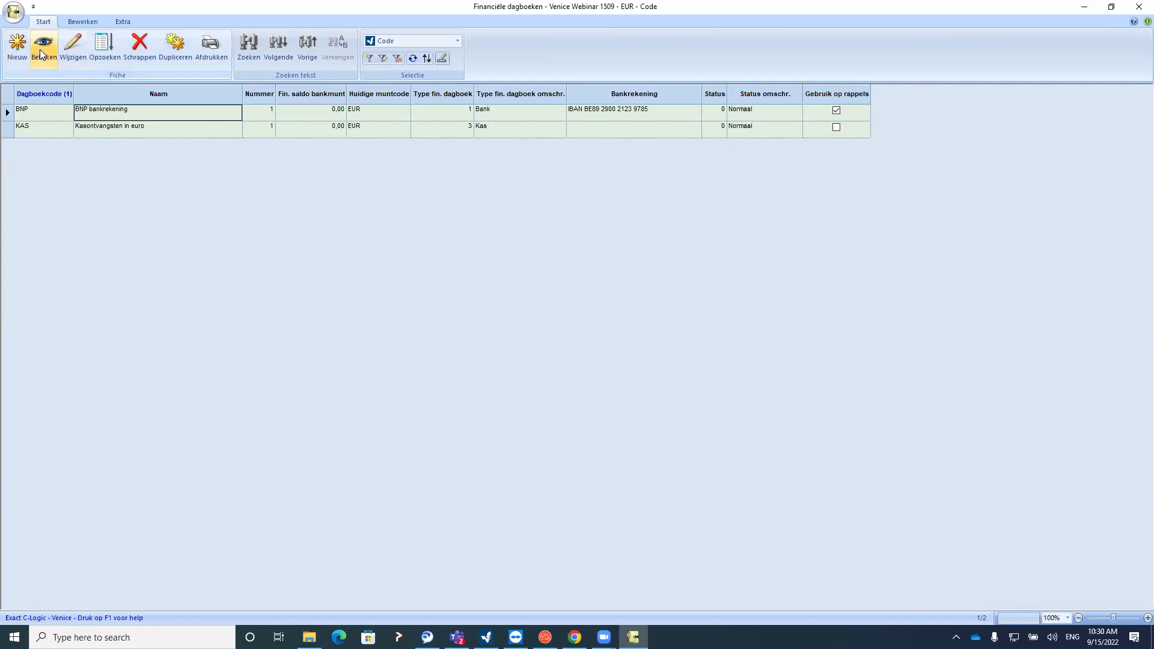
pyautogui.click(47, 54)
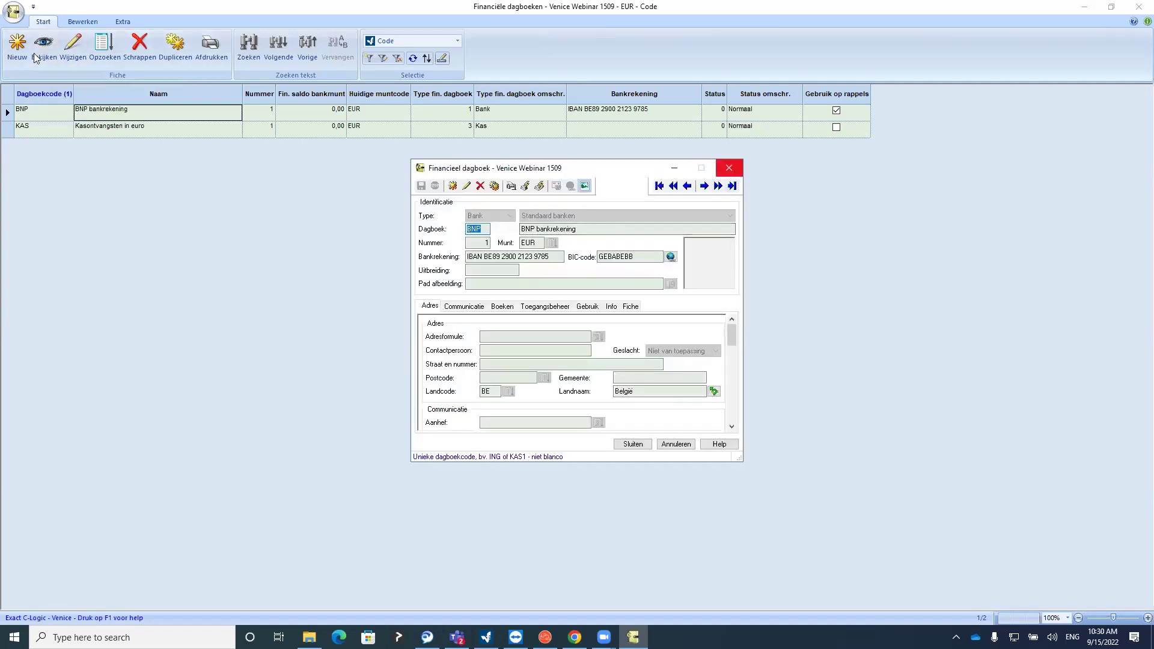
pyautogui.click(66, 52)
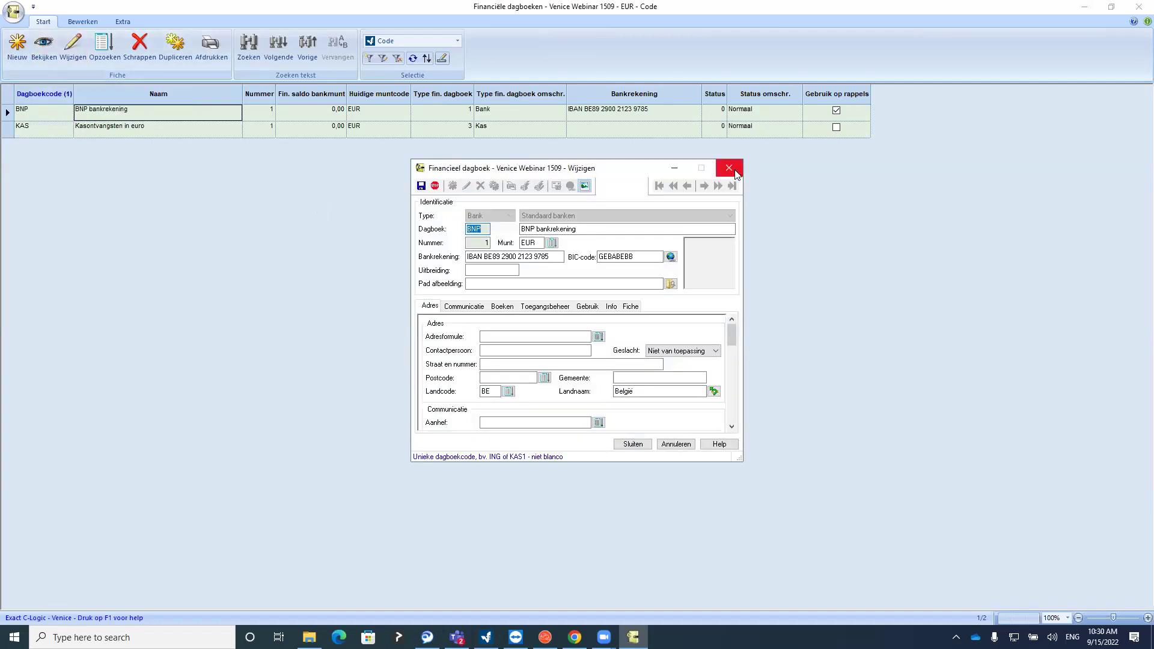
pyautogui.click(731, 167)
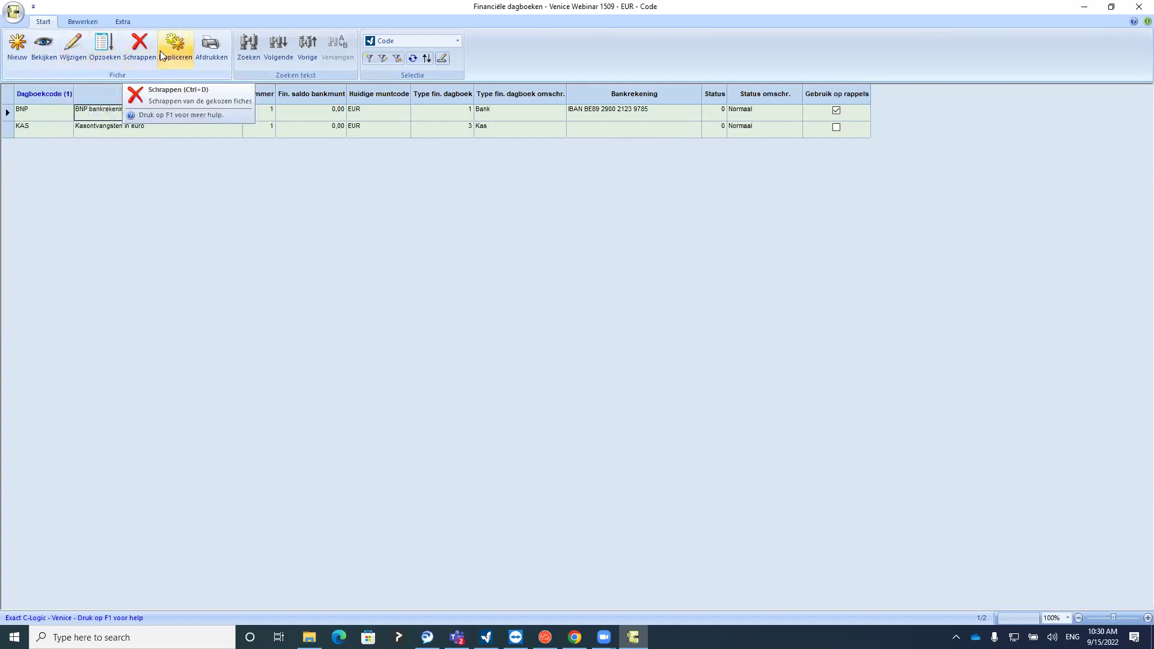
# Preview the BNP journal's printed record sheet at full size, then close the journals list
pyautogui.click(210, 50)
pyautogui.click(620, 451)
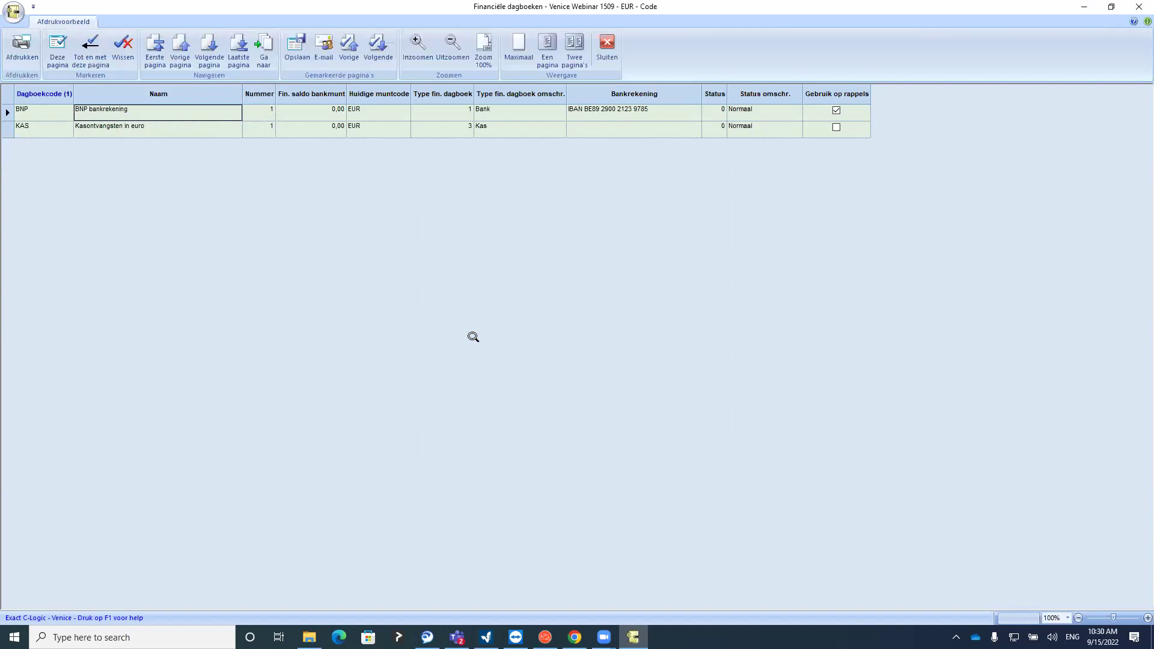
pyautogui.click(463, 303)
pyautogui.scroll(1, 408, 393)
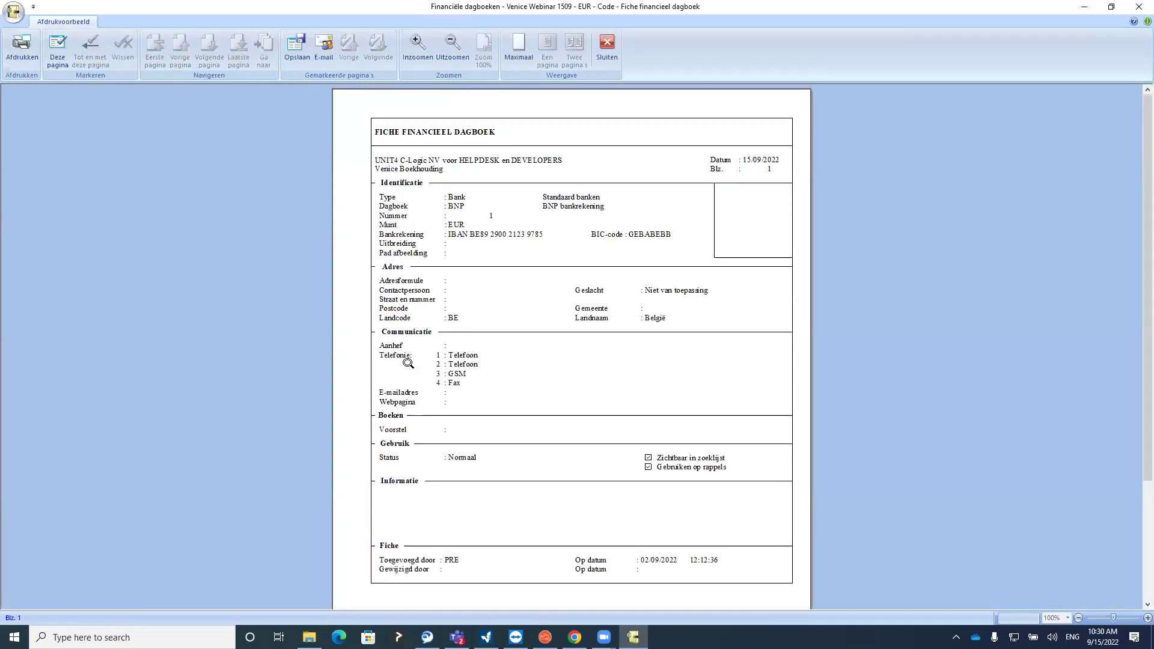
pyautogui.click(607, 48)
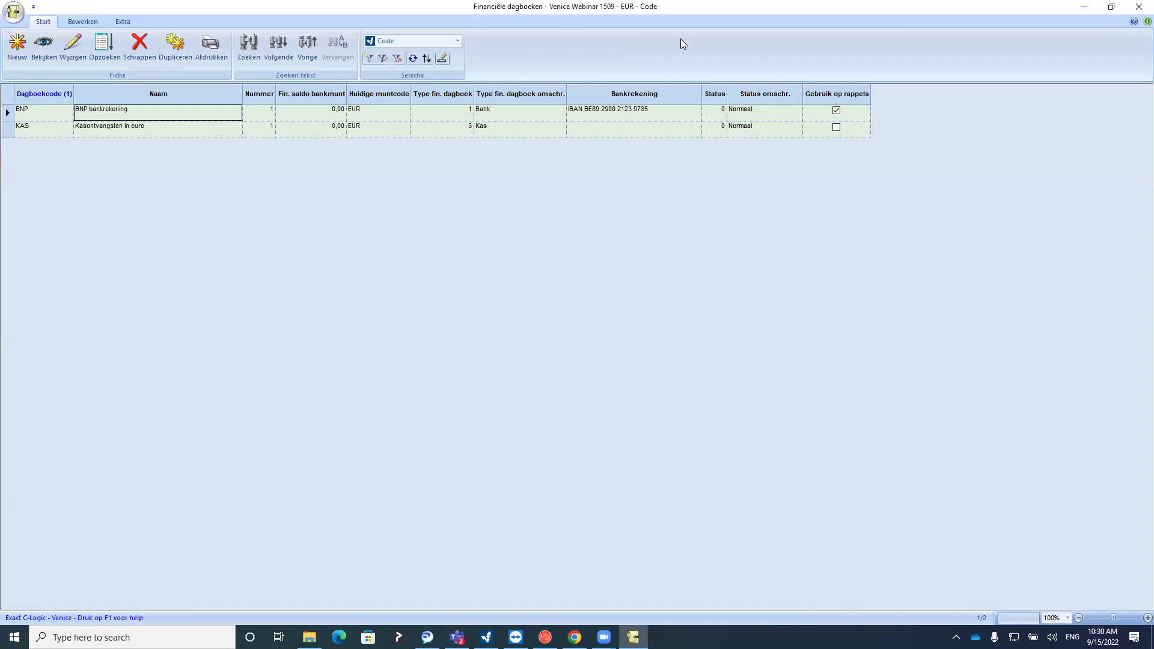
pyautogui.click(1138, 7)
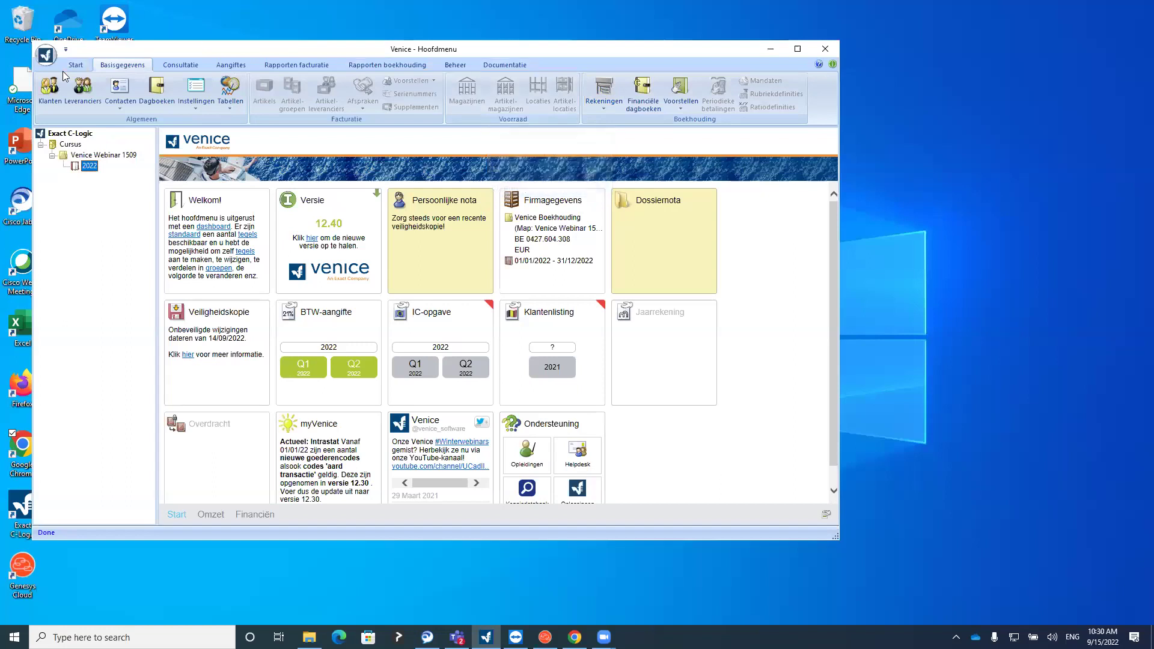
# Open the Klanten list from Basisgegevens and select the Vandoorne customer
pyautogui.click(83, 97)
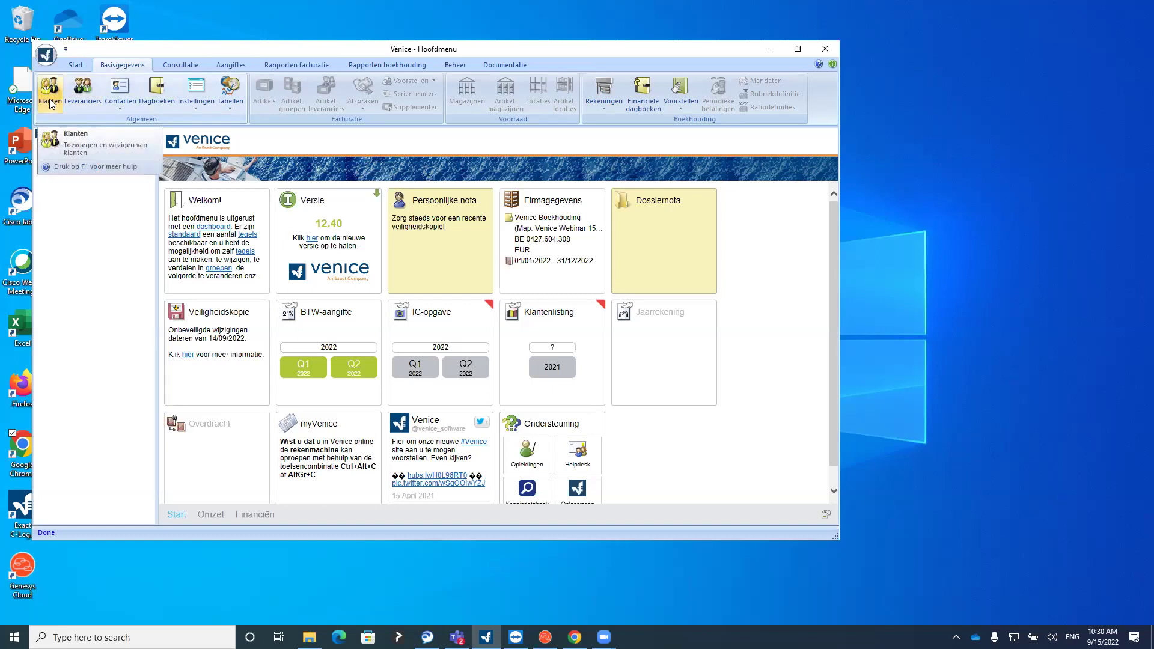
pyautogui.click(50, 99)
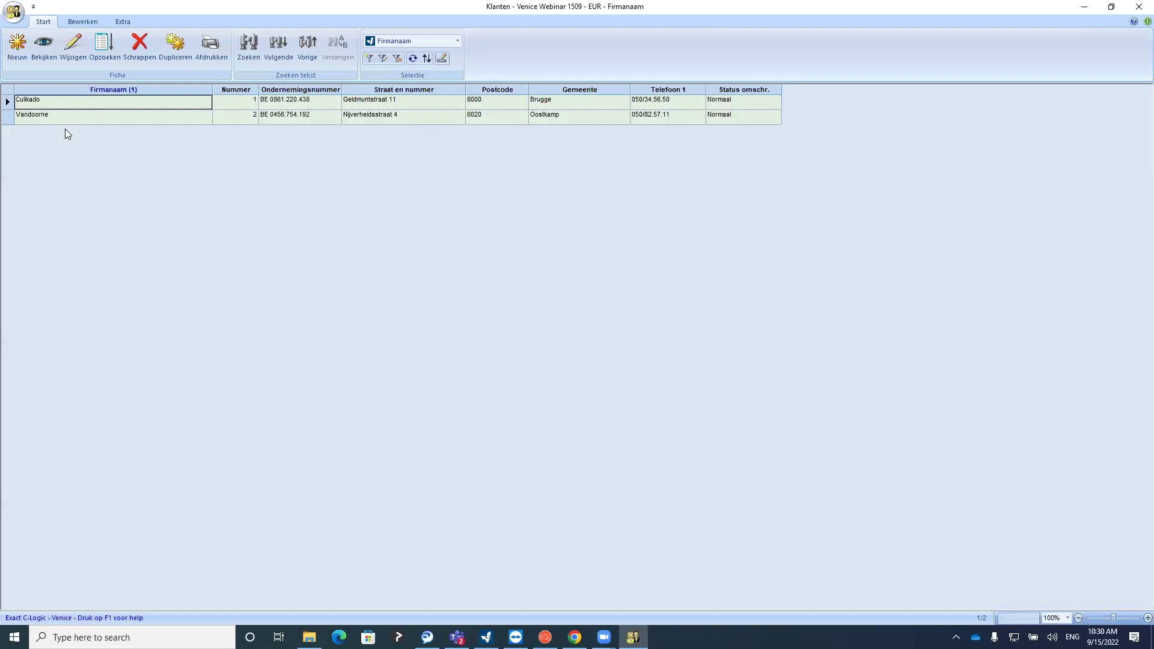
pyautogui.click(74, 116)
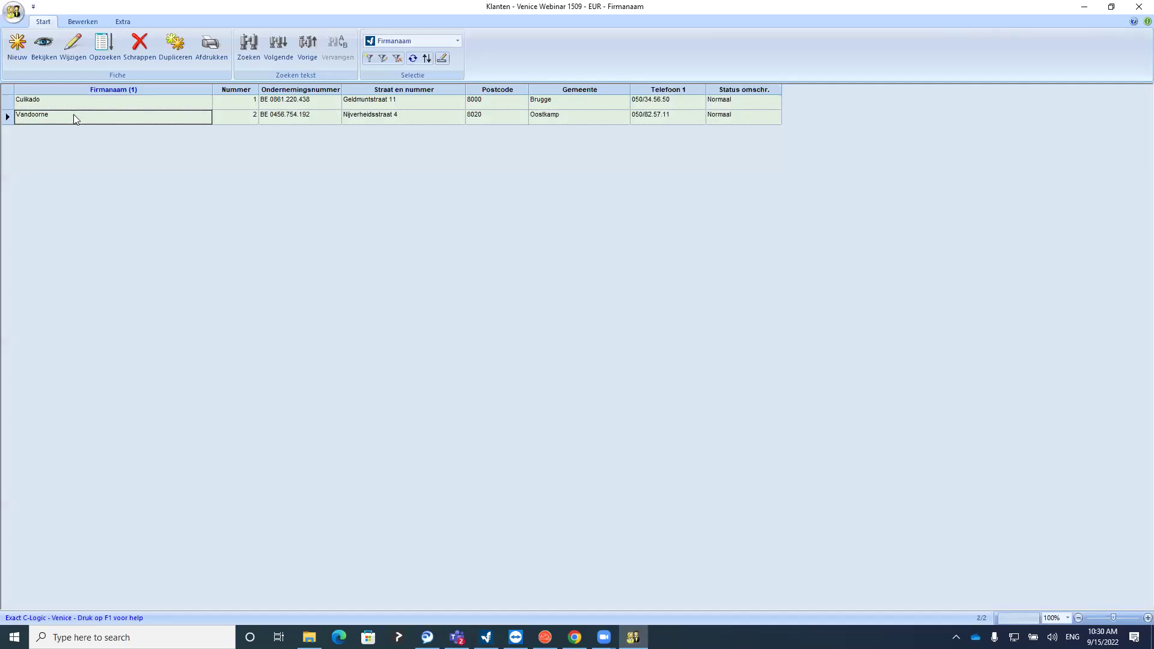
pyautogui.click(19, 47)
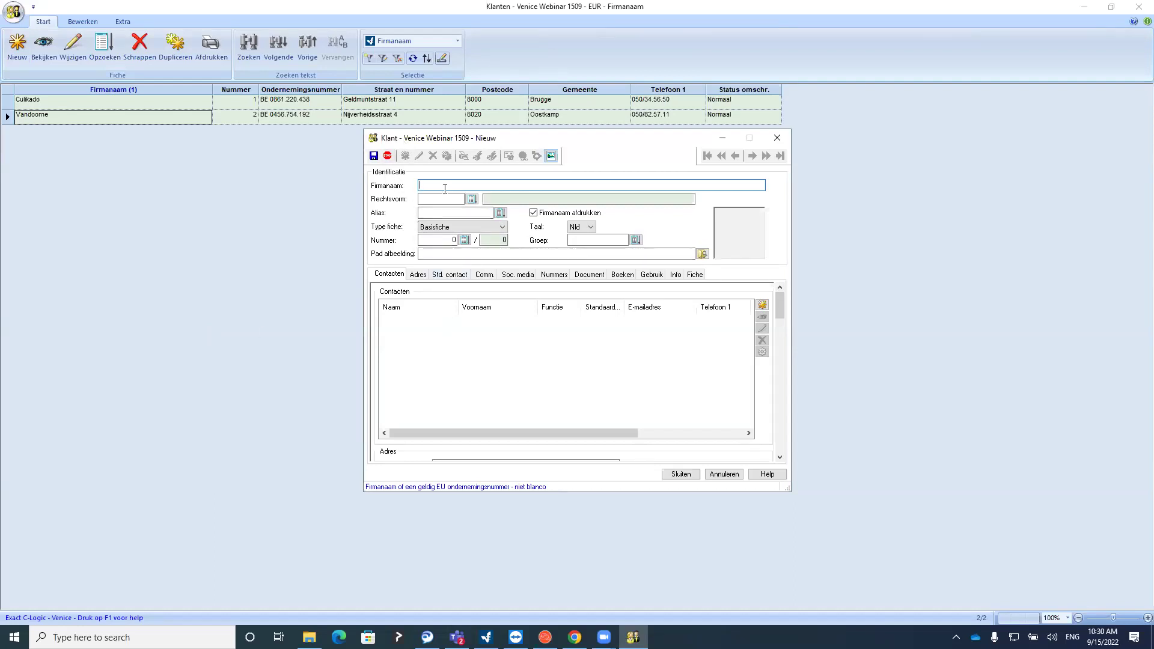
pyautogui.moveTo(780, 302); pyautogui.dragTo(600, 287)
pyautogui.click(486, 275)
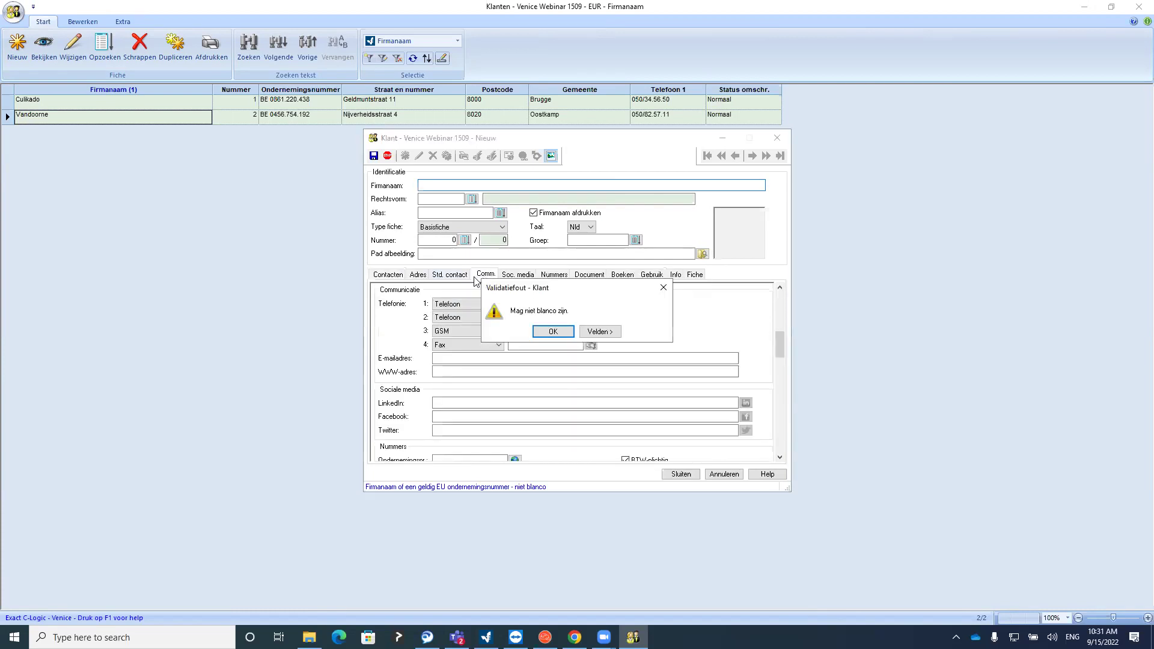
pyautogui.click(663, 288)
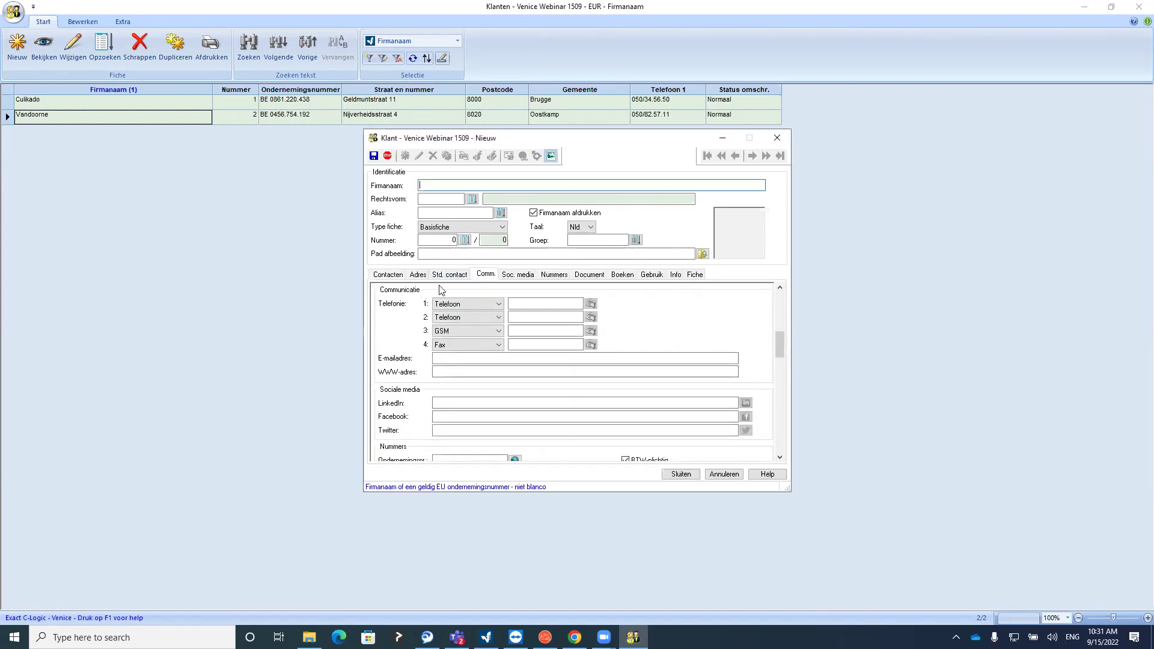
pyautogui.click(446, 275)
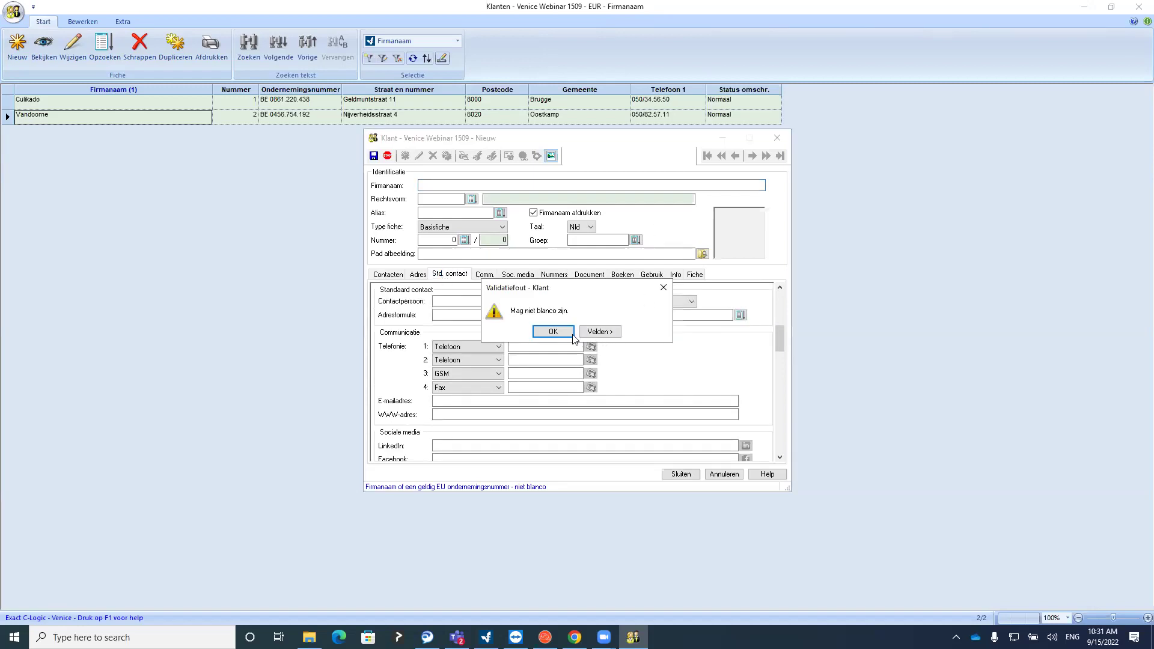
pyautogui.click(572, 335)
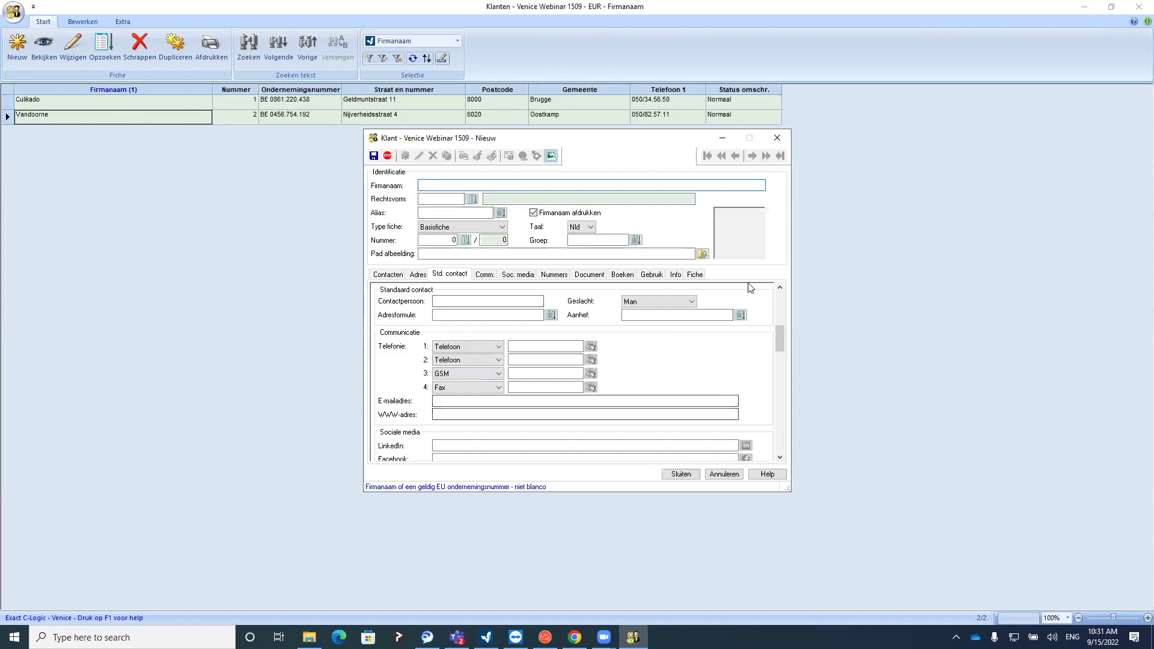
pyautogui.moveTo(777, 335); pyautogui.dragTo(780, 325)
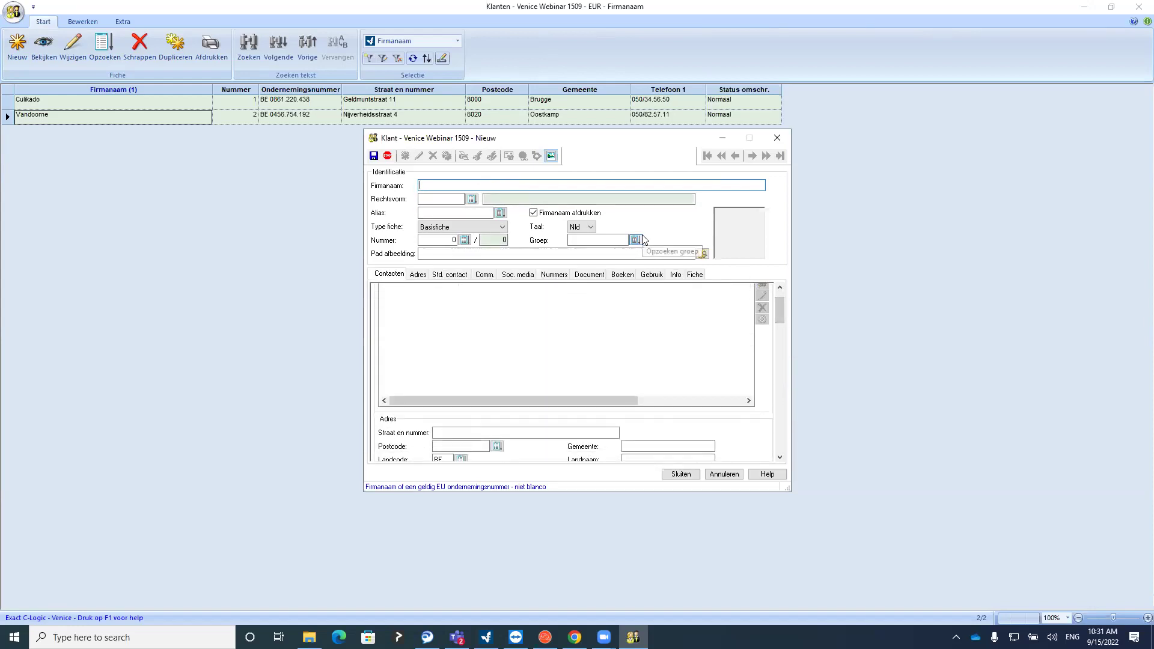
pyautogui.click(777, 138)
pyautogui.click(90, 100)
pyautogui.click(73, 48)
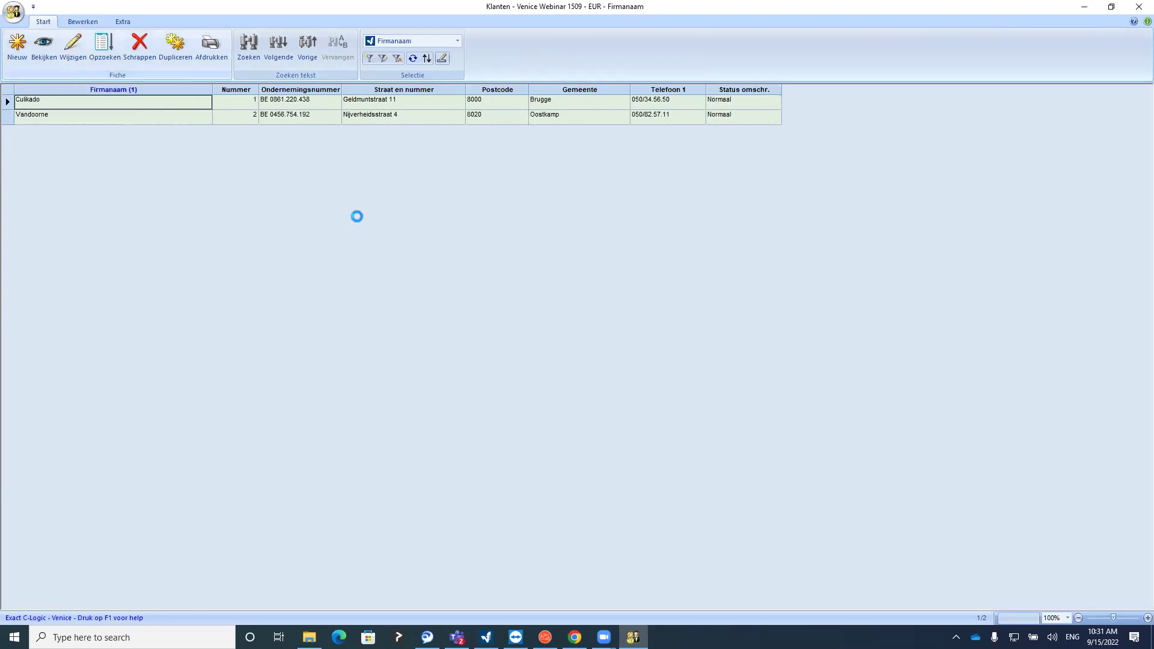
# Check Culikado's legal form BVBA in the lookup and enter the alias Oil & Vinegar
pyautogui.click(455, 186)
pyautogui.click(443, 198)
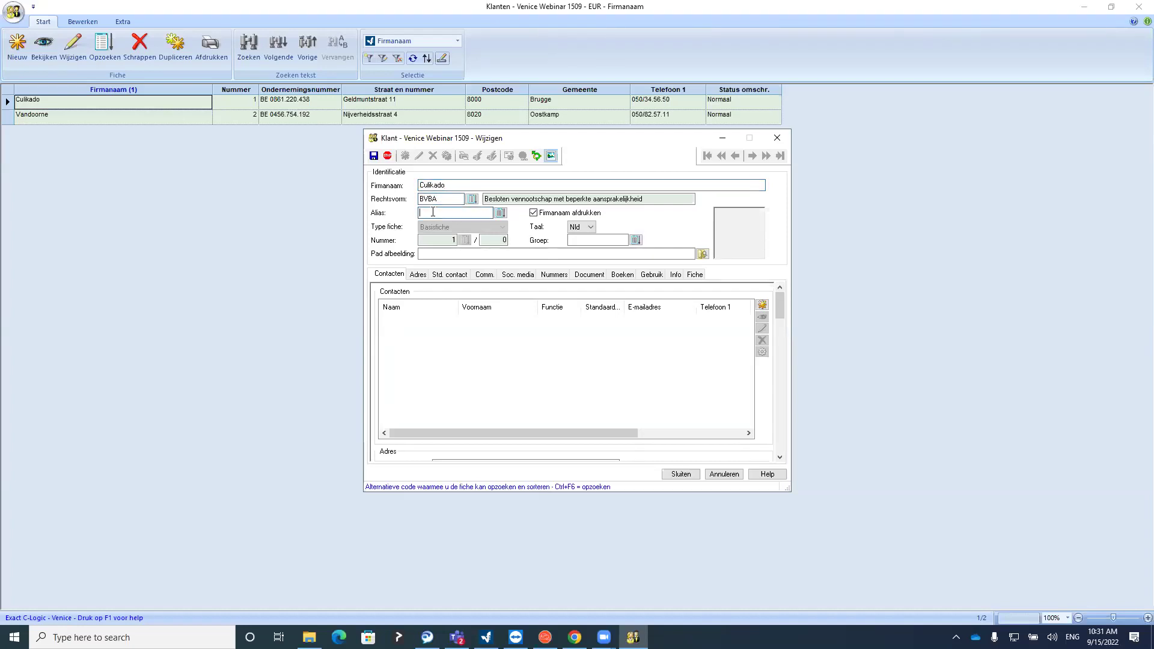
pyautogui.click(471, 199)
pyautogui.scroll(-4, 471, 302)
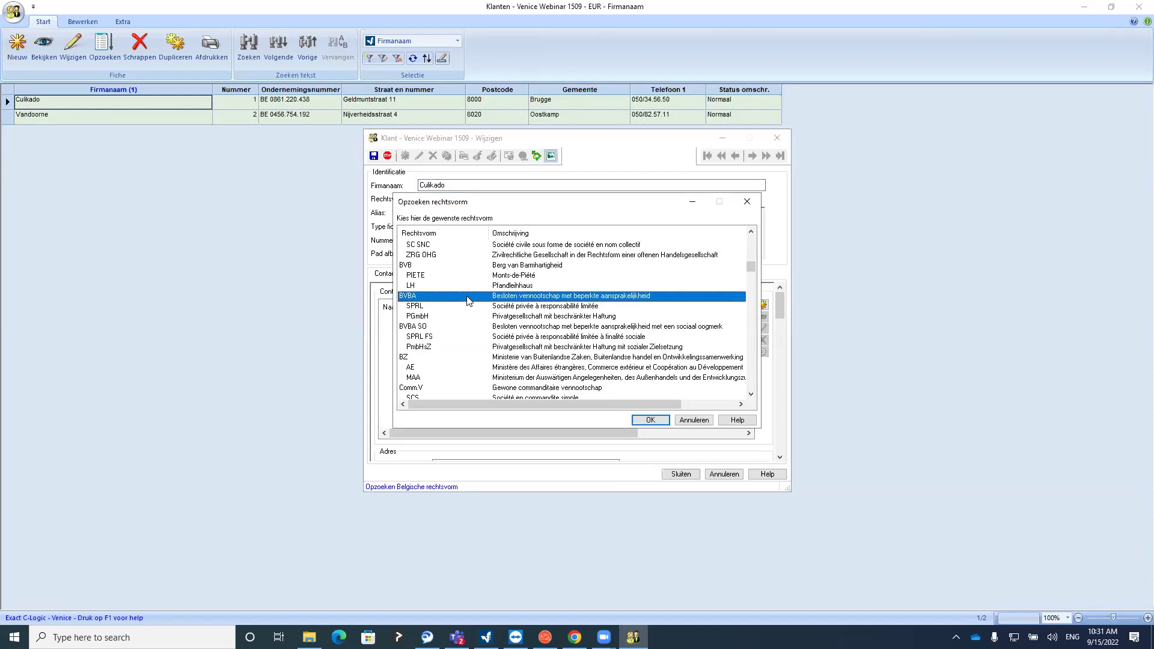
pyautogui.click(747, 201)
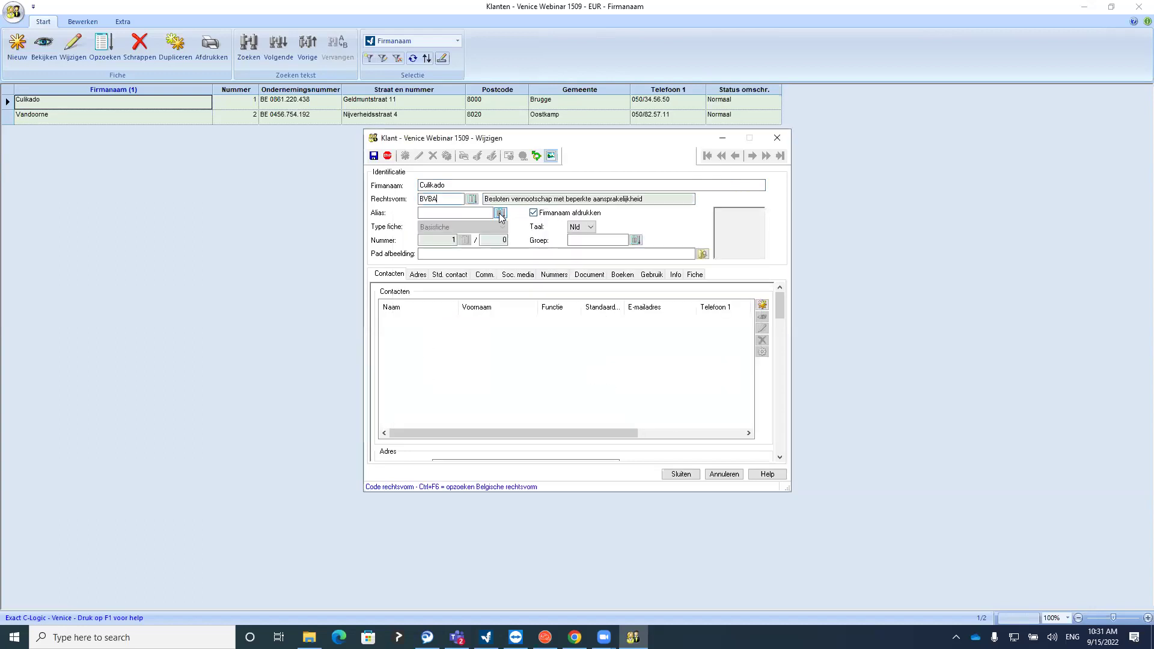
pyautogui.click(457, 211)
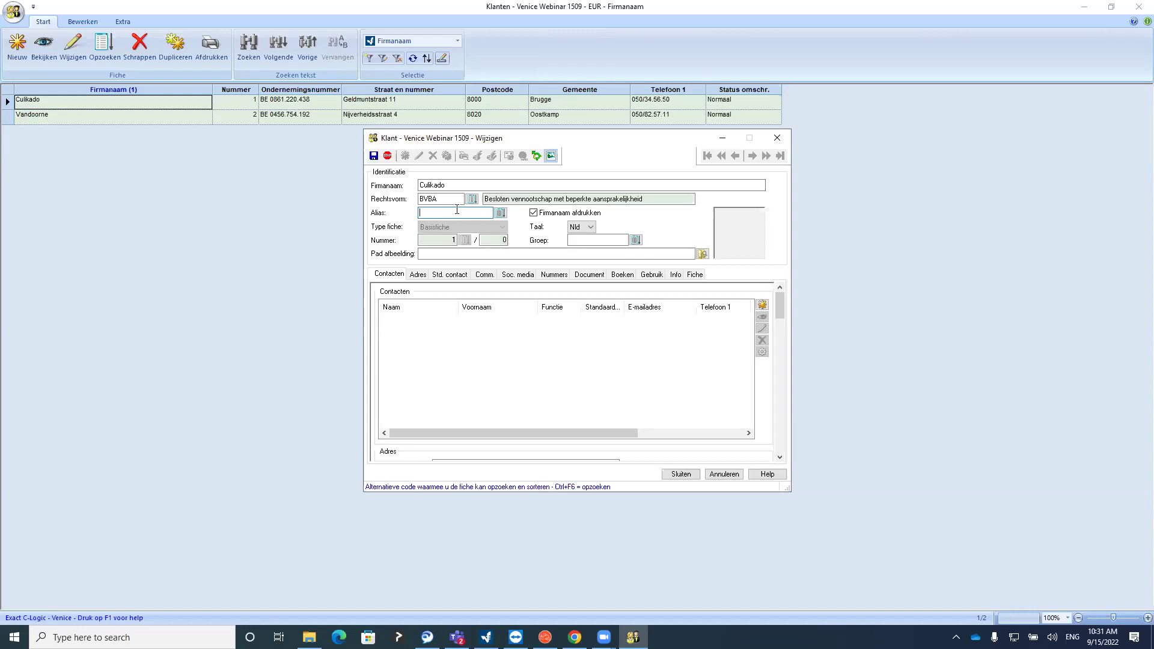
pyautogui.press('Tab')
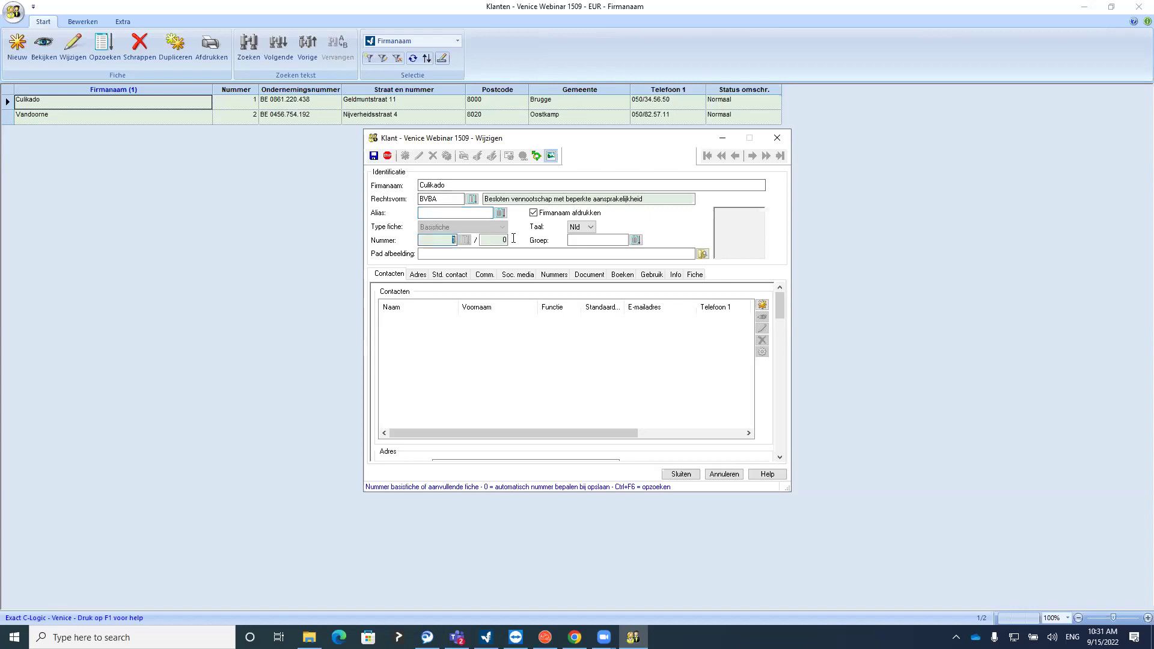
pyautogui.click(437, 214)
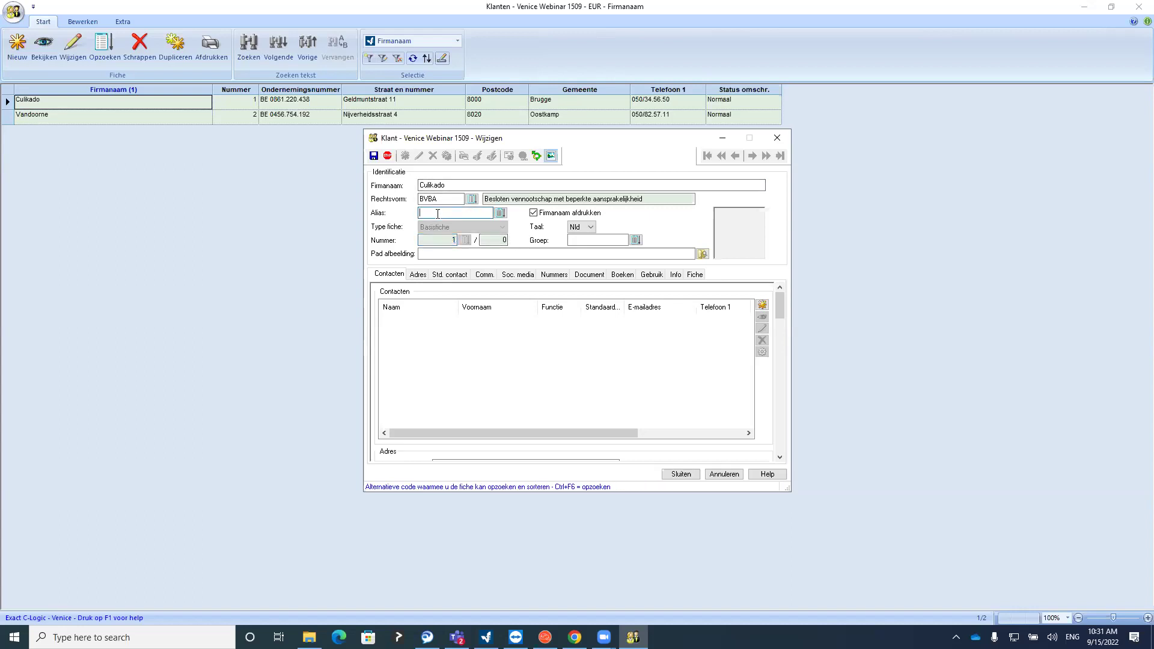
pyautogui.write('Oil & Vinegar')
# Review Culikado's address details: street and number, postcode and country code
pyautogui.click(434, 240)
pyautogui.click(419, 275)
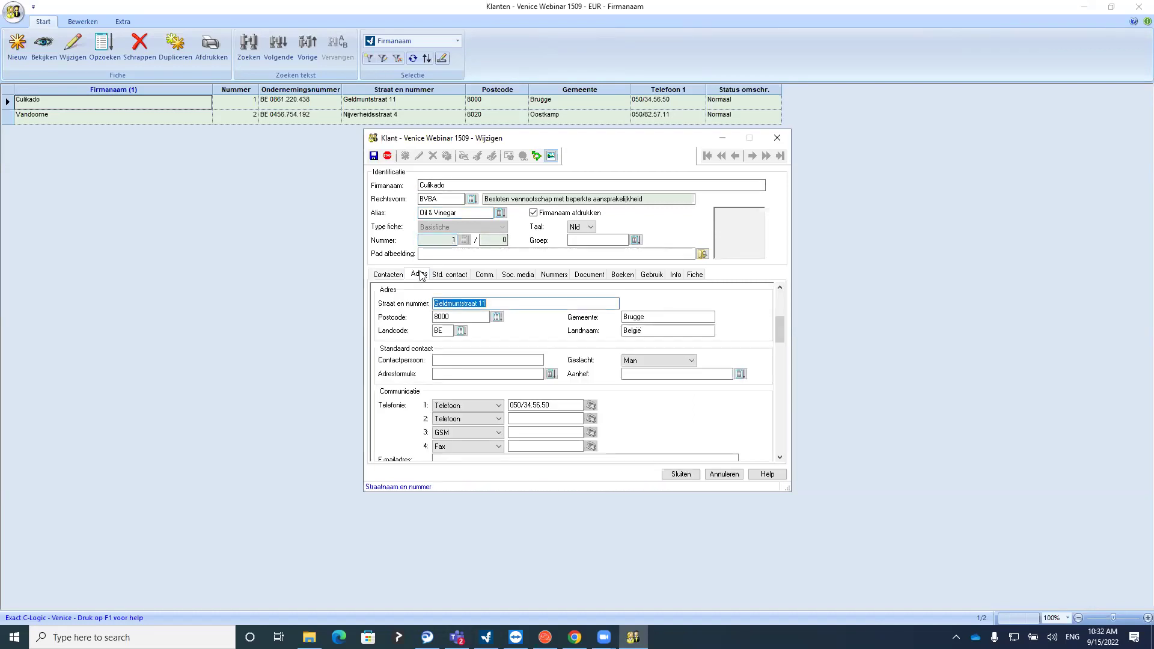
pyautogui.click(397, 275)
pyautogui.click(414, 275)
pyautogui.click(471, 317)
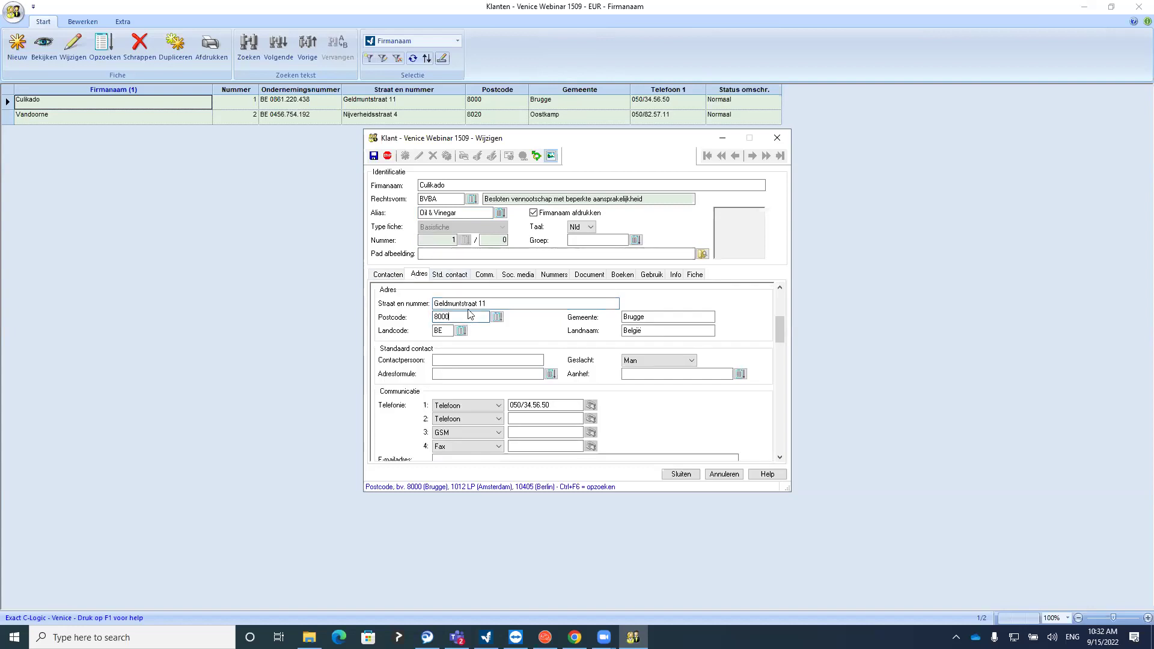
pyautogui.click(488, 305)
pyautogui.click(463, 317)
pyautogui.click(446, 330)
# Enter the customer's e-mail address in the communication details
pyautogui.click(450, 275)
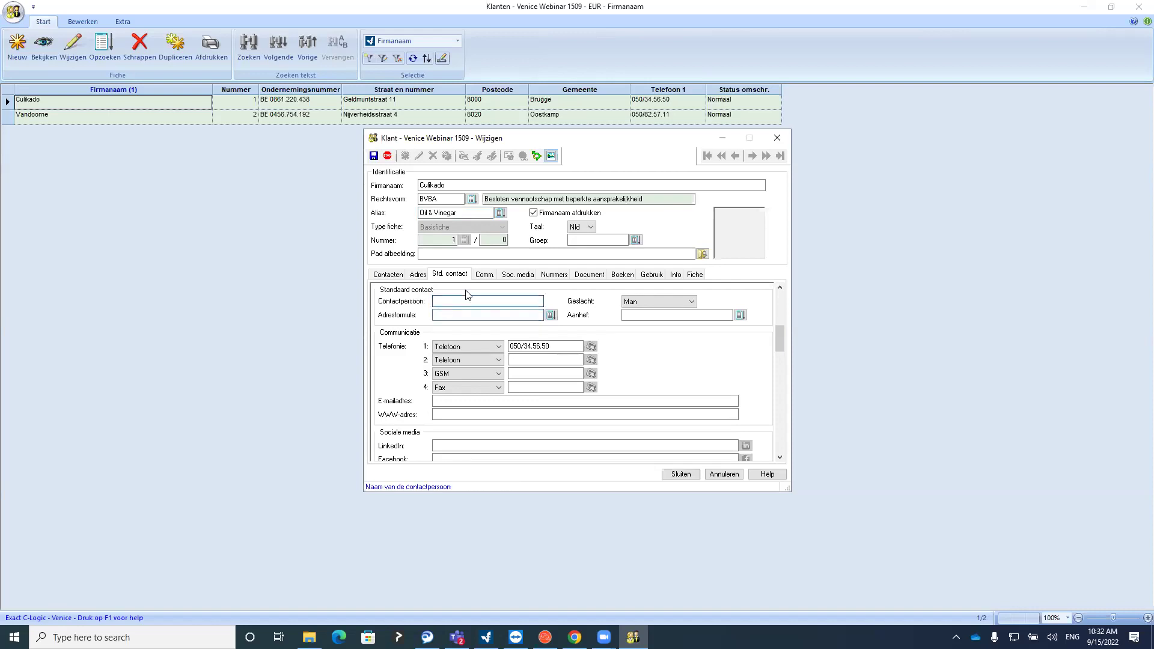
pyautogui.click(483, 275)
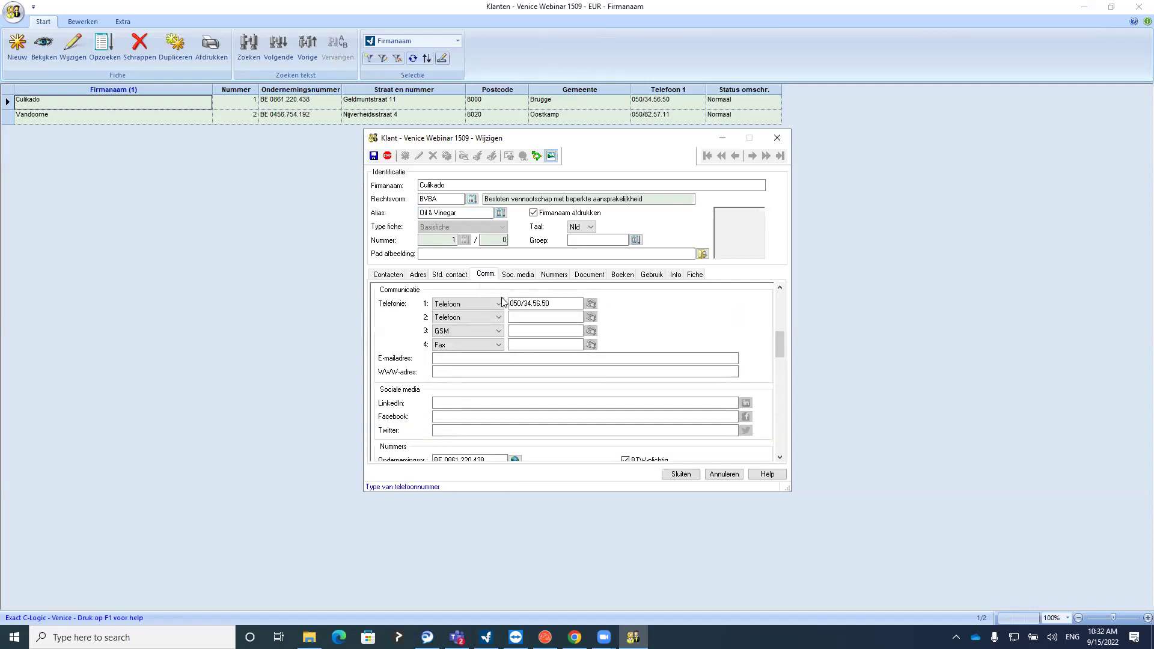
pyautogui.click(441, 358)
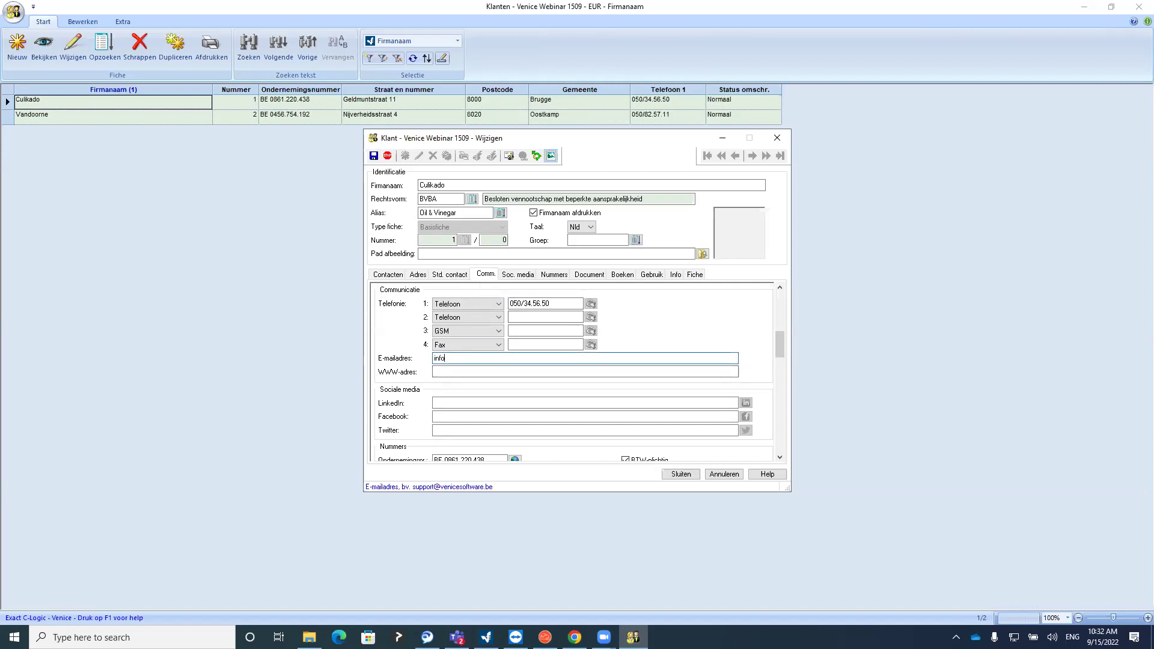
pyautogui.press('Tab')
# Step through the RPR register and three bank account fields, then show payment and discount settings
pyautogui.click(509, 274)
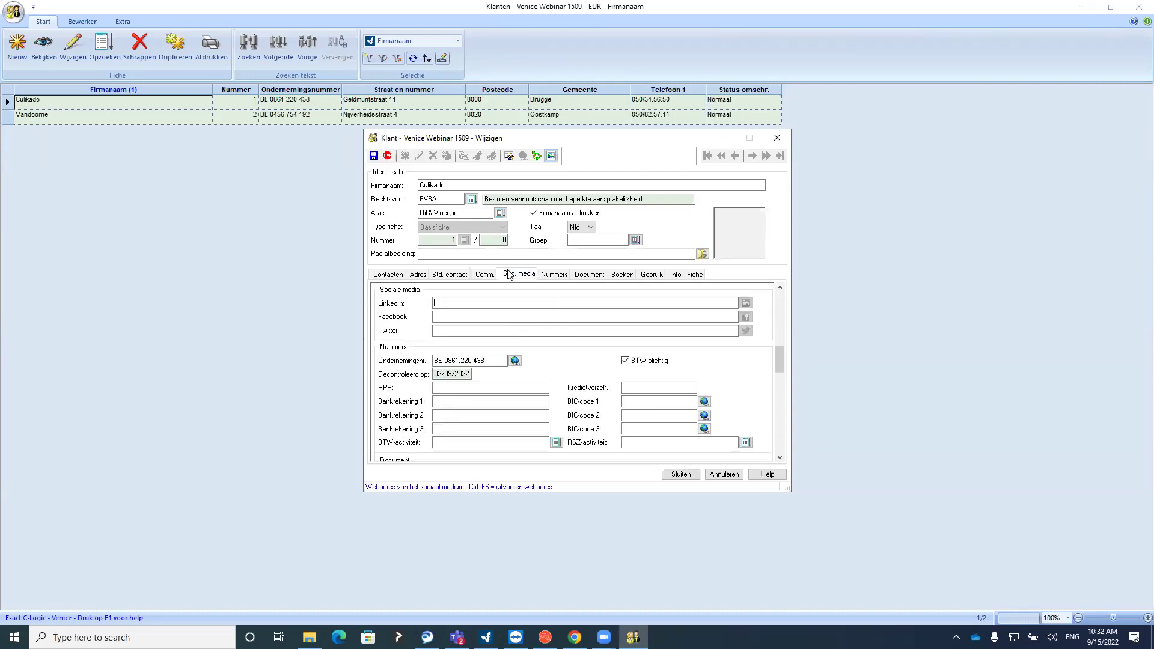
pyautogui.click(554, 276)
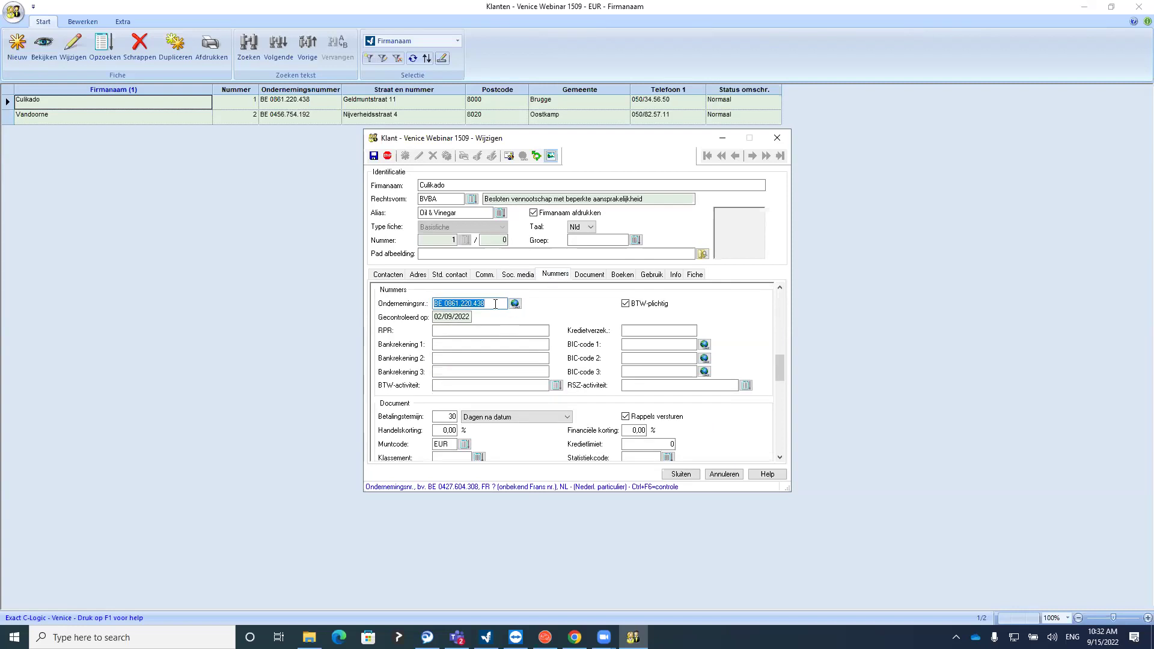
pyautogui.click(465, 331)
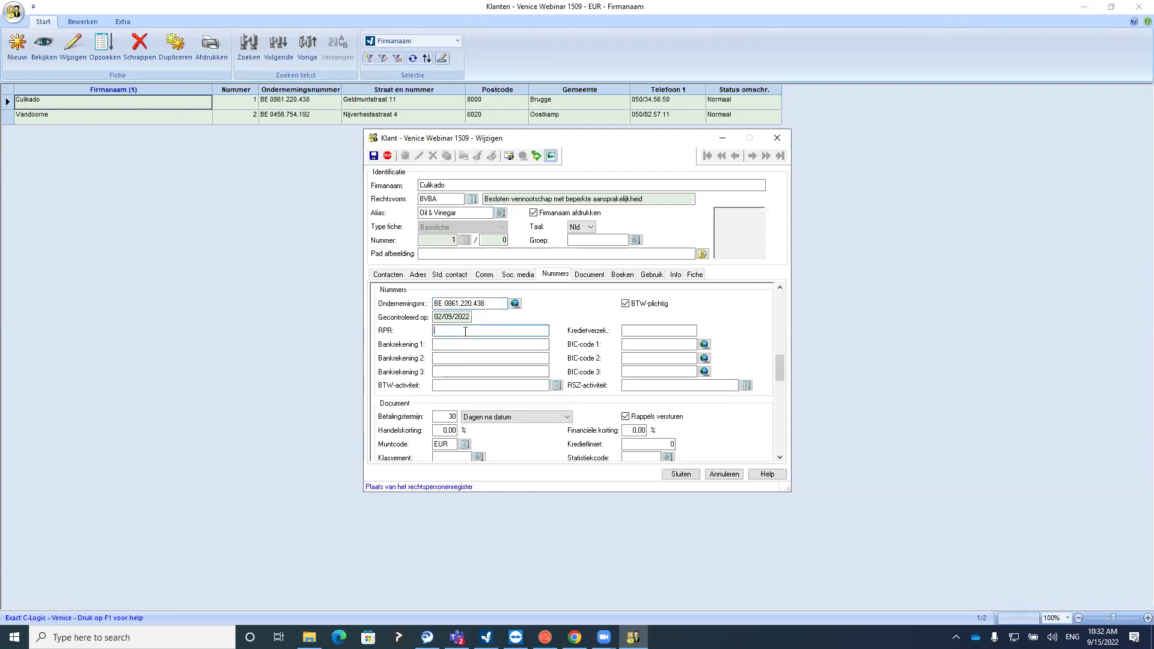
pyautogui.click(457, 344)
pyautogui.click(445, 359)
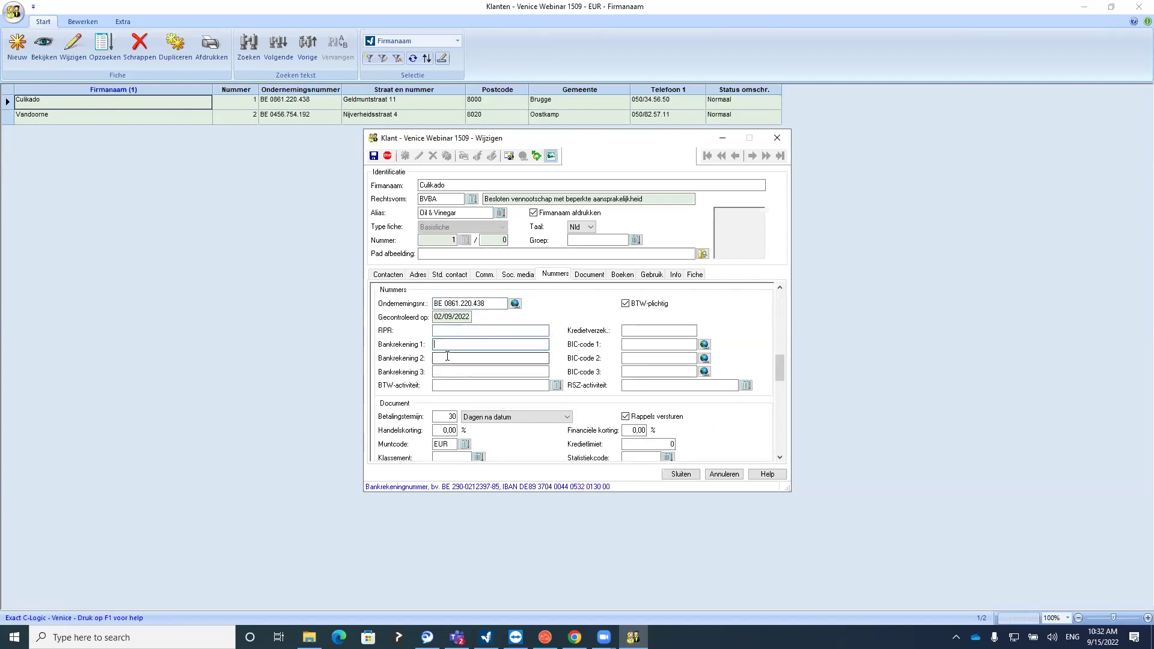
pyautogui.click(439, 372)
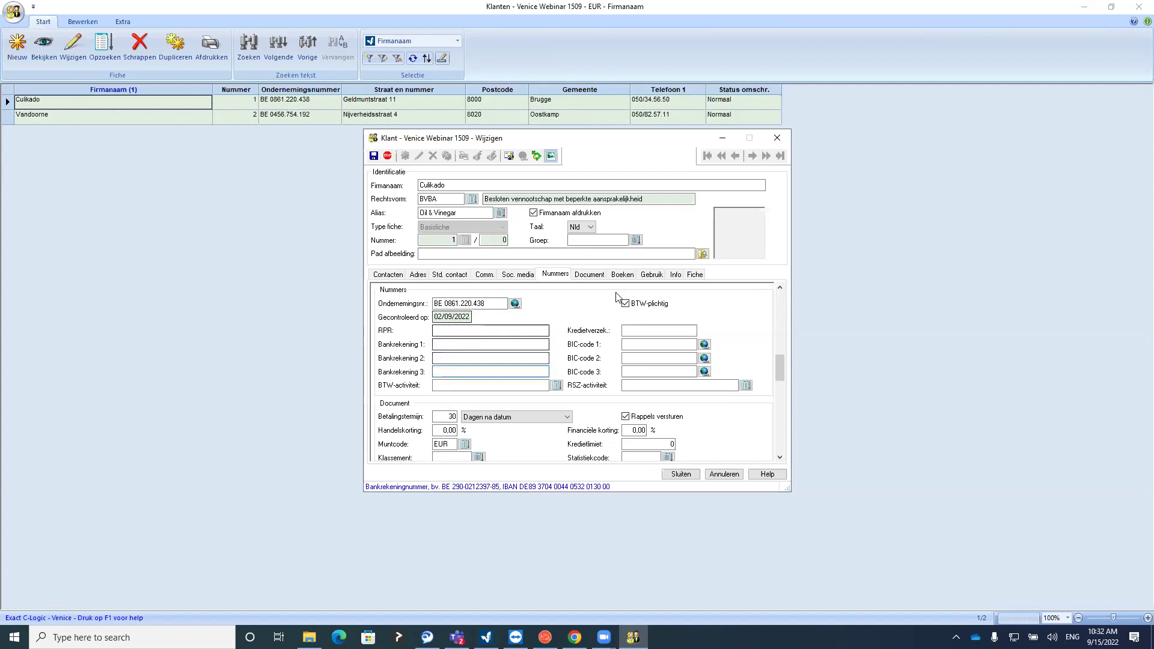
pyautogui.click(590, 275)
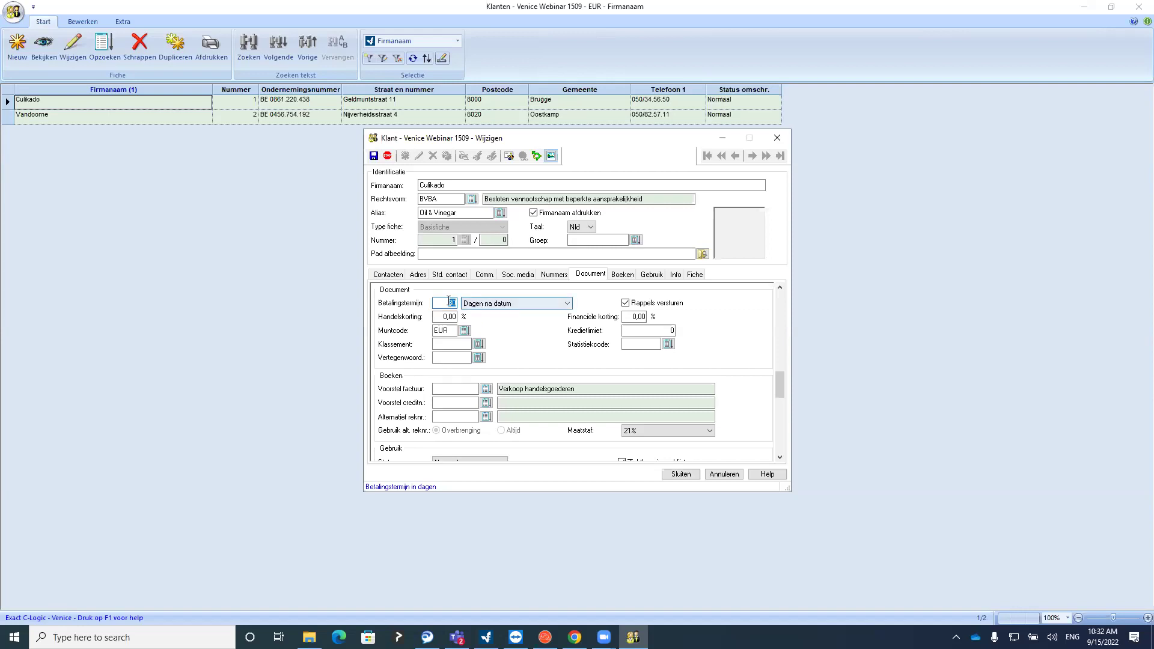
# Try the end-of-month term options, then reset the payment term to 30 days after date
pyautogui.click(496, 304)
pyautogui.click(497, 320)
pyautogui.click(492, 305)
pyautogui.click(498, 329)
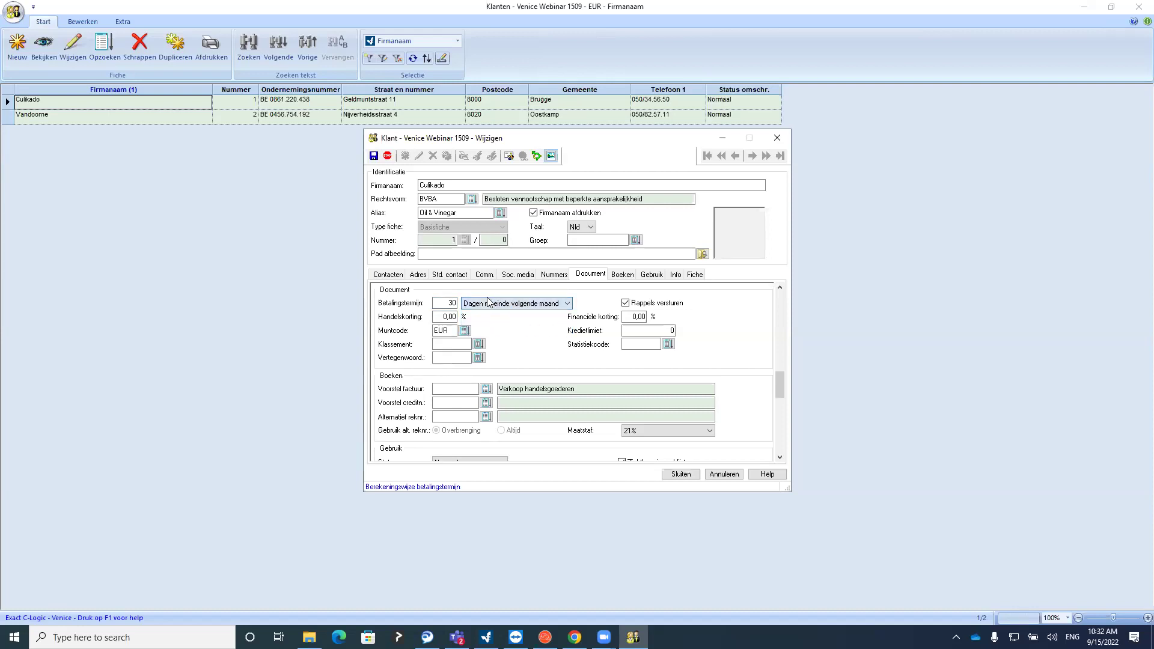
pyautogui.click(488, 306)
pyautogui.click(489, 311)
pyautogui.click(460, 304)
pyautogui.press('Delete')
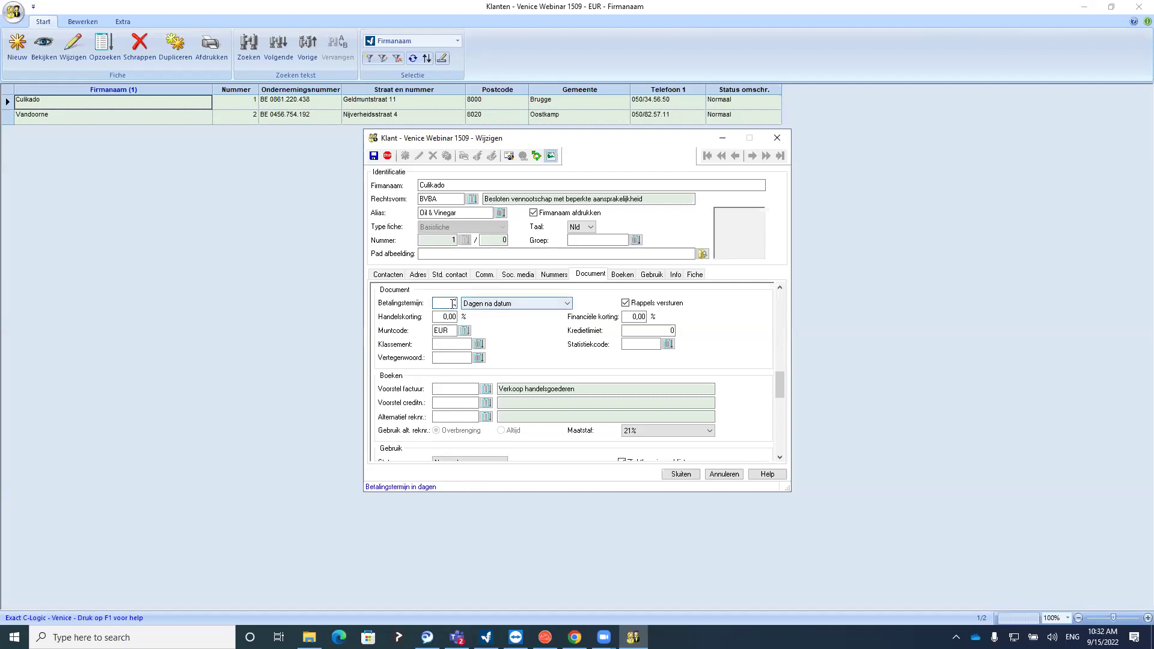
pyautogui.press('Delete')
pyautogui.write('30')
pyautogui.click(443, 316)
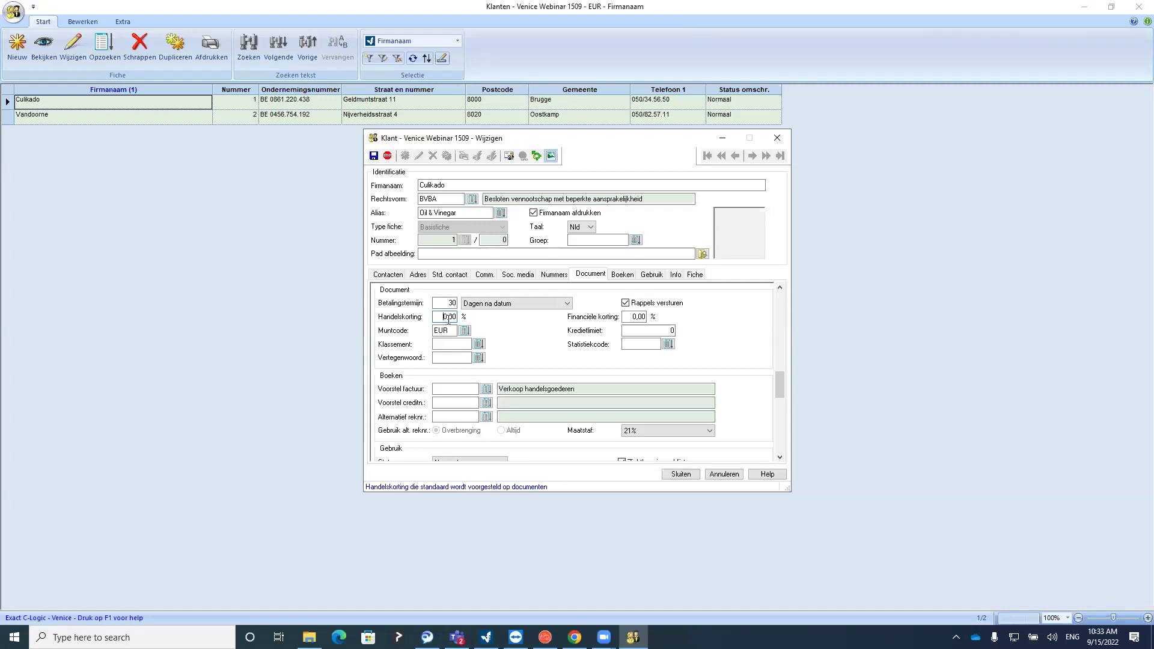
# Try a 2% financial discount, then reset it to 0 and check the credit limit
pyautogui.click(629, 318)
pyautogui.write('2')
pyautogui.click(640, 331)
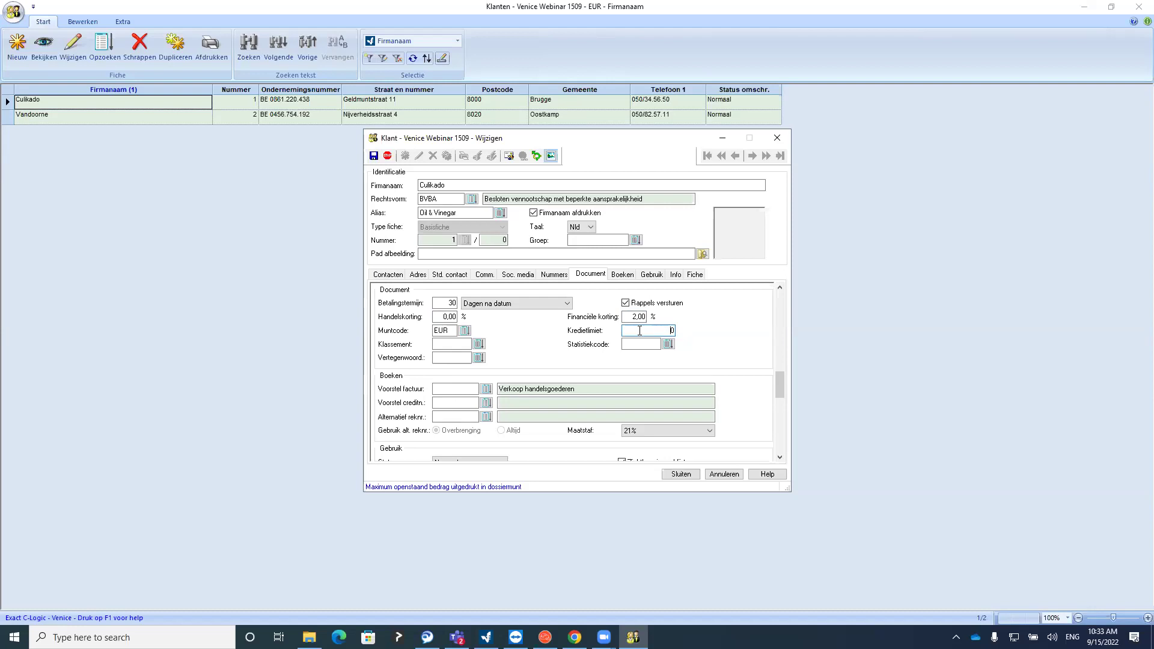
pyautogui.click(638, 317)
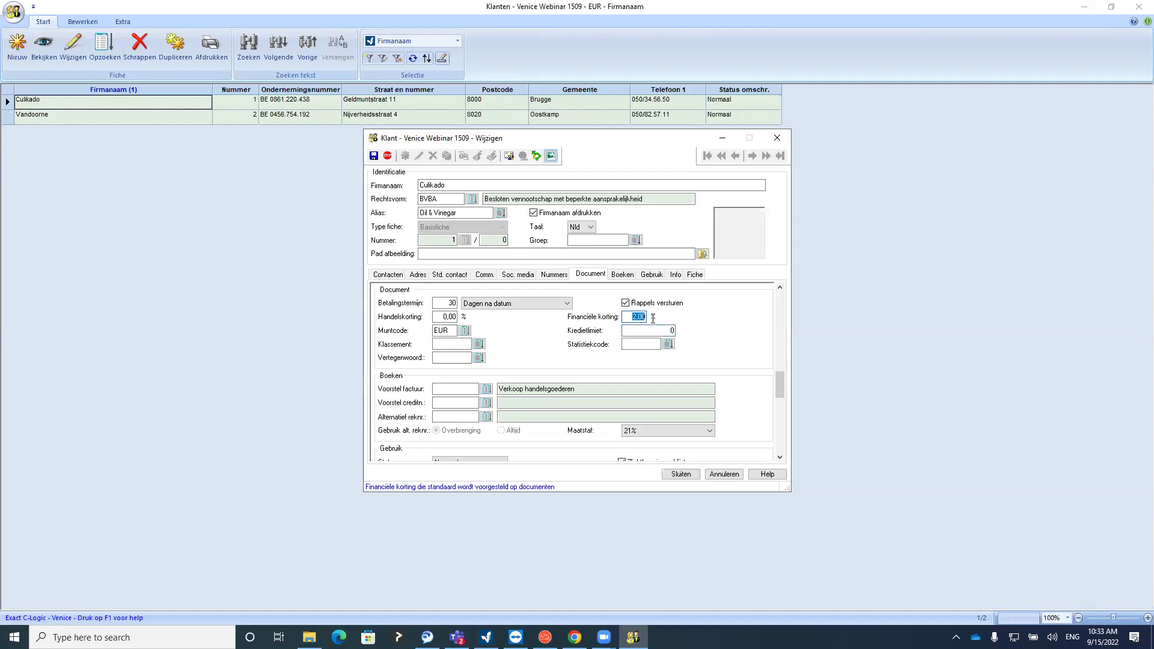
pyautogui.write('0')
pyautogui.press('Tab')
pyautogui.click(633, 330)
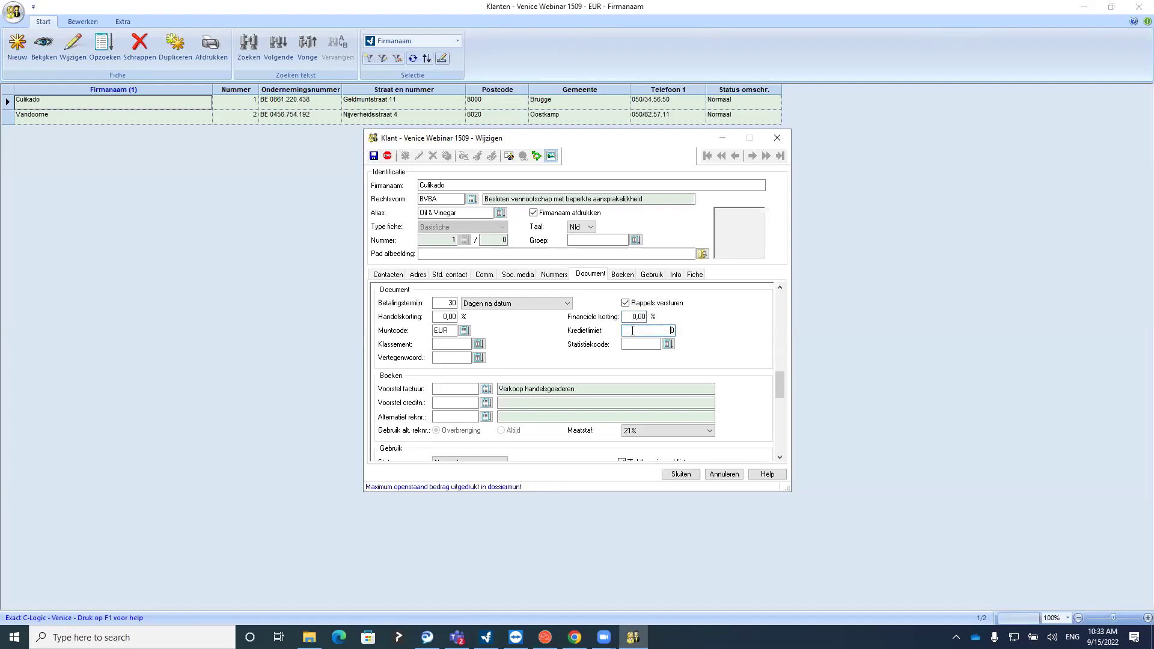
pyautogui.click(623, 275)
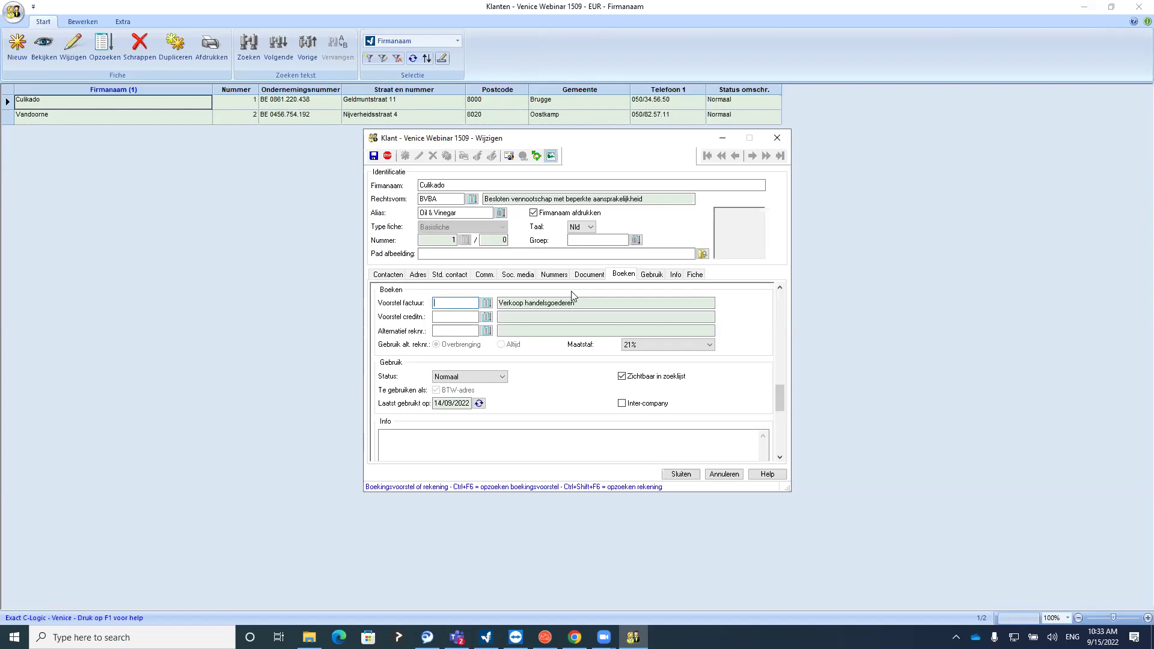
# Change Culikado's Status dropdown to Met waarschuwing and click into the Info notes
pyautogui.click(485, 377)
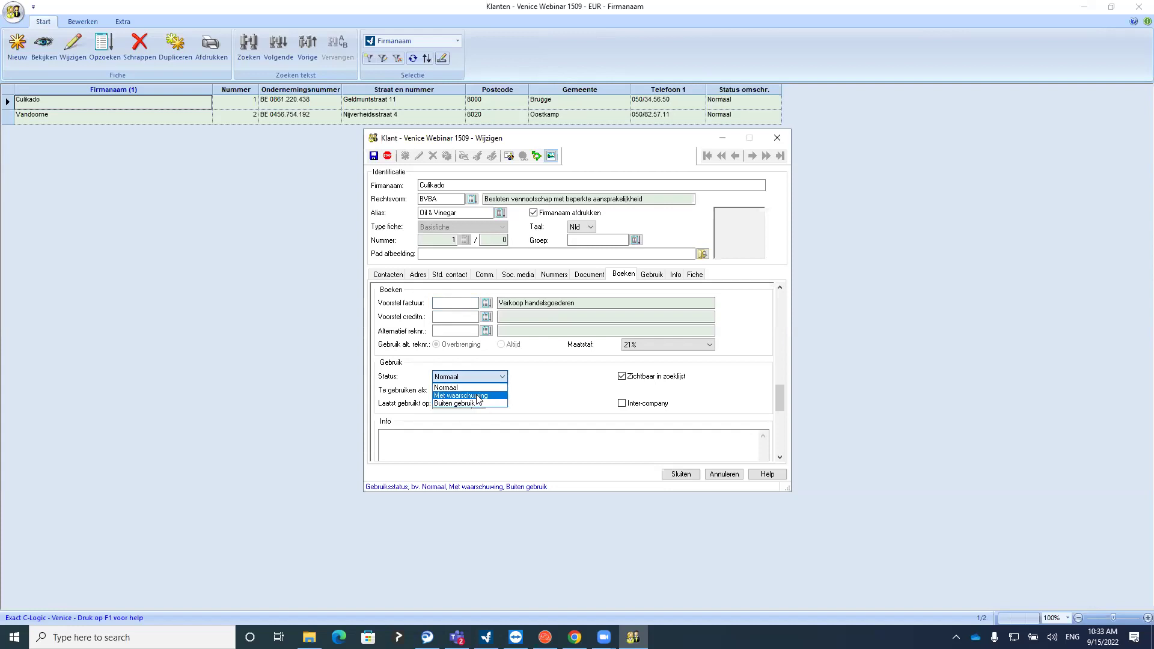
pyautogui.click(479, 396)
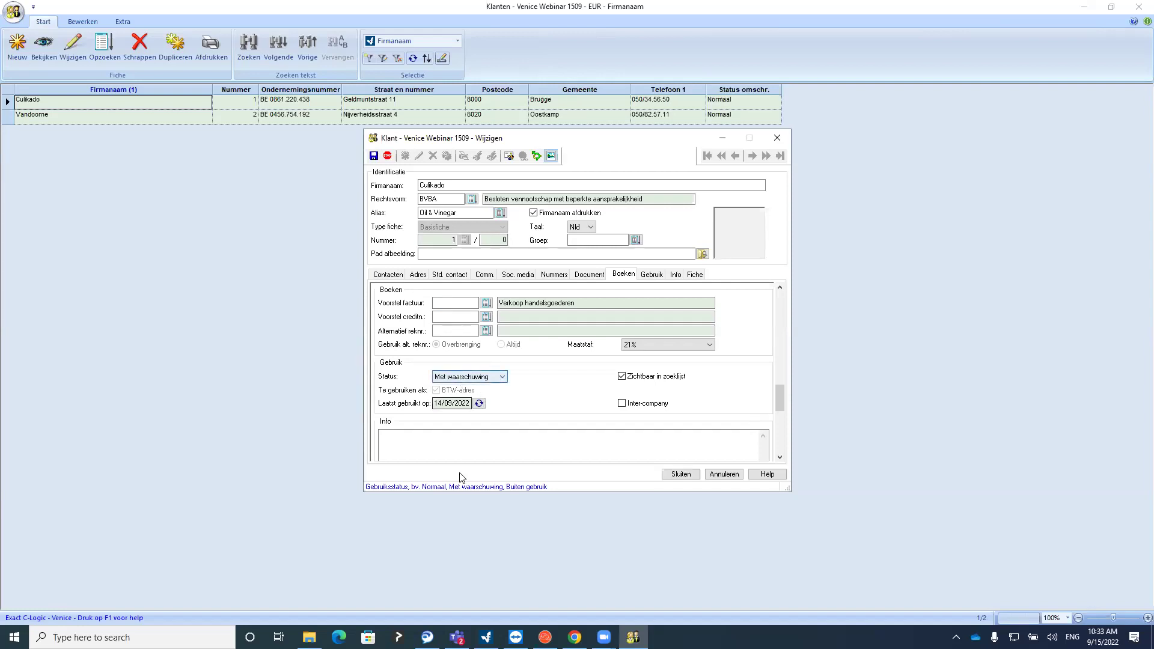
pyautogui.click(462, 448)
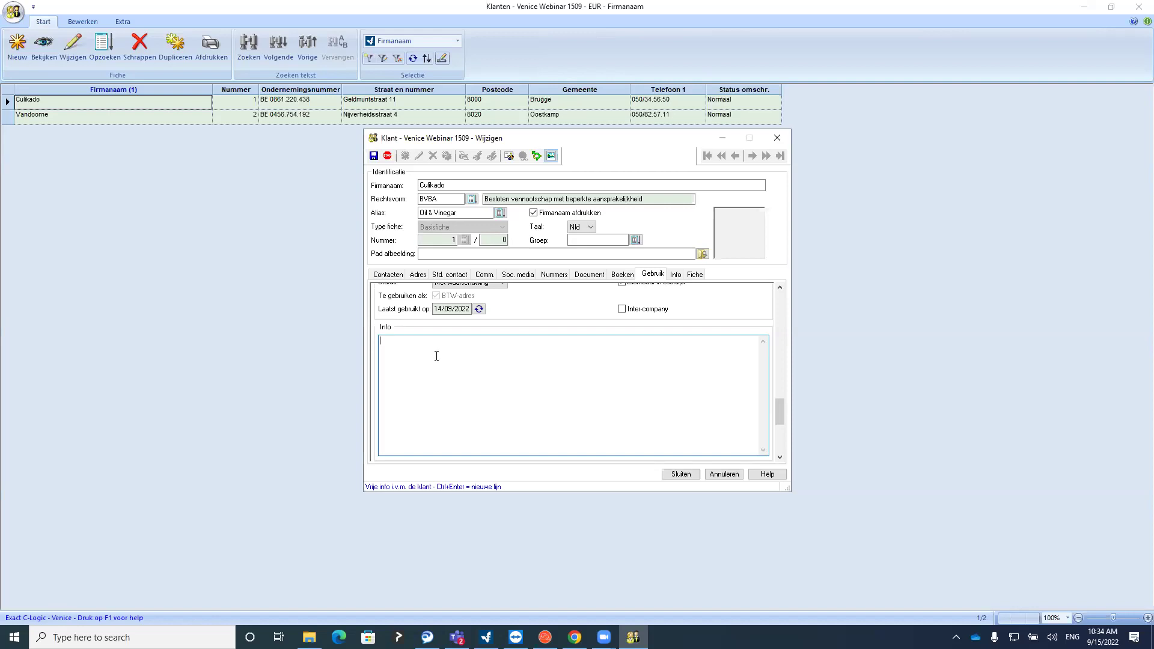
# Set Culikado's status to Buiten gebruik and hide it from the search list
pyautogui.click(653, 274)
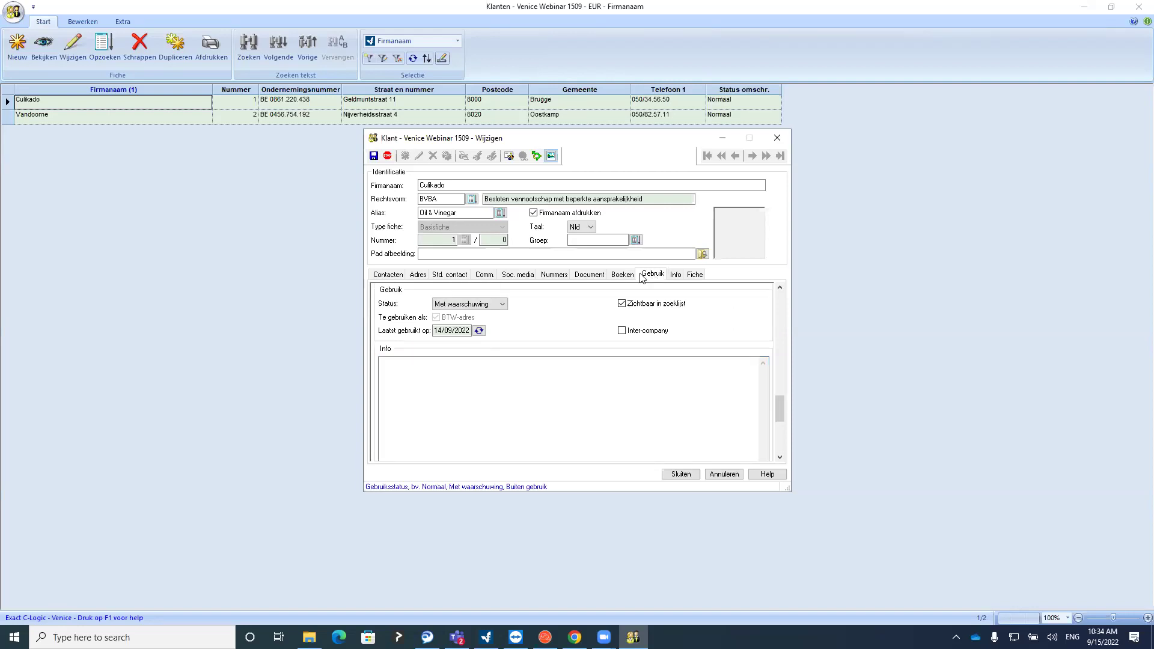
pyautogui.click(473, 305)
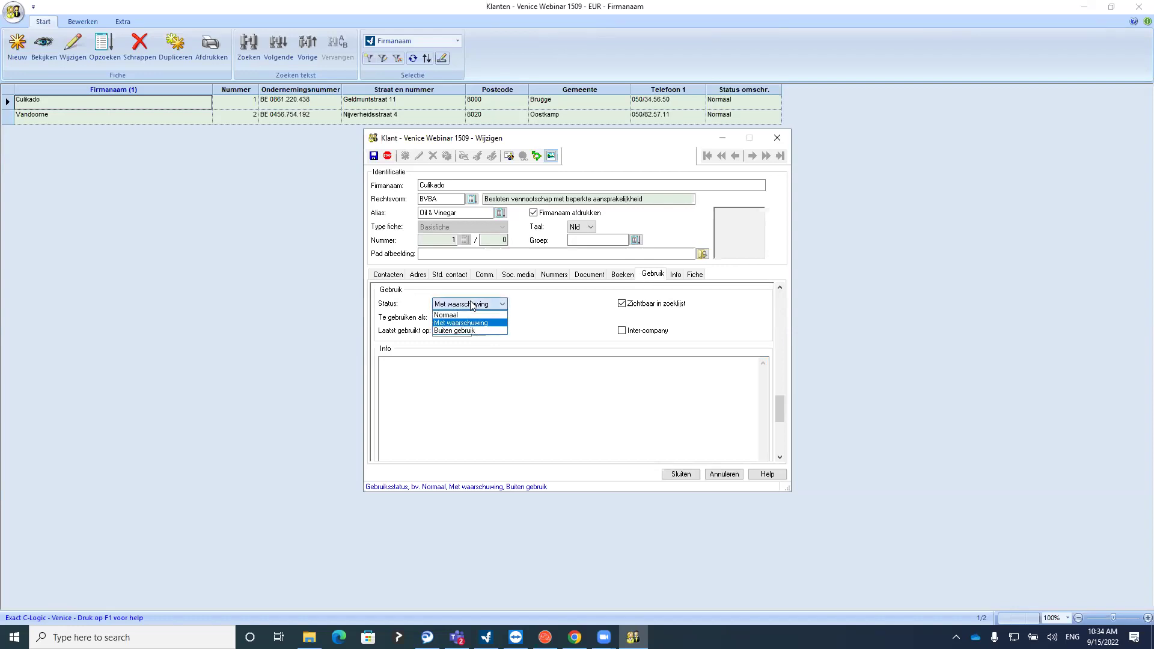
pyautogui.click(471, 332)
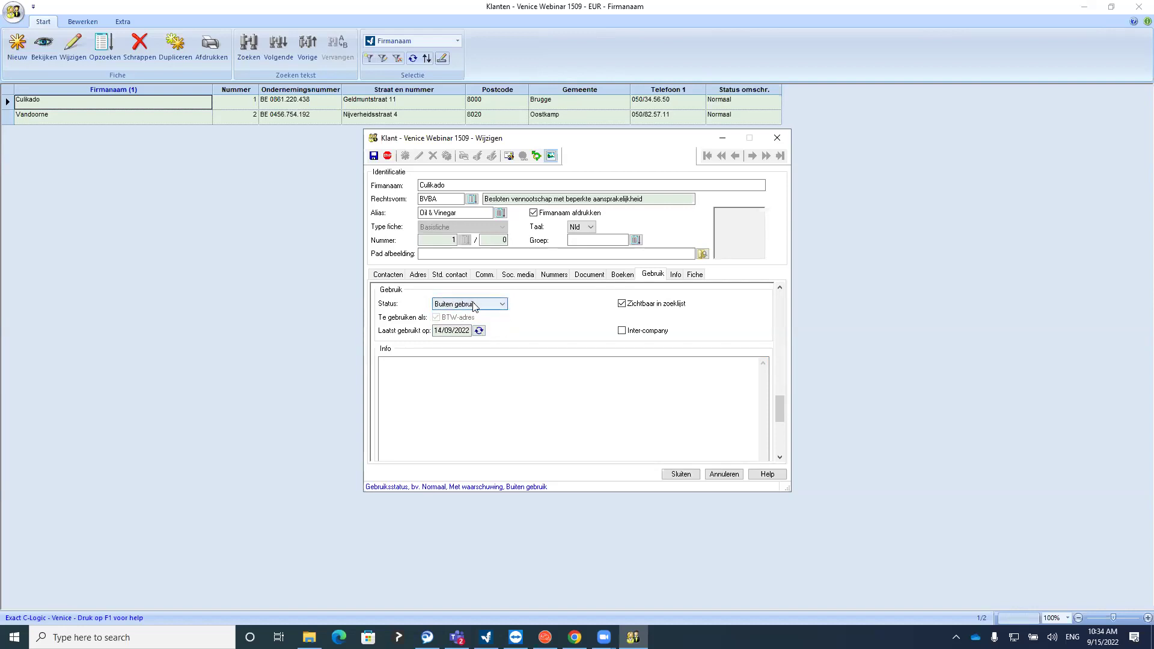
pyautogui.click(619, 305)
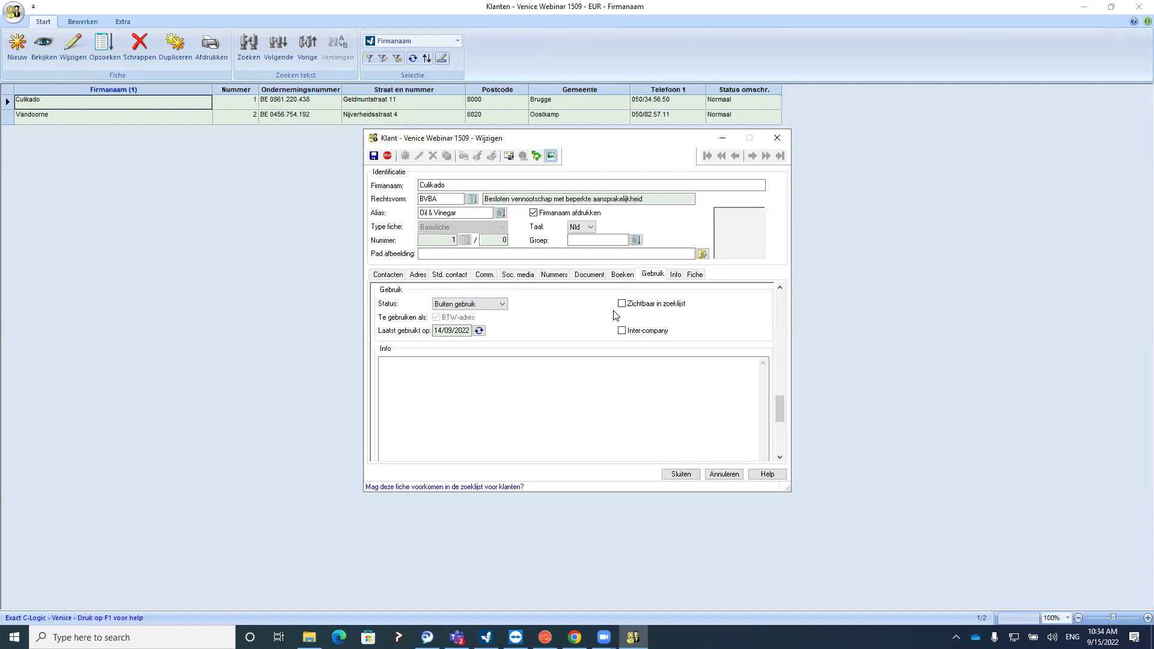
# Restore Normaal status with Zichtbaar in zoeklijst ticked, and close the record
pyautogui.click(484, 305)
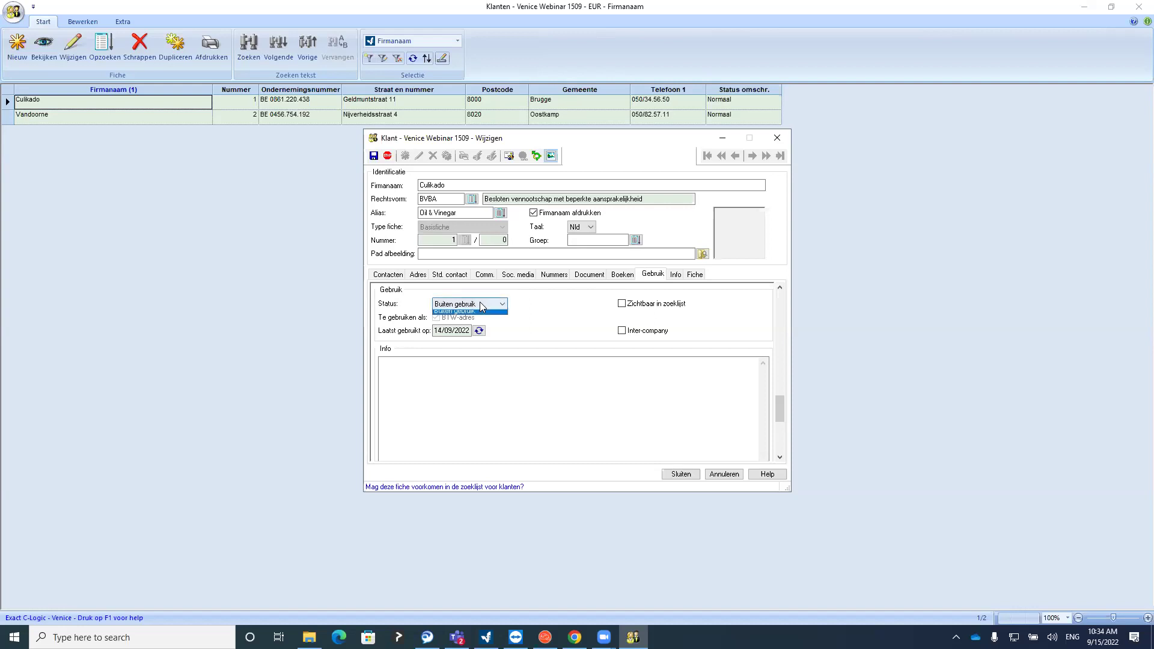
pyautogui.click(468, 318)
pyautogui.click(636, 306)
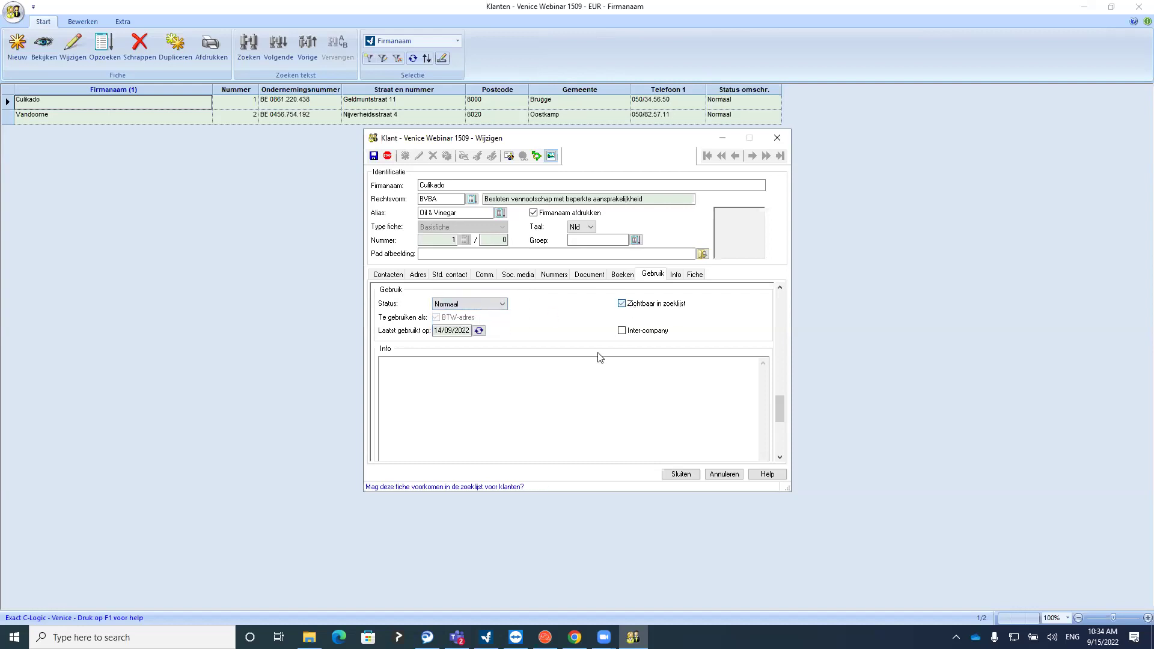
pyautogui.click(589, 396)
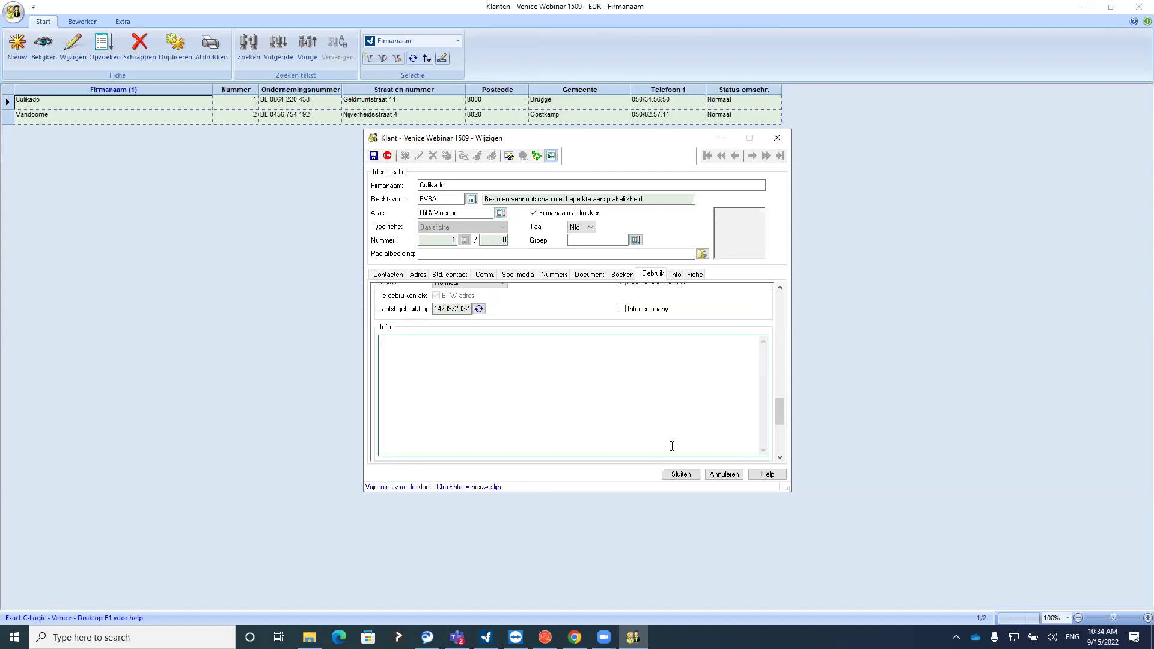
pyautogui.click(680, 474)
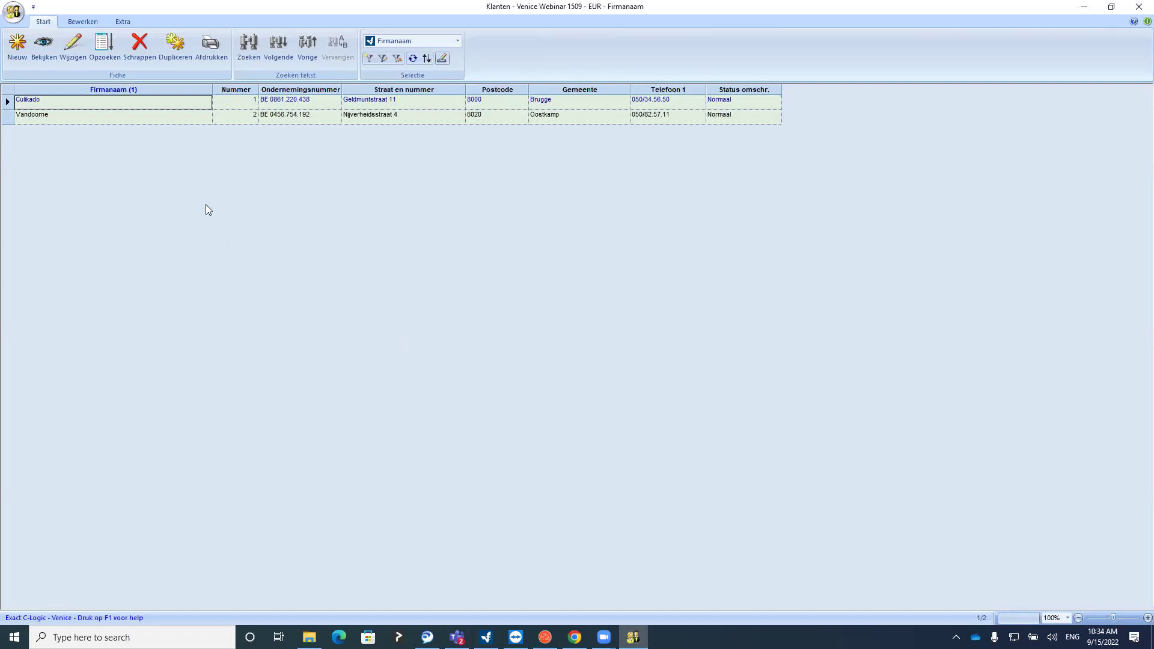
# Open Culikado's record read-only, for editing, and in the lookup list, closing each
pyautogui.click(50, 53)
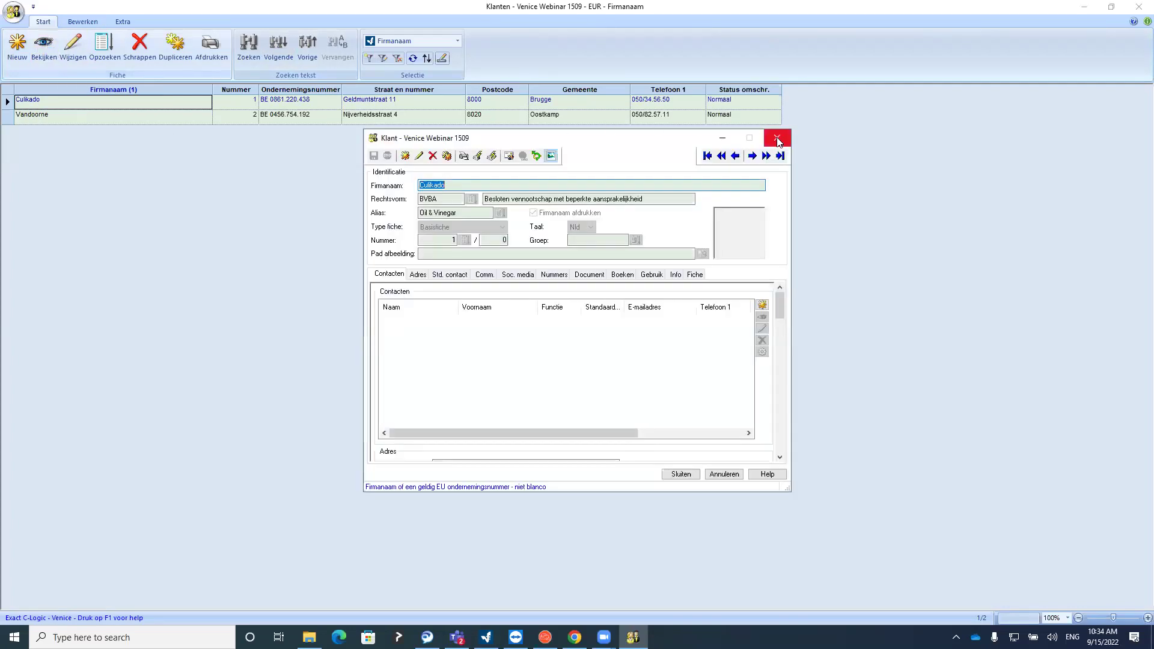
pyautogui.click(777, 138)
pyautogui.click(74, 51)
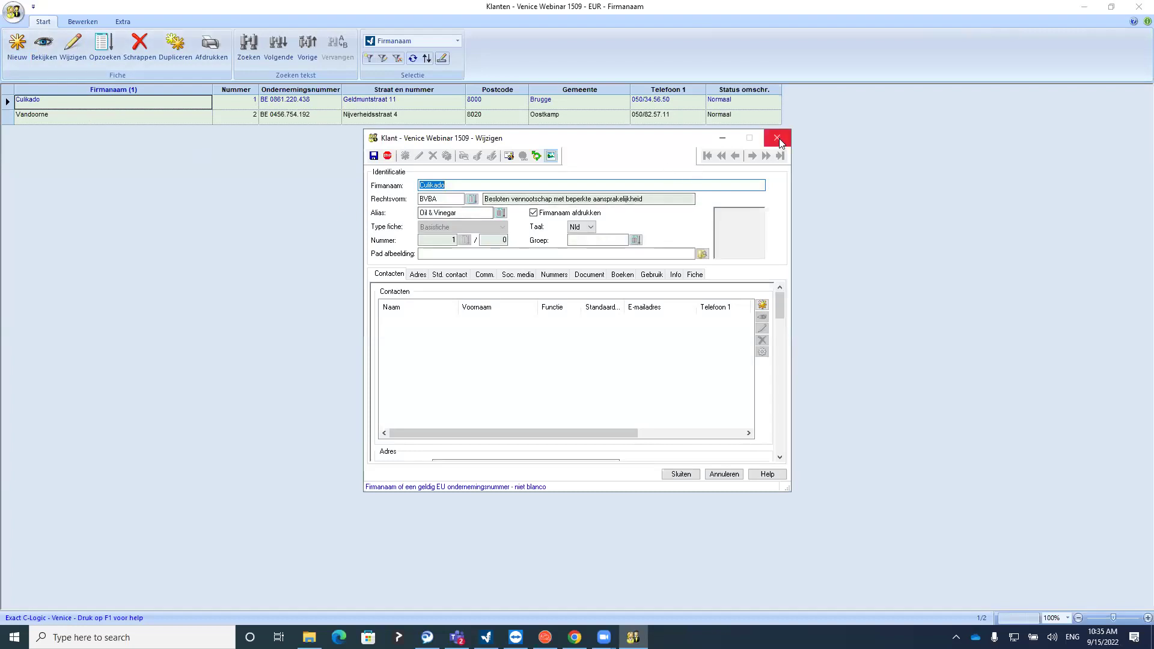
pyautogui.click(778, 138)
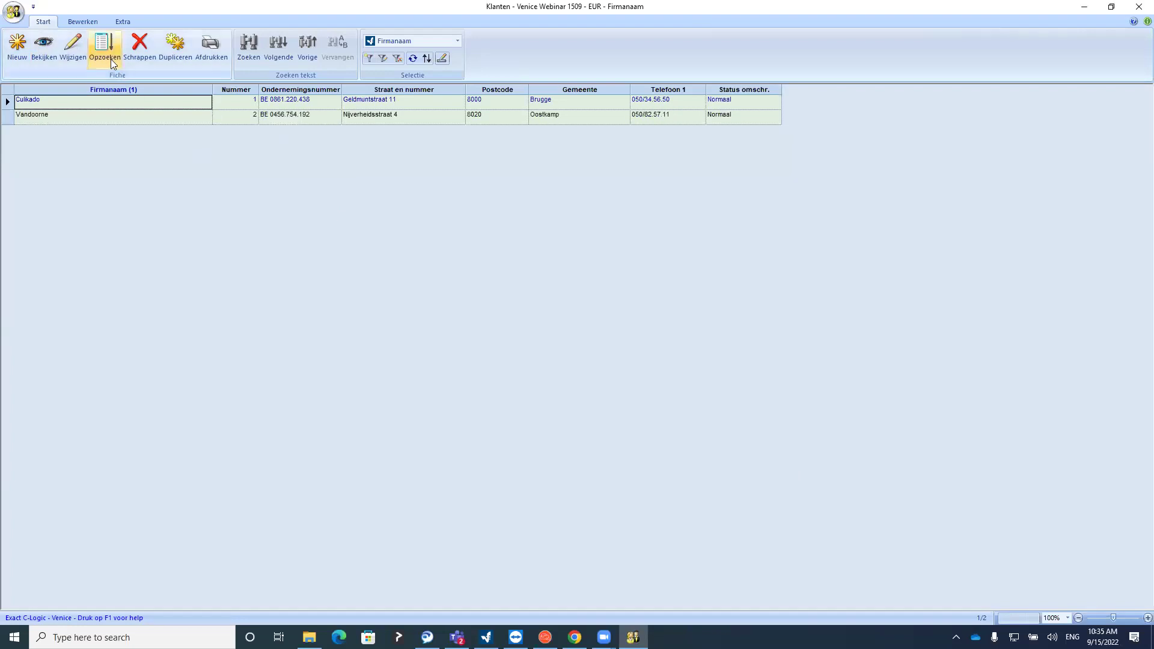
pyautogui.click(109, 55)
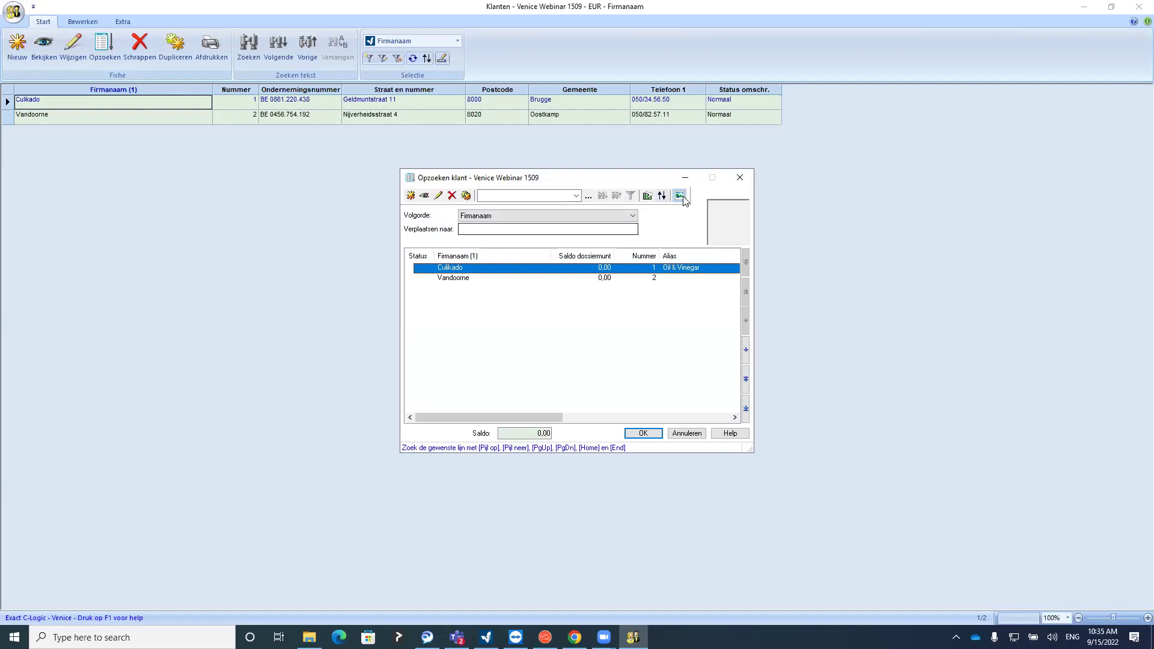
pyautogui.click(739, 183)
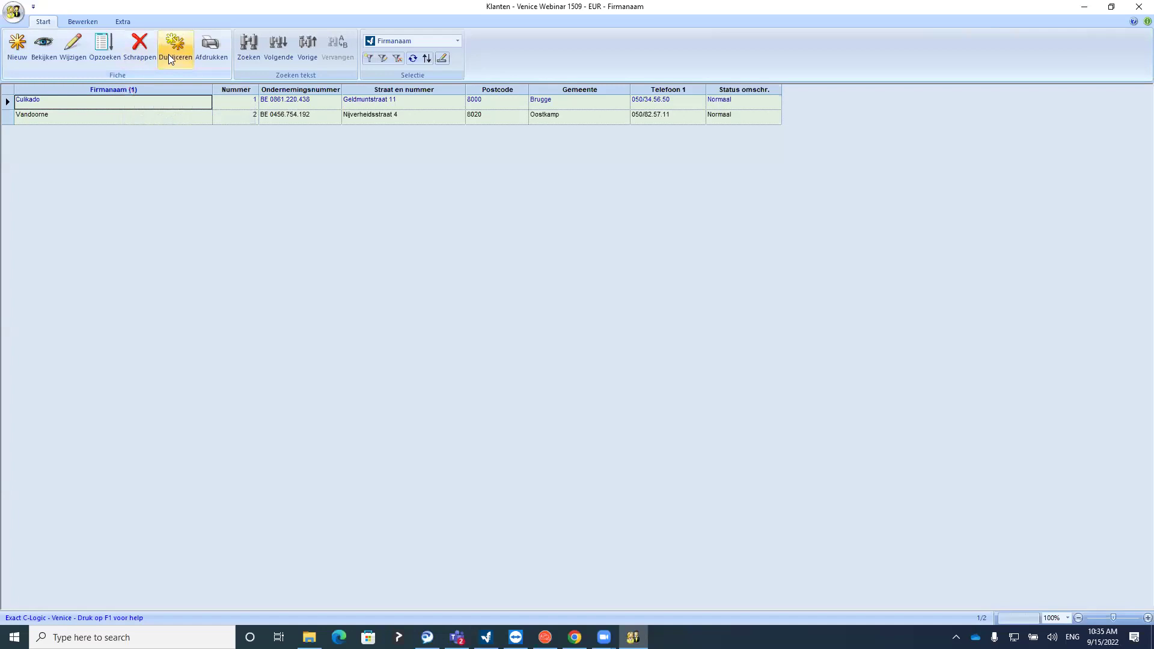
# Preview the extended customer card printout, then select Vandoorne and close the customer list
pyautogui.click(213, 53)
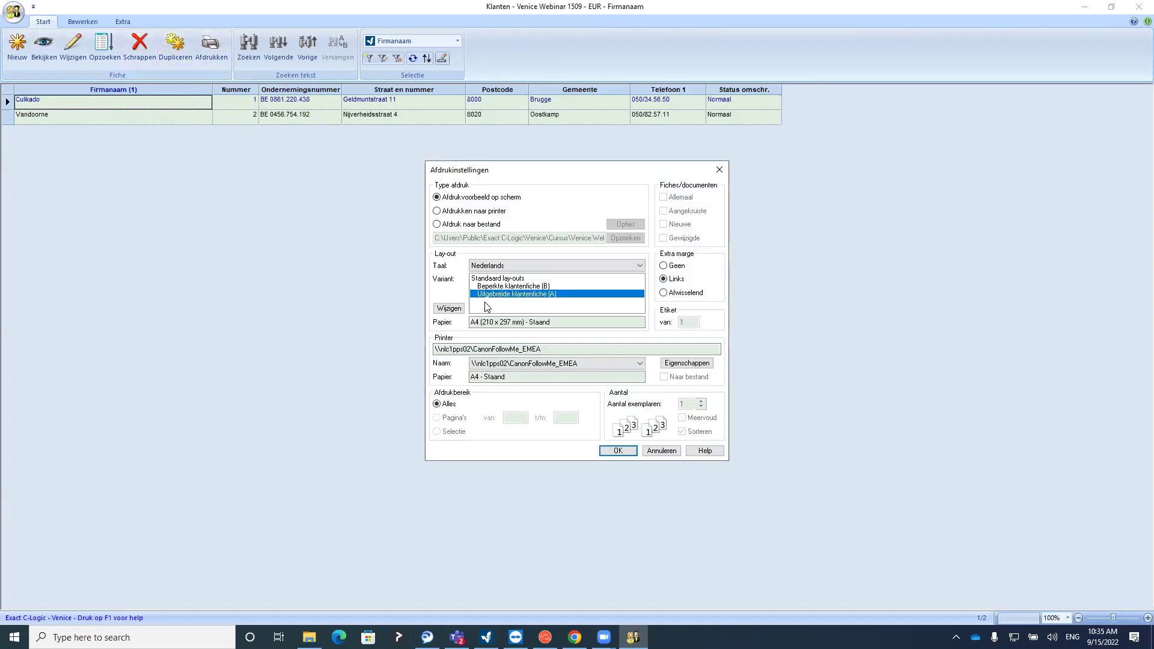
pyautogui.click(608, 451)
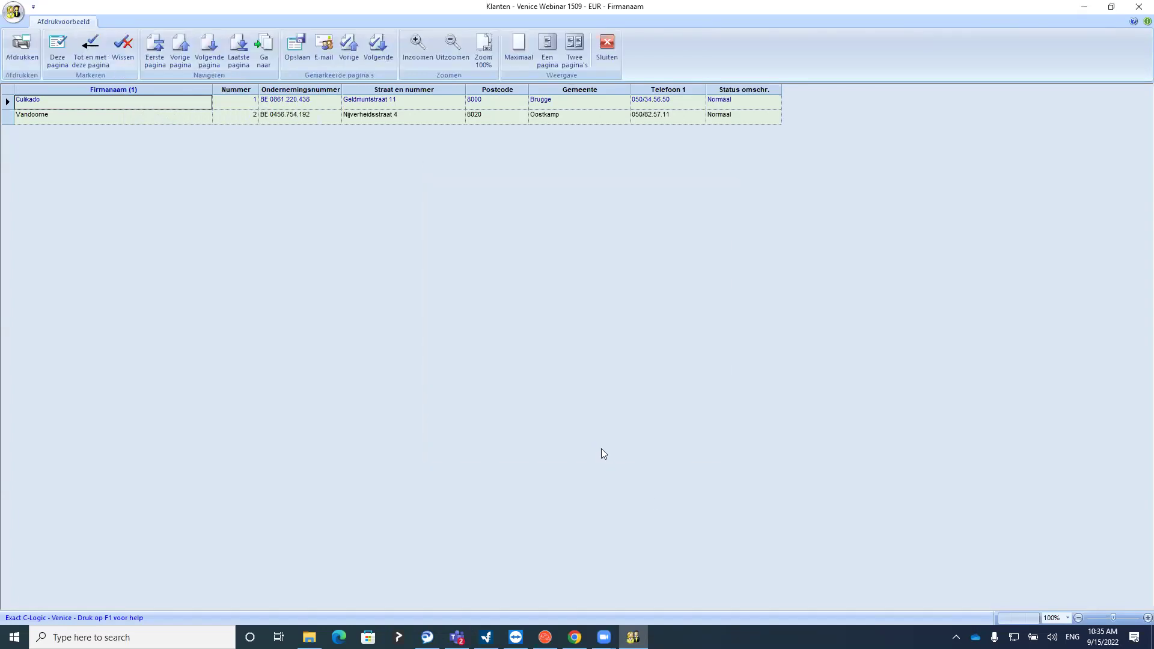
pyautogui.scroll(-3, 592, 452)
pyautogui.scroll(3, 592, 452)
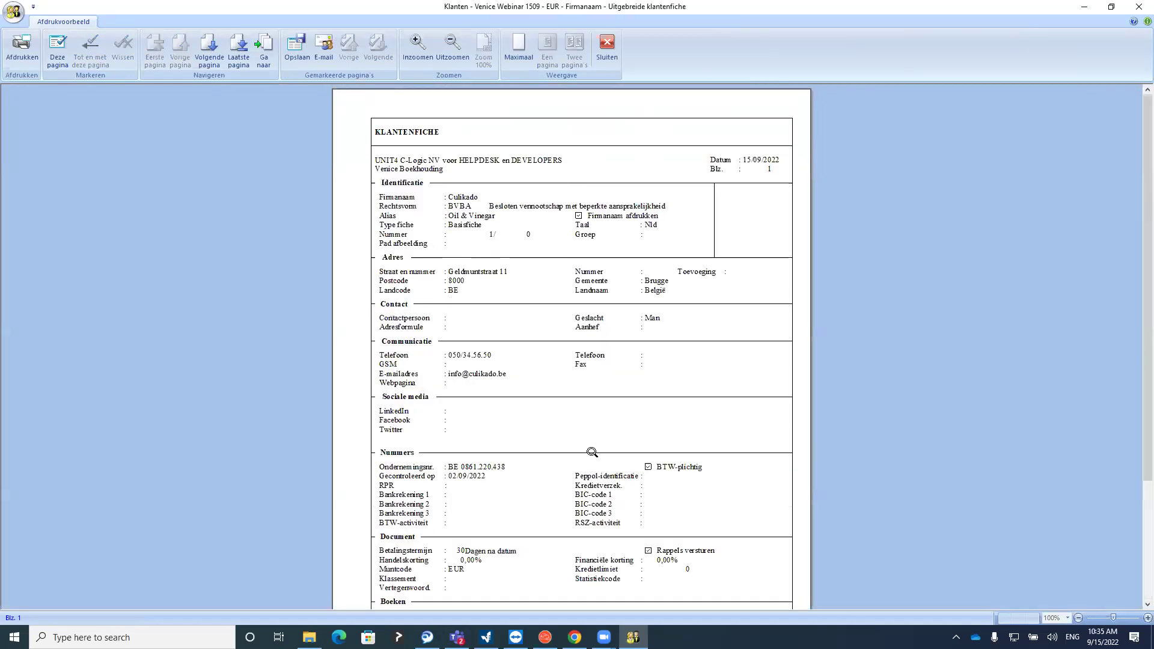
pyautogui.click(606, 48)
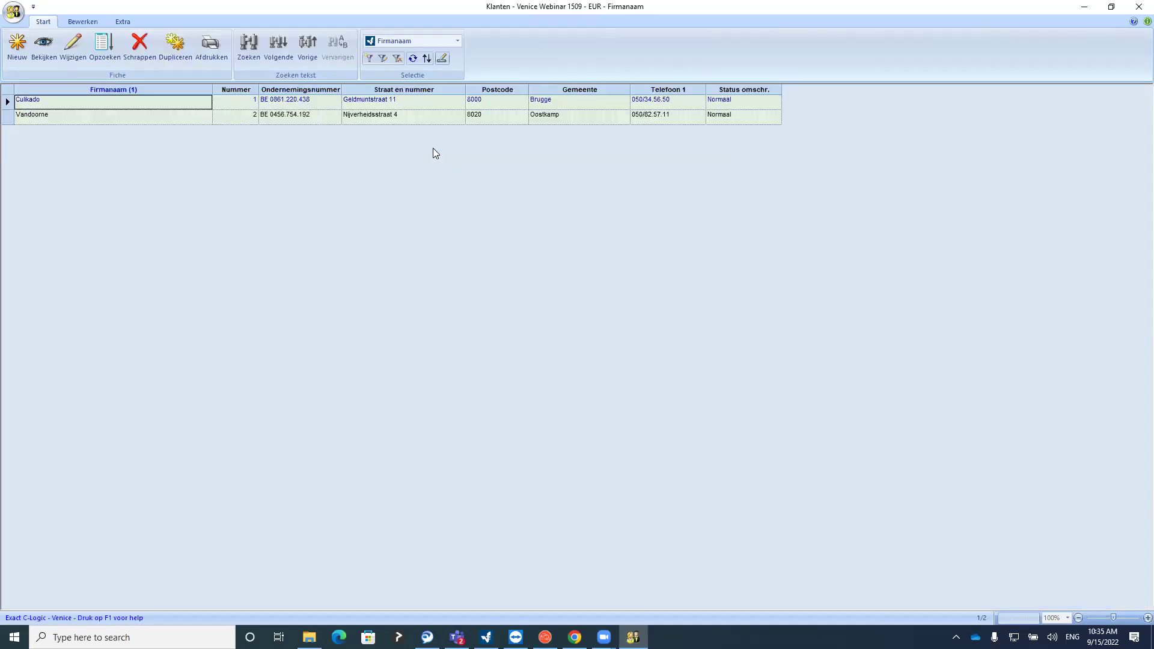
pyautogui.click(174, 123)
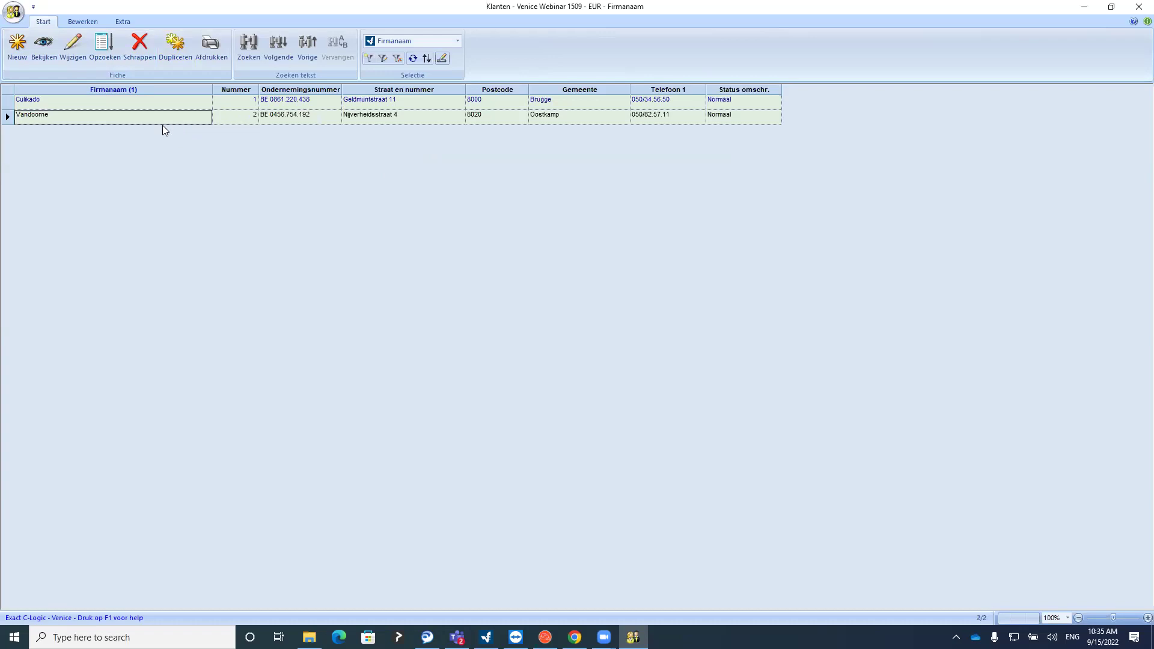
pyautogui.click(1137, 9)
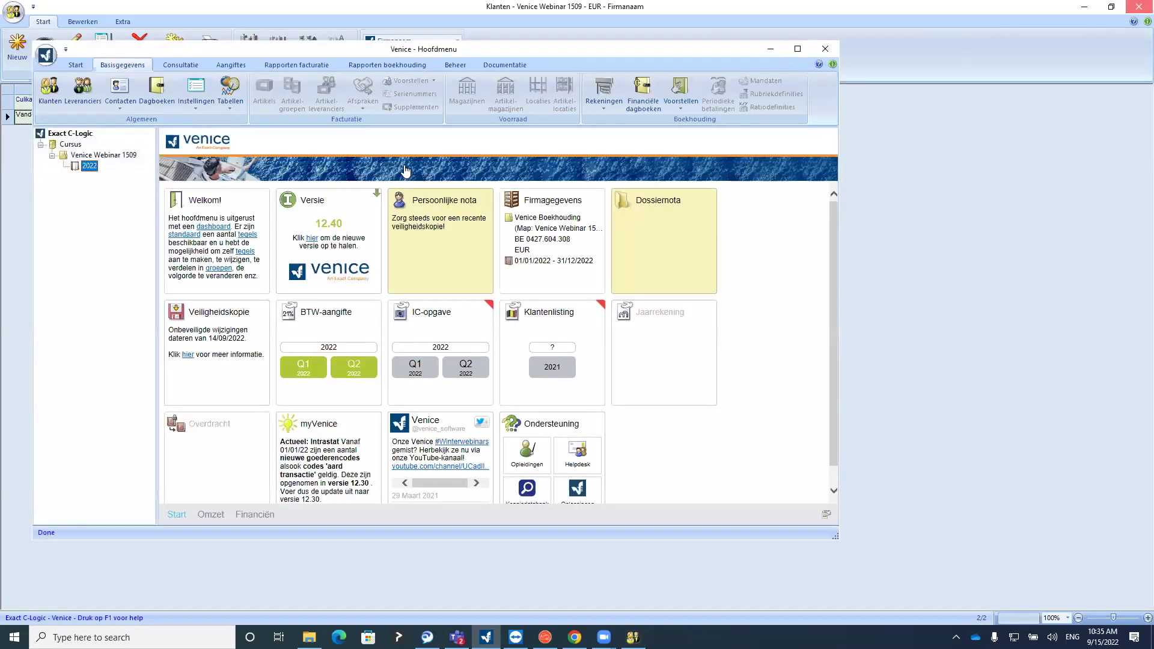
# Open Leveranciers, listing Mebu, Telenet and Willaert Bouwmaterialen, and start a new supplier
pyautogui.click(90, 93)
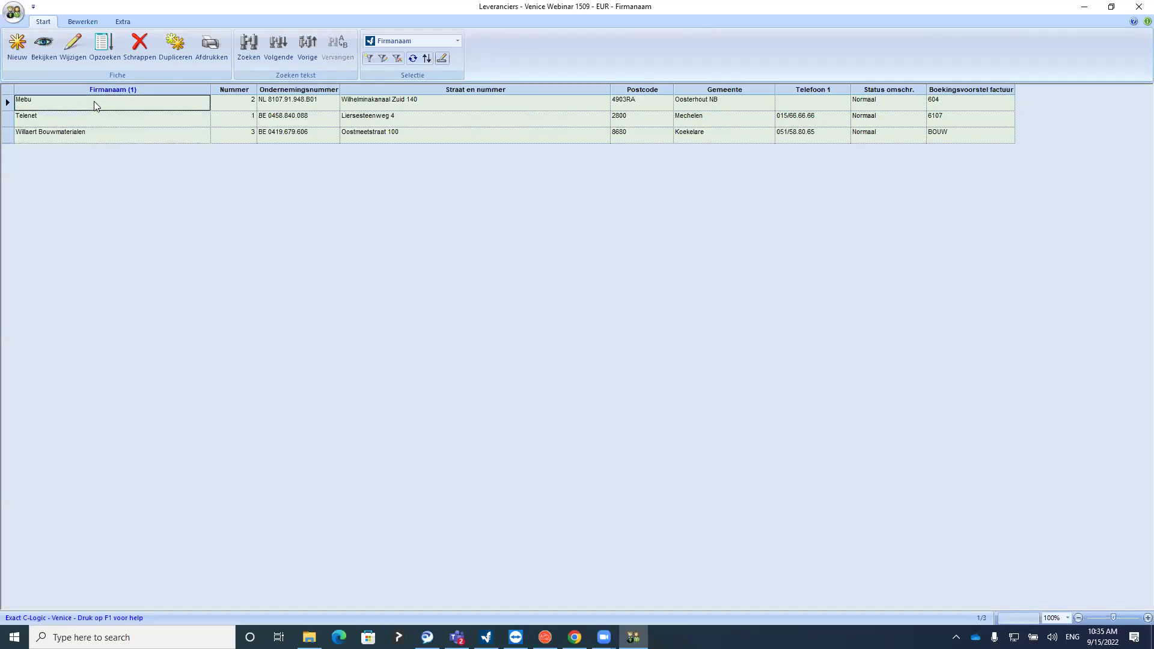
pyautogui.click(15, 58)
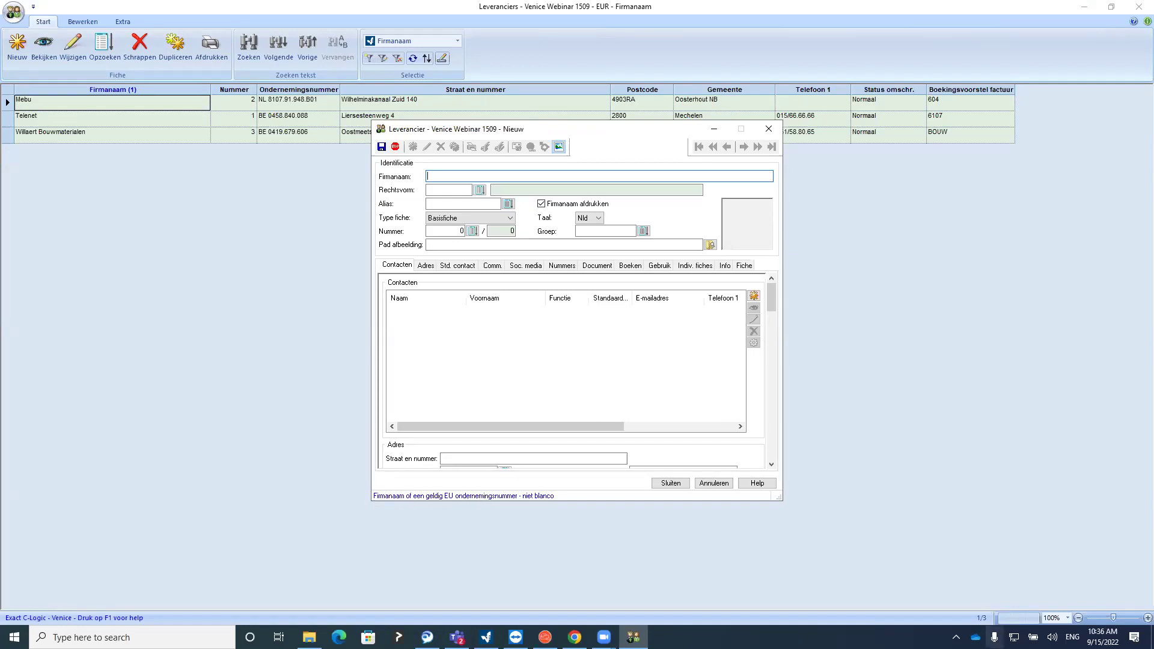
pyautogui.moveTo(1103, 637)
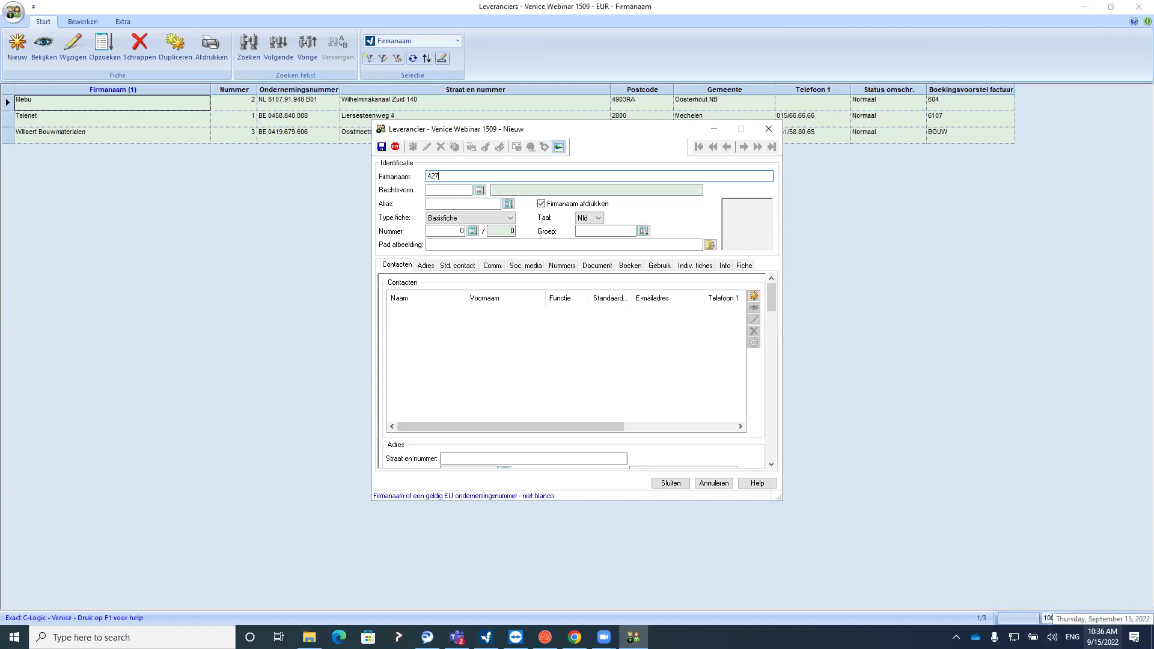
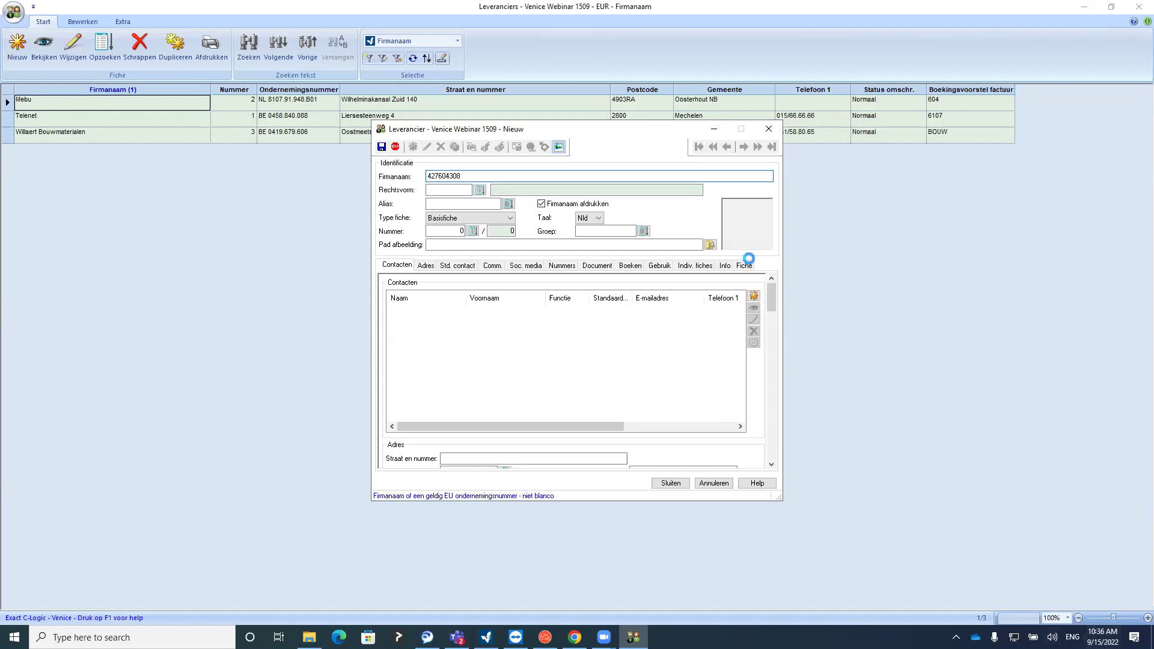
pyautogui.click(456, 191)
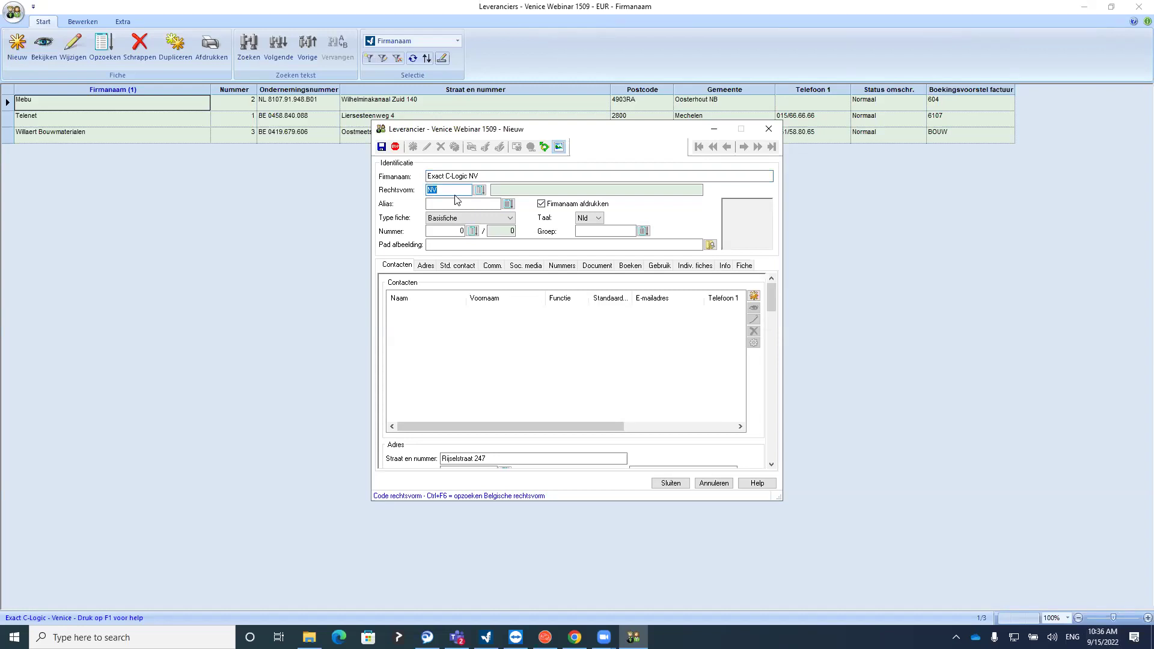
pyautogui.hotkey('shift', 'Tab')
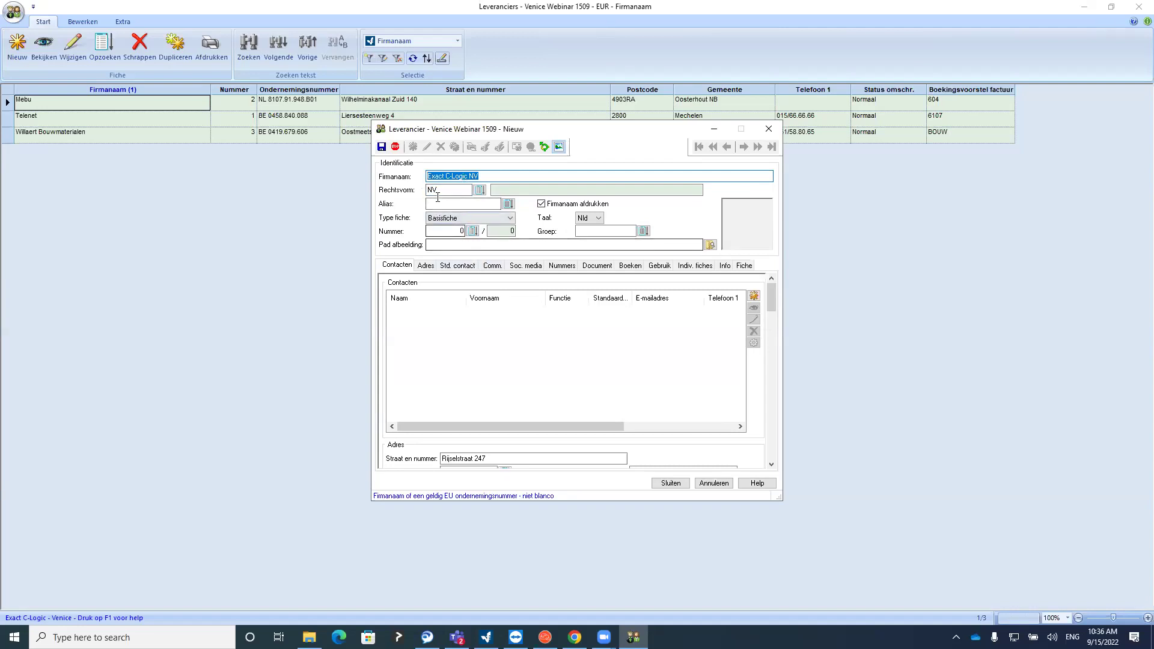
pyautogui.press('Tab')
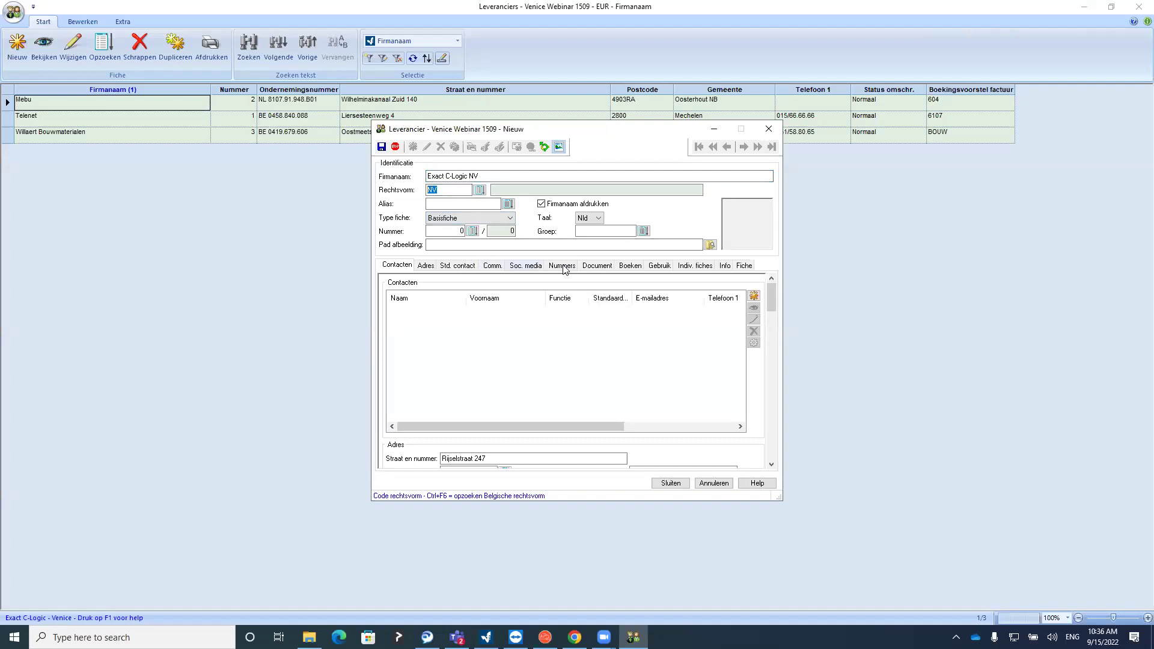
pyautogui.click(562, 265)
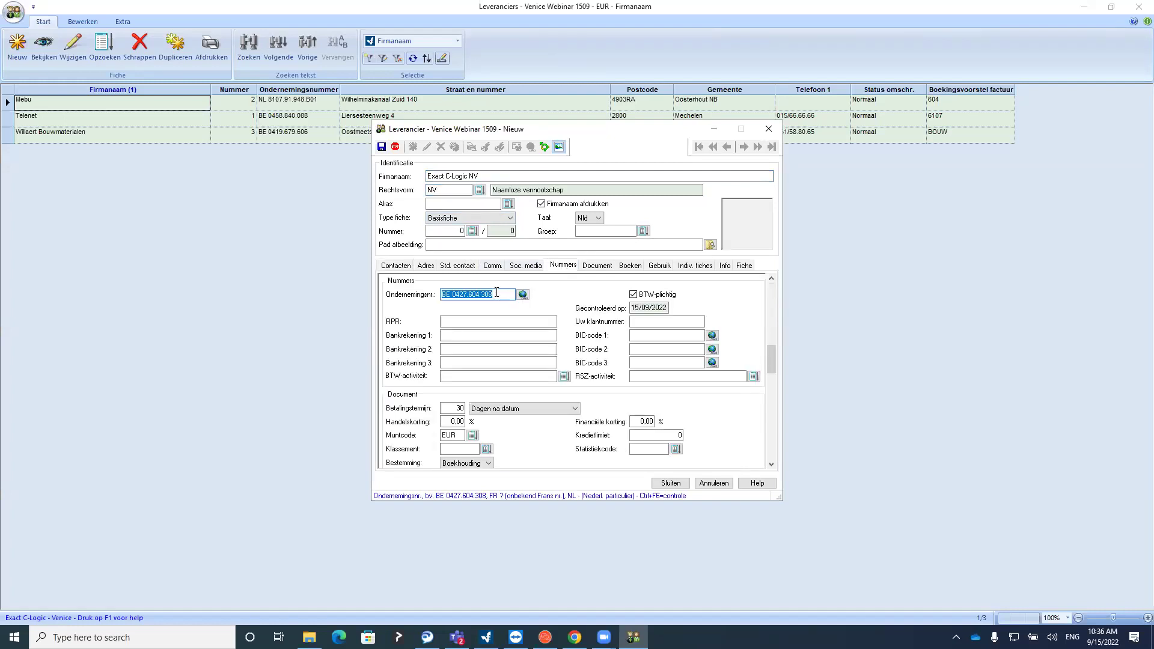
pyautogui.click(426, 267)
pyautogui.click(457, 308)
pyautogui.click(454, 320)
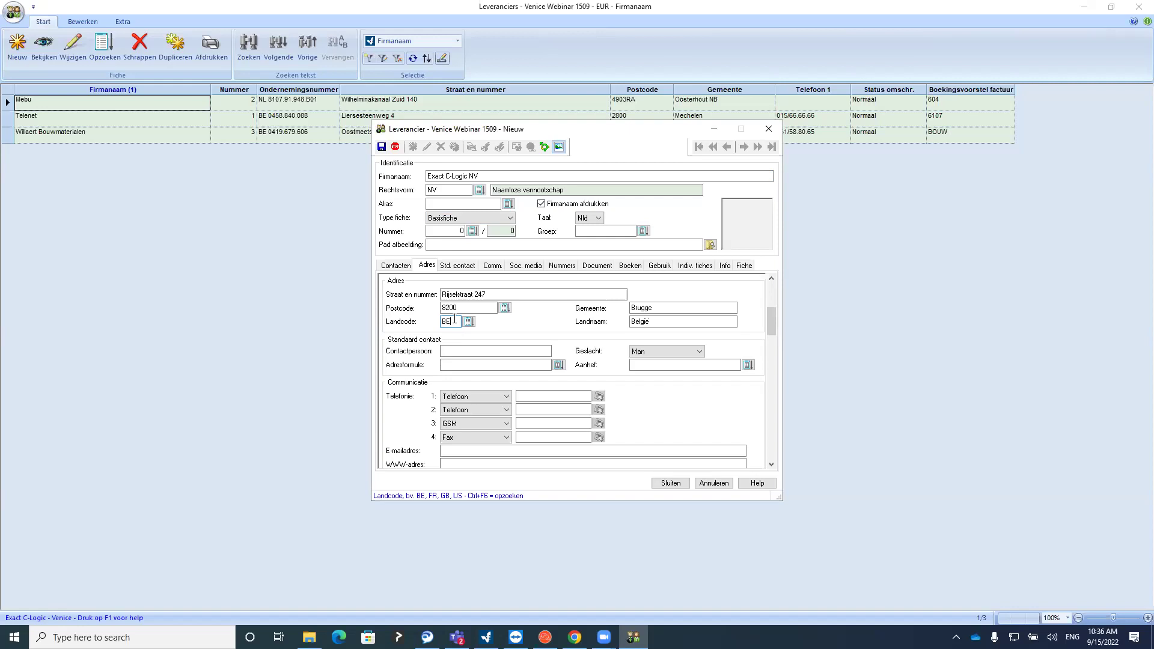
pyautogui.click(348, 193)
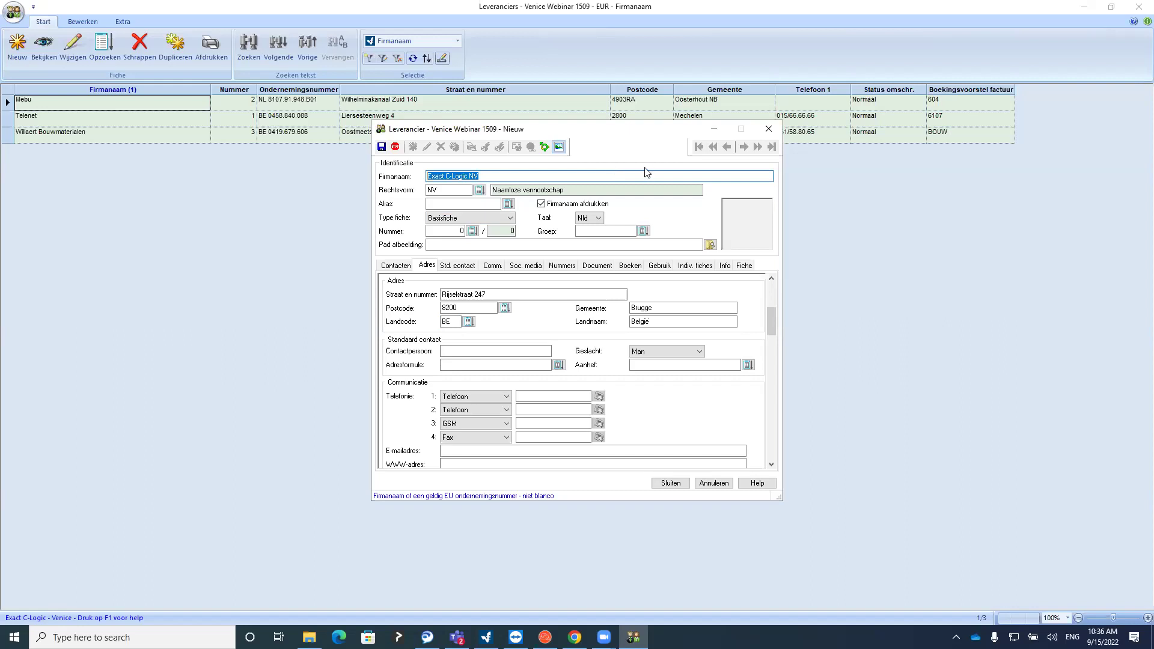
pyautogui.click(769, 129)
pyautogui.click(592, 333)
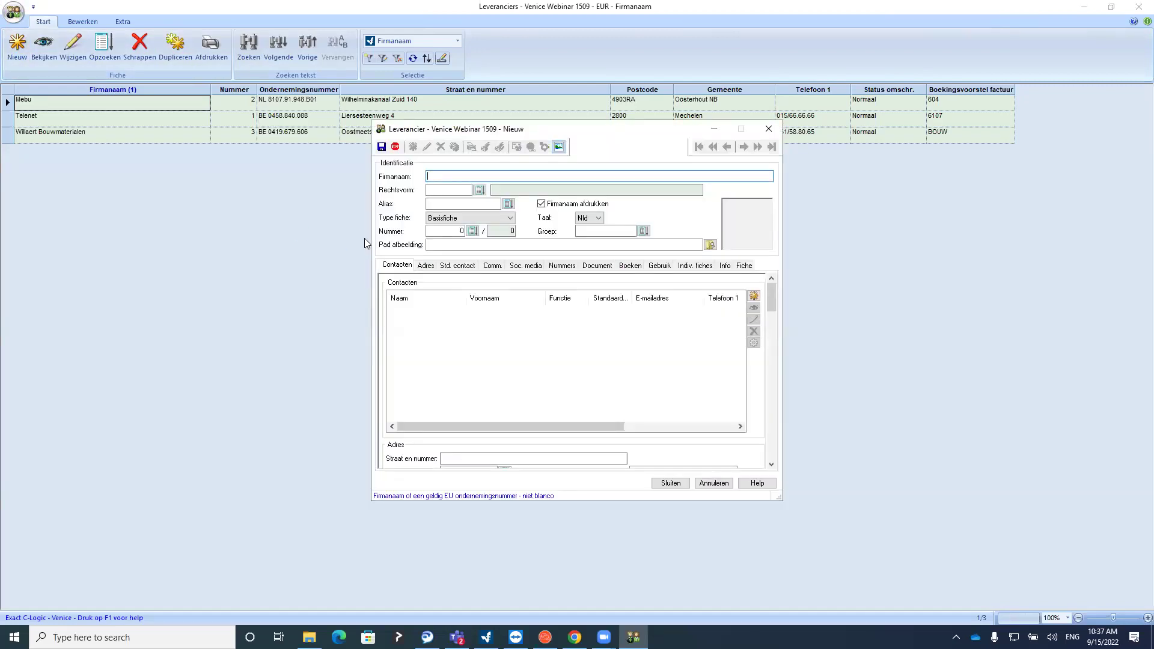
# Look up a Dutch supplier by VAT number and browse its communication, numbers and address details
pyautogui.write('n')
pyautogui.write('48B01')
pyautogui.click(450, 190)
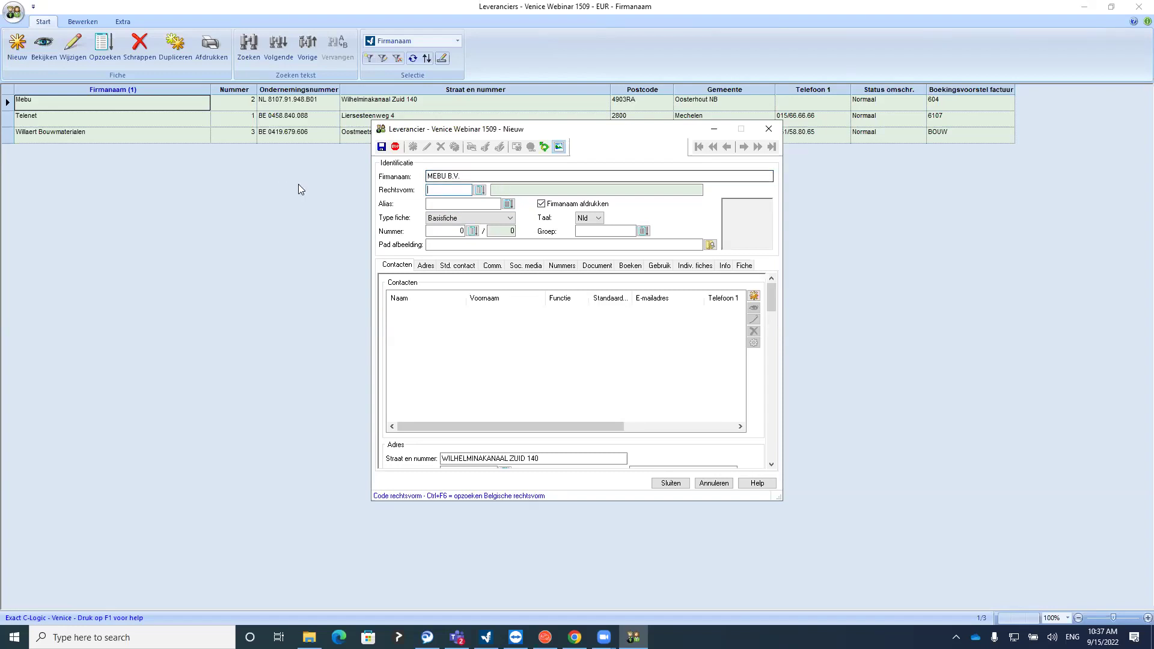
pyautogui.click(491, 267)
pyautogui.click(559, 268)
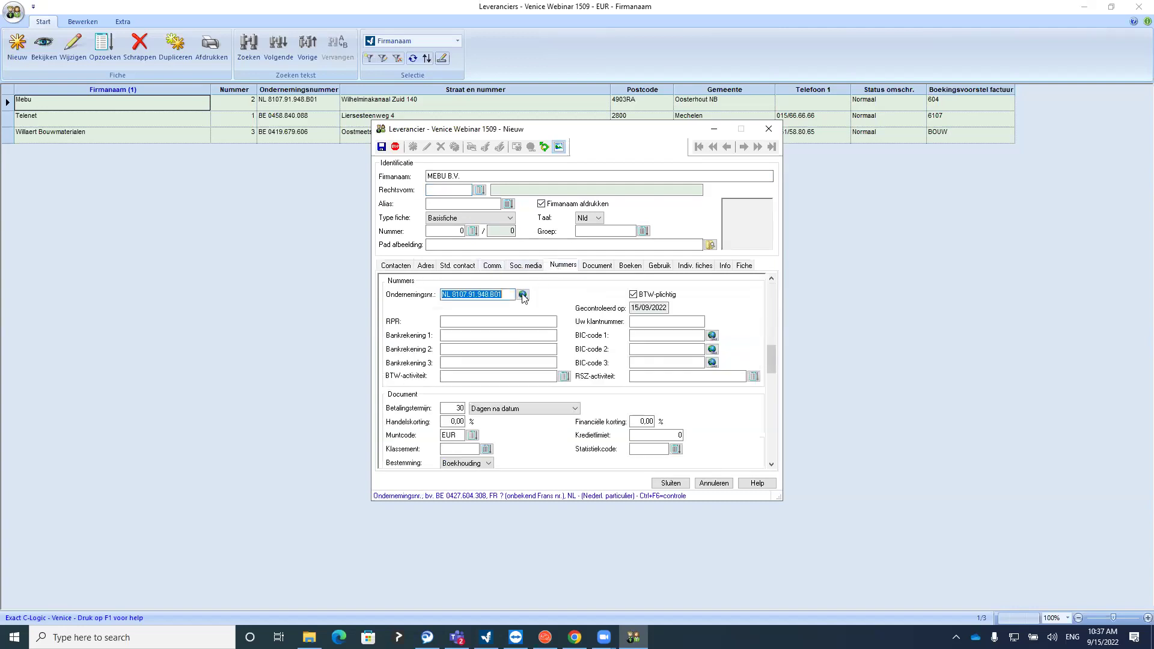
pyautogui.click(508, 295)
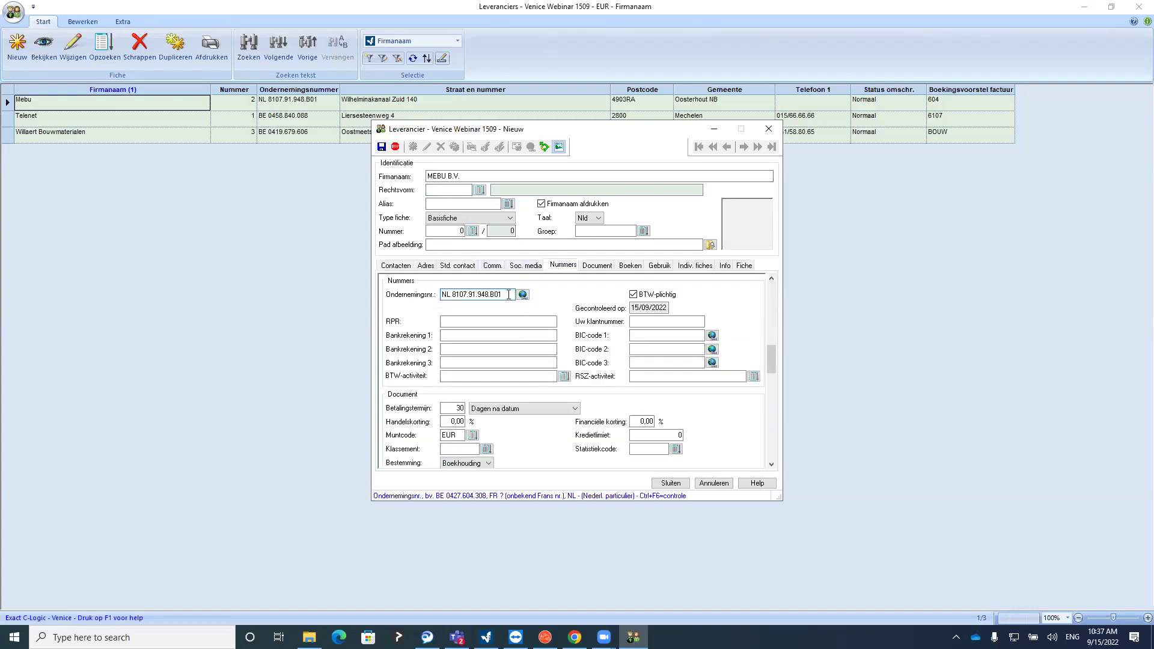
pyautogui.click(460, 267)
pyautogui.click(430, 268)
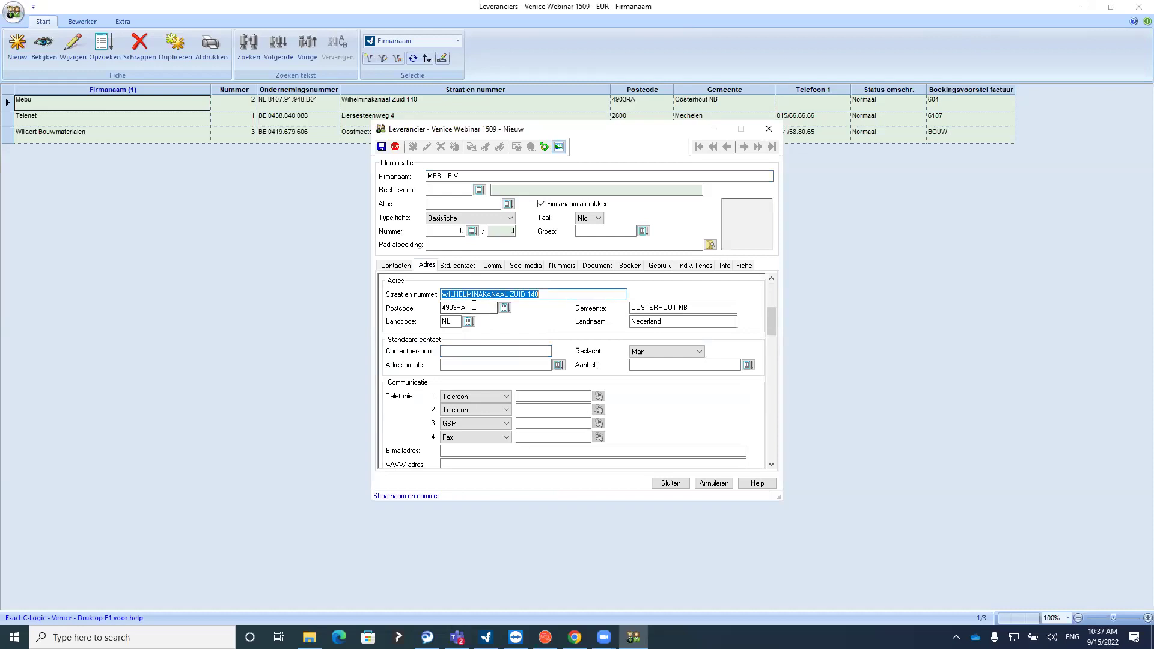
pyautogui.press('Tab')
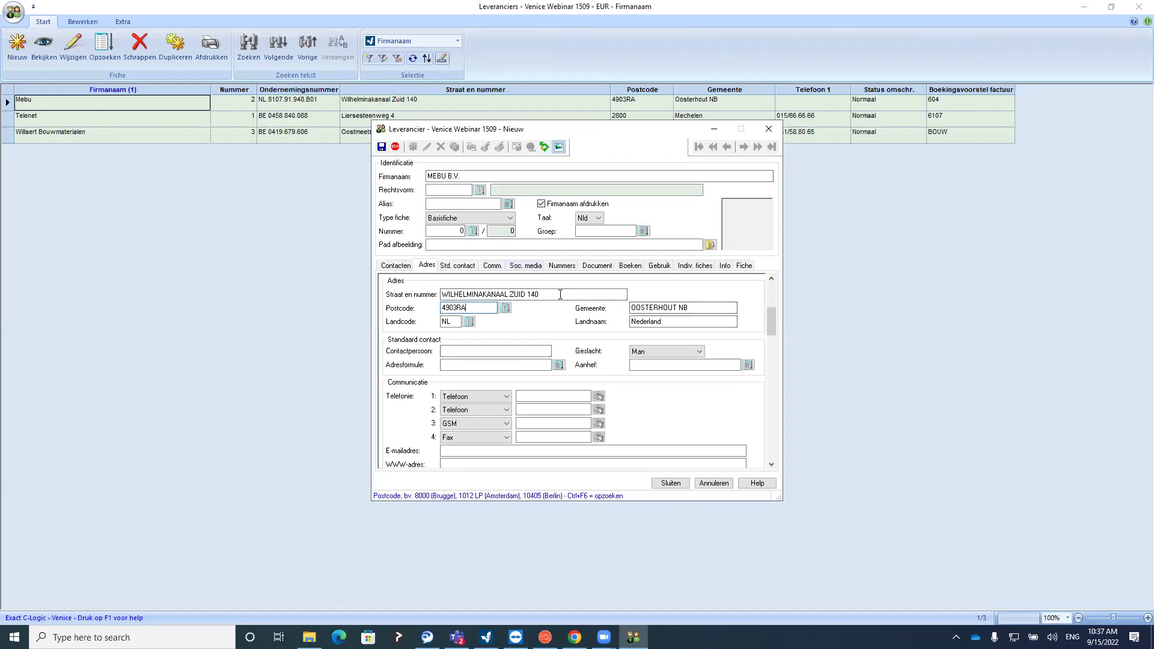
# Discard the new supplier and open Willaert Bouwmaterialen for editing
pyautogui.click(770, 133)
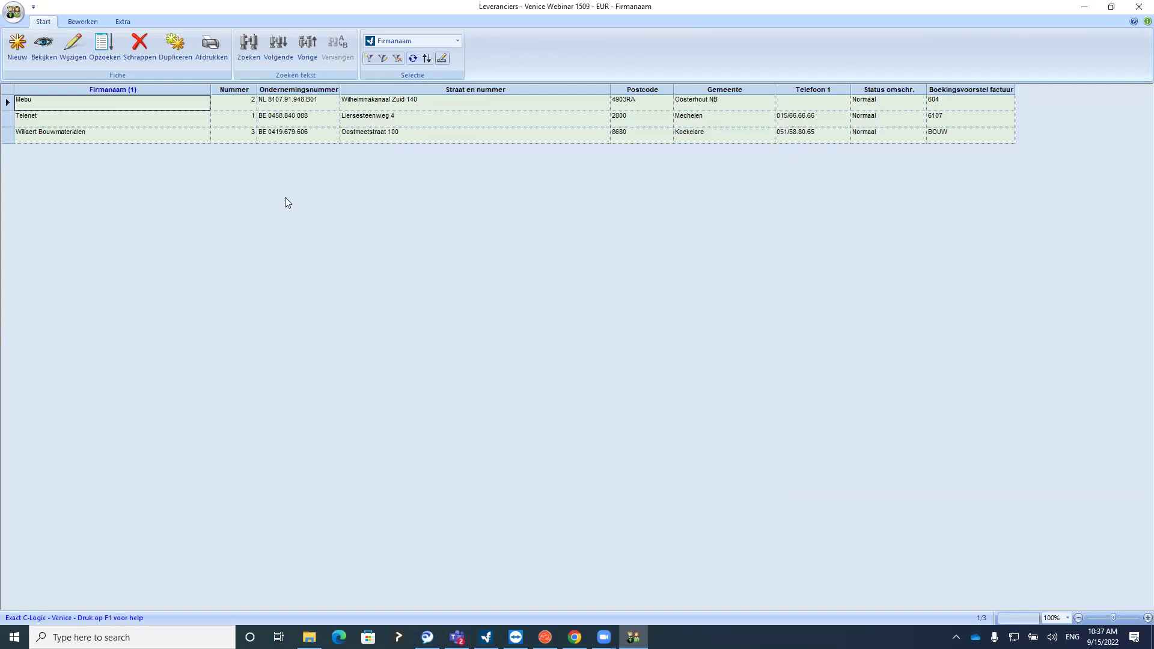
pyautogui.click(72, 120)
pyautogui.click(70, 135)
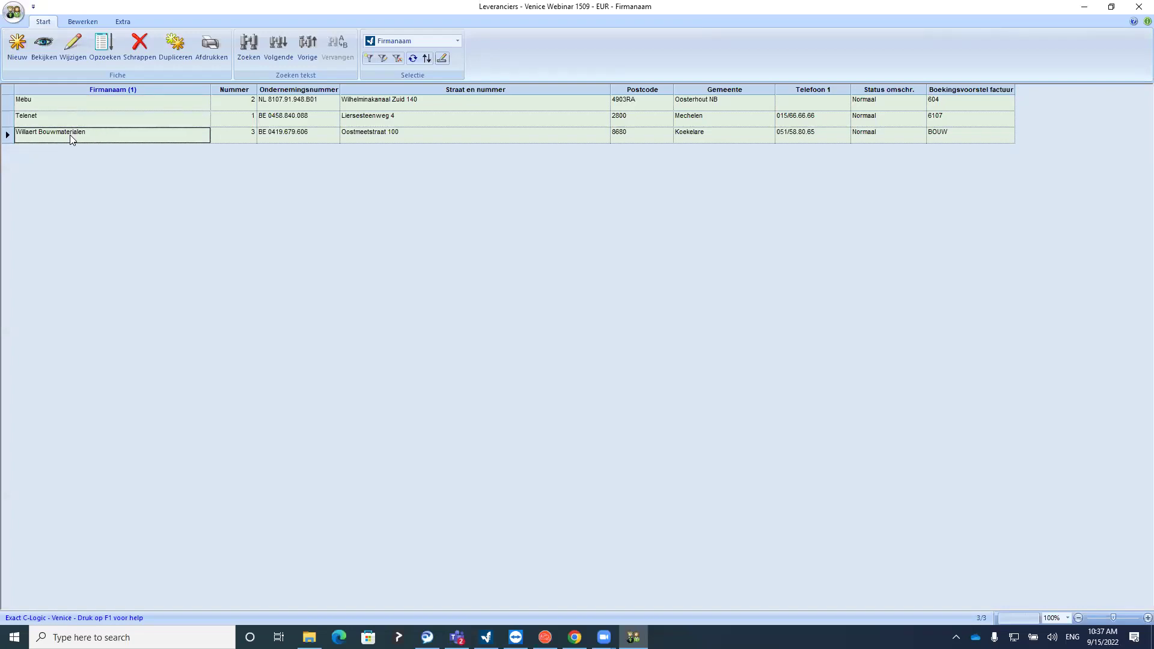
pyautogui.click(74, 53)
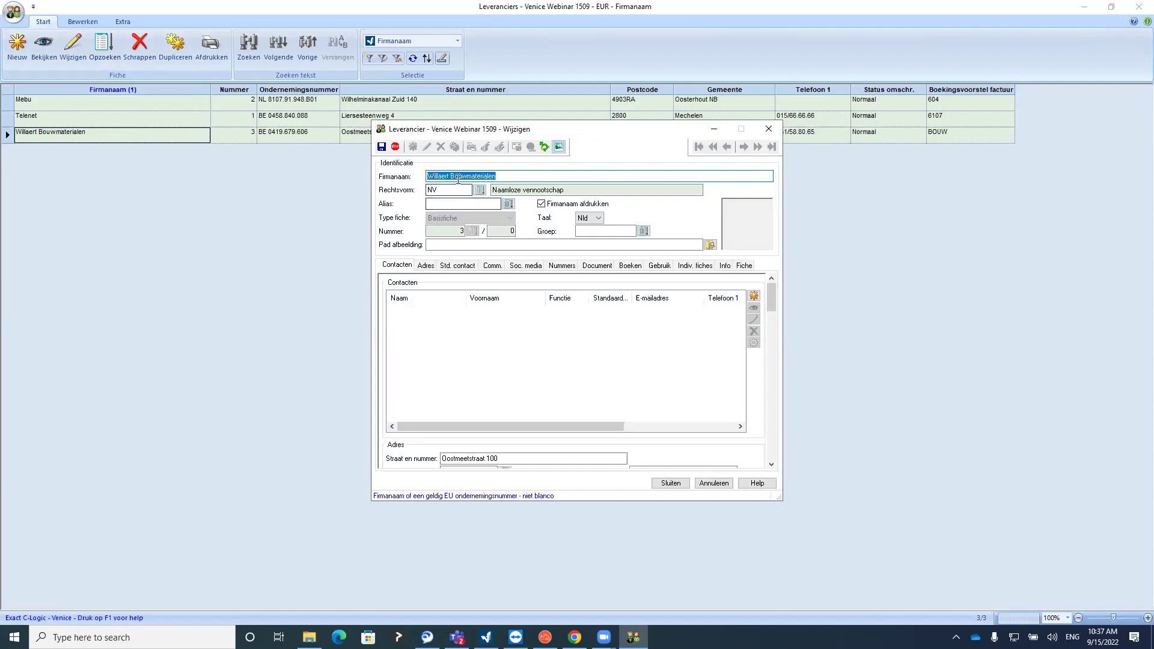
# Review Willaert Bouwmaterialen's address, contact, communication and document/payment details
pyautogui.click(446, 190)
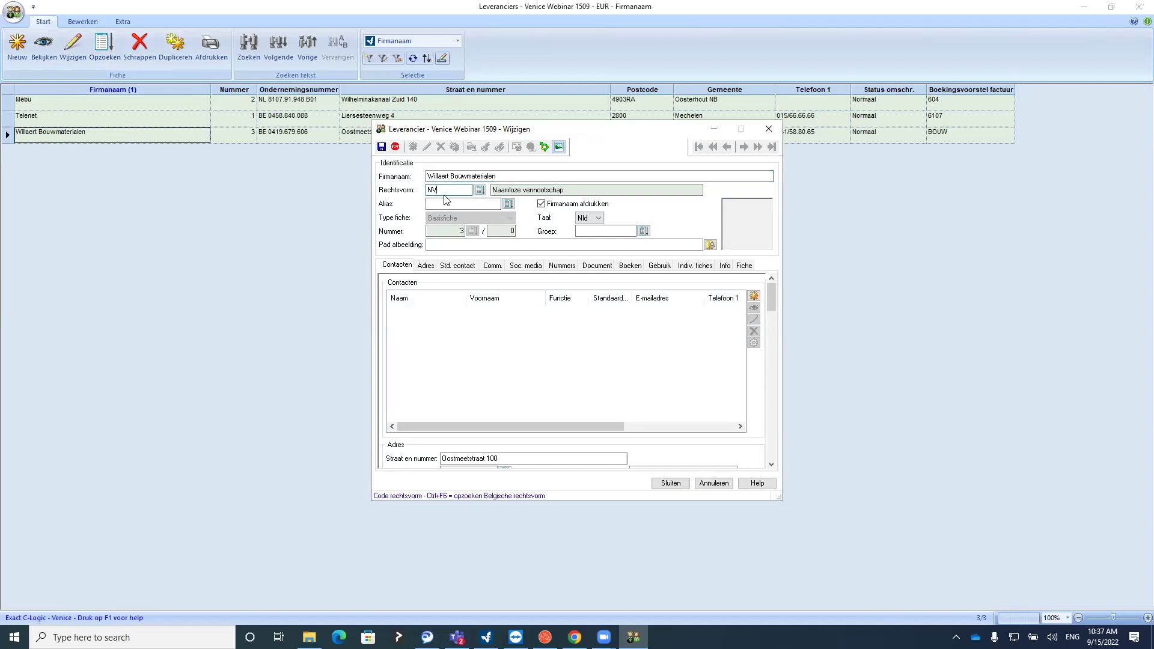
pyautogui.click(427, 266)
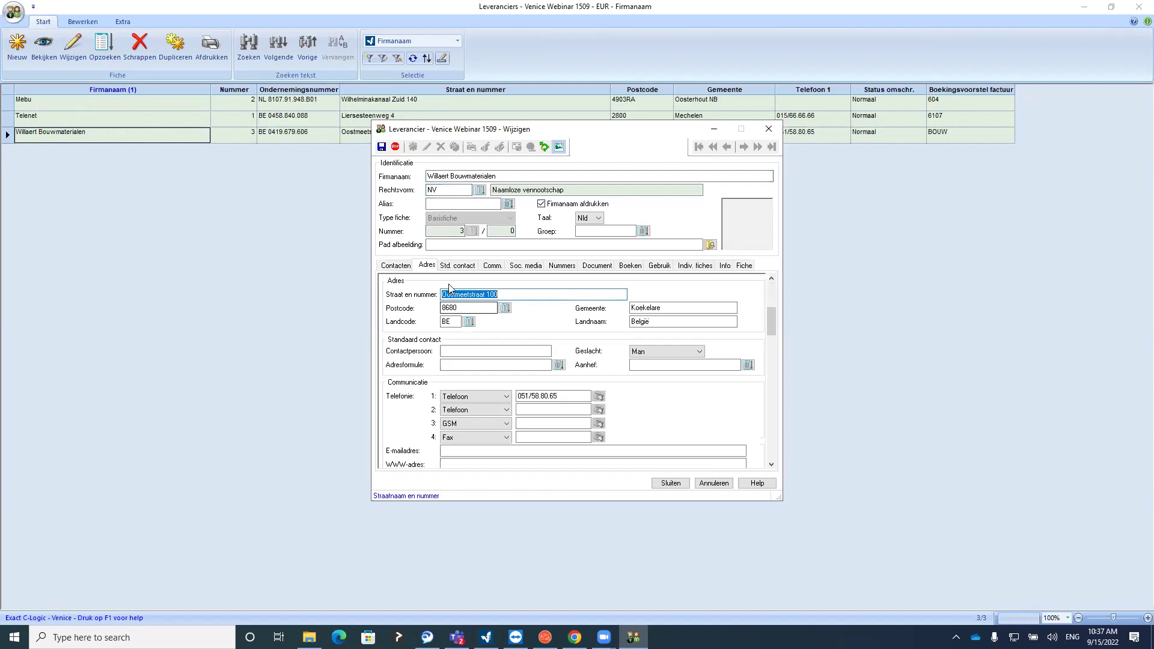
pyautogui.click(457, 266)
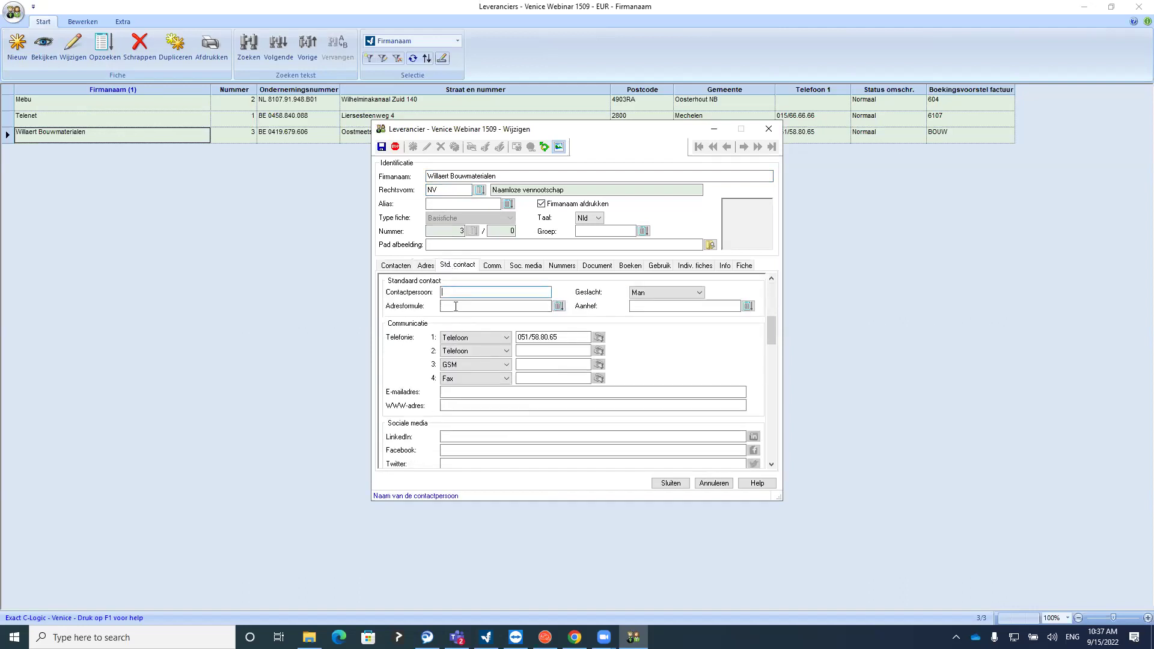
pyautogui.click(456, 306)
pyautogui.click(464, 266)
pyautogui.click(494, 265)
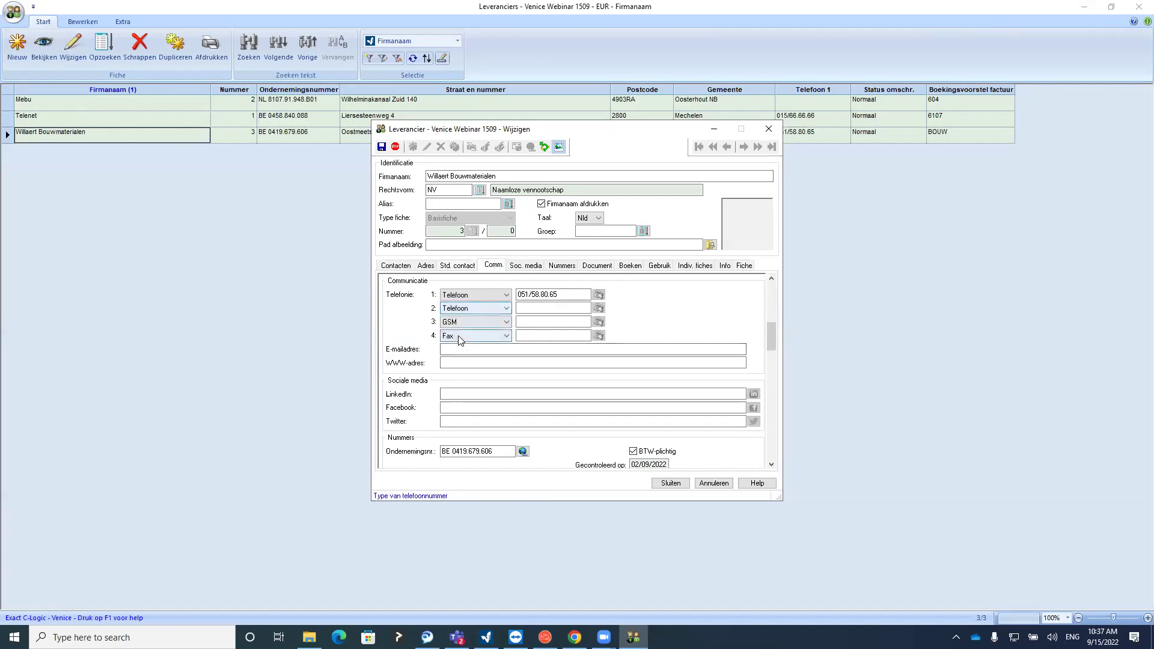
pyautogui.click(511, 268)
pyautogui.press('Tab')
pyautogui.press('Tab')
pyautogui.press('Tab')
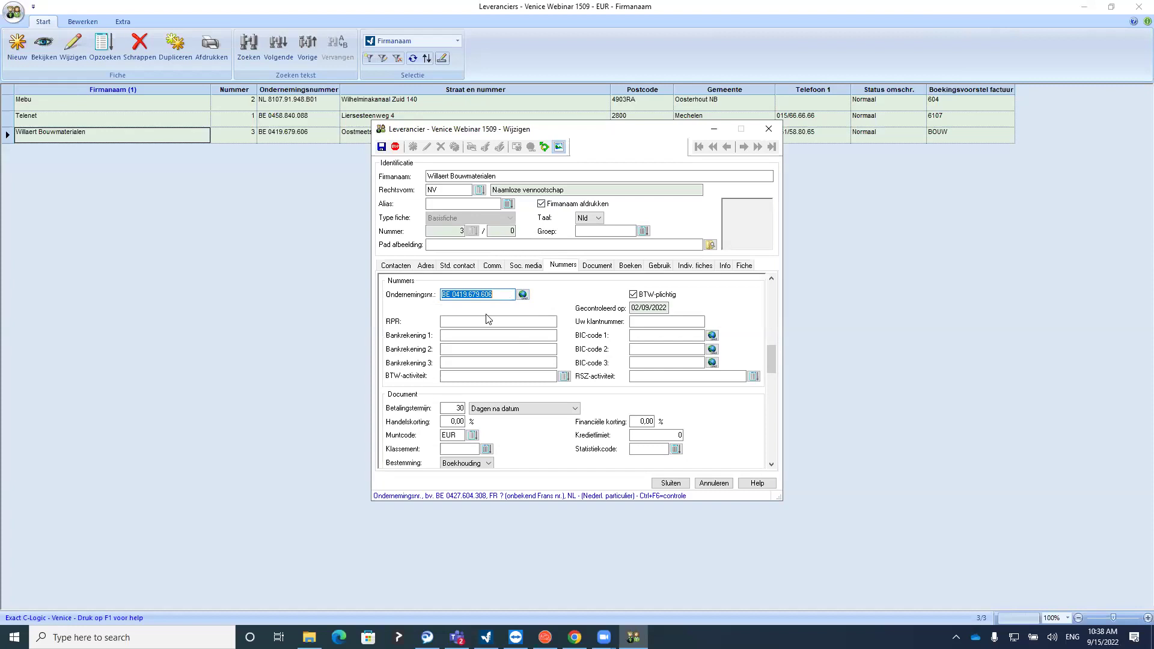
pyautogui.click(636, 322)
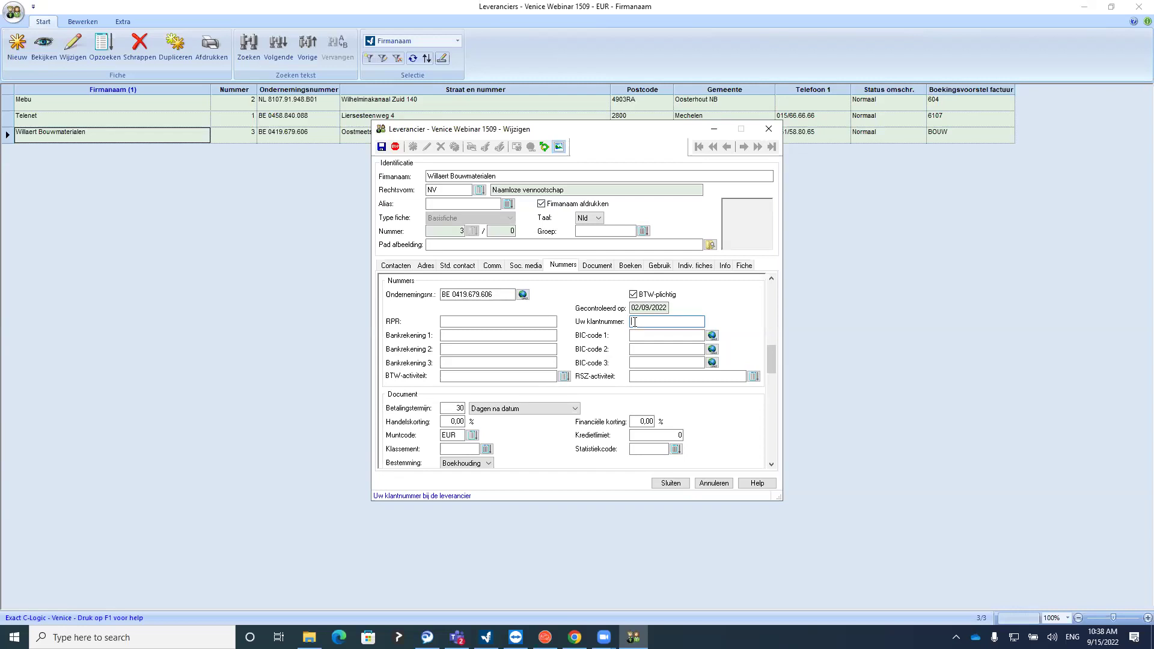
pyautogui.click(601, 266)
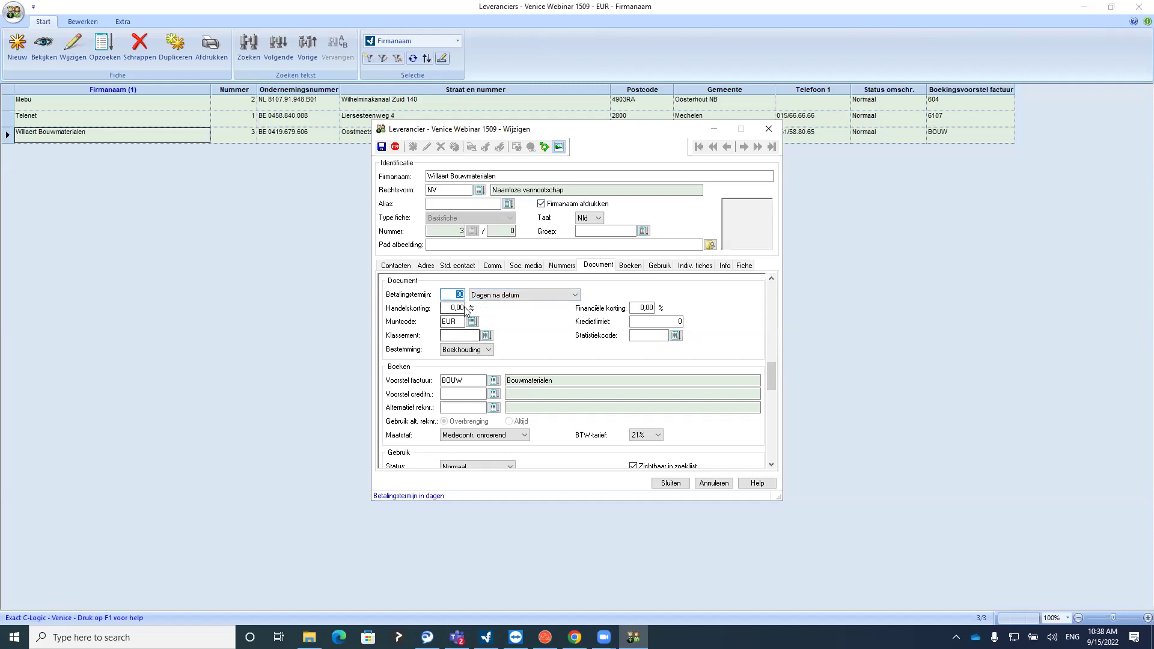
# Confirm the BOUW invoice booking proposal and set Maatstaf to Medecontr. onroerend
pyautogui.click(466, 378)
pyautogui.click(629, 266)
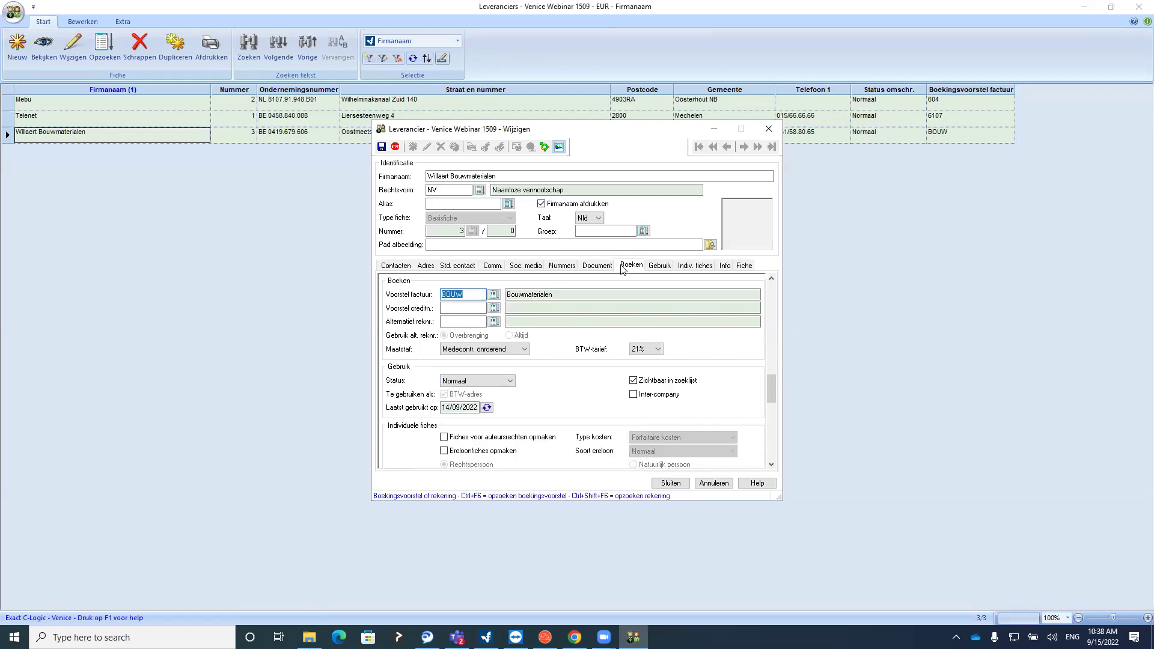
pyautogui.click(661, 266)
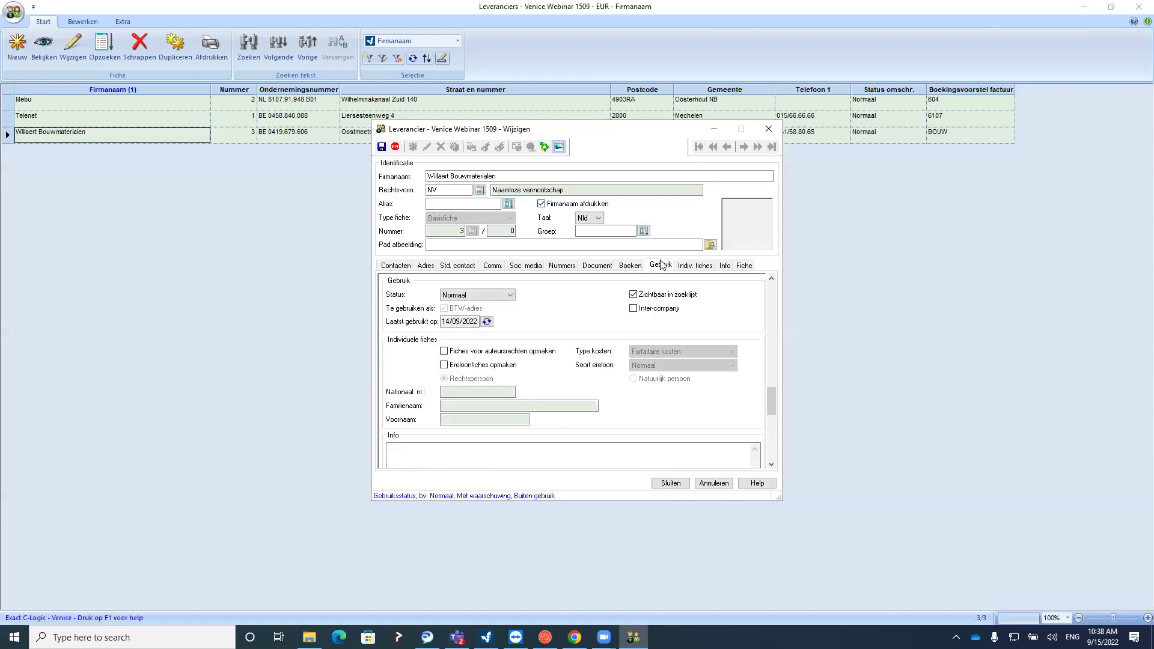
pyautogui.click(639, 265)
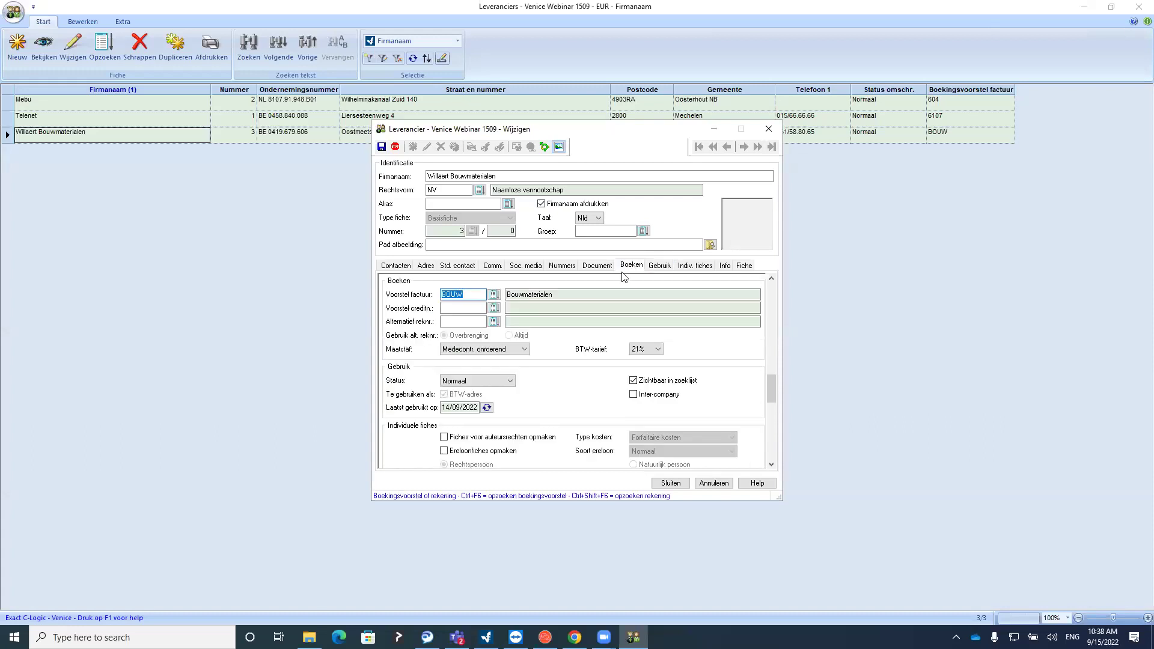
pyautogui.click(460, 349)
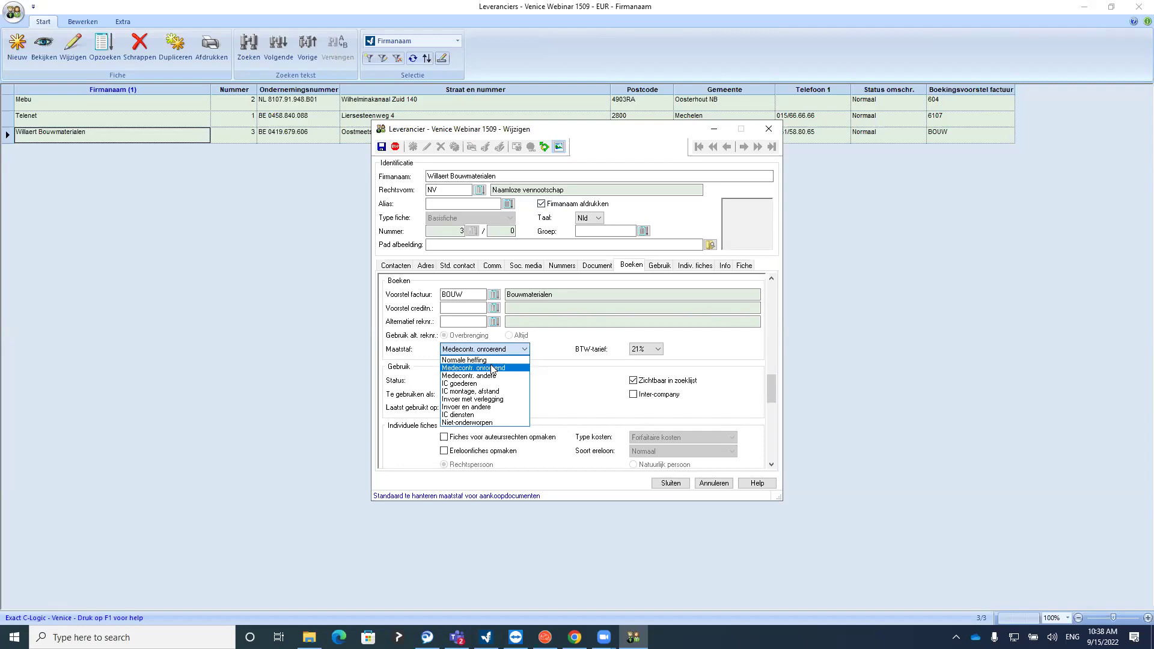
pyautogui.click(490, 366)
# Select the company name Willaert Bouwmaterialen and save the supplier record
pyautogui.click(523, 177)
pyautogui.tripleClick(522, 176)
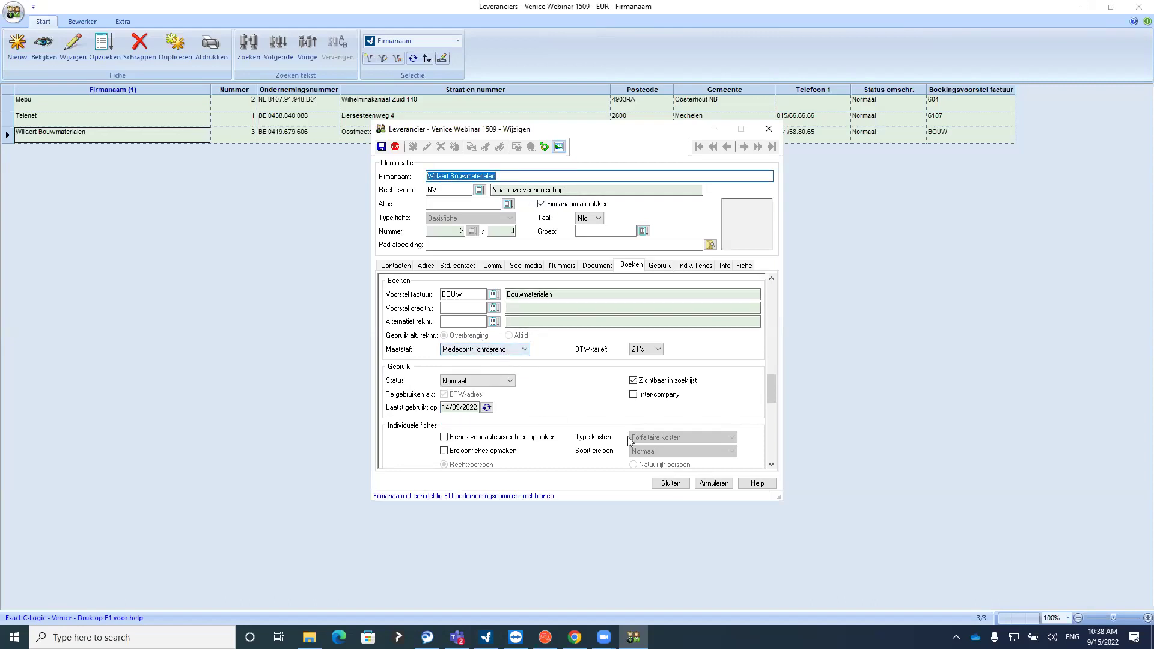
pyautogui.click(668, 484)
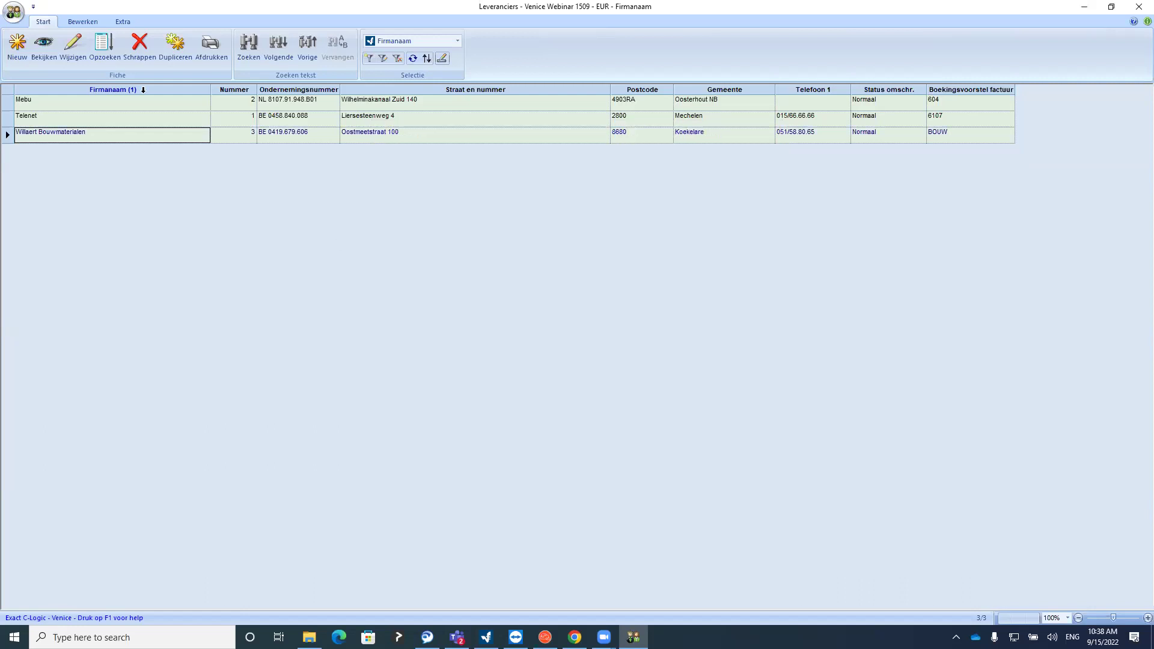
# Inspect Telenet's booking settings and close its record unchanged
pyautogui.click(128, 105)
pyautogui.press('Down')
pyautogui.click(73, 47)
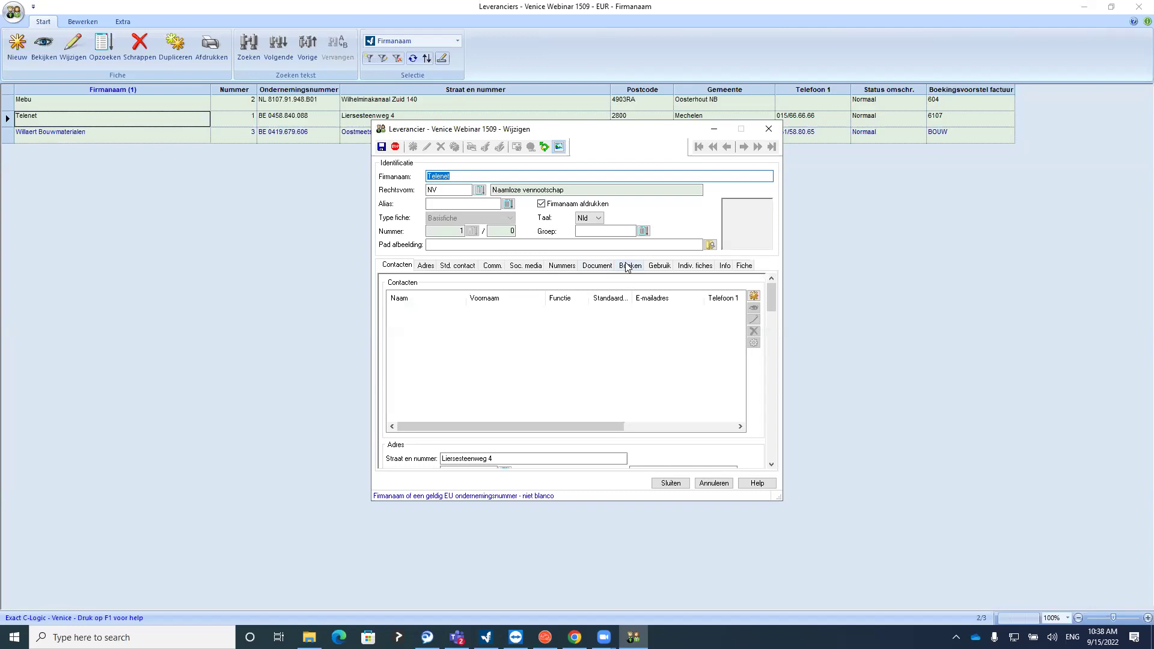
pyautogui.click(626, 266)
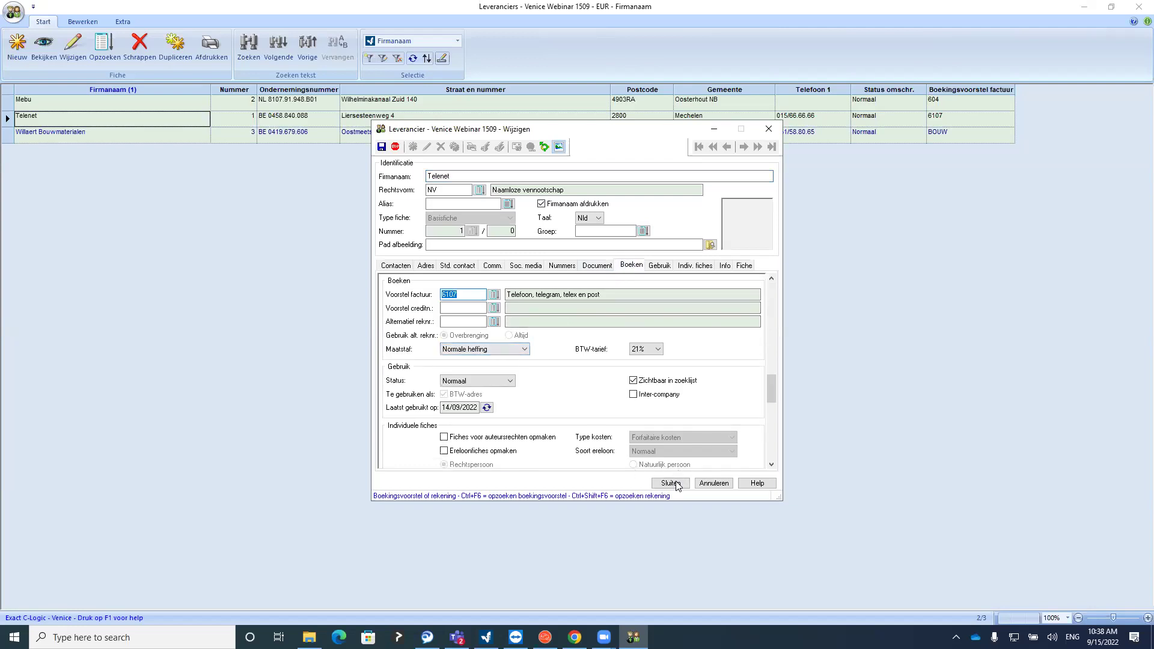
pyautogui.click(671, 483)
# Check Mebu's booking settings, keeping IC goederen as VAT regime, then close the supplier list
pyautogui.click(80, 108)
pyautogui.click(74, 47)
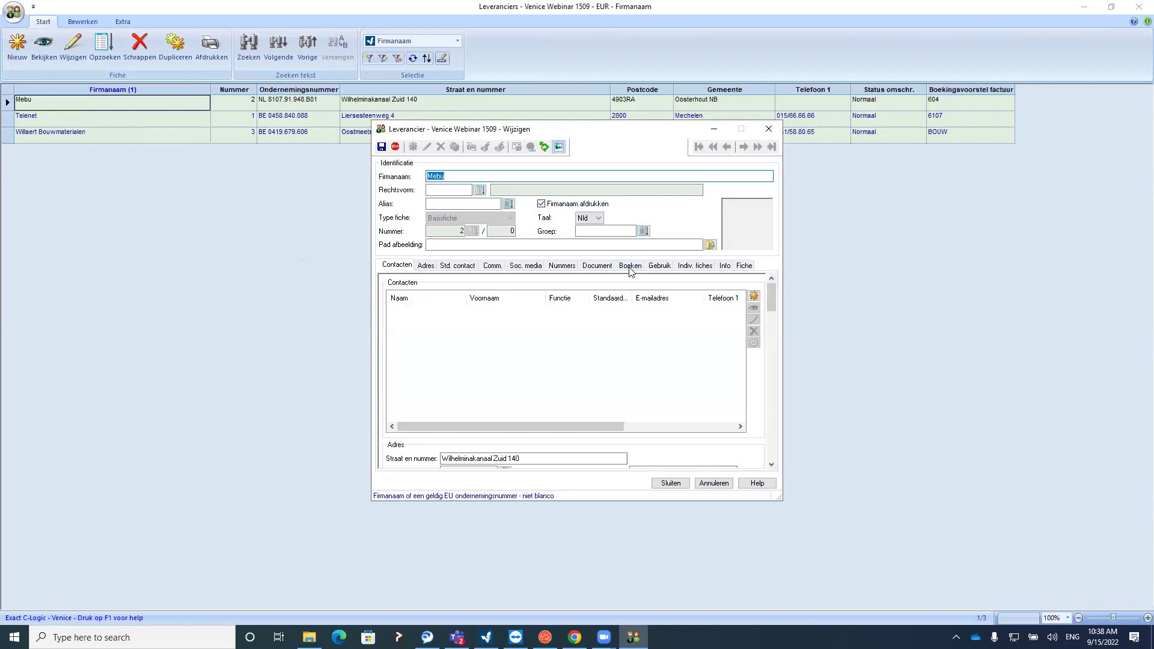
pyautogui.click(629, 266)
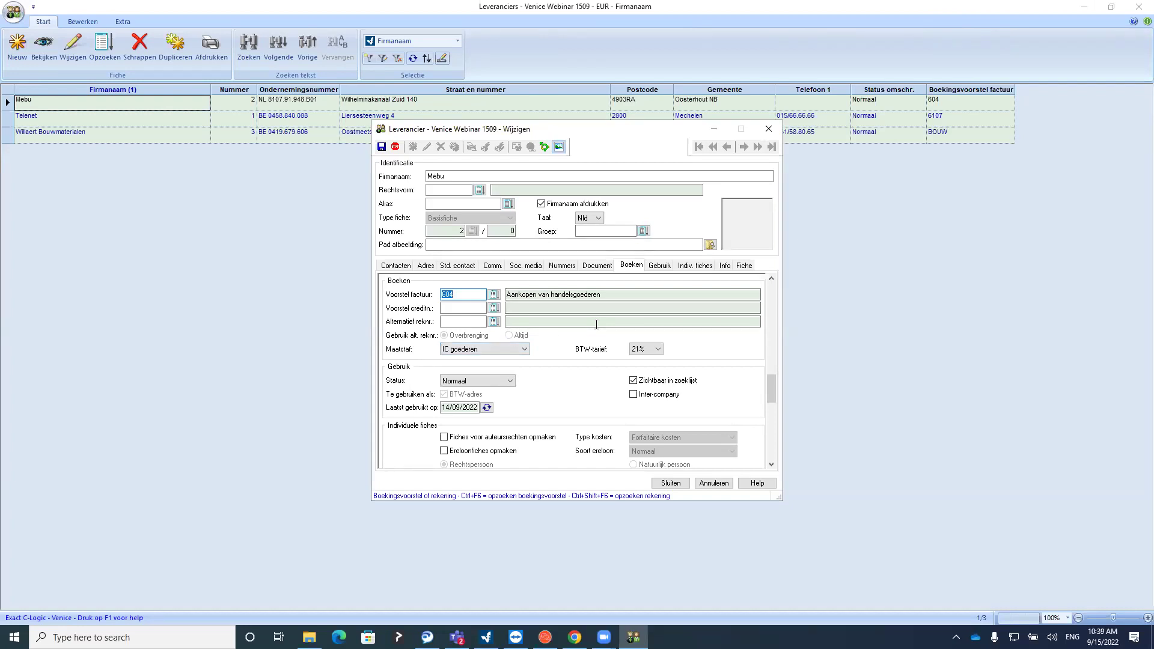
pyautogui.click(491, 349)
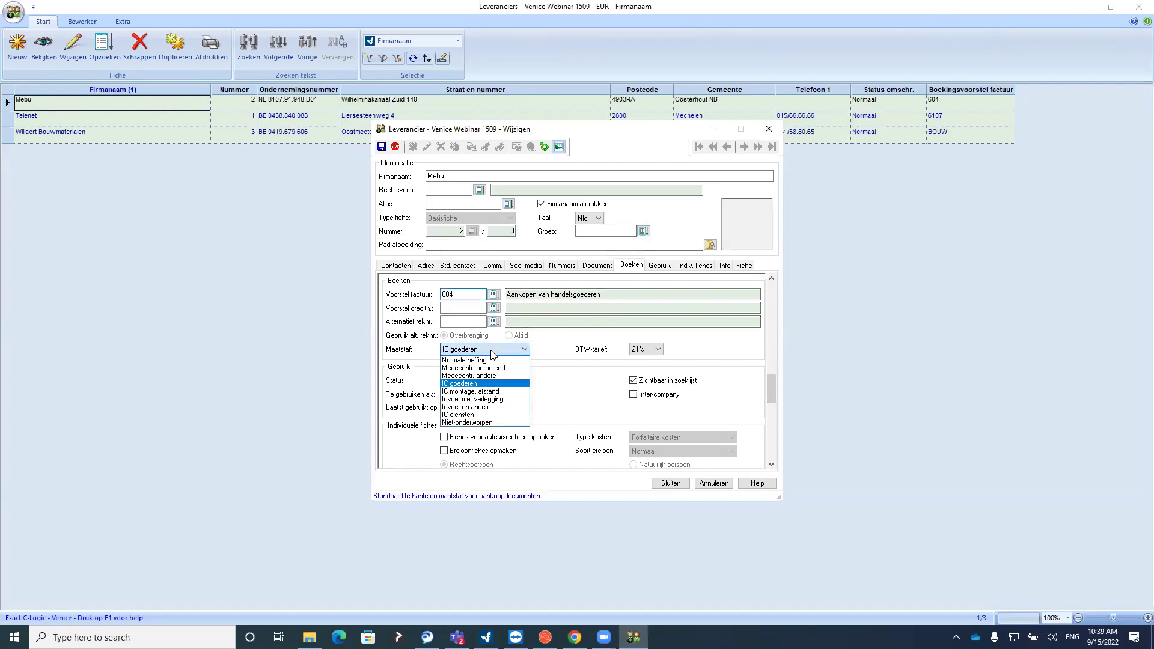
pyautogui.click(481, 384)
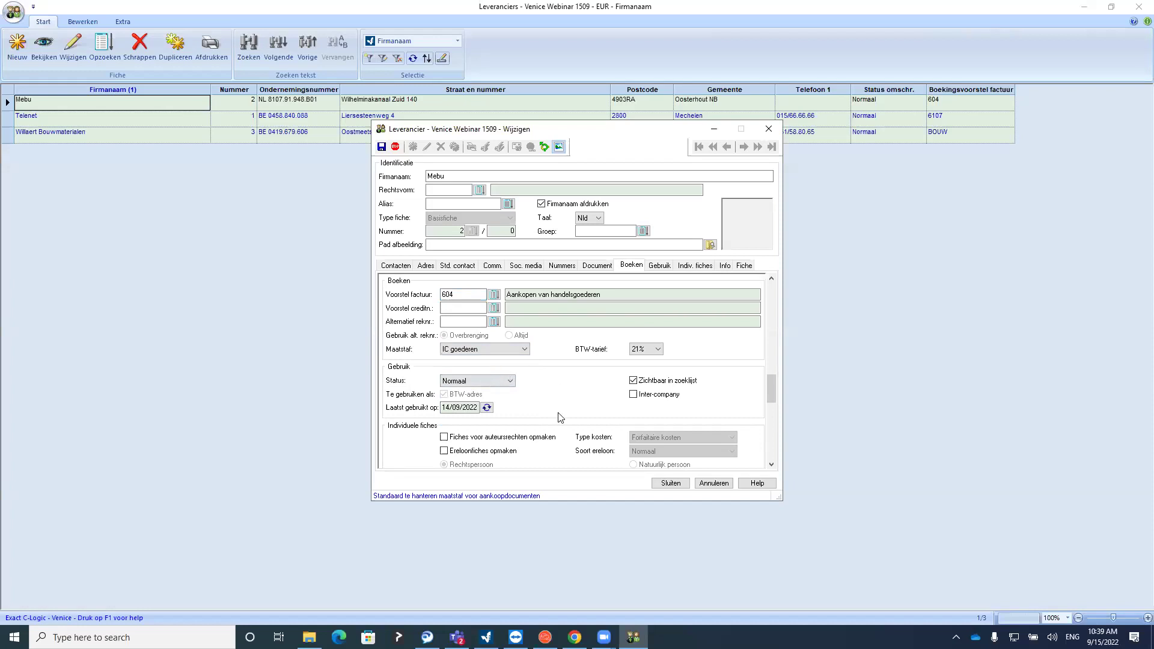
pyautogui.click(671, 484)
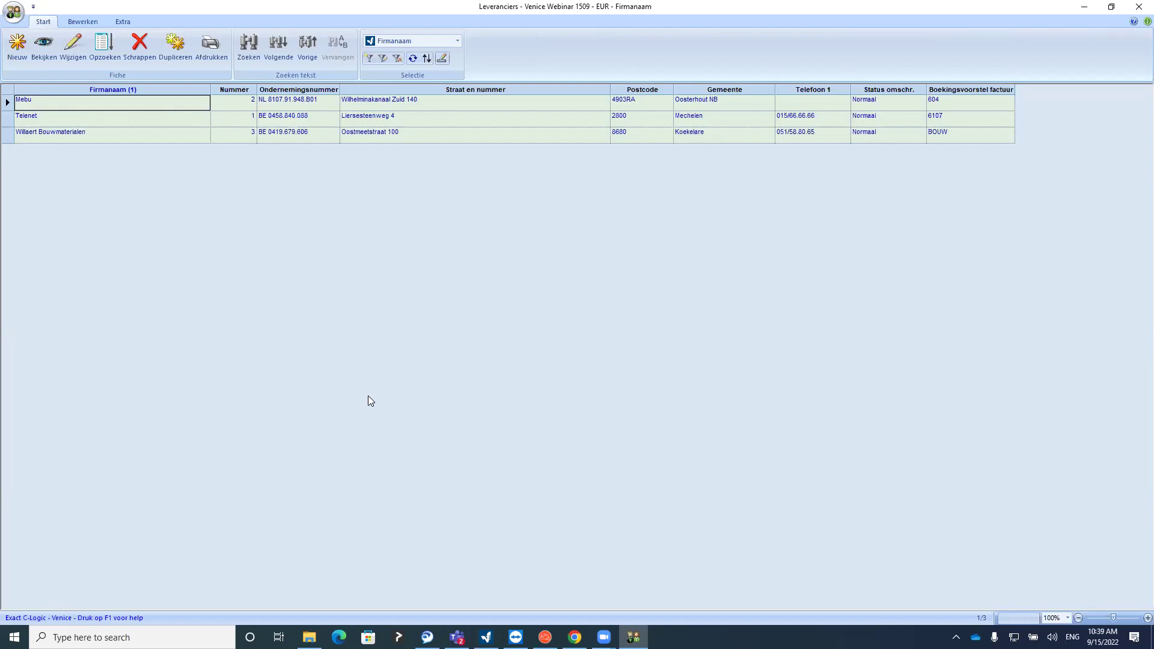
pyautogui.click(1139, 7)
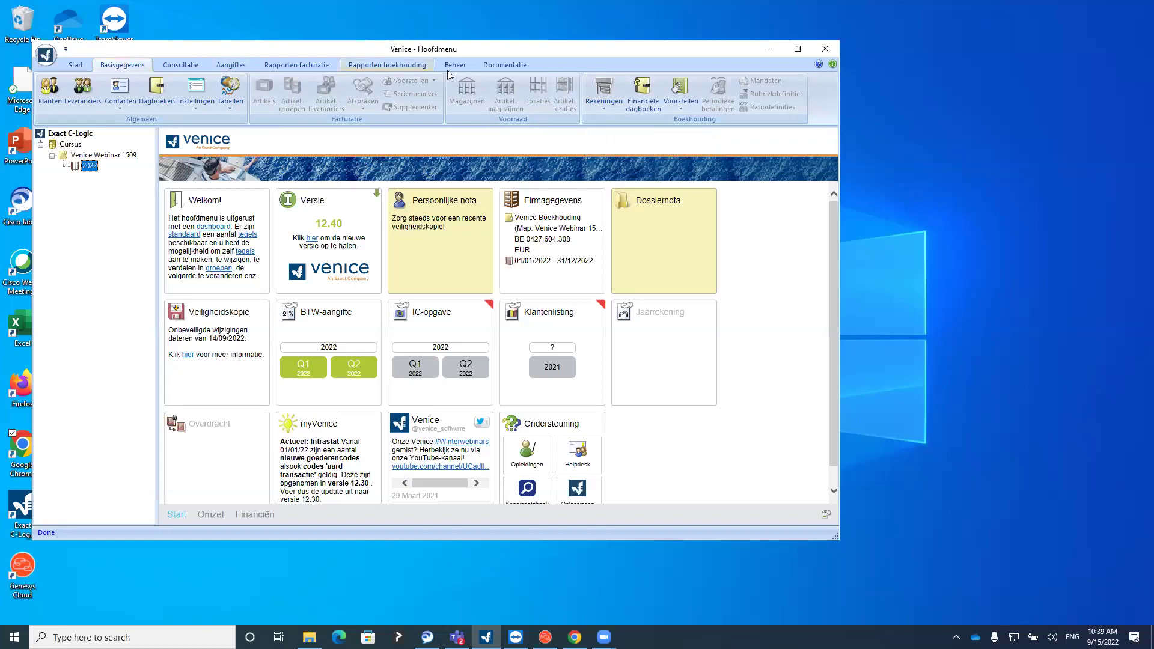
# Choose Rekeningen > Algemene rekeningen to list the general ledger accounts
pyautogui.click(606, 107)
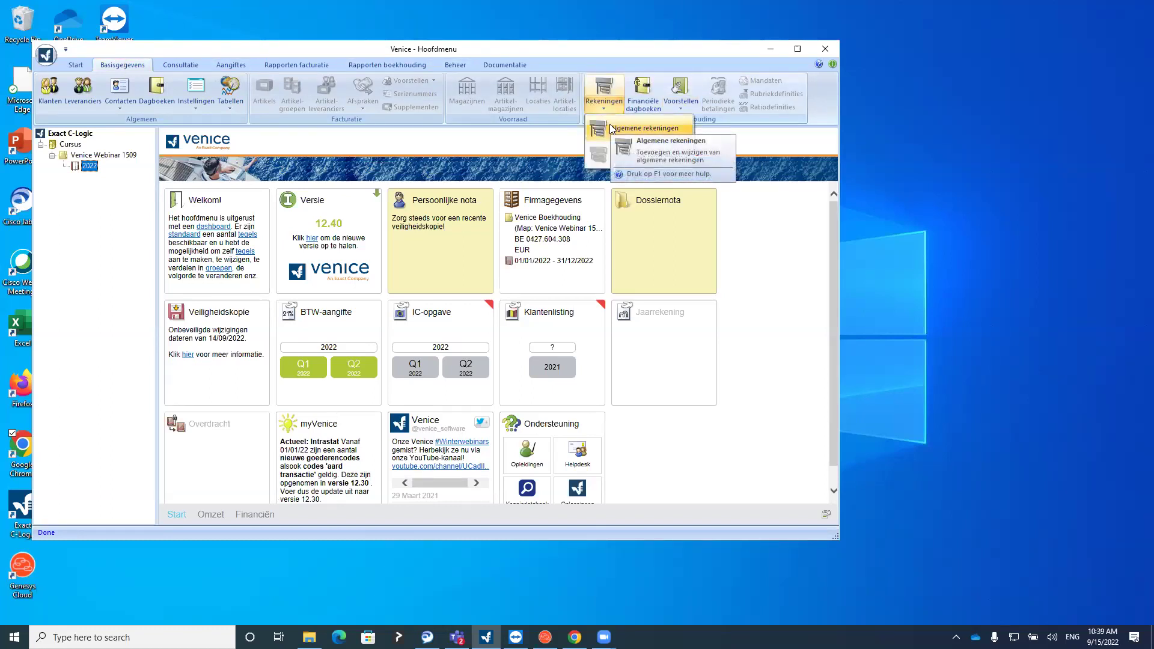
pyautogui.click(613, 129)
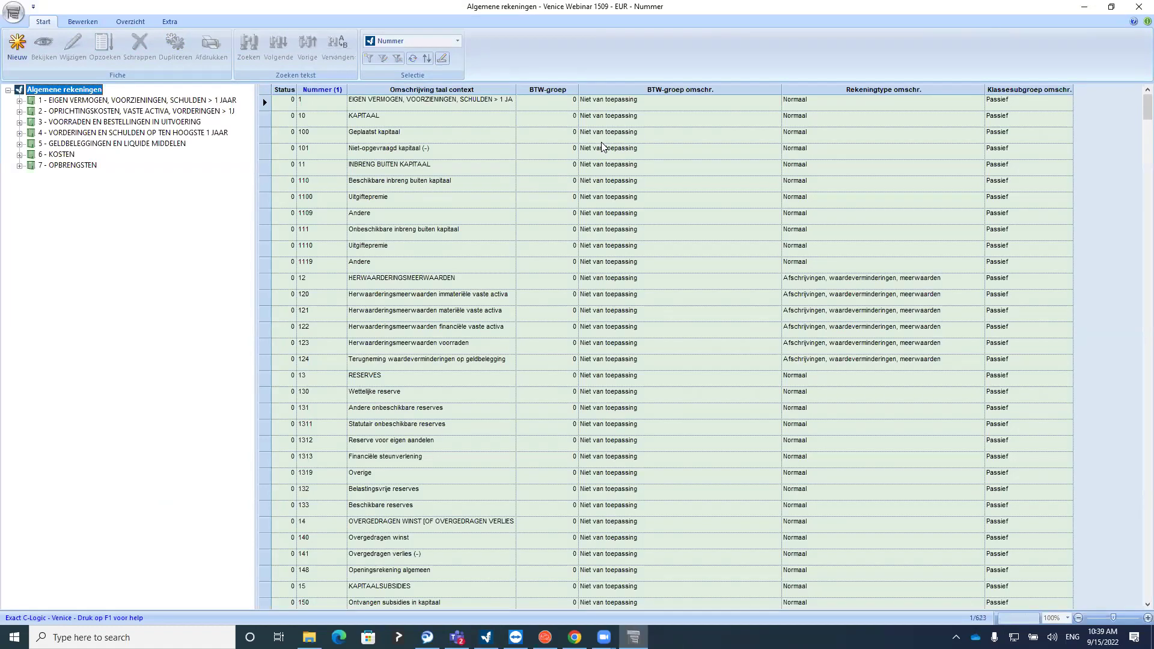
pyautogui.click(449, 166)
pyautogui.click(433, 207)
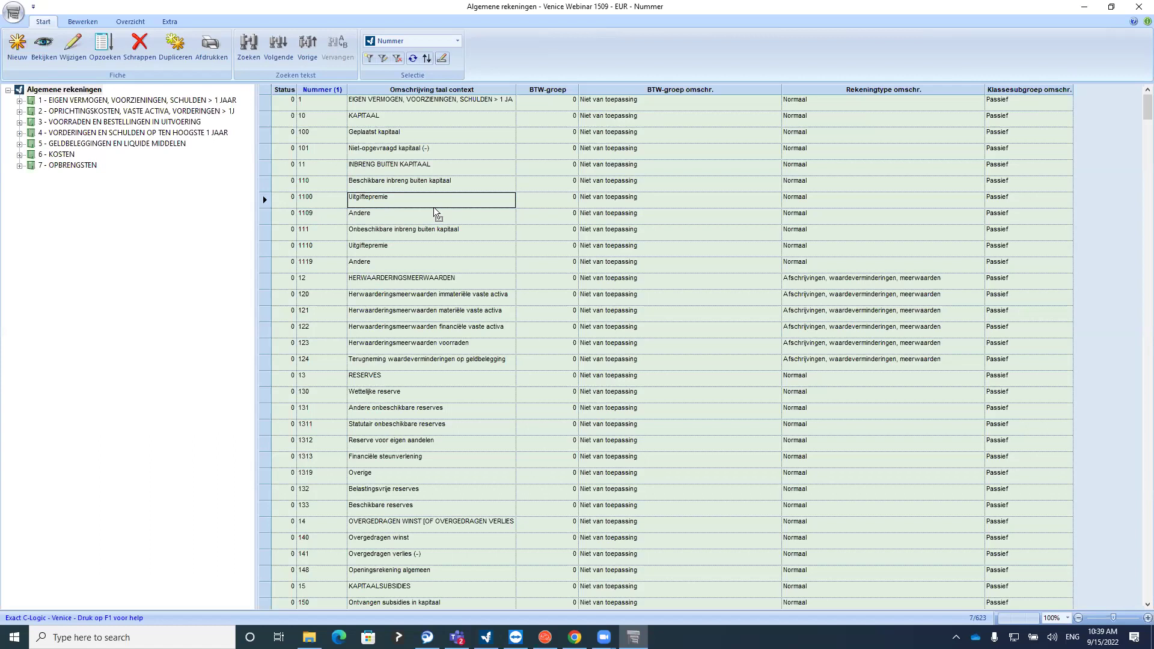
pyautogui.click(398, 102)
pyautogui.click(396, 136)
pyautogui.click(395, 169)
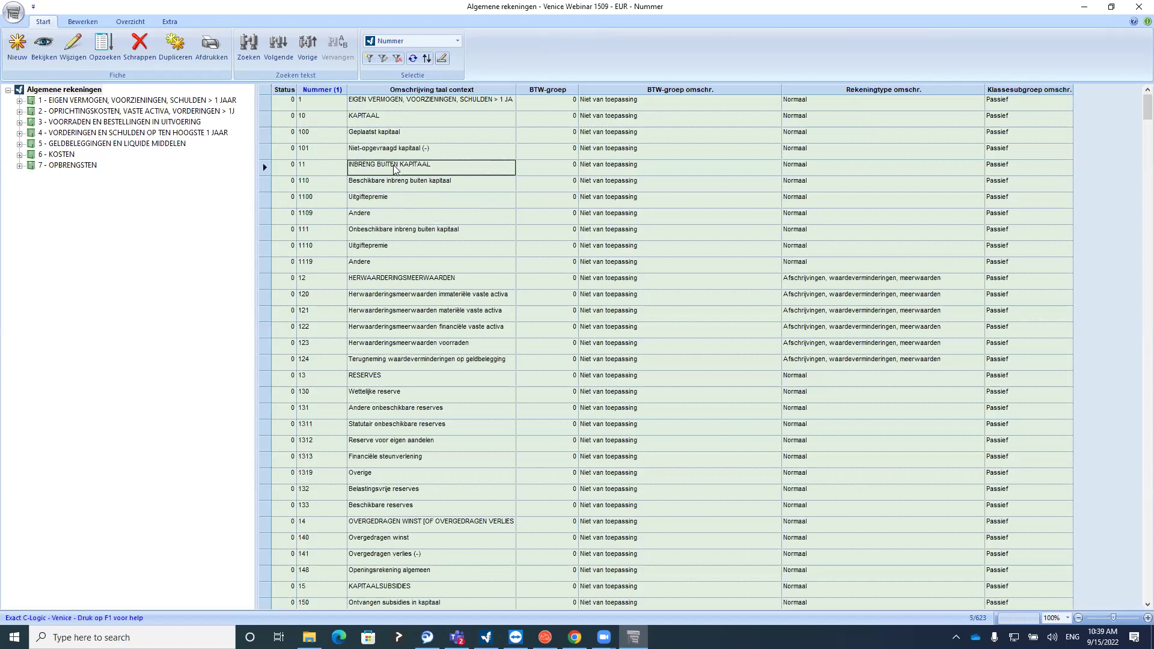
pyautogui.click(82, 57)
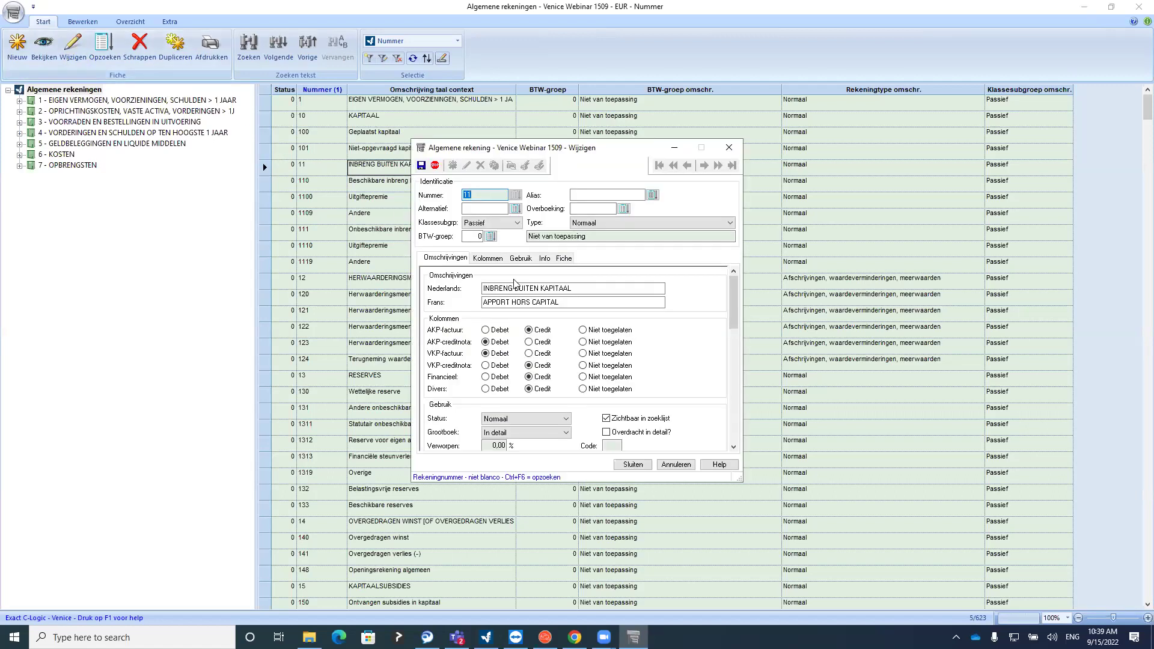
pyautogui.click(584, 290)
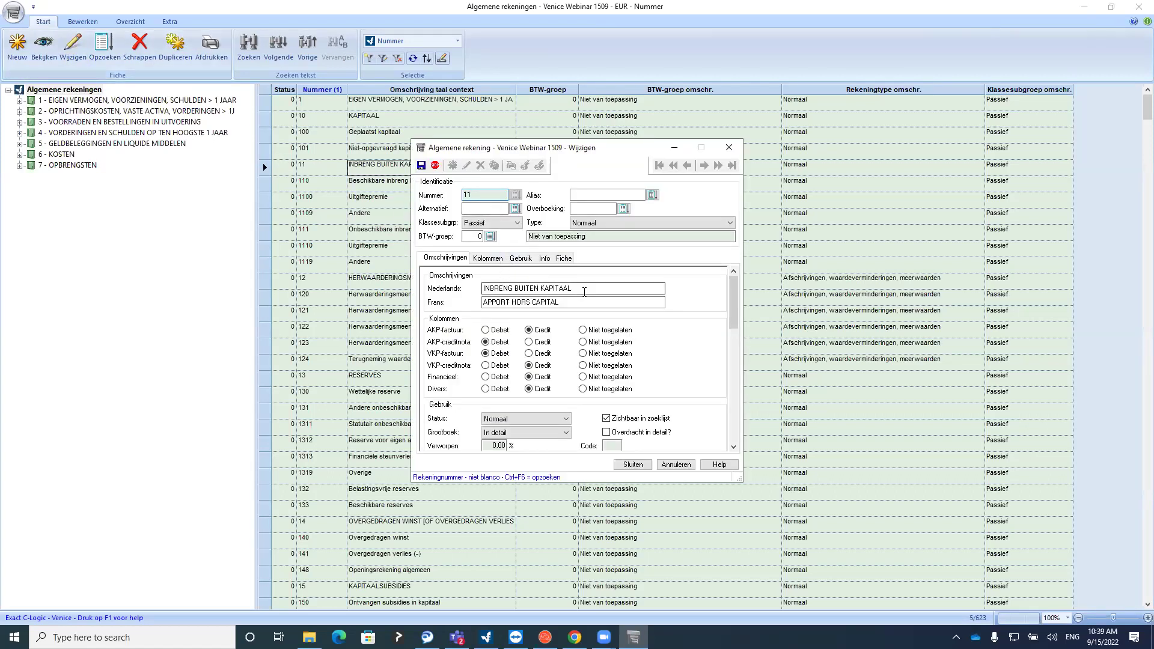
pyautogui.click(586, 301)
pyautogui.doubleClick(586, 302)
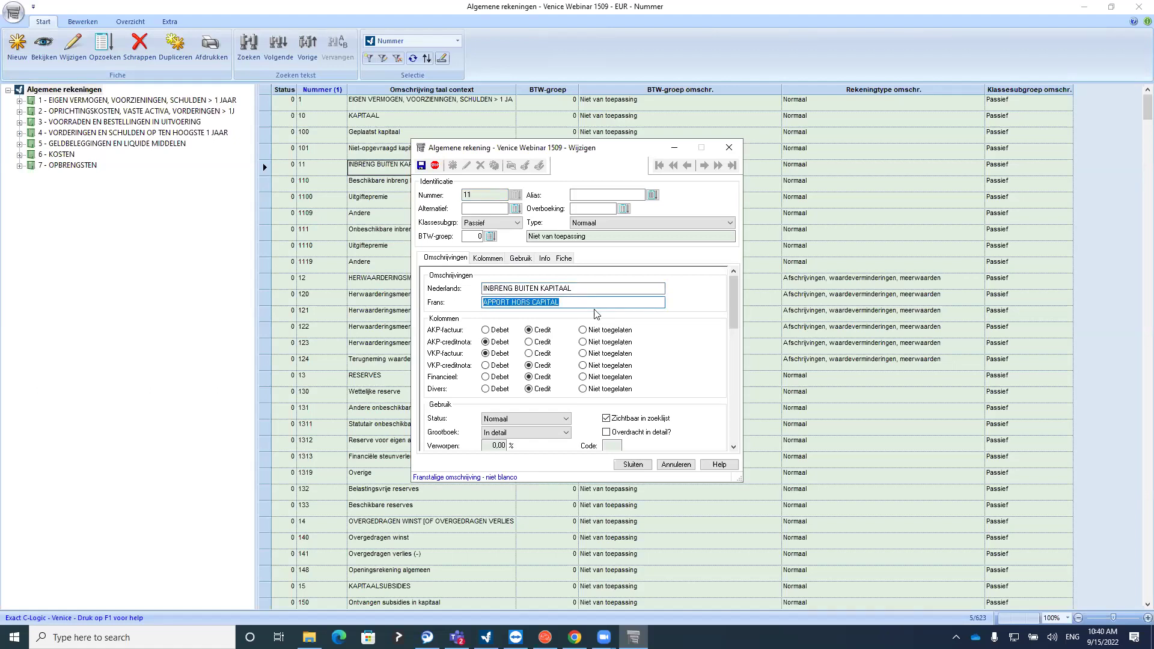
pyautogui.click(486, 261)
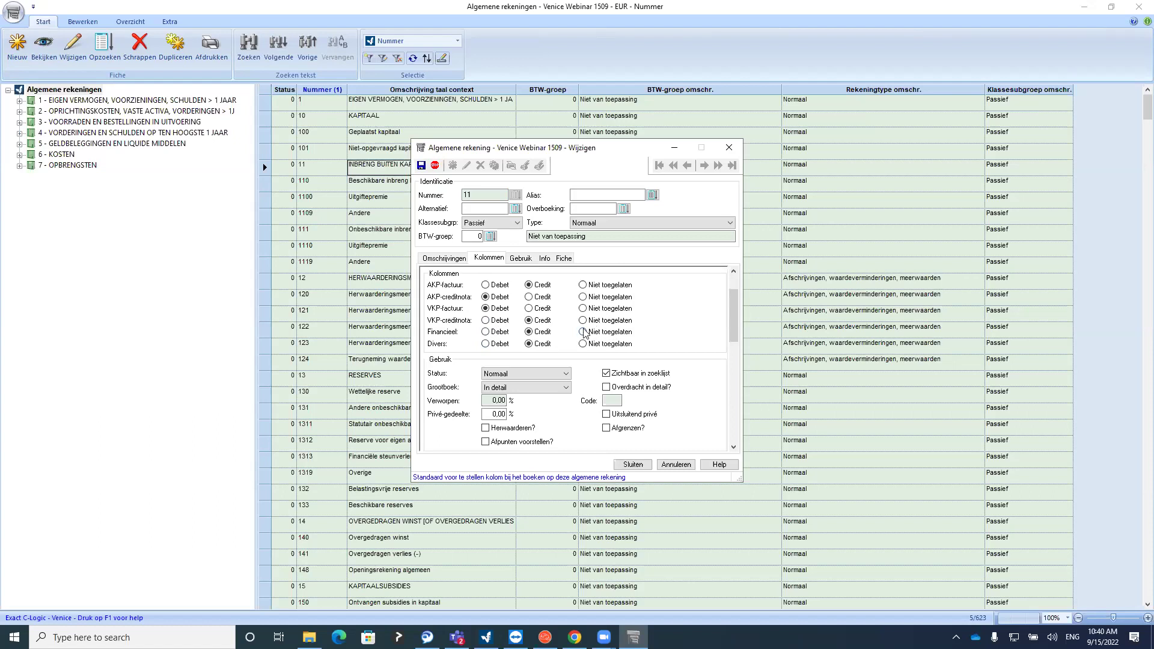
pyautogui.click(730, 148)
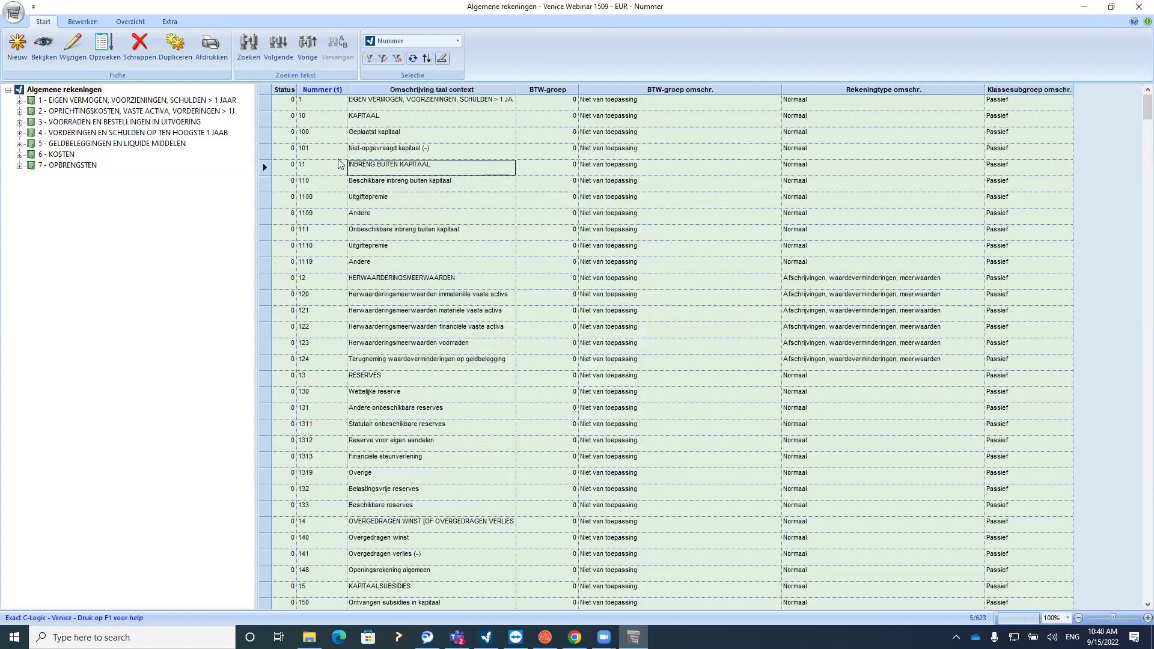
pyautogui.scroll(-20, 273, 369)
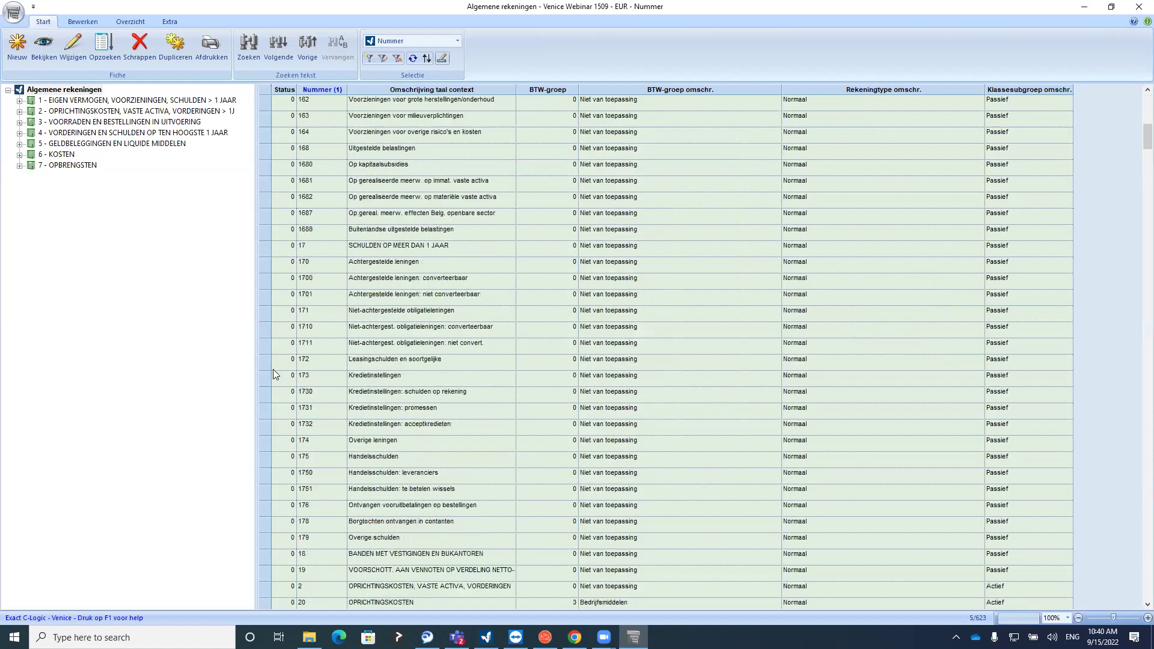
pyautogui.click(20, 154)
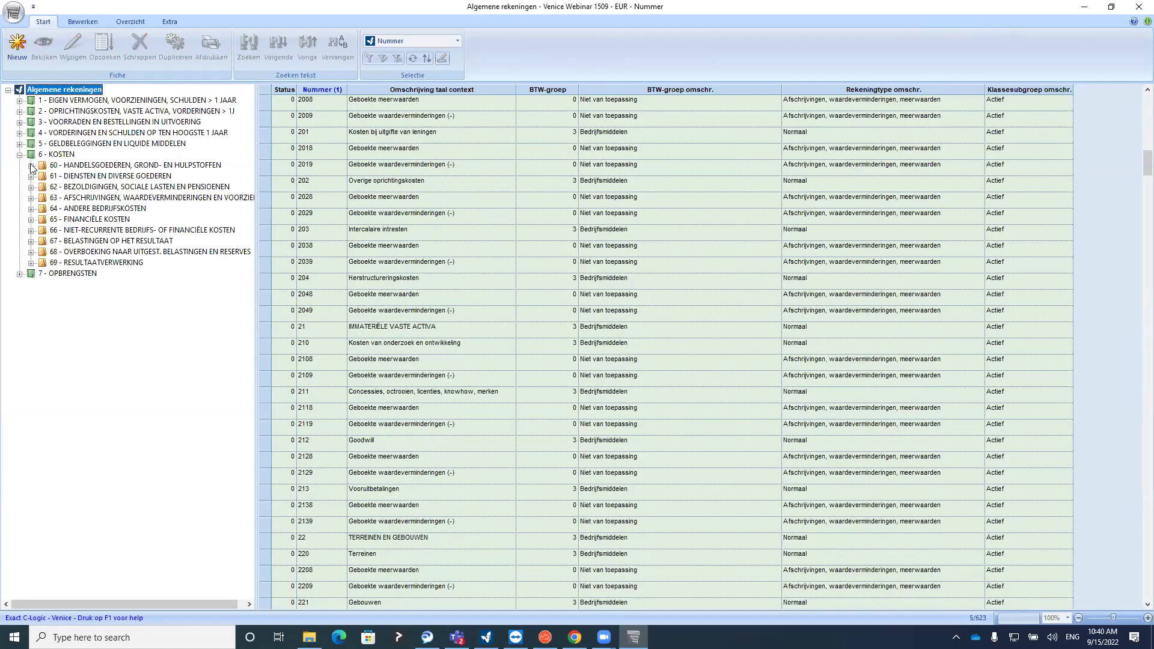
pyautogui.click(31, 165)
pyautogui.click(92, 176)
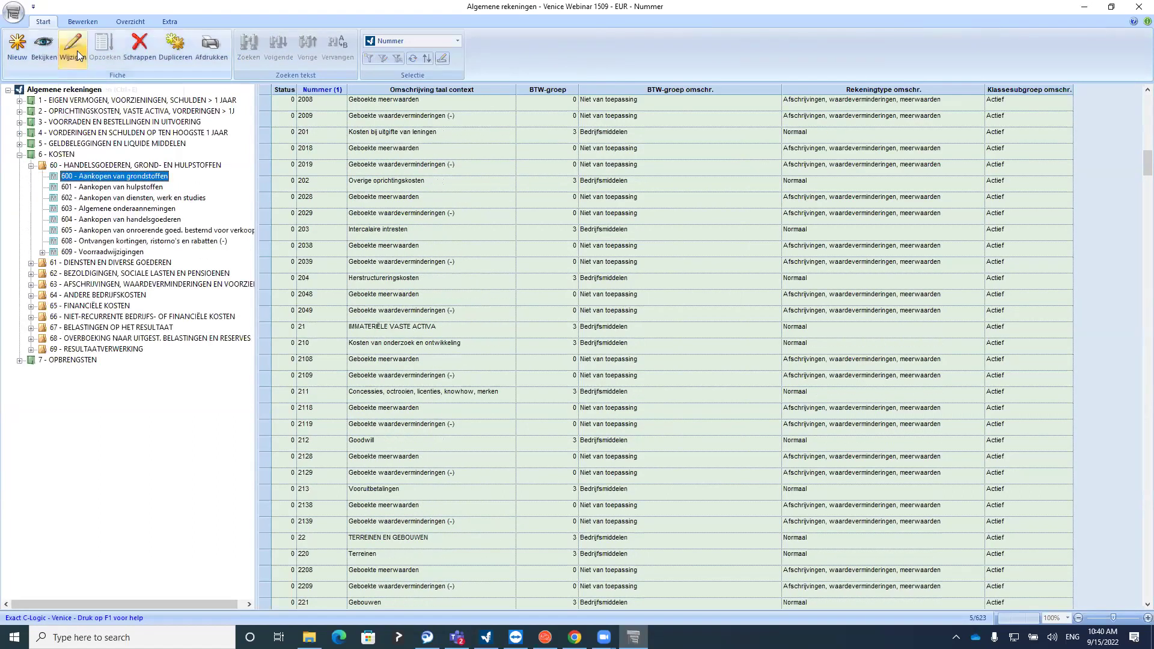
pyautogui.click(75, 51)
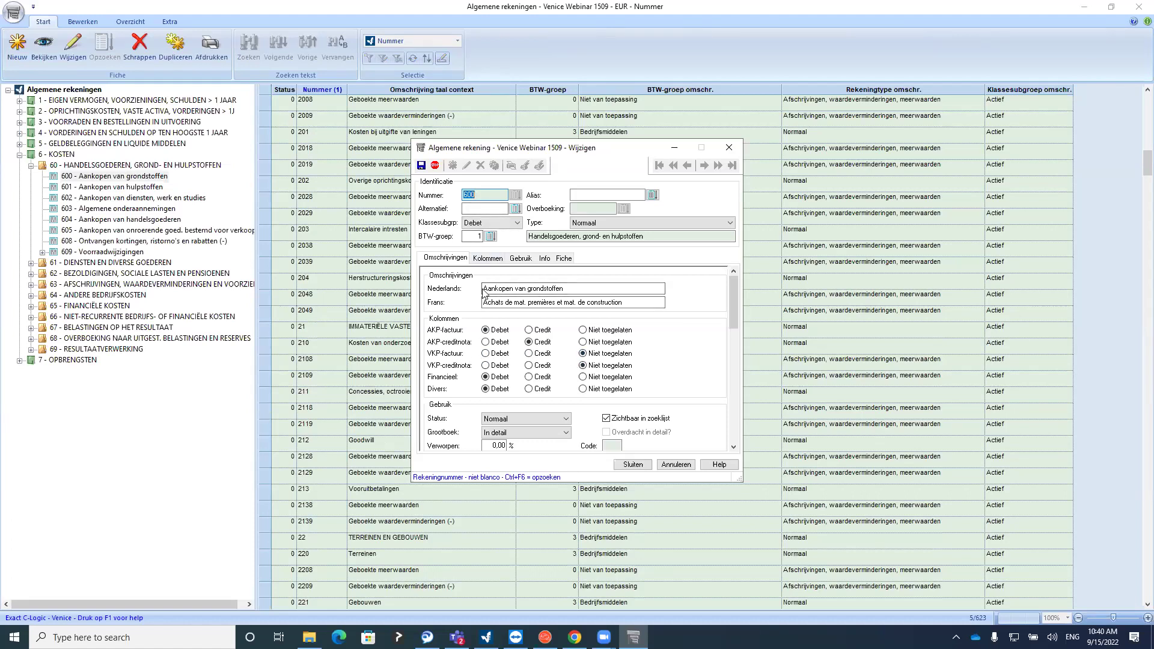
pyautogui.click(728, 148)
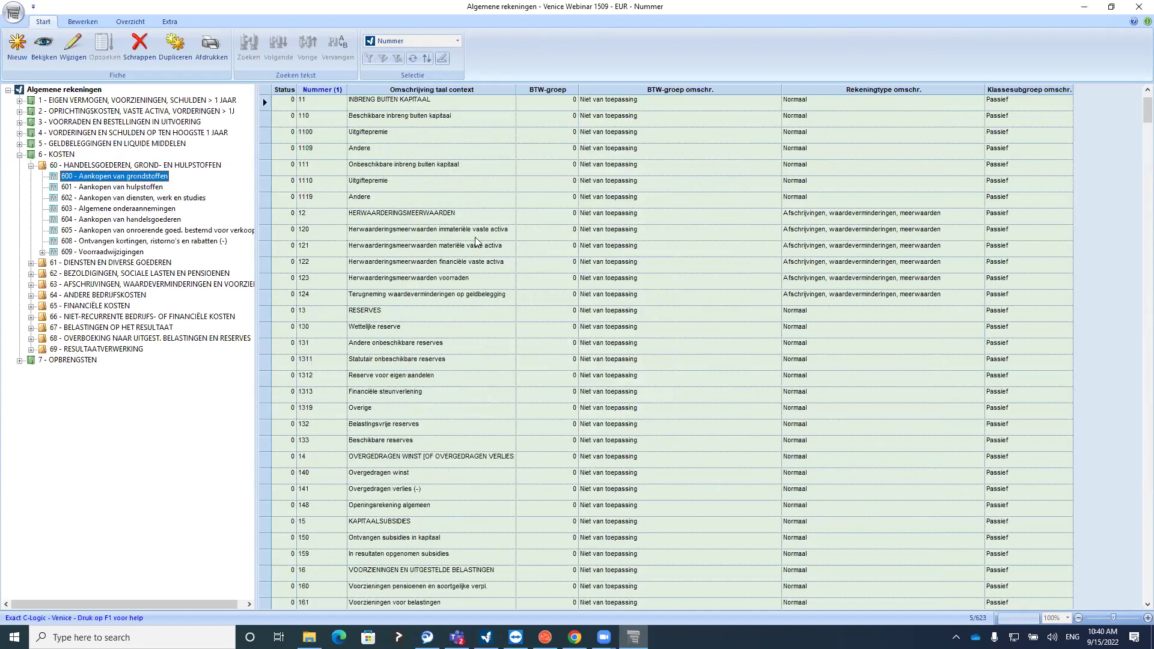
pyautogui.click(31, 165)
pyautogui.click(20, 155)
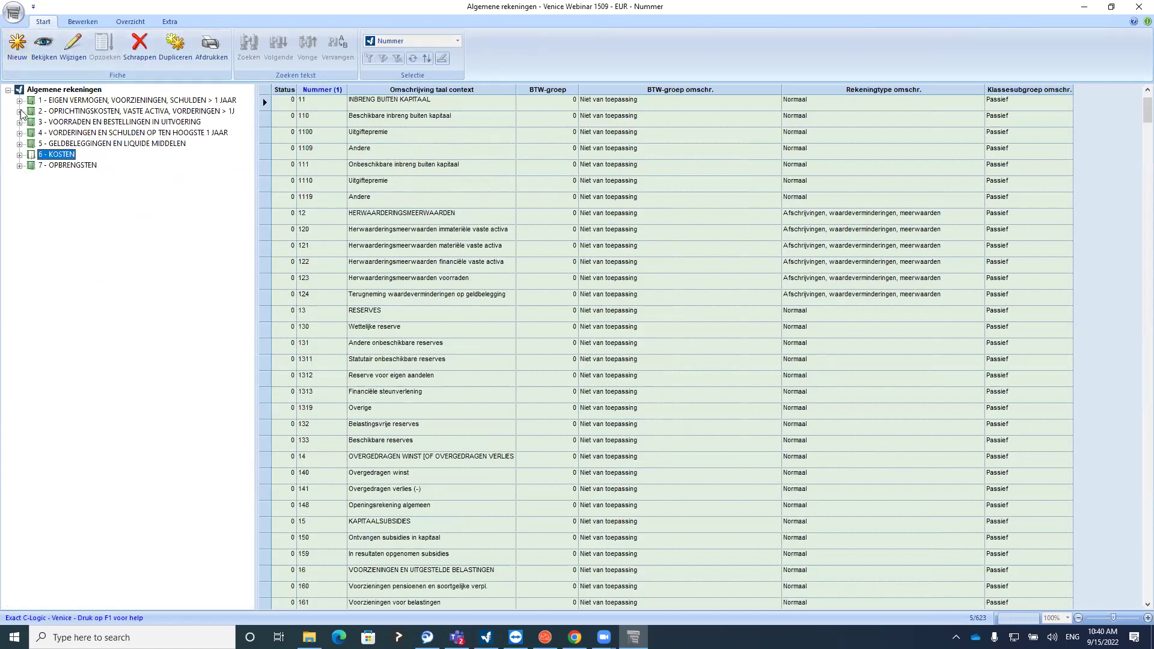
pyautogui.click(19, 154)
pyautogui.click(31, 165)
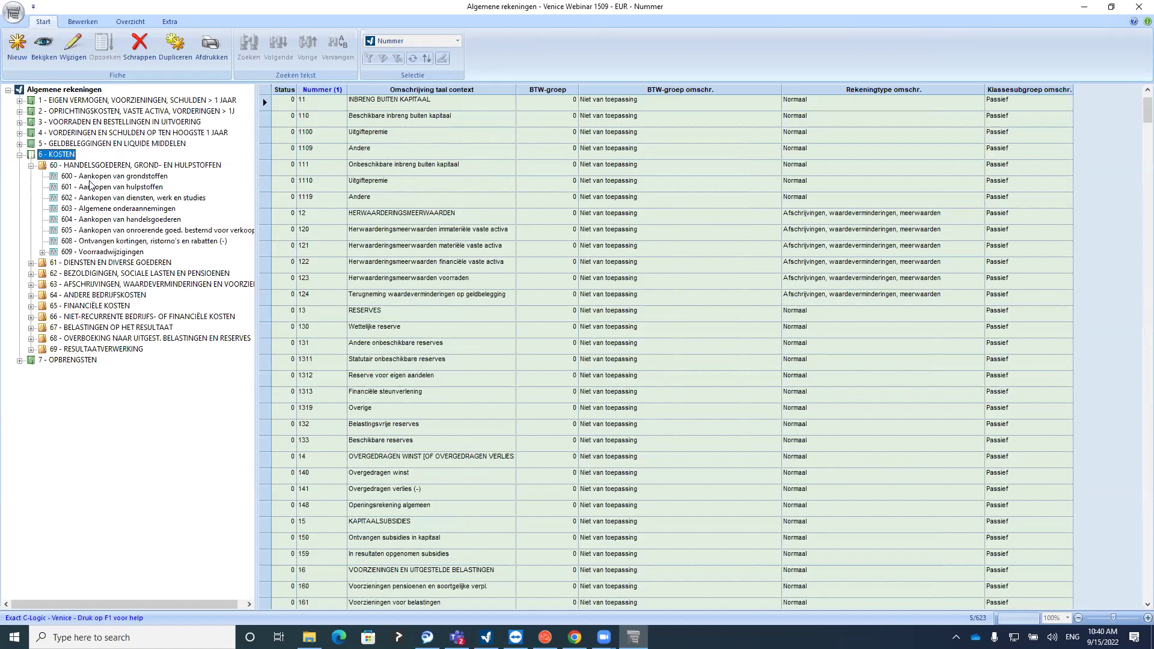
pyautogui.click(92, 176)
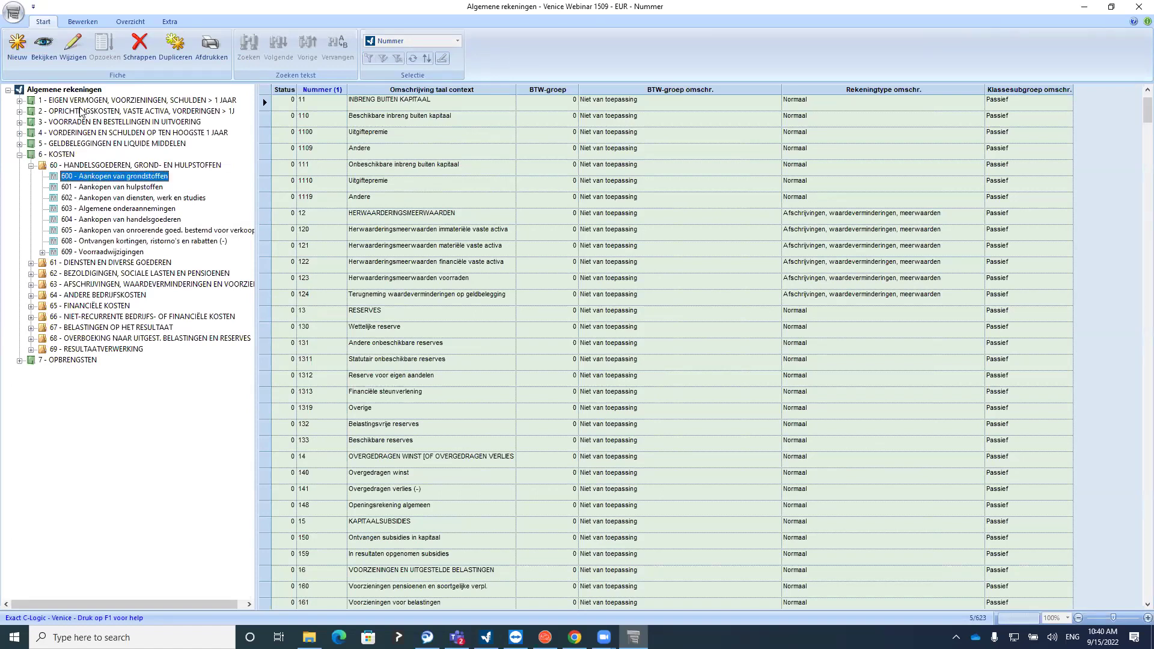
pyautogui.click(73, 47)
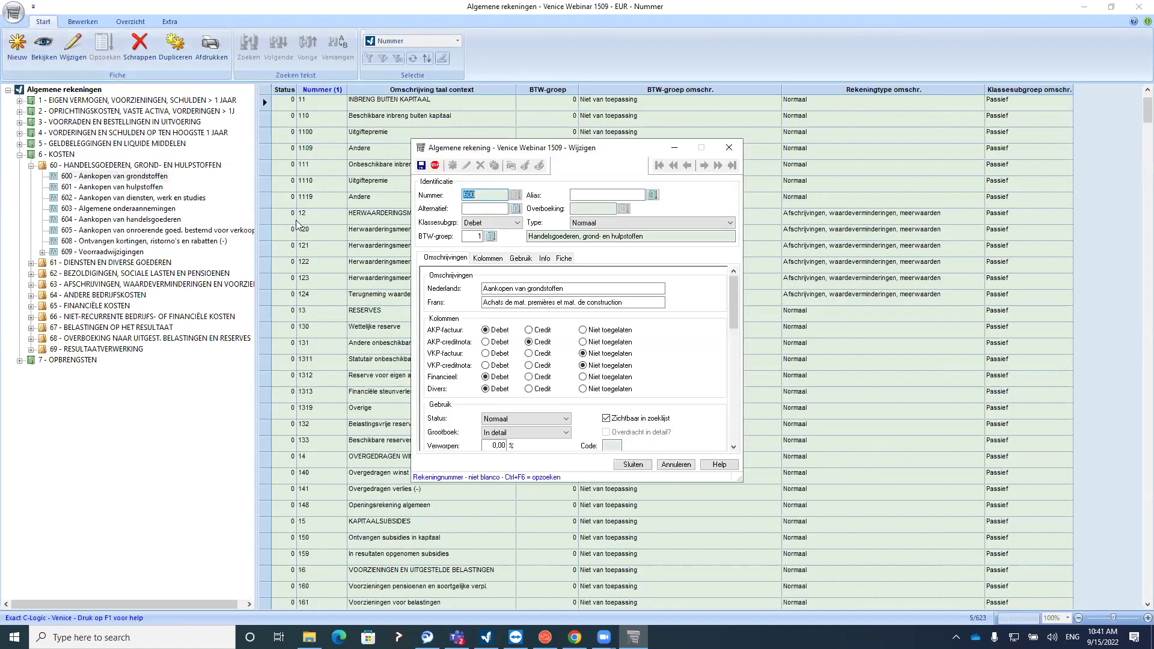
pyautogui.click(727, 150)
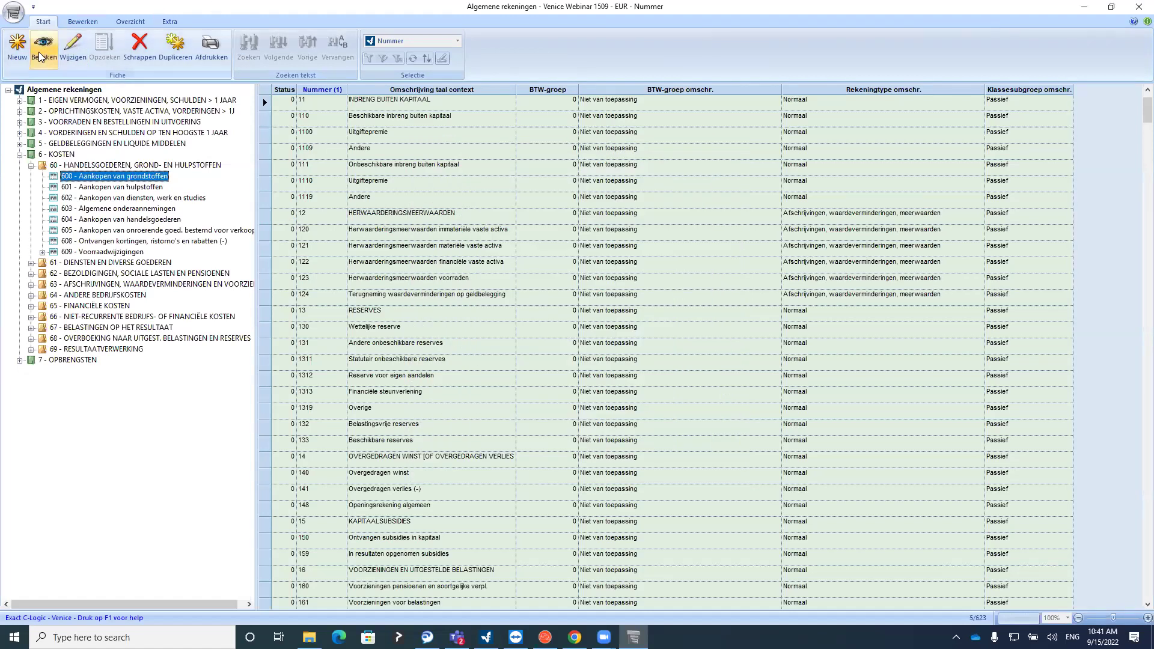
pyautogui.click(30, 165)
# Collapse 6 - KOSTEN and browse accounts 1109, 12, 123 and 1312 in the grid
pyautogui.click(20, 155)
pyautogui.click(375, 151)
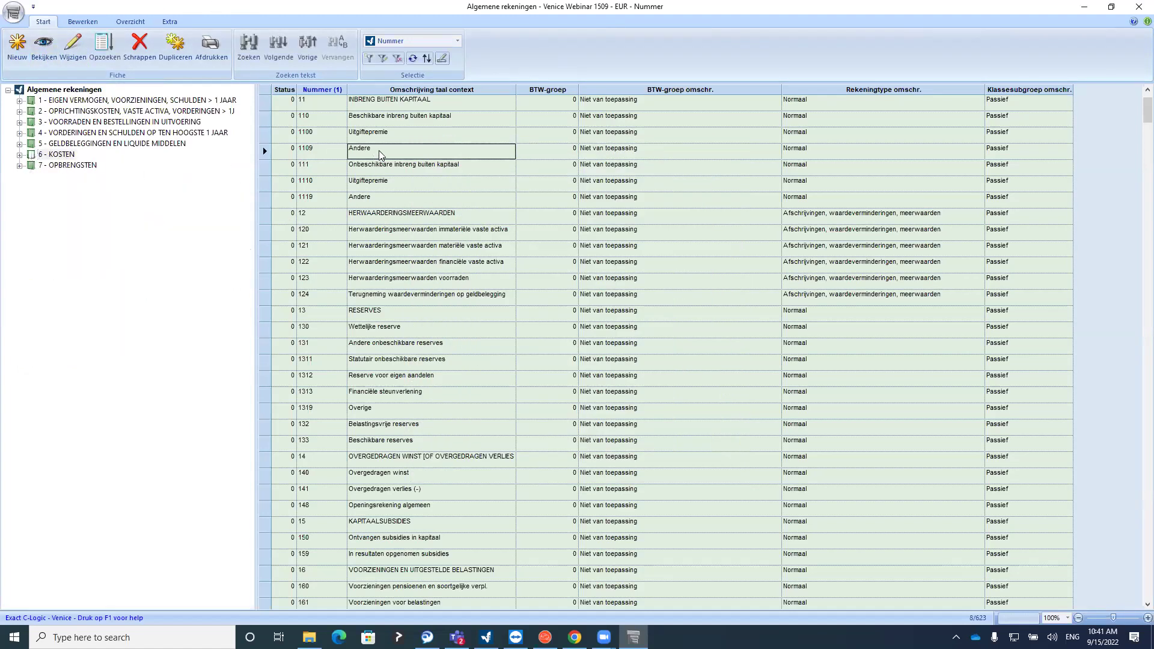
pyautogui.click(386, 216)
pyautogui.click(386, 280)
pyautogui.click(386, 380)
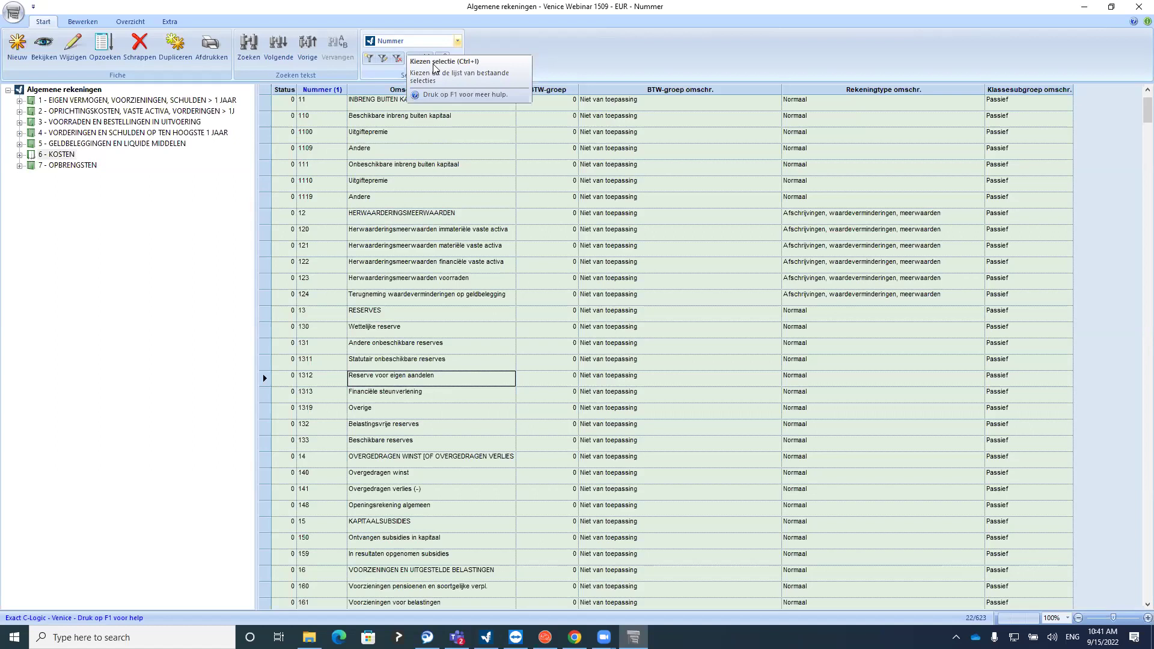
pyautogui.click(398, 153)
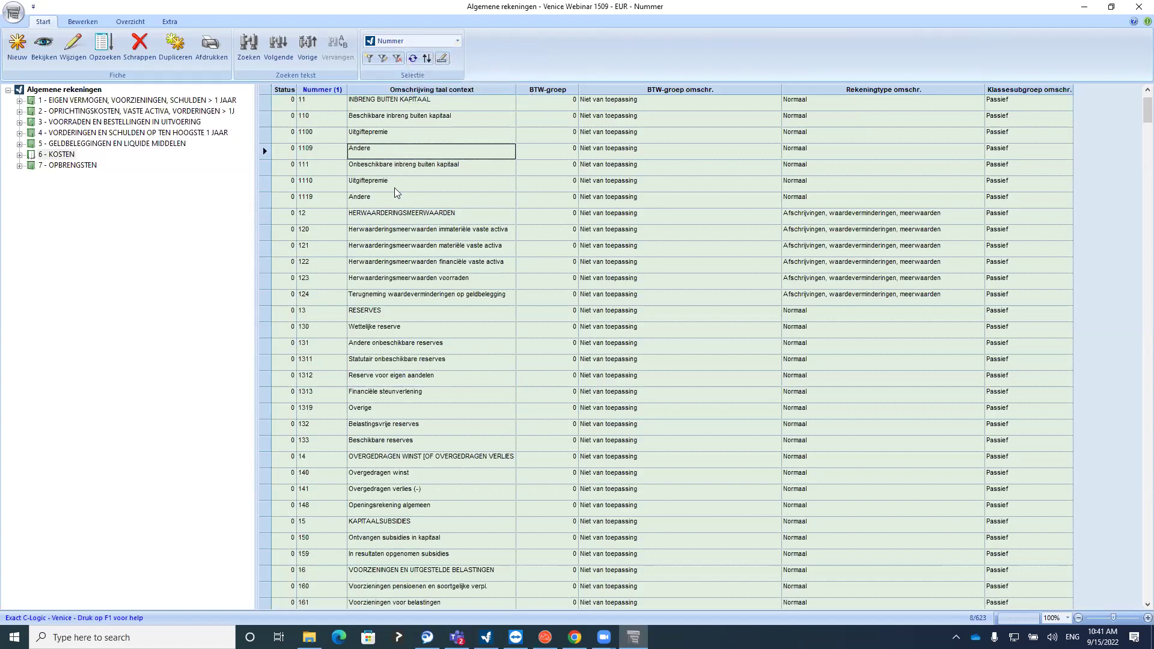
pyautogui.scroll(2, 395, 188)
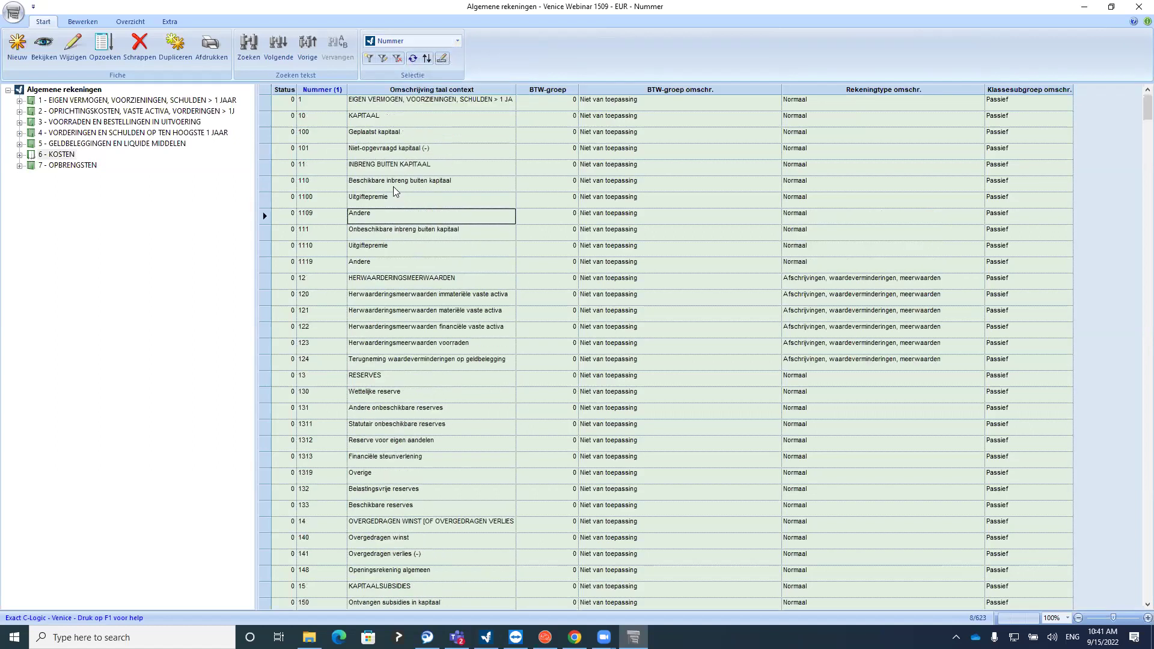
# Sort the ledger accounts by Omschrijving Nederlands
pyautogui.click(402, 60)
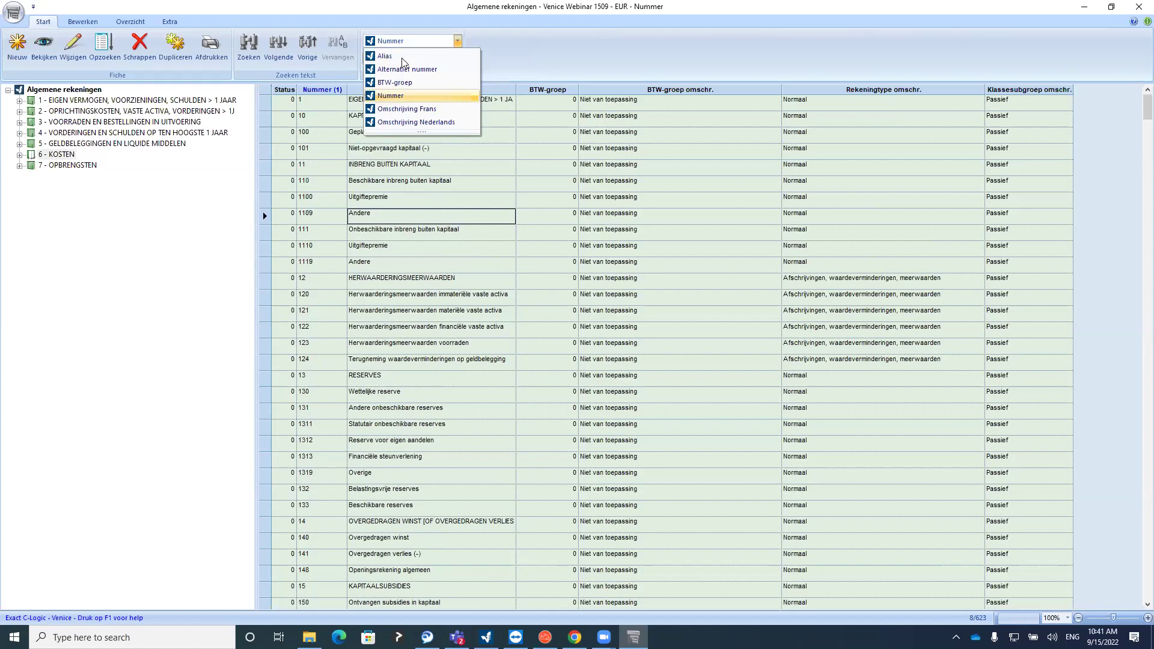
pyautogui.click(414, 123)
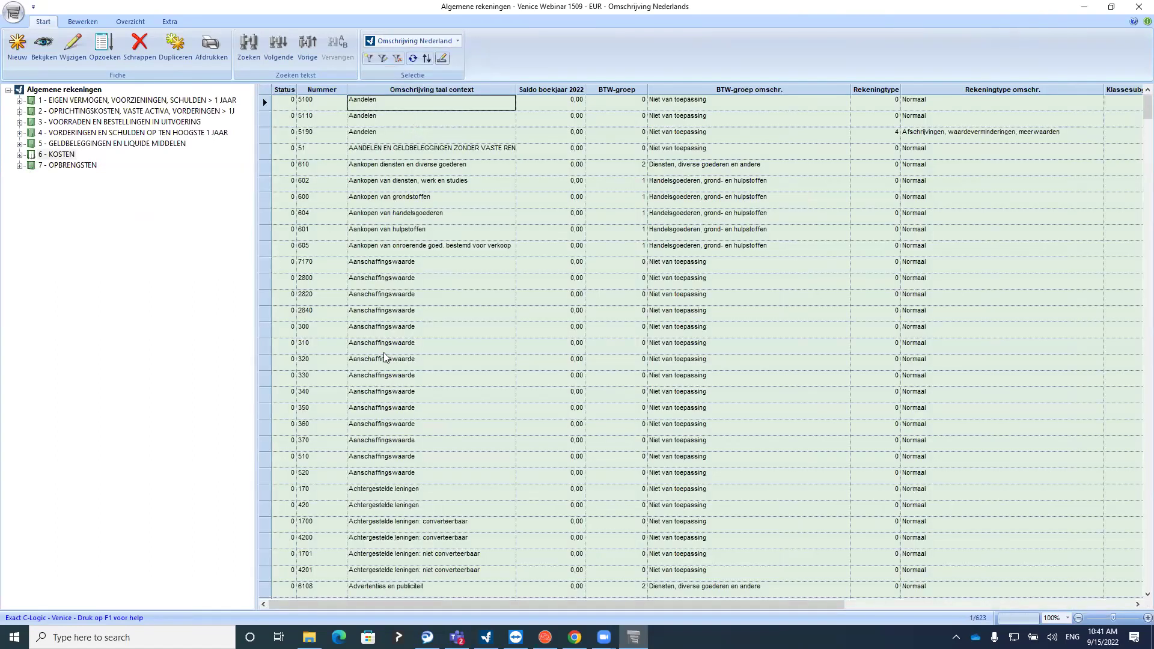
pyautogui.scroll(8, 382, 346)
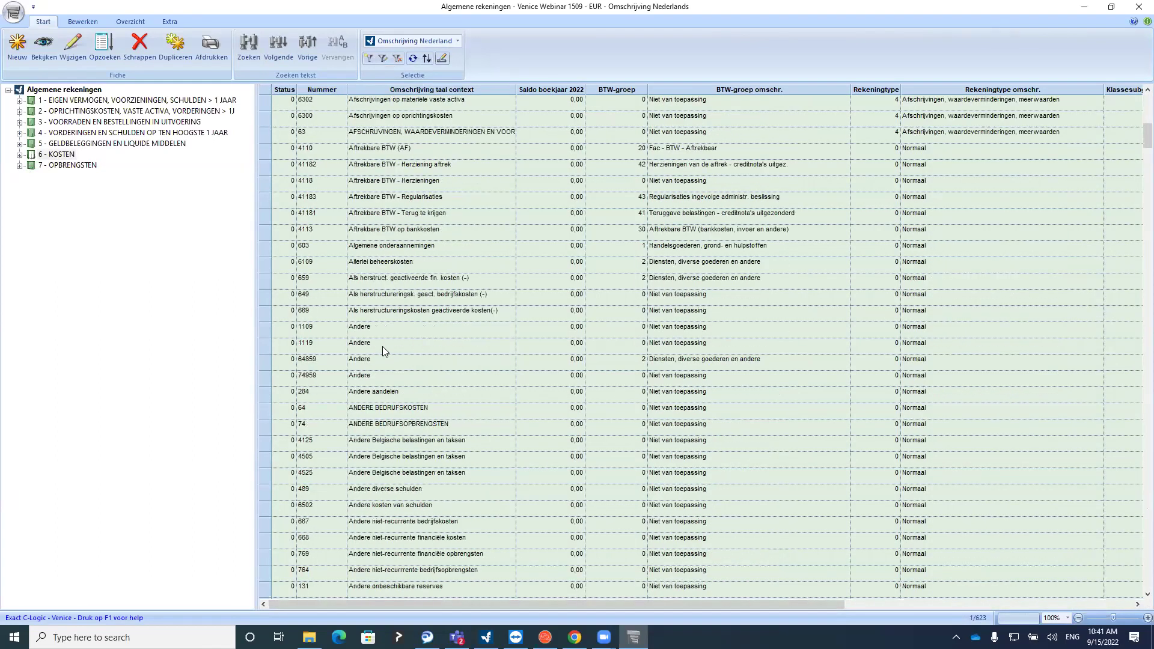
pyautogui.click(401, 41)
# Sort the accounts by BTW-groep and scroll through the resulting list
pyautogui.click(395, 82)
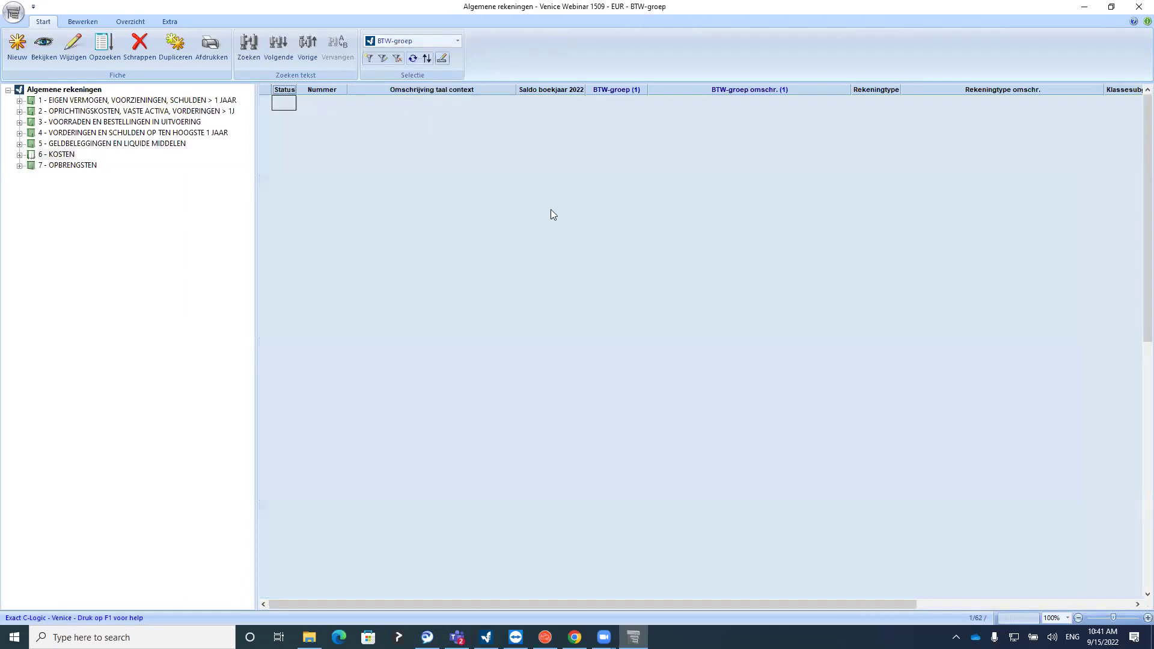
pyautogui.click(623, 115)
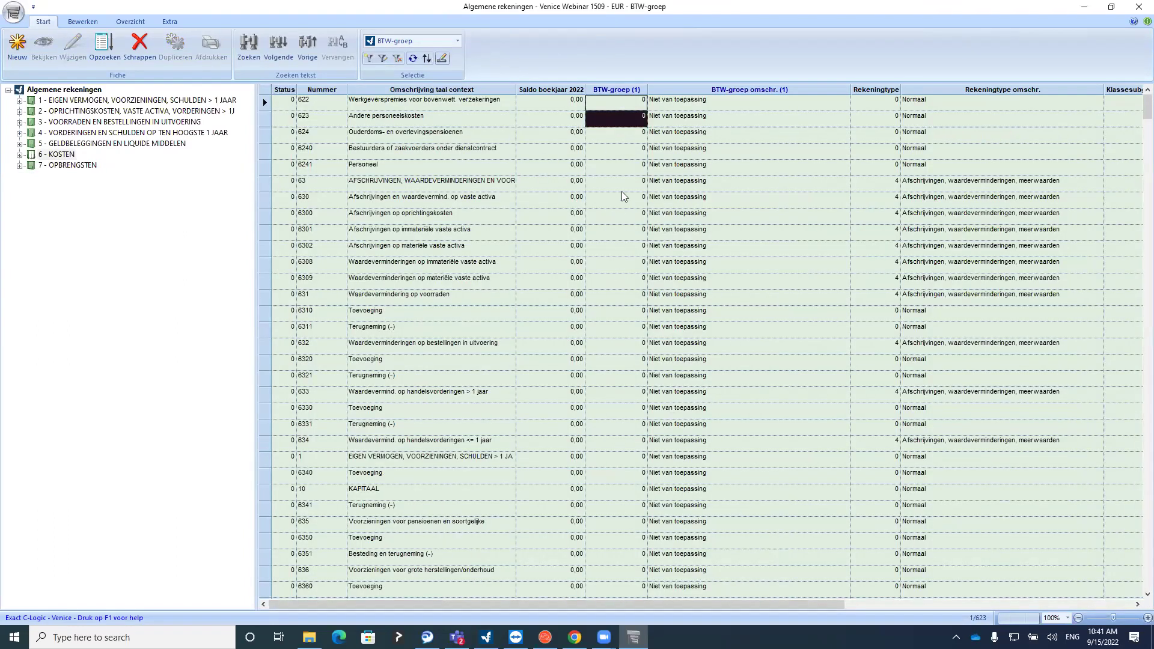
pyautogui.moveTo(1146, 108); pyautogui.dragTo(1147, 446)
pyautogui.scroll(-20, 714, 406)
pyautogui.scroll(-15, 696, 391)
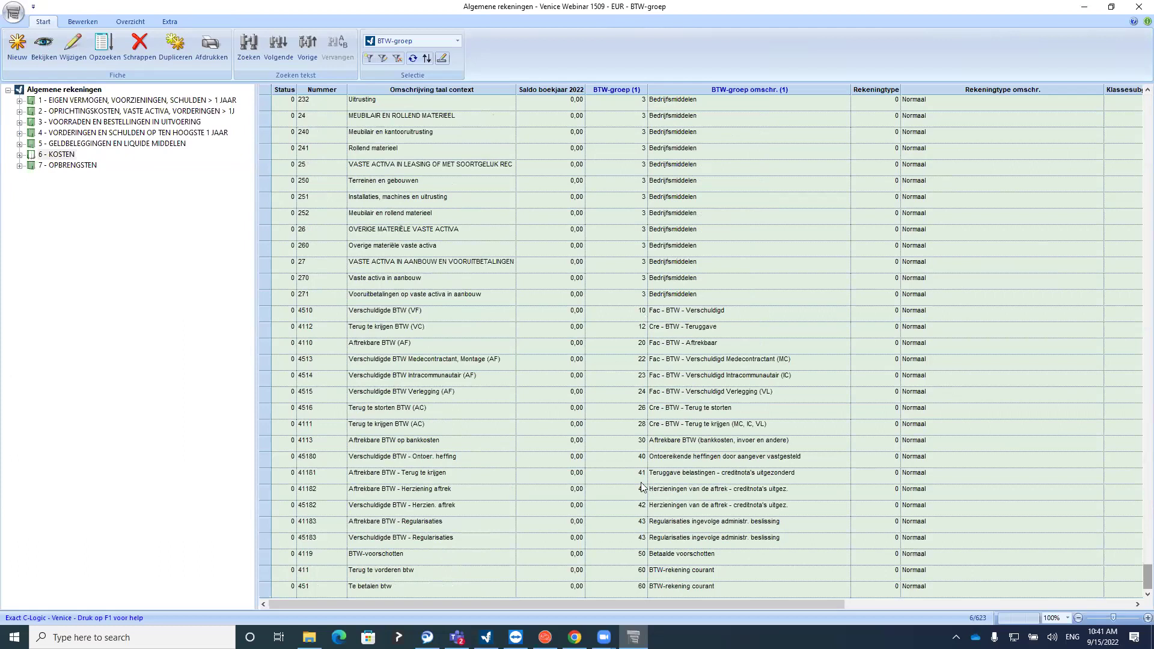
pyautogui.scroll(9, 643, 348)
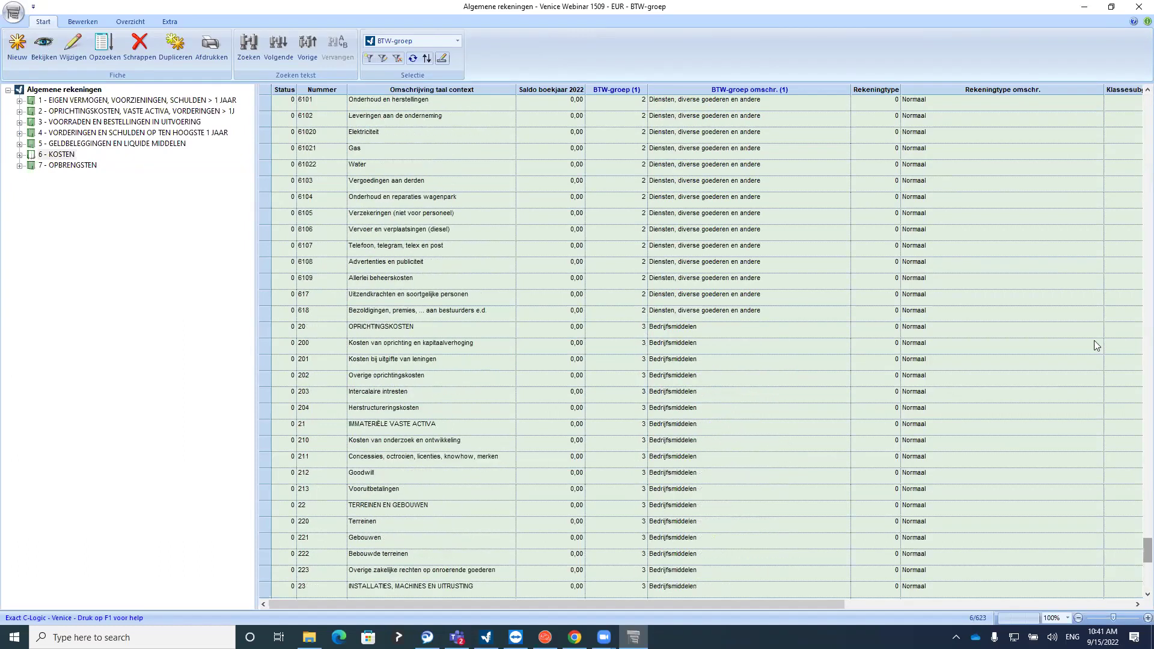
pyautogui.moveTo(1147, 548); pyautogui.dragTo(1148, 107)
# Re-sort the accounts by Omschrijving Nederlands and browse the Passief subgroup
pyautogui.click(458, 41)
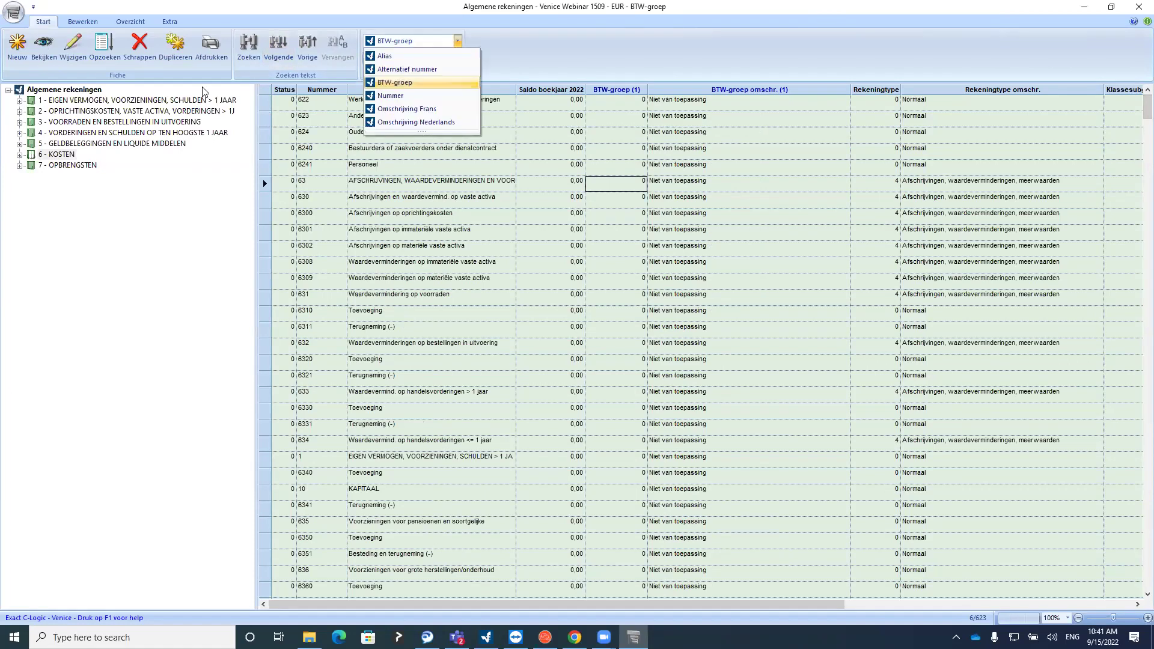
pyautogui.click(421, 122)
pyautogui.click(427, 105)
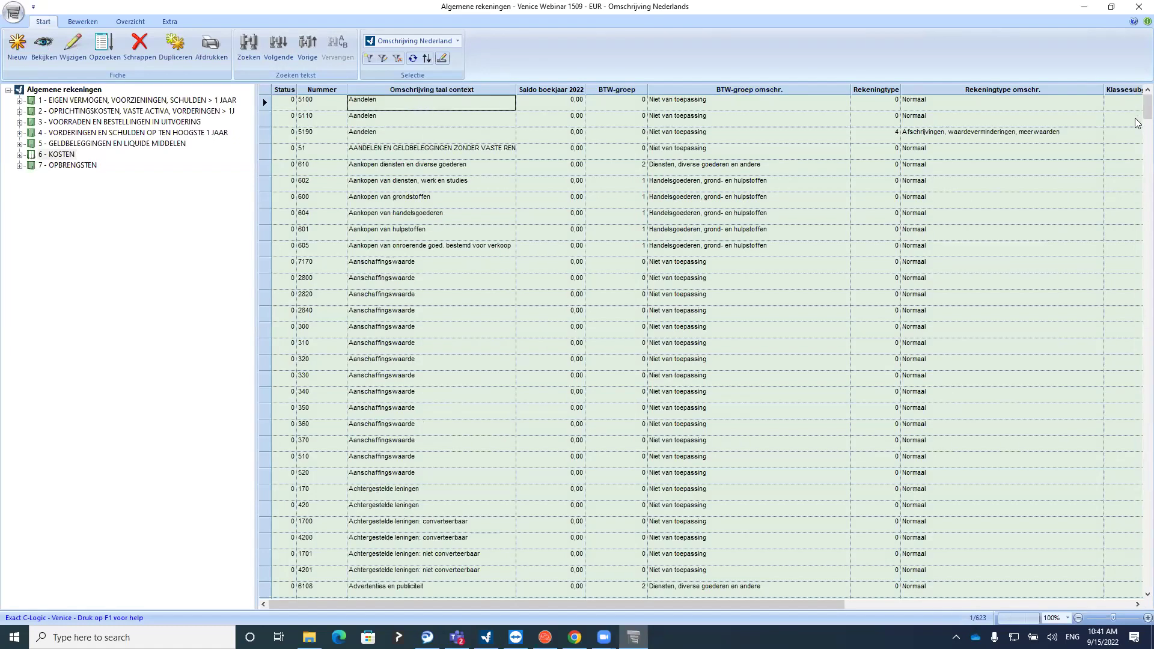
pyautogui.moveTo(1146, 106); pyautogui.dragTo(1137, 386)
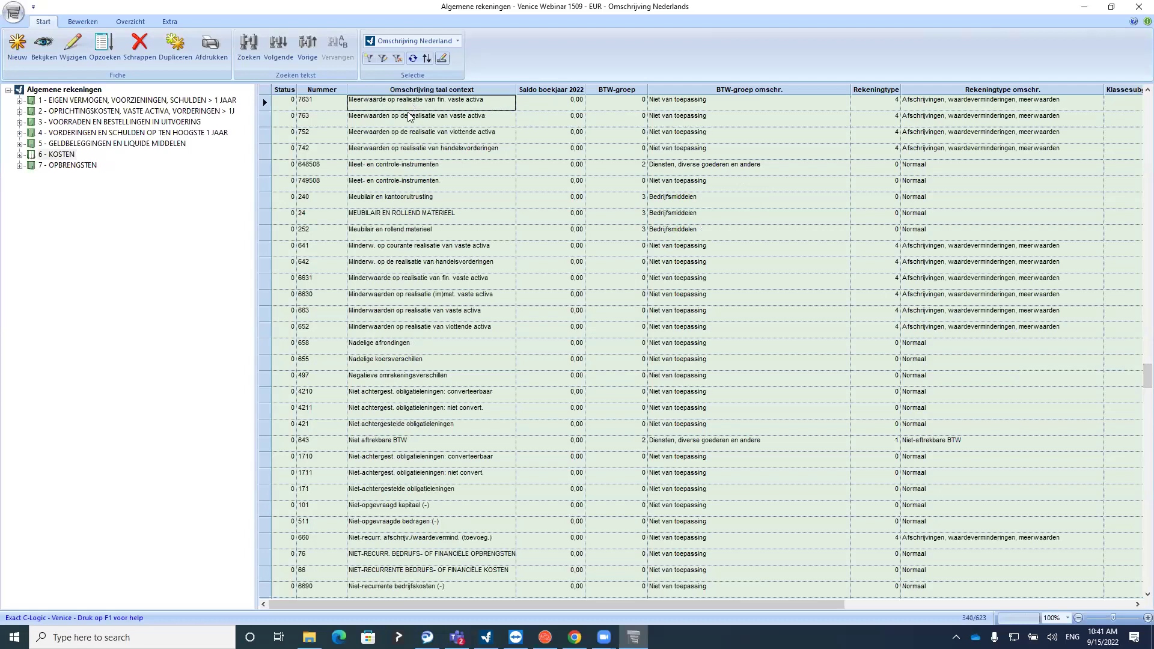
pyautogui.click(1130, 378)
# Sort the accounts by number again and expand the 6 - KOSTEN cost accounts
pyautogui.click(1147, 111)
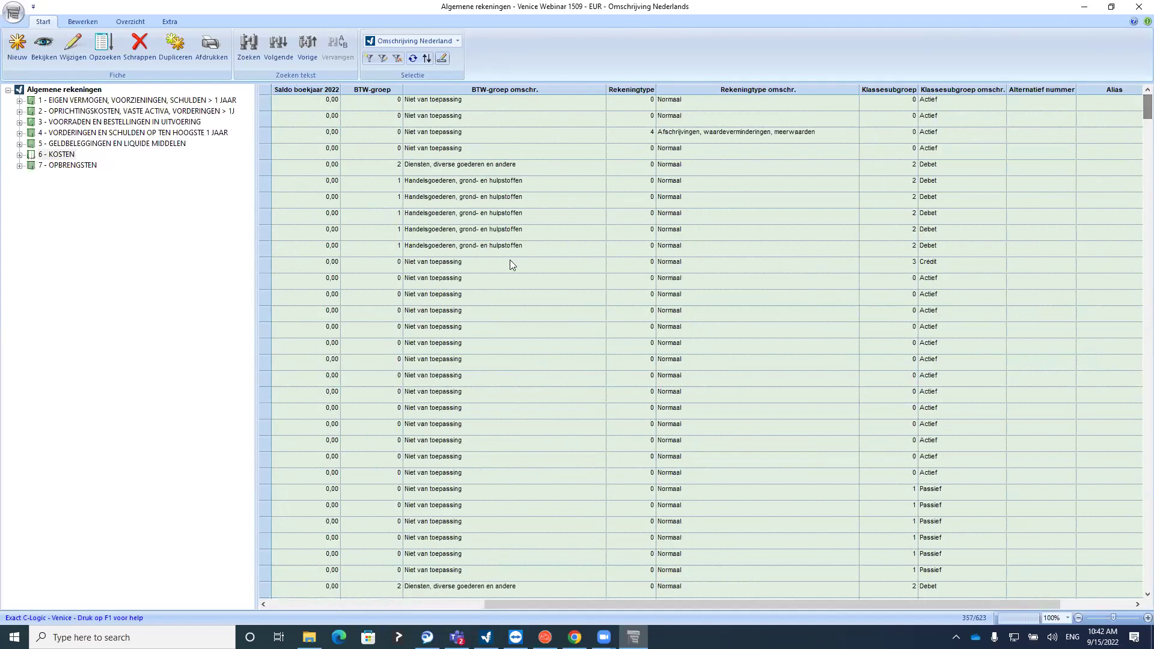
pyautogui.click(438, 45)
pyautogui.click(391, 96)
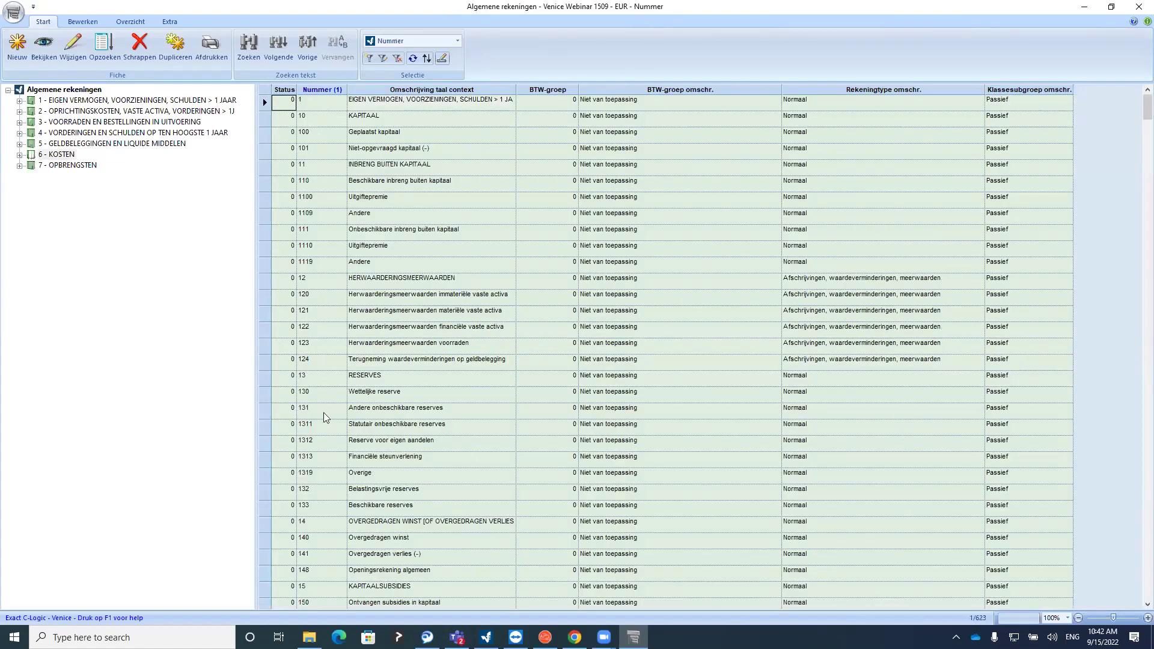
pyautogui.moveTo(1146, 116); pyautogui.dragTo(1137, 417)
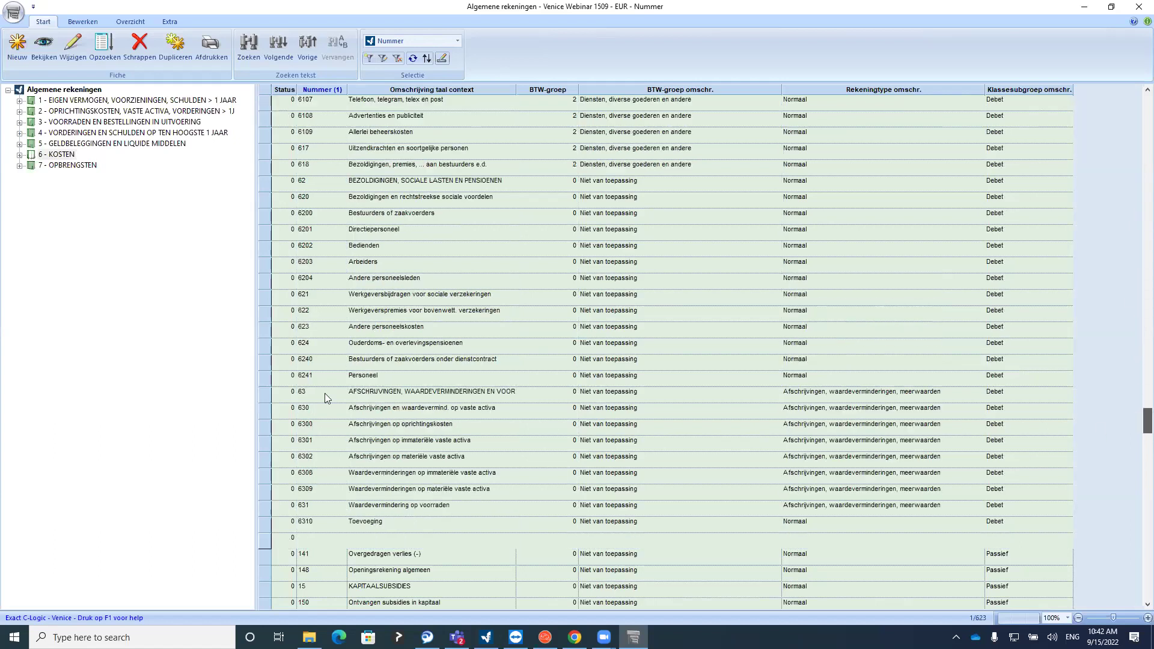
pyautogui.click(430, 100)
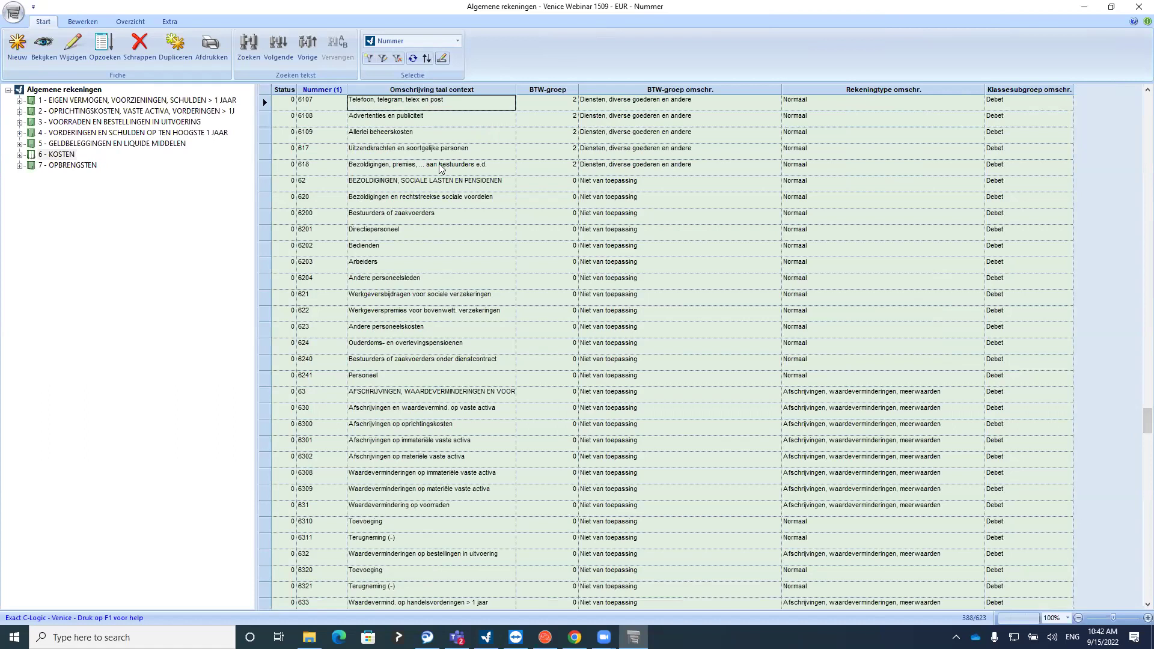
pyautogui.click(19, 154)
pyautogui.click(31, 166)
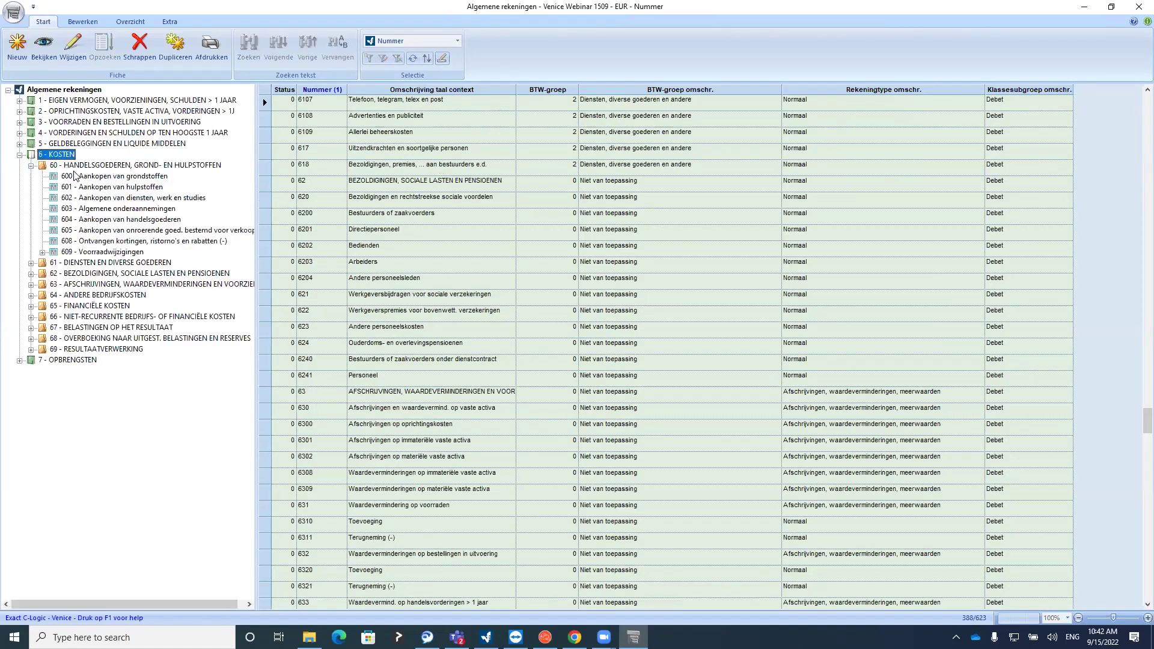
pyautogui.click(77, 176)
pyautogui.click(13, 57)
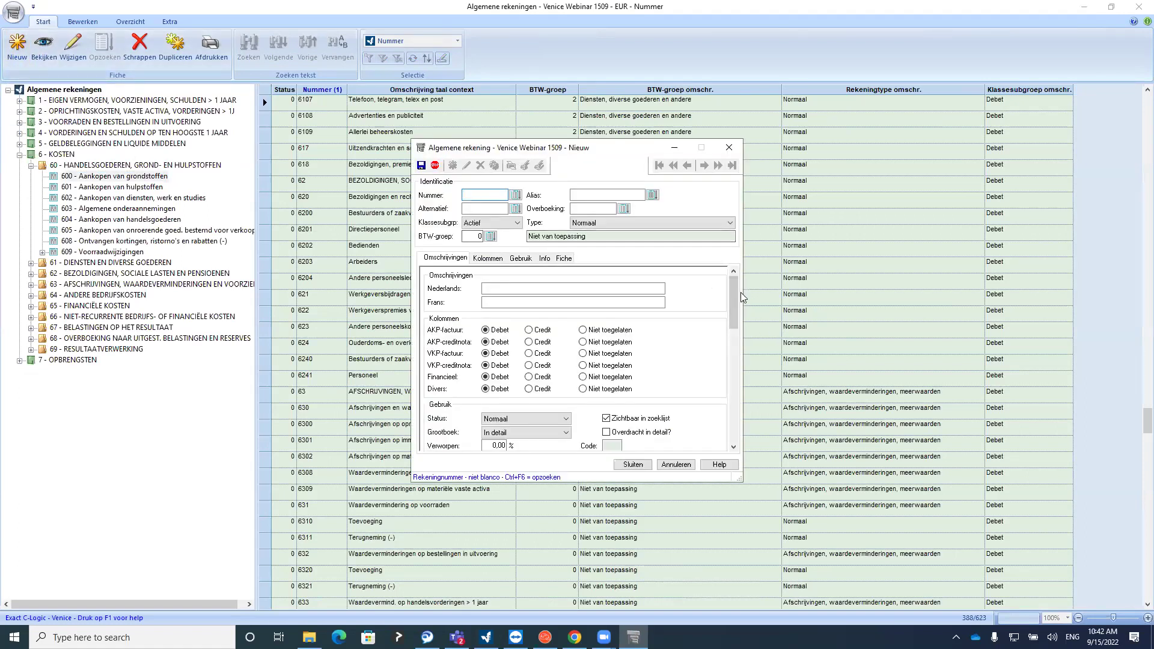
pyautogui.moveTo(736, 295); pyautogui.dragTo(730, 300)
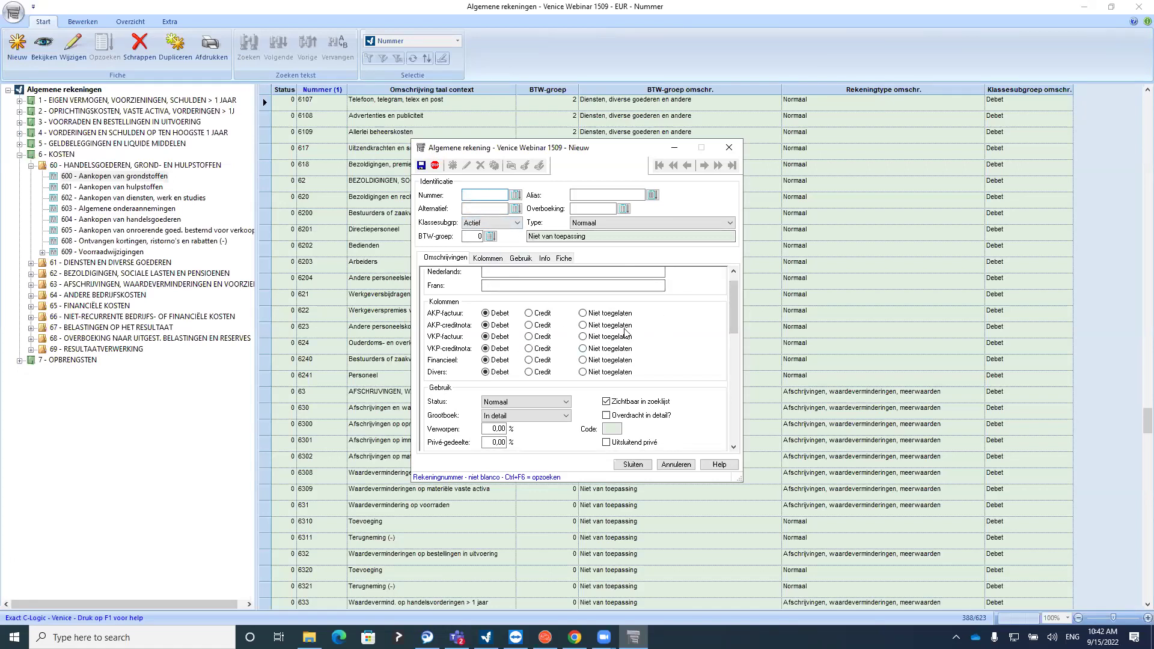
pyautogui.click(729, 147)
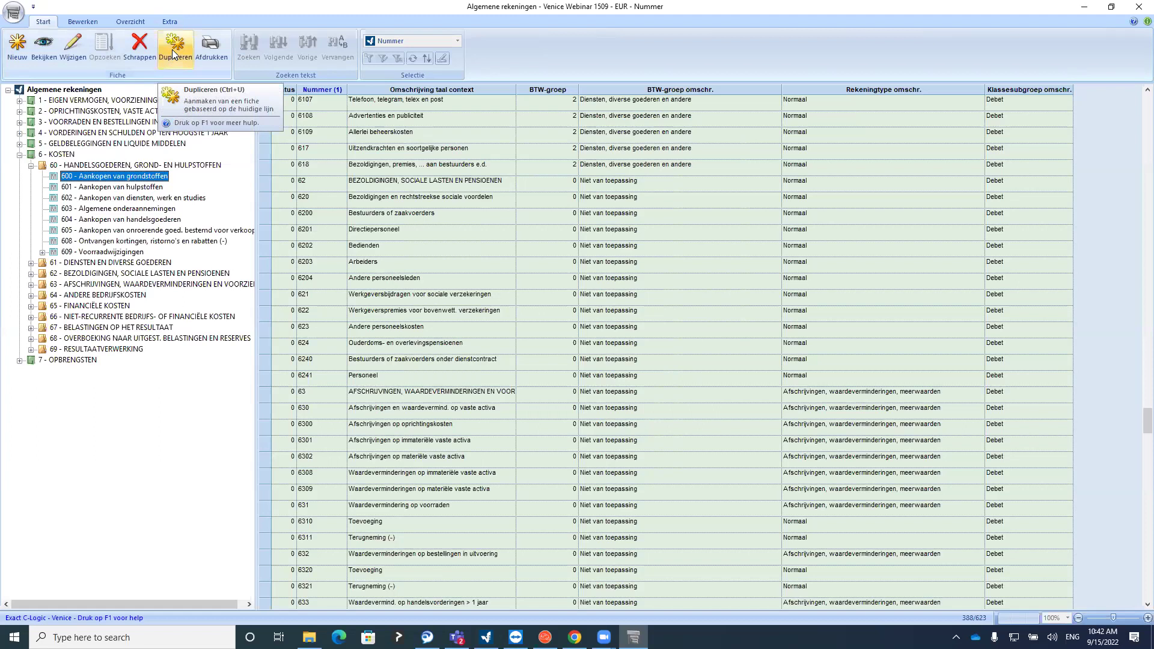
# Duplicate account 600 as 600001, described 'Aankopen van grondstoffen type A', tidying the French field
pyautogui.click(181, 49)
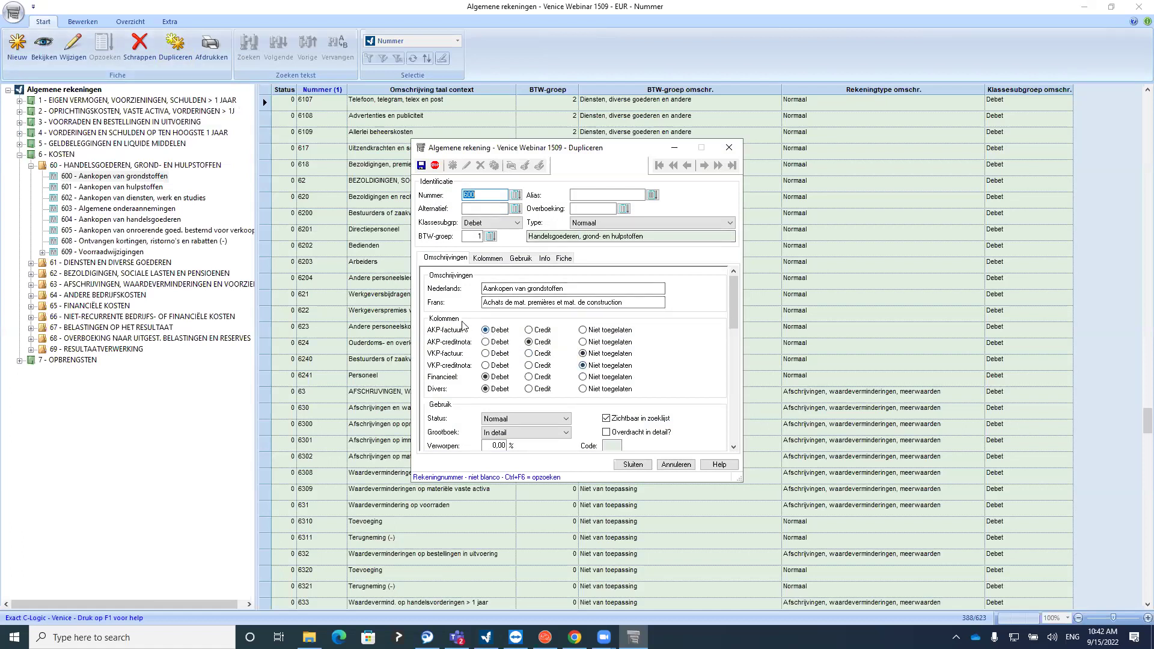
pyautogui.click(478, 197)
pyautogui.click(585, 289)
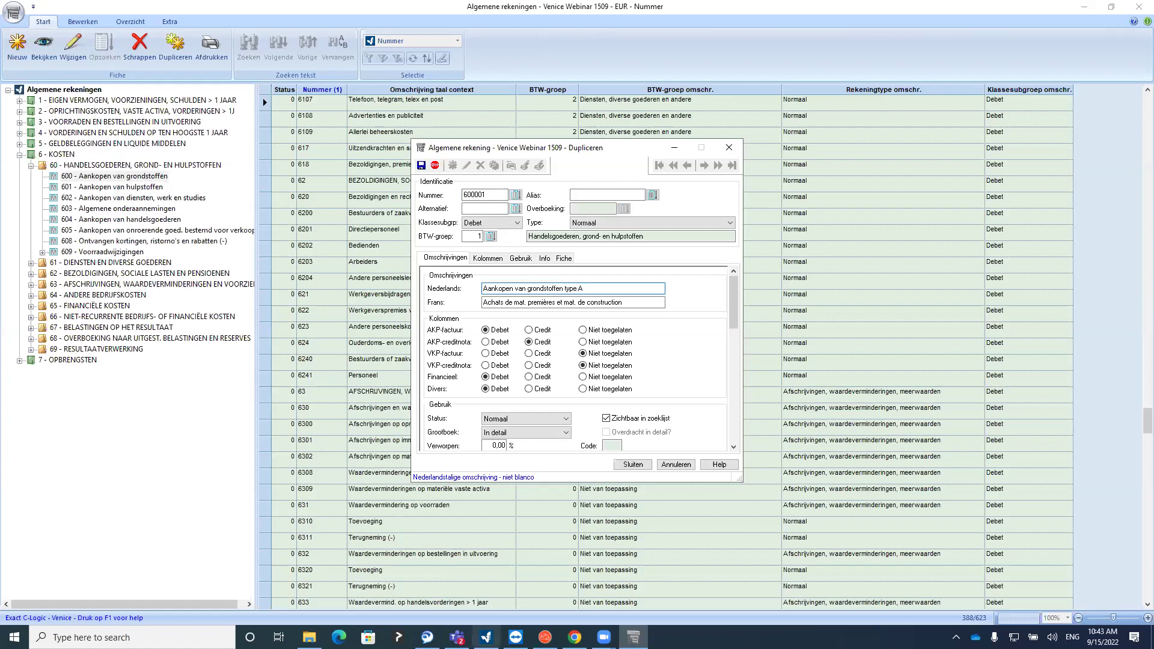
pyautogui.click(624, 302)
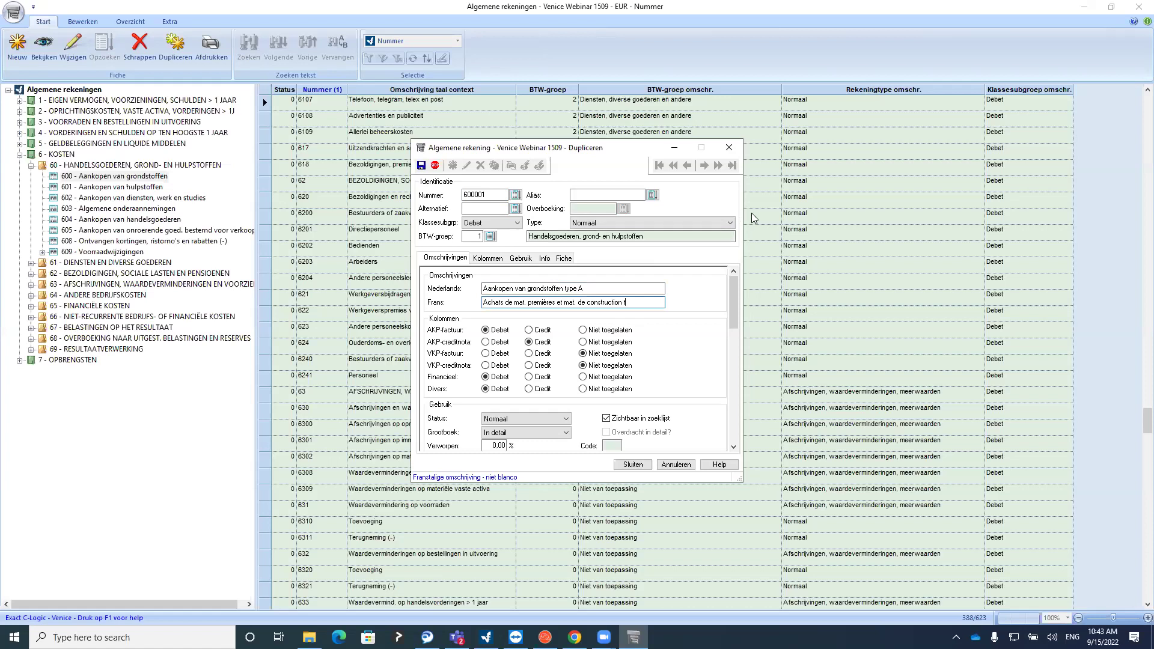
pyautogui.press('BackSpace')
pyautogui.press('BackSpace')
pyautogui.hotkey('shift', 'Tab')
pyautogui.hotkey('shift', 'Tab')
pyautogui.hotkey('shift', 'Tab')
pyautogui.hotkey('shift', 'Tab')
# Save account 600001 and expand group 60 and account 600 to show it
pyautogui.click(633, 464)
pyautogui.click(69, 165)
pyautogui.click(33, 166)
pyautogui.click(33, 166)
pyautogui.click(42, 176)
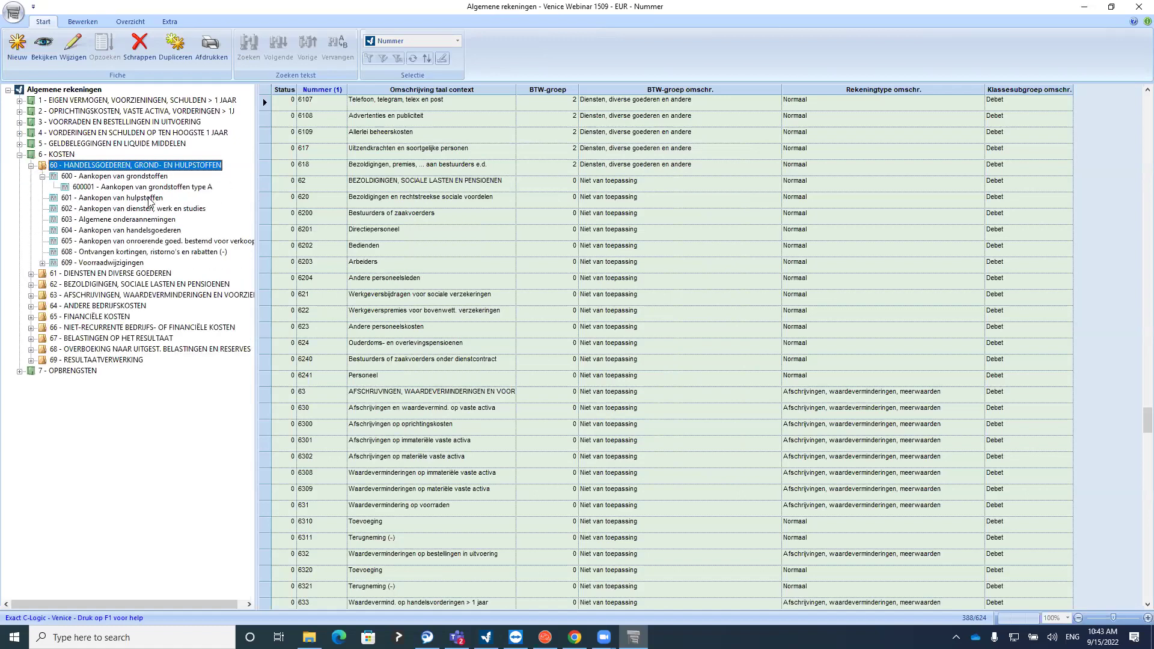
pyautogui.click(98, 177)
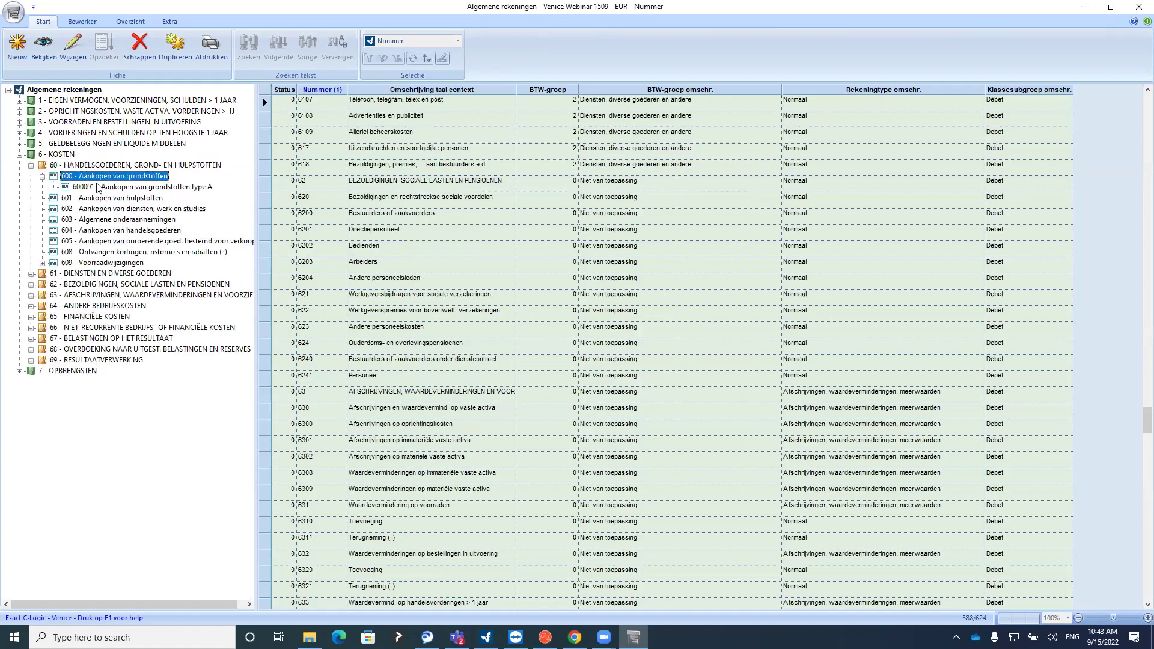
pyautogui.click(99, 186)
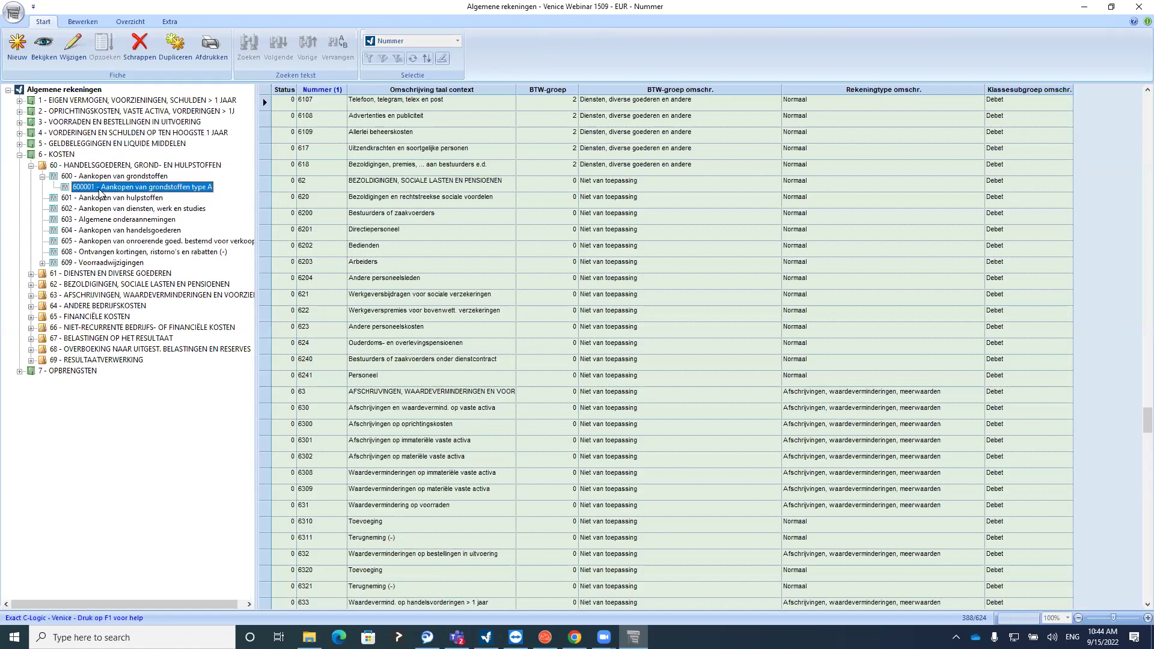
# Select accounts 6203 Arbeiders and 6202 Bedienden in the grid
pyautogui.click(143, 189)
pyautogui.click(488, 272)
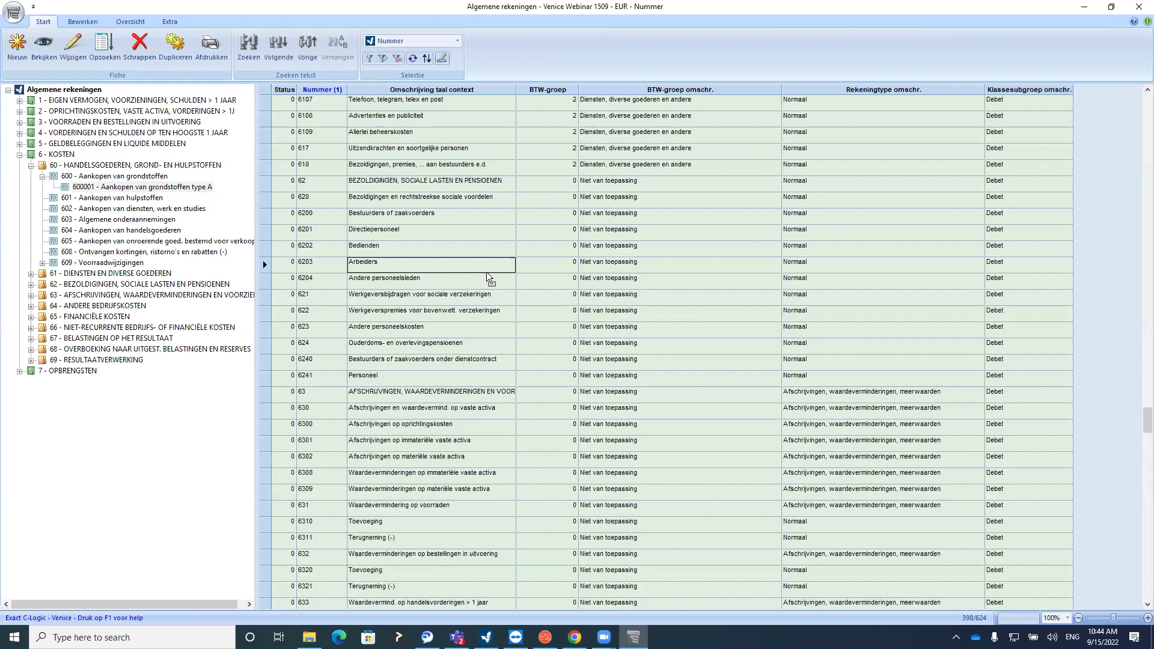
pyautogui.click(469, 220)
pyautogui.click(463, 251)
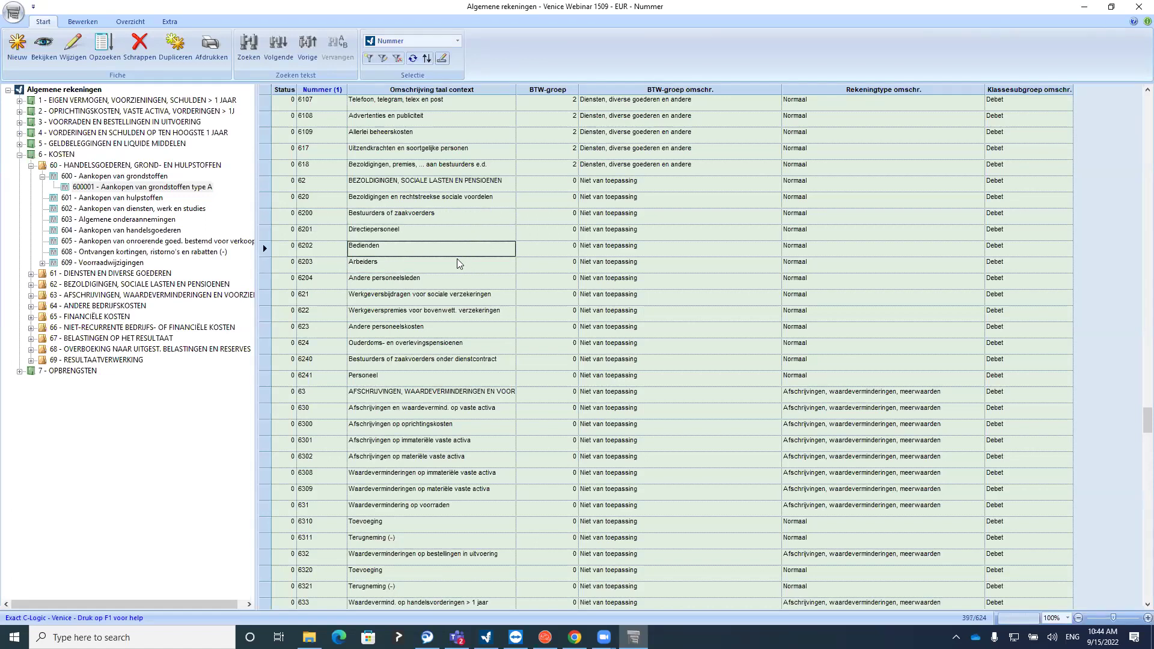
pyautogui.click(1137, 11)
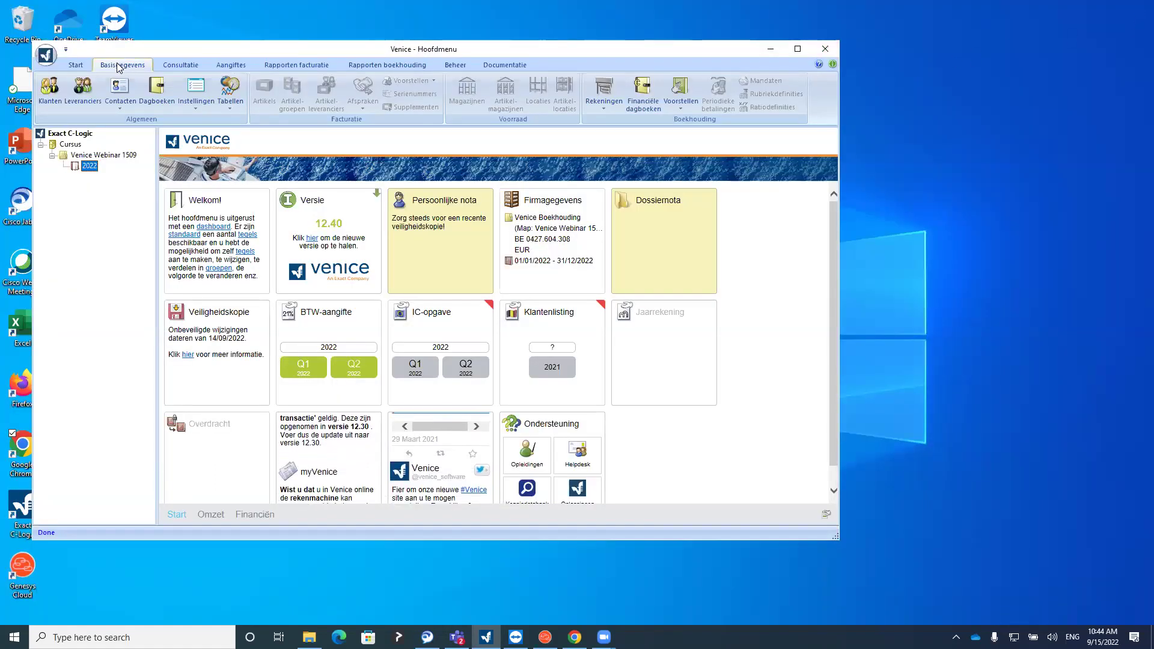
pyautogui.click(681, 104)
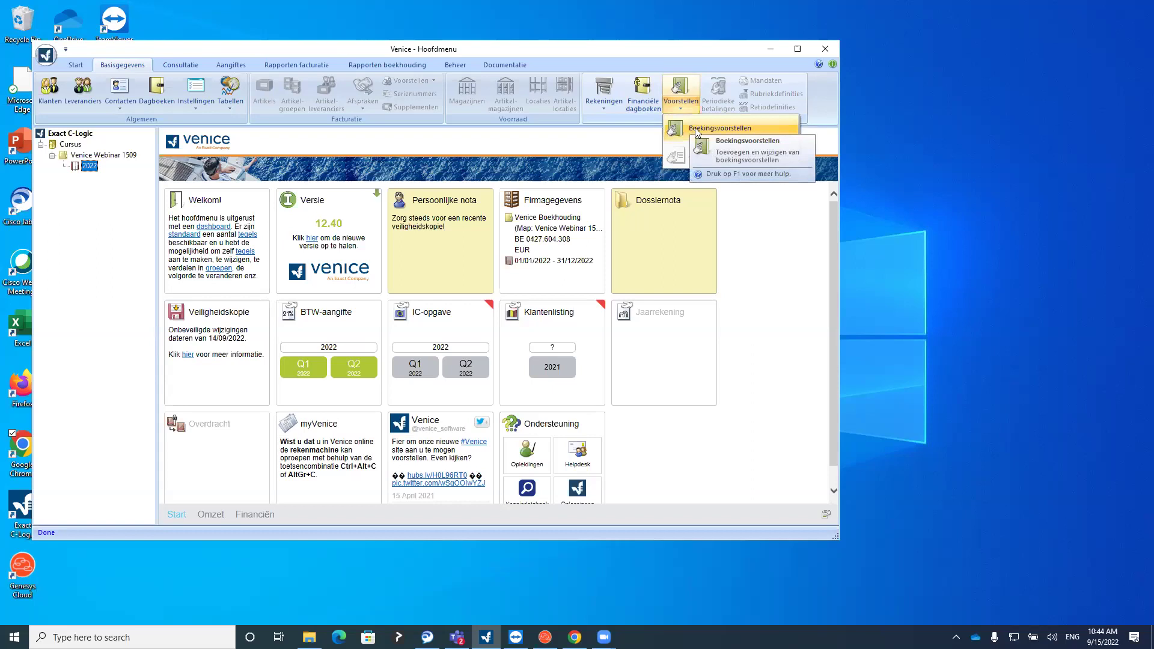
pyautogui.click(692, 129)
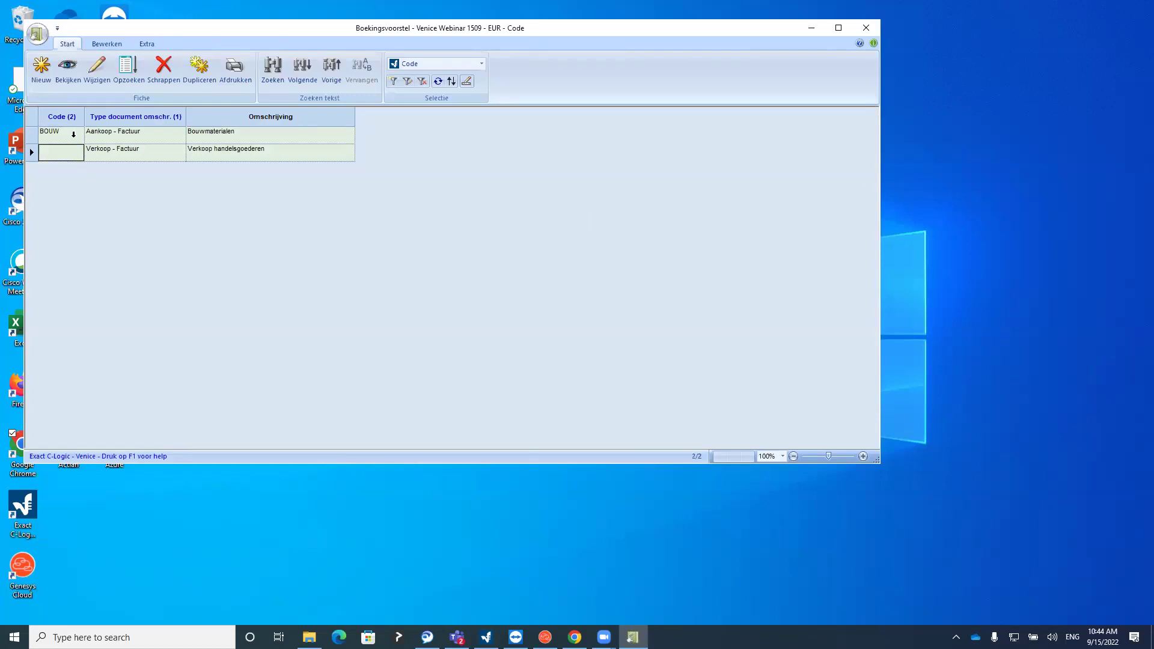
pyautogui.click(115, 136)
pyautogui.click(118, 152)
pyautogui.click(41, 69)
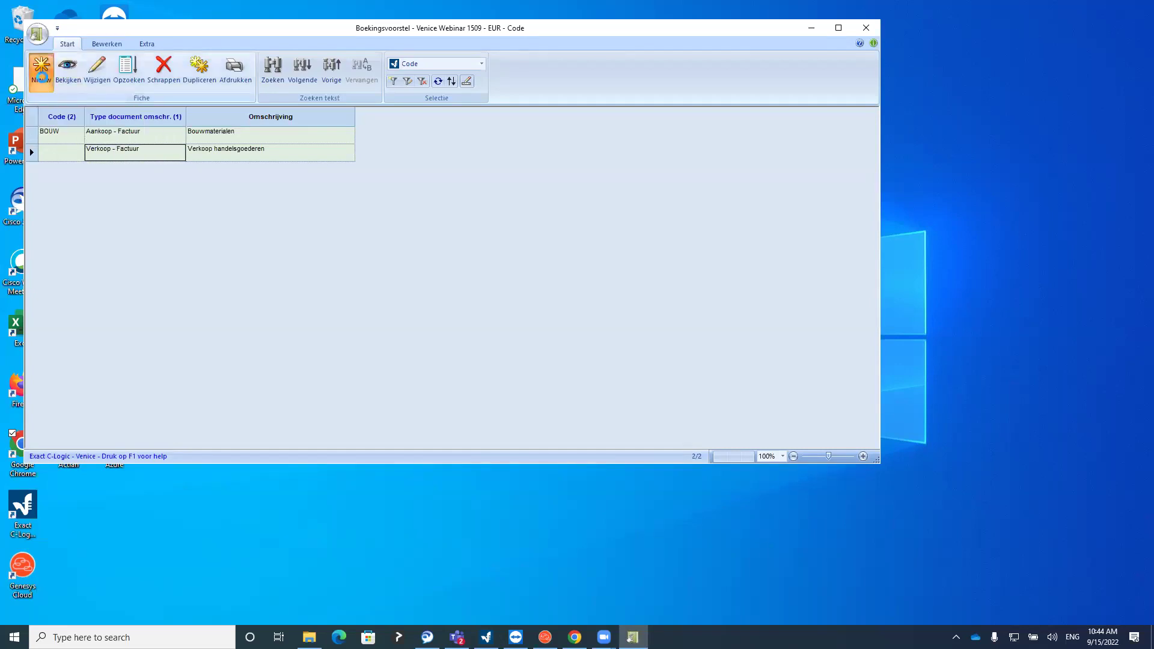
pyautogui.click(331, 158)
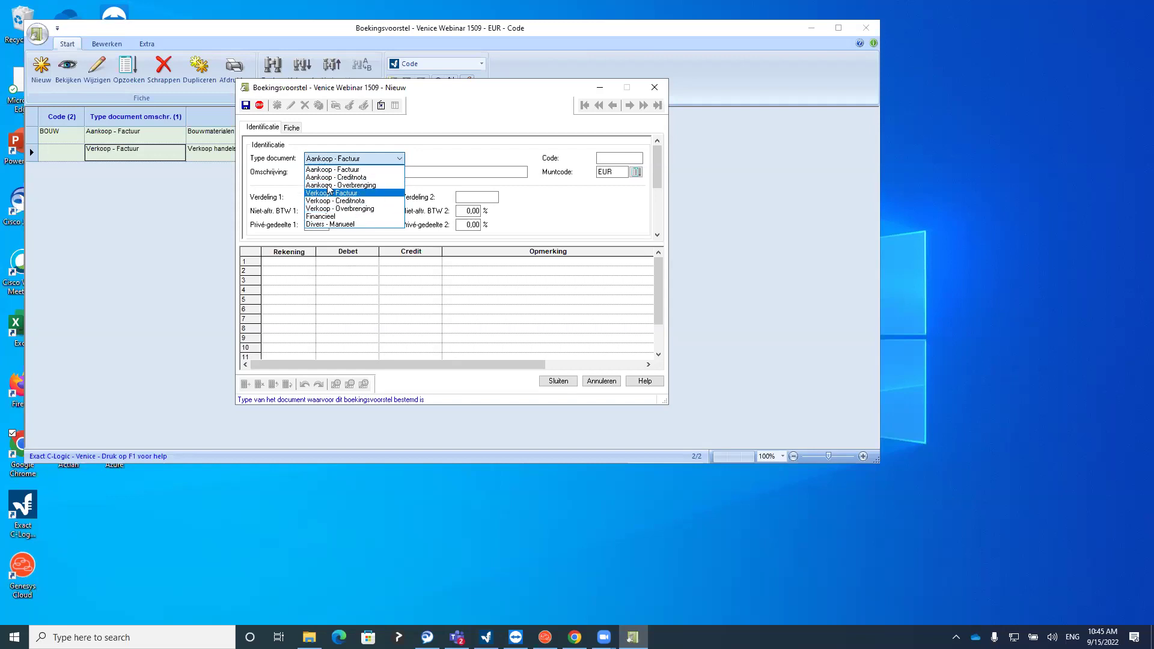
pyautogui.click(526, 163)
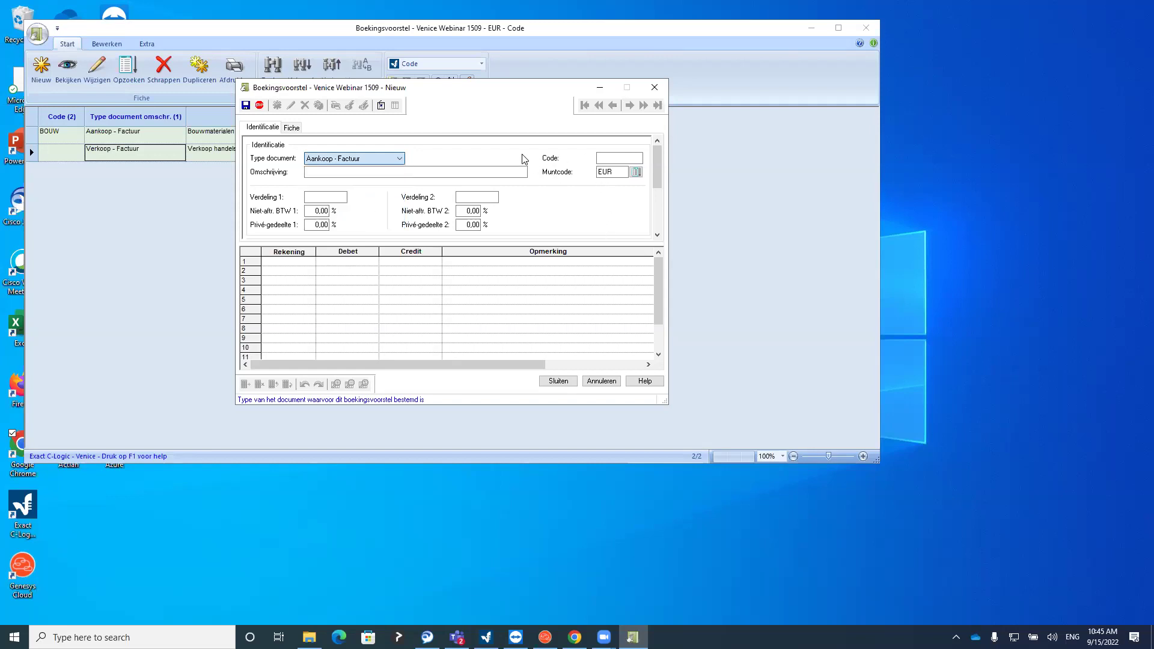
pyautogui.click(605, 156)
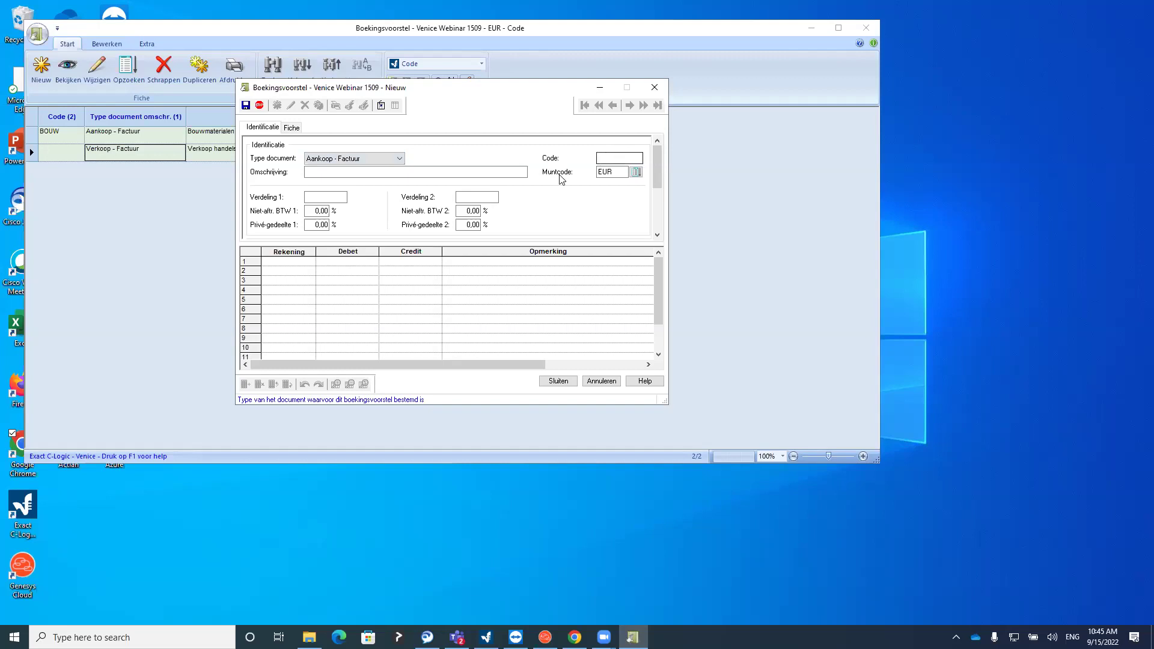
pyautogui.click(329, 172)
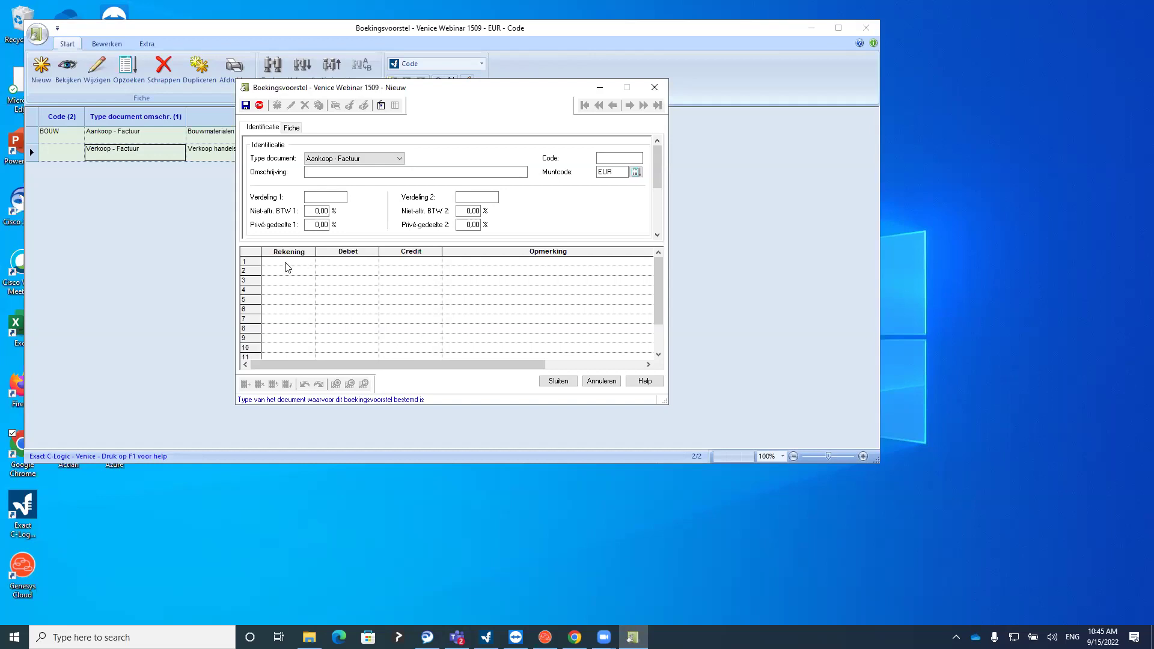
pyautogui.click(654, 87)
# Open the BOUW proposal and check its description Bouwmaterialen and account lines 600, 601, 603
pyautogui.click(116, 134)
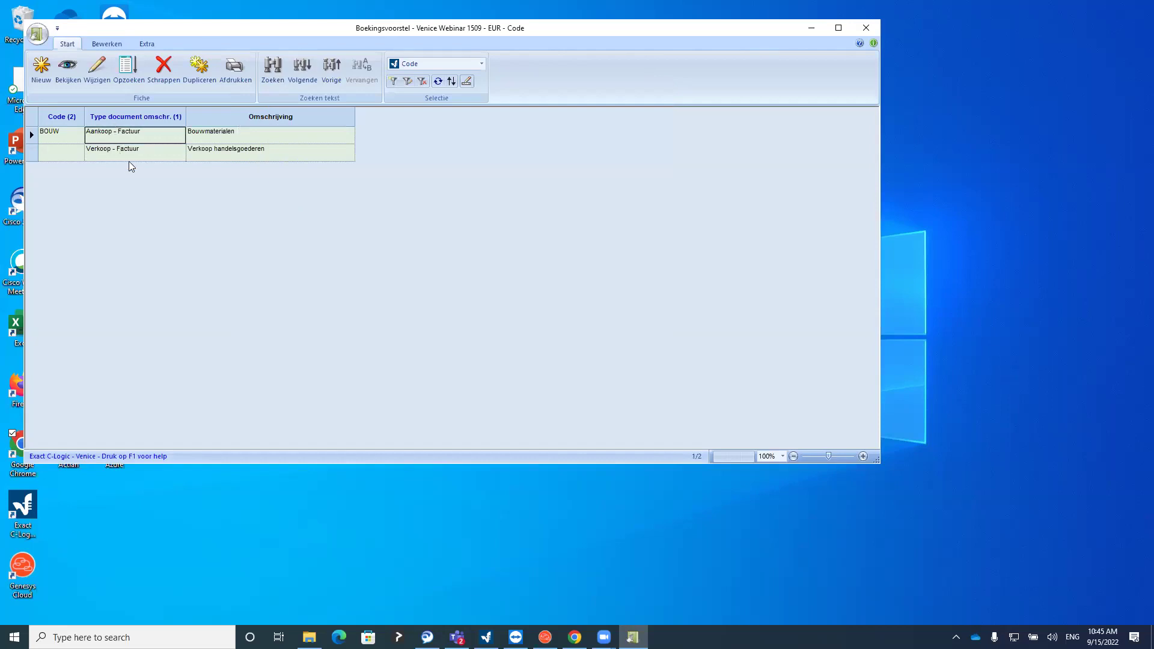
pyautogui.click(94, 79)
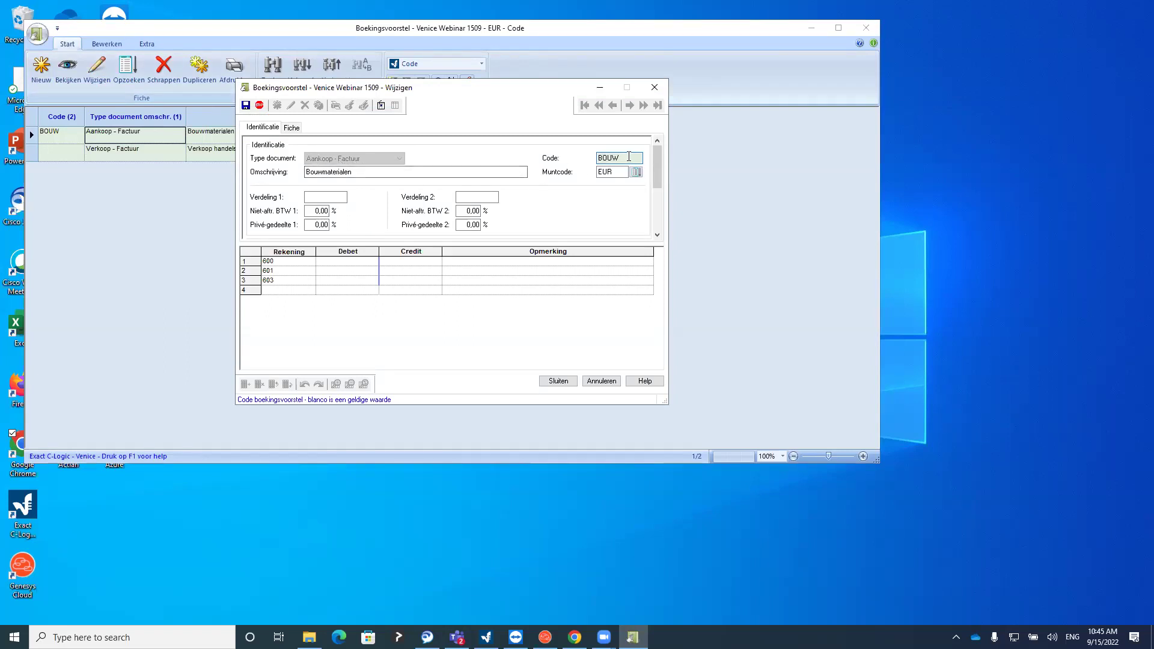
pyautogui.click(363, 172)
pyautogui.doubleClick(363, 173)
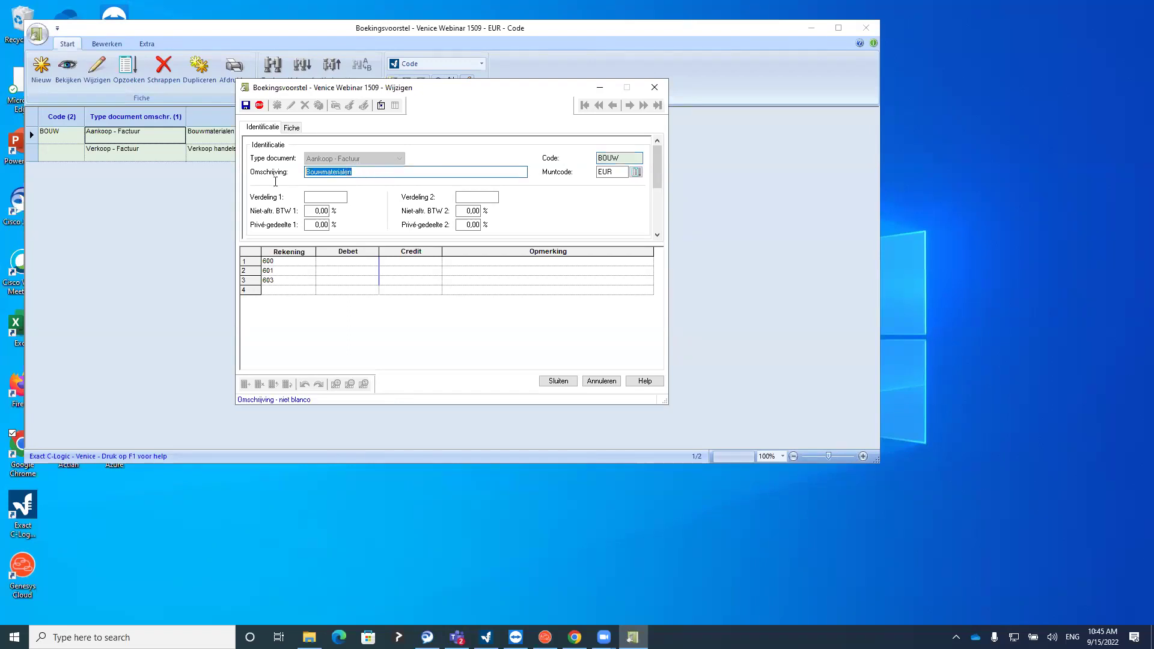
pyautogui.click(282, 262)
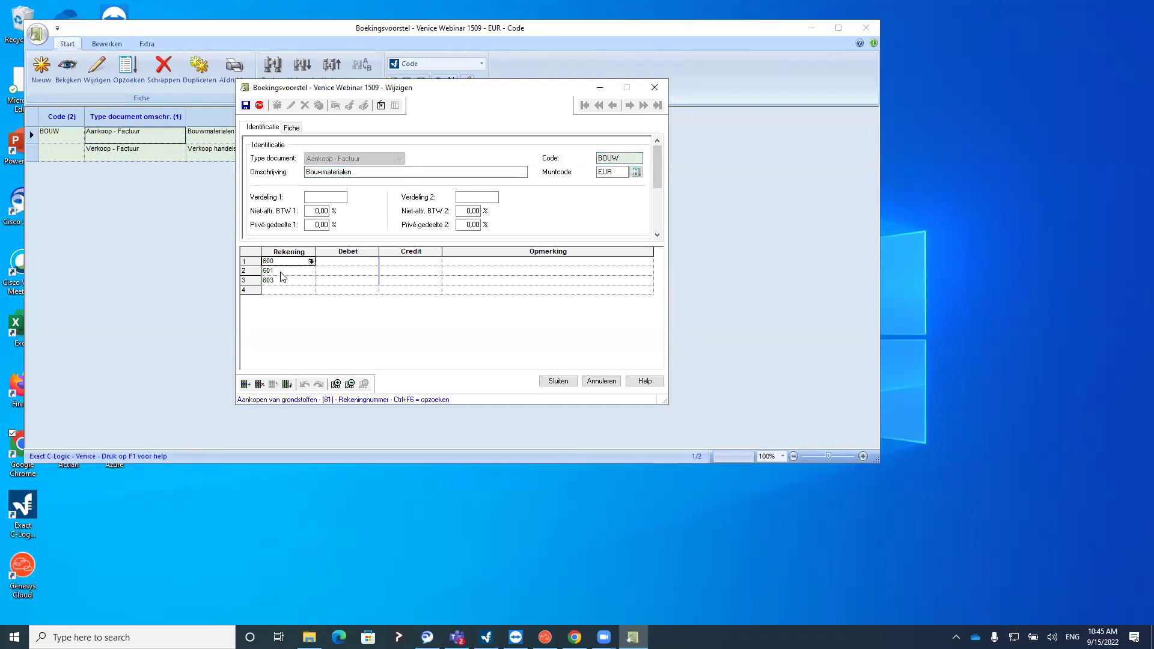
pyautogui.click(280, 271)
pyautogui.click(281, 281)
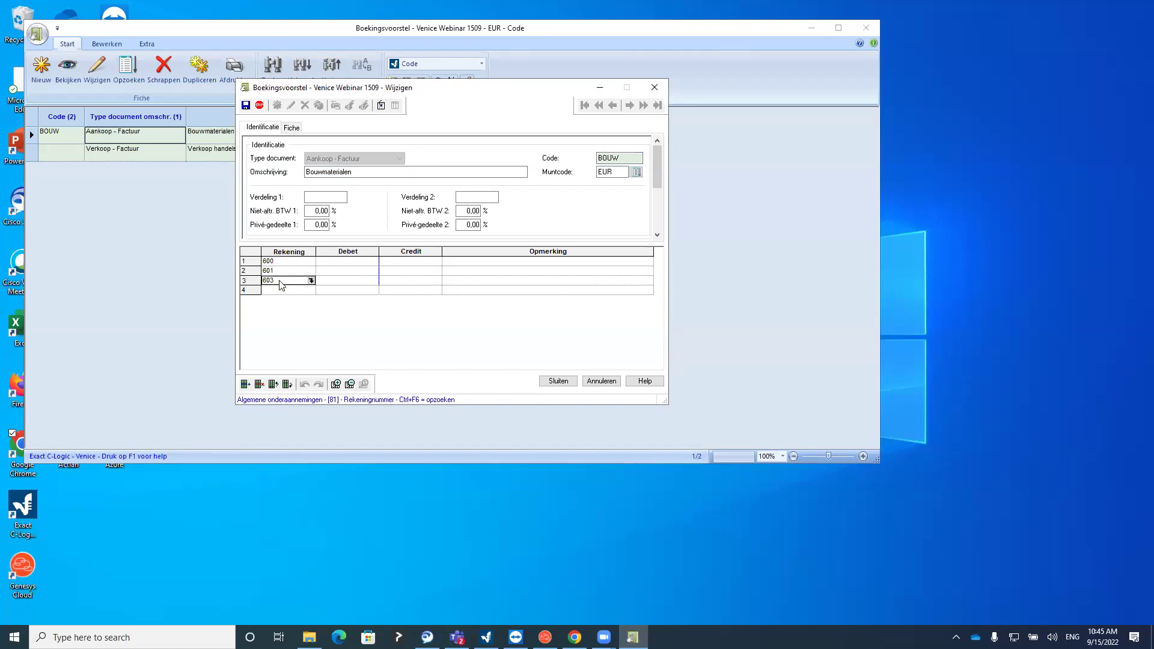
pyautogui.click(283, 262)
pyautogui.click(280, 271)
pyautogui.click(280, 281)
# Recheck the BOUW code and account lines, then close the editor and proposals list
pyautogui.click(599, 157)
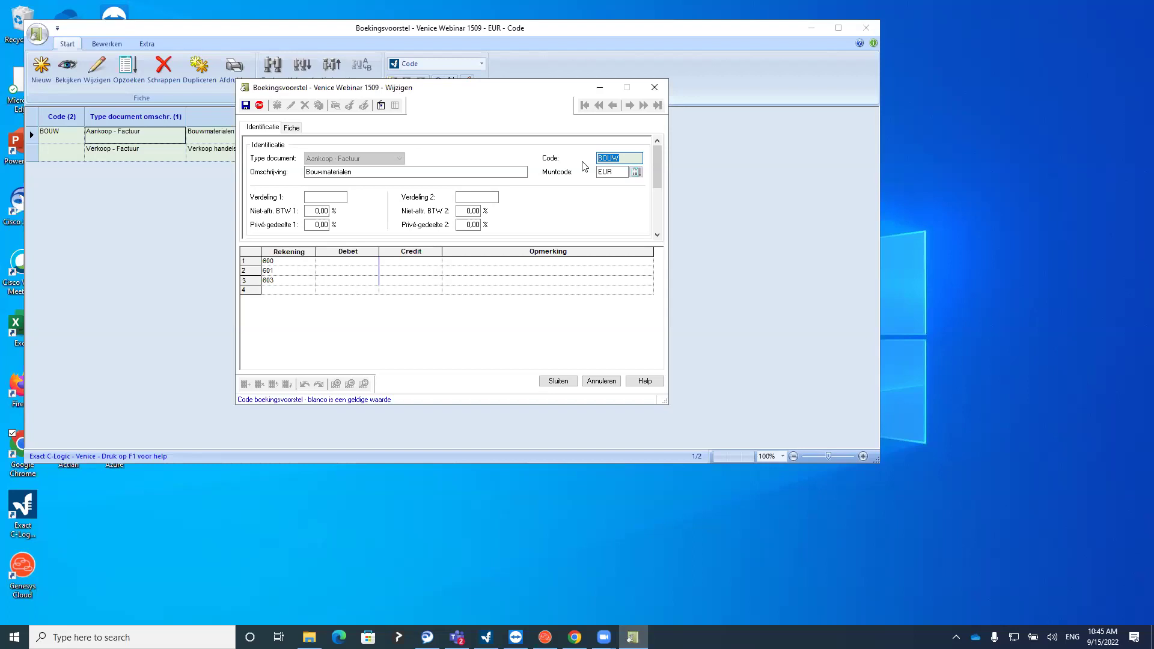
pyautogui.click(277, 263)
pyautogui.press('Down')
pyautogui.press('Down')
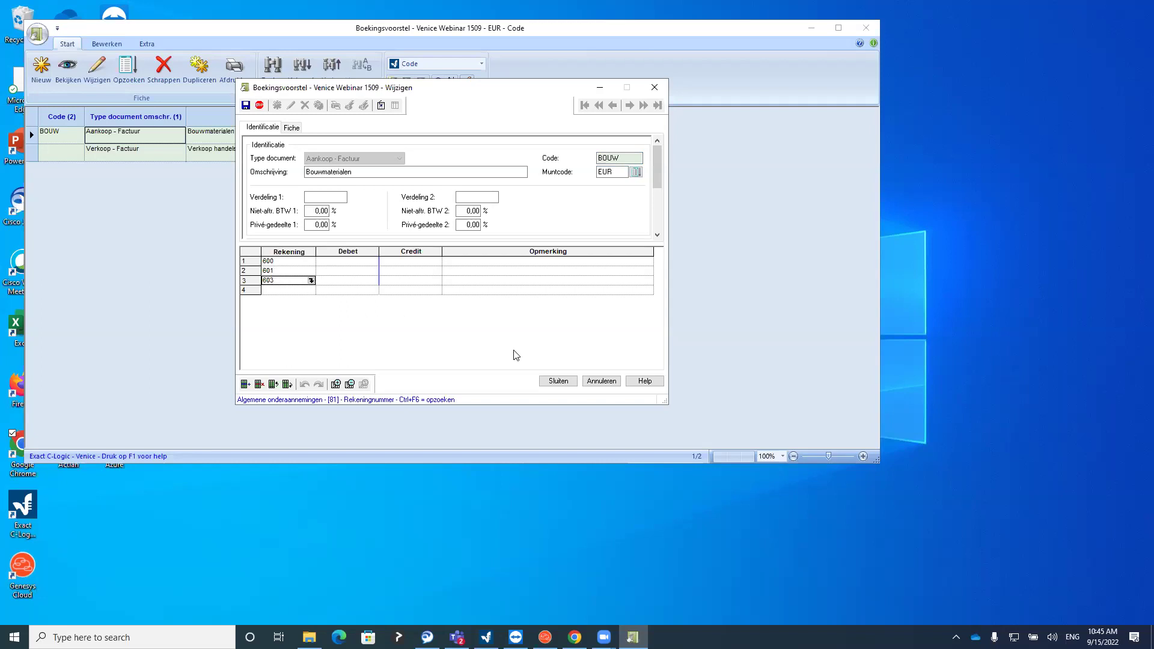
pyautogui.click(558, 381)
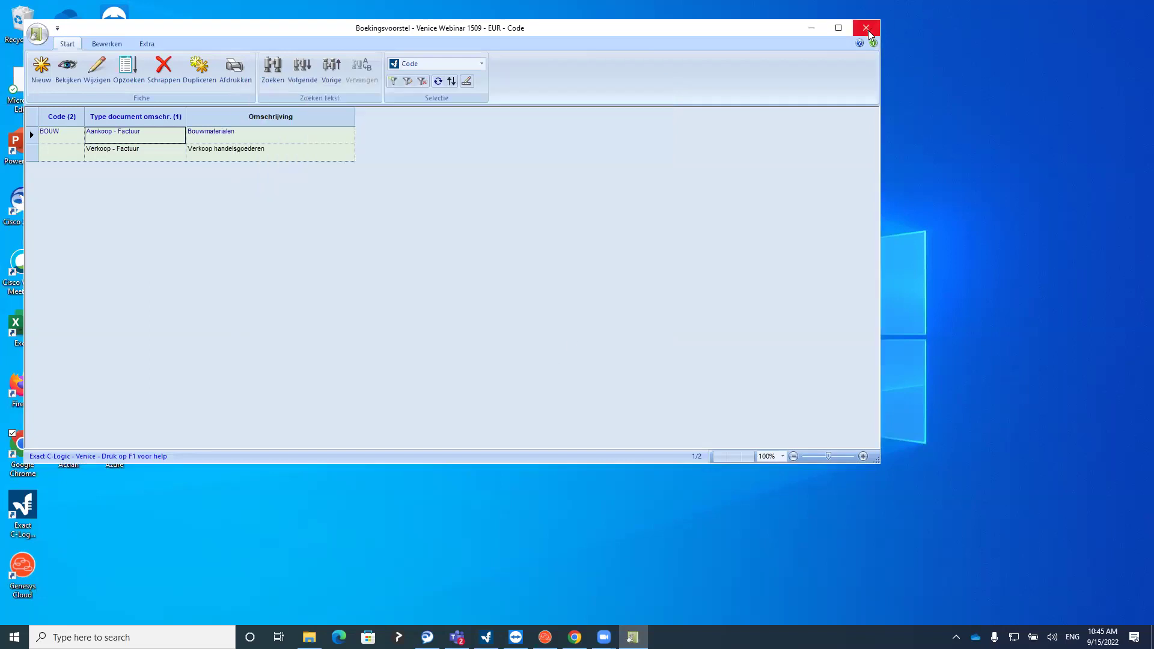
pyautogui.click(865, 27)
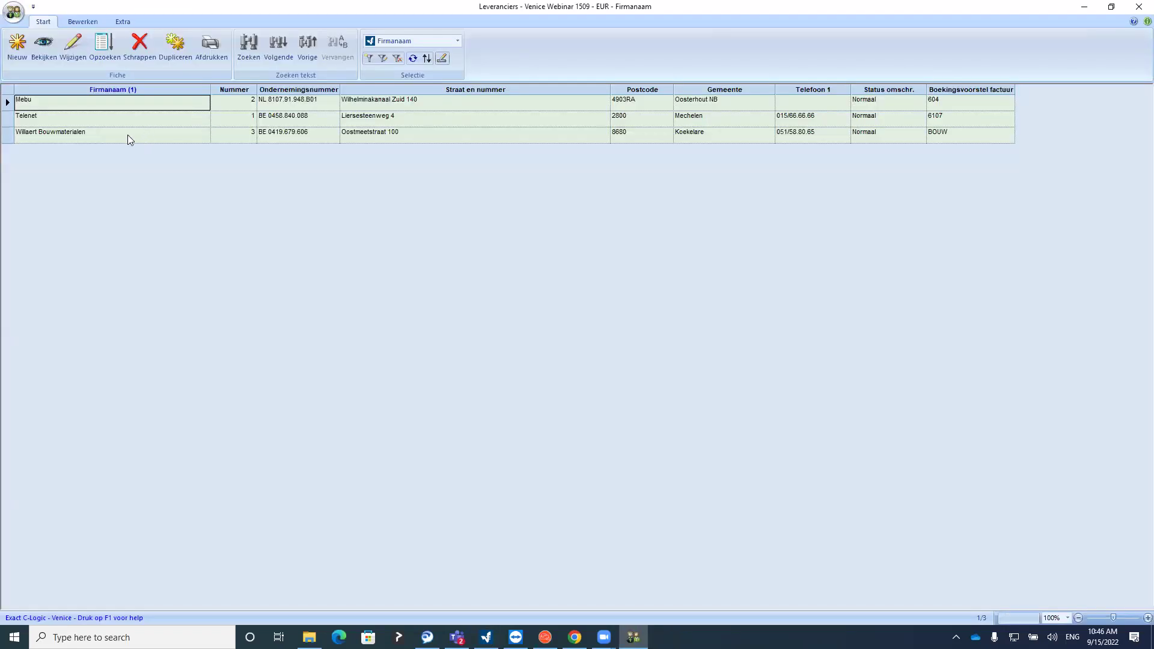
# Open Willaert Bouwmaterialen's supplier record at its booking proposal fields
pyautogui.click(125, 139)
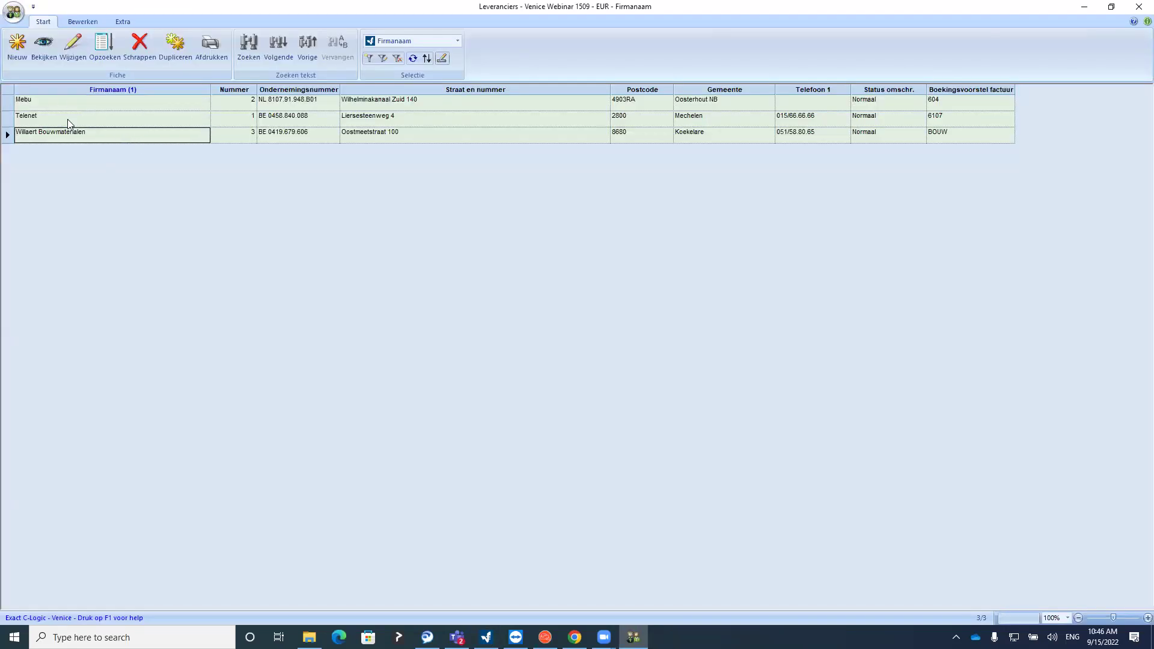
pyautogui.click(72, 48)
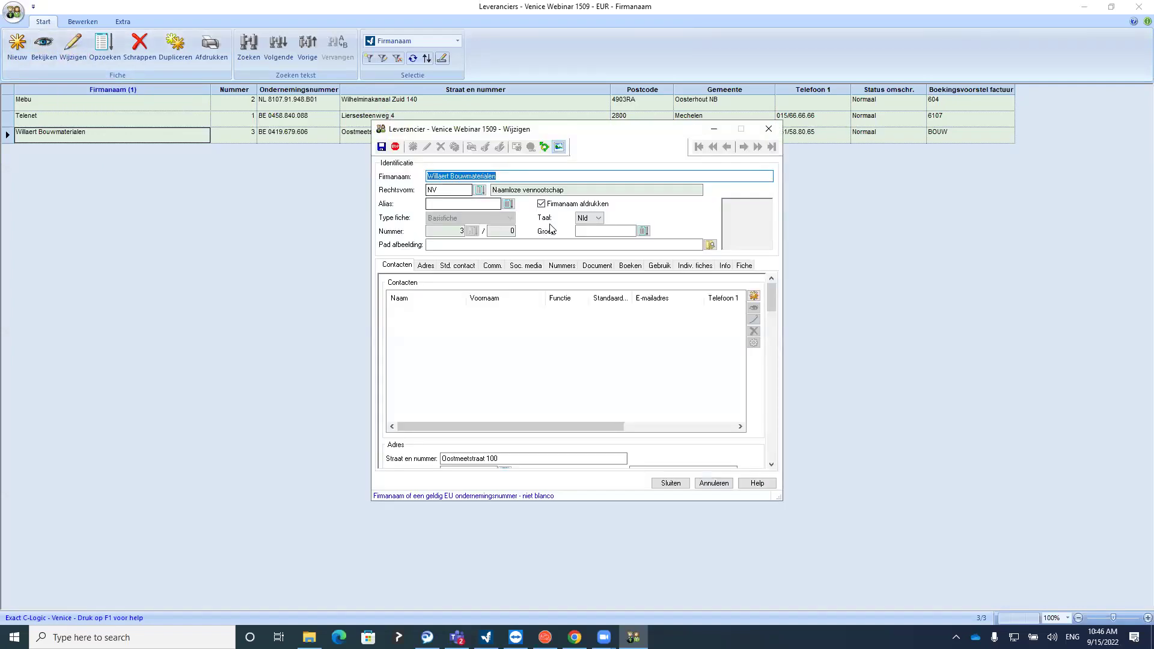
pyautogui.click(630, 265)
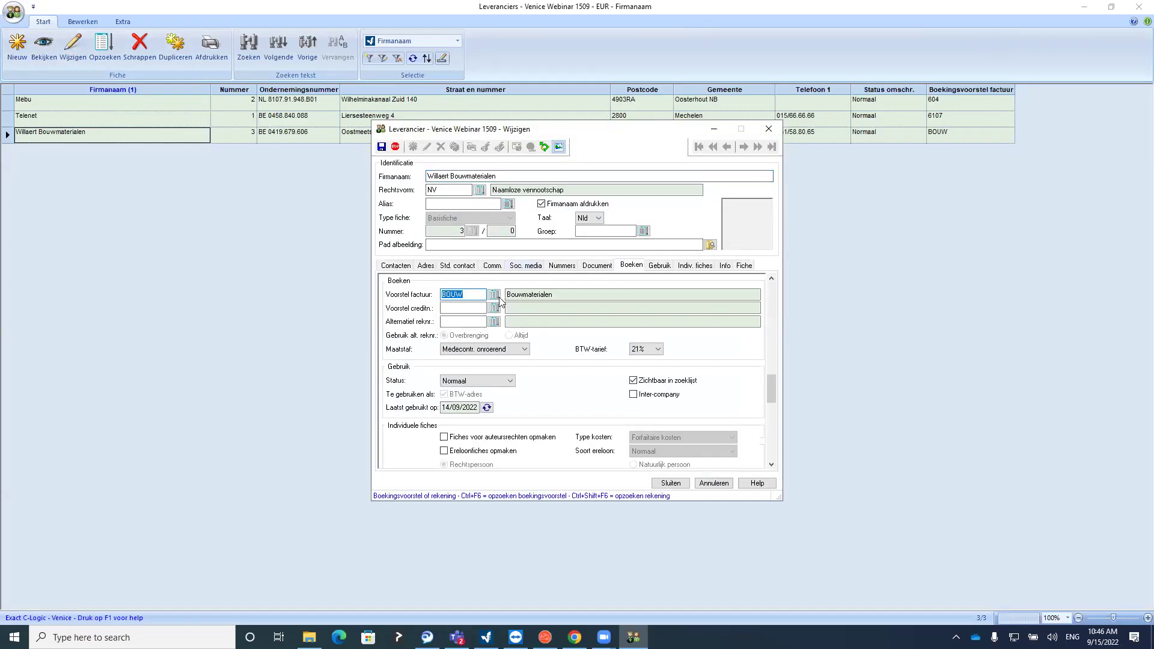
pyautogui.click(467, 309)
pyautogui.click(471, 294)
pyautogui.click(474, 294)
# Look up booking proposals, view BOUW's details and pick BOUW as invoice proposal
pyautogui.click(494, 295)
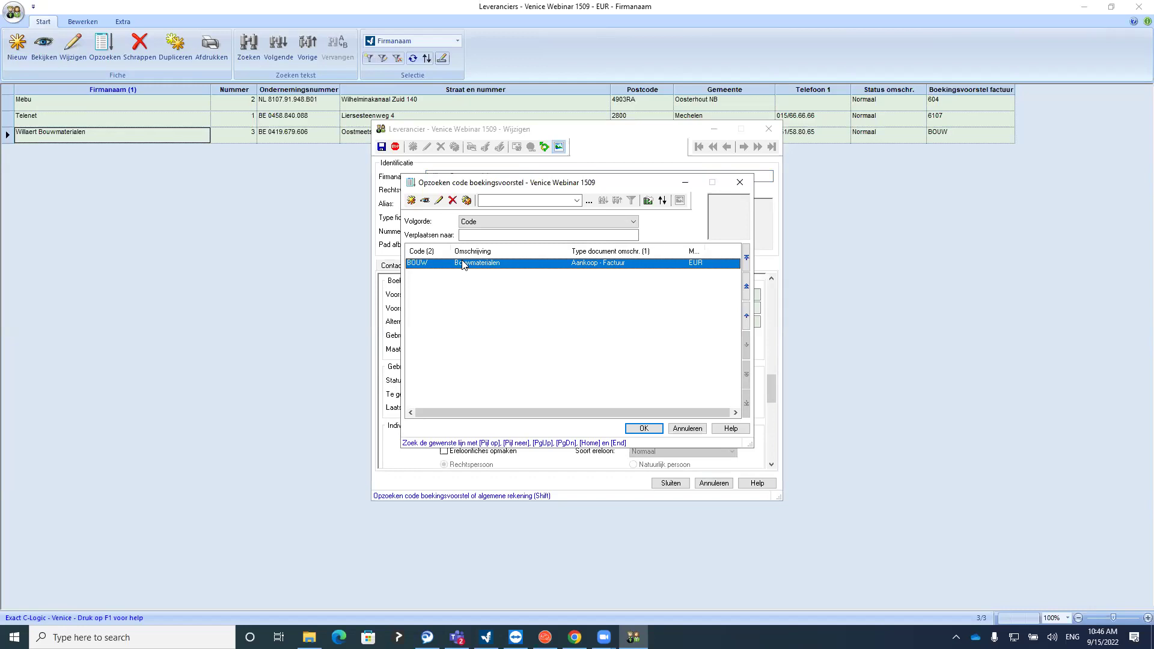
pyautogui.click(425, 200)
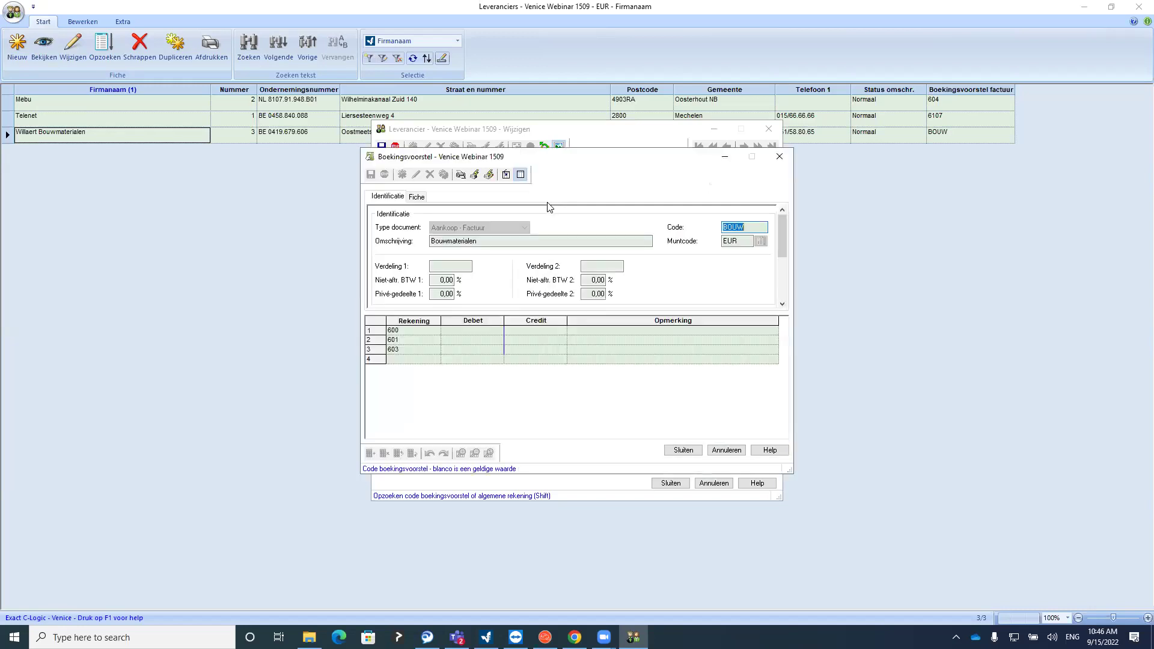
pyautogui.click(779, 160)
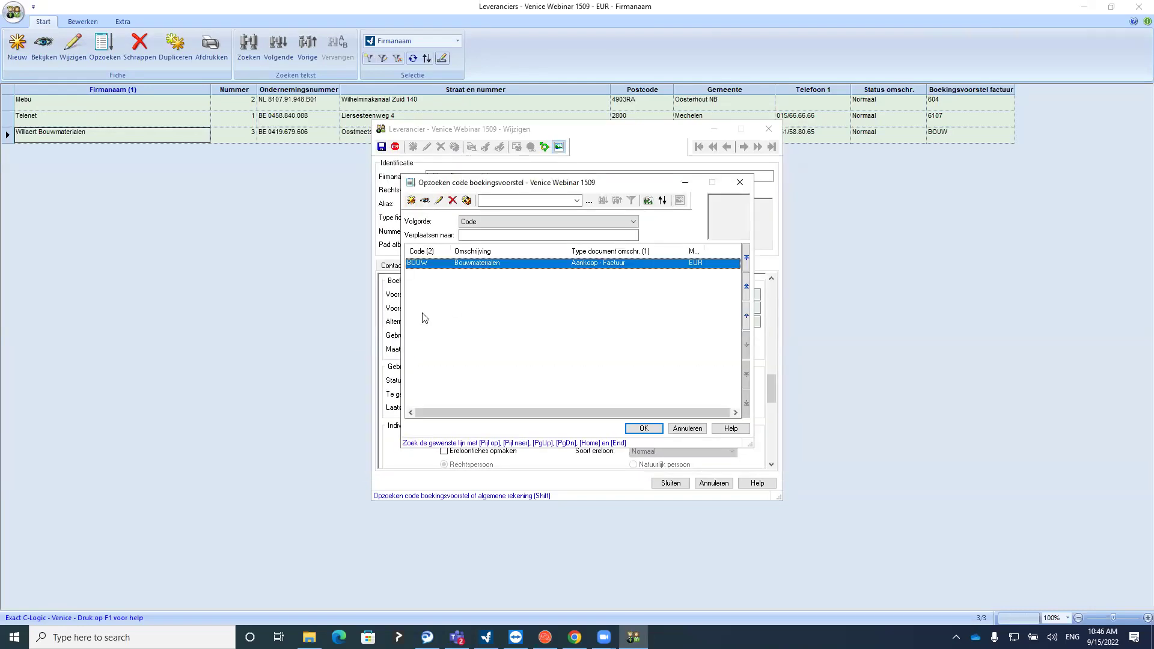
pyautogui.doubleClick(446, 268)
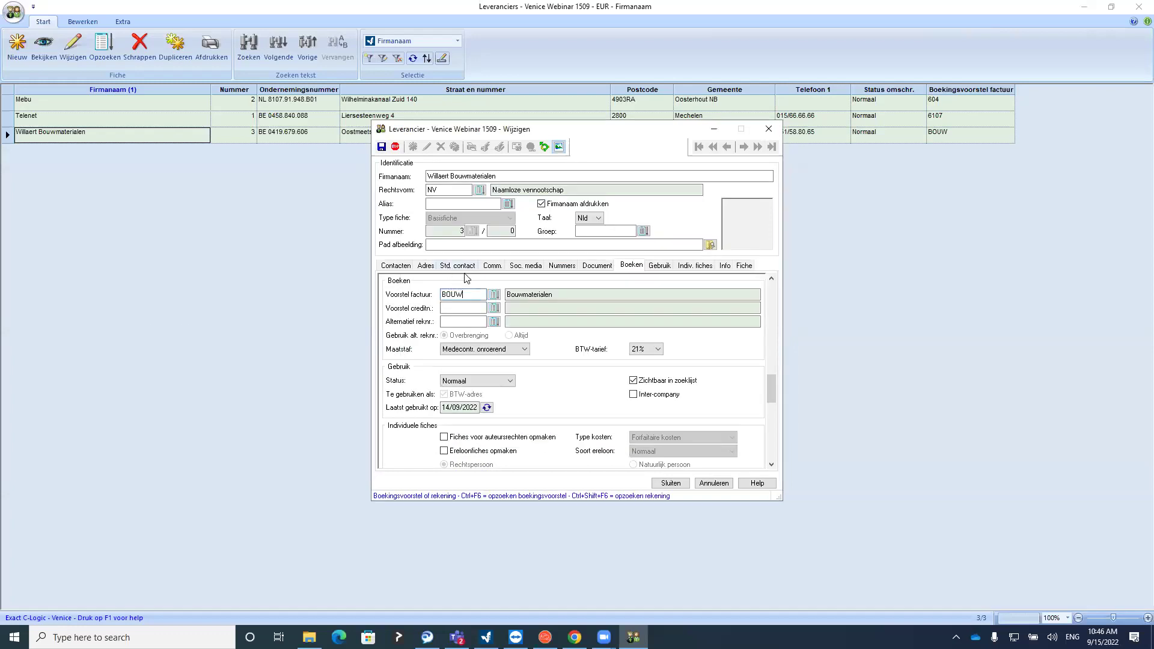
# Reopen the BOUW proposal details to inspect accounts 601 and 603, then close the lookup
pyautogui.click(390, 178)
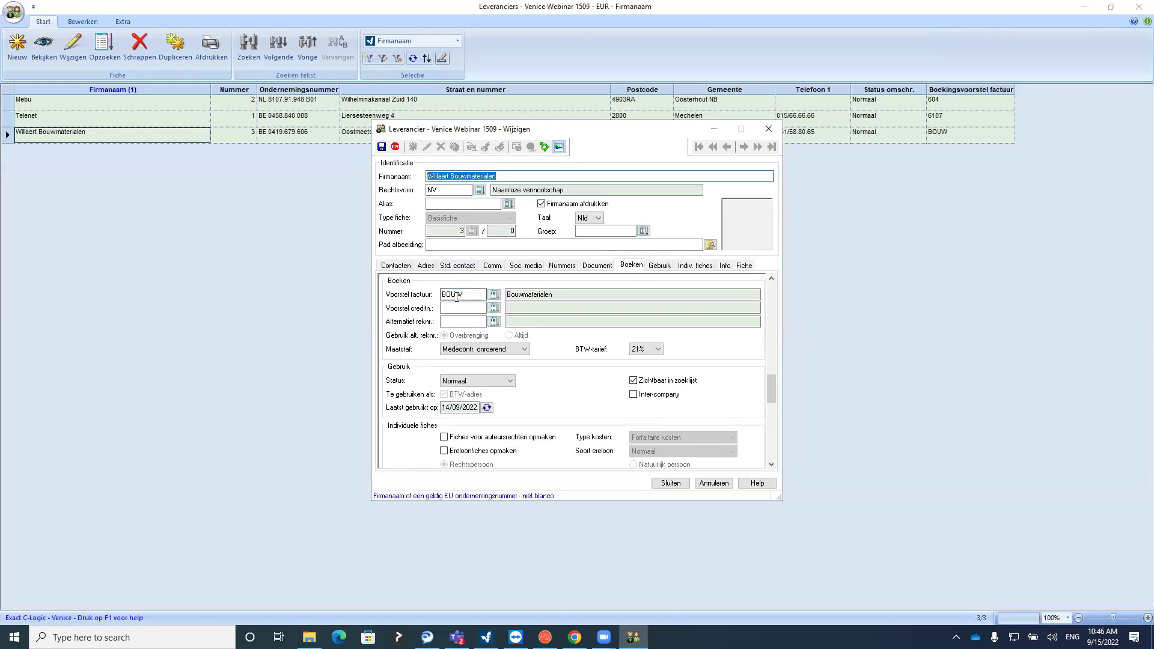
pyautogui.click(494, 294)
pyautogui.click(425, 200)
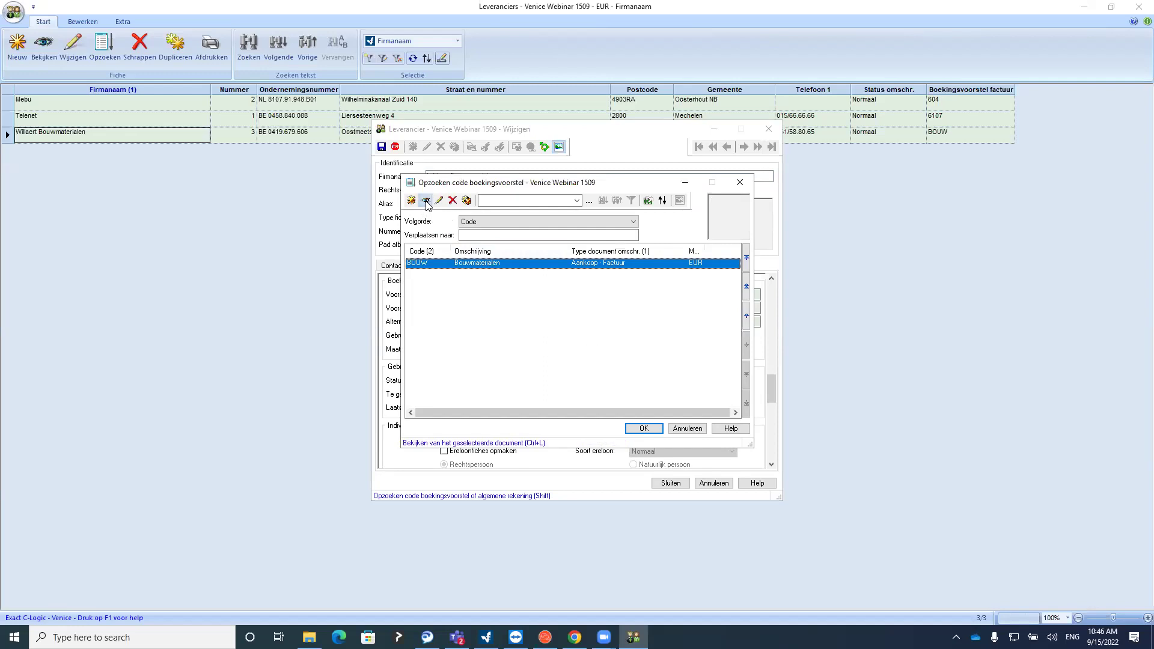
pyautogui.moveTo(403, 331); pyautogui.dragTo(406, 354)
pyautogui.click(409, 338)
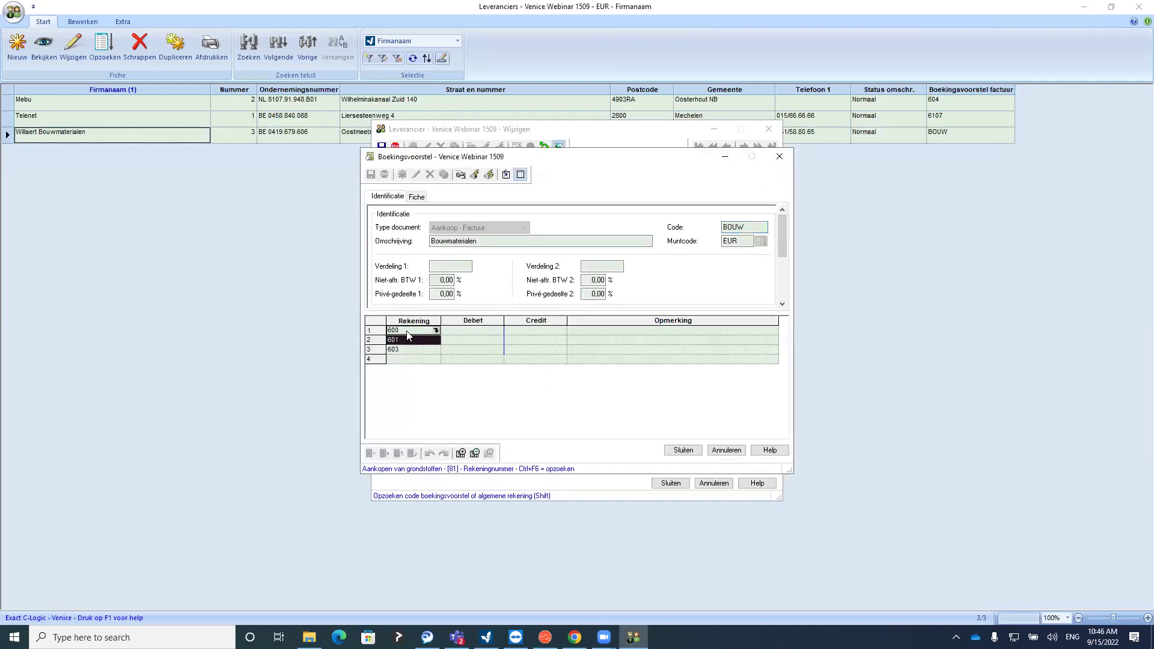
pyautogui.click(405, 349)
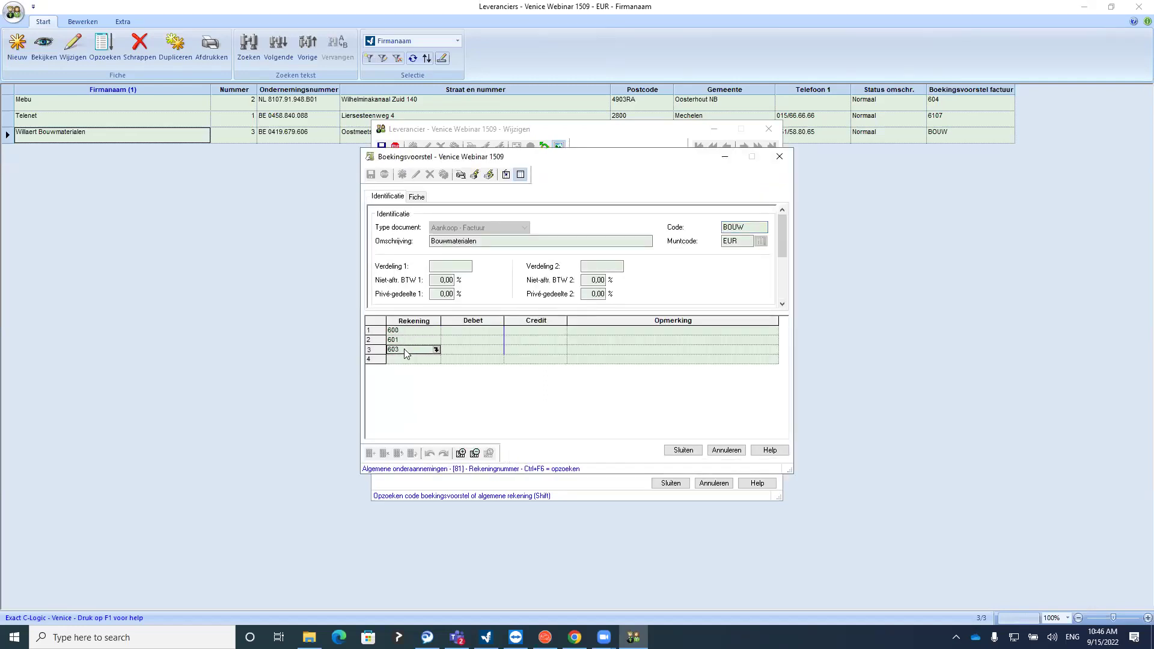
pyautogui.click(780, 157)
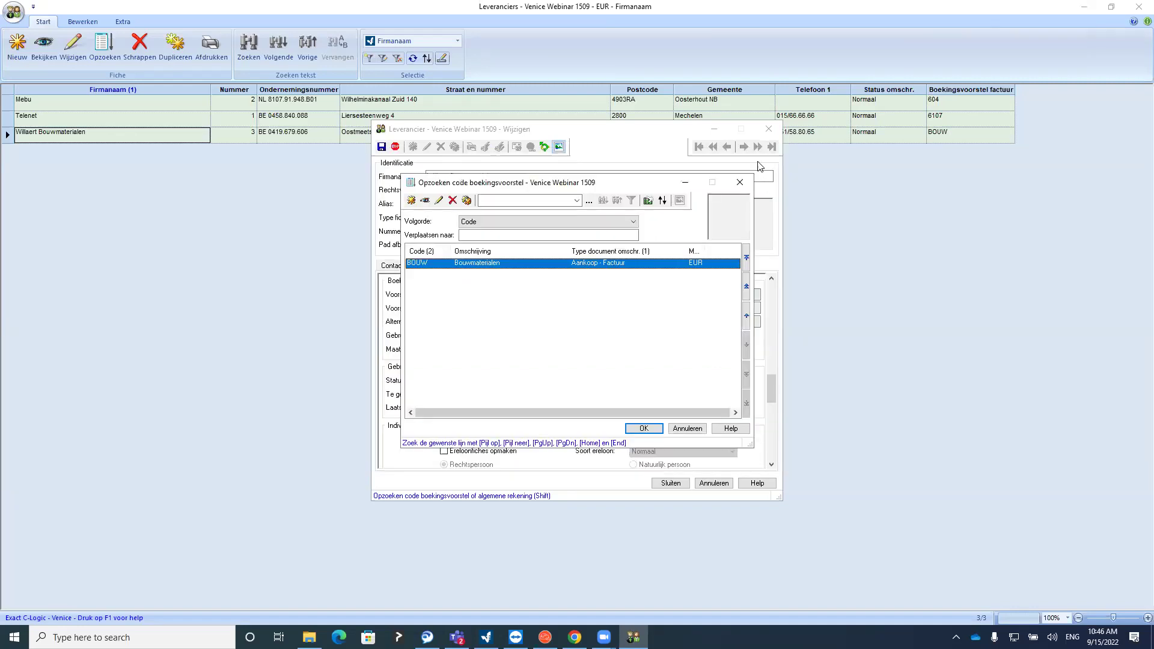
pyautogui.click(742, 183)
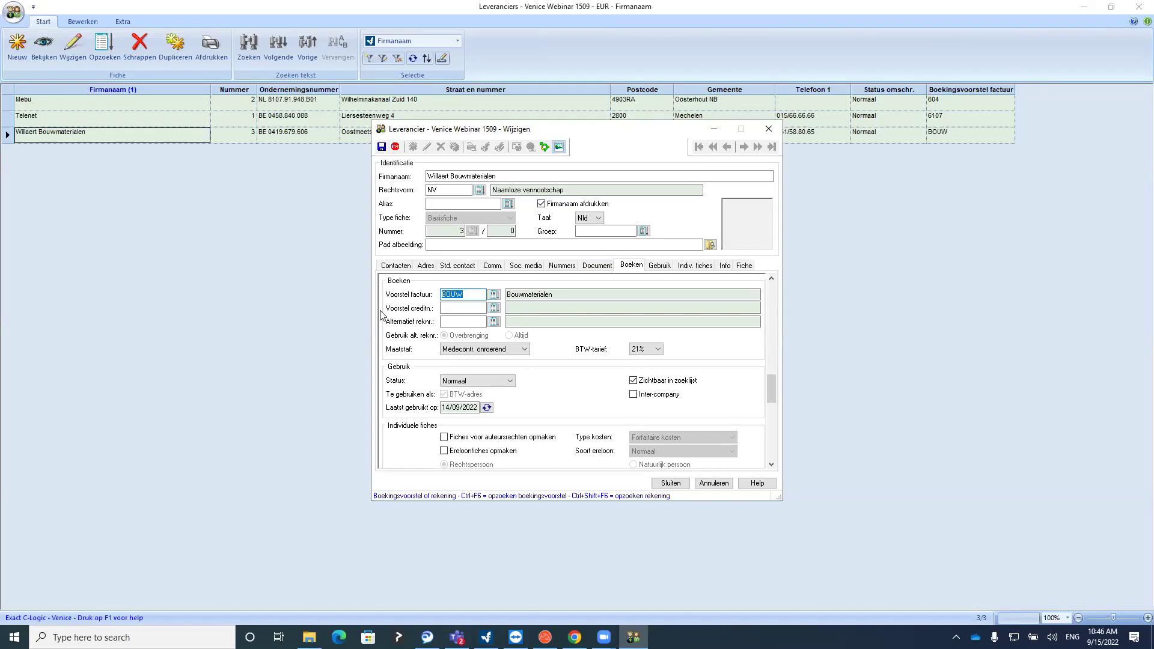
# Try 60 and 601 in the invoice proposal field, then choose BOUW from the lookup
pyautogui.write('60')
pyautogui.press('Tab')
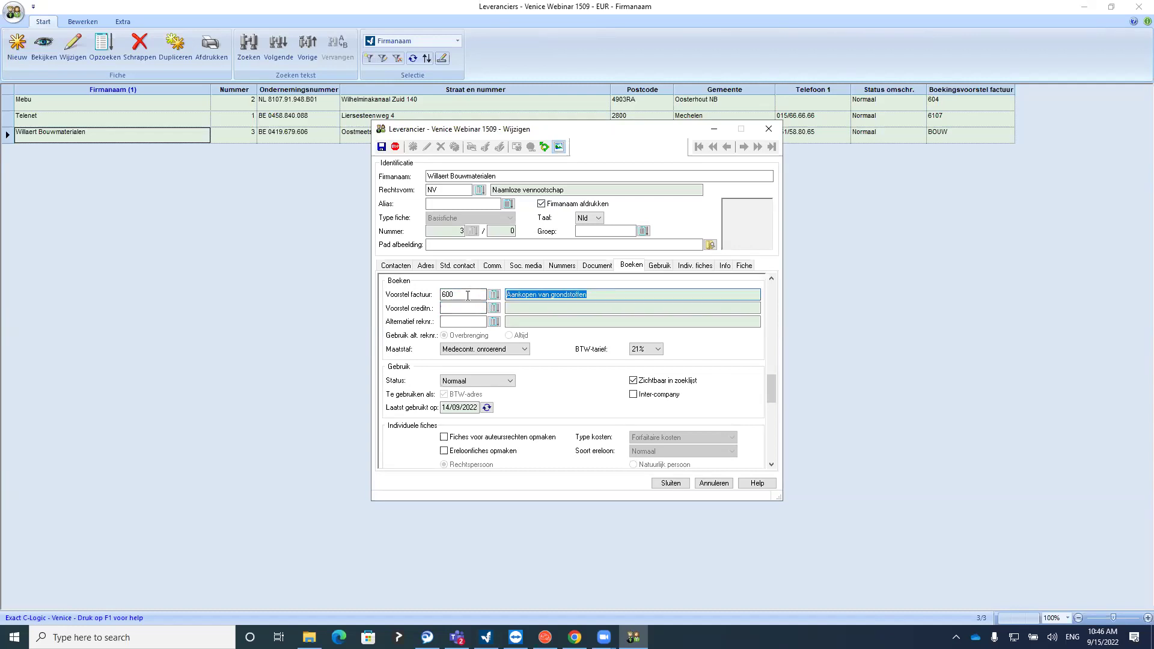
pyautogui.hotkey('shift', 'Tab')
pyautogui.write('601')
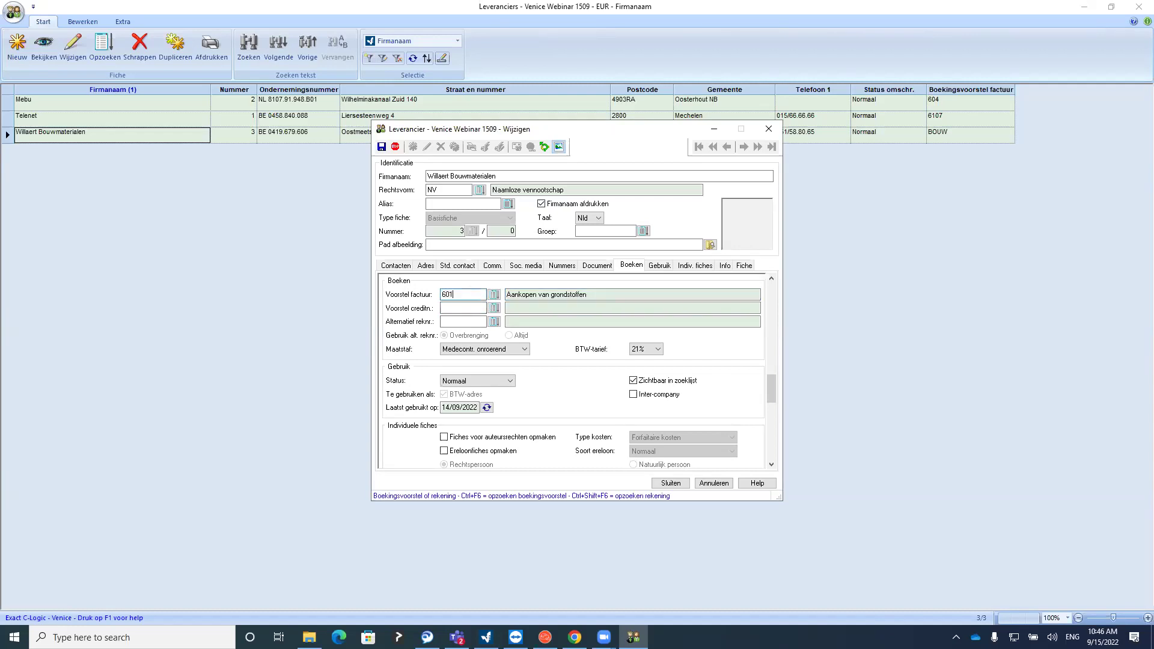
pyautogui.press('Tab')
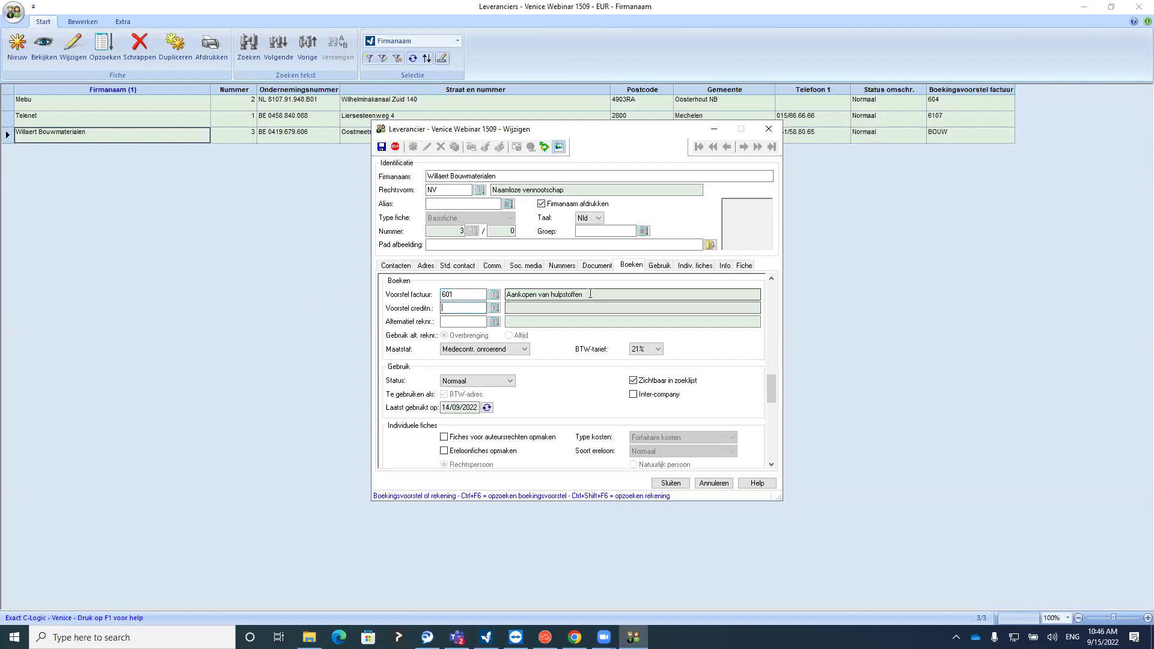
pyautogui.click(493, 295)
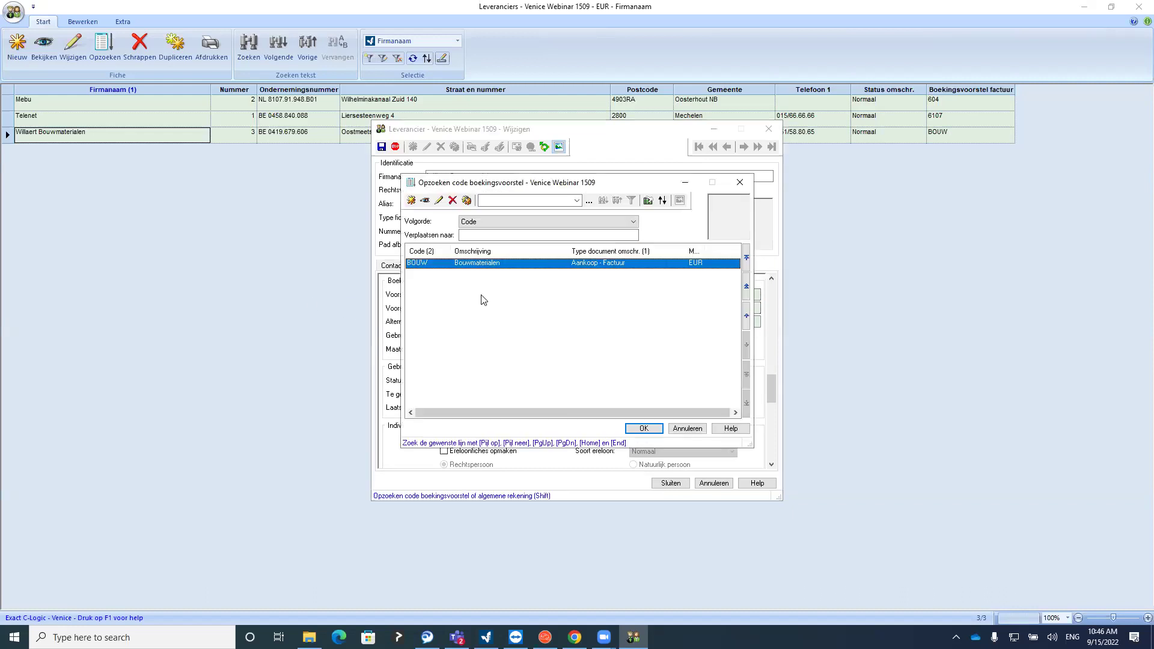
pyautogui.doubleClick(471, 265)
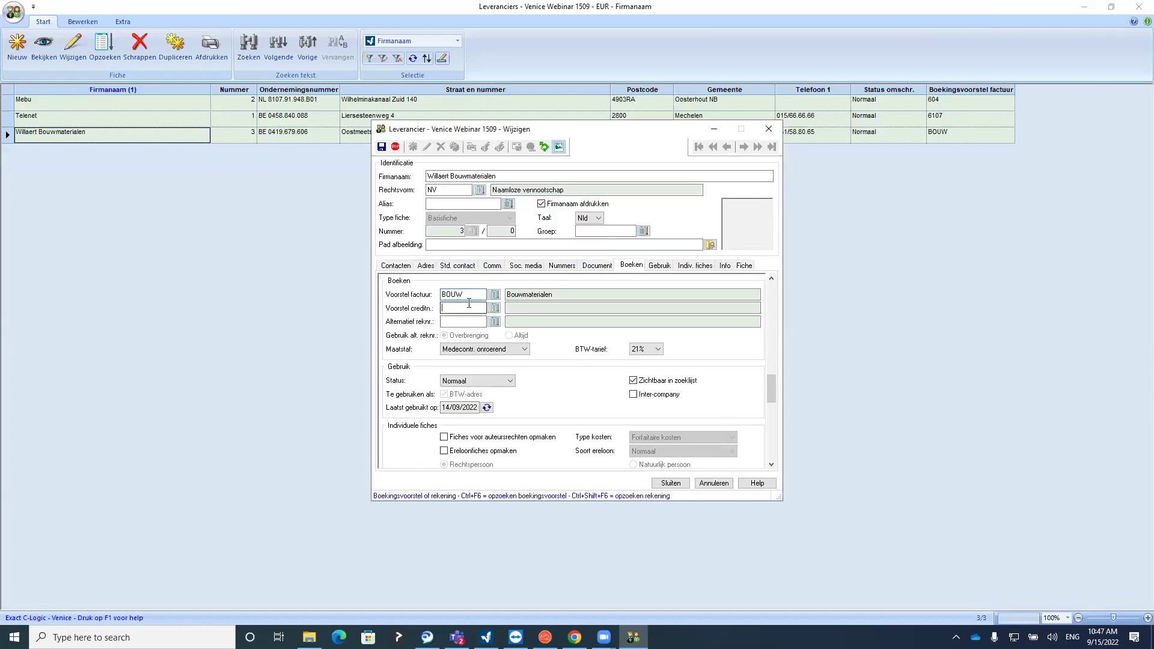
# Review BOUW's account line 600 and save the Willaert supplier record
pyautogui.click(494, 297)
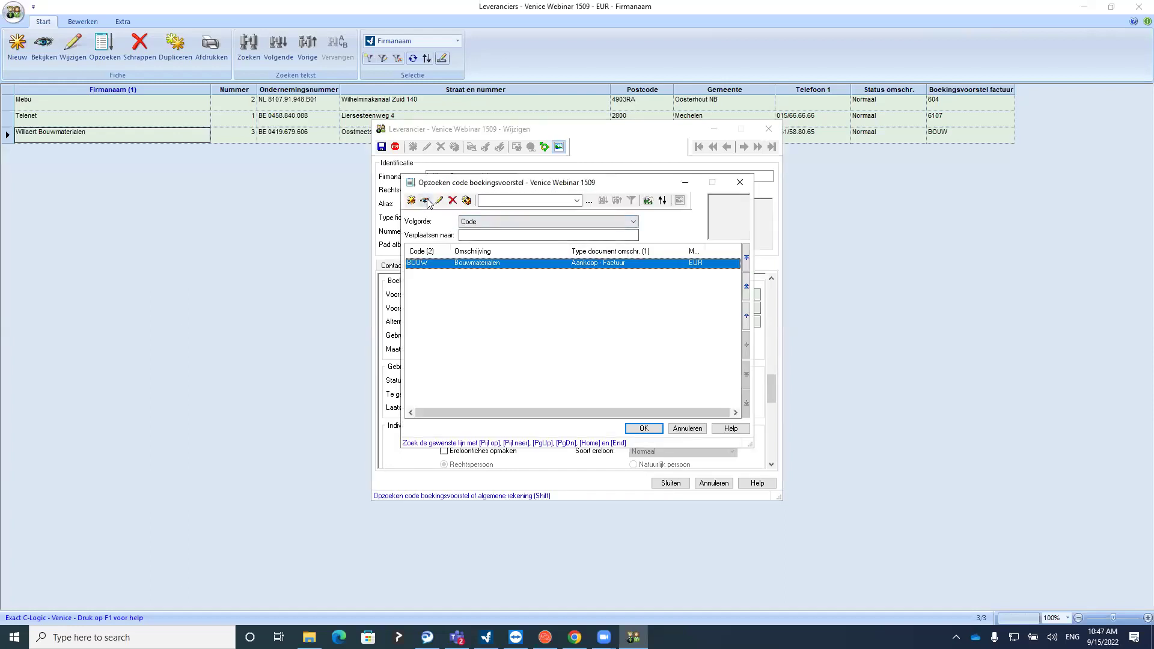
pyautogui.click(431, 205)
pyautogui.click(417, 328)
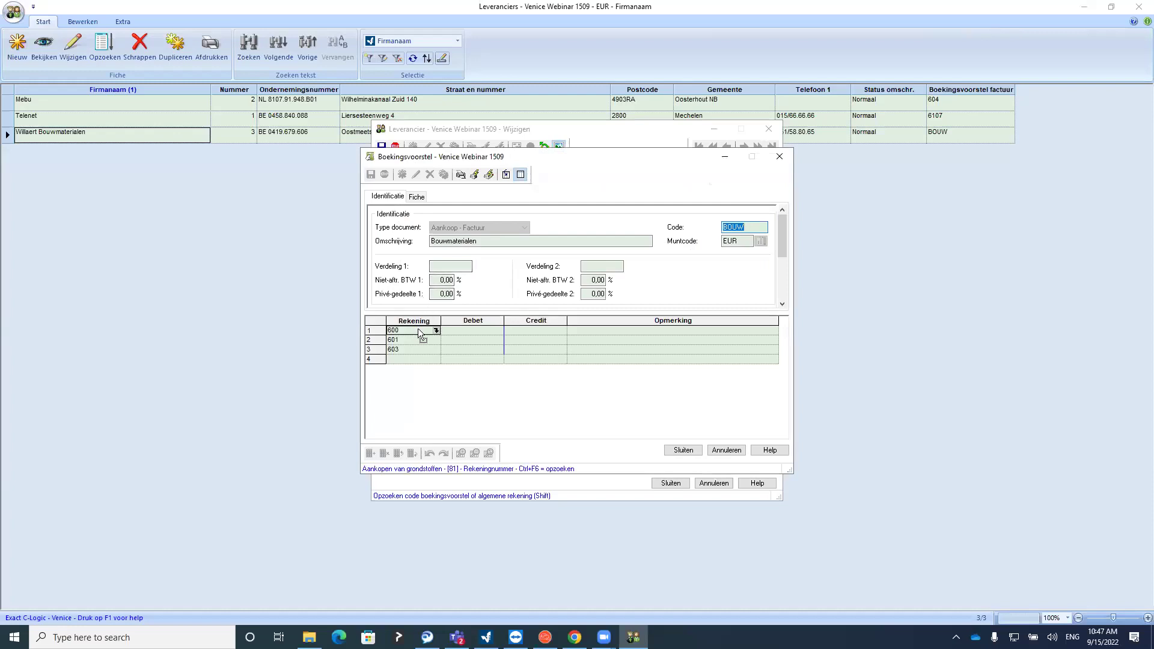
pyautogui.click(779, 157)
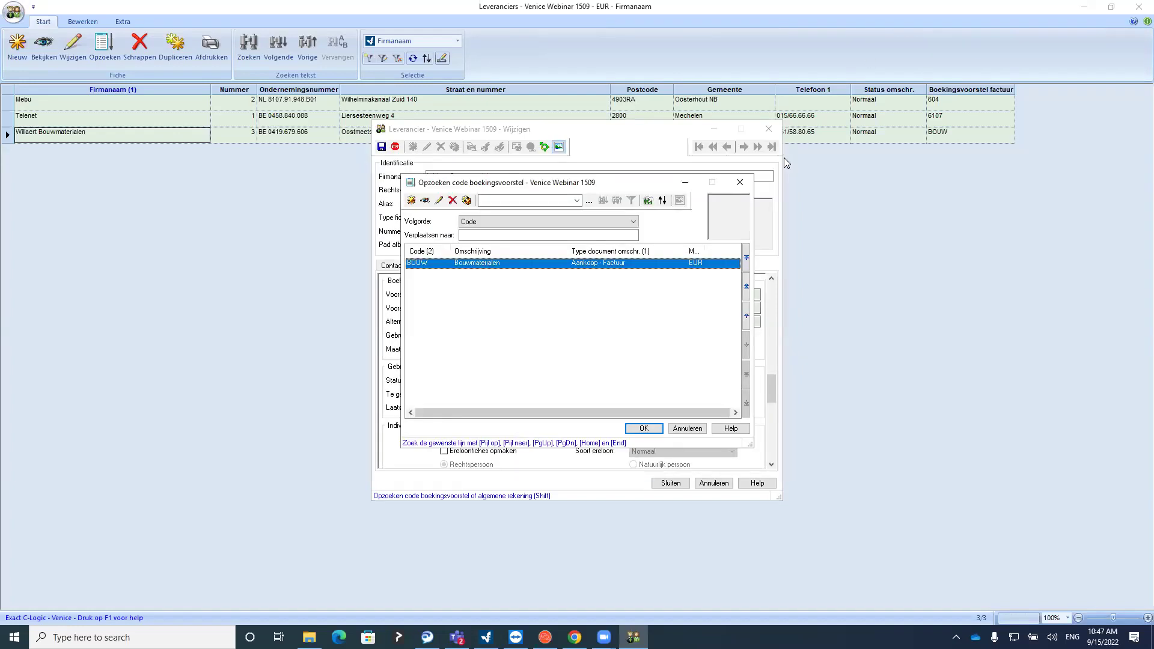
pyautogui.click(739, 182)
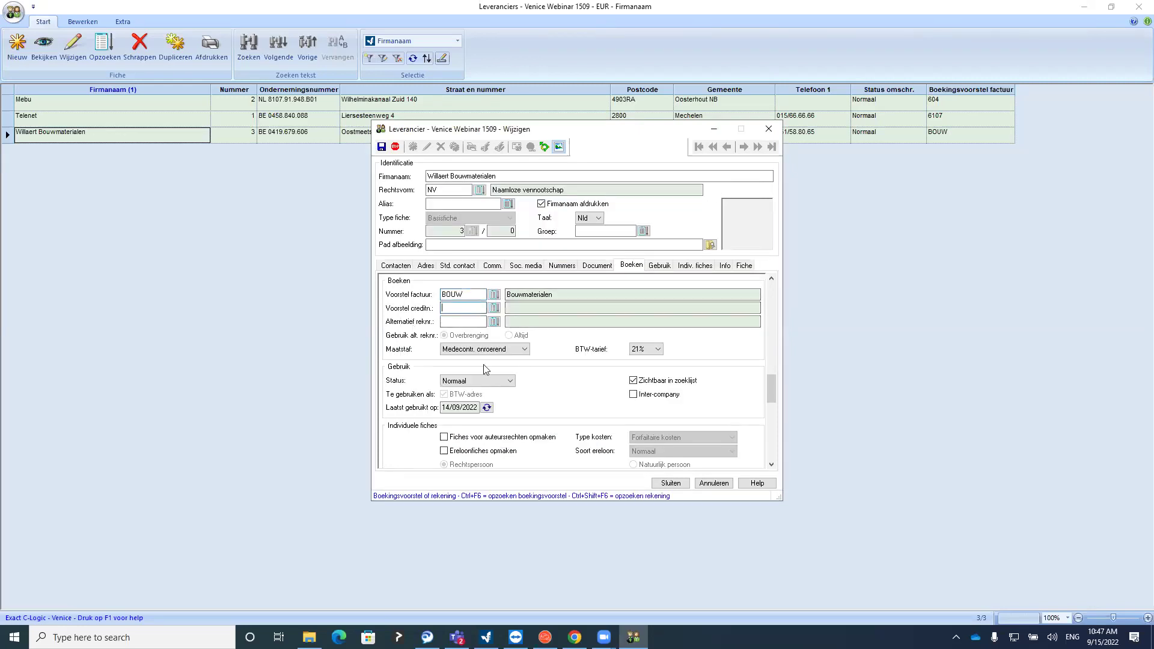
pyautogui.click(668, 482)
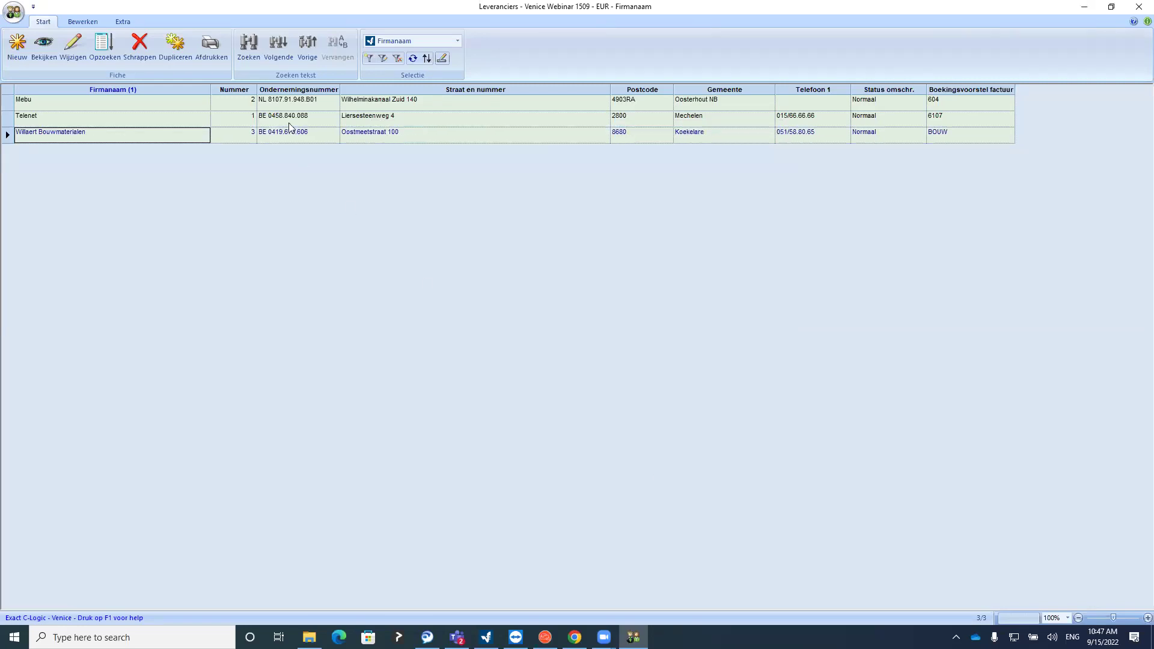
pyautogui.click(955, 100)
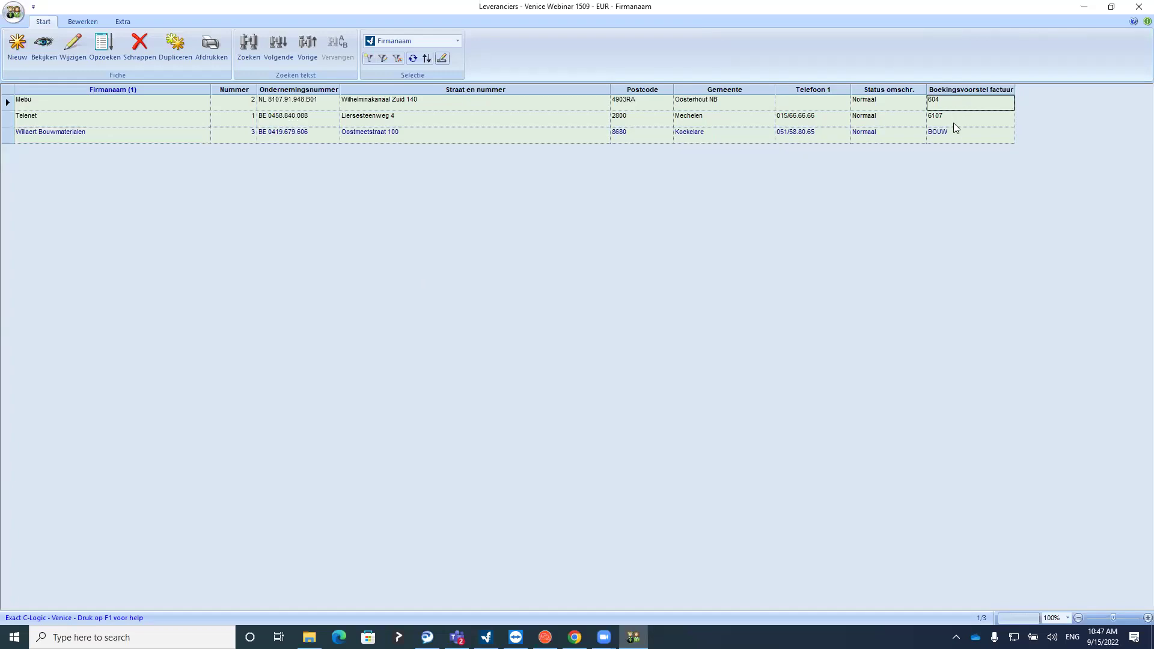
pyautogui.click(955, 136)
pyautogui.click(947, 119)
pyautogui.click(57, 119)
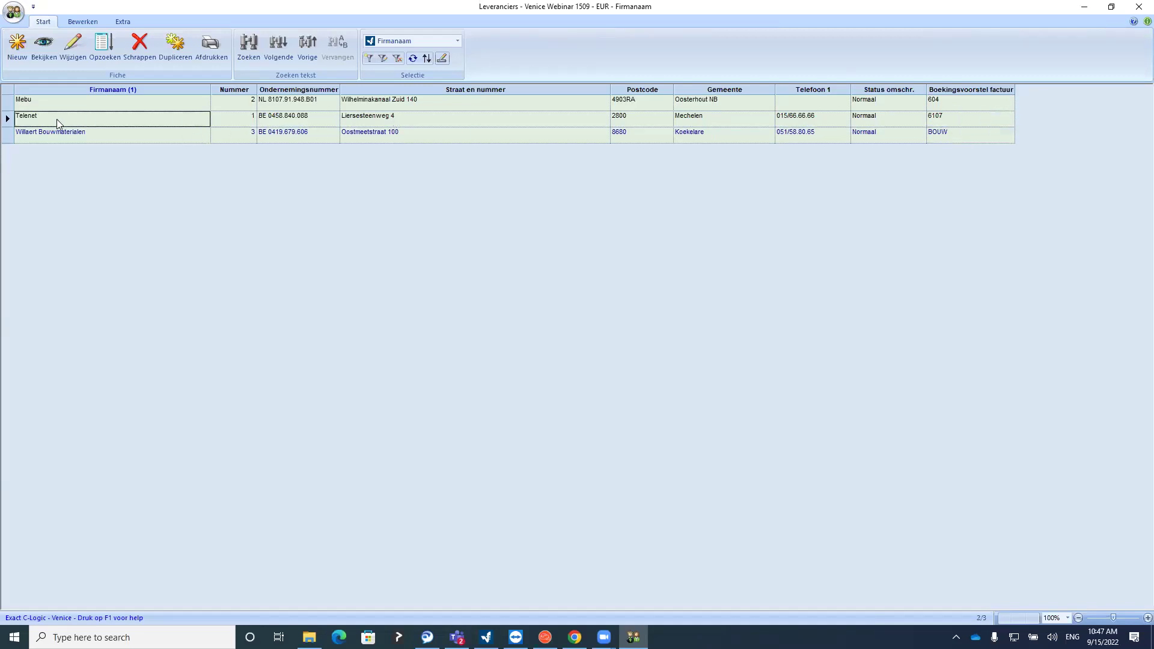
pyautogui.click(66, 51)
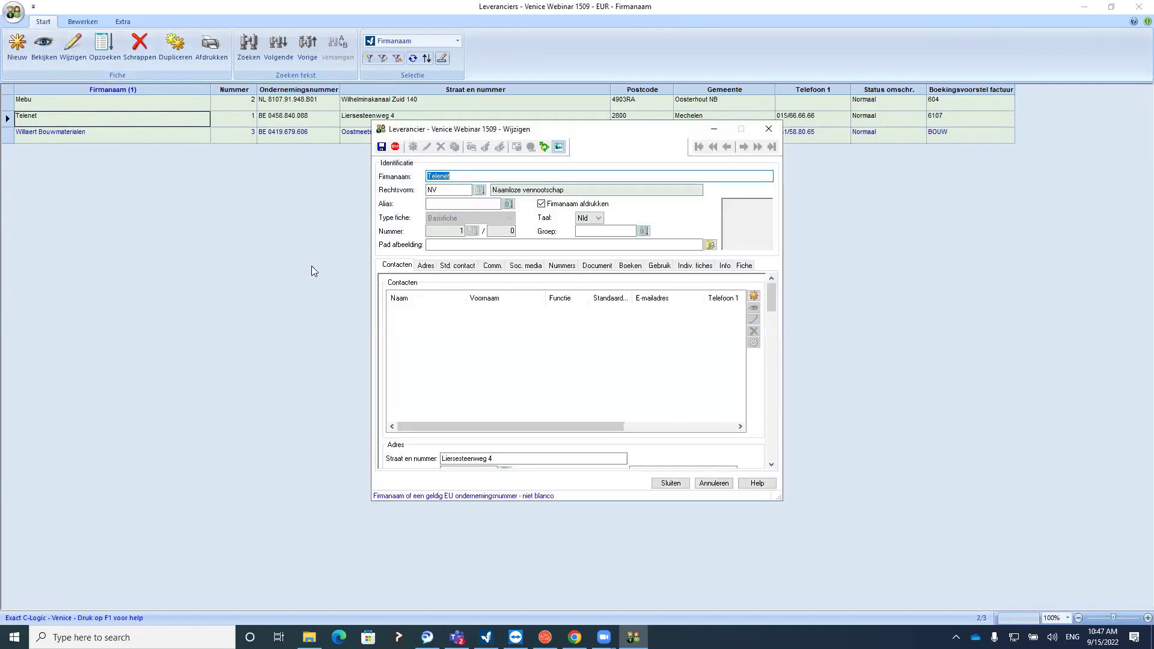
pyautogui.click(619, 268)
pyautogui.click(484, 294)
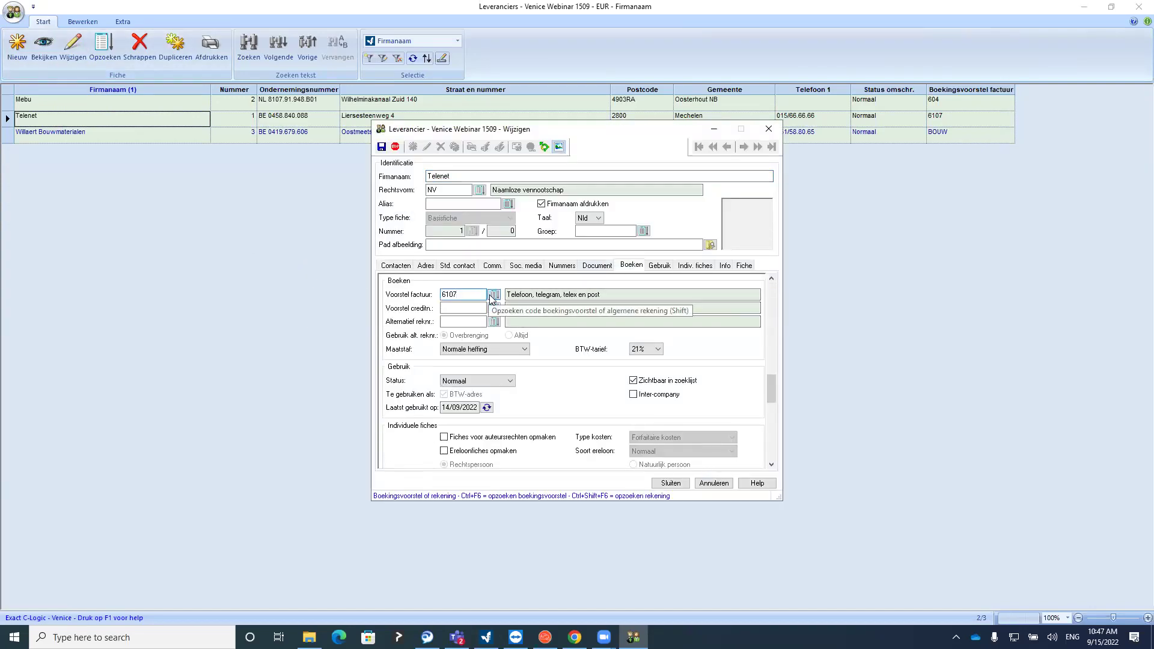
pyautogui.click(494, 294)
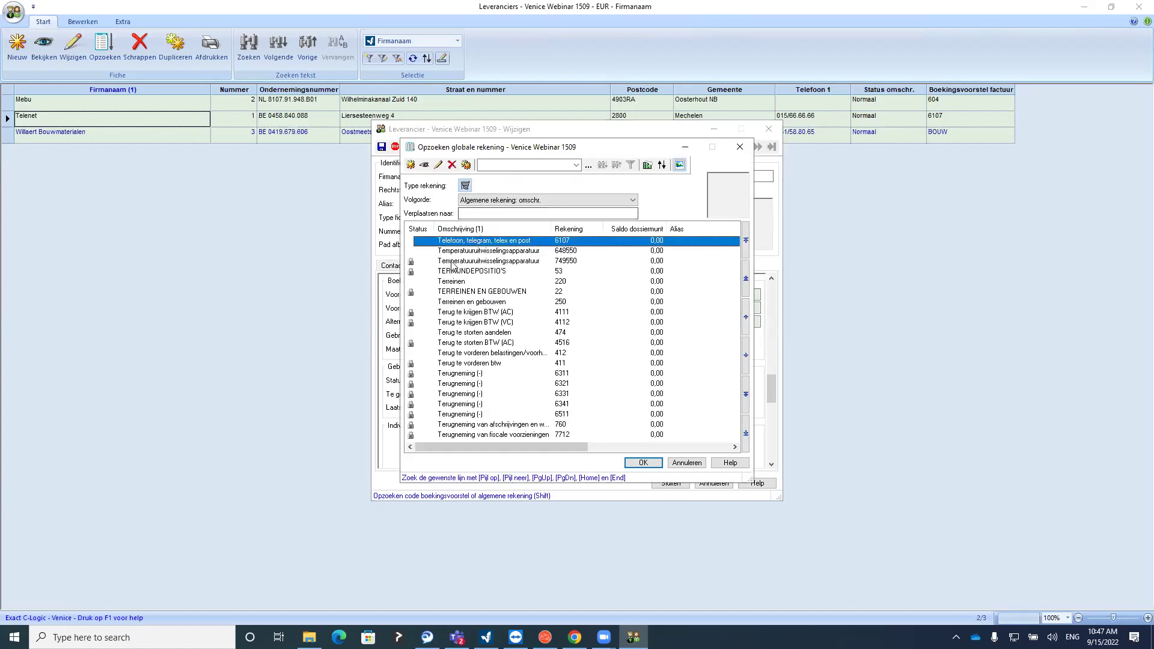
pyautogui.press('Return')
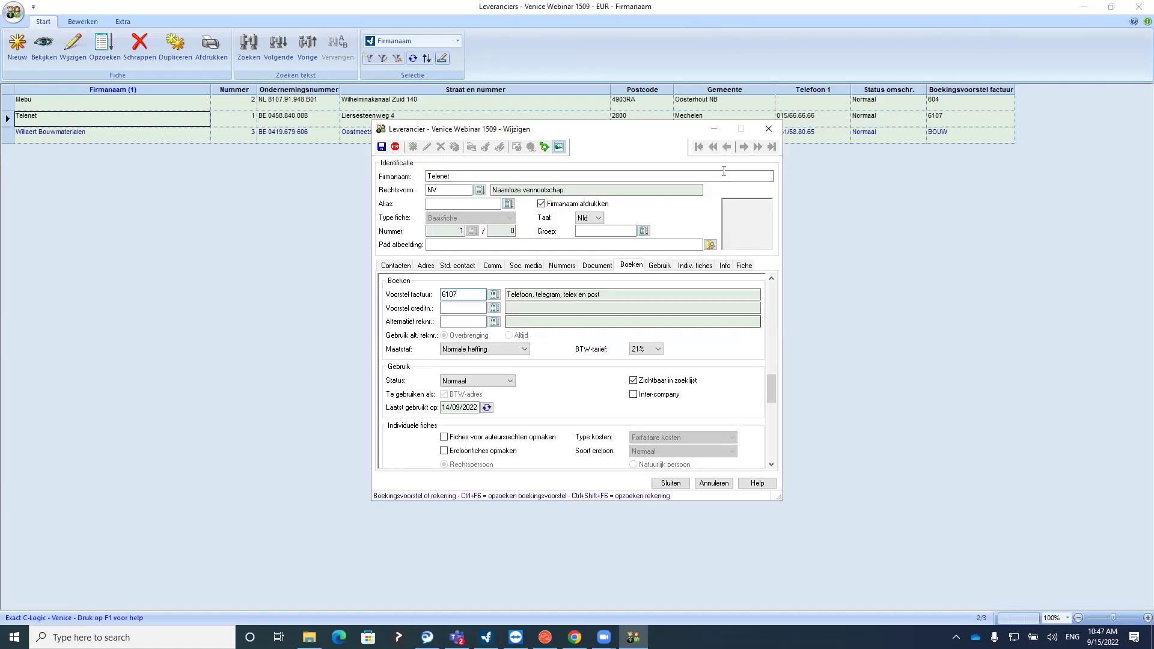
pyautogui.doubleClick(458, 295)
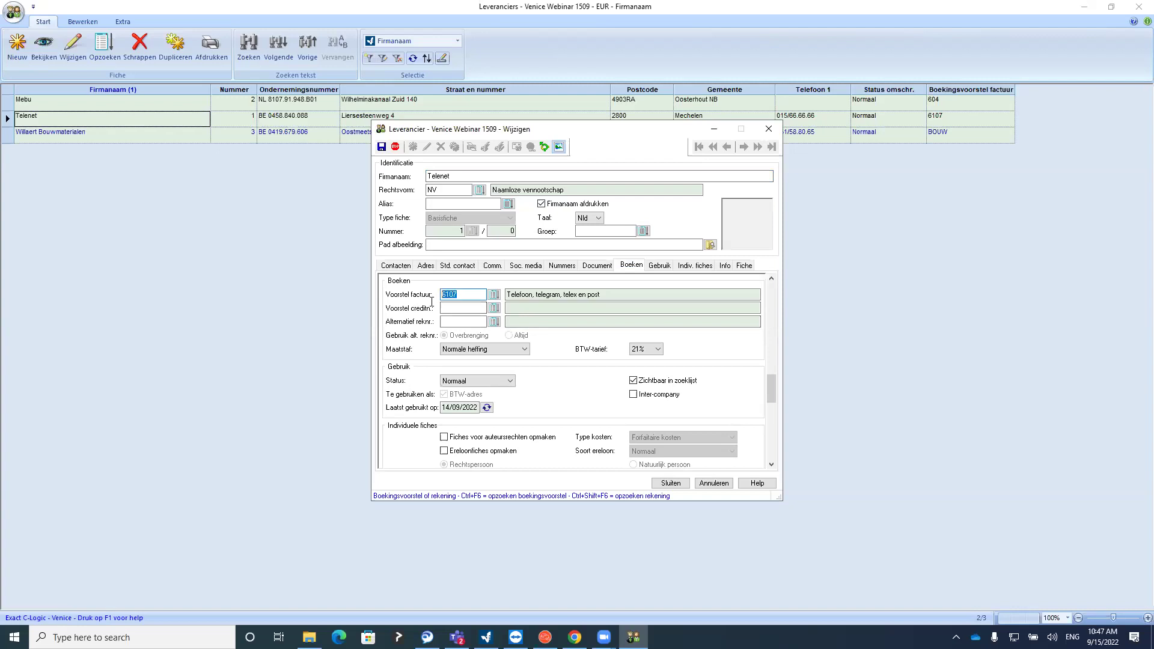
pyautogui.click(676, 483)
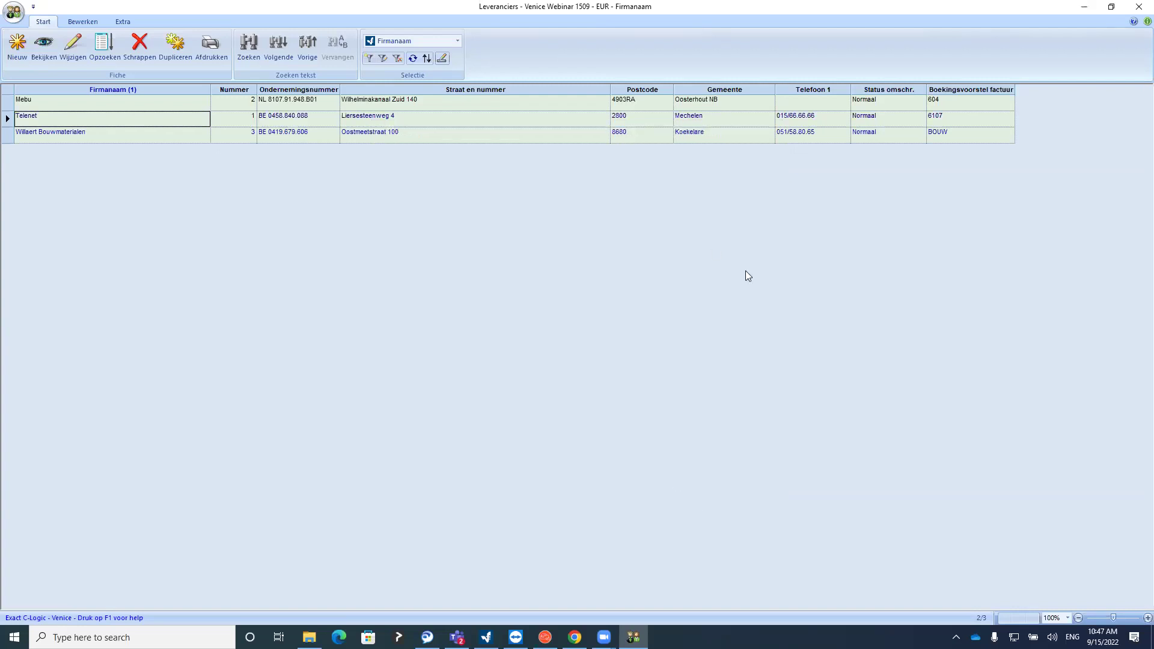
# Open supplier Mebu and check its invoice booking proposal 604, Aankopen van handelsgoederen
pyautogui.click(125, 104)
pyautogui.click(935, 102)
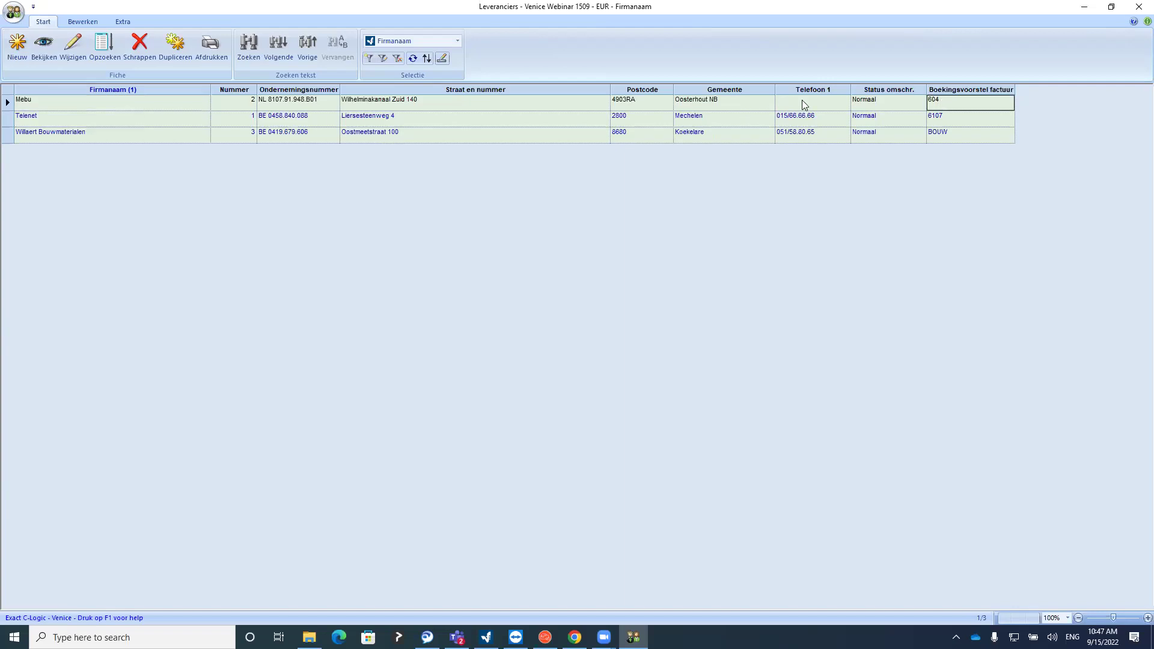
pyautogui.click(73, 59)
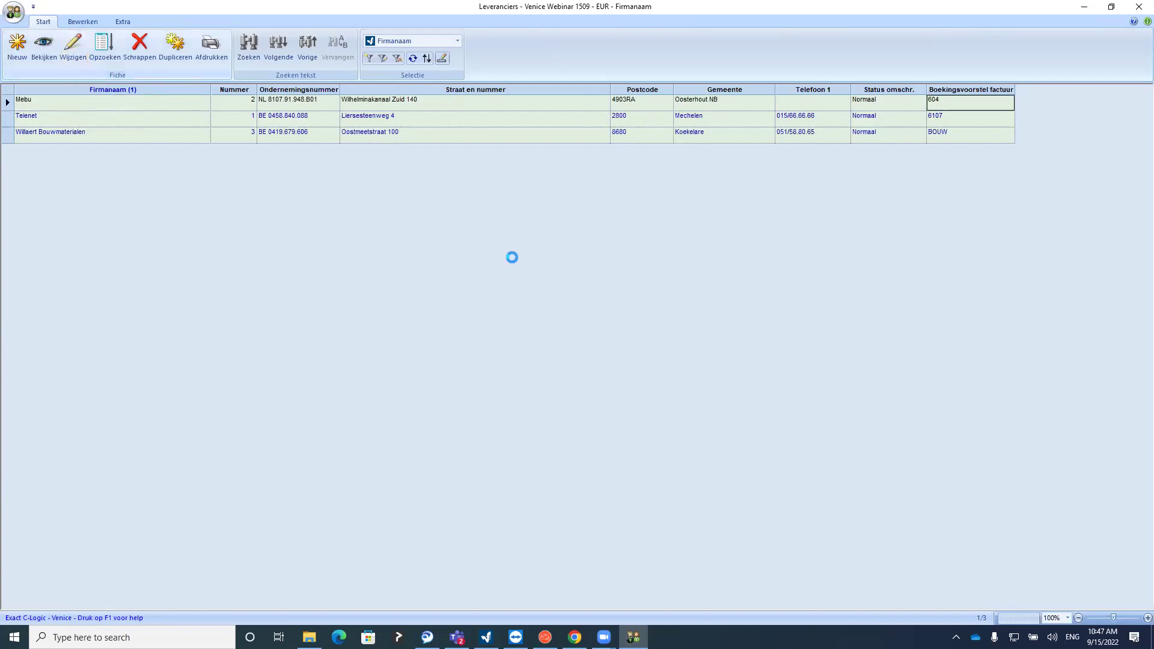
pyautogui.click(619, 268)
pyautogui.click(478, 295)
pyautogui.doubleClick(473, 294)
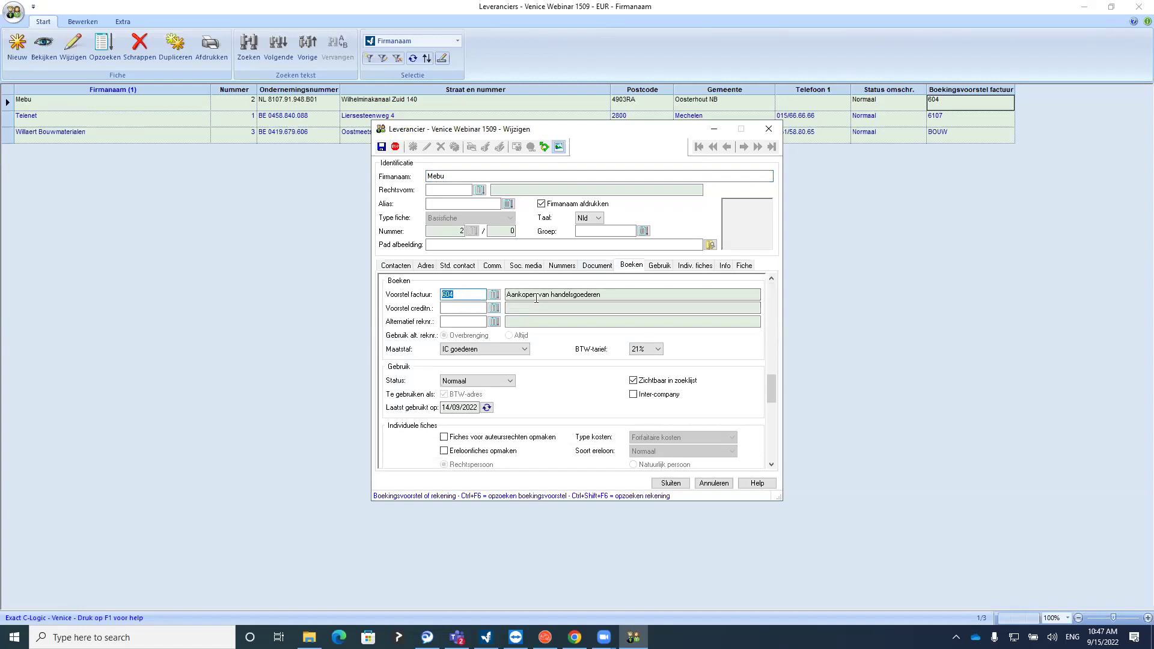
pyautogui.click(595, 294)
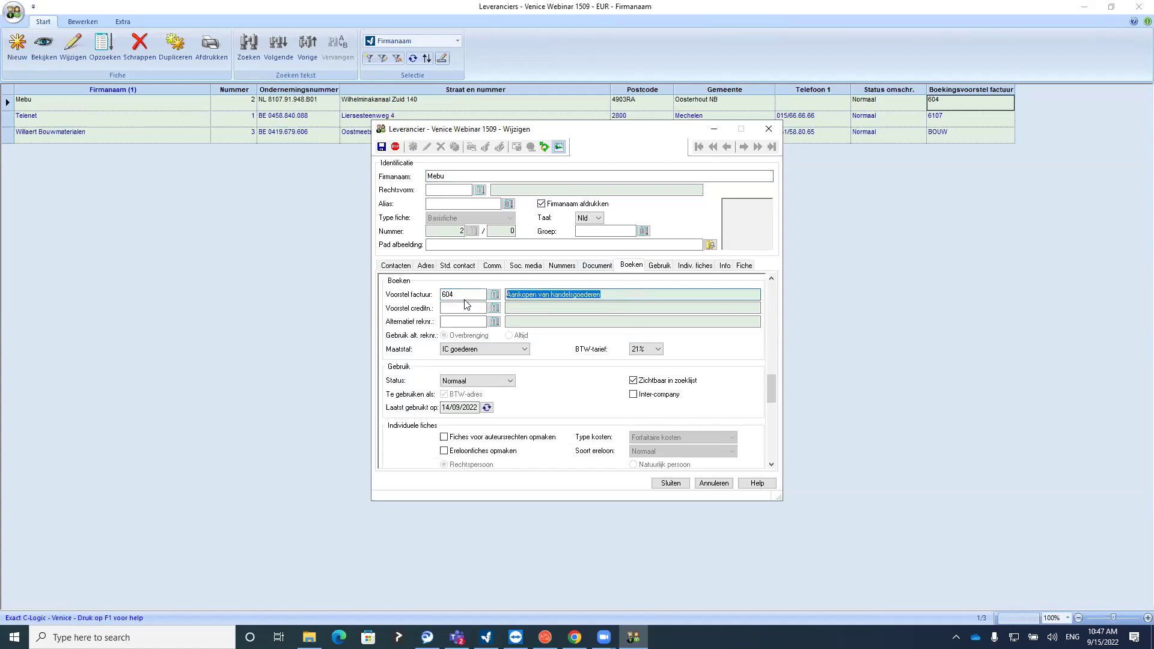
# Close the Mebu record and the supplier list, bringing up the booking proposals list
pyautogui.click(658, 484)
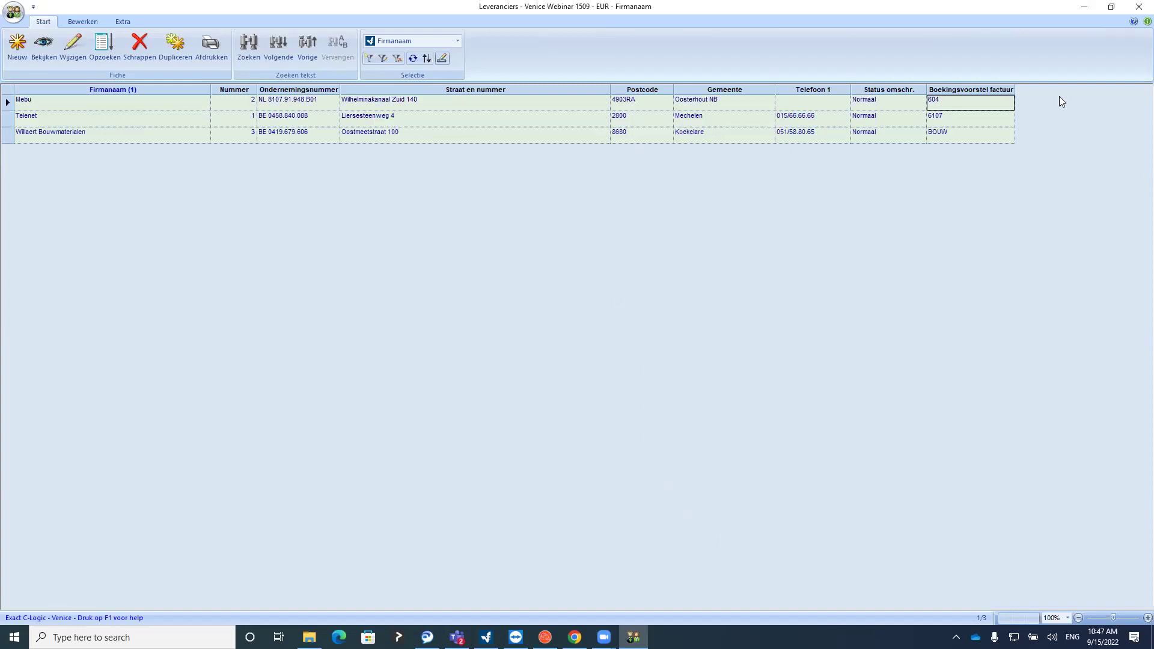
pyautogui.click(1138, 8)
pyautogui.click(601, 106)
pyautogui.click(664, 103)
pyautogui.click(664, 102)
# Open the Verkoop - Factuur sales proposal and inspect its account line 701
pyautogui.click(739, 132)
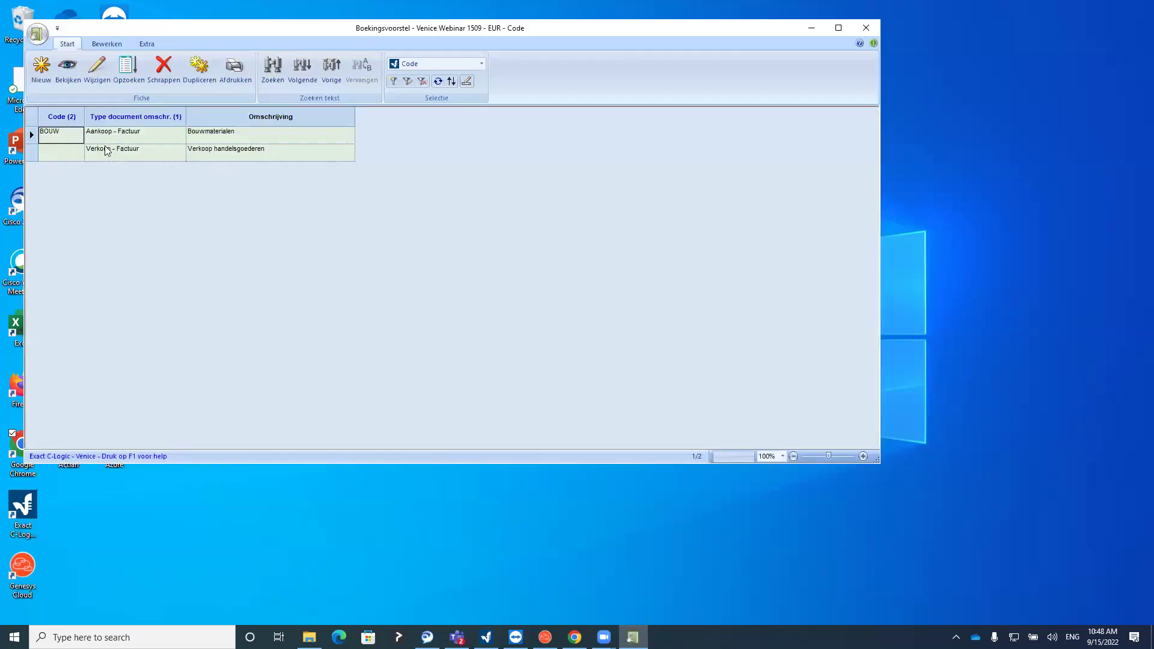
pyautogui.doubleClick(106, 151)
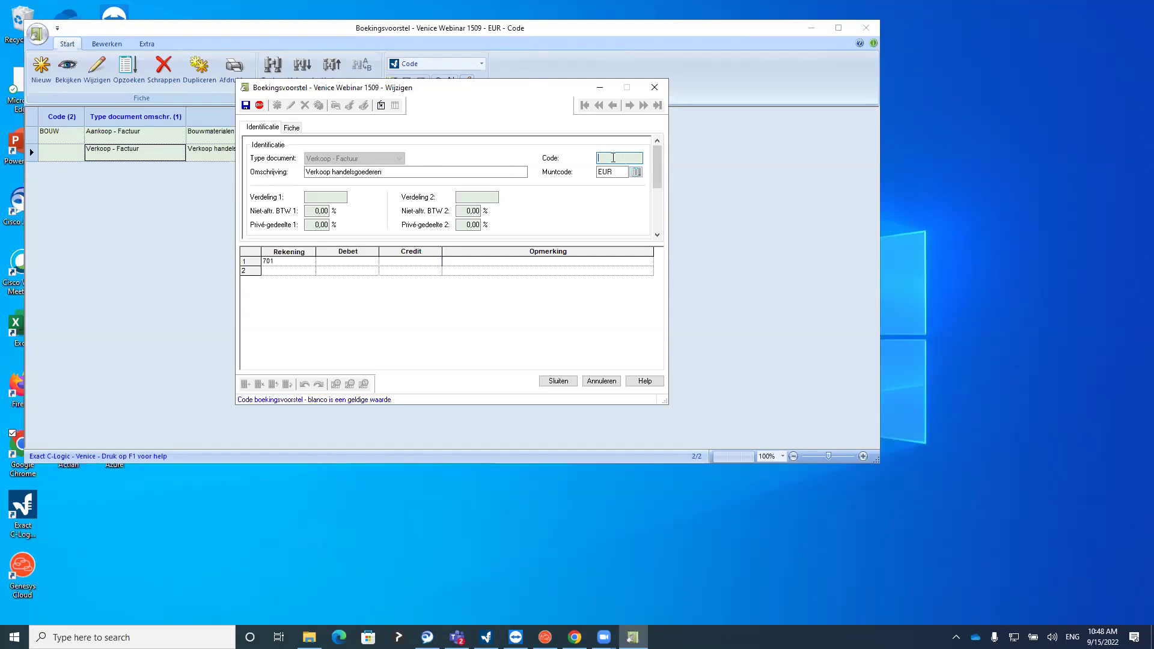
pyautogui.click(408, 173)
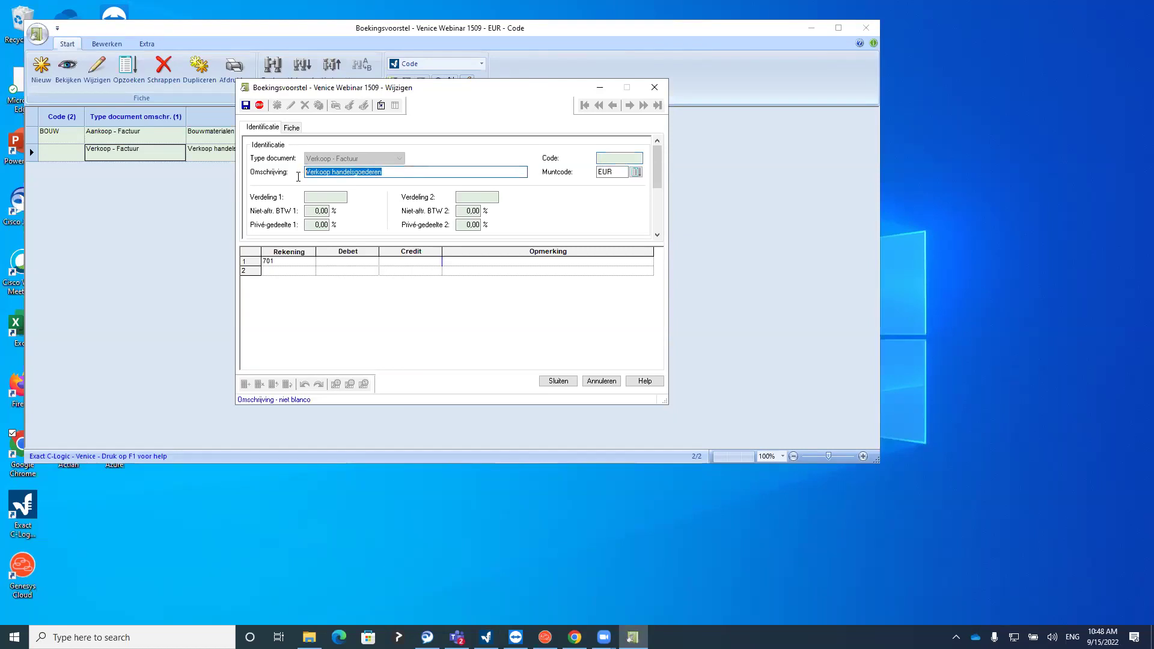
pyautogui.click(289, 262)
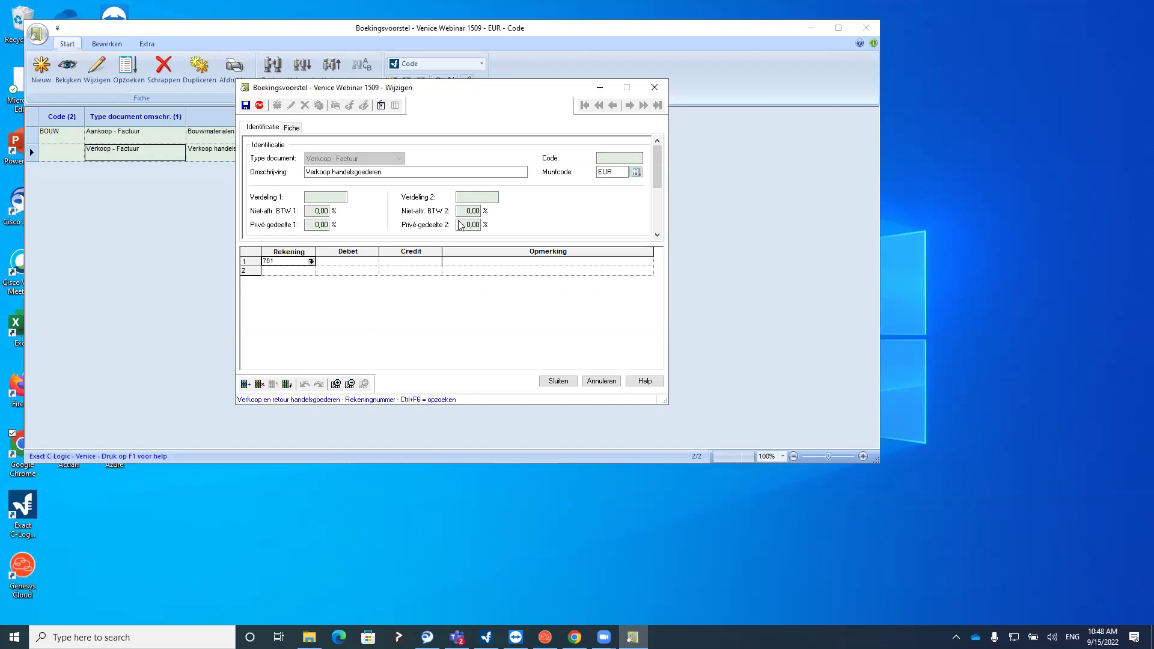
# Review the proposal's code and account lines, then close the proposal and the proposal list
pyautogui.click(605, 157)
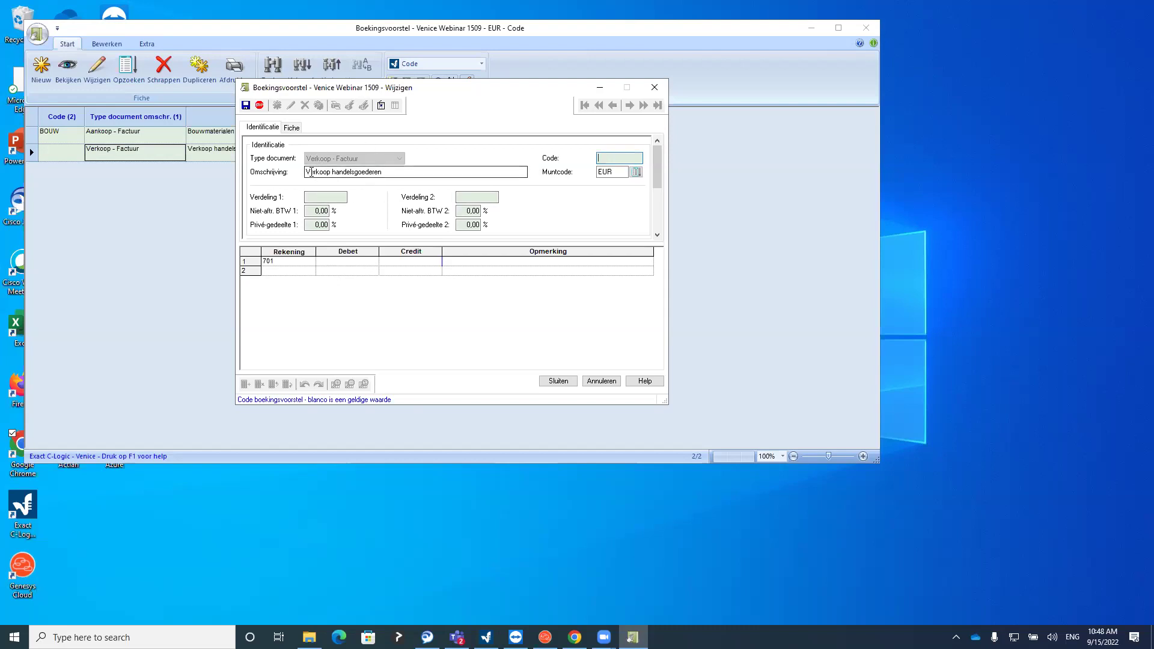
pyautogui.click(285, 262)
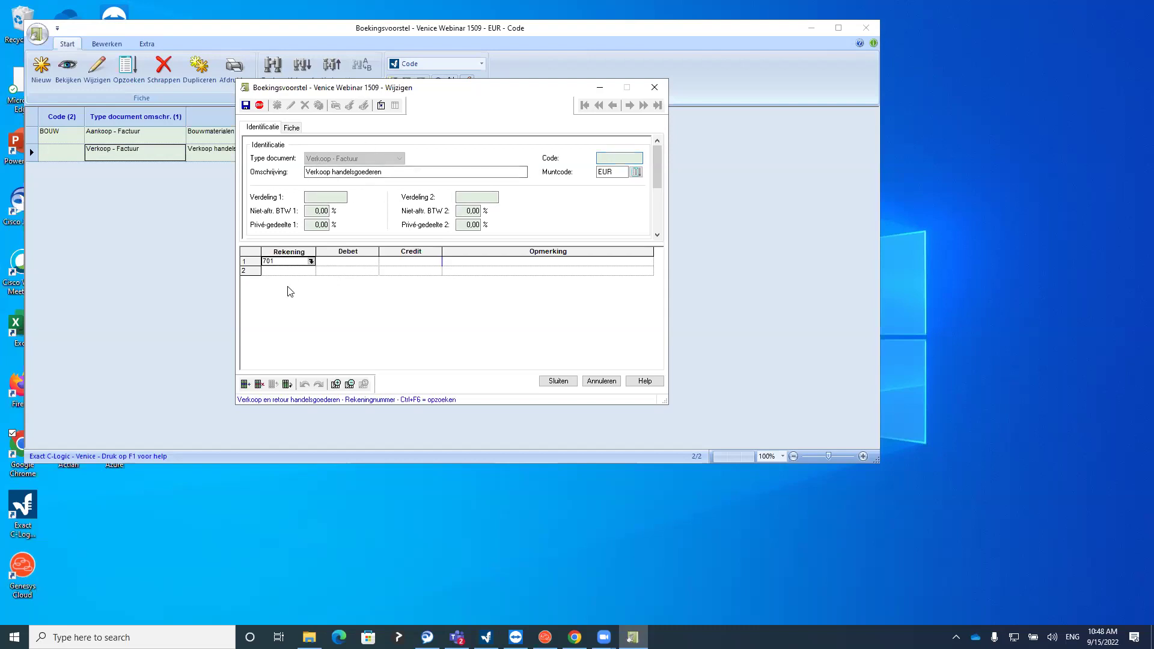
pyautogui.click(287, 261)
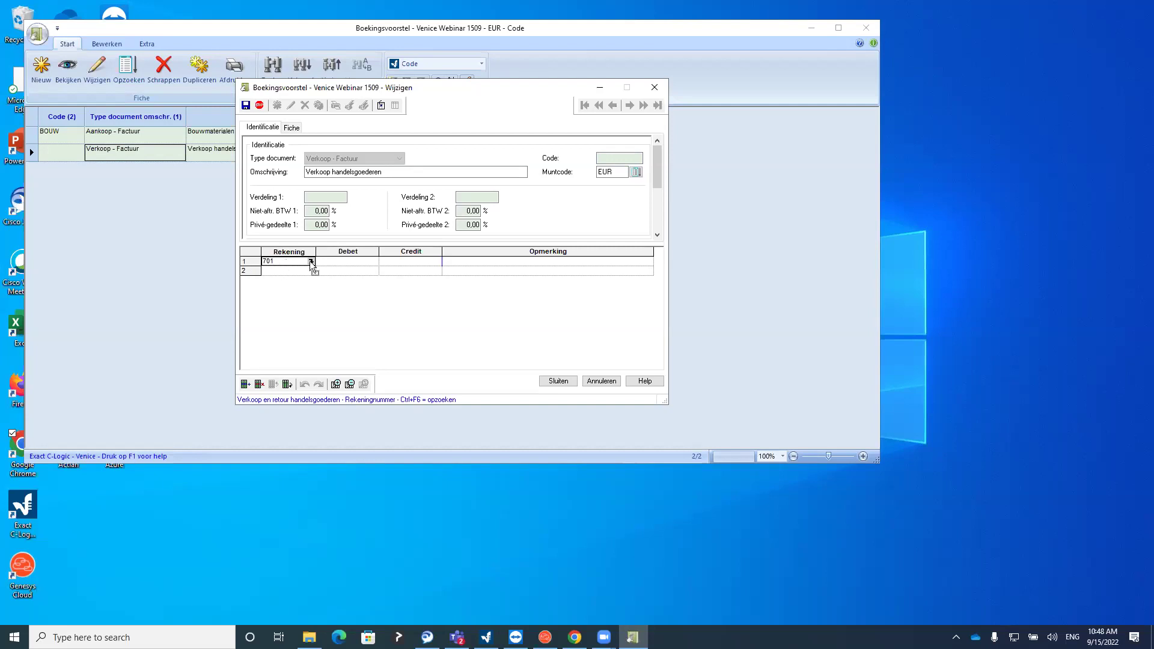
pyautogui.click(616, 158)
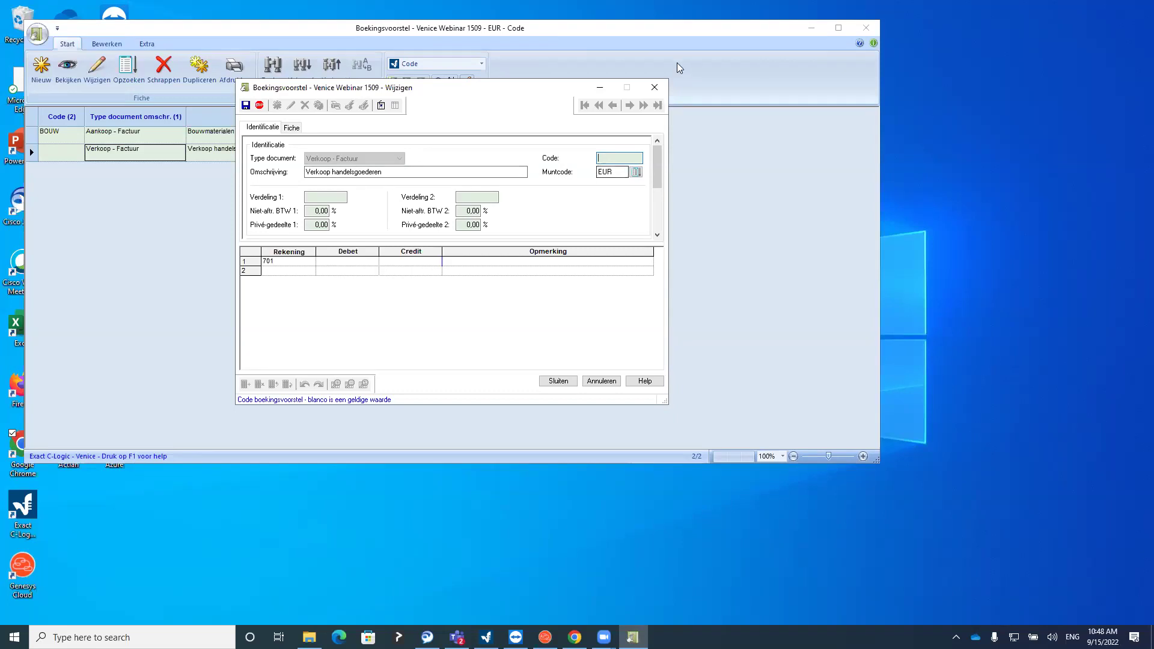
pyautogui.click(654, 87)
pyautogui.click(866, 28)
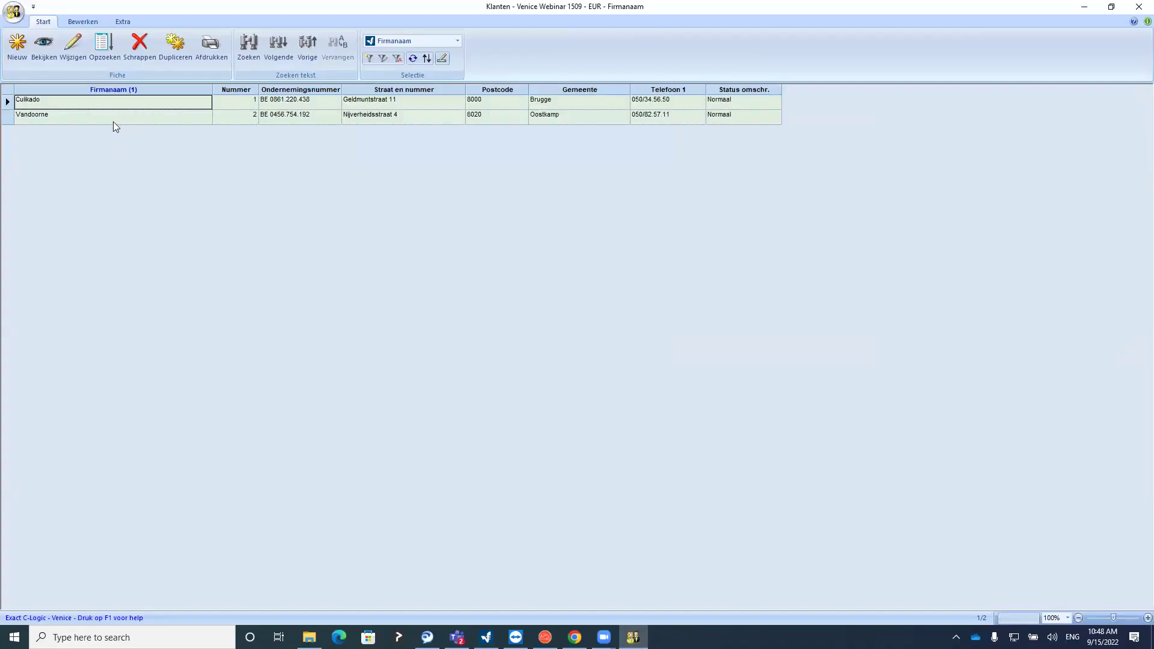
# Open customer Culikado's record and show its booking settings
pyautogui.click(113, 121)
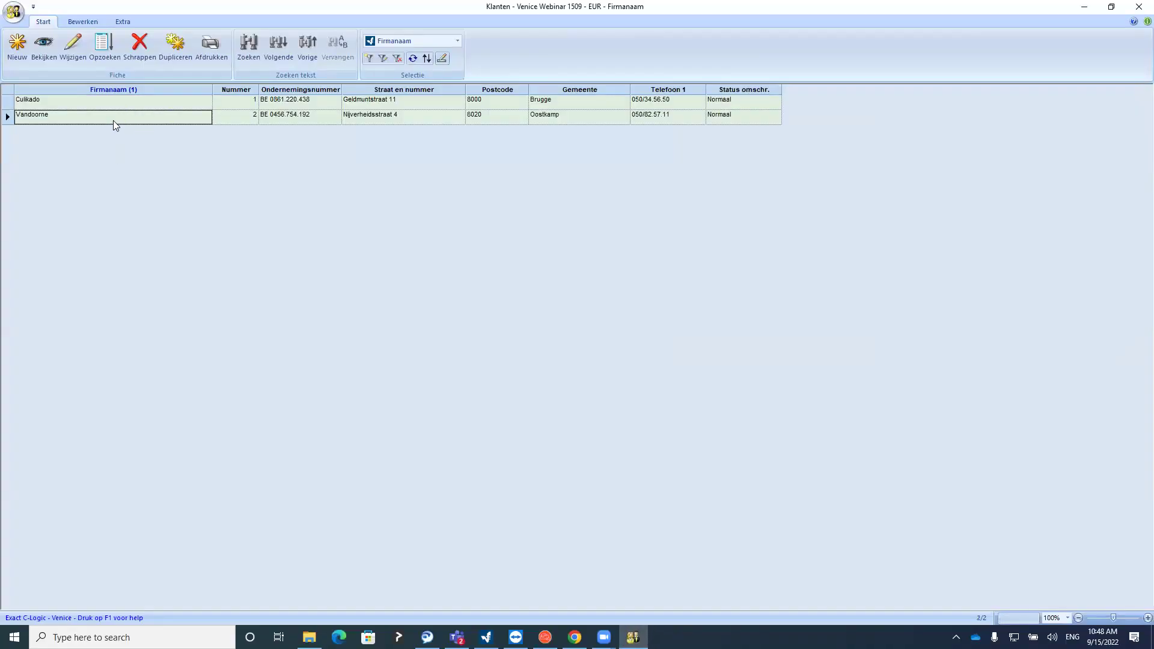
pyautogui.click(113, 104)
pyautogui.click(46, 58)
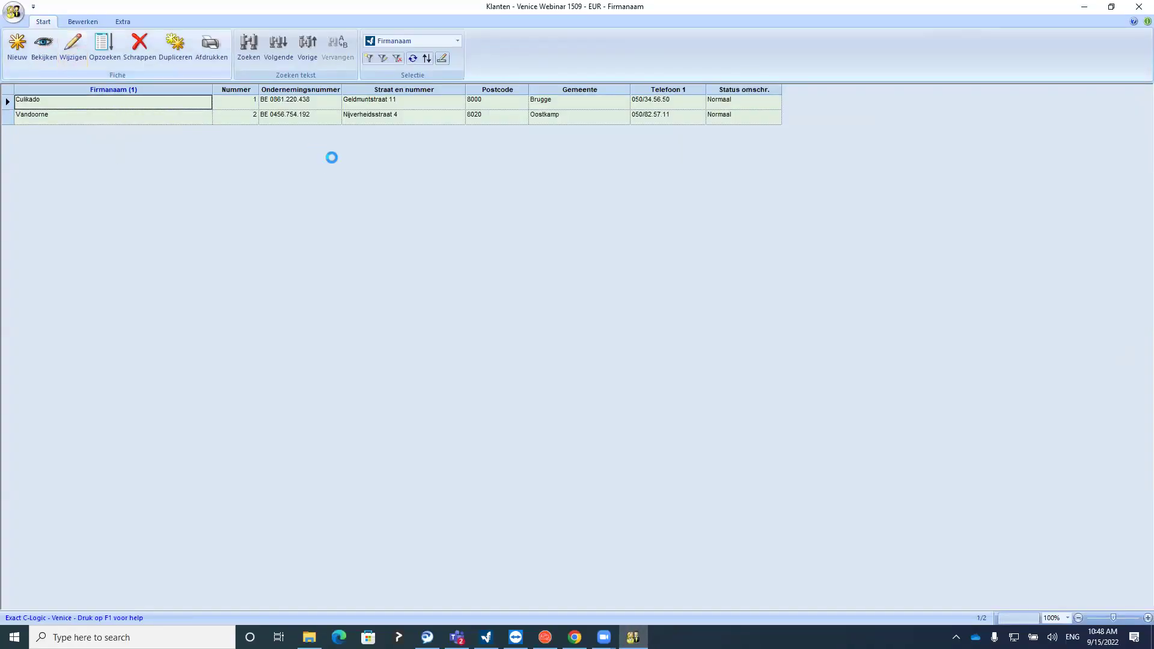
pyautogui.click(655, 275)
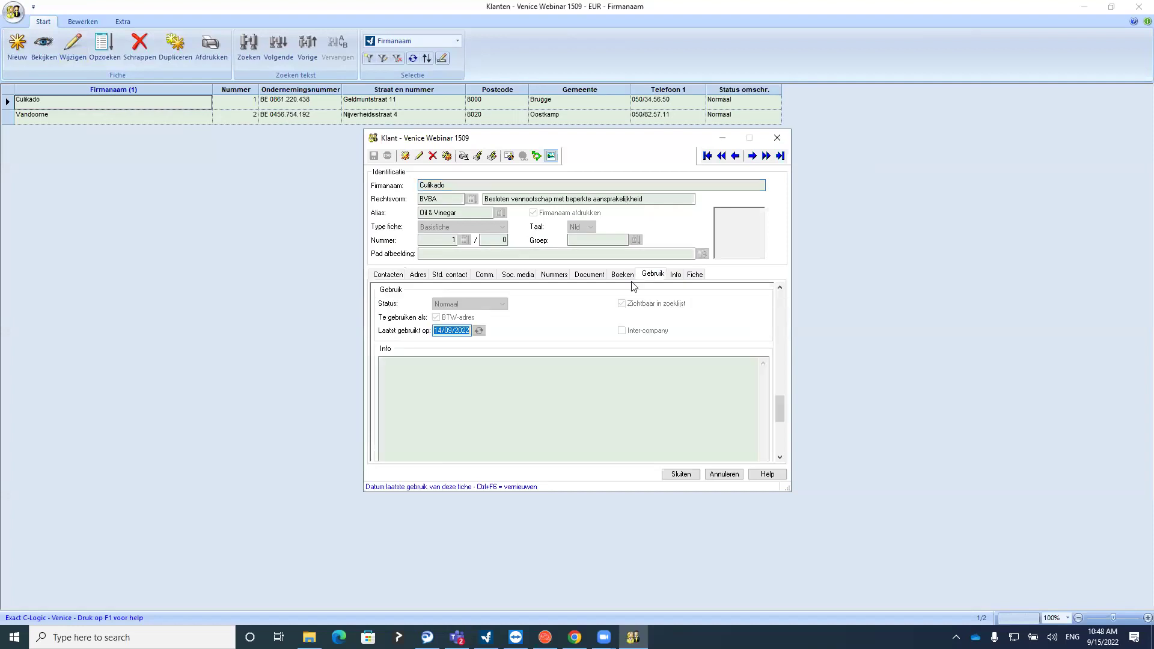
pyautogui.click(625, 275)
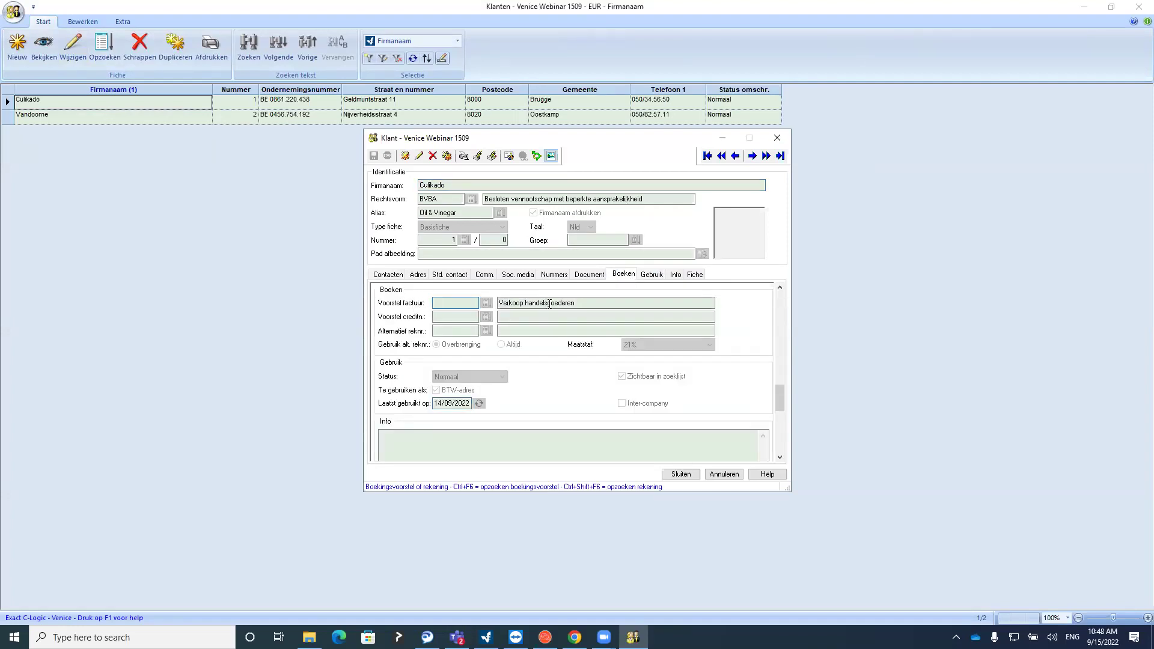
# Inspect the Verkoop handelsgoederen proposal via Culikado's proposal lookup, then close the Culikado record
pyautogui.click(418, 156)
pyautogui.click(487, 304)
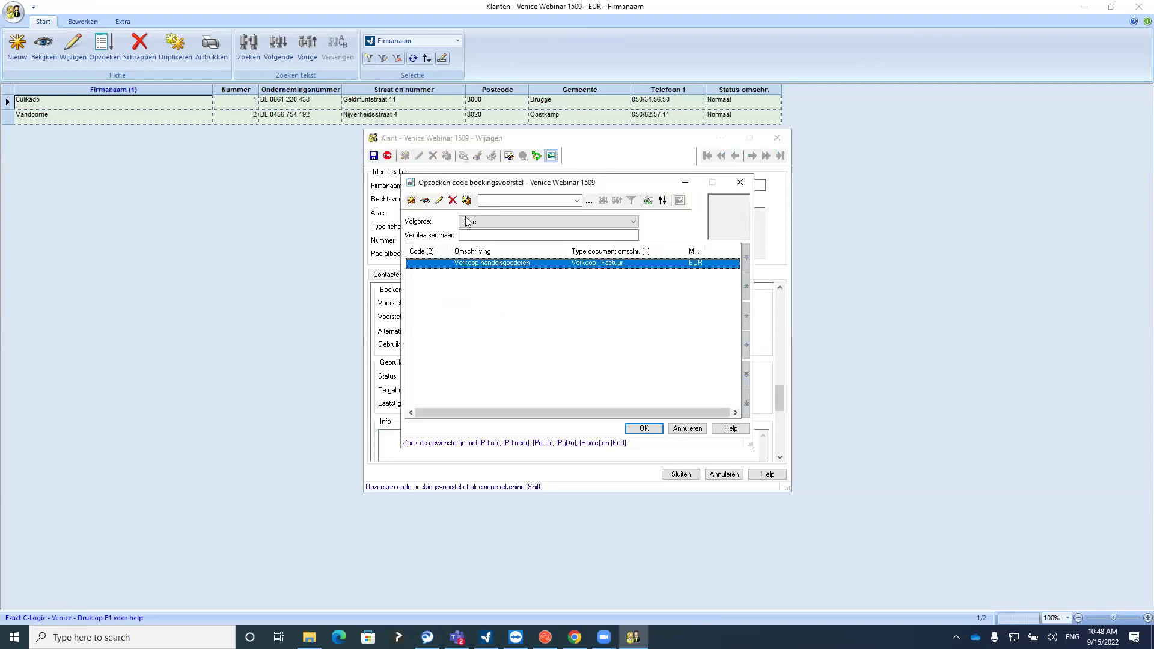
pyautogui.doubleClick(481, 258)
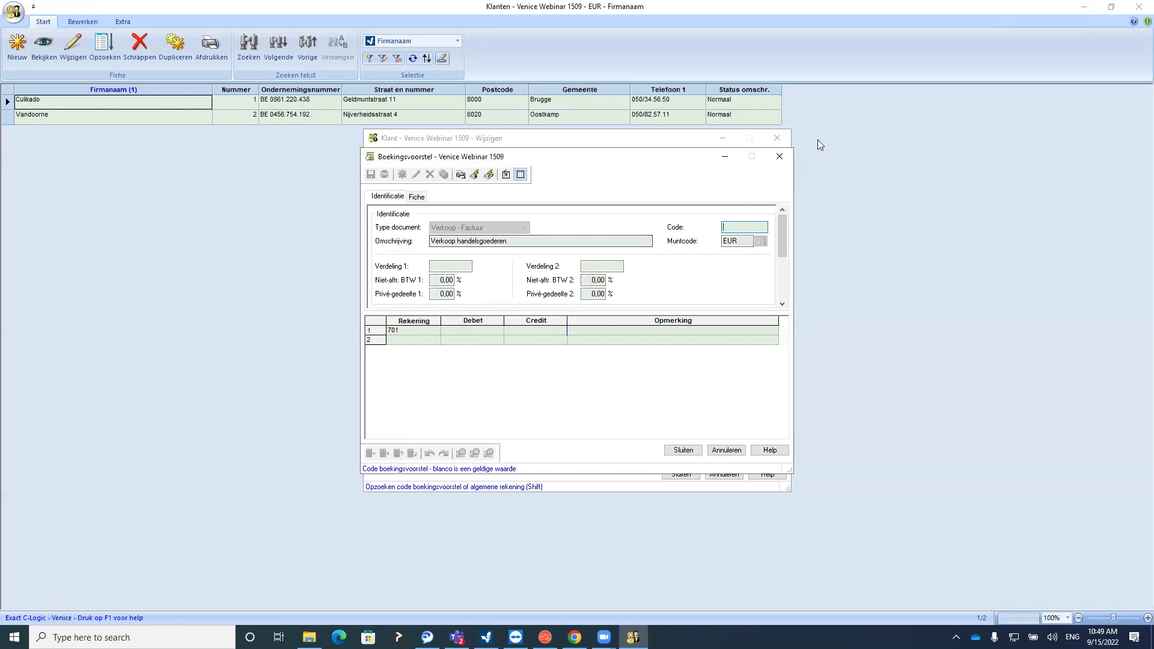
pyautogui.click(779, 157)
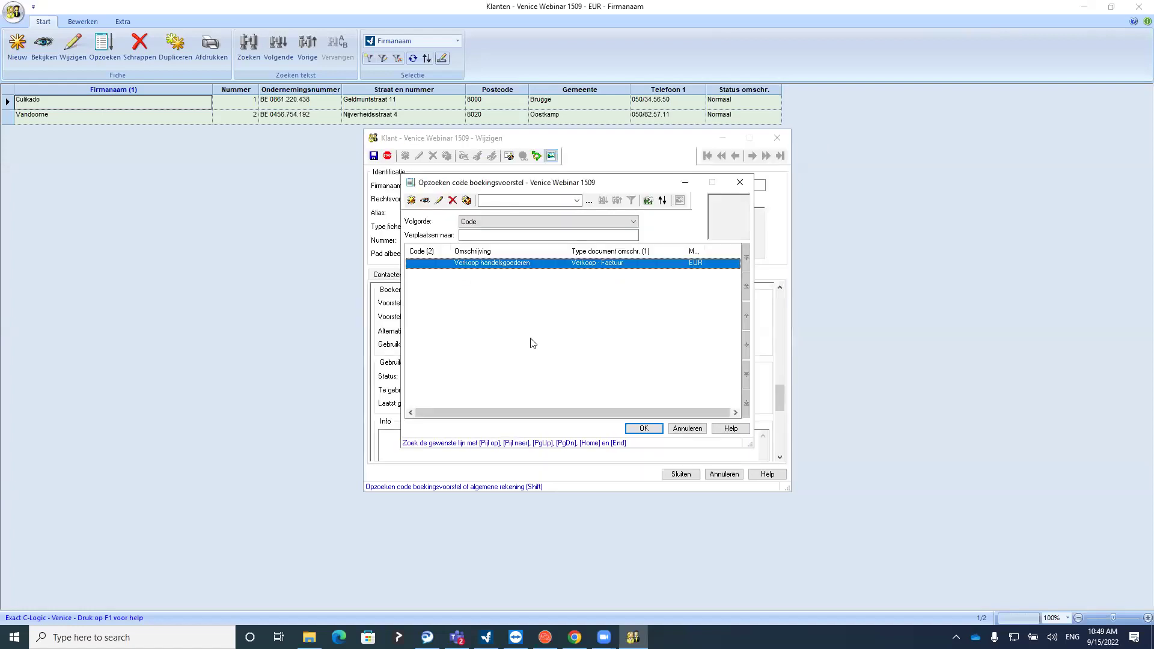
pyautogui.click(740, 181)
pyautogui.click(681, 474)
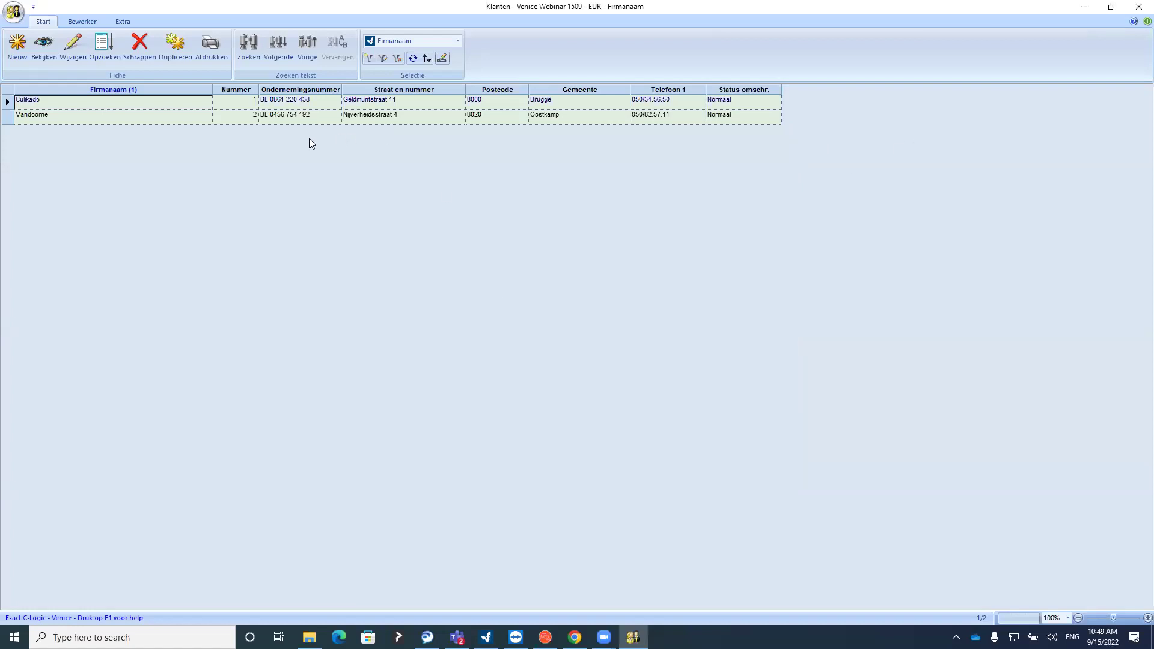
# Check Vandoorne's customer record, close it, and start a new customer named 'Nieuwe klant'
pyautogui.click(131, 119)
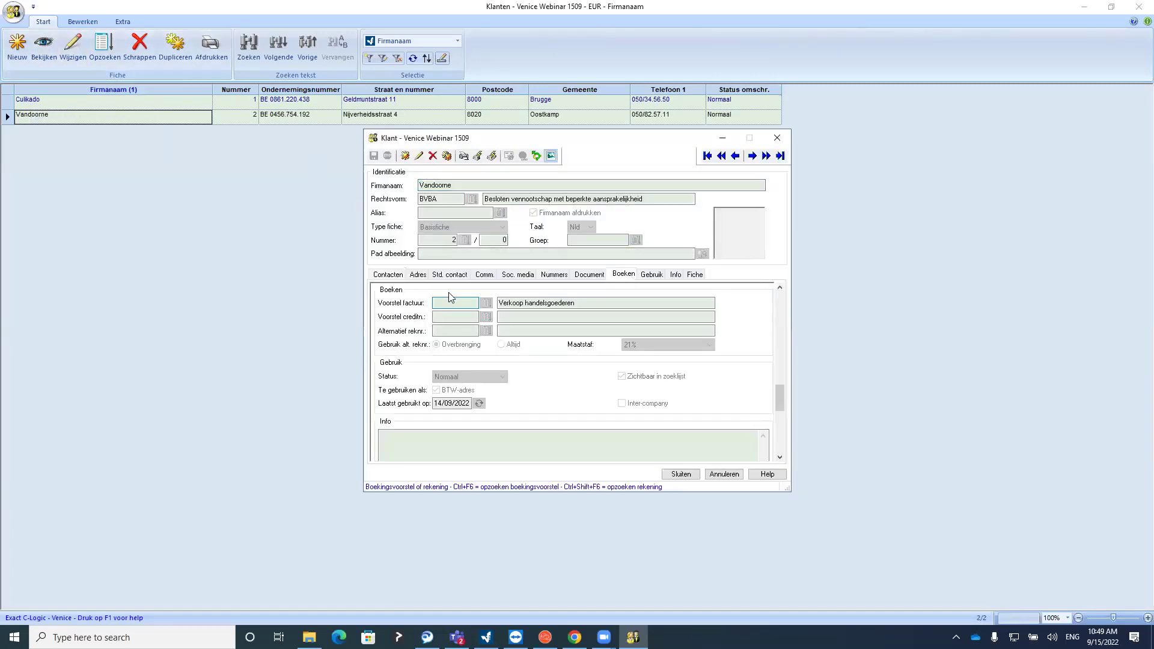
pyautogui.press('Tab')
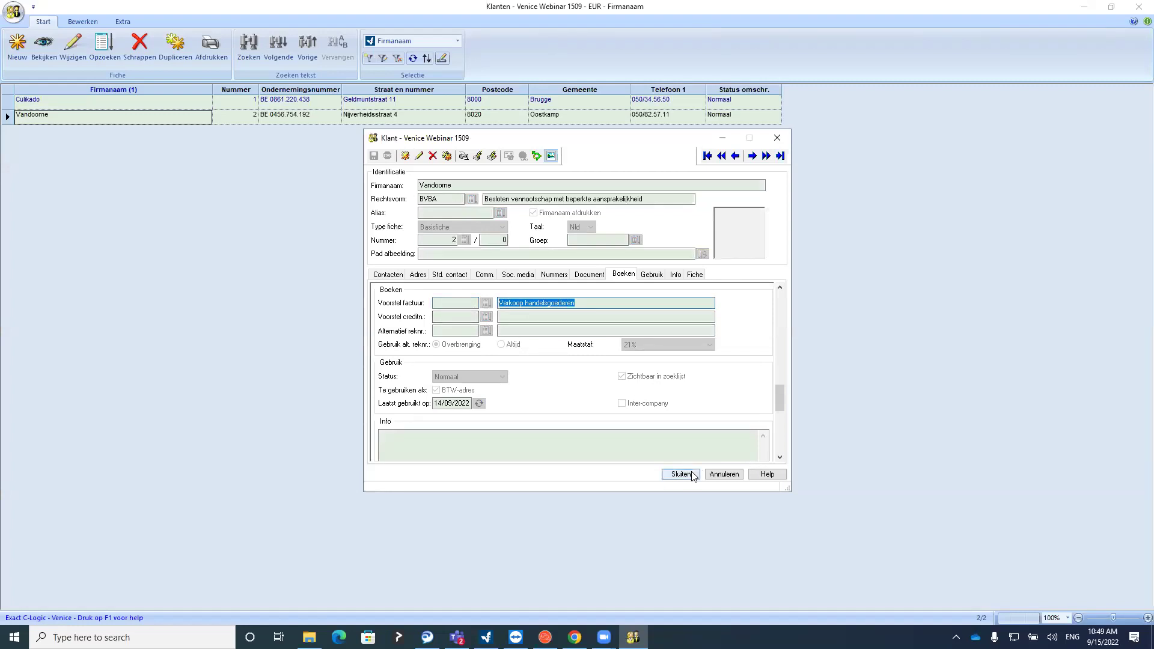
pyautogui.click(682, 474)
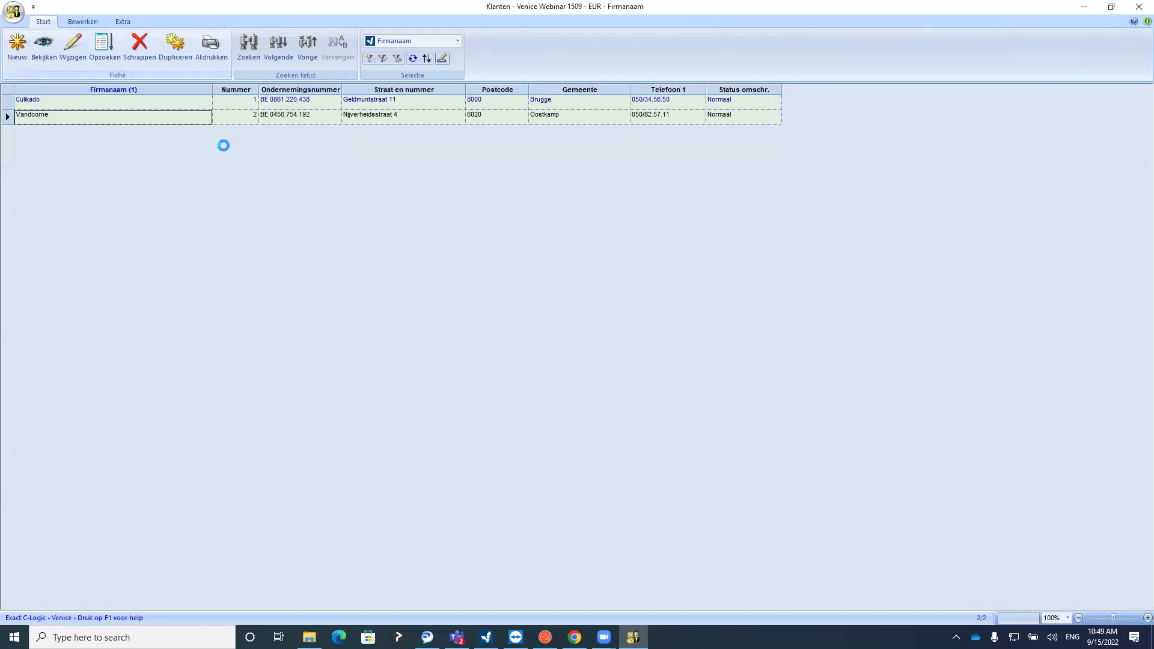
pyautogui.write('Nieuwe klant')
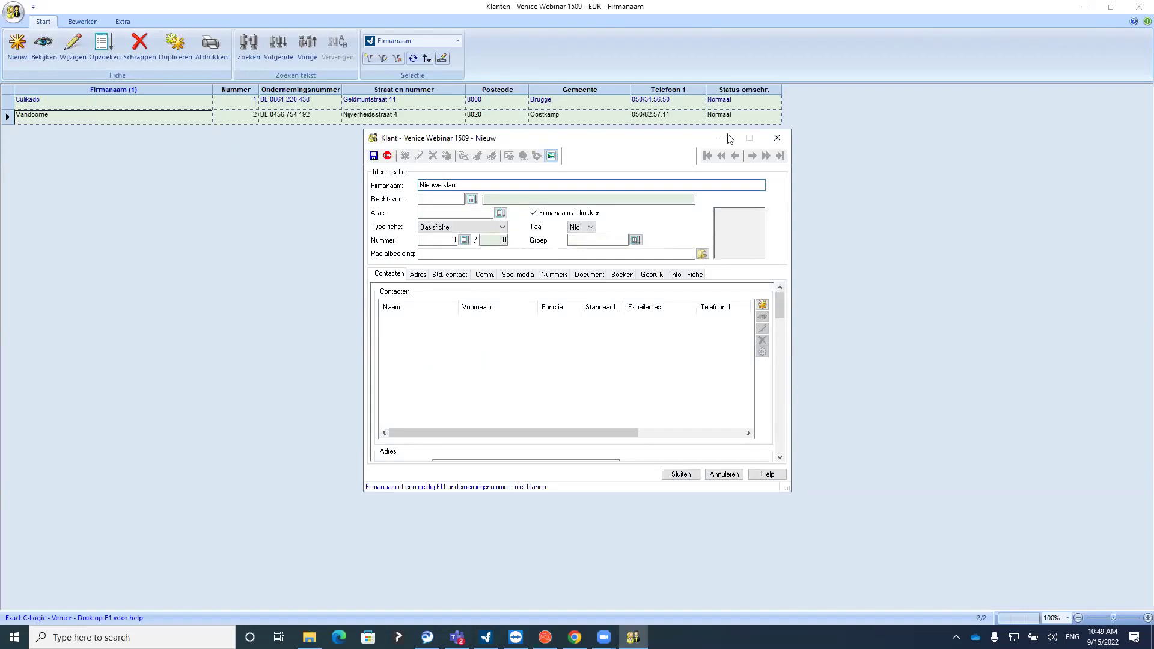
# Give the new customer invoice proposal Verkoop handelsgoederen, then close it without saving
pyautogui.click(623, 274)
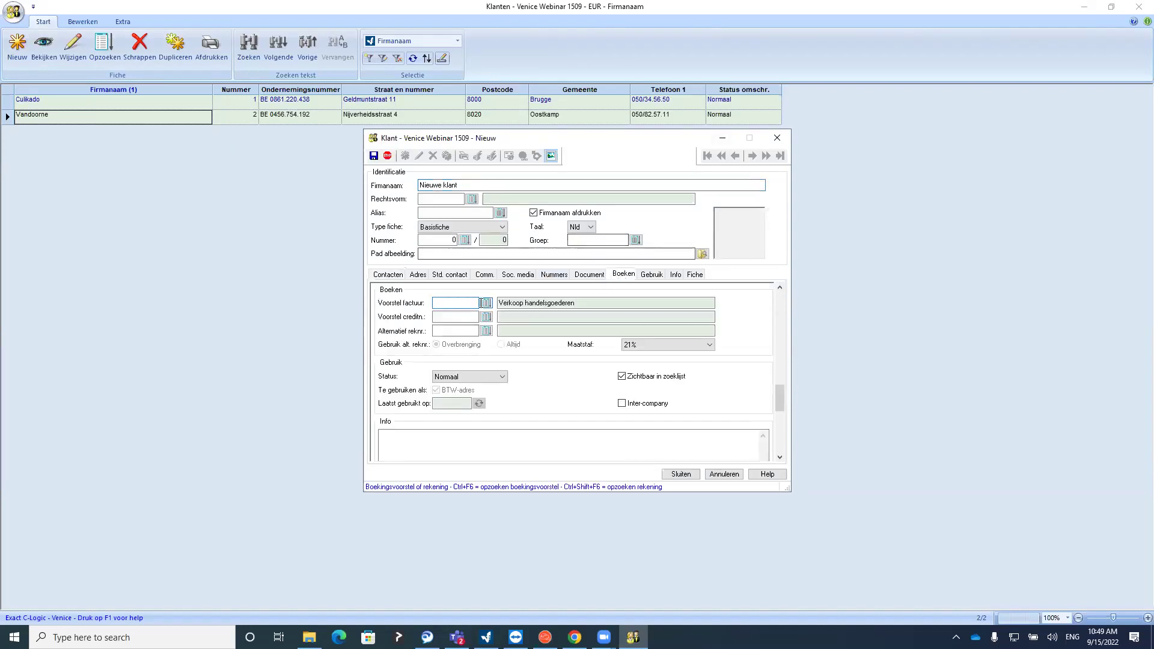
pyautogui.moveTo(581, 300); pyautogui.dragTo(499, 303)
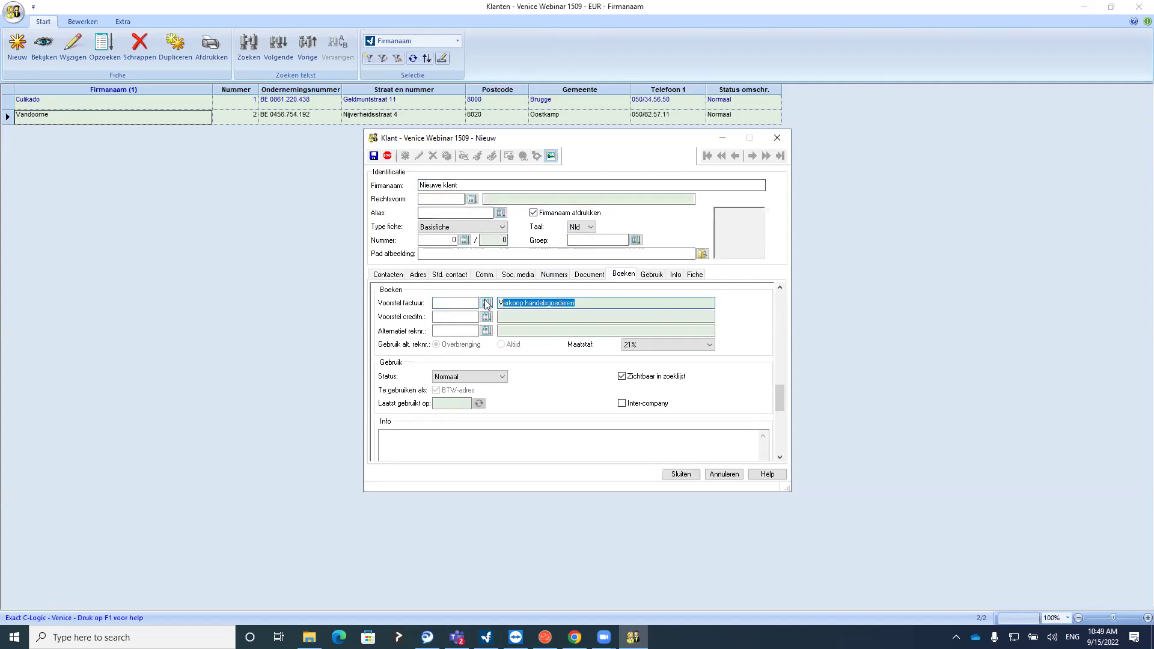
pyautogui.click(466, 303)
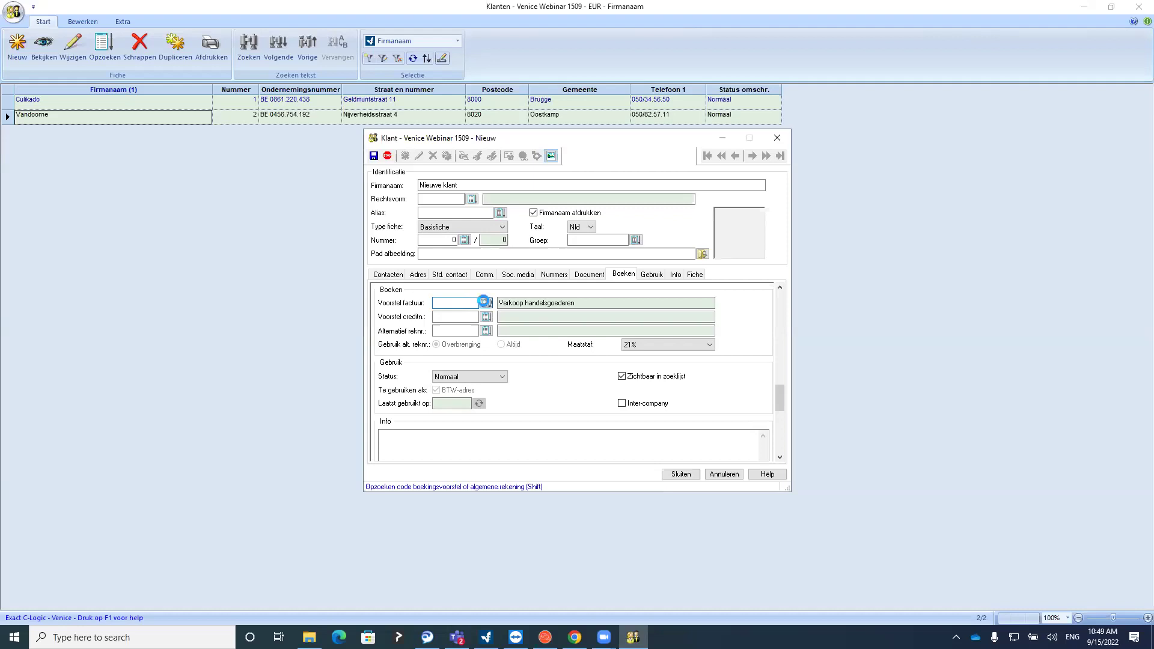
pyautogui.click(486, 302)
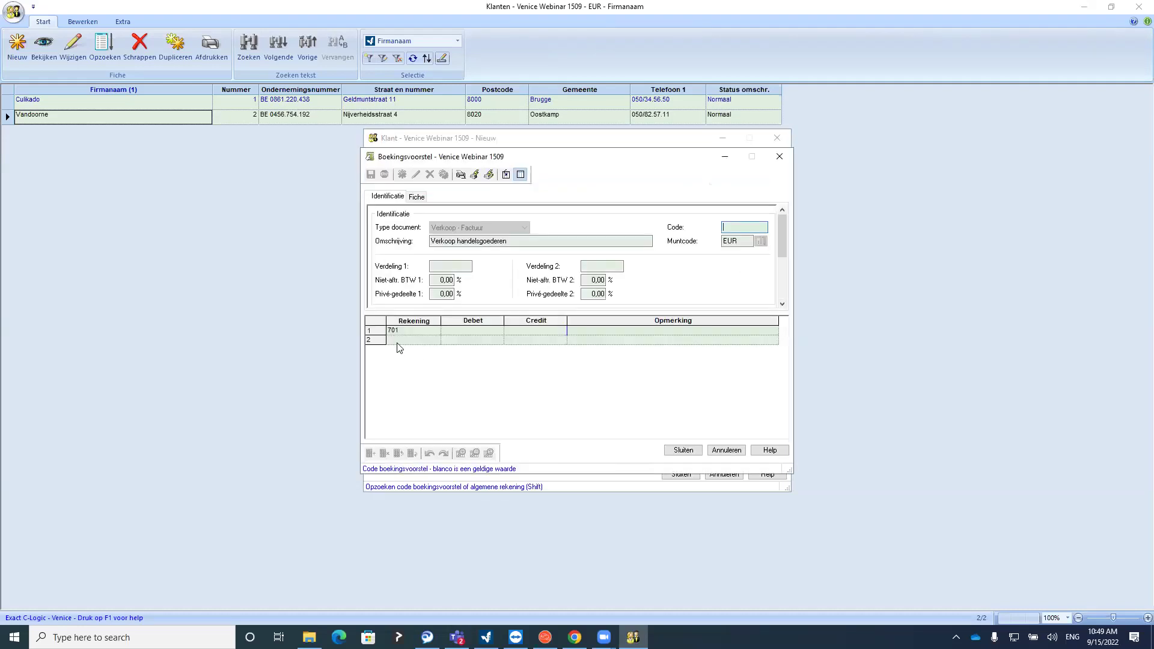
pyautogui.click(779, 157)
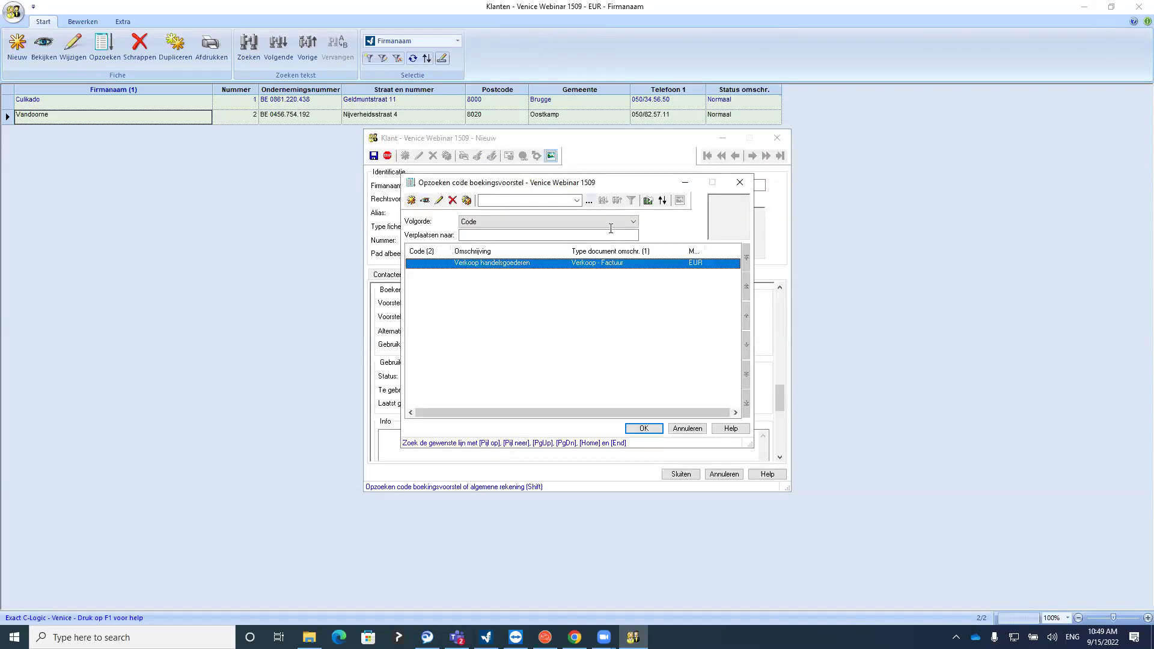
pyautogui.doubleClick(594, 262)
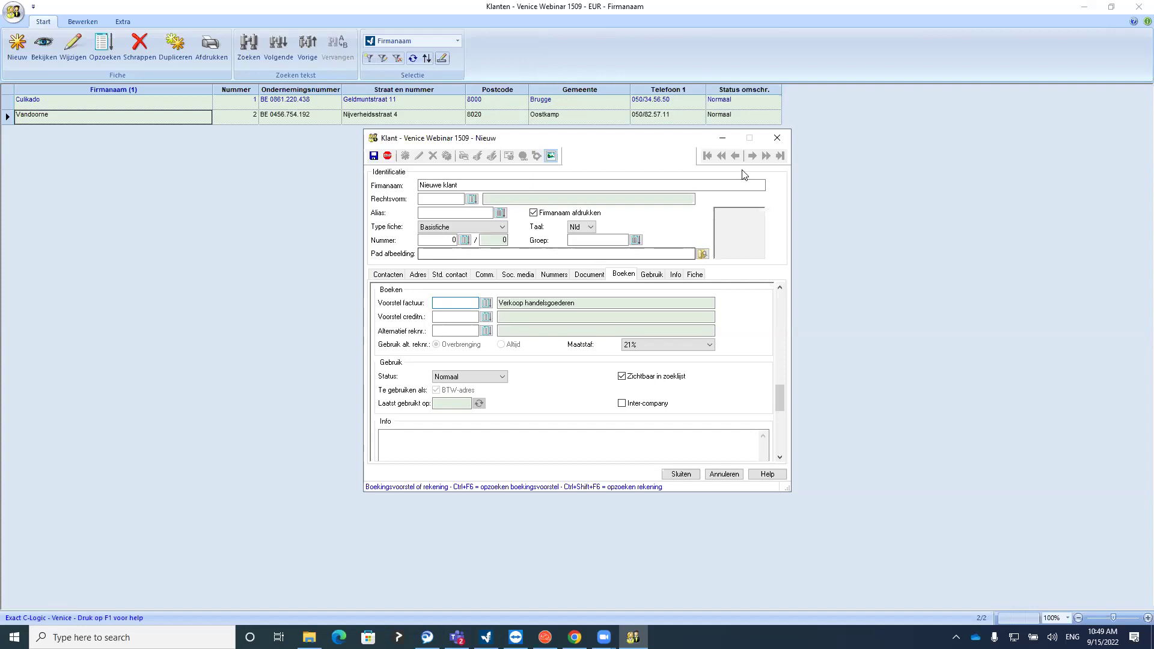
pyautogui.click(777, 137)
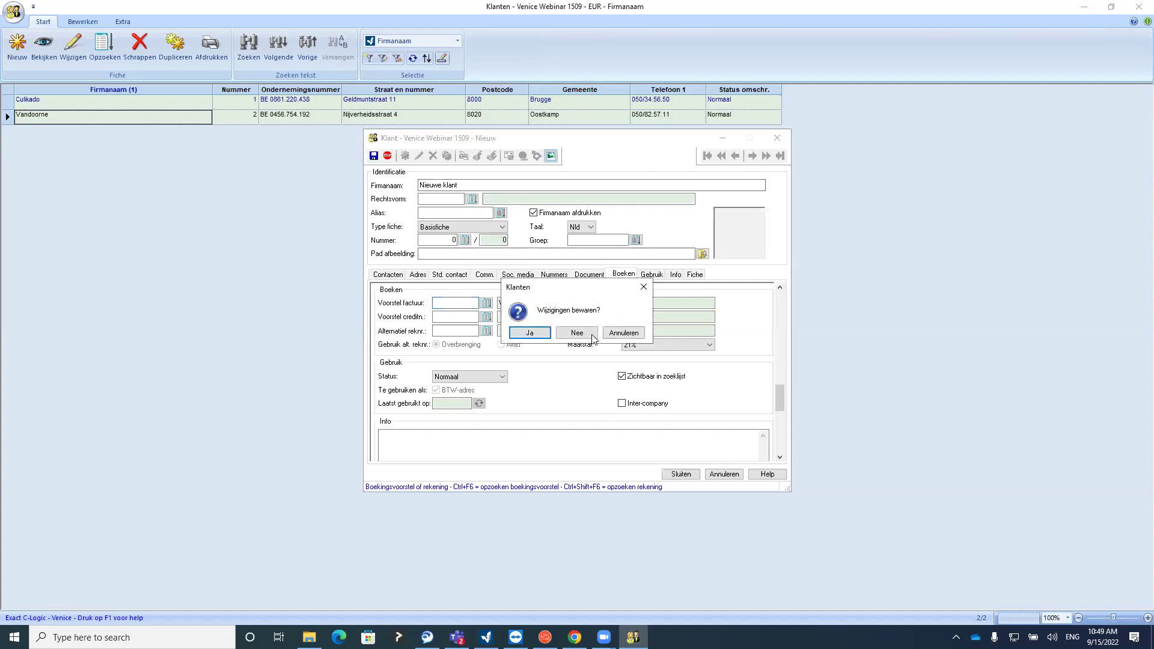
pyautogui.press('Return')
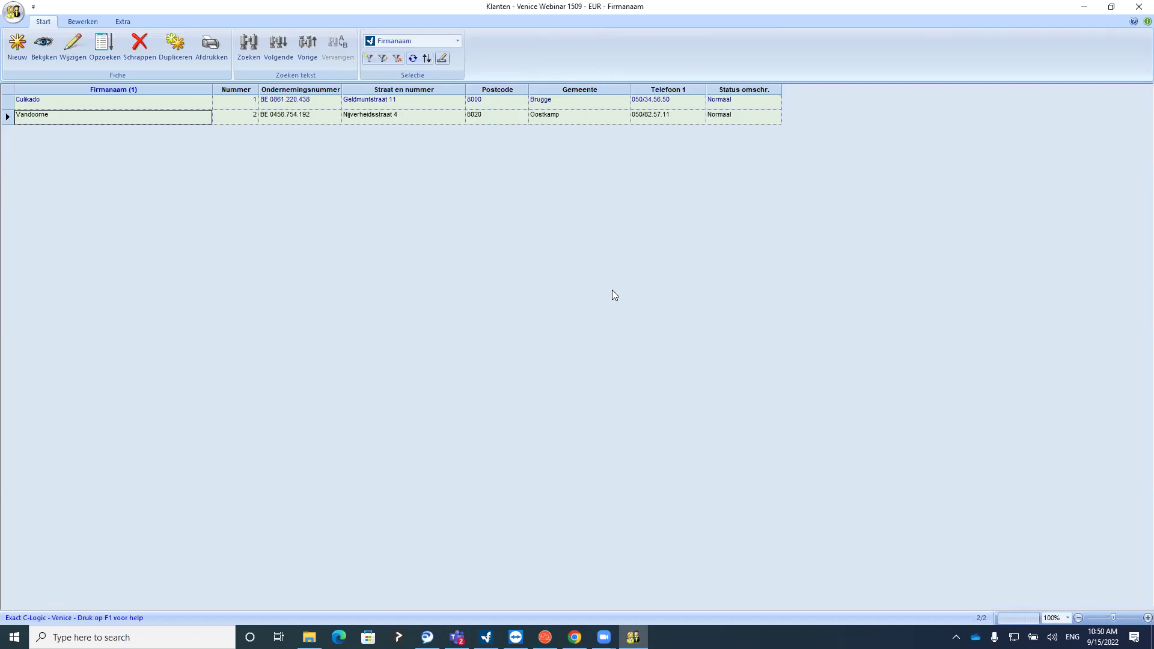
# Bring the Hoofdmenu forward, select the 2022 bookyear, and show the Beheer commands
pyautogui.click(1138, 6)
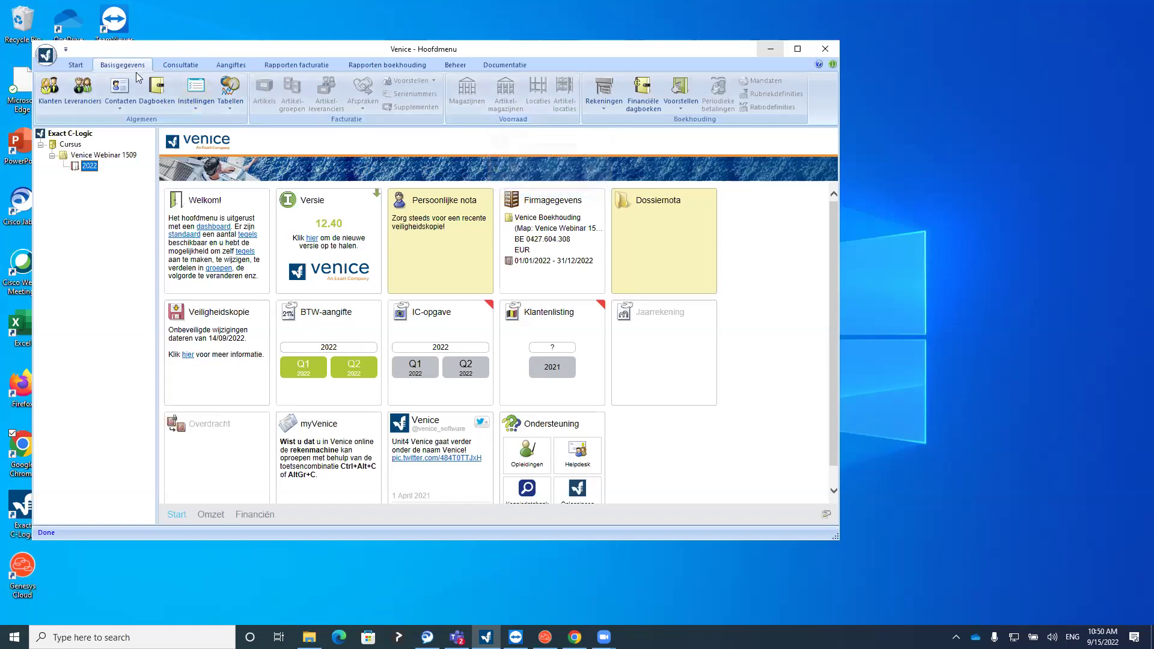
pyautogui.click(92, 162)
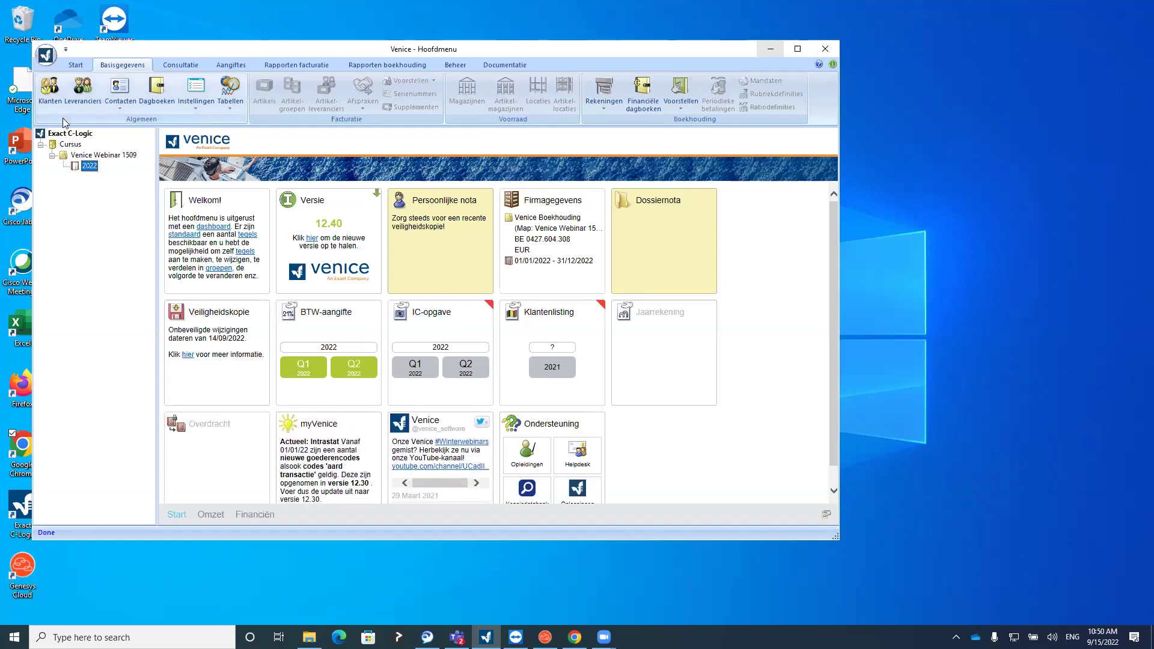
pyautogui.click(457, 65)
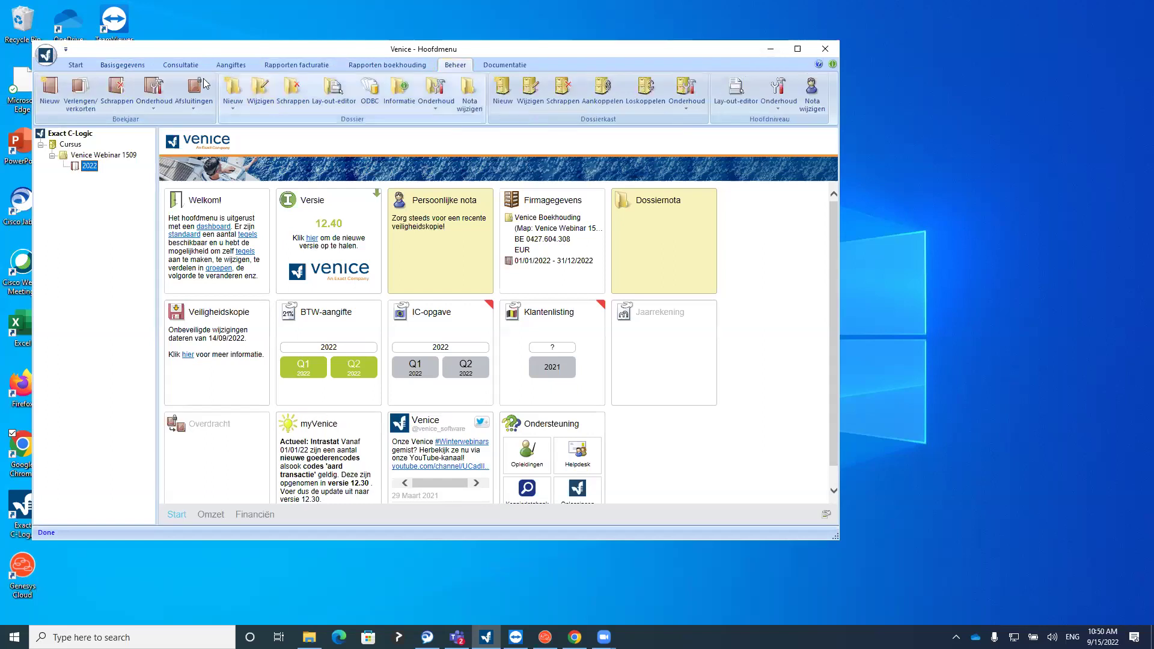
# Preview the new 2023 bookyear dialog and its end-date calendar, cancel it, and return to Start
pyautogui.click(53, 101)
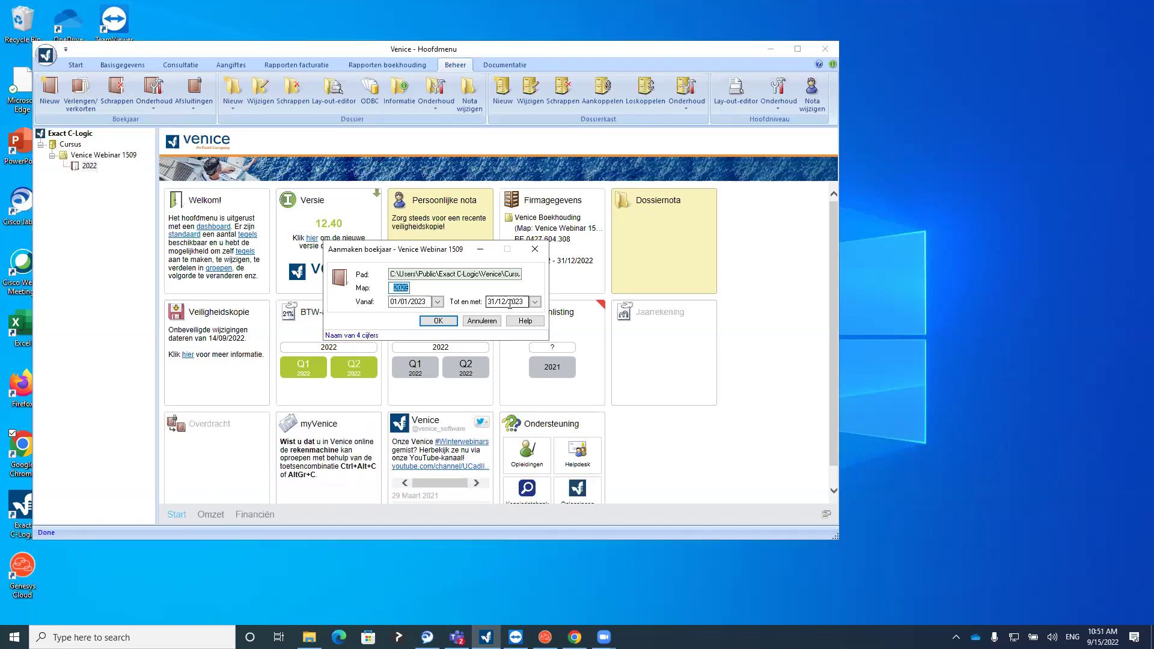
pyautogui.click(535, 302)
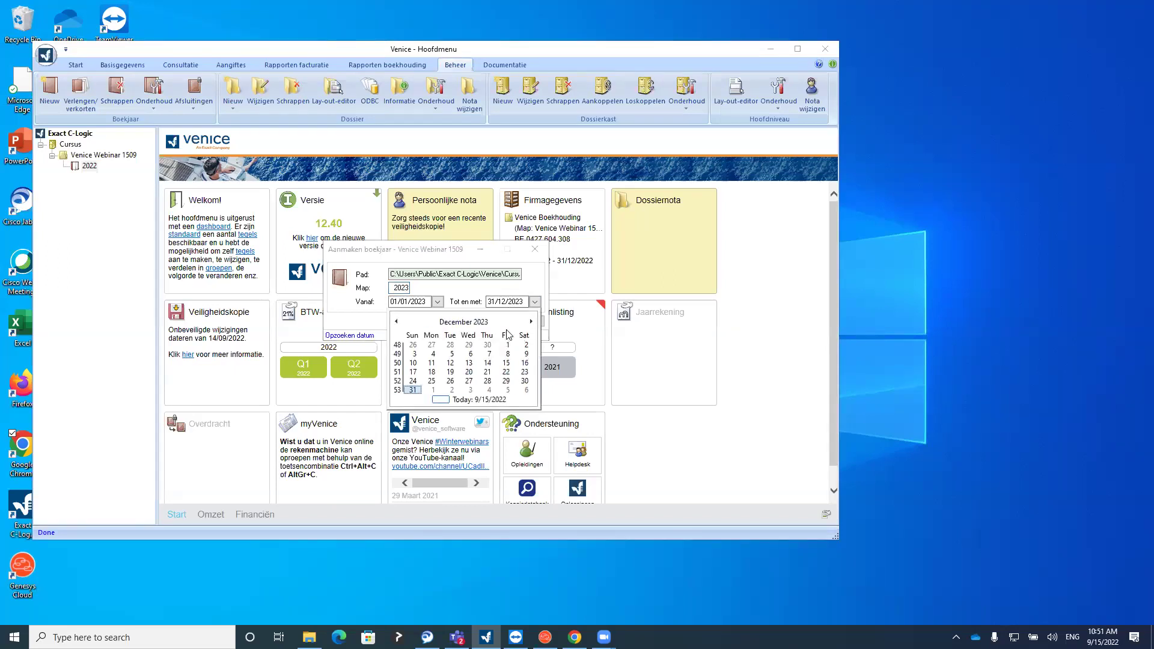
pyautogui.click(511, 294)
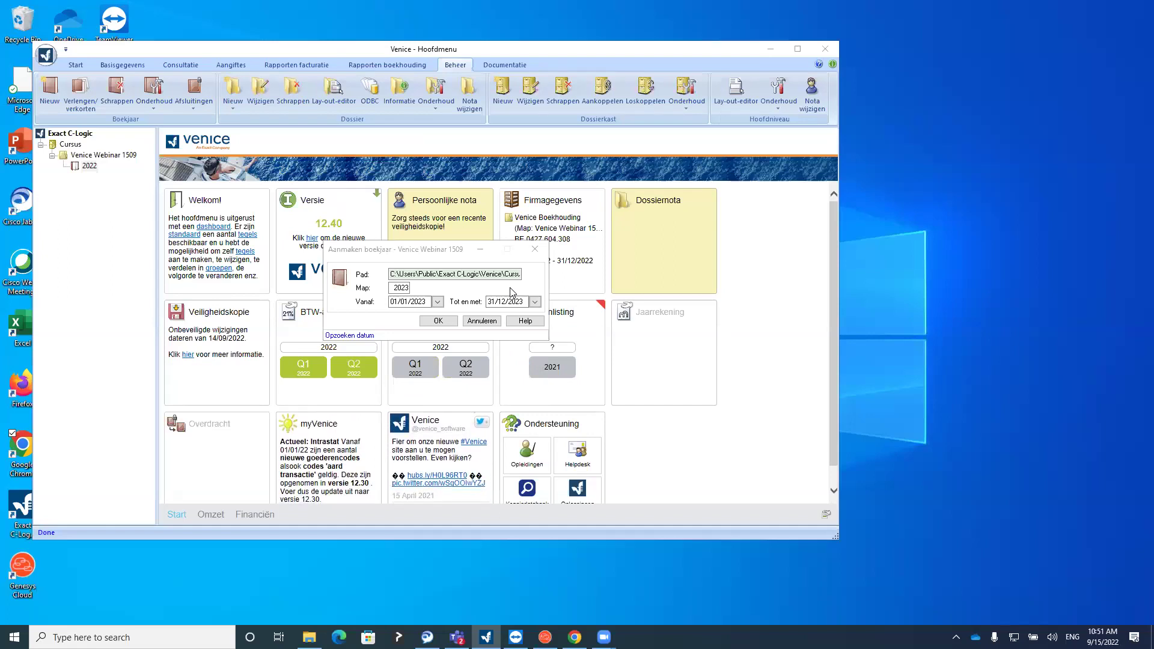
pyautogui.click(535, 249)
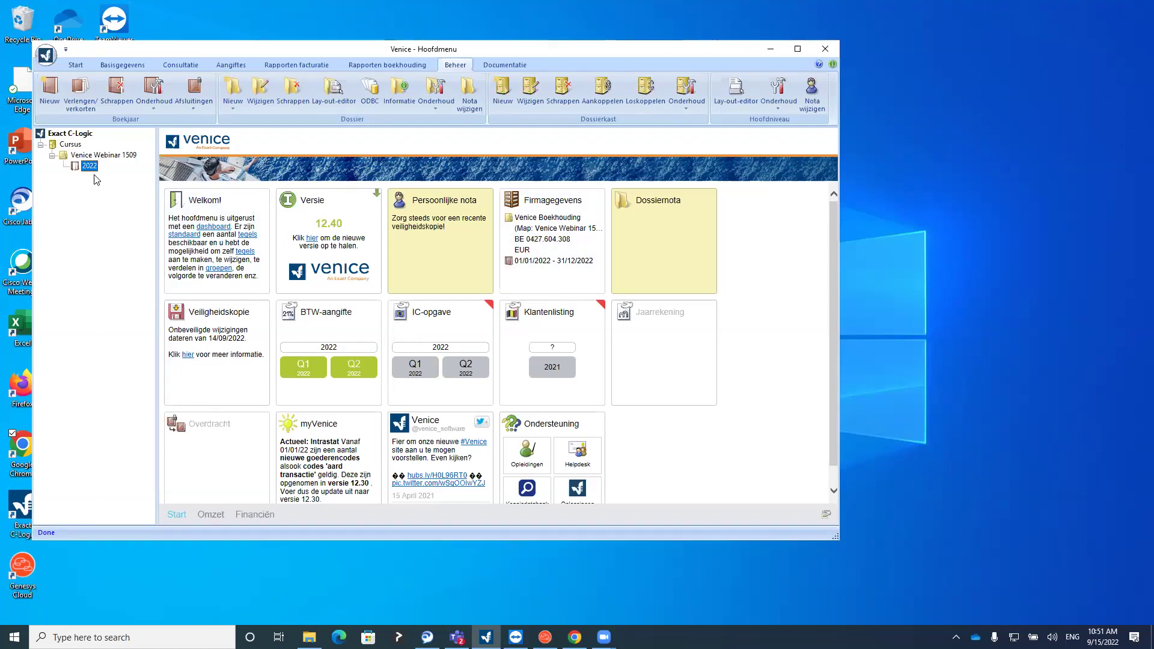
pyautogui.click(75, 65)
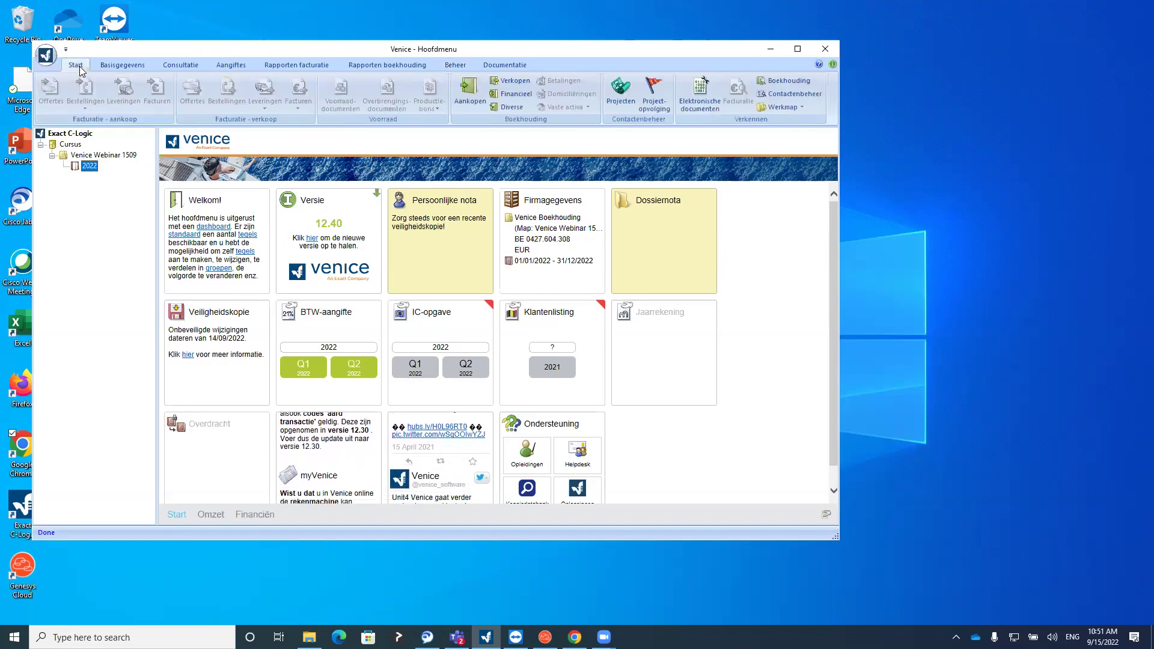
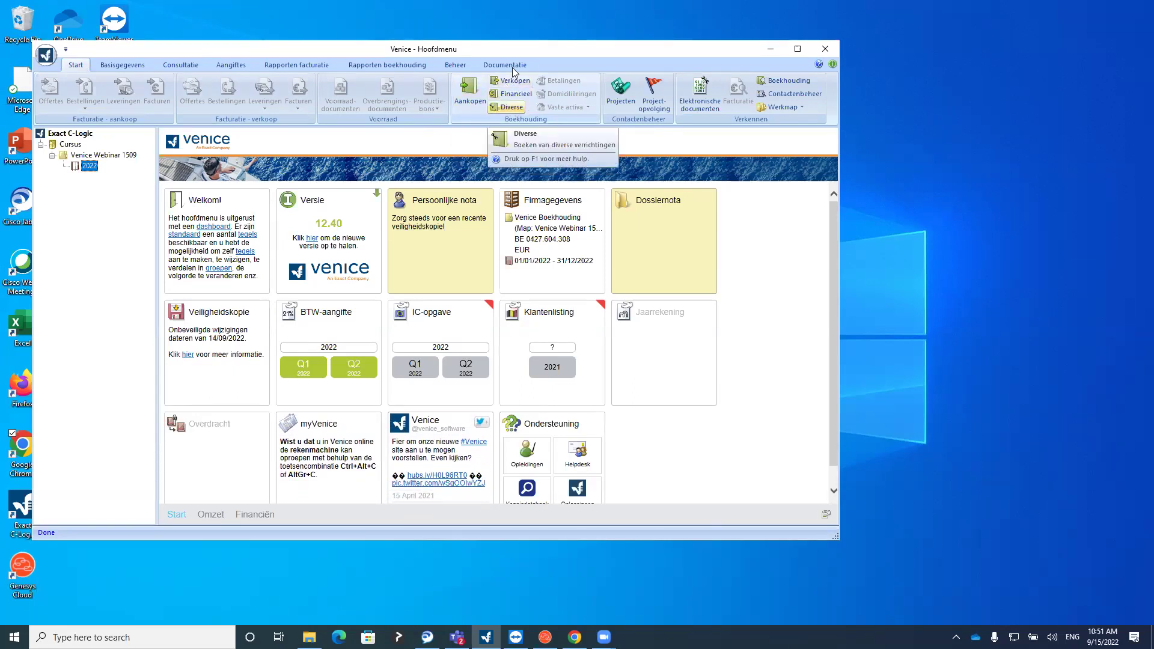
# Open the Aankopen purchase journal and preview a new purchase form, closing it unused
pyautogui.click(473, 100)
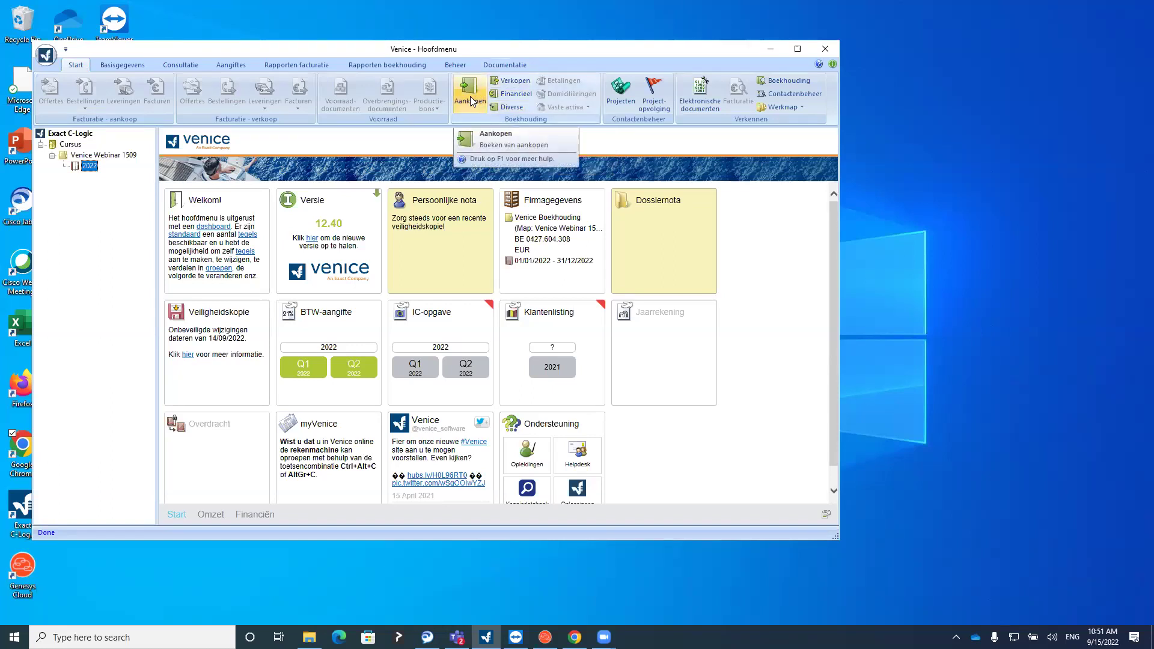
pyautogui.click(471, 101)
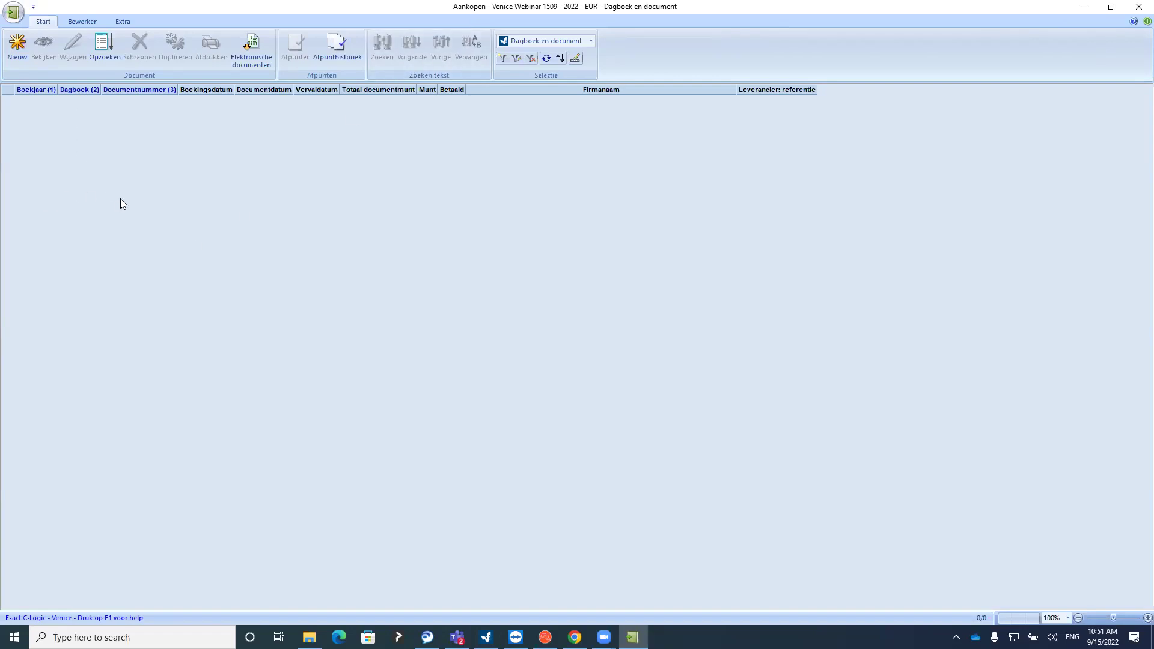
pyautogui.click(22, 50)
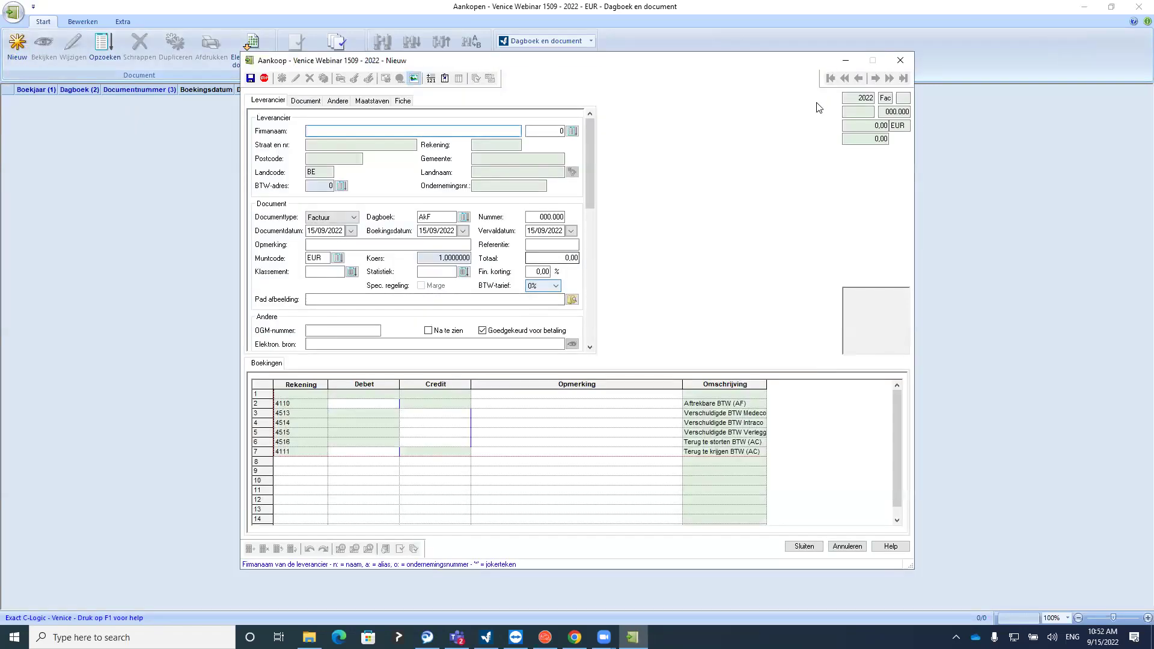
pyautogui.click(900, 60)
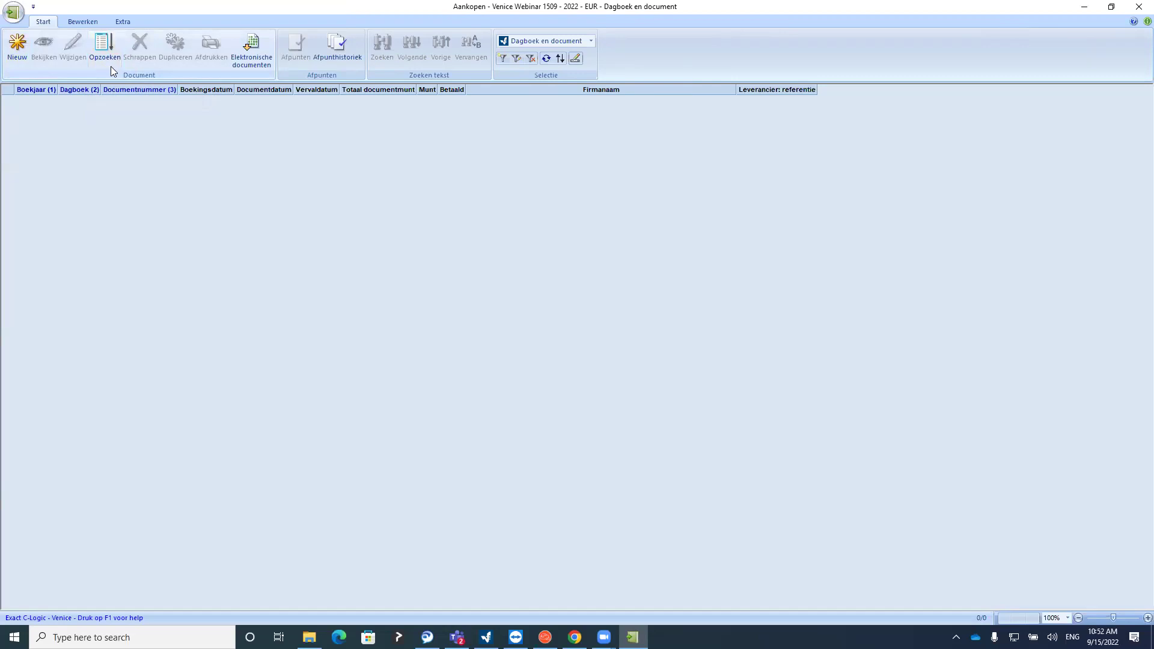
# In the purchase parameters, set Voor te stellen boekingsdatum to Documentdatum
pyautogui.click(13, 13)
pyautogui.moveTo(29, 41)
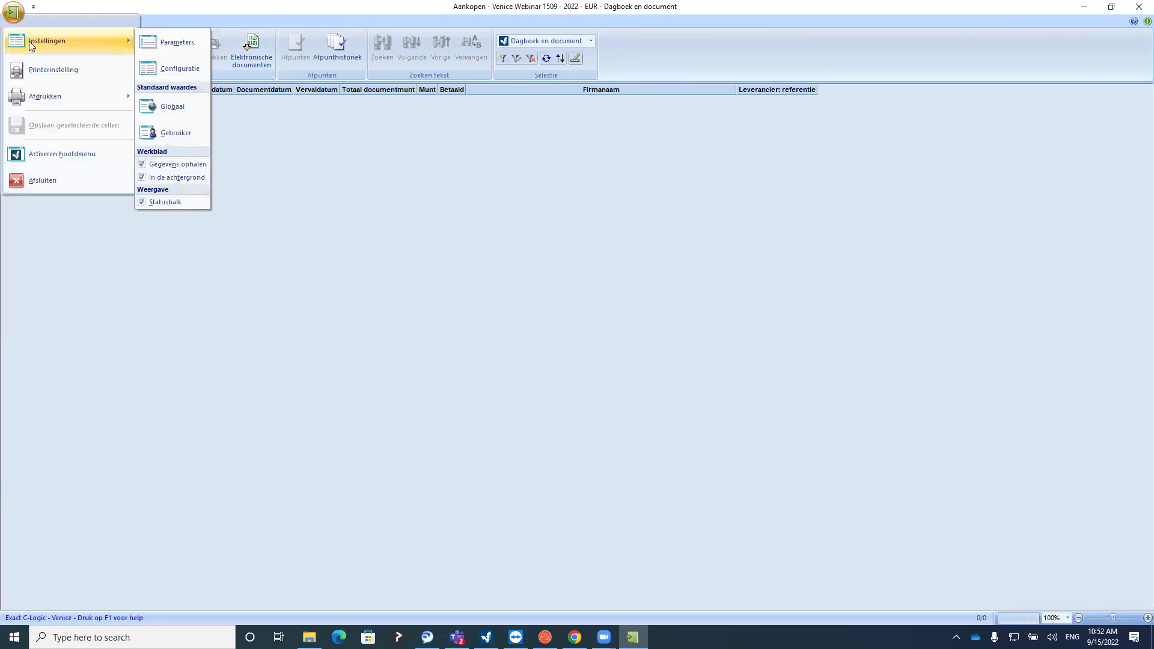
pyautogui.click(169, 44)
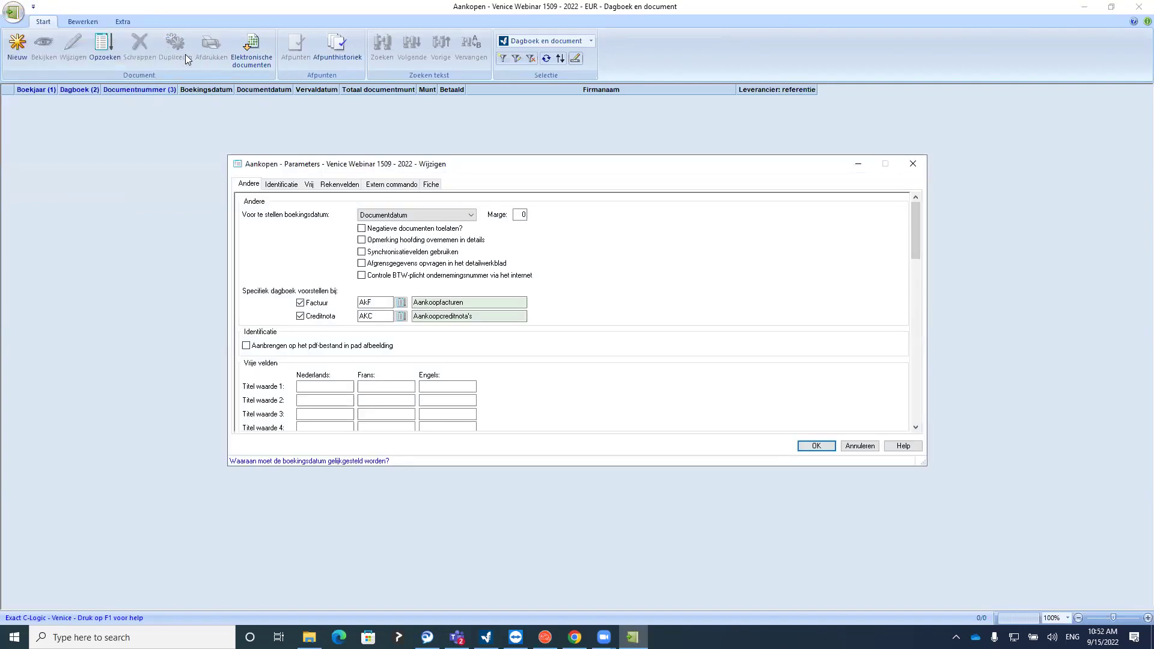
pyautogui.click(411, 217)
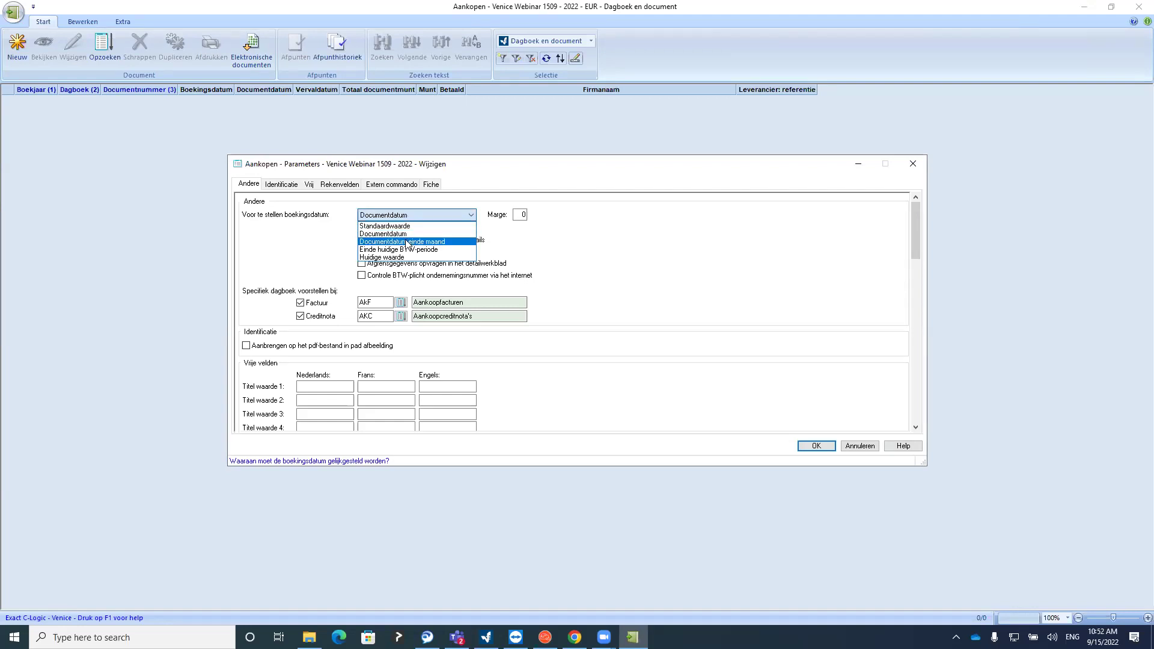
pyautogui.click(407, 241)
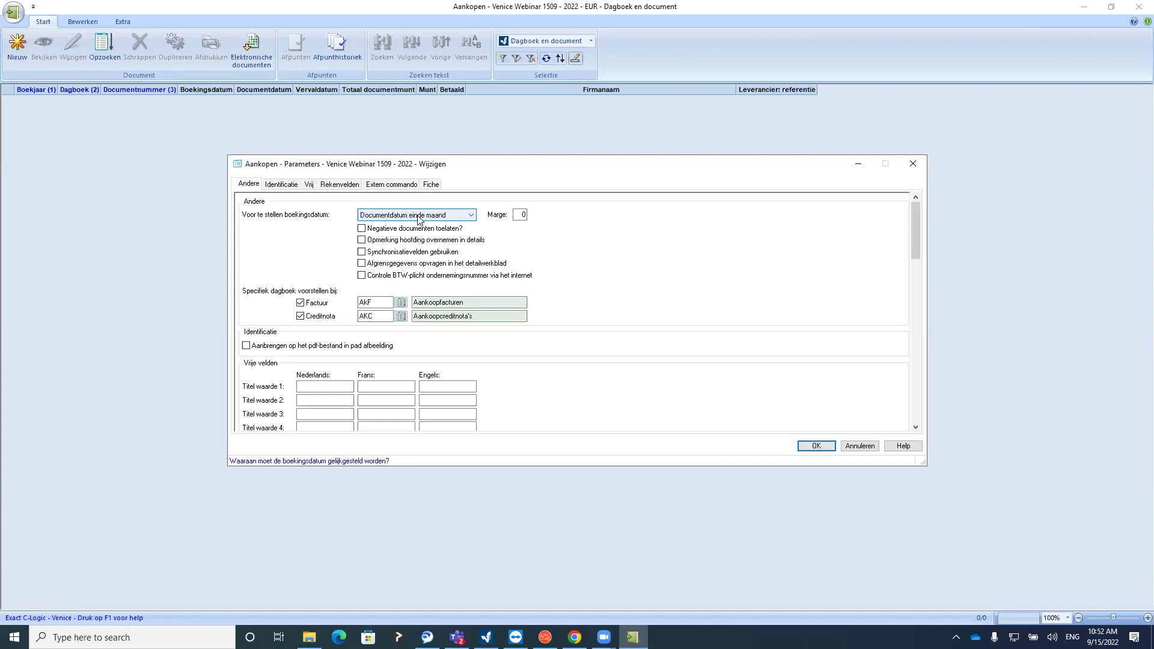
pyautogui.click(421, 216)
pyautogui.click(404, 235)
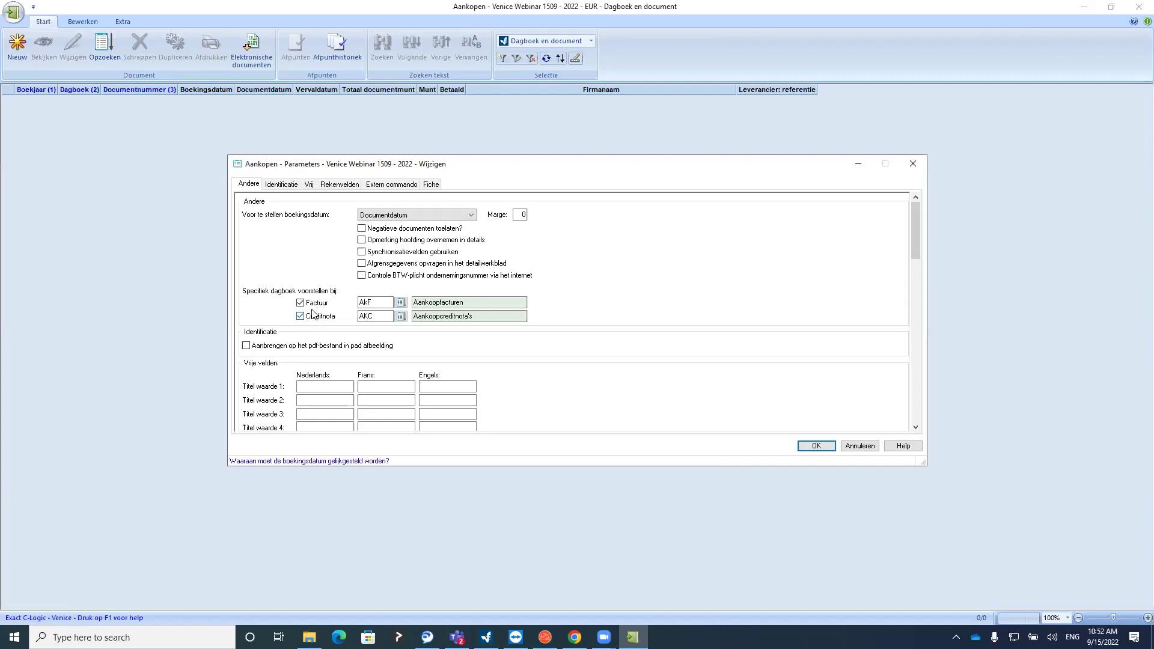
# Keep journal AKF for invoices, choose AKC for credit notes, and save the parameters
pyautogui.click(380, 303)
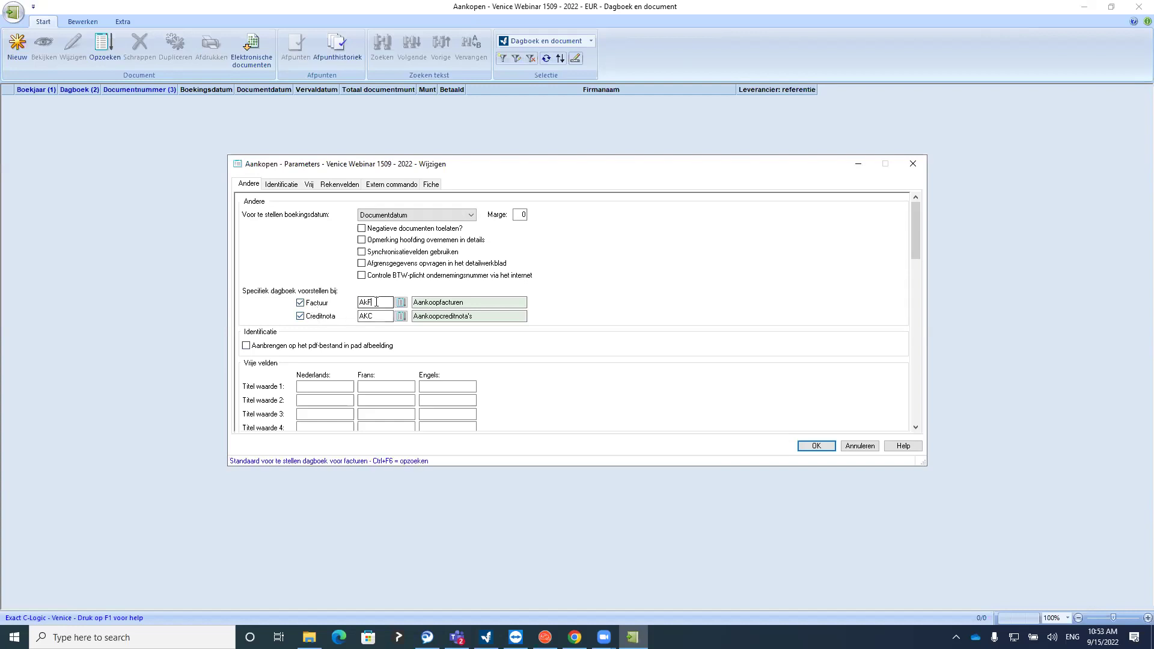
pyautogui.press('Tab')
pyautogui.press('End')
pyautogui.click(400, 302)
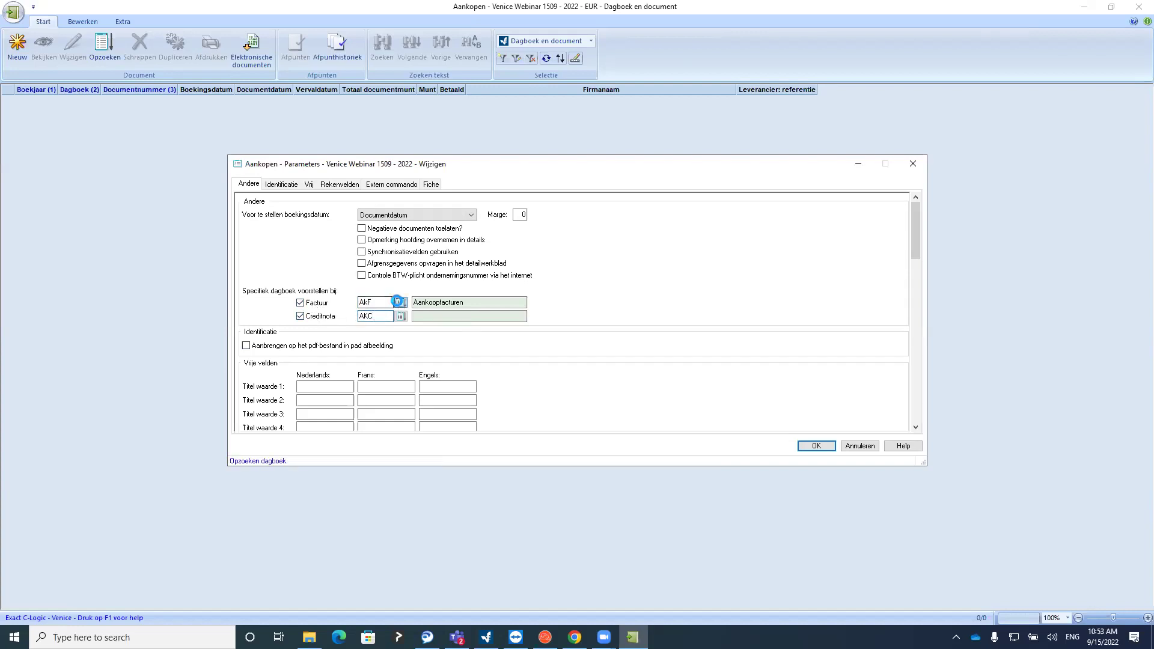
pyautogui.press('Escape')
pyautogui.click(400, 316)
pyautogui.doubleClick(443, 265)
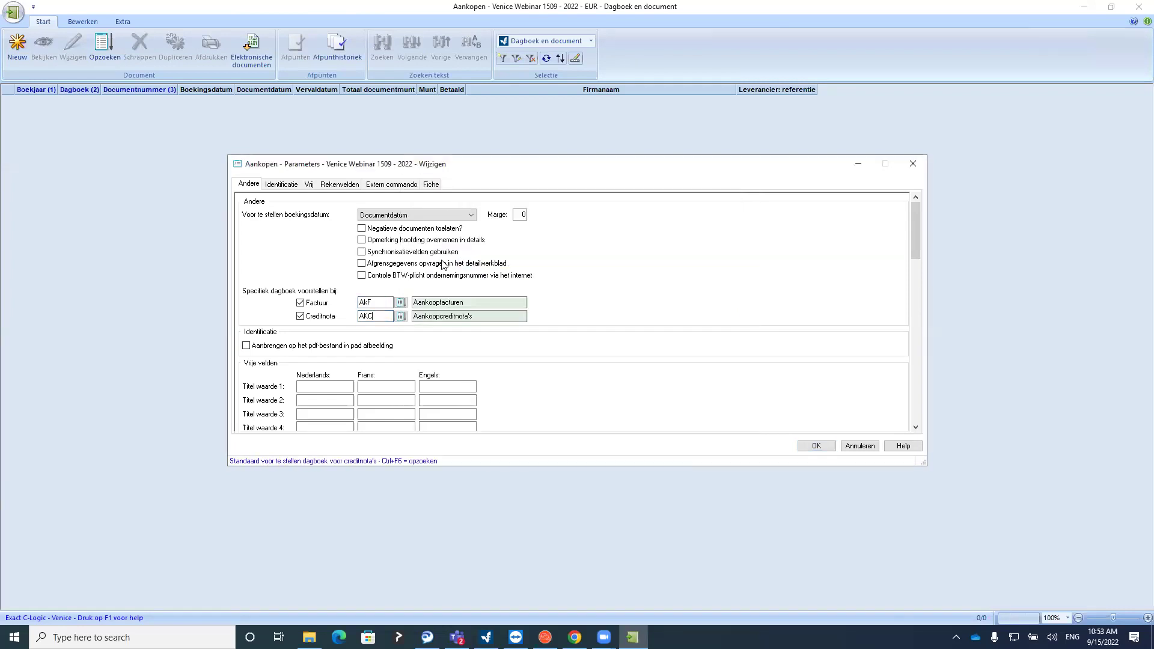
pyautogui.click(480, 318)
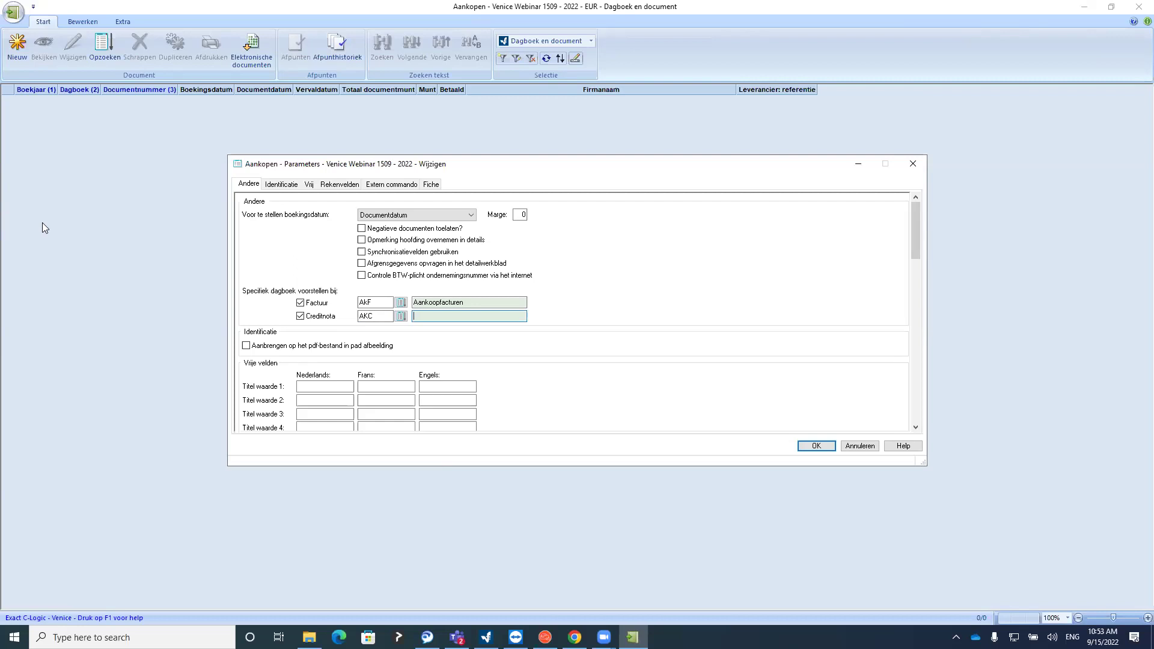
pyautogui.click(816, 446)
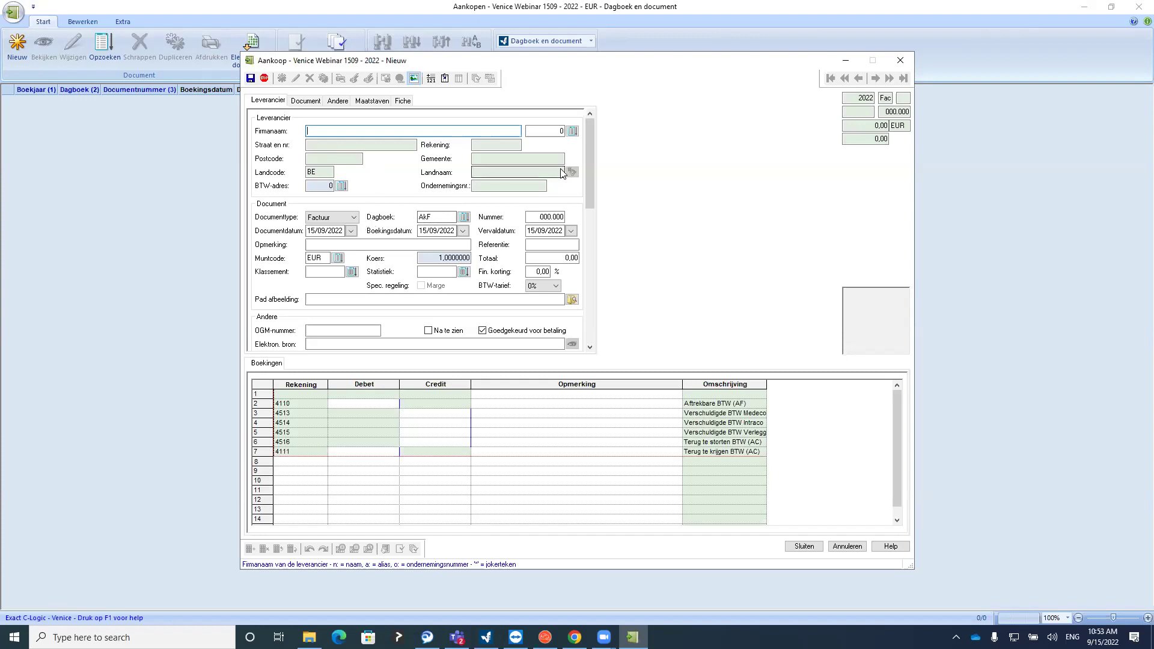
# Pick Telenet (supplier 1) from the supplier lookup on the new purchase invoice
pyautogui.moveTo(590, 154); pyautogui.dragTo(590, 123)
pyautogui.moveTo(898, 433); pyautogui.dragTo(620, 367)
pyautogui.moveTo(589, 142); pyautogui.dragTo(610, 142)
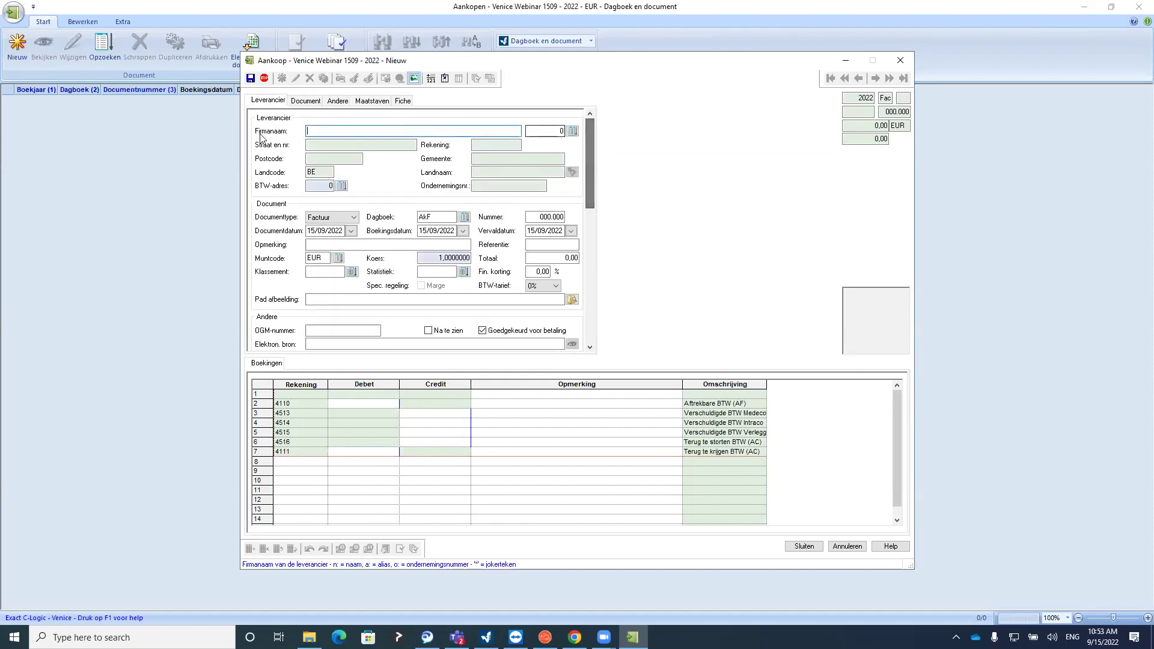
pyautogui.click(571, 130)
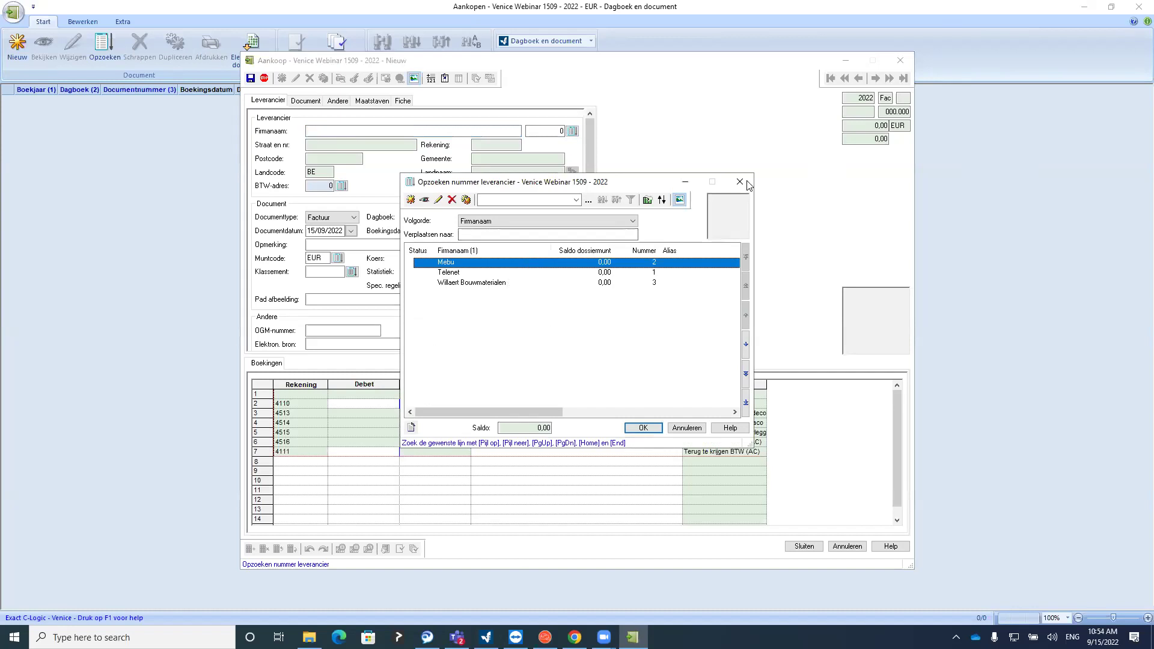
pyautogui.click(740, 181)
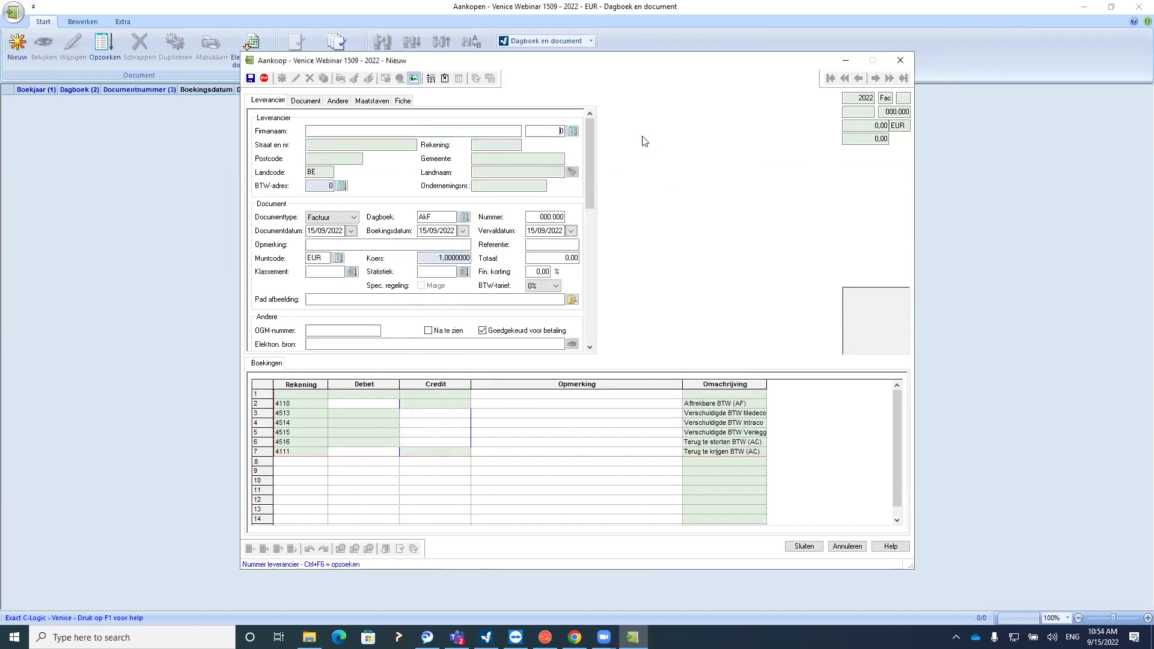
pyautogui.click(572, 131)
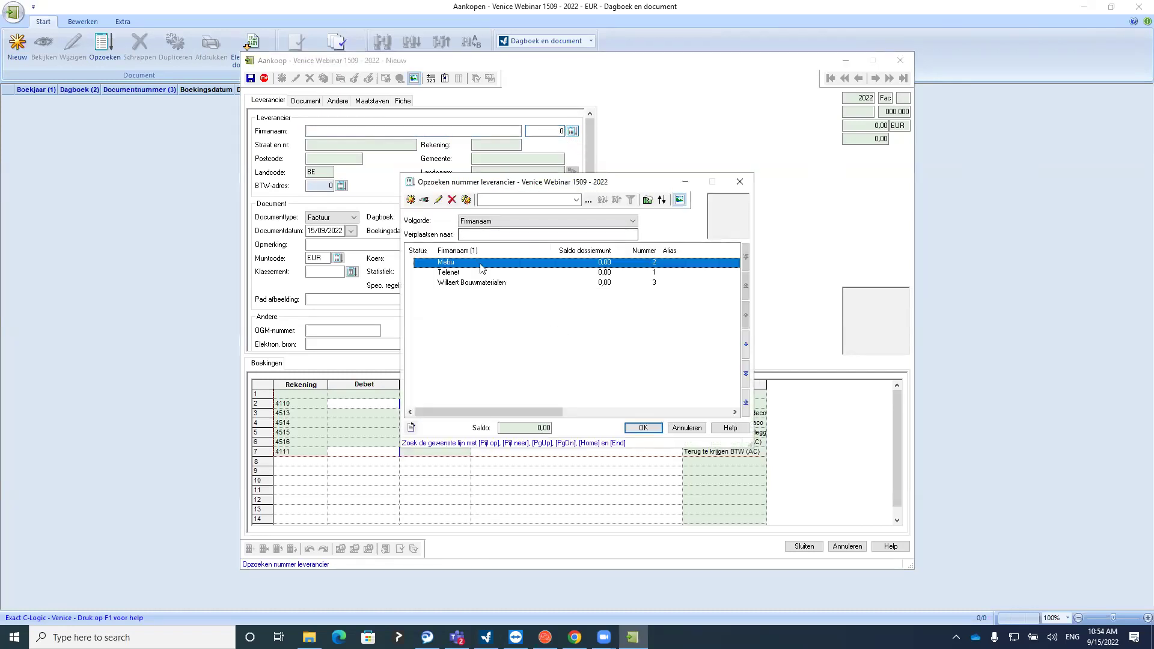
pyautogui.doubleClick(458, 274)
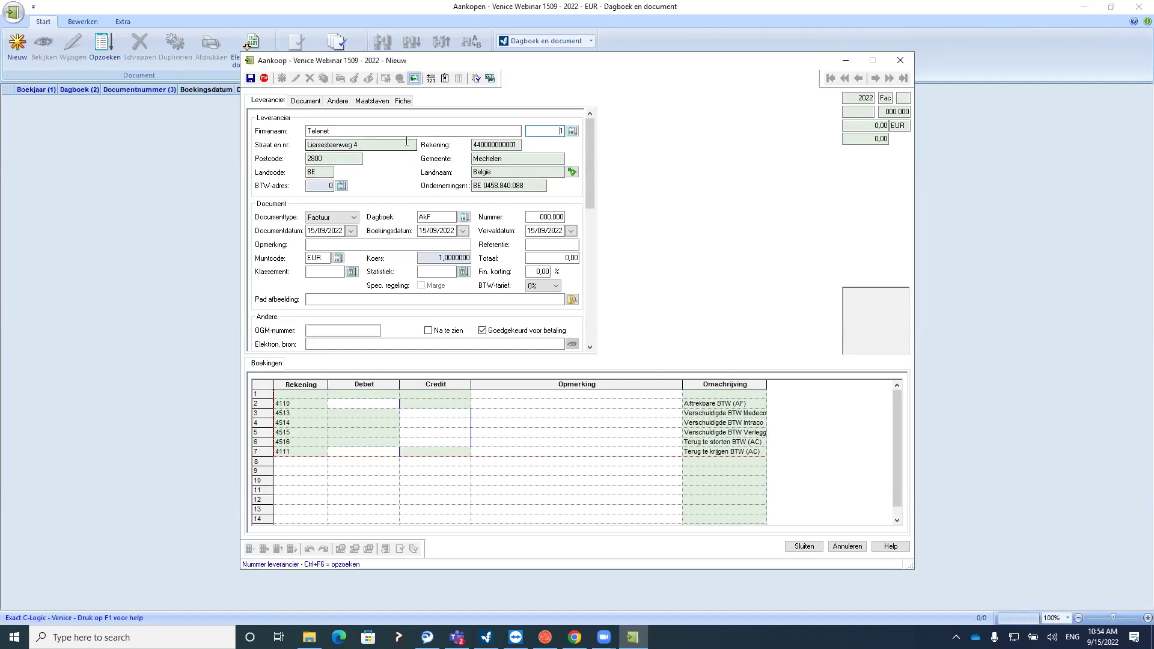
# Search suppliers for 'Mebu', keep Telenet, then discard the purchase entry without saving
pyautogui.click(572, 130)
pyautogui.write('Mebu')
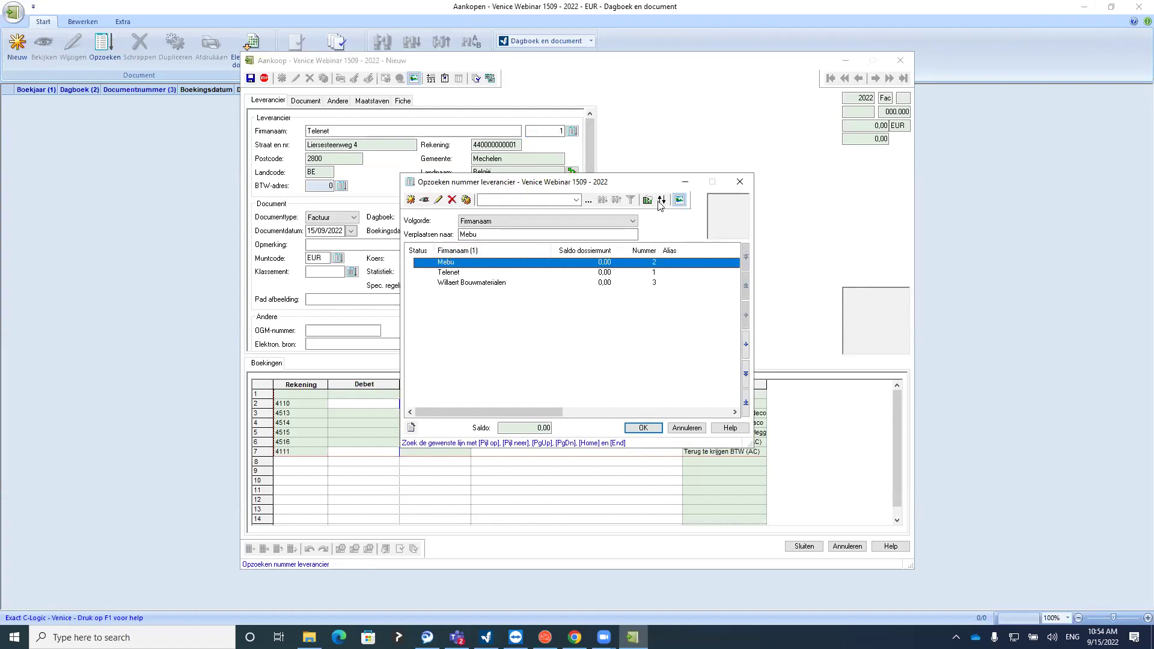
pyautogui.click(740, 182)
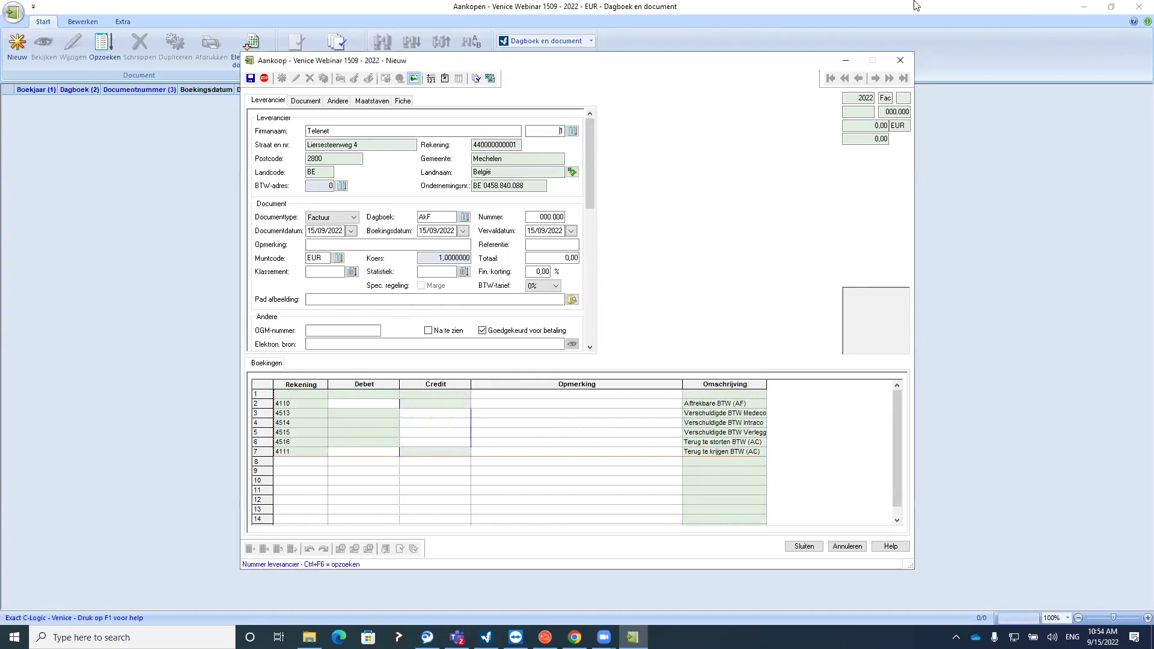
pyautogui.click(908, 59)
pyautogui.click(577, 333)
# On a new purchase form, resolve a partial supplier name to Telenet, then discard it
pyautogui.click(14, 45)
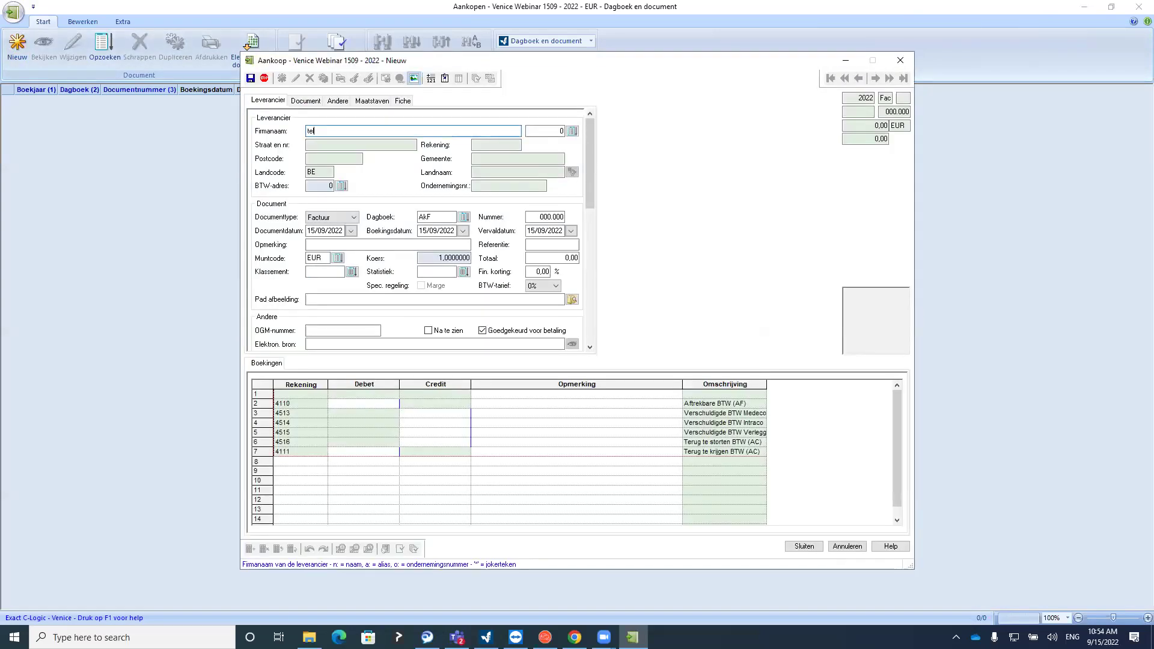
pyautogui.press('Tab')
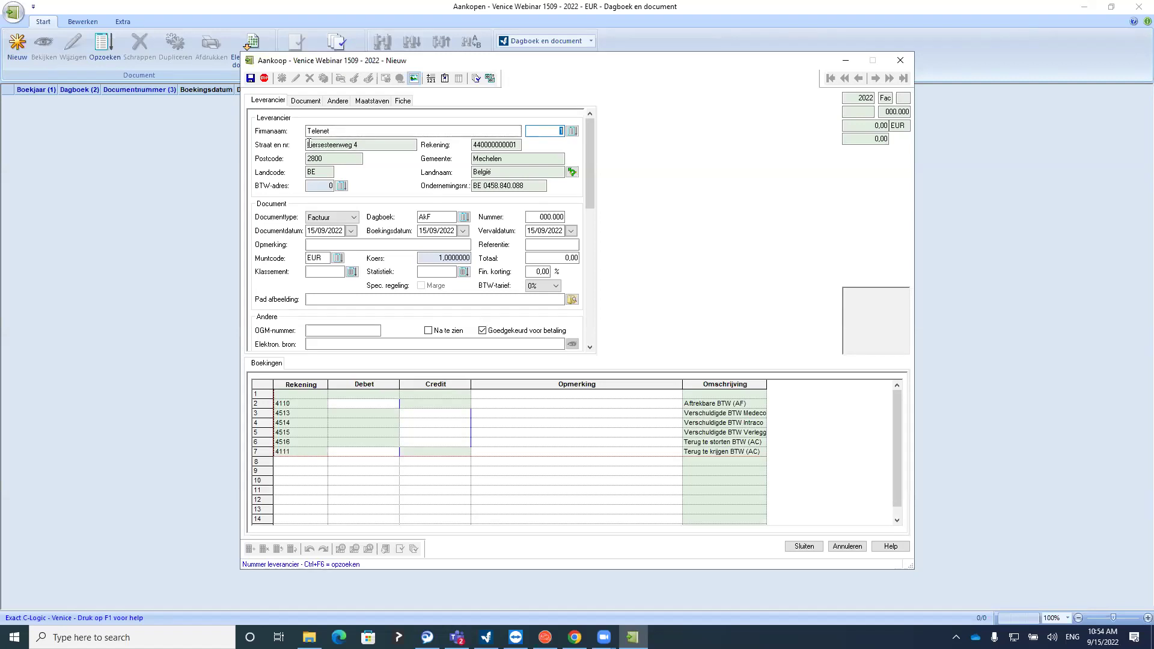
pyautogui.click(572, 130)
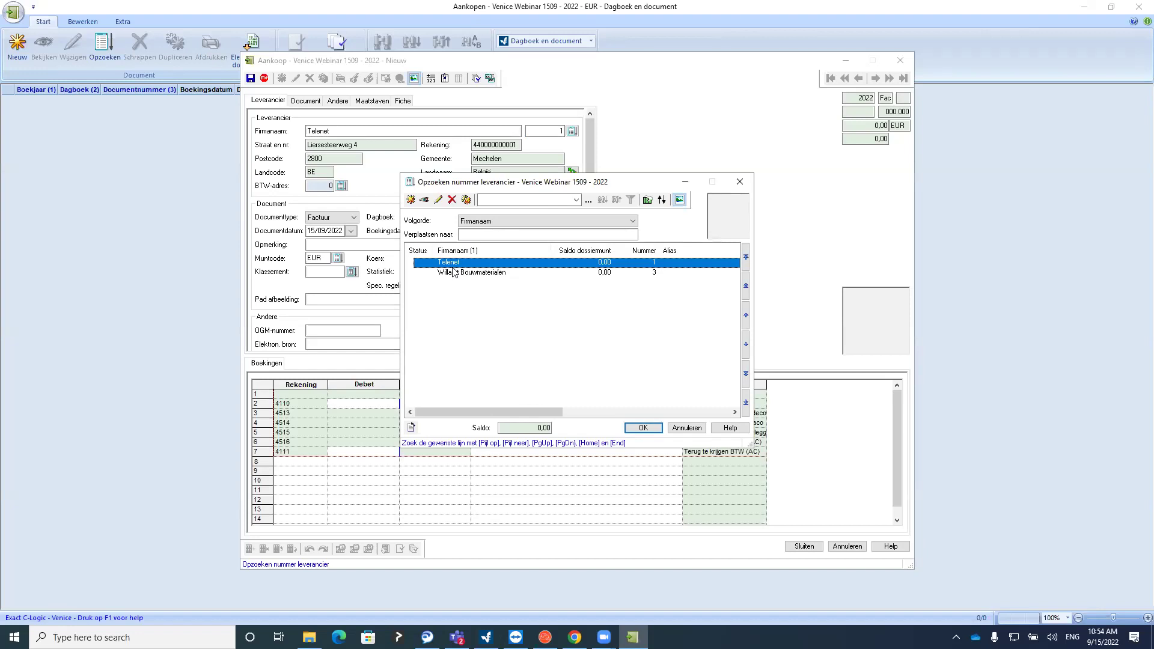
pyautogui.click(740, 182)
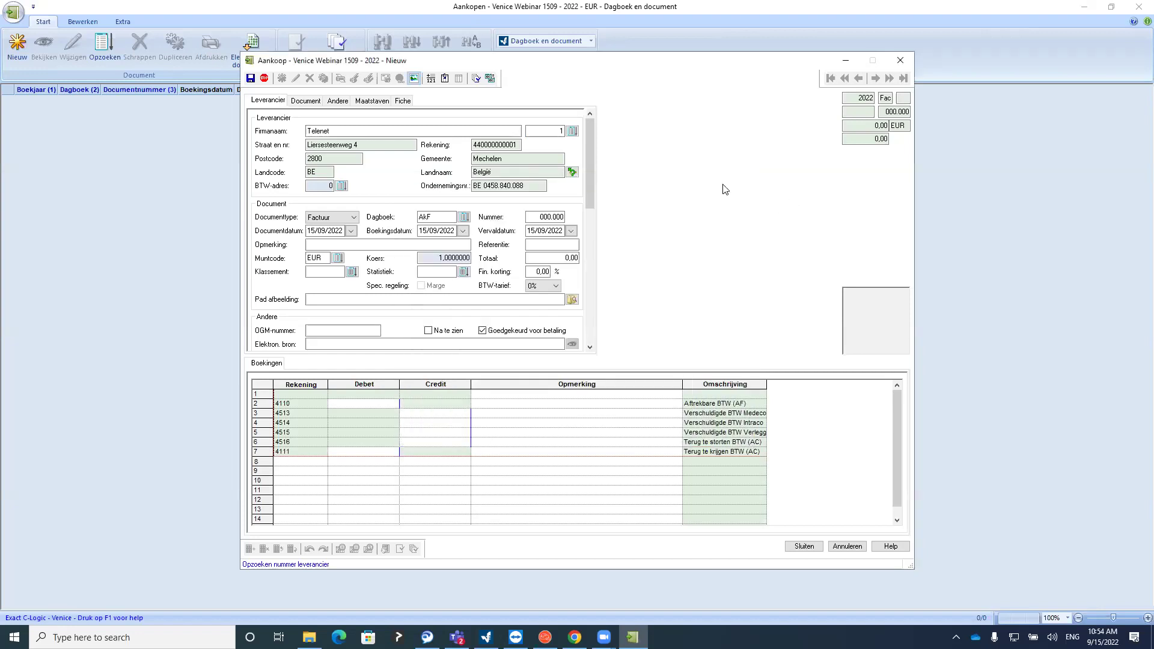
pyautogui.click(899, 60)
pyautogui.click(574, 333)
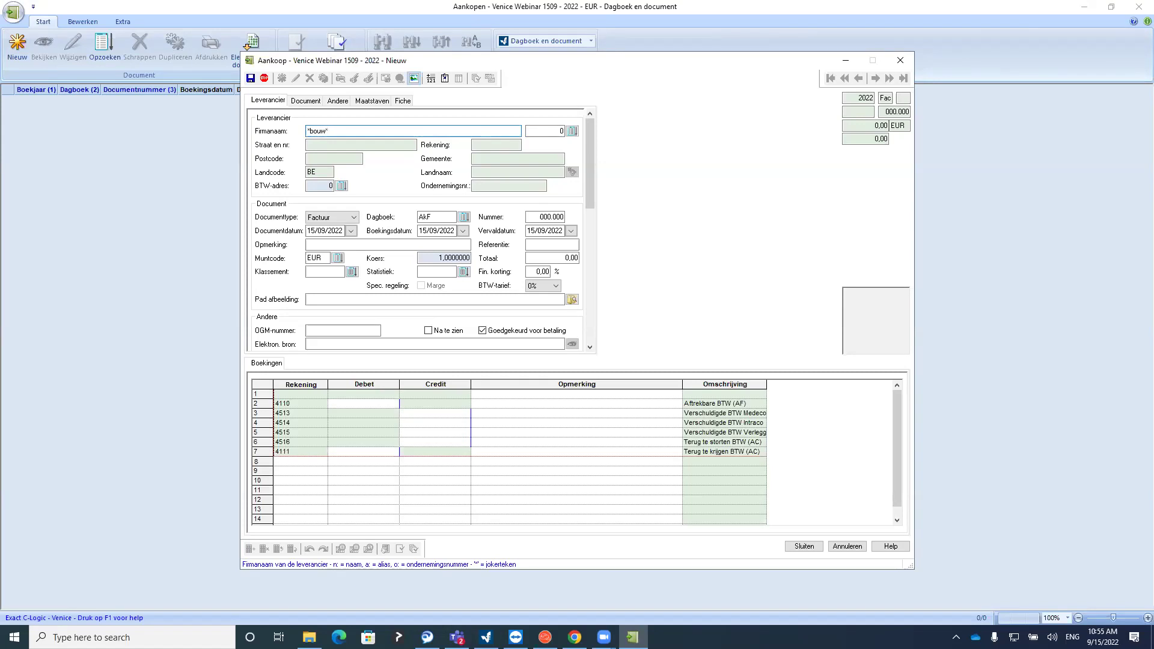
# Find Willaert Bouwmaterialen with the *bouw* wildcard, discard it, and open a fresh supplier list
pyautogui.press('Tab')
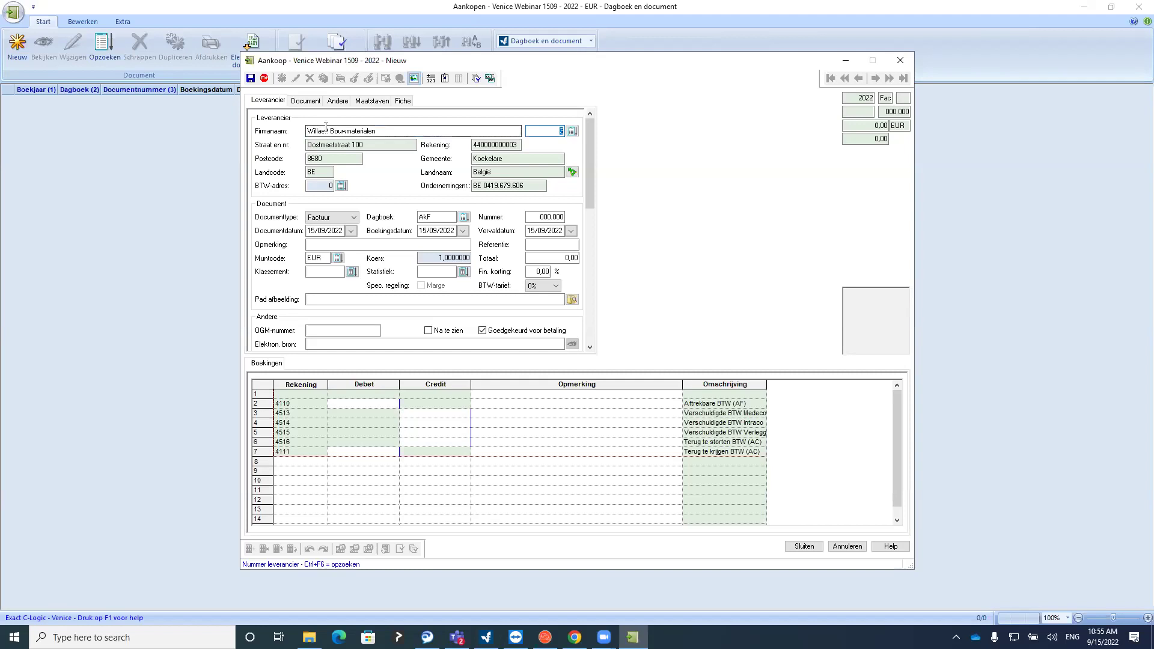
pyautogui.moveTo(330, 130); pyautogui.dragTo(346, 130)
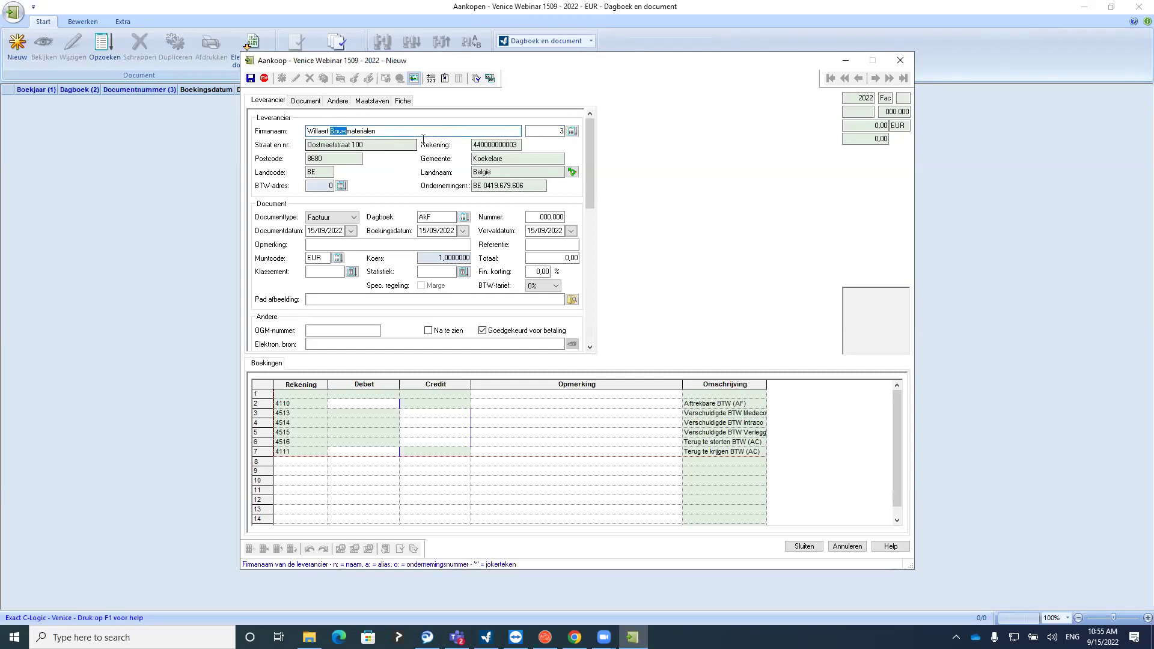
pyautogui.click(900, 60)
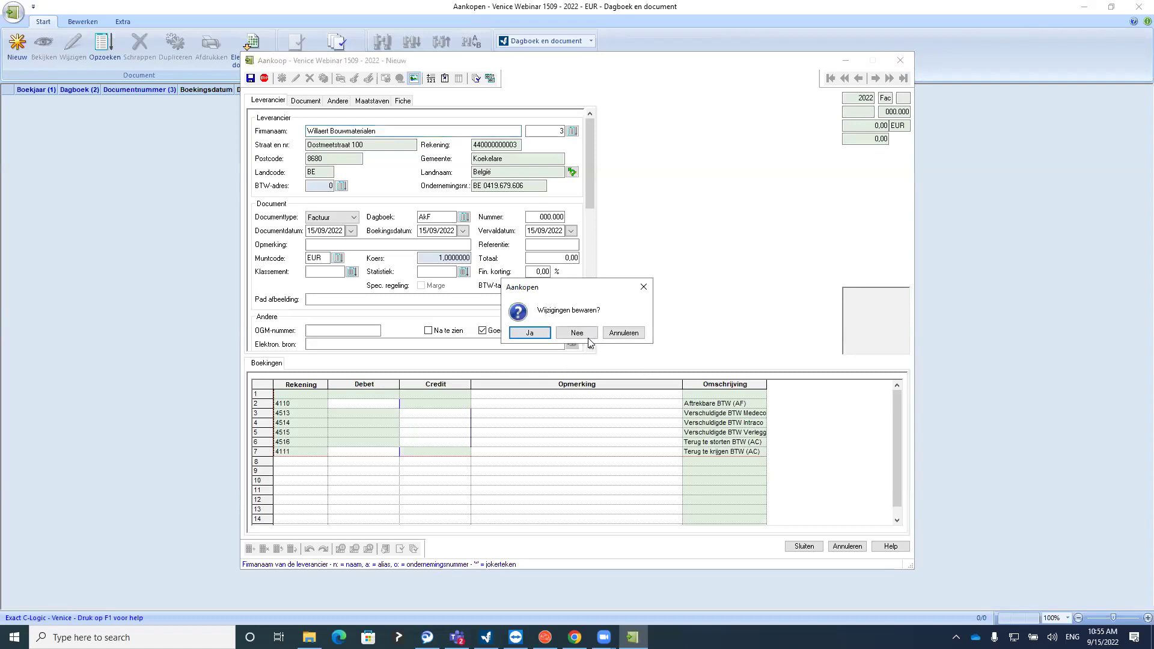
pyautogui.click(578, 334)
pyautogui.click(16, 46)
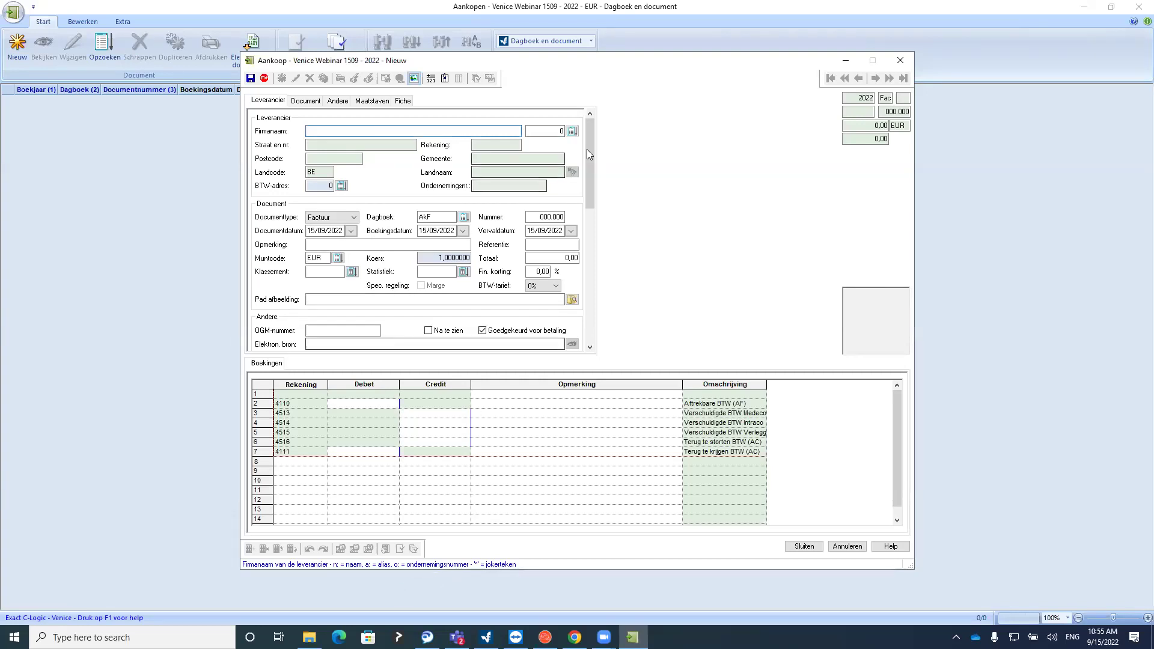
pyautogui.click(572, 131)
# Look up Telenet's company number (0458…) on its supplier card, then close the card and list
pyautogui.moveTo(514, 415); pyautogui.dragTo(519, 413)
pyautogui.click(478, 273)
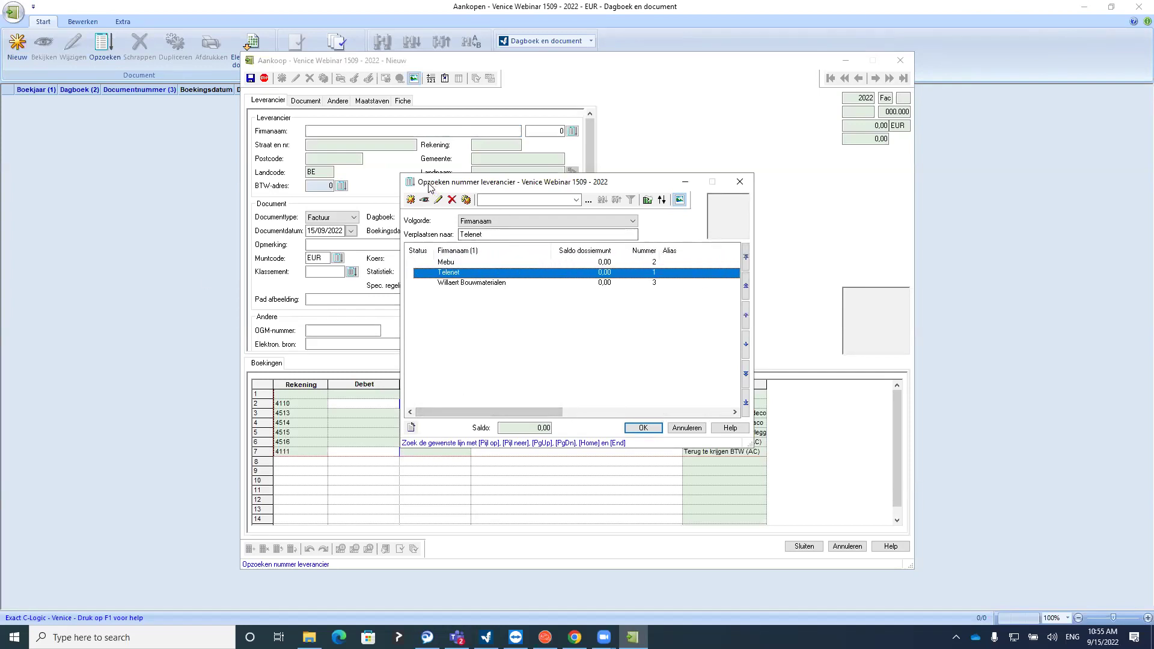
pyautogui.click(424, 199)
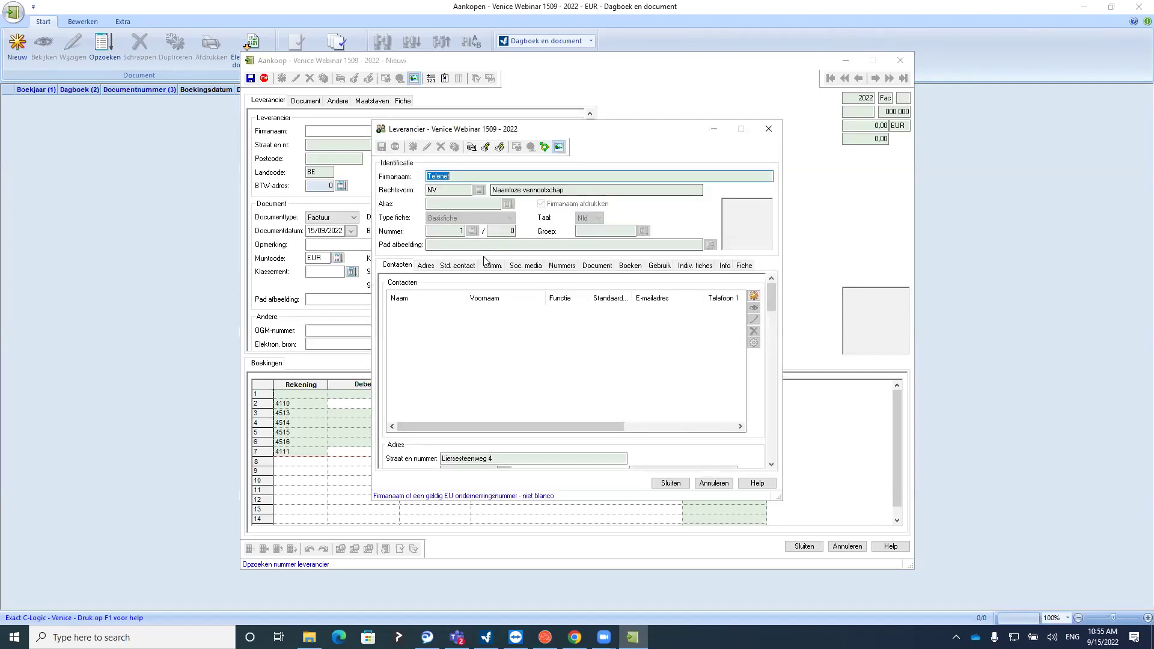
pyautogui.click(563, 265)
pyautogui.moveTo(453, 293); pyautogui.dragTo(466, 293)
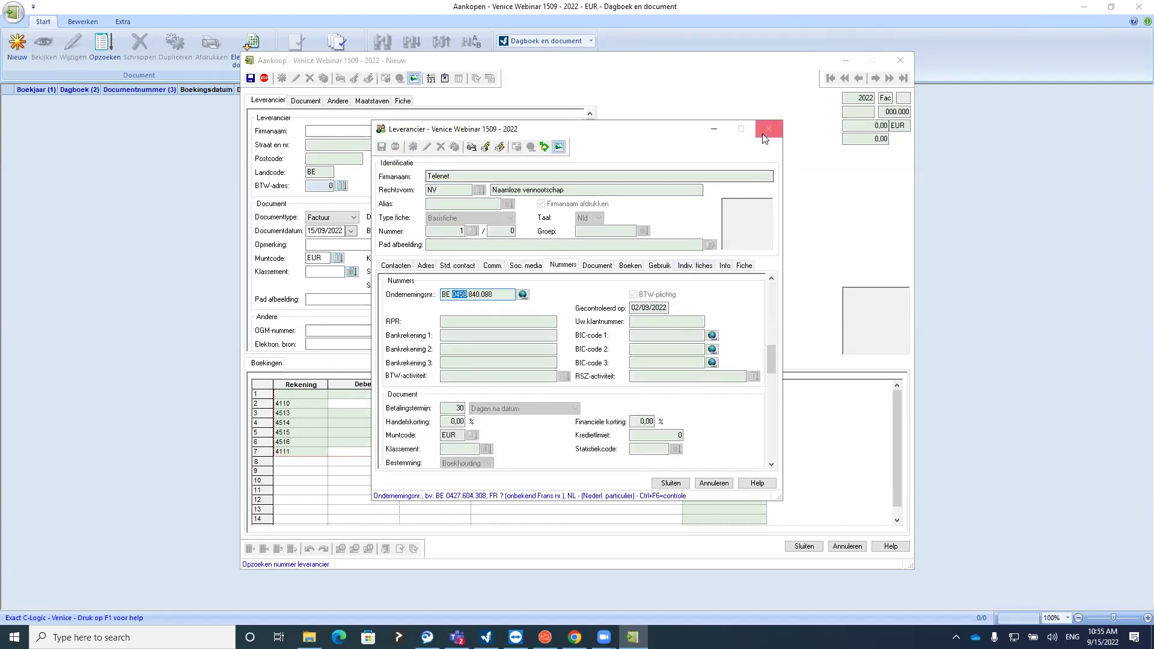
pyautogui.click(767, 130)
pyautogui.click(743, 181)
# Find Telenet by enterprise number o:0458, then discard the entry and start a new one
pyautogui.click(364, 131)
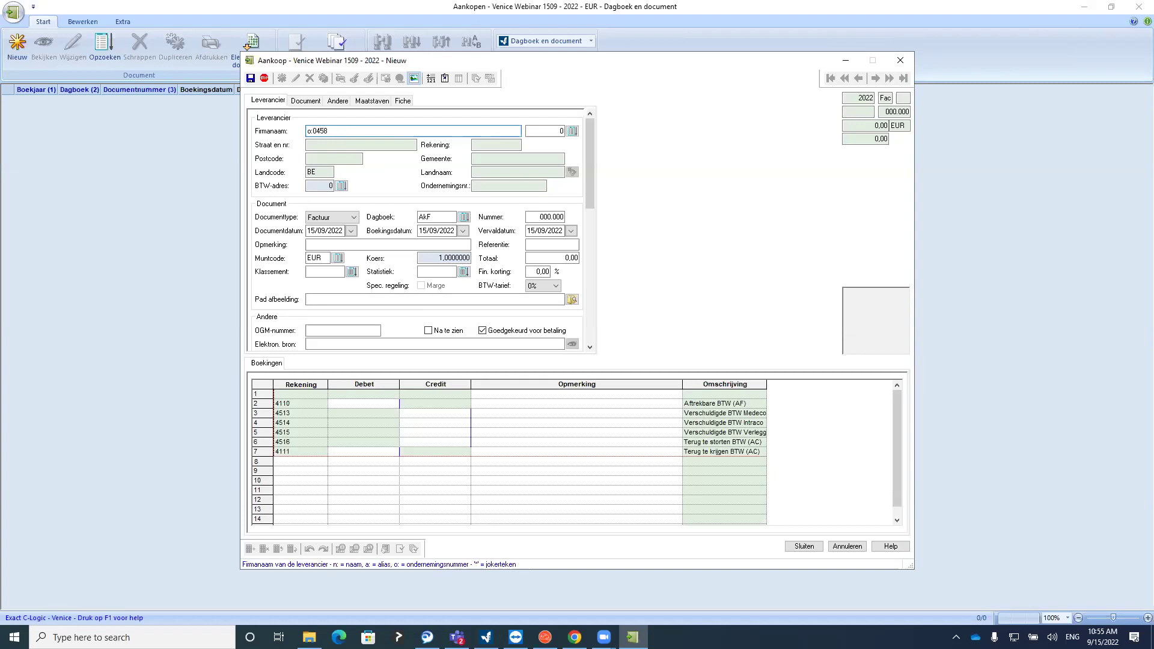
pyautogui.press('Tab')
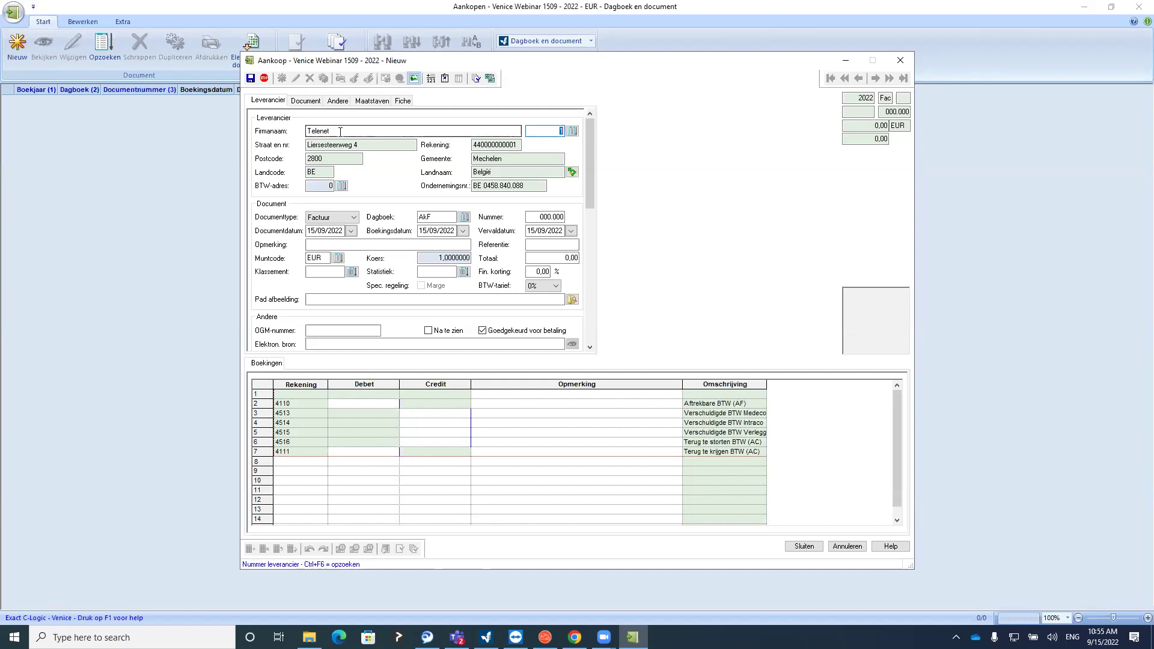
pyautogui.click(900, 60)
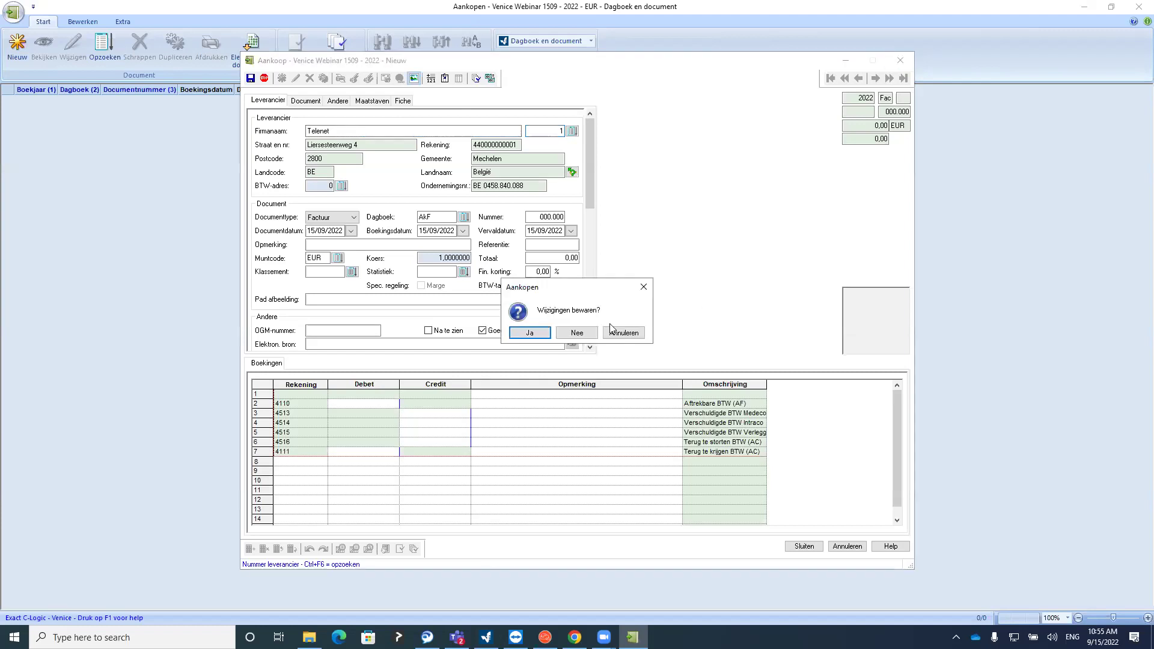
pyautogui.click(575, 333)
pyautogui.click(17, 42)
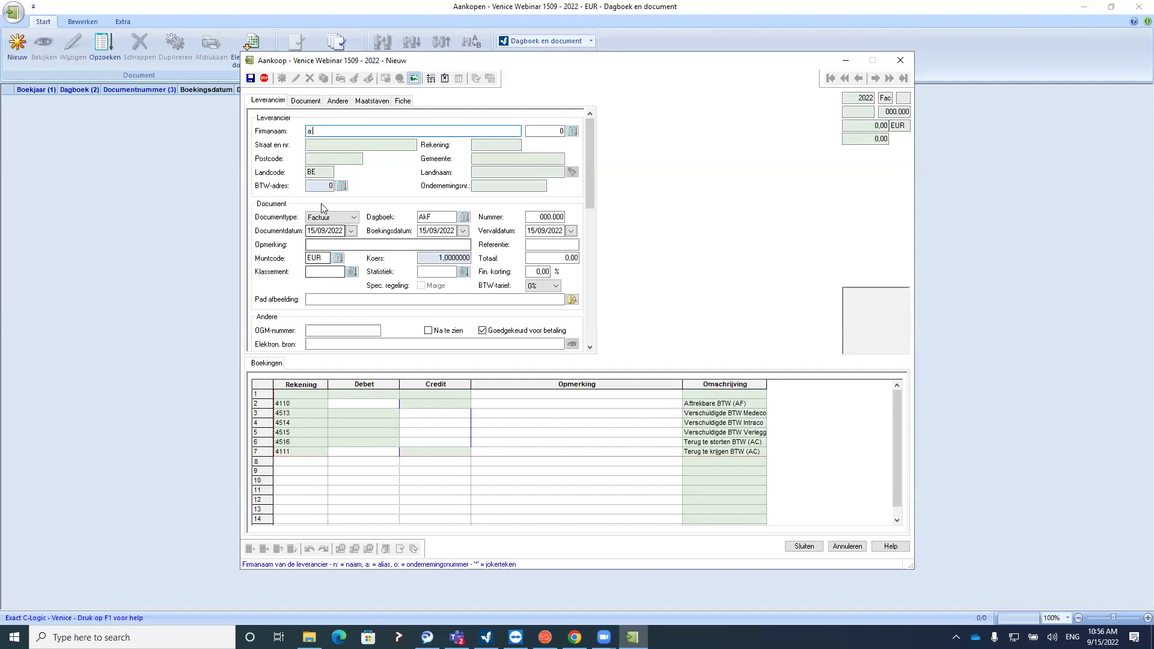
# Choose Telenet as supplier through the a: alias lookup
pyautogui.press('Tab')
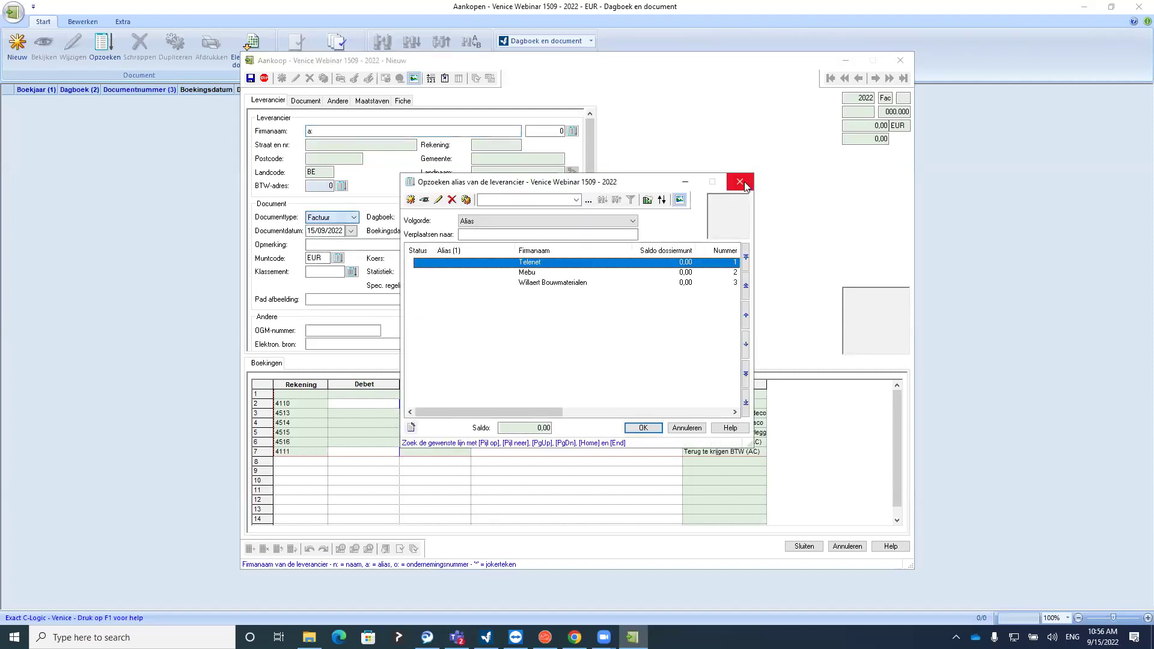
pyautogui.click(739, 182)
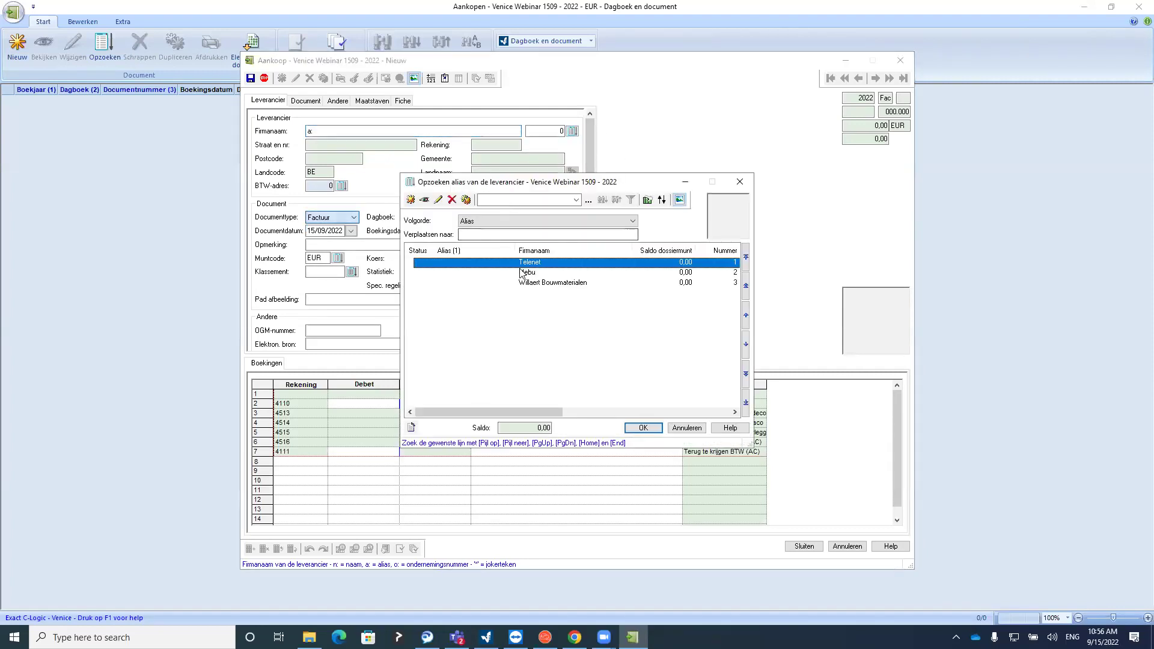
pyautogui.press('Return')
# Switch the document type to Creditnota and back to Factuur, keeping journal AkF
pyautogui.click(337, 217)
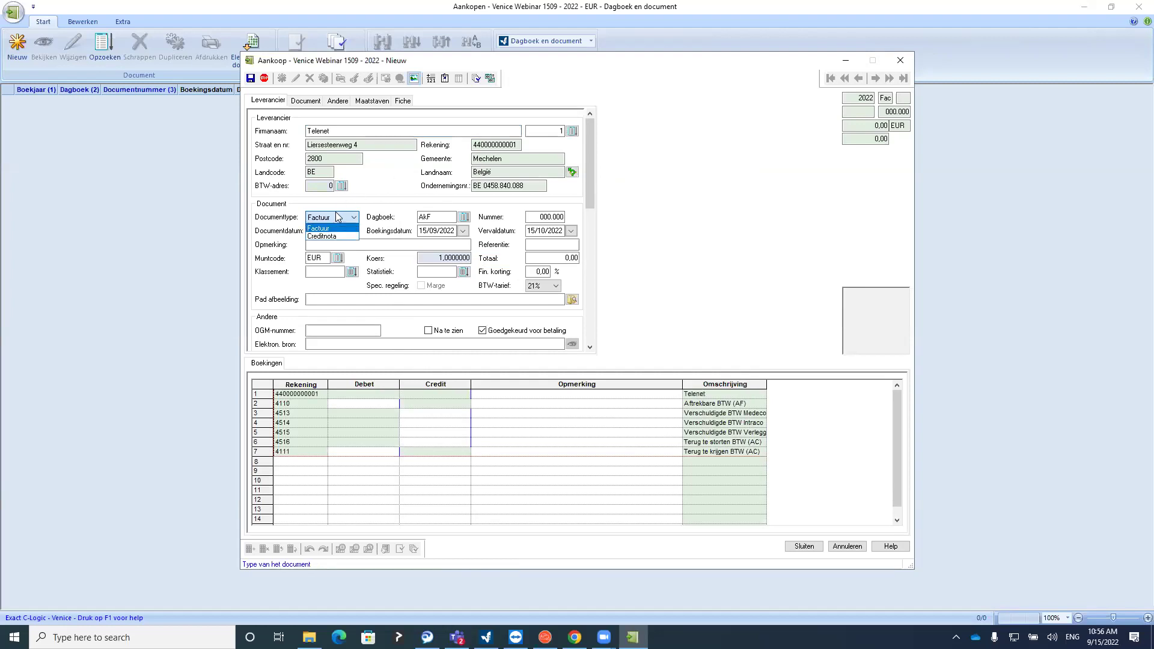
pyautogui.click(334, 237)
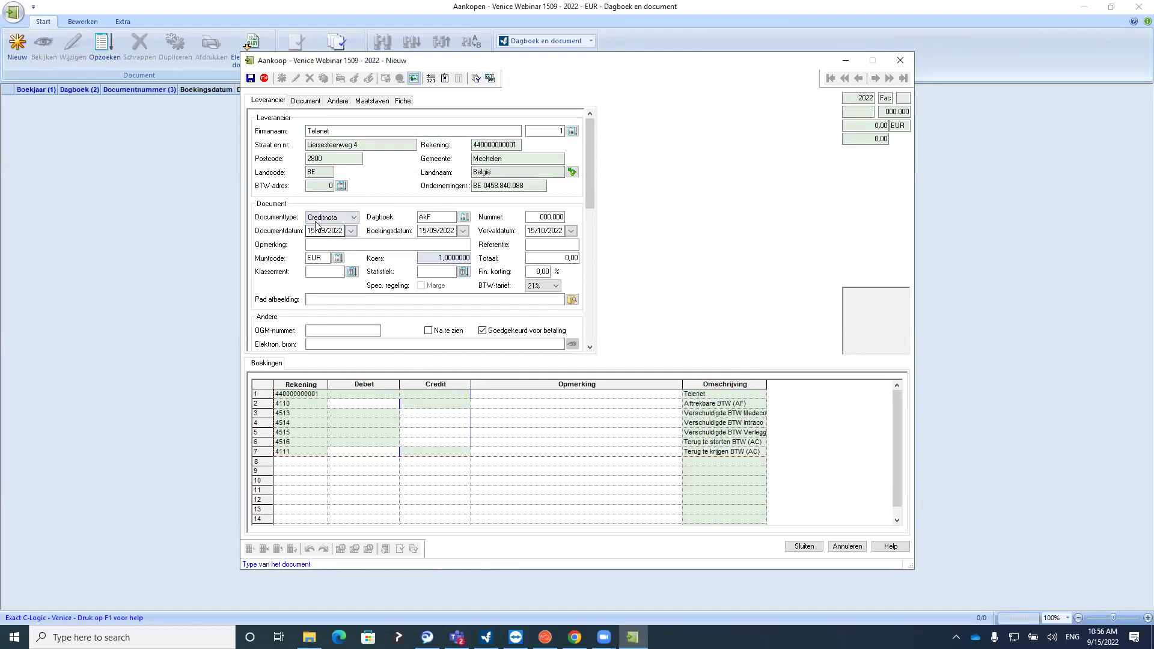
pyautogui.click(428, 227)
pyautogui.click(427, 217)
pyautogui.click(353, 217)
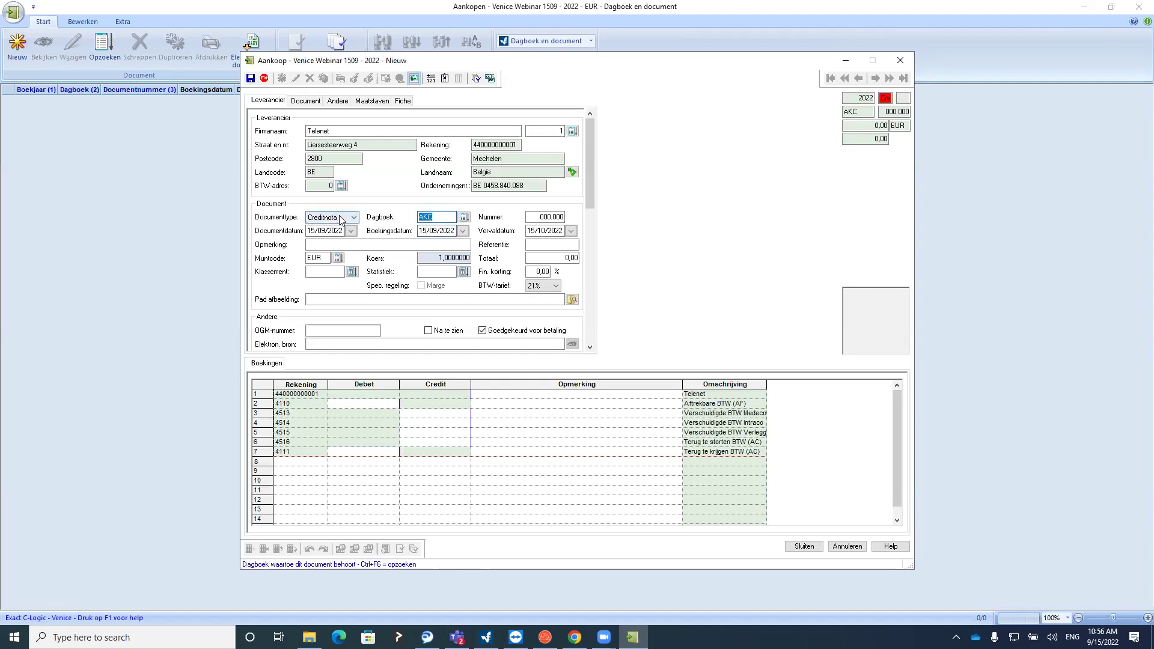
pyautogui.click(325, 224)
pyautogui.click(442, 216)
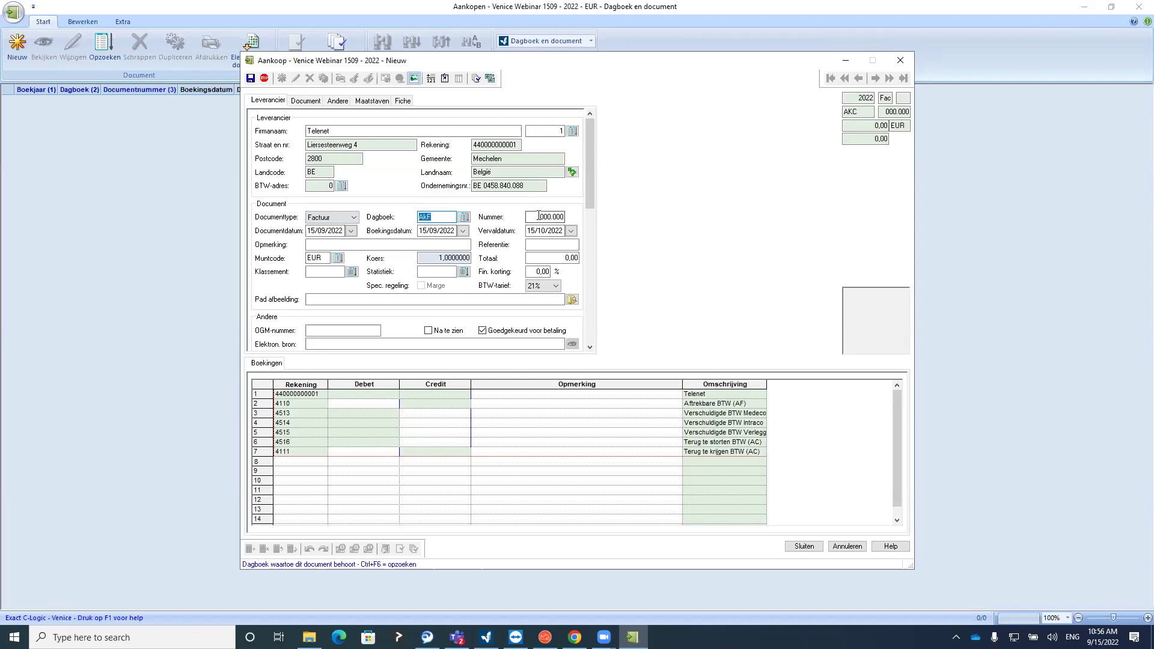
pyautogui.click(564, 217)
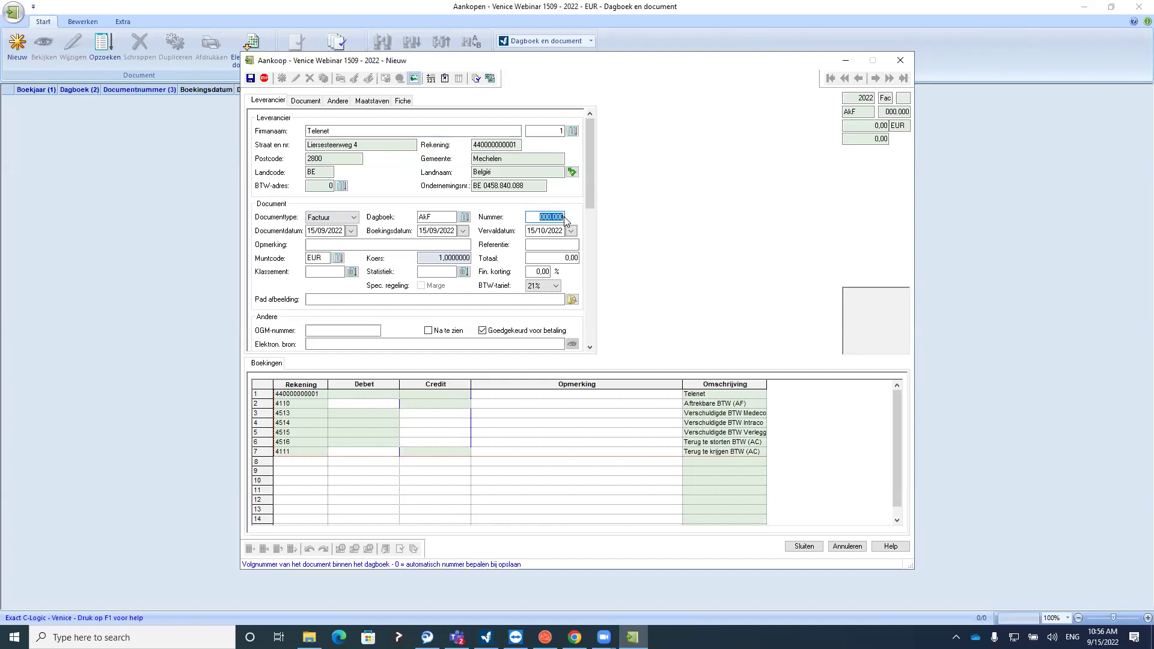
# Enter 2420 as the Telenet invoice total, giving 2.420,00 EUR including VAT
pyautogui.click(559, 245)
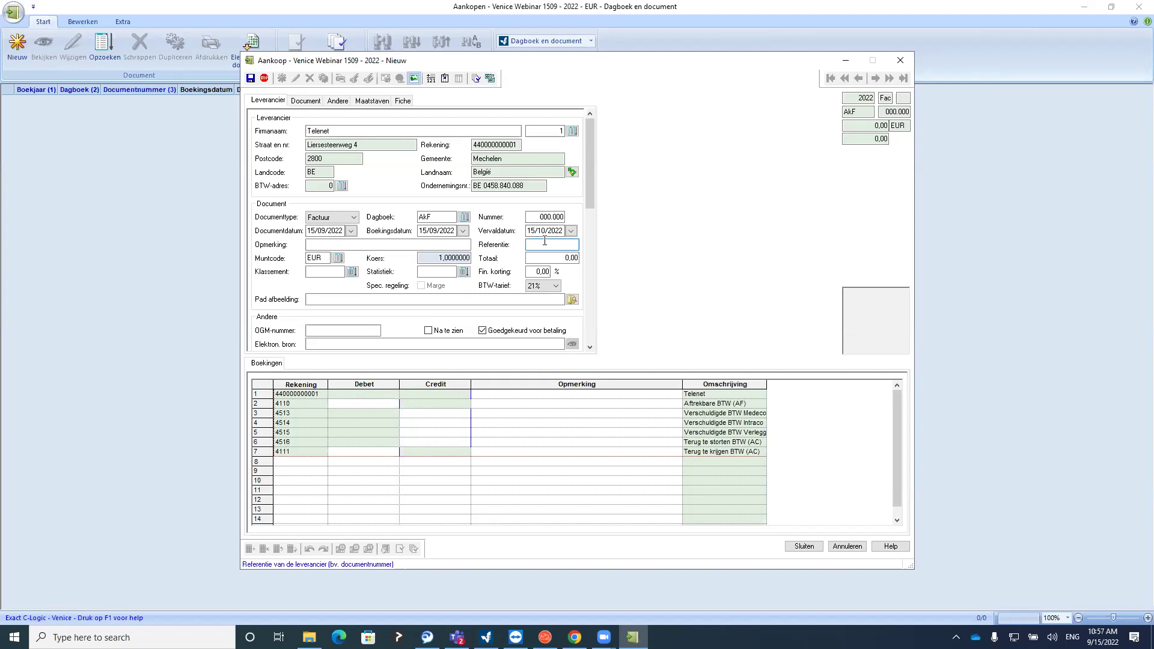
pyautogui.click(549, 257)
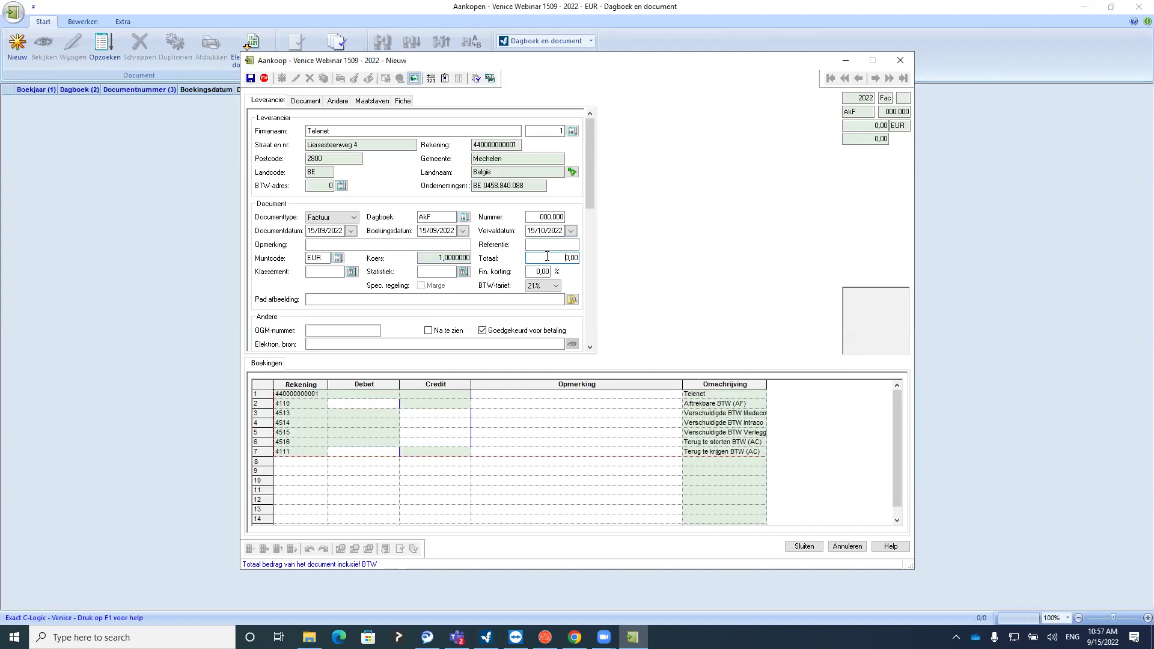
pyautogui.doubleClick(577, 259)
pyautogui.write('2420')
pyautogui.click(547, 244)
pyautogui.click(544, 260)
pyautogui.doubleClick(544, 260)
pyautogui.click(308, 101)
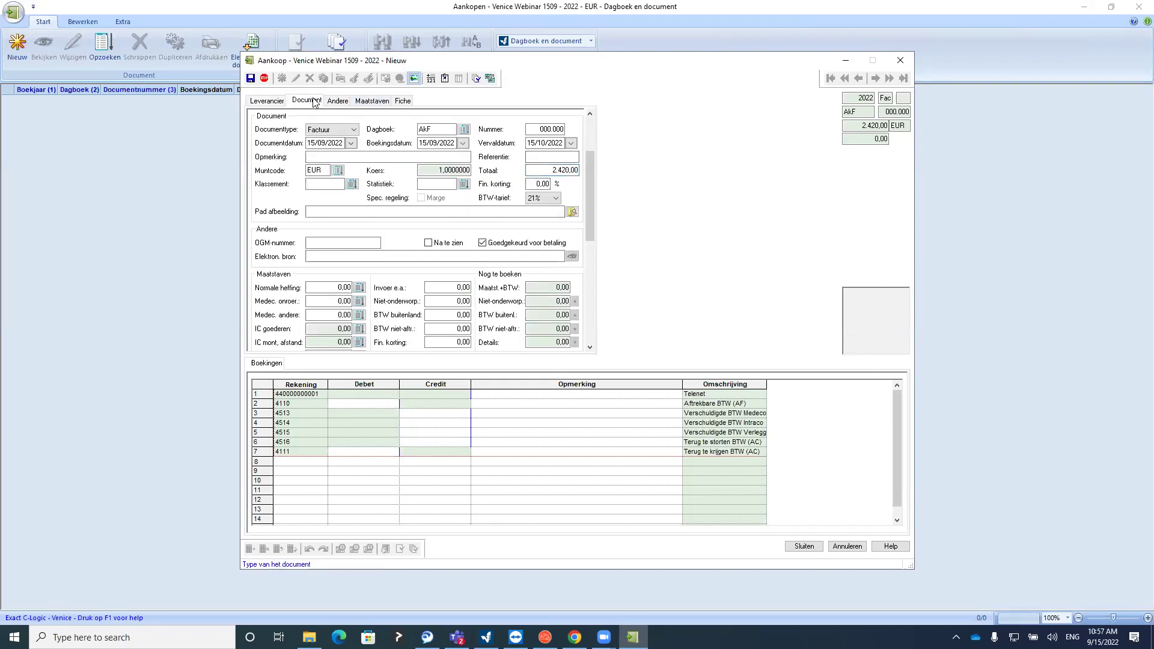
# Generate booking lines: 2.420,00 for Telenet, 420,00 VAT on 4110, 2.000,00 on 6107
pyautogui.click(279, 102)
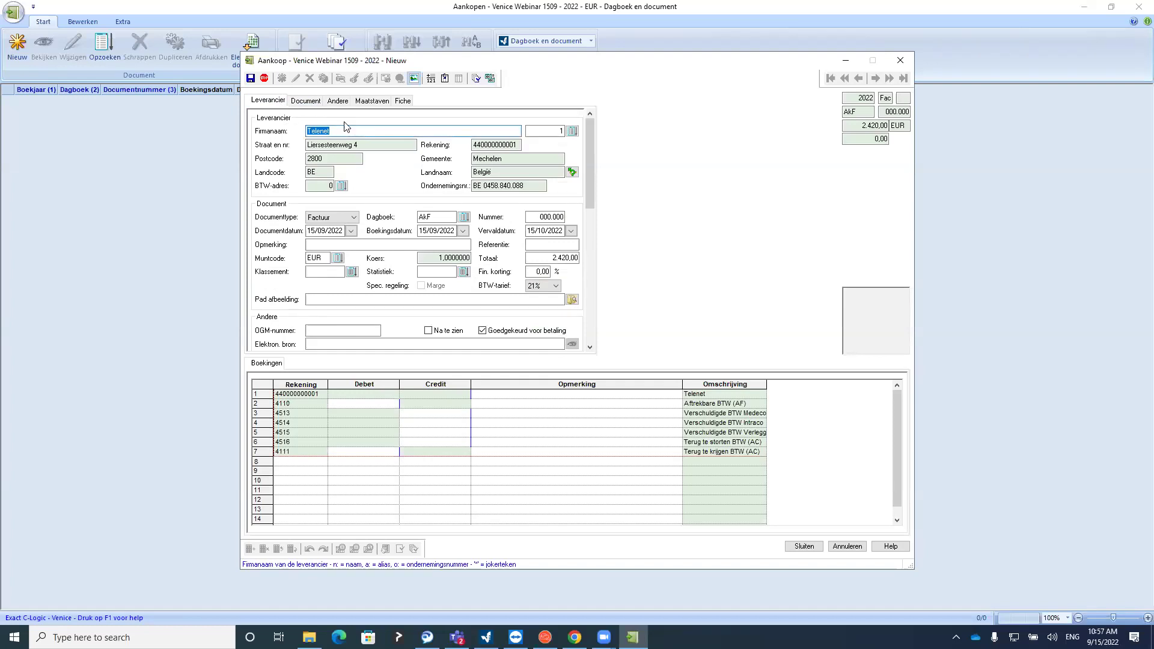
pyautogui.click(342, 129)
pyautogui.hotkey('alt', 't')
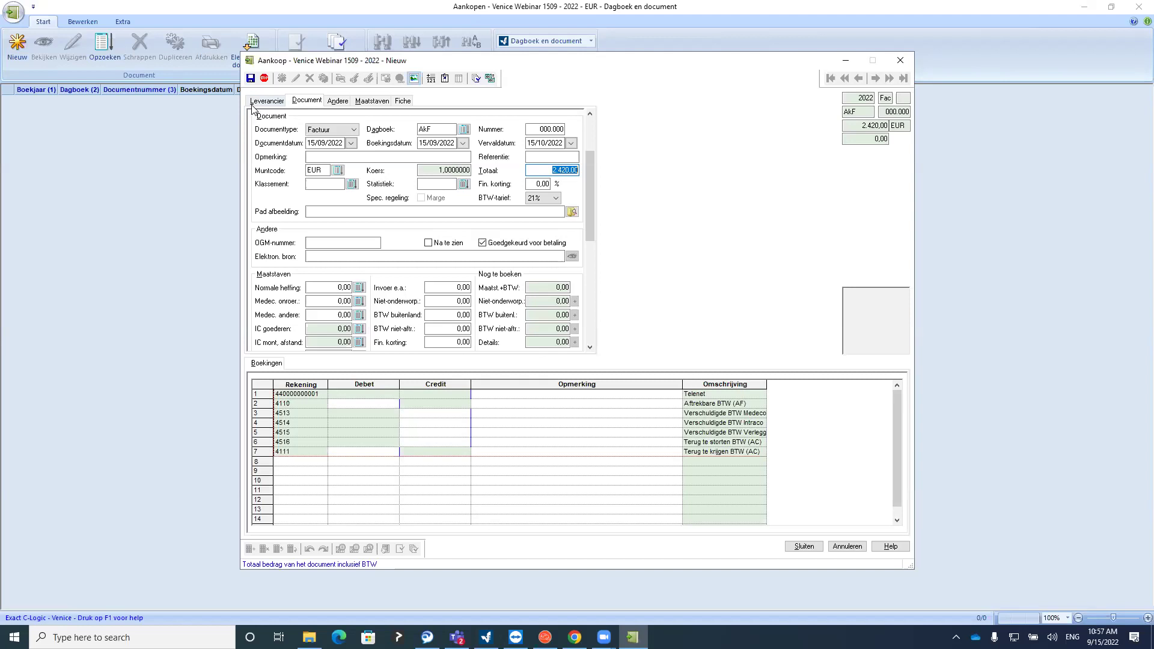
pyautogui.hotkey('alt', 'l')
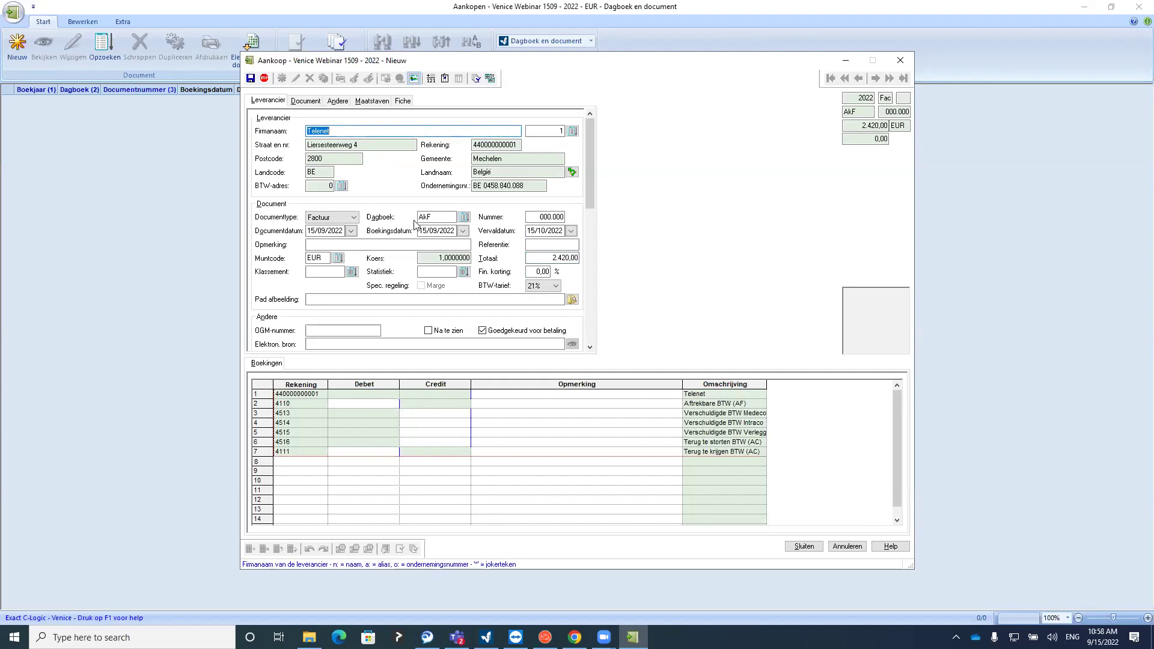
pyautogui.hotkey('alt', 't')
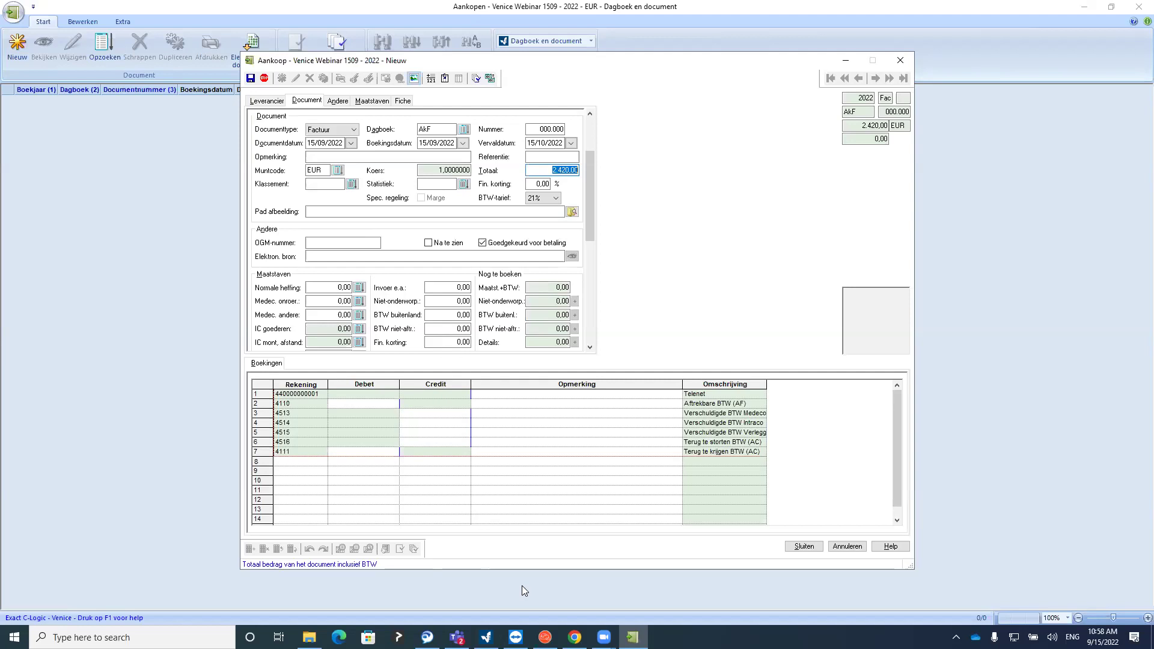
pyautogui.press('Return')
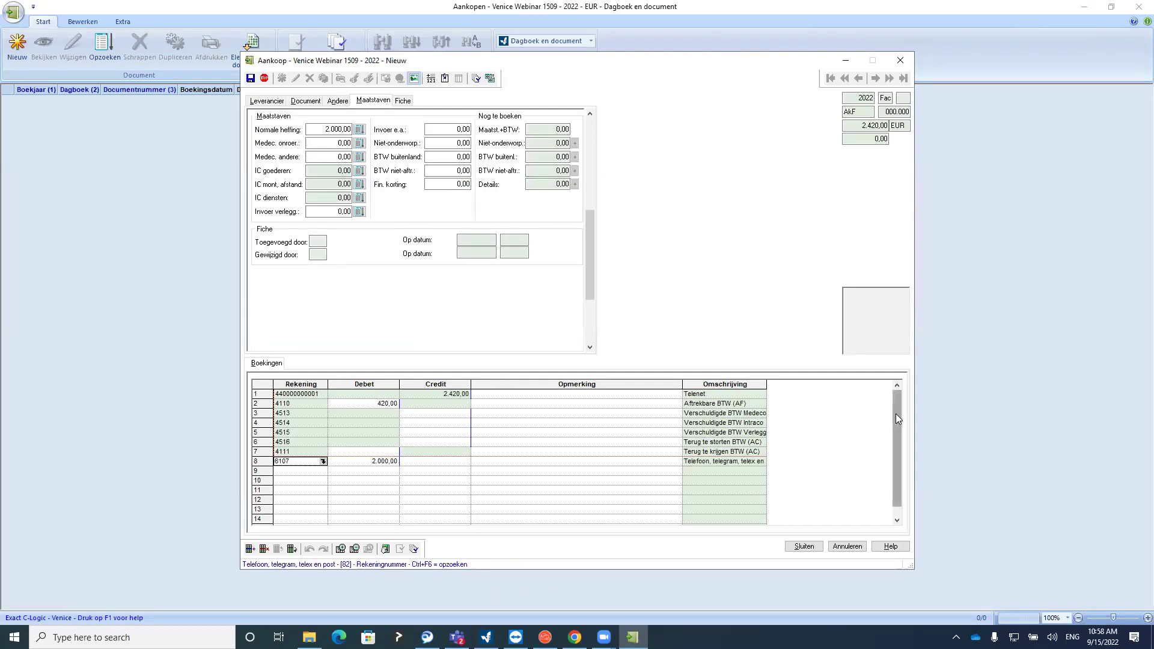
# Inspect the booking lines: 2.420,00 supplier credit, 420,00 VAT and 2.000,00 cost
pyautogui.click(444, 395)
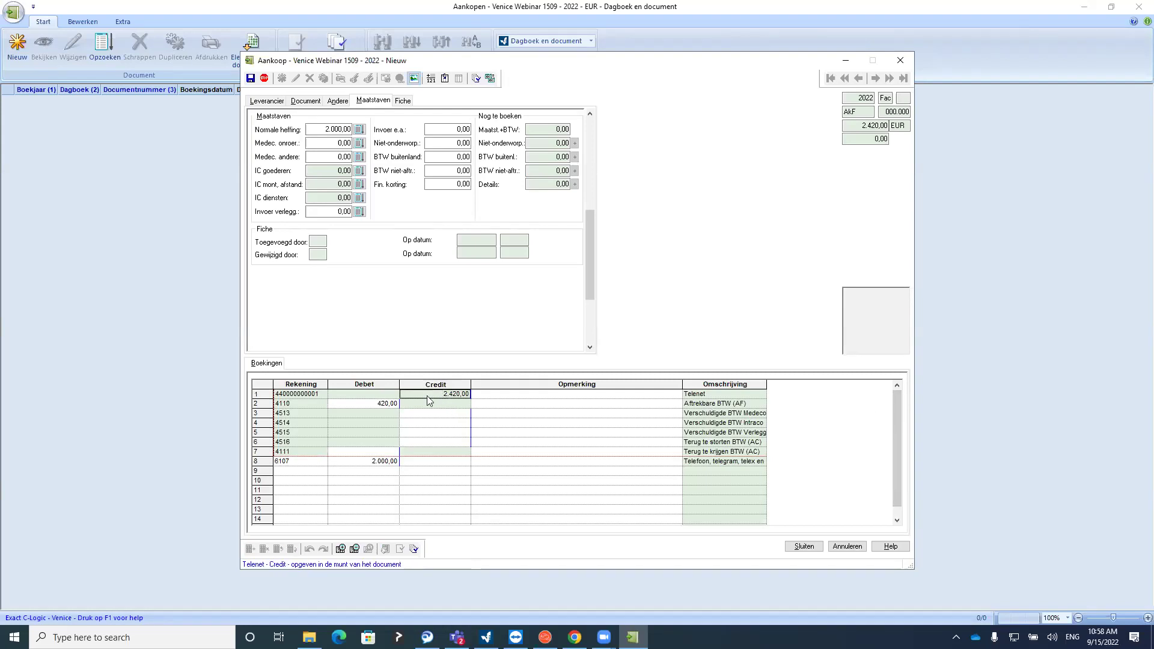
pyautogui.click(312, 395)
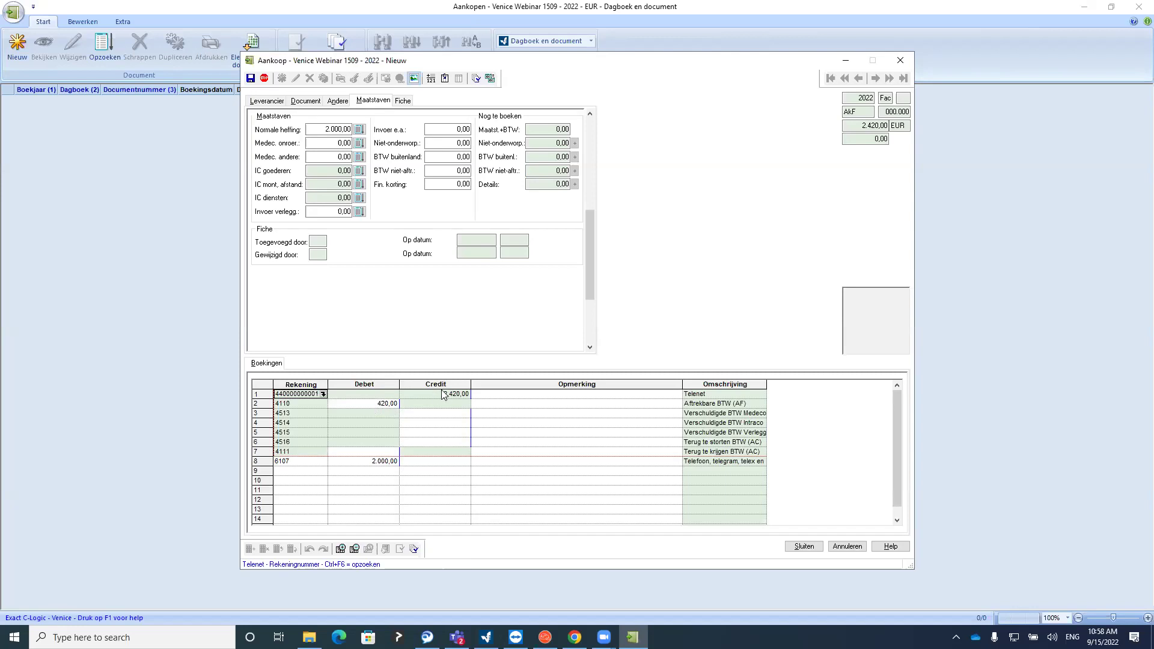
pyautogui.click(369, 403)
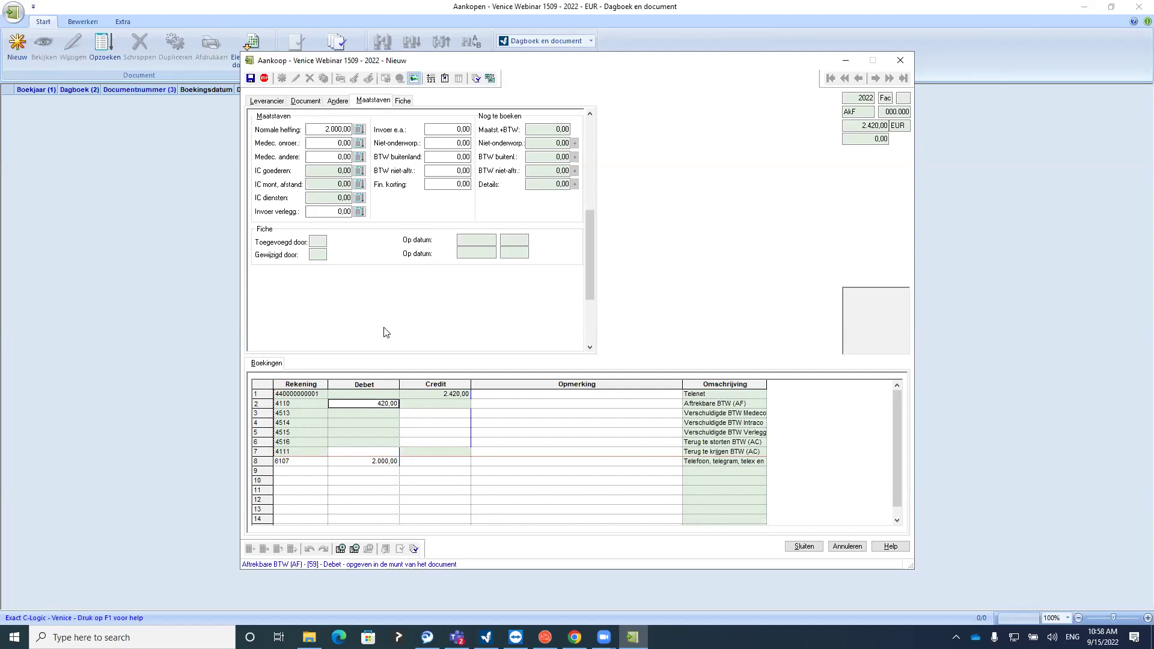
pyautogui.click(362, 461)
# Confirm in the VAT base breakdown that the whole 2.000,00 is taxed at 21%
pyautogui.click(340, 129)
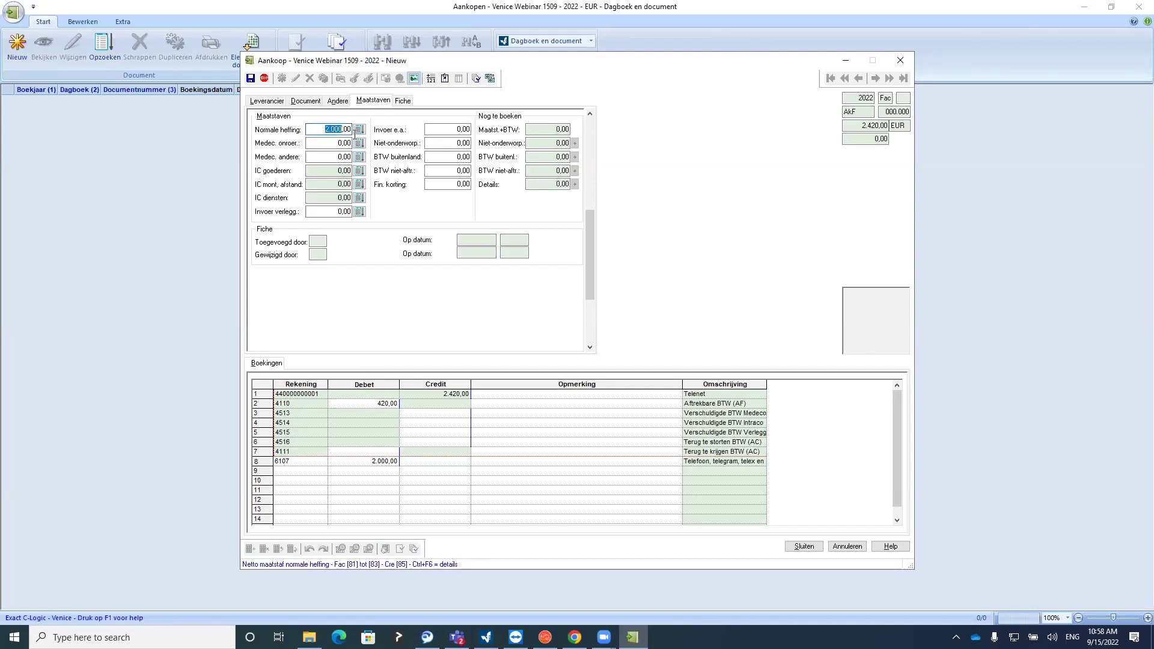
pyautogui.click(359, 130)
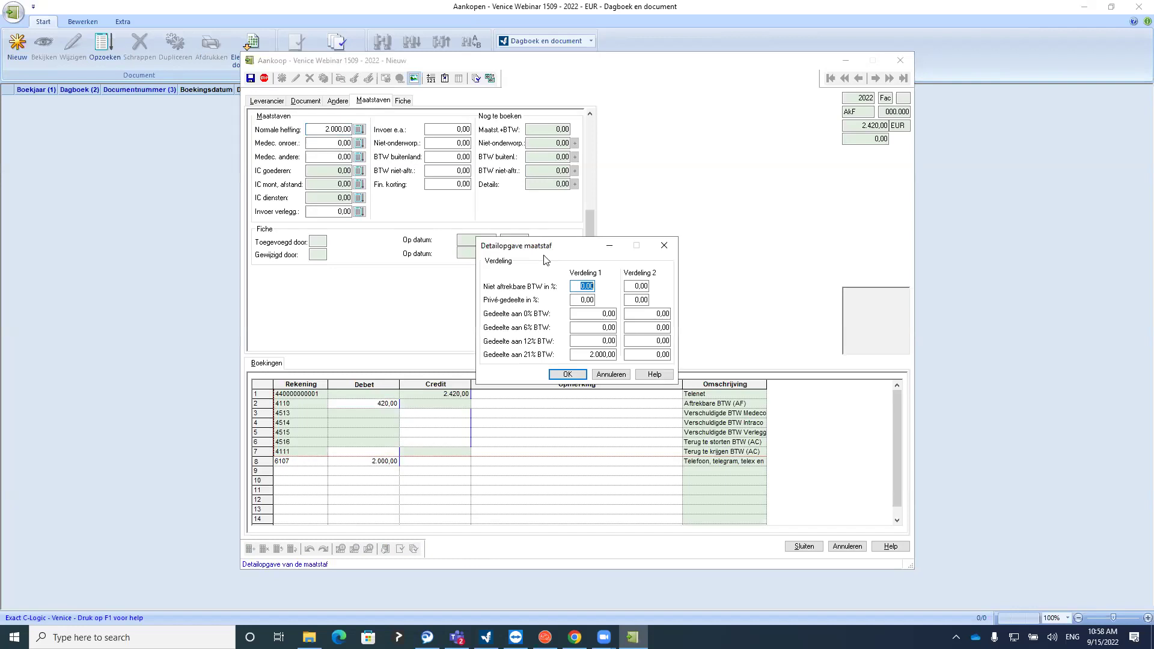
pyautogui.click(584, 355)
pyautogui.click(661, 248)
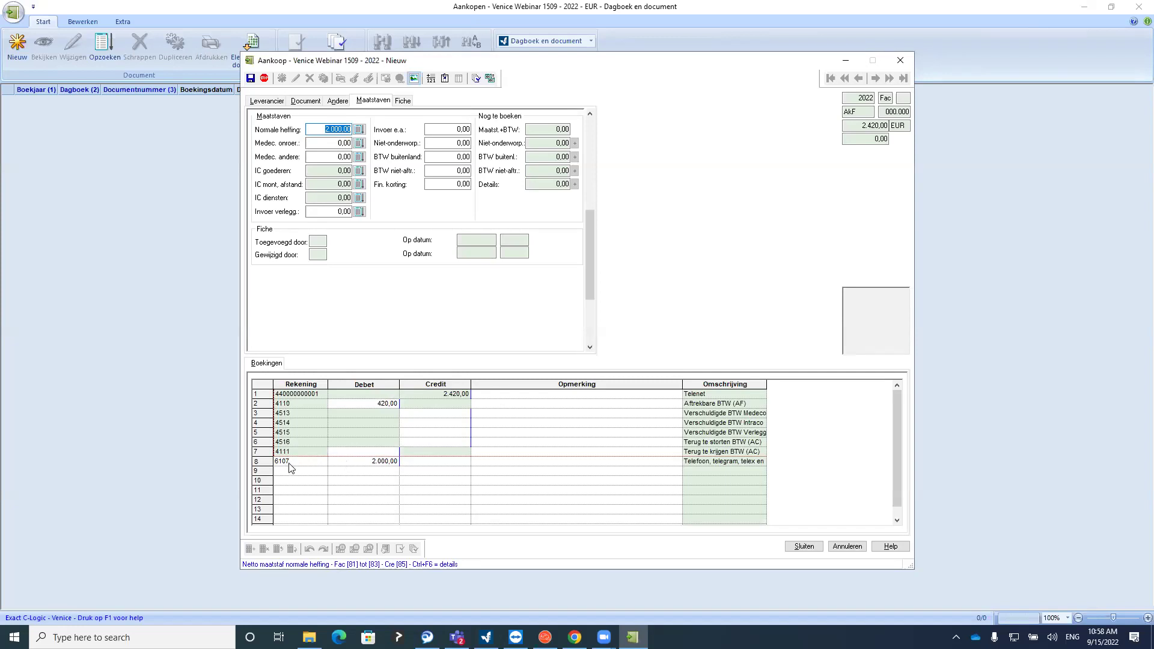
pyautogui.click(279, 101)
pyautogui.click(572, 131)
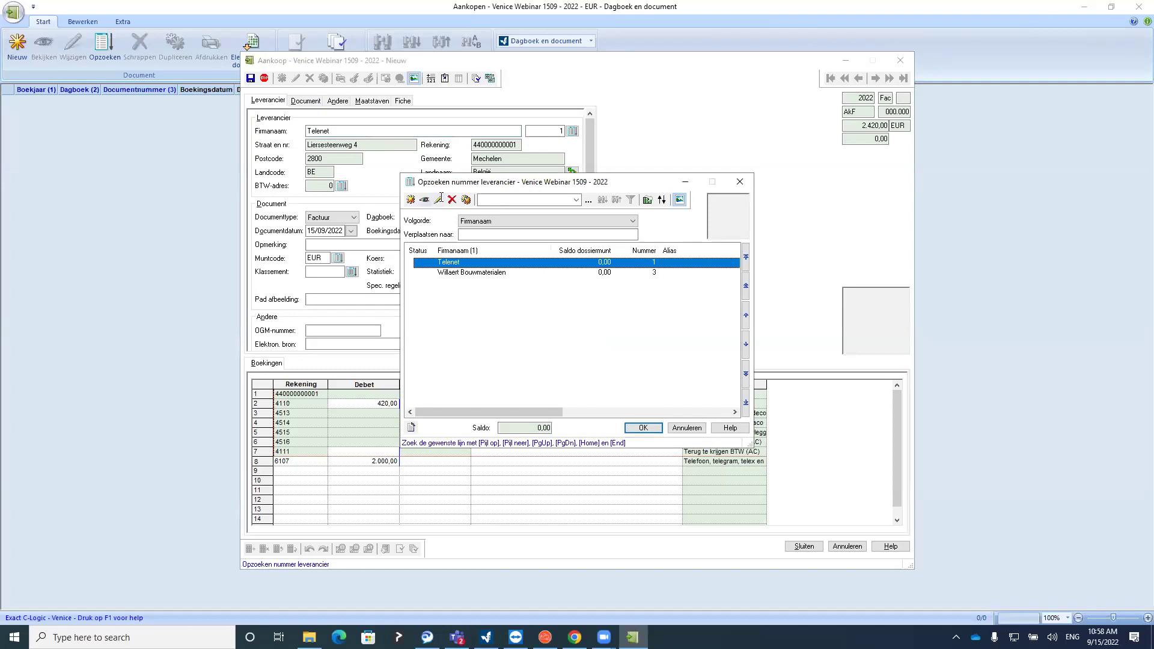
# Check Telenet's supplier card proposes account 6107, then return to the 6107 booking row
pyautogui.click(740, 181)
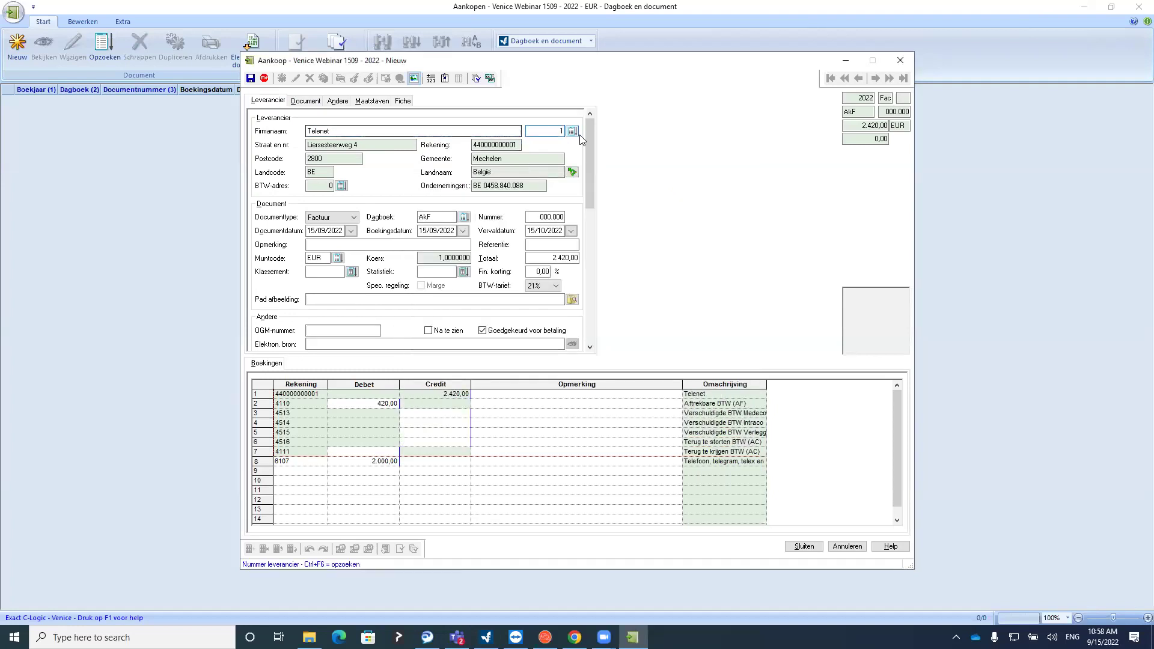
pyautogui.click(572, 131)
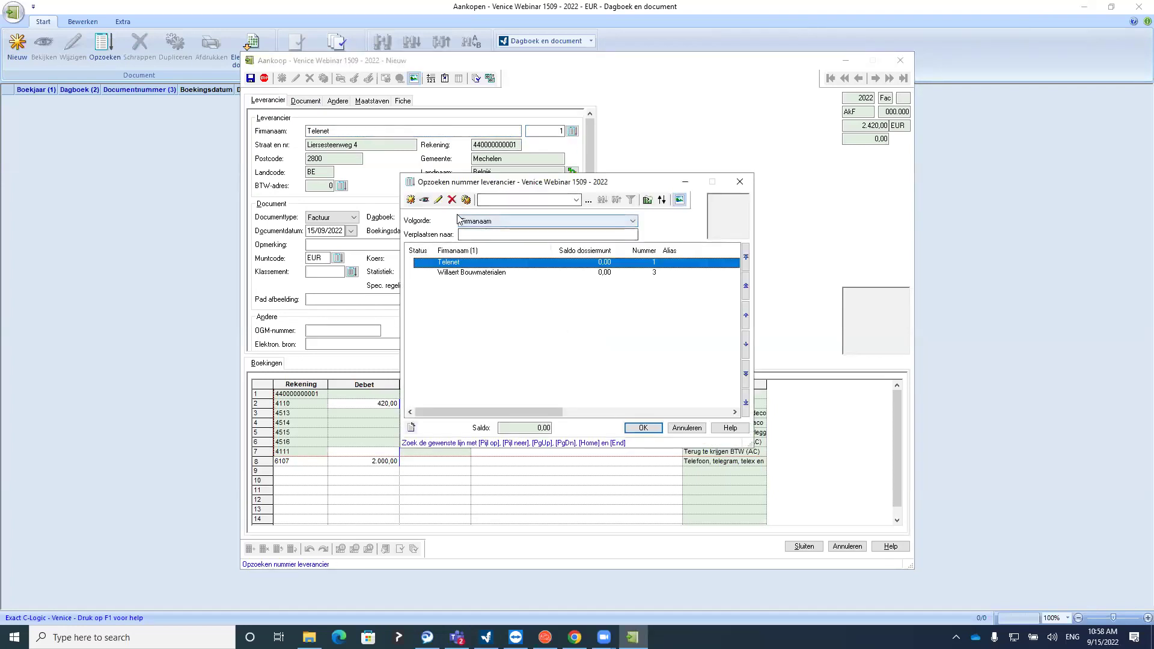
pyautogui.click(430, 201)
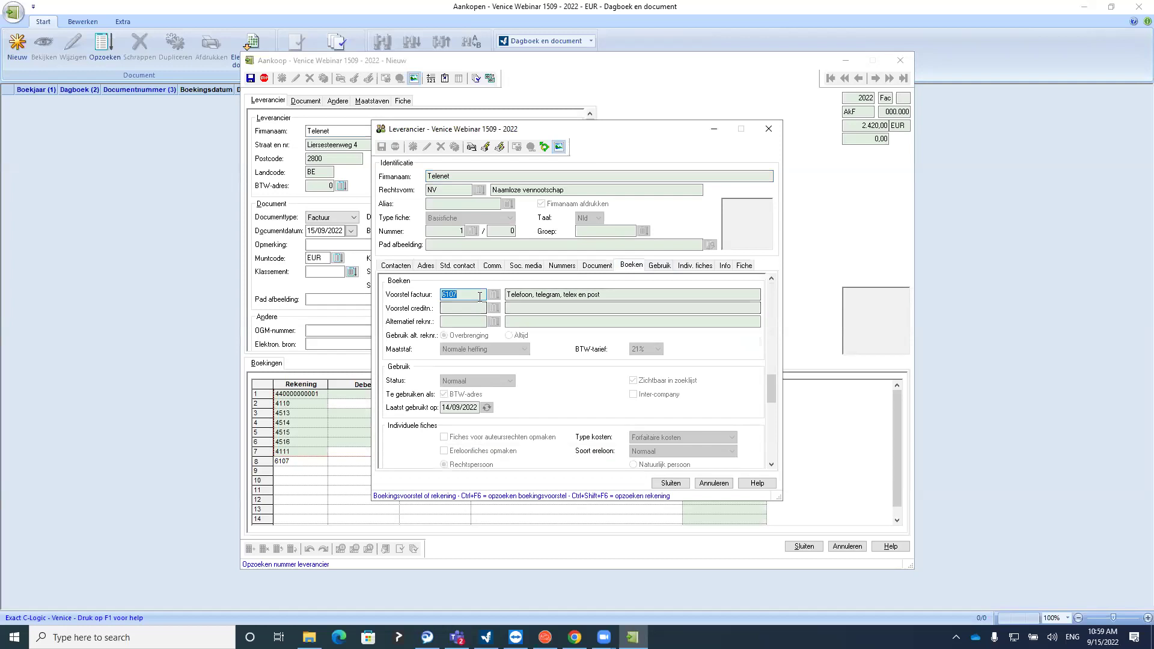
pyautogui.click(768, 129)
pyautogui.click(643, 428)
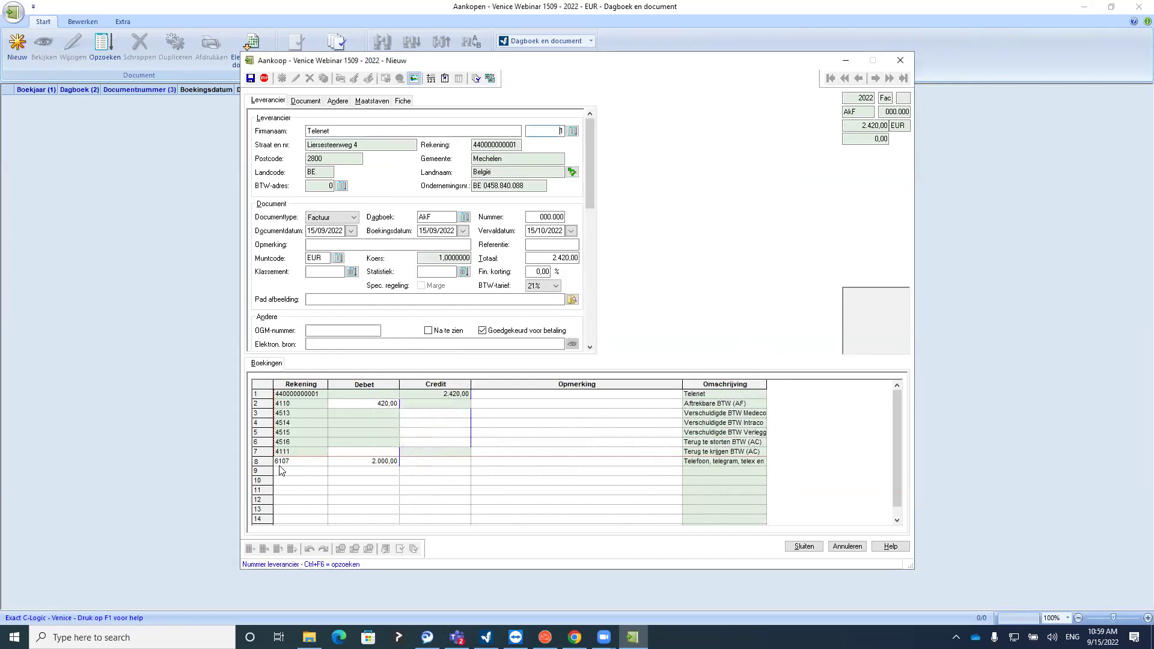
pyautogui.click(309, 465)
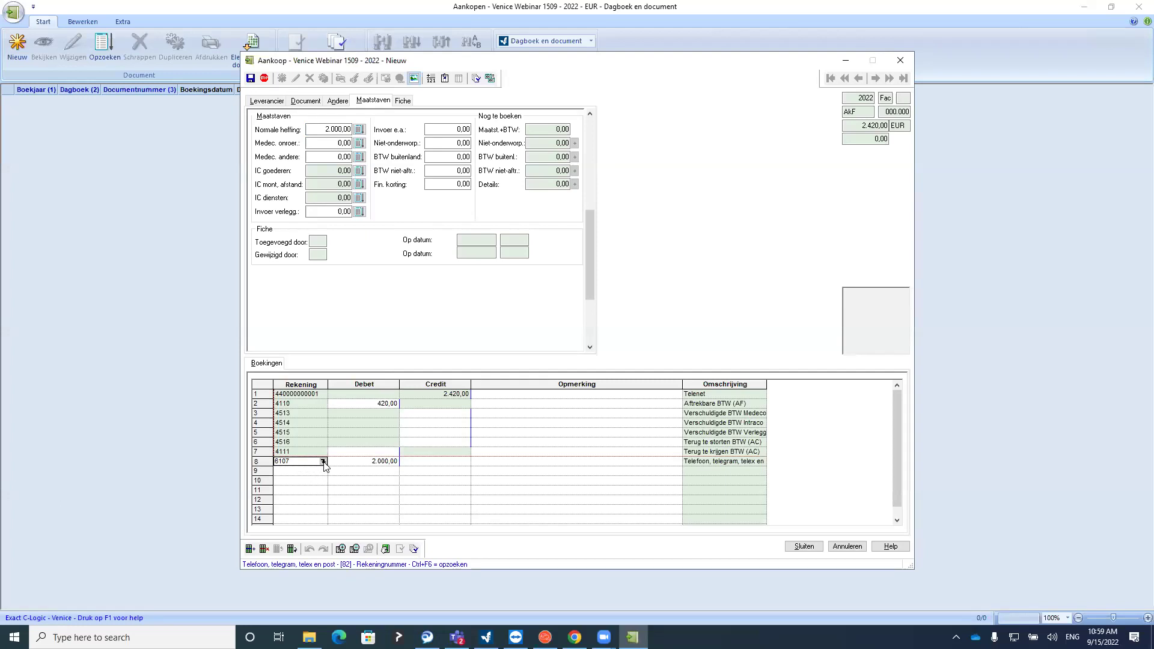
pyautogui.click(323, 461)
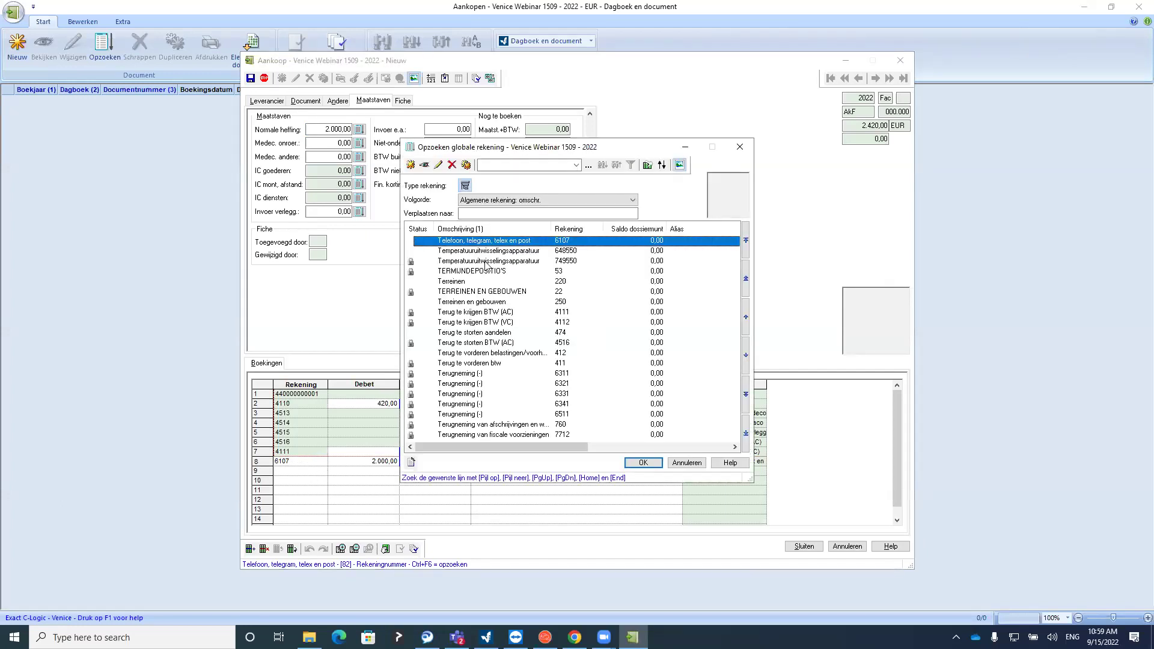
pyautogui.scroll(1, 484, 258)
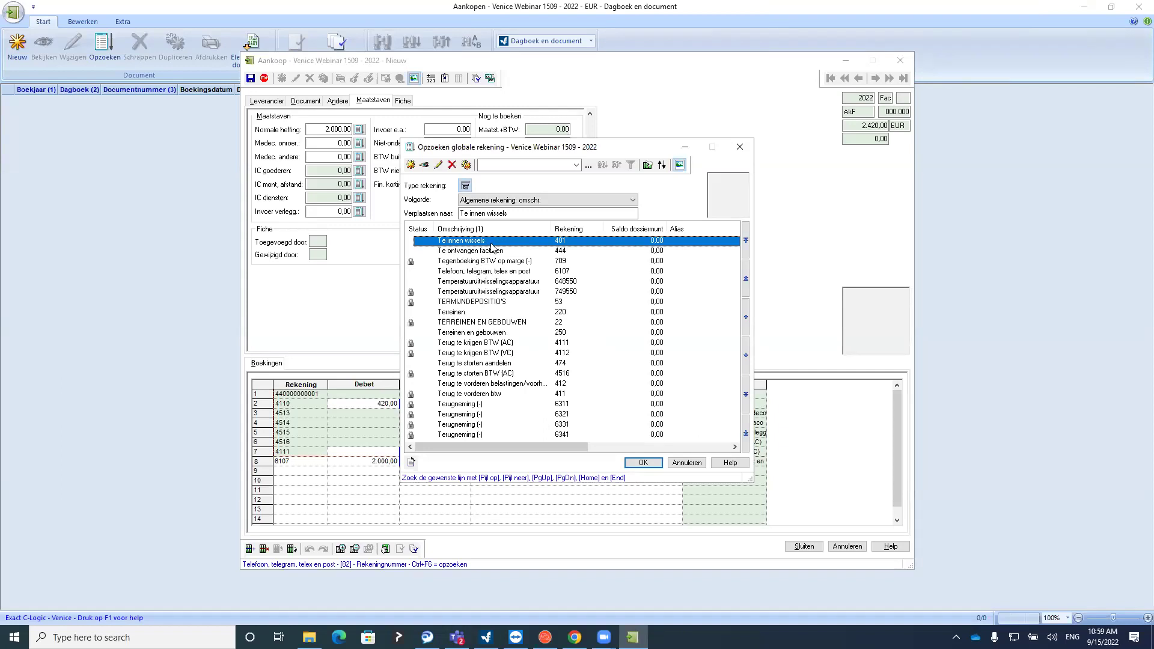
pyautogui.doubleClick(464, 273)
pyautogui.click(370, 462)
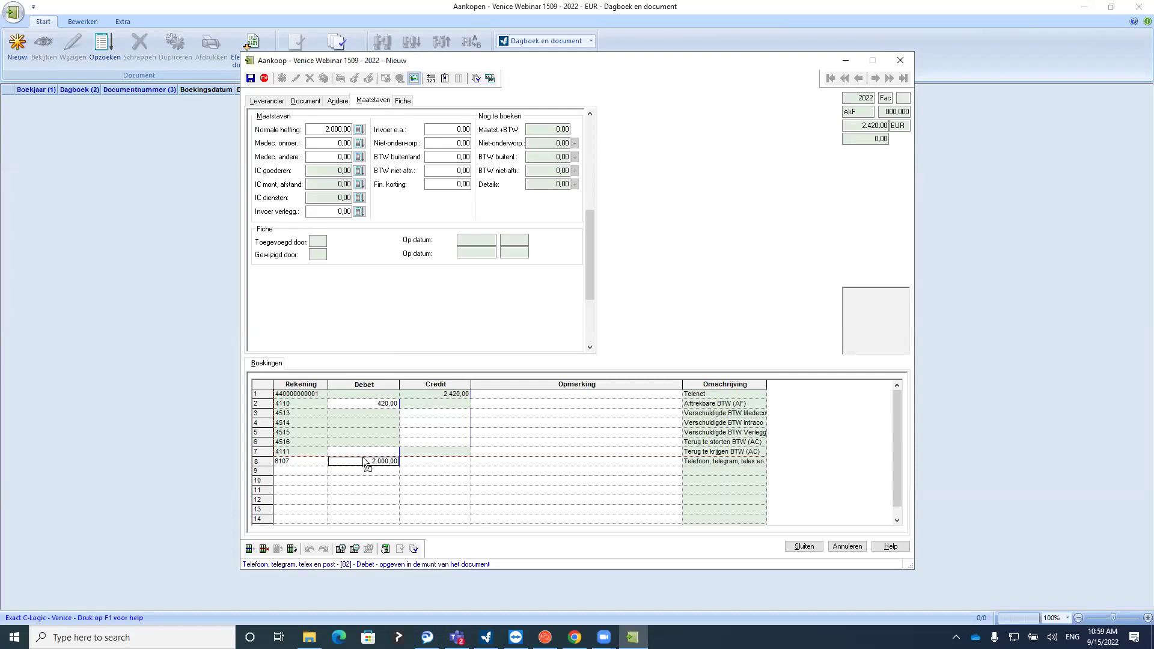
pyautogui.press('Delete')
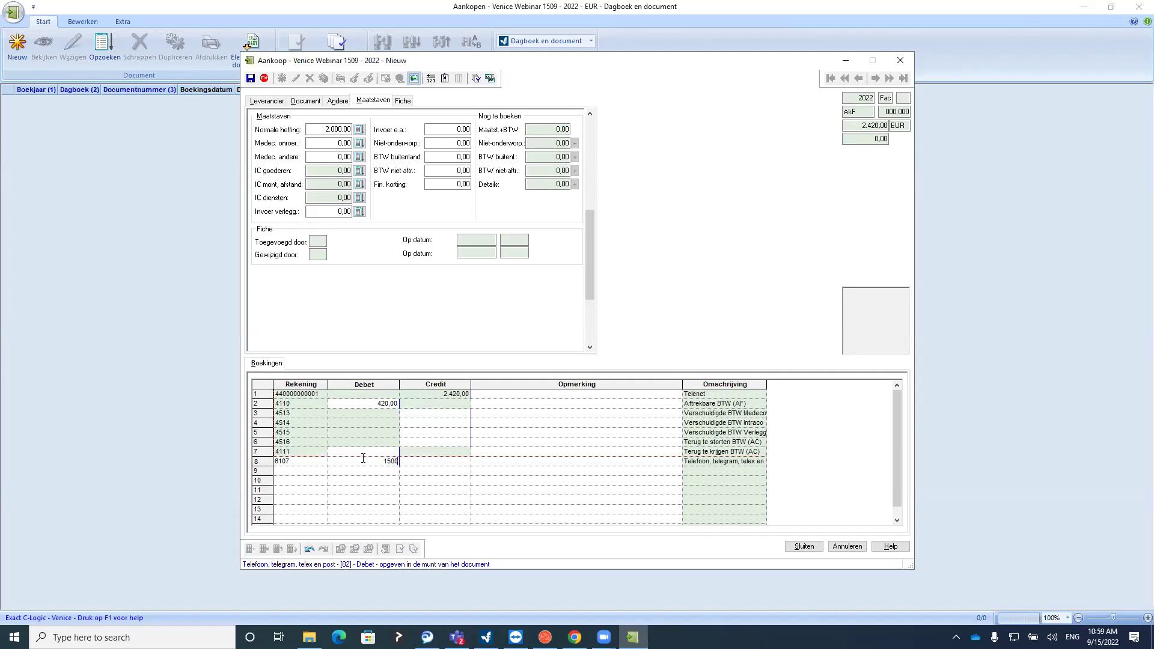
pyautogui.write('1500')
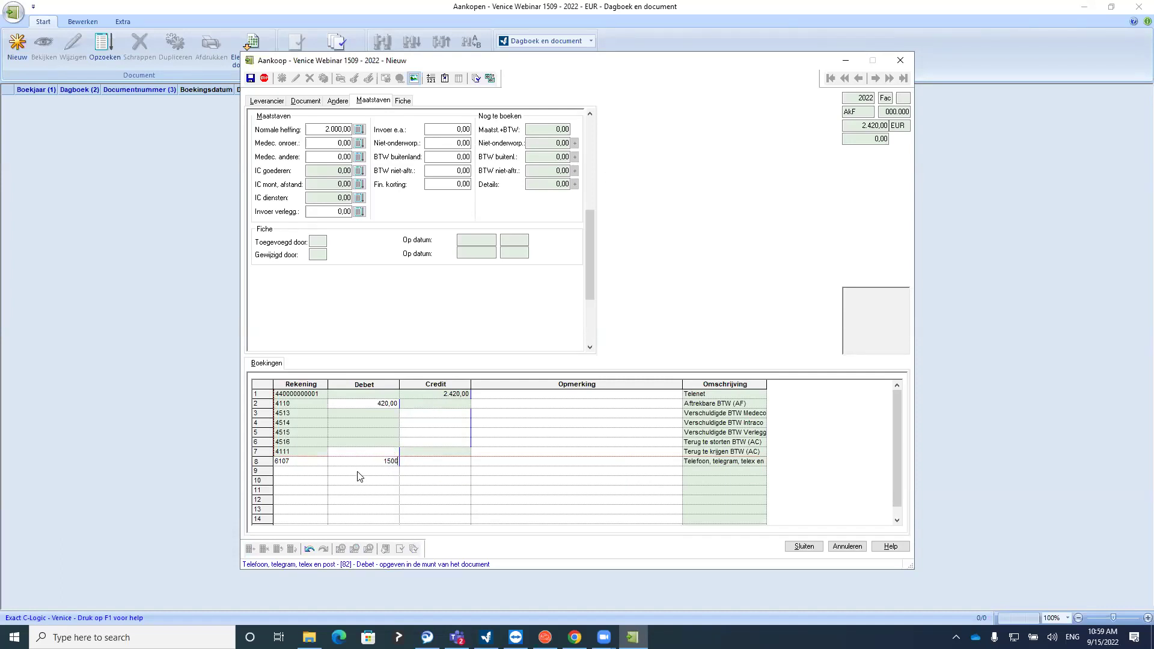
pyautogui.press('Return')
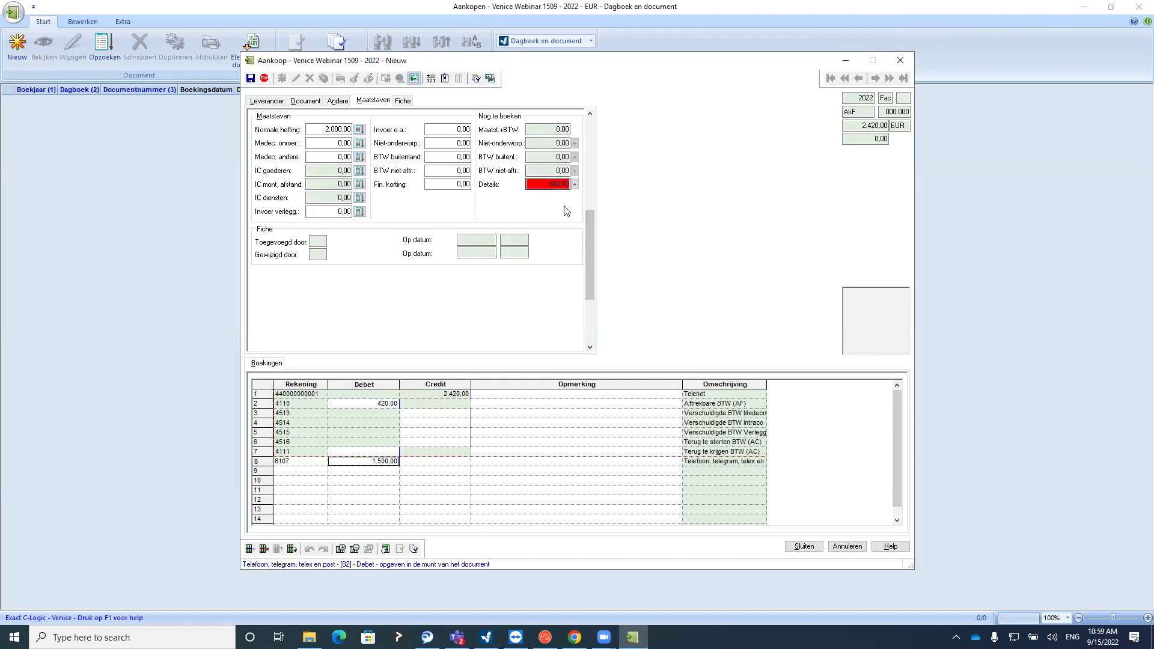
pyautogui.click(804, 547)
pyautogui.click(575, 334)
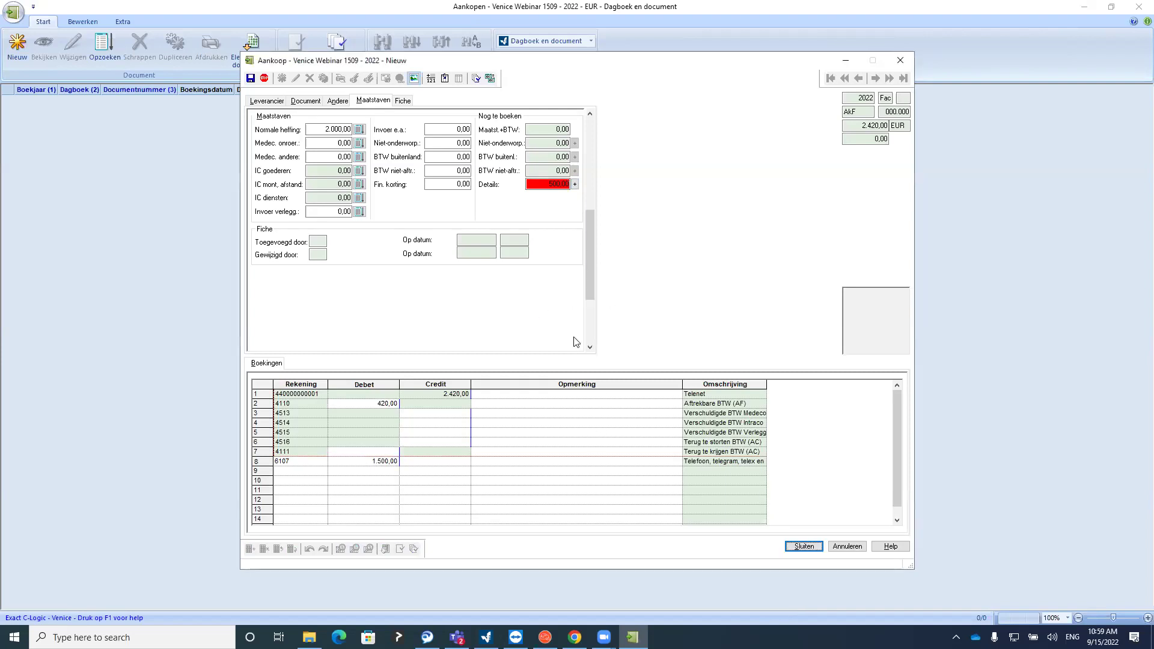
pyautogui.click(313, 471)
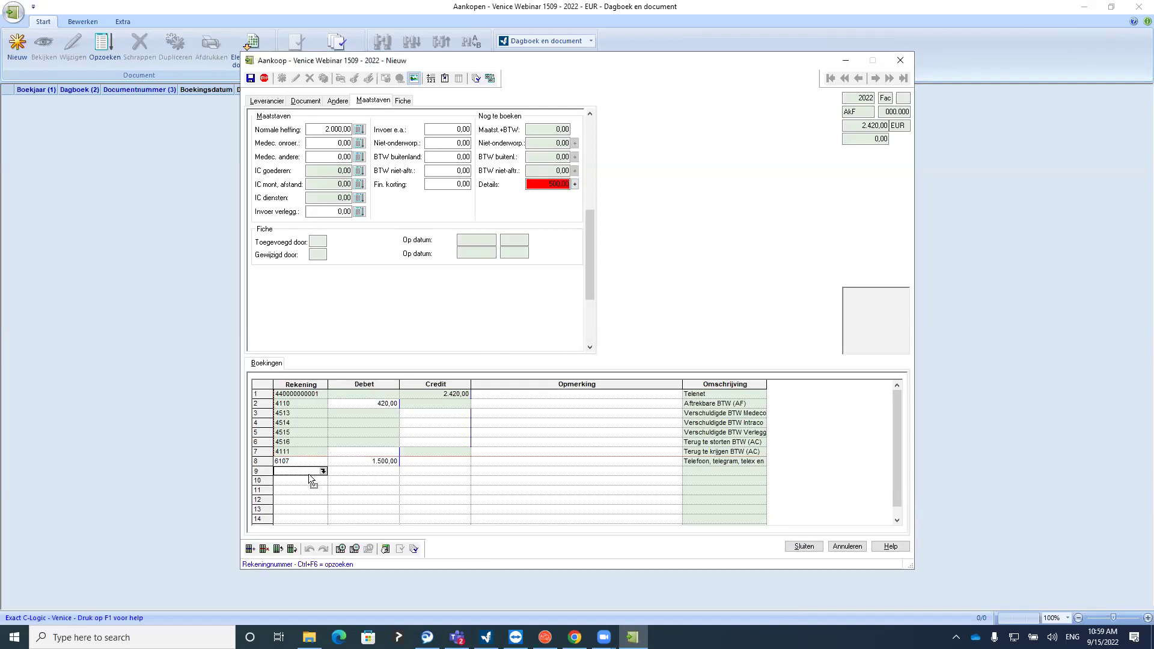
pyautogui.click(343, 462)
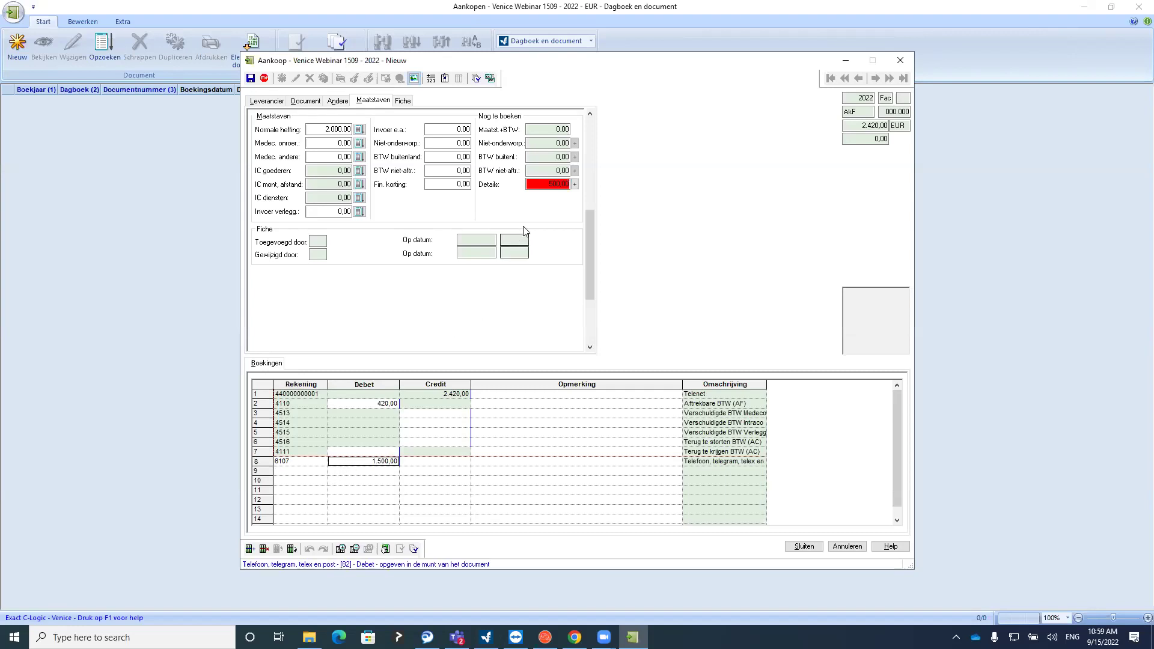
pyautogui.click(575, 188)
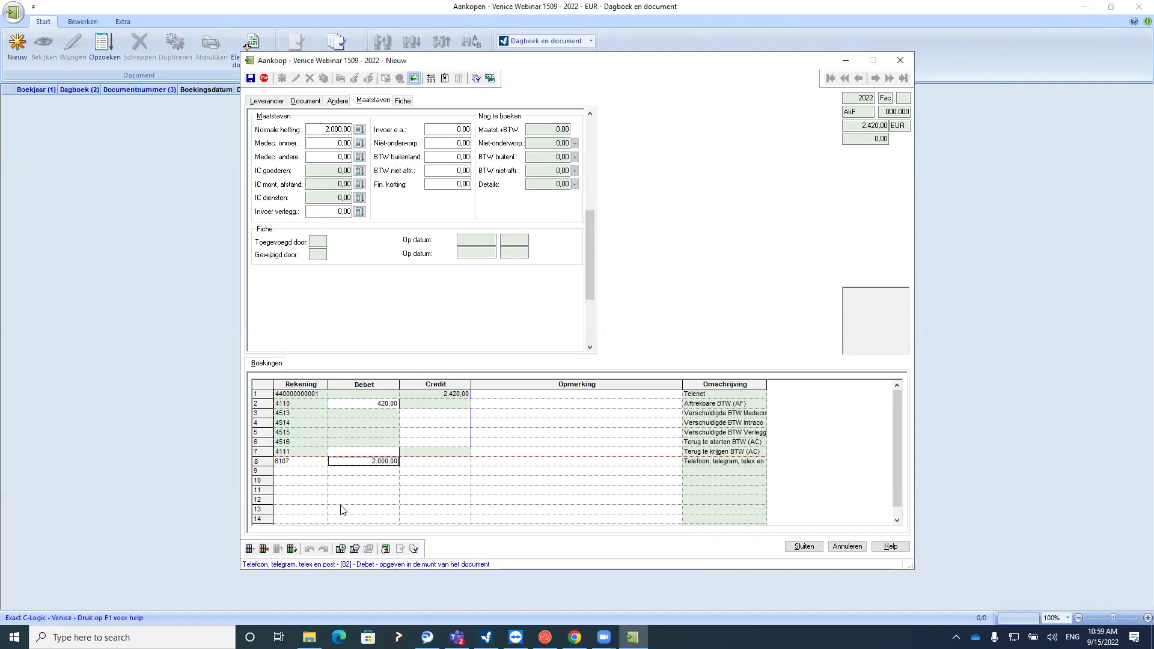
# Complete the Telenet entry at line 9 and bring up its Synthese document summary
pyautogui.click(360, 475)
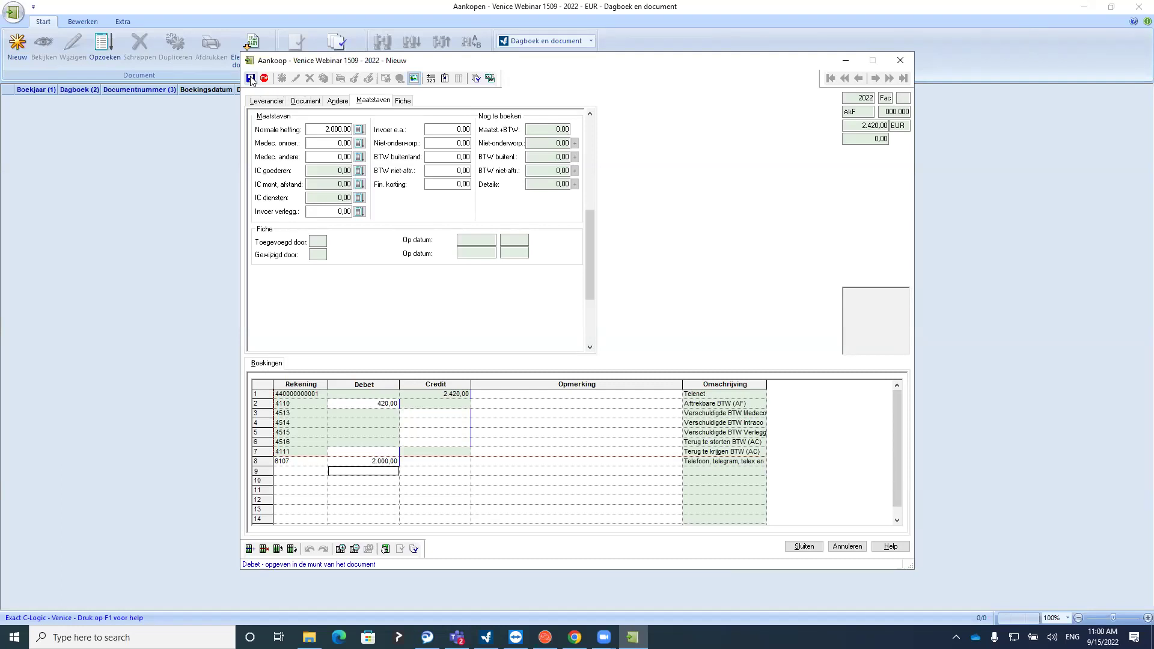
pyautogui.click(805, 547)
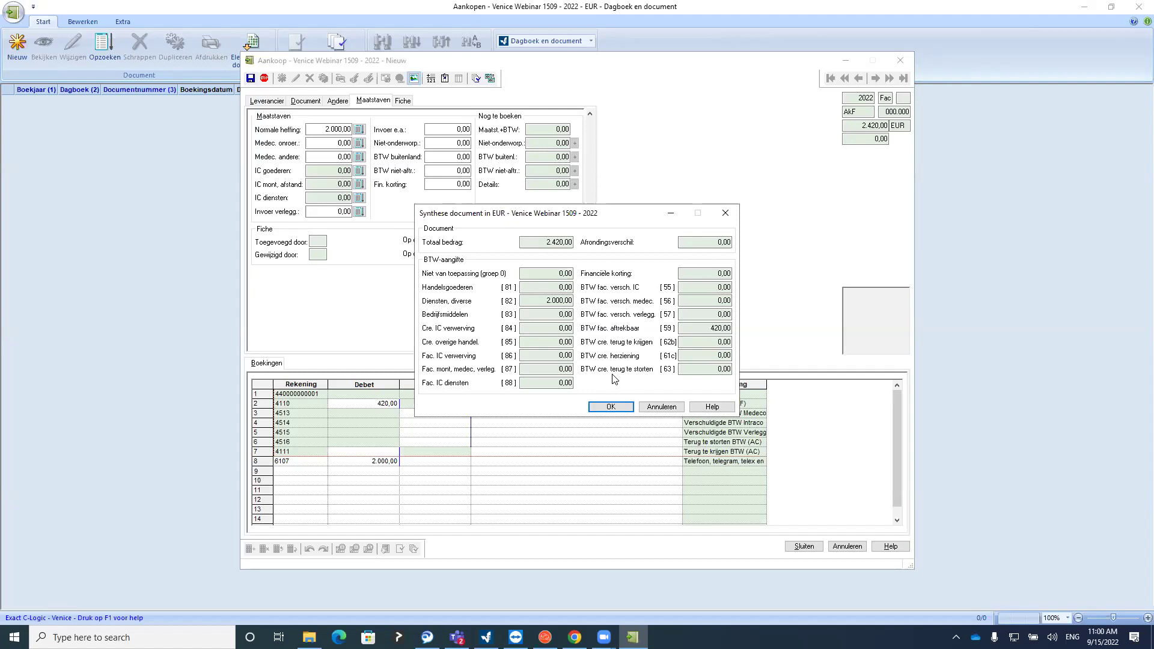
# Verify the summary's [82] 2.000,00 base and [59] 420,00 VAT, then book the Telenet invoice
pyautogui.moveTo(543, 301); pyautogui.dragTo(578, 302)
pyautogui.moveTo(709, 328); pyautogui.dragTo(727, 328)
pyautogui.click(575, 302)
pyautogui.doubleClick(546, 300)
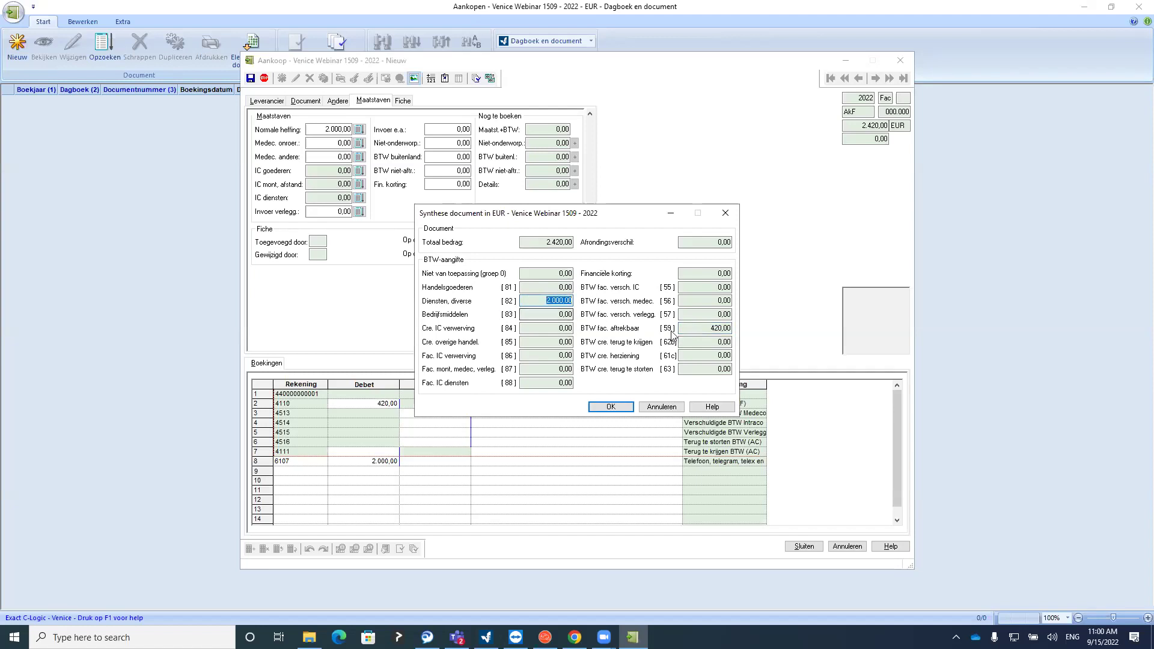
pyautogui.doubleClick(713, 328)
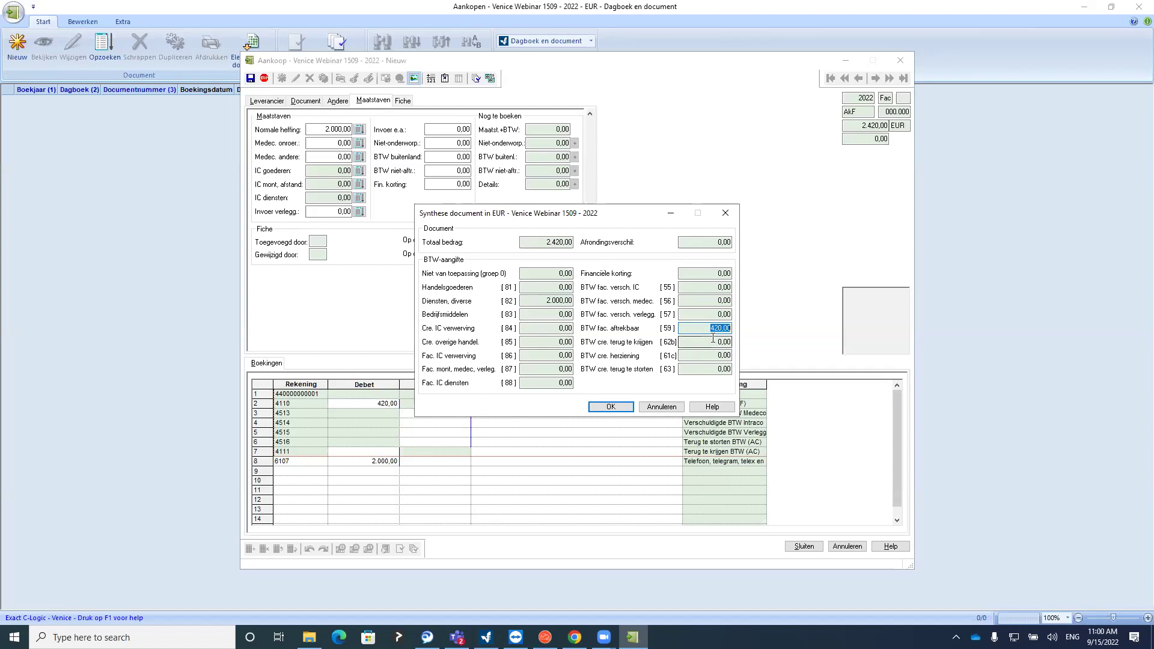
pyautogui.click(625, 407)
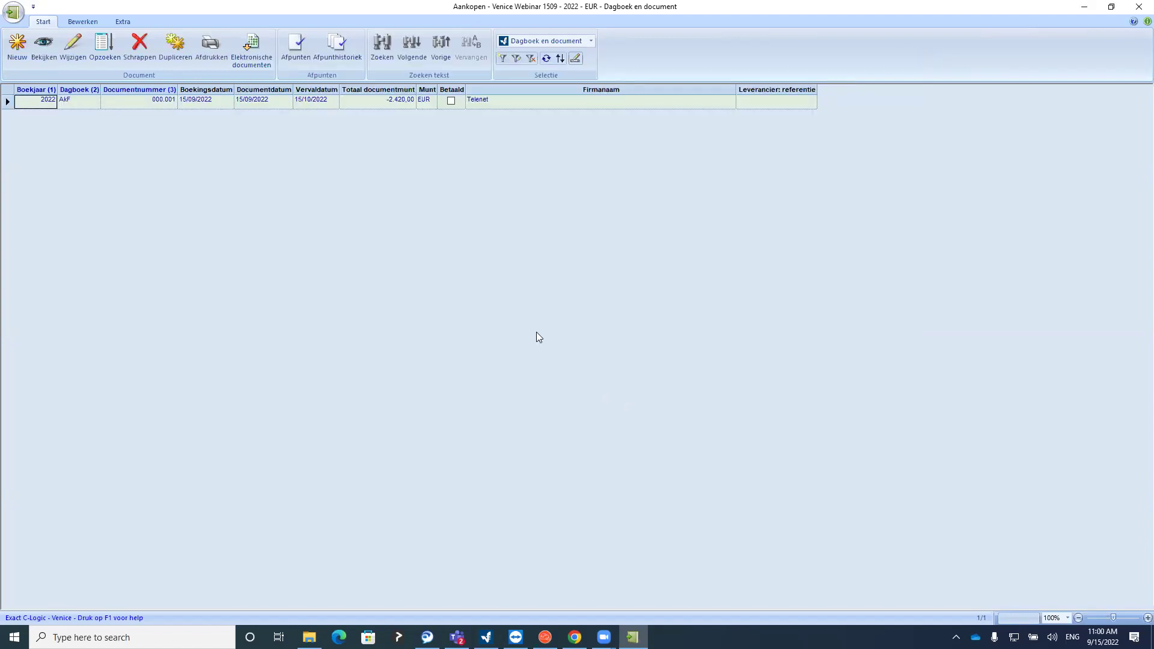
pyautogui.click(17, 45)
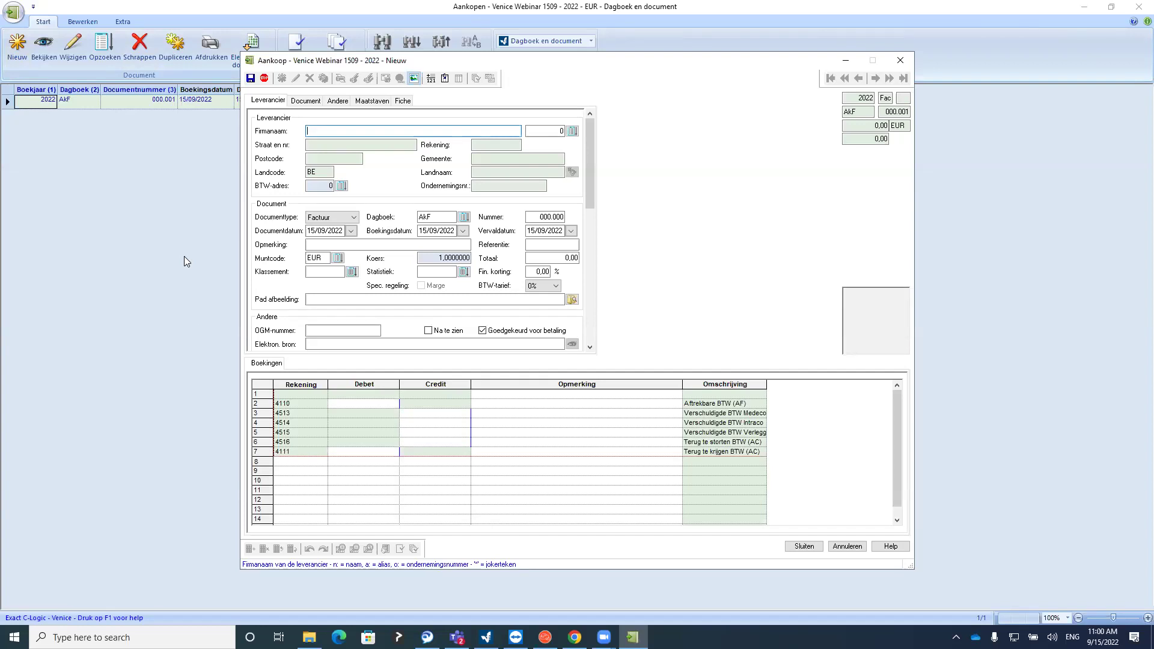
pyautogui.click(900, 60)
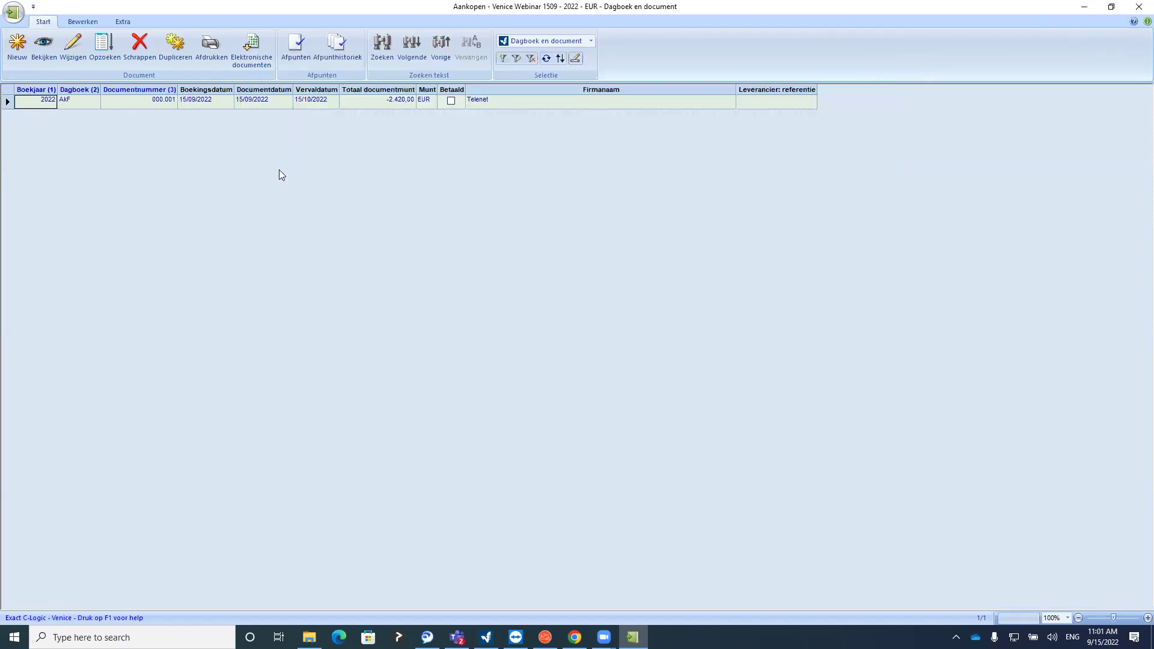
pyautogui.click(56, 54)
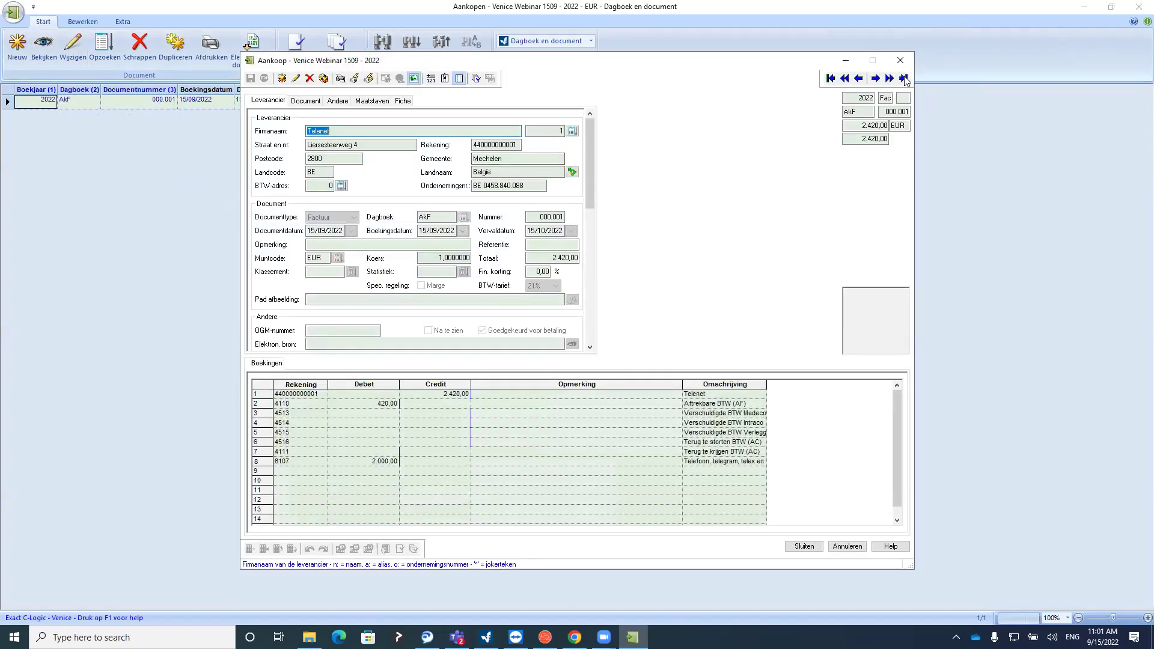
pyautogui.click(900, 61)
pyautogui.click(73, 54)
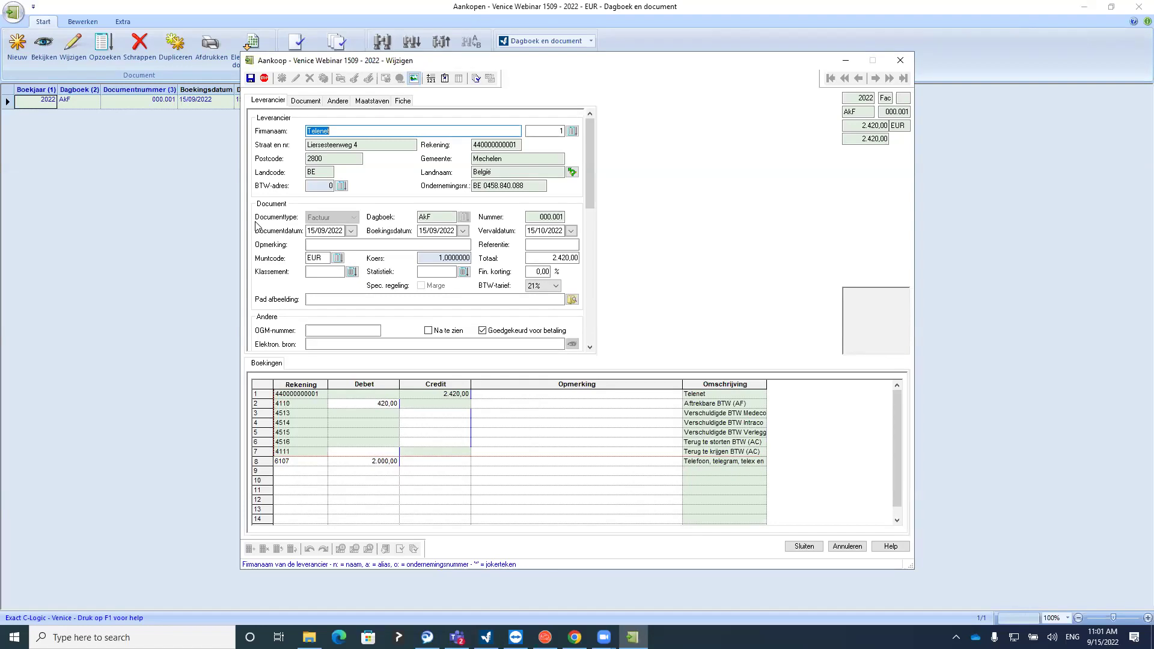
pyautogui.click(553, 258)
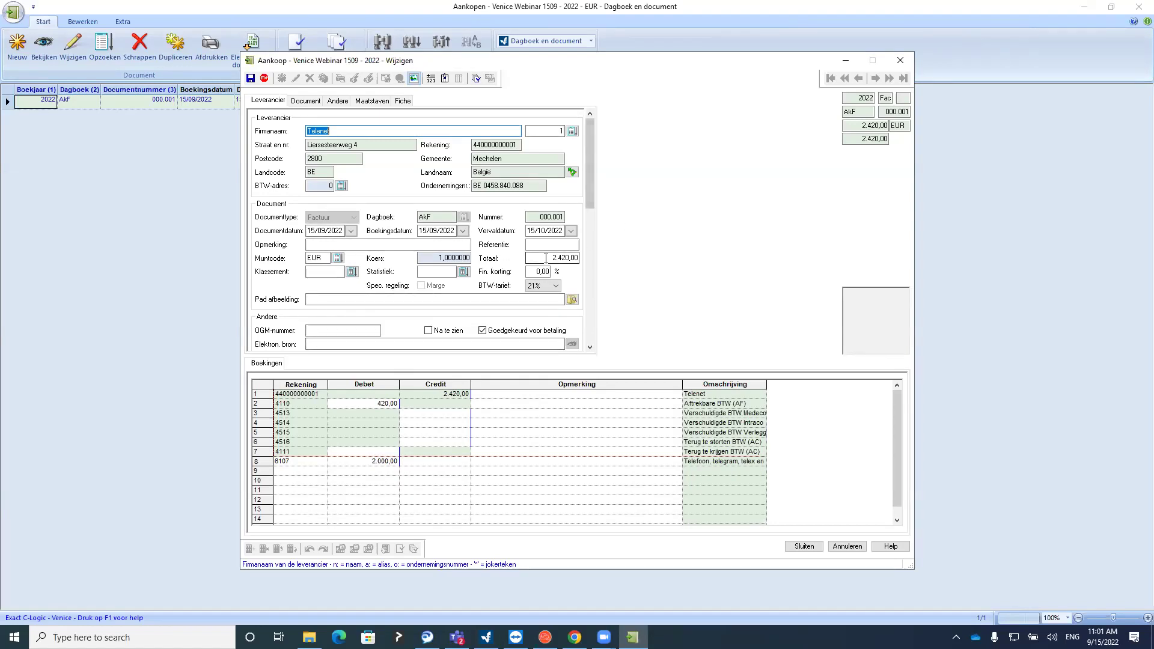
pyautogui.click(366, 462)
pyautogui.click(330, 476)
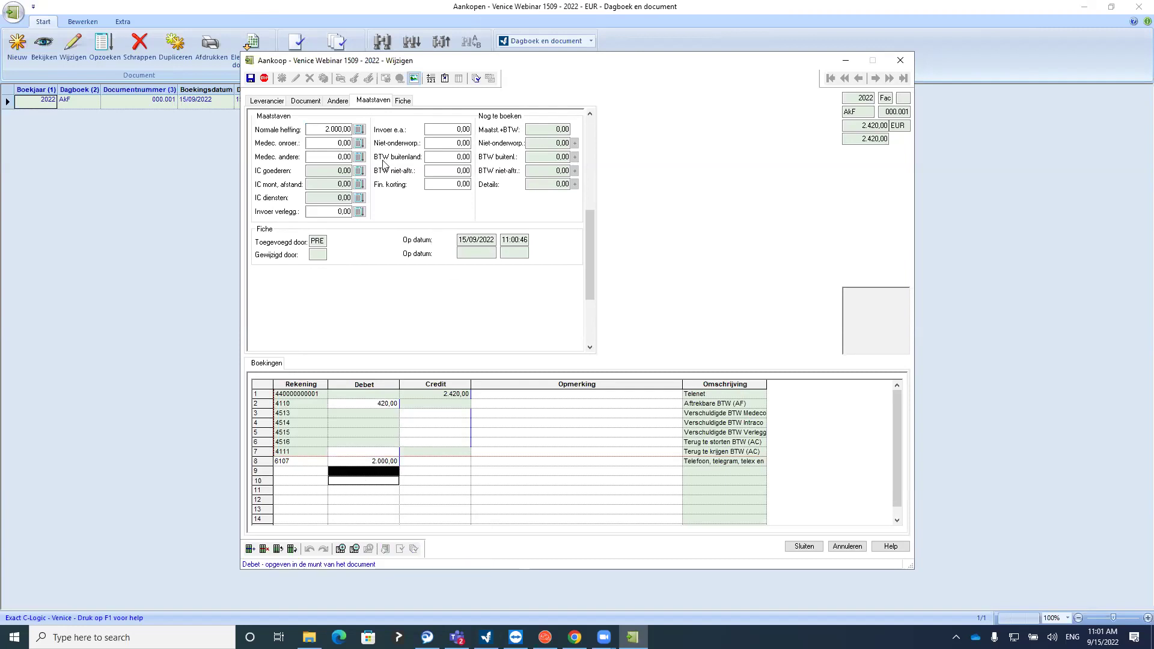
pyautogui.click(312, 102)
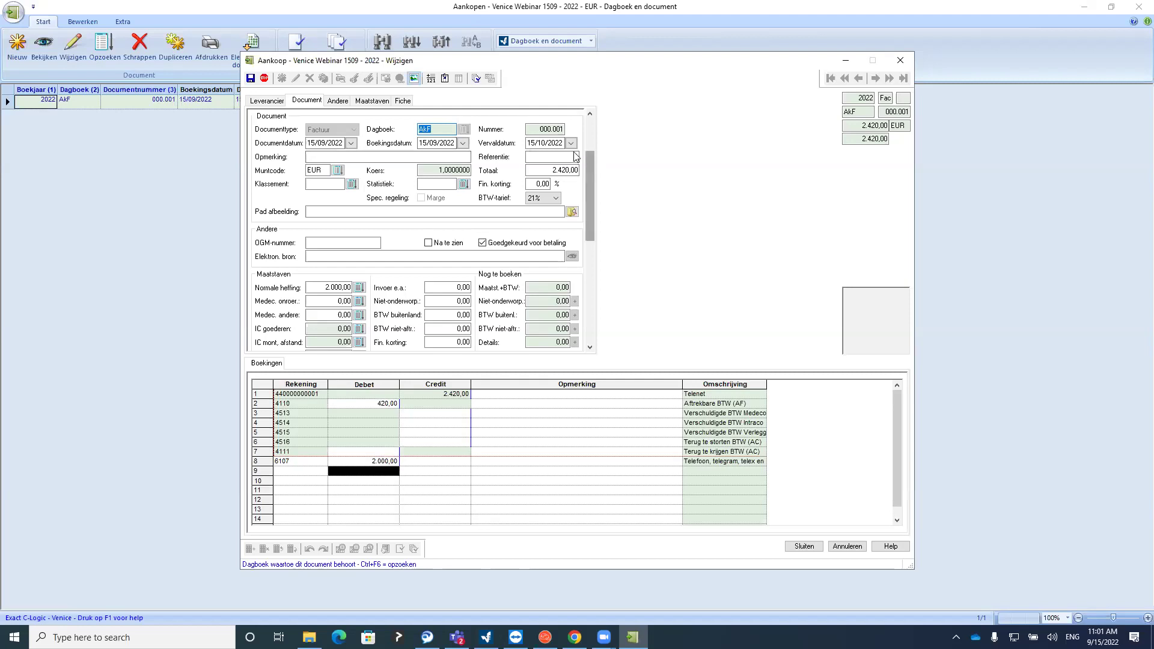
pyautogui.click(553, 144)
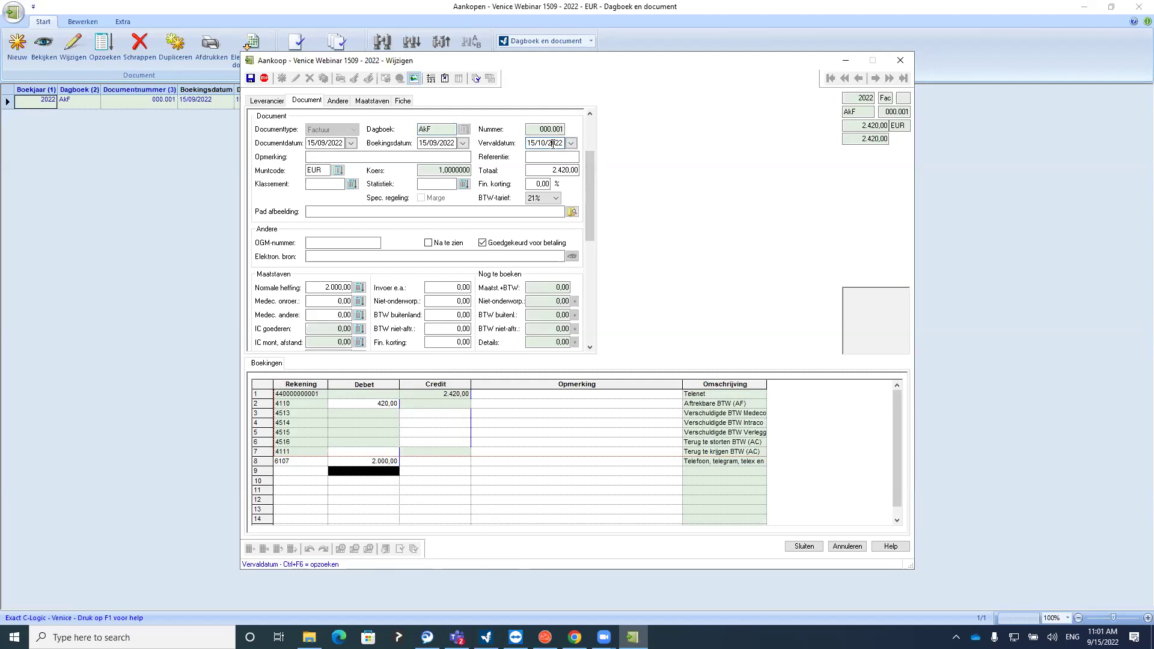
pyautogui.click(899, 55)
pyautogui.click(155, 100)
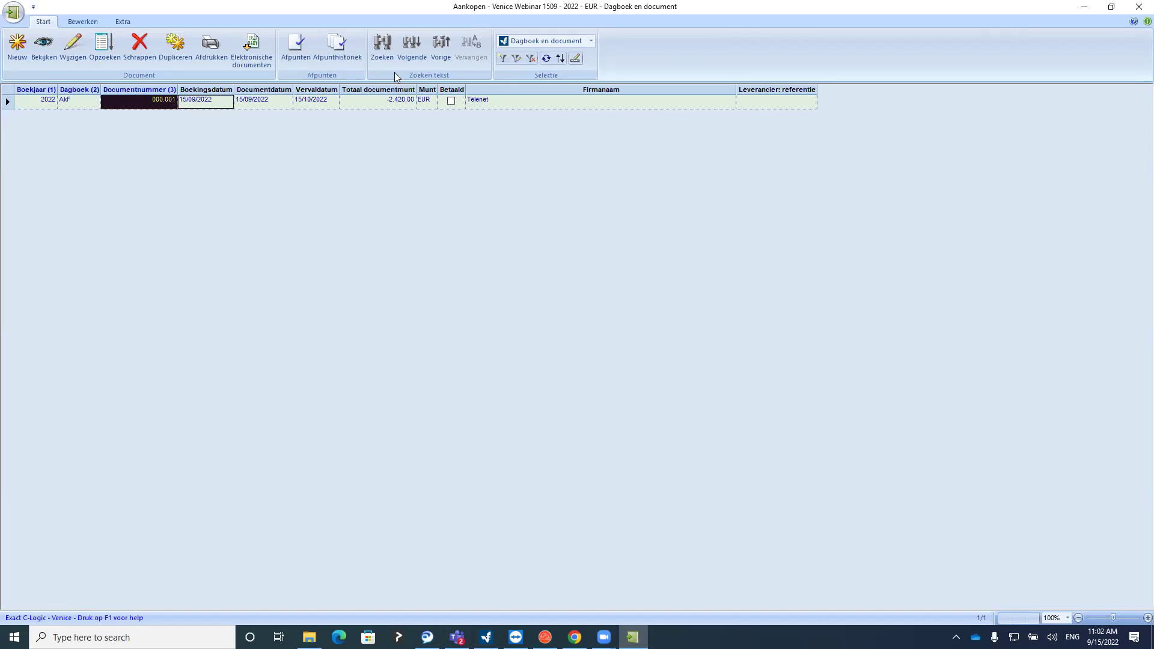
# Delete the Telenet invoice from Aankopen and review the purchase journal parameters
pyautogui.click(139, 51)
pyautogui.click(552, 333)
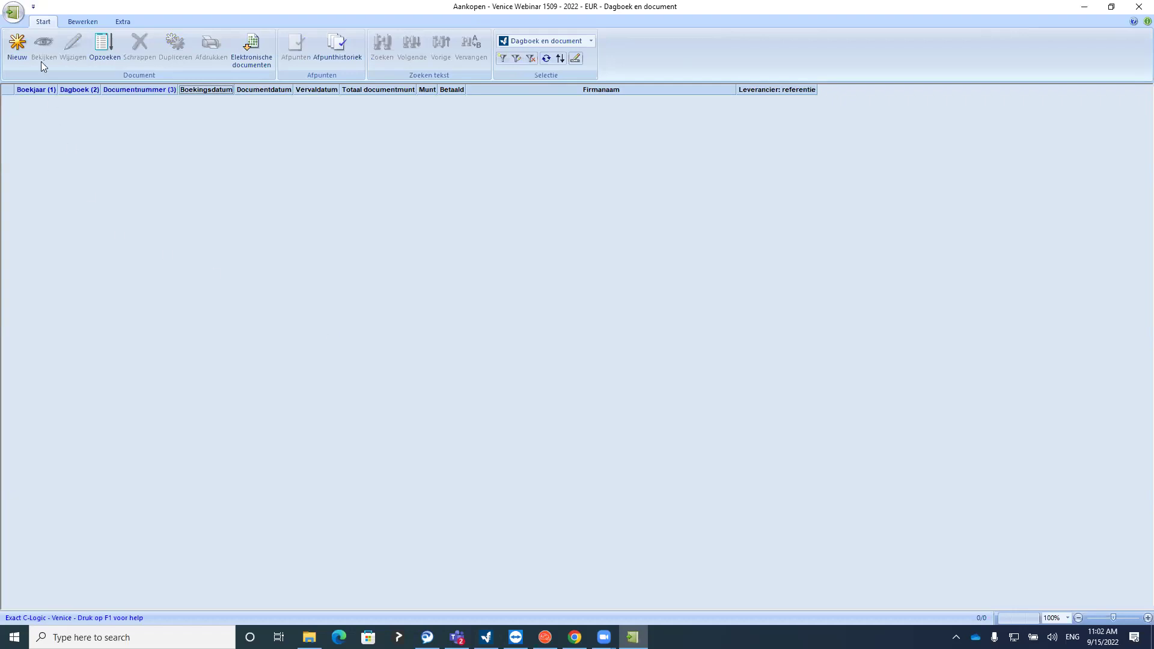
pyautogui.click(13, 12)
pyautogui.moveTo(33, 40)
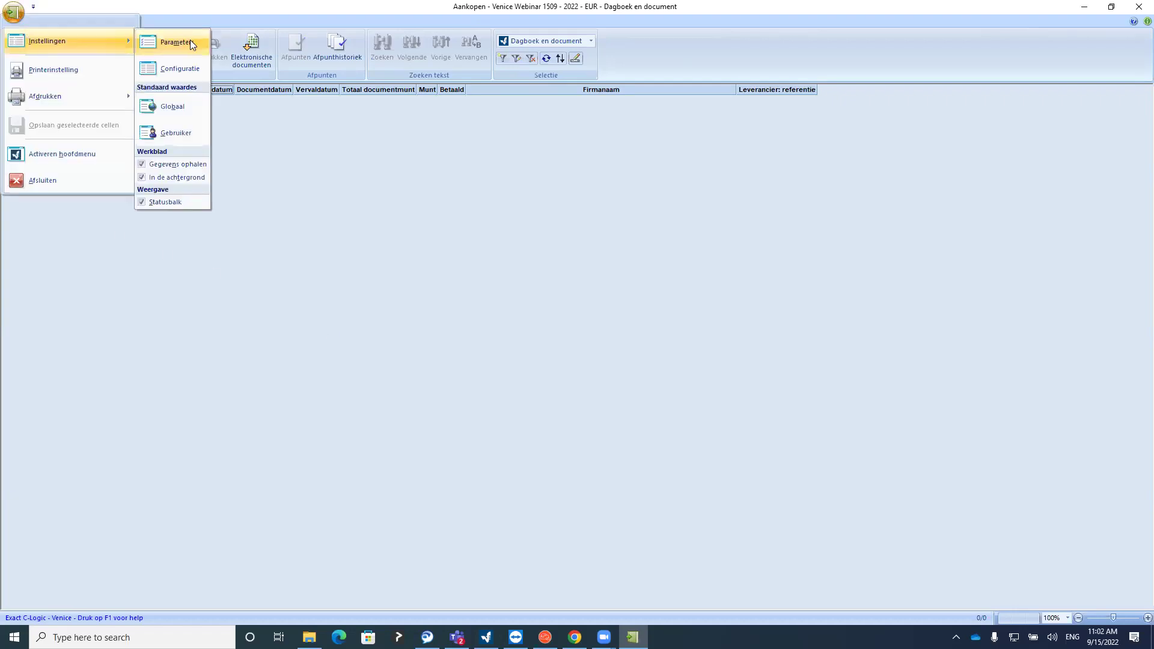
pyautogui.click(190, 40)
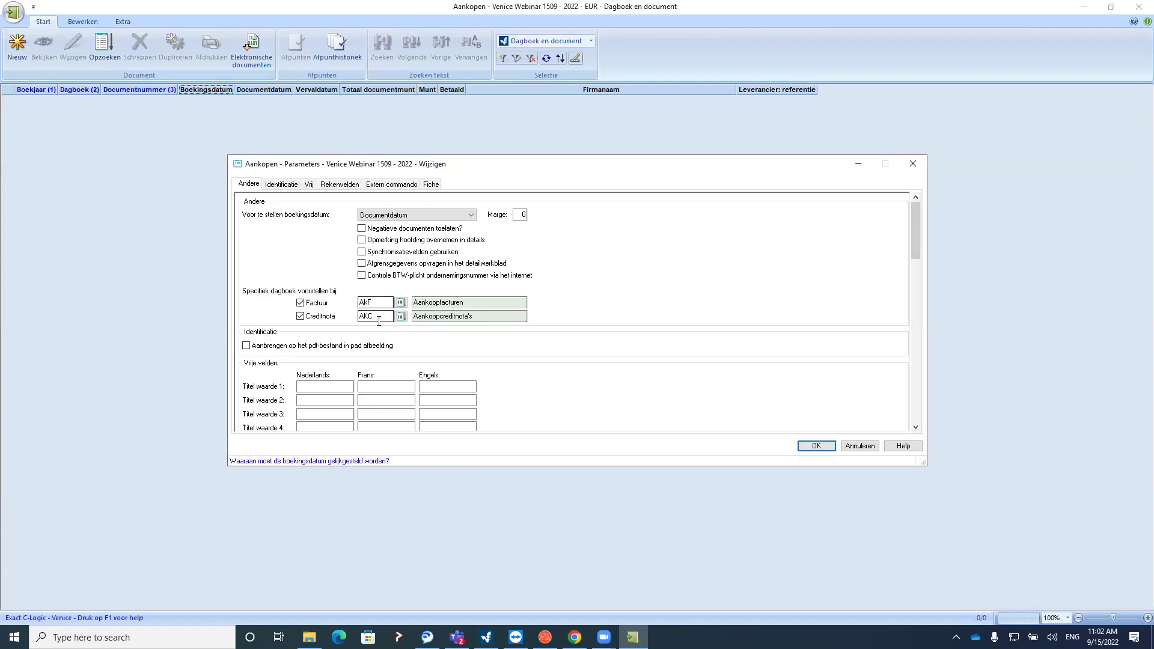
pyautogui.click(816, 446)
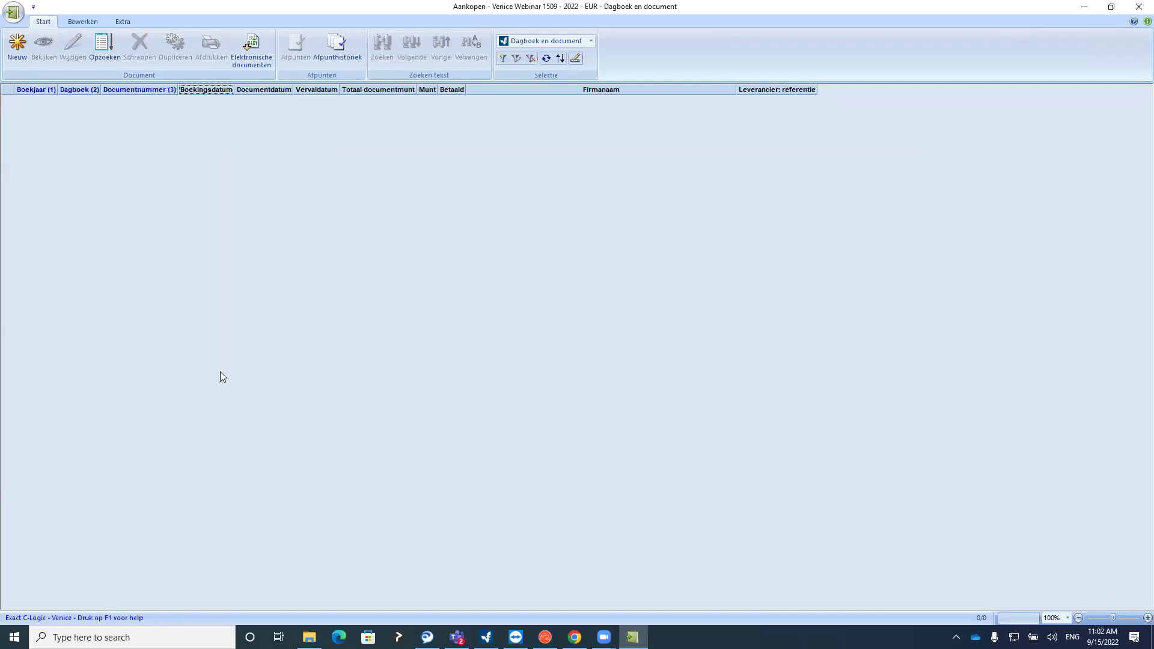
# Start a new purchase invoice with Telenet as the supplier, found by typing 'tele'
pyautogui.click(17, 47)
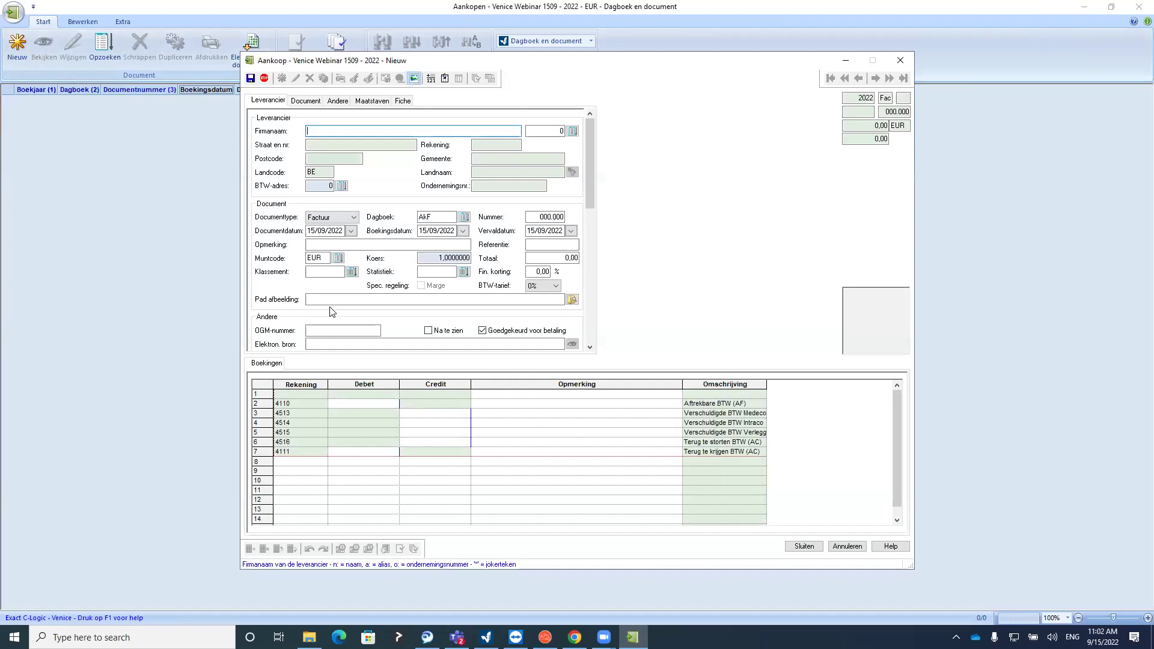
pyautogui.click(571, 130)
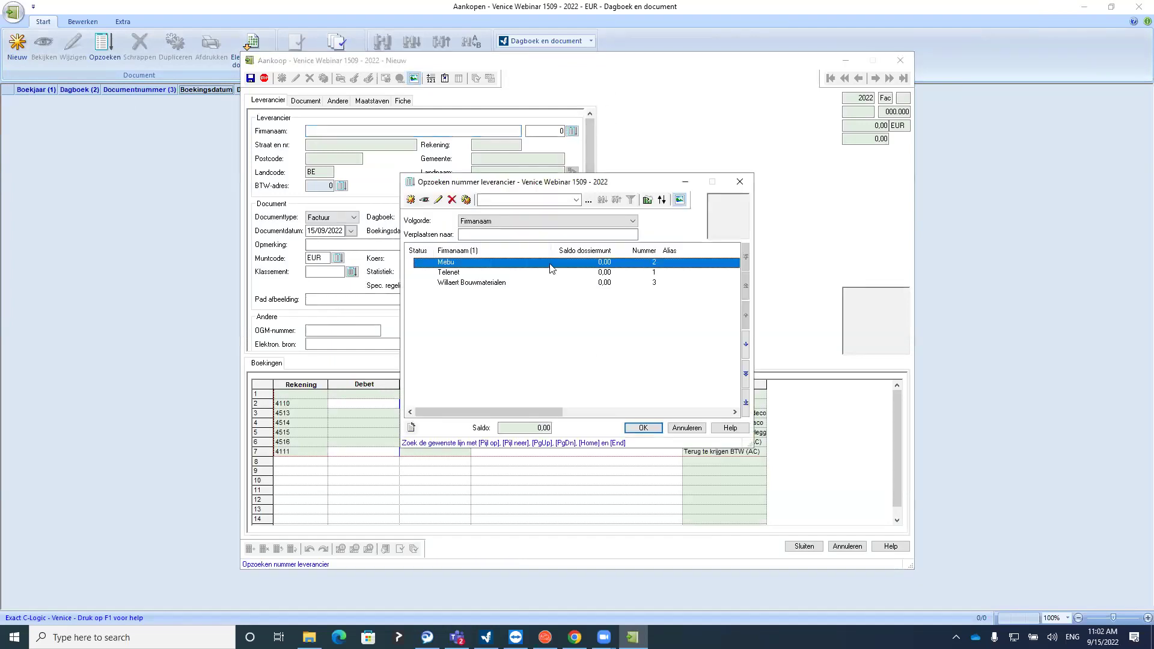
pyautogui.click(739, 182)
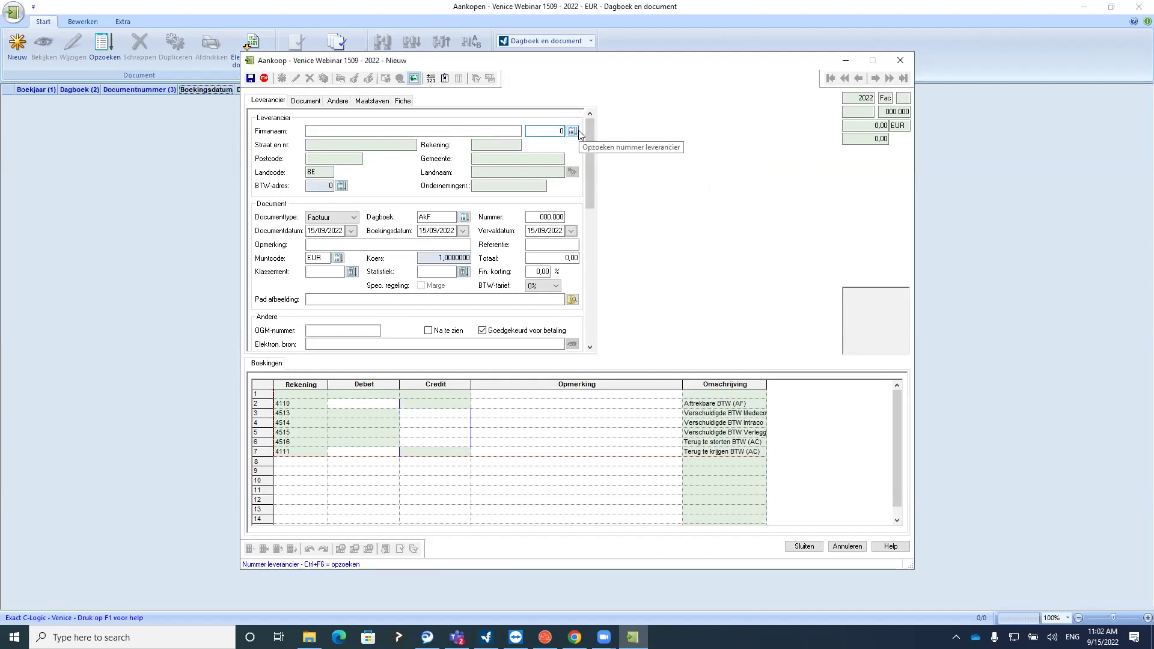
pyautogui.click(318, 131)
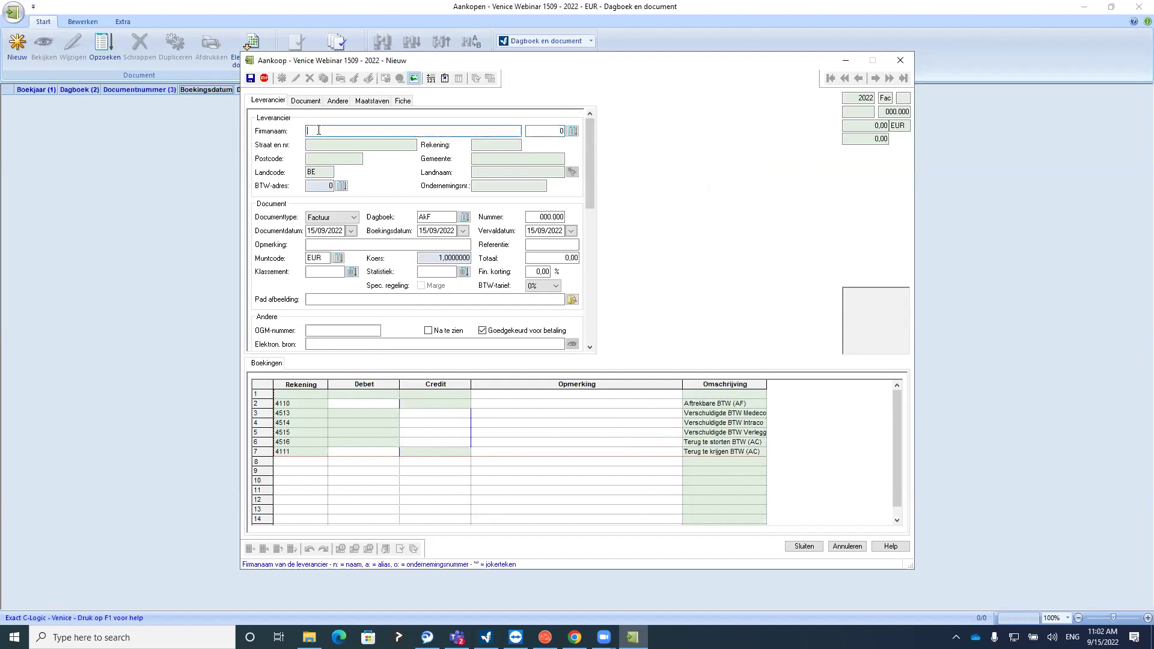
pyautogui.write('tele')
pyautogui.press('Tab')
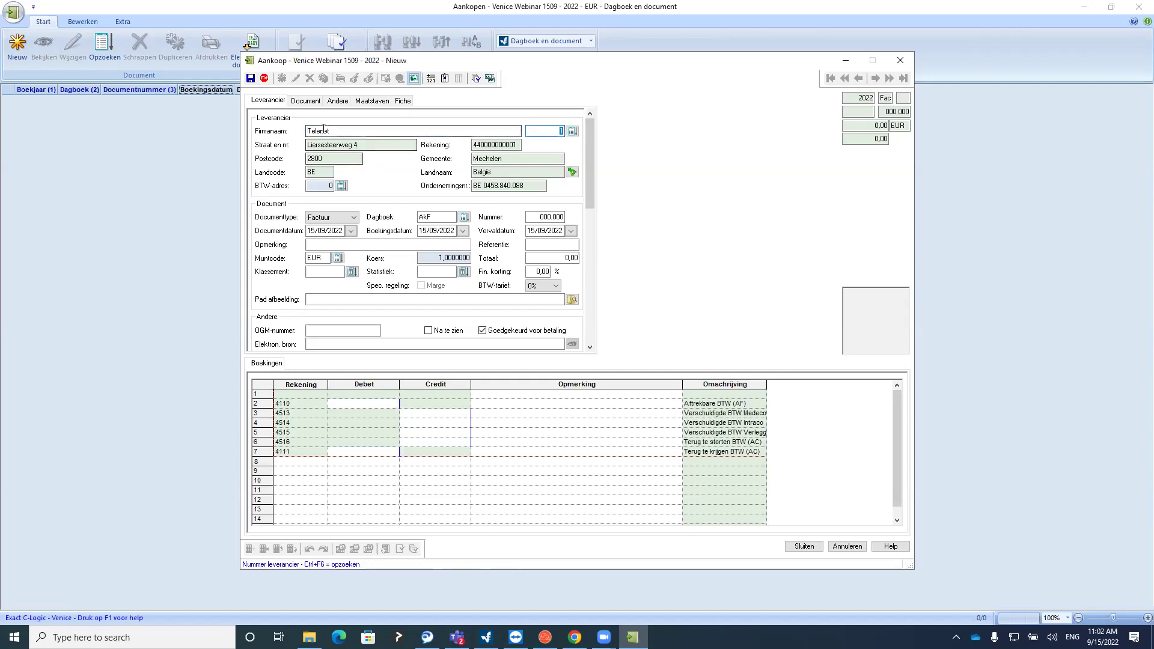
# Keep Factuur as document type and move through the AkF journal and document number
pyautogui.click(323, 217)
pyautogui.click(325, 228)
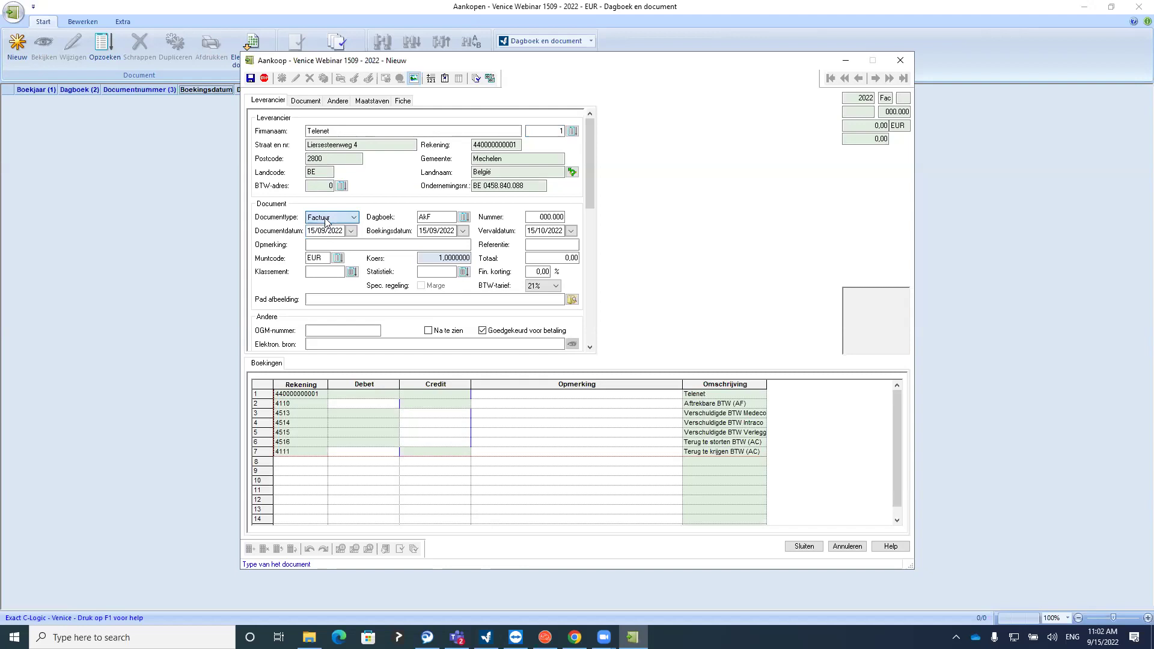
pyautogui.click(328, 219)
pyautogui.click(326, 228)
pyautogui.click(449, 218)
pyautogui.click(537, 217)
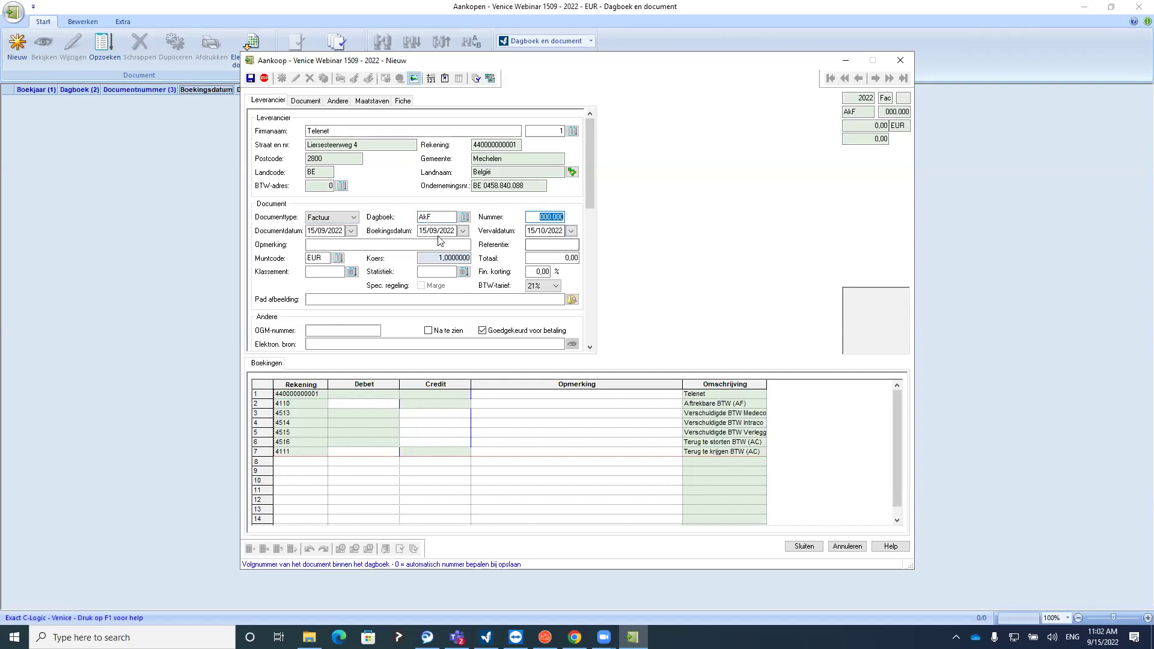
# Accept document date 15/09/2022 and due date 15/10/2022, moving on past Referentie
pyautogui.click(326, 231)
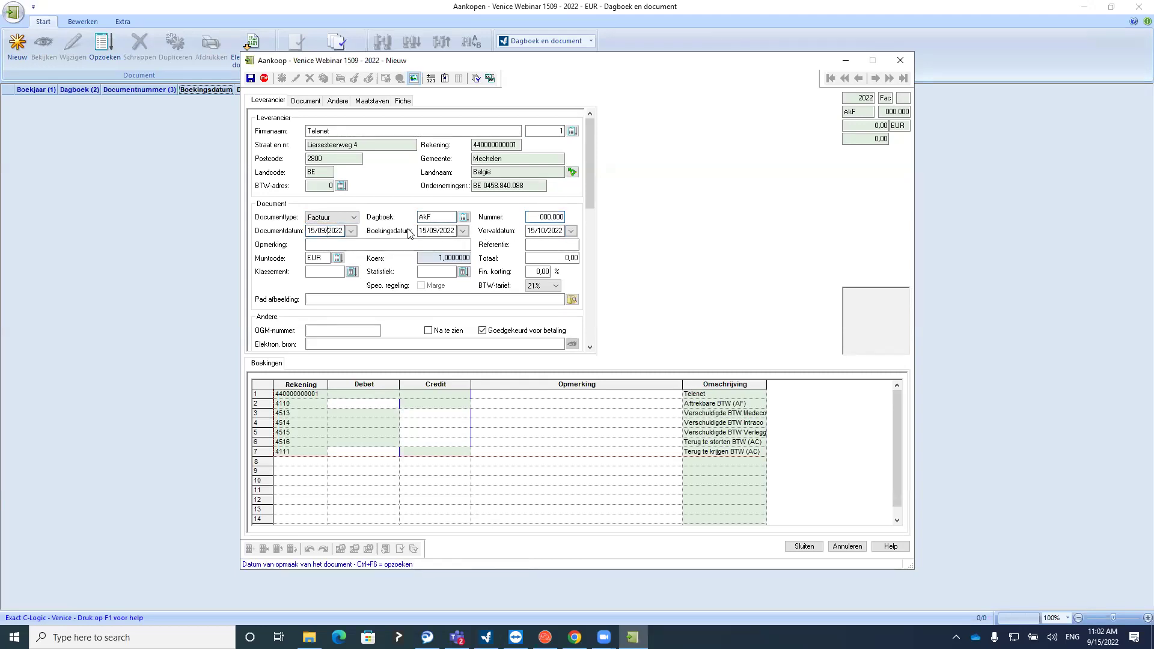
pyautogui.click(445, 231)
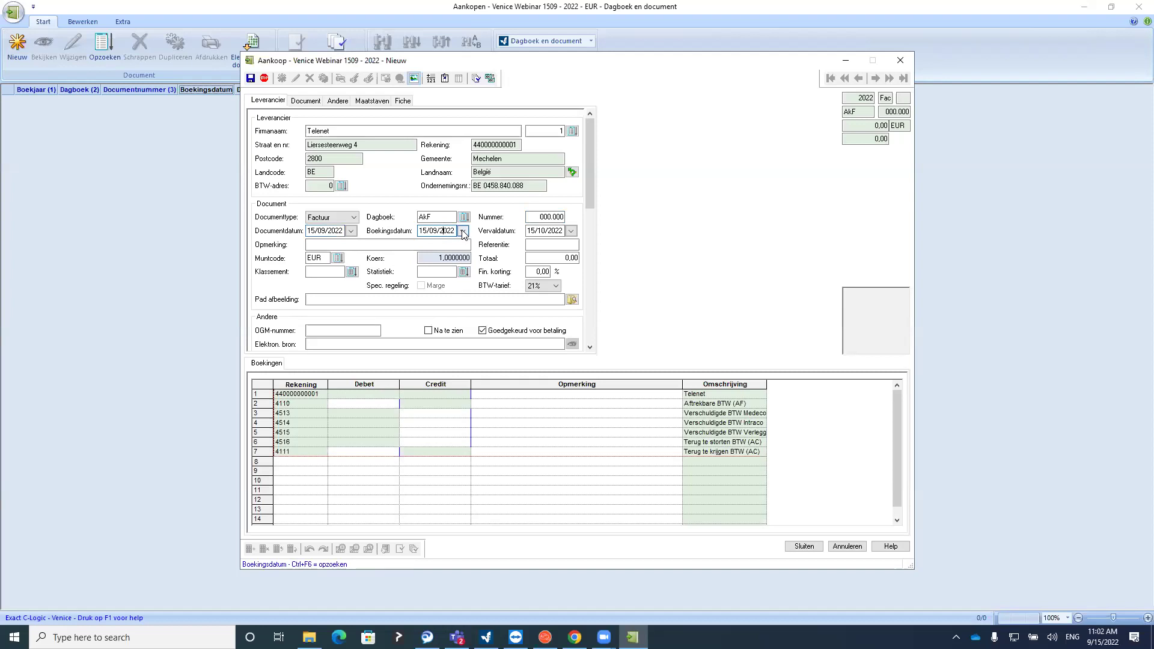
pyautogui.doubleClick(439, 230)
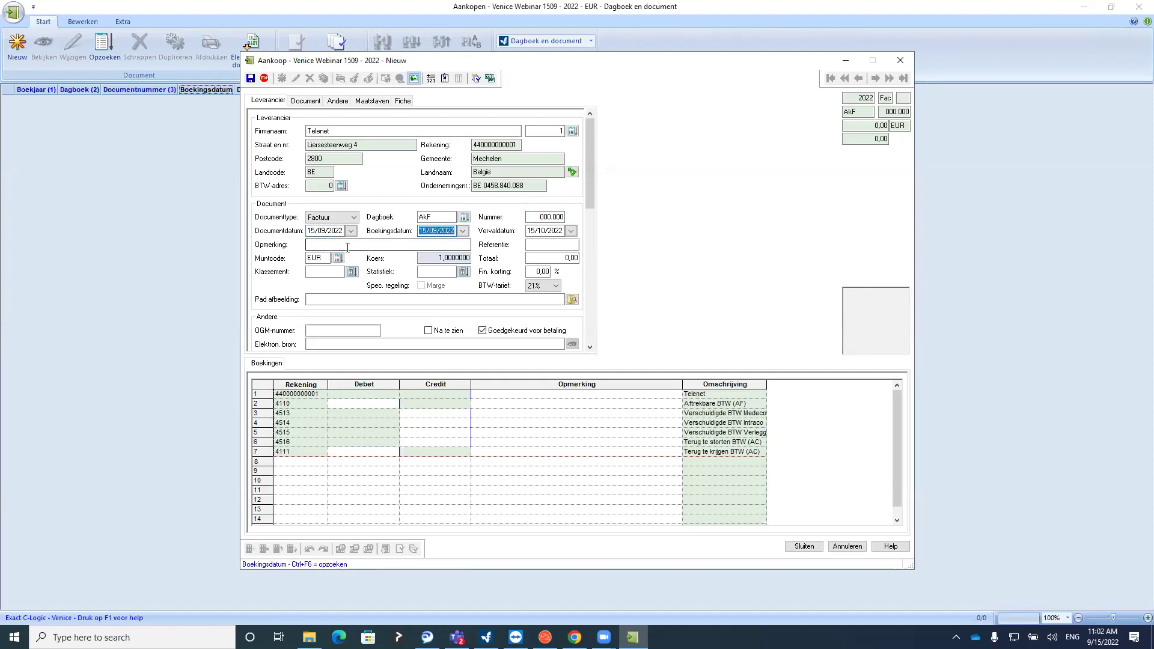
pyautogui.click(547, 230)
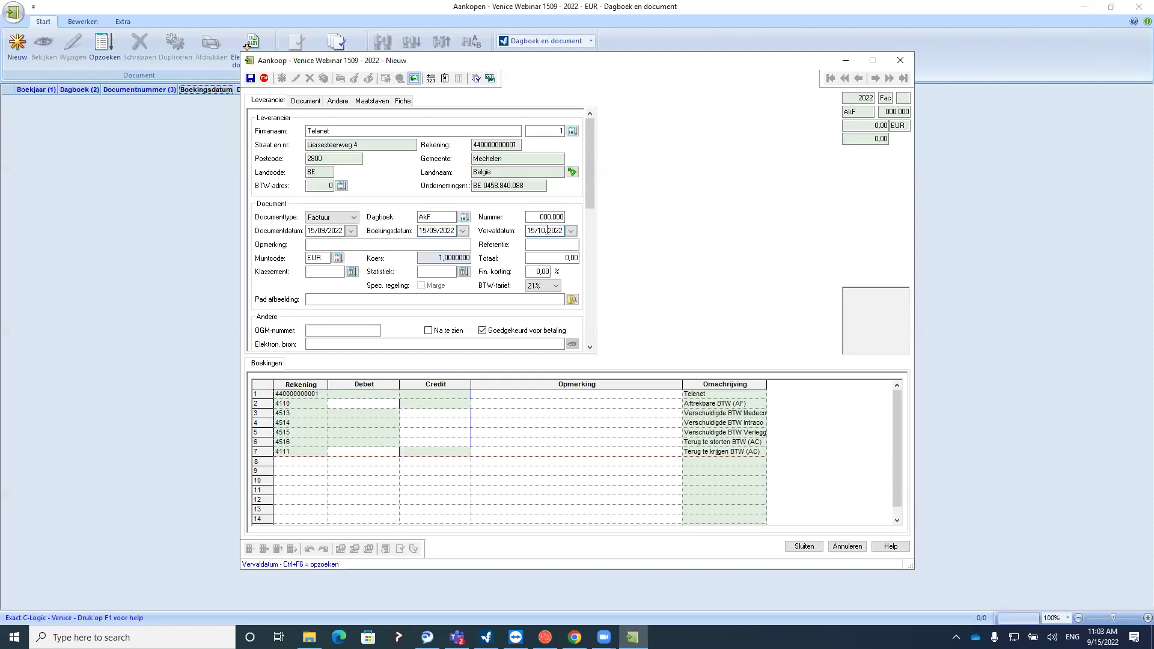
pyautogui.click(544, 245)
pyautogui.click(544, 245)
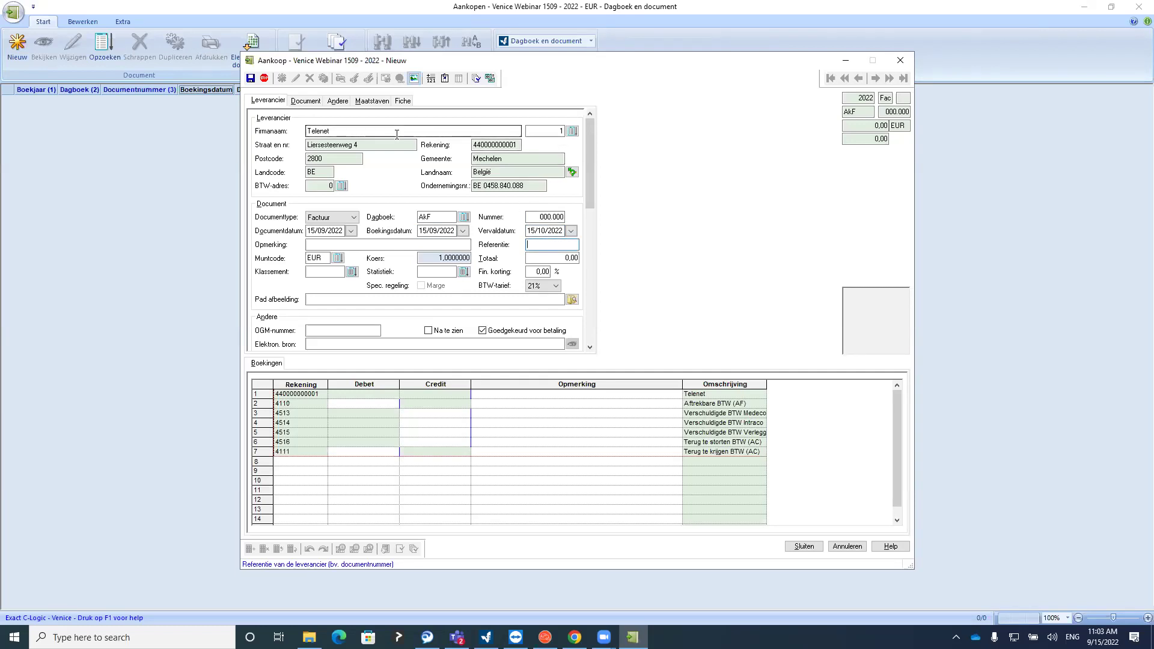
pyautogui.press('Tab')
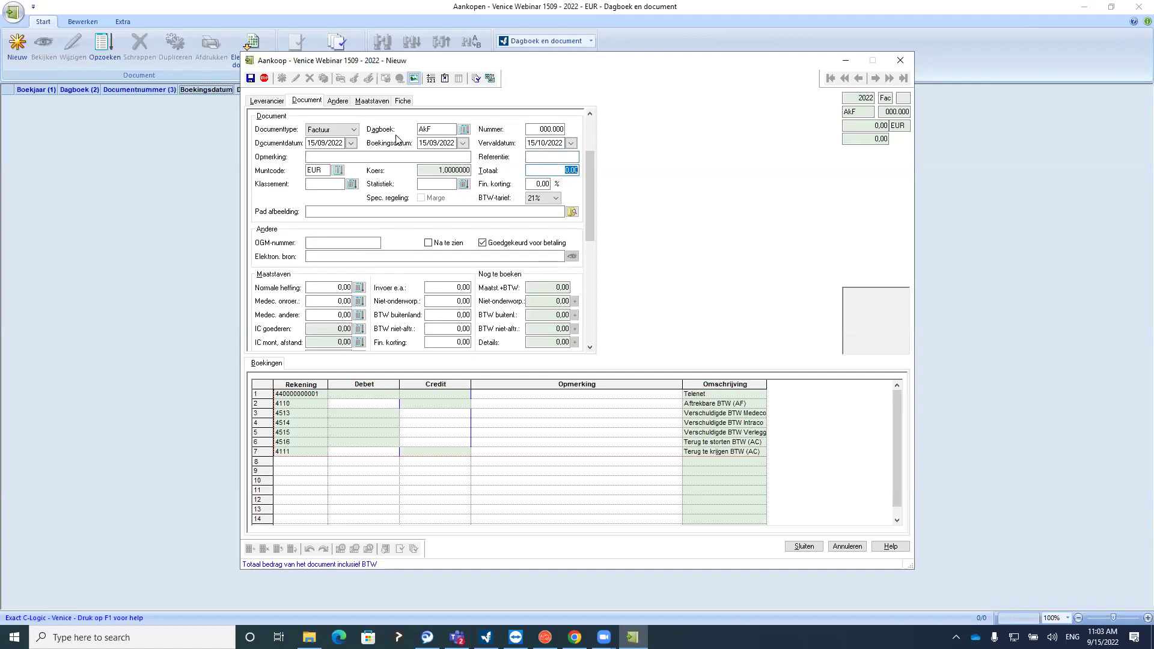
# Enter the 387,20 total and reference FC2115 to generate the booking lines
pyautogui.write('387')
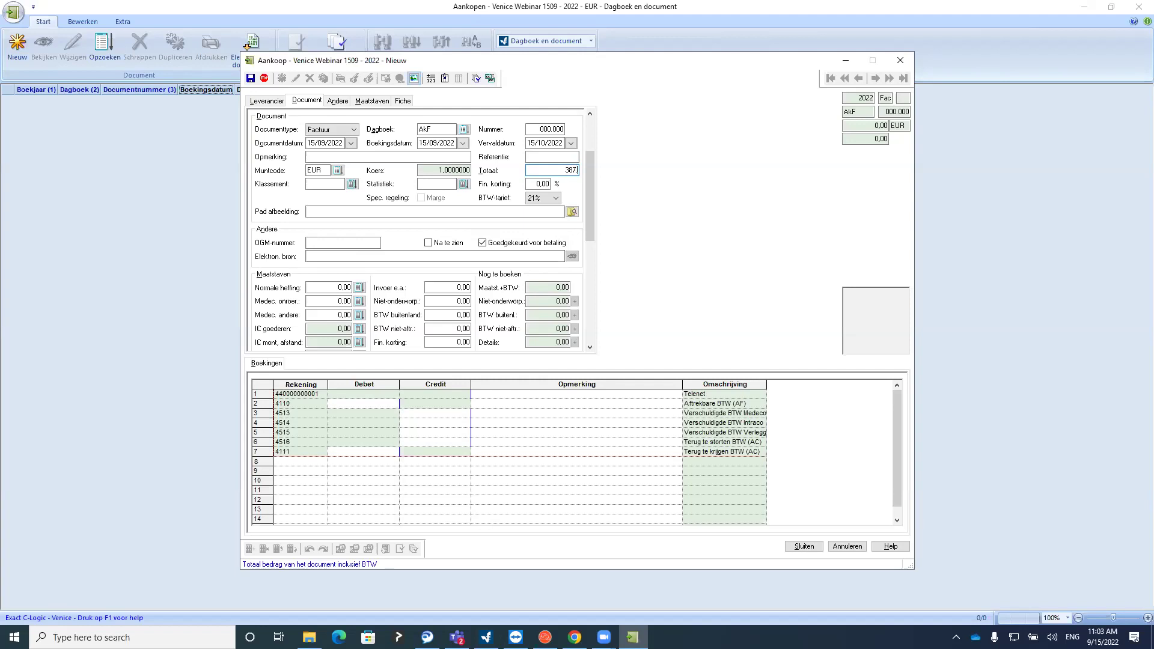
pyautogui.write(',20')
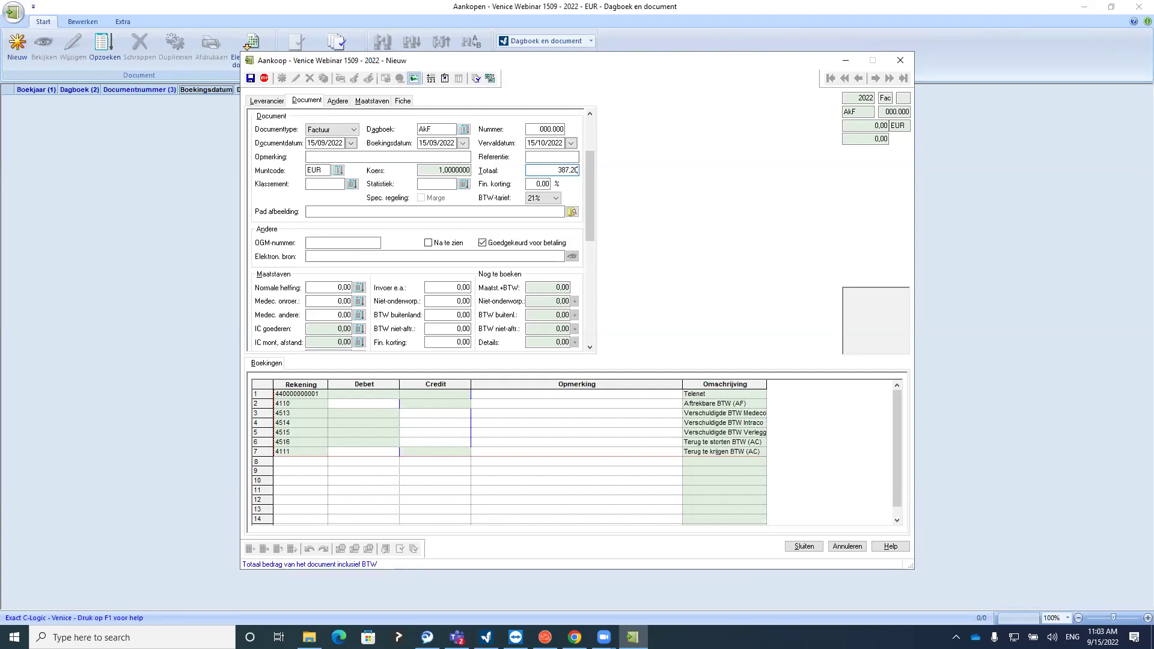
pyautogui.click(530, 155)
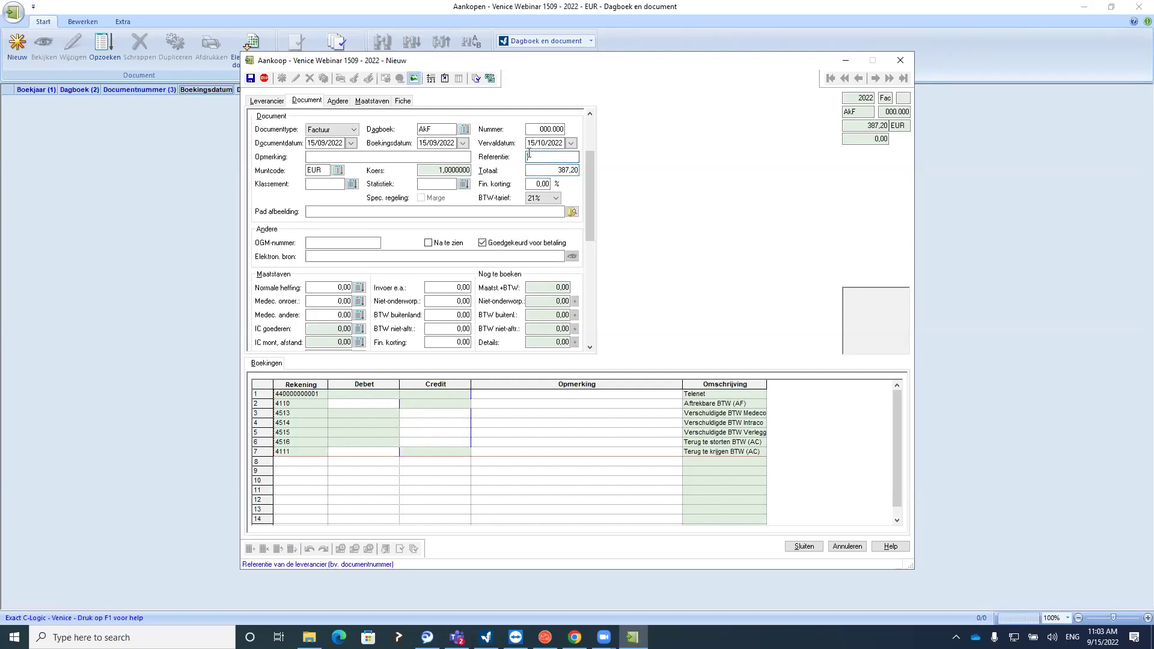
pyautogui.write('FC2')
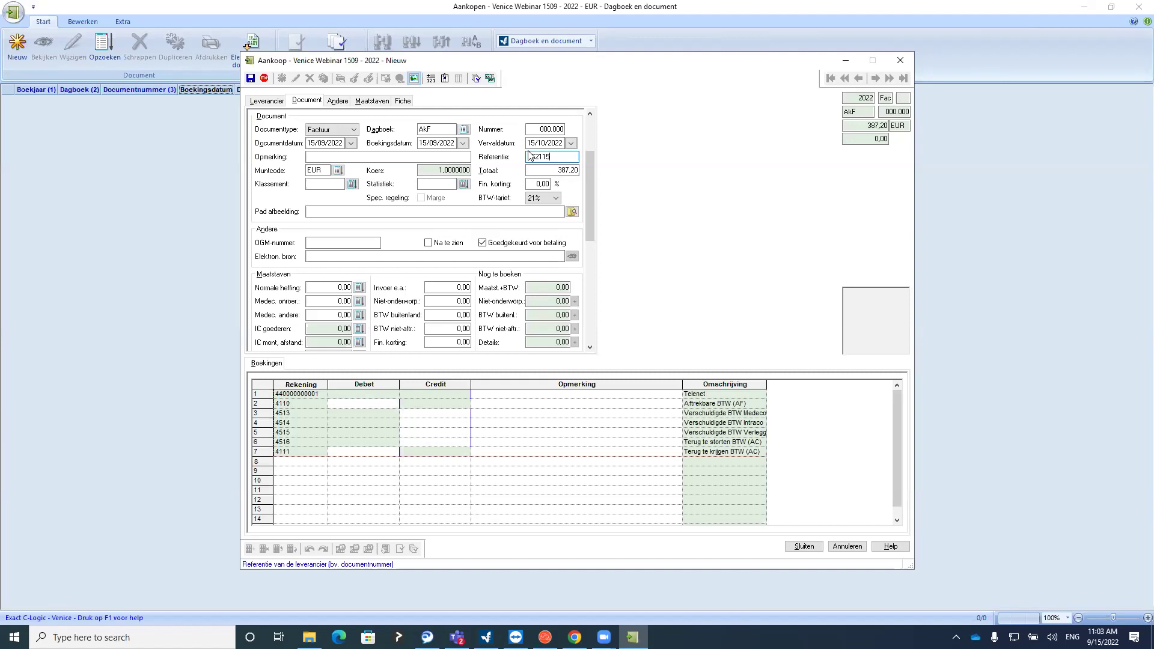
pyautogui.press('Return')
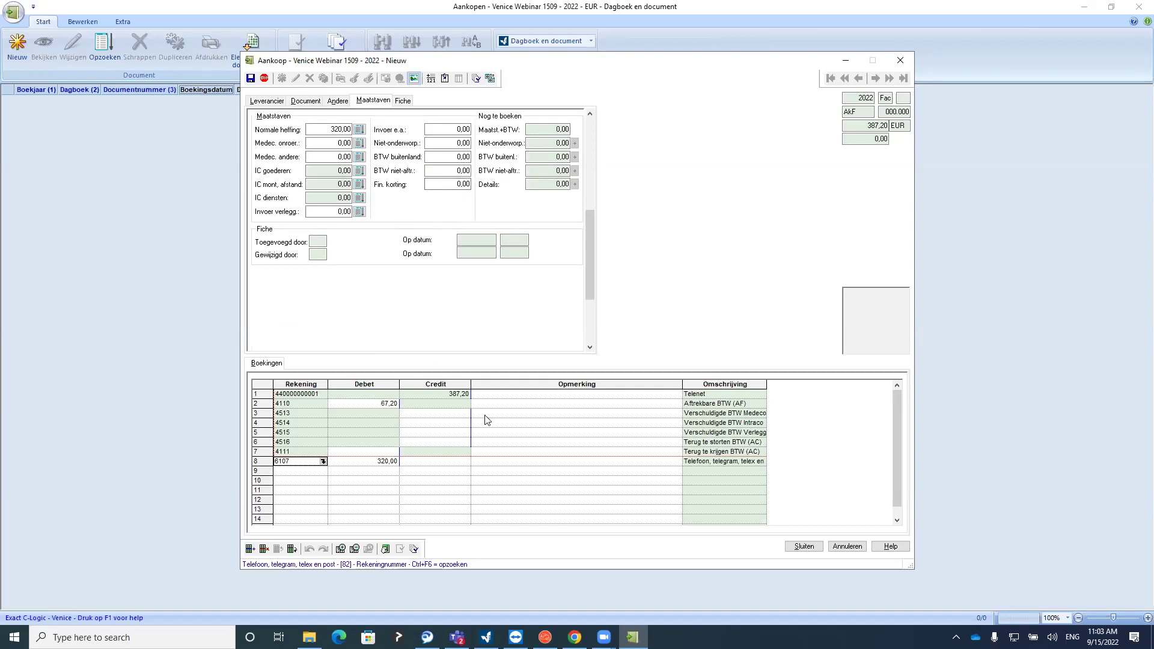
# Check the 387,20, 67,20 and 320,00 booking lines and the 320,00 normal-rate base breakdown
pyautogui.click(433, 396)
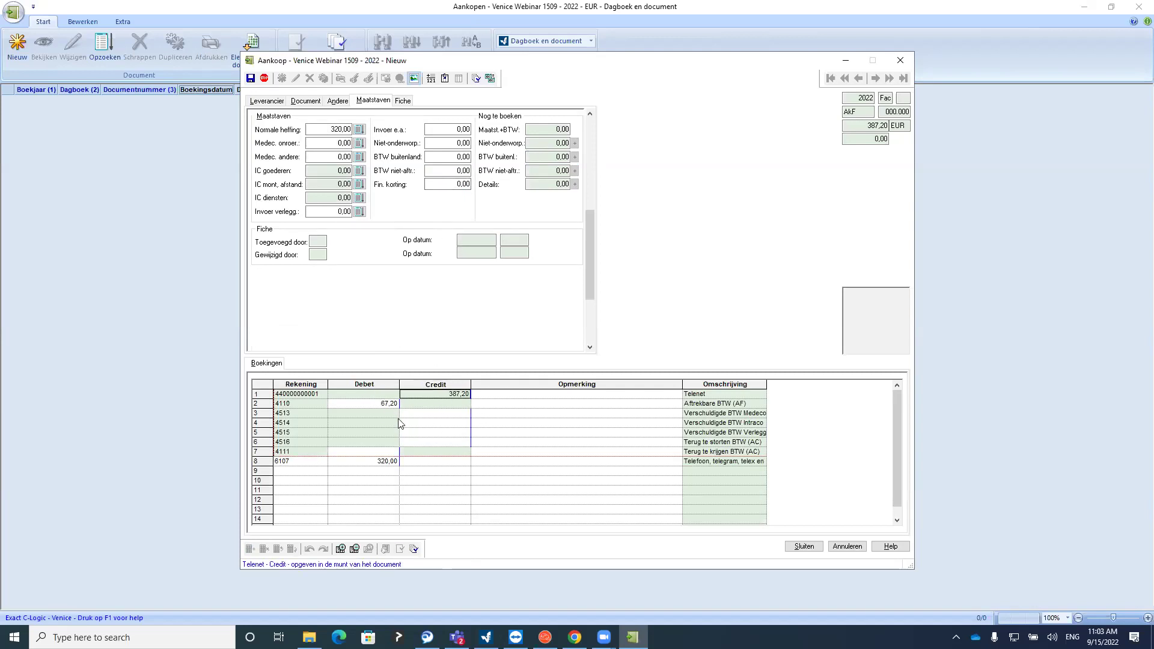
pyautogui.click(369, 404)
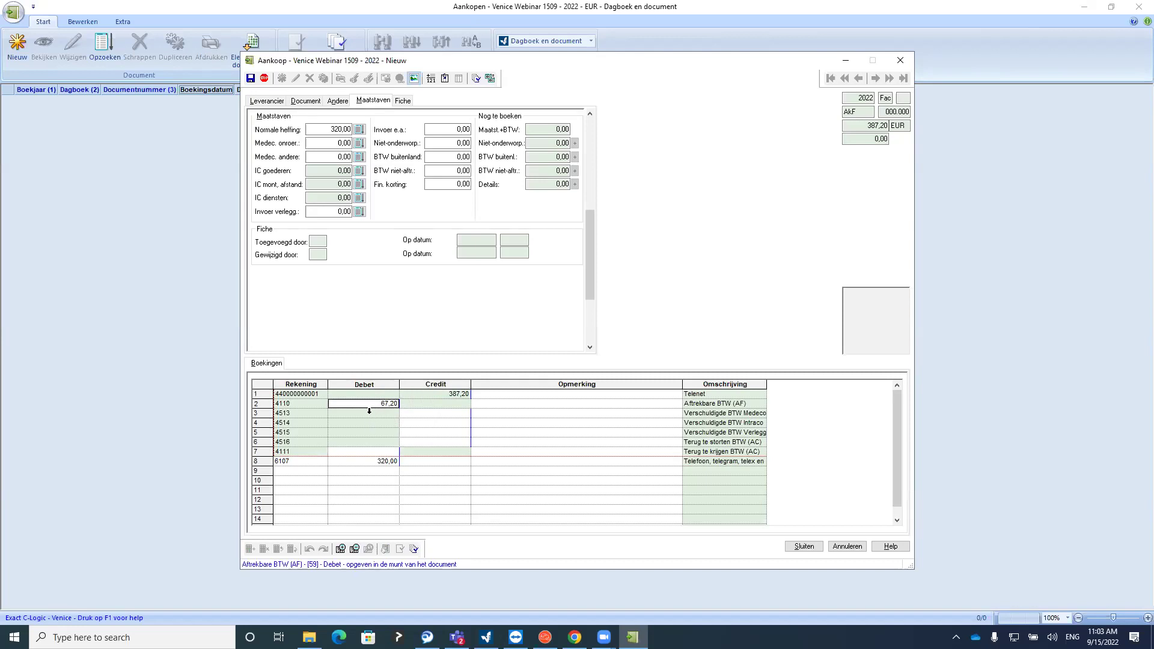
pyautogui.click(363, 463)
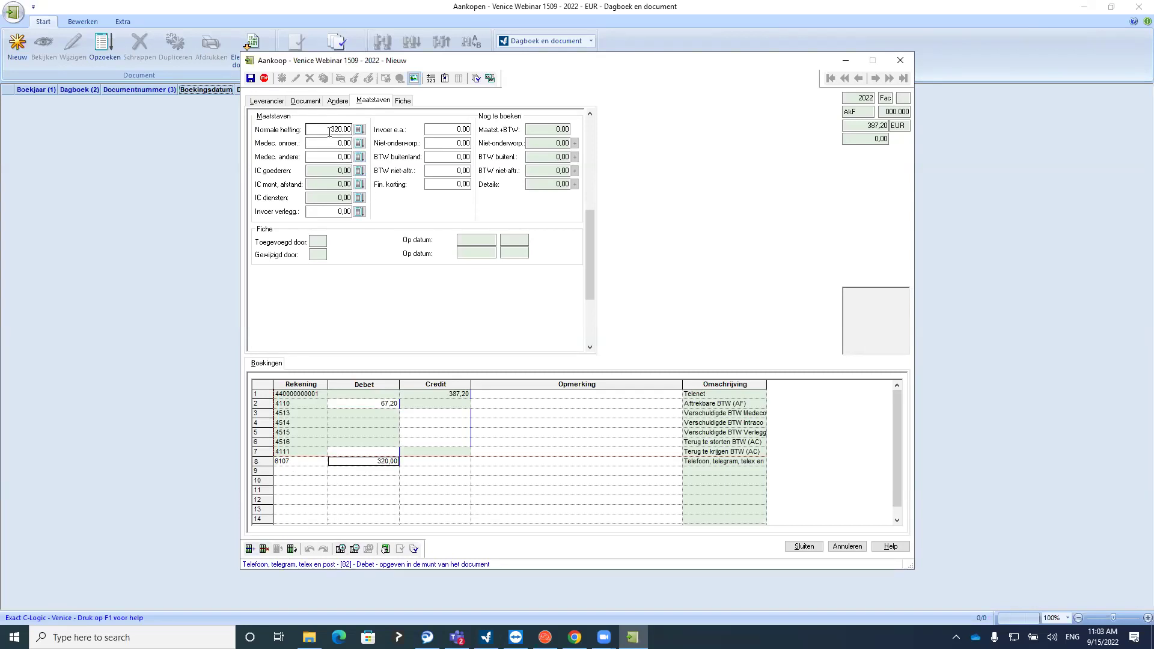
pyautogui.click(358, 129)
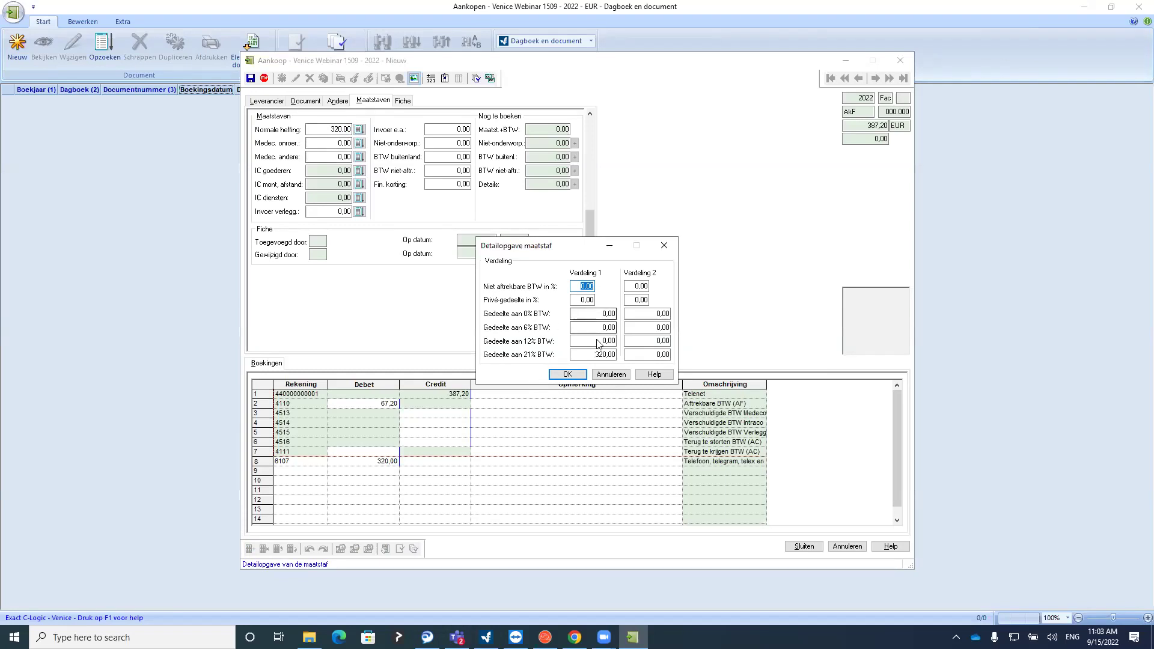
pyautogui.click(664, 246)
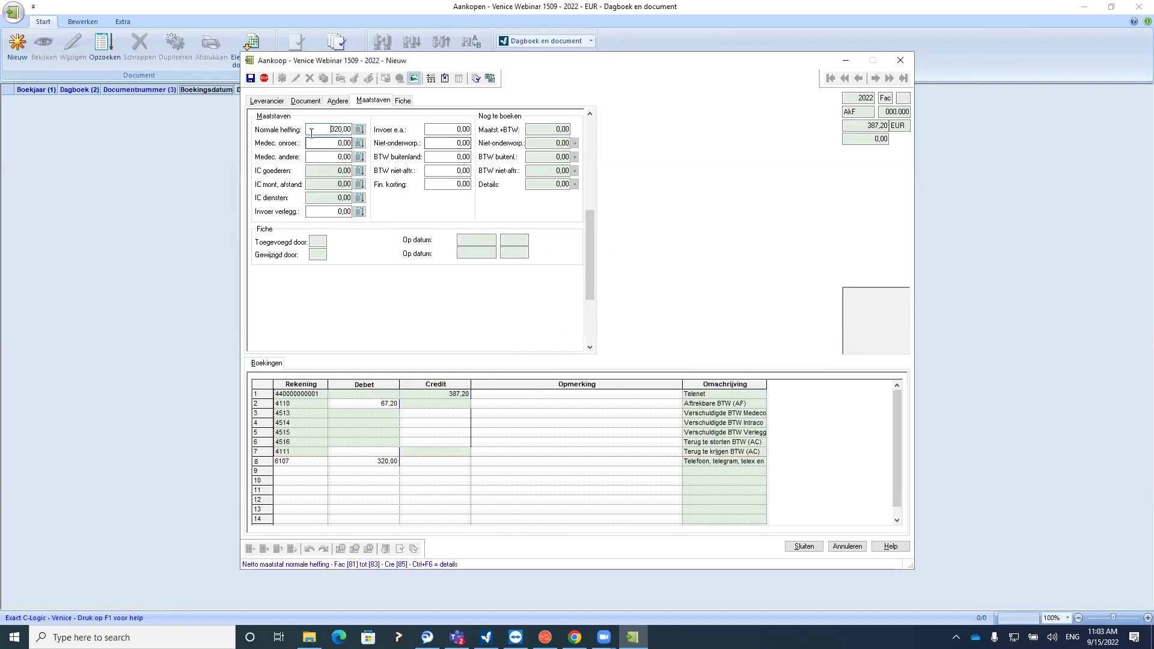
pyautogui.click(268, 101)
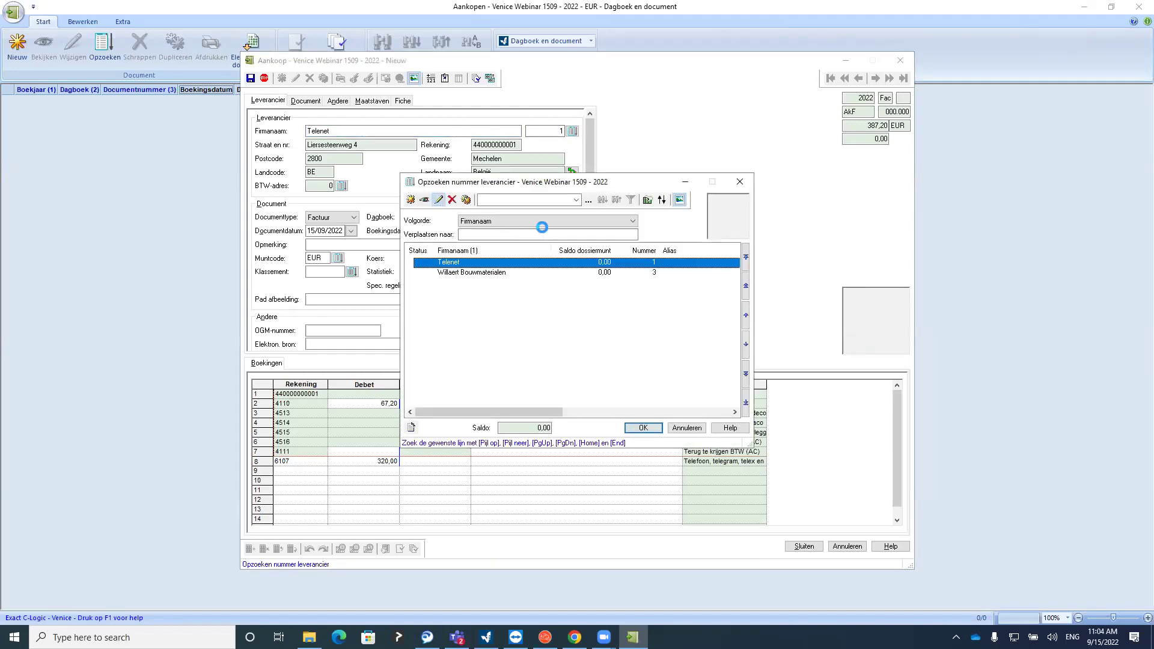
# Confirm Telenet's supplier card proposes account 6107 at 21% VAT, then reselect Telenet
pyautogui.click(630, 265)
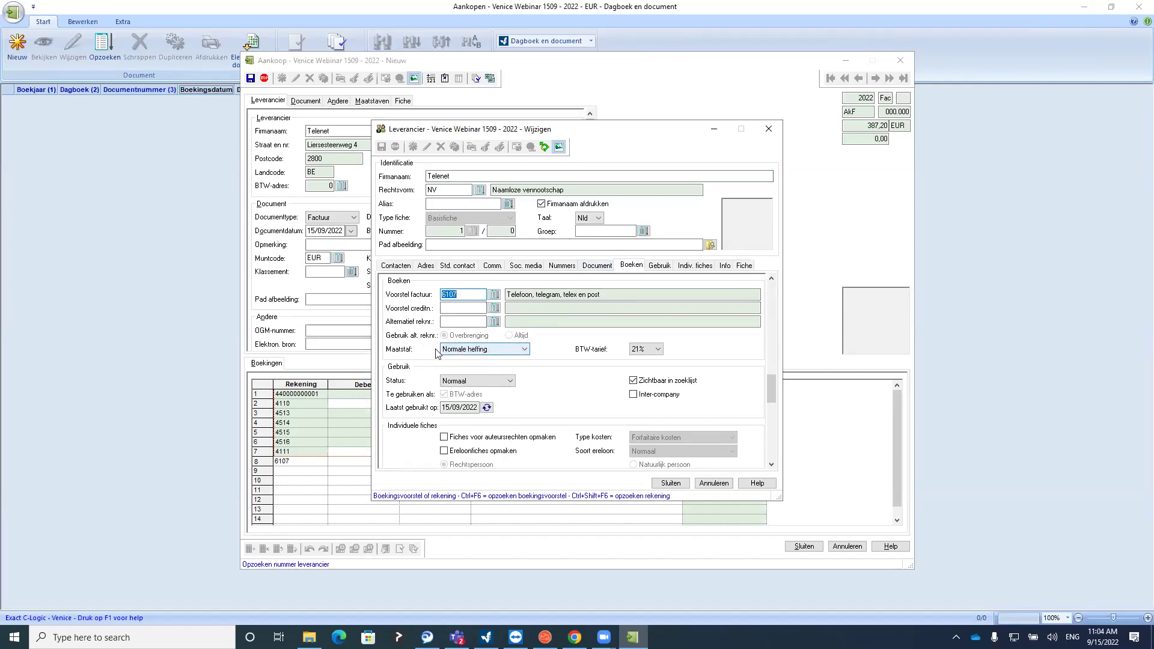
pyautogui.click(649, 348)
pyautogui.click(650, 350)
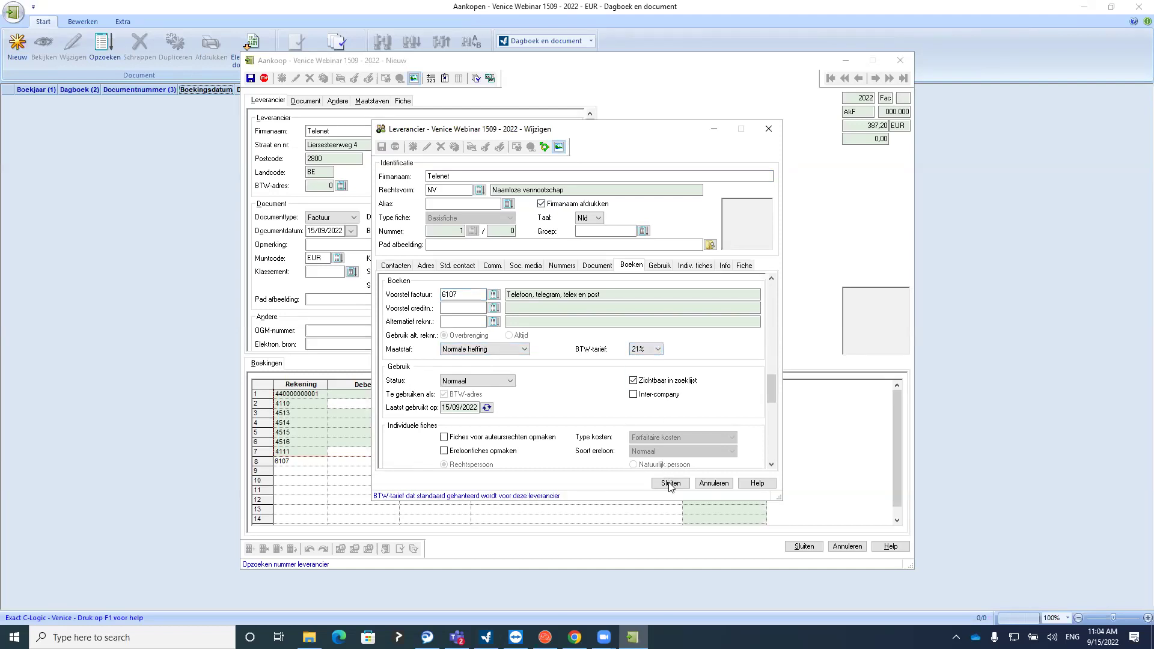
pyautogui.click(670, 482)
pyautogui.doubleClick(529, 269)
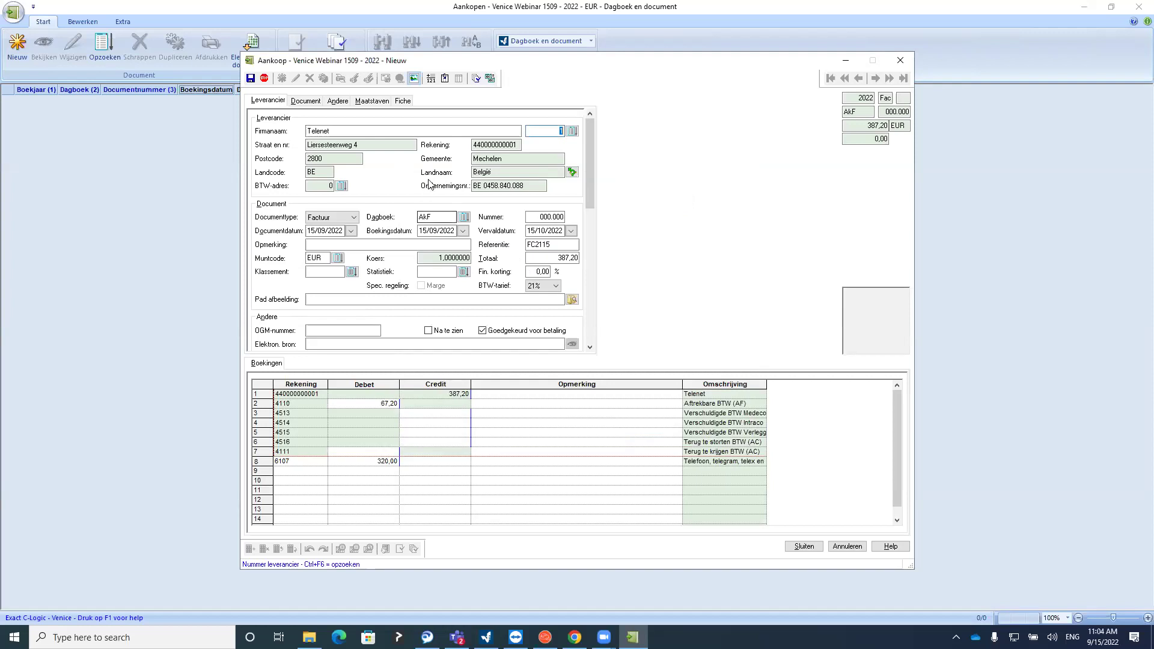
# Save the 387,20 Telenet purchase invoice, accepting its VAT summary
pyautogui.click(317, 101)
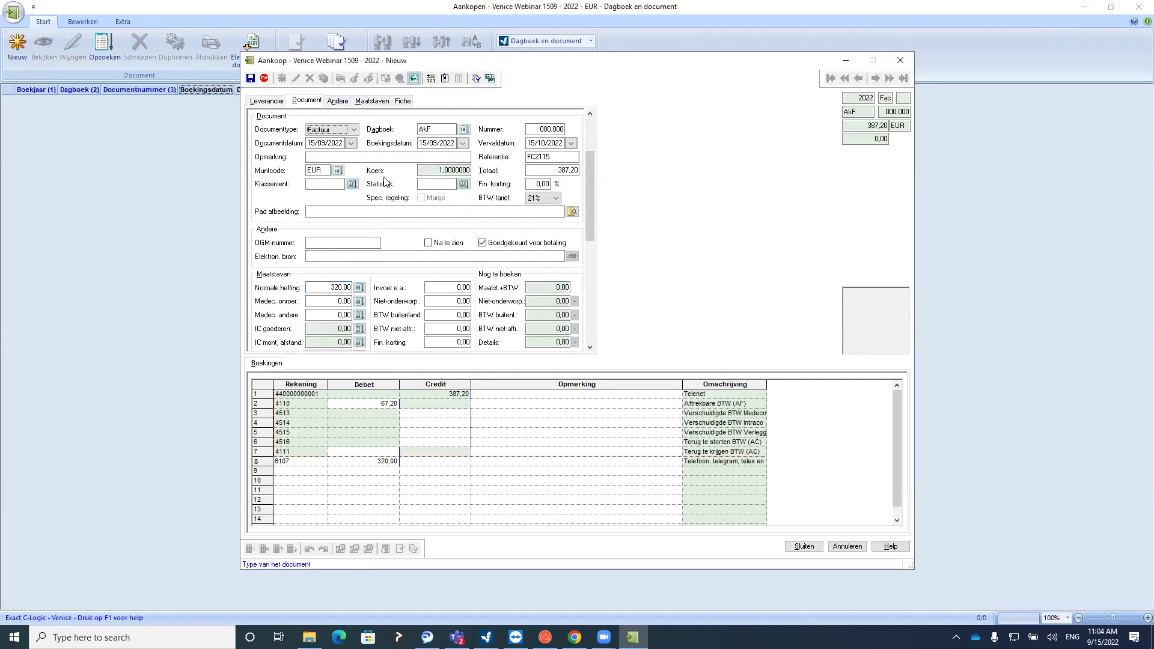
pyautogui.click(578, 480)
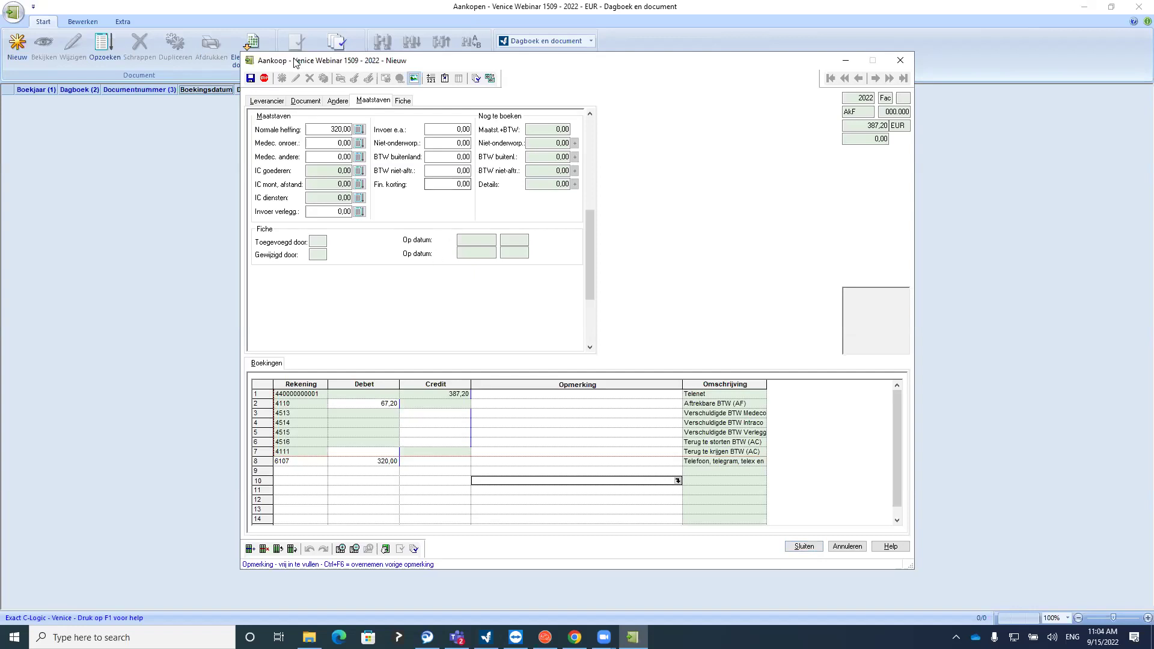
pyautogui.click(250, 79)
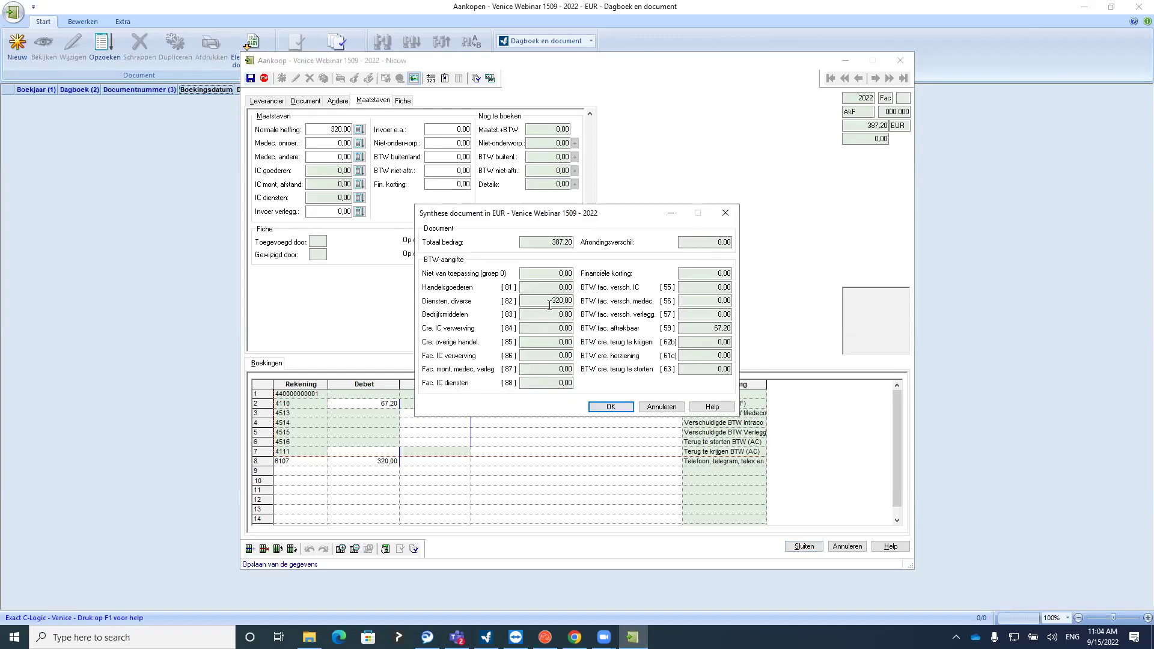
pyautogui.click(625, 407)
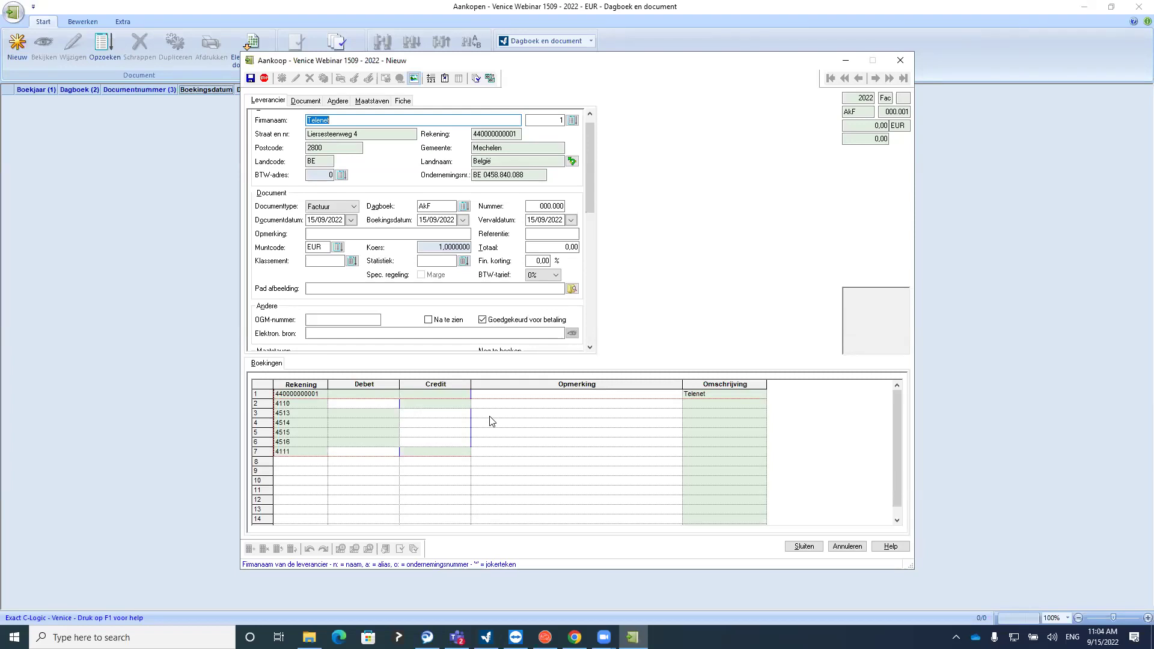
# Start a new purchase invoice for supplier Willaert Bouwmaterialen
pyautogui.write('b')
pyautogui.press('Tab')
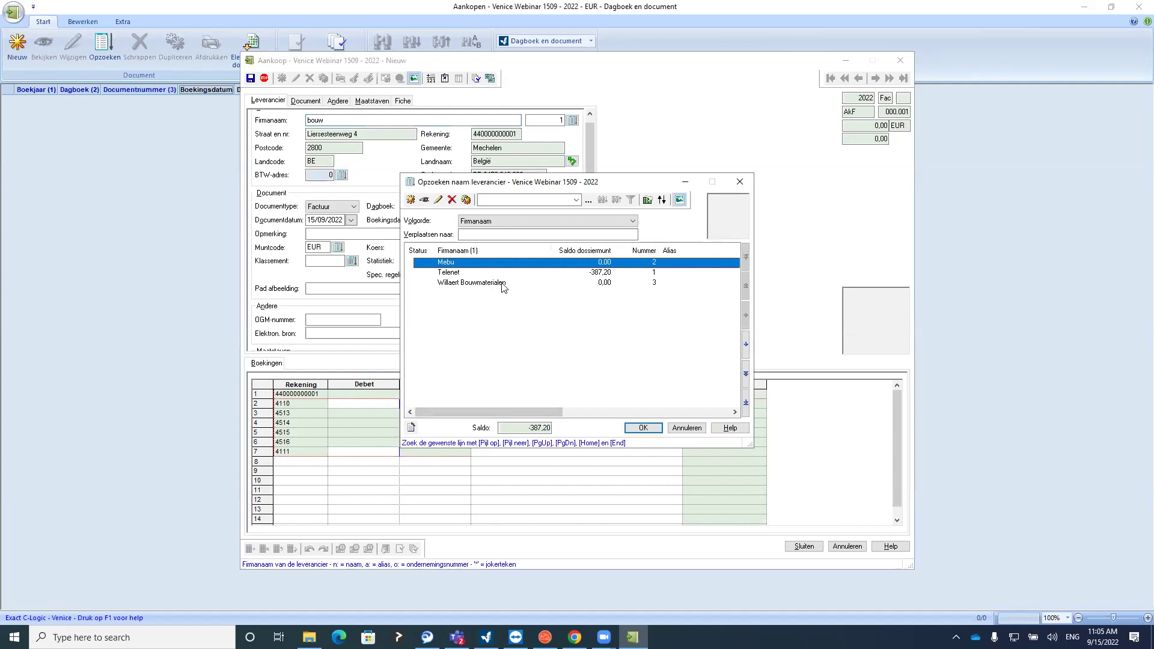
pyautogui.doubleClick(468, 283)
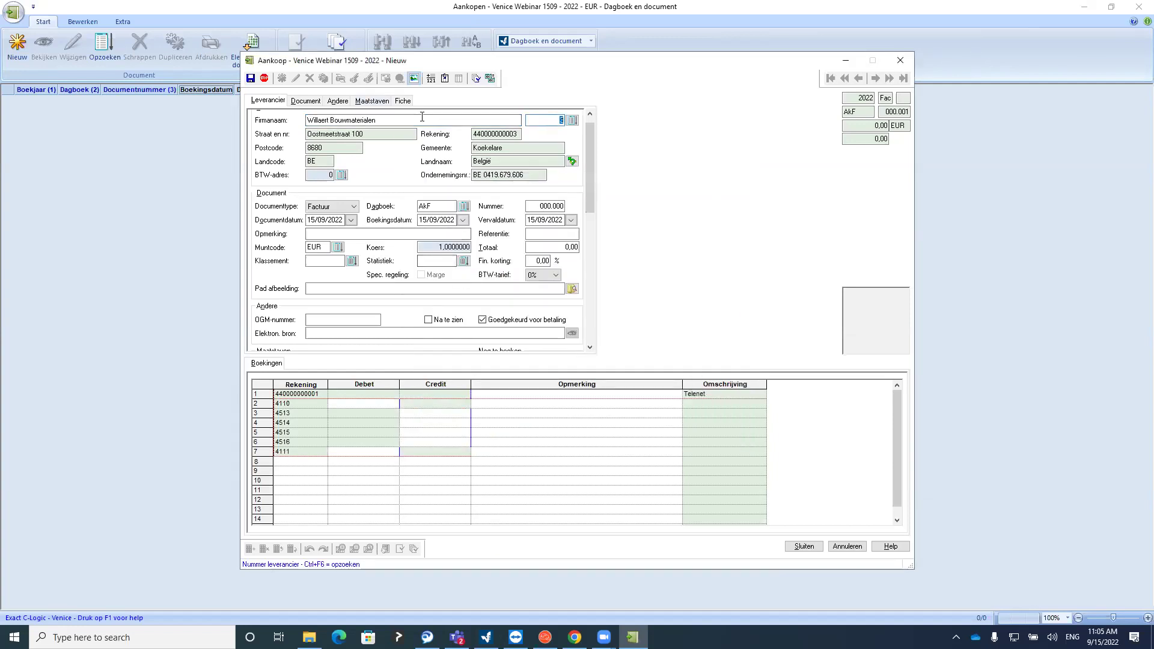
pyautogui.press('Return')
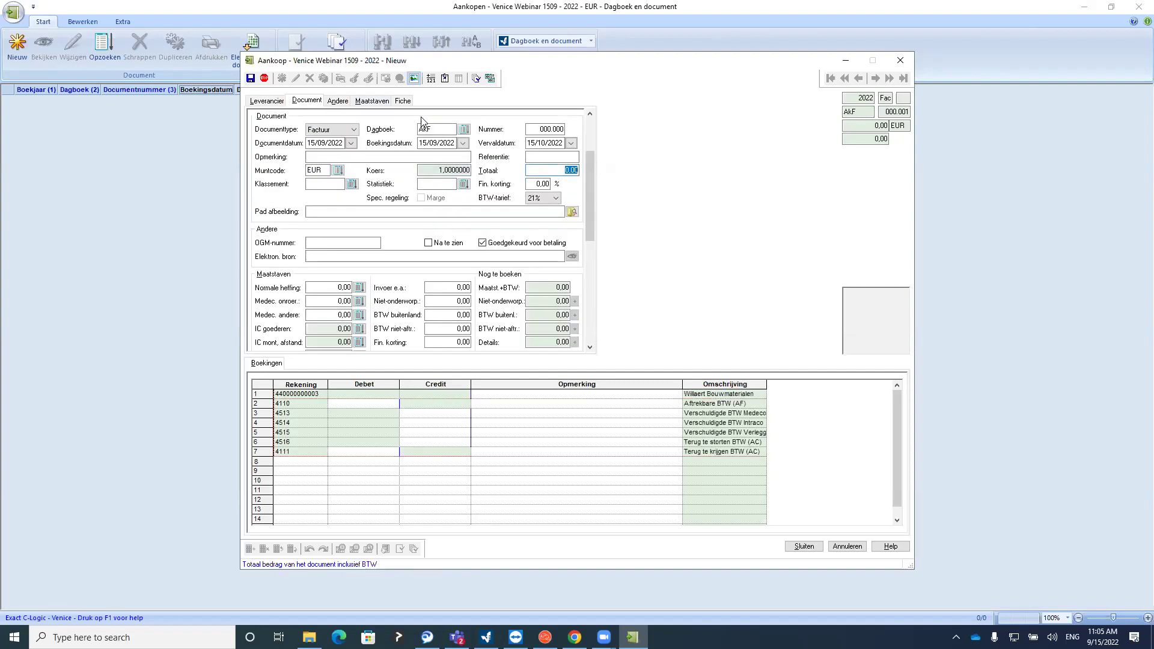
# Enter the total and verify 21,60 VAT on debit and credit with a 102,85 co-contractor base
pyautogui.write('102')
pyautogui.press('Return')
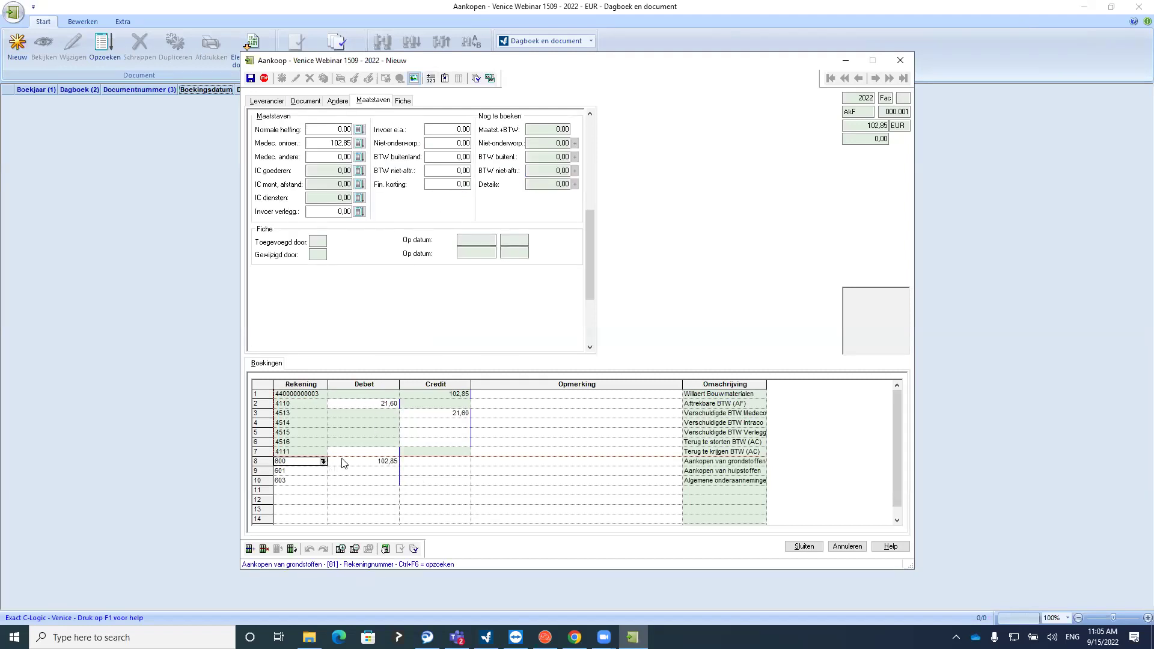
pyautogui.click(359, 404)
pyautogui.click(416, 414)
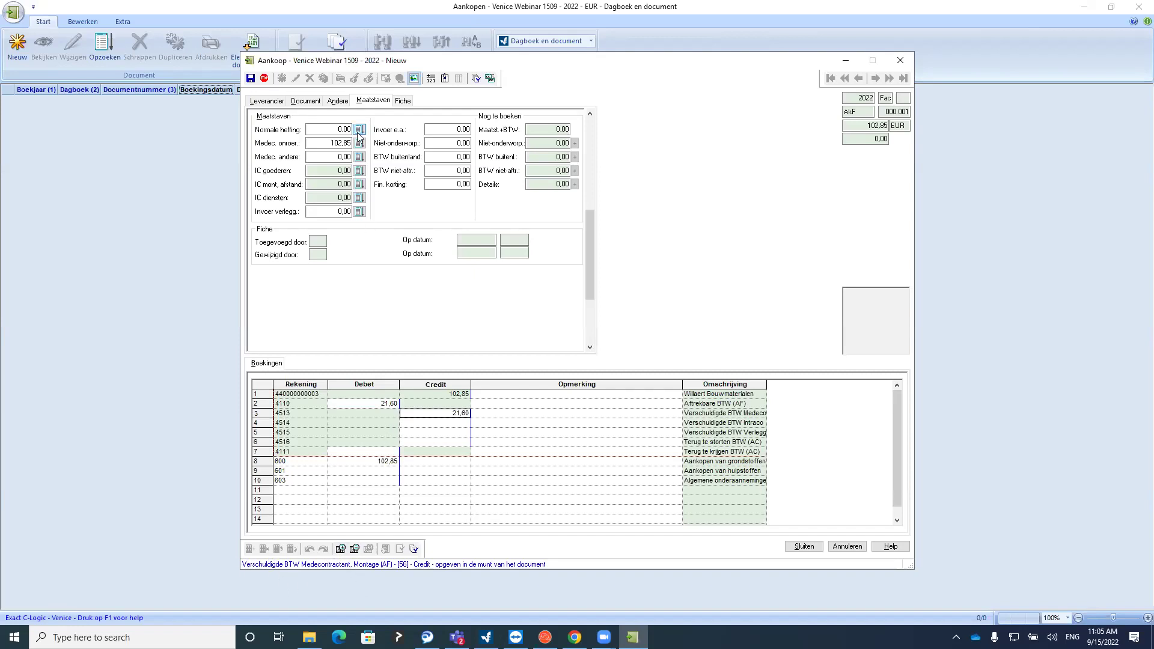
pyautogui.click(324, 142)
pyautogui.moveTo(324, 142); pyautogui.dragTo(364, 147)
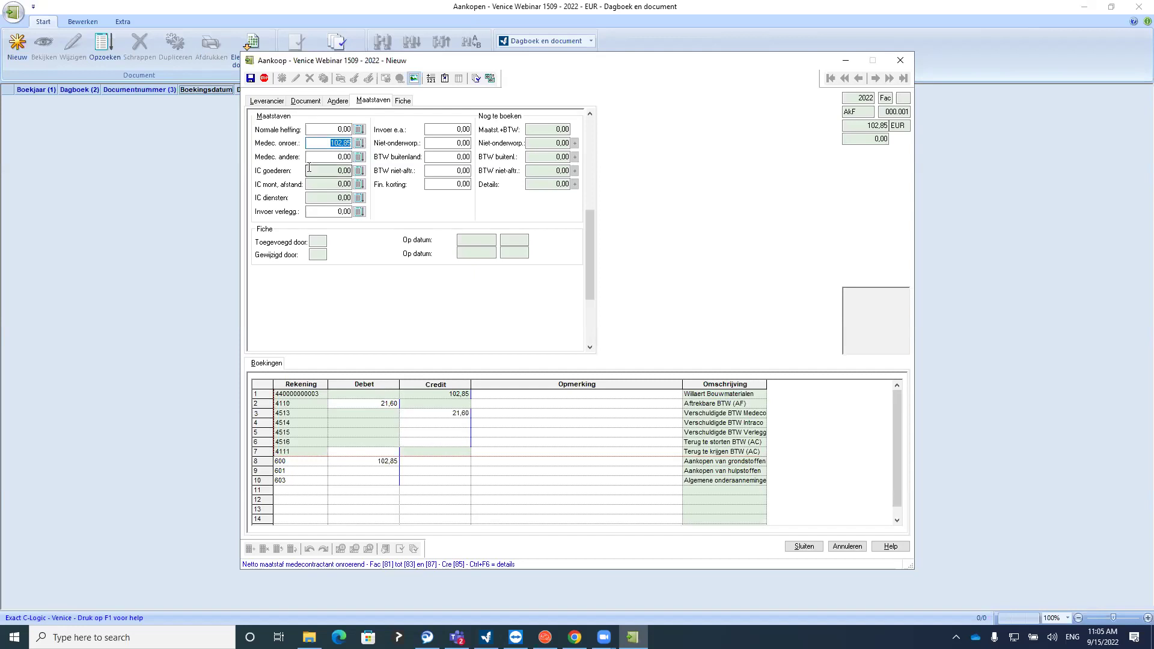
pyautogui.click(277, 101)
pyautogui.click(572, 131)
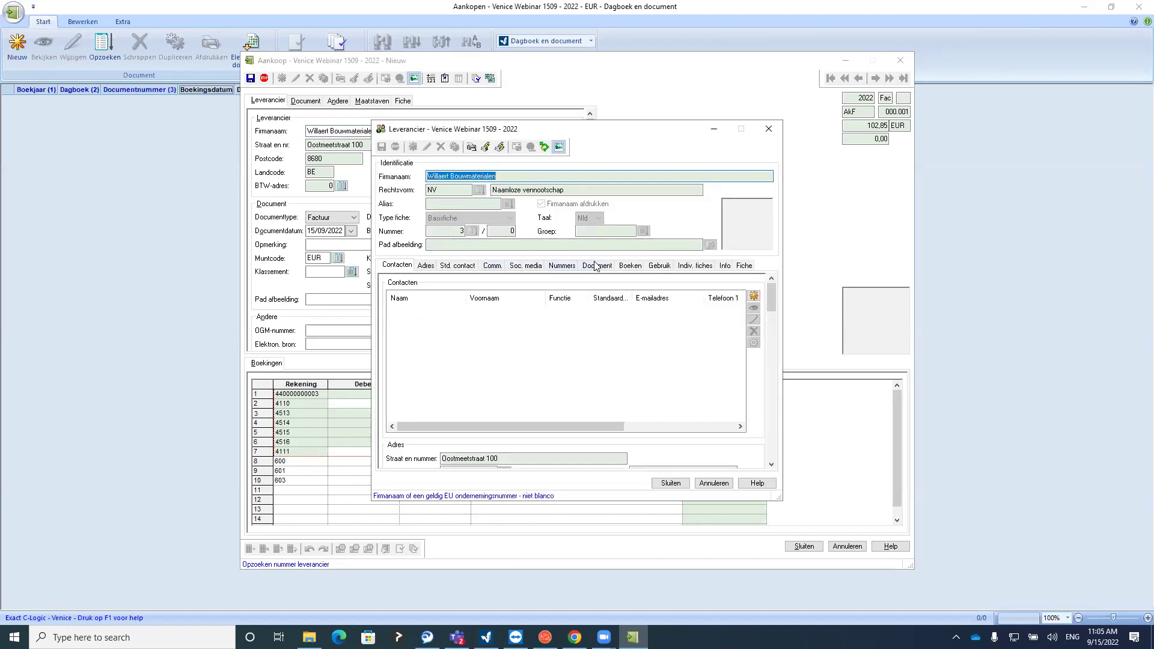
pyautogui.click(629, 265)
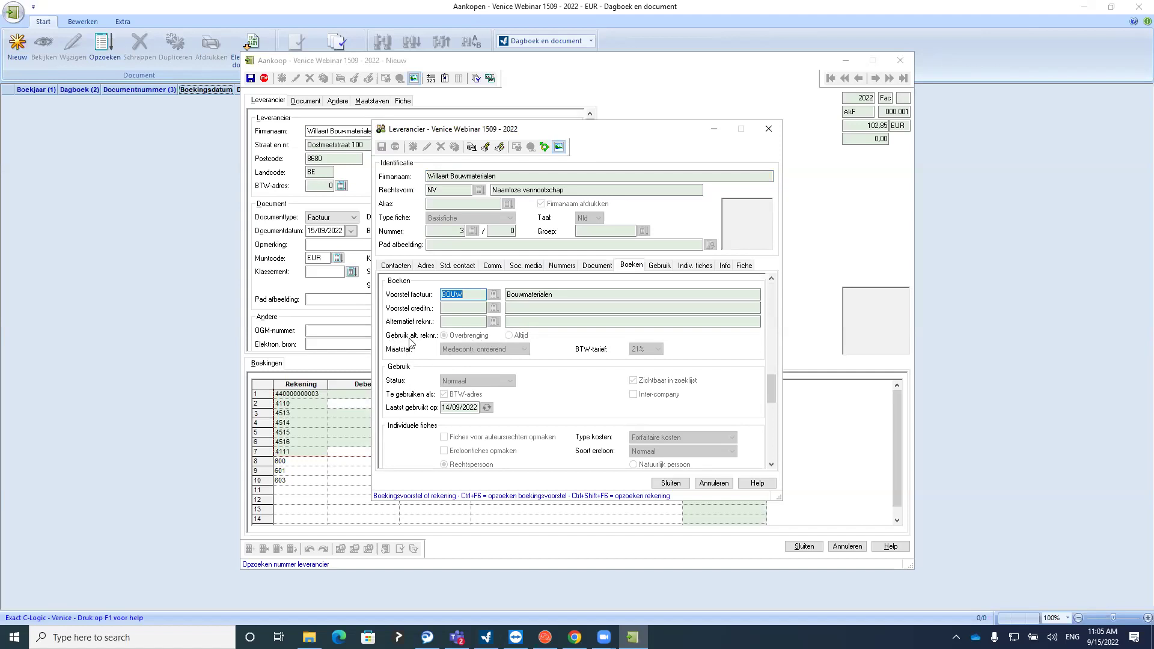
pyautogui.click(767, 130)
pyautogui.doubleClick(482, 263)
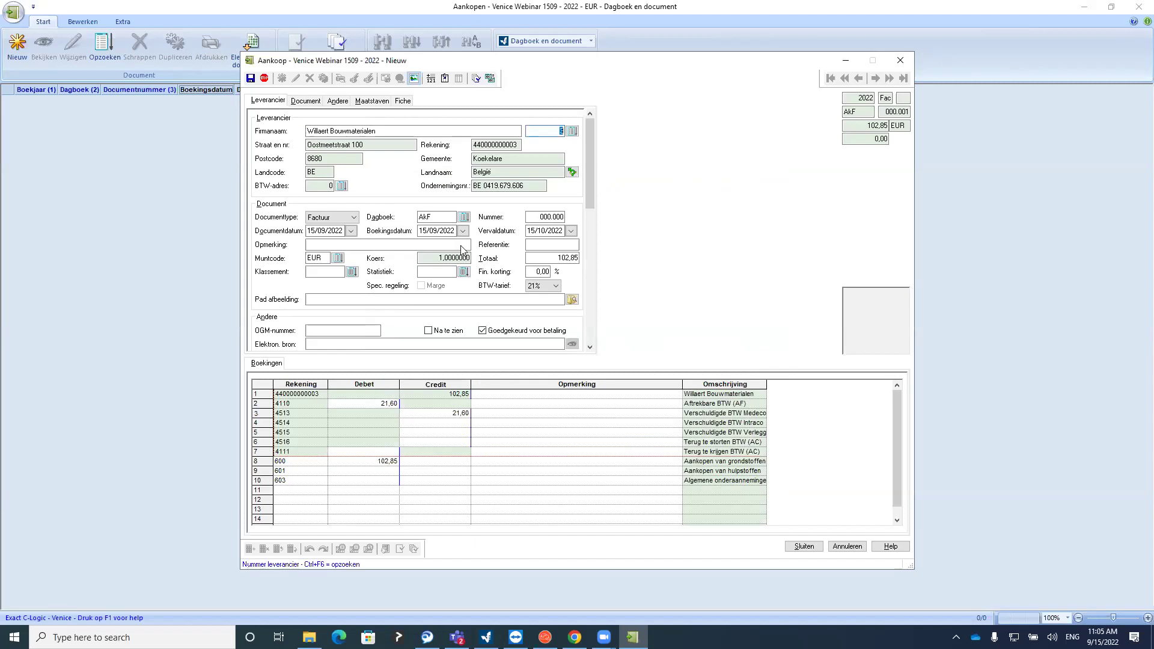
pyautogui.press('Return')
pyautogui.press('Return')
pyautogui.press('Return')
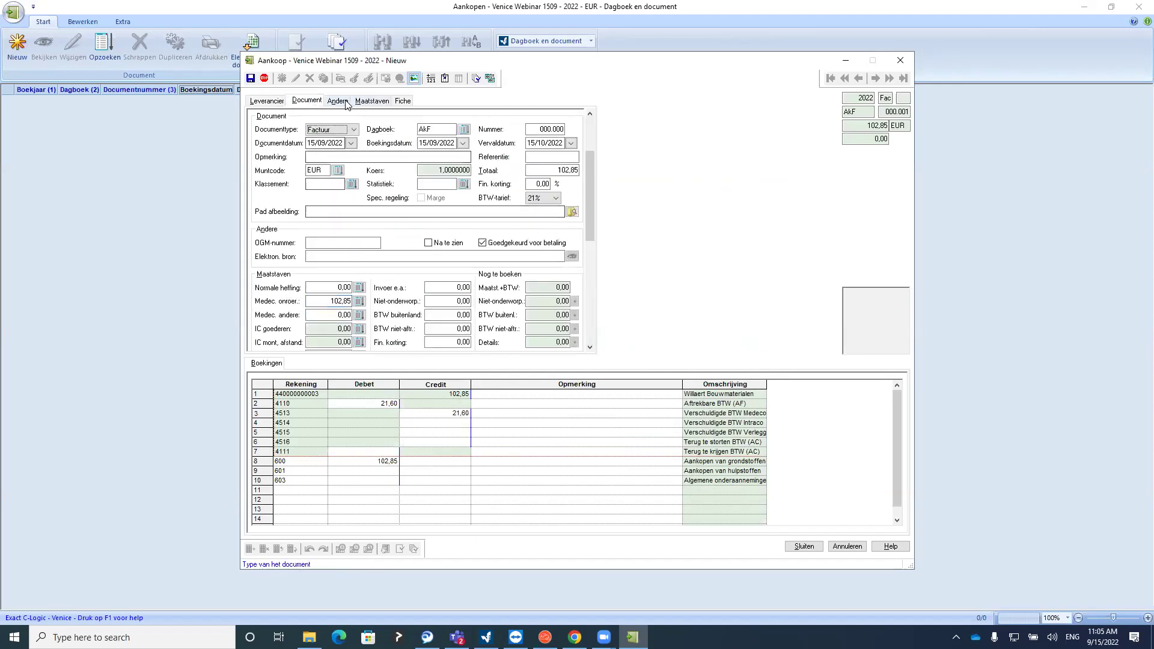
pyautogui.click(418, 412)
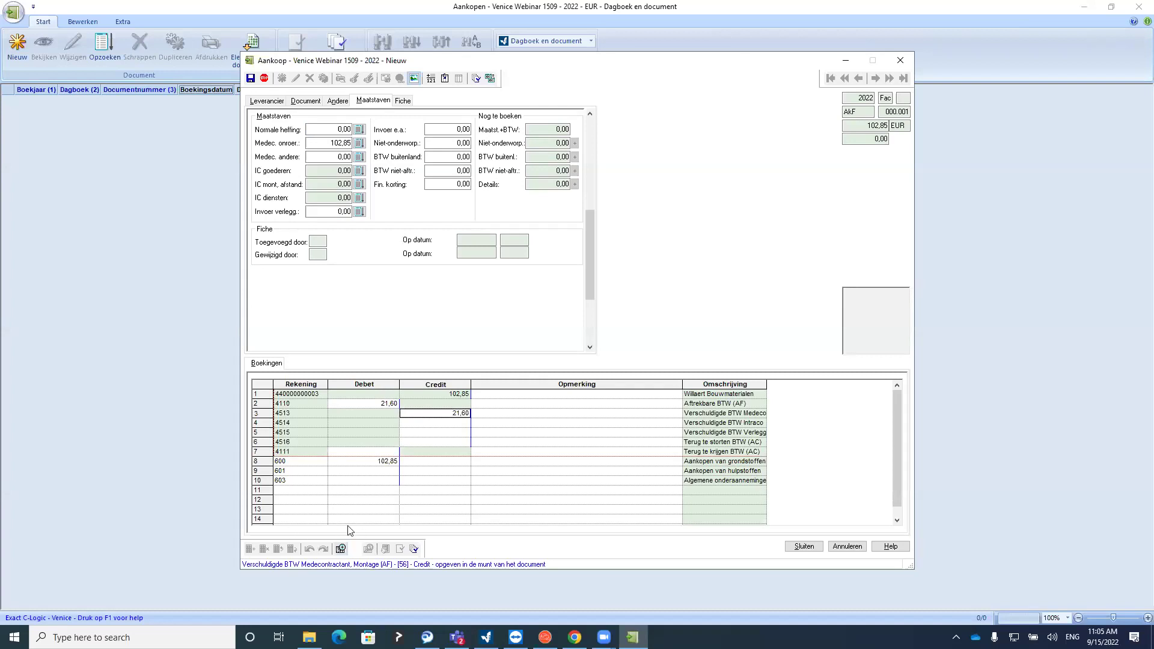
pyautogui.click(349, 462)
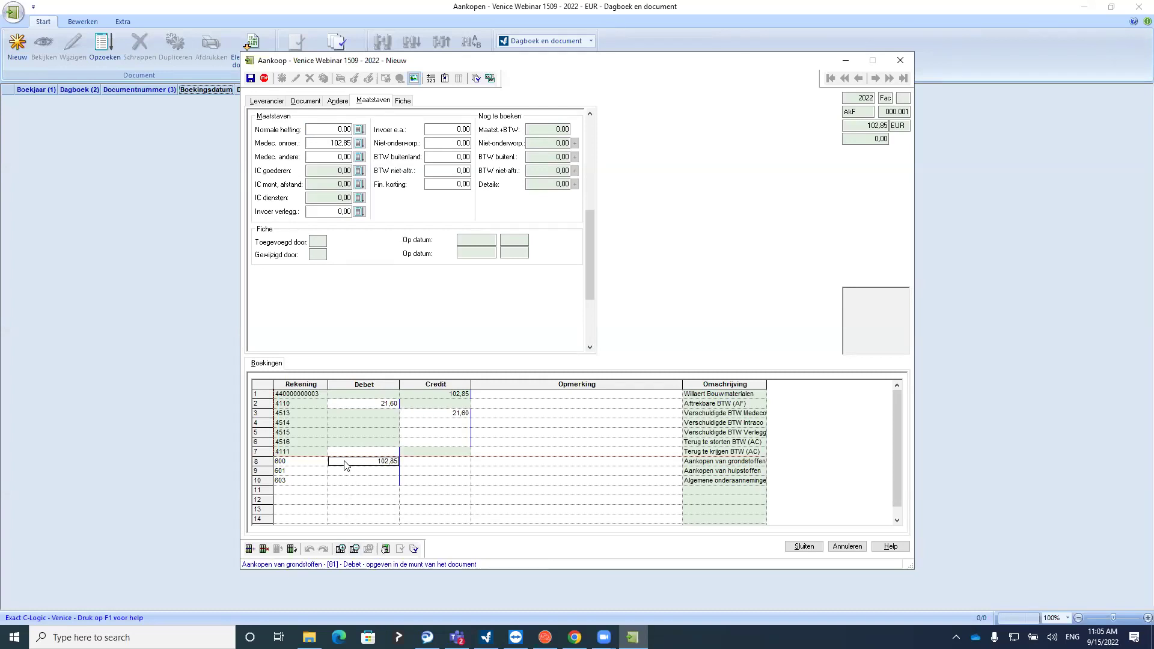
pyautogui.click(295, 472)
pyautogui.click(292, 481)
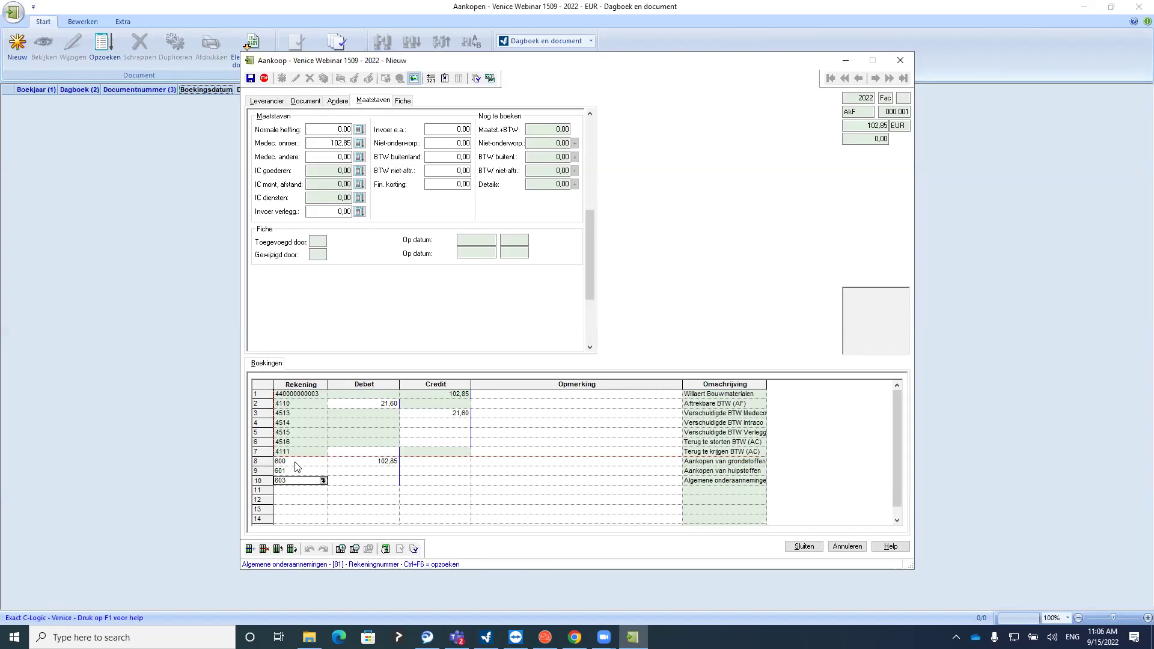
pyautogui.click(308, 101)
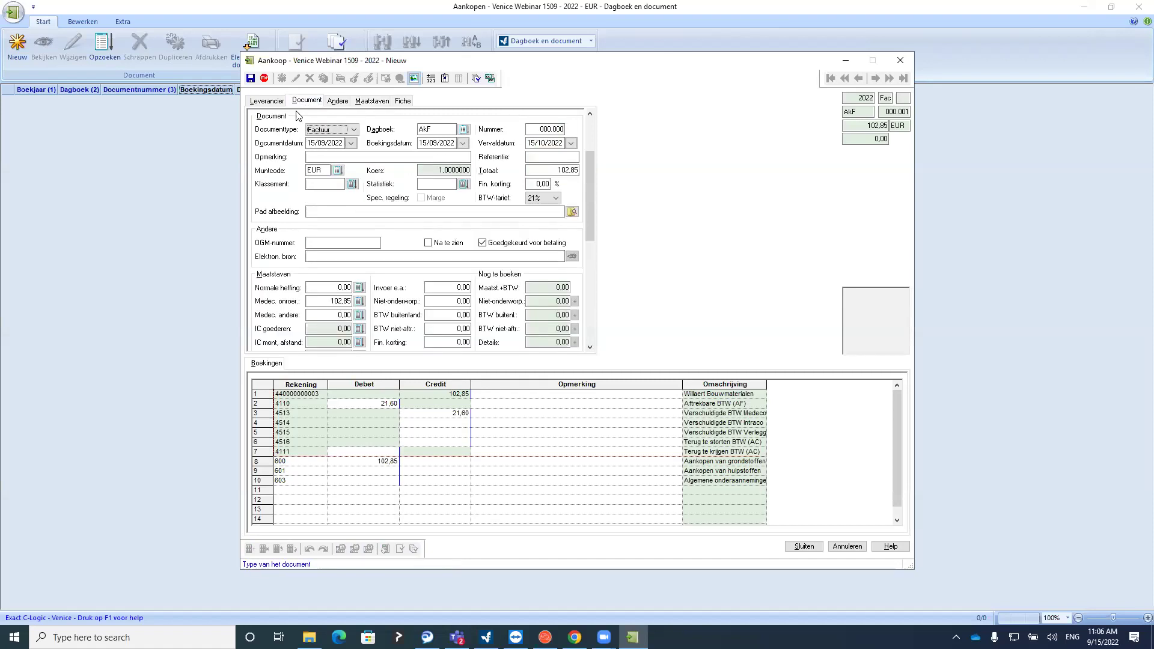
pyautogui.click(272, 101)
pyautogui.press('Tab')
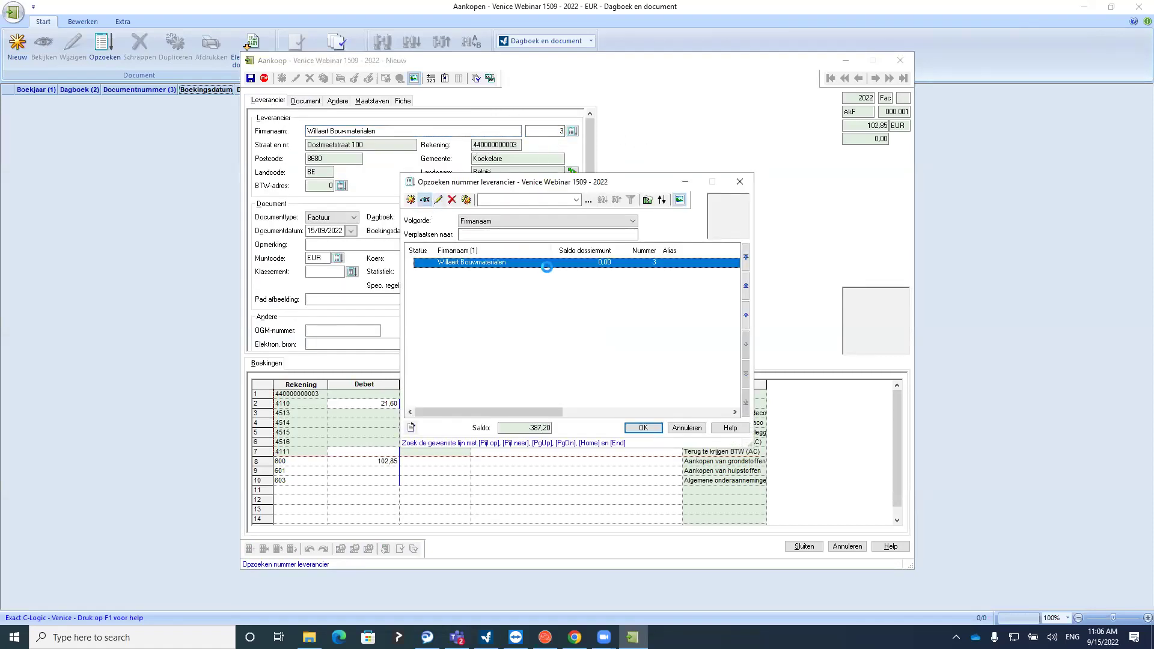
pyautogui.click(629, 268)
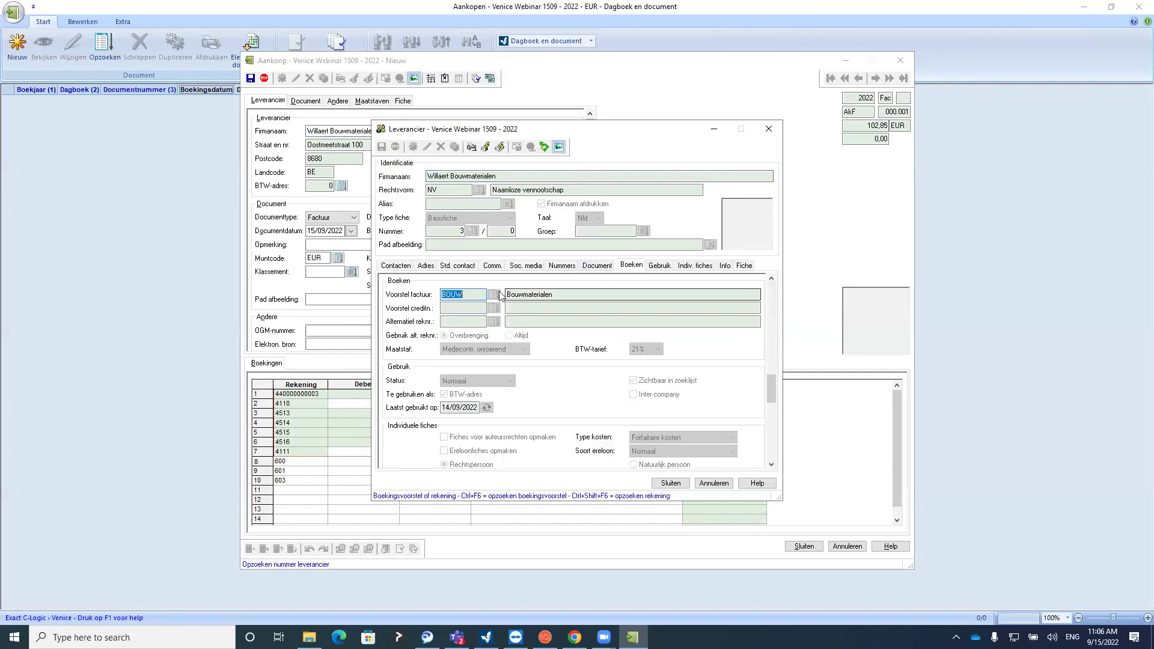
pyautogui.click(479, 291)
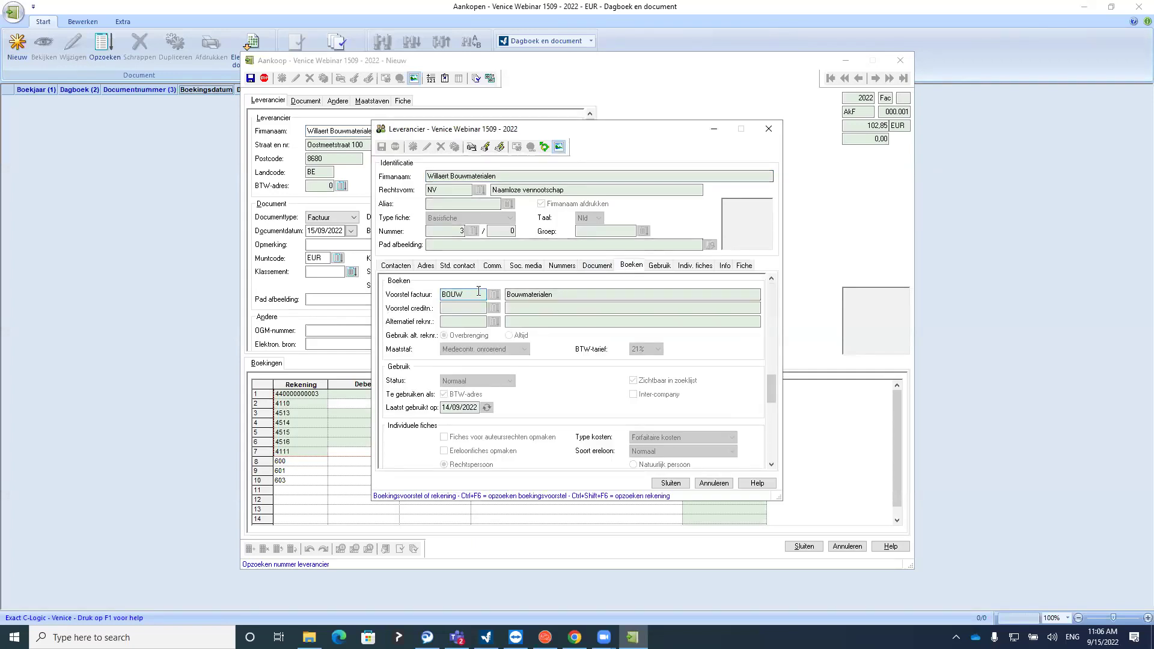
pyautogui.click(768, 130)
pyautogui.click(739, 180)
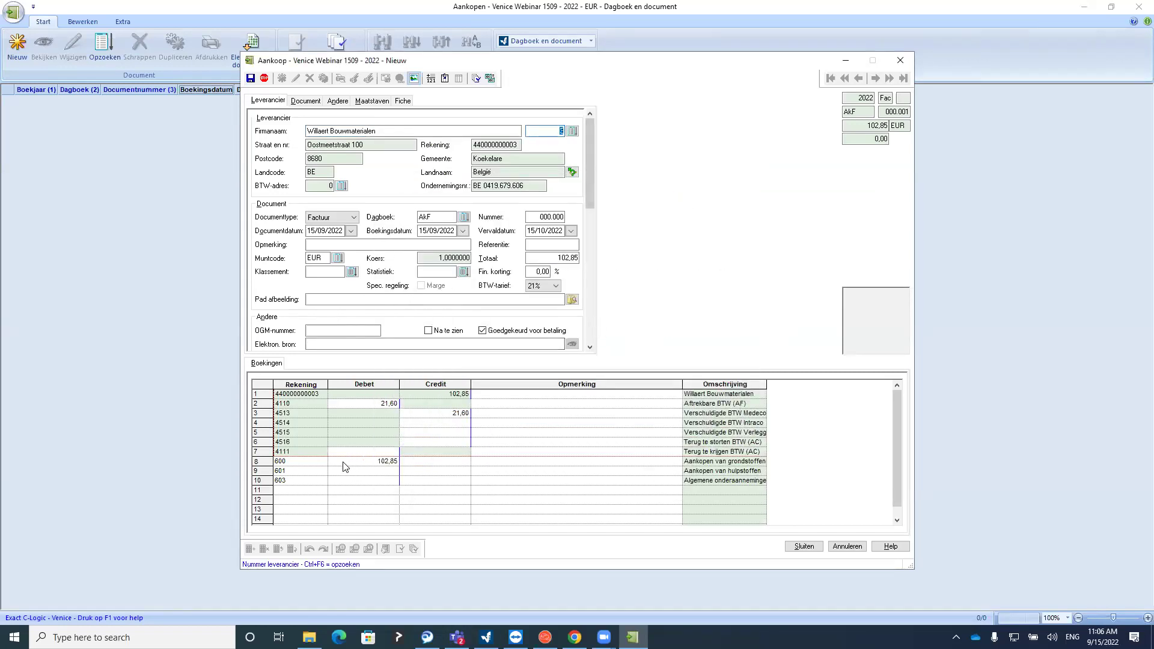
pyautogui.click(303, 462)
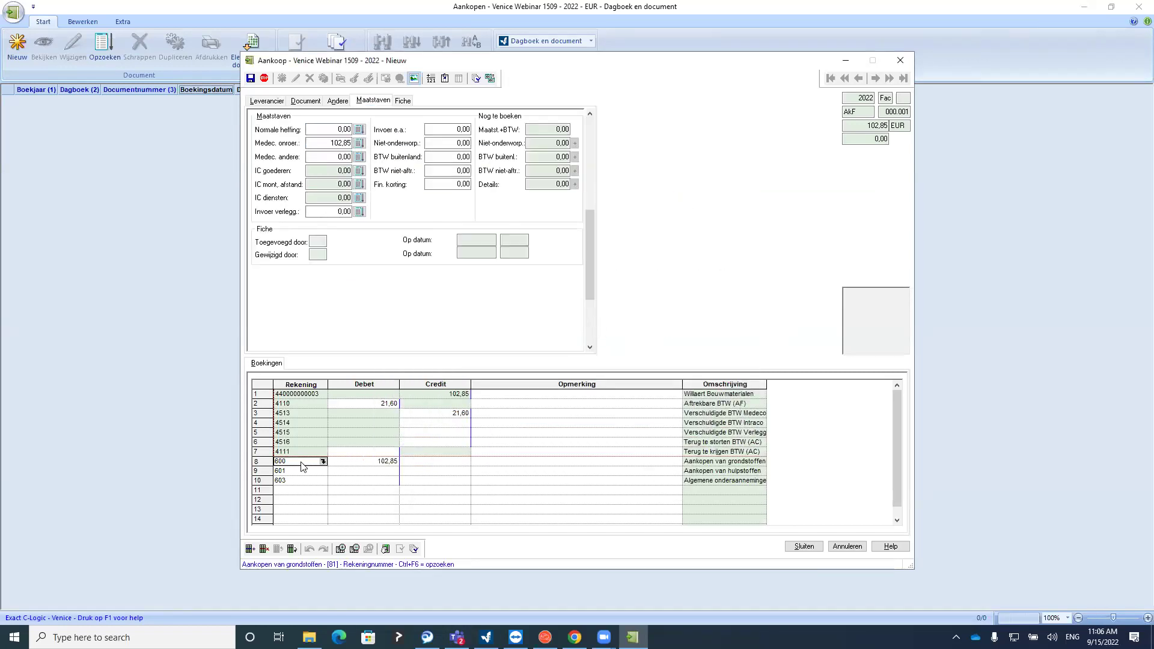
# Replace the 600 line with a 102,85 debit on account 603 and save the Willaert invoice
pyautogui.click(263, 549)
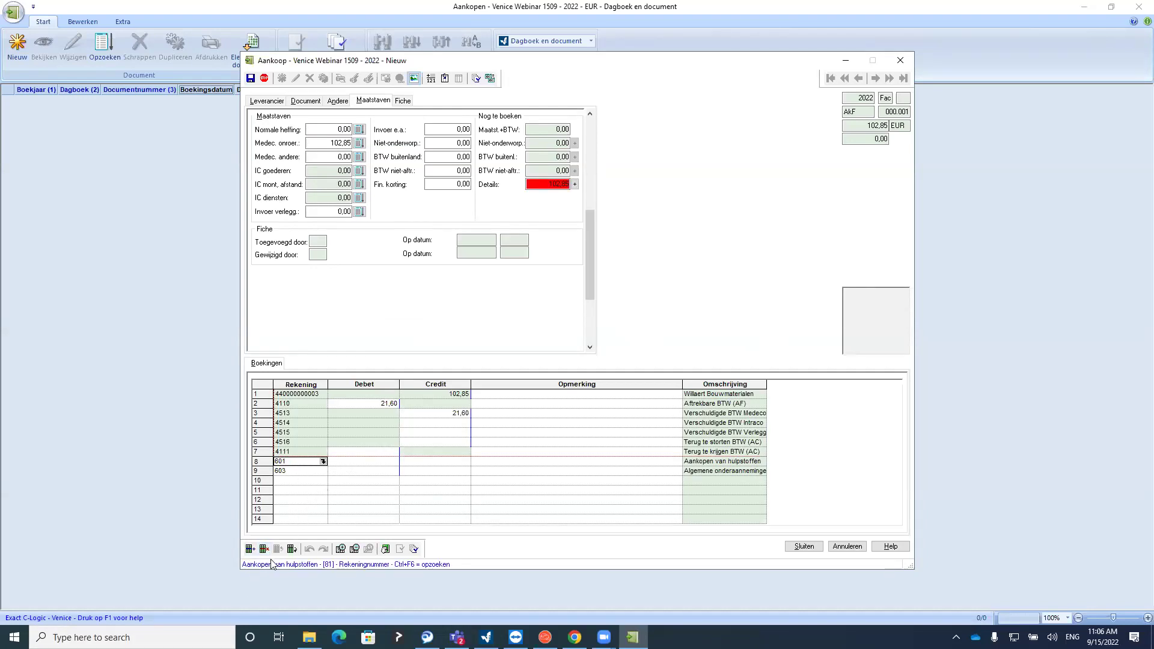
pyautogui.click(340, 473)
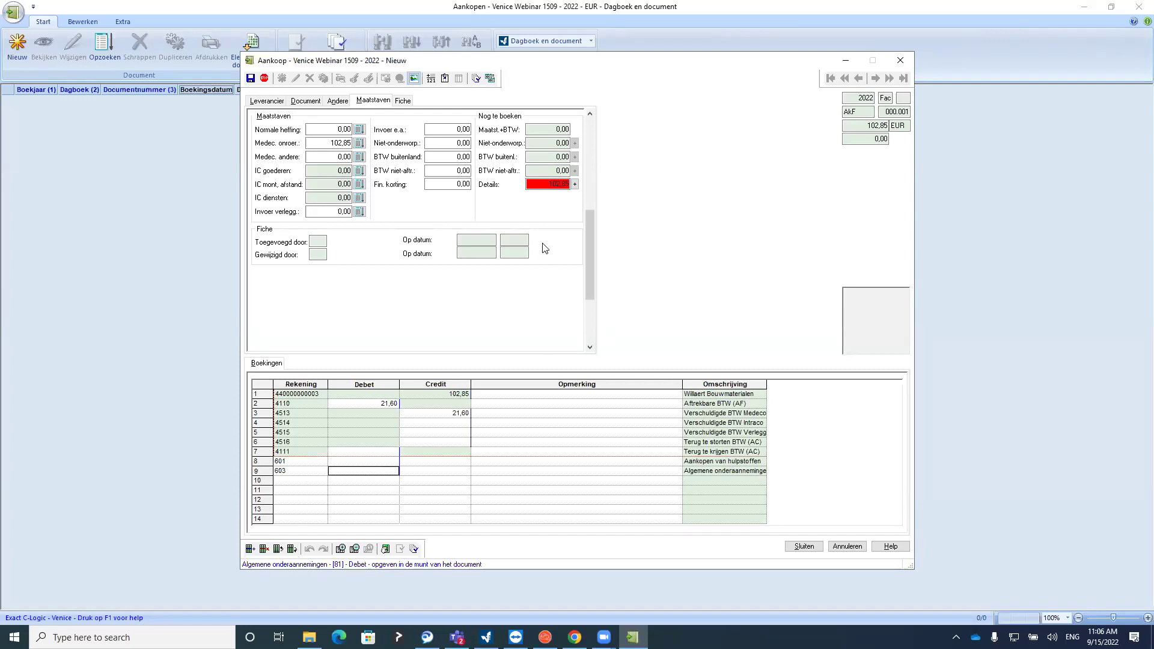
pyautogui.click(575, 185)
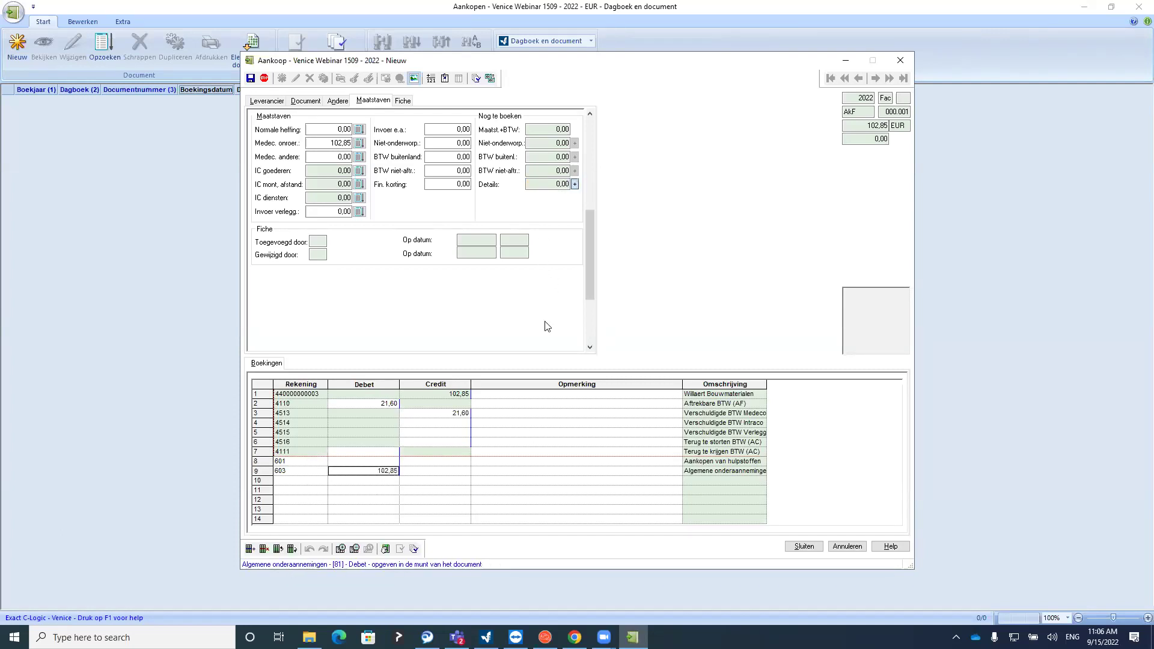
pyautogui.click(365, 481)
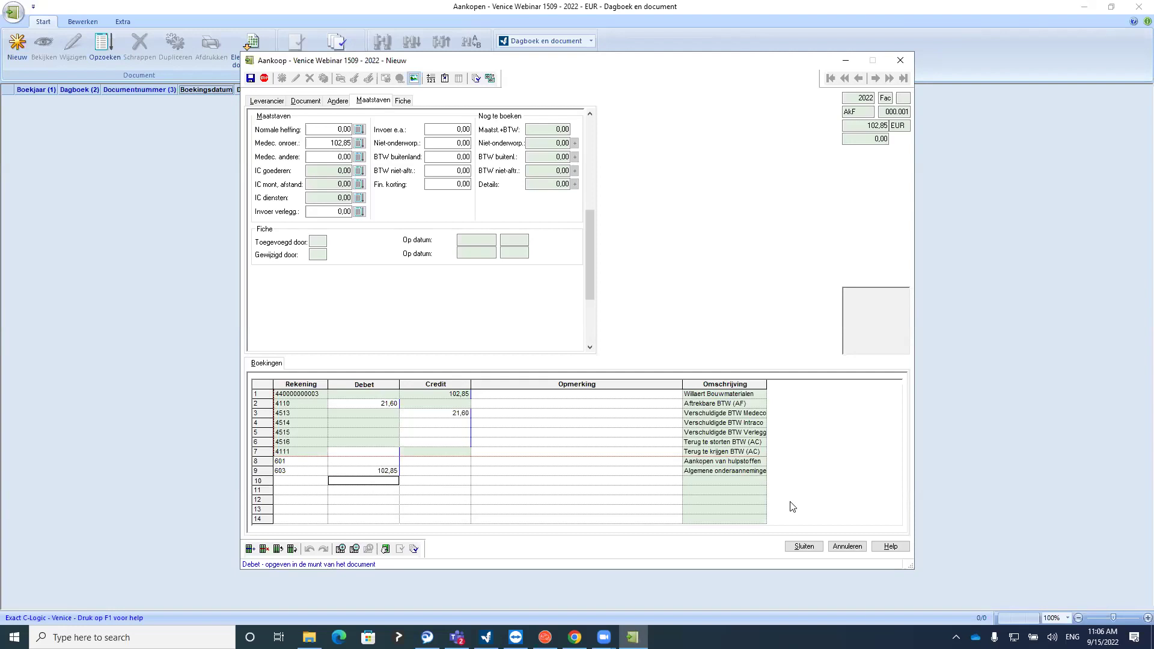
pyautogui.click(804, 547)
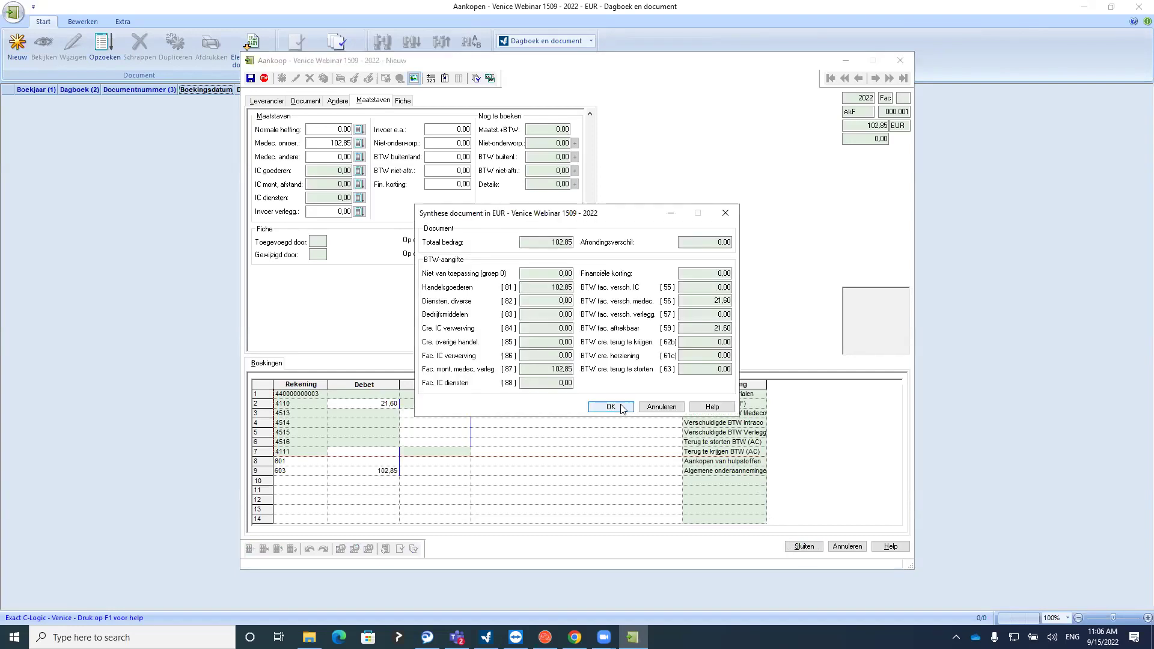
pyautogui.click(620, 410)
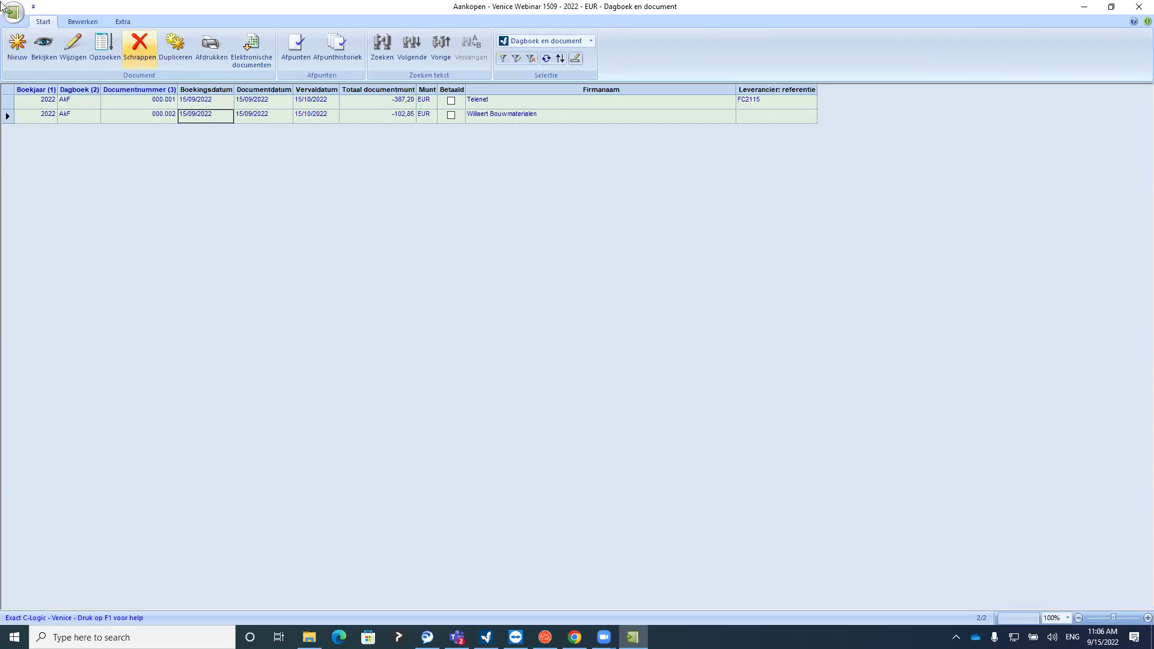
# Start a new purchase invoice for supplier Mebu with a total of 3.689,27
pyautogui.click(16, 45)
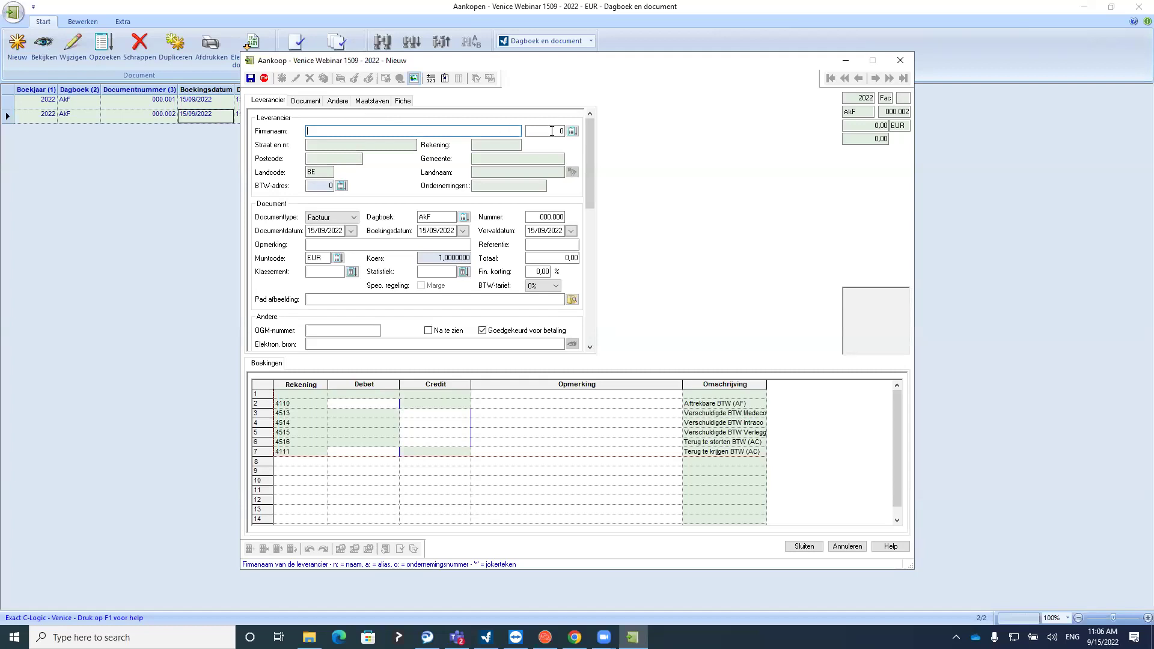
pyautogui.click(572, 131)
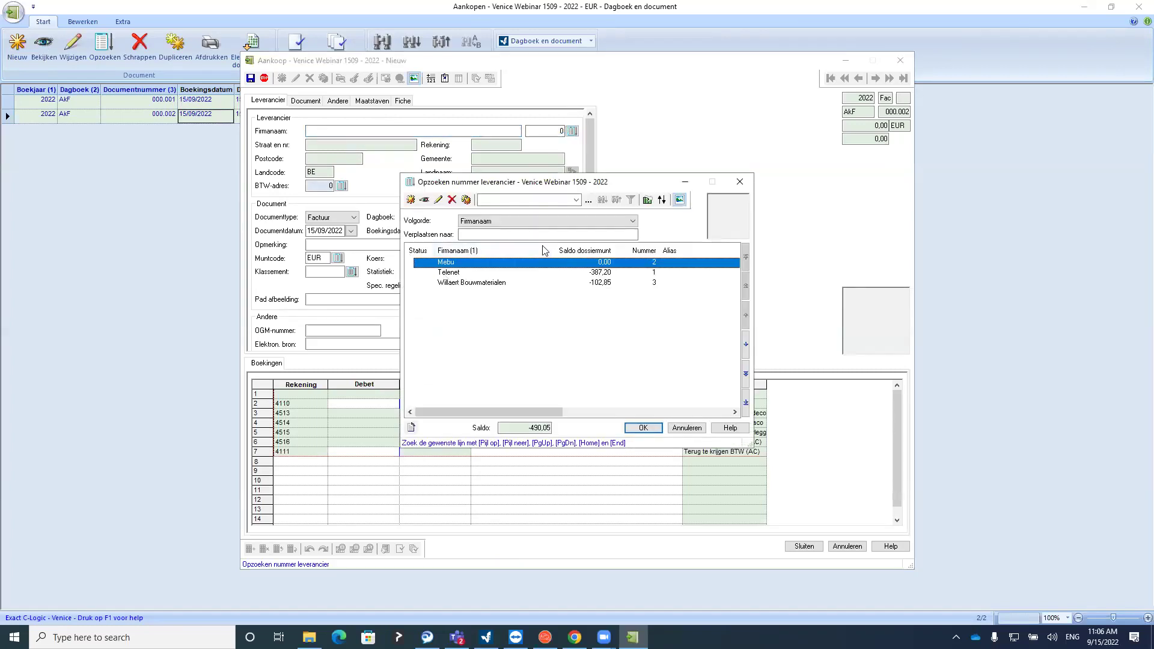
pyautogui.click(738, 183)
pyautogui.click(330, 130)
pyautogui.write('Mebu')
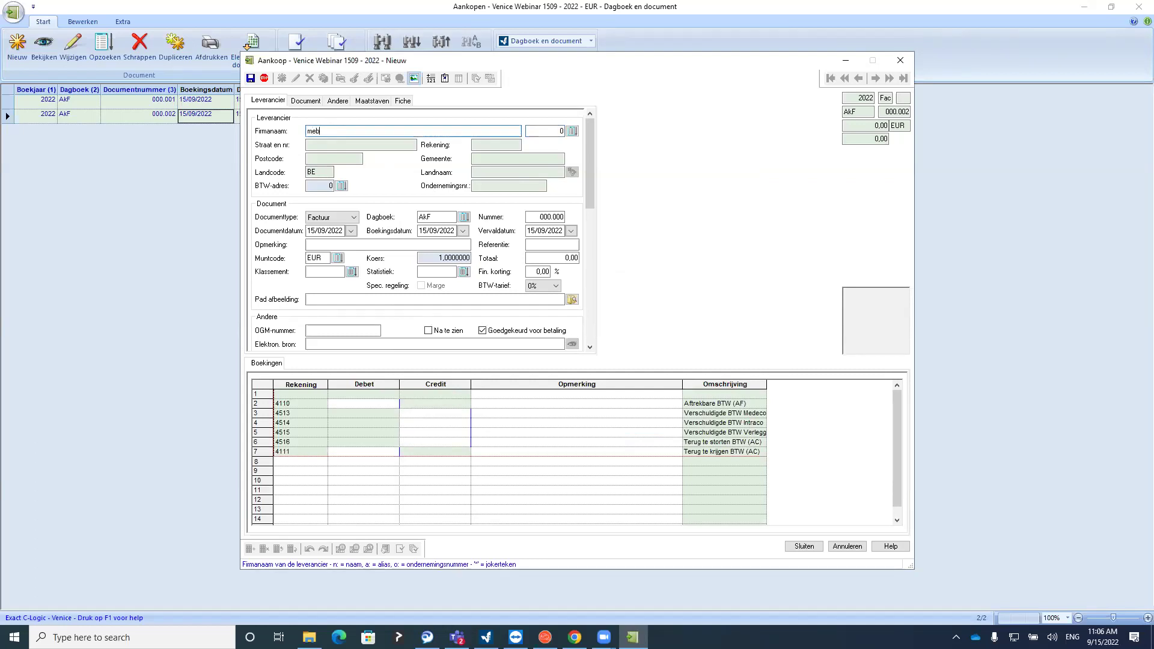
pyautogui.press('Tab')
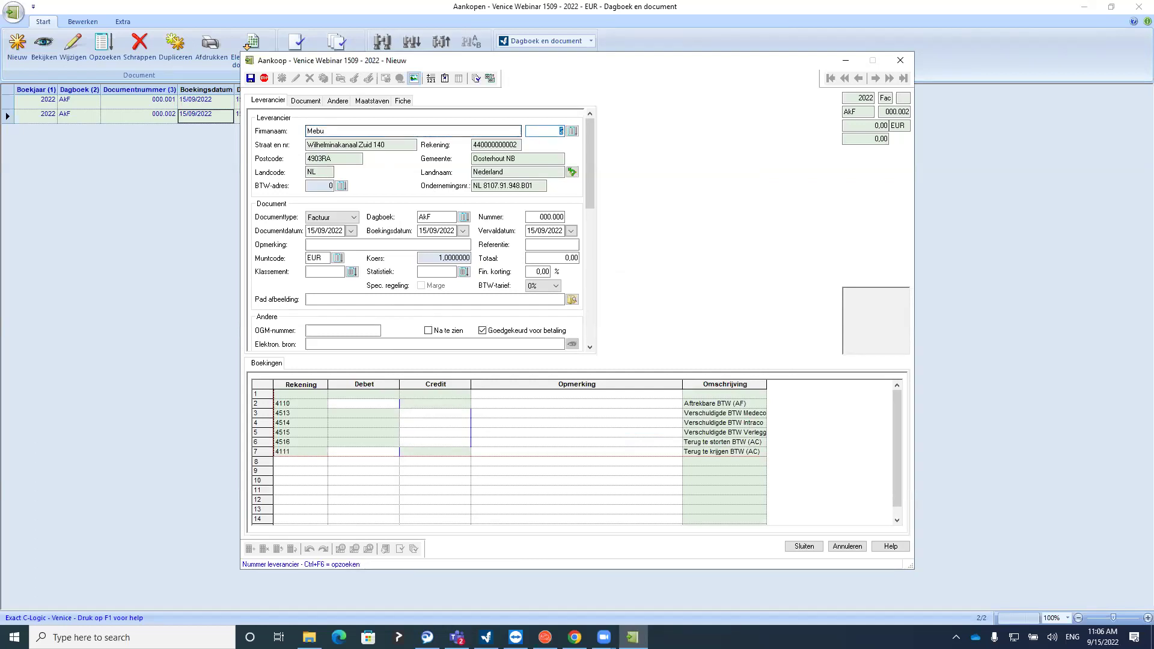
pyautogui.press('Return')
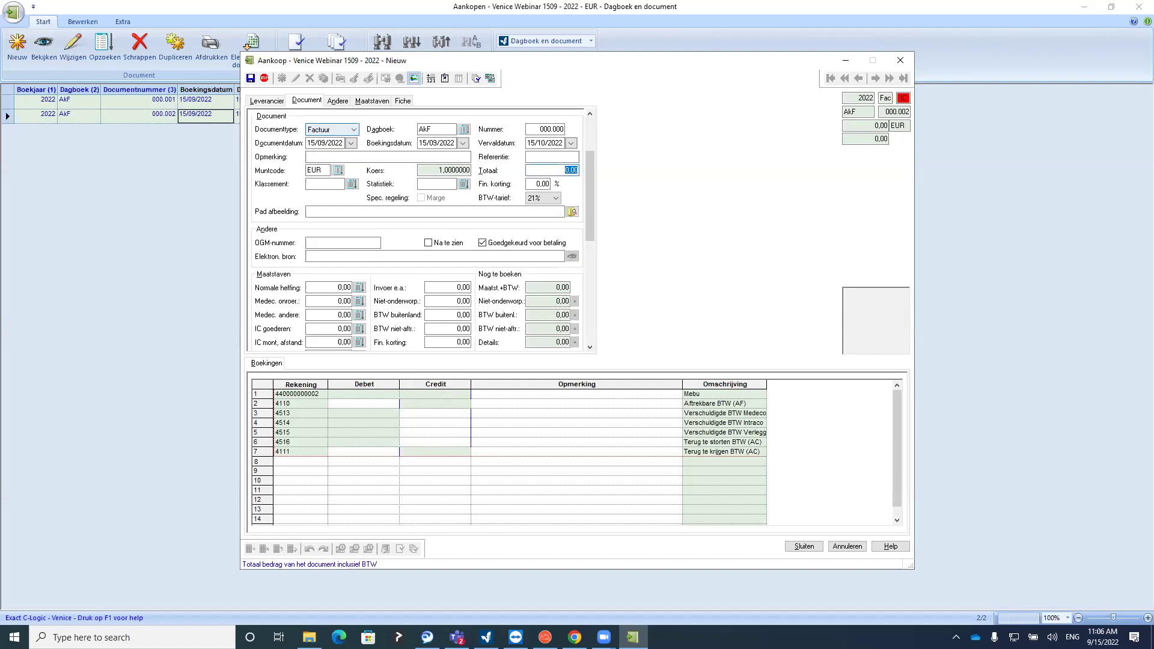
pyautogui.write('3689,27')
pyautogui.press('Return')
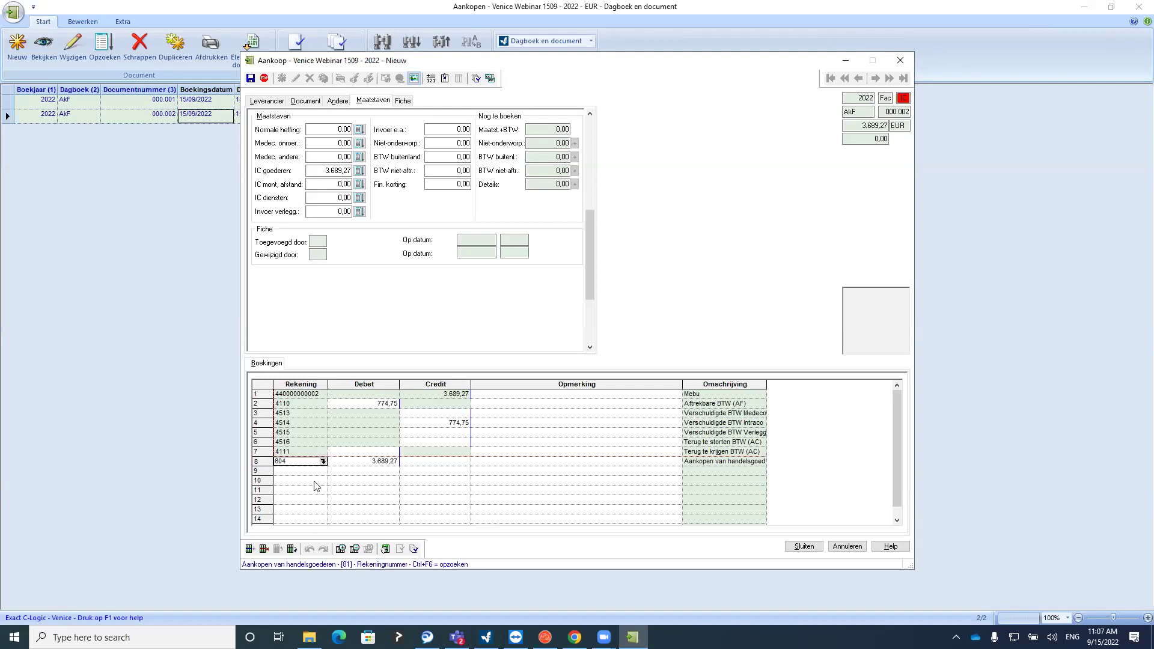
# Review the Mebu booking lines: 3.689,27 IC goods on 604 and 774,75 VAT on both sides
pyautogui.click(330, 171)
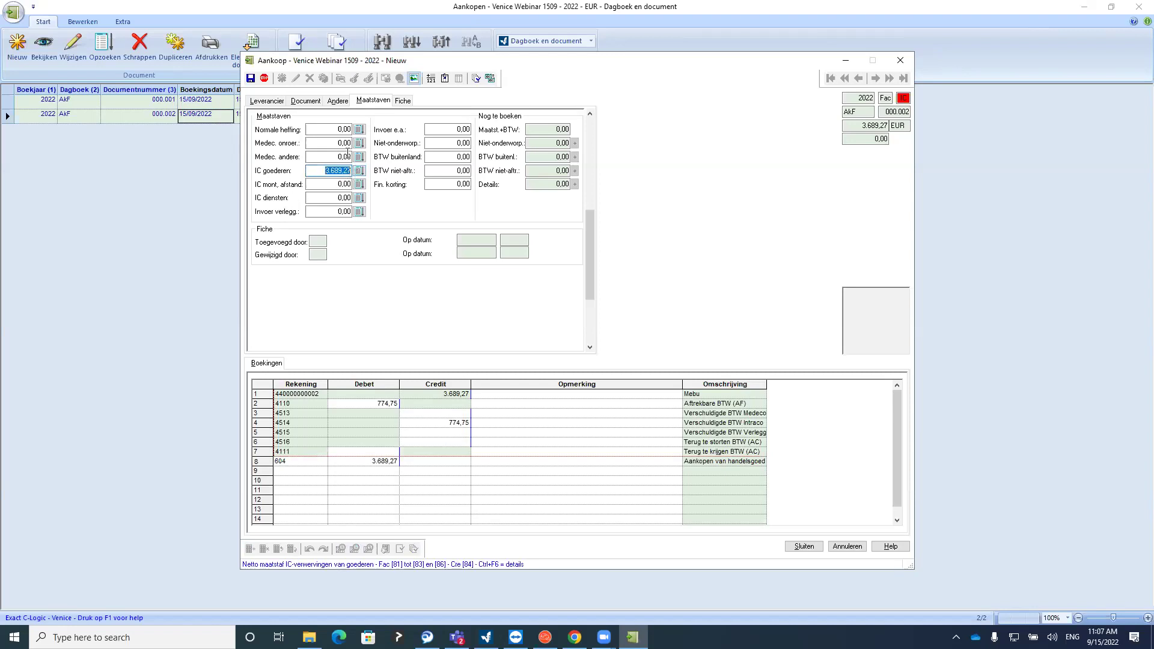
pyautogui.click(304, 103)
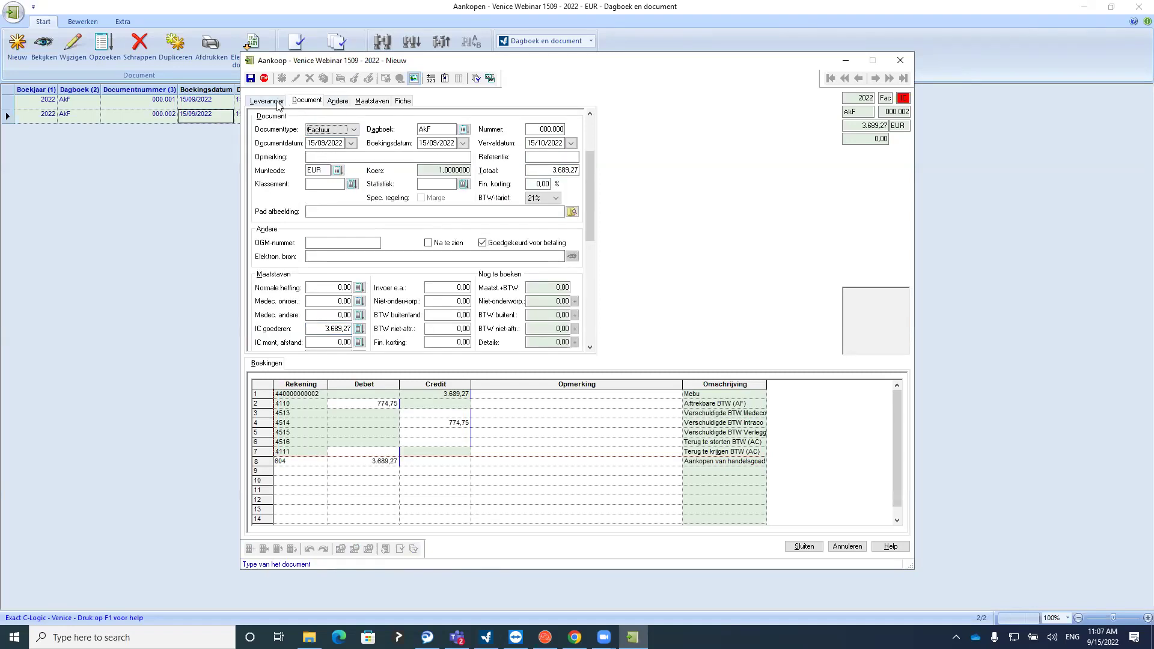
pyautogui.click(277, 102)
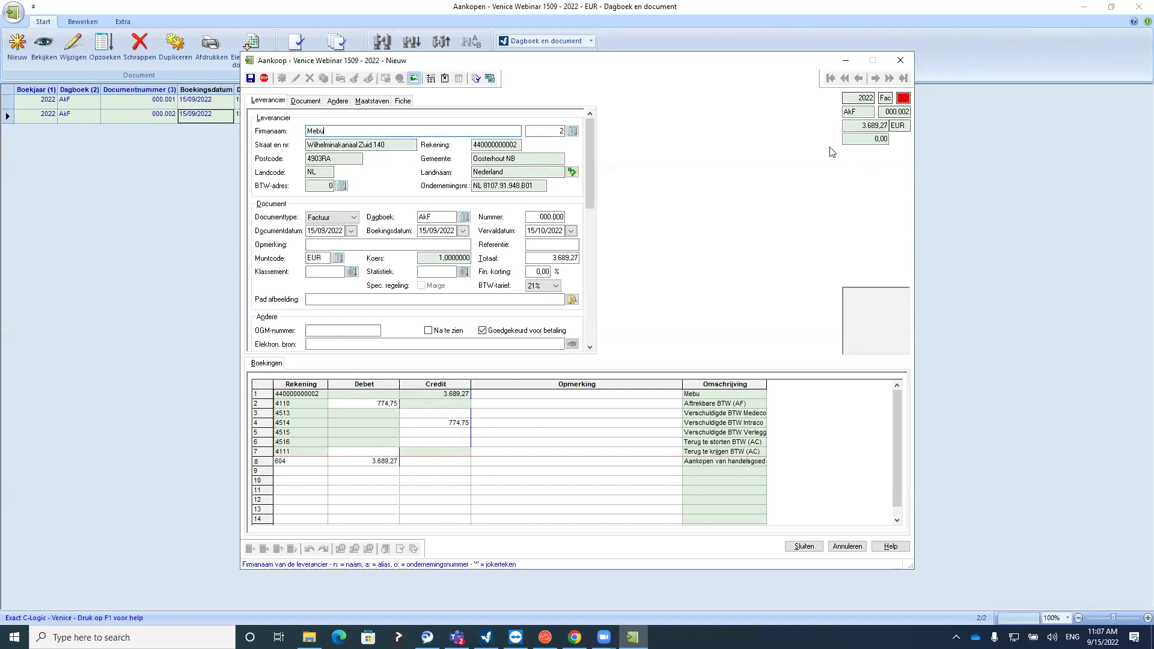
pyautogui.click(904, 98)
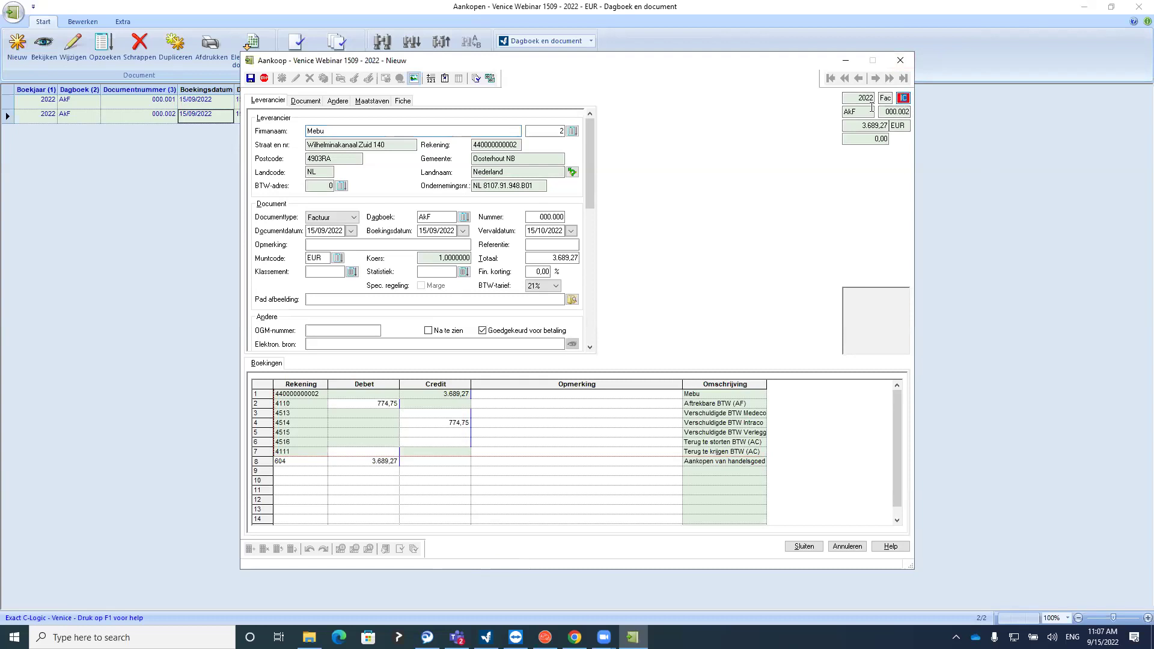
pyautogui.click(372, 406)
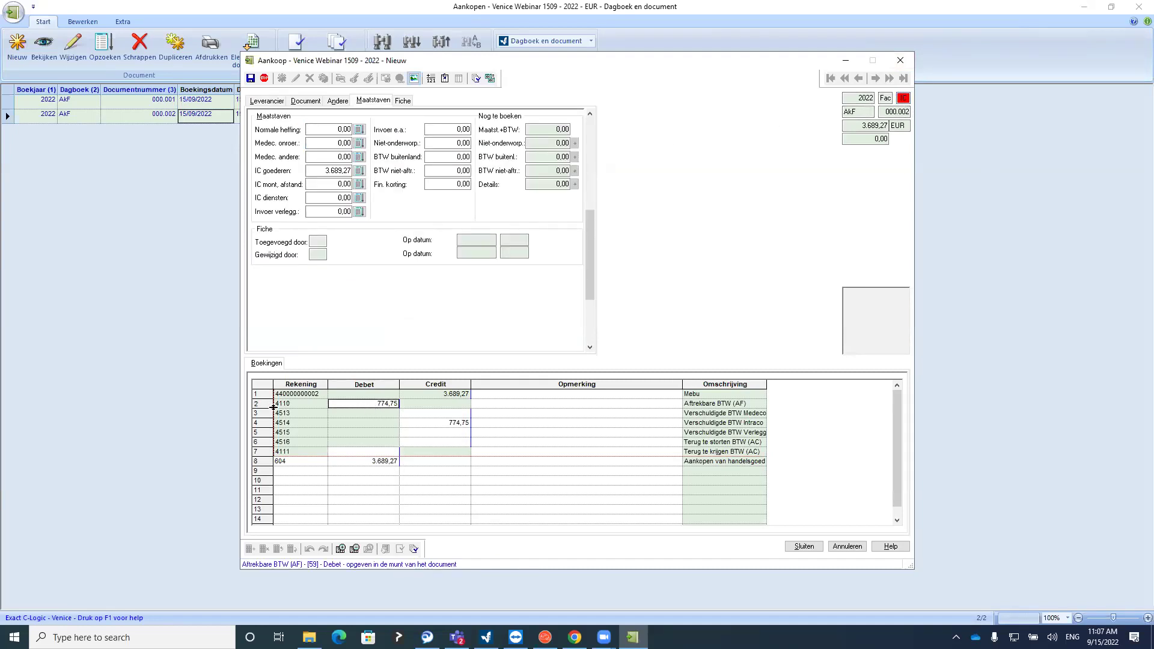
pyautogui.click(435, 425)
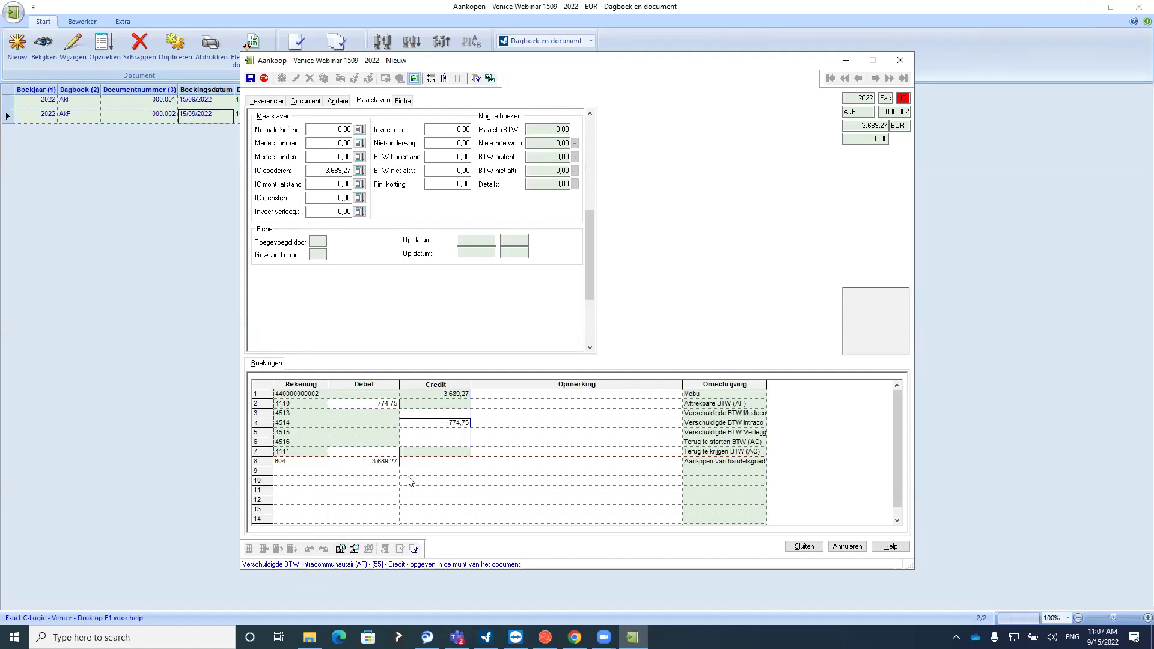
pyautogui.click(365, 463)
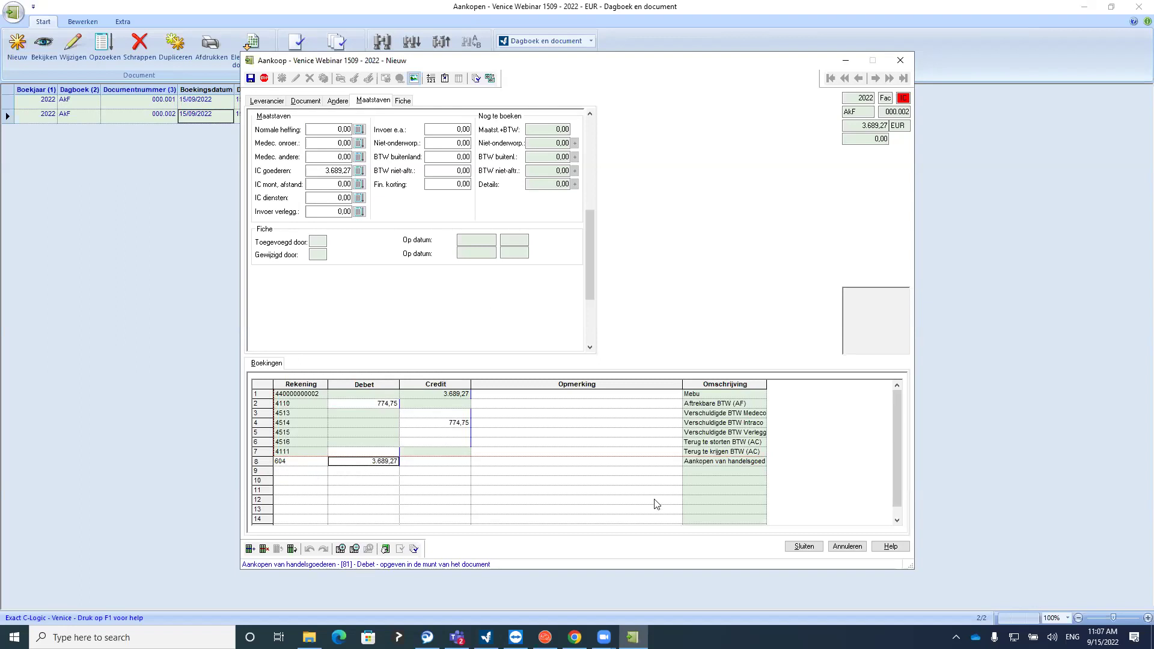
# Check VAT grids 86, 55 and 59 in the summary and save the invoice as document 000.003
pyautogui.click(803, 545)
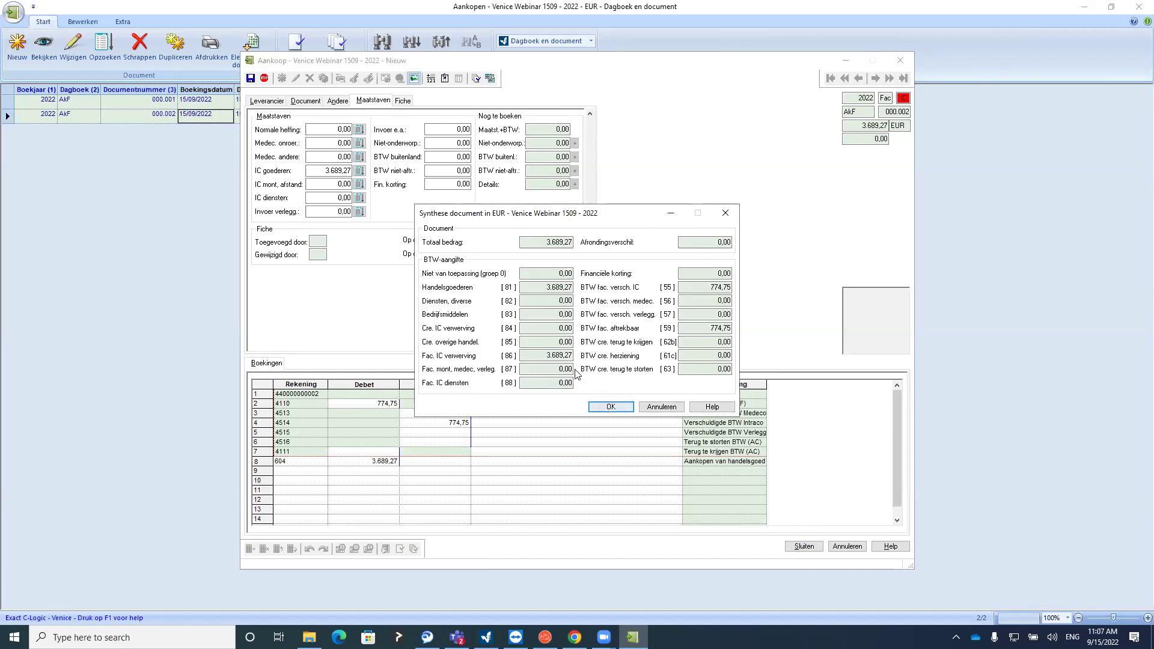
pyautogui.moveTo(543, 356); pyautogui.dragTo(595, 359)
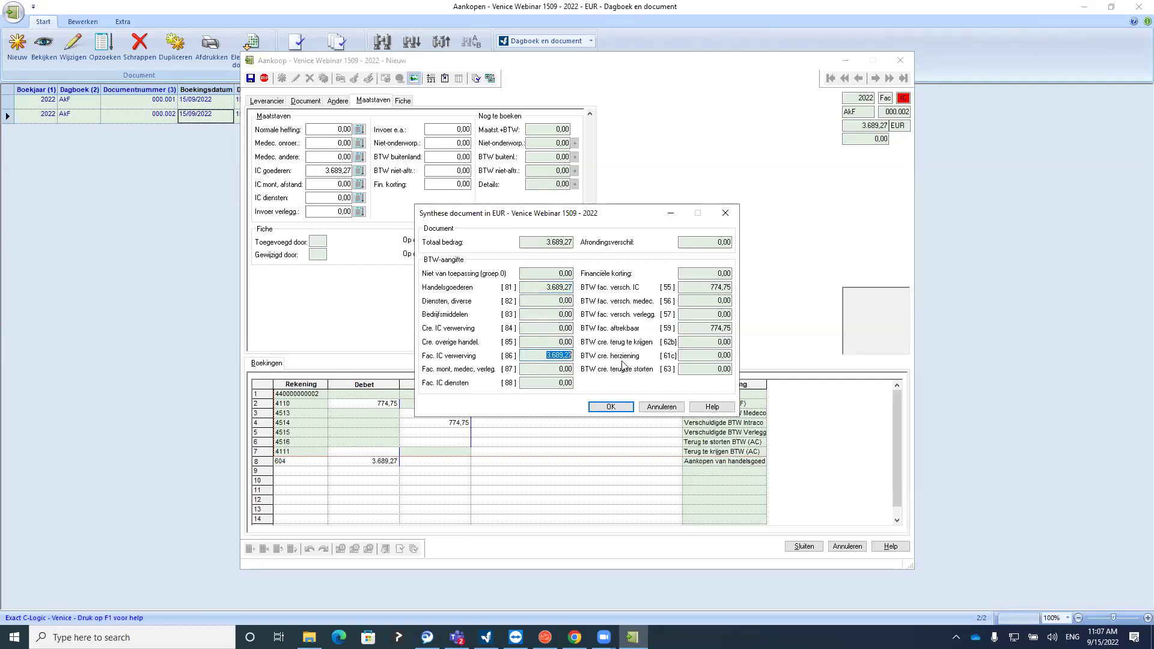
pyautogui.moveTo(689, 287); pyautogui.dragTo(735, 290)
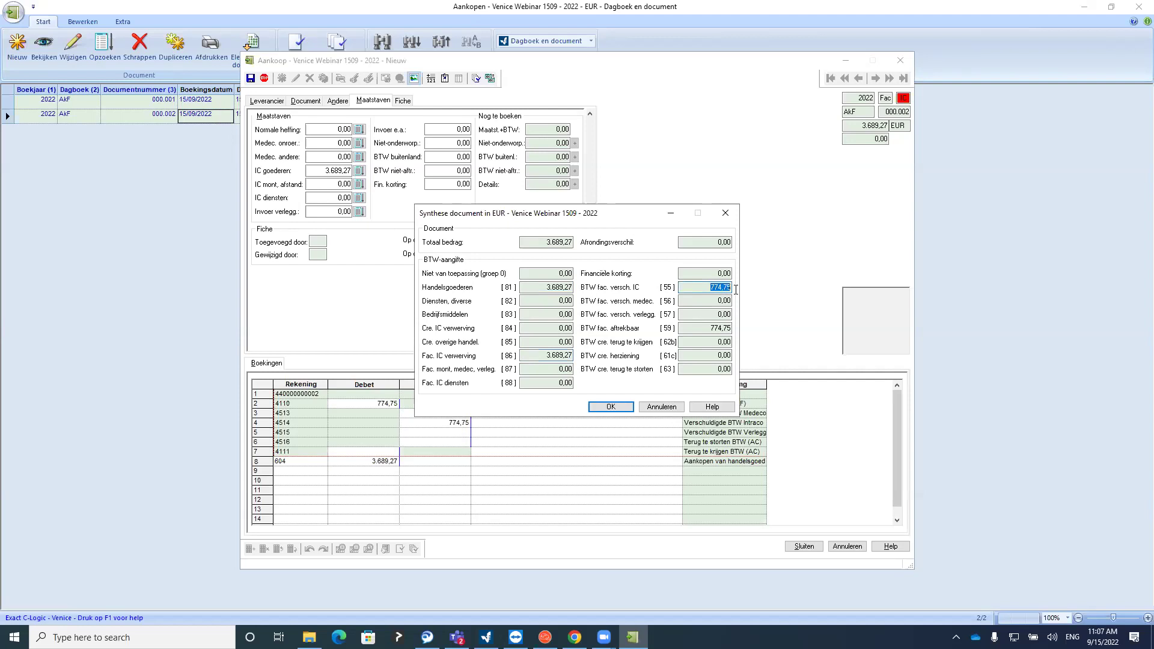
pyautogui.click(734, 328)
pyautogui.doubleClick(733, 328)
pyautogui.click(609, 406)
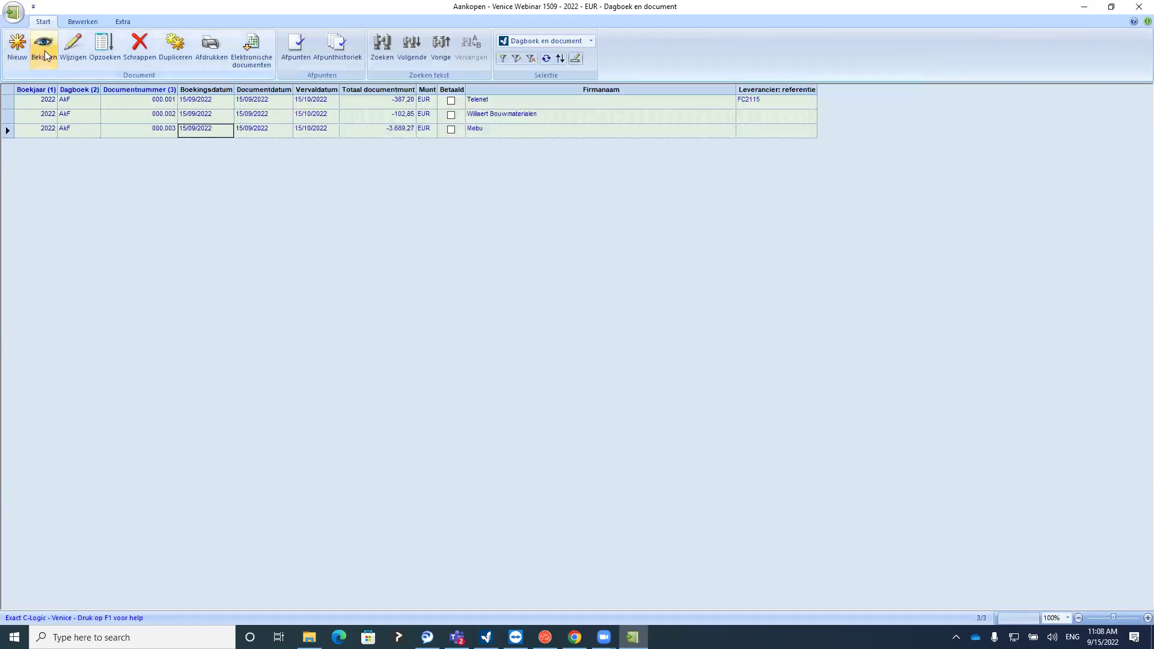
# Start a new Telenet purchase invoice with a total of 774,40
pyautogui.click(17, 48)
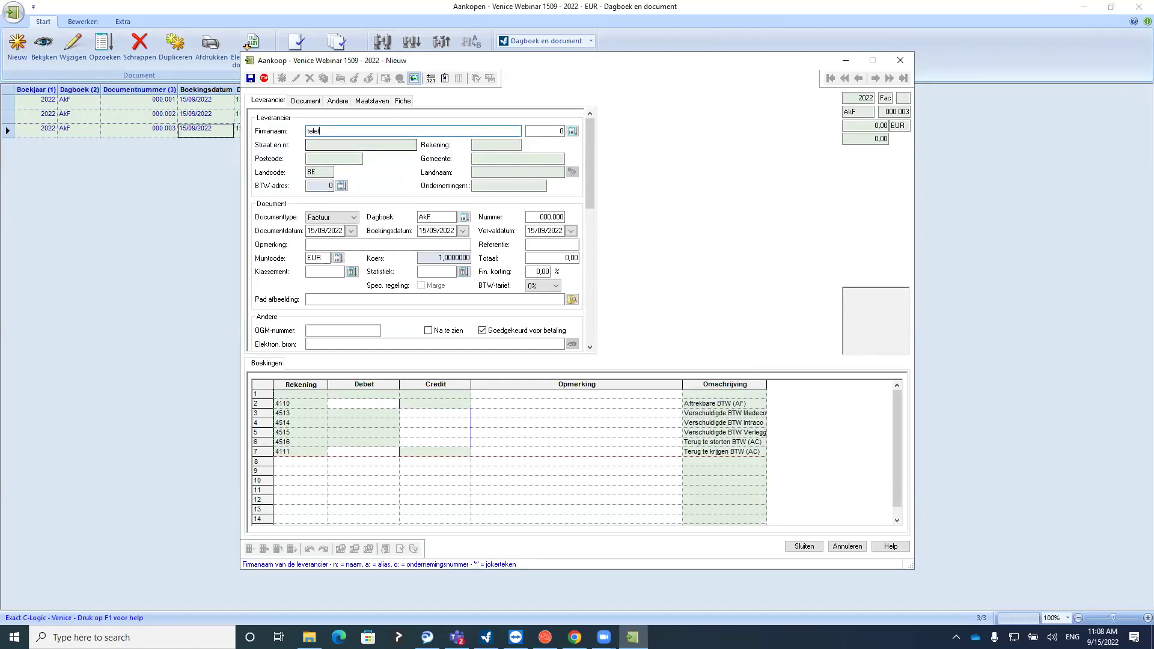
pyautogui.press('Tab')
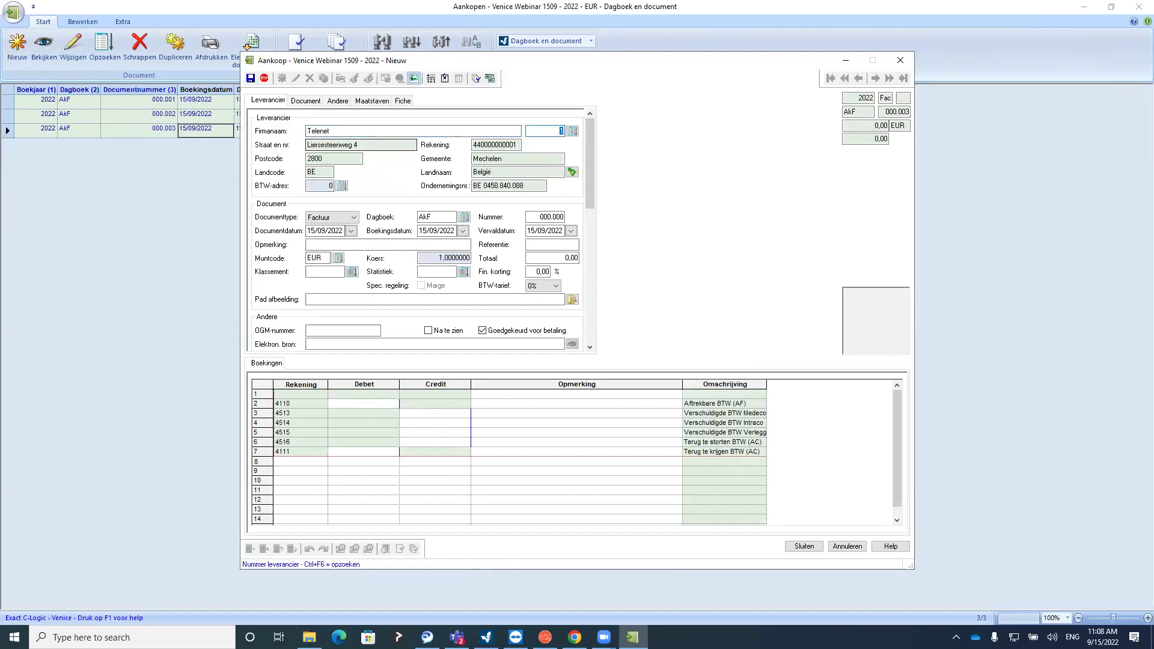
pyautogui.press('Tab')
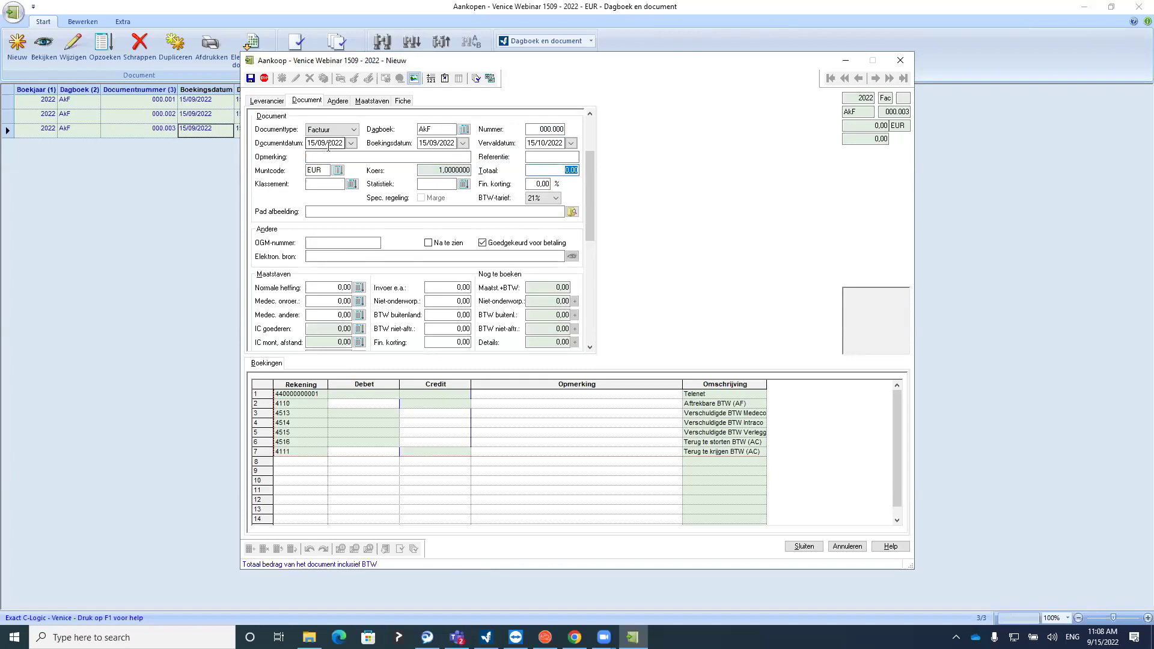
pyautogui.write('774,40')
pyautogui.press('Tab')
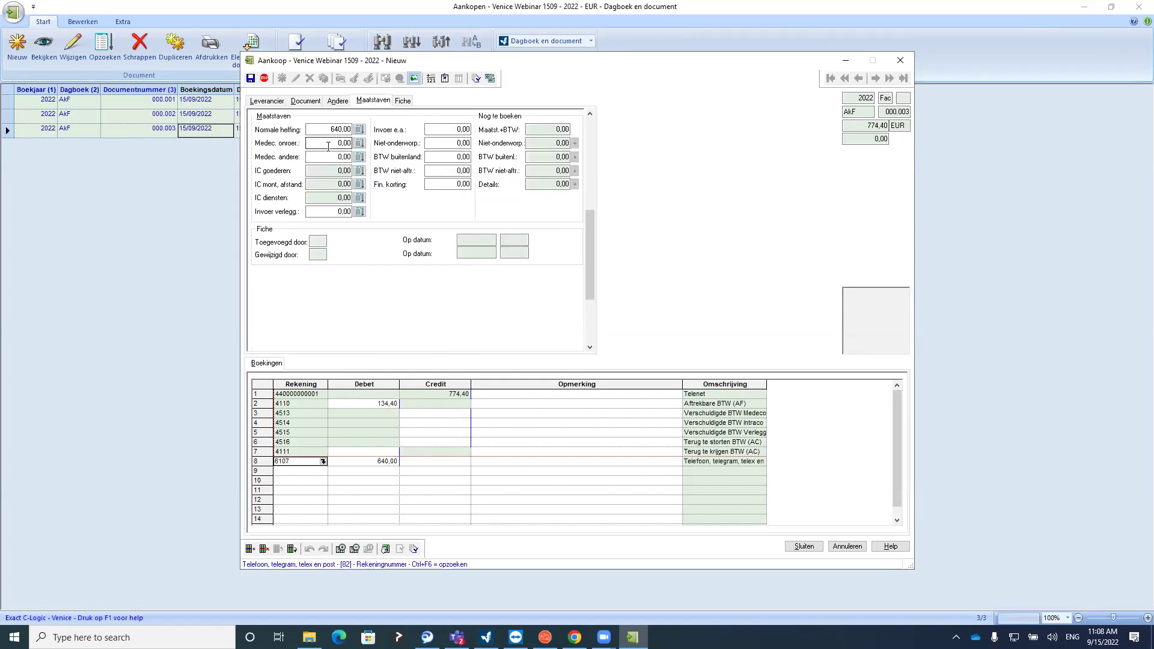
# Save the Telenet invoice as document 000.004 and check the four invoices' document numbers
pyautogui.click(804, 546)
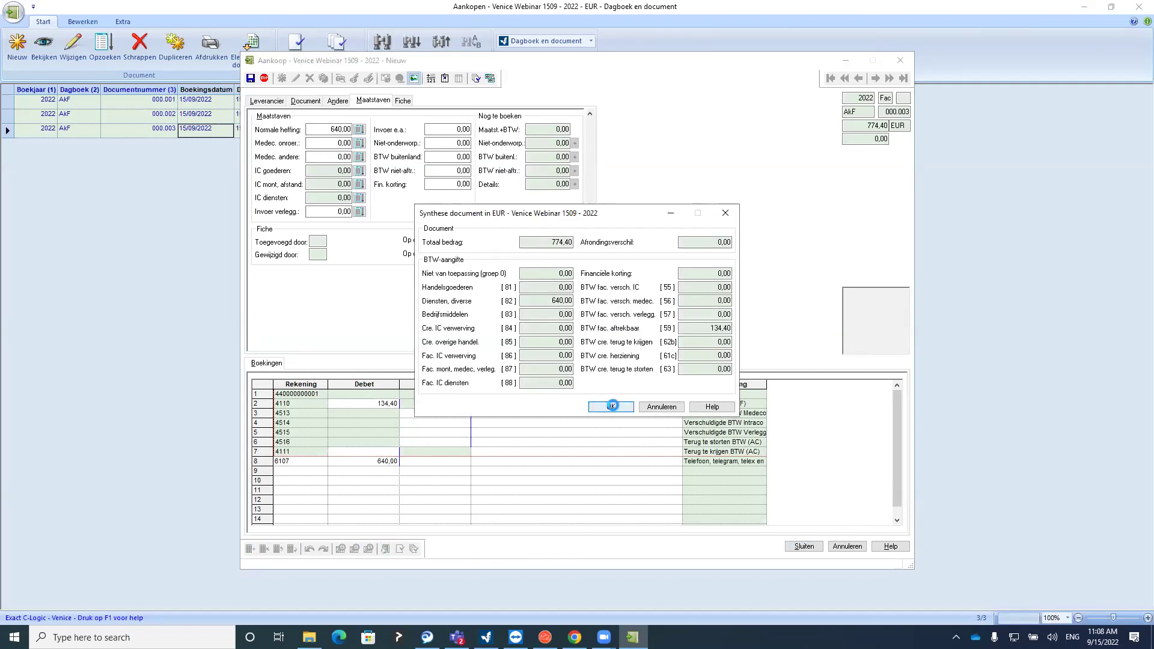
pyautogui.click(610, 407)
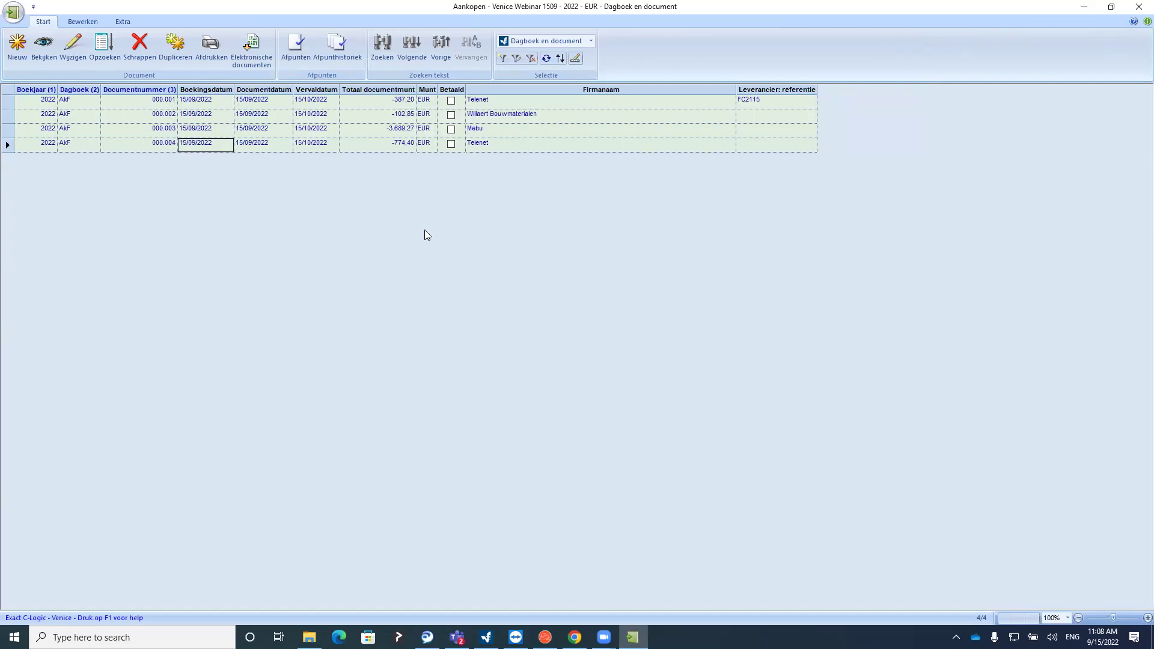
pyautogui.moveTo(156, 100); pyautogui.dragTo(155, 149)
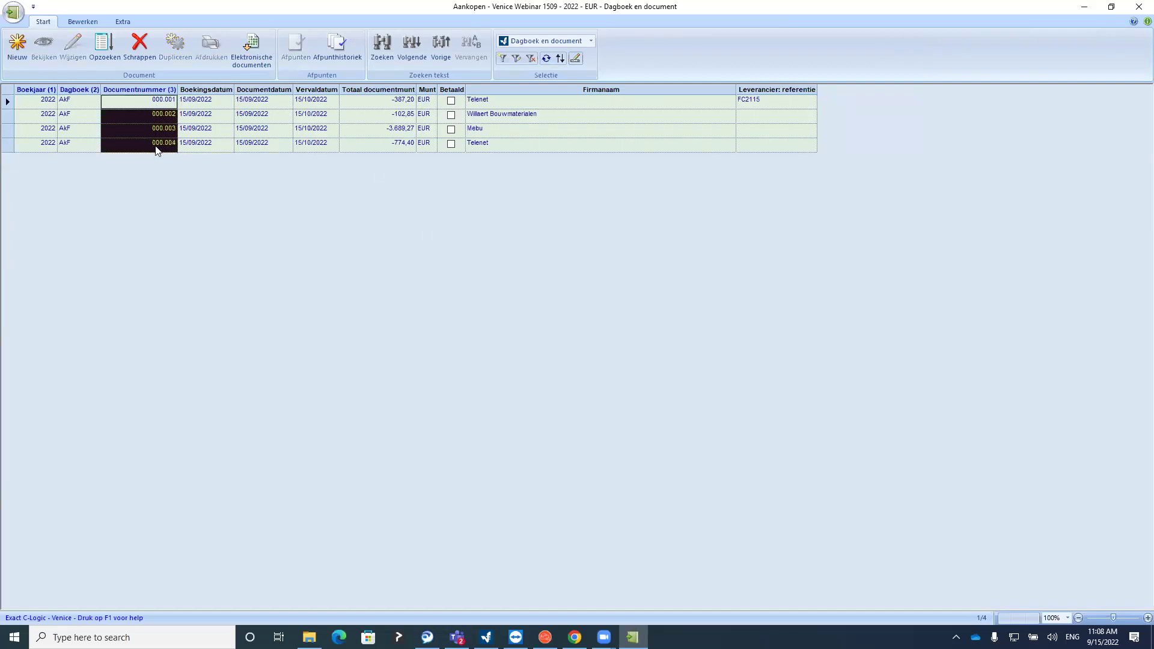
pyautogui.click(138, 119)
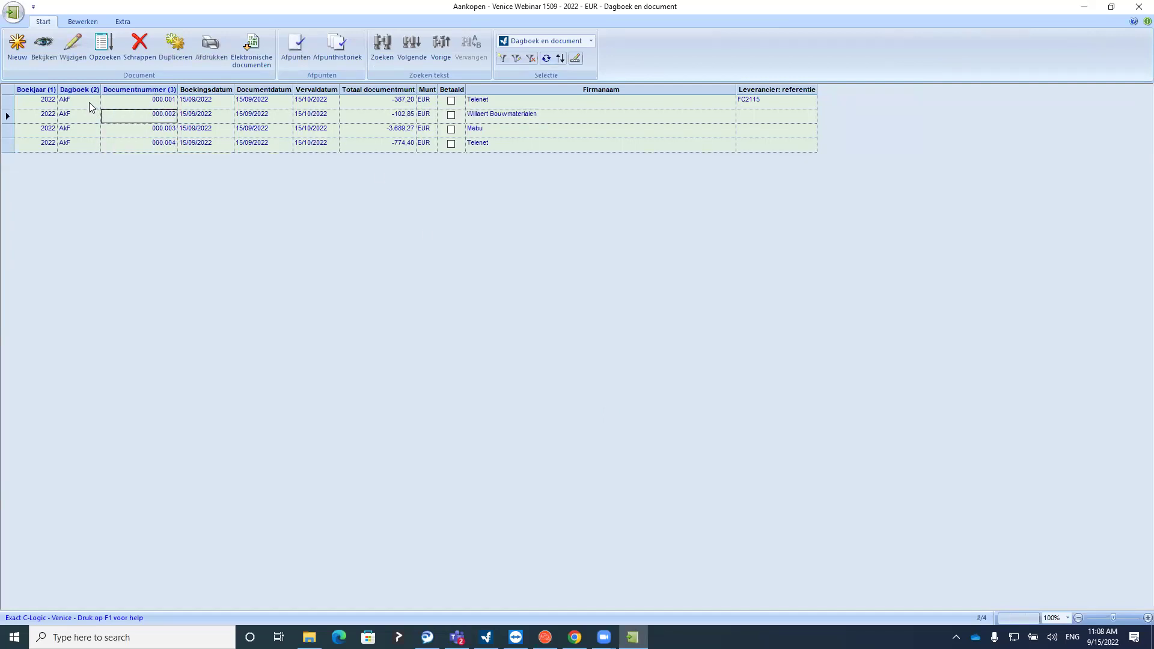
pyautogui.moveTo(90, 104); pyautogui.dragTo(89, 135)
pyautogui.click(158, 106)
pyautogui.click(76, 54)
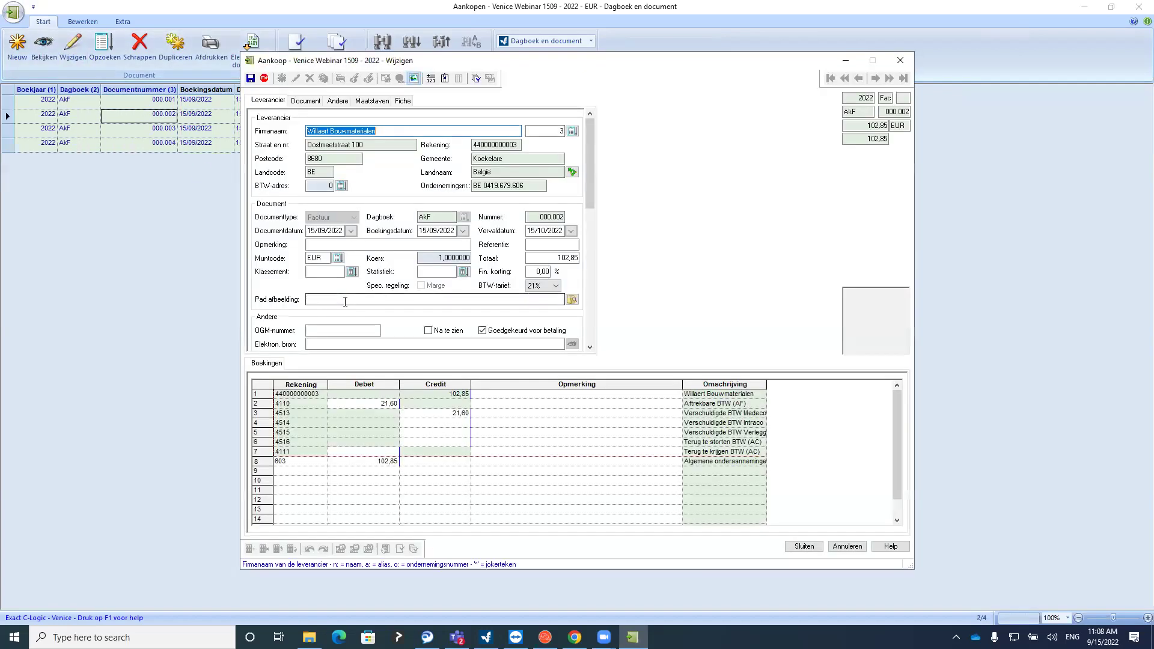
pyautogui.click(900, 60)
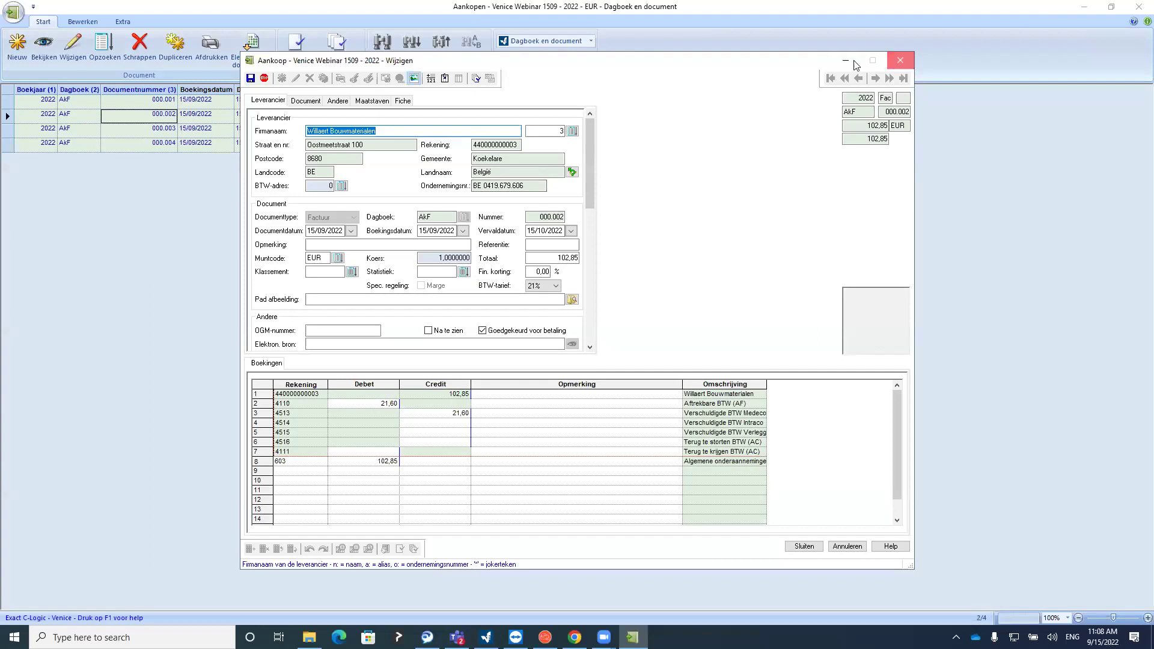
pyautogui.click(54, 54)
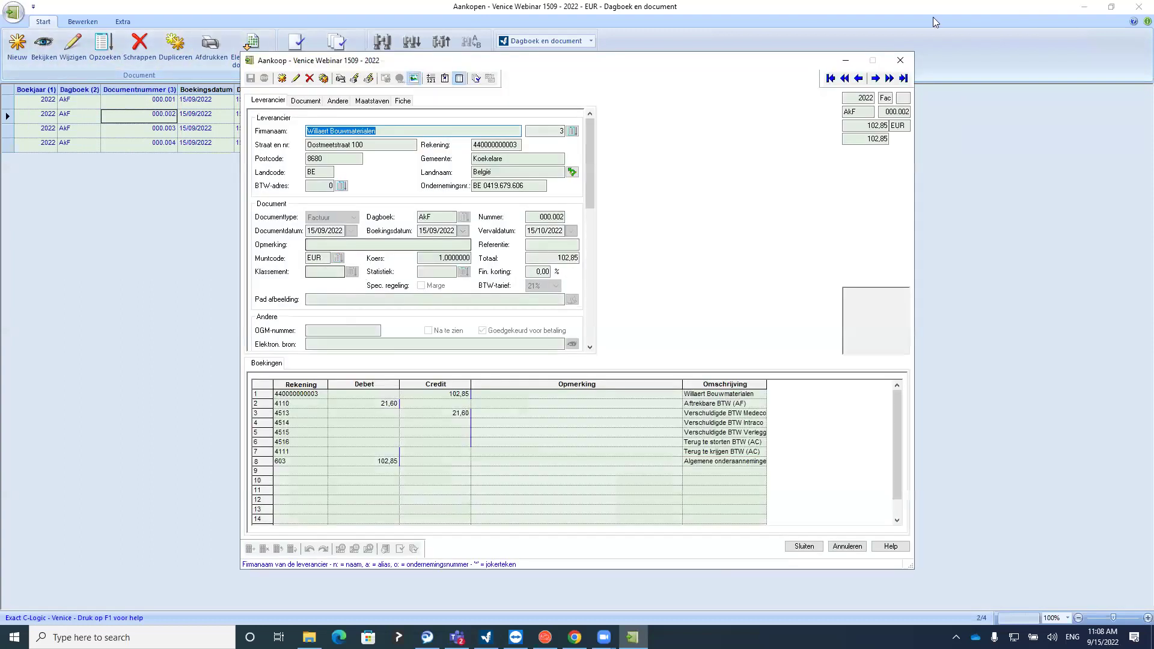
pyautogui.click(903, 62)
pyautogui.click(149, 132)
pyautogui.click(73, 49)
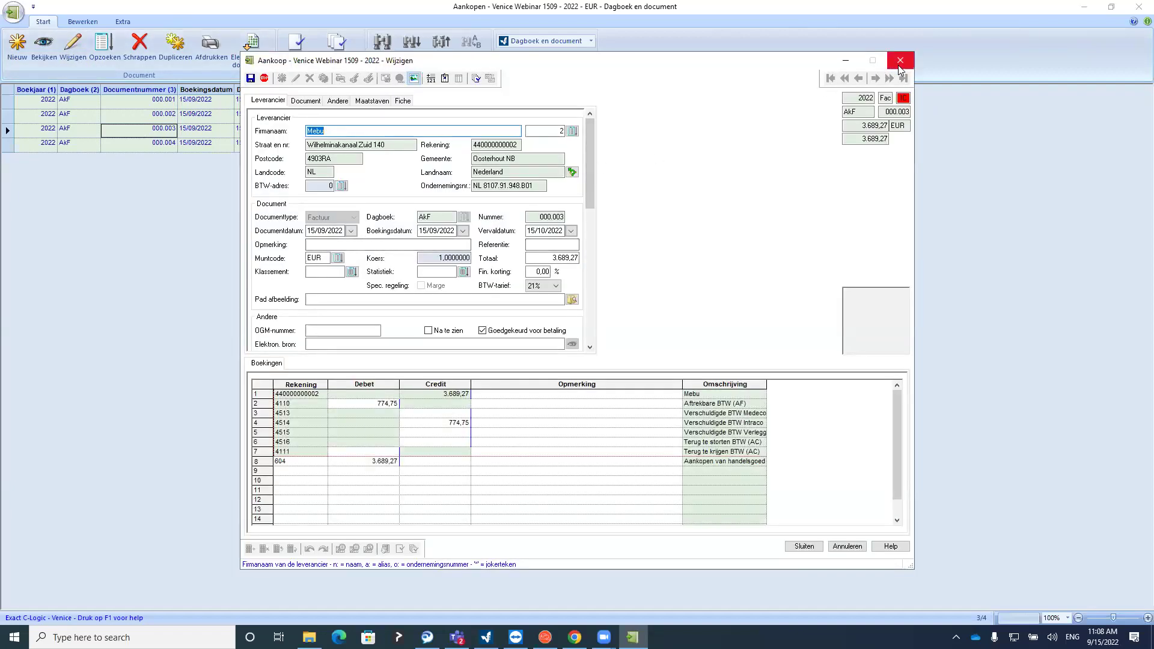
pyautogui.press('Escape')
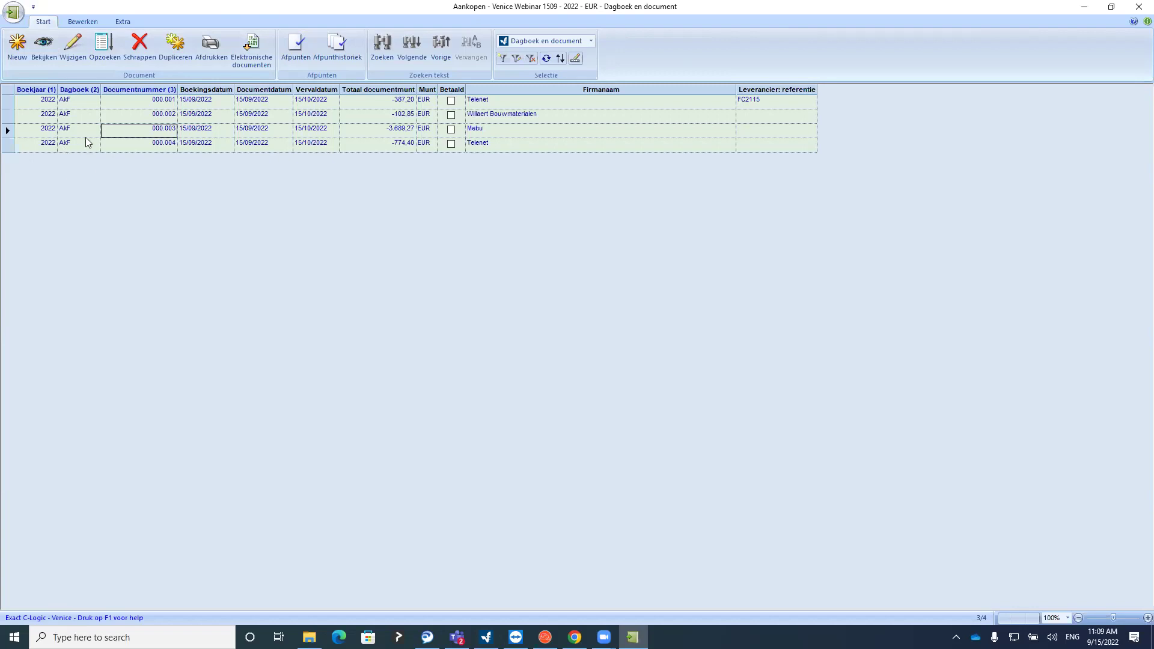
pyautogui.click(120, 146)
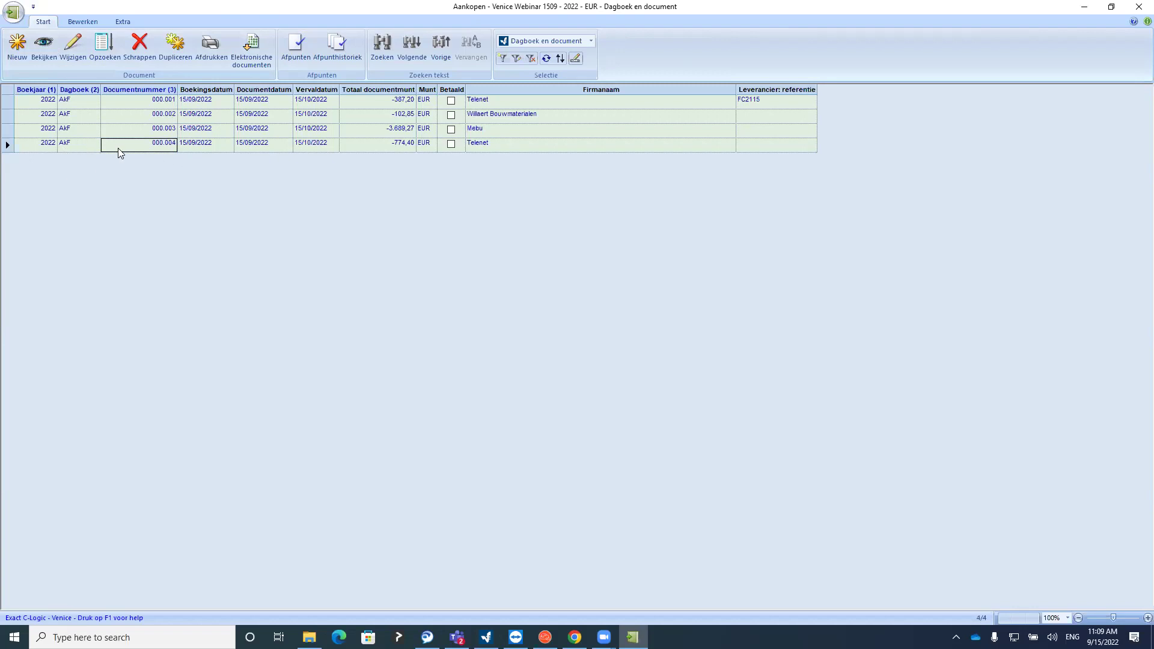
pyautogui.click(69, 59)
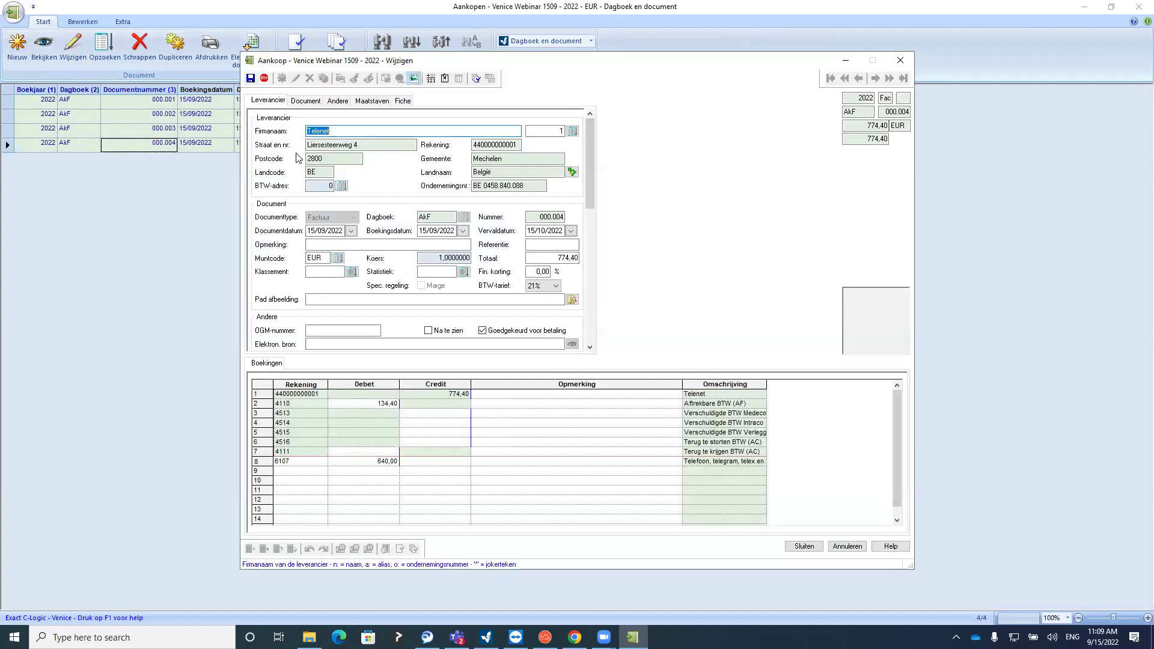
pyautogui.click(543, 244)
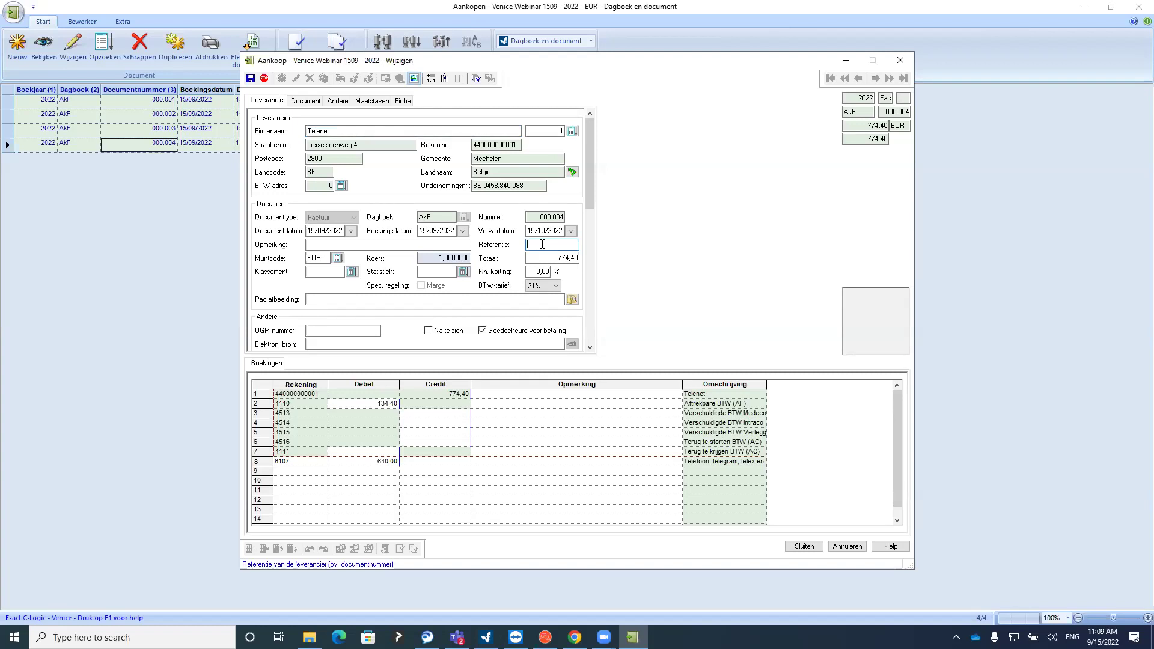
pyautogui.click(900, 60)
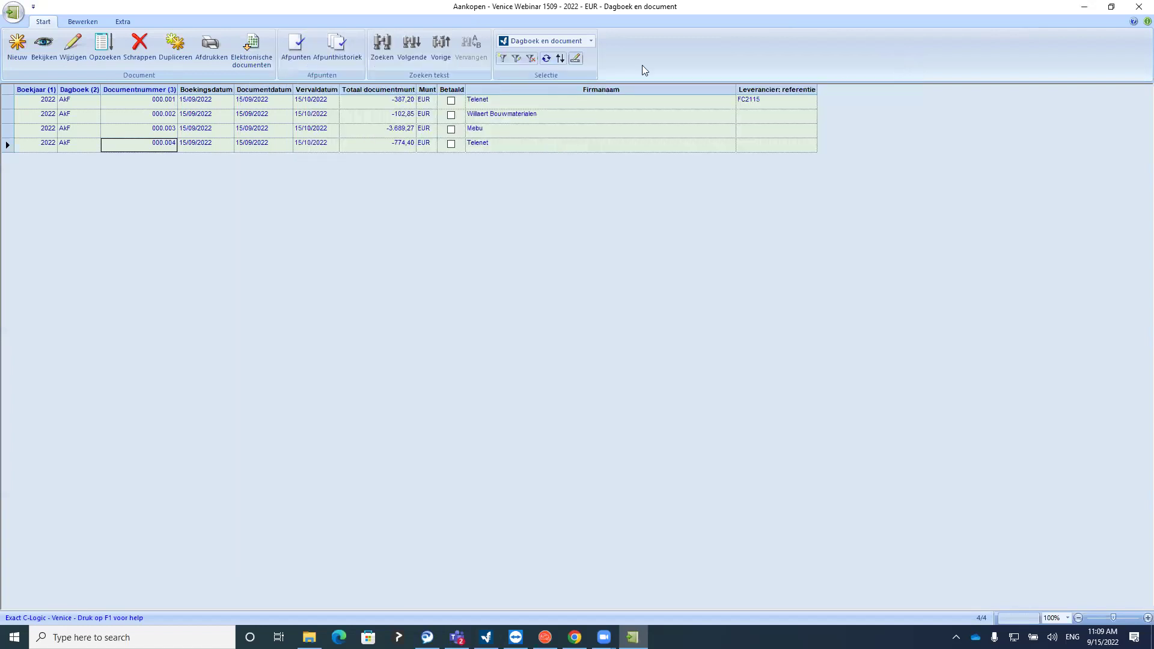
# Review the Document tab stops under Instellingen > Globaal, then start a new purchase invoice
pyautogui.click(13, 12)
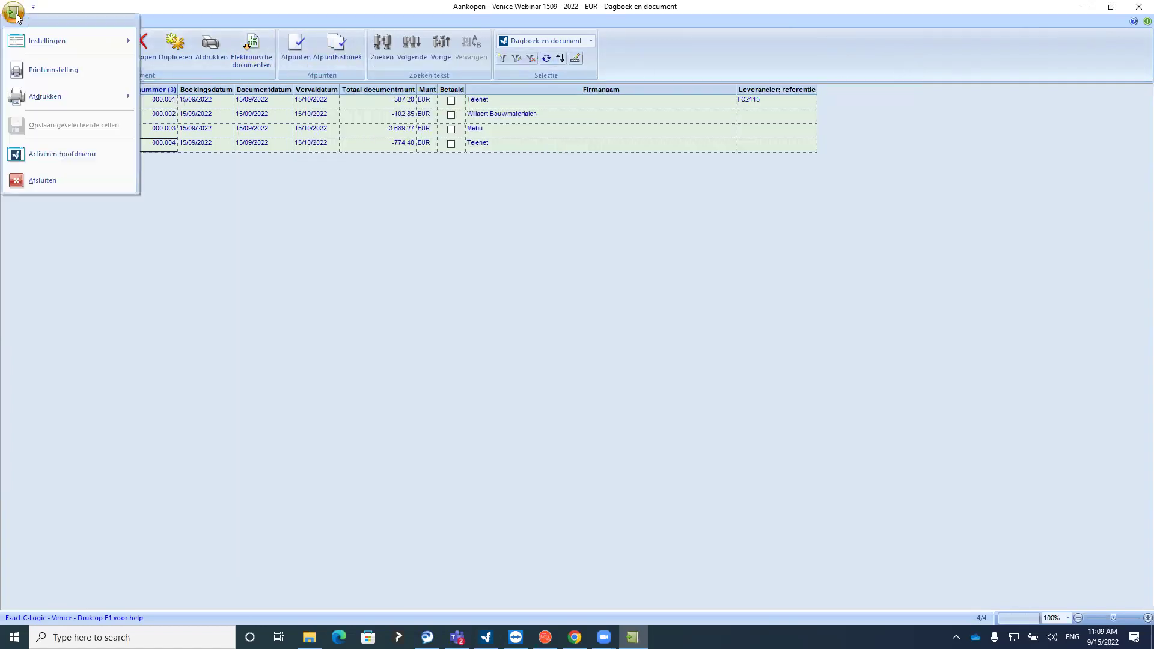
pyautogui.moveTo(32, 36)
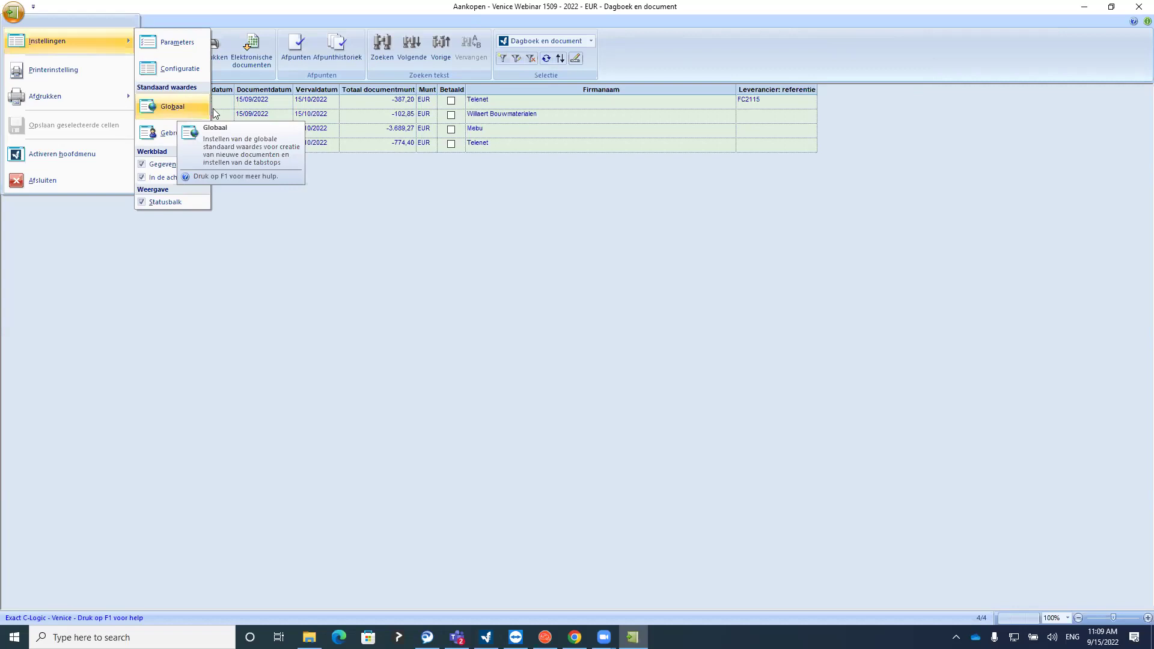
pyautogui.click(178, 107)
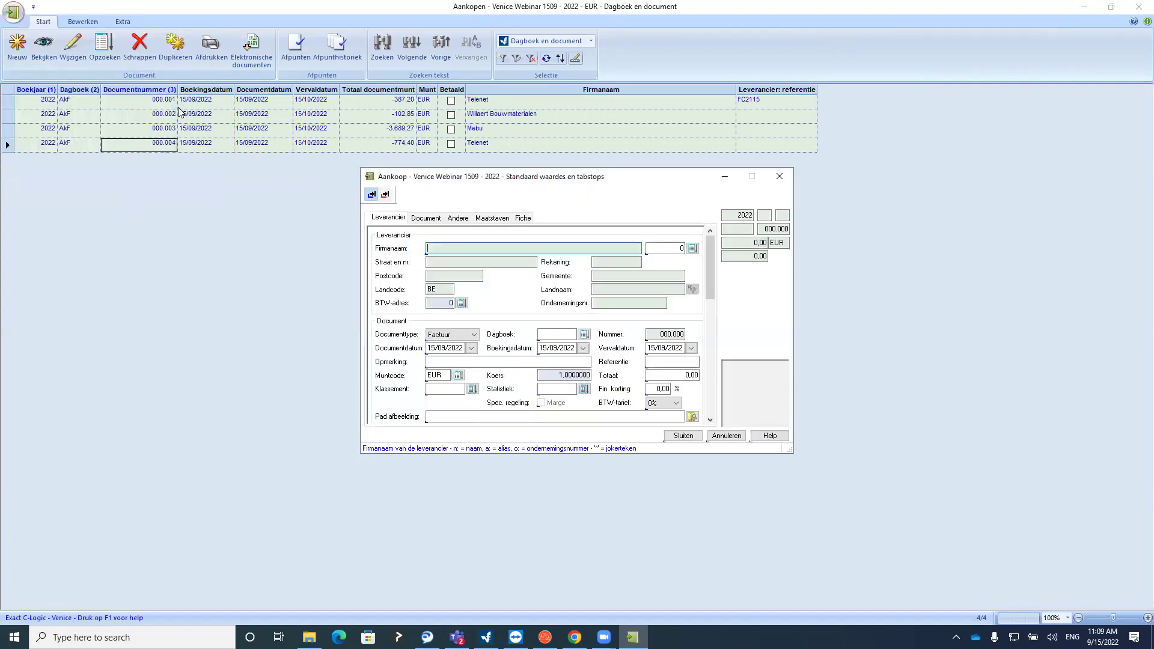
pyautogui.click(436, 218)
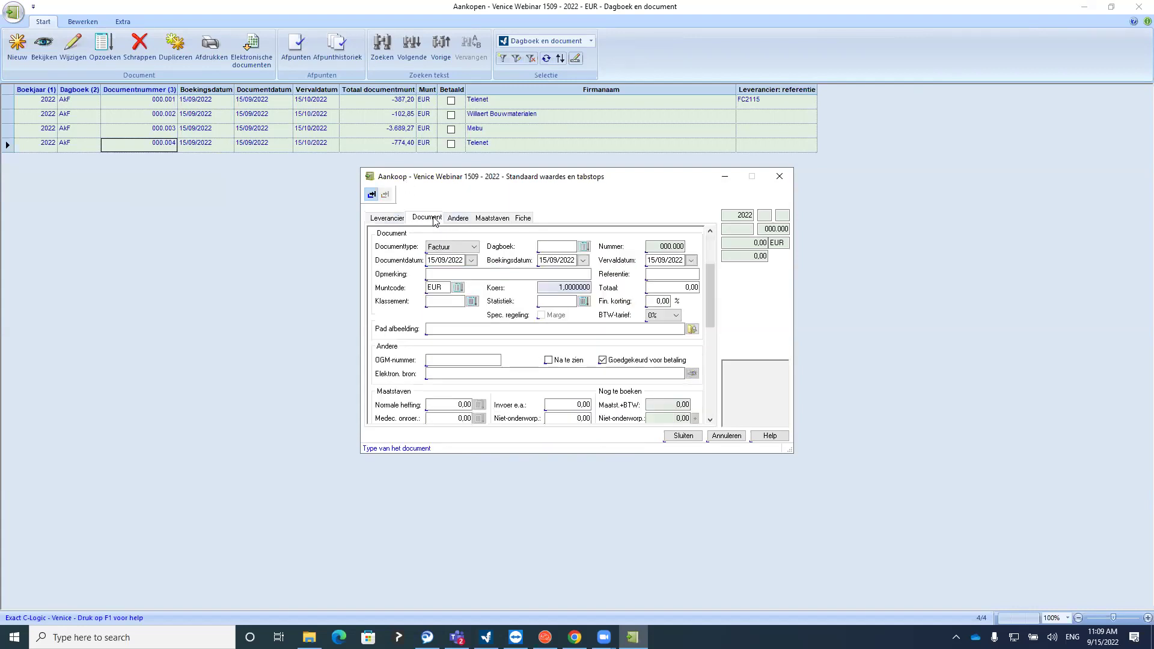
pyautogui.click(651, 273)
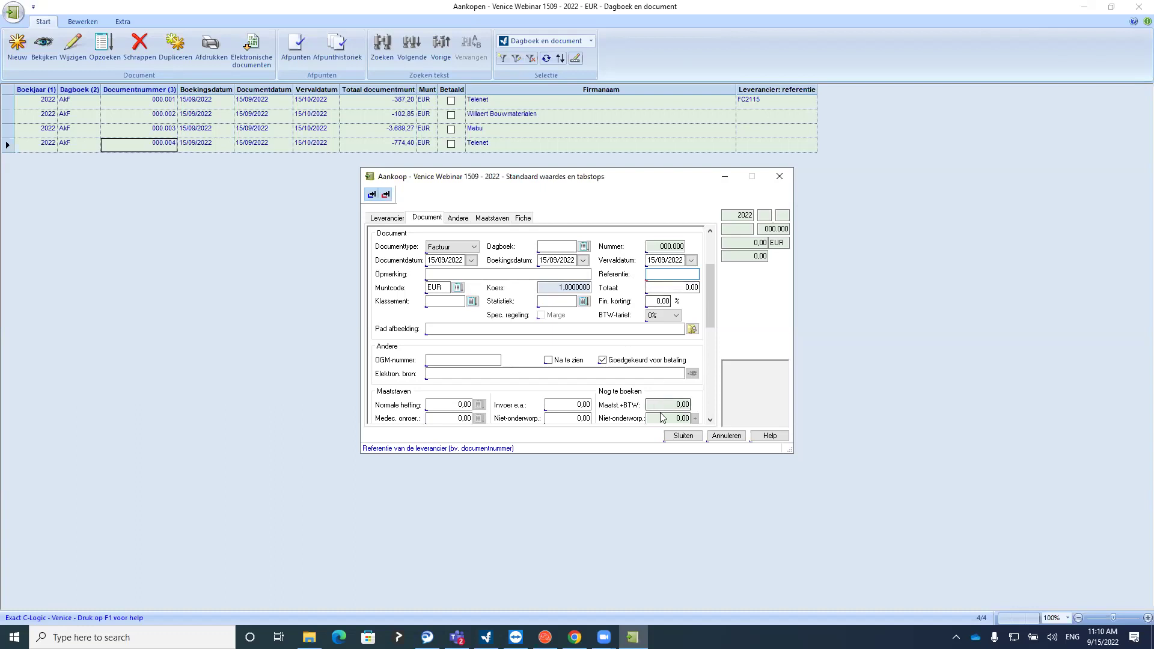
pyautogui.click(681, 436)
pyautogui.click(10, 58)
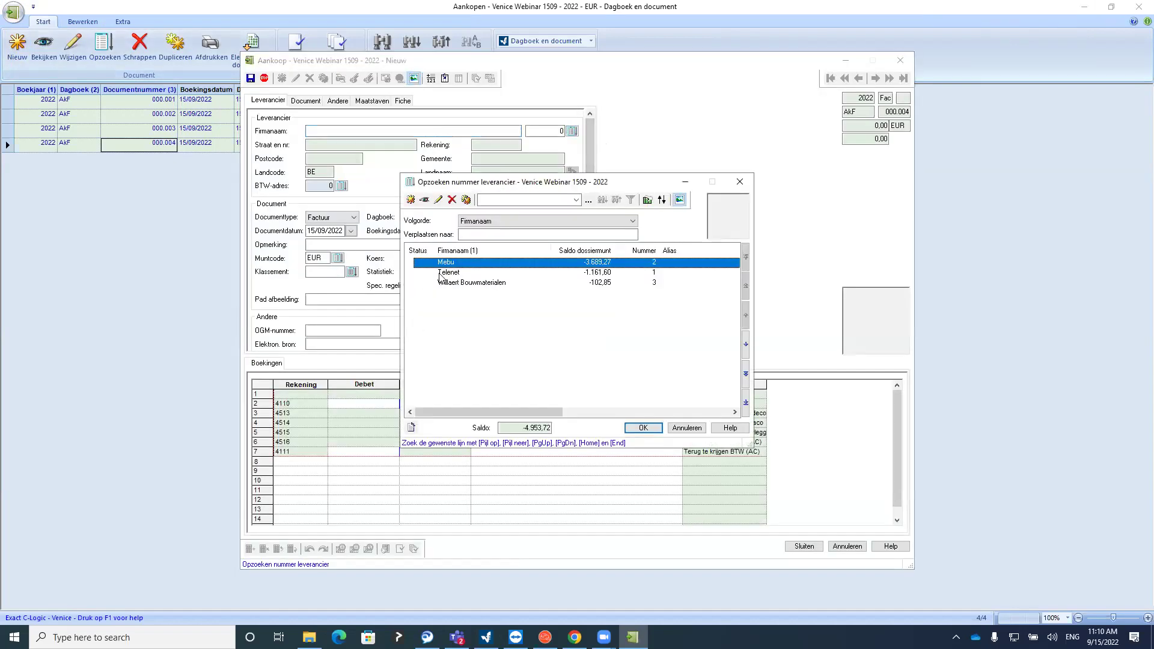
# Draft a Telenet purchase invoice with reference 'dfa' and a total of 1220
pyautogui.doubleClick(442, 273)
pyautogui.click(310, 101)
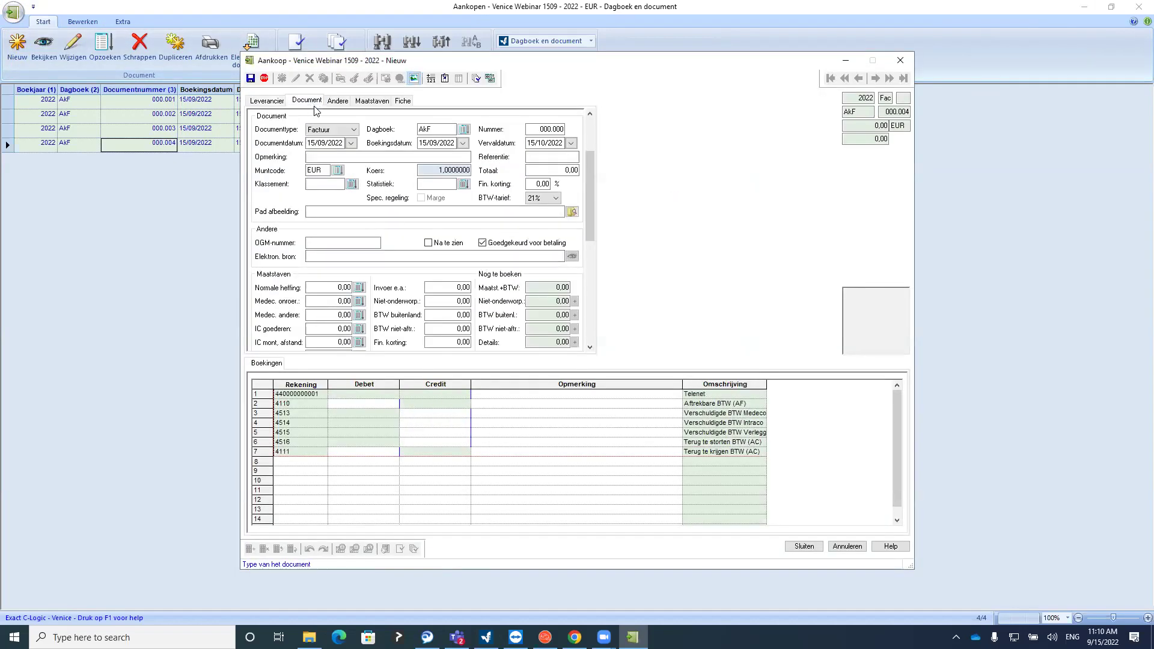
pyautogui.click(567, 173)
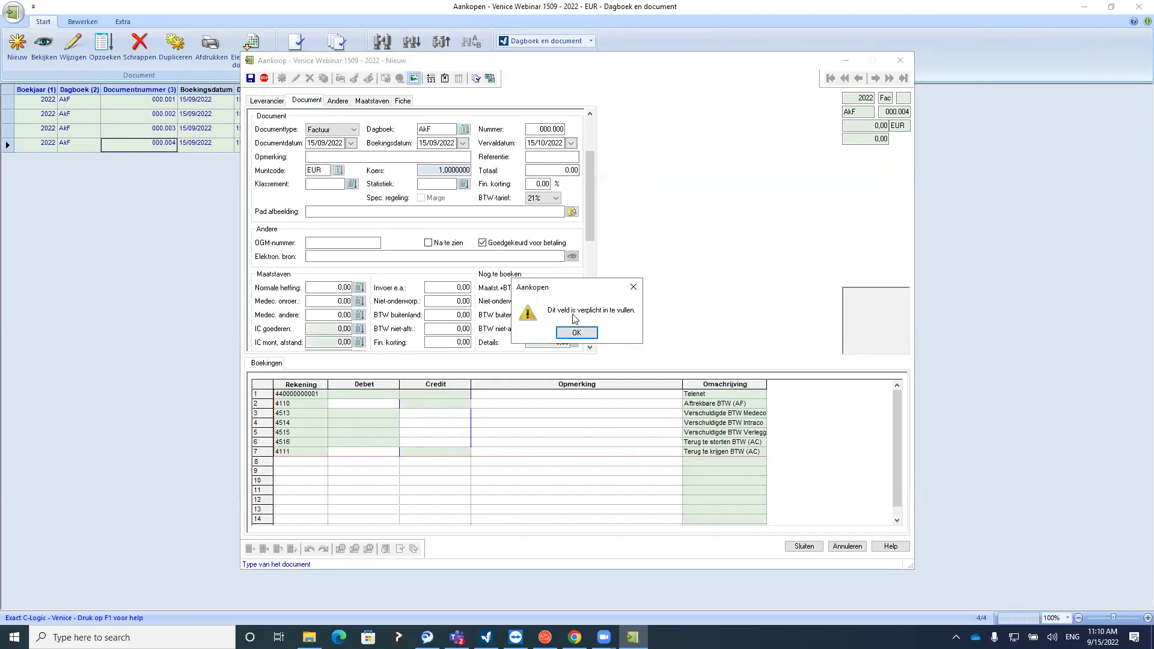
pyautogui.click(575, 333)
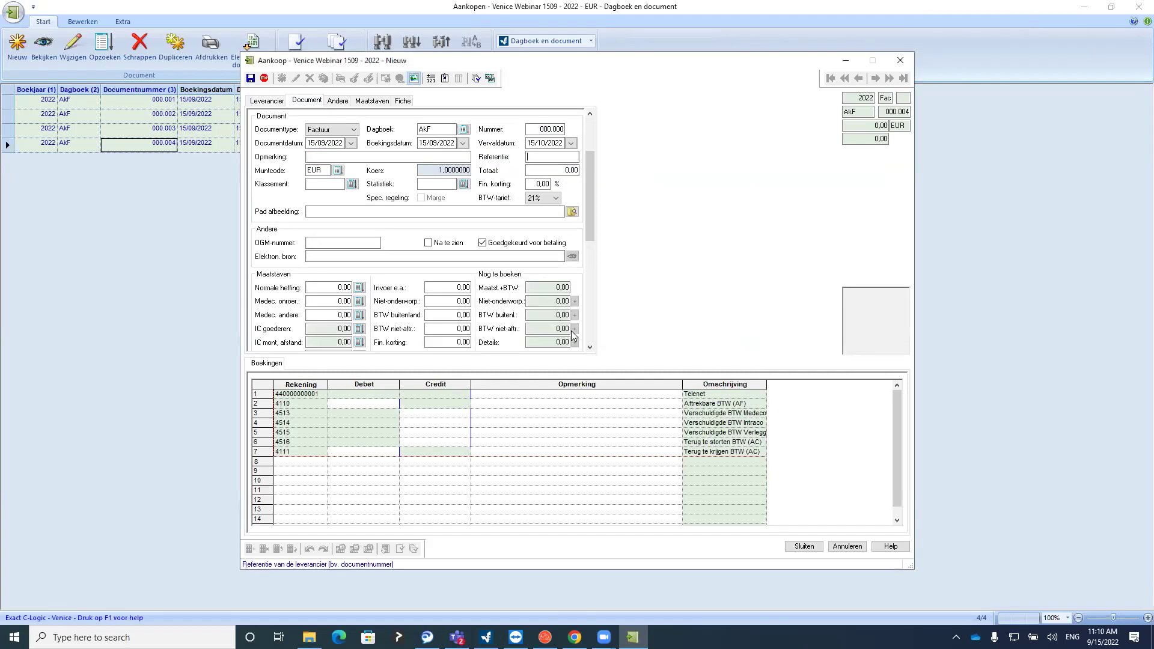
pyautogui.click(531, 189)
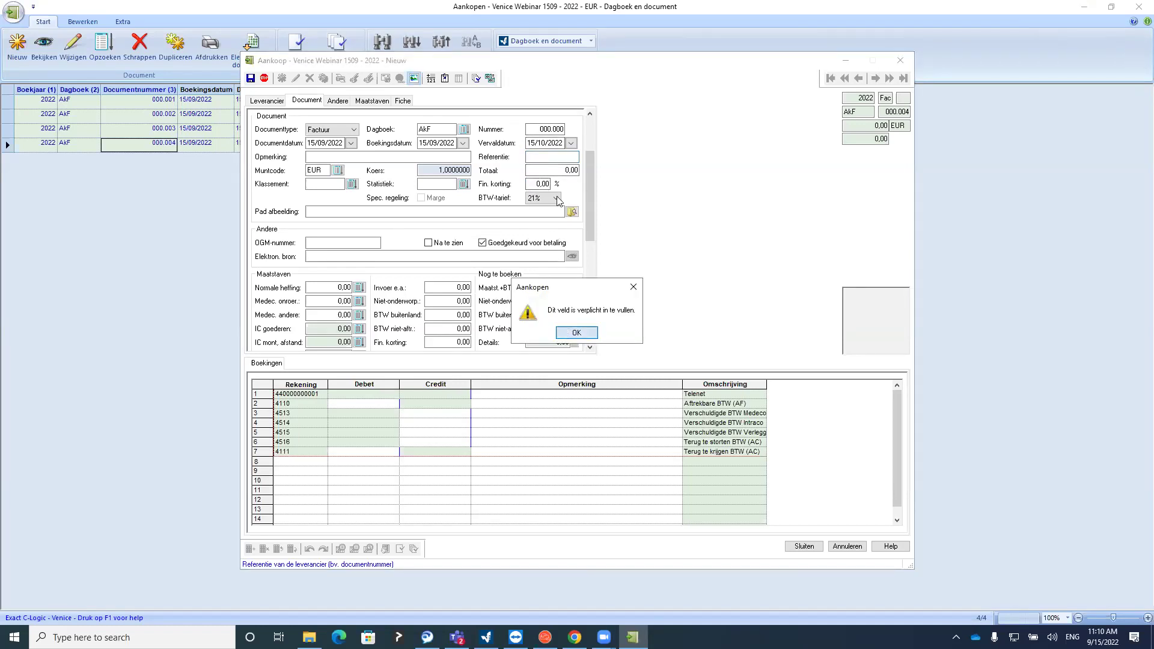
pyautogui.click(576, 332)
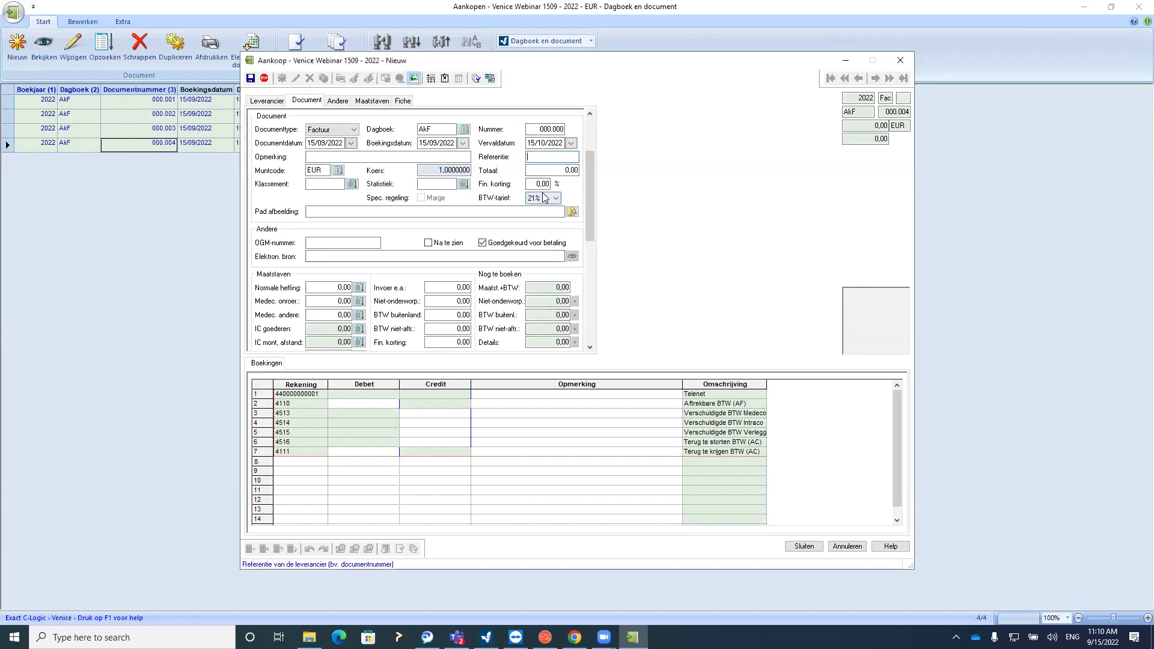
pyautogui.write('dfa1')
pyautogui.press('Tab')
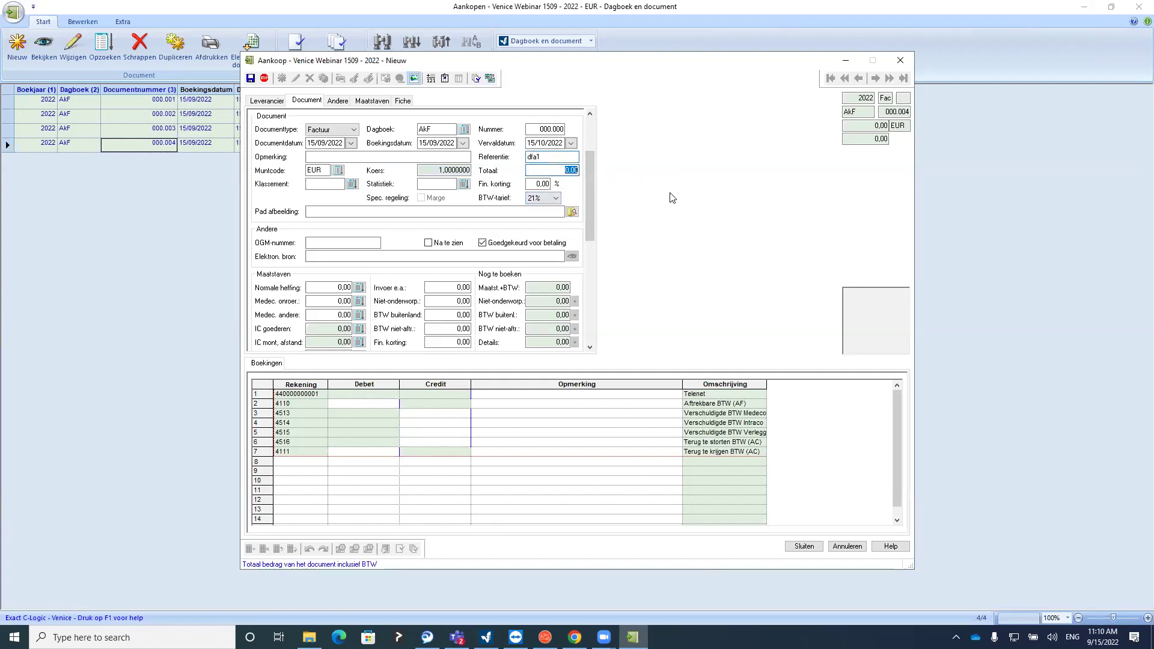
pyautogui.write('1220')
# Close the draft invoice without saving it
pyautogui.click(350, 464)
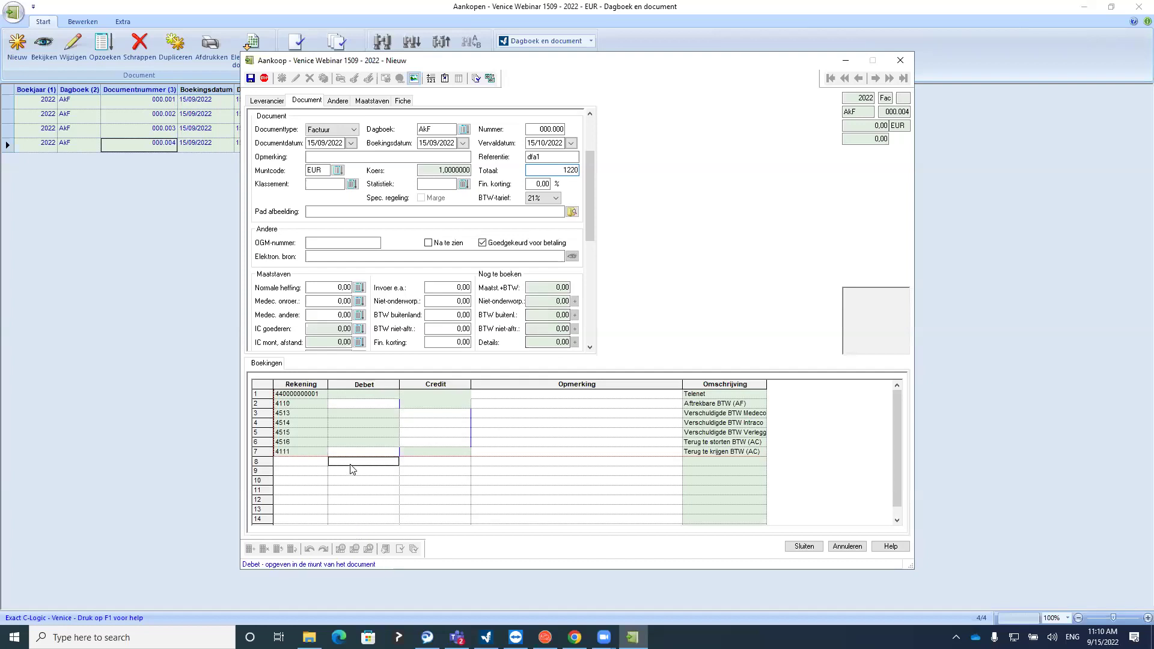
pyautogui.click(900, 60)
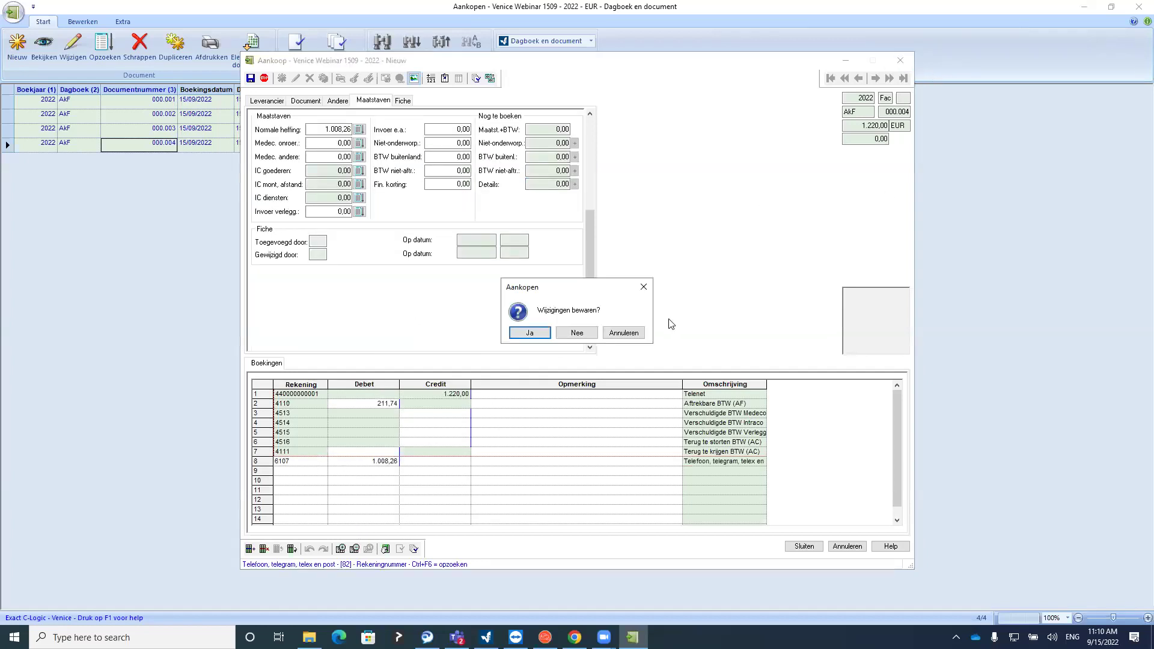
pyautogui.click(577, 333)
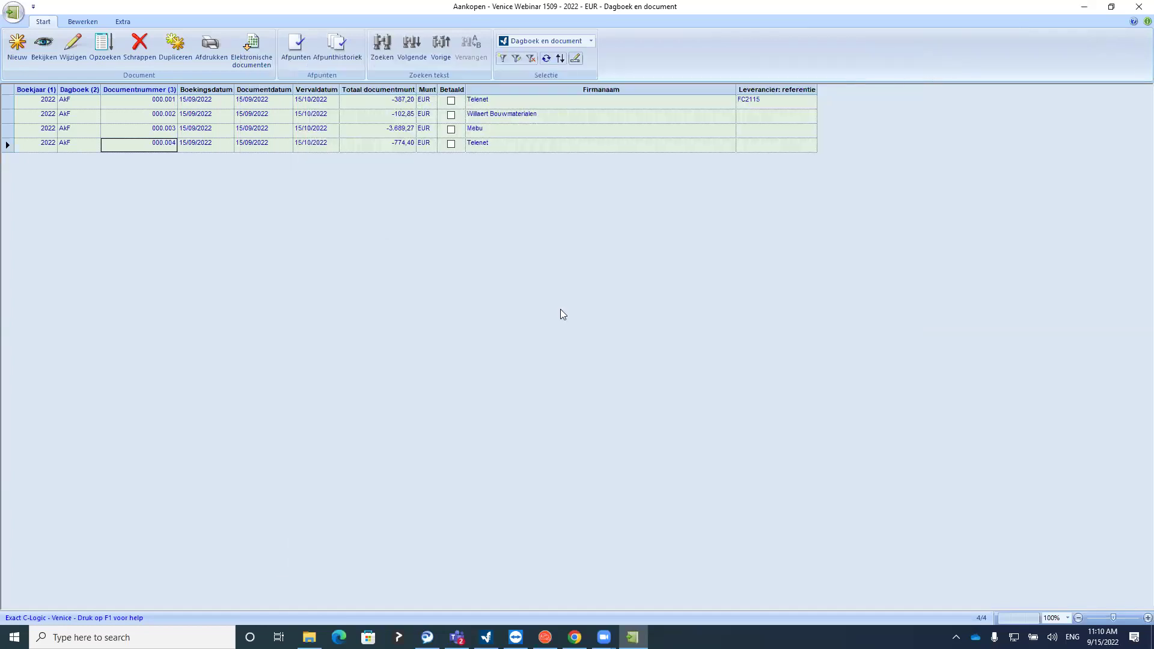
pyautogui.click(13, 14)
pyautogui.moveTo(35, 39)
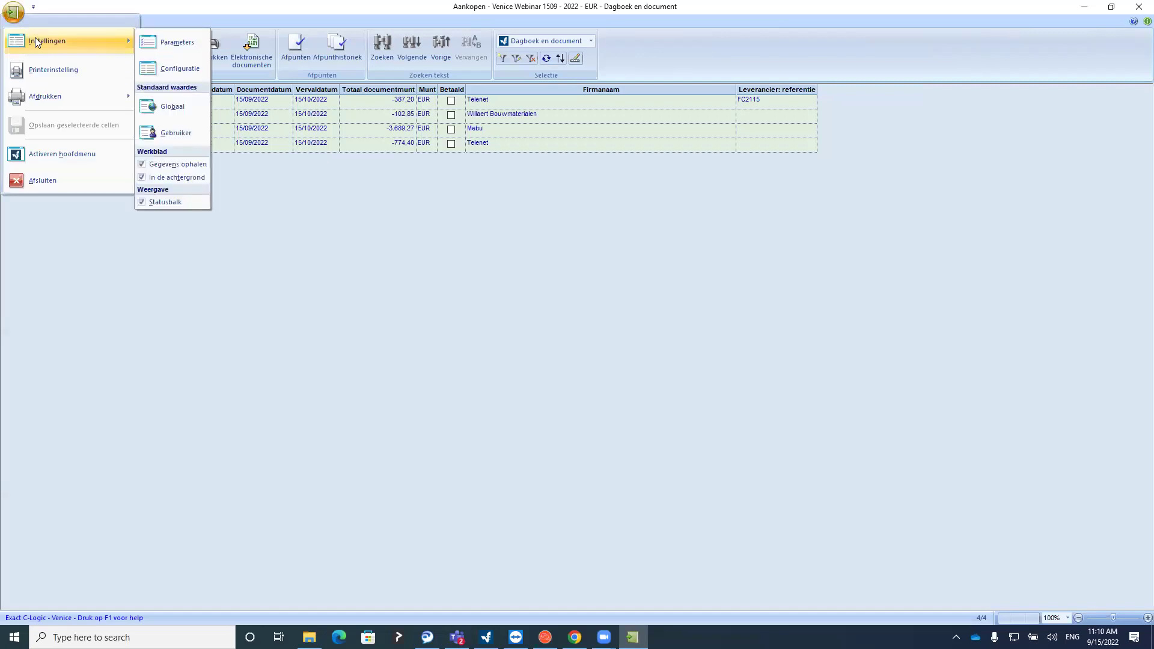
pyautogui.click(166, 110)
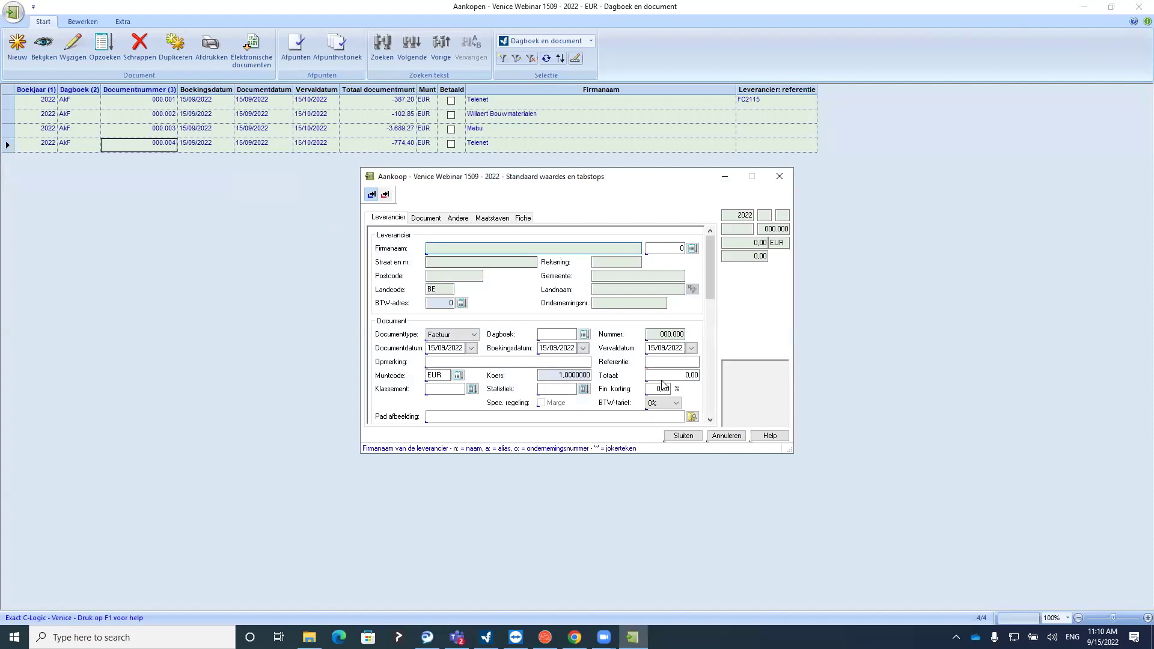
pyautogui.click(652, 363)
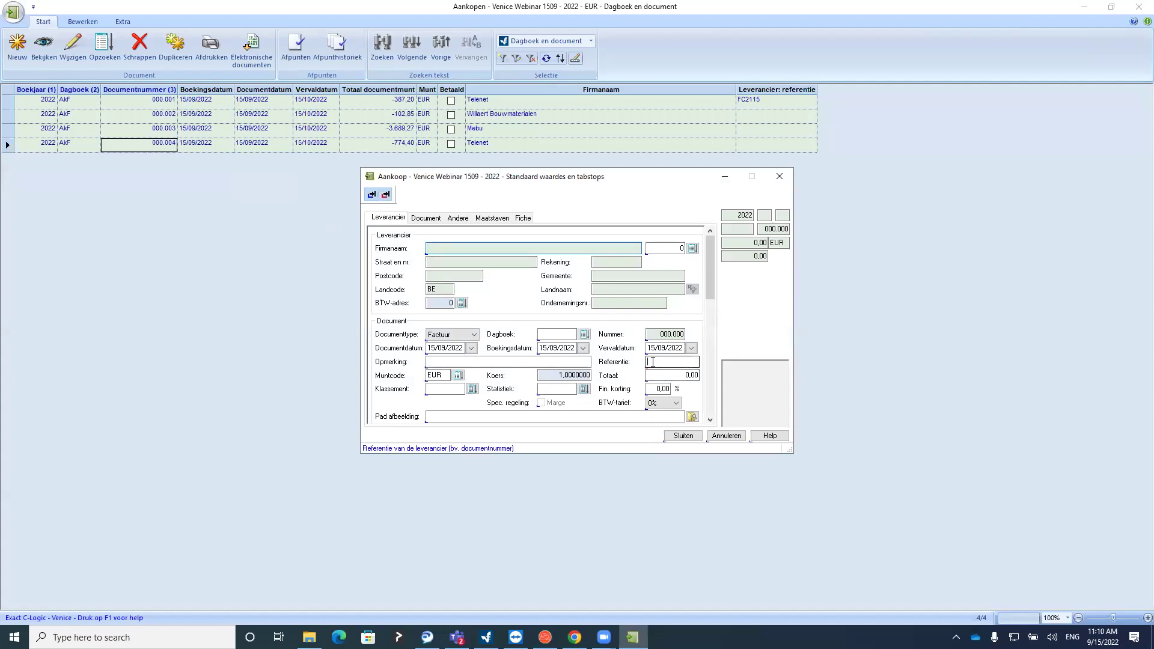
pyautogui.click(385, 194)
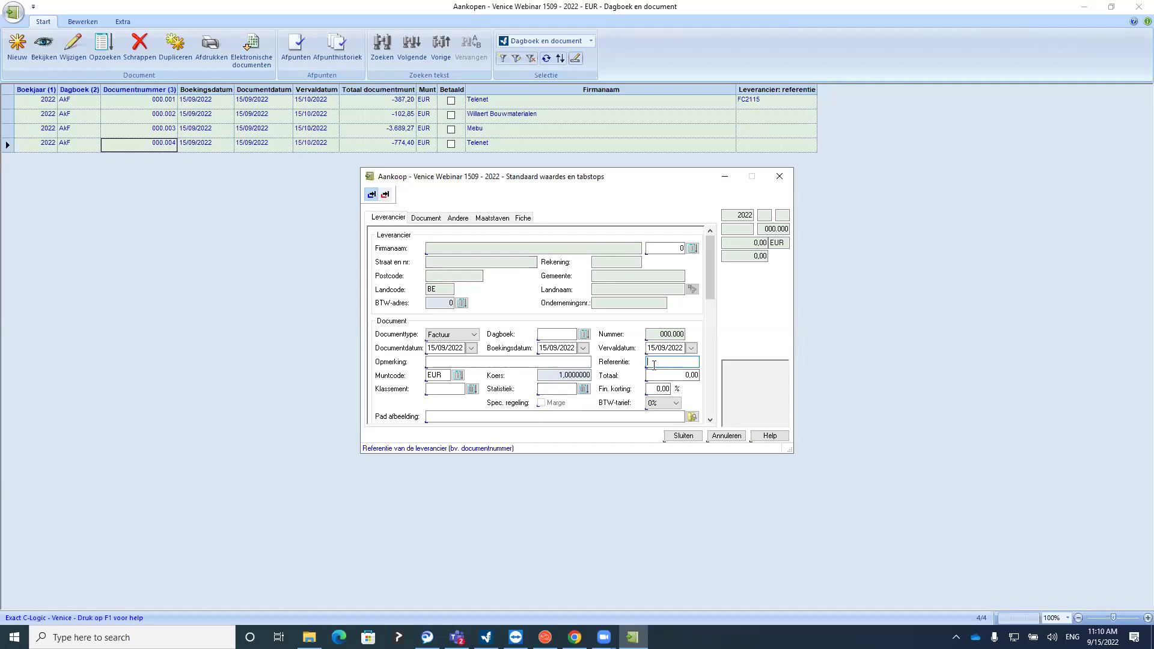
pyautogui.click(679, 435)
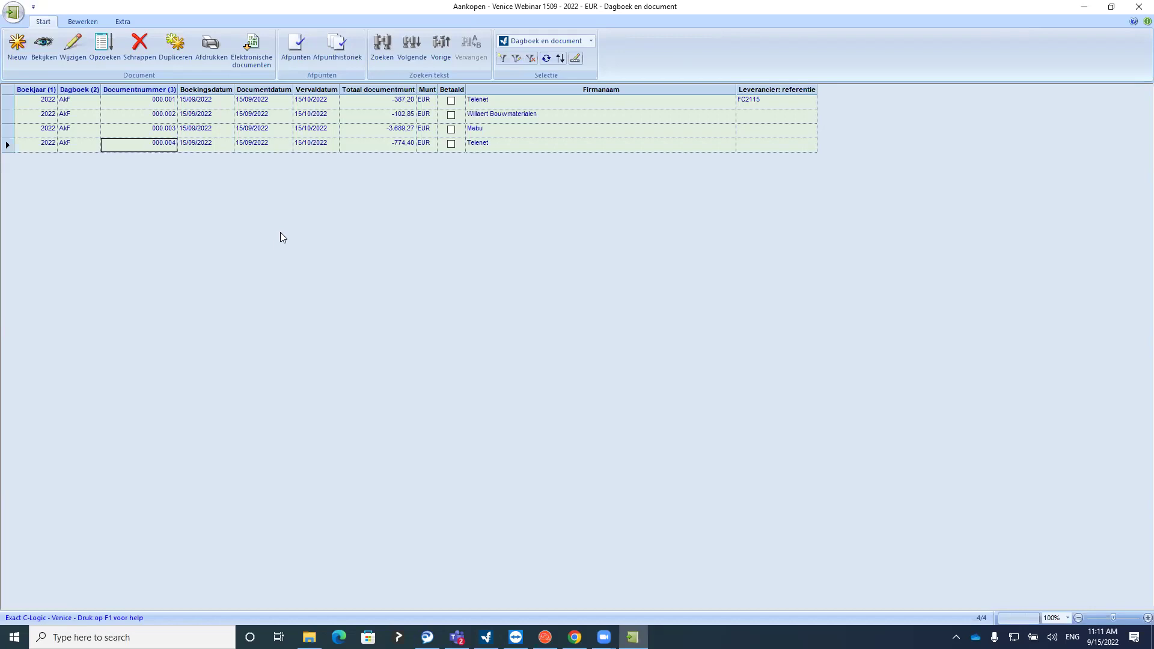
pyautogui.click(73, 45)
pyautogui.click(307, 101)
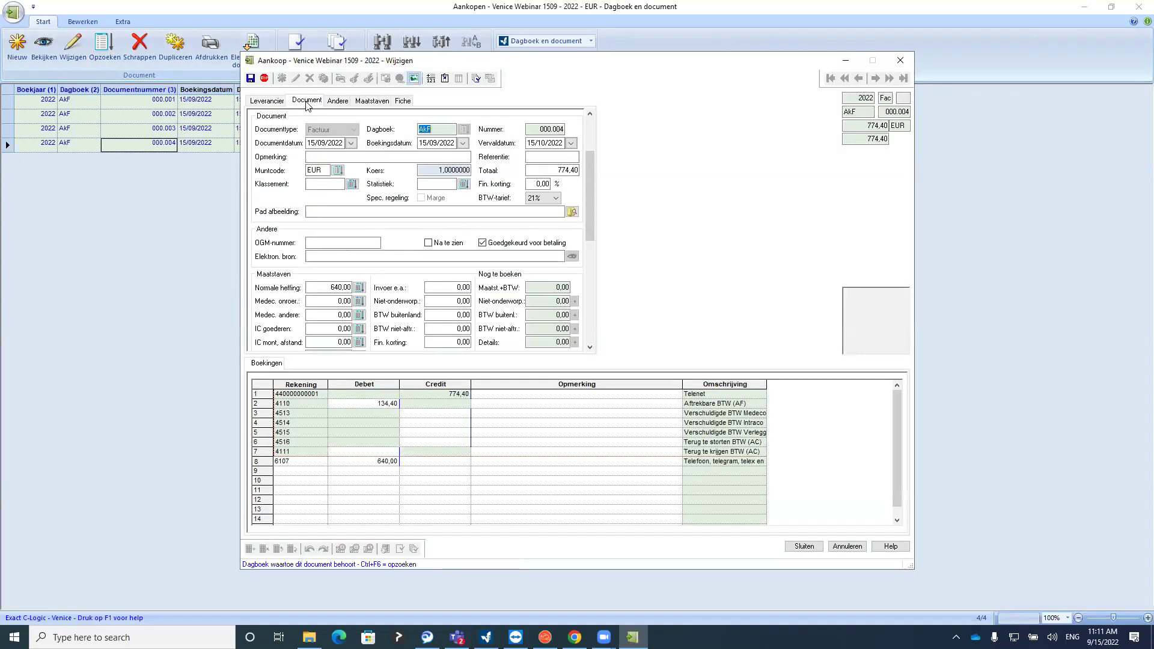
pyautogui.click(544, 157)
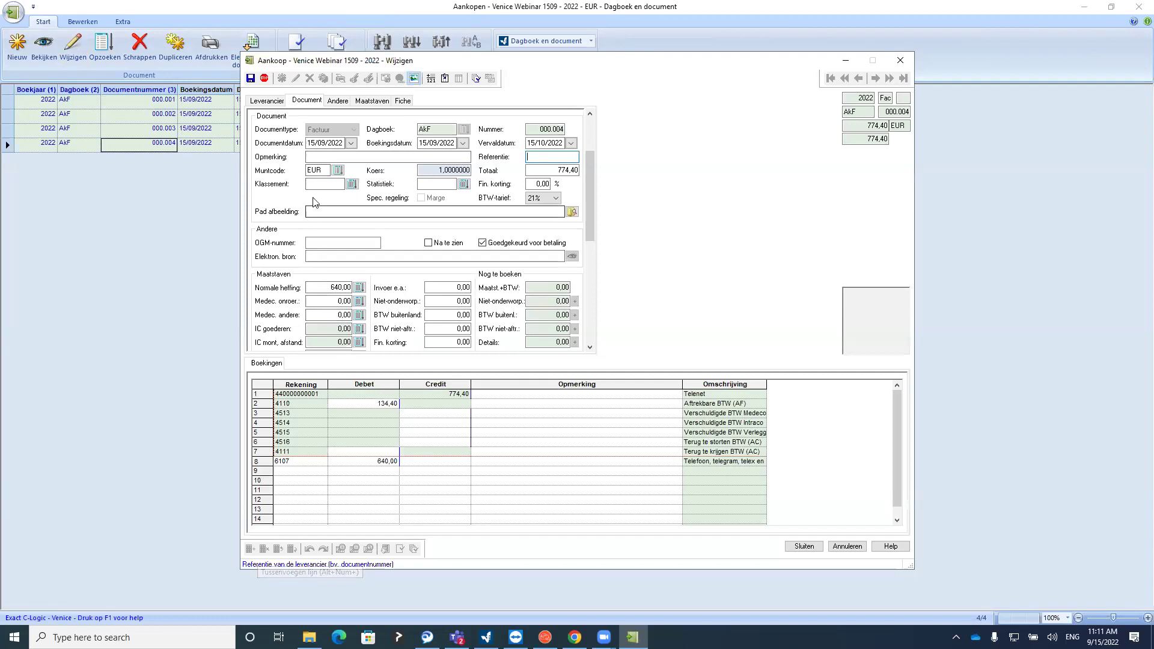
pyautogui.click(315, 157)
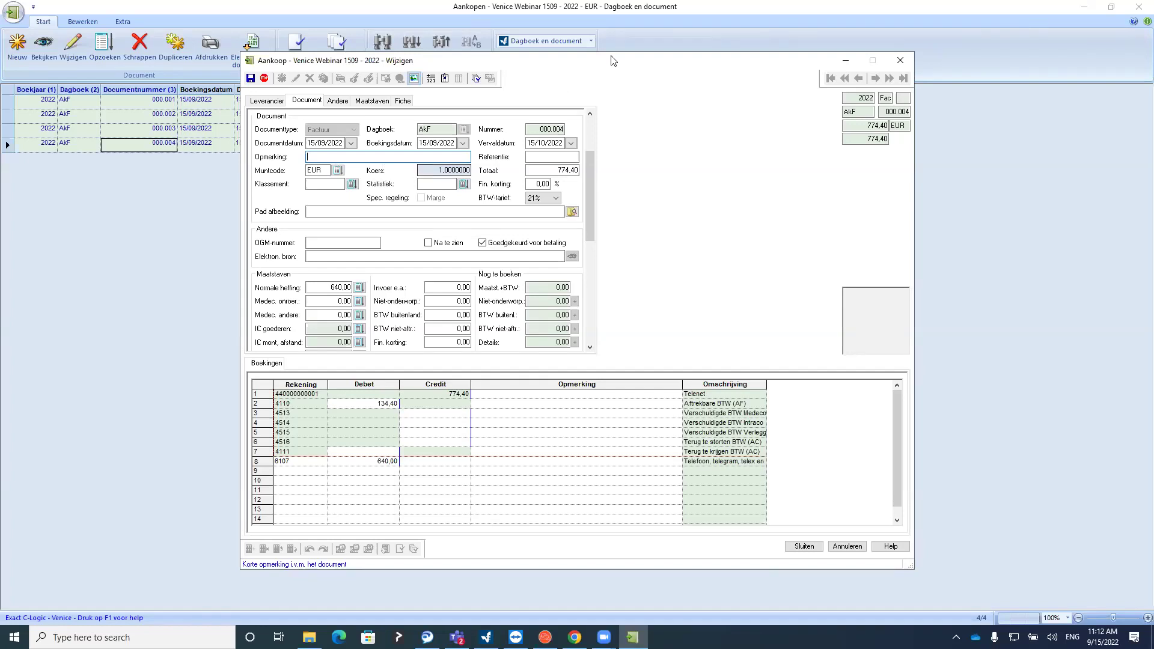
pyautogui.click(900, 60)
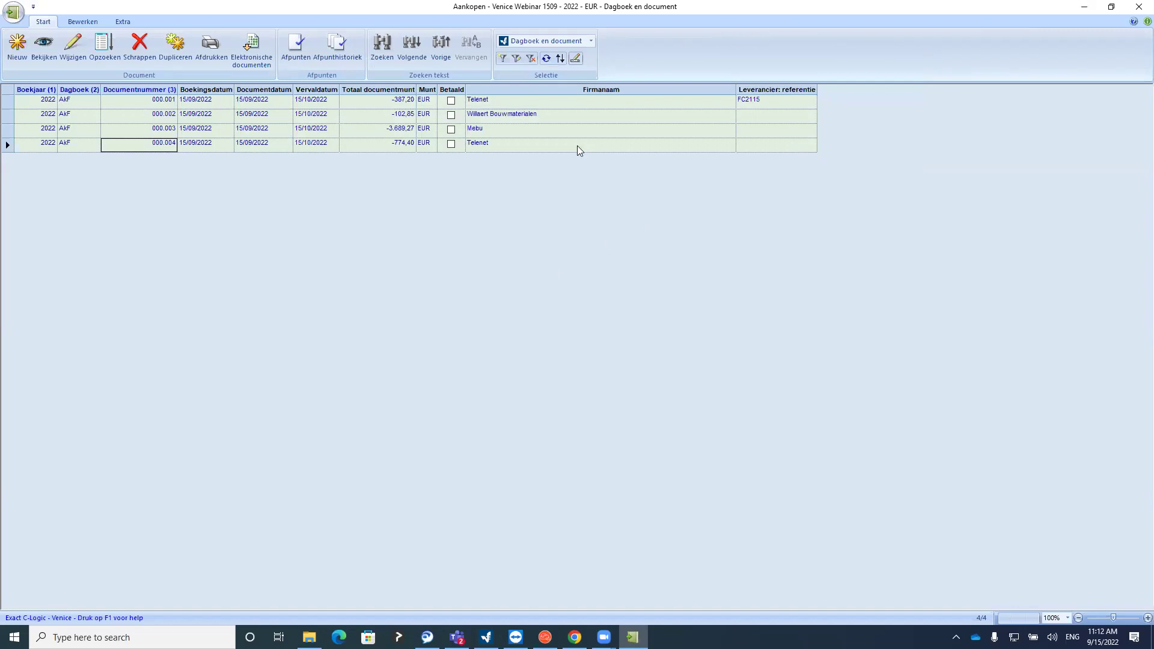
# Check the purchase document totals, close Aankopen, and open the Verkopen journal from Boekhouding
pyautogui.click(348, 107)
pyautogui.click(354, 115)
pyautogui.click(352, 131)
pyautogui.click(351, 143)
pyautogui.click(1139, 7)
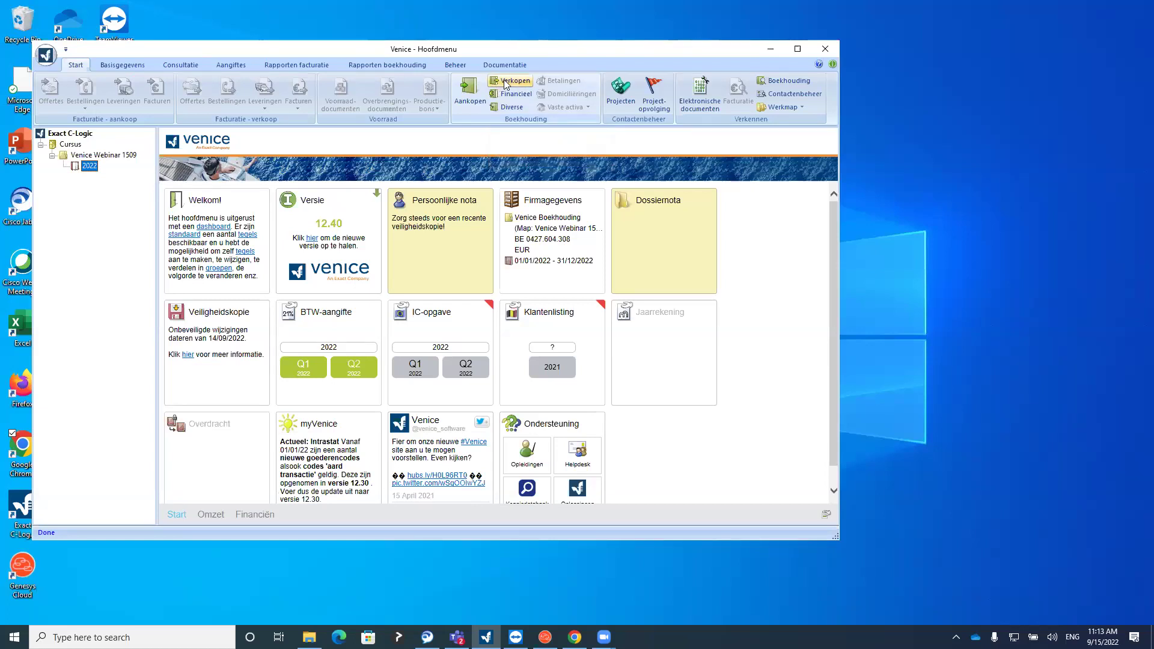
pyautogui.click(508, 93)
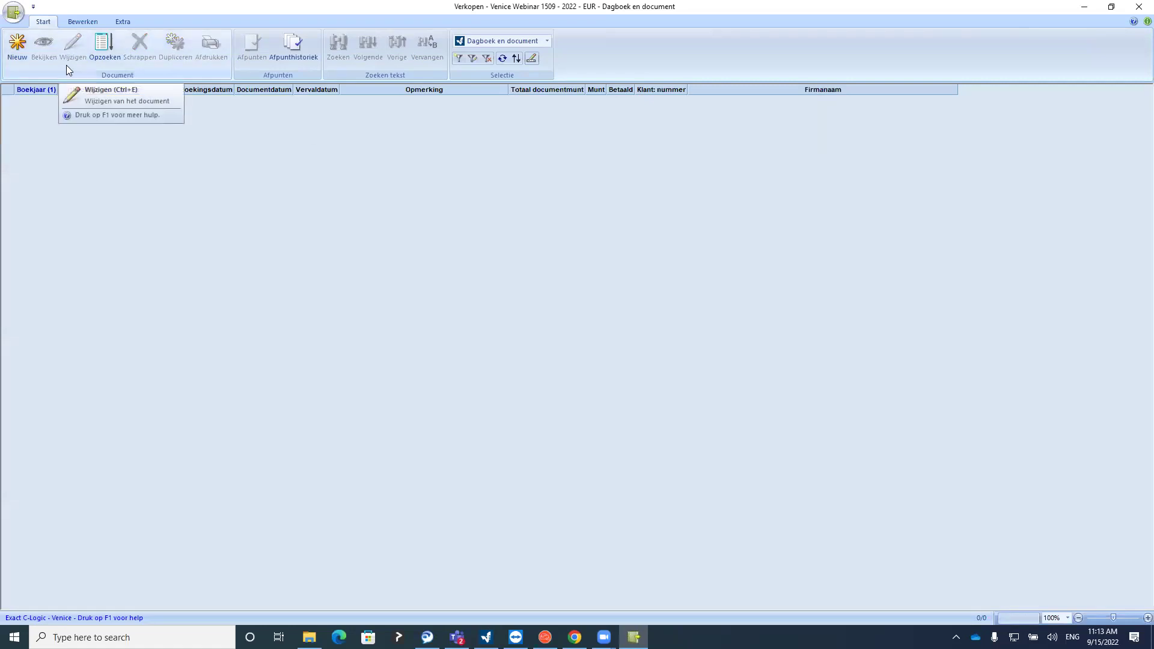
# In the sales parameters, pick journal VKF for Factuur and VKC for Creditnota
pyautogui.click(14, 12)
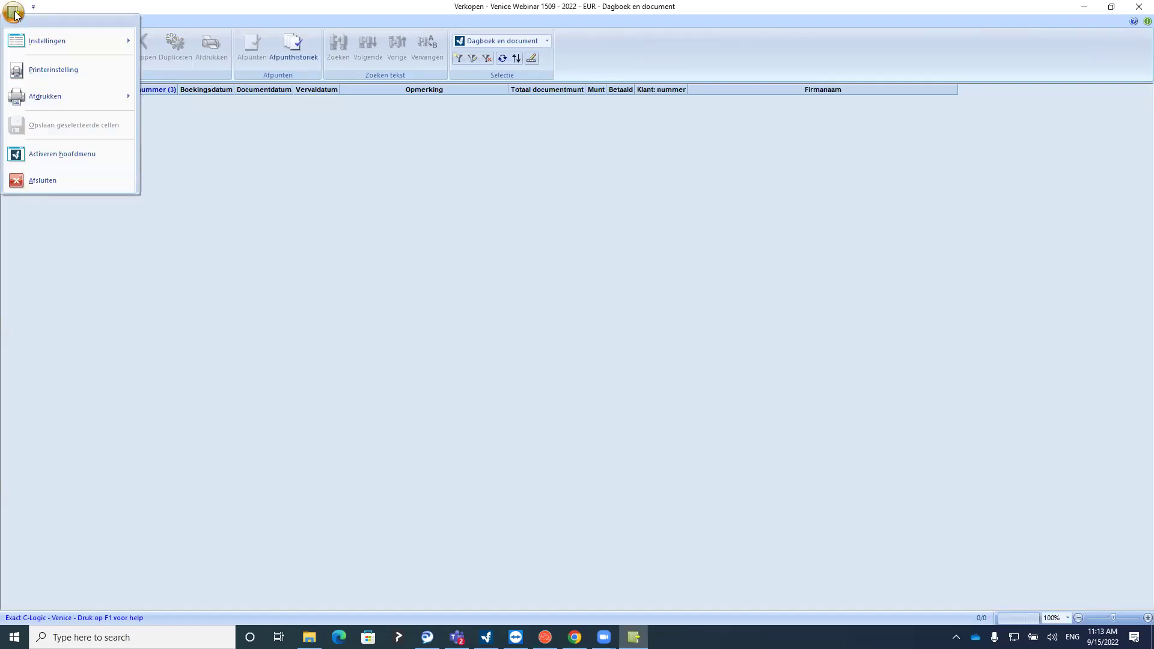
pyautogui.moveTo(61, 38)
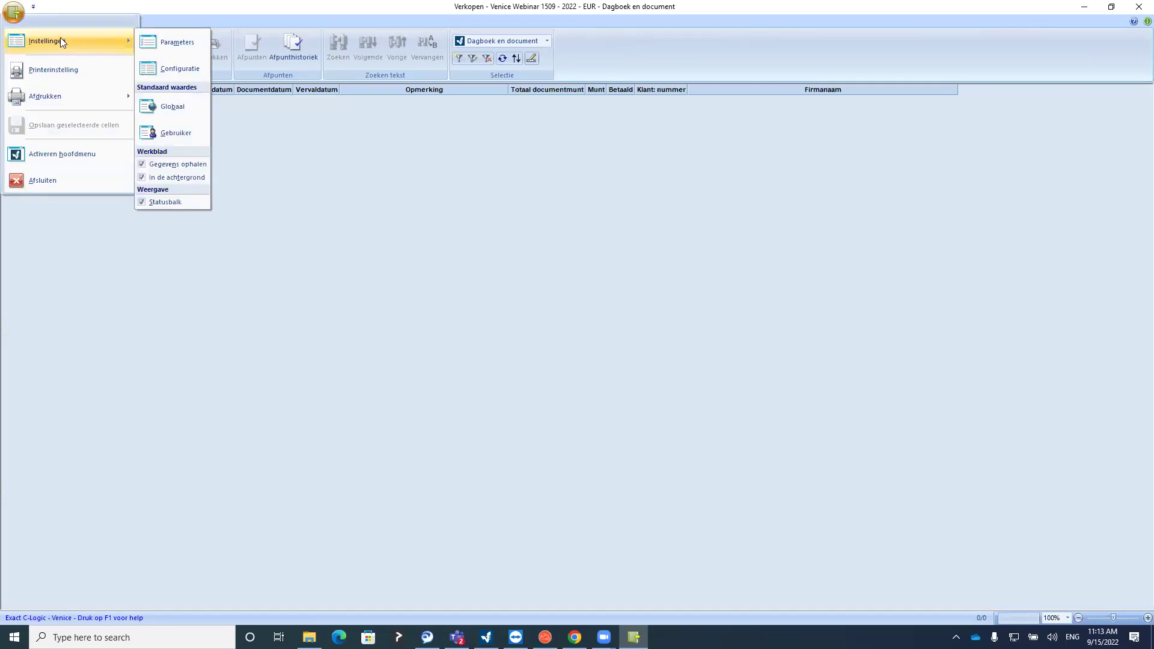
pyautogui.click(158, 43)
pyautogui.click(458, 330)
pyautogui.click(455, 344)
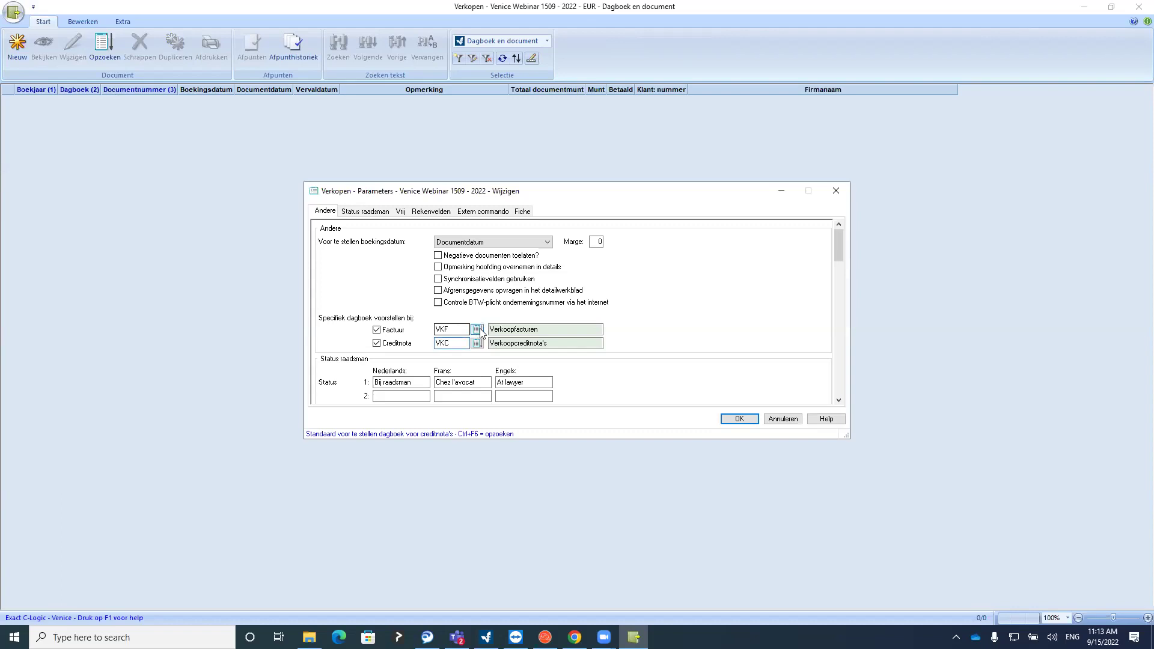
pyautogui.click(477, 329)
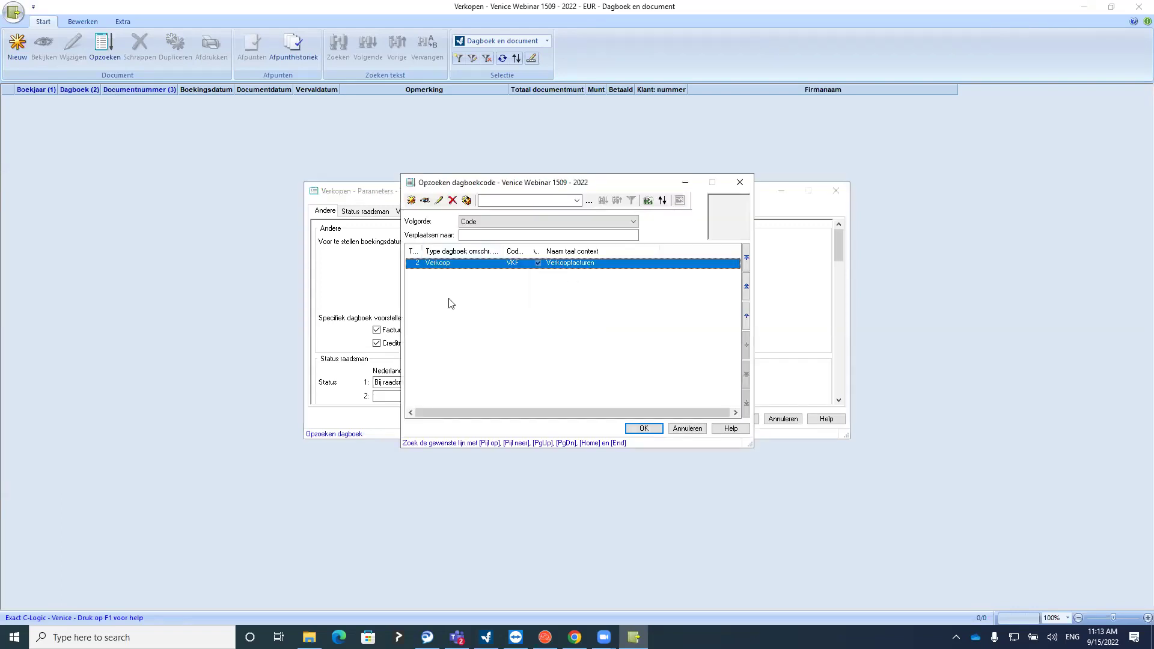
pyautogui.doubleClick(462, 263)
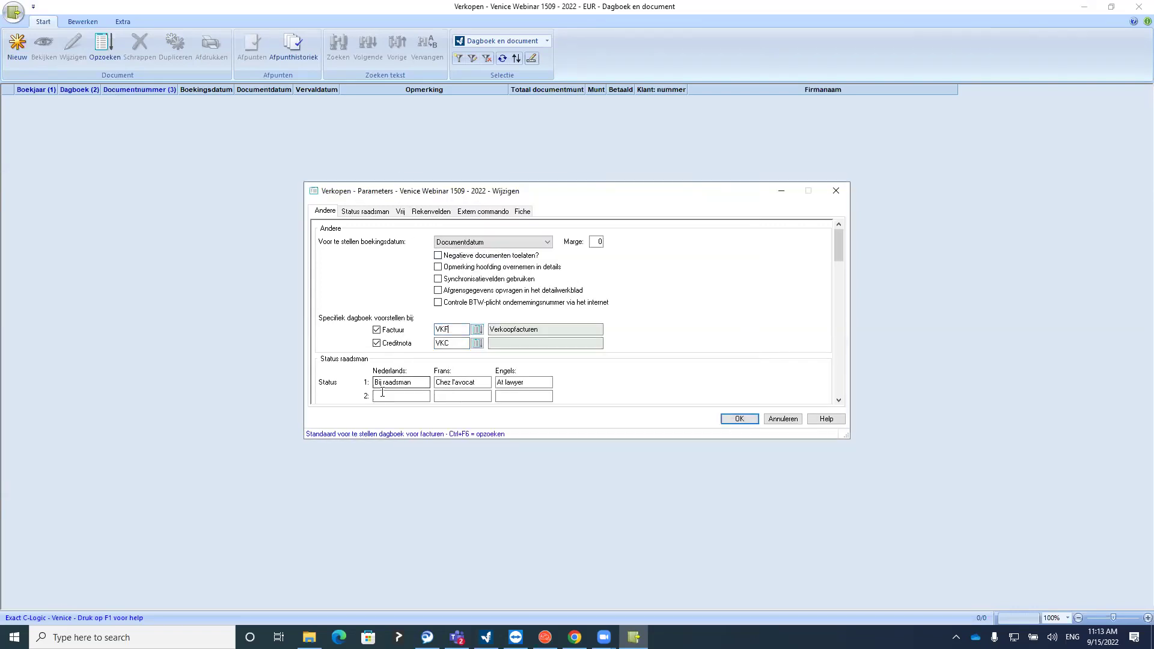
pyautogui.press('Tab')
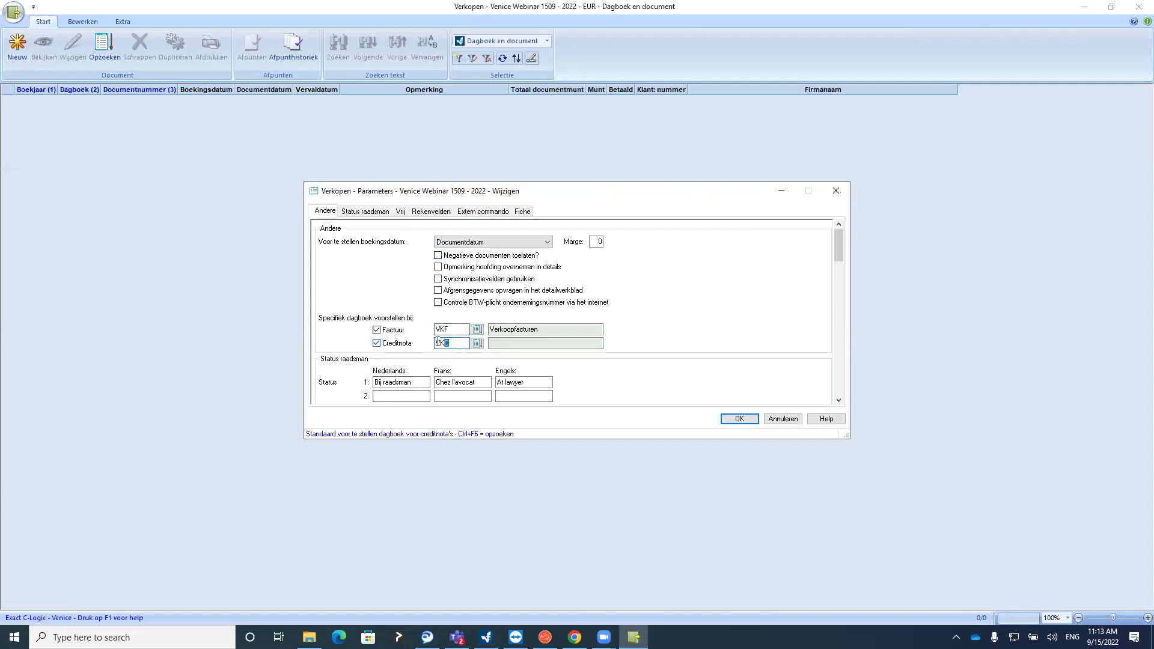
pyautogui.click(477, 343)
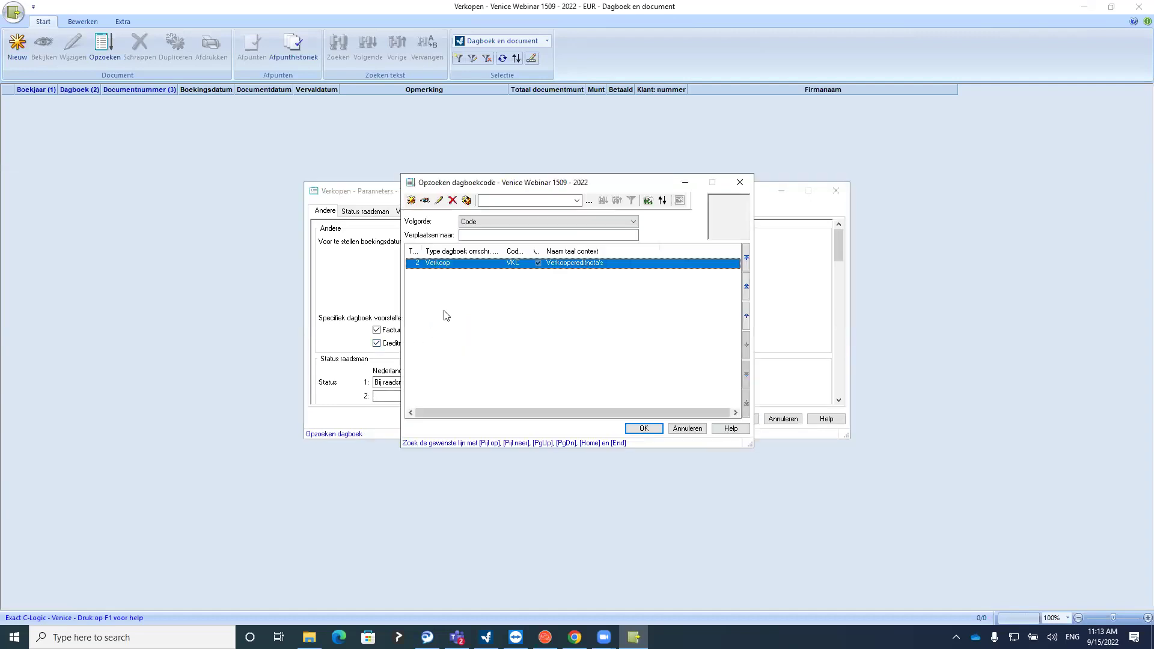
pyautogui.doubleClick(454, 263)
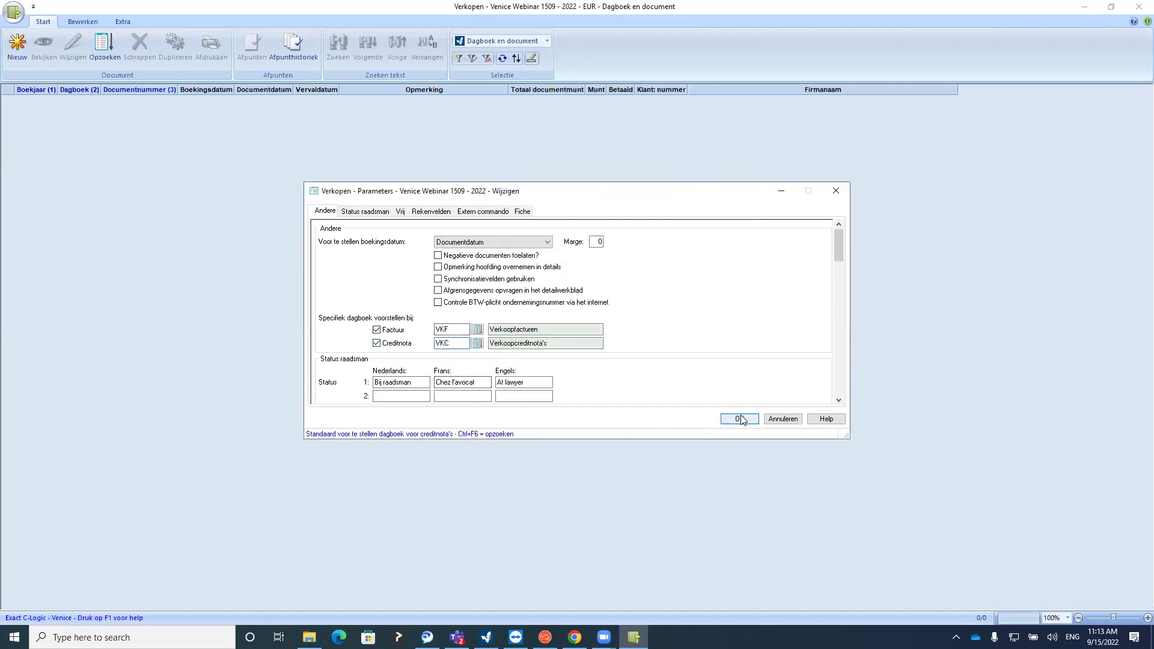
# Confirm the sales parameters and start a new sales invoice, enlarging the entry form
pyautogui.click(739, 419)
pyautogui.click(23, 55)
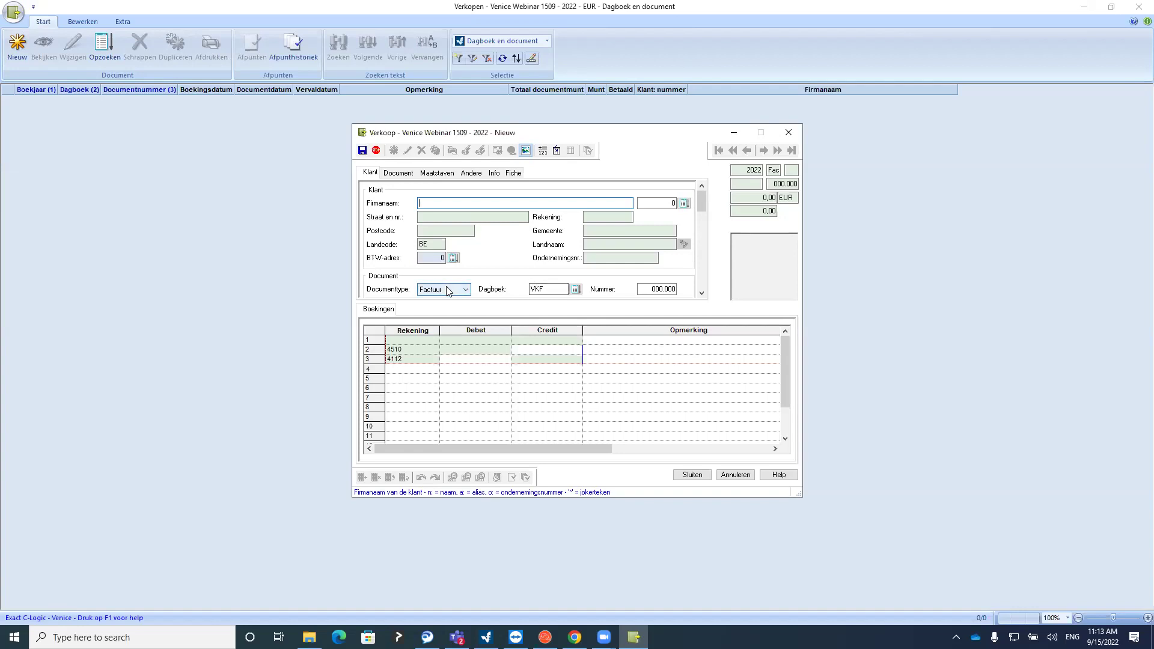
pyautogui.click(788, 135)
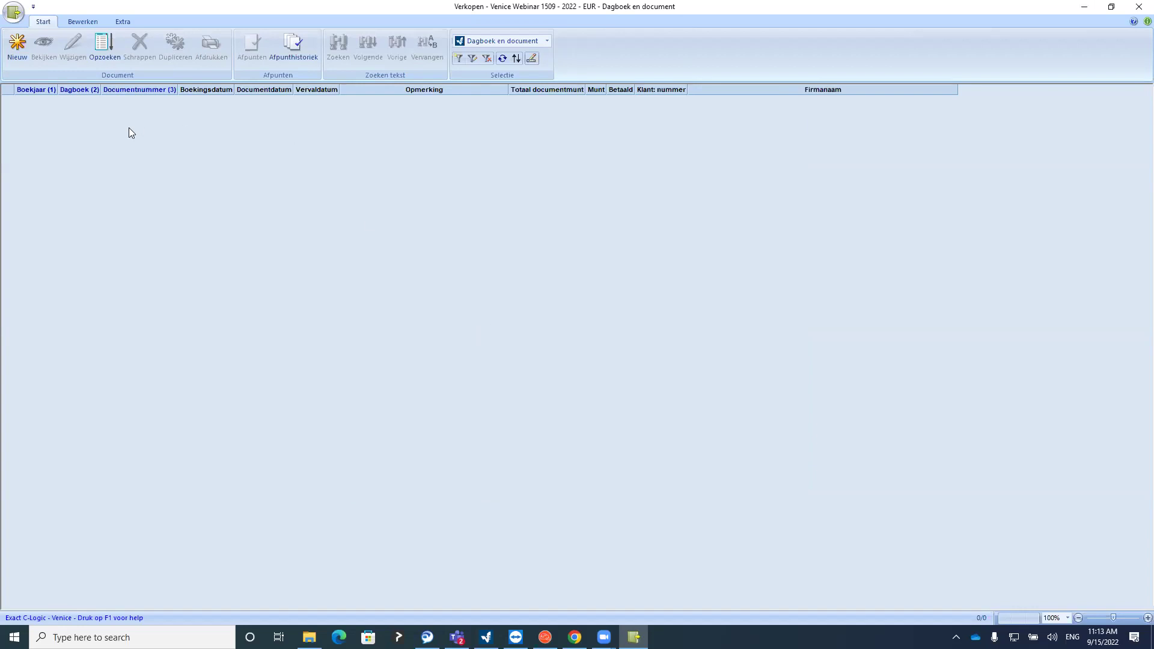
pyautogui.click(13, 53)
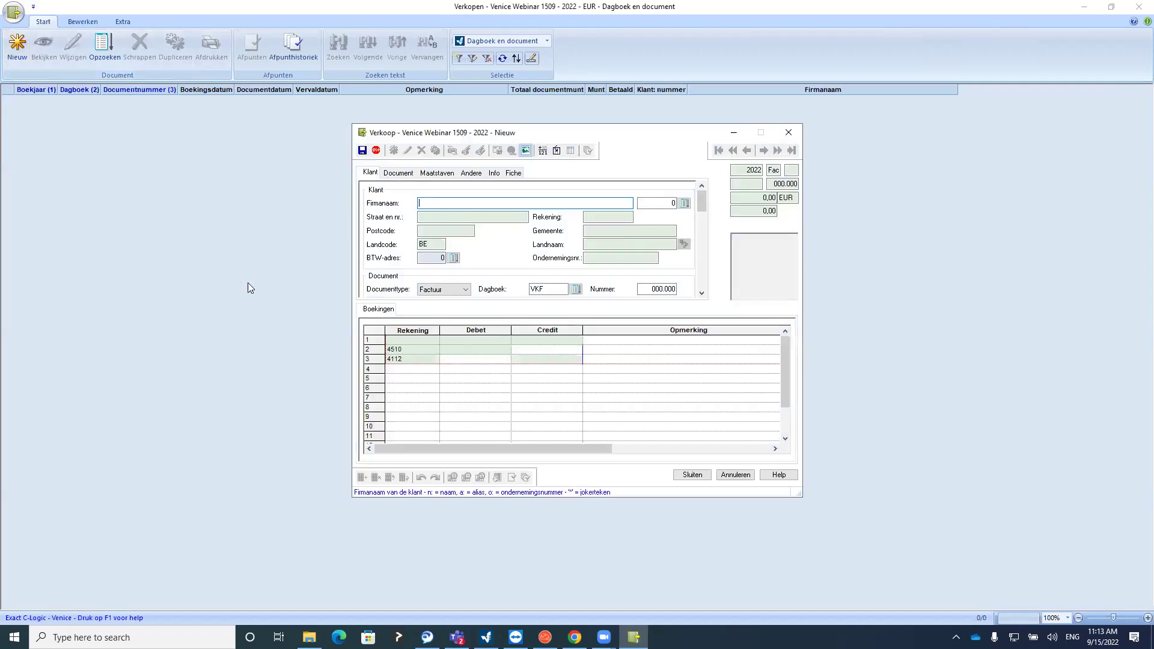
pyautogui.moveTo(705, 204); pyautogui.dragTo(456, 336)
pyautogui.moveTo(458, 498); pyautogui.dragTo(460, 533)
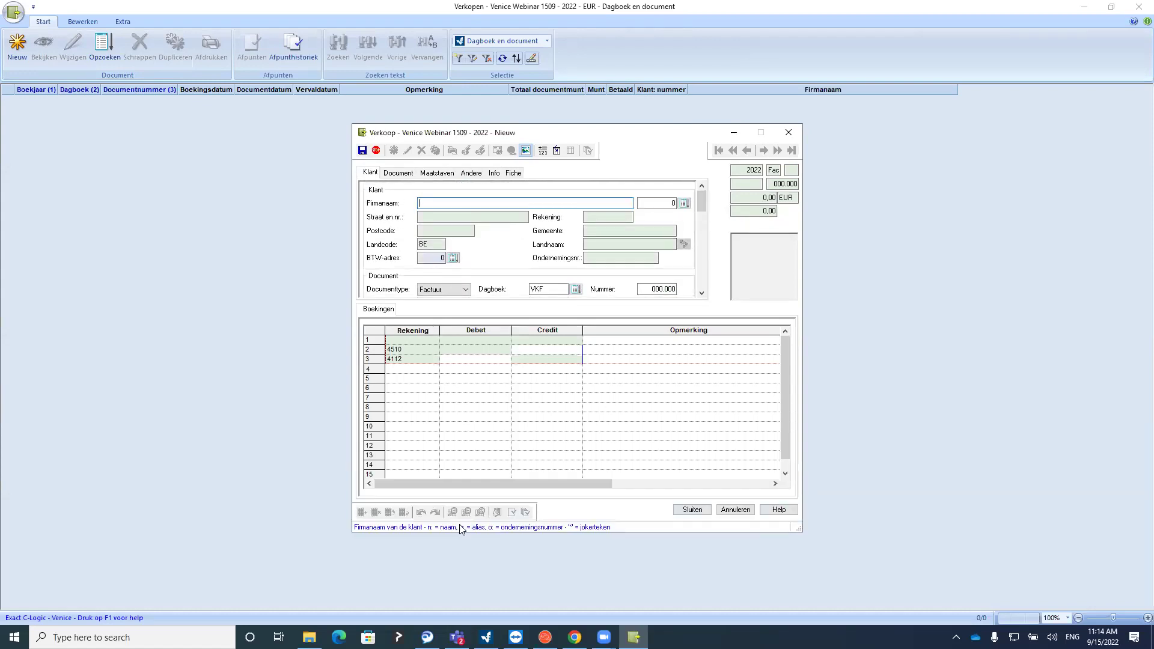
pyautogui.moveTo(498, 136); pyautogui.dragTo(497, 189)
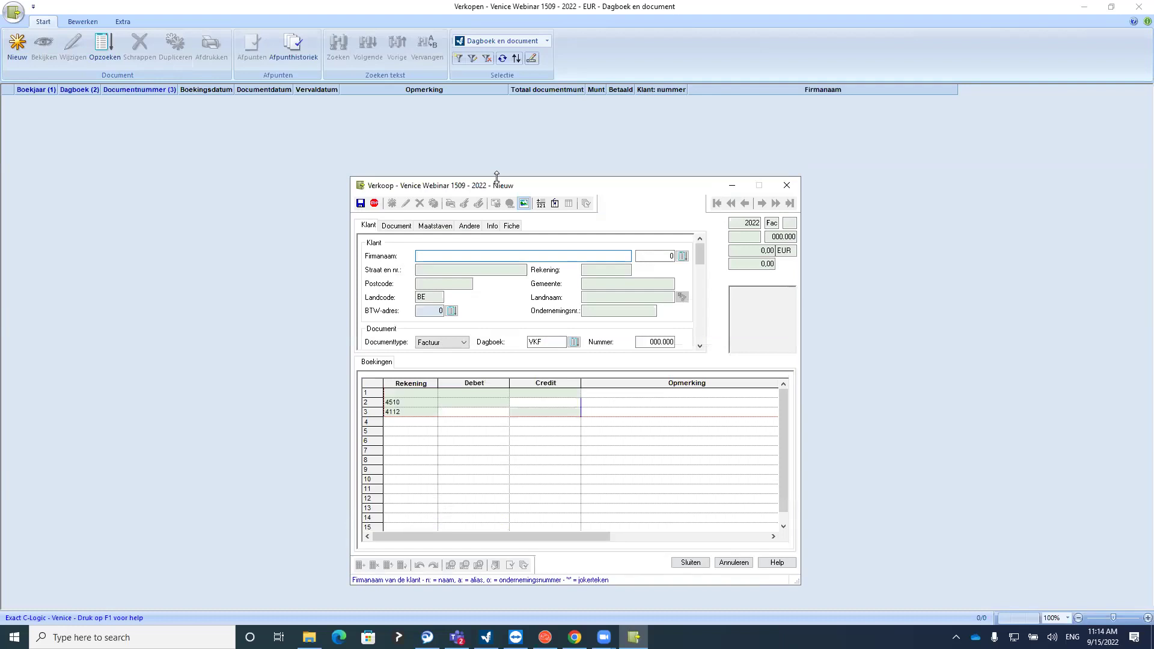
pyautogui.moveTo(496, 176); pyautogui.dragTo(503, 86)
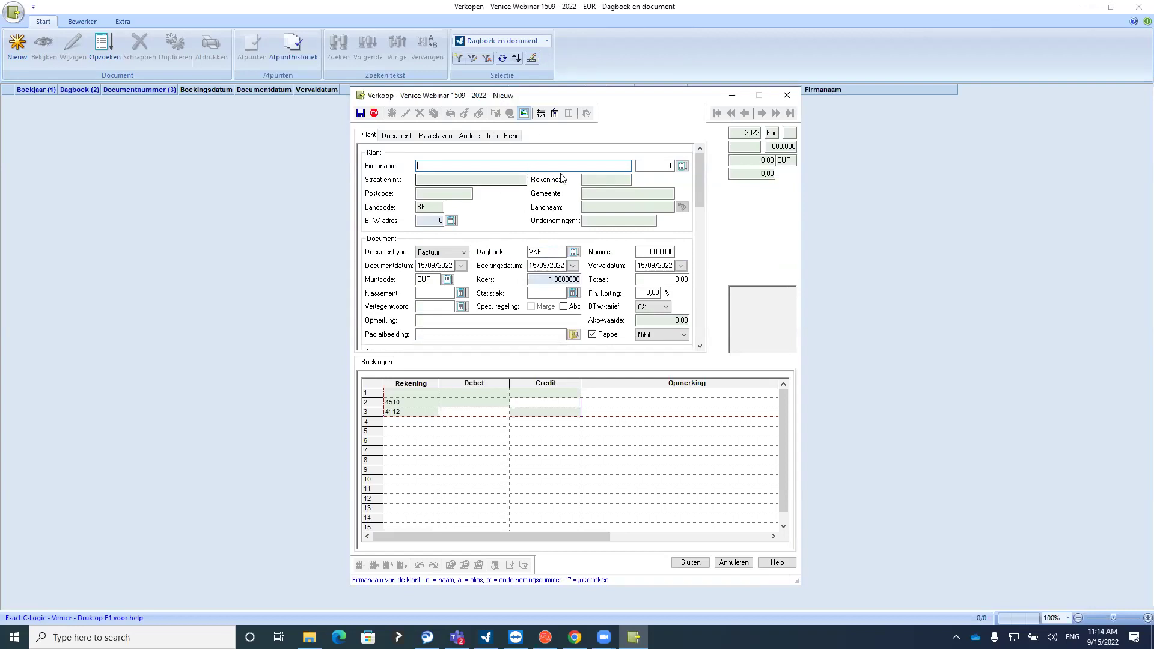
# Try the customer lookup, then close the entry without saving changes
pyautogui.click(681, 167)
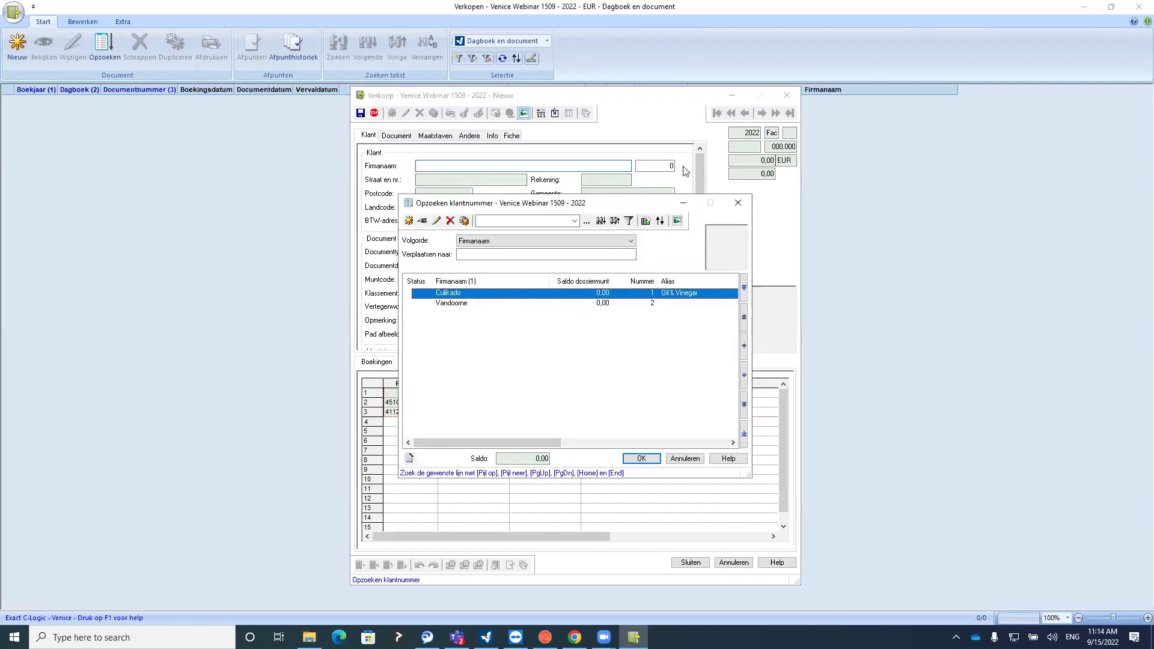
pyautogui.click(738, 202)
pyautogui.click(472, 167)
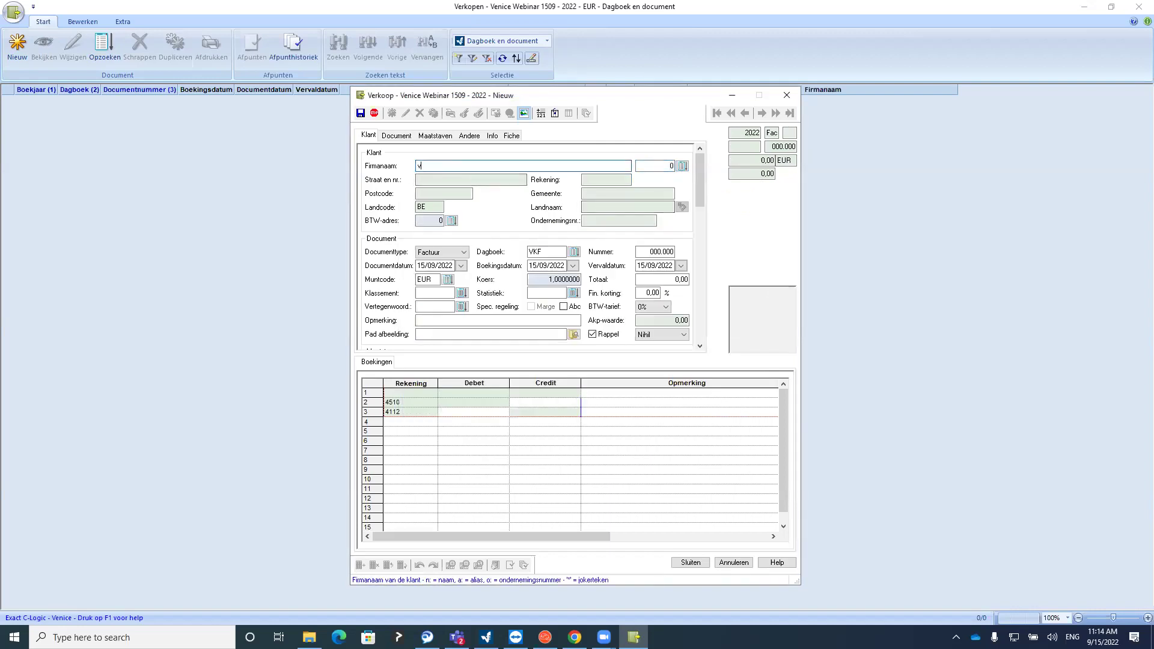
pyautogui.press('Tab')
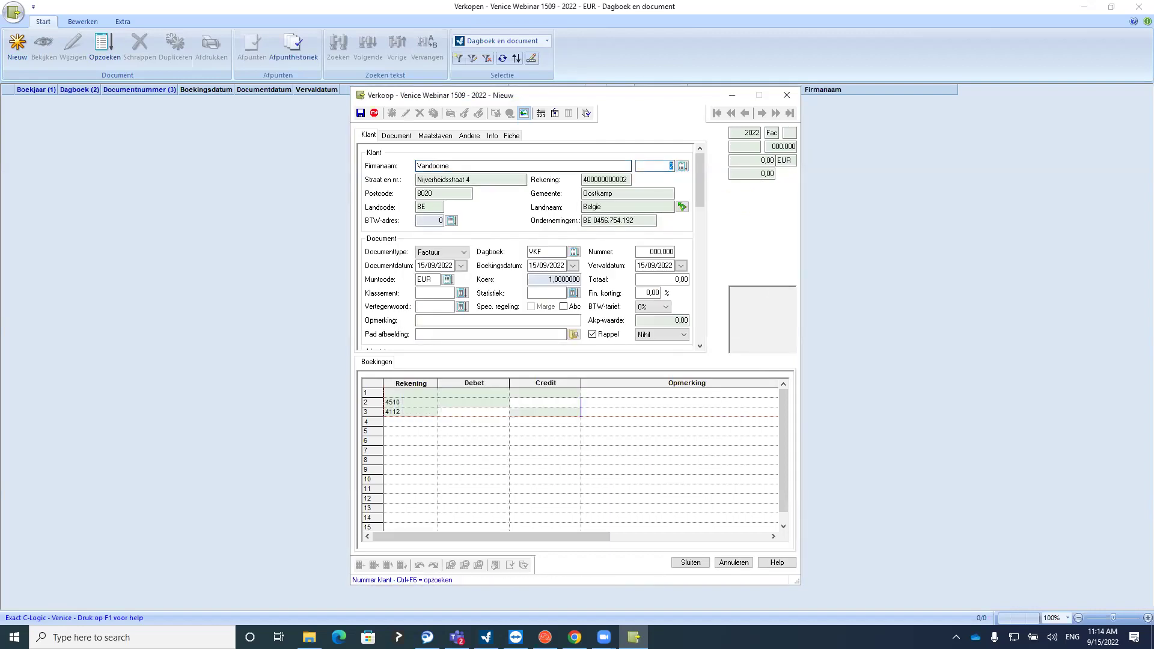
pyautogui.click(786, 95)
pyautogui.click(565, 355)
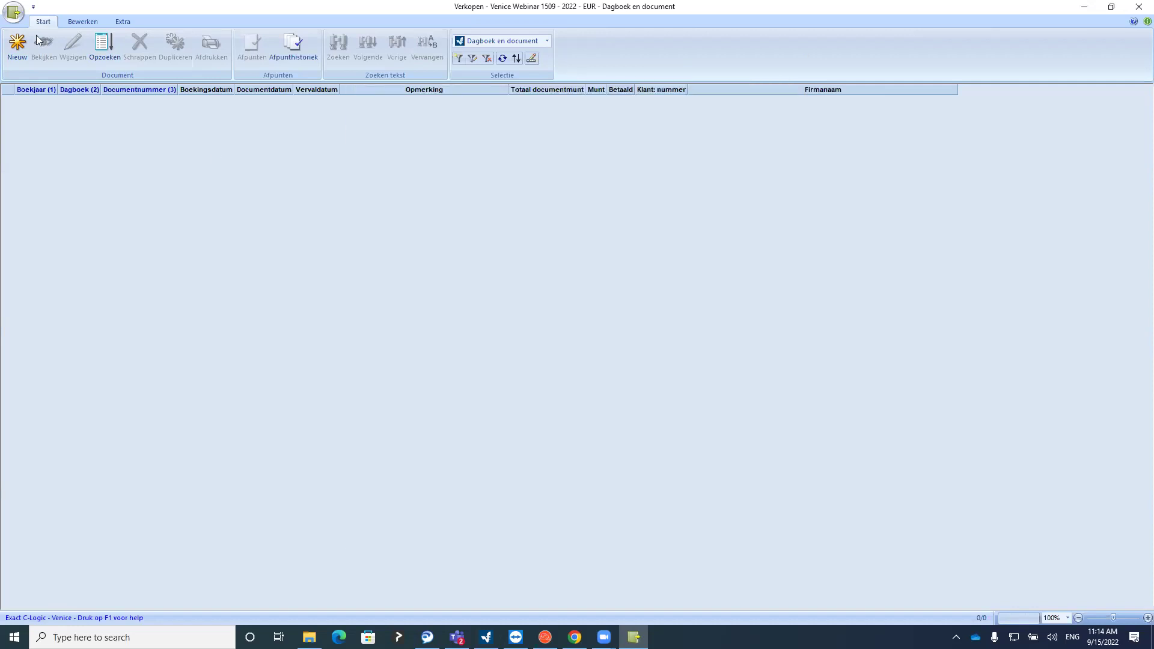
# Start a new sales document for customer number 2, then discard it without saving
pyautogui.click(17, 43)
pyautogui.press('Tab')
pyautogui.write('2')
pyautogui.click(653, 164)
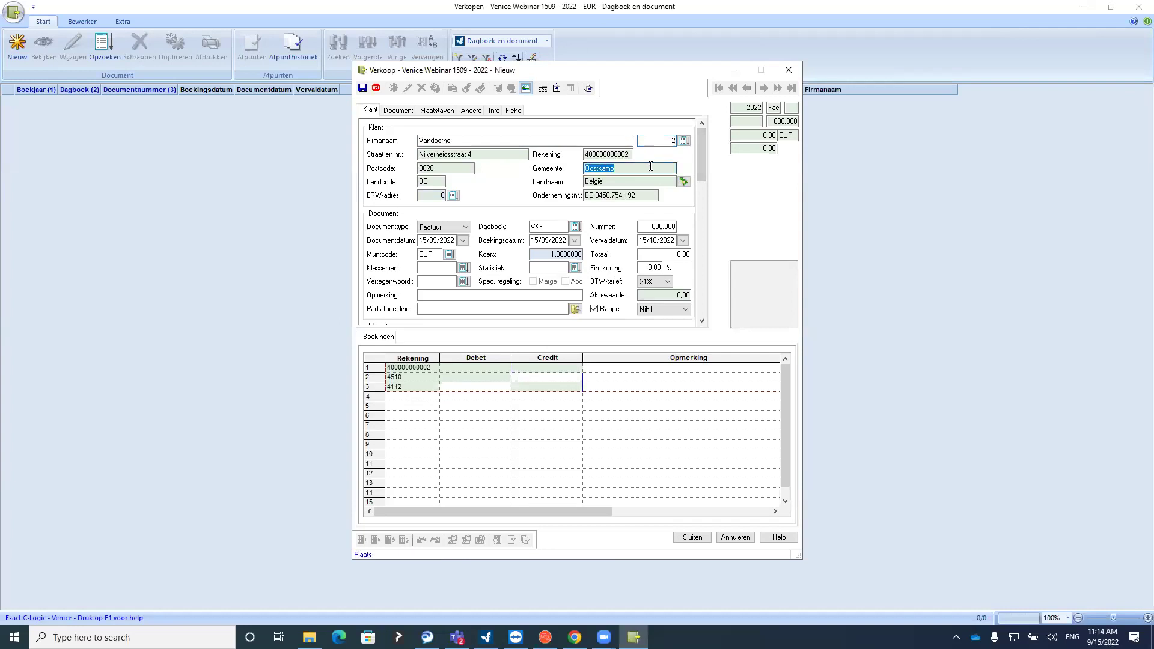
pyautogui.click(788, 70)
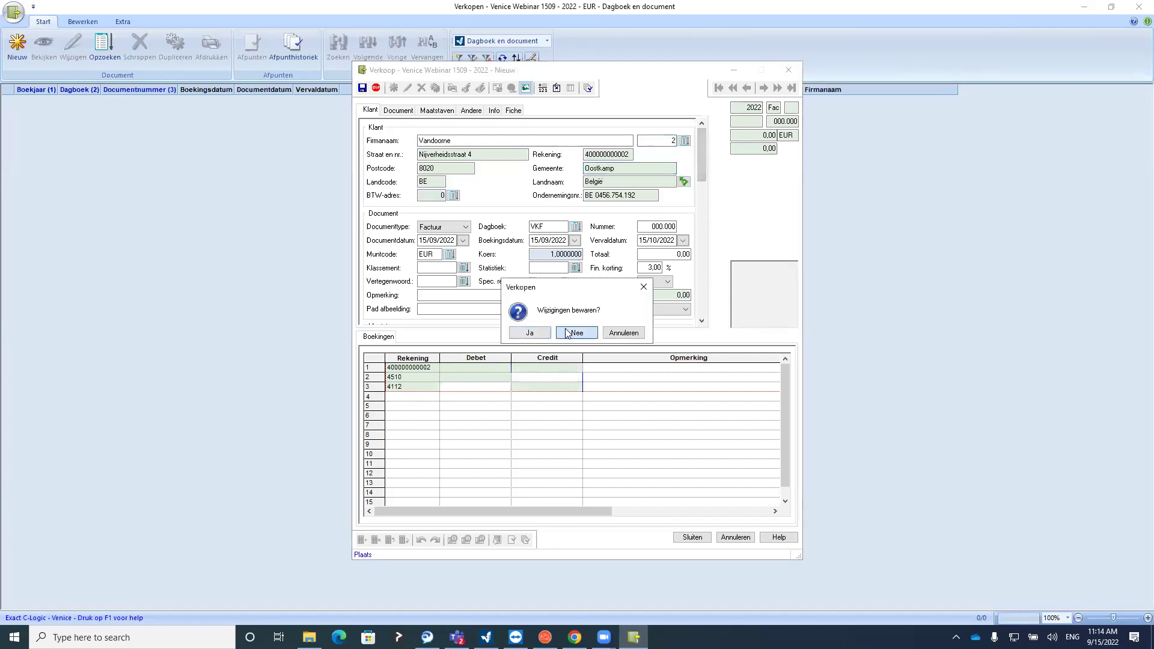
pyautogui.click(577, 332)
# Start a new sales document for Culikado (customer 1) via its Oil & Vinegar alias and check its customer card
pyautogui.press('Insert')
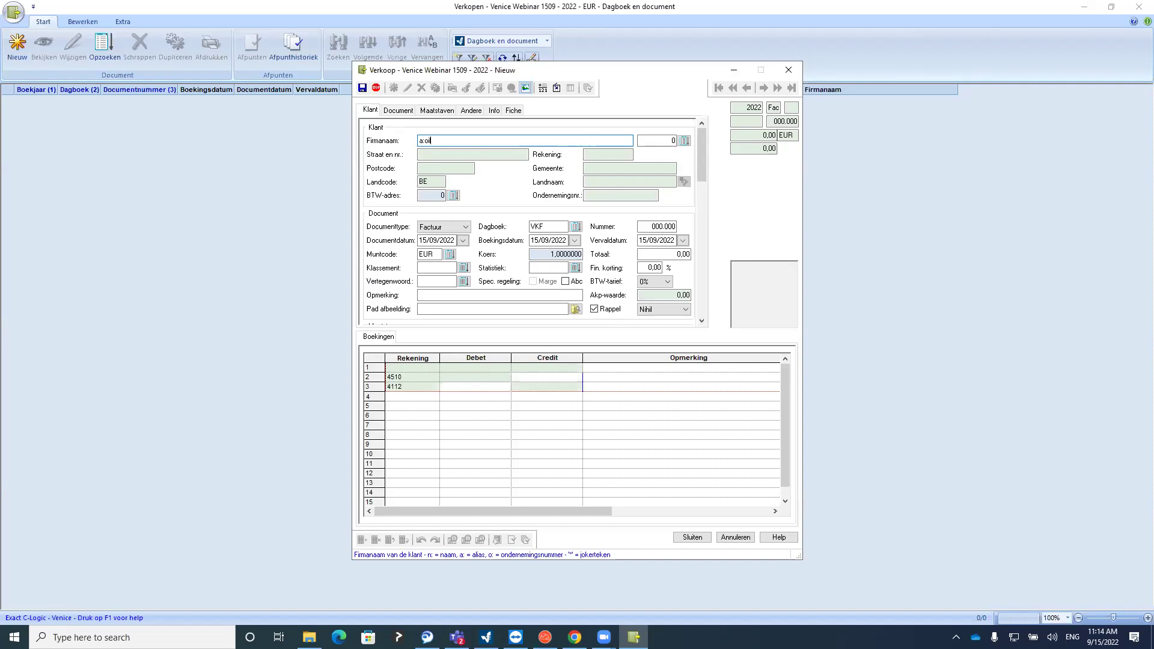
pyautogui.press('Tab')
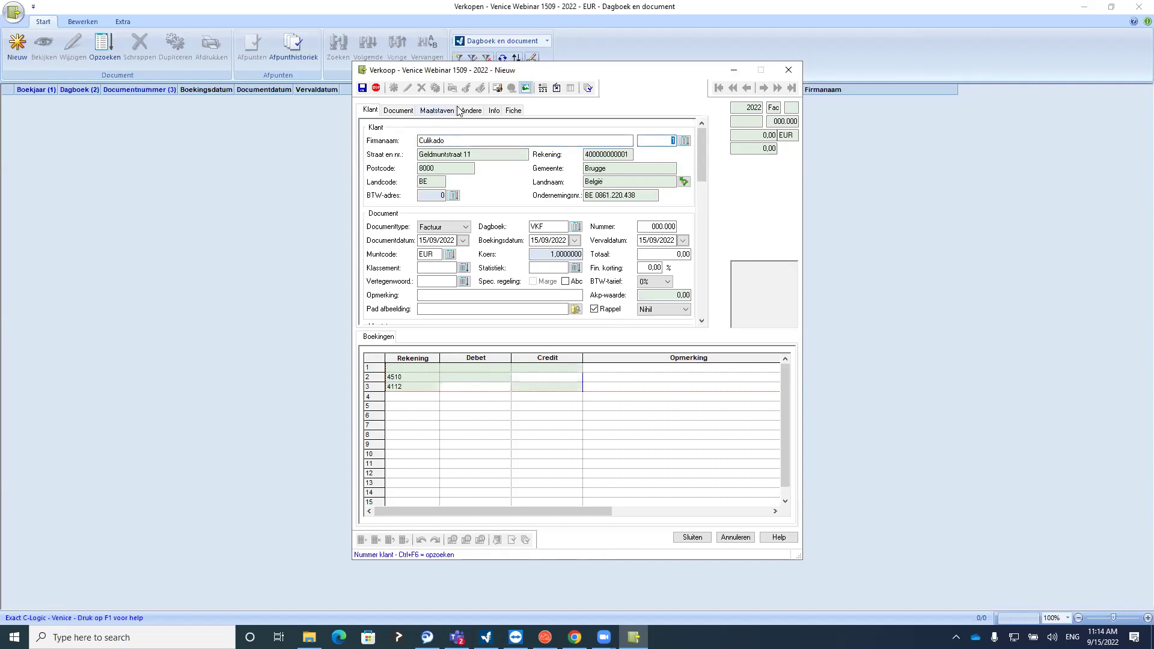
pyautogui.click(684, 140)
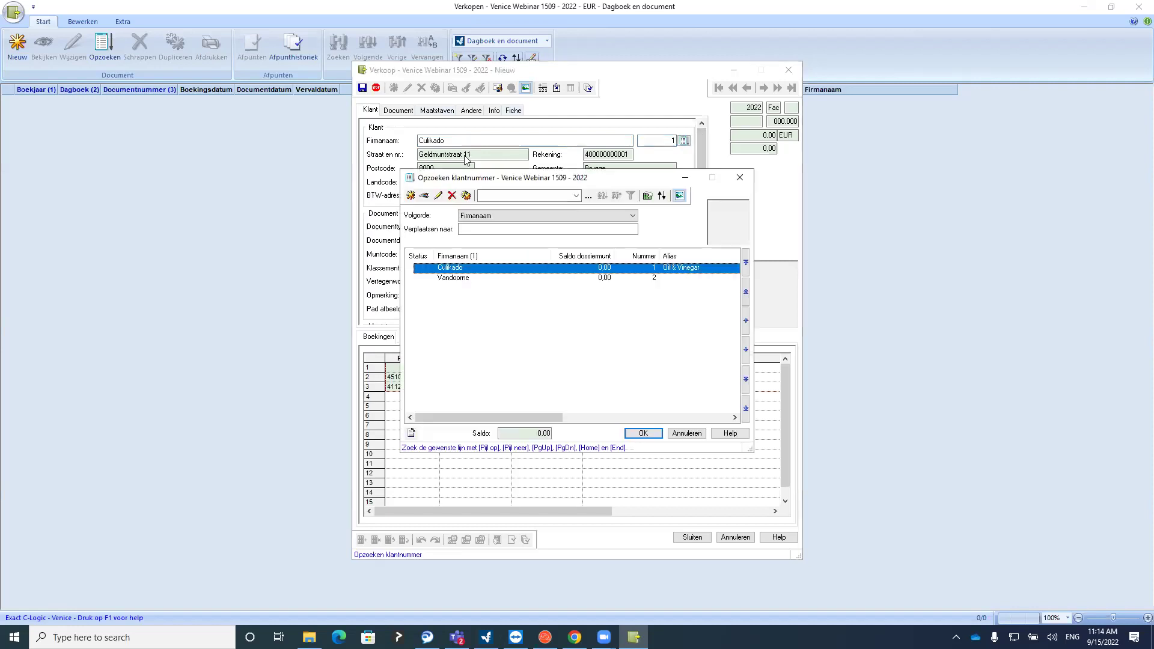
pyautogui.click(425, 196)
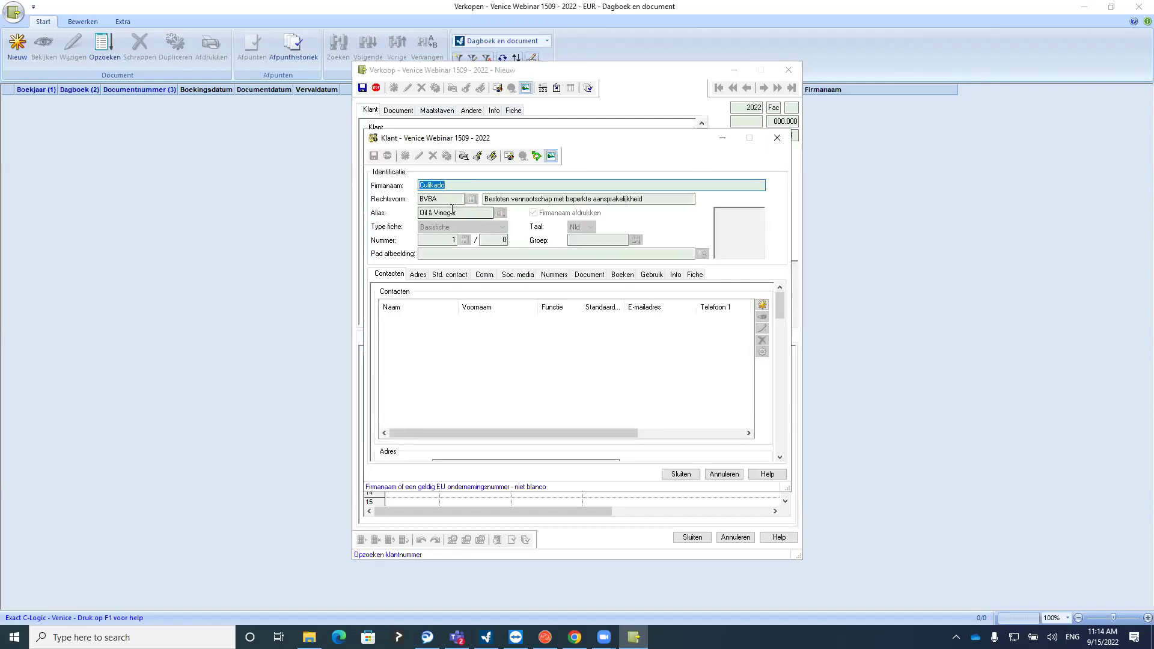
pyautogui.moveTo(461, 213); pyautogui.dragTo(422, 217)
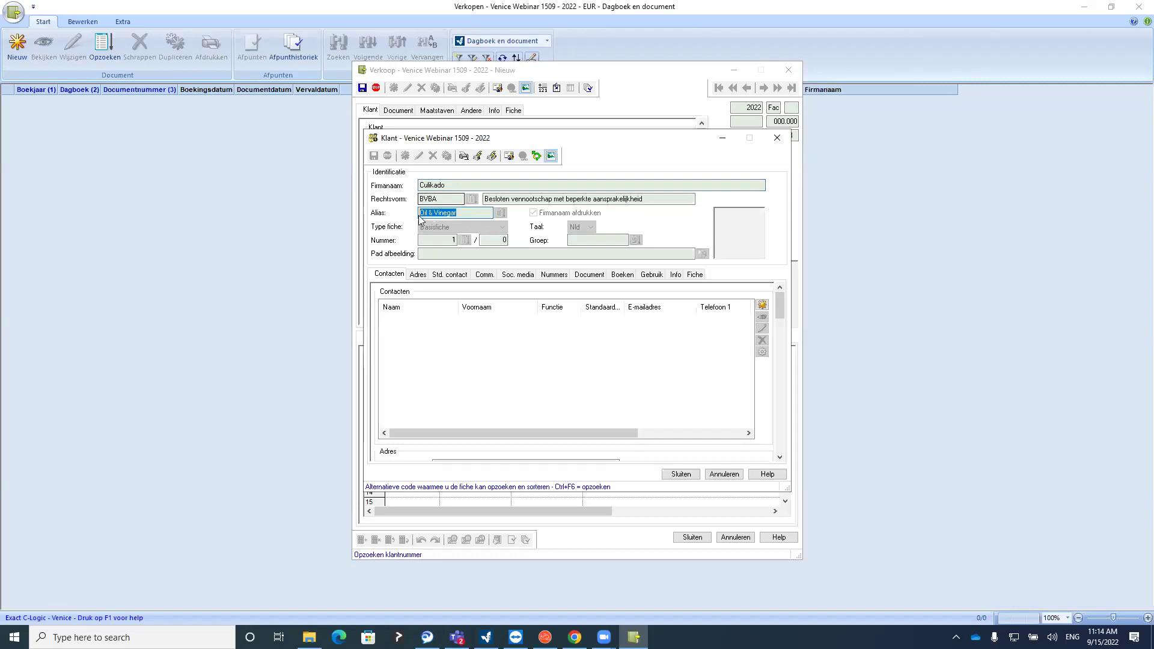
pyautogui.click(777, 138)
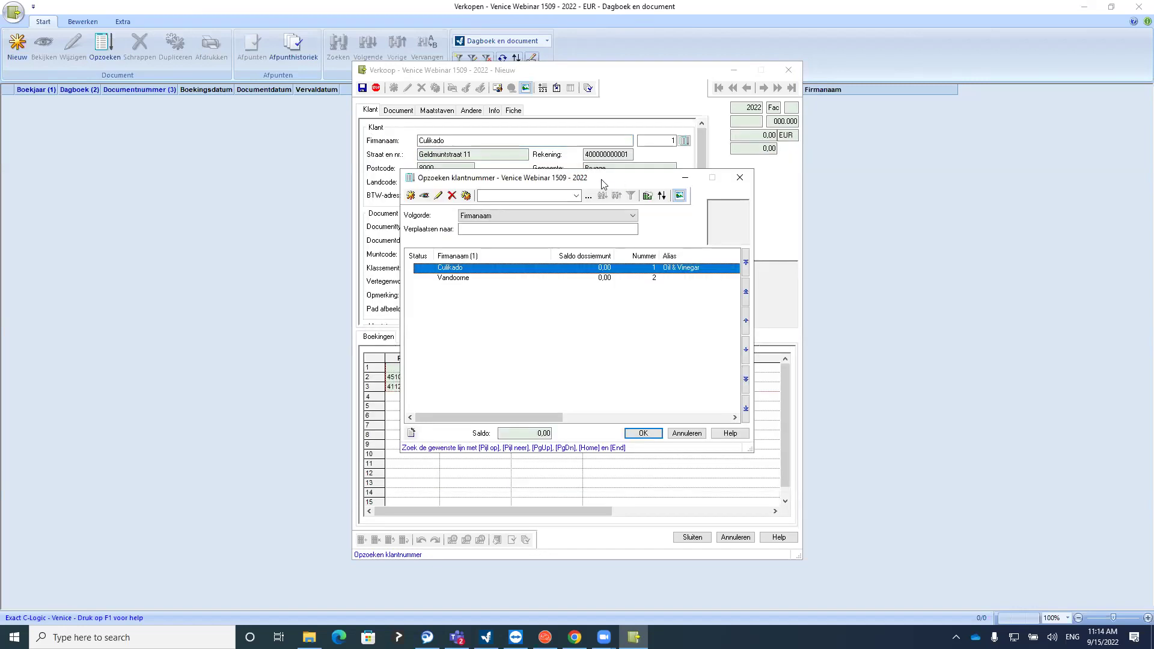
pyautogui.click(744, 178)
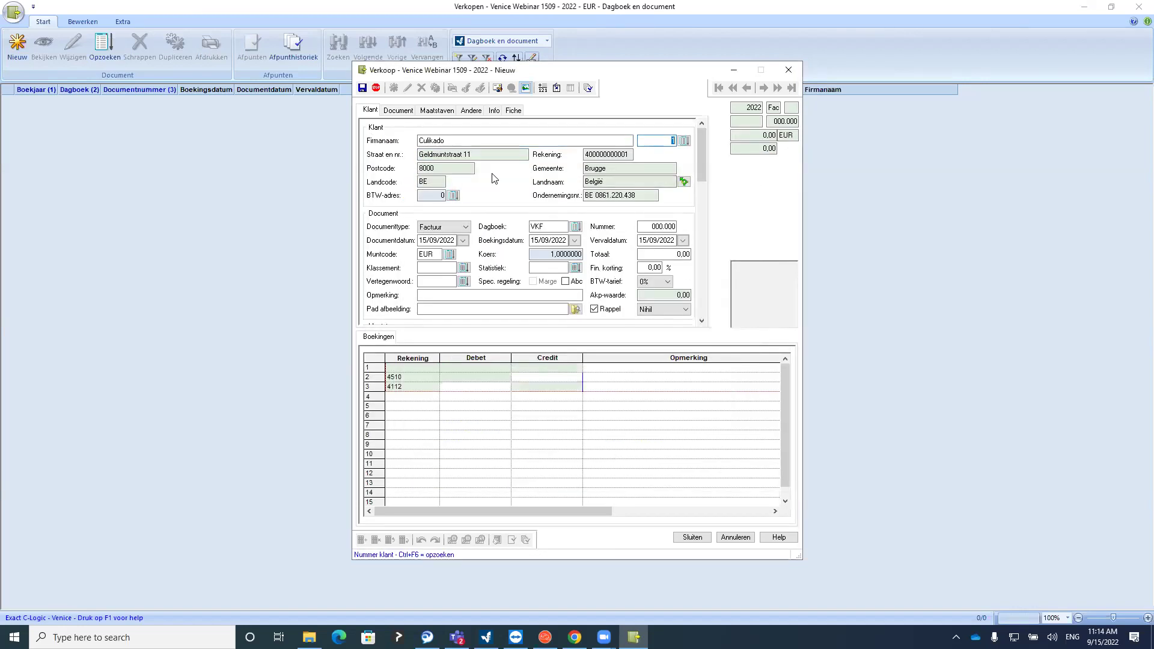
pyautogui.press('Return')
# Switch the document type to Creditnota (journal VKC), then back to Factuur with journal VKF
pyautogui.click(444, 138)
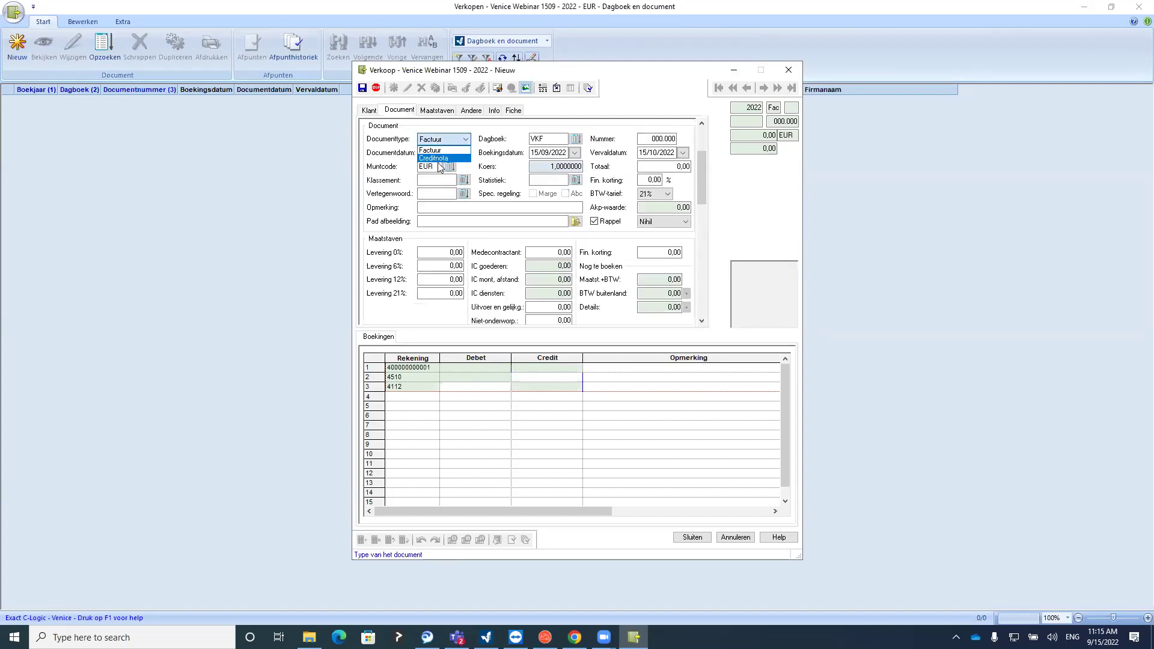
pyautogui.click(441, 158)
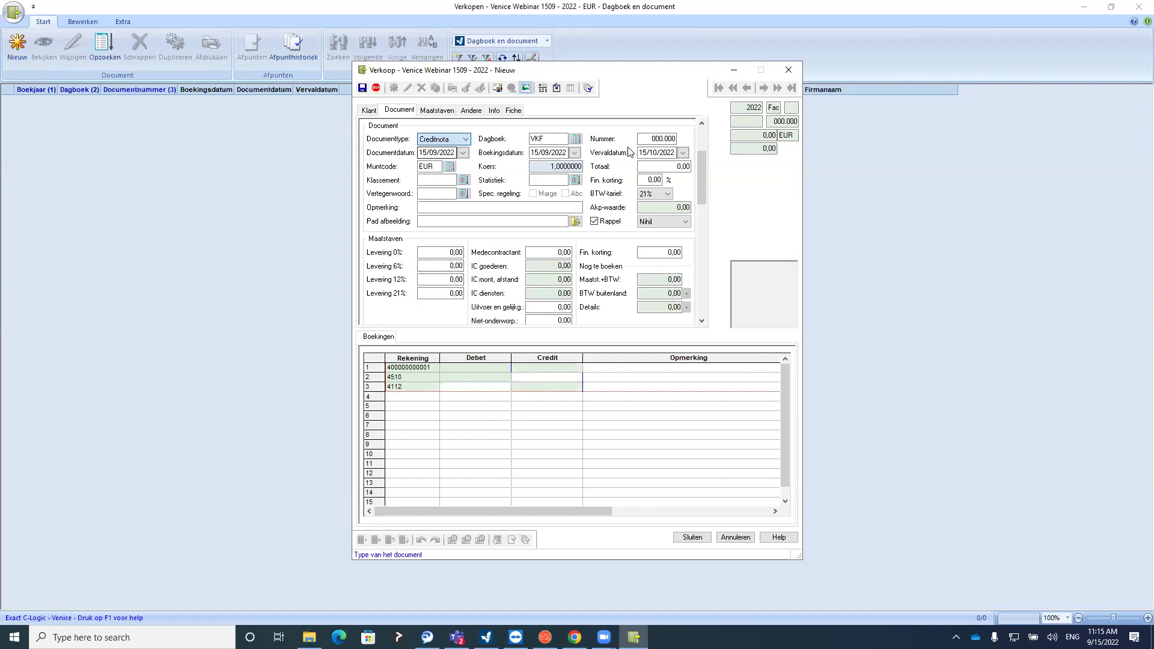
pyautogui.click(561, 143)
pyautogui.click(467, 139)
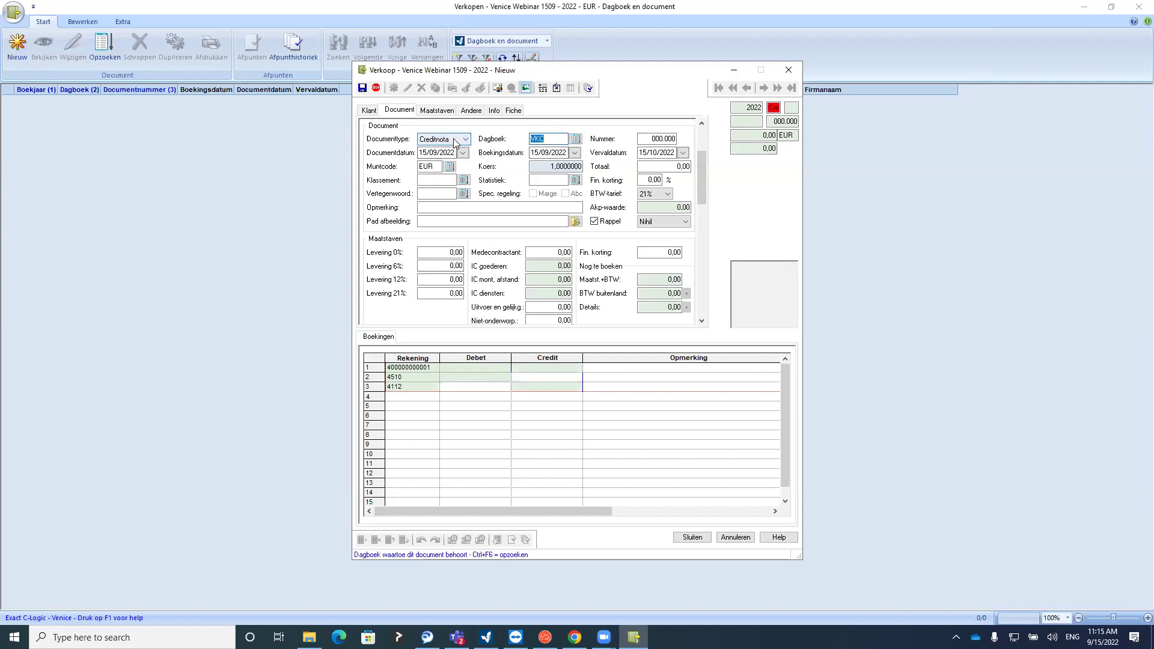
pyautogui.click(442, 150)
pyautogui.click(562, 139)
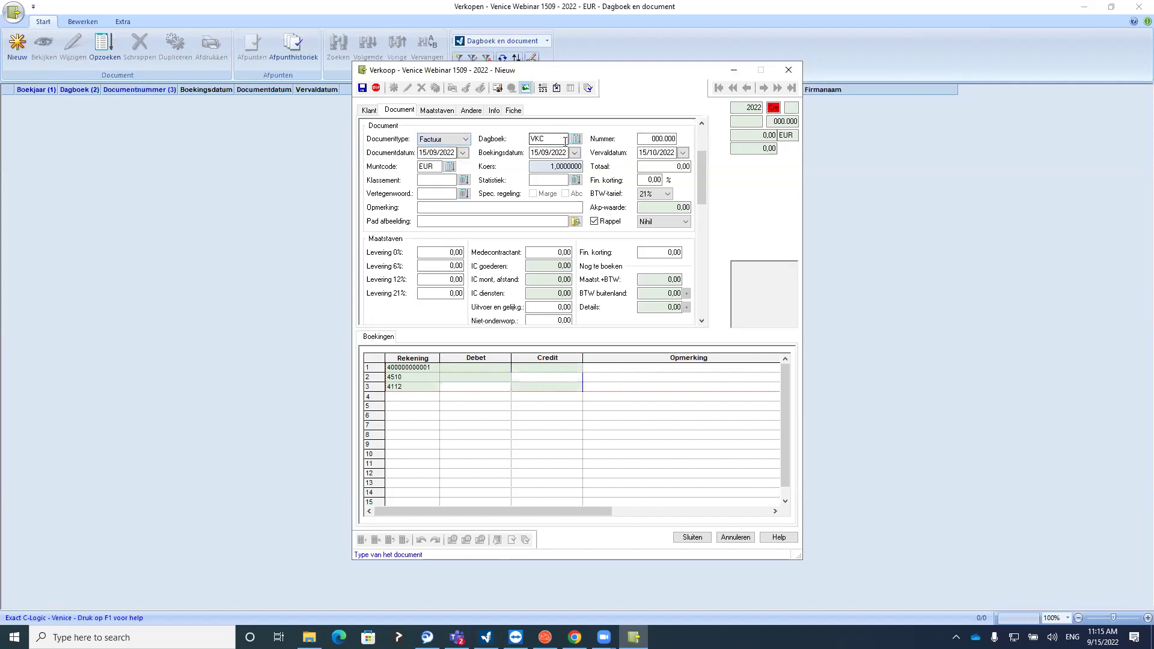
pyautogui.click(561, 154)
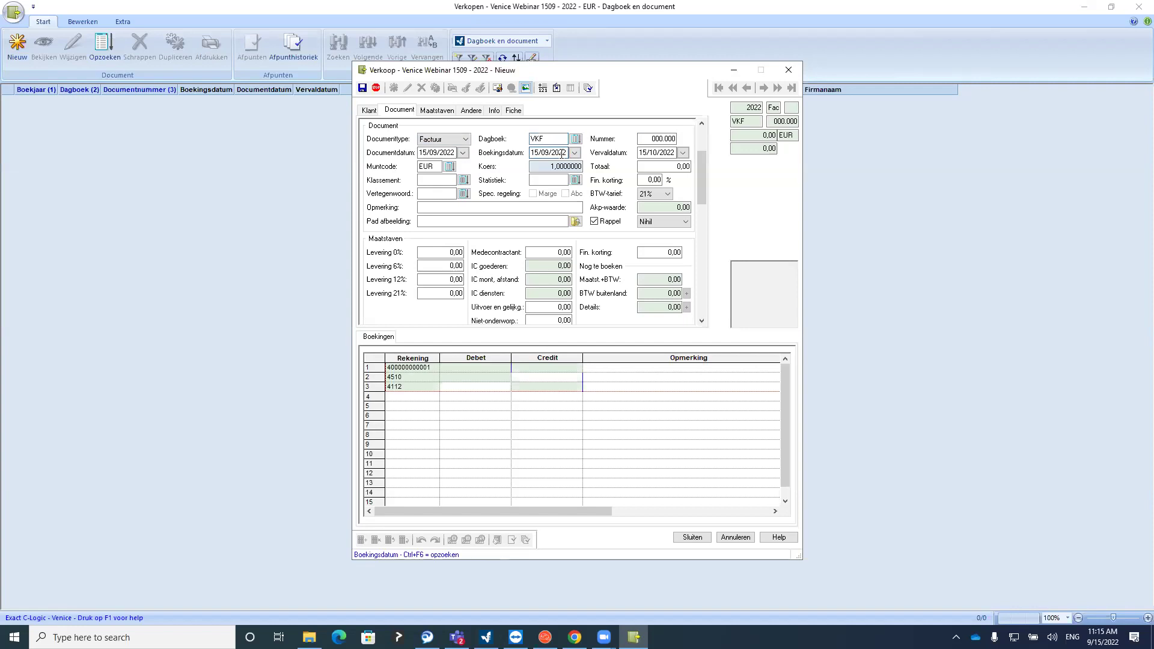
pyautogui.click(655, 152)
pyautogui.click(652, 165)
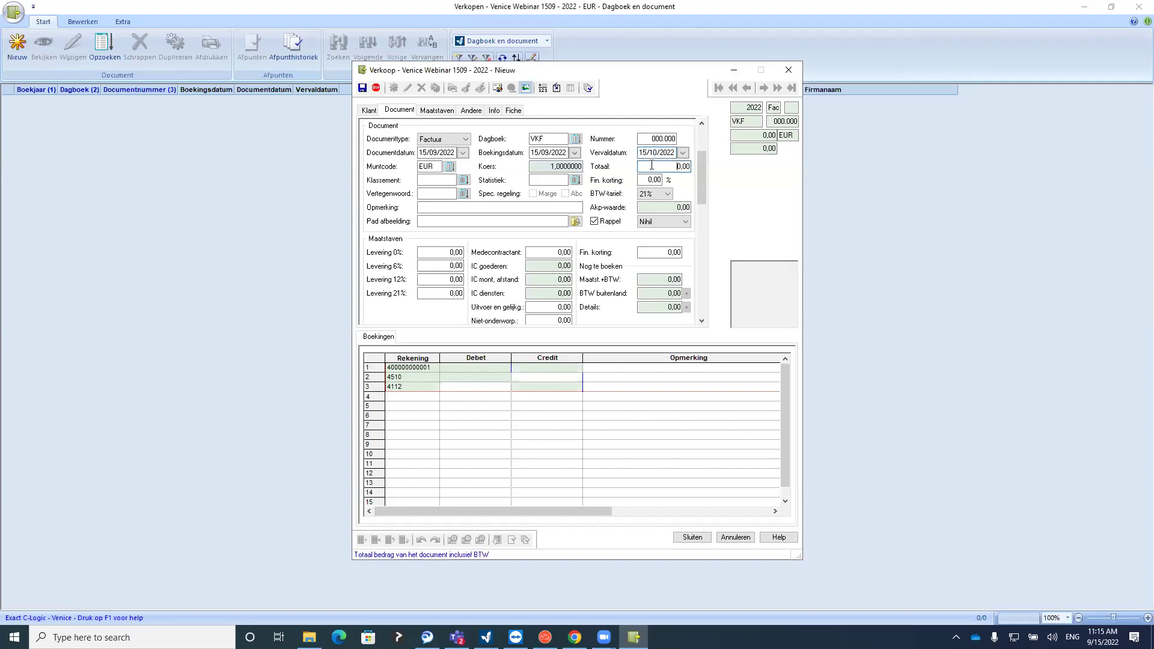
pyautogui.click(370, 110)
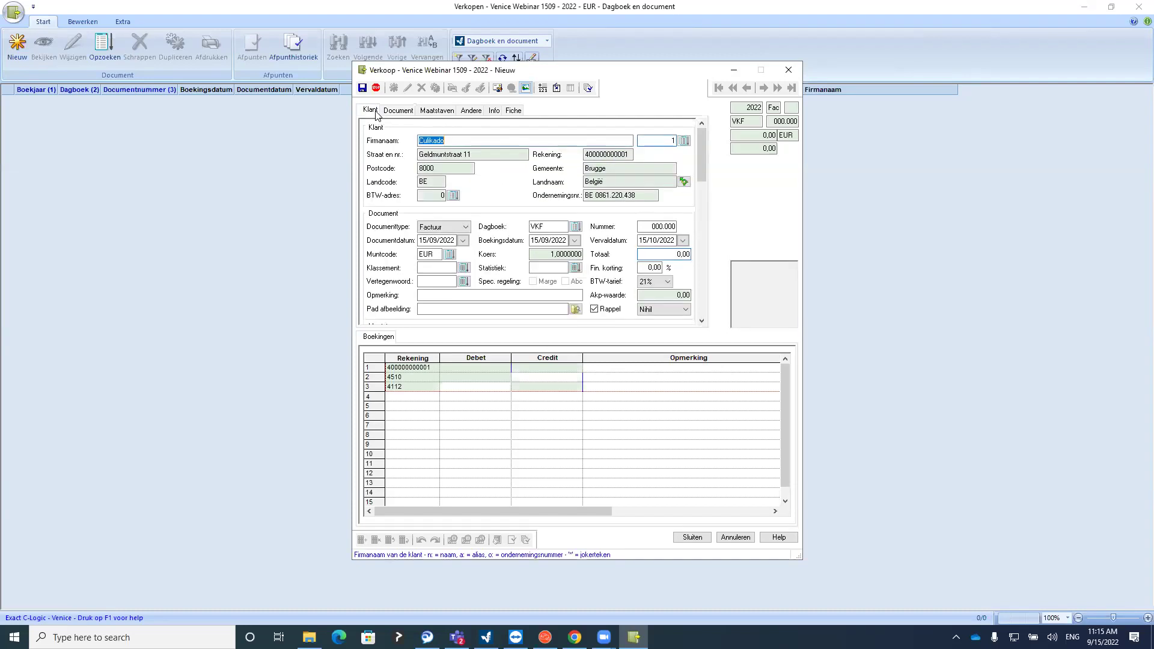
# Enter 1.210,00 as the Culikado invoice total to generate the bookings
pyautogui.click(398, 110)
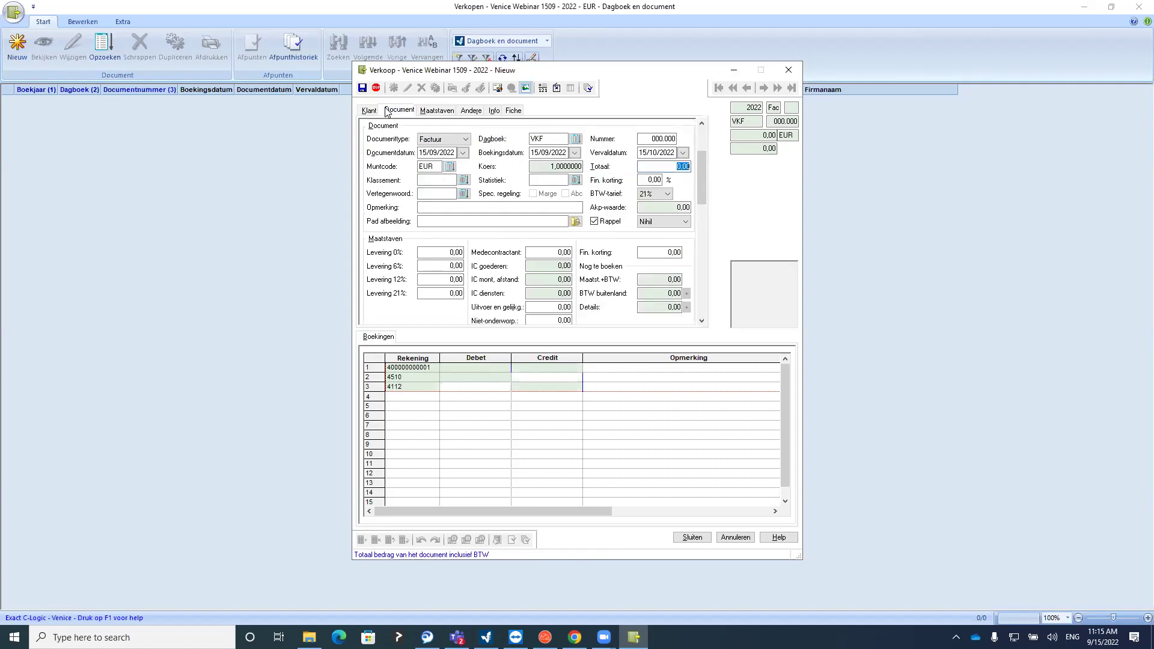
pyautogui.write('1210')
pyautogui.press('Return')
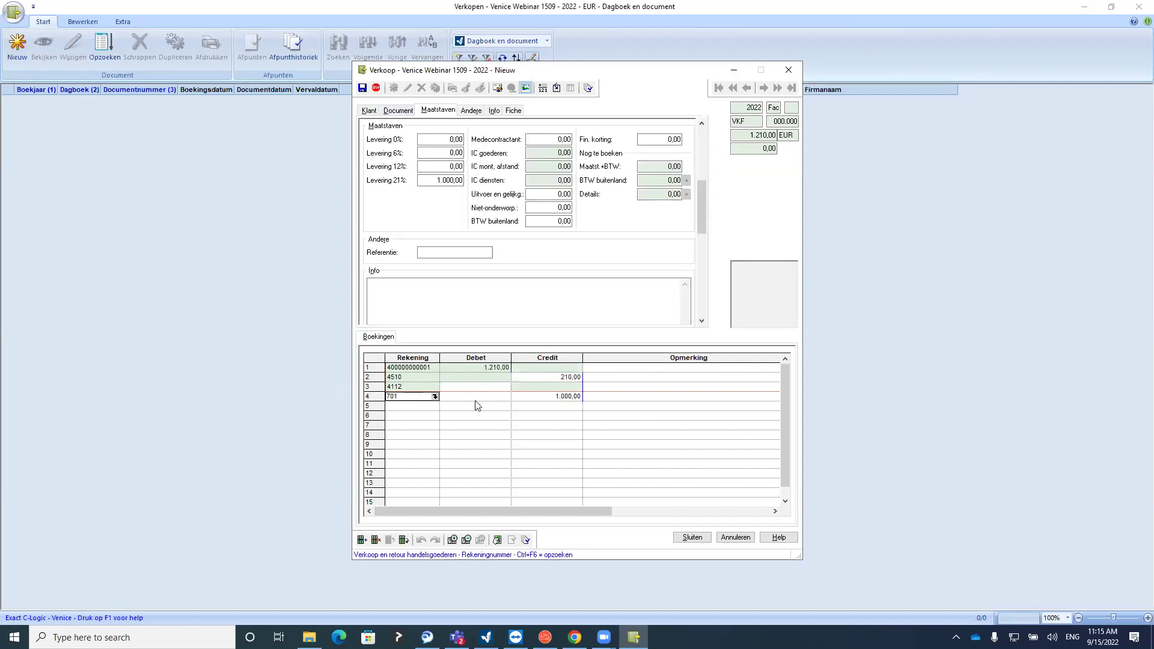
# Check the 1.000,00 credit on account 701, the 21% VAT base, and the customer list
pyautogui.click(535, 398)
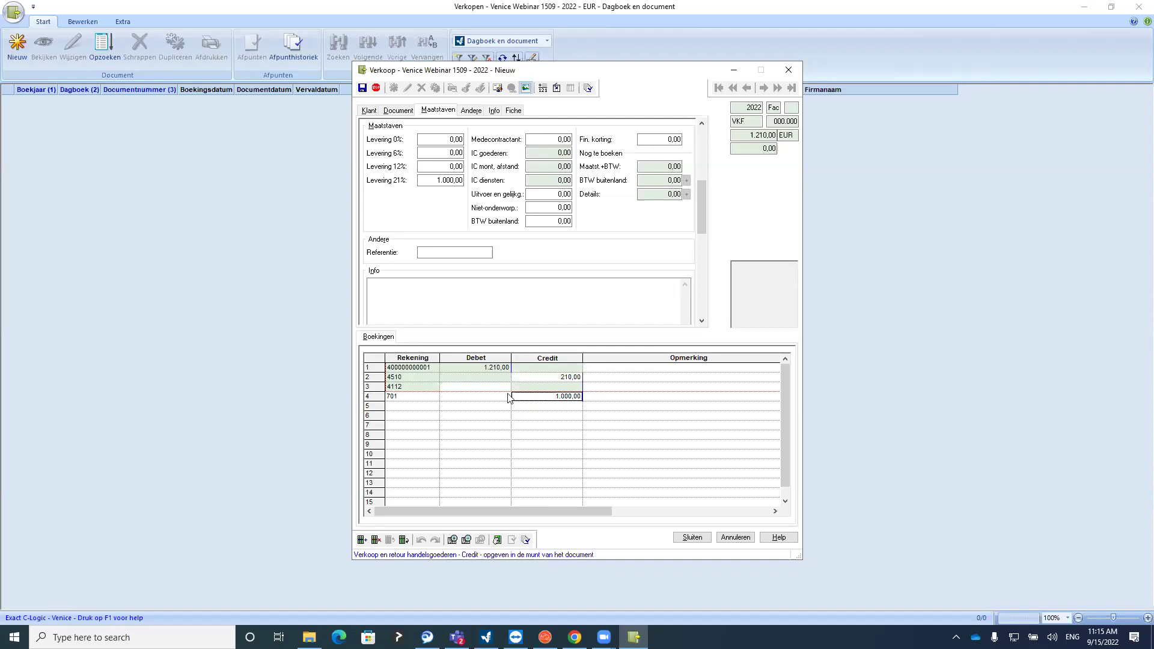
pyautogui.click(460, 401)
pyautogui.click(425, 398)
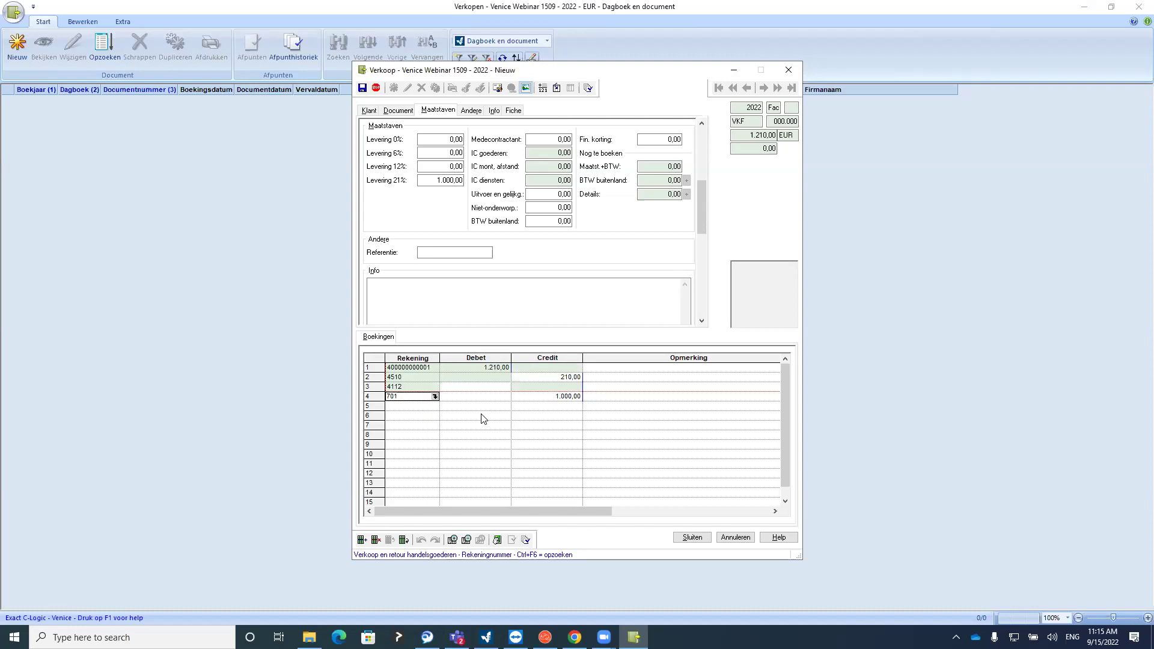
pyautogui.click(441, 180)
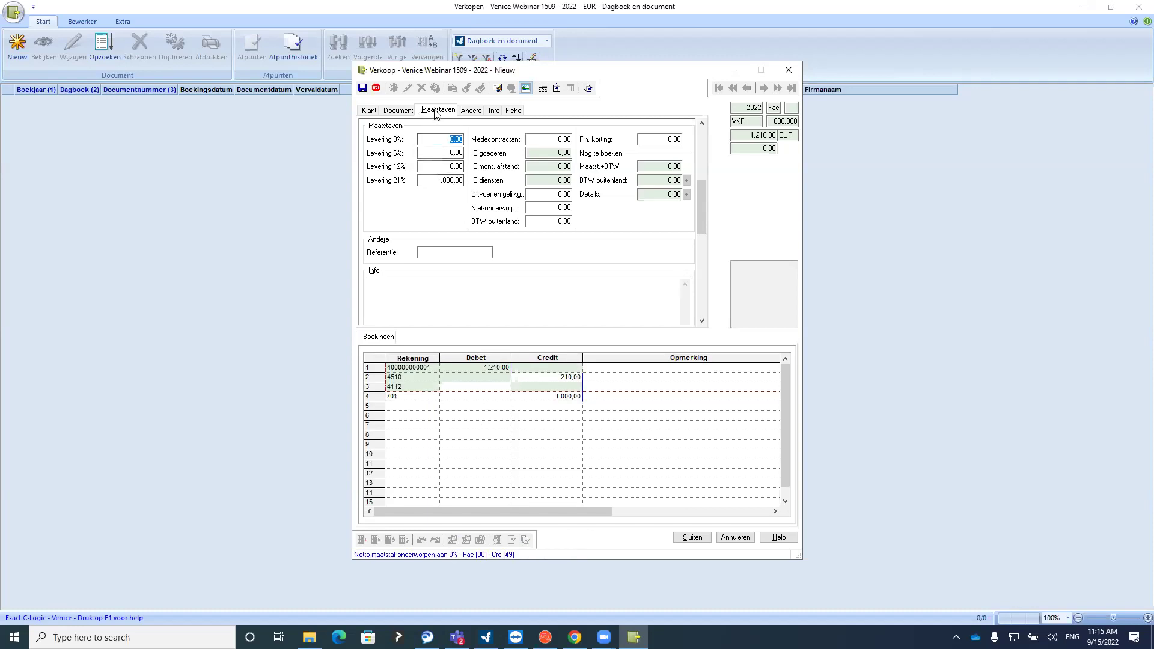
pyautogui.doubleClick(440, 179)
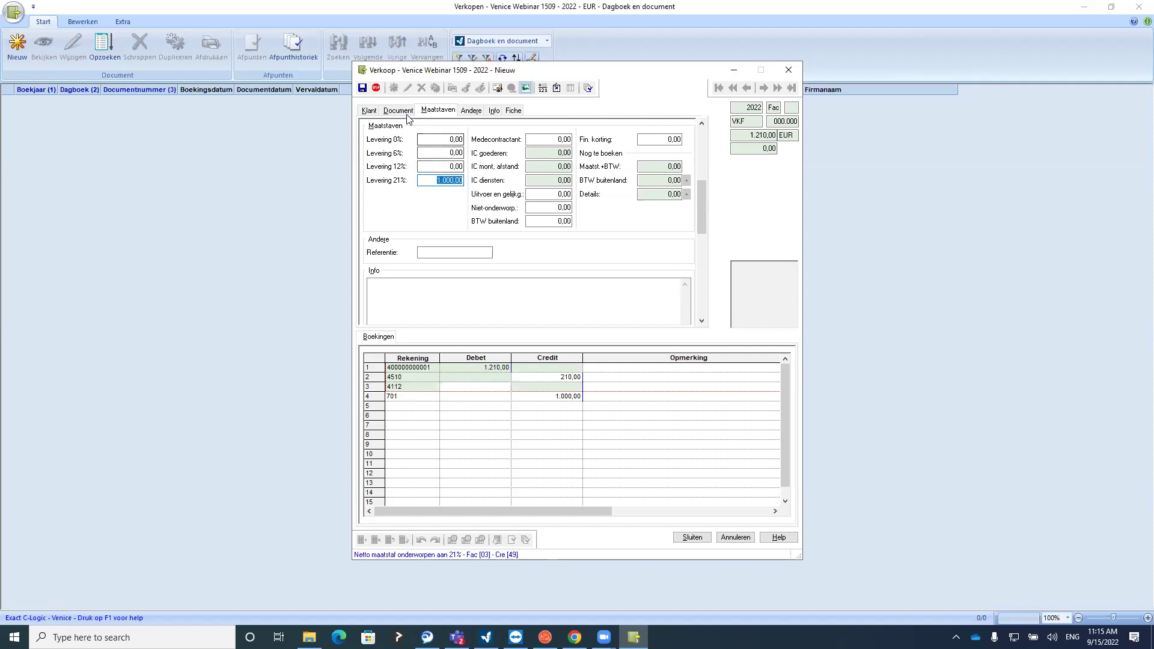
pyautogui.click(365, 112)
pyautogui.click(684, 140)
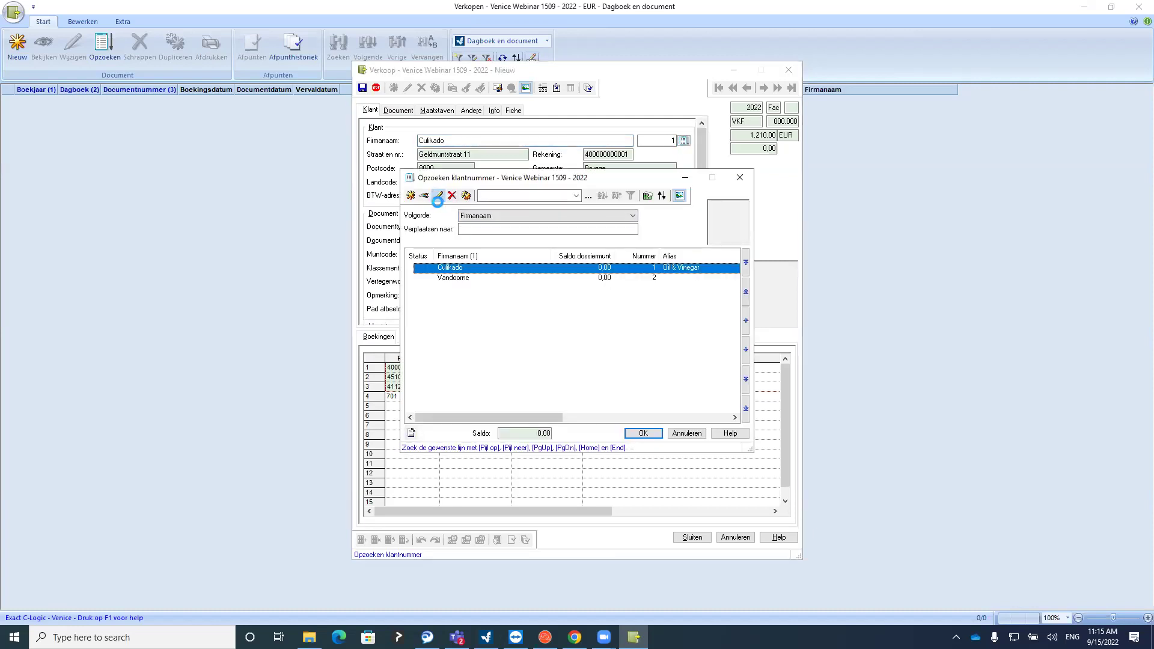
# Review Culikado's customer card booking defaults and payment terms, then close it
pyautogui.click(438, 195)
pyautogui.click(623, 274)
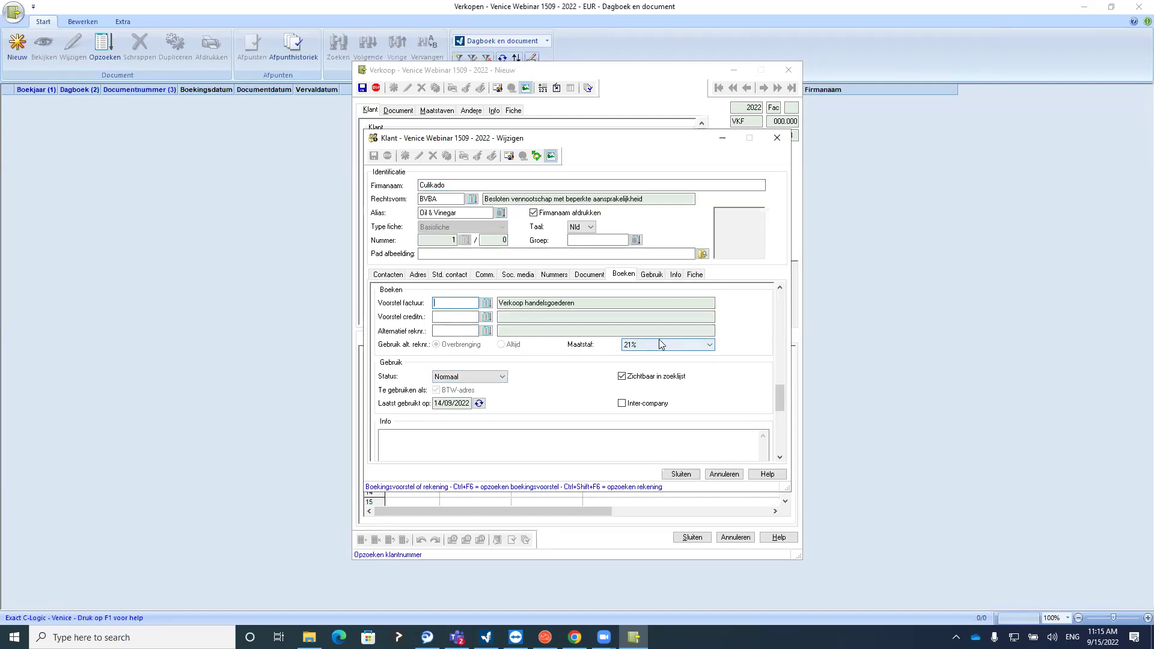
pyautogui.click(589, 274)
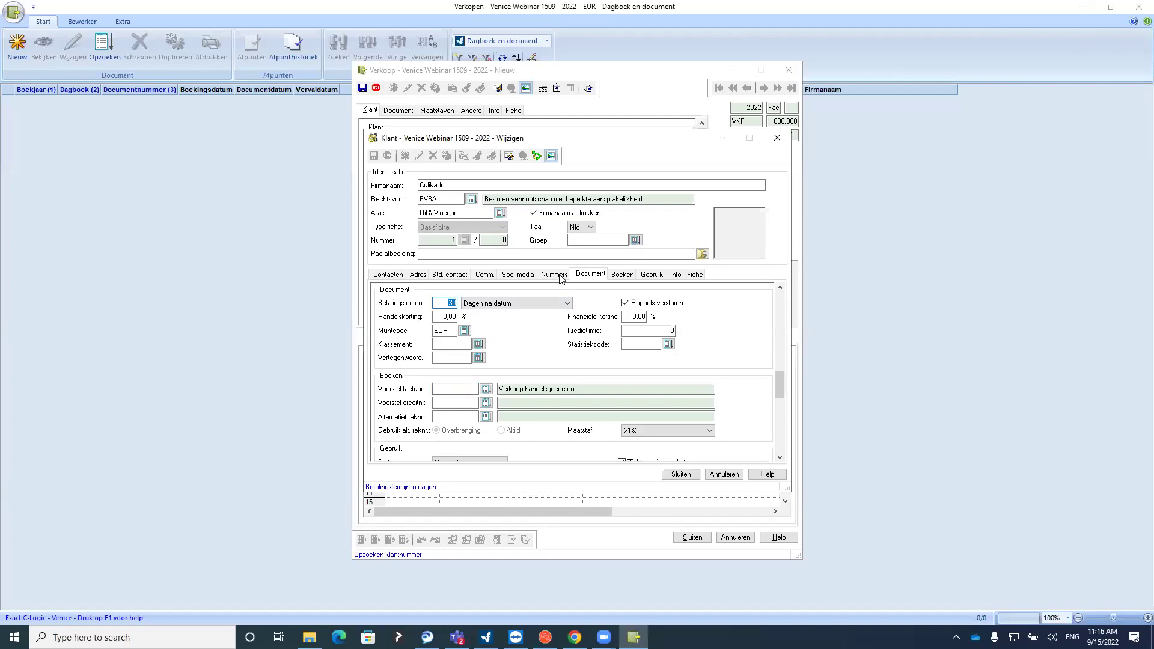
pyautogui.click(776, 137)
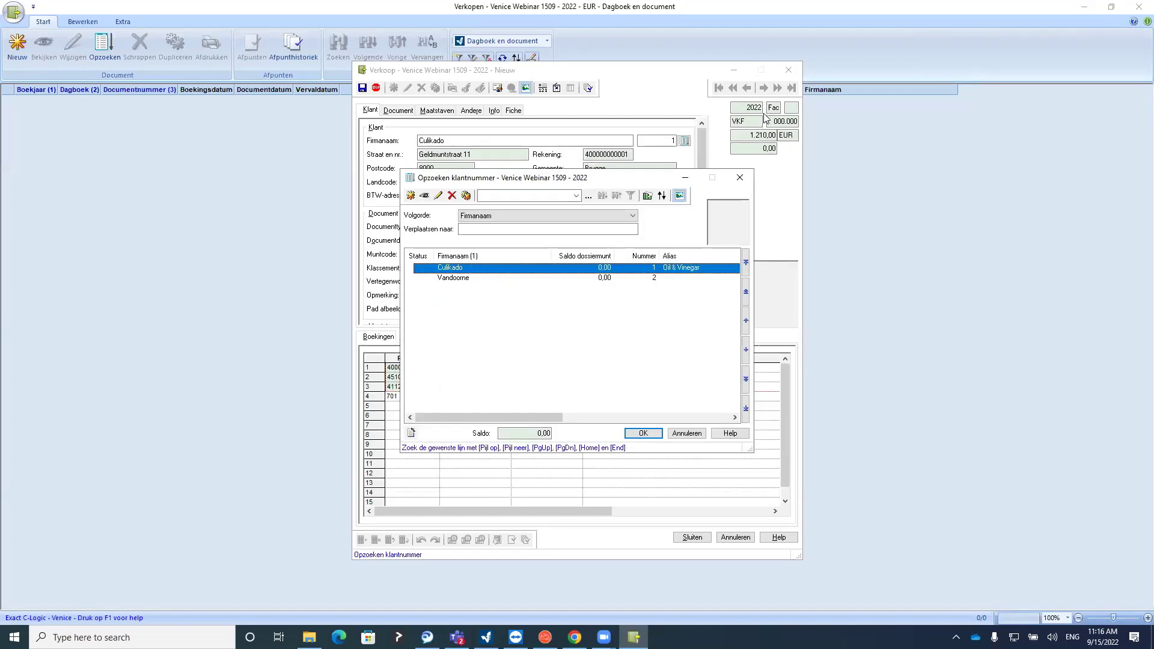
pyautogui.click(741, 174)
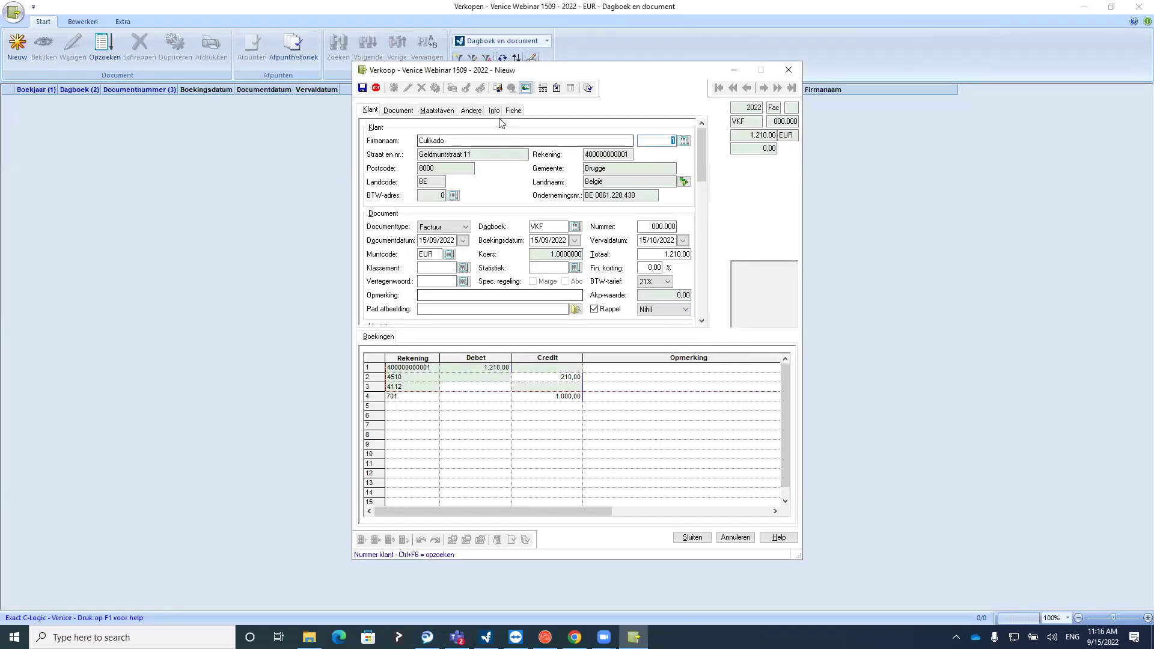
# Look over the invoice's info and VAT base tabs, then close it without saving
pyautogui.click(471, 110)
pyautogui.click(430, 114)
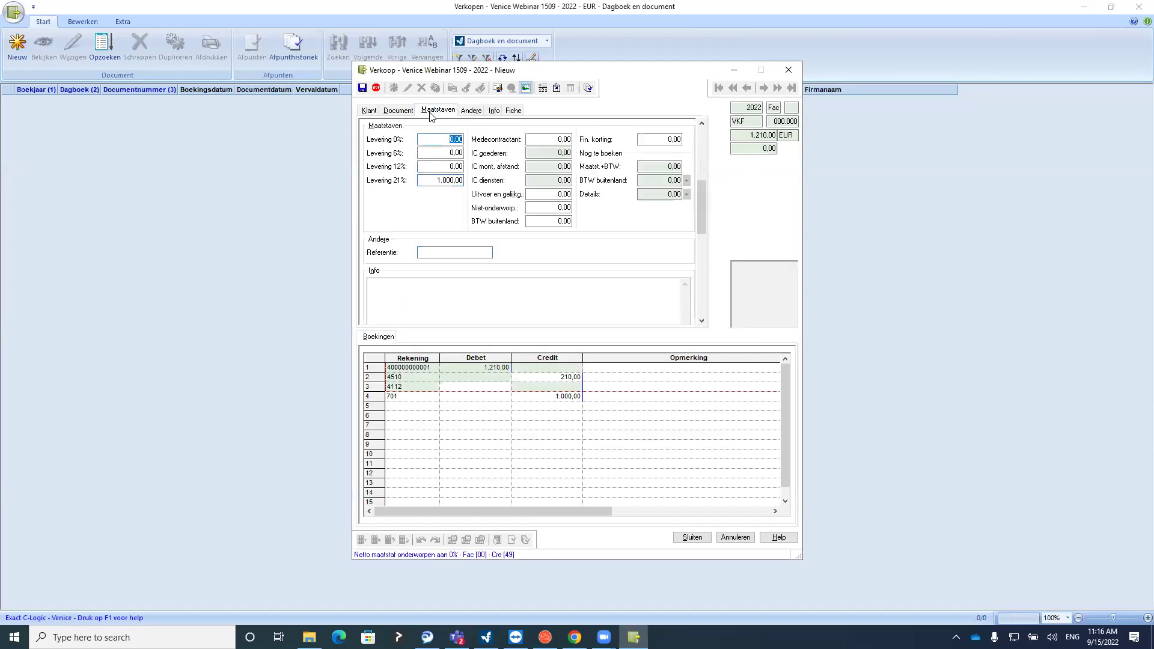
pyautogui.click(395, 112)
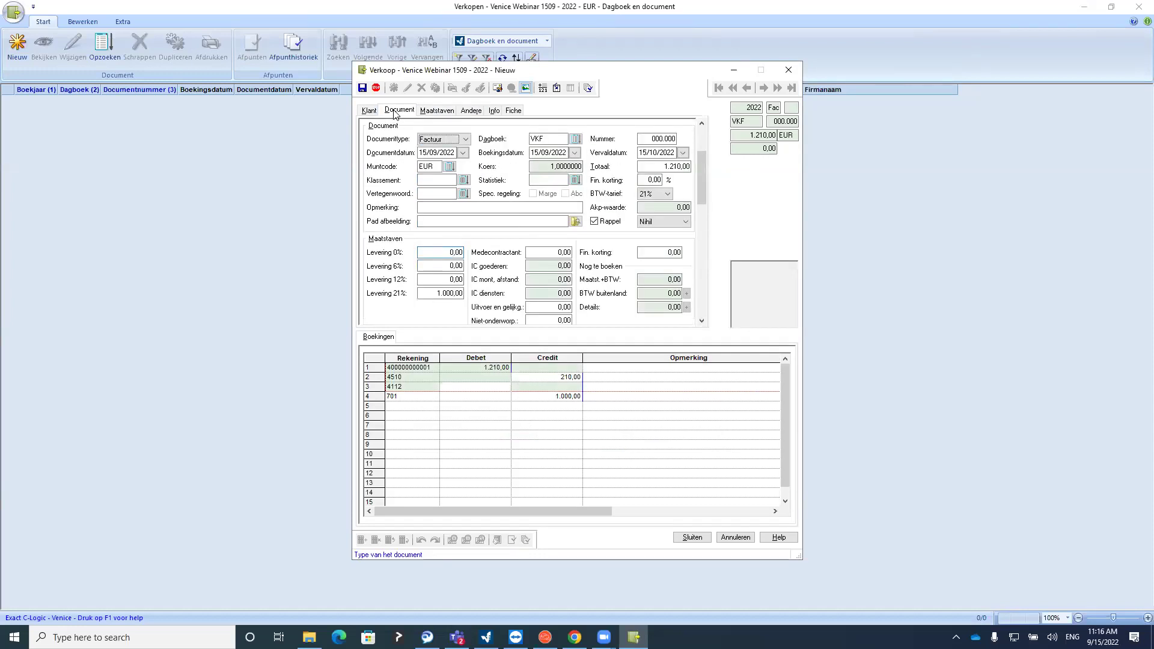
pyautogui.click(696, 539)
pyautogui.click(577, 333)
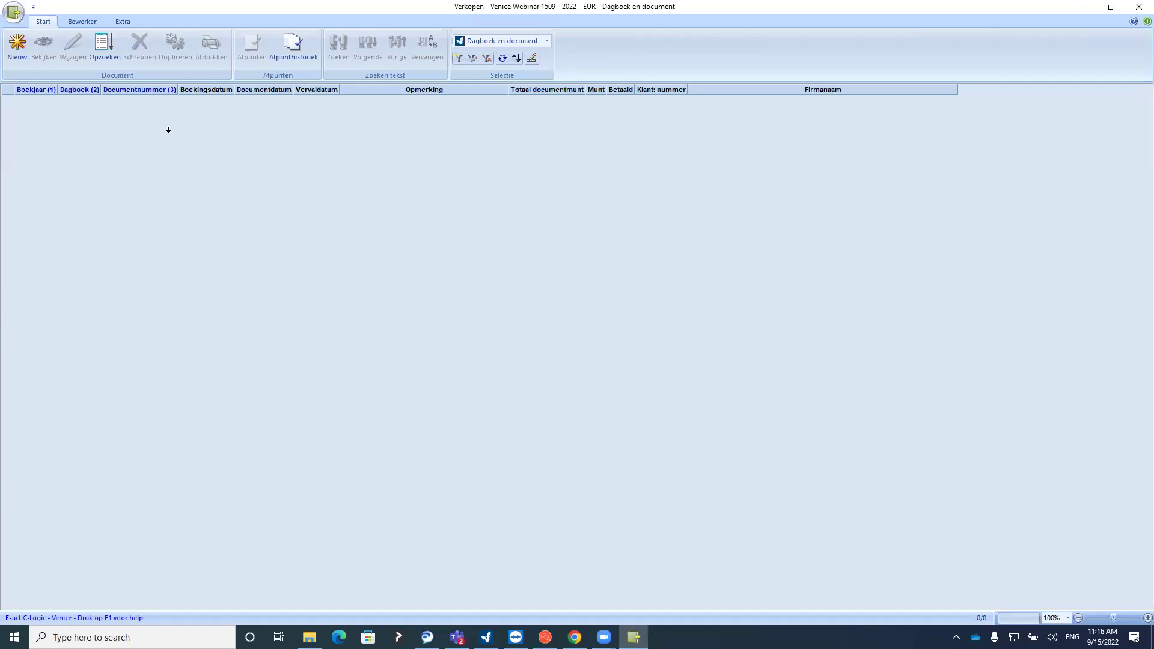
# Start a new sales invoice for customer Culikado with a total of 3.388,00
pyautogui.click(17, 45)
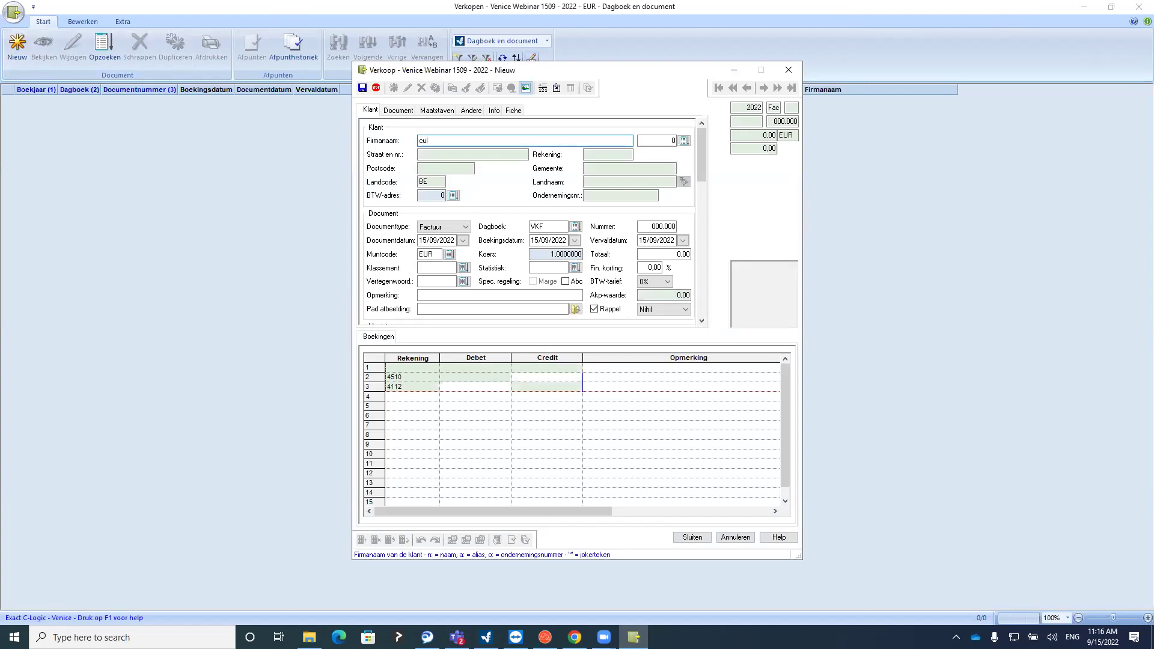
pyautogui.write('cul')
pyautogui.press('Tab')
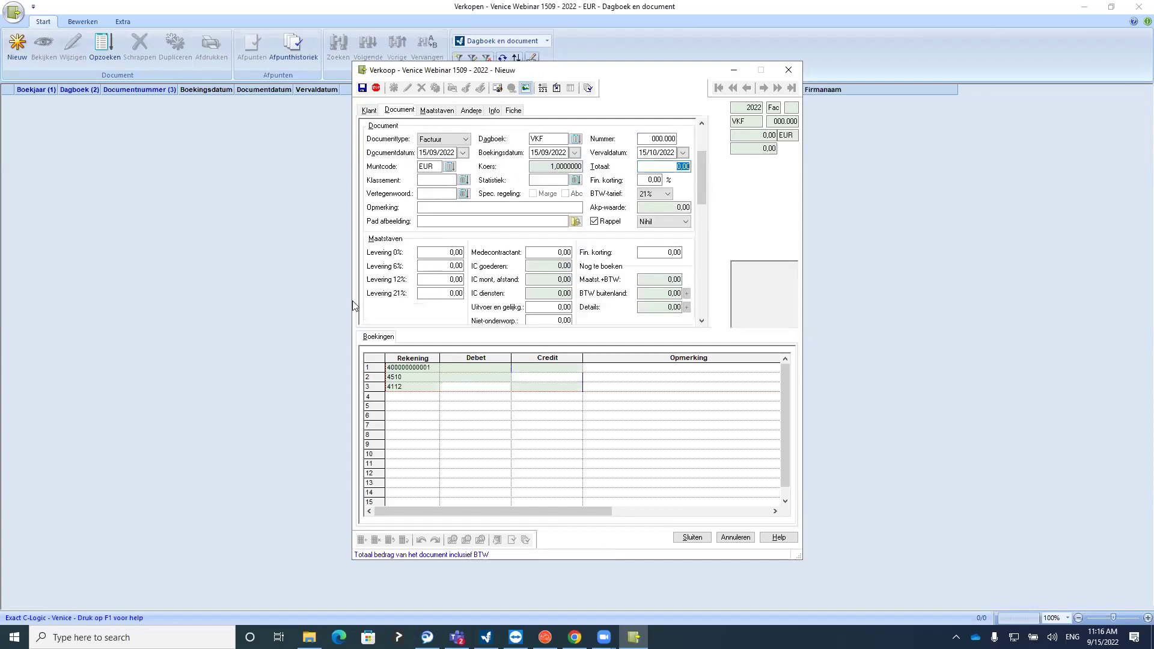
pyautogui.write('3.')
pyautogui.write('388')
pyautogui.press('Return')
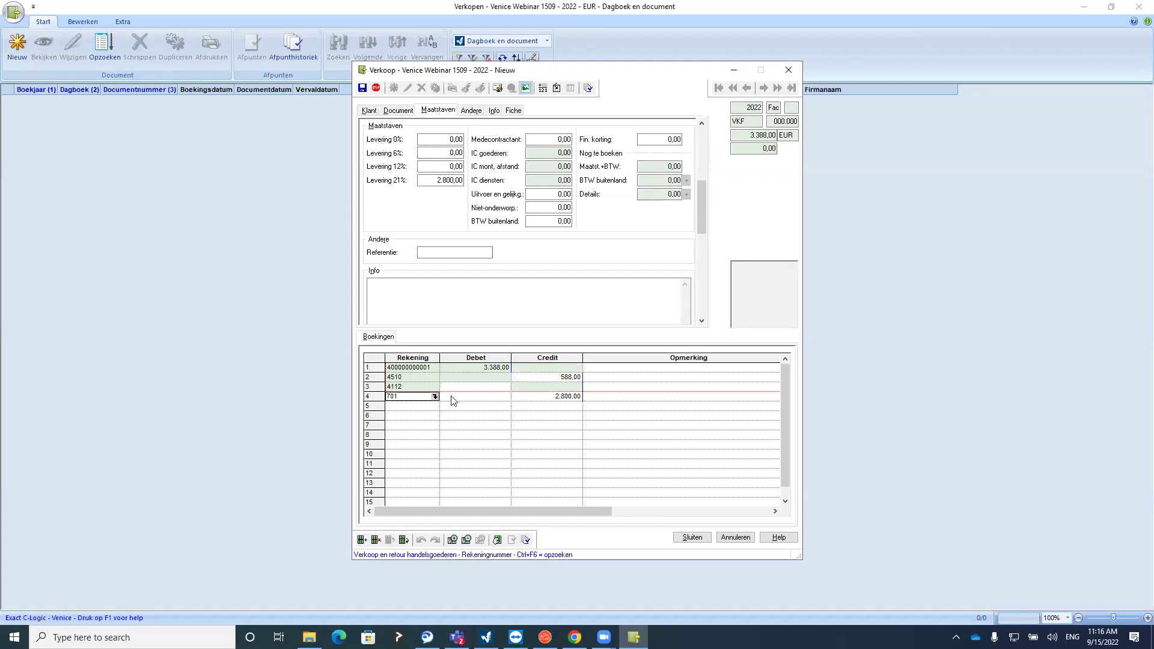
# Check the bookings: 2.800,00 credited to account 701 and taxable at 21%, plus invoice details
pyautogui.click(551, 401)
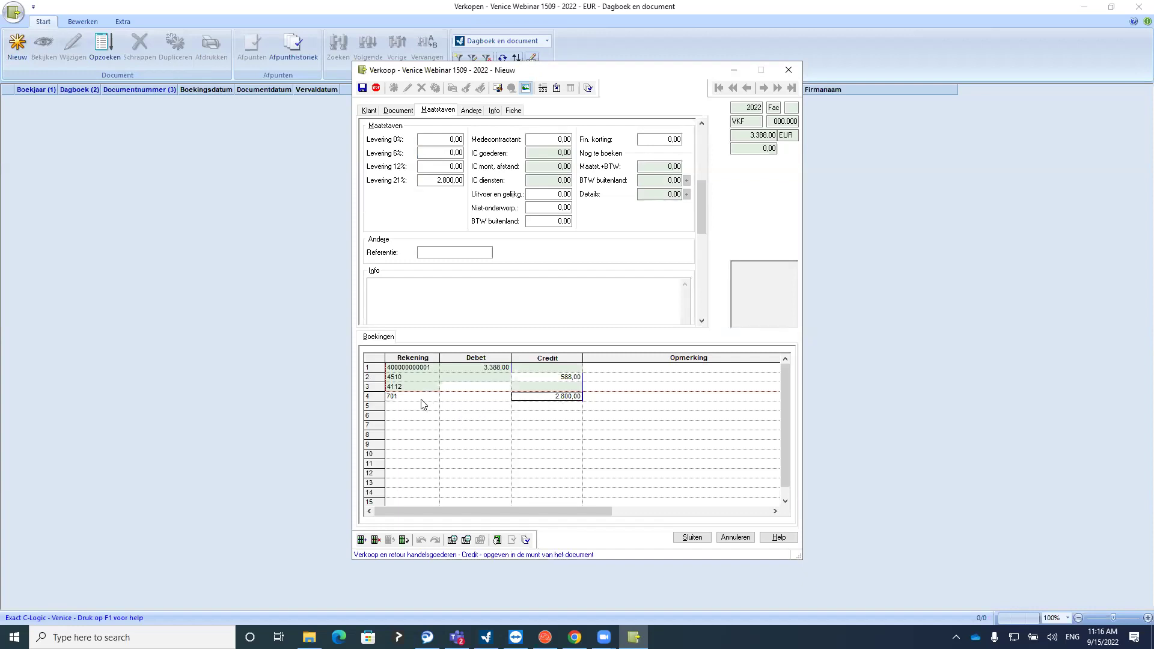
pyautogui.click(432, 179)
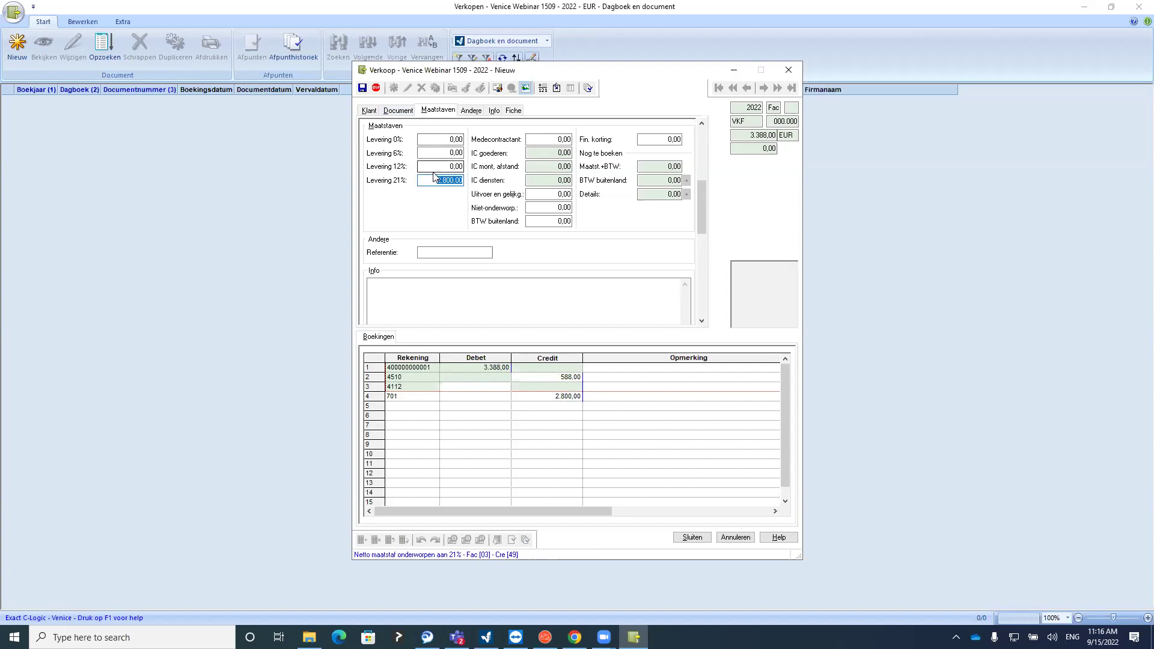
pyautogui.click(392, 113)
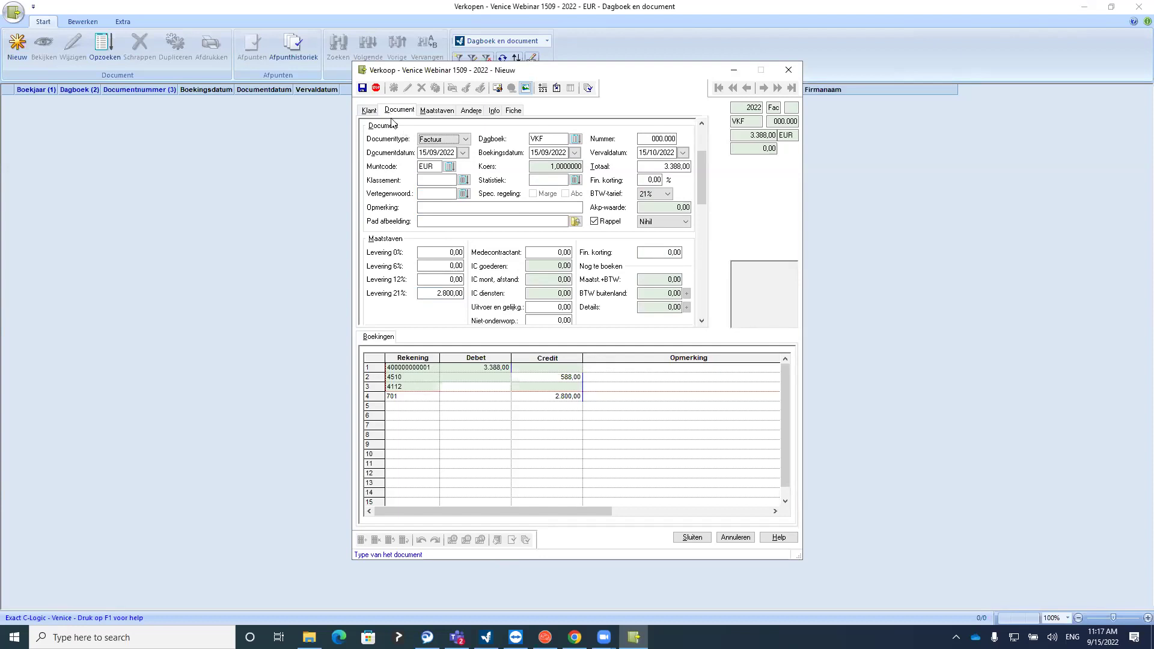
pyautogui.click(370, 111)
pyautogui.click(397, 111)
# Review the VAT summary (2.800,00 at 21%, 588,00 VAT due) and save the invoice
pyautogui.click(693, 537)
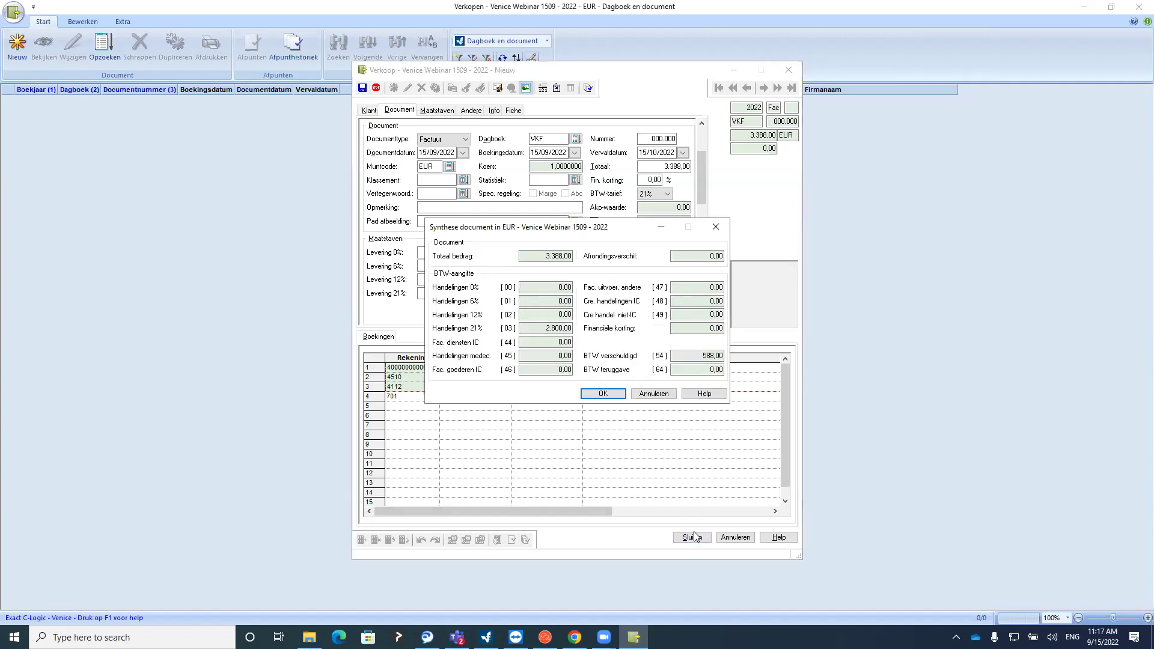
pyautogui.doubleClick(545, 328)
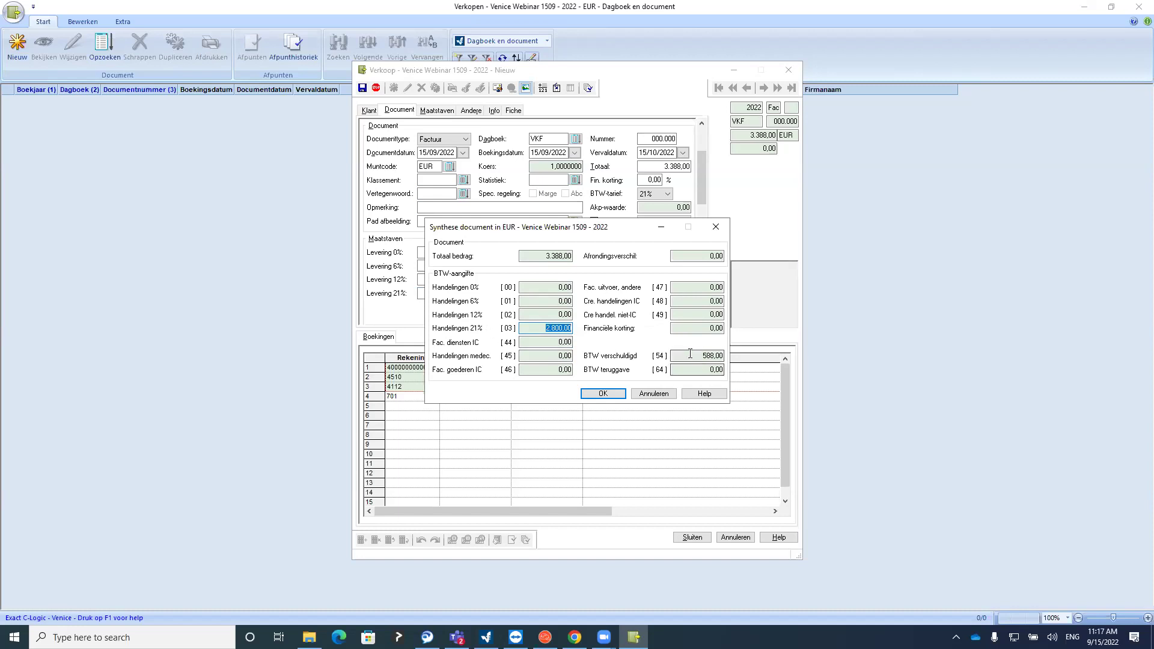
pyautogui.moveTo(700, 355); pyautogui.dragTo(731, 357)
pyautogui.click(608, 391)
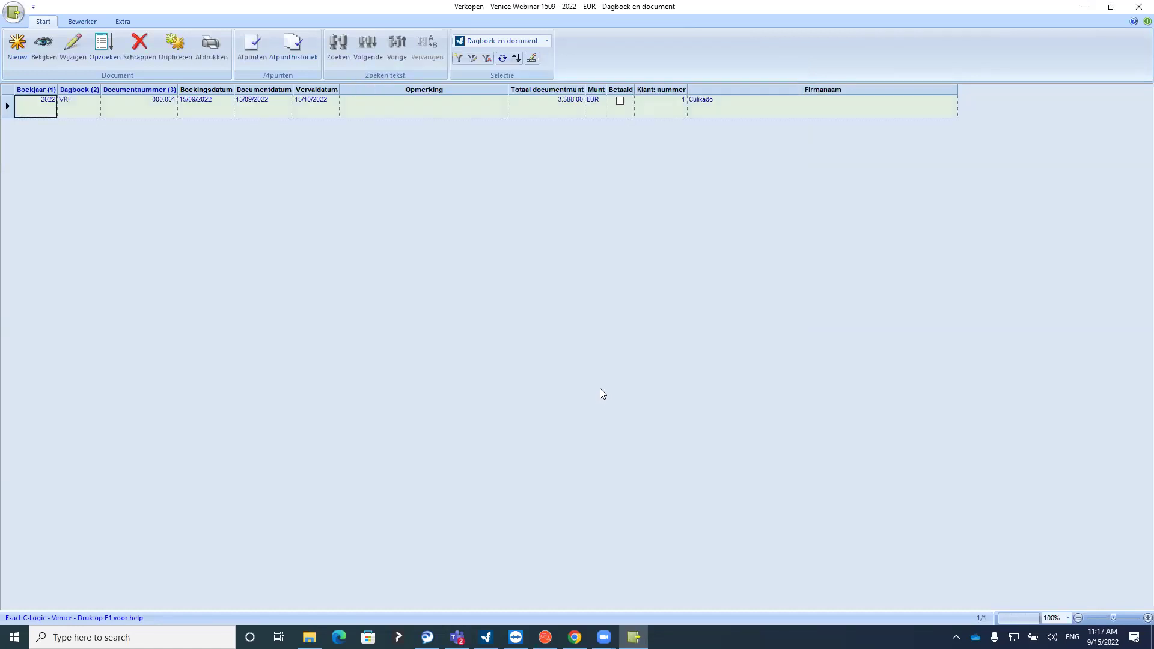
# Review invoice 000.001's document details, close it unchanged, and begin another sales invoice
pyautogui.click(66, 60)
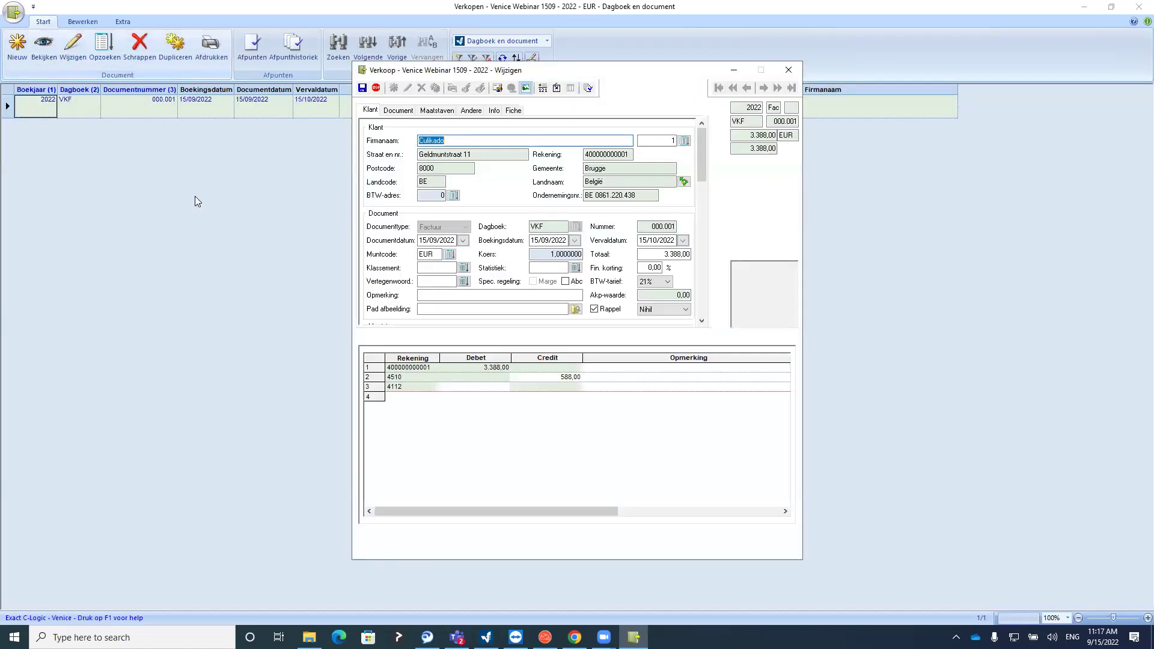
pyautogui.click(411, 111)
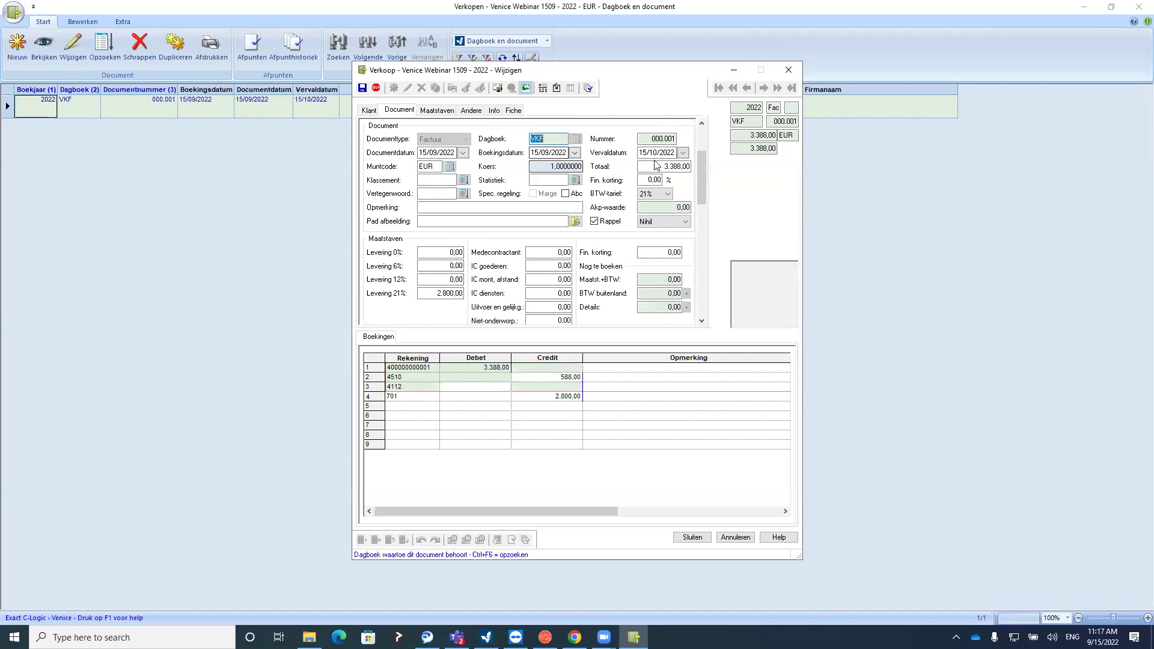
pyautogui.click(788, 70)
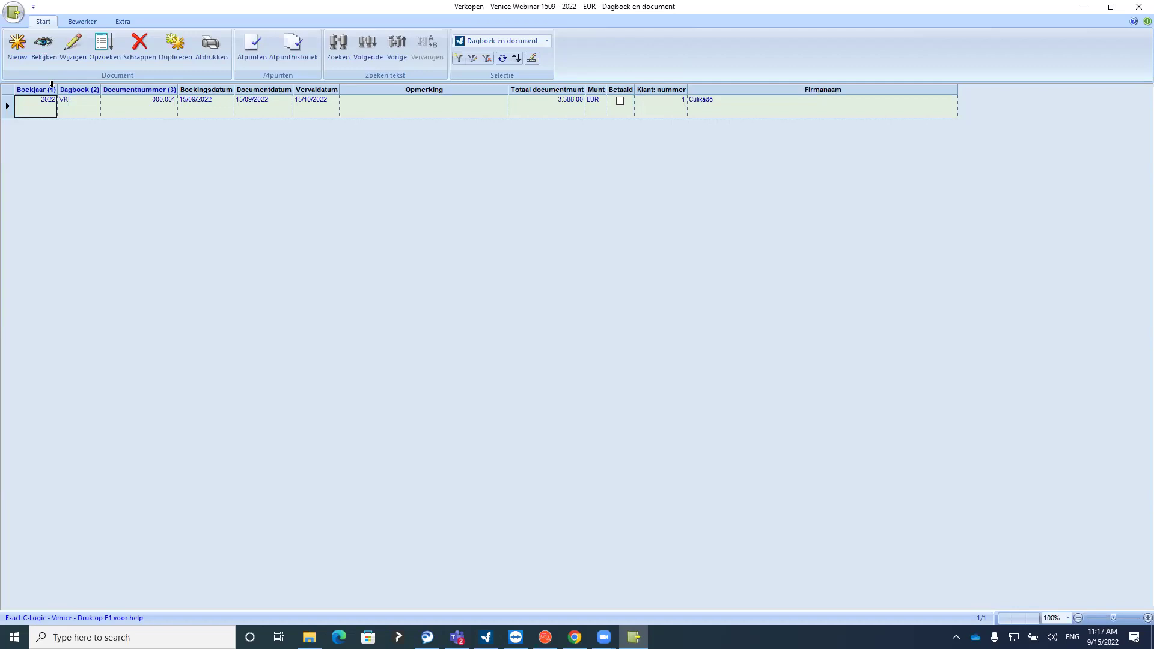
pyautogui.click(17, 46)
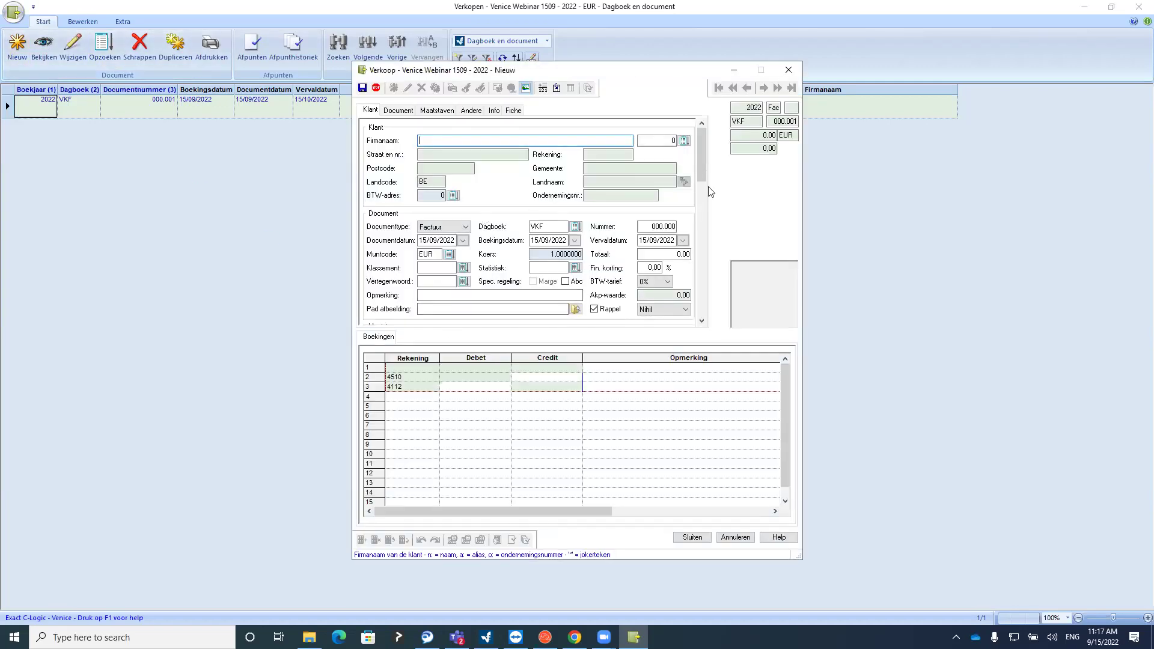
# Pick Vandoorne from the customer list and enter the 3.725,45 invoice total, moving to financial discount
pyautogui.click(684, 140)
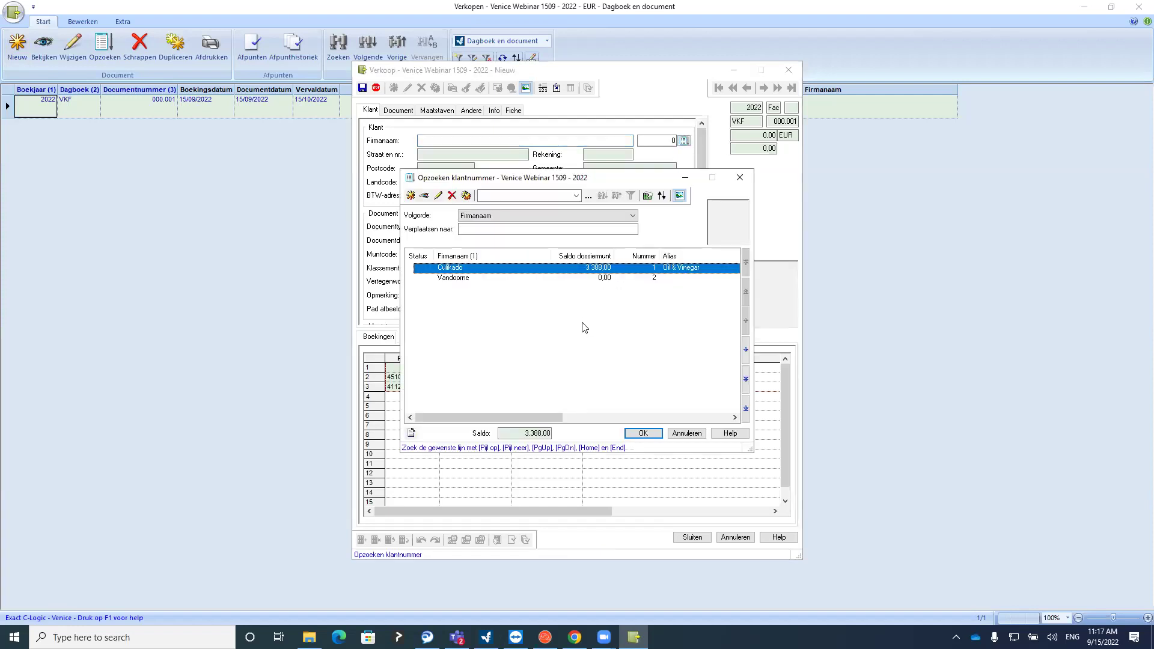
pyautogui.doubleClick(462, 278)
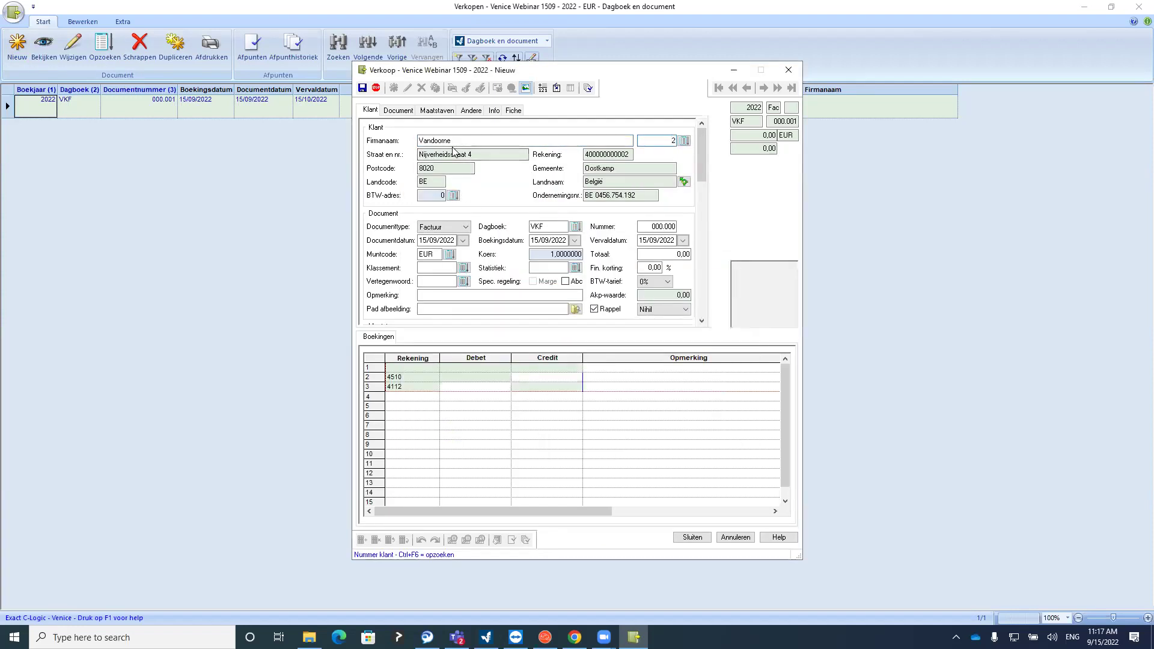
pyautogui.press('Tab')
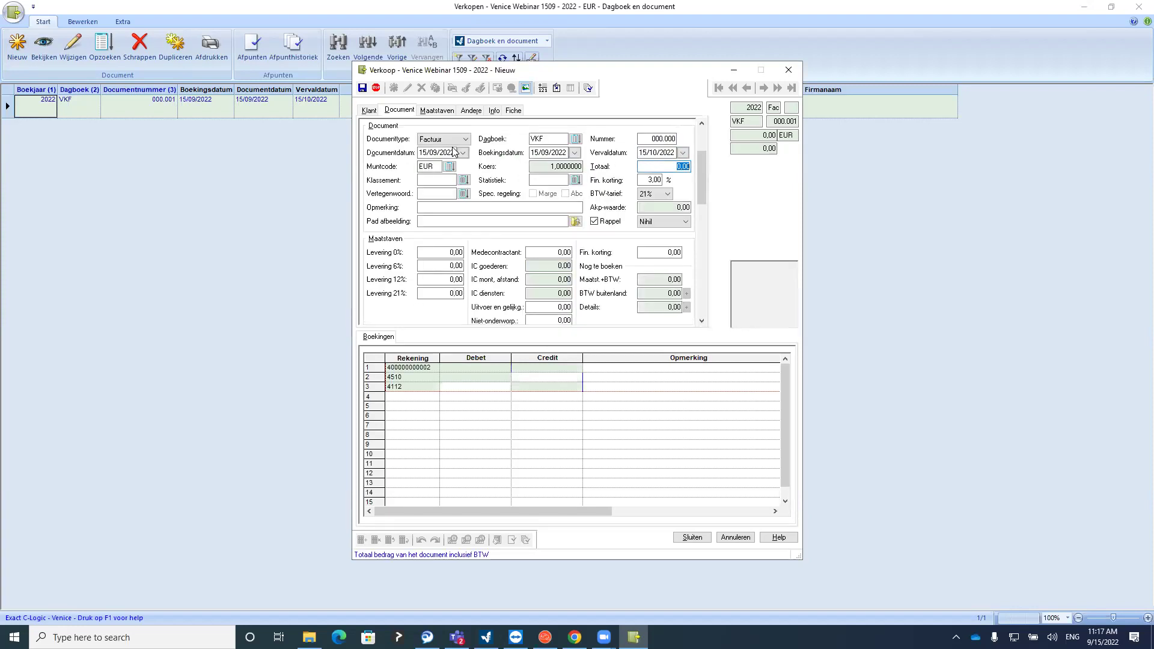
pyautogui.write('5725,45')
pyautogui.click(656, 179)
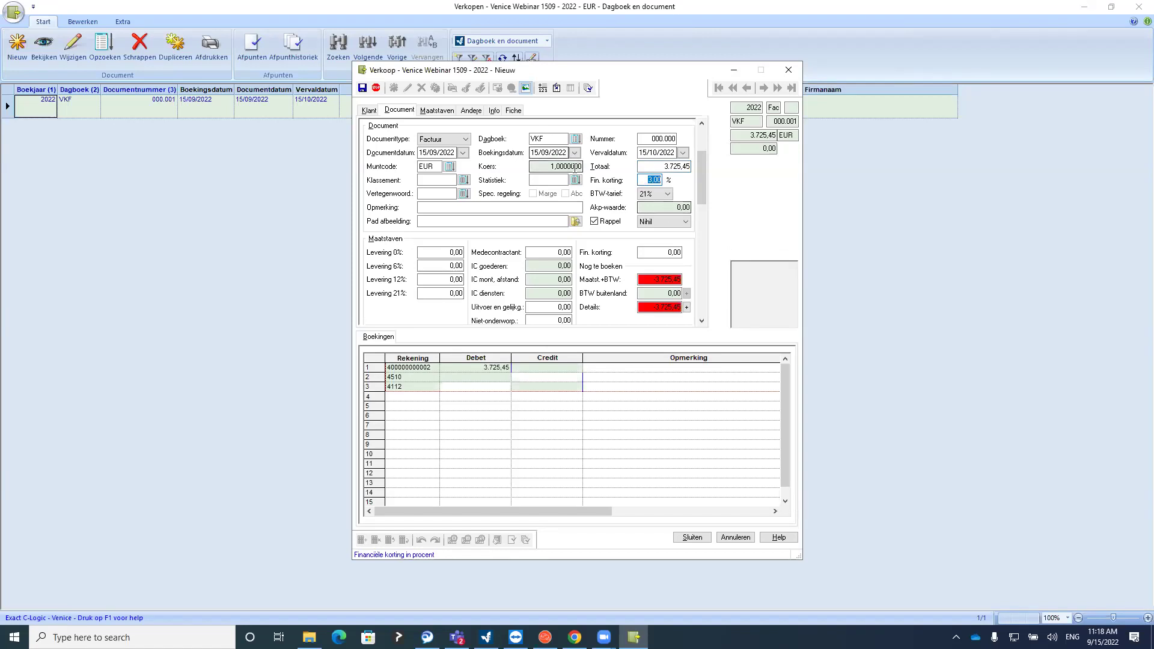
pyautogui.click(370, 111)
pyautogui.click(684, 140)
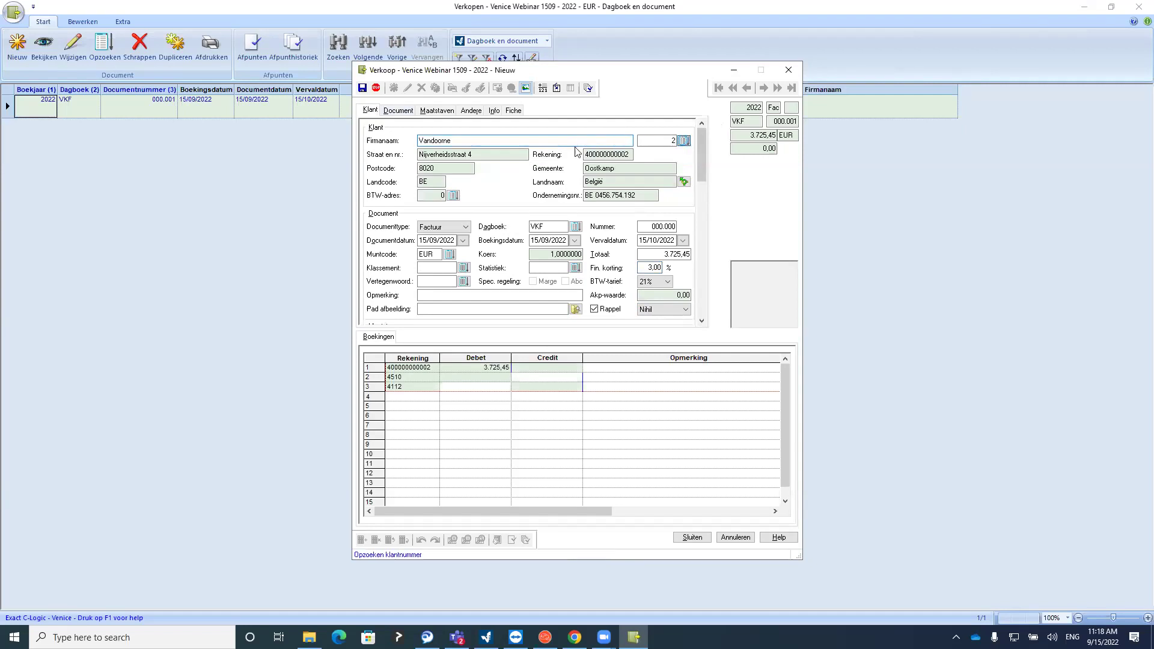
pyautogui.click(437, 196)
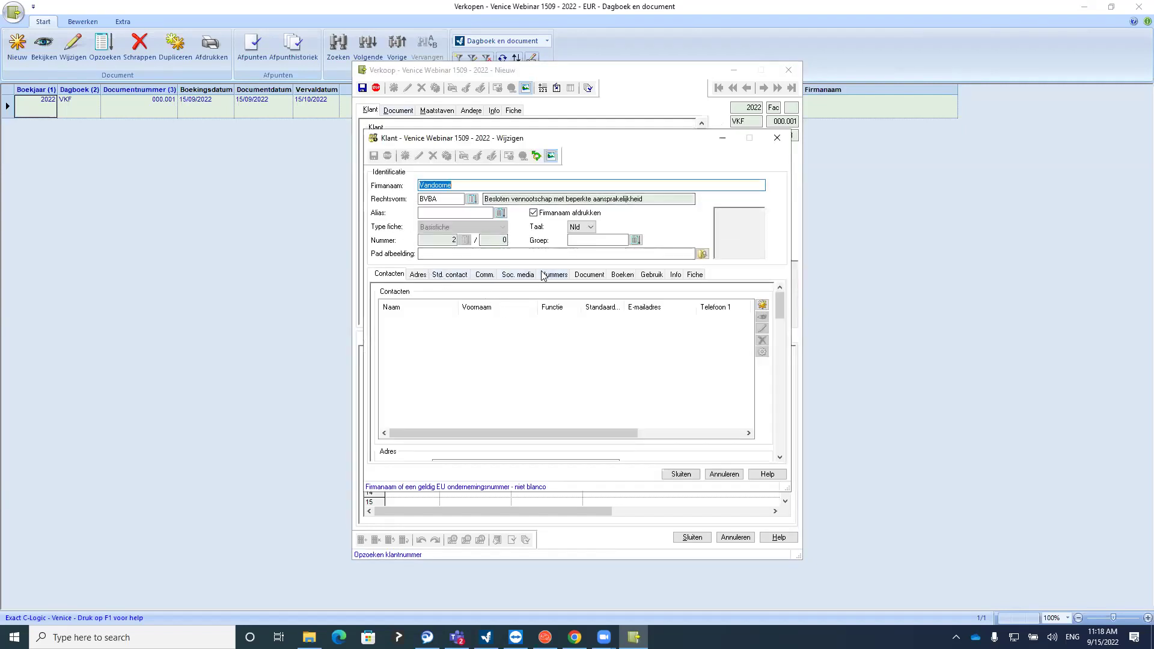
pyautogui.click(589, 274)
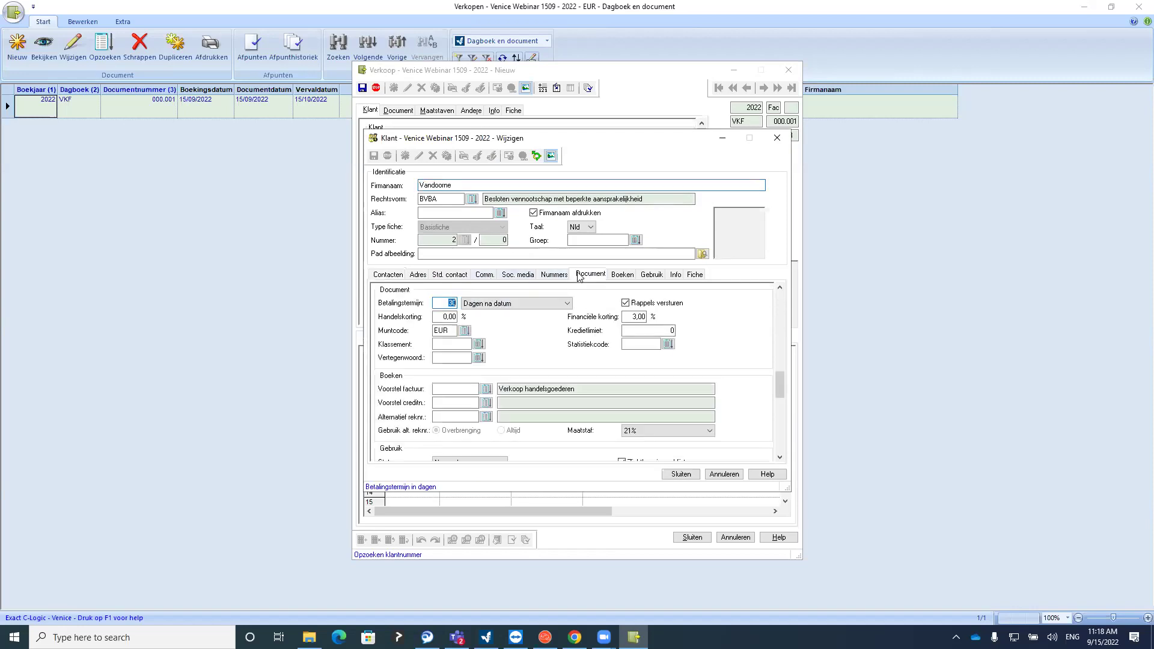
pyautogui.moveTo(632, 316); pyautogui.dragTo(656, 317)
pyautogui.click(777, 137)
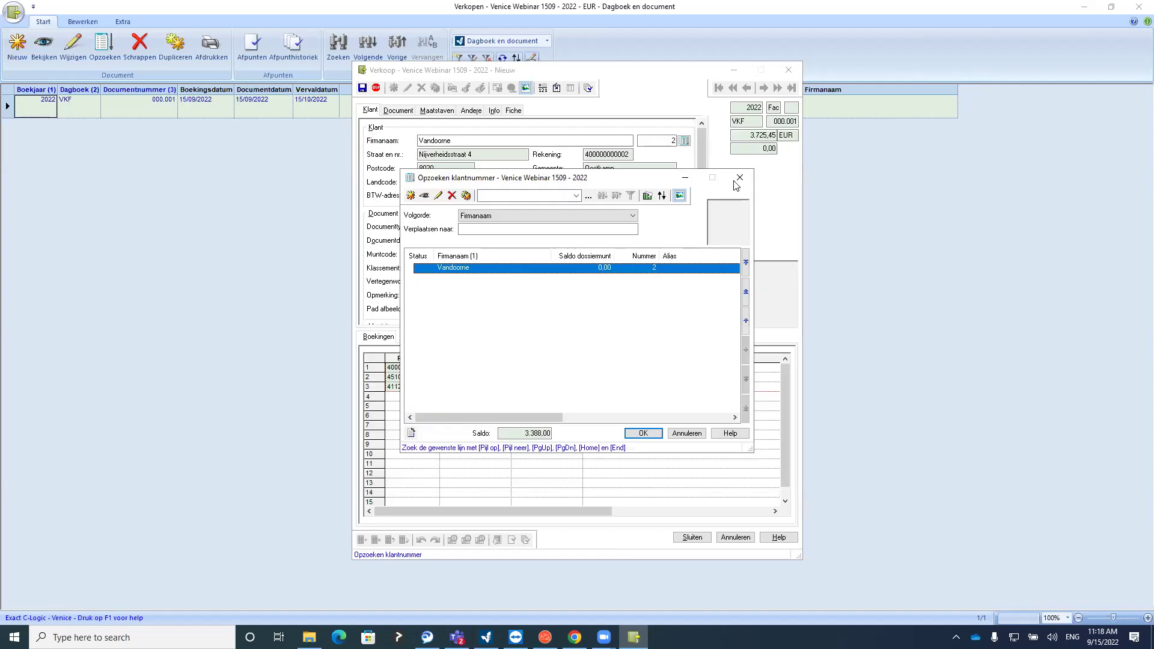
pyautogui.doubleClick(620, 270)
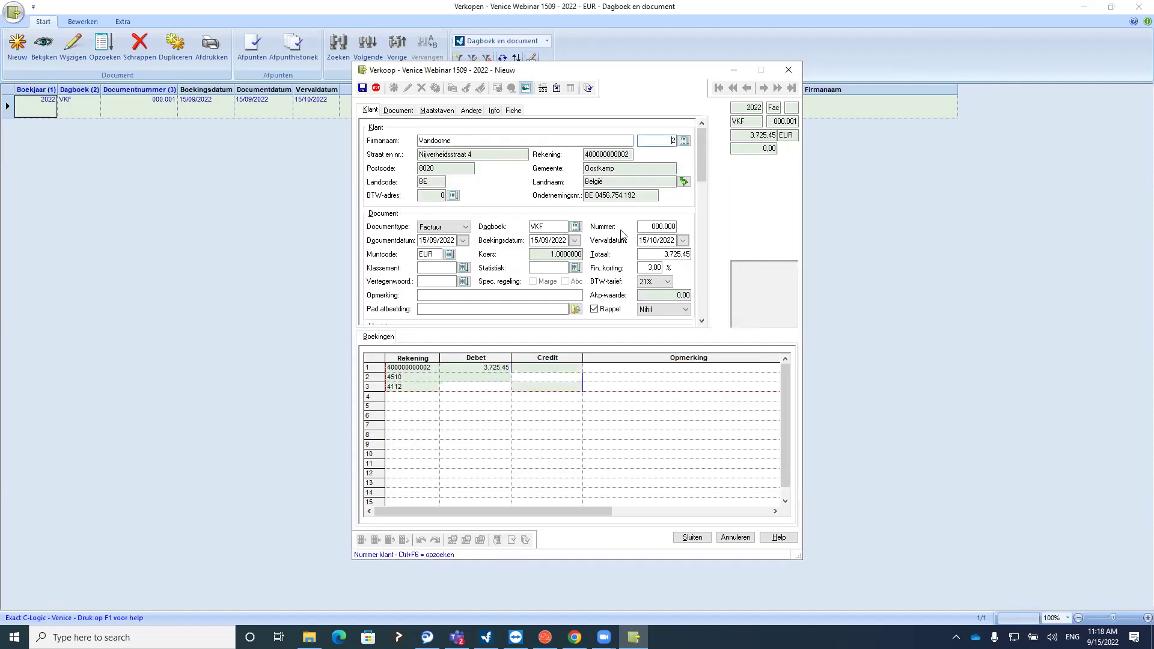
pyautogui.moveTo(645, 267); pyautogui.dragTo(679, 267)
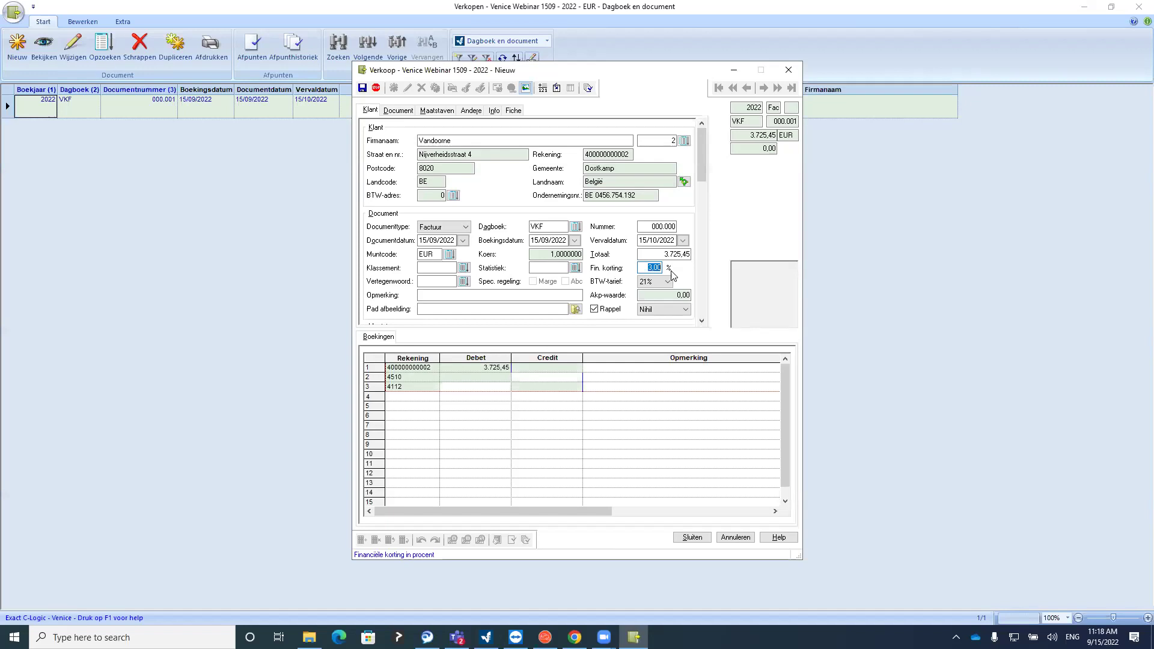
# Generate the booking lines and verify 630,45 VAT and 3.095,00 credited to account 701
pyautogui.press('Return')
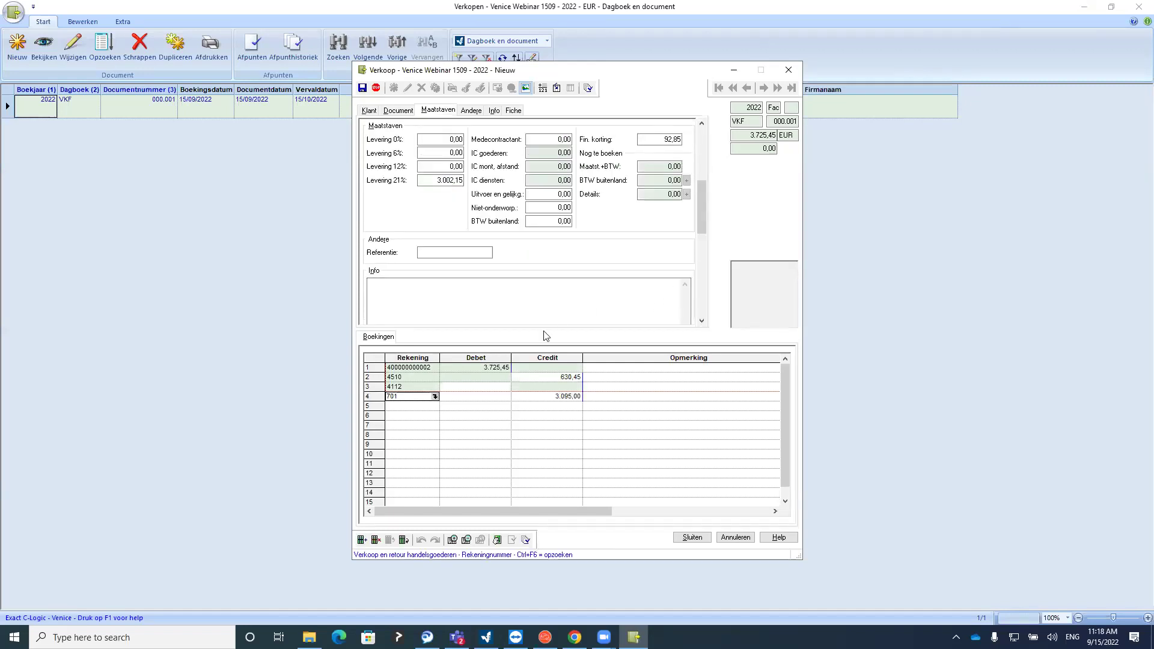
pyautogui.click(554, 400)
pyautogui.click(551, 414)
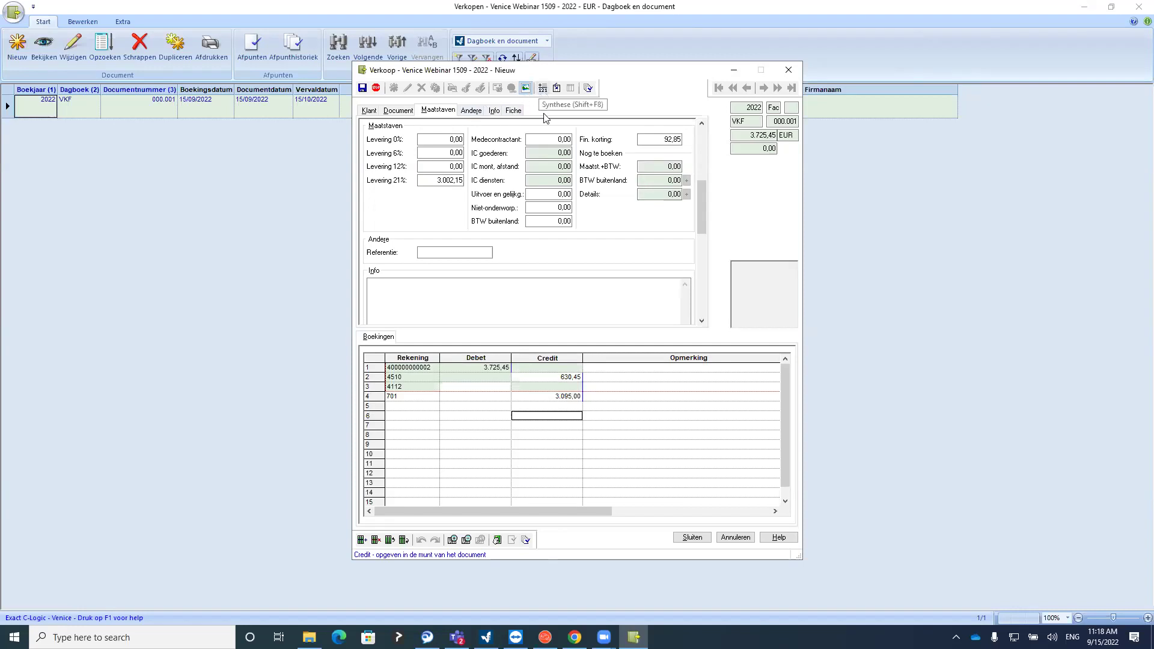
# Review the VAT summary: 3.002,15 at 21%, 92,85 financial discount, 630,45 VAT due
pyautogui.click(543, 88)
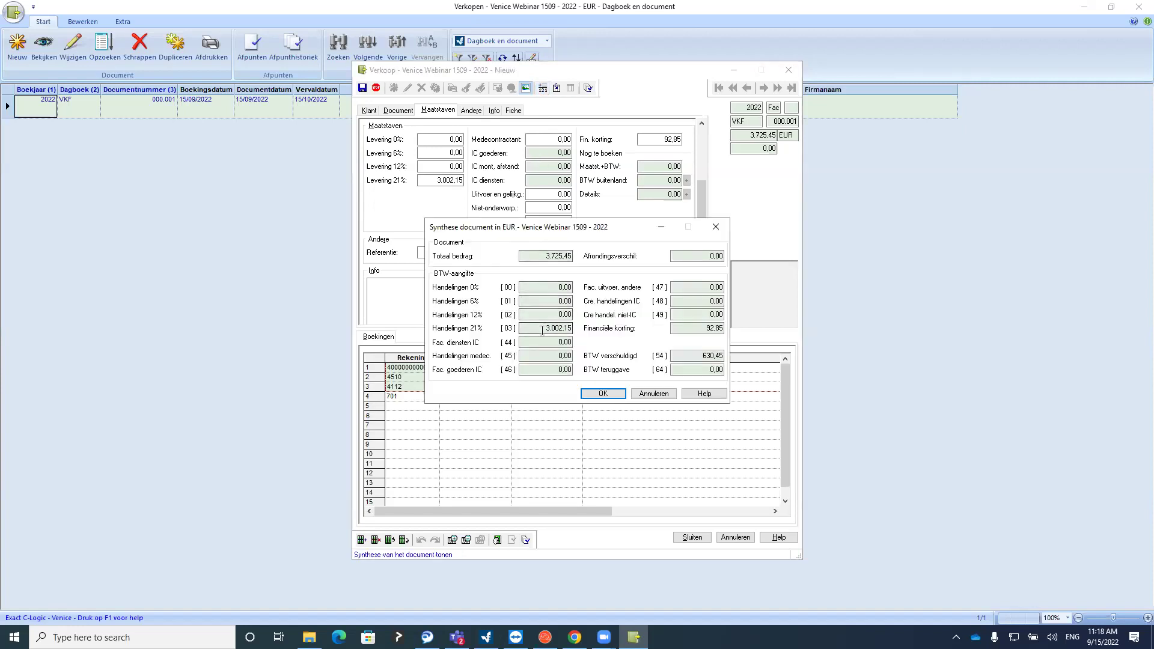
pyautogui.moveTo(542, 330); pyautogui.dragTo(574, 331)
pyautogui.moveTo(697, 328); pyautogui.dragTo(727, 330)
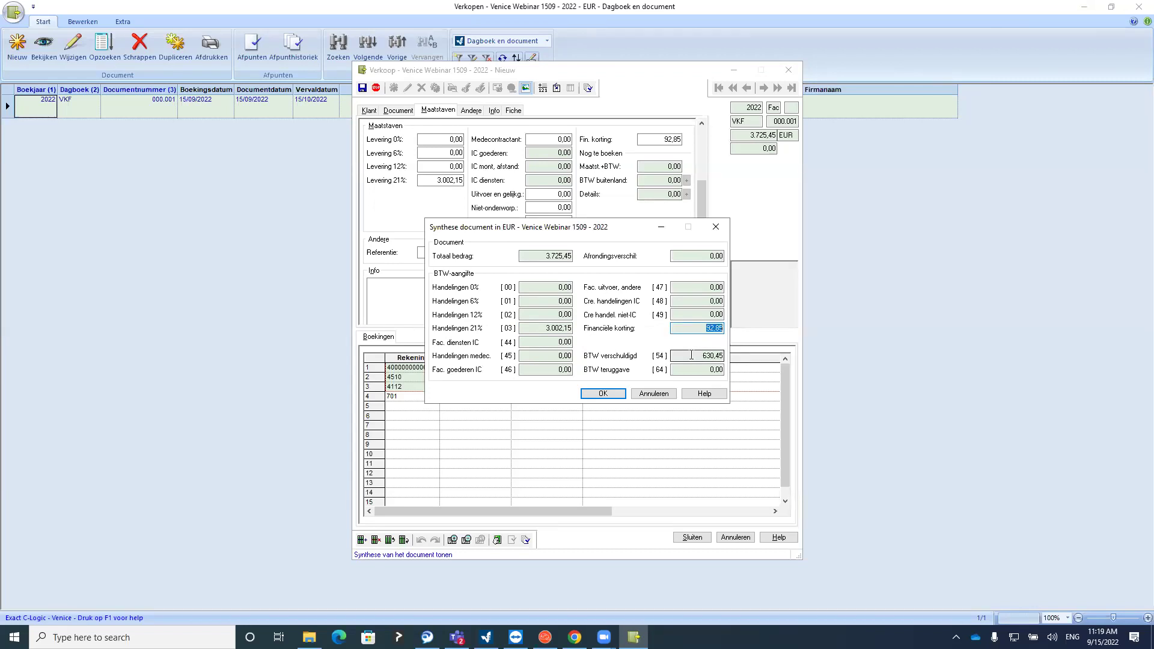
pyautogui.moveTo(690, 355); pyautogui.dragTo(727, 357)
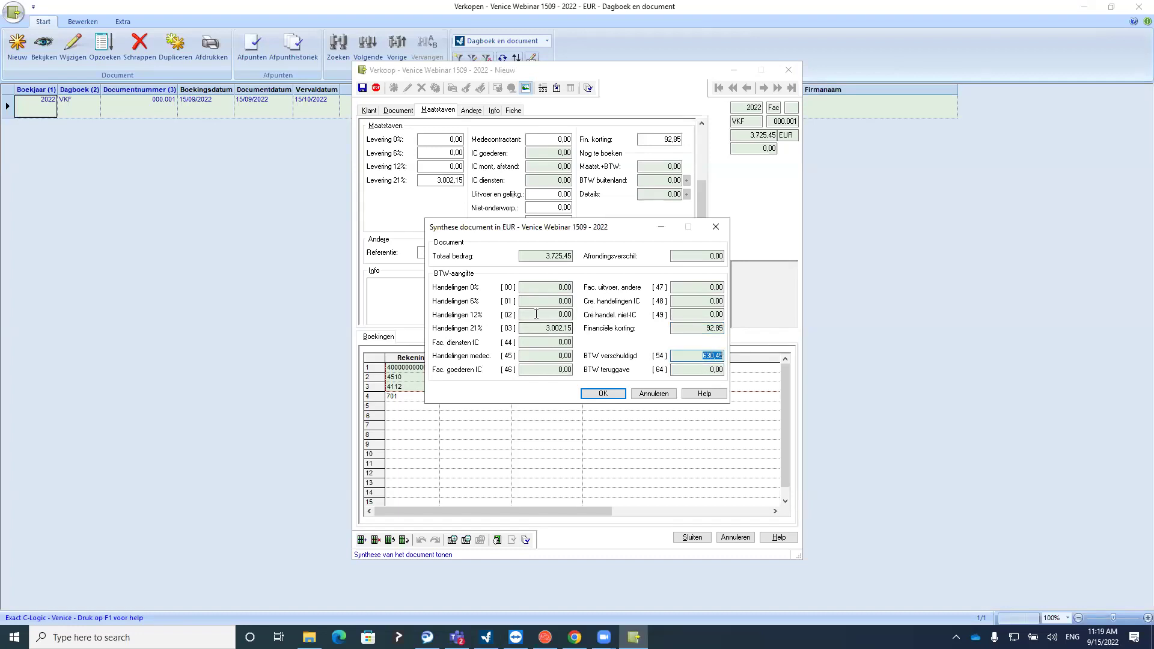
pyautogui.click(715, 227)
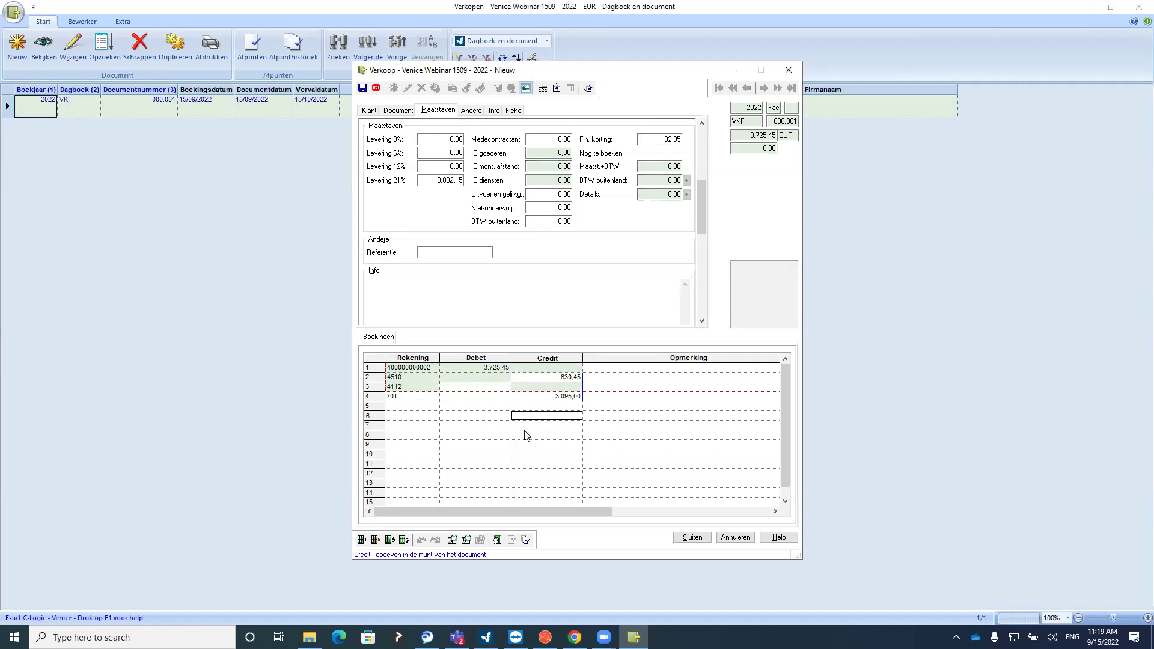
# Recheck the VAT summary, then save the Vandoorne invoice as 000.002
pyautogui.click(543, 88)
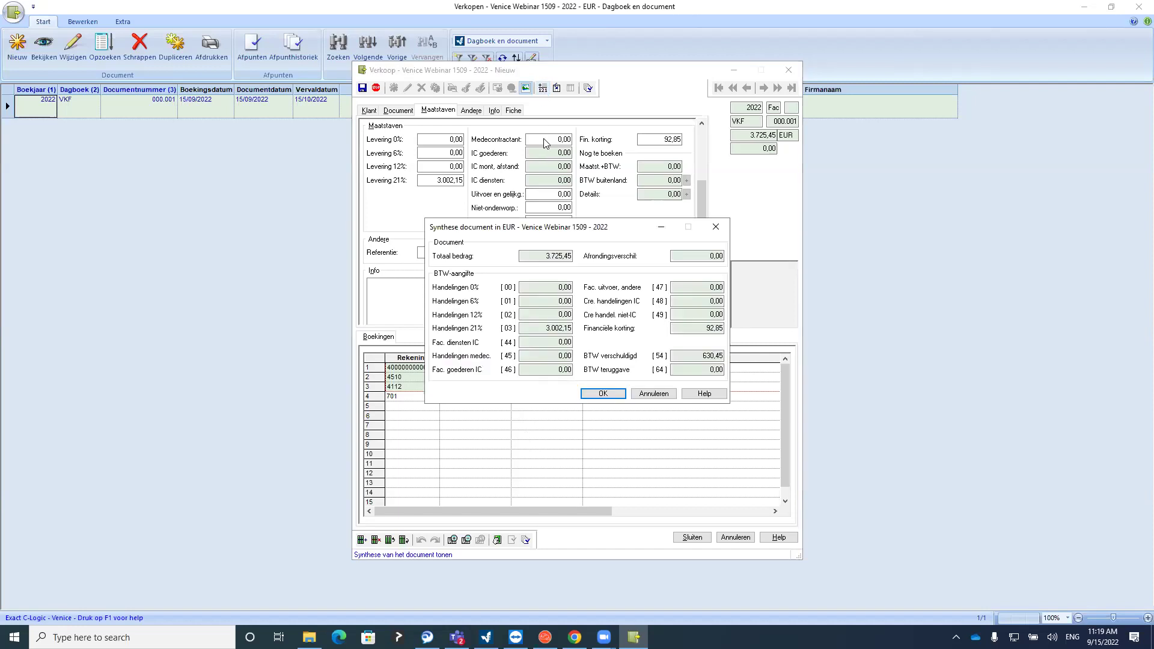
pyautogui.click(715, 227)
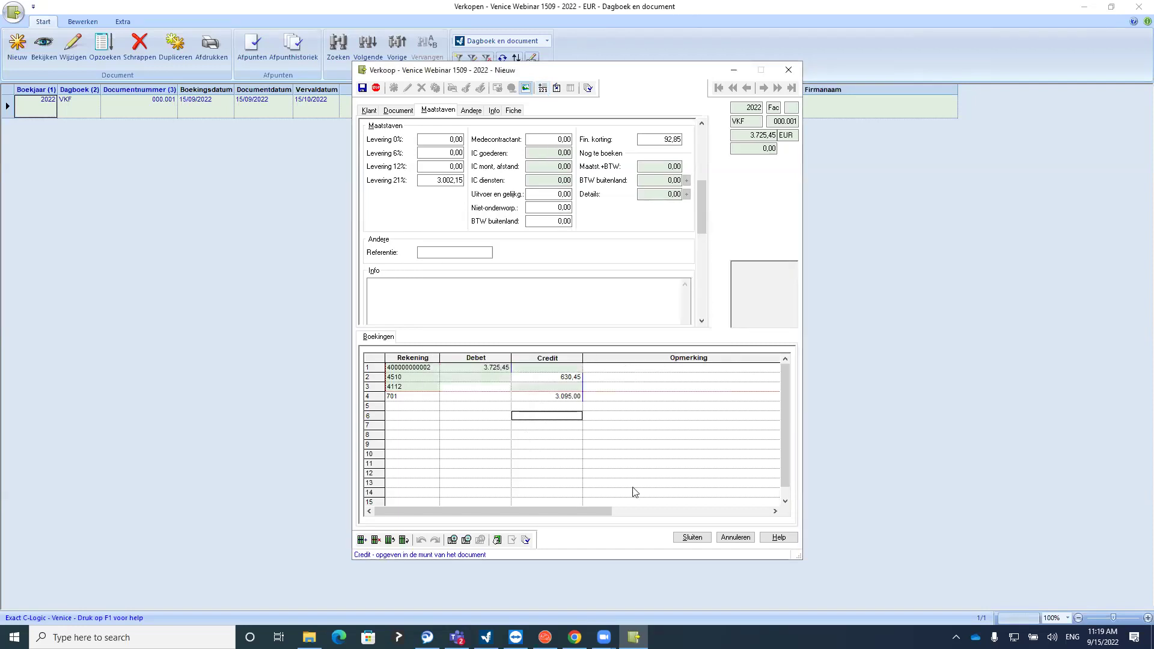
pyautogui.click(691, 537)
pyautogui.click(603, 394)
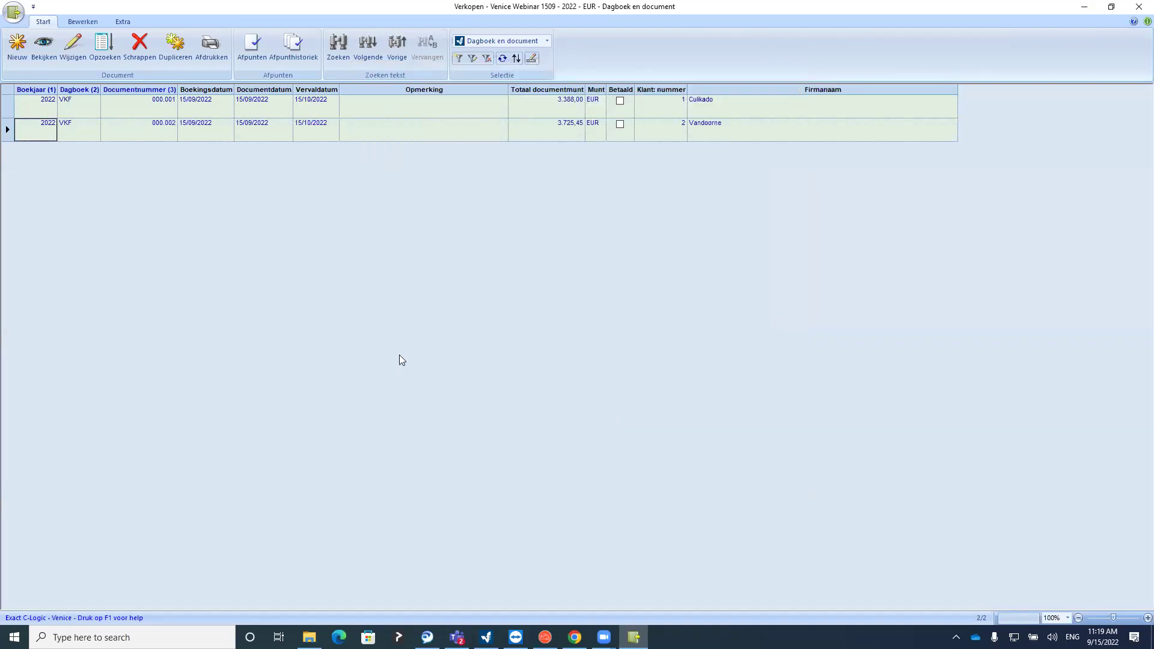
# Start a new sales invoice for Vandoorne with a total of 1.688,12
pyautogui.click(17, 45)
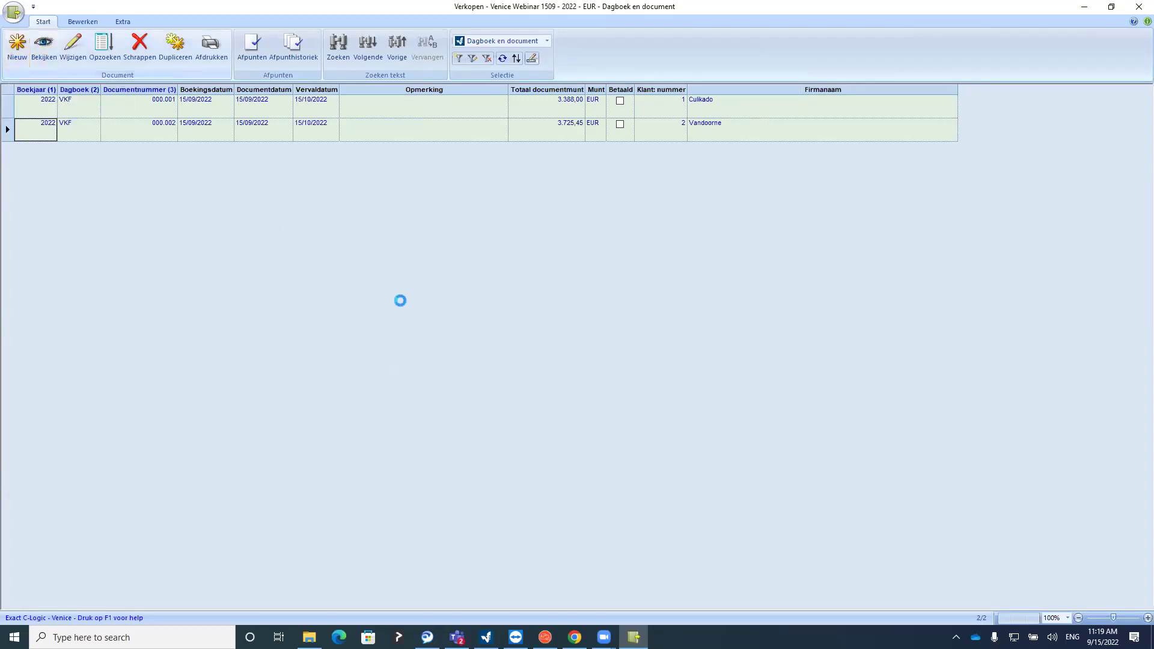
pyautogui.write('v')
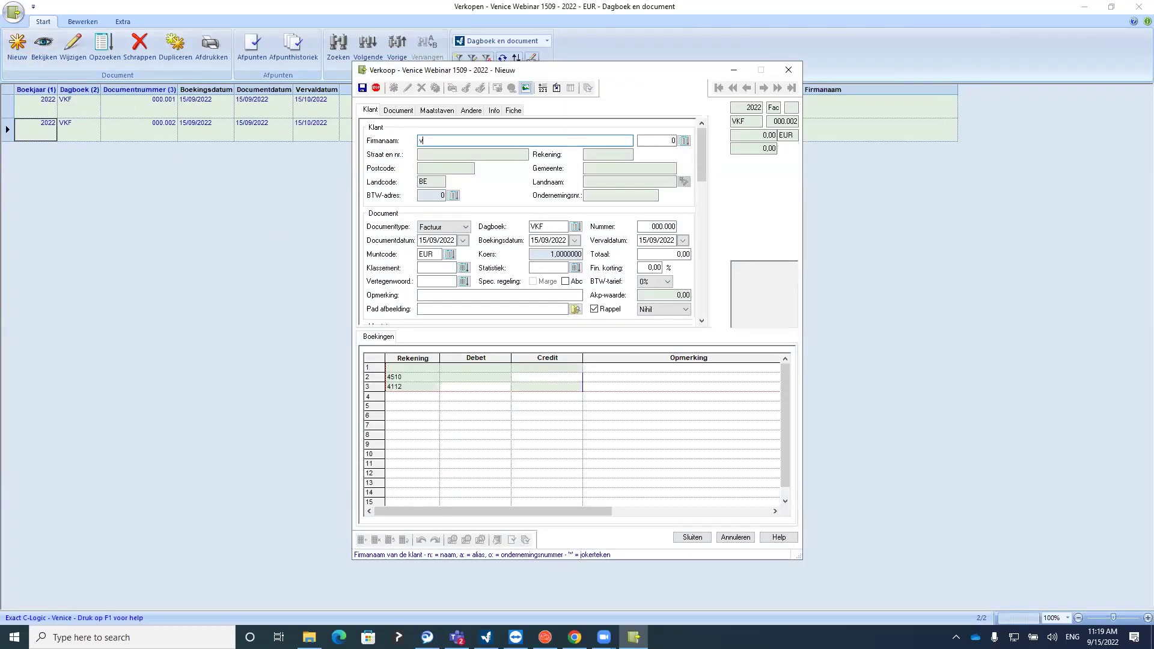
pyautogui.press('Tab')
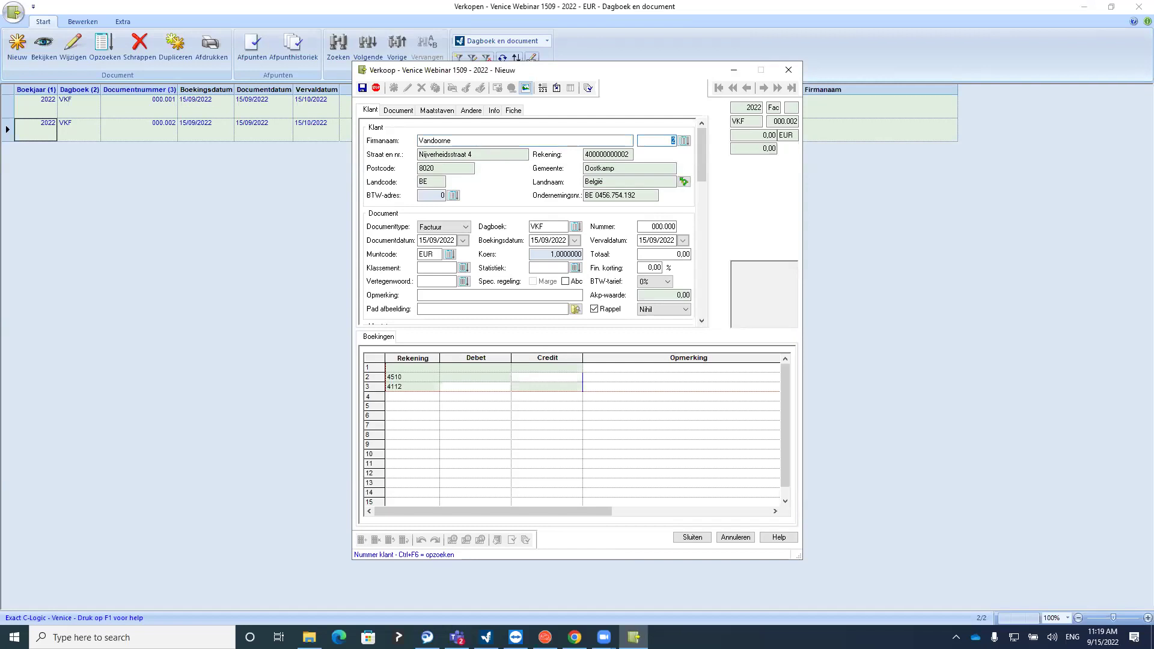
pyautogui.press('Return')
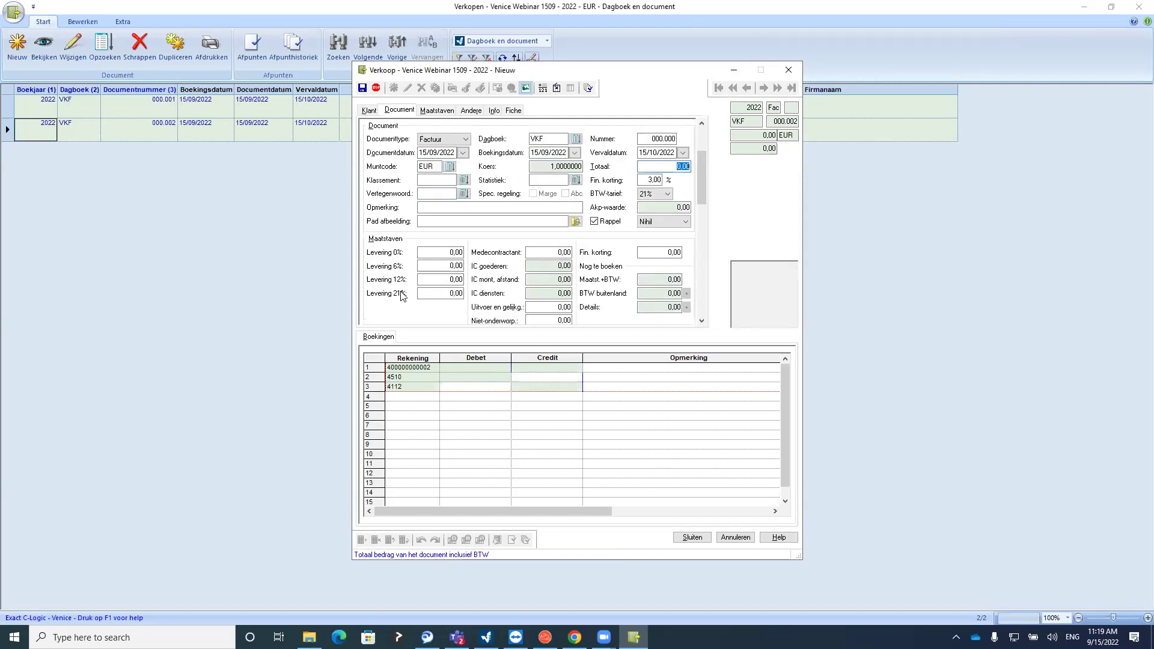
pyautogui.write('1688,12')
pyautogui.click(654, 181)
# Apply a 2% financial discount, save the invoice as 000.003, and begin a blank document
pyautogui.doubleClick(656, 181)
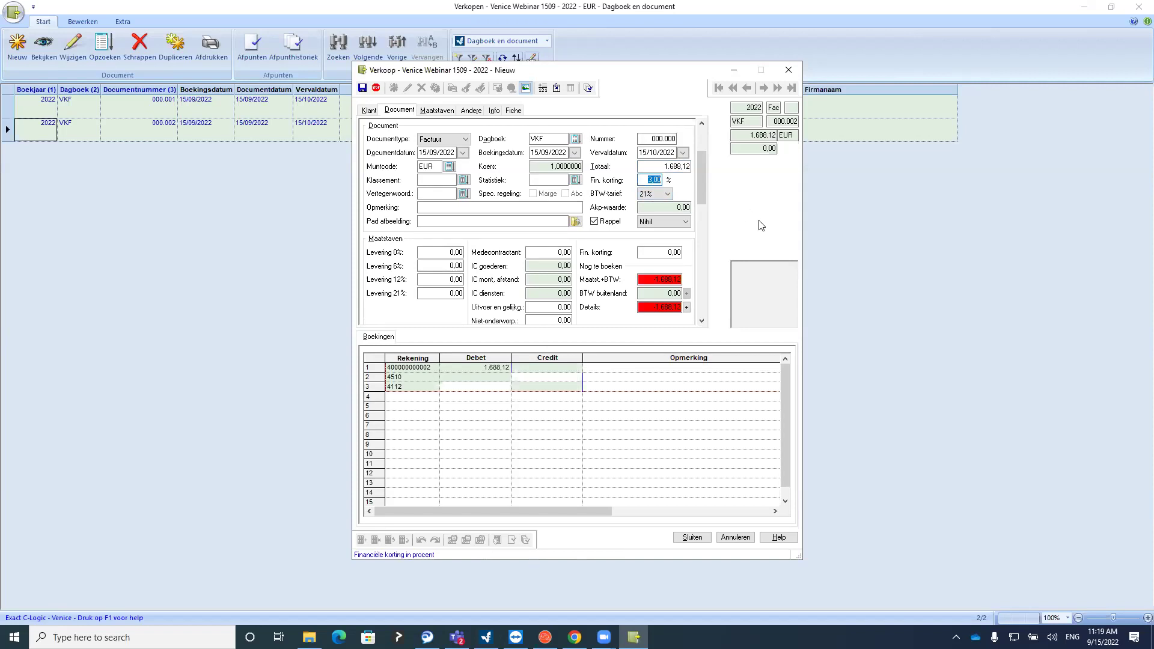
pyautogui.write('2')
pyautogui.click(668, 207)
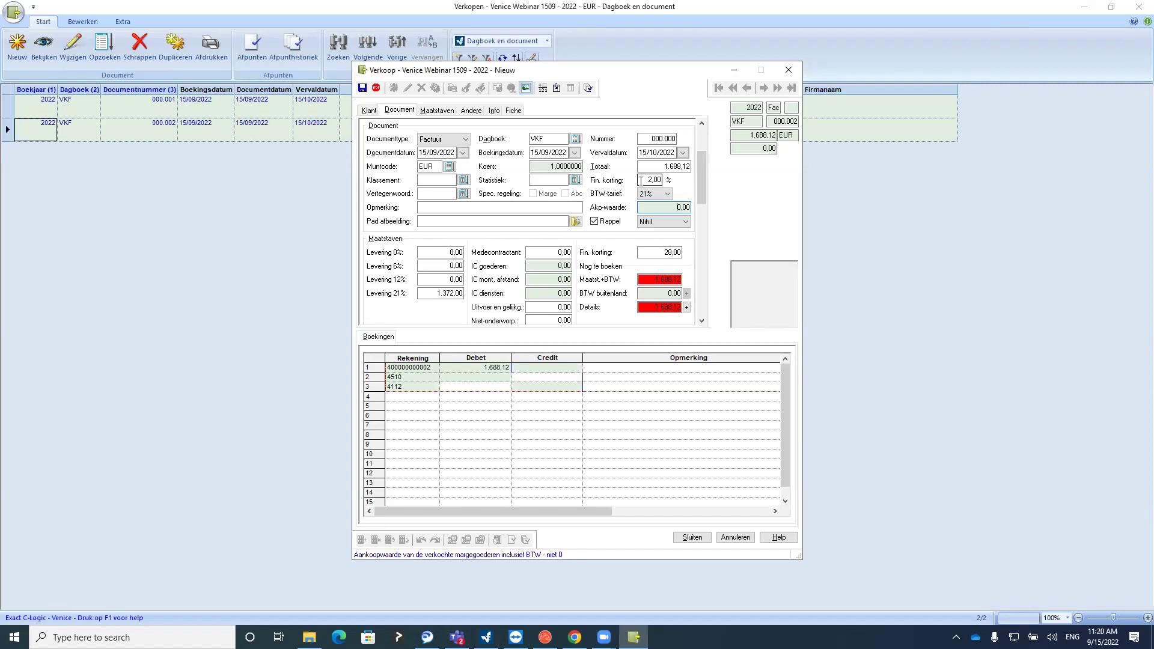
pyautogui.press('Return')
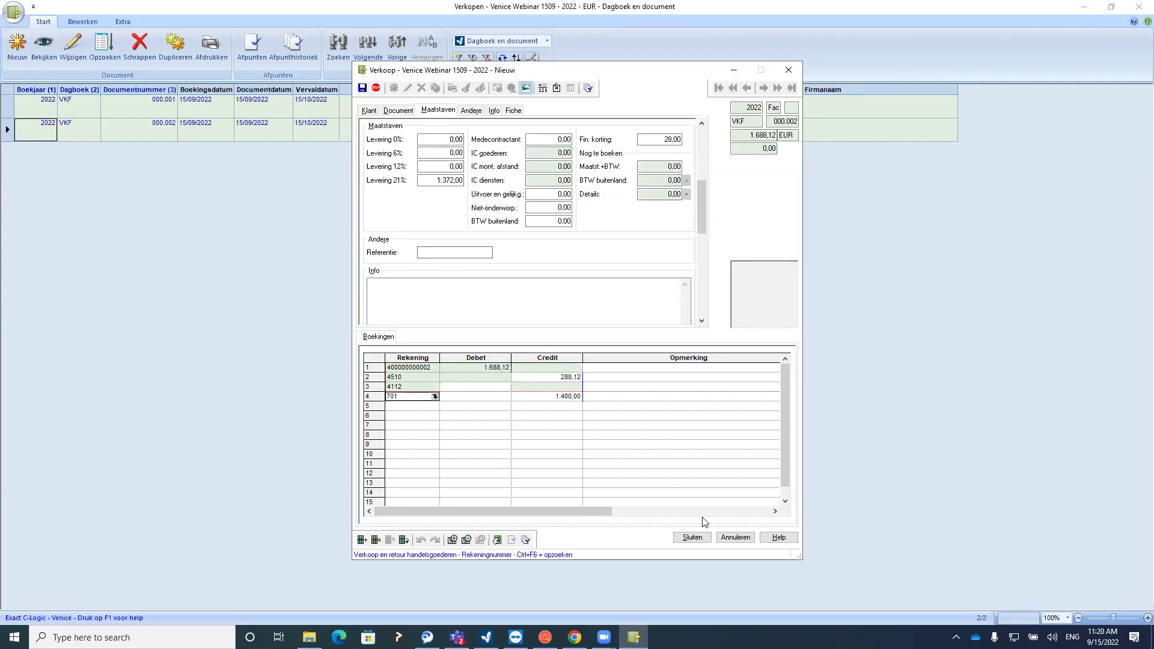
pyautogui.click(700, 538)
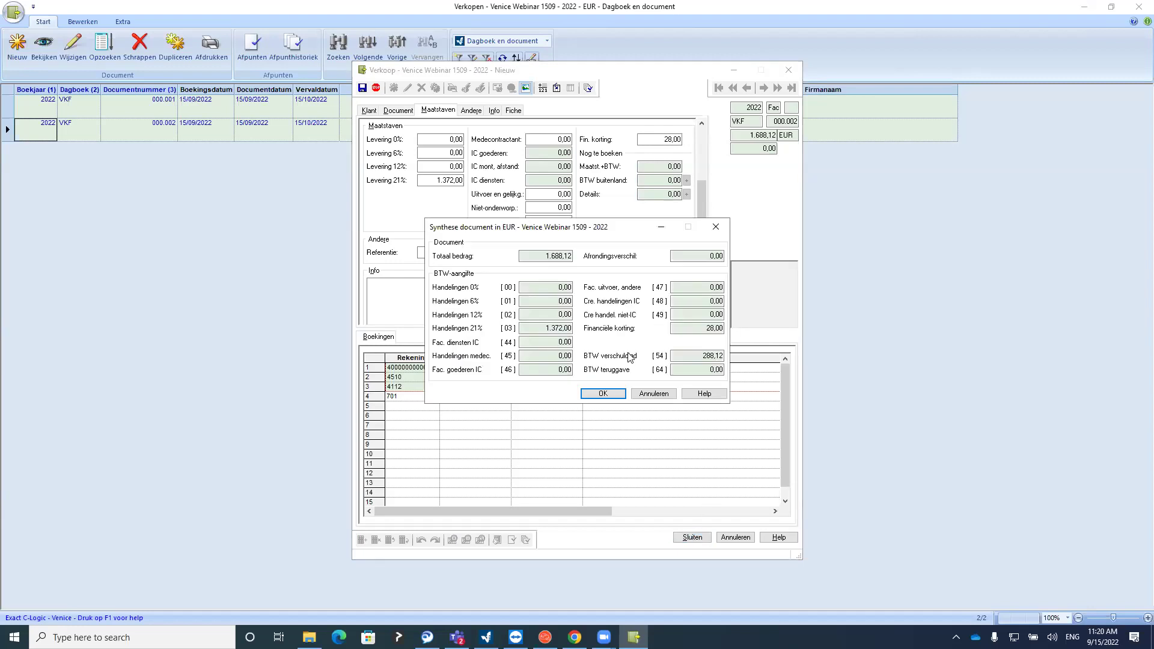
pyautogui.click(605, 398)
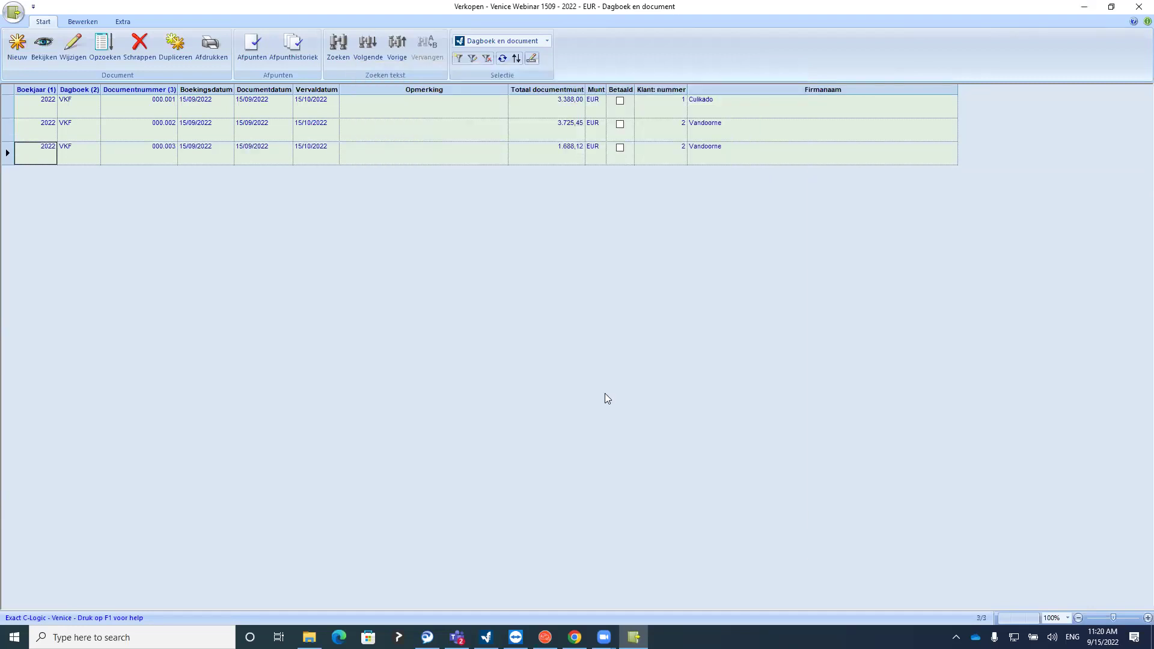
pyautogui.click(19, 54)
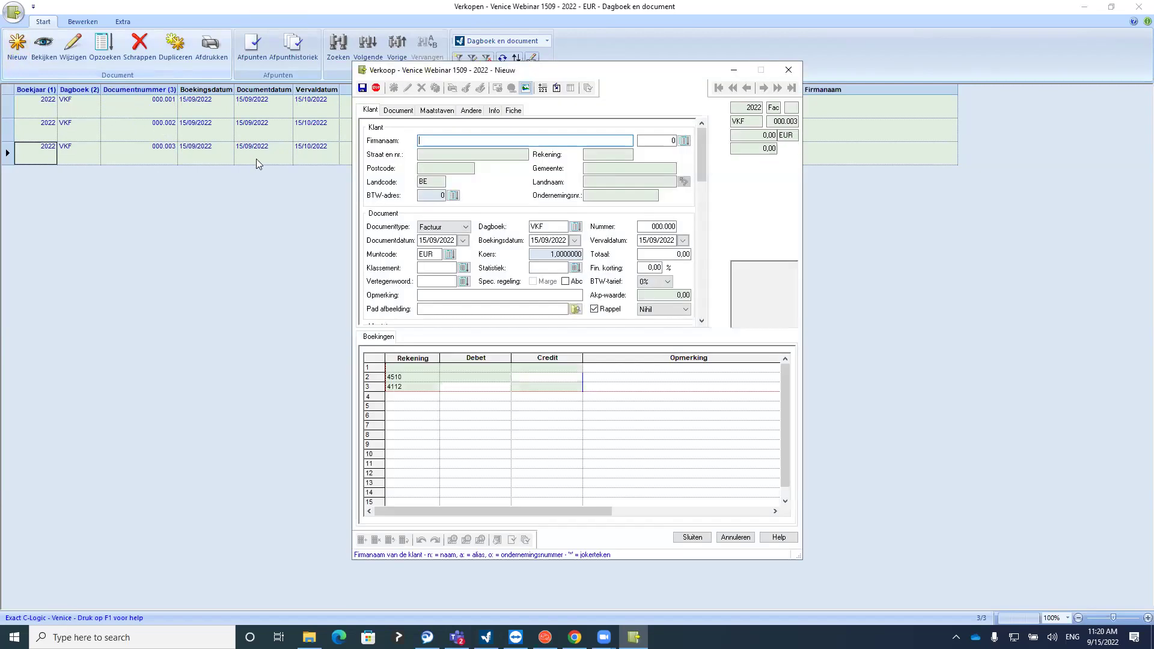
# Set up a Culikado credit note (Creditnota) with a total of 151,25
pyautogui.click(683, 141)
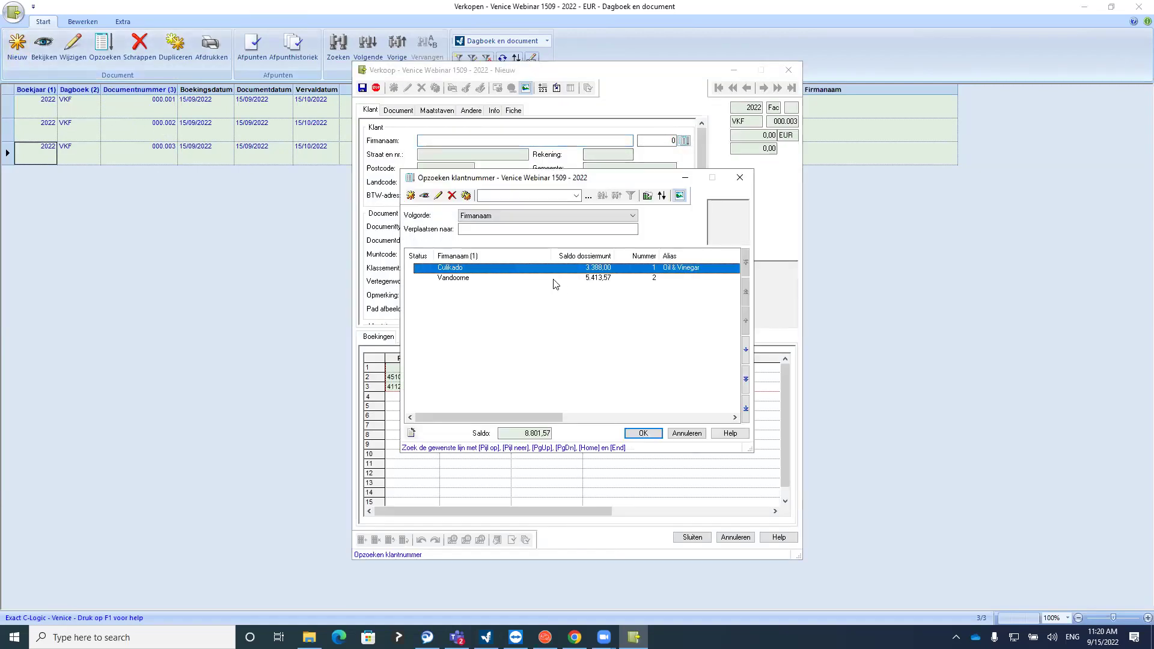
pyautogui.doubleClick(443, 268)
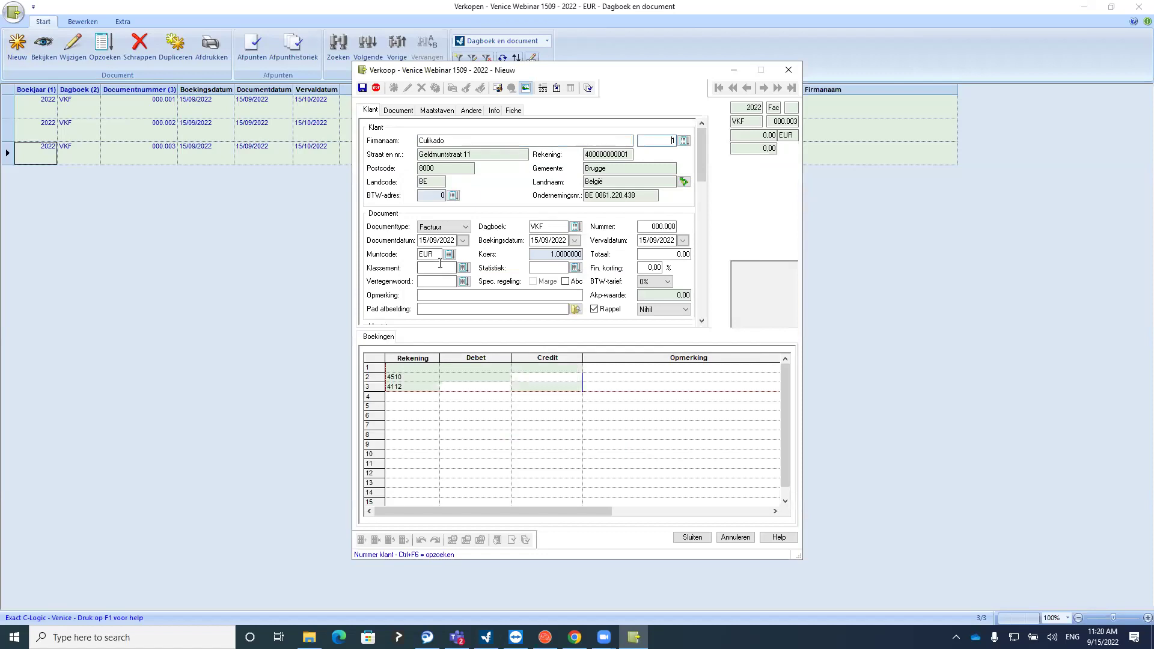
pyautogui.click(436, 226)
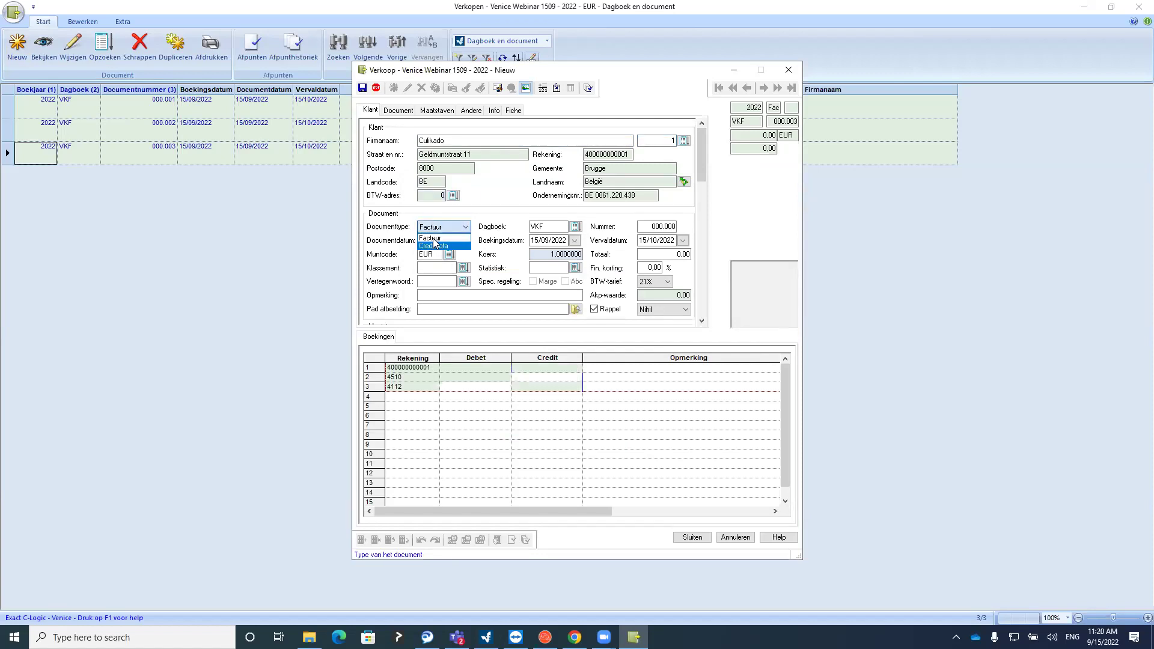
pyautogui.click(434, 247)
pyautogui.click(550, 228)
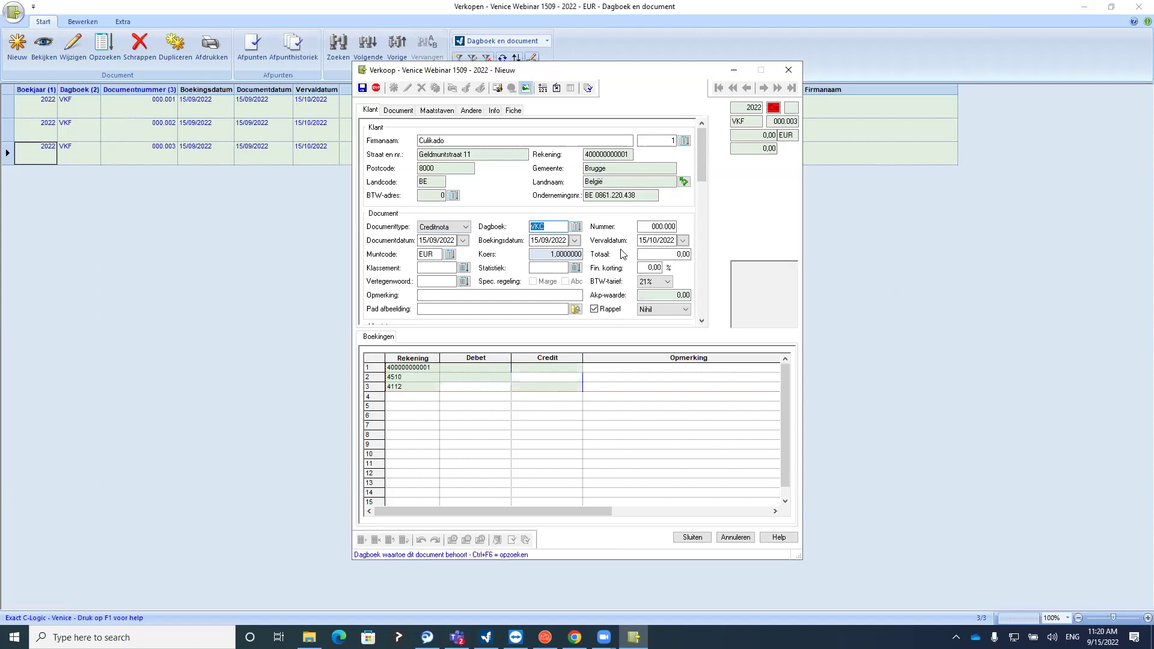
pyautogui.press('Tab')
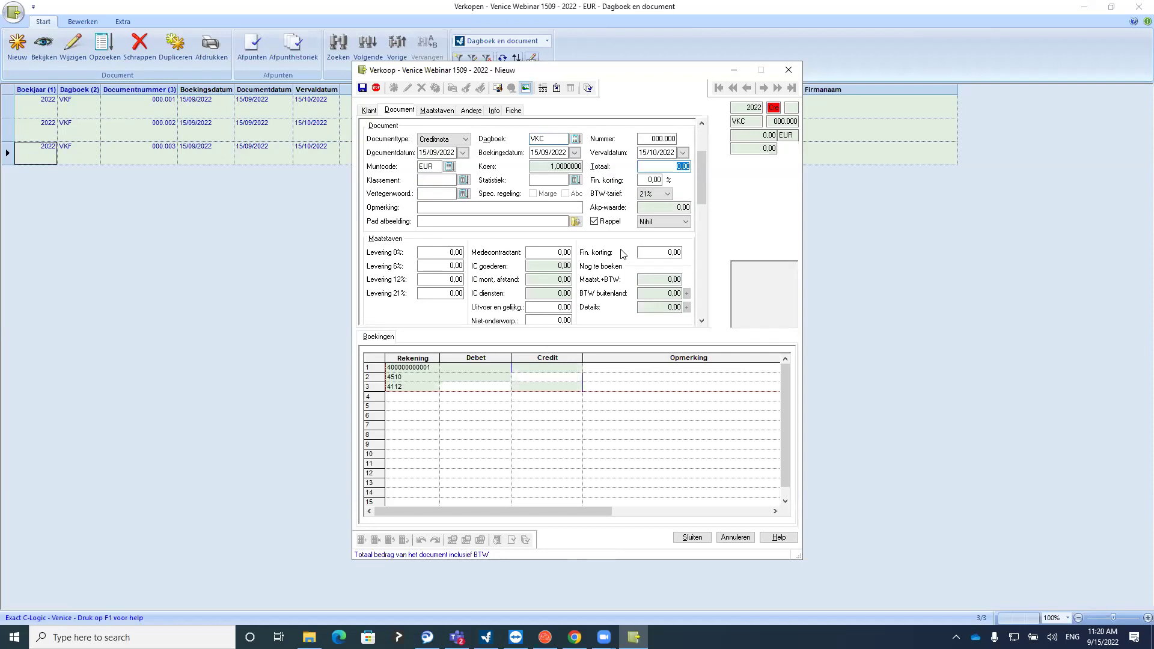
pyautogui.write('151,25')
pyautogui.press('Return')
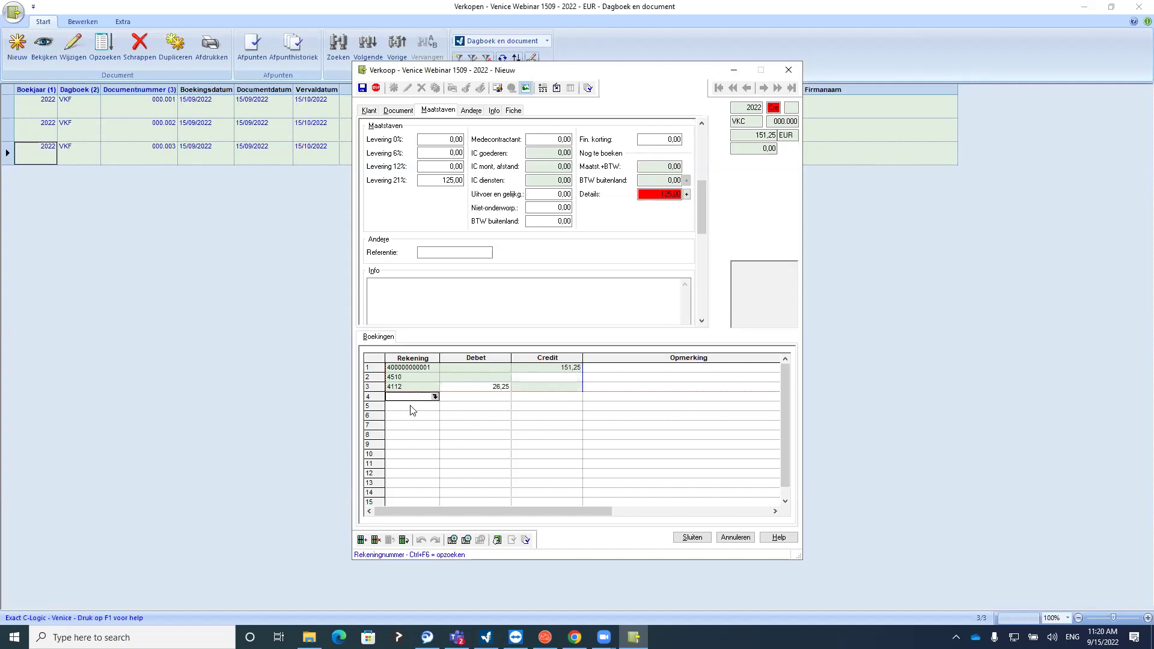
# Add account 701 on the fourth booking line with a 125,00 debit
pyautogui.write('701')
pyautogui.click(452, 396)
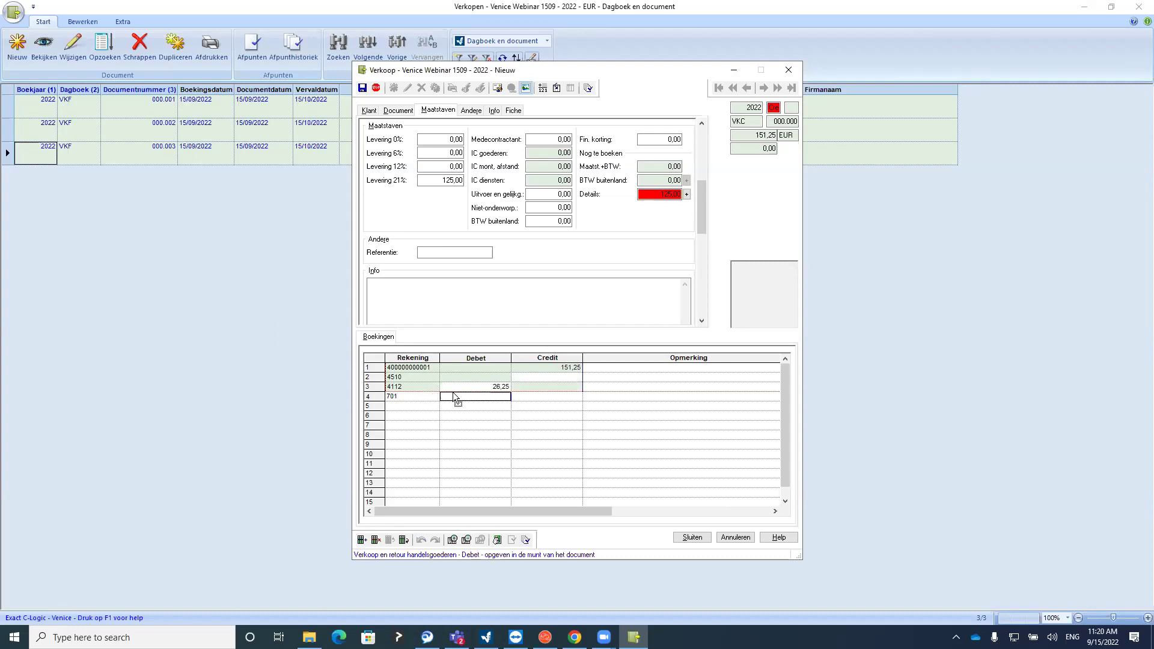
pyautogui.click(685, 196)
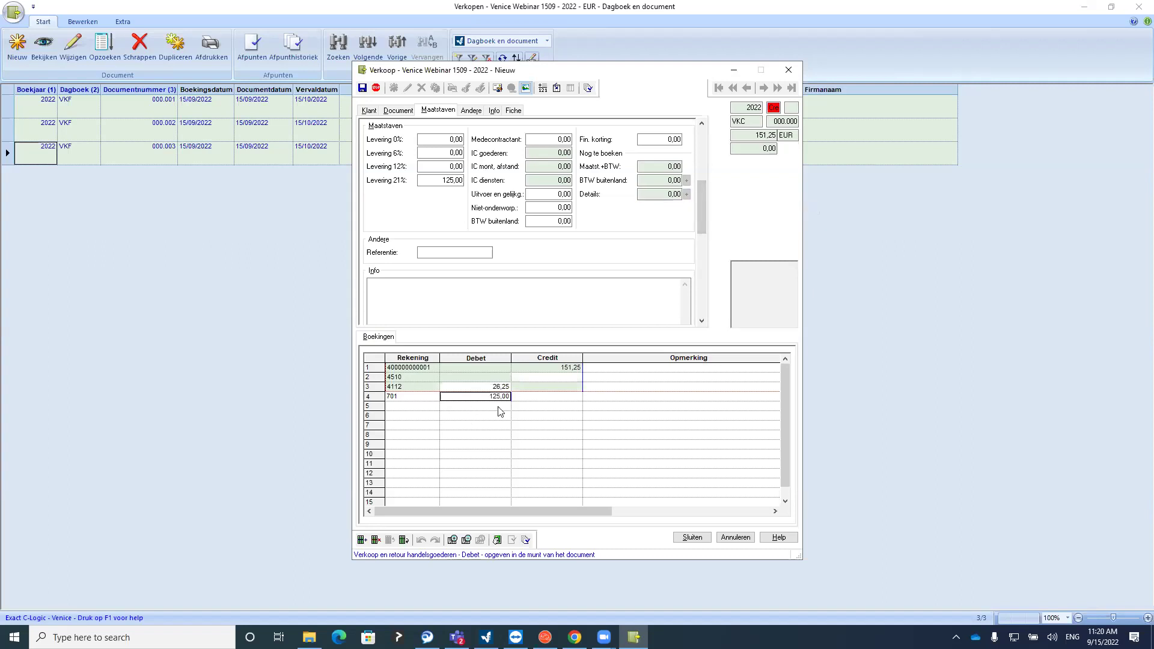
pyautogui.click(481, 397)
pyautogui.click(489, 398)
pyautogui.click(490, 398)
pyautogui.click(377, 113)
pyautogui.click(684, 140)
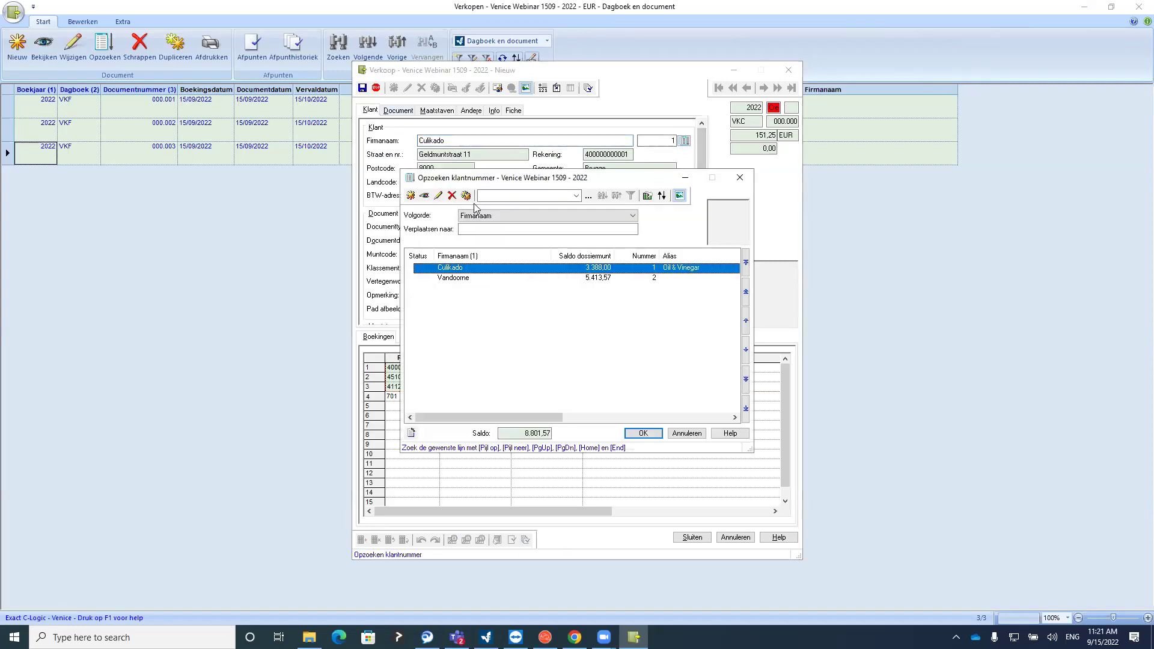
# Inspect Culikado's credit-note booking proposal setting without changes, then reselect Culikado on the credit note
pyautogui.click(438, 195)
pyautogui.click(622, 274)
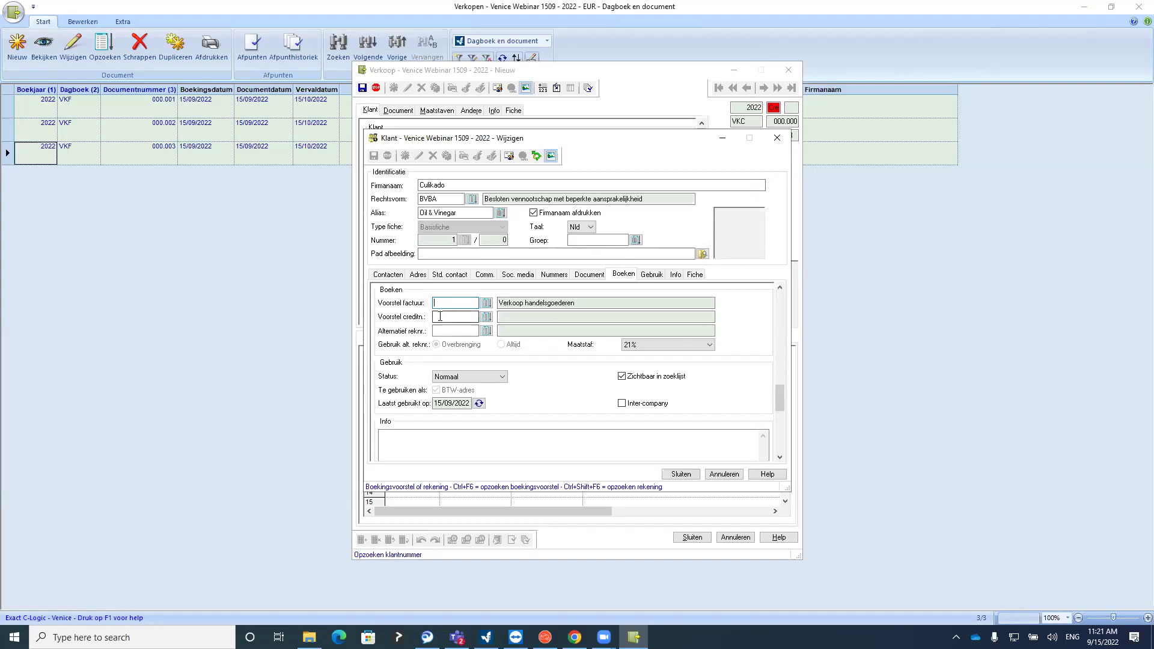
pyautogui.click(440, 318)
pyautogui.click(486, 317)
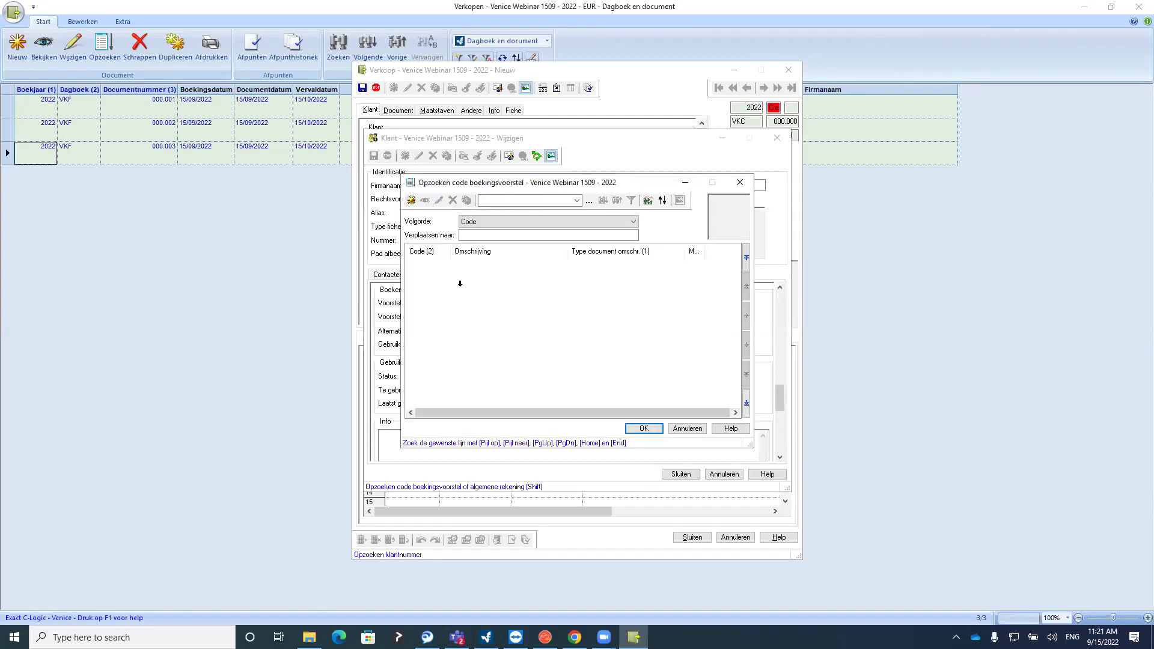
pyautogui.click(411, 200)
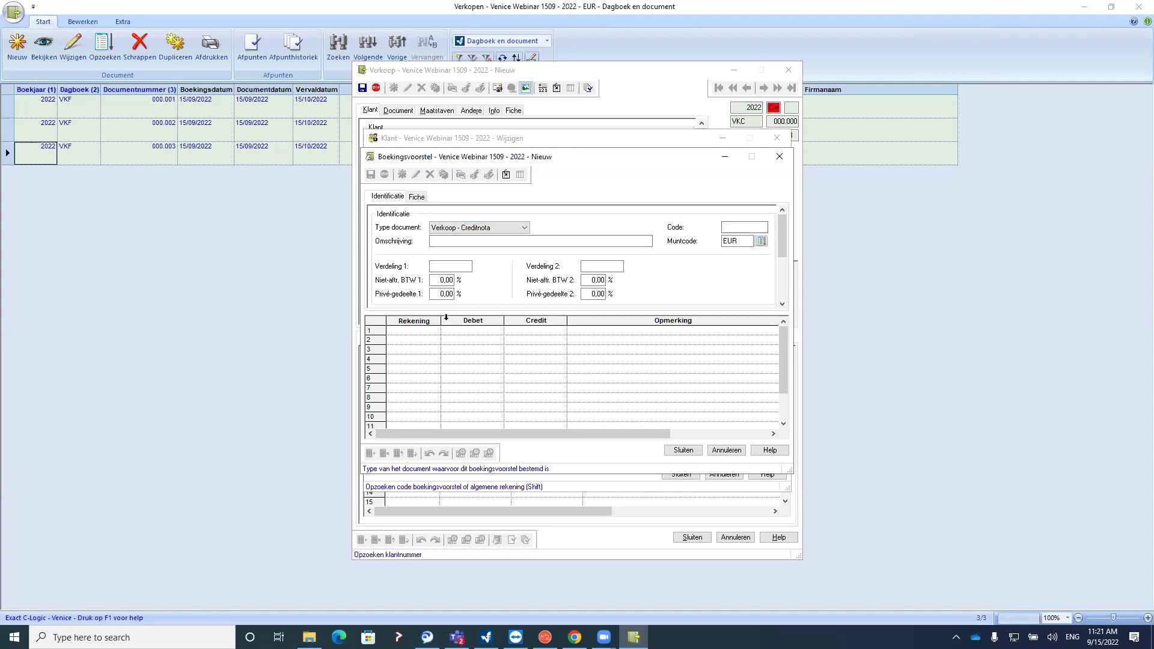
pyautogui.click(780, 157)
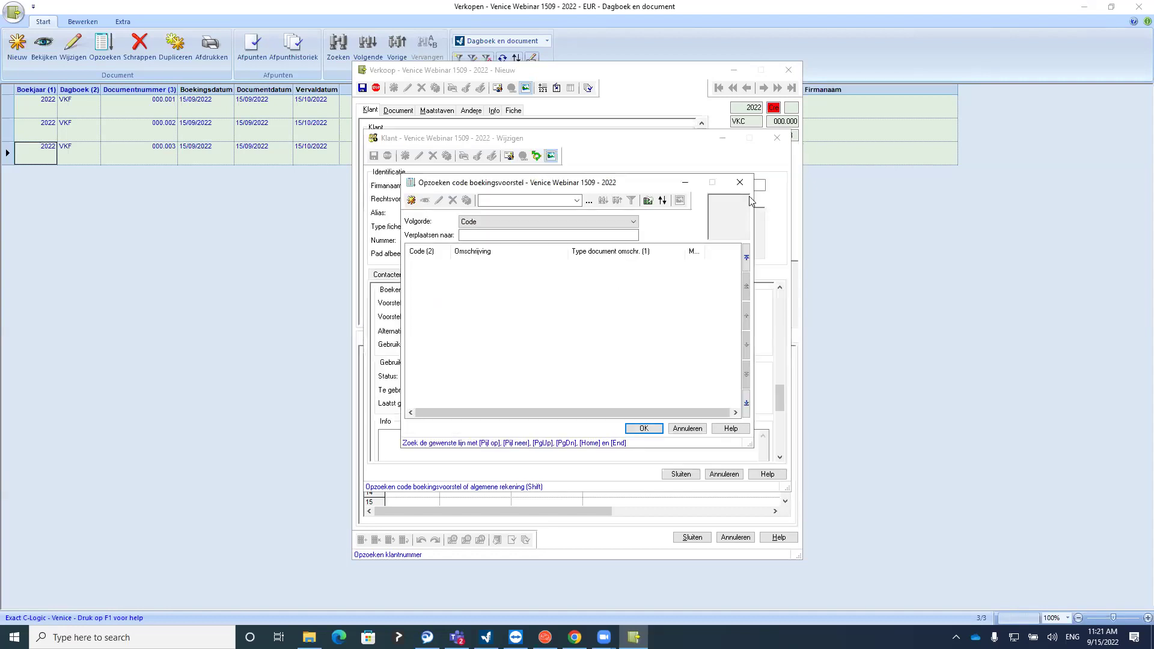
pyautogui.click(740, 185)
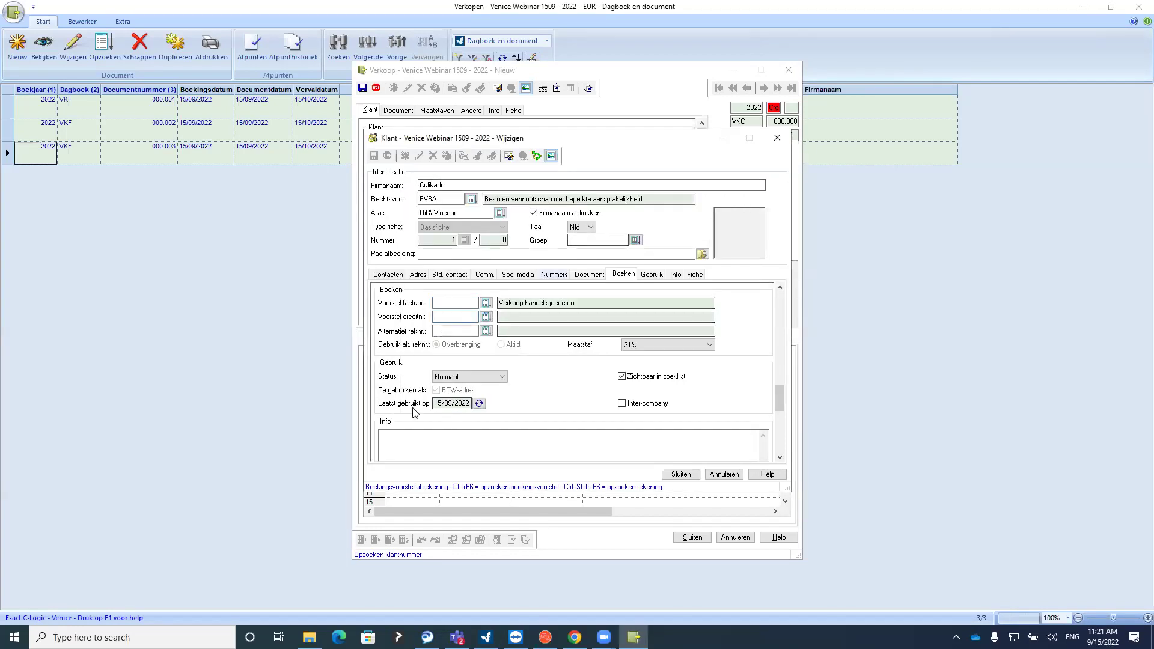
pyautogui.click(777, 137)
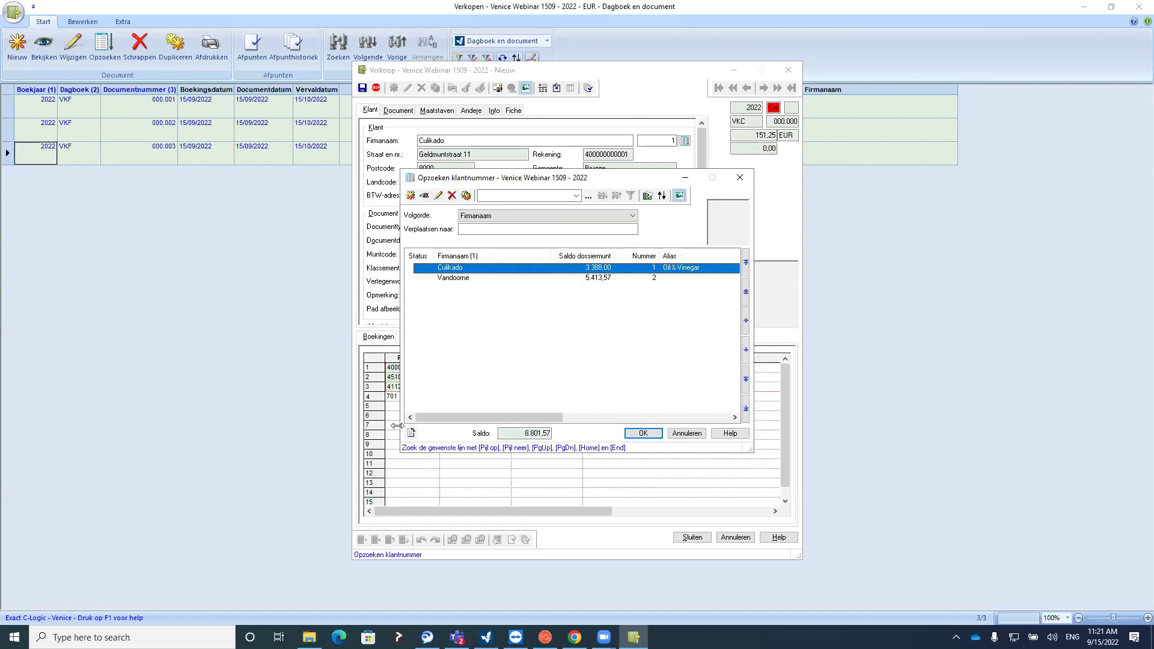
pyautogui.doubleClick(468, 269)
pyautogui.press('Return')
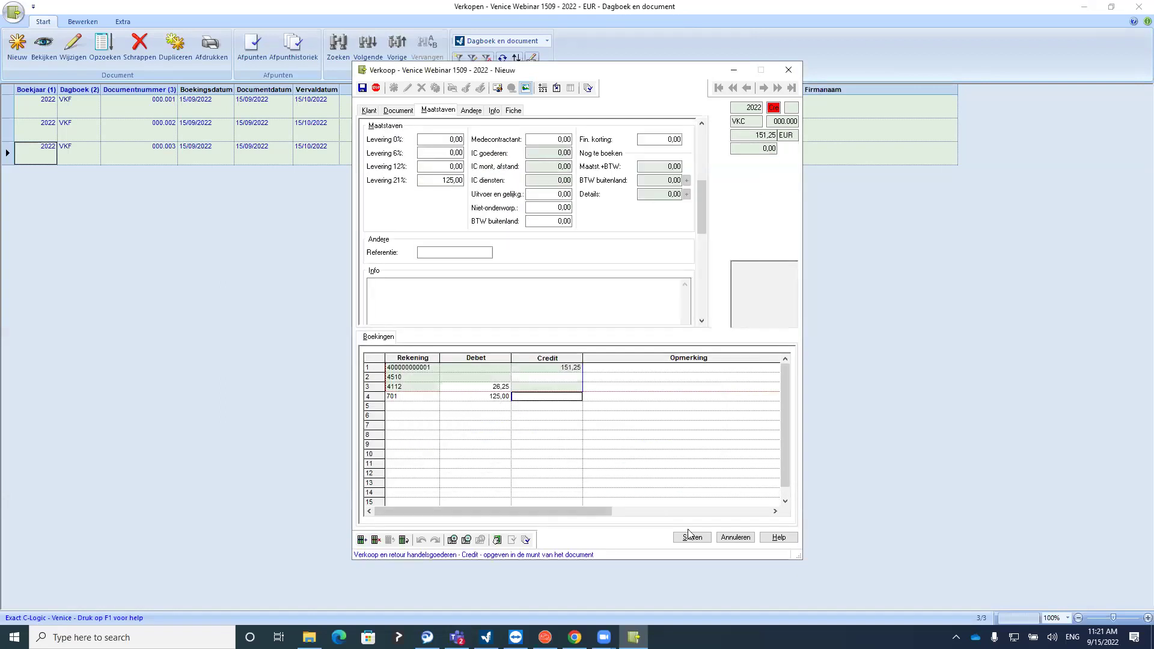
# Save the credit note as VKC 000.001 at -151,25 and close the sales journal list
pyautogui.click(603, 393)
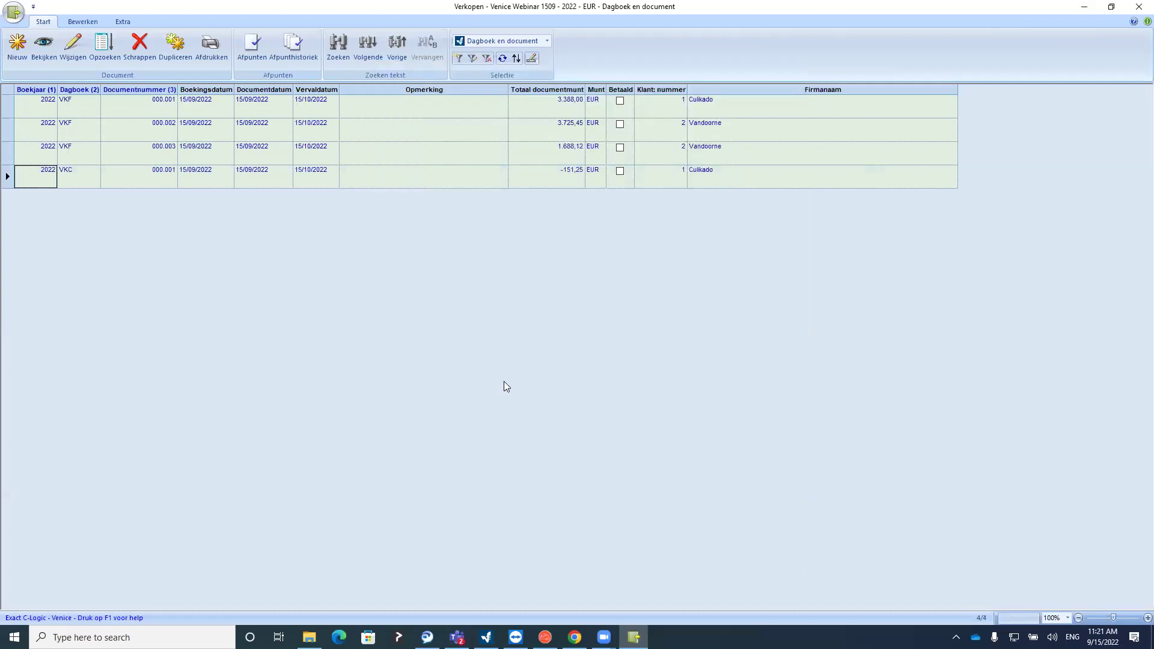
pyautogui.click(69, 179)
pyautogui.click(137, 179)
pyautogui.scroll(3, 143, 137)
pyautogui.scroll(-3, 142, 150)
pyautogui.click(1137, 9)
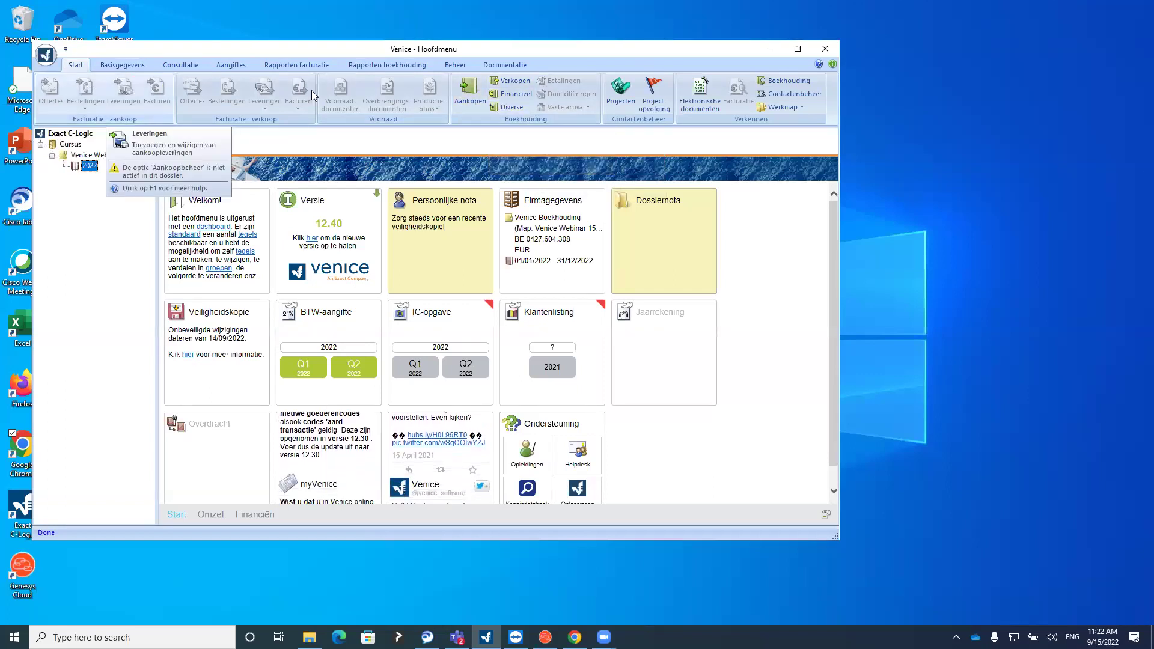
# Open the Financieel journal document list under Boekhouding in the Hoofdmenu
pyautogui.click(507, 95)
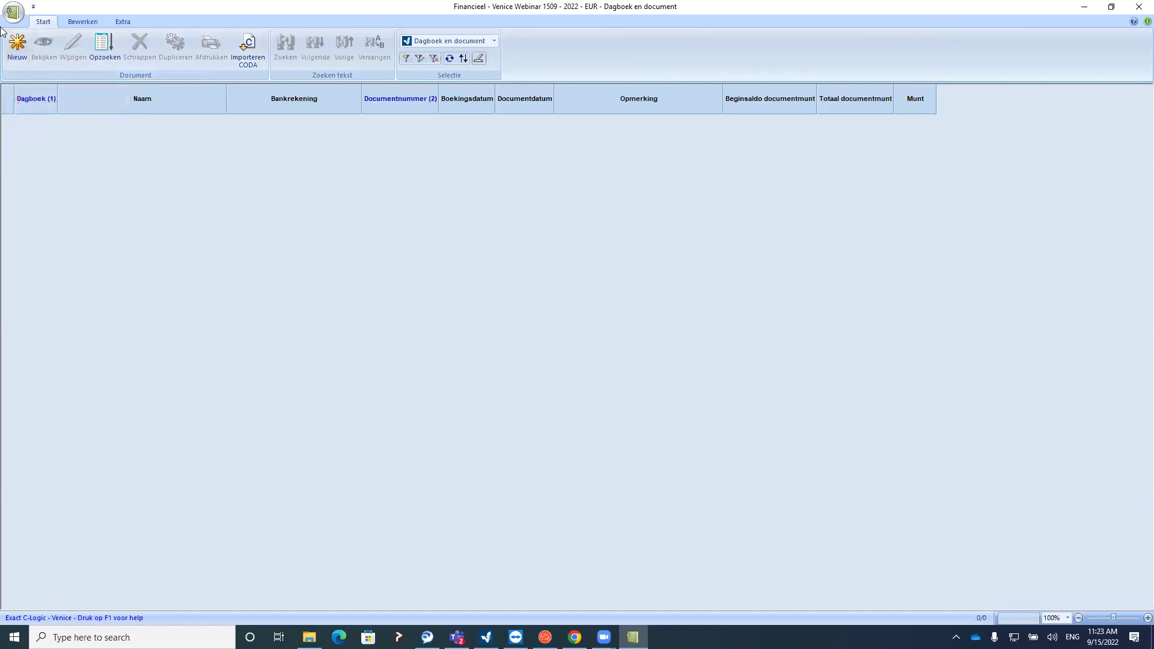
# Start a new financial document and choose the BNP bankrekening journal using the Enkel banken filter
pyautogui.click(15, 48)
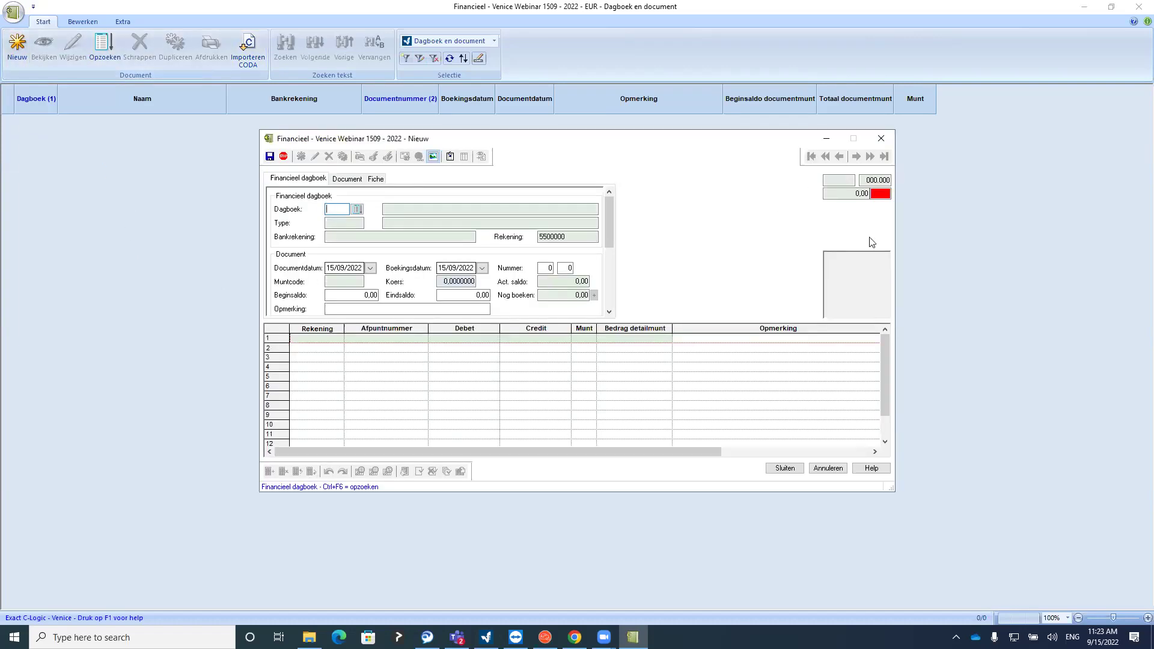
pyautogui.moveTo(609, 212); pyautogui.dragTo(604, 220)
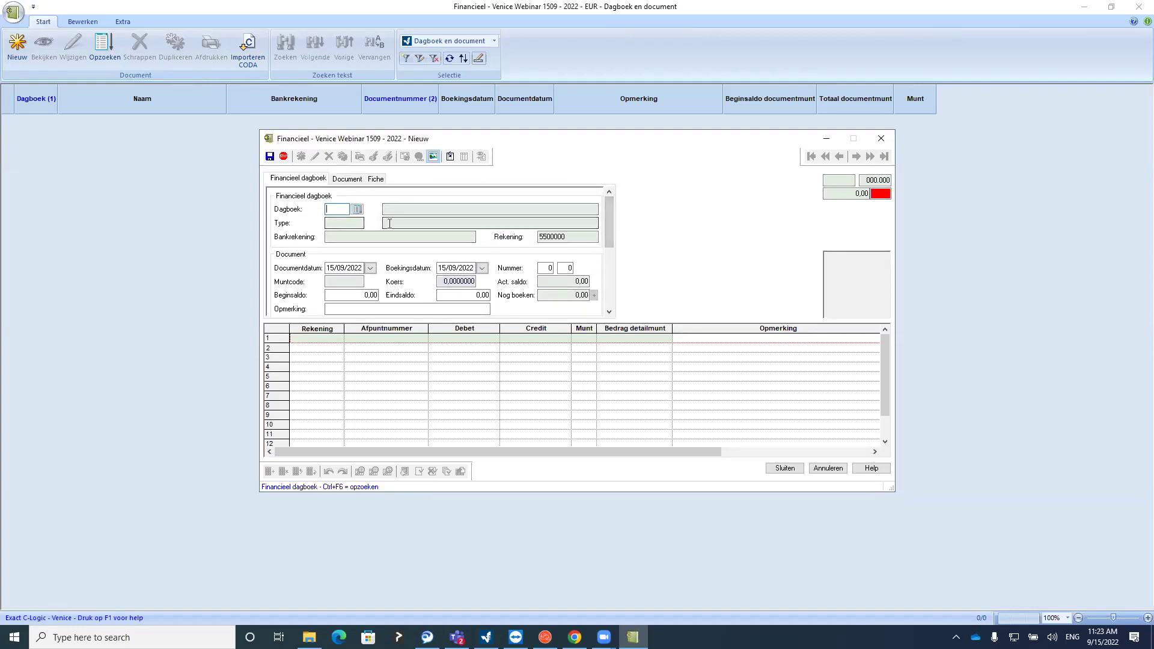
pyautogui.moveTo(611, 205); pyautogui.dragTo(607, 210)
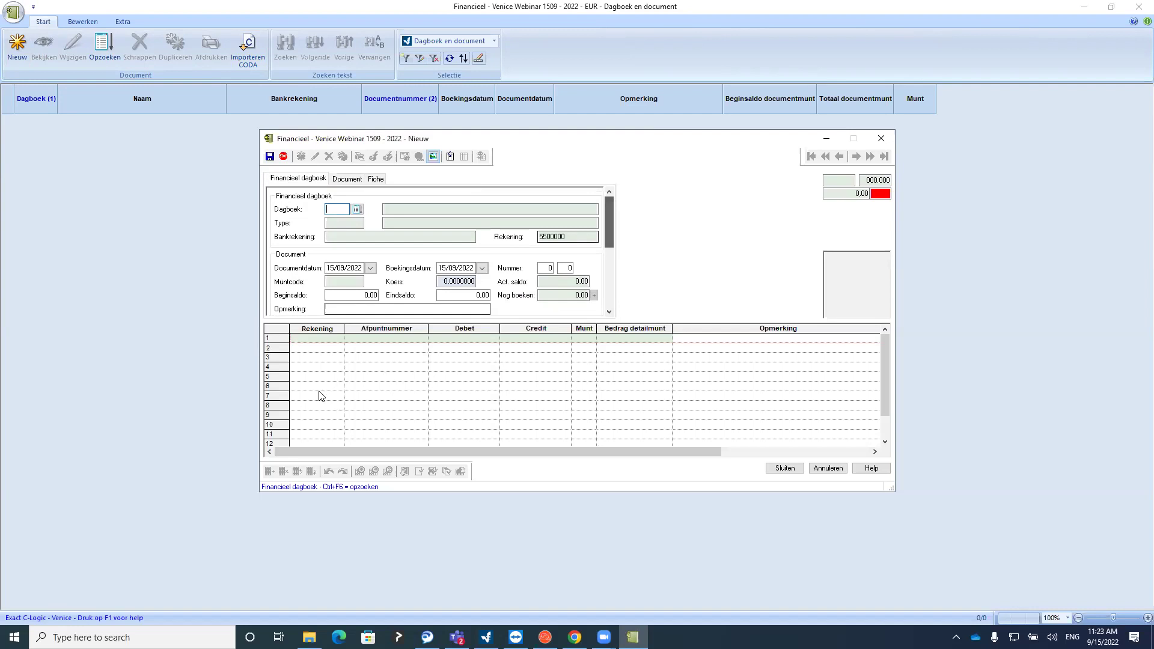
pyautogui.click(357, 209)
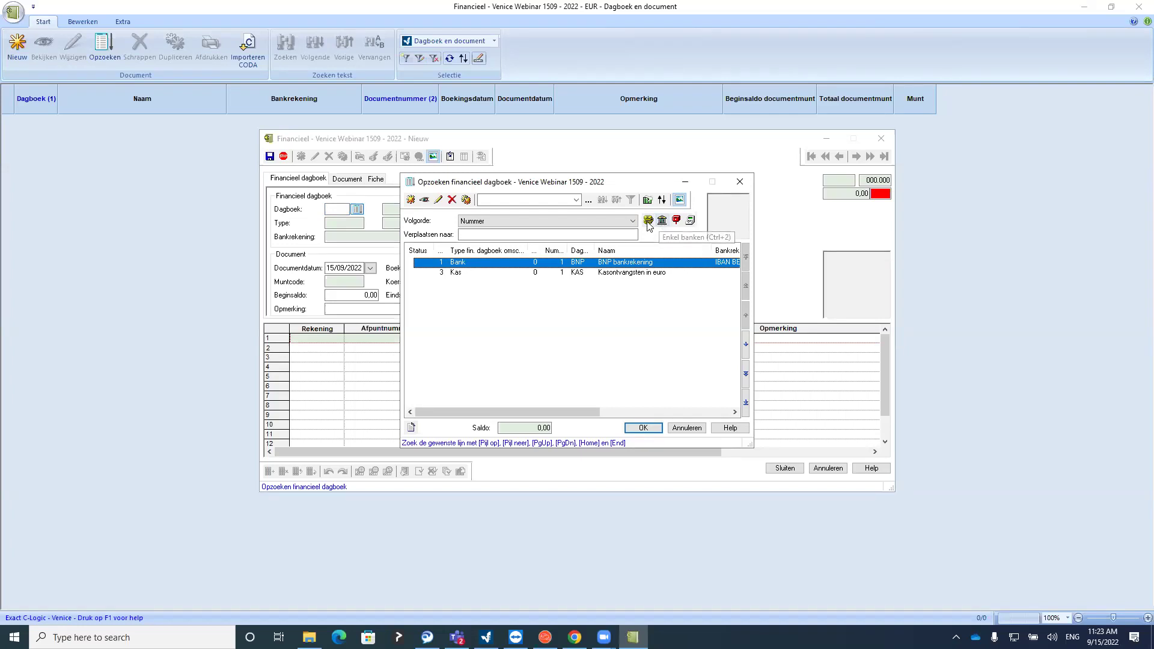
pyautogui.click(739, 183)
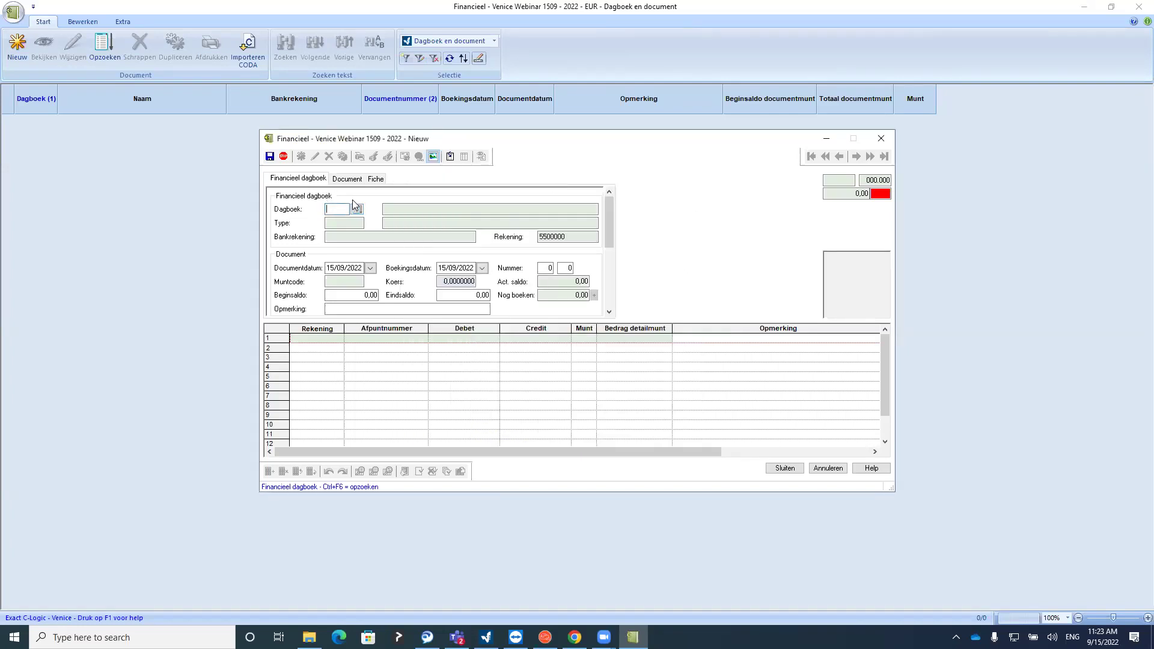
pyautogui.click(357, 208)
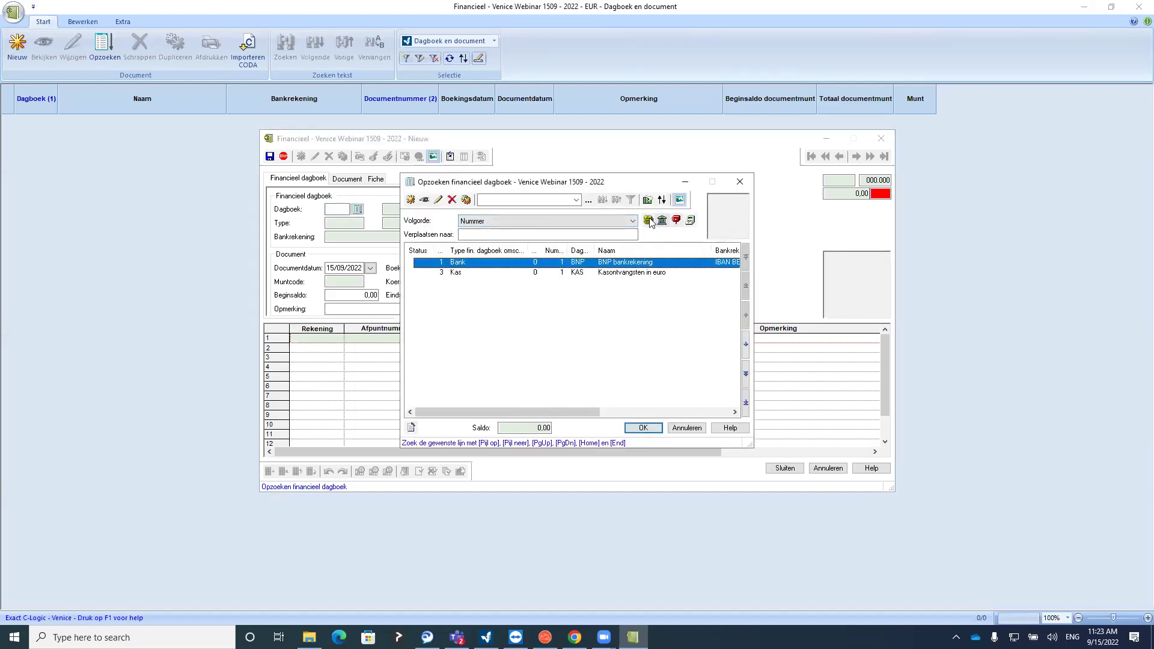
pyautogui.click(662, 221)
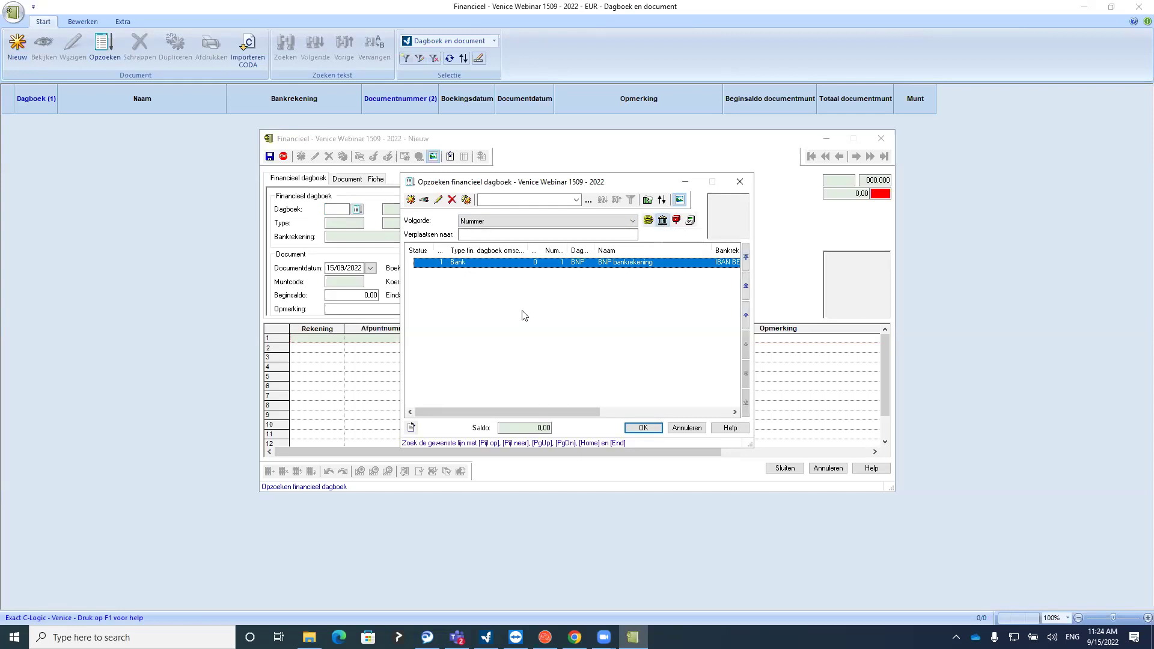
pyautogui.doubleClick(503, 264)
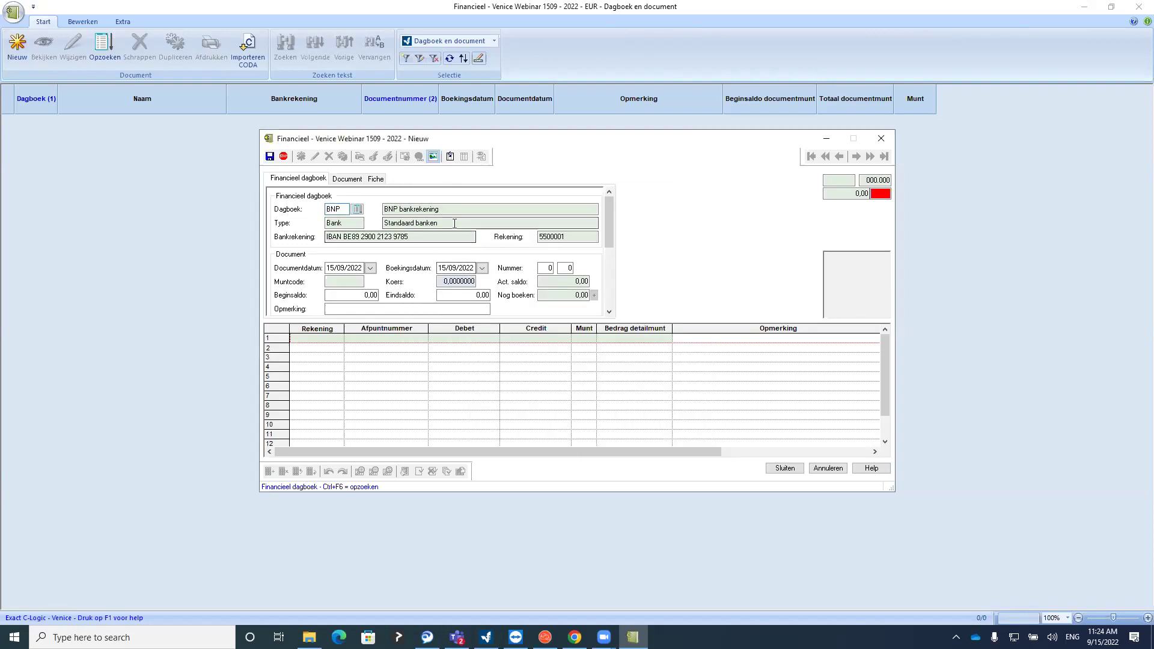
# Accept the BNP journal and enter a 3.236,75 Eindsaldo on the bank statement
pyautogui.click(440, 237)
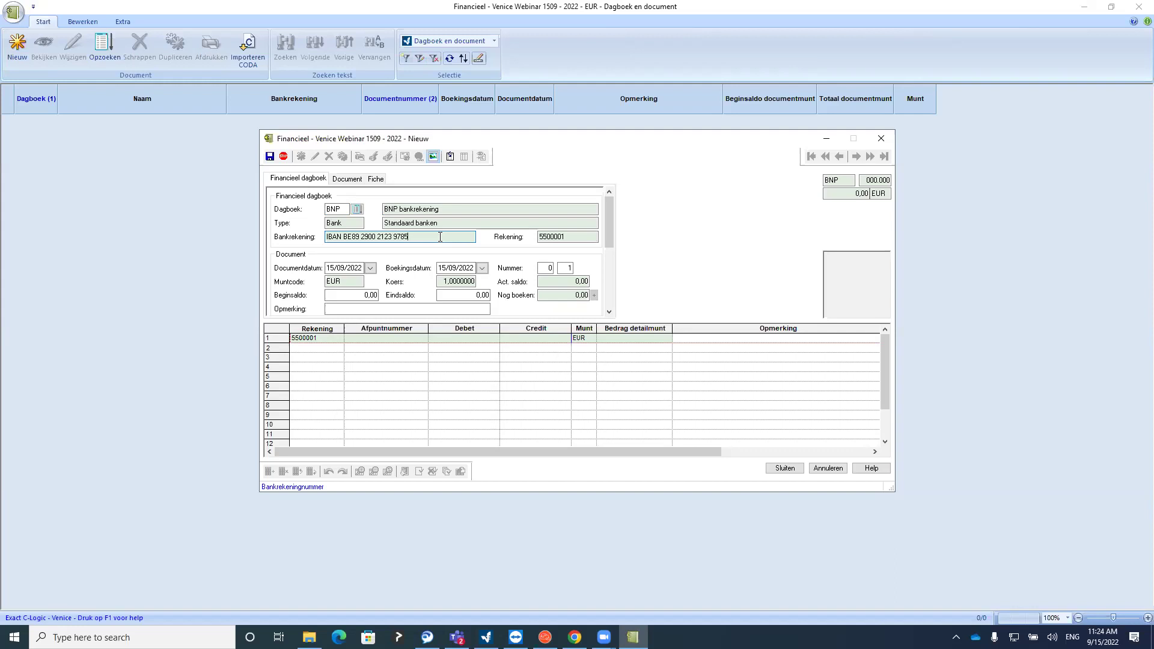
pyautogui.click(434, 298)
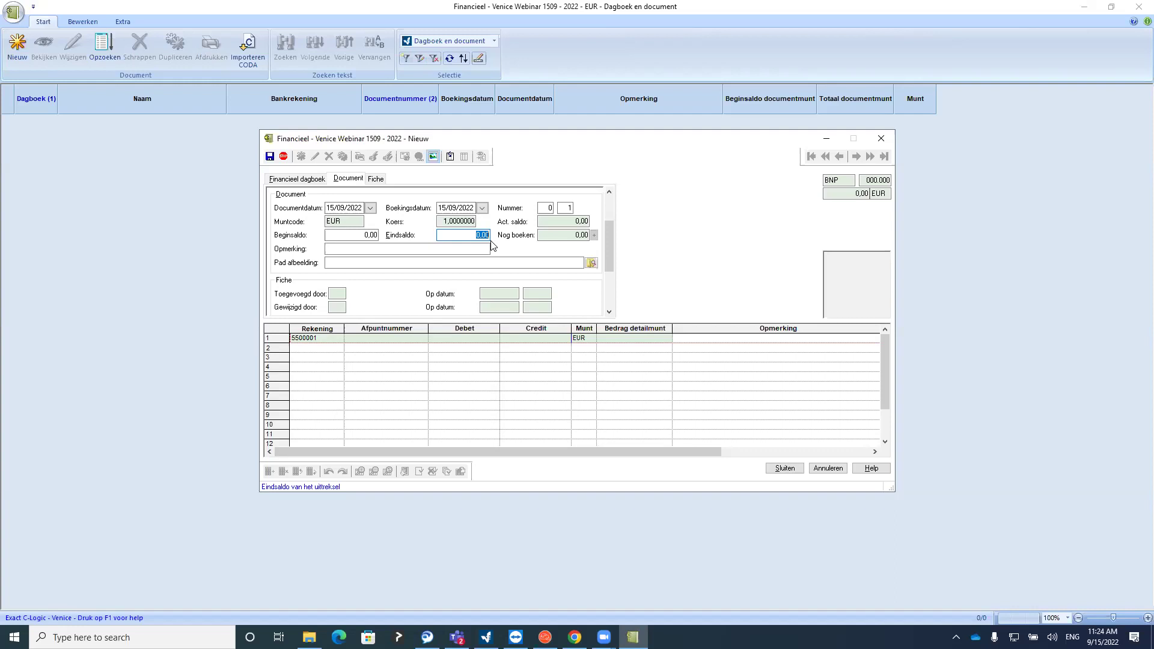
pyautogui.write('3236,75')
pyautogui.click(546, 235)
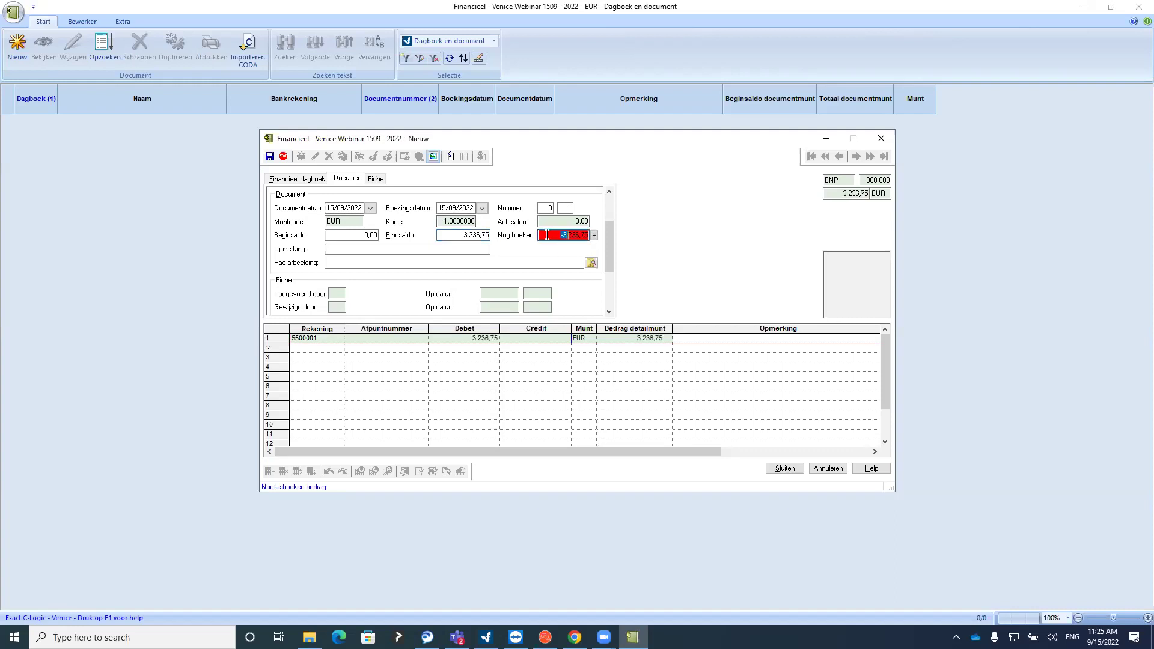
pyautogui.moveTo(546, 235); pyautogui.dragTo(592, 236)
pyautogui.click(332, 350)
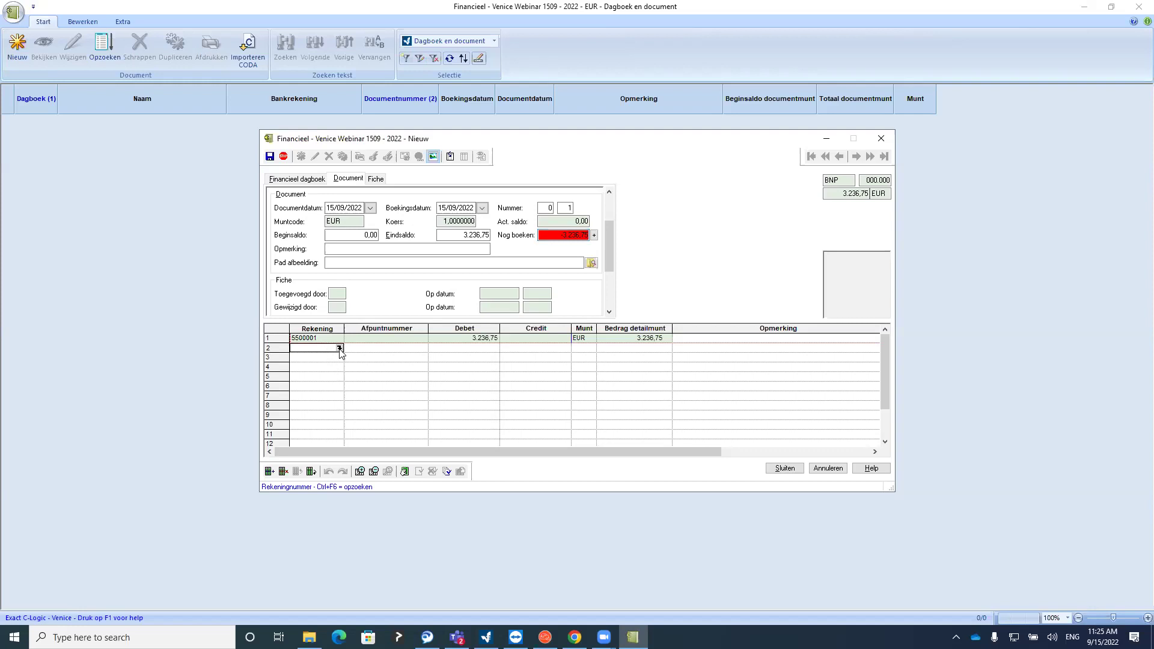
# Book statement line 2 against customer Culikado from the account lookup
pyautogui.click(339, 348)
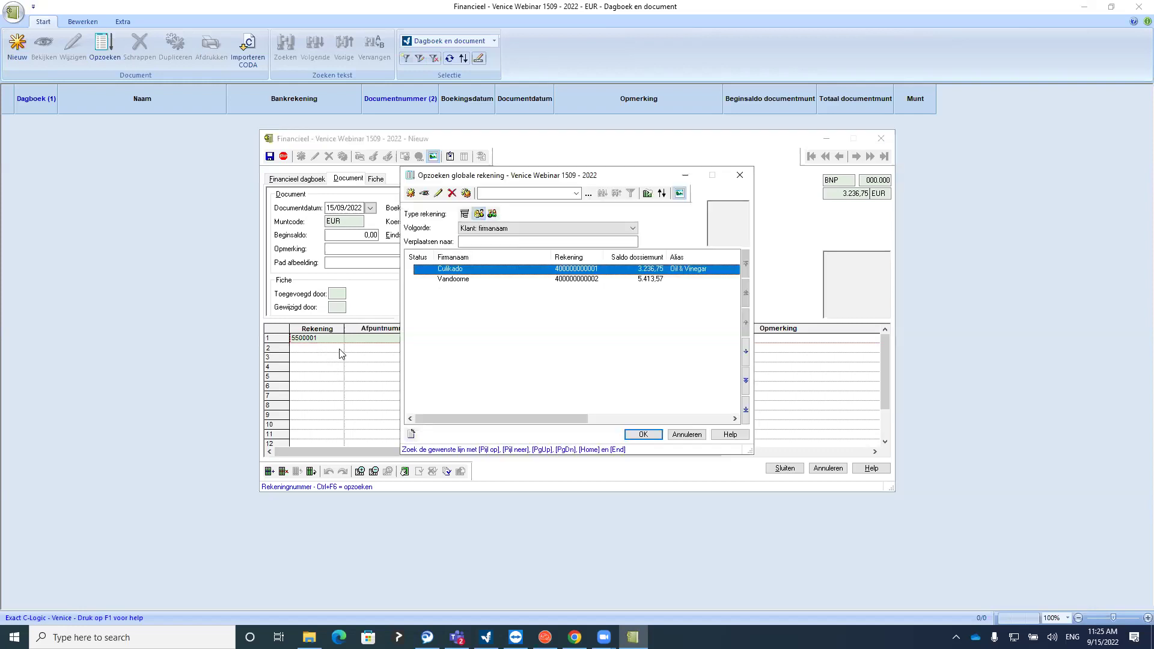
pyautogui.click(464, 215)
pyautogui.click(480, 214)
pyautogui.click(492, 214)
pyautogui.click(481, 215)
pyautogui.click(492, 214)
pyautogui.click(478, 215)
pyautogui.click(465, 215)
pyautogui.click(479, 214)
pyautogui.moveTo(530, 179); pyautogui.dragTo(539, 297)
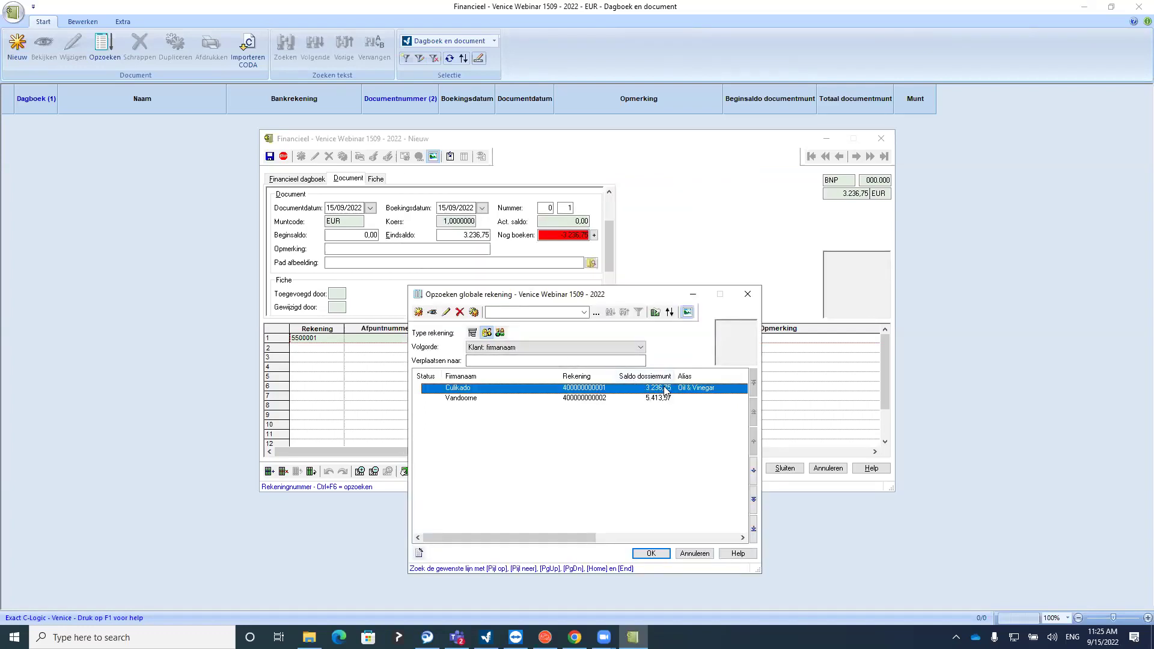
pyautogui.doubleClick(510, 389)
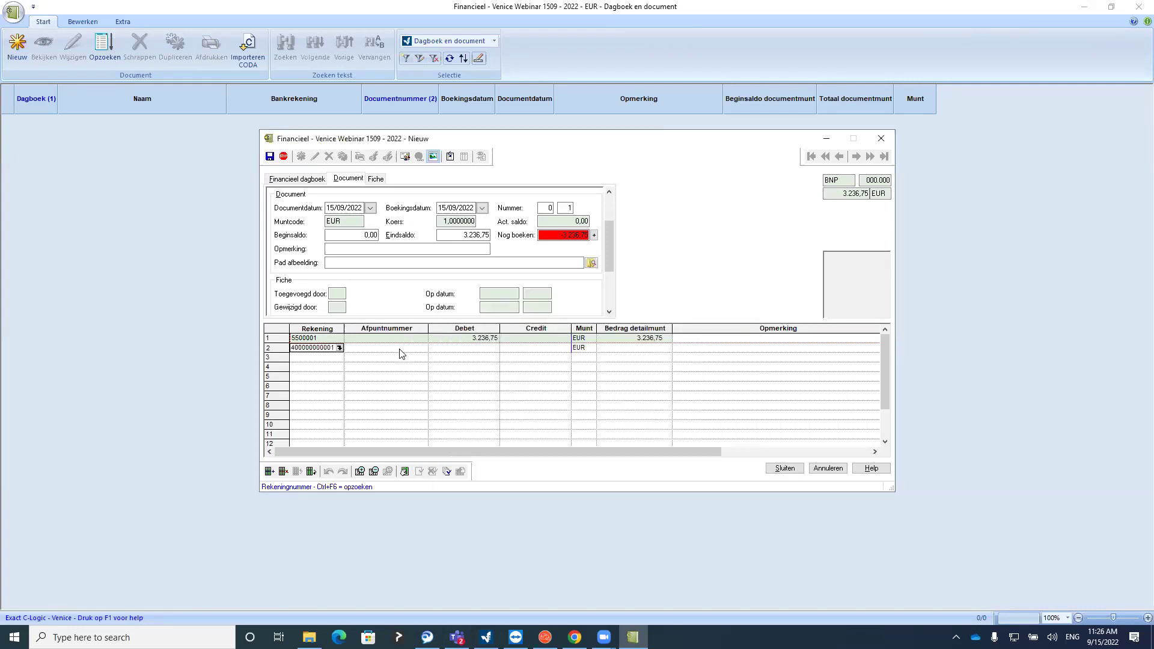
# Match Culikado's 3.388,00 invoice and -151,25 credit note to the statement
pyautogui.doubleClick(392, 349)
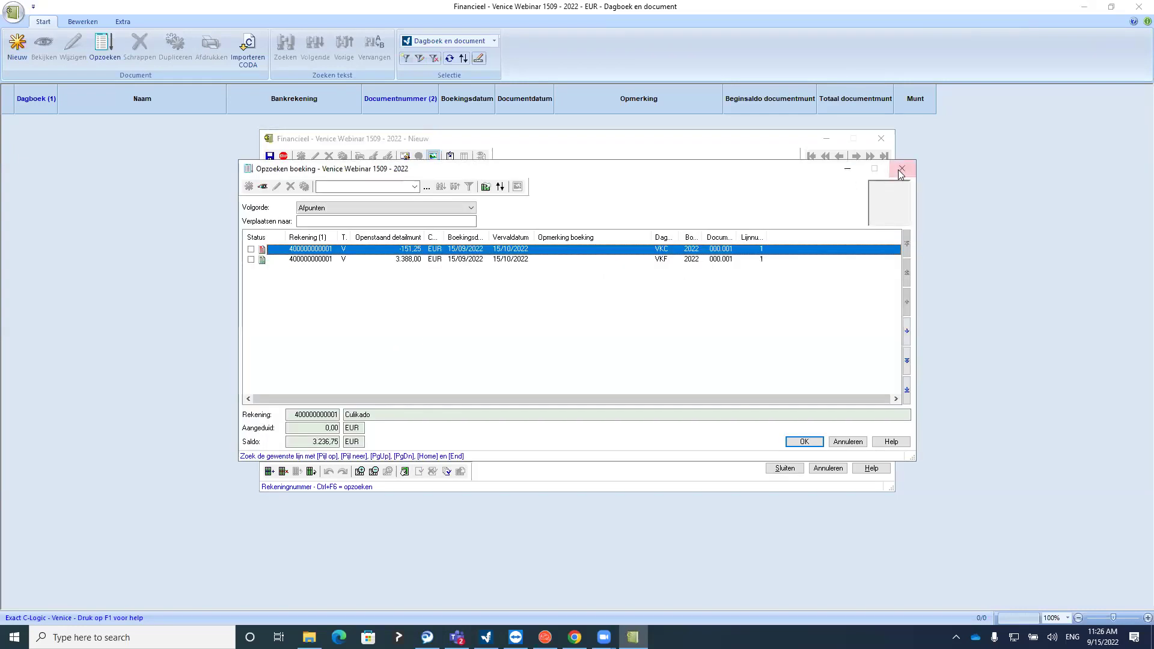
pyautogui.click(900, 168)
pyautogui.click(329, 349)
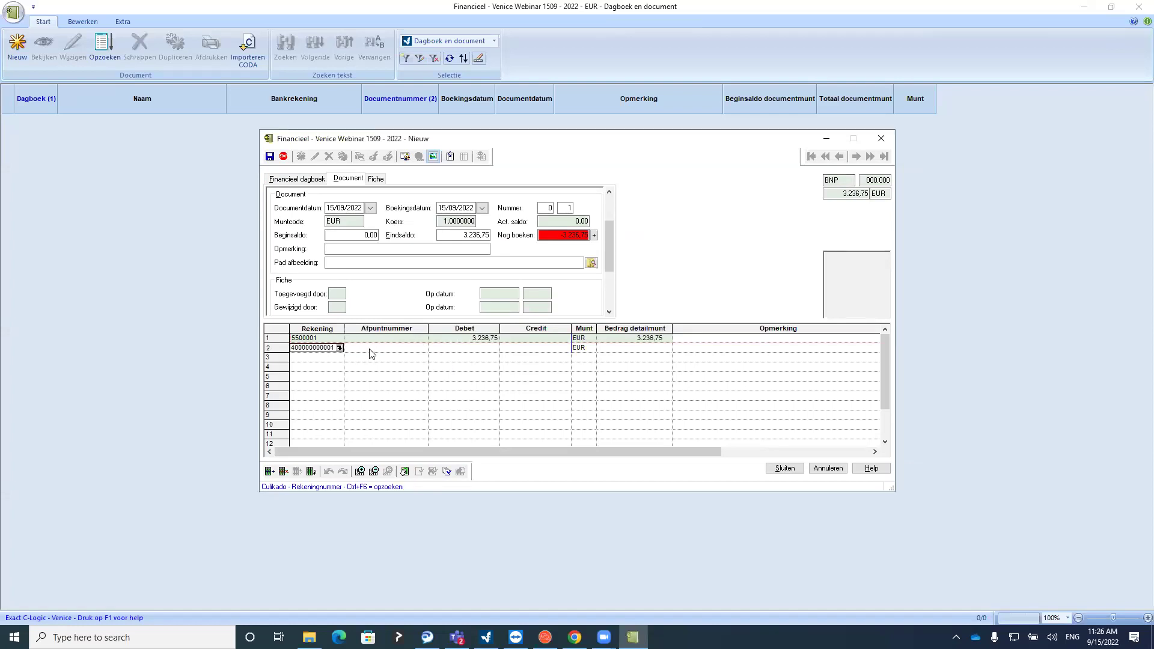
pyautogui.press('Tab')
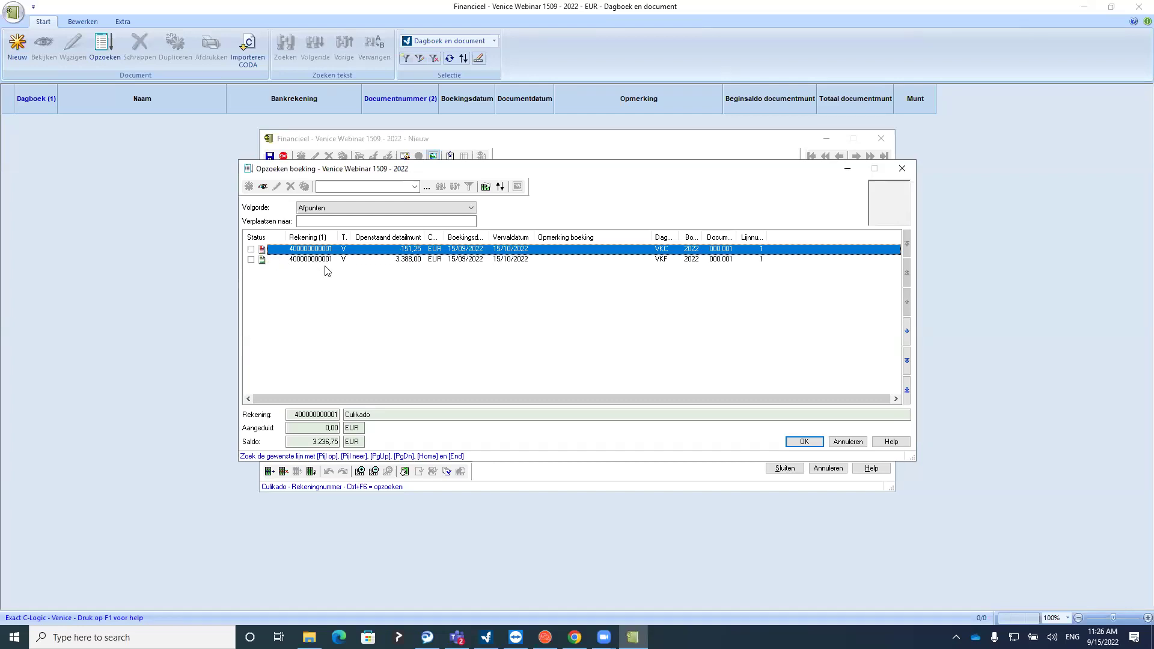
pyautogui.click(304, 442)
pyautogui.doubleClick(304, 442)
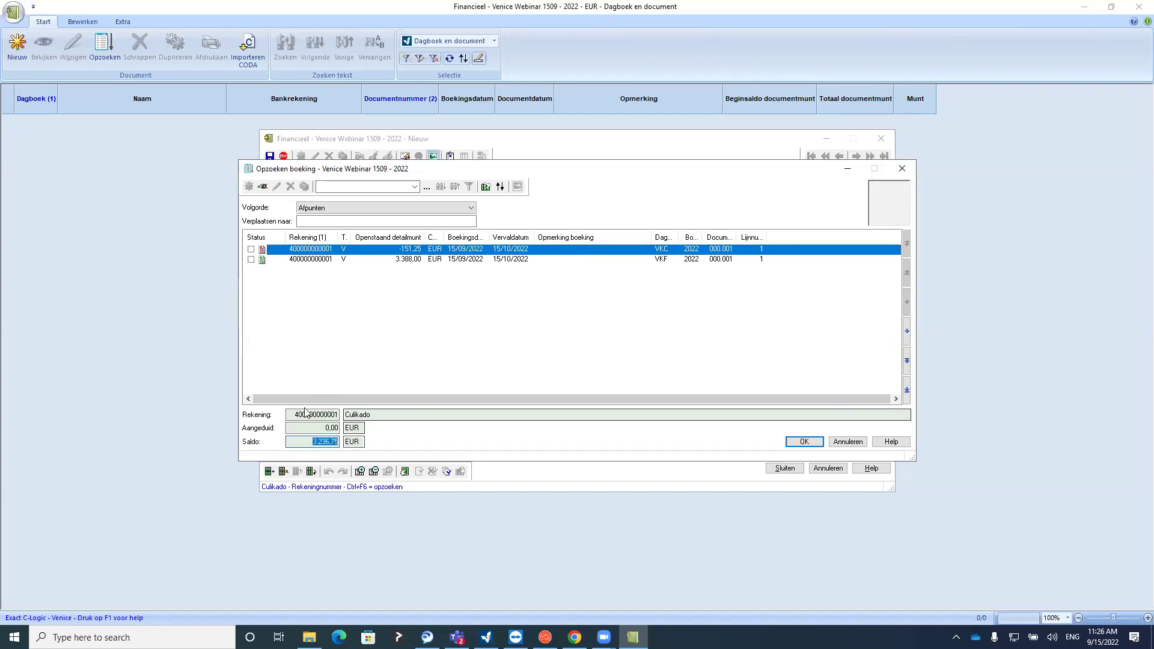
pyautogui.click(321, 442)
pyautogui.moveTo(320, 442); pyautogui.dragTo(347, 442)
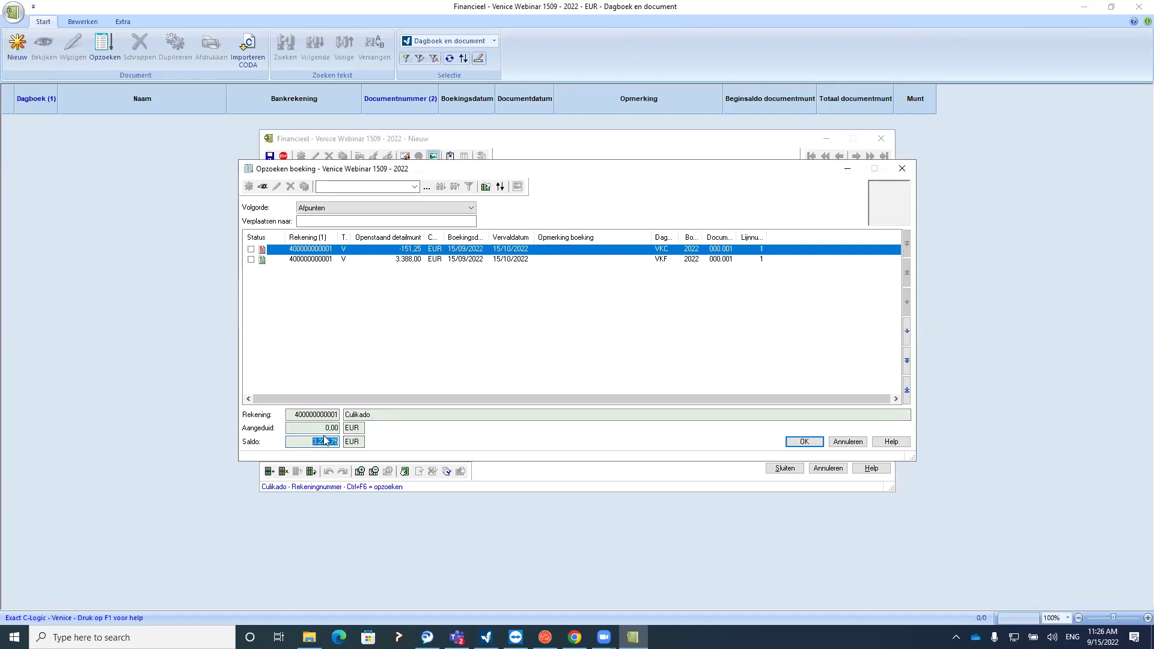
pyautogui.click(251, 260)
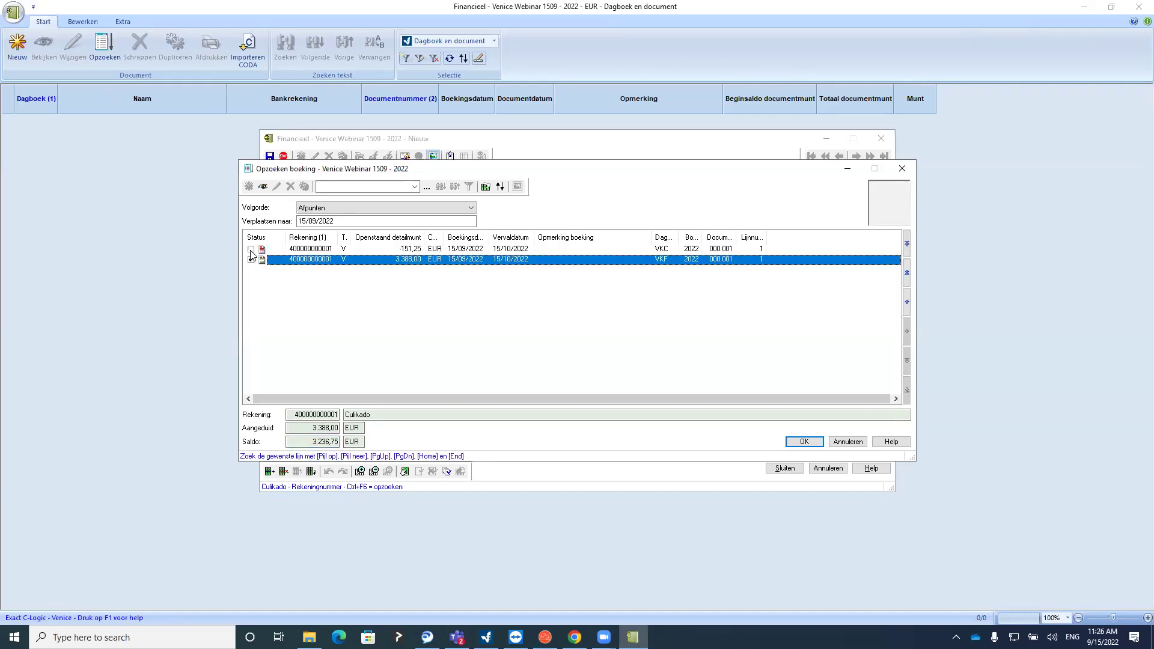
pyautogui.click(251, 250)
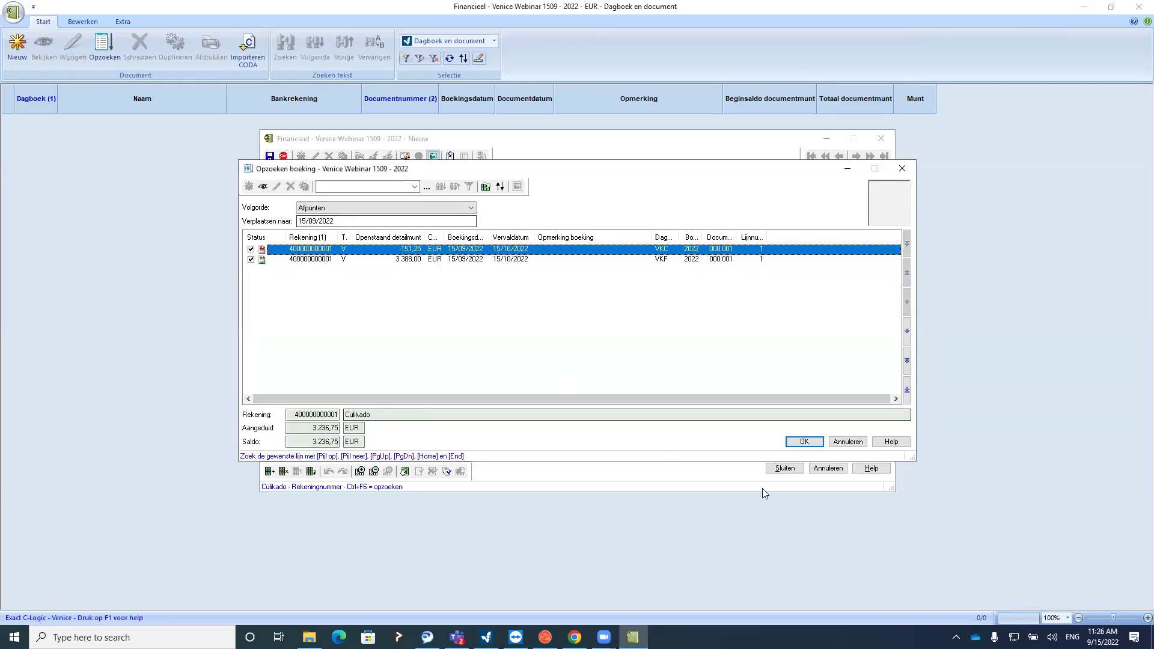
pyautogui.click(790, 448)
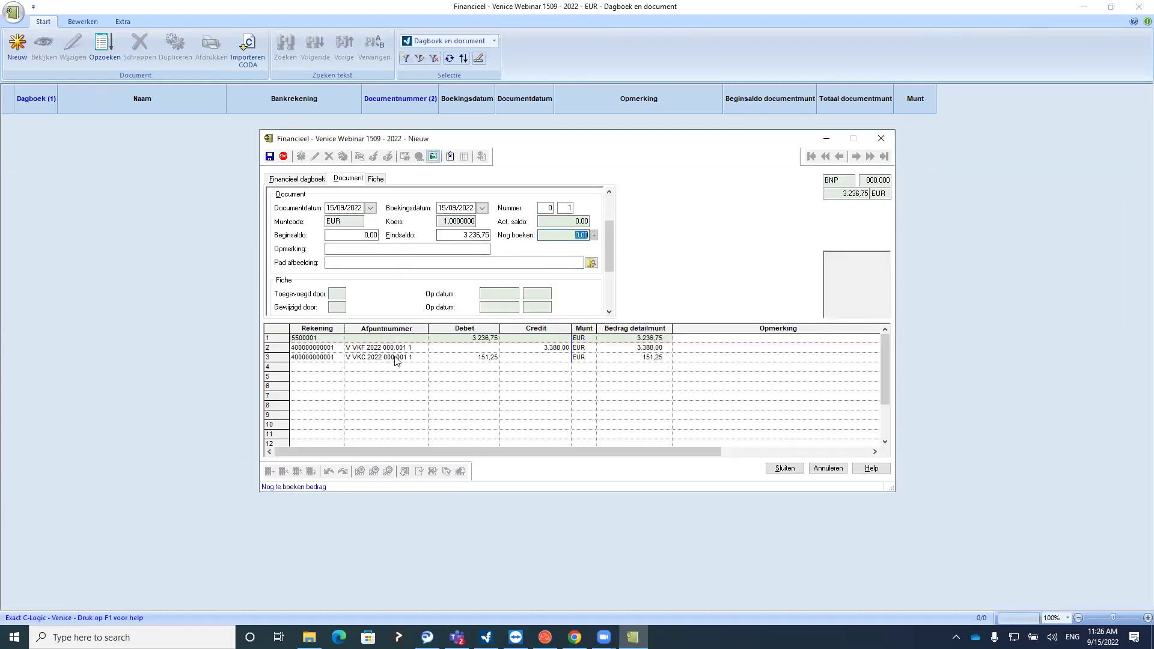
# Review the line amounts (3.388,00 credit, 151,25 debit) and close the statement window
pyautogui.click(464, 338)
pyautogui.click(478, 357)
pyautogui.click(473, 375)
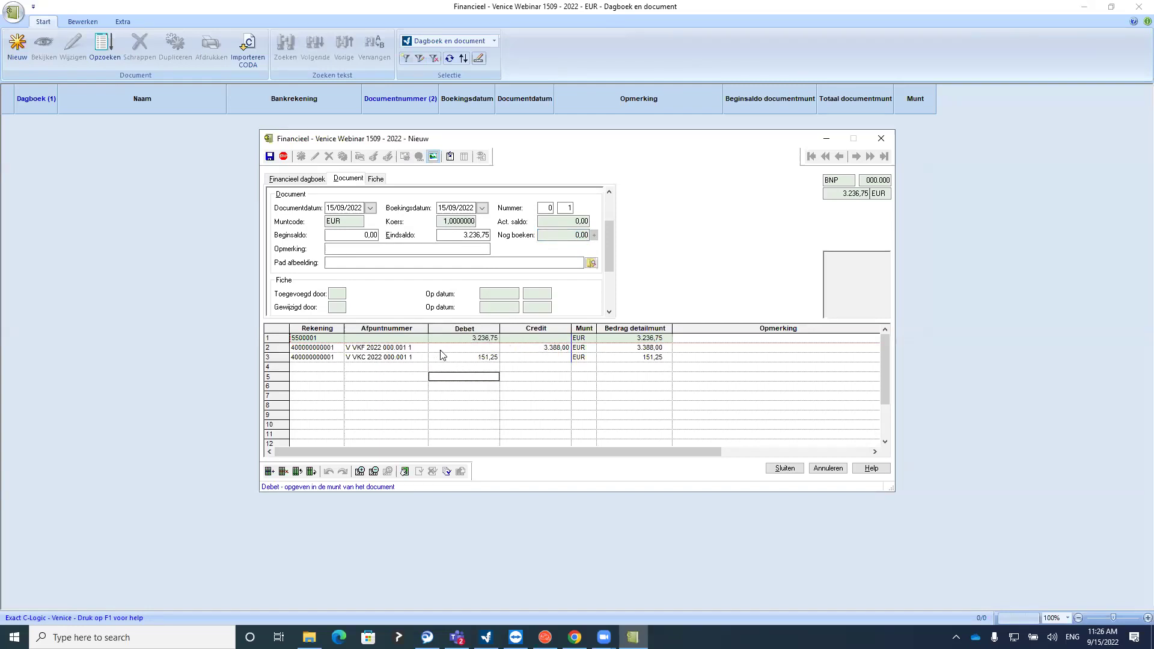
pyautogui.click(534, 350)
pyautogui.click(471, 358)
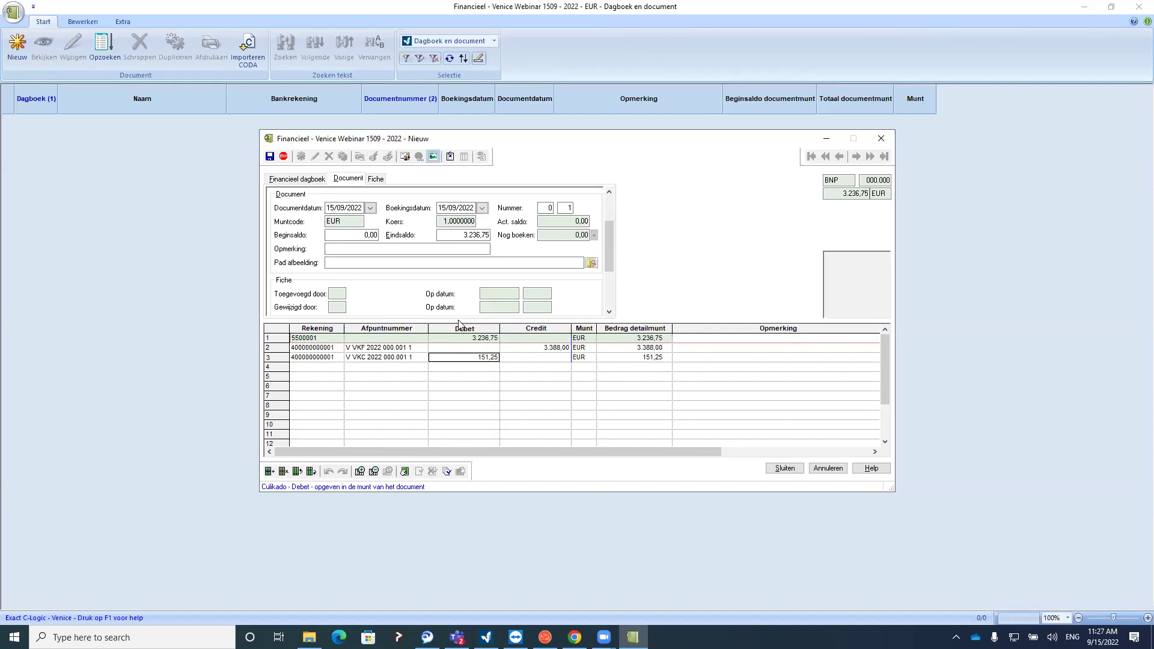
pyautogui.click(881, 138)
# Discard the old statement unsaved and create a new BNP statement with Eindsaldo 3.236,75
pyautogui.click(576, 332)
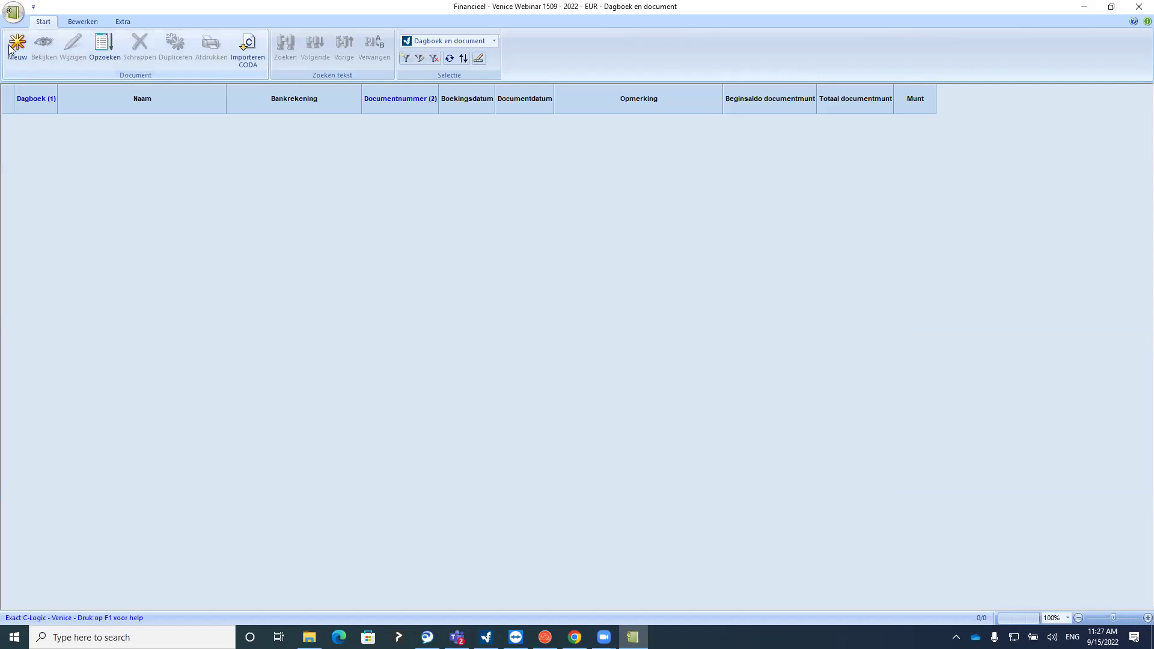
pyautogui.click(16, 53)
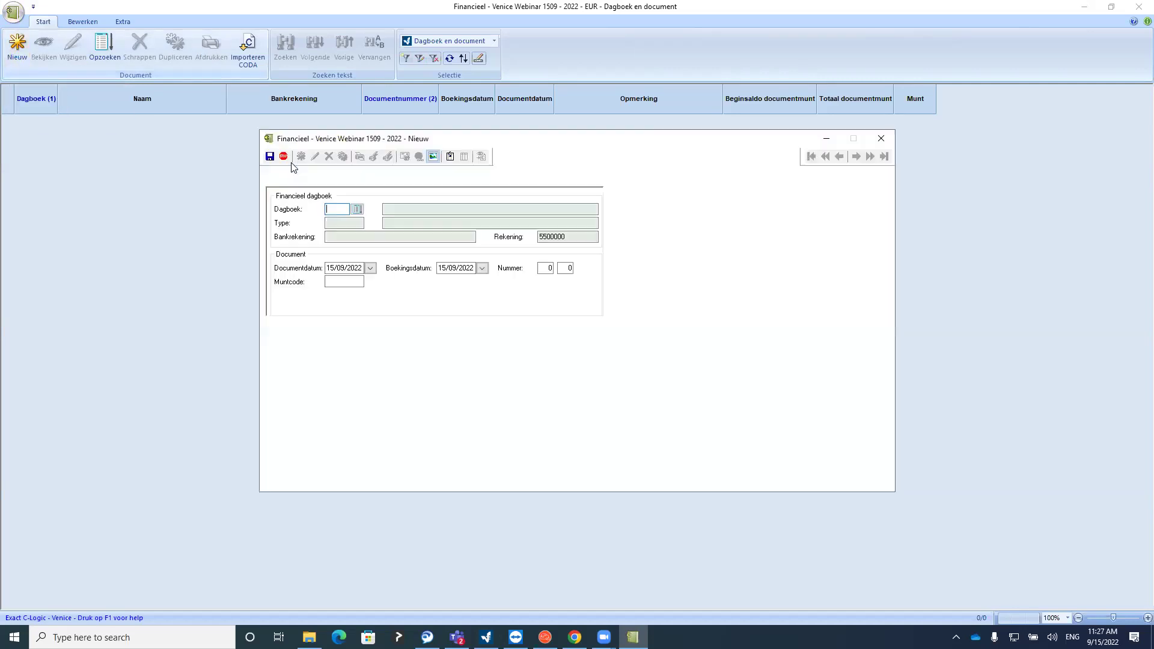
pyautogui.click(357, 209)
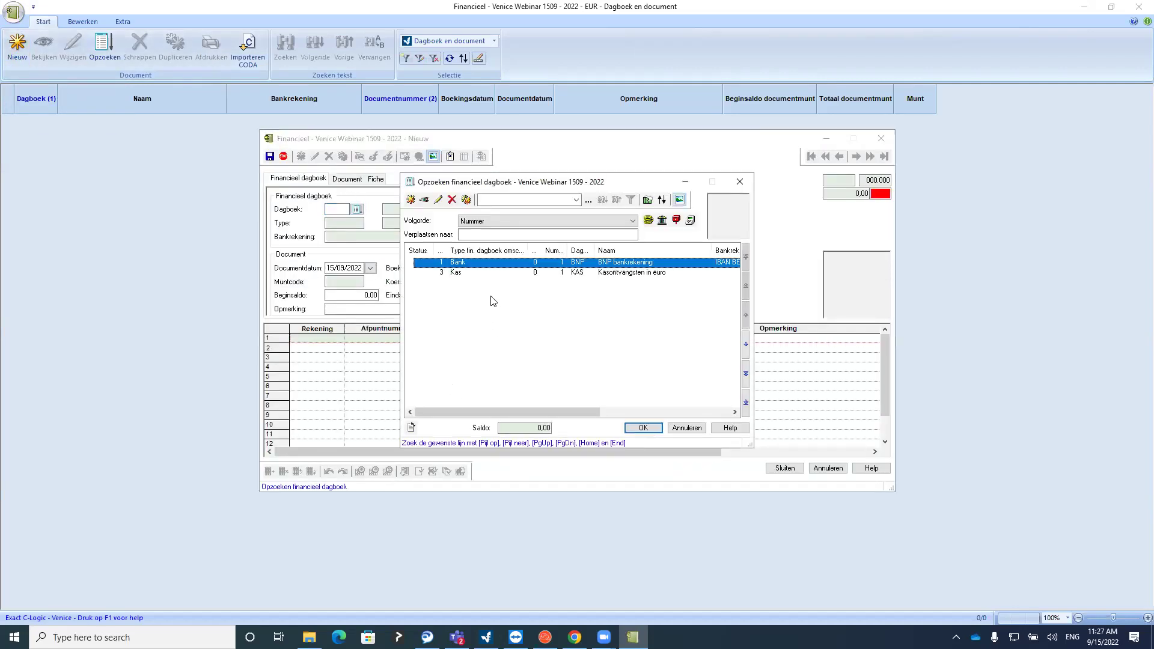
pyautogui.doubleClick(476, 262)
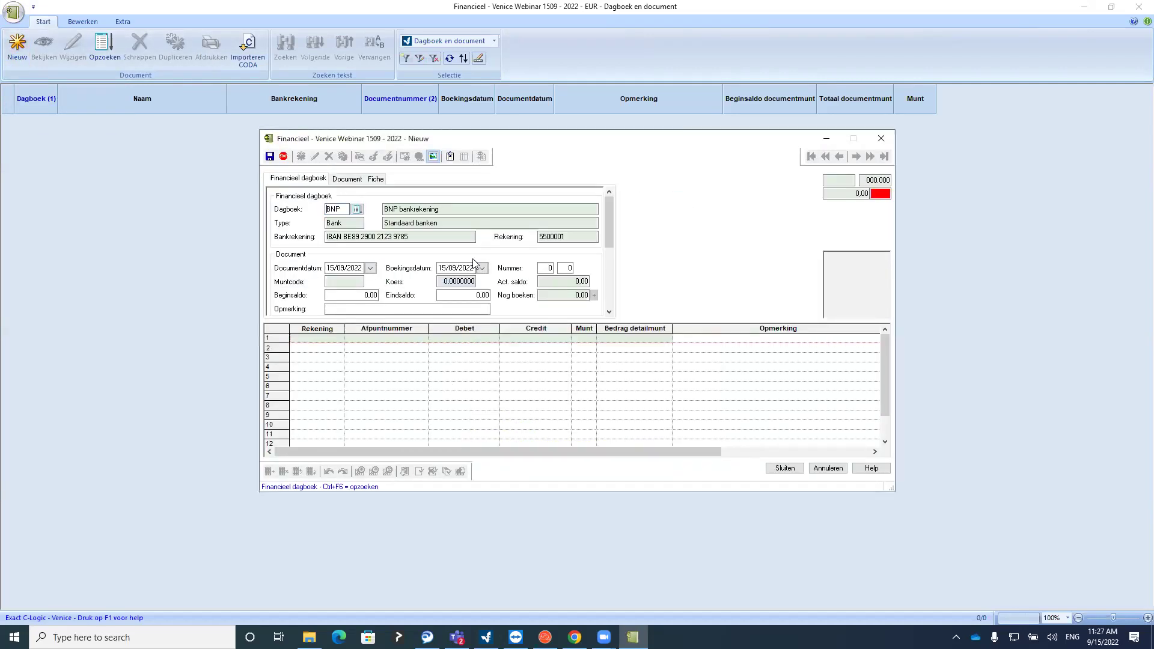
pyautogui.click(470, 294)
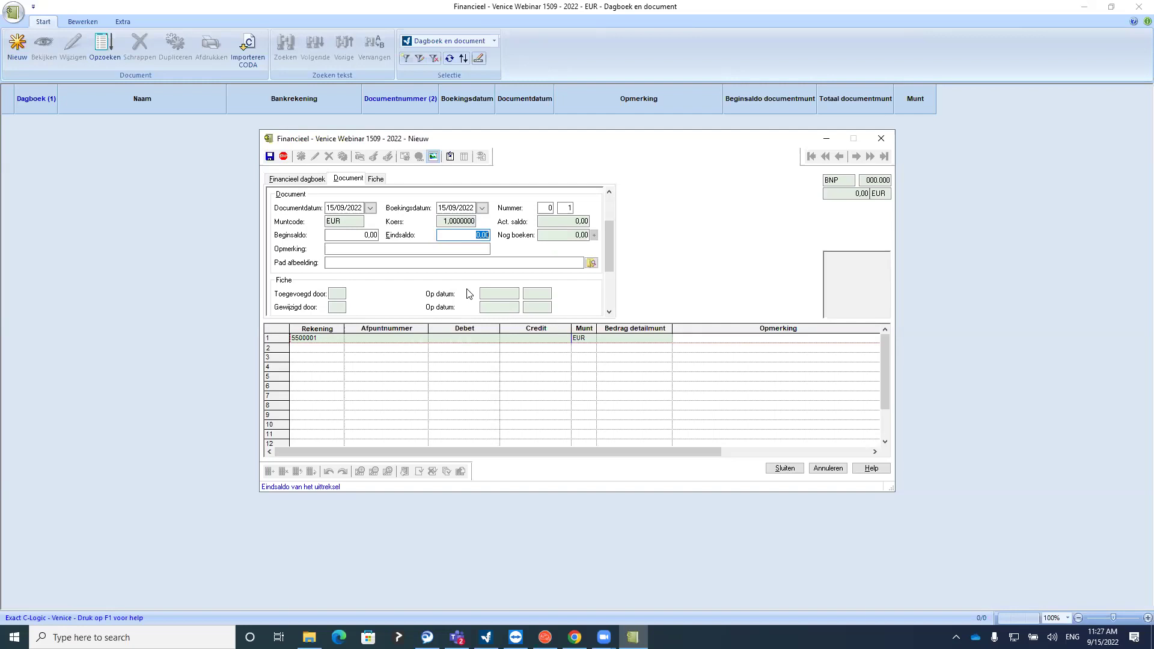
pyautogui.write('3236,75')
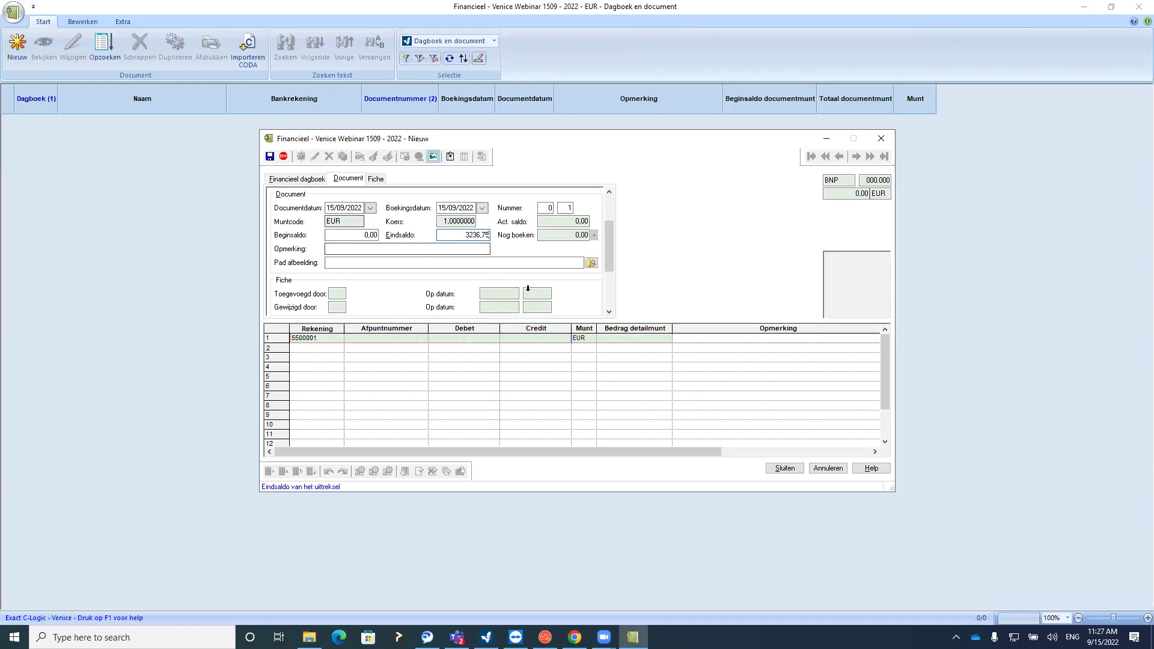
pyautogui.click(552, 239)
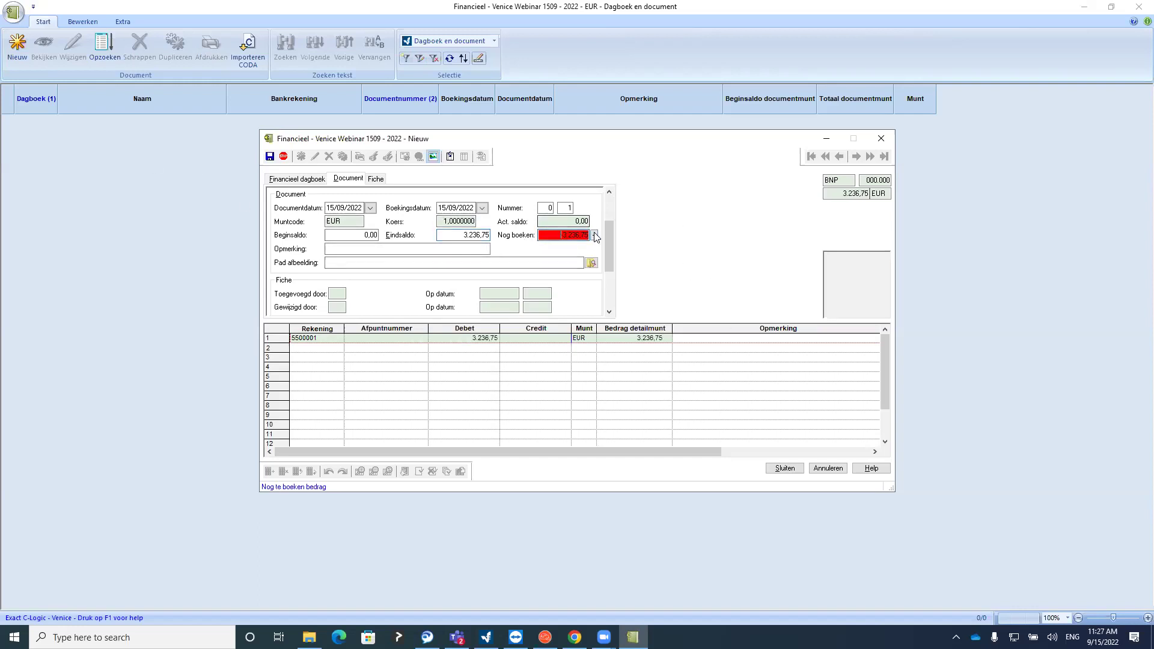
# Try looking up Culikado for line 2 via search code kcu and the account lookup
pyautogui.click(317, 348)
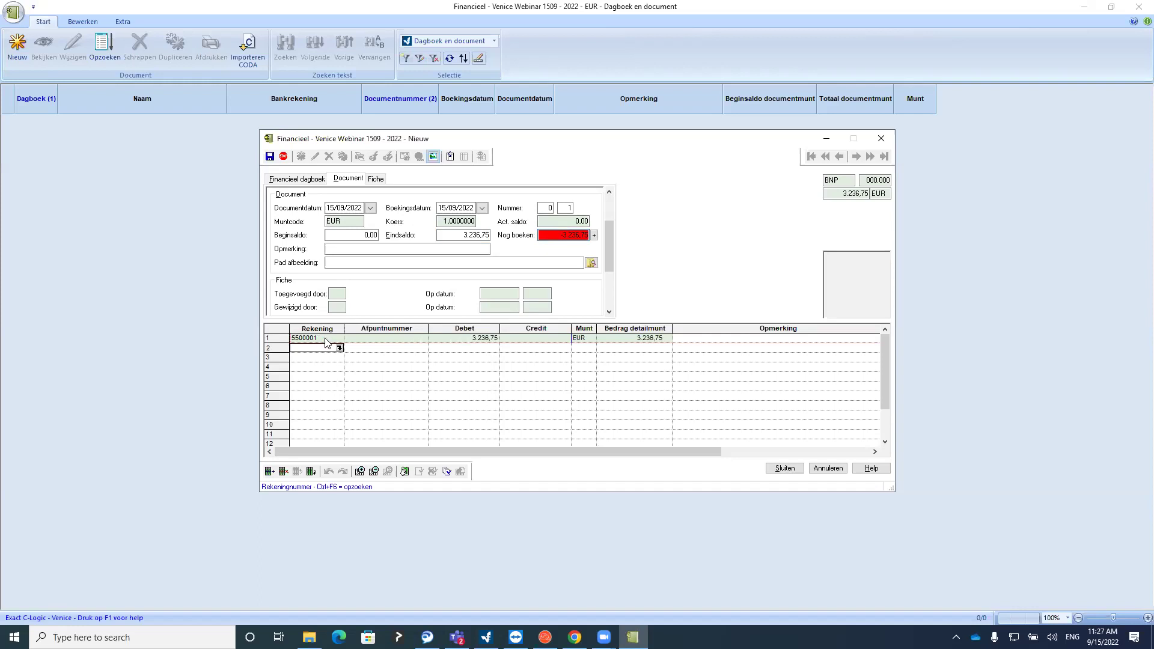
pyautogui.click(339, 349)
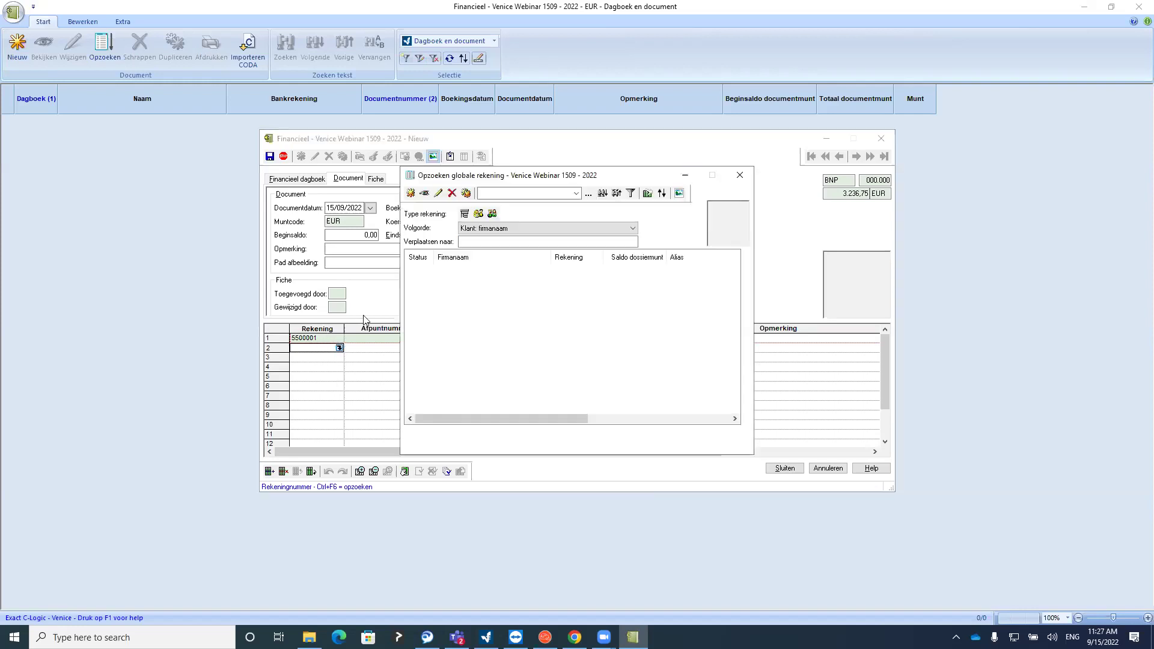
pyautogui.click(733, 179)
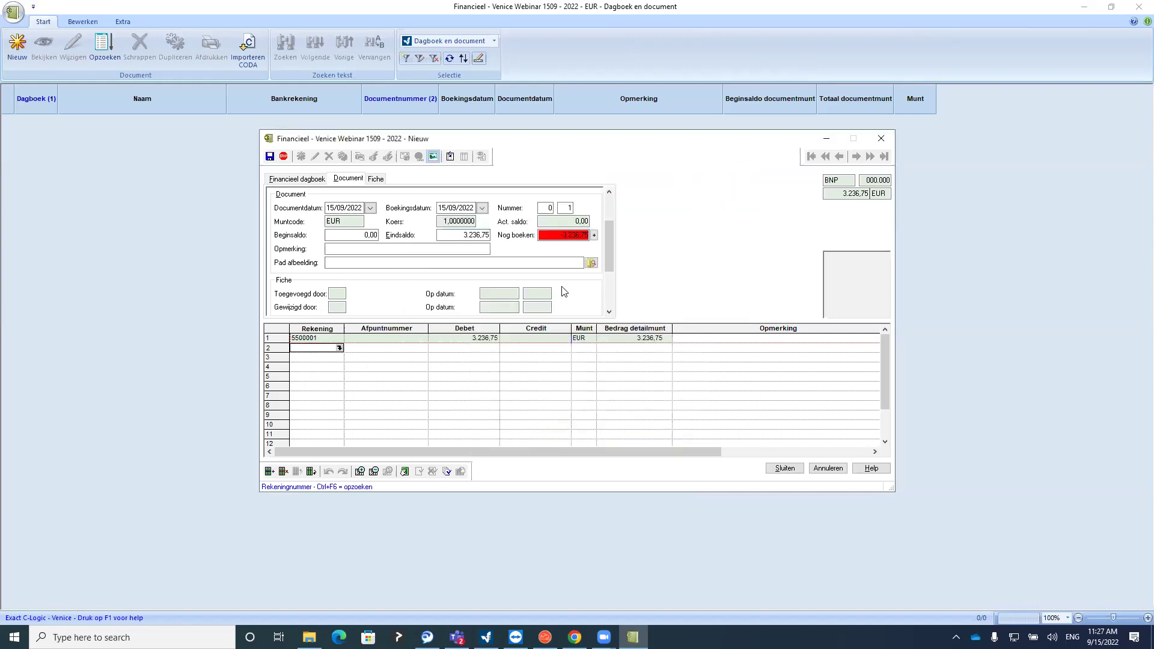
pyautogui.click(305, 357)
pyautogui.click(305, 349)
pyautogui.write('k')
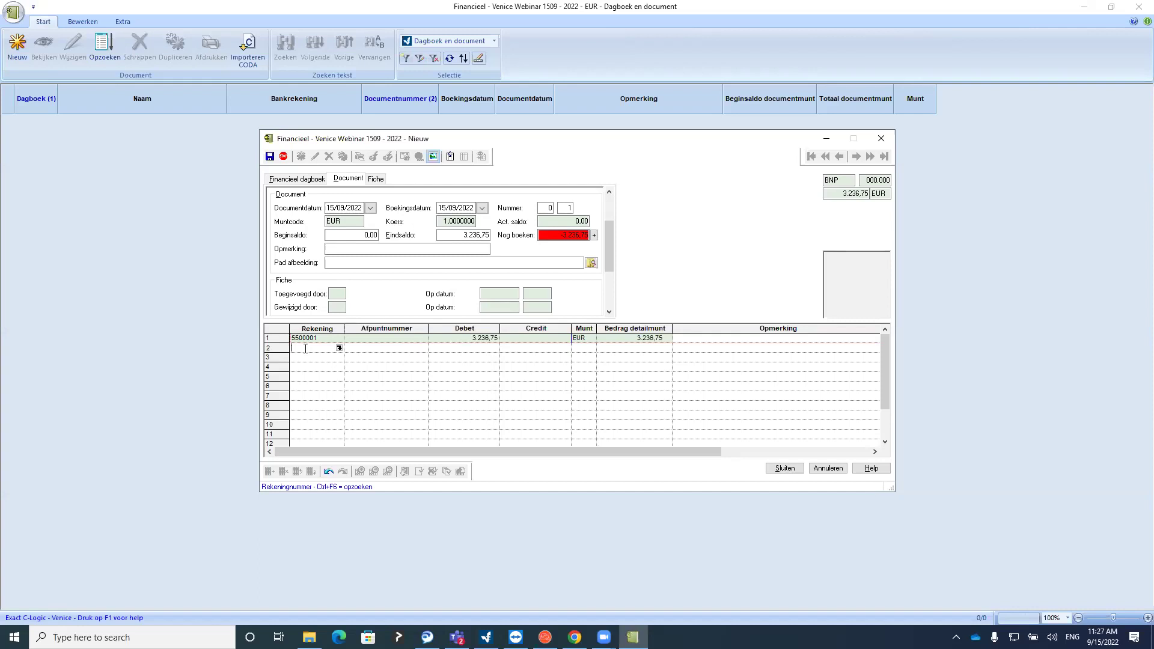
pyautogui.write('cul')
pyautogui.press('Return')
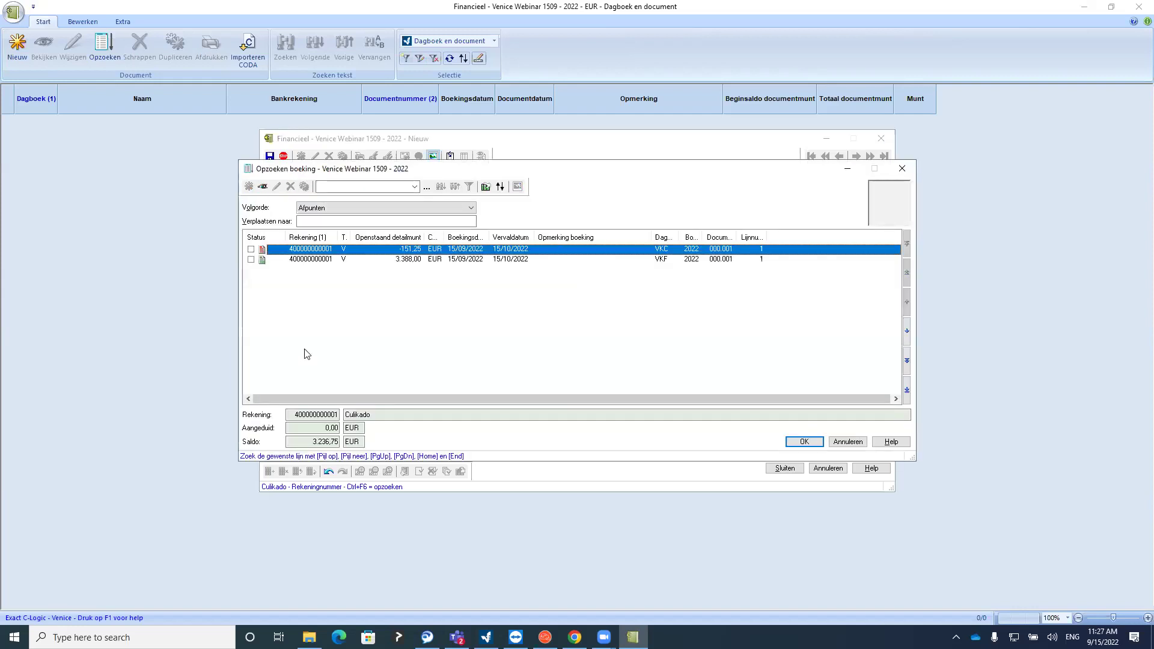
pyautogui.click(902, 168)
pyautogui.press('Escape')
pyautogui.press('Escape')
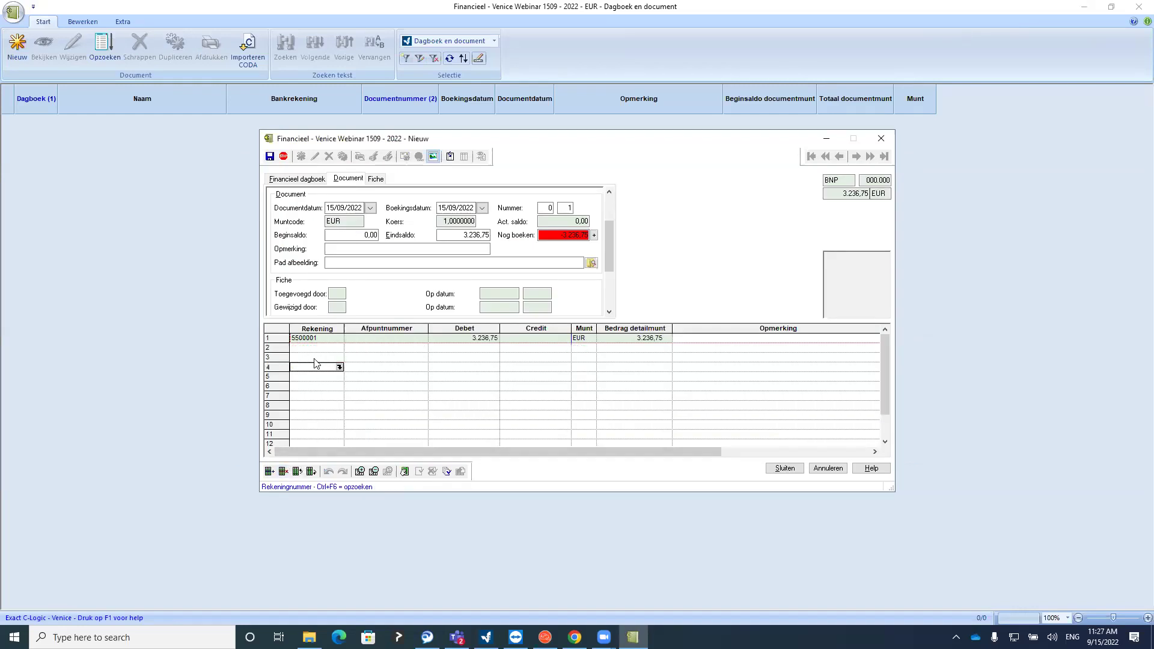
pyautogui.click(339, 348)
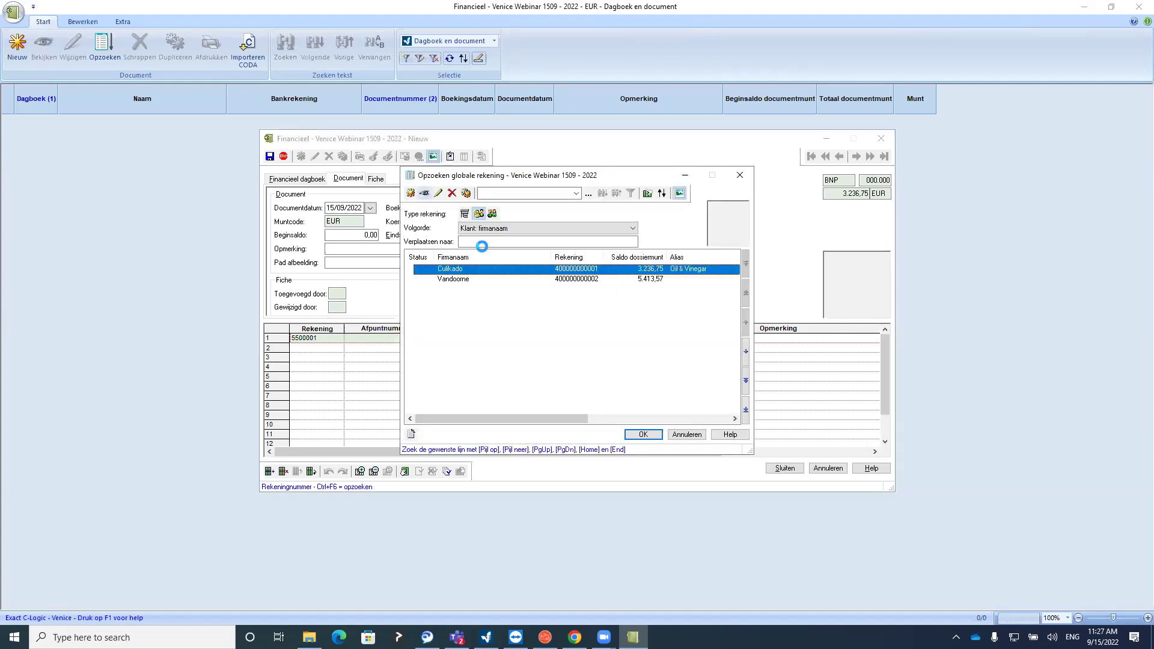
pyautogui.press('F5')
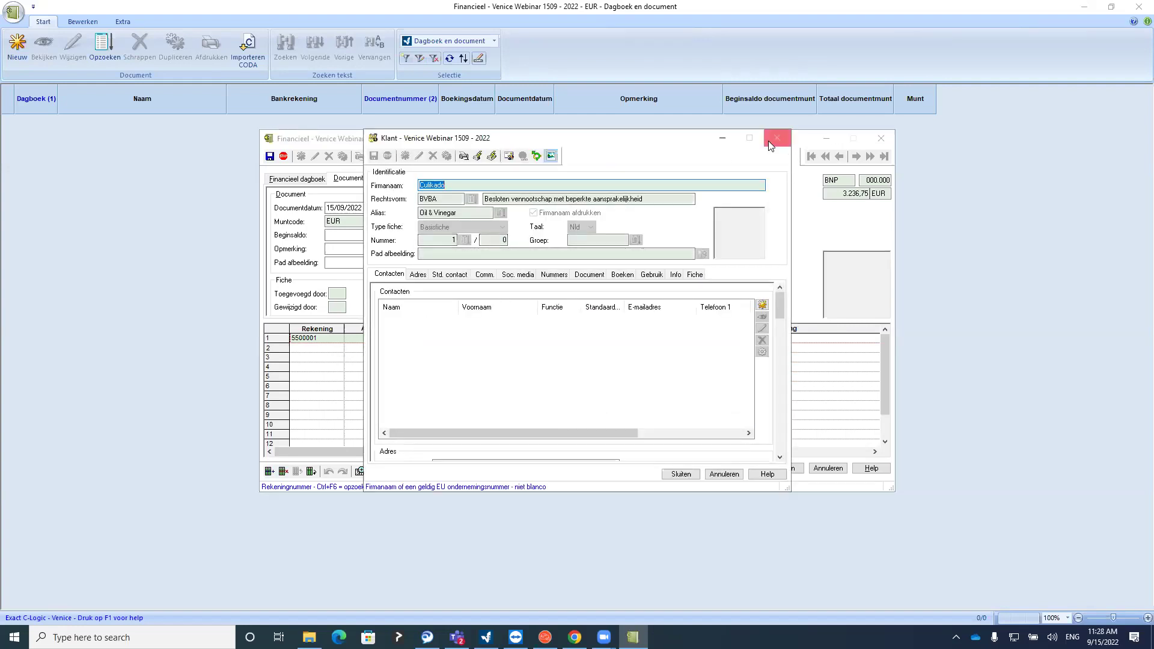
pyautogui.click(777, 137)
pyautogui.click(739, 175)
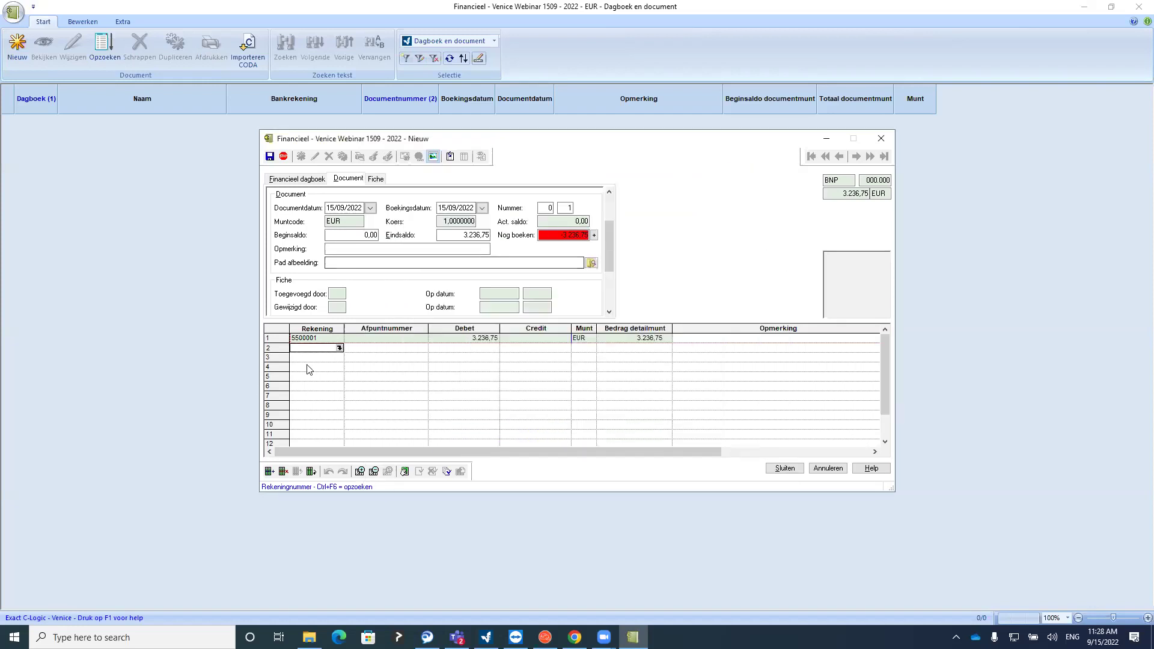
# Put Culikado on line 2 and match its 3.388,00 invoice and 151,25 credit note
pyautogui.write('k1')
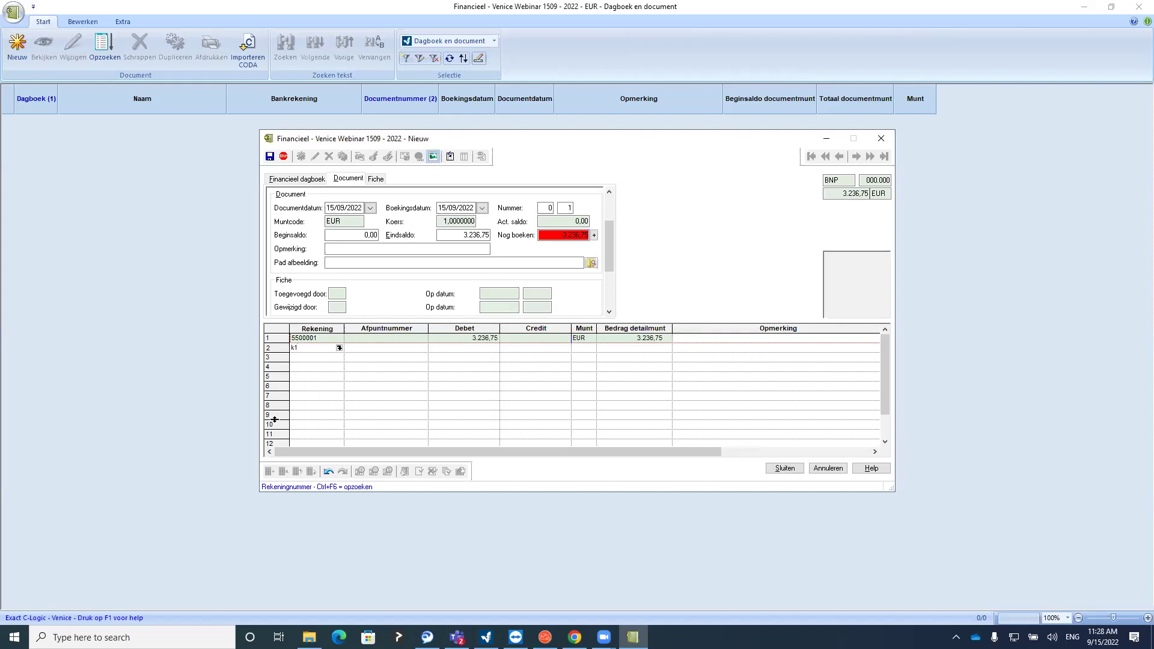
pyautogui.press('Tab')
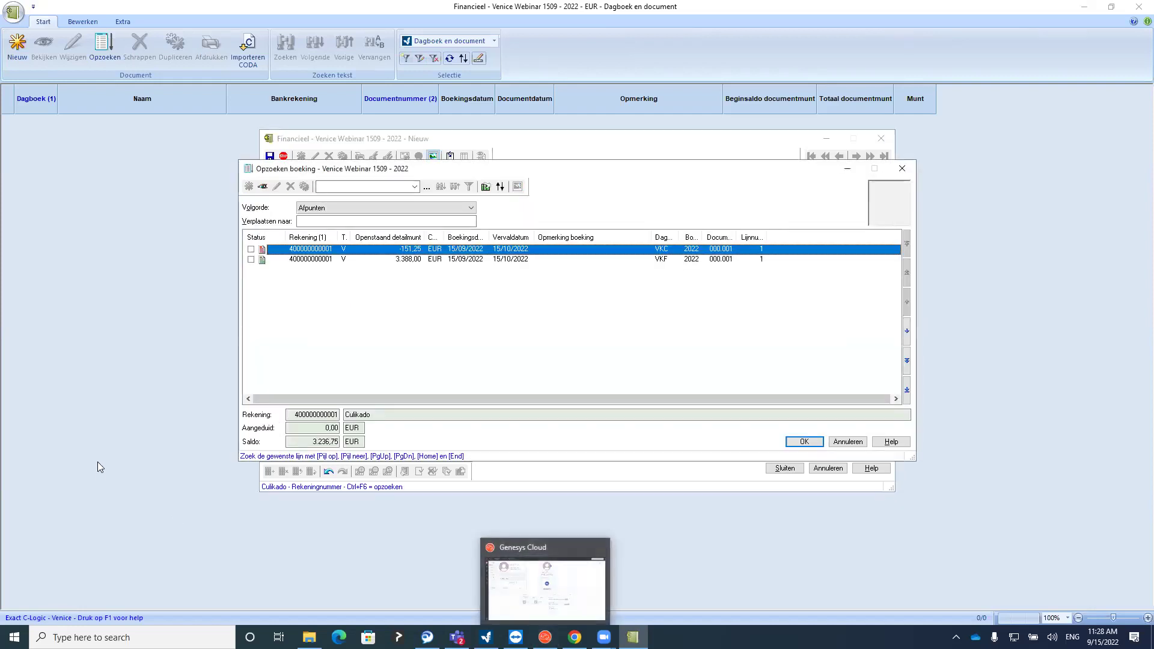
pyautogui.click(251, 249)
pyautogui.click(250, 259)
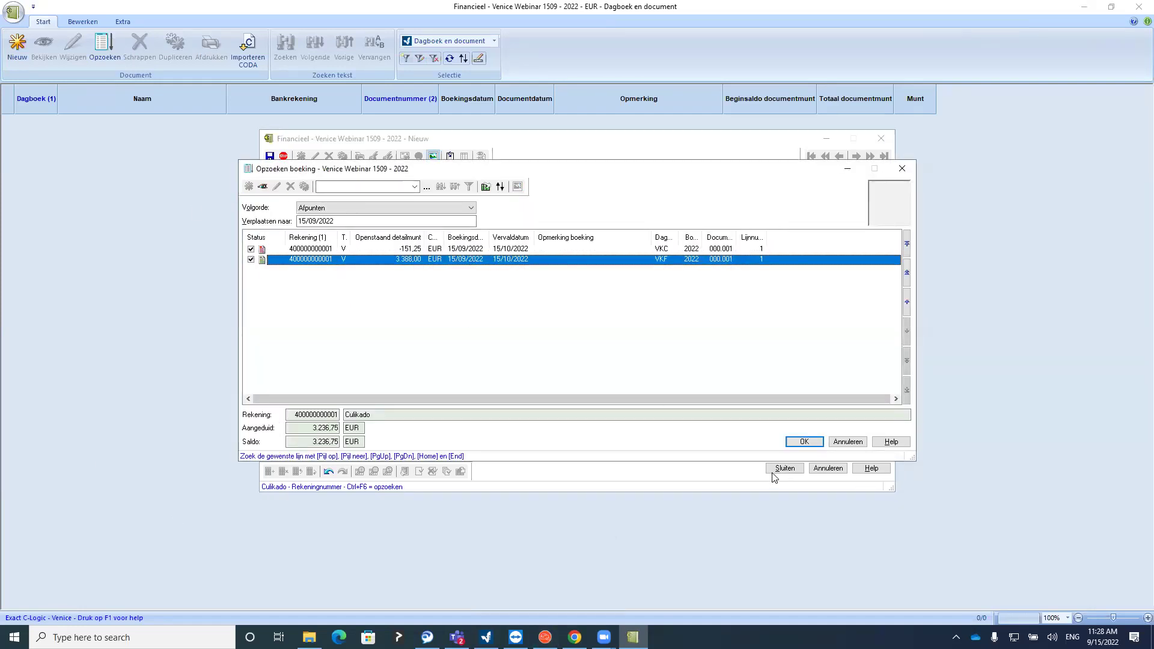
pyautogui.click(809, 442)
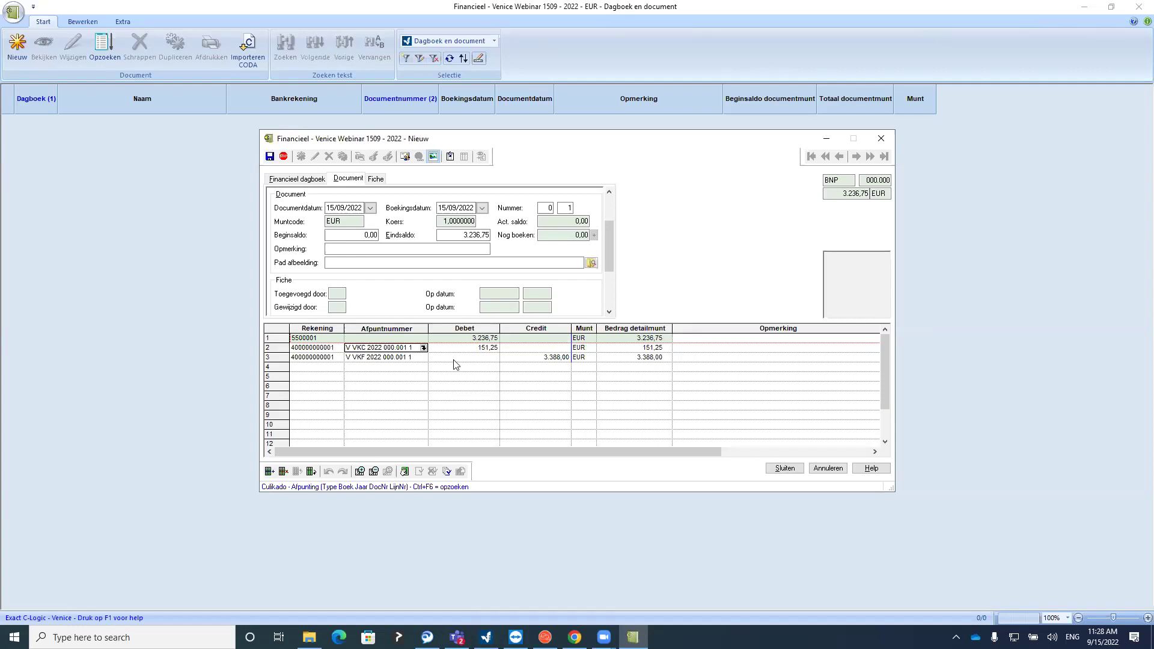
# Save statement 000.001 and open statement 2 with a 3.236,75 opening balance
pyautogui.press('Tab')
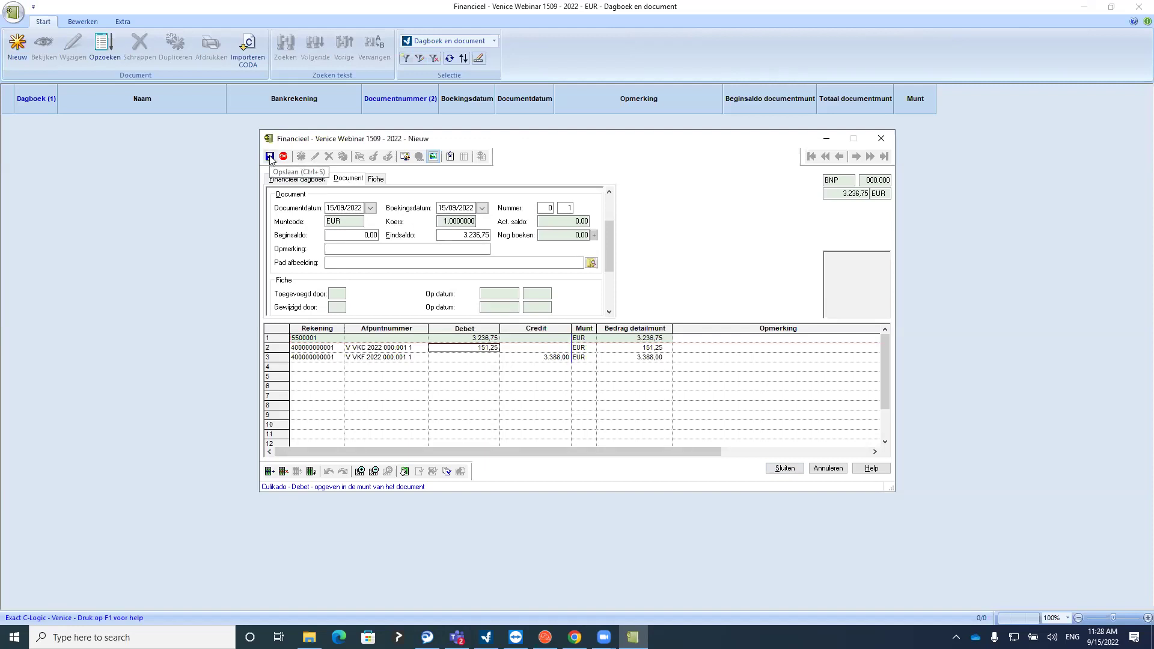
pyautogui.click(270, 157)
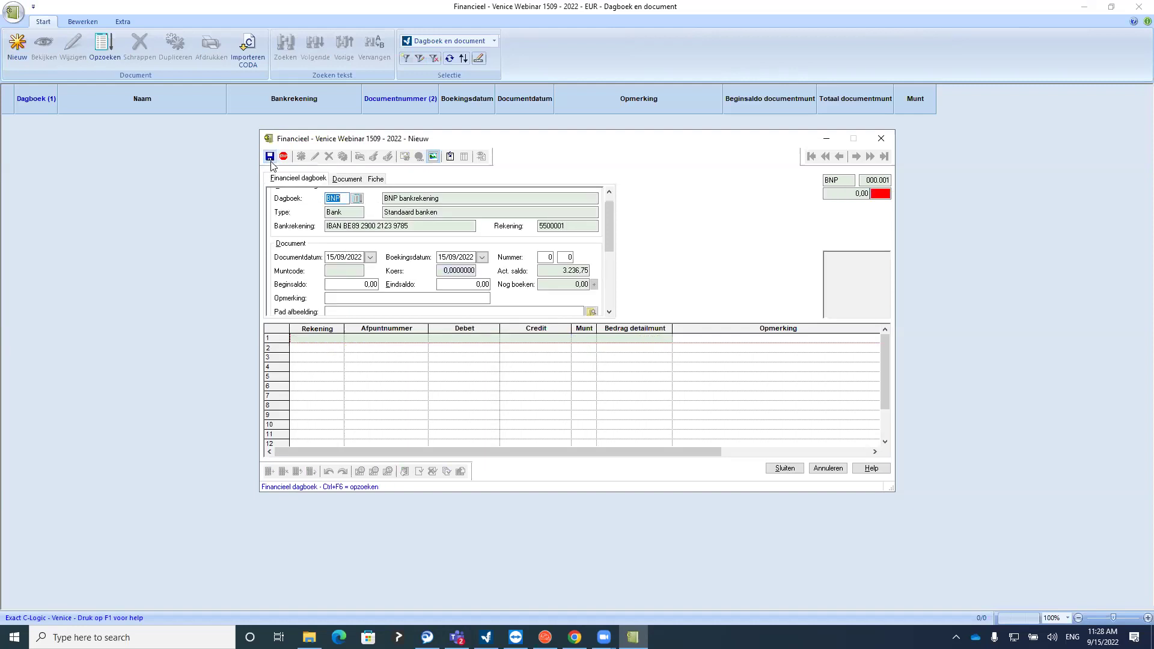
pyautogui.press('Return')
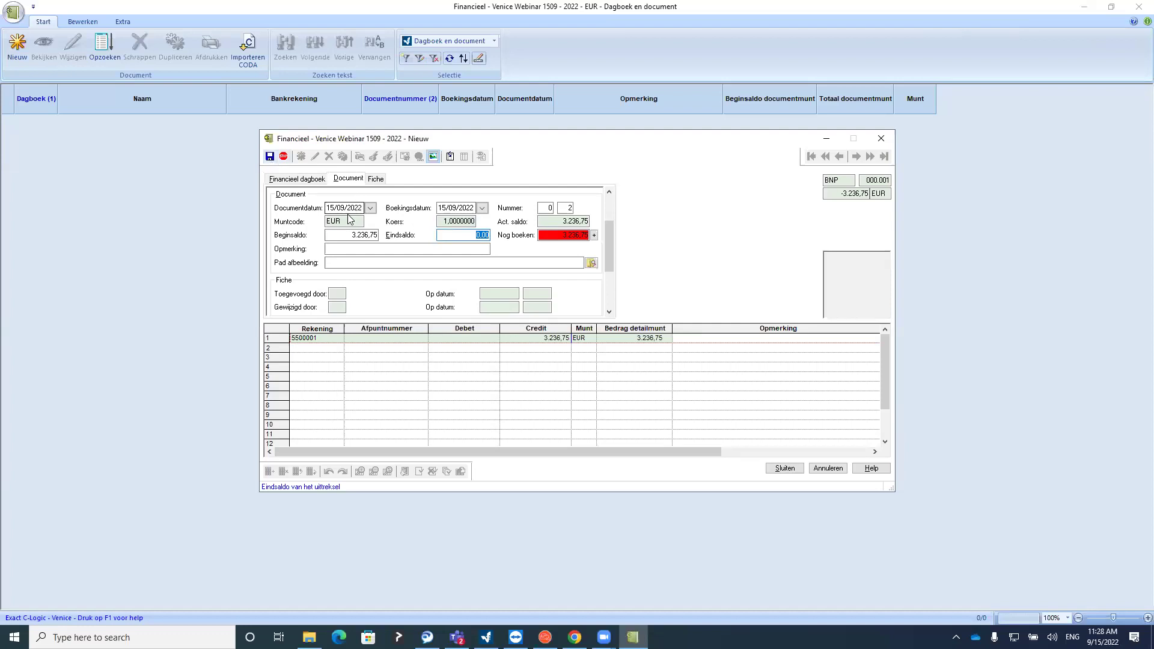
# Enter a 3.273,20 closing balance on statement 2, leaving 36,45 on the bank line
pyautogui.click(347, 235)
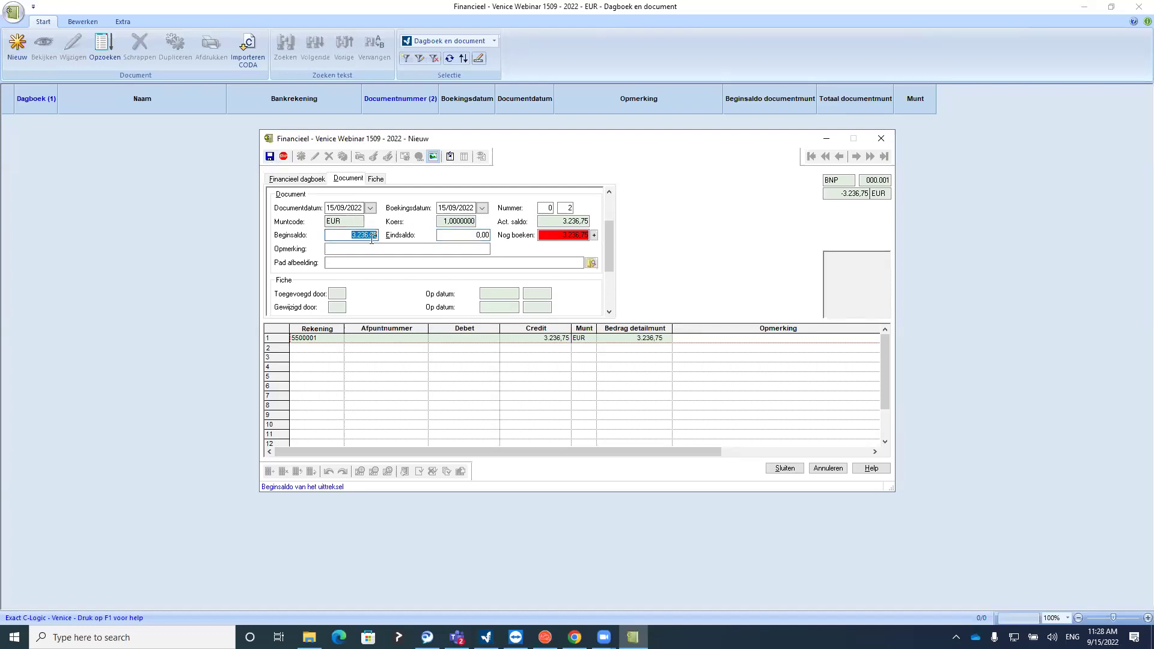
pyautogui.press('Return')
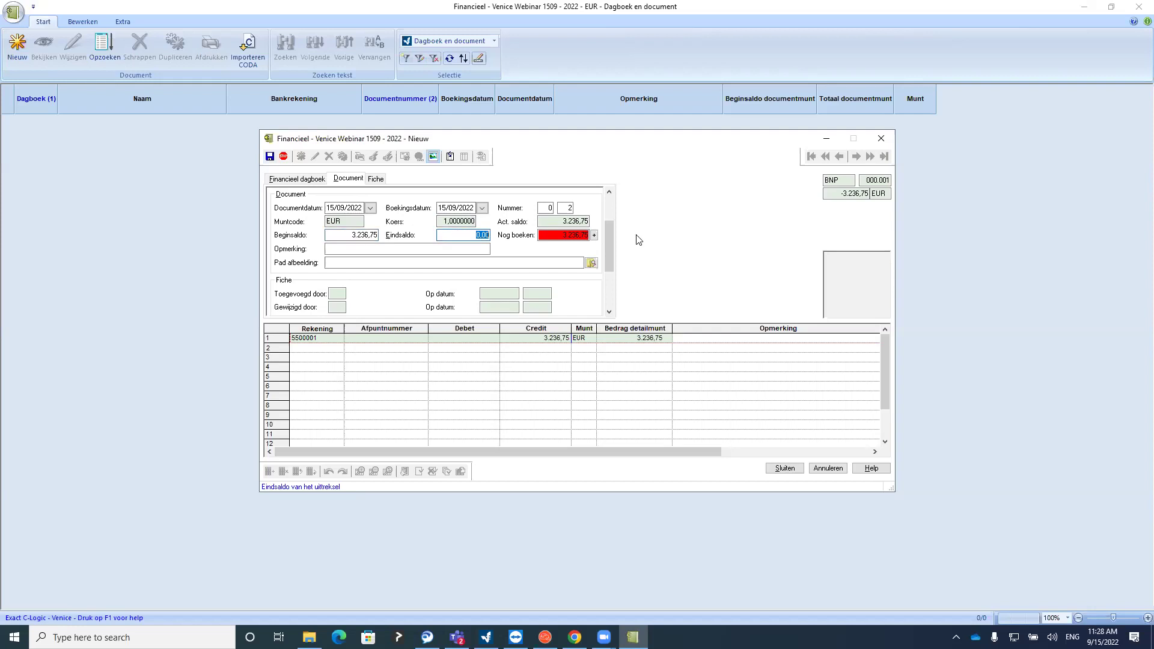
pyautogui.write('3273,20')
pyautogui.press('Tab')
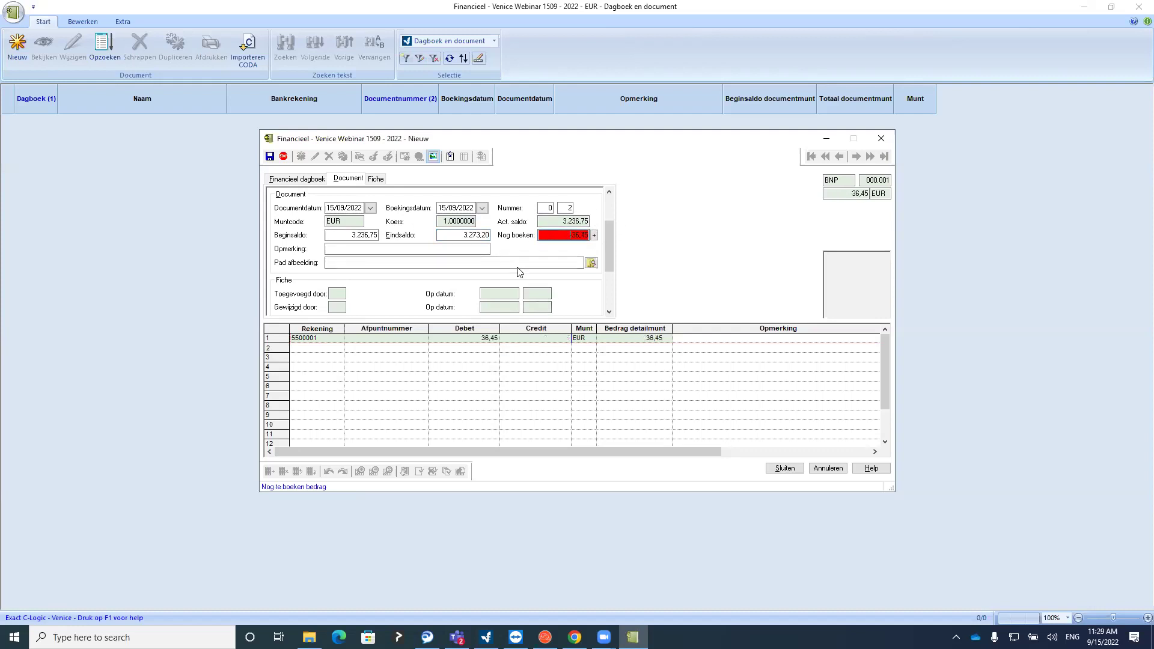
pyautogui.click(470, 346)
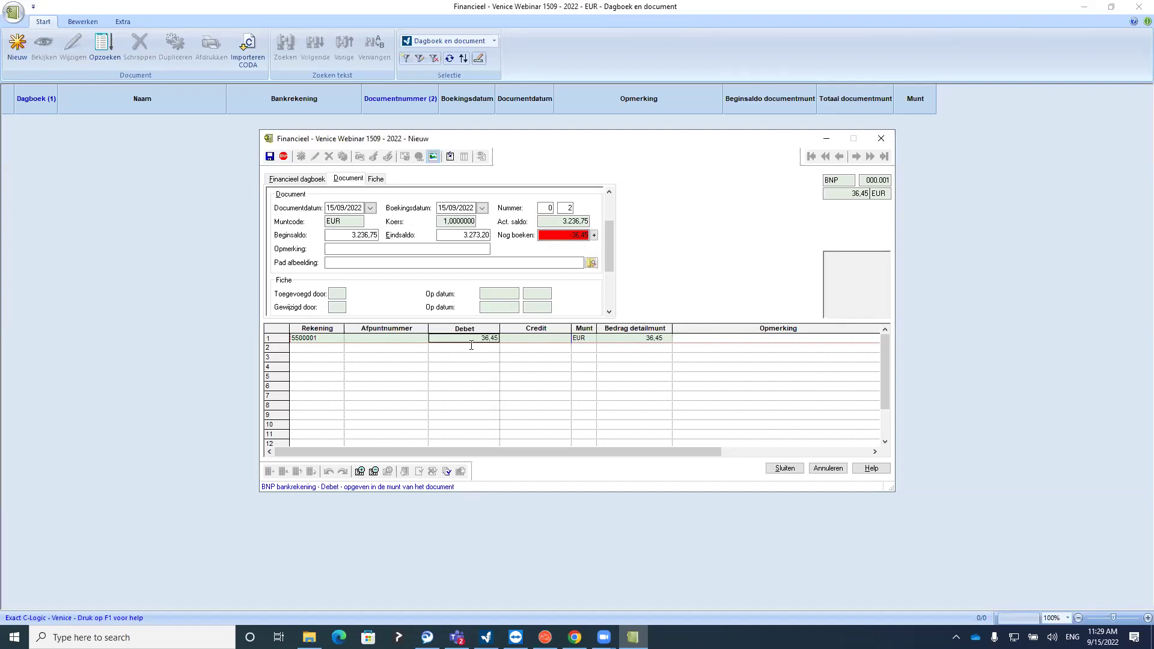
pyautogui.click(323, 352)
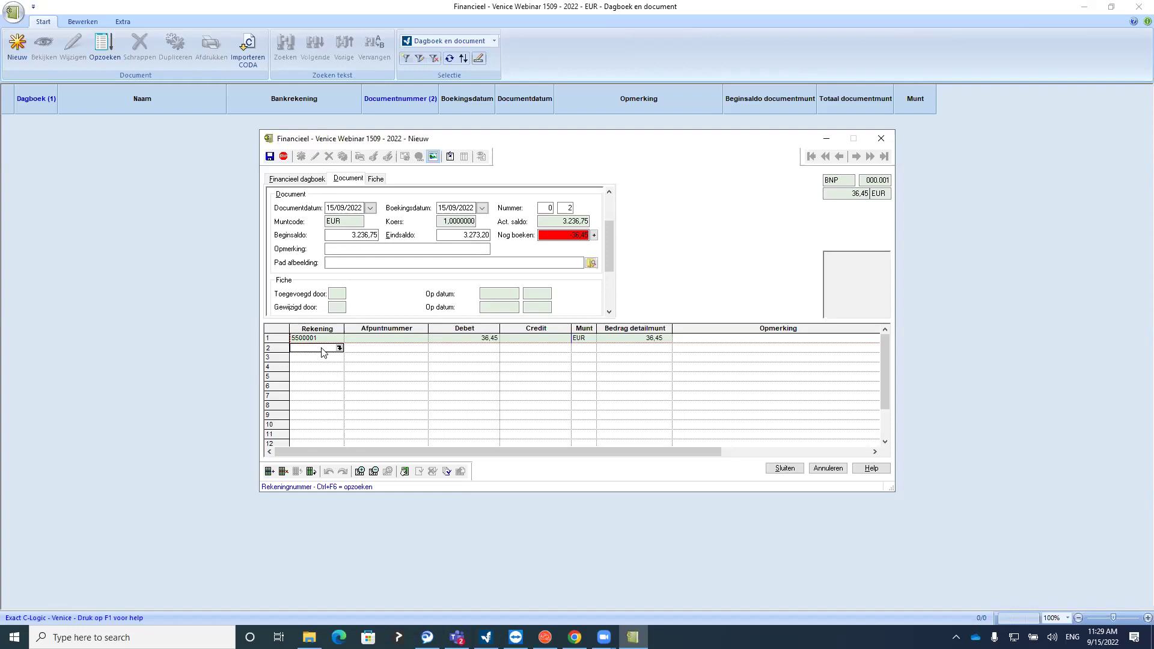
# Match line 2 to Vandoorne's invoice VKF 000.002 of 3.725,45 using search code kvan
pyautogui.write('kvan')
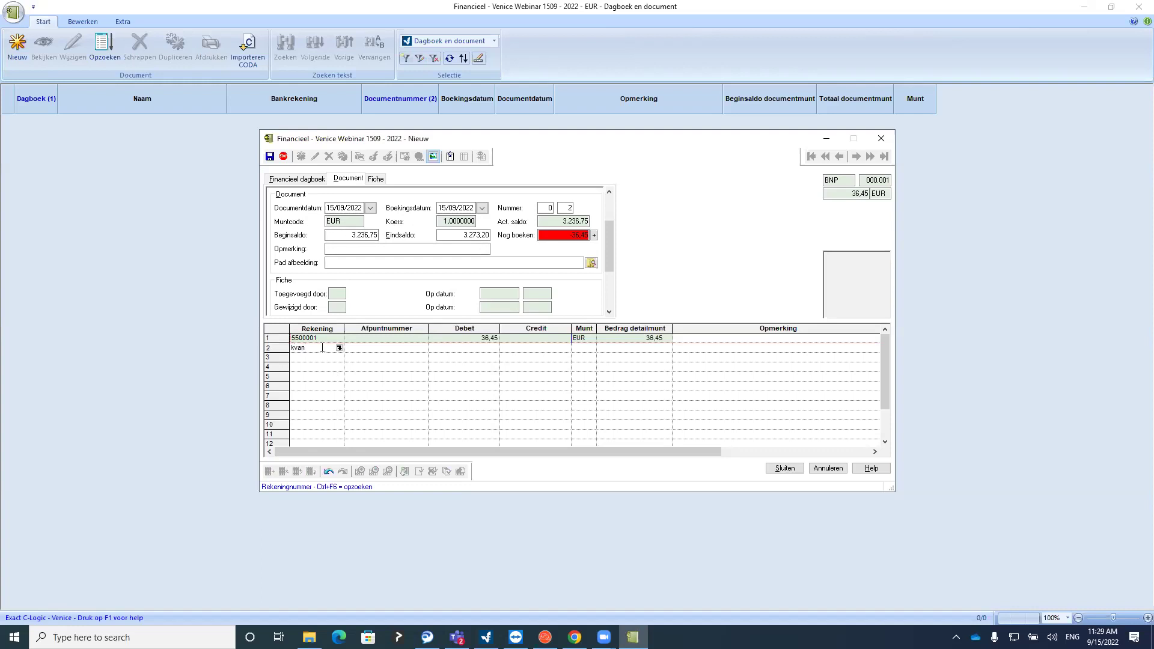
pyautogui.press('Return')
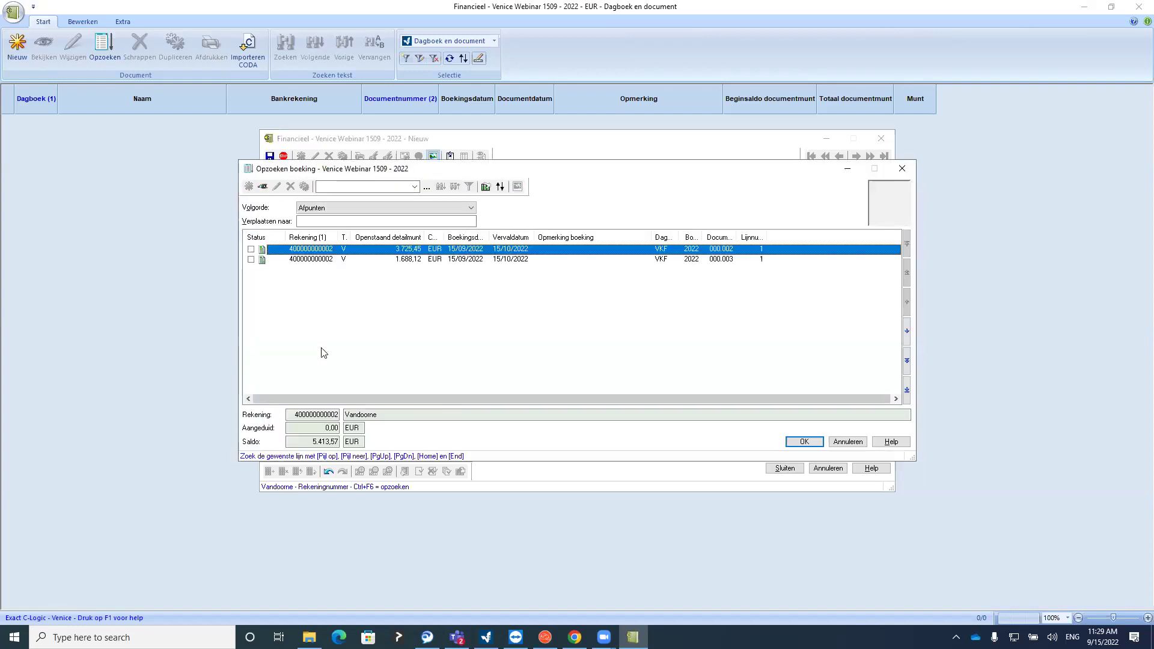
pyautogui.click(250, 249)
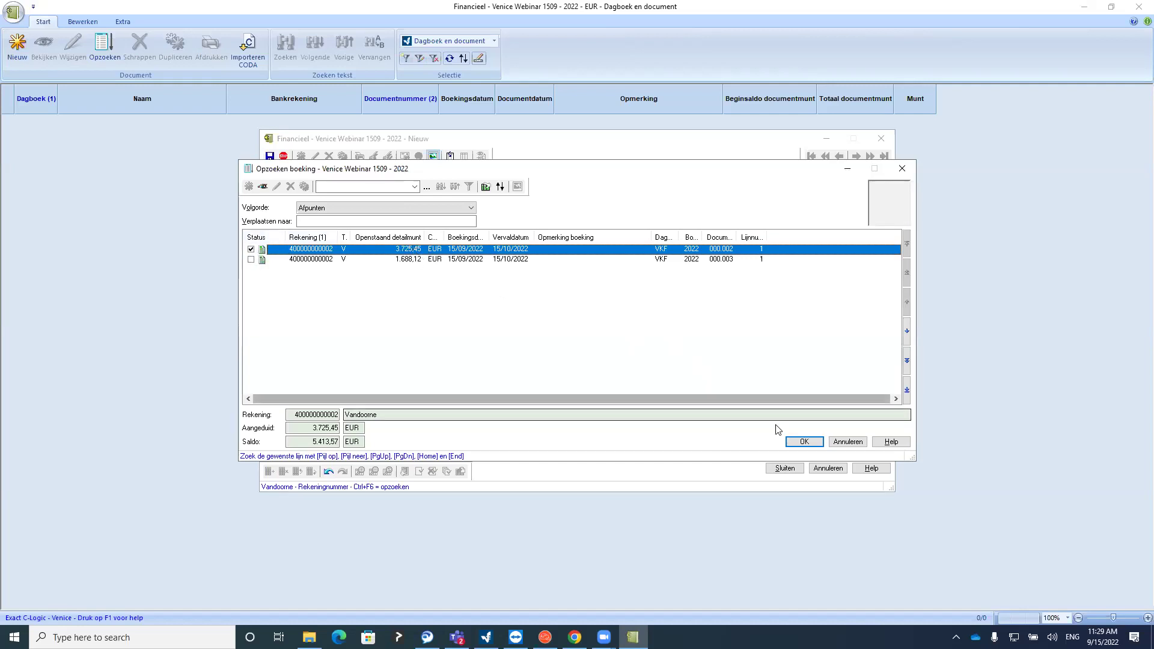
pyautogui.click(802, 441)
pyautogui.click(305, 361)
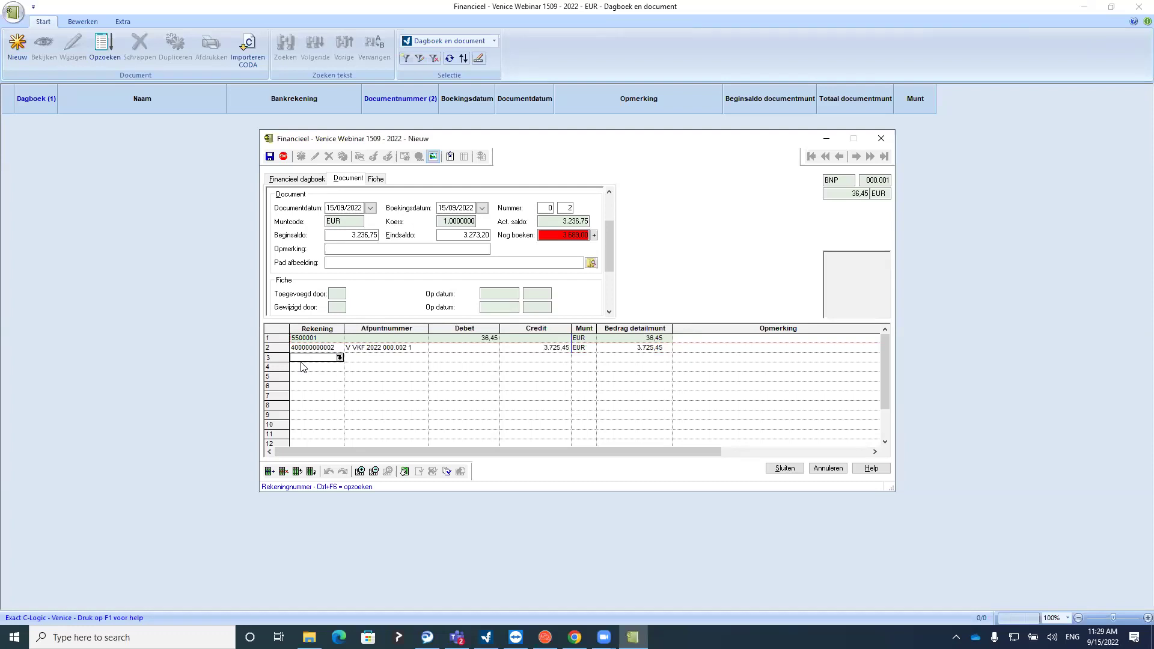
# Match line 3 to Mebu's purchase invoice AKF 000.003 of 3.689,27, leaving -0,27 to book
pyautogui.write('Imebu')
pyautogui.press('Return')
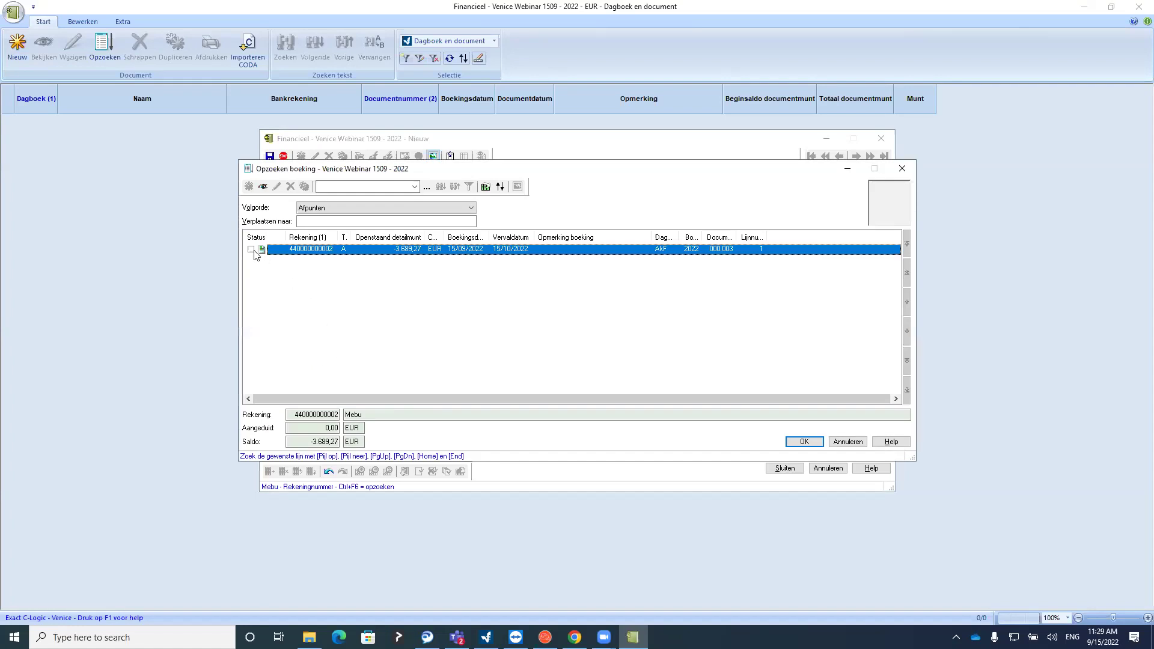
pyautogui.click(251, 250)
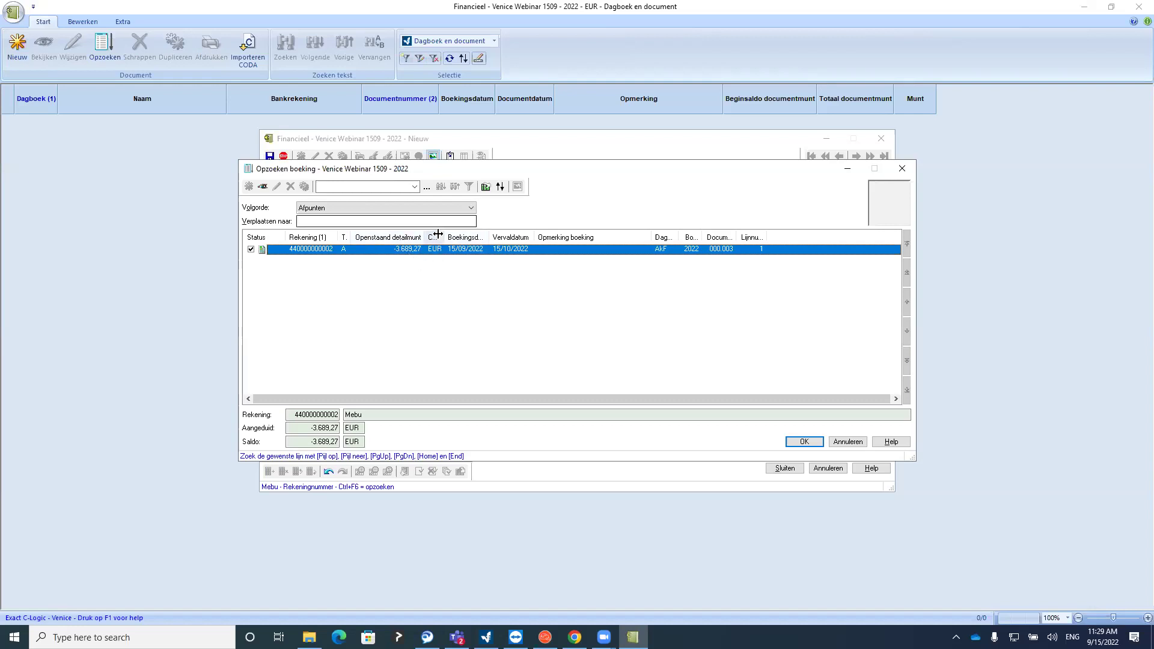
pyautogui.click(804, 442)
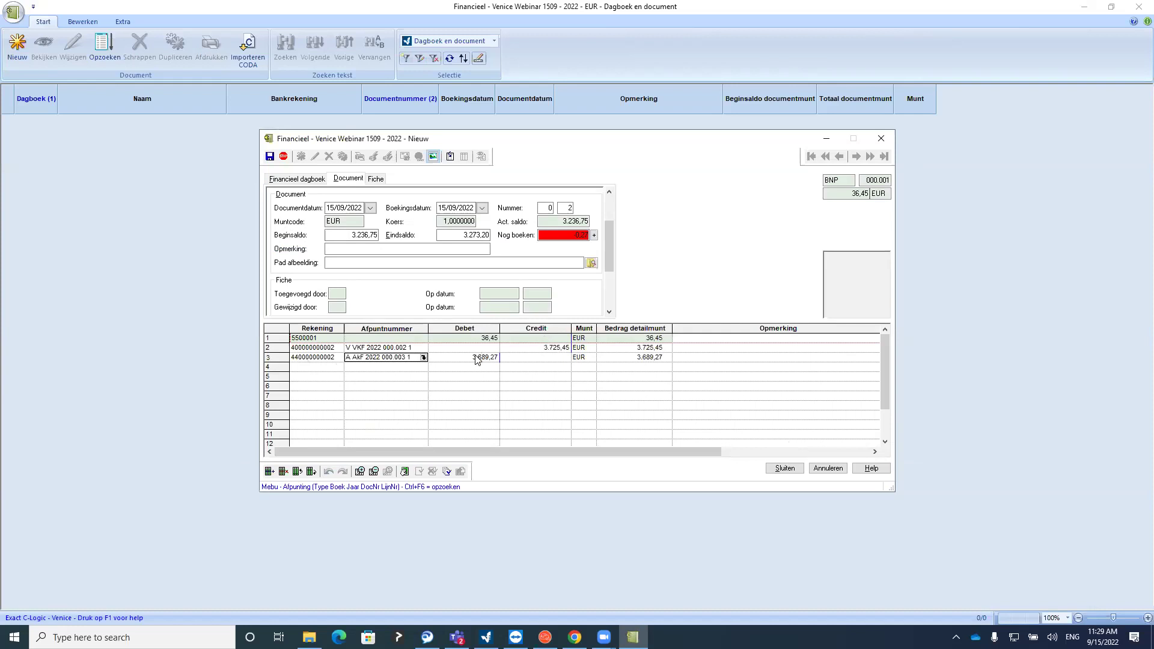
pyautogui.click(583, 234)
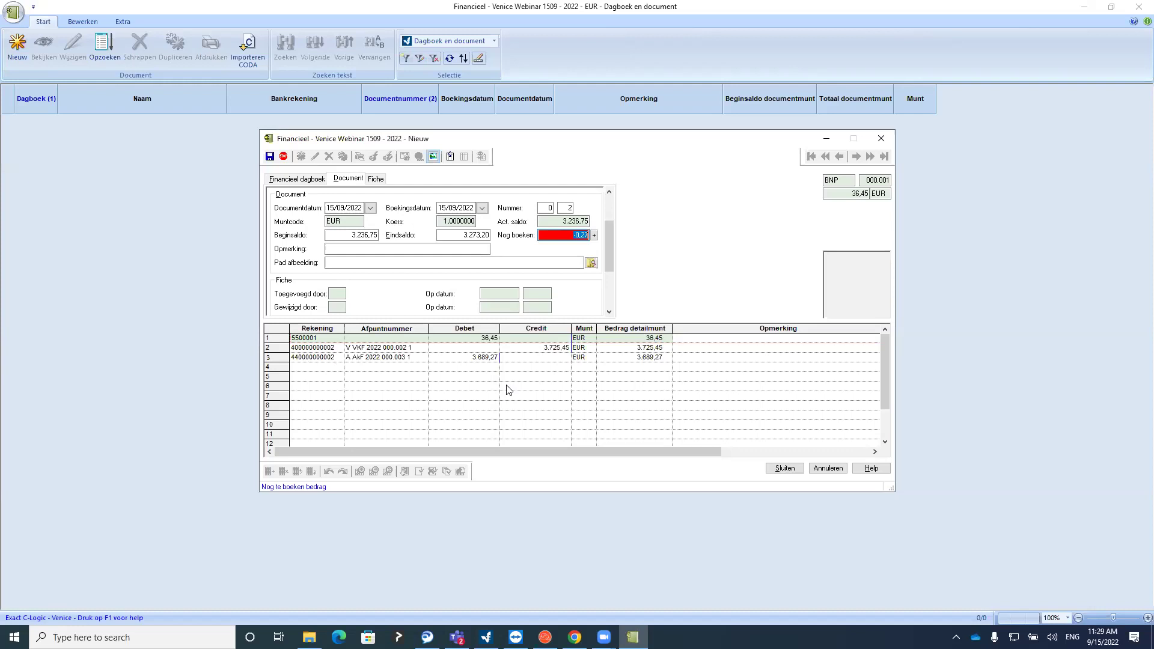
pyautogui.click(465, 360)
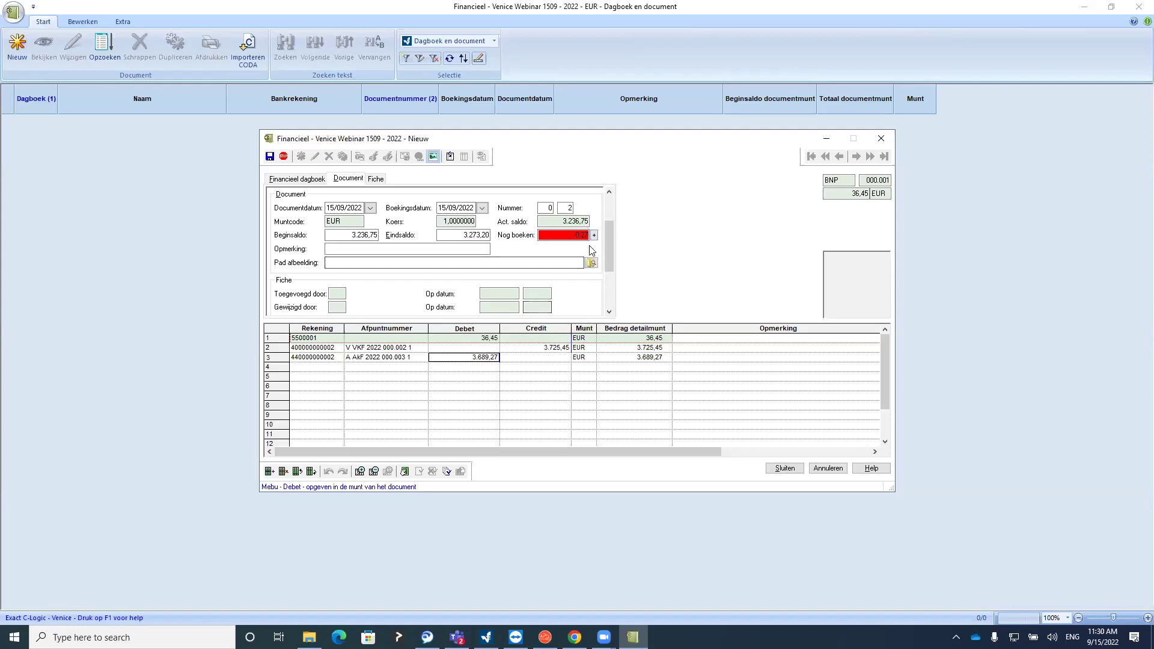
pyautogui.click(471, 365)
# Book the remaining 0,27 on line 3 as a payment discount to account 757
pyautogui.click(470, 360)
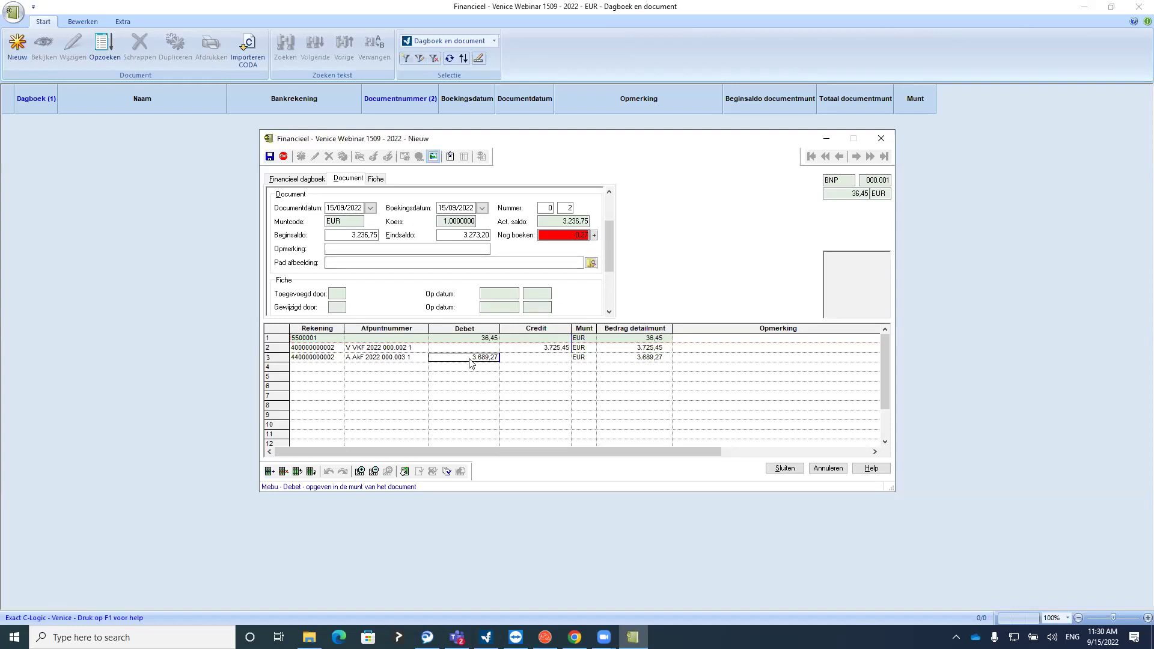
pyautogui.click(595, 237)
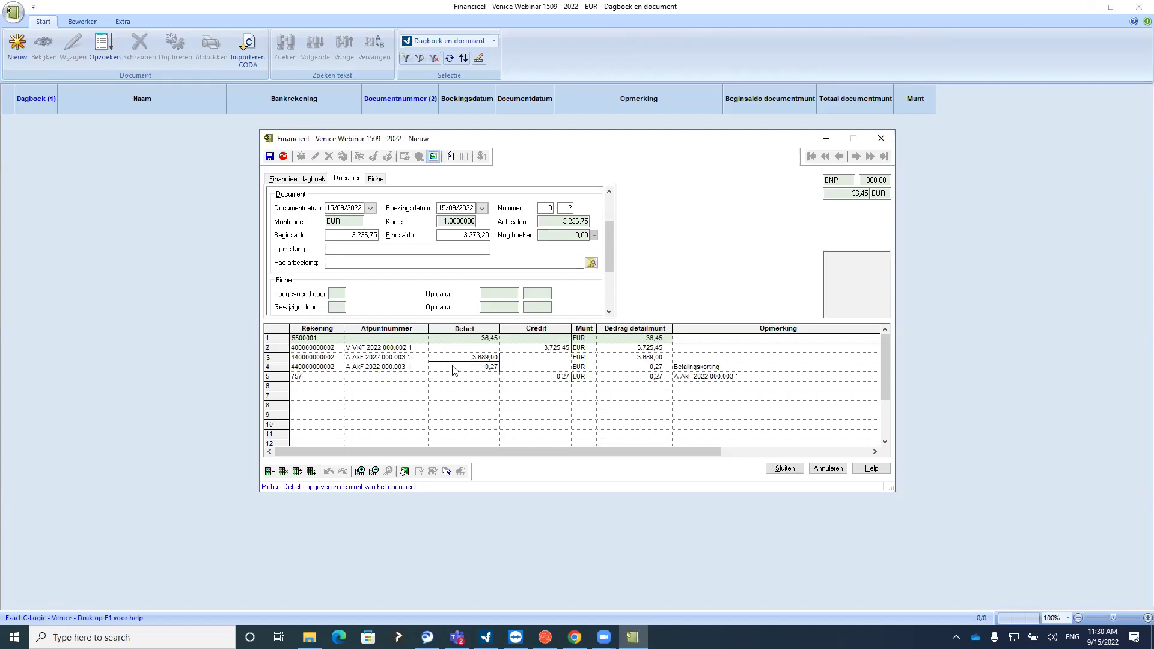
pyautogui.click(457, 368)
pyautogui.click(537, 377)
pyautogui.click(326, 377)
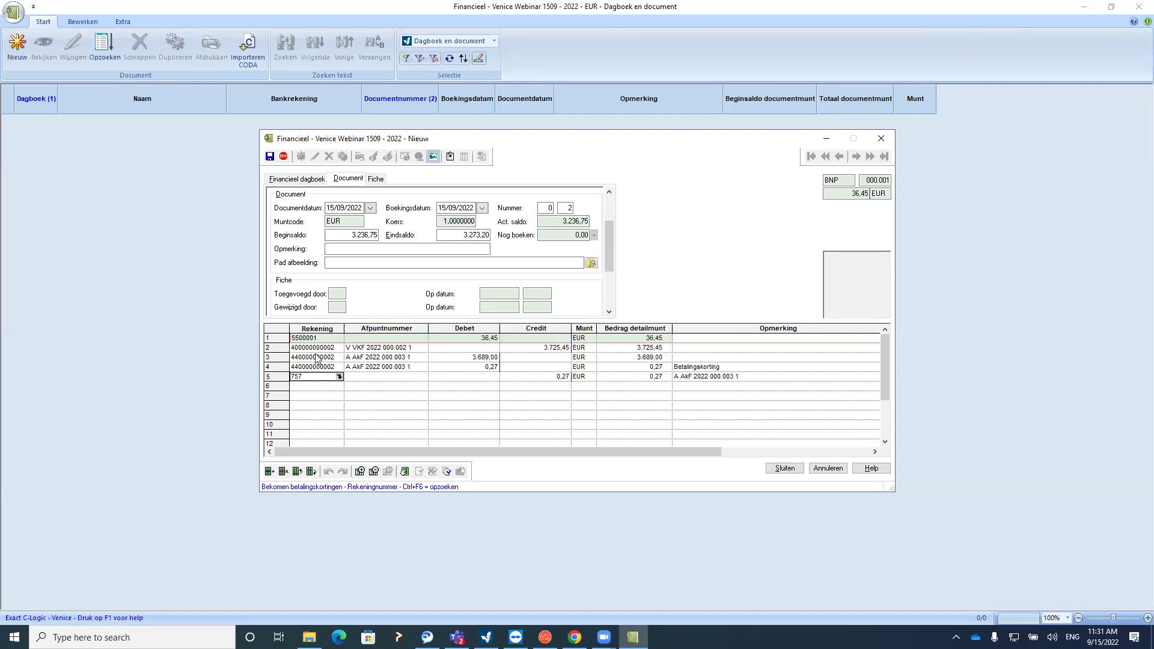
pyautogui.click(300, 368)
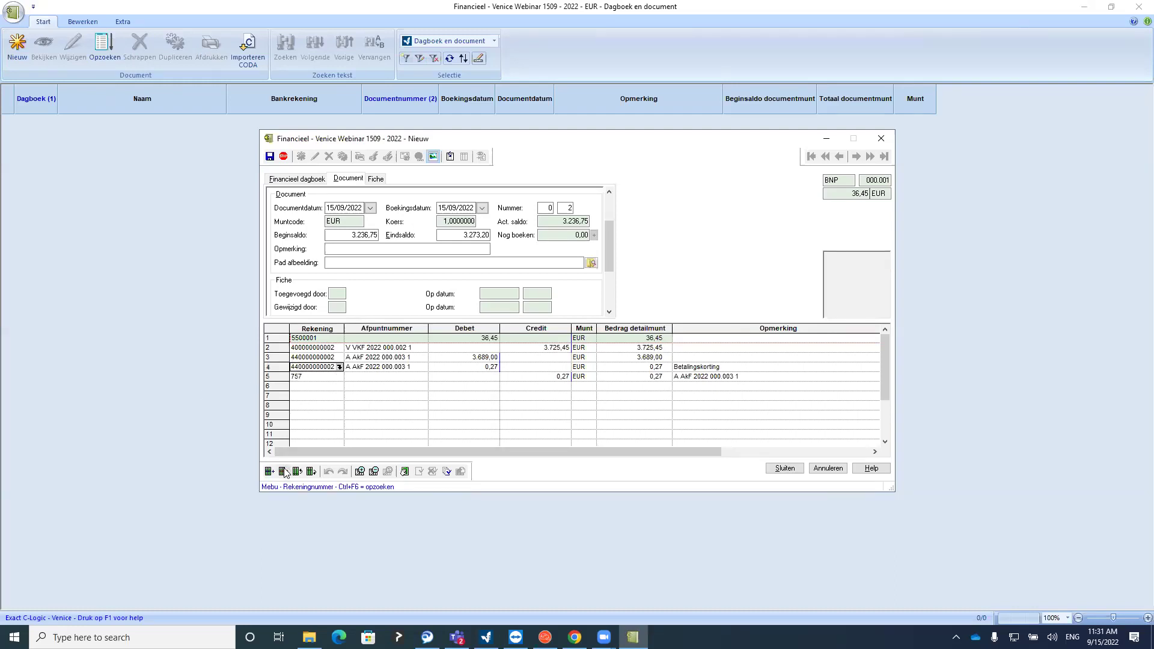
# Delete the old Mebu lines and re-enter Mebu's payment against invoice A AkF 2022 000.003 1 at 3.689,00
pyautogui.press('Up')
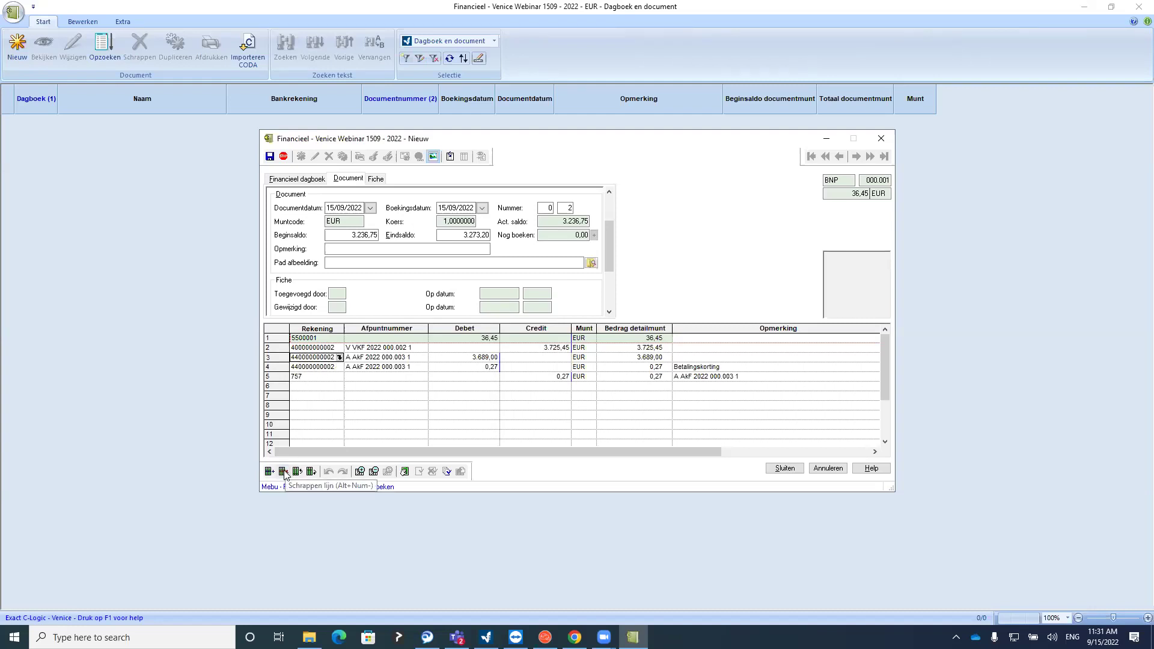
pyautogui.click(285, 472)
pyautogui.click(285, 472)
pyautogui.click(284, 472)
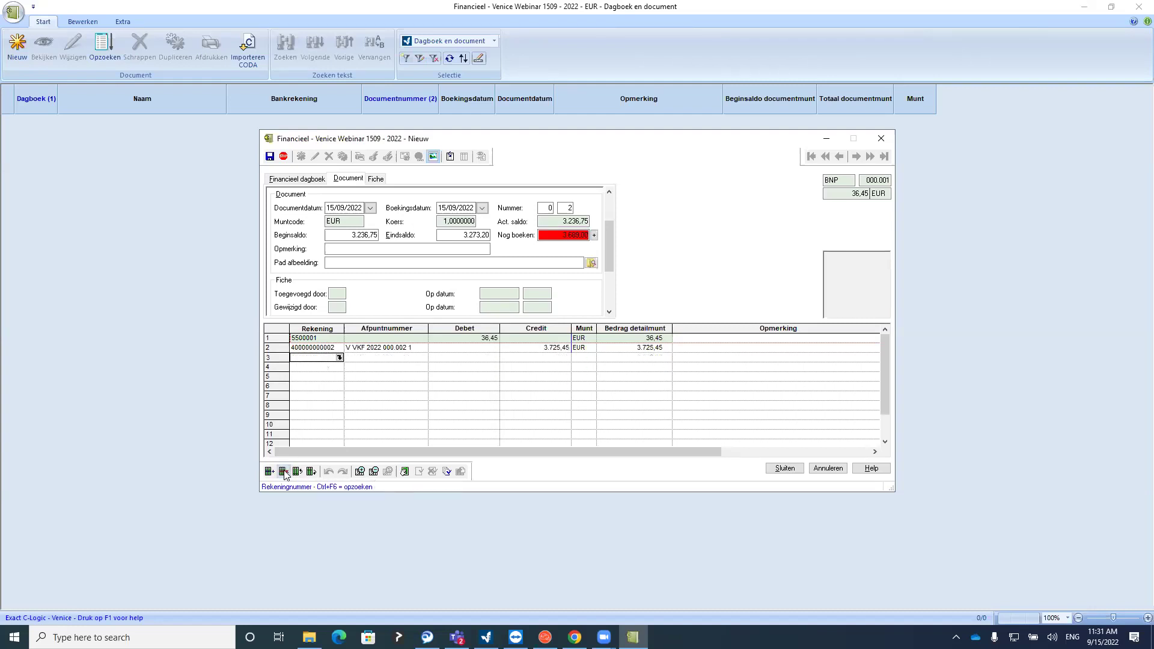
pyautogui.click(337, 358)
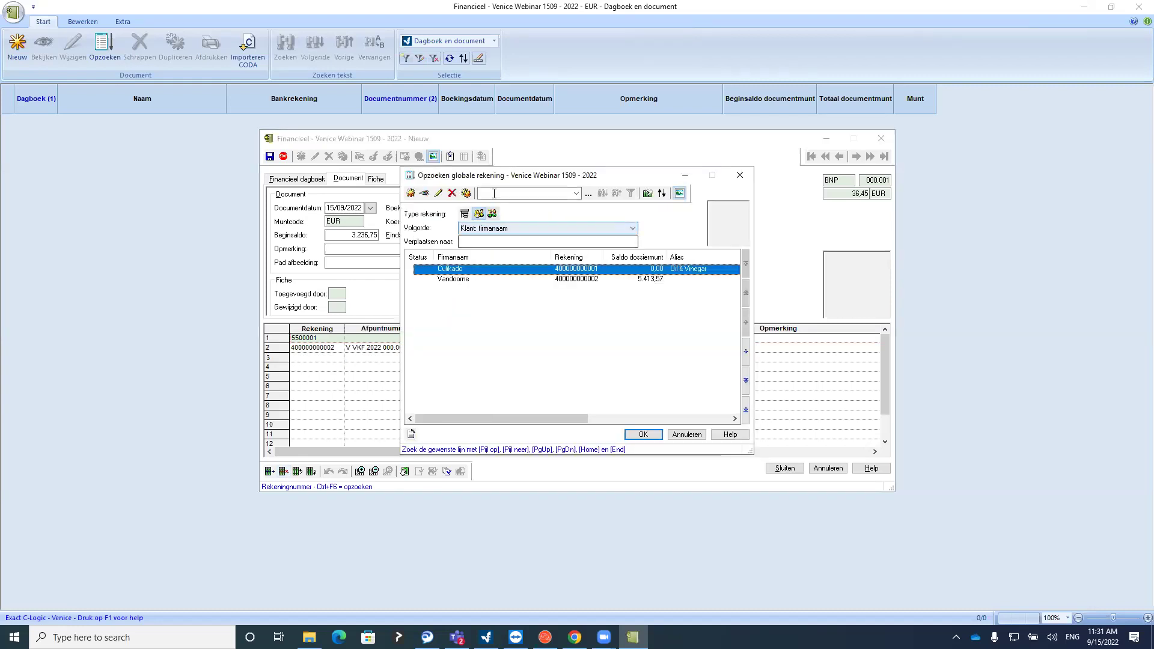
pyautogui.doubleClick(467, 271)
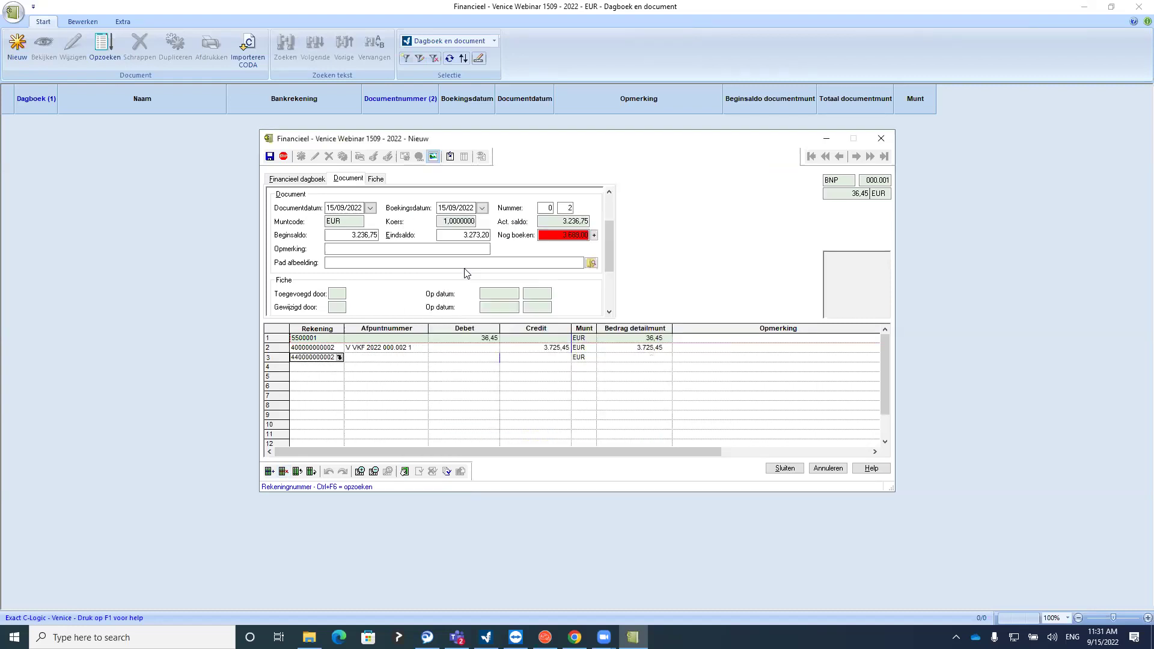
pyautogui.doubleClick(381, 358)
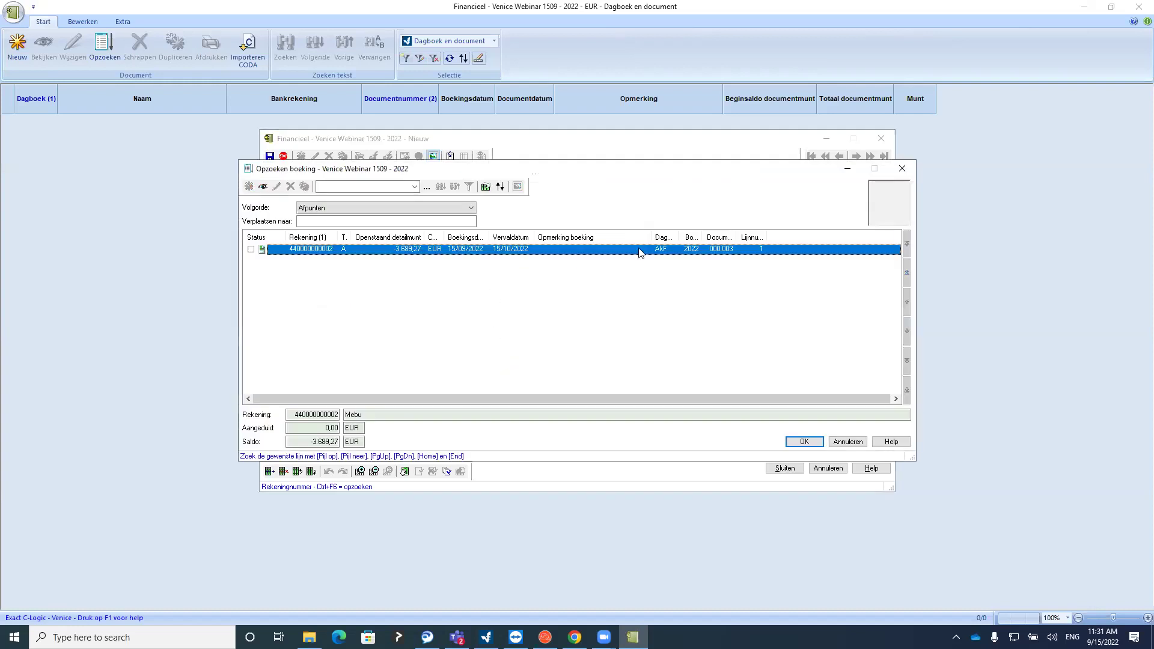
pyautogui.doubleClick(423, 250)
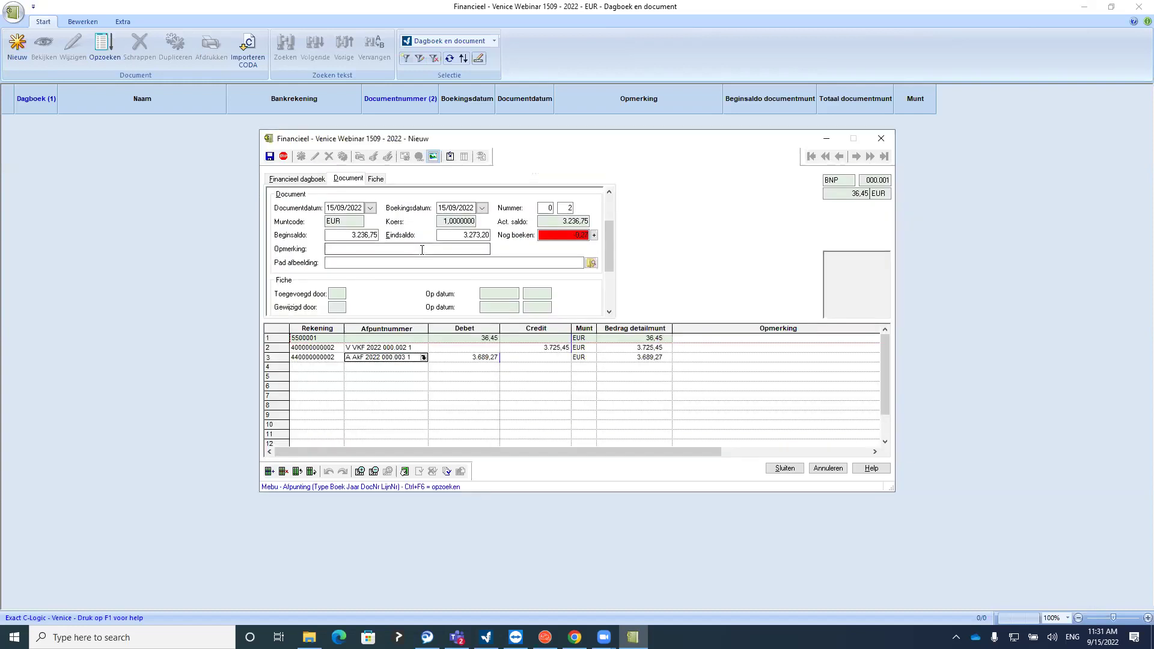
pyautogui.click(445, 357)
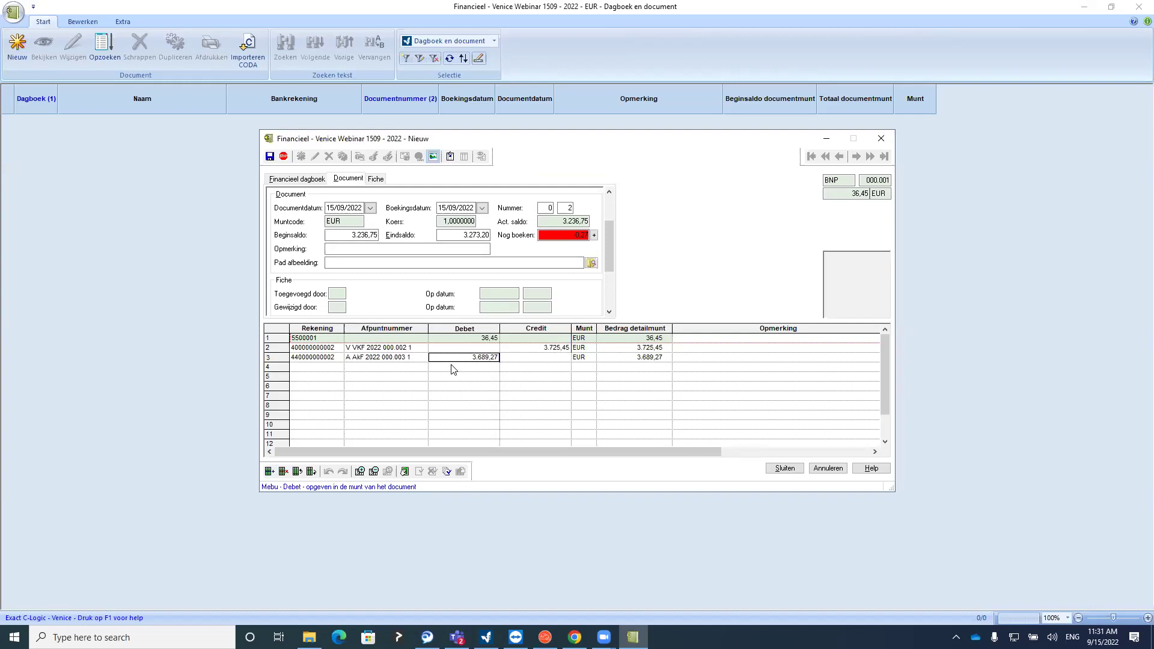
pyautogui.write('3')
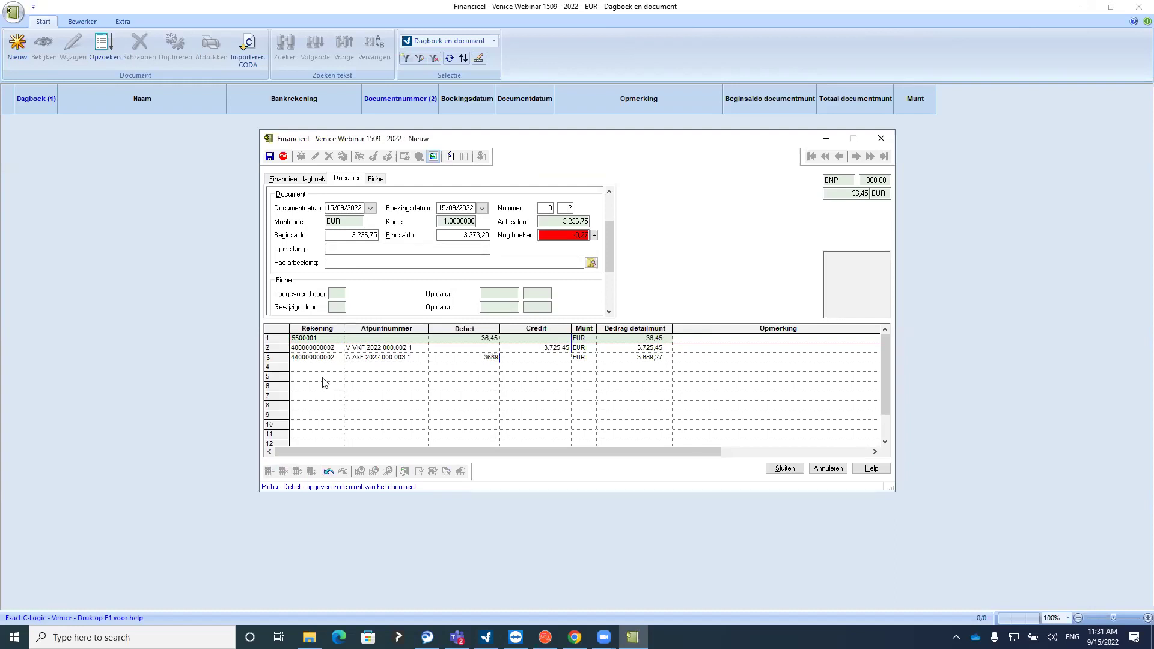
pyautogui.click(526, 387)
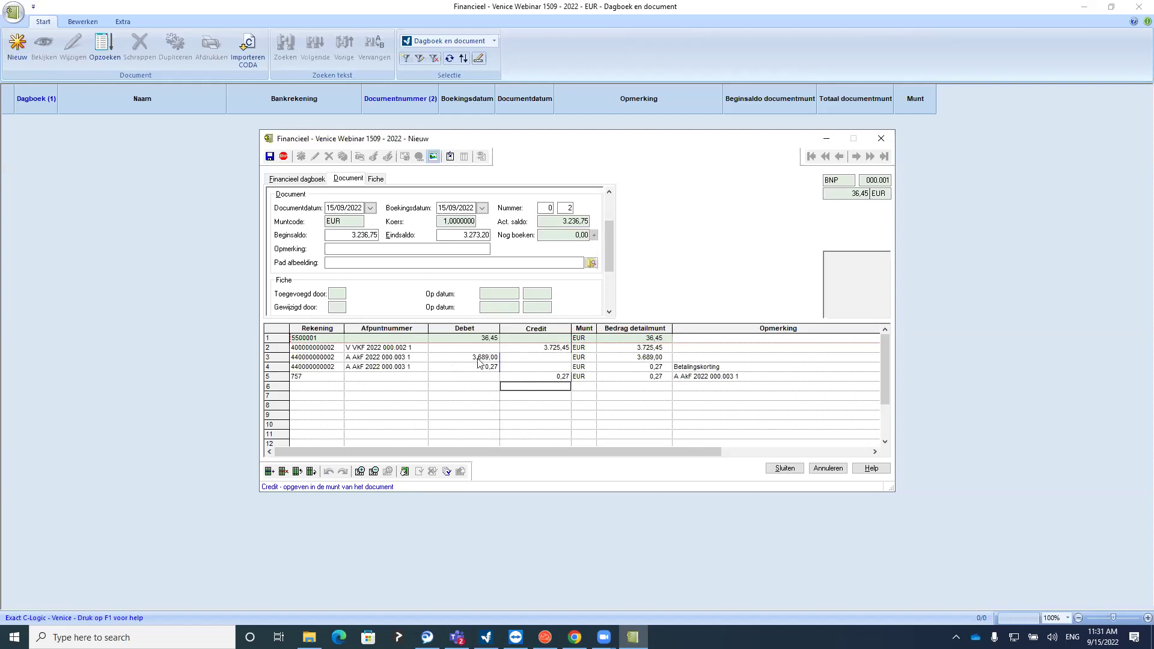
# Check the generated 0,27 discount line on account 757 and its remark 'A AkF 2022 000.003 1'
pyautogui.click(478, 367)
pyautogui.click(542, 378)
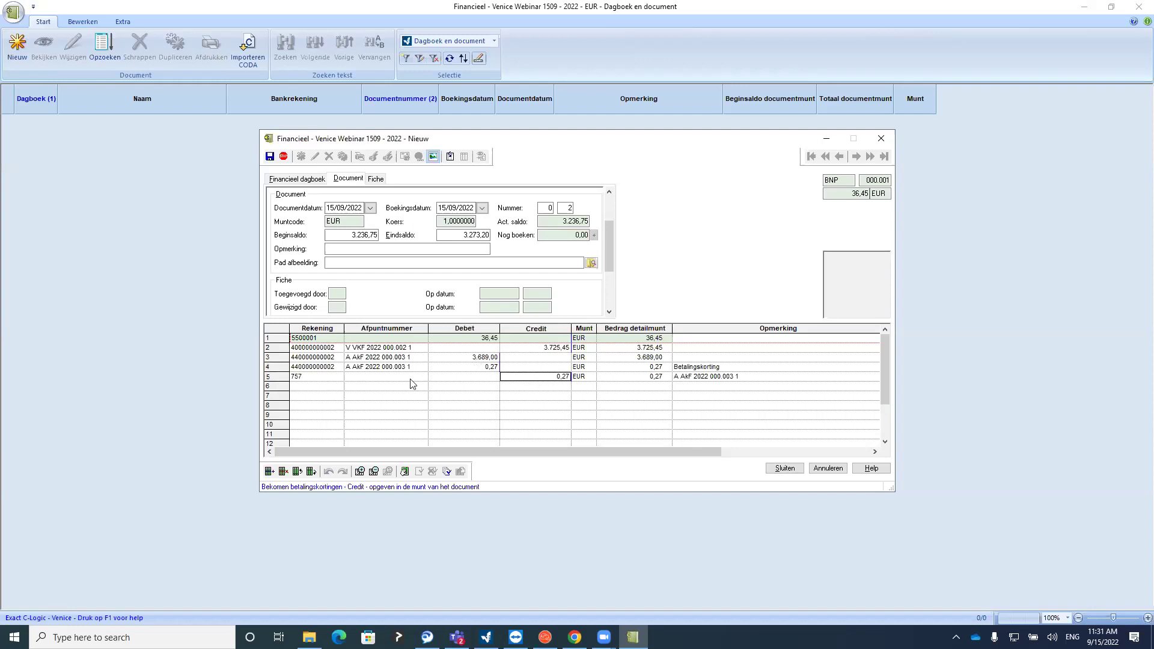
pyautogui.click(322, 376)
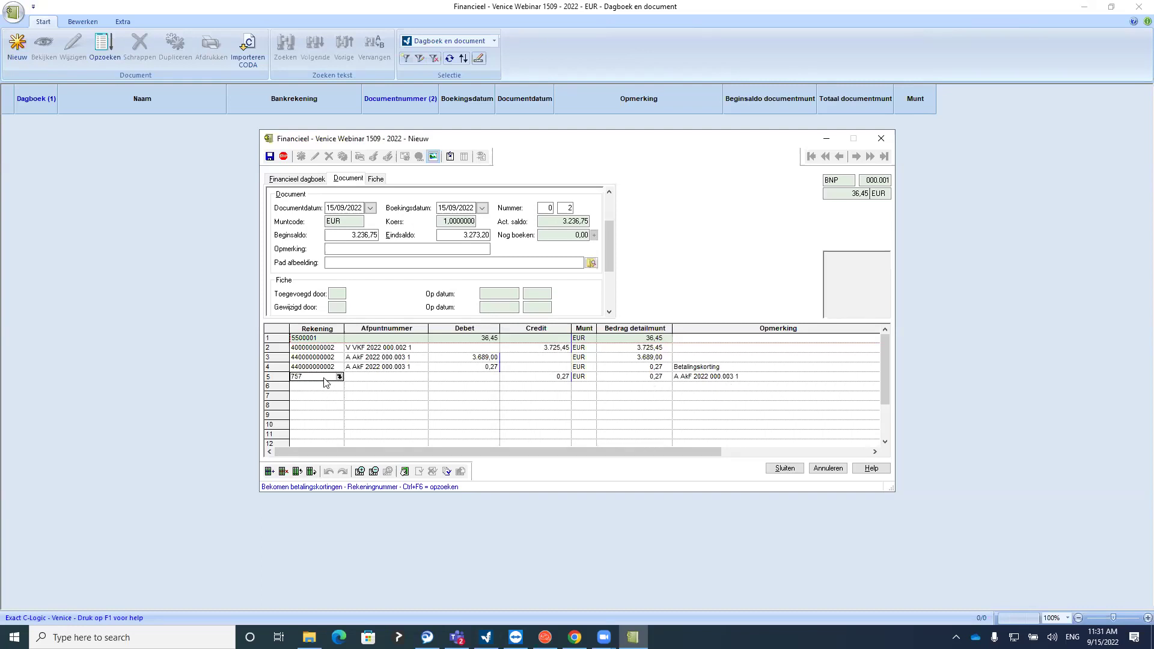
pyautogui.click(770, 377)
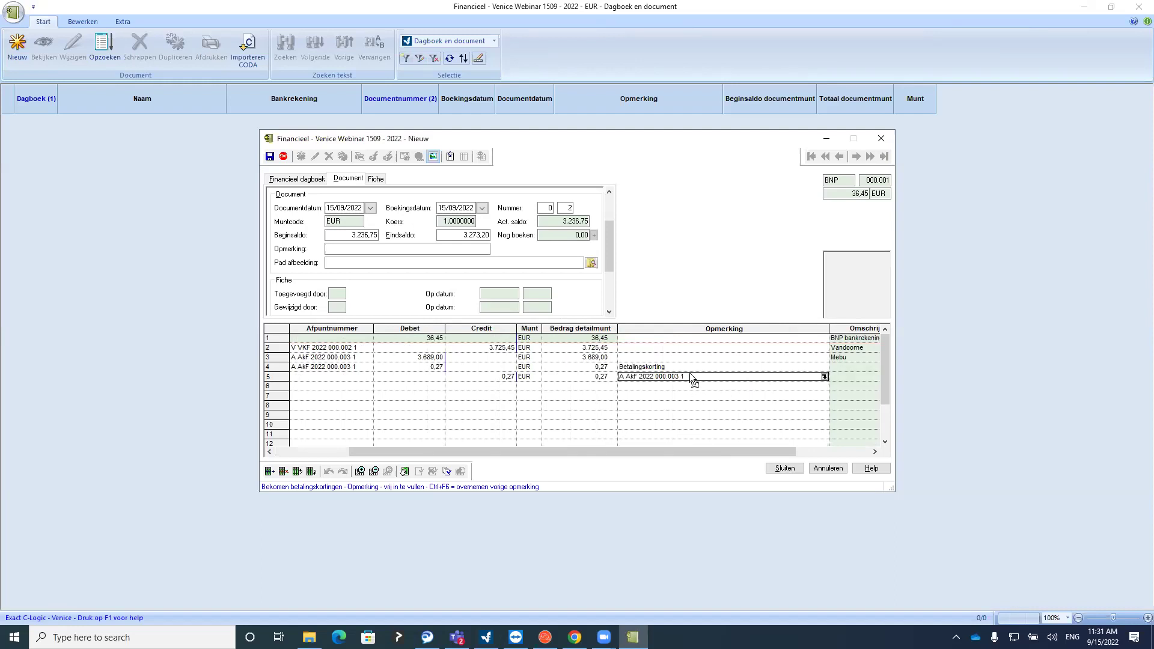
pyautogui.moveTo(605, 452); pyautogui.dragTo(471, 452)
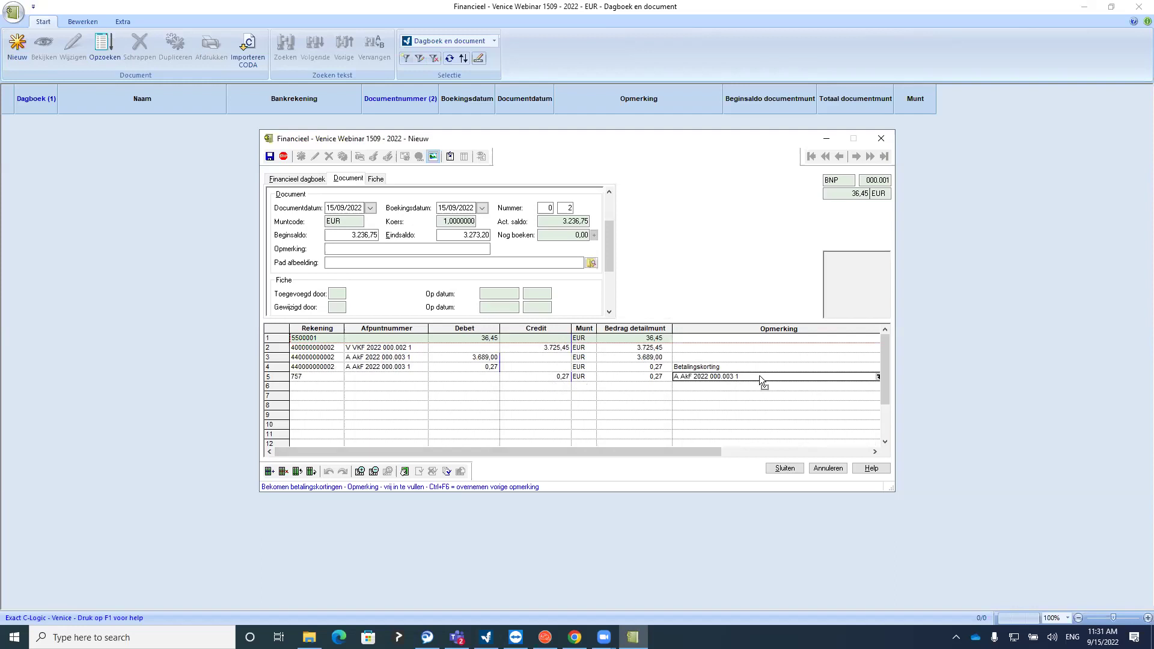
pyautogui.click(728, 389)
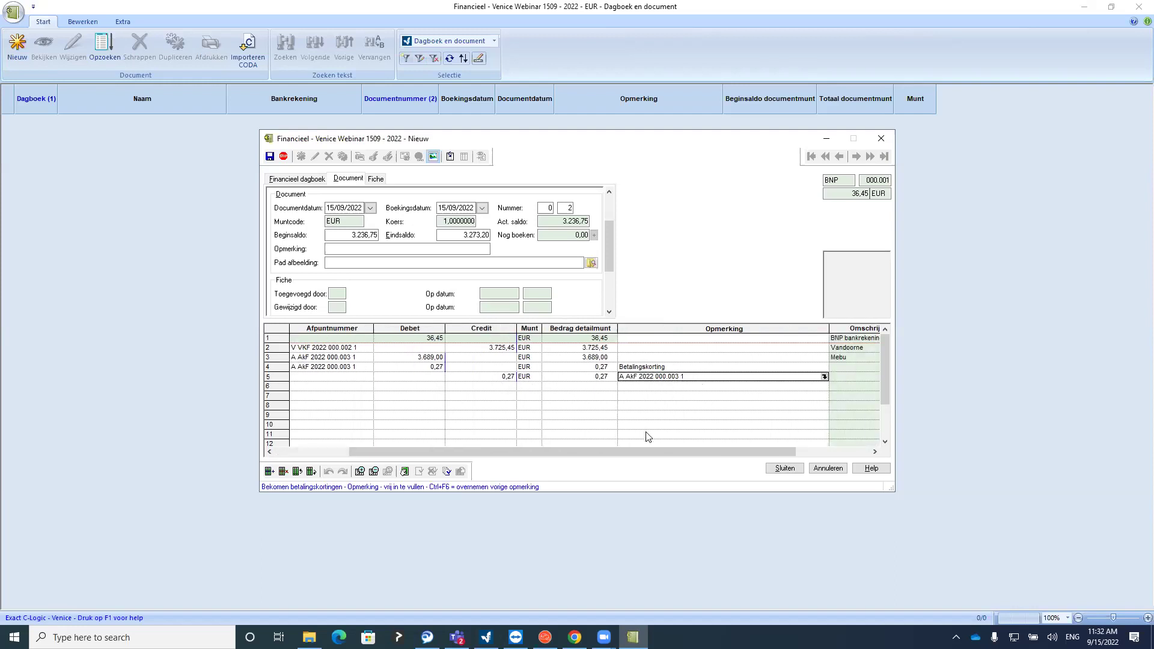
pyautogui.moveTo(637, 447); pyautogui.dragTo(563, 451)
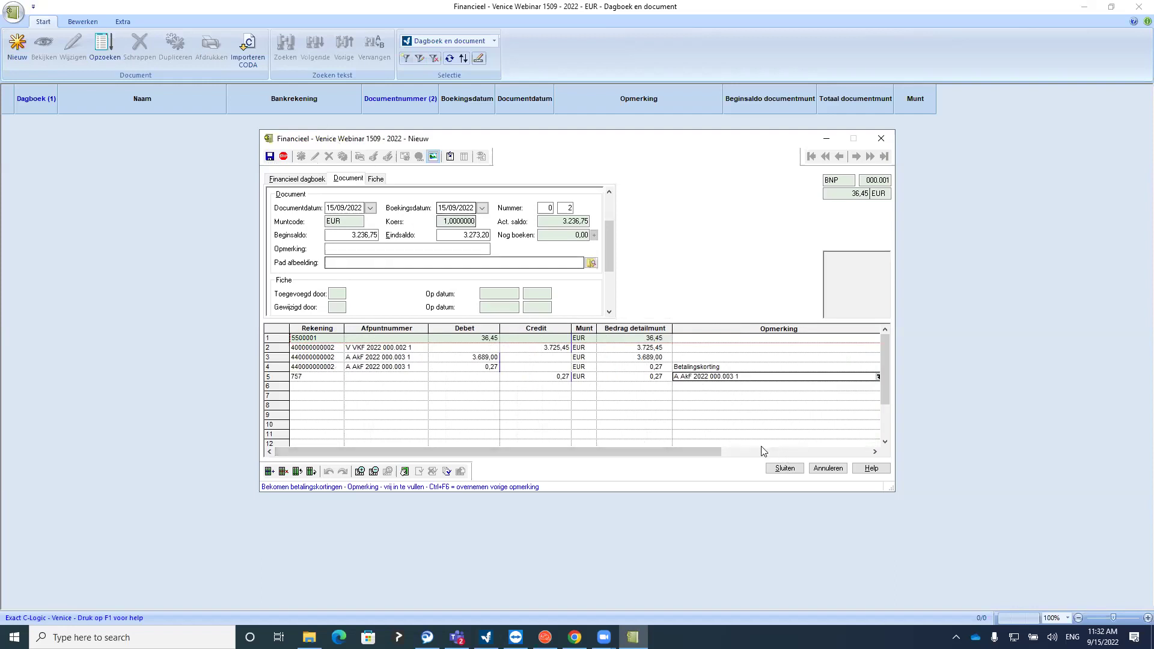
# Save the statement, then create a new BNP statement closing at 3.696,87, leaving 423,67 to book
pyautogui.click(784, 468)
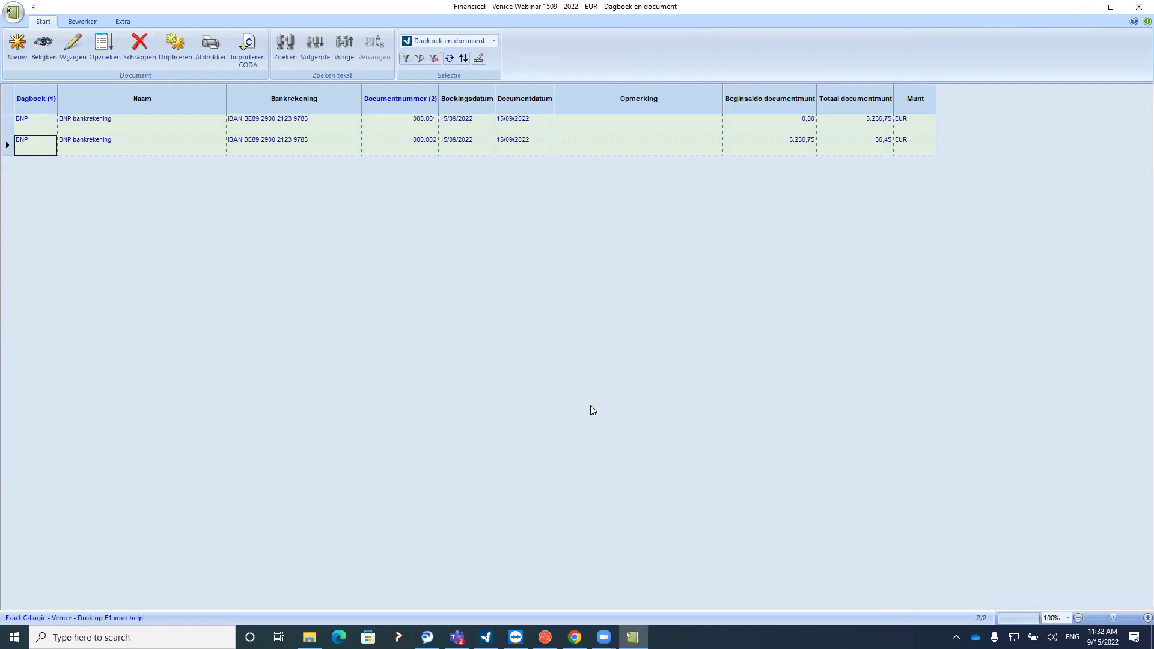
pyautogui.click(17, 47)
pyautogui.click(358, 210)
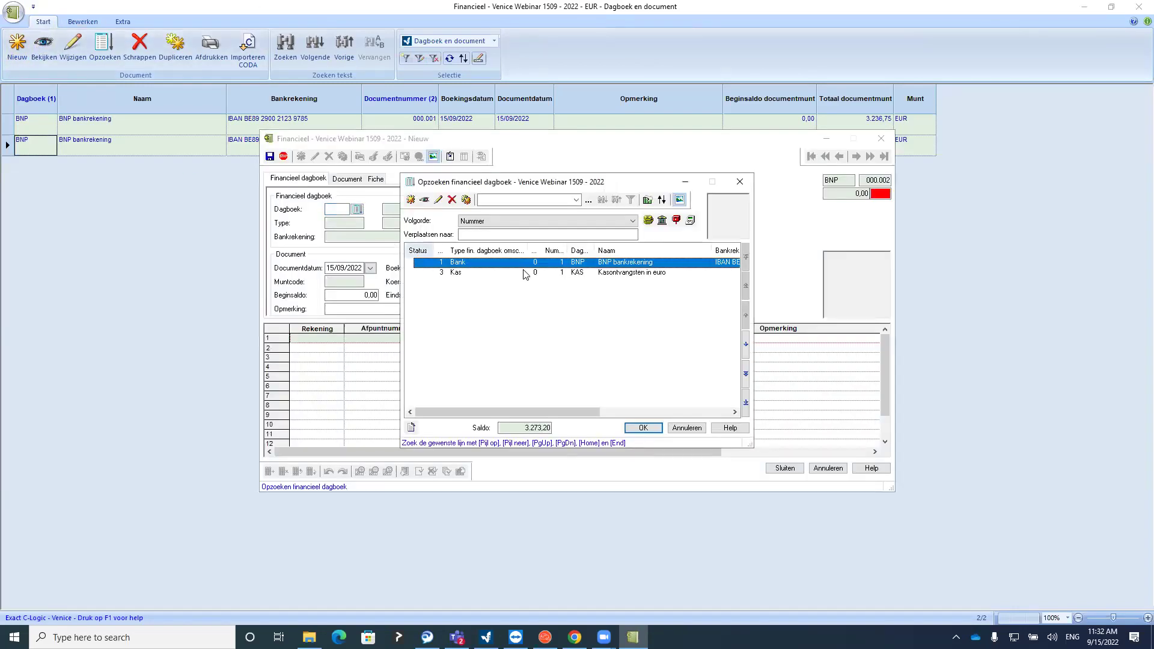
pyautogui.doubleClick(493, 264)
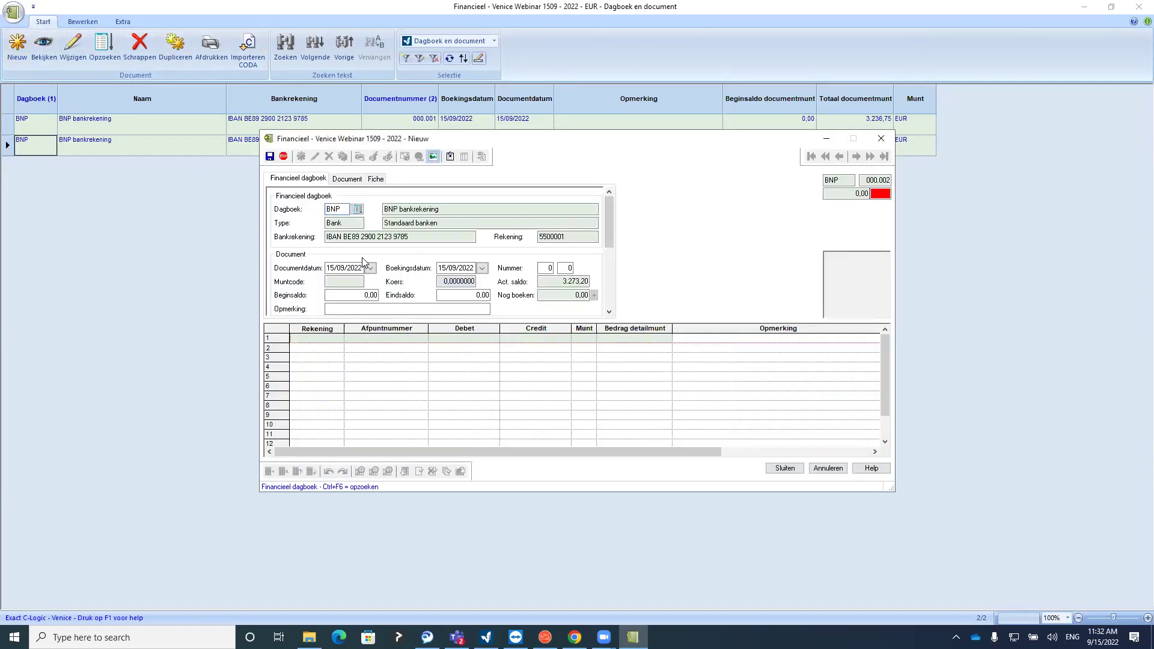
pyautogui.press('Return')
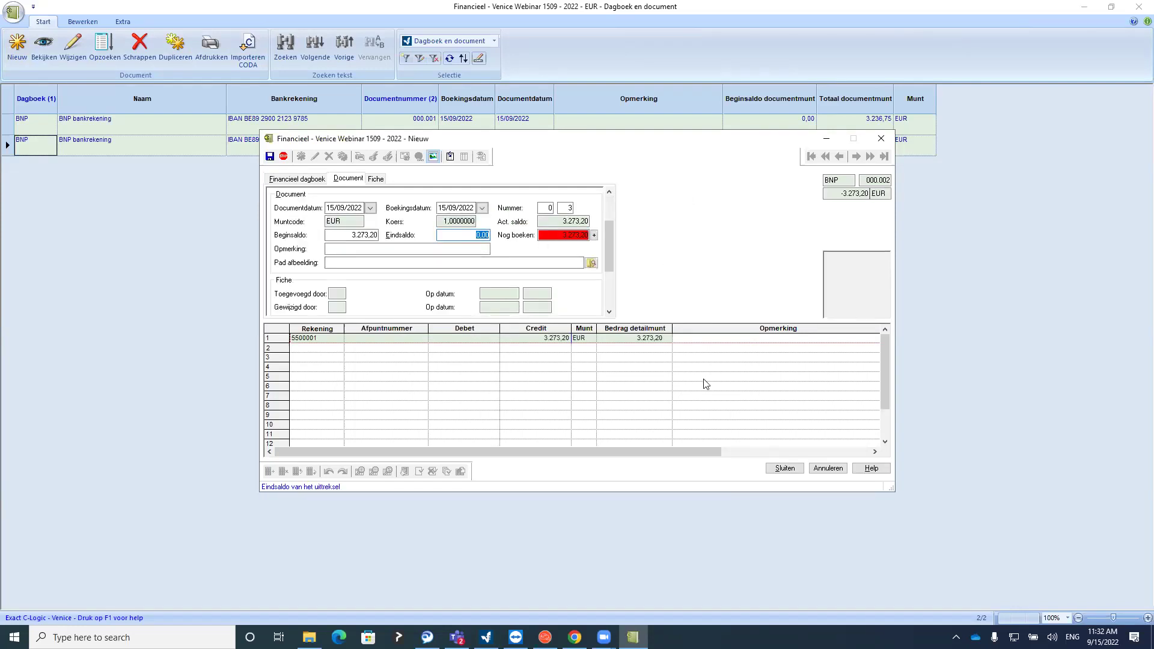
pyautogui.write('38')
pyautogui.write('96,87')
pyautogui.click(327, 348)
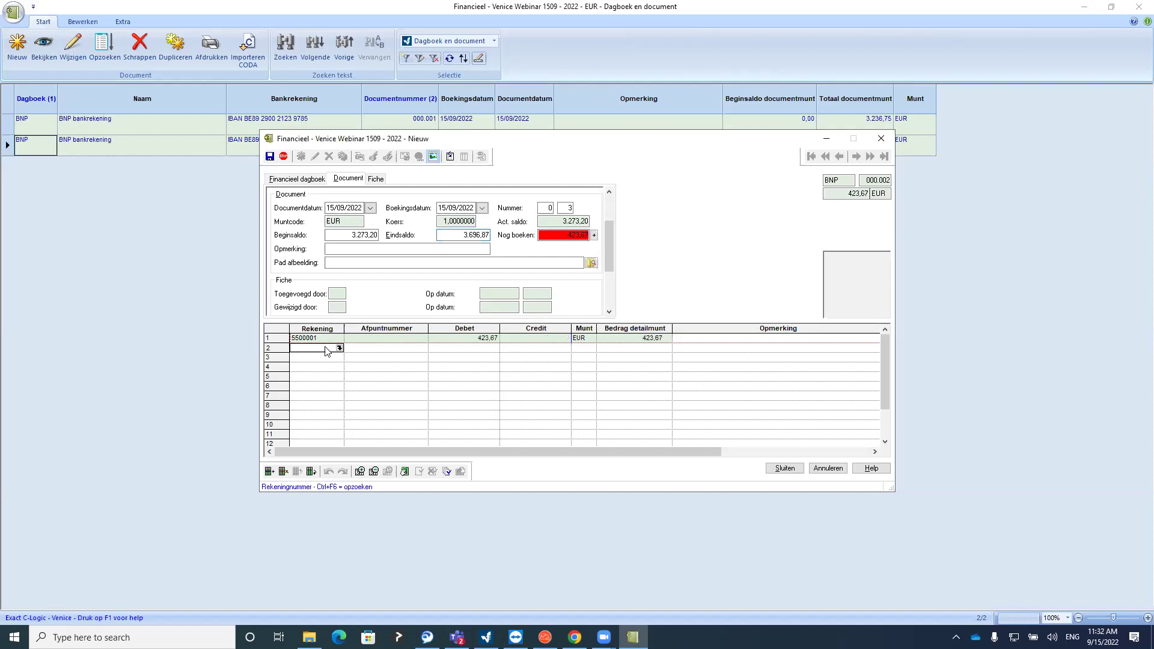
pyautogui.click(548, 236)
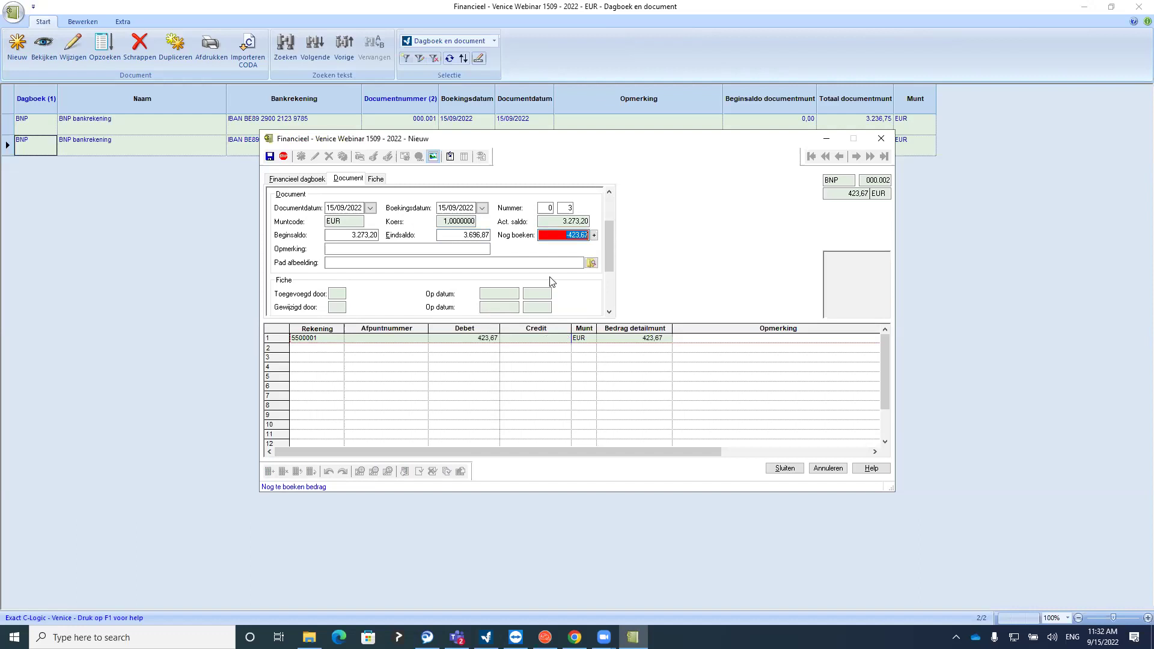
pyautogui.click(311, 351)
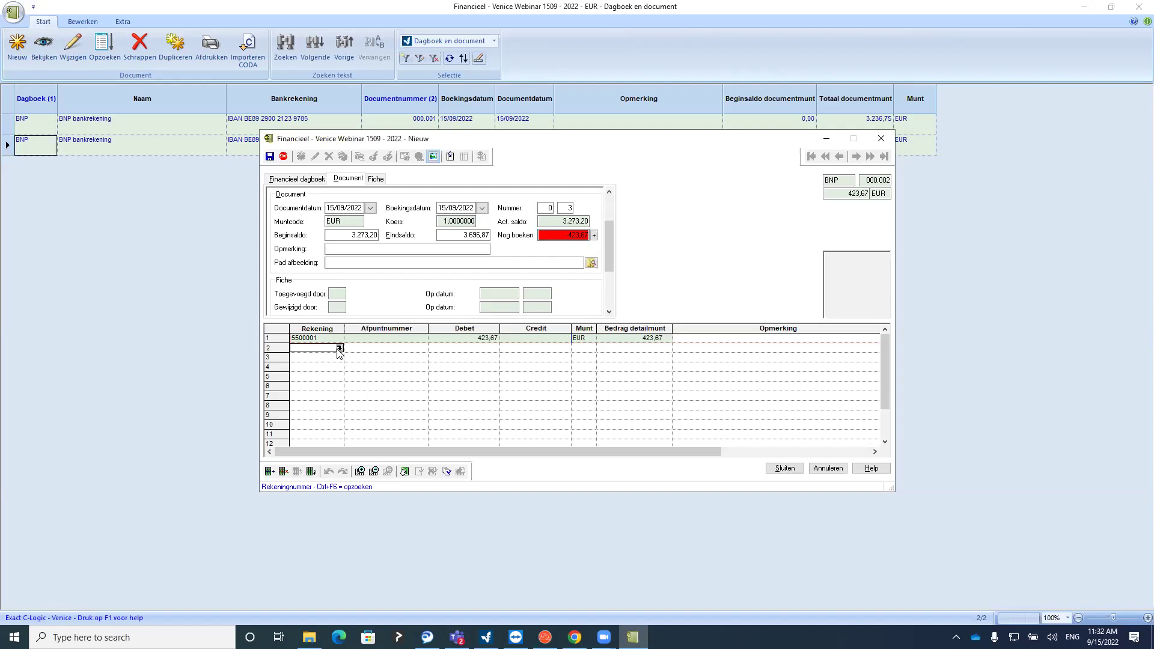
# Settle Willaert Bouwmaterialen's 102,85 purchase invoice on line 2
pyautogui.click(339, 349)
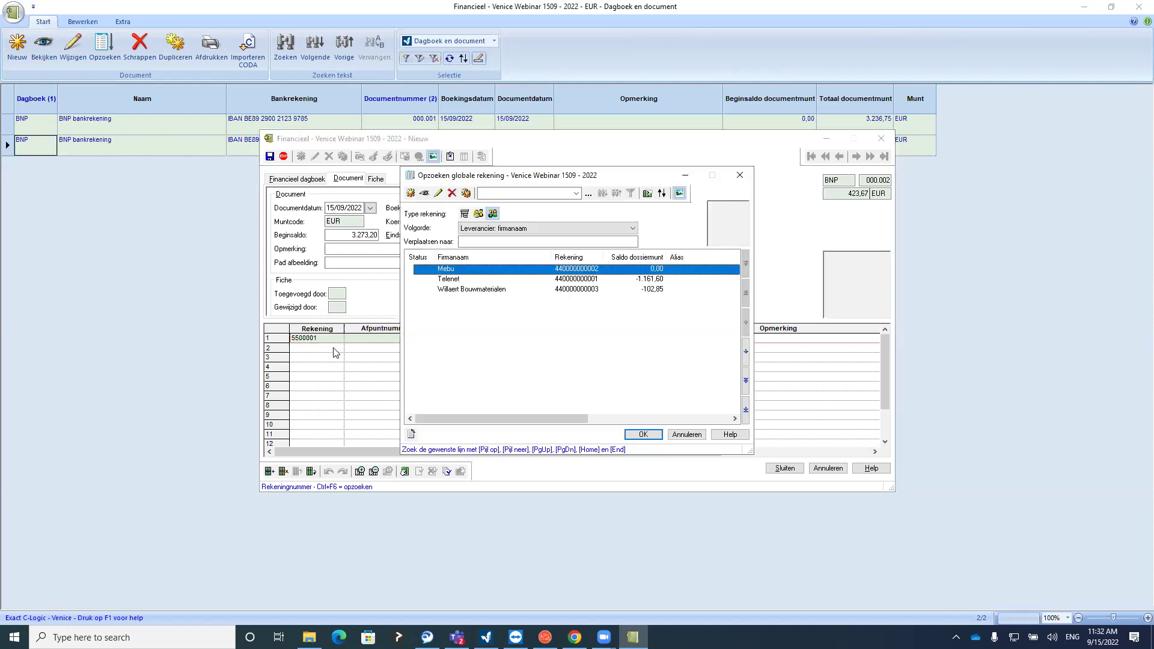
pyautogui.click(451, 293)
pyautogui.doubleClick(453, 295)
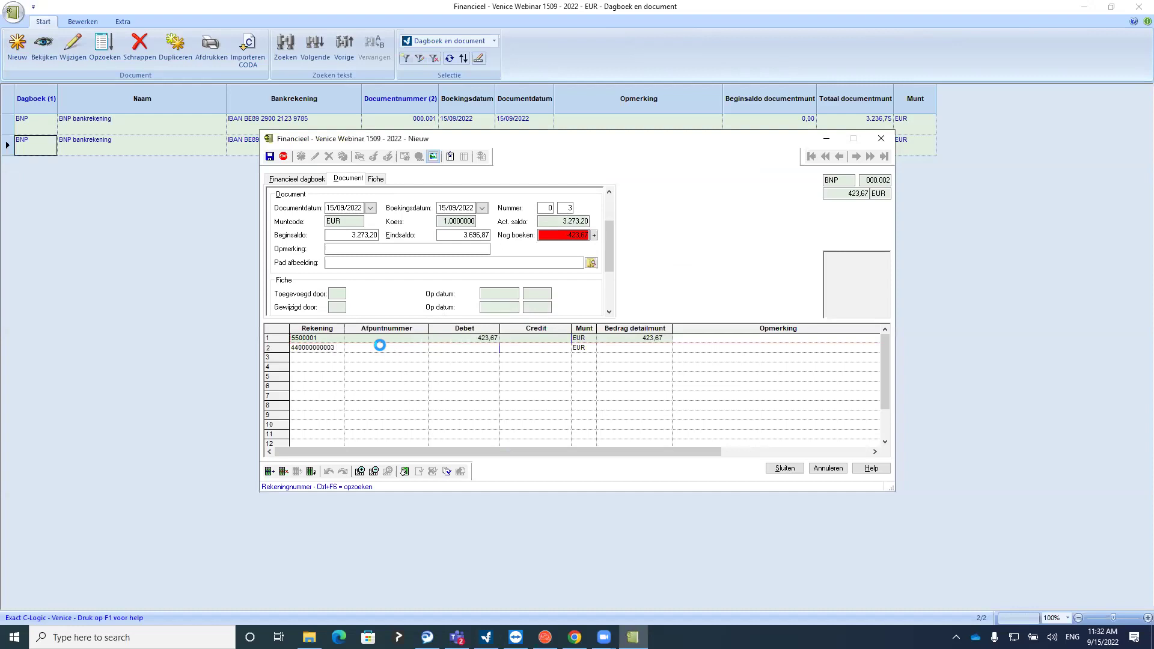
pyautogui.click(380, 349)
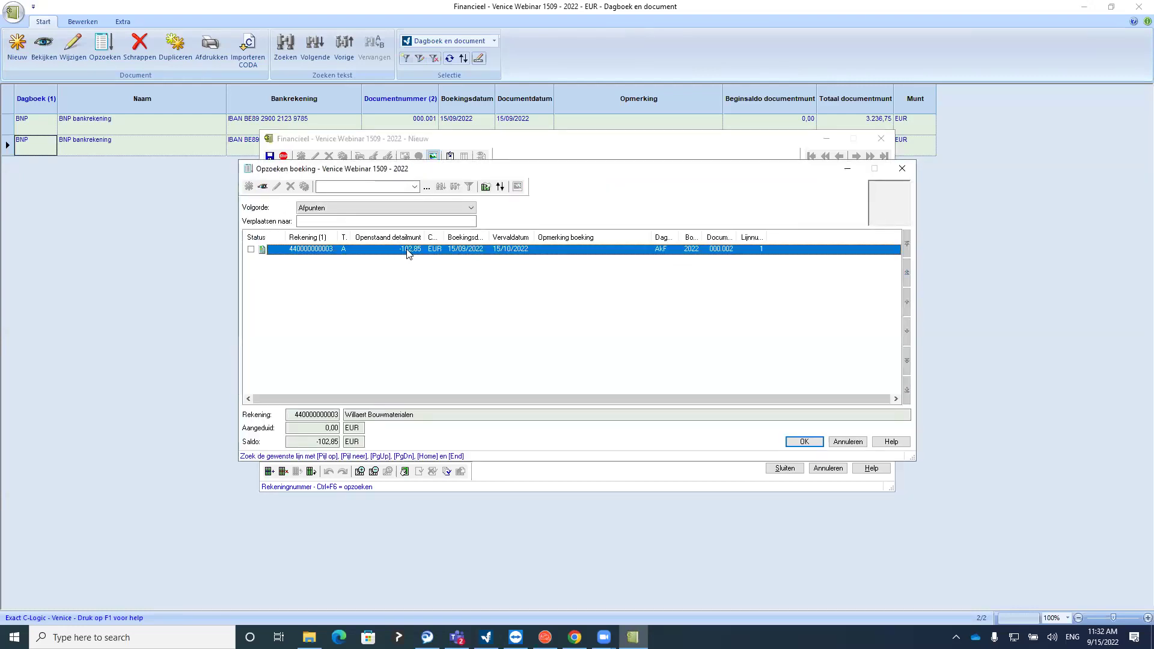
pyautogui.click(251, 249)
pyautogui.click(804, 441)
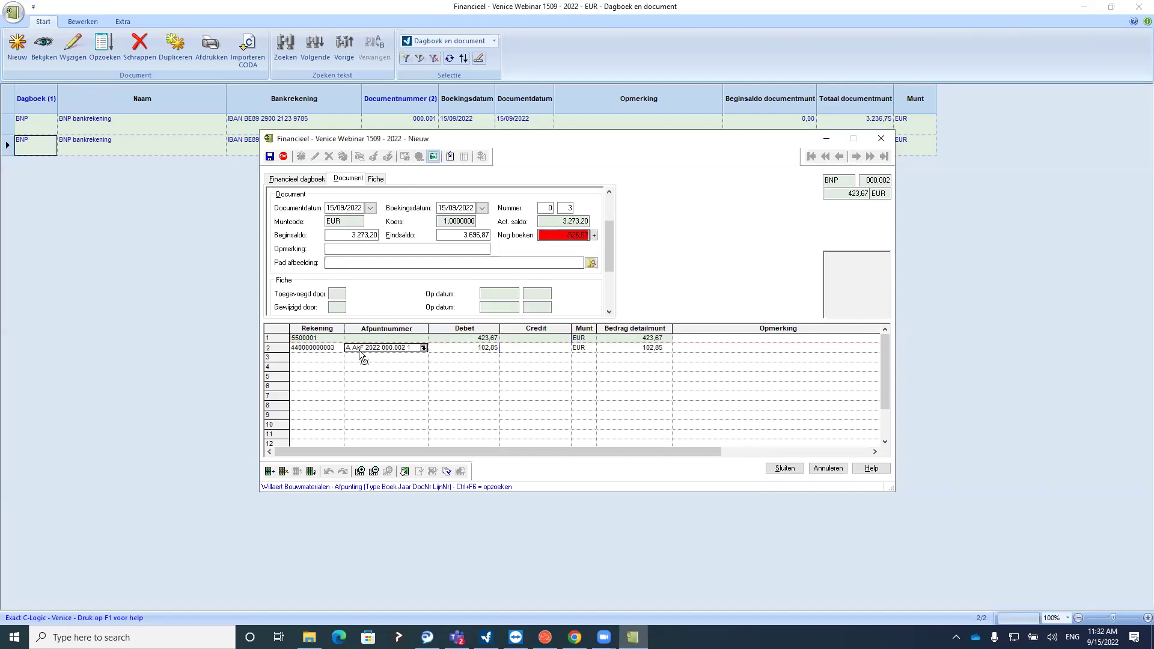
# Settle customer Vandoorne's 1.688,12 sales invoice on line 3
pyautogui.click(327, 367)
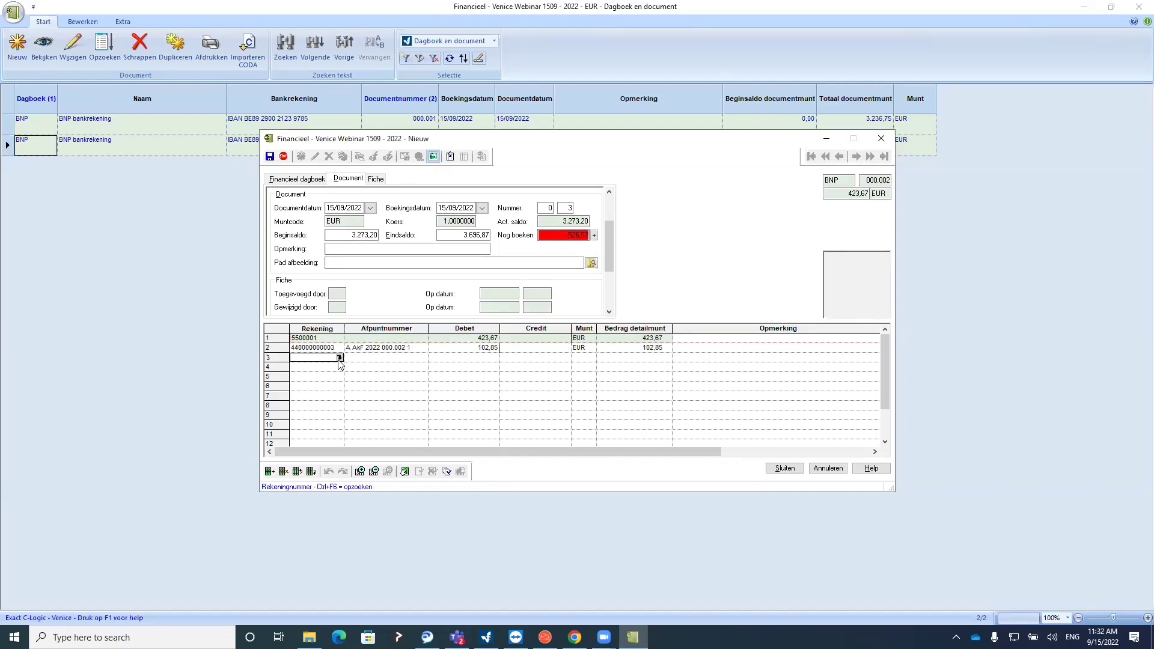
pyautogui.write('kvand')
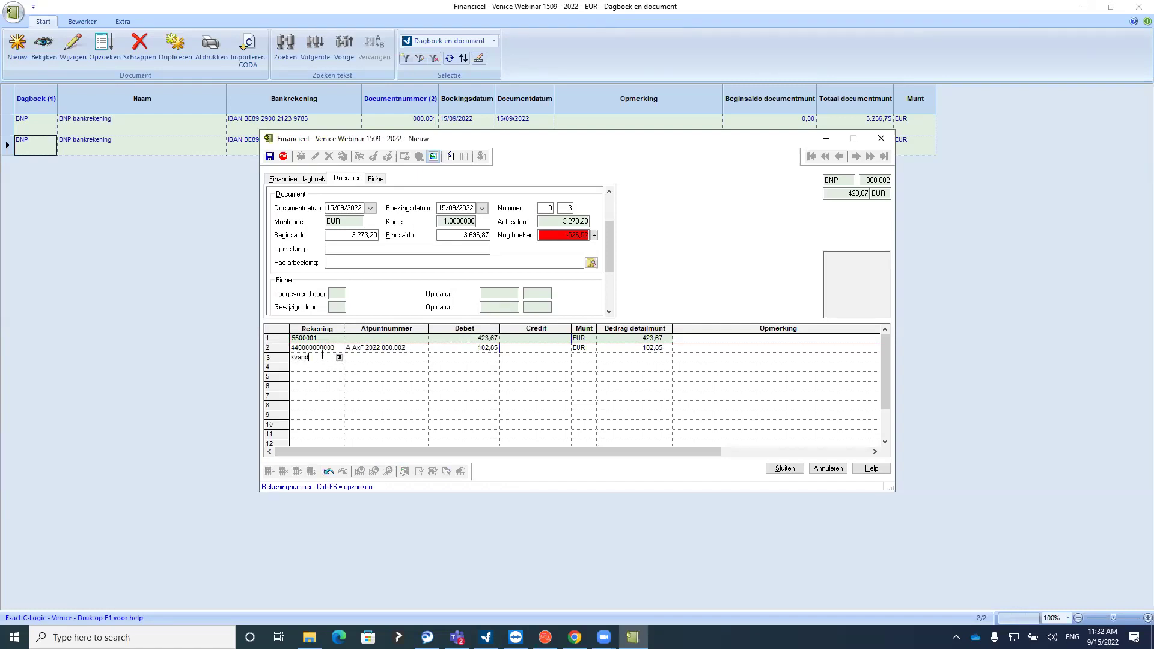
pyautogui.press('Return')
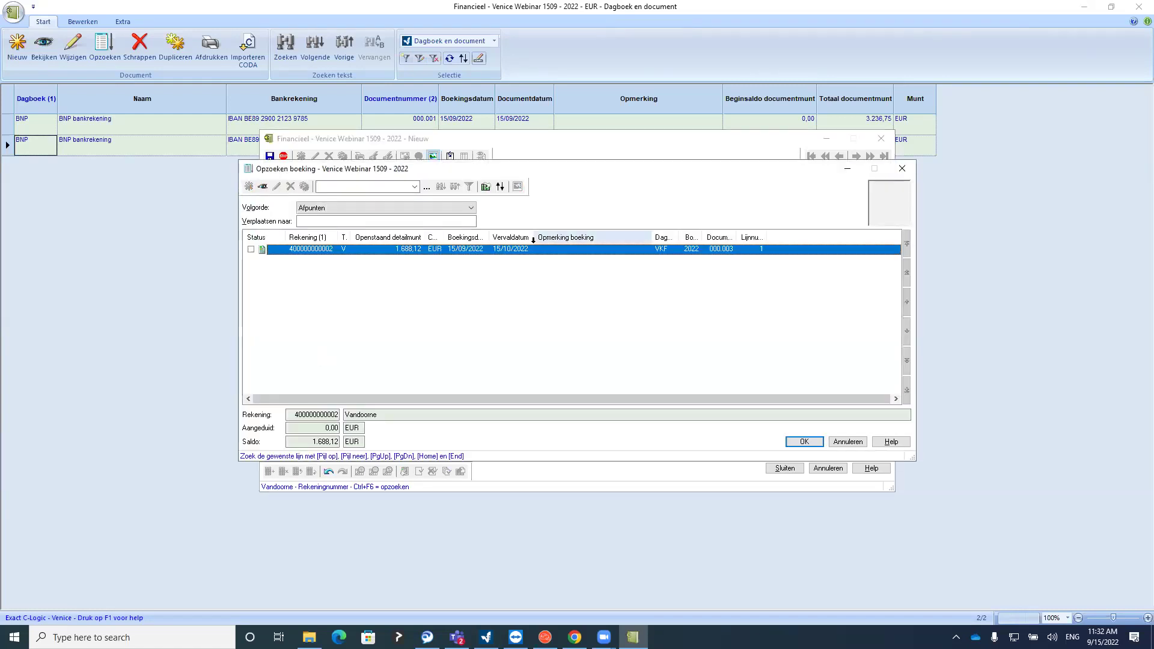
pyautogui.doubleClick(481, 250)
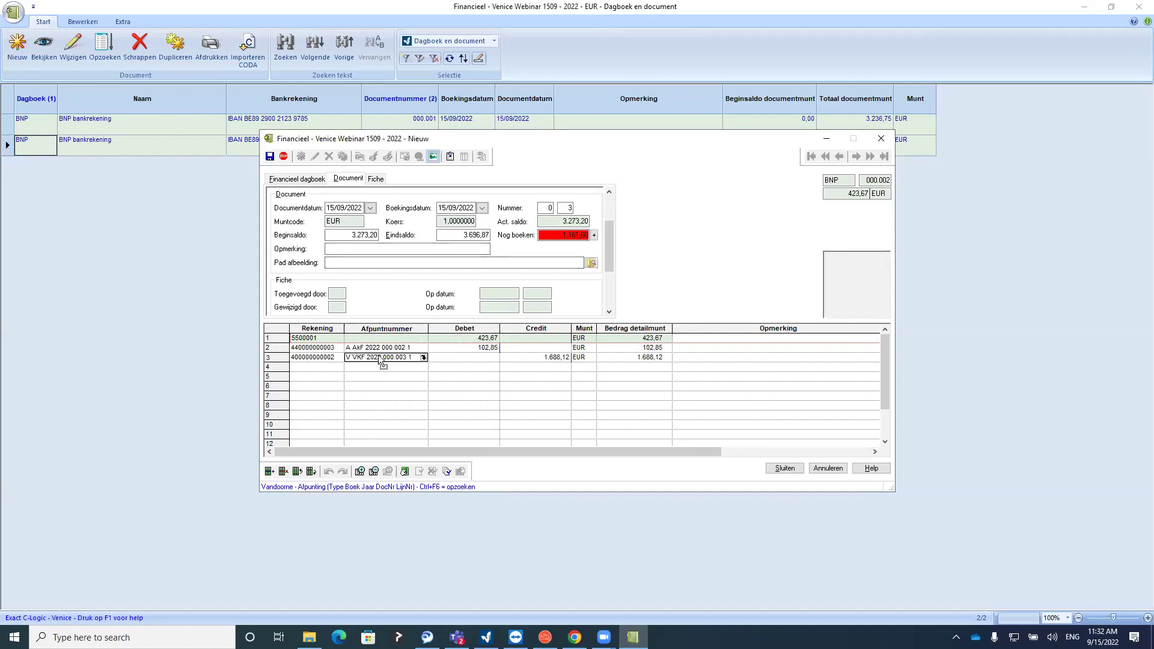
# Settle both open Telenet purchase invoices on a new line
pyautogui.click(309, 369)
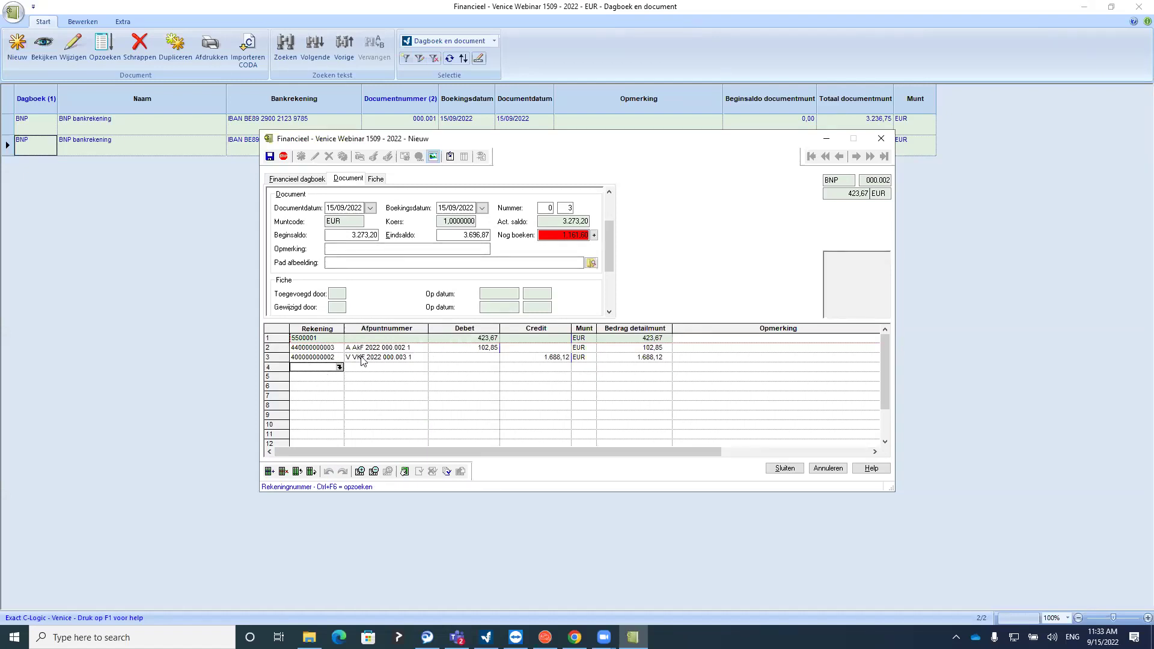
pyautogui.write('lte')
pyautogui.press('Return')
pyautogui.click(251, 249)
pyautogui.click(251, 259)
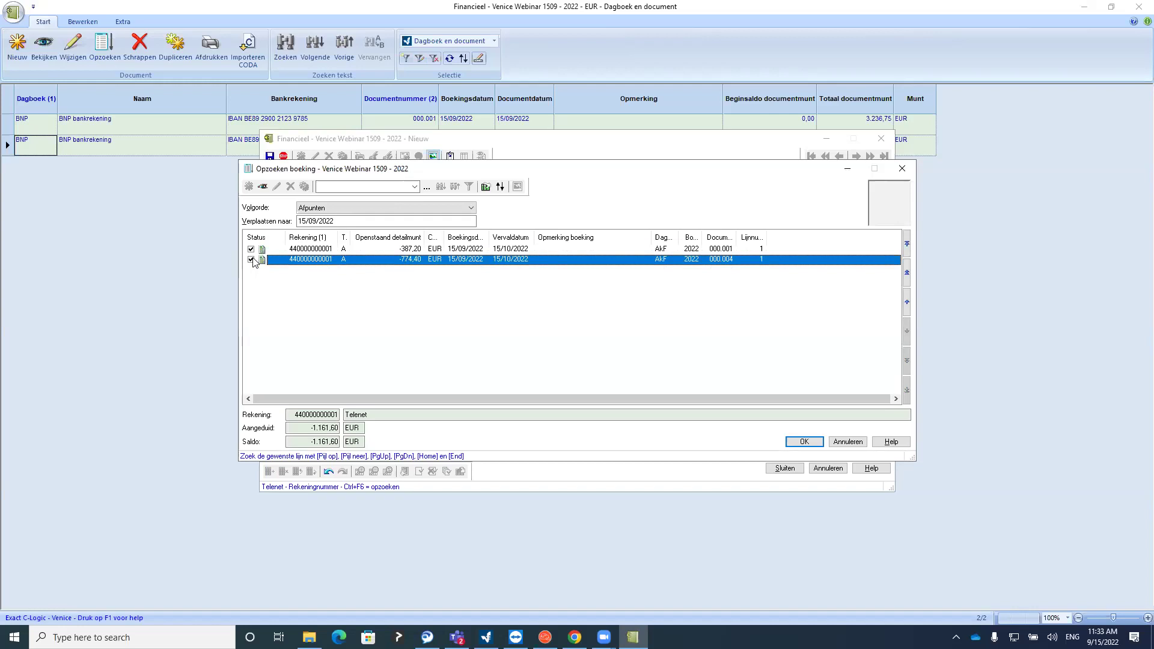
pyautogui.click(803, 442)
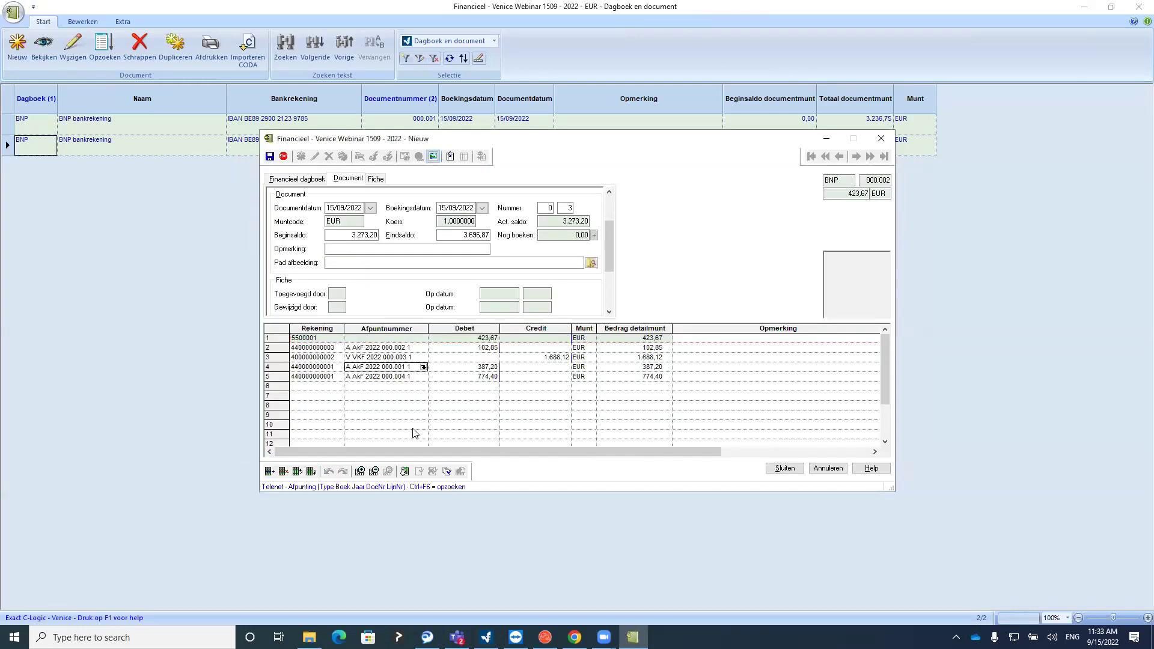
# Confirm 0,00 remains to be booked and save statement 000.003
pyautogui.click(467, 369)
pyautogui.click(461, 385)
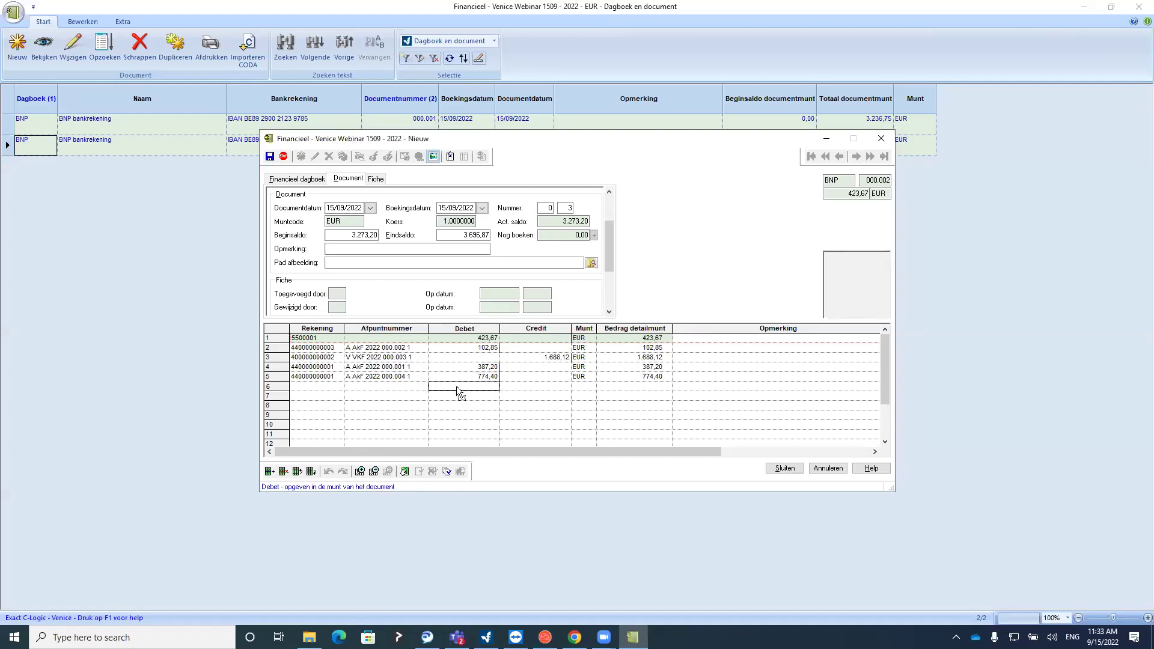
pyautogui.click(590, 234)
pyautogui.doubleClick(590, 235)
pyautogui.click(523, 385)
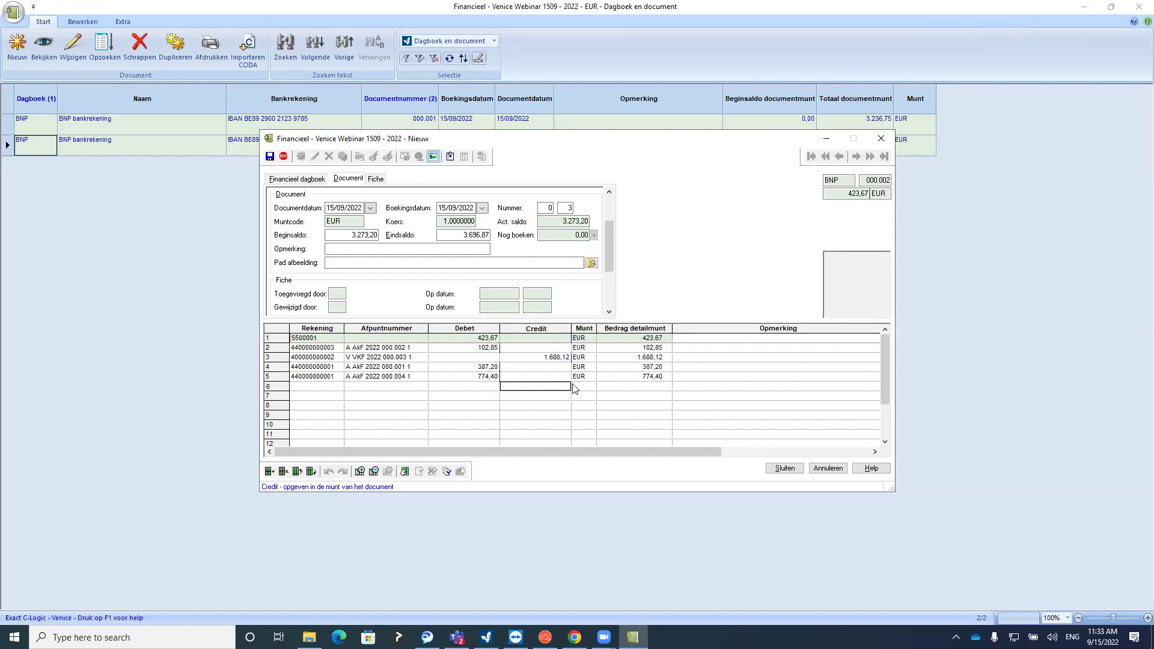
pyautogui.click(791, 469)
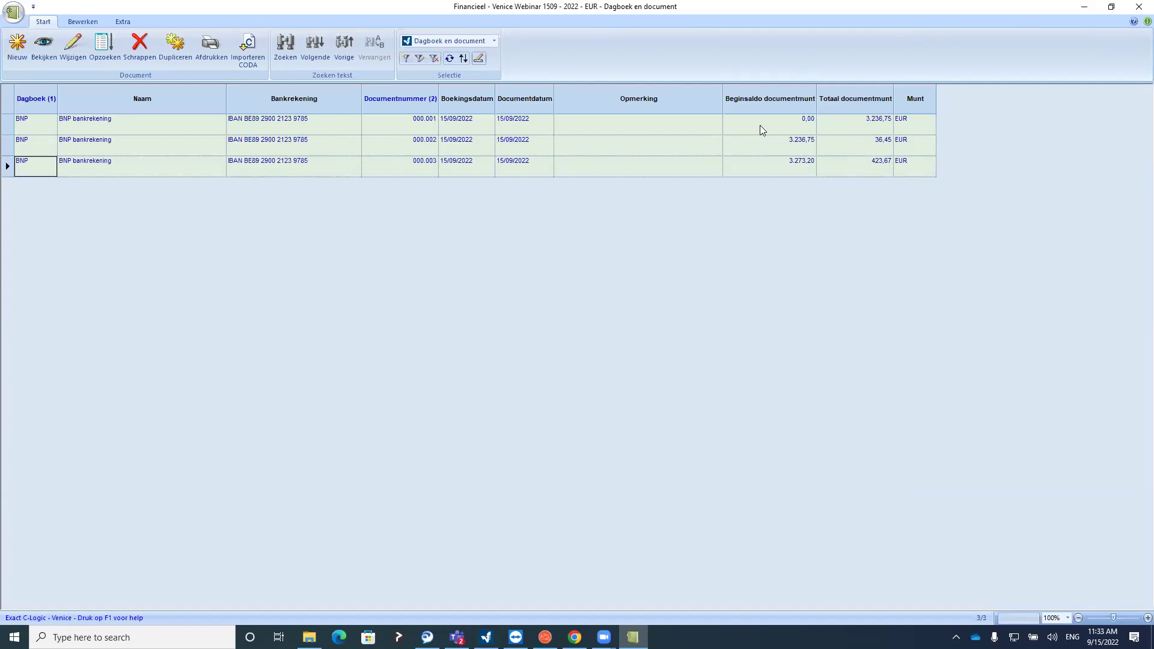
# Add the Eindsaldo documentmunt column and place it right after Beginsaldo documentmunt
pyautogui.moveTo(727, 99); pyautogui.dragTo(721, 99)
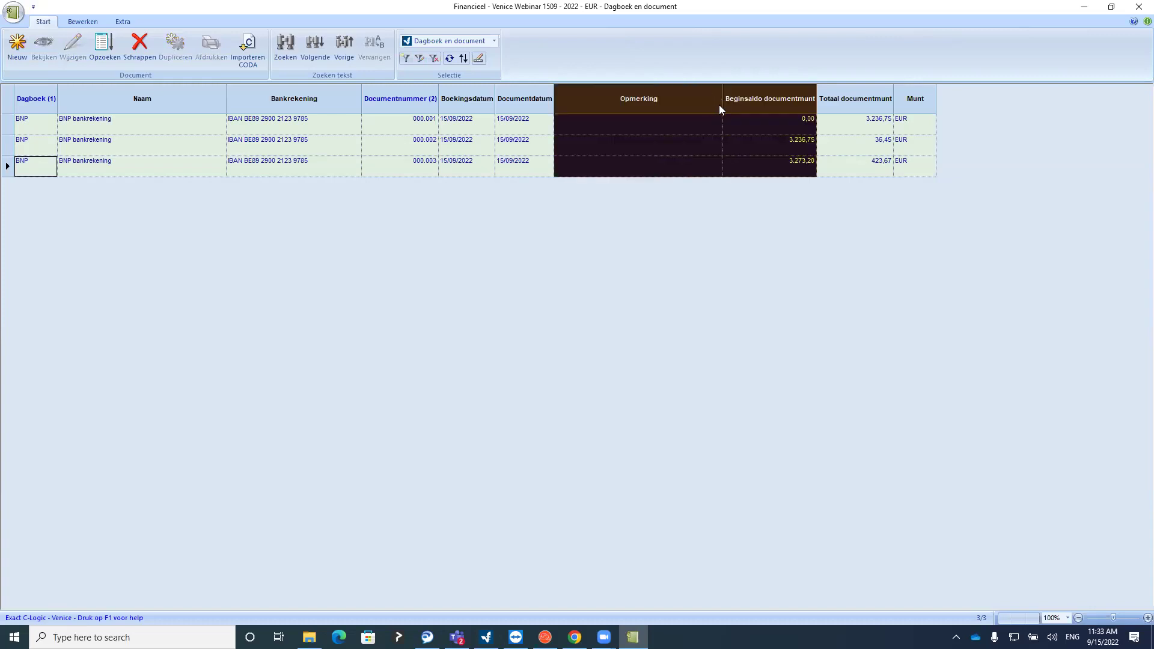
pyautogui.click(735, 123)
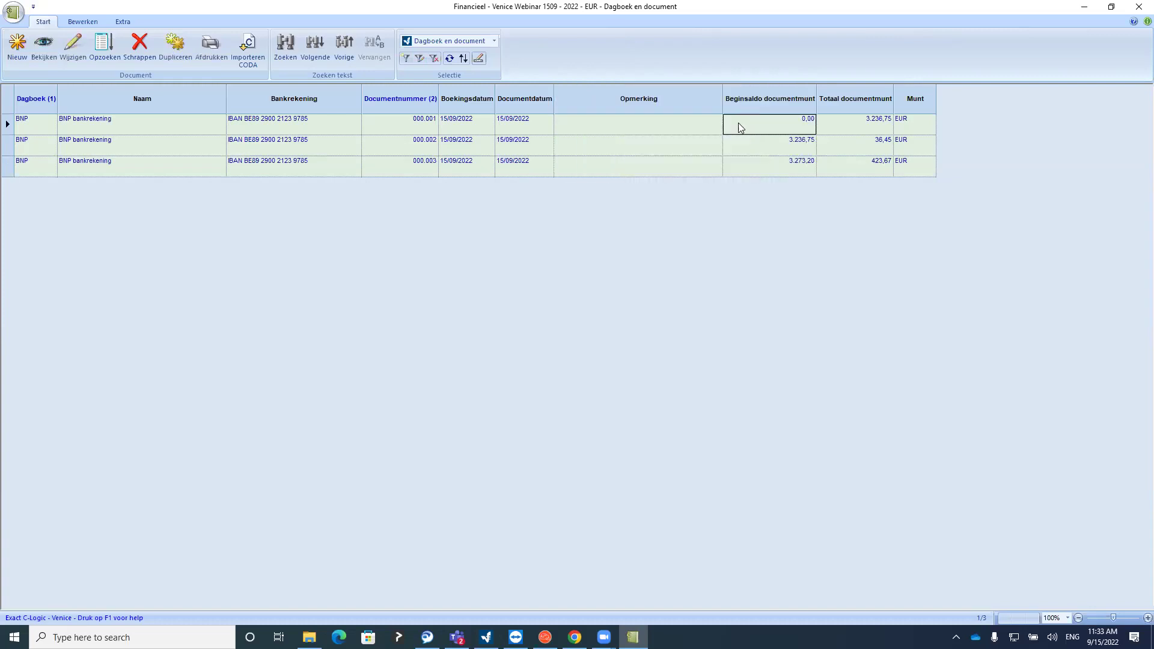
pyautogui.click(82, 22)
pyautogui.click(200, 57)
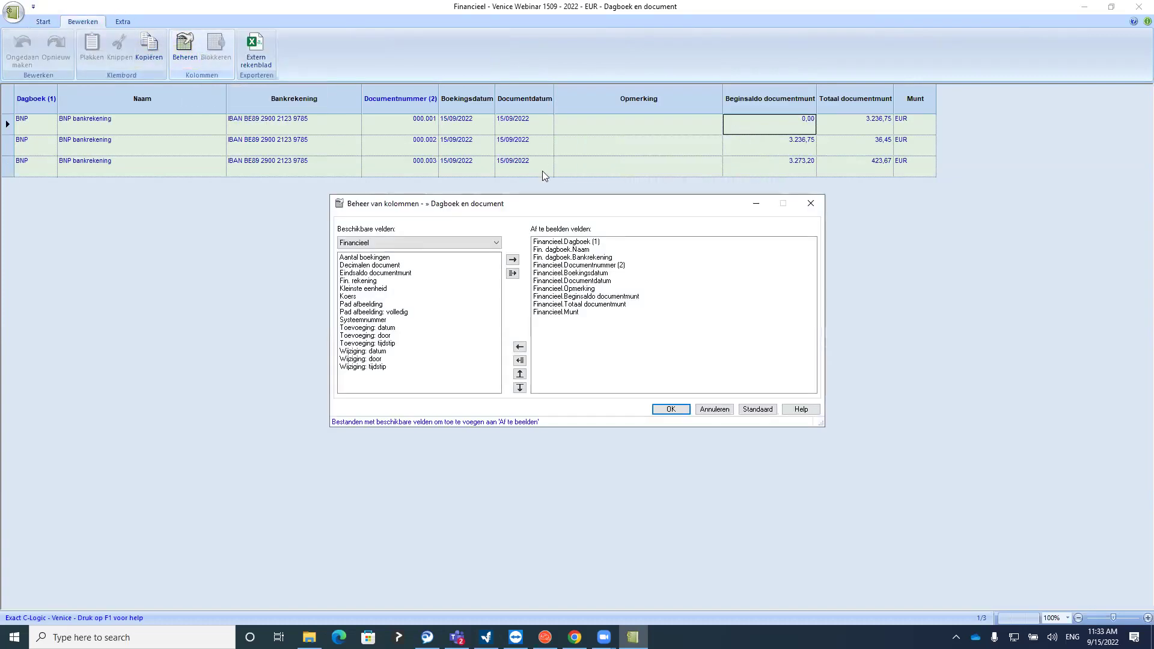
pyautogui.click(570, 298)
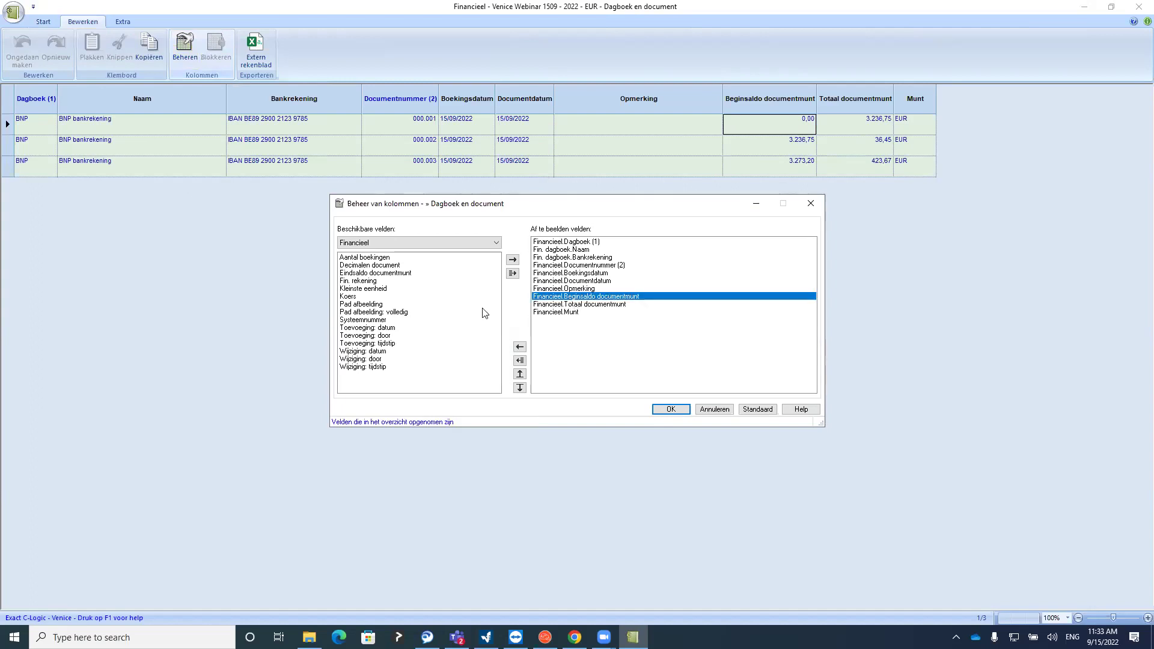
pyautogui.click(375, 274)
pyautogui.click(512, 259)
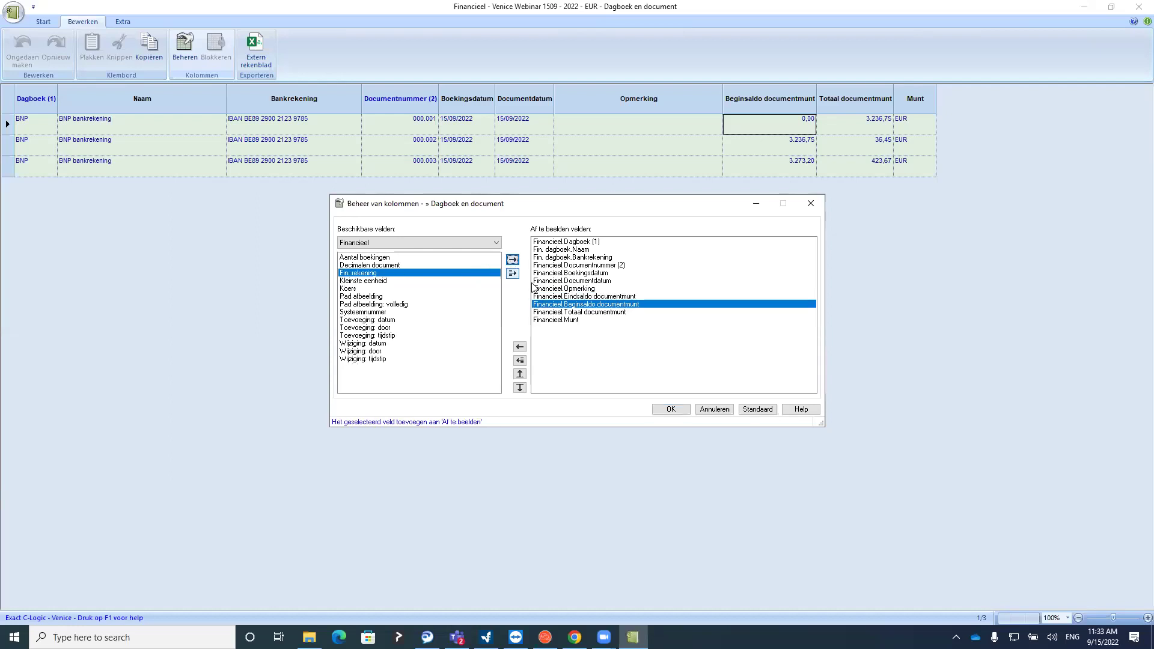
pyautogui.click(560, 297)
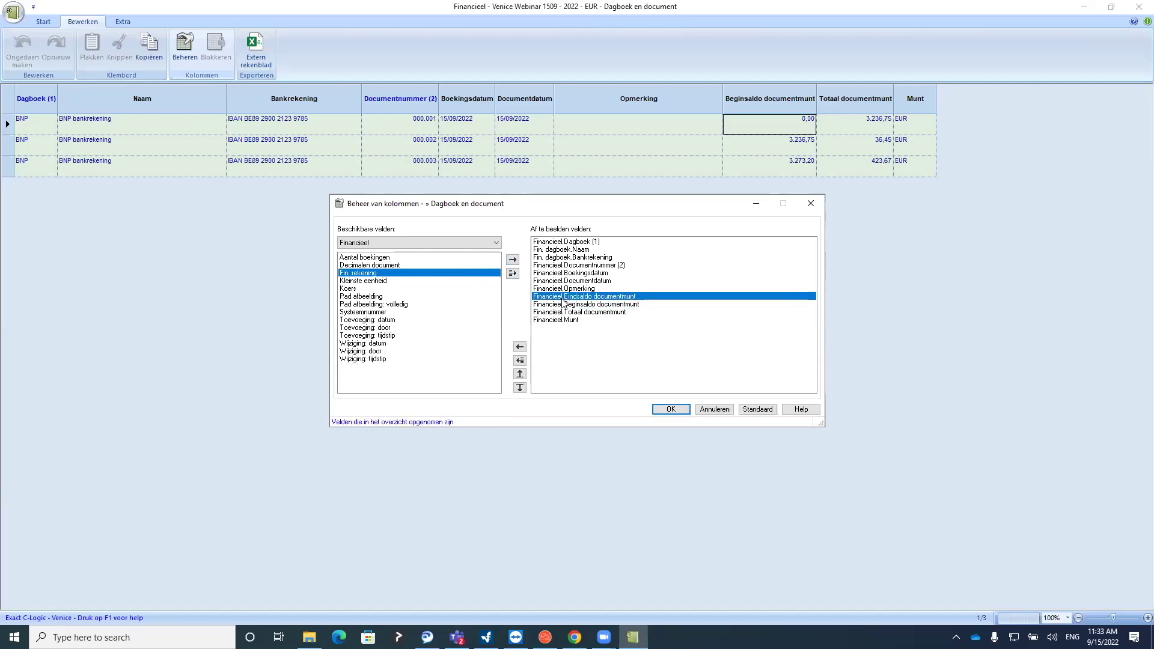
pyautogui.click(520, 387)
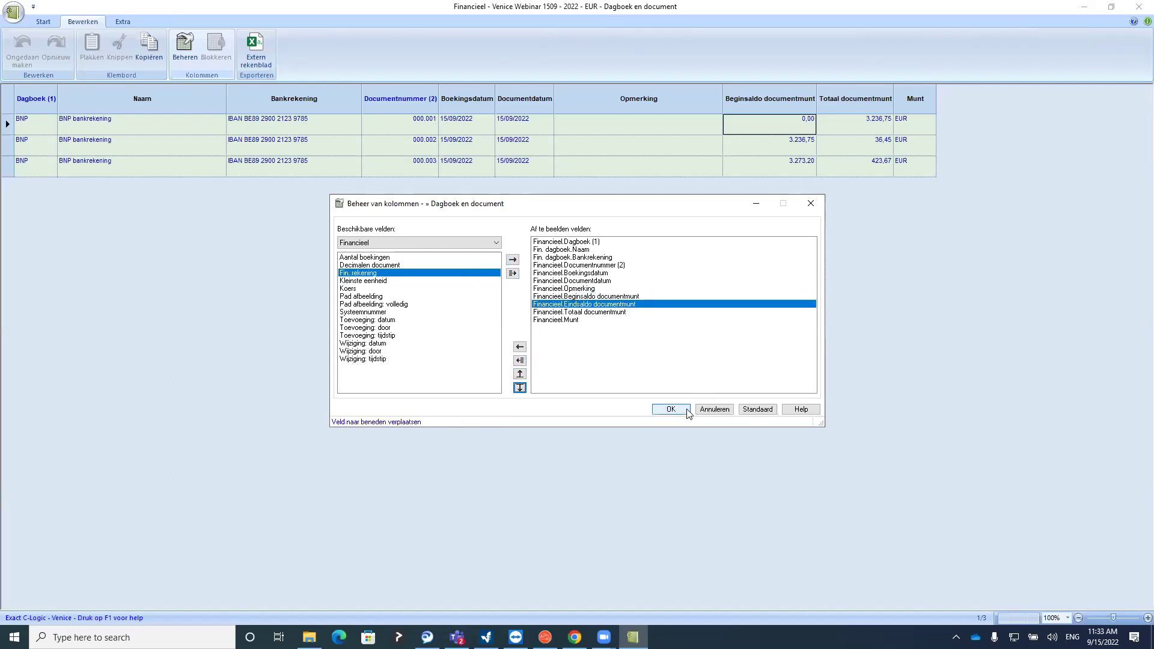
pyautogui.click(670, 409)
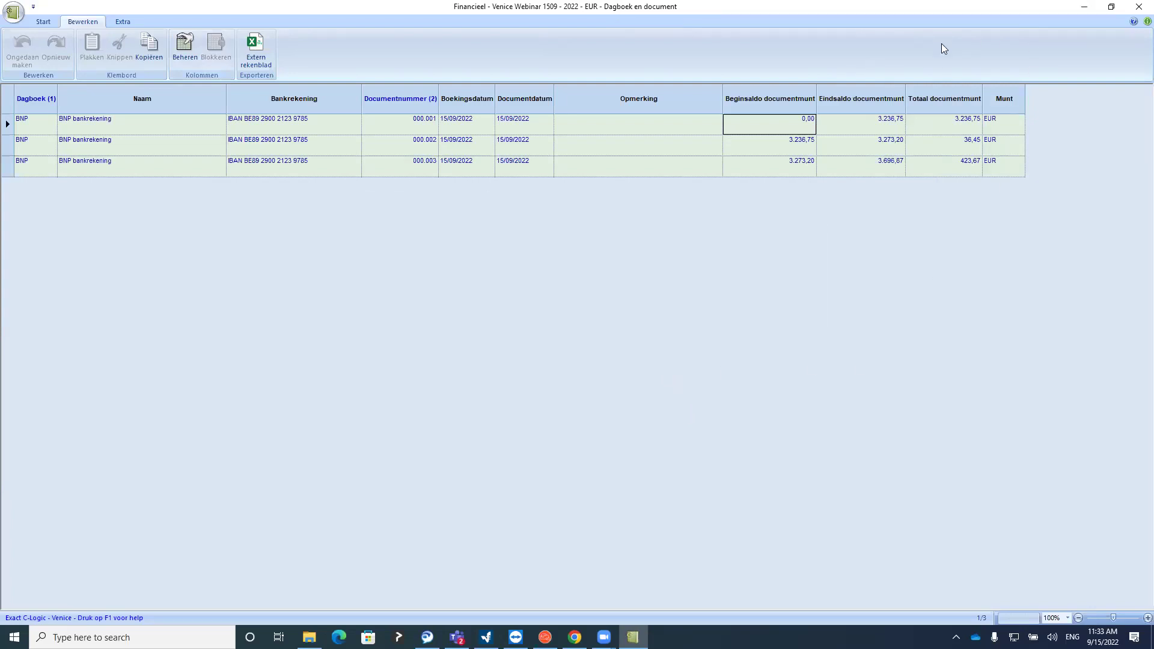
# Verify each statement's closing balance matches the next opening balance (3.273,20, 3.696,87)
pyautogui.click(851, 127)
pyautogui.click(781, 146)
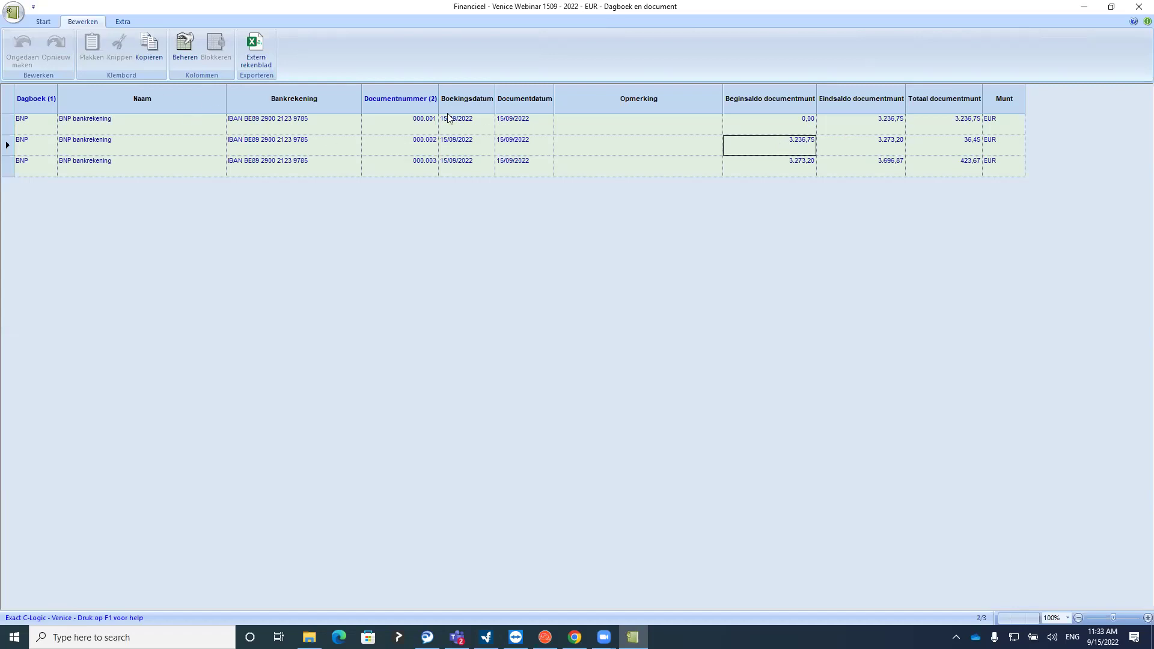
pyautogui.click(858, 150)
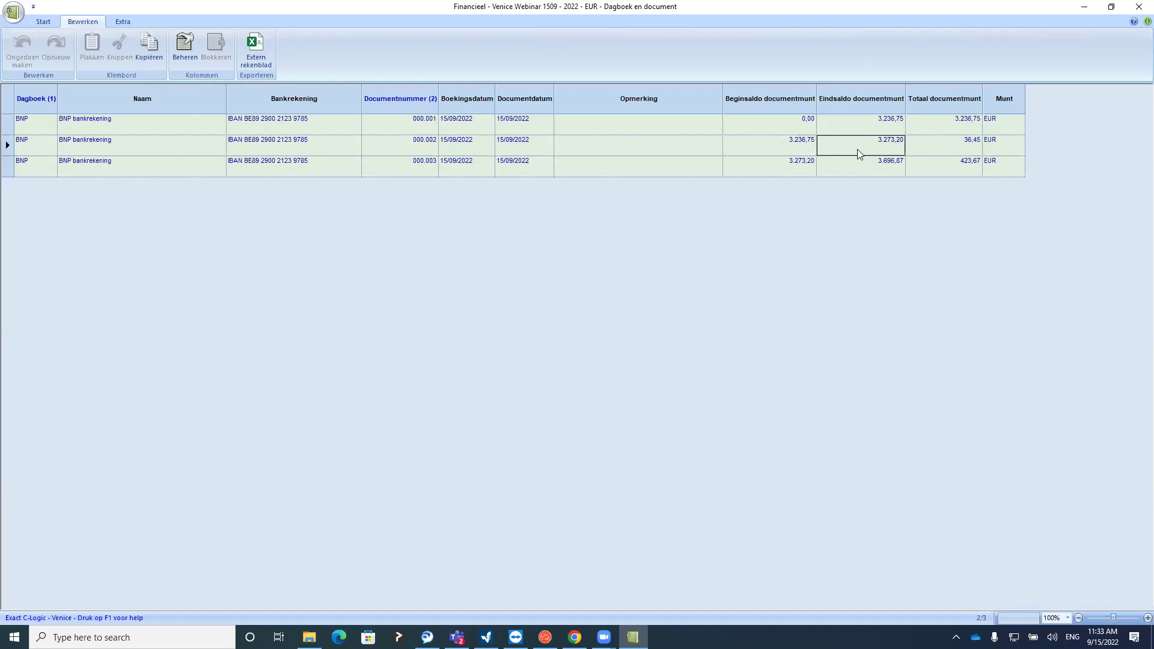
pyautogui.click(772, 163)
pyautogui.click(842, 161)
pyautogui.click(42, 23)
pyautogui.click(18, 54)
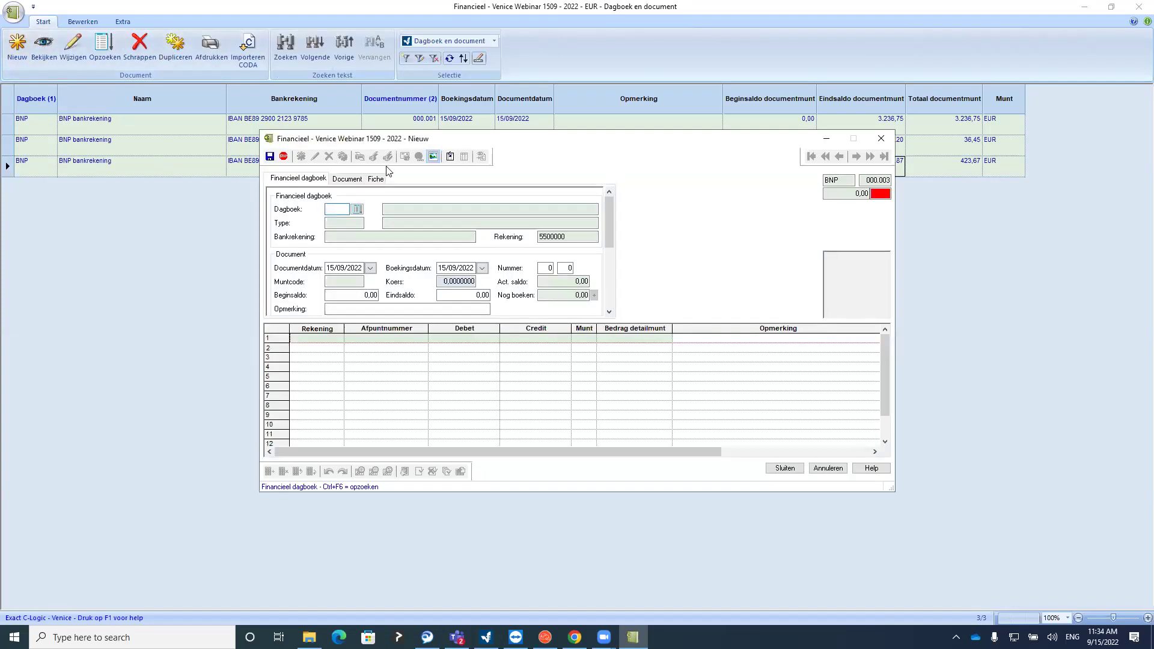
pyautogui.click(357, 208)
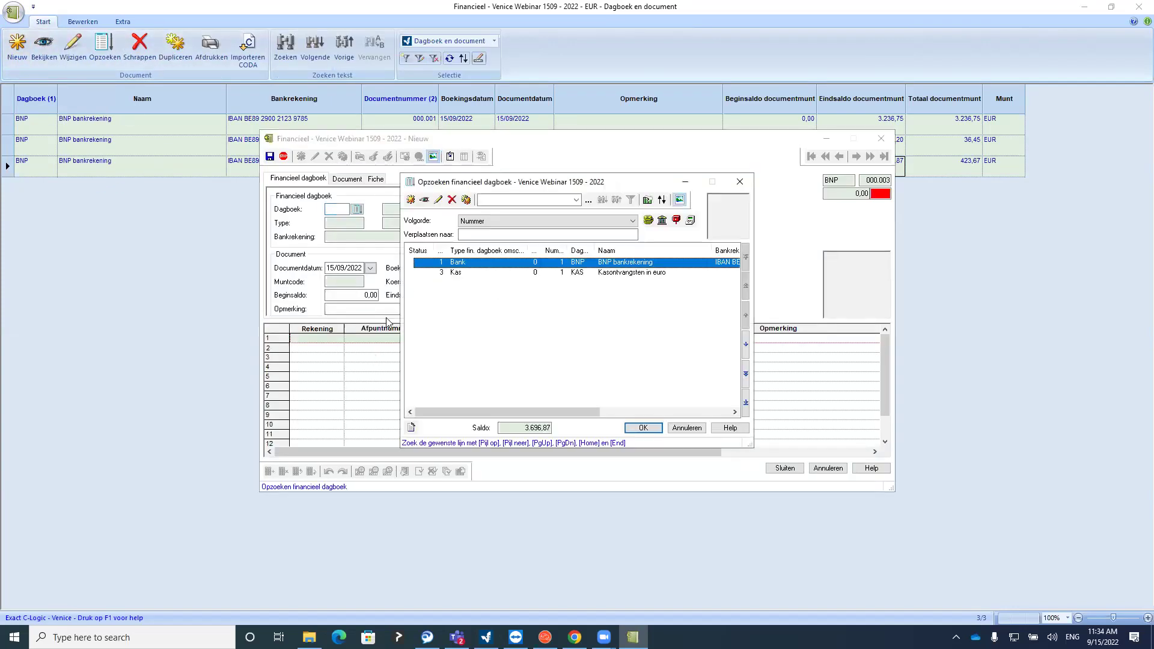
pyautogui.doubleClick(457, 267)
pyautogui.moveTo(409, 144); pyautogui.dragTo(385, 286)
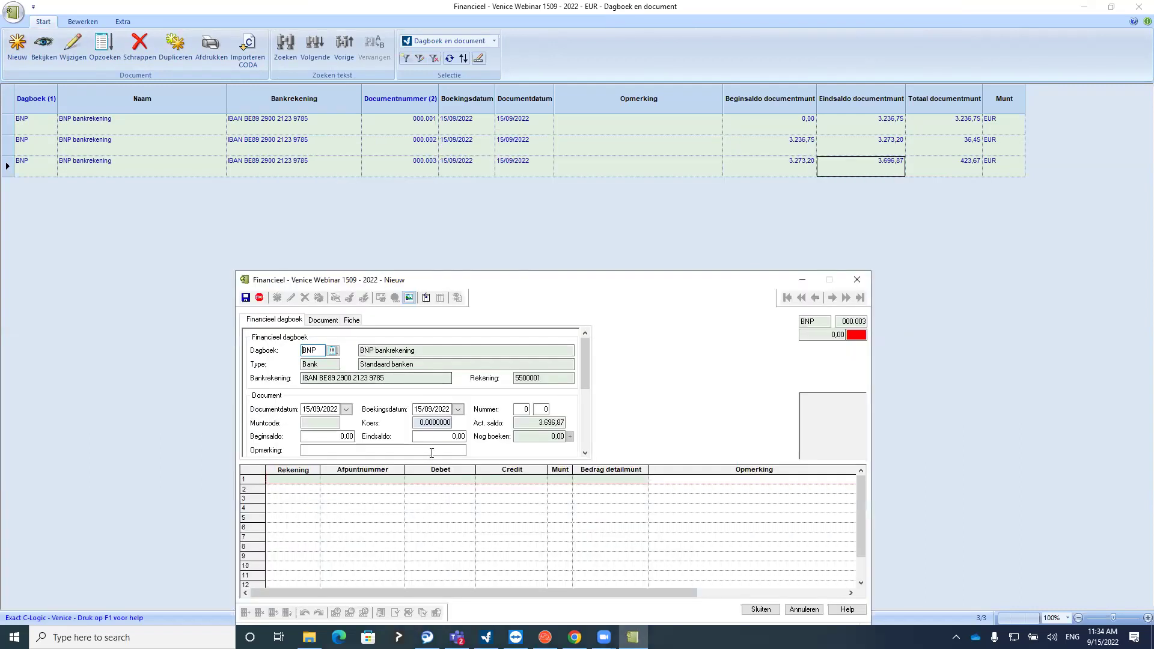
pyautogui.click(434, 439)
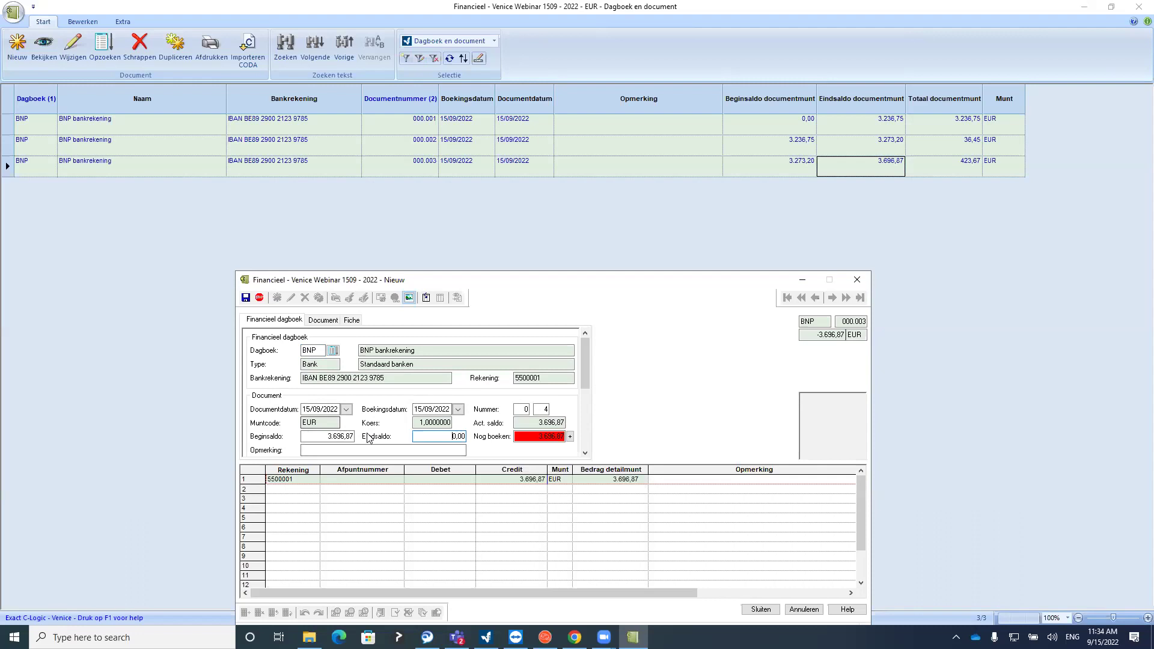
pyautogui.click(857, 279)
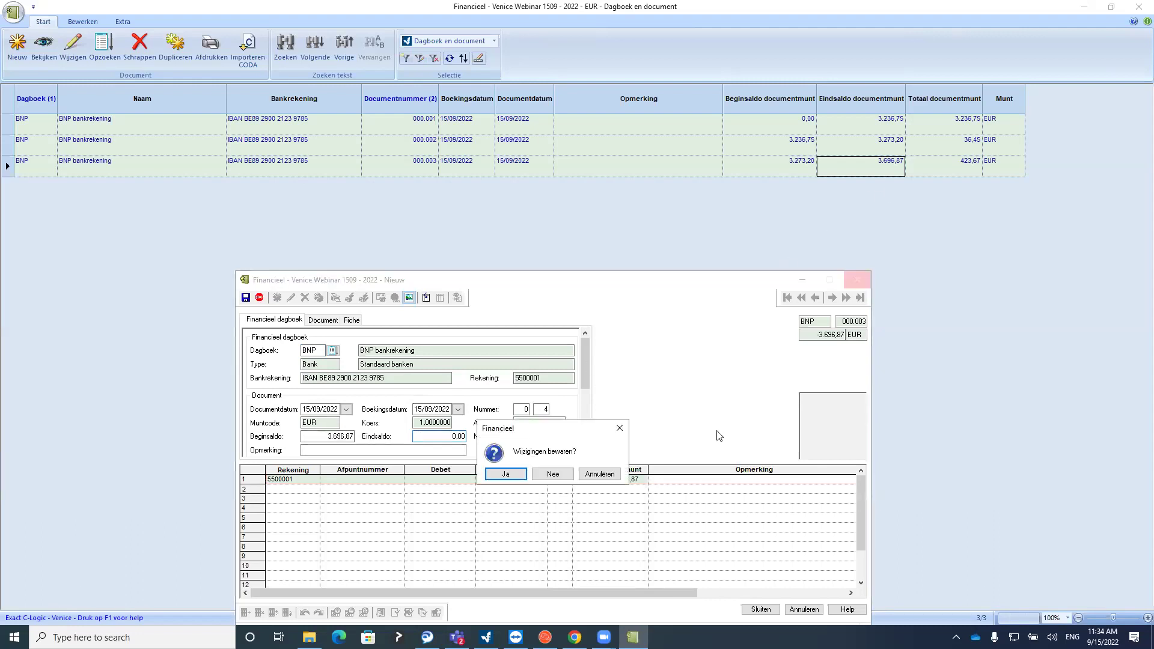
pyautogui.click(550, 474)
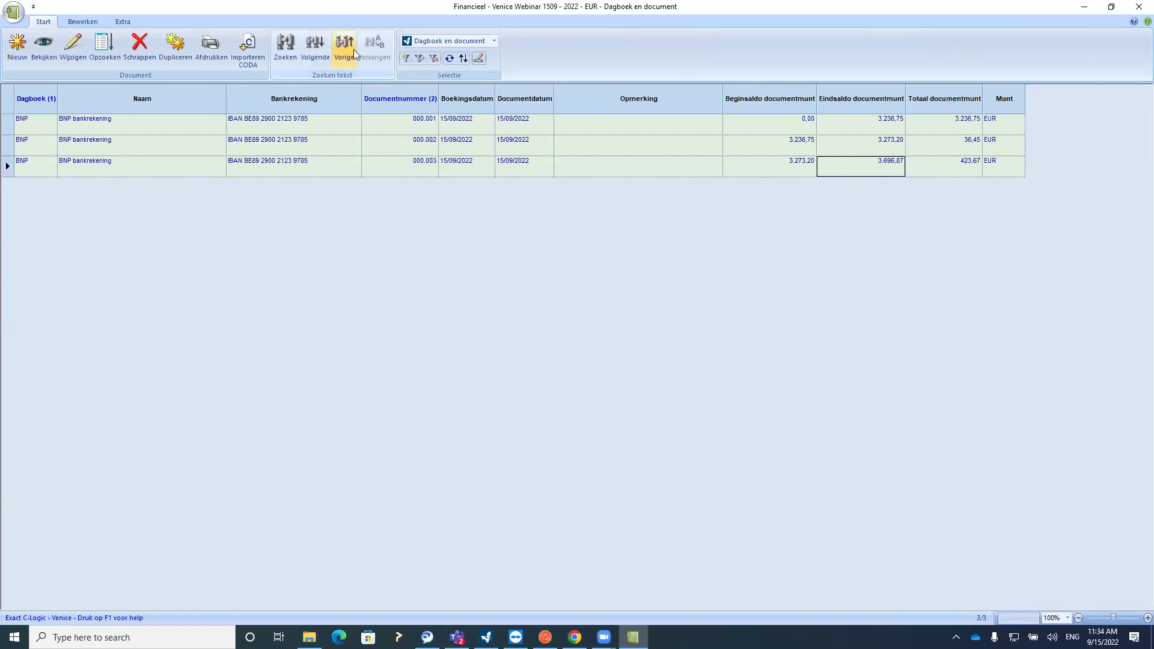
pyautogui.click(1138, 9)
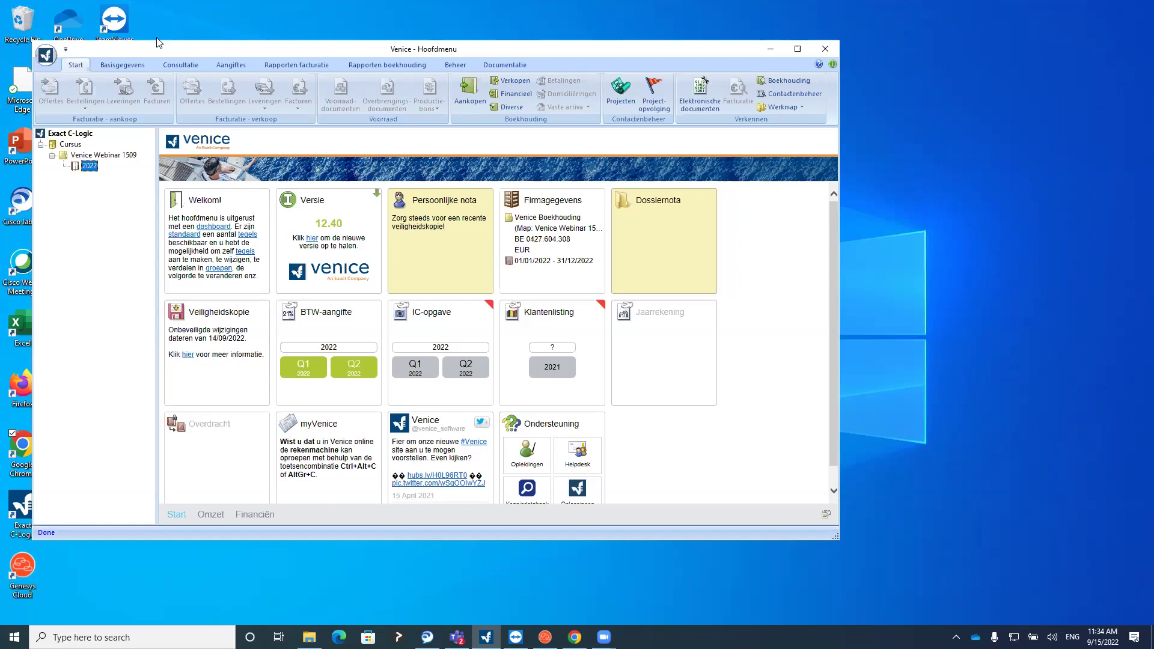
# Browse the report and Aangiftes menus to reveal the BTW-aangifte choices
pyautogui.click(380, 66)
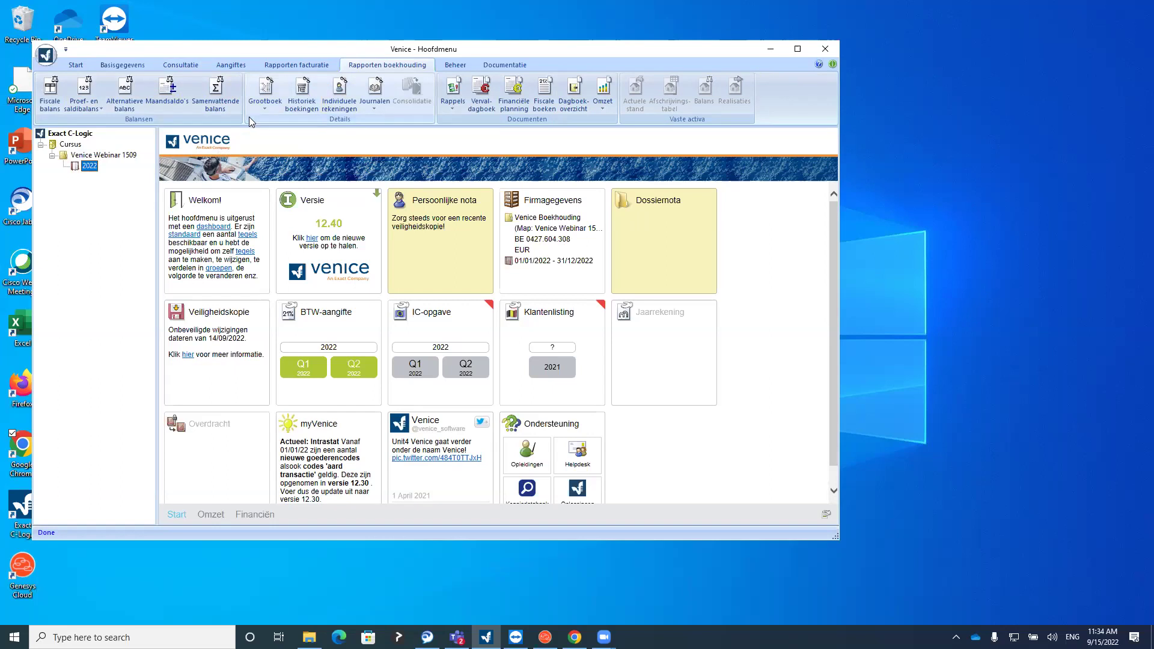
pyautogui.click(233, 66)
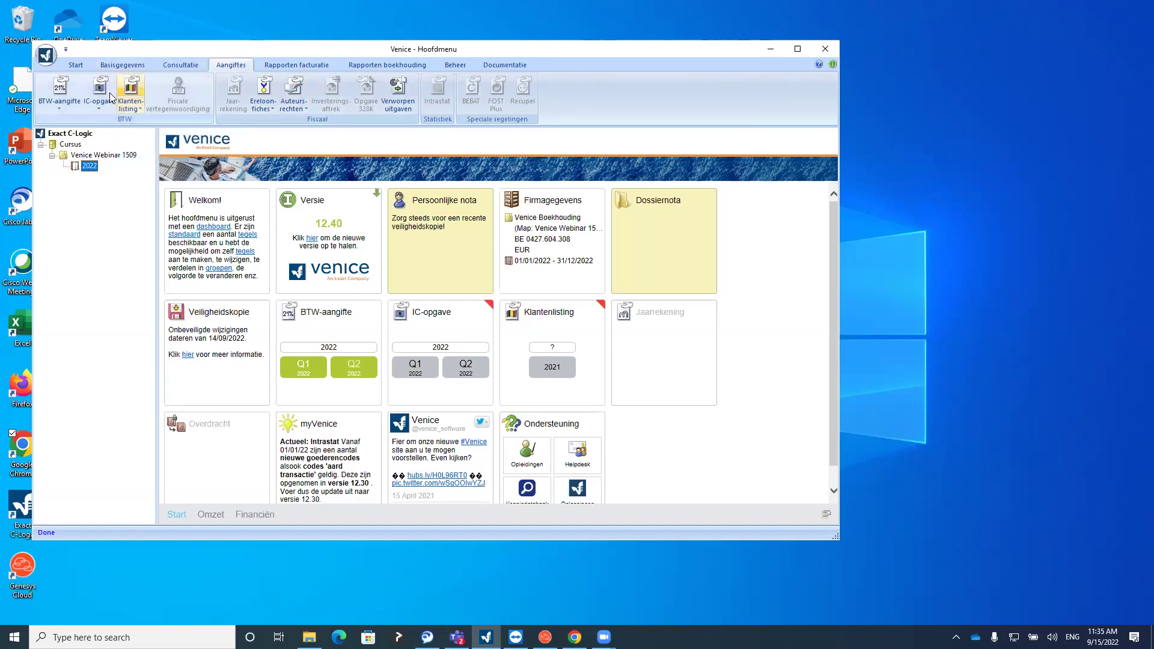
pyautogui.click(59, 109)
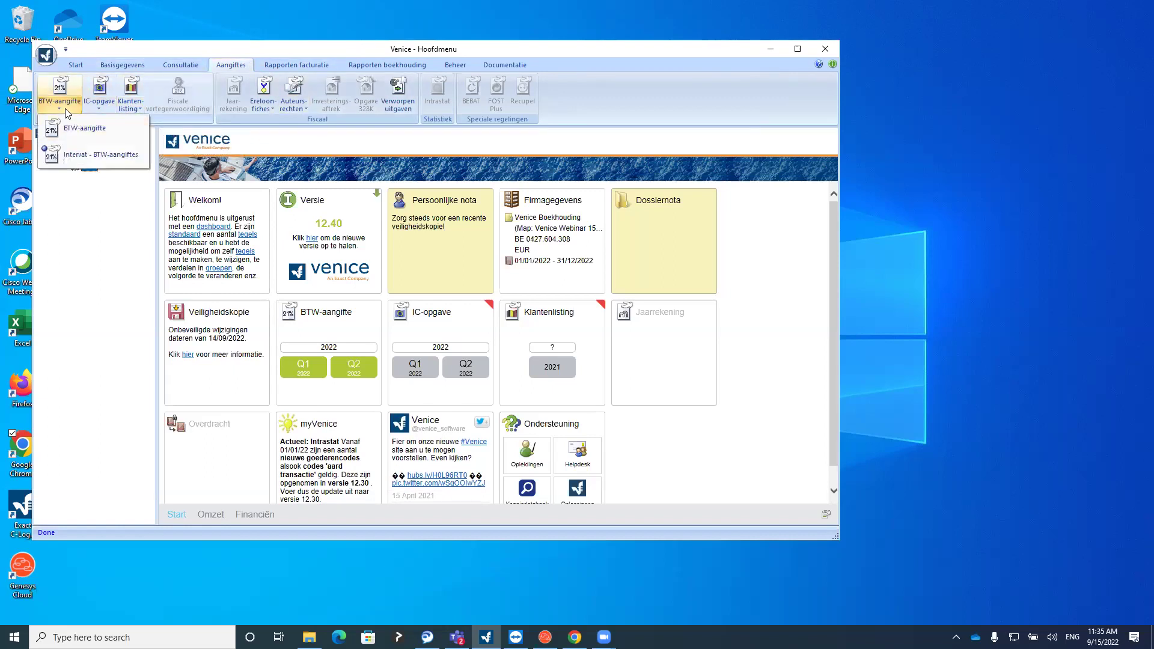
# Open the VAT return module and keep electronic filing set to Enkelvoudig Intervat
pyautogui.click(79, 129)
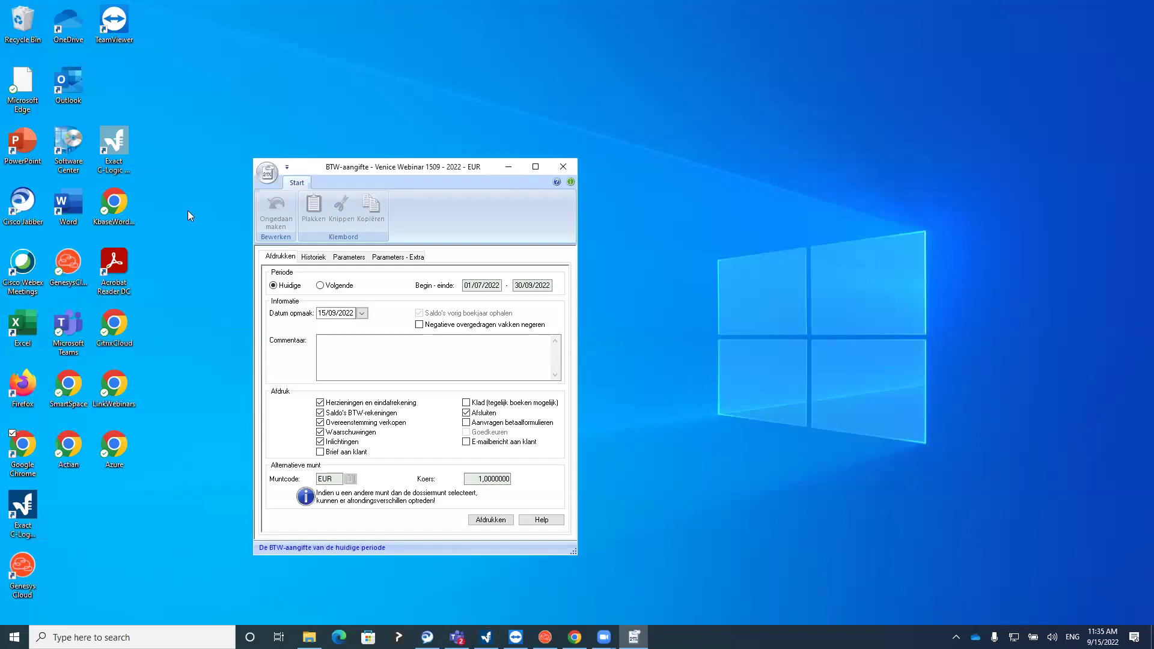
pyautogui.click(313, 257)
pyautogui.click(283, 258)
pyautogui.click(340, 257)
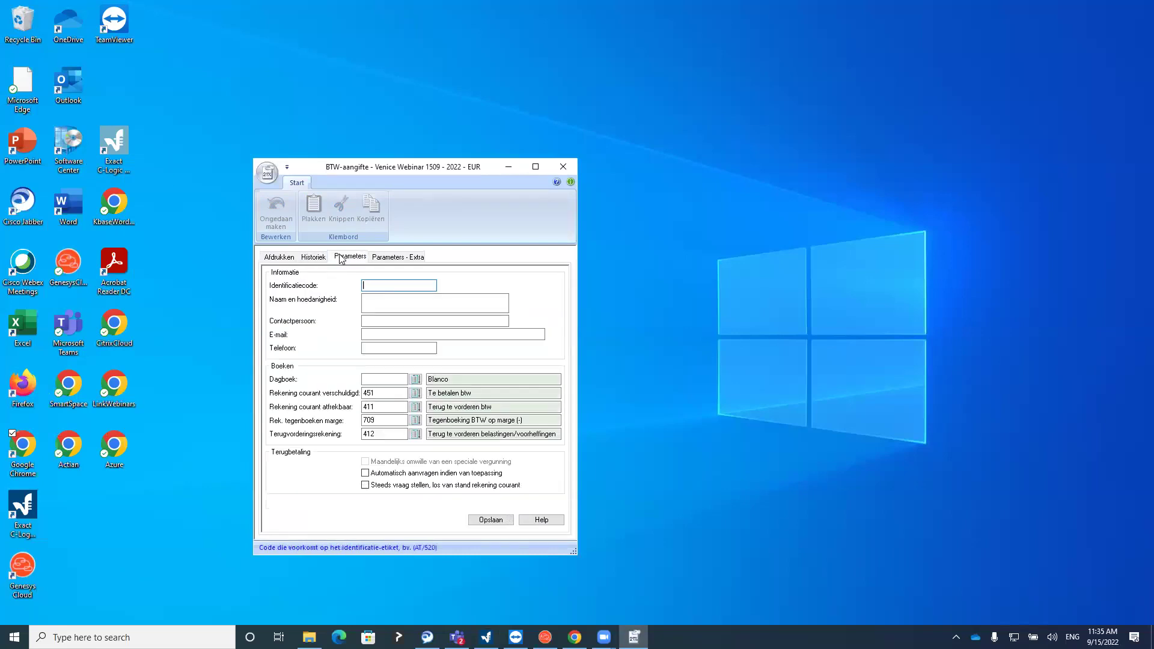
pyautogui.click(384, 258)
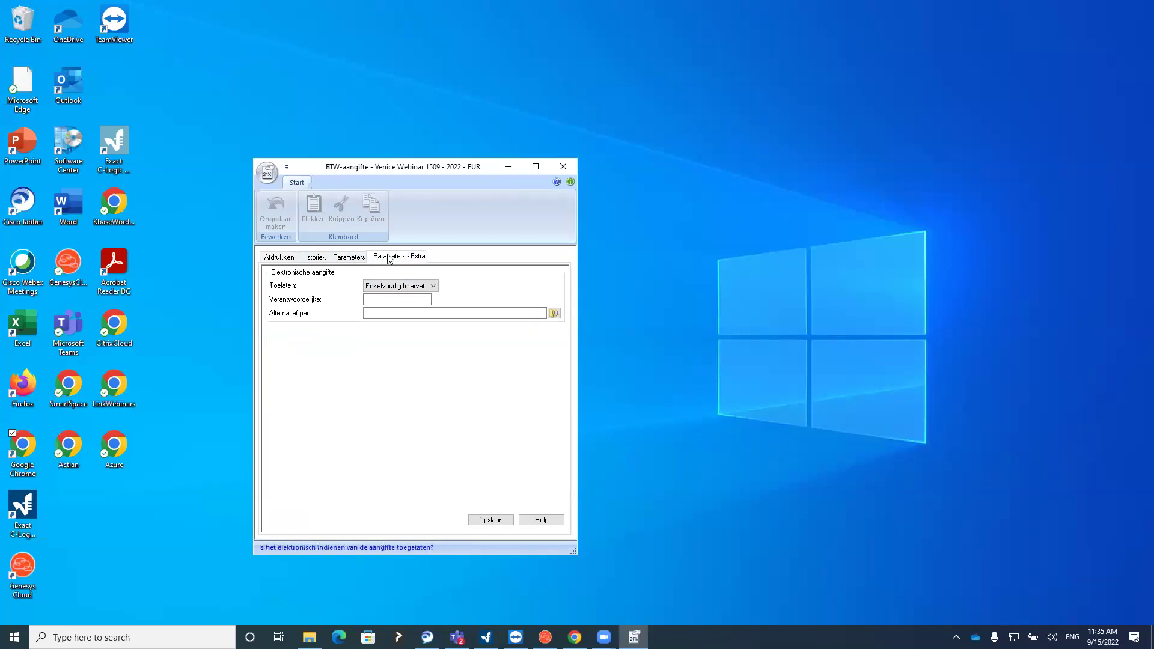
pyautogui.click(390, 286)
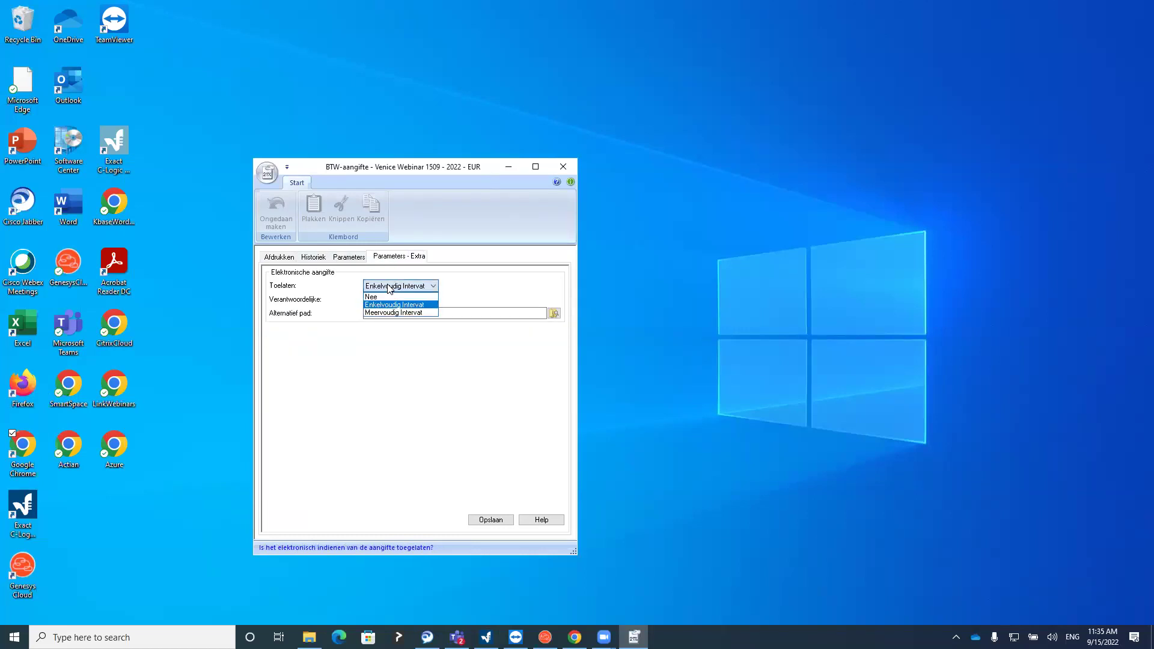
pyautogui.click(387, 287)
pyautogui.click(387, 286)
pyautogui.click(391, 305)
pyautogui.click(347, 257)
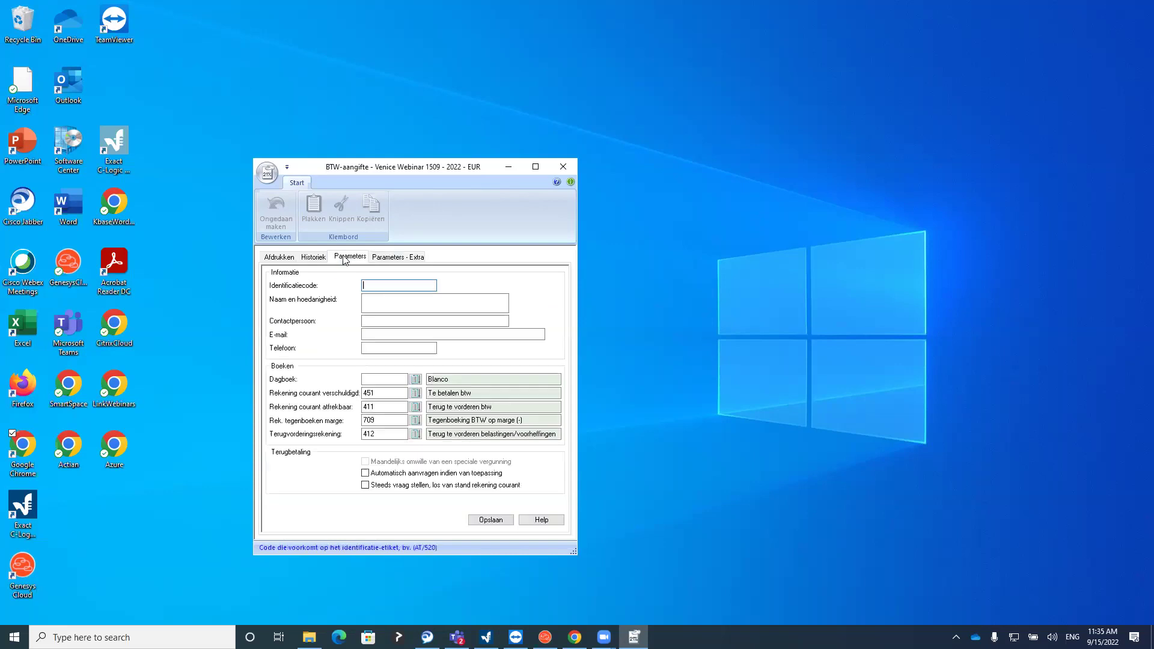
# Check VAT accounts 451 and 411, then view the closed-period history
pyautogui.click(381, 391)
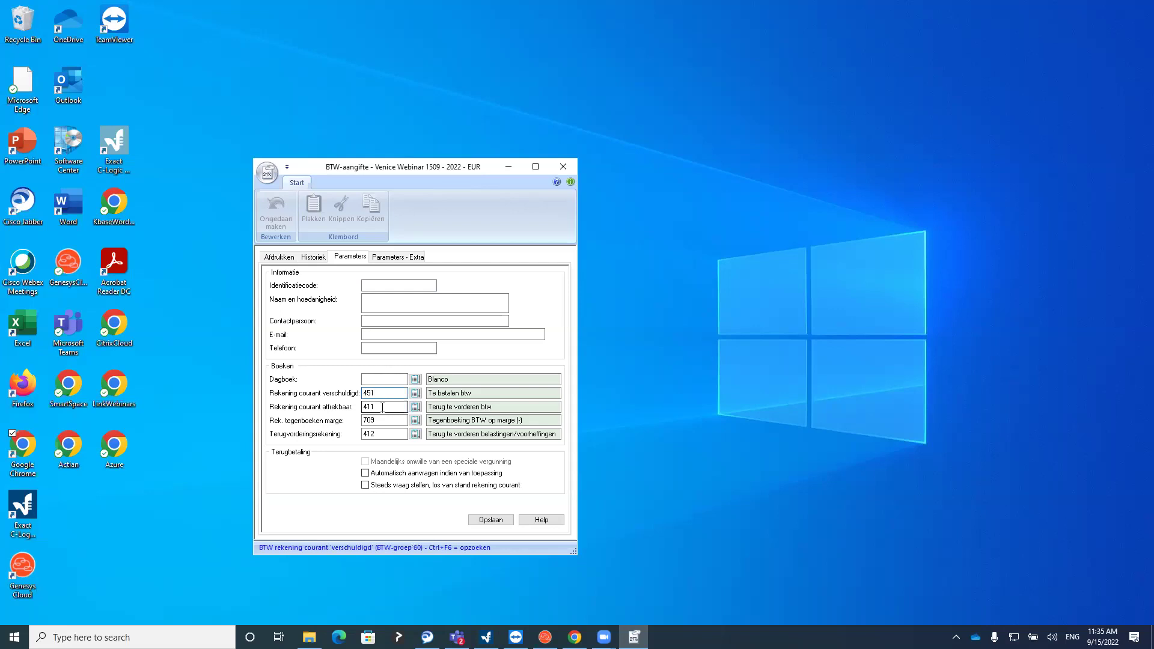
pyautogui.click(383, 407)
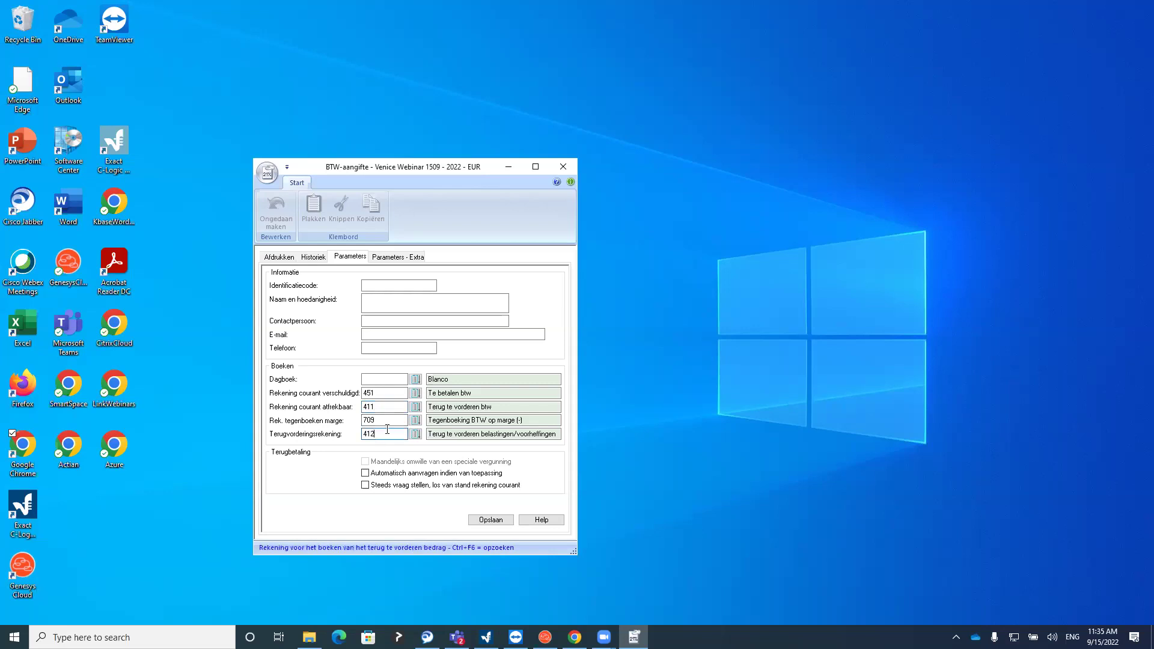
pyautogui.click(380, 393)
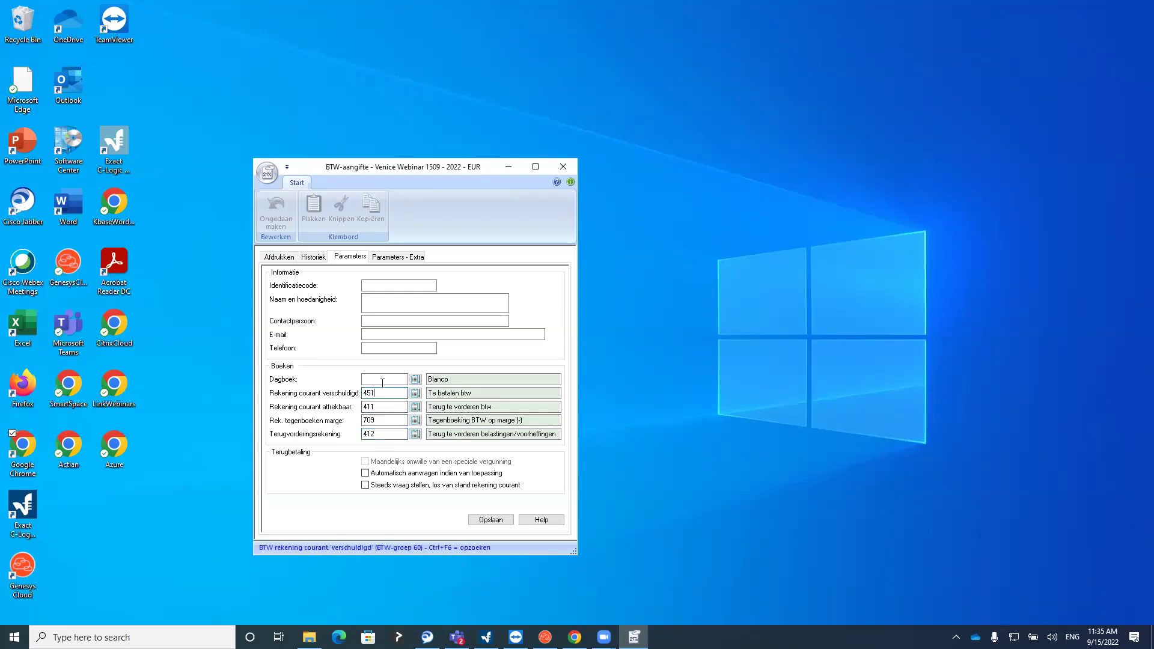
pyautogui.click(317, 258)
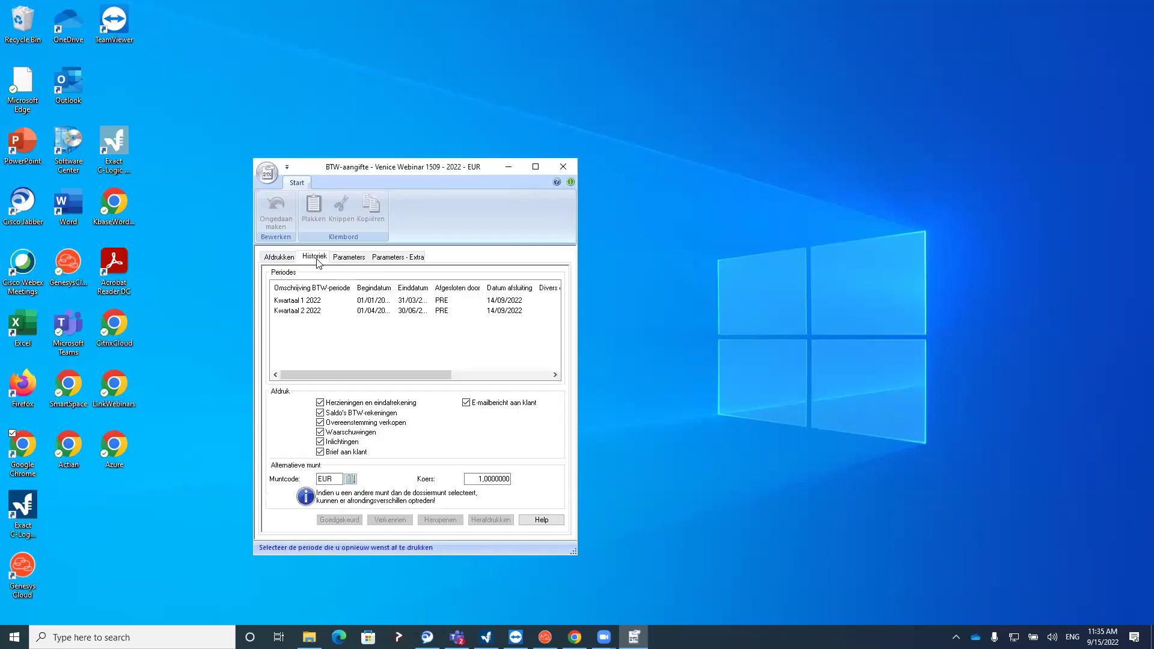
# Select Kwartaal 1 and Kwartaal 2 2022 and widen Einddatum to read their end dates
pyautogui.click(296, 303)
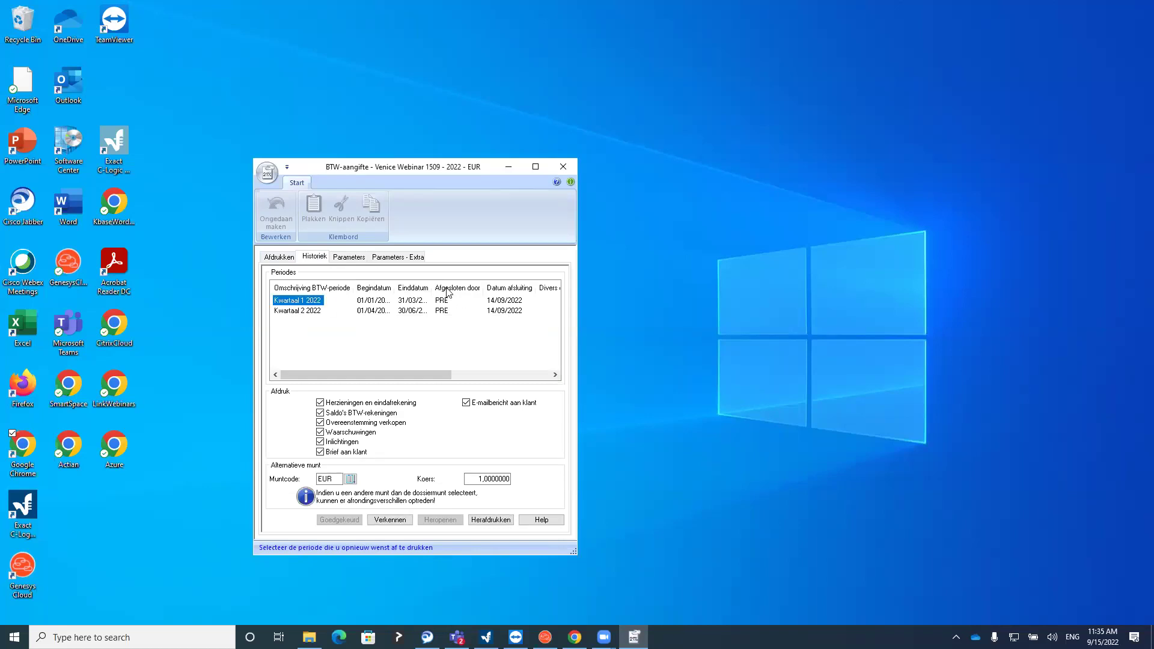
pyautogui.moveTo(432, 288); pyautogui.dragTo(460, 287)
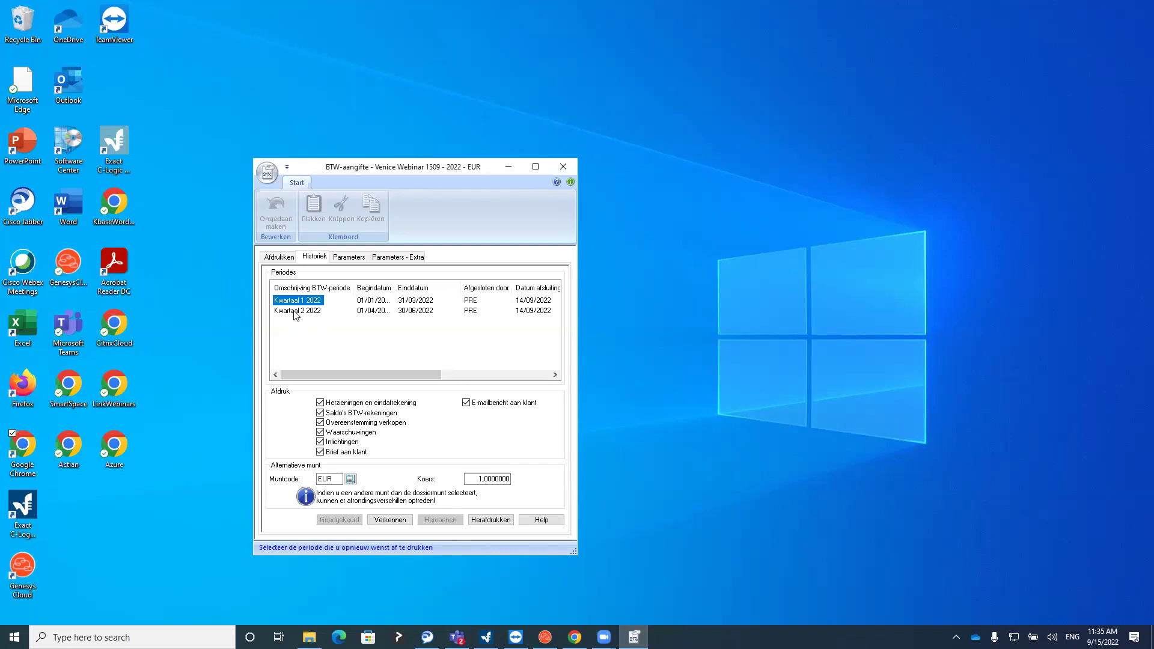
pyautogui.click(297, 312)
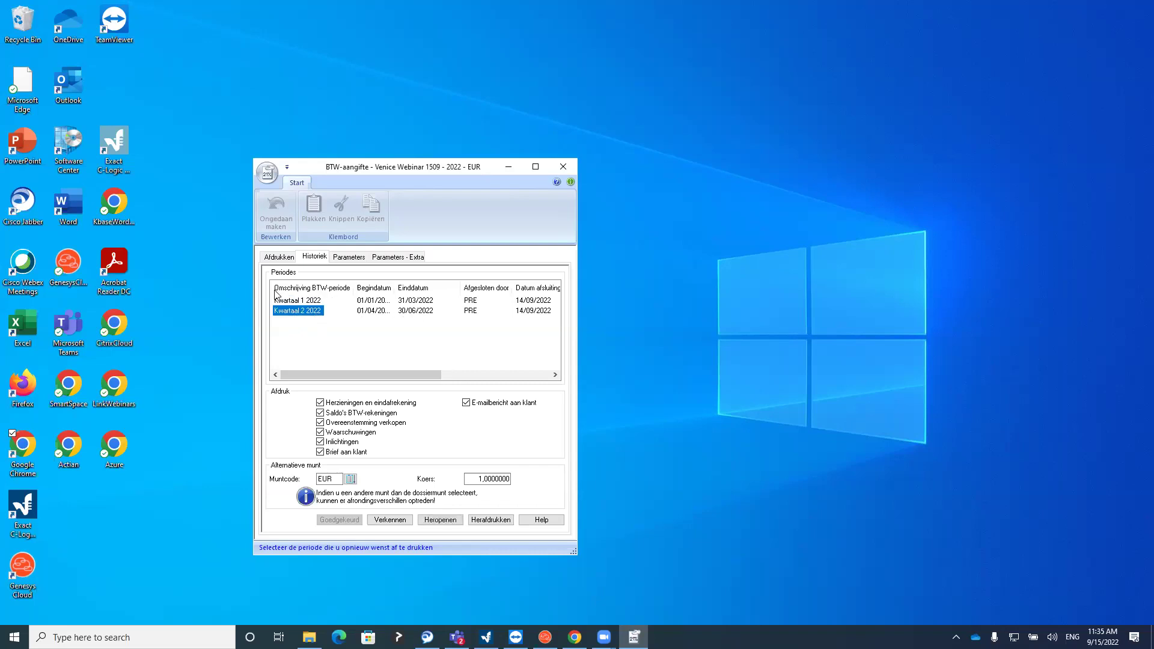
pyautogui.click(281, 259)
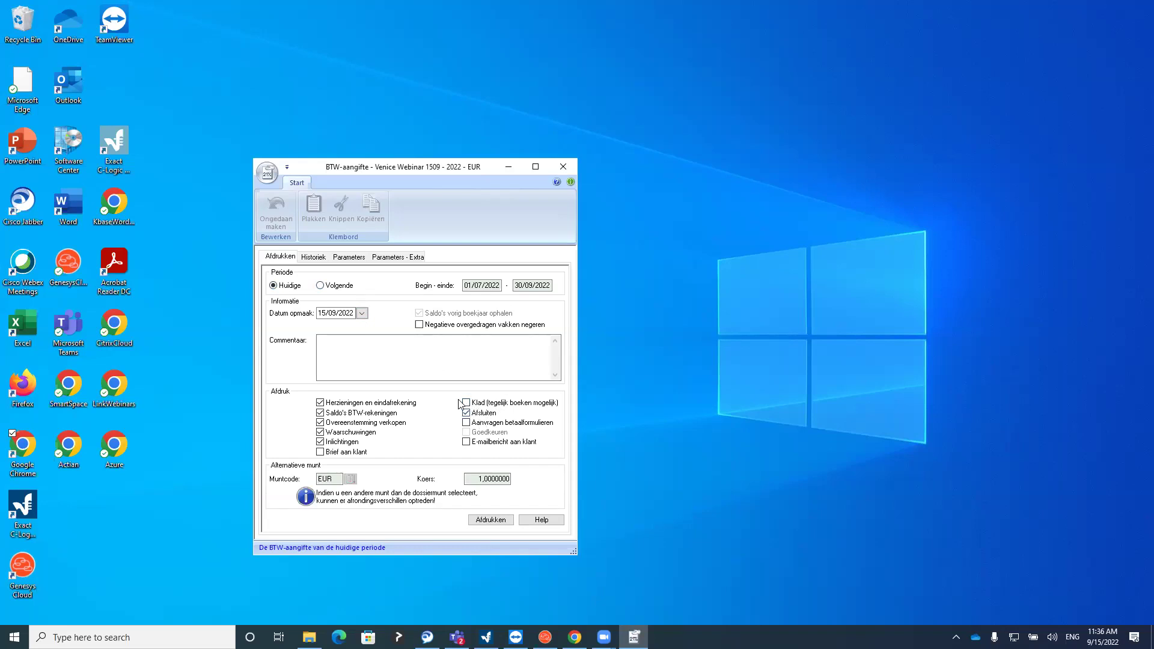
# Confirm the 01/07/2022–30/09/2022 period, tick every Afdruk report page, and start printing
pyautogui.moveTo(500, 286); pyautogui.dragTo(495, 286)
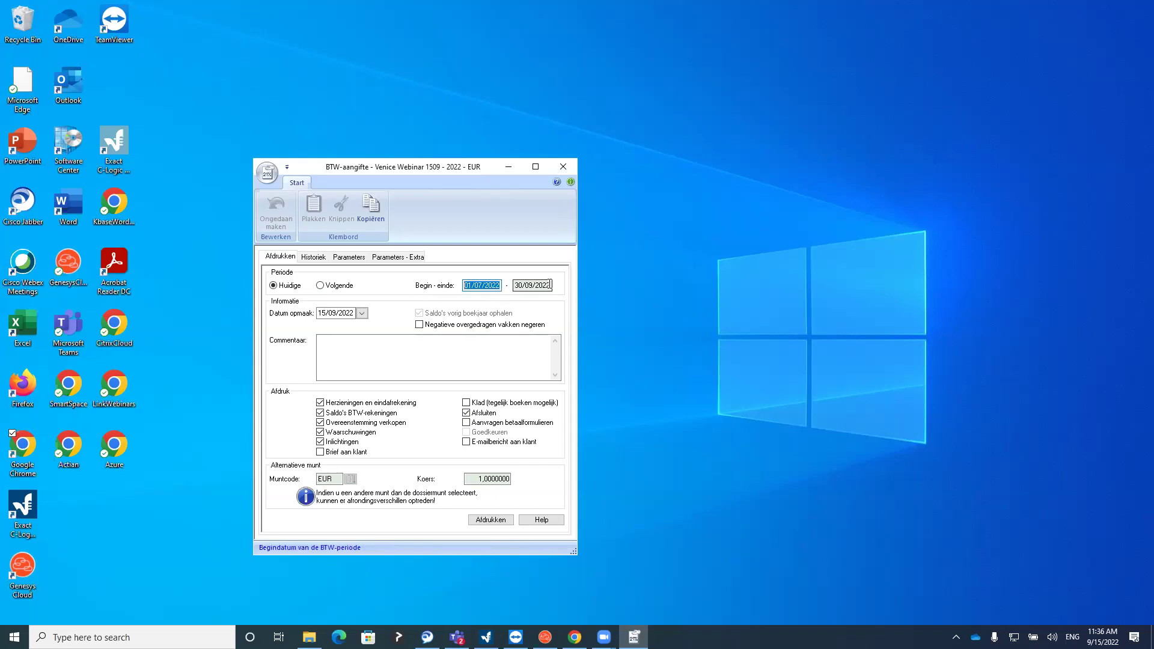
pyautogui.press('Tab')
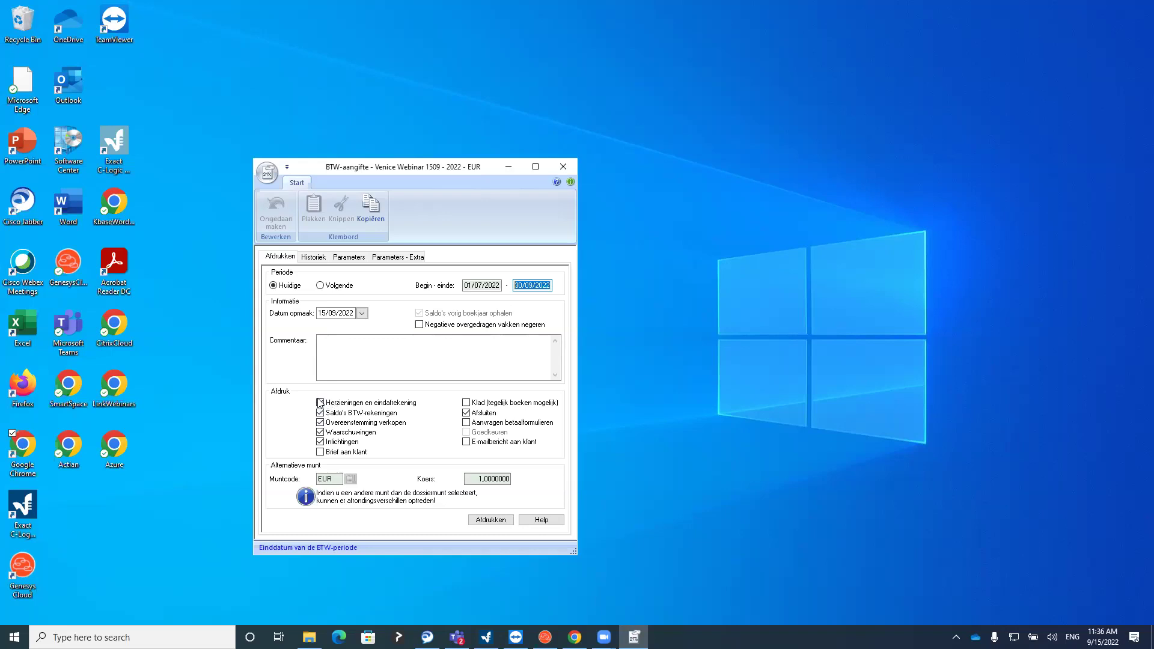
pyautogui.click(321, 403)
pyautogui.click(320, 412)
pyautogui.click(321, 412)
pyautogui.click(321, 442)
pyautogui.click(320, 432)
pyautogui.click(321, 413)
pyautogui.click(321, 403)
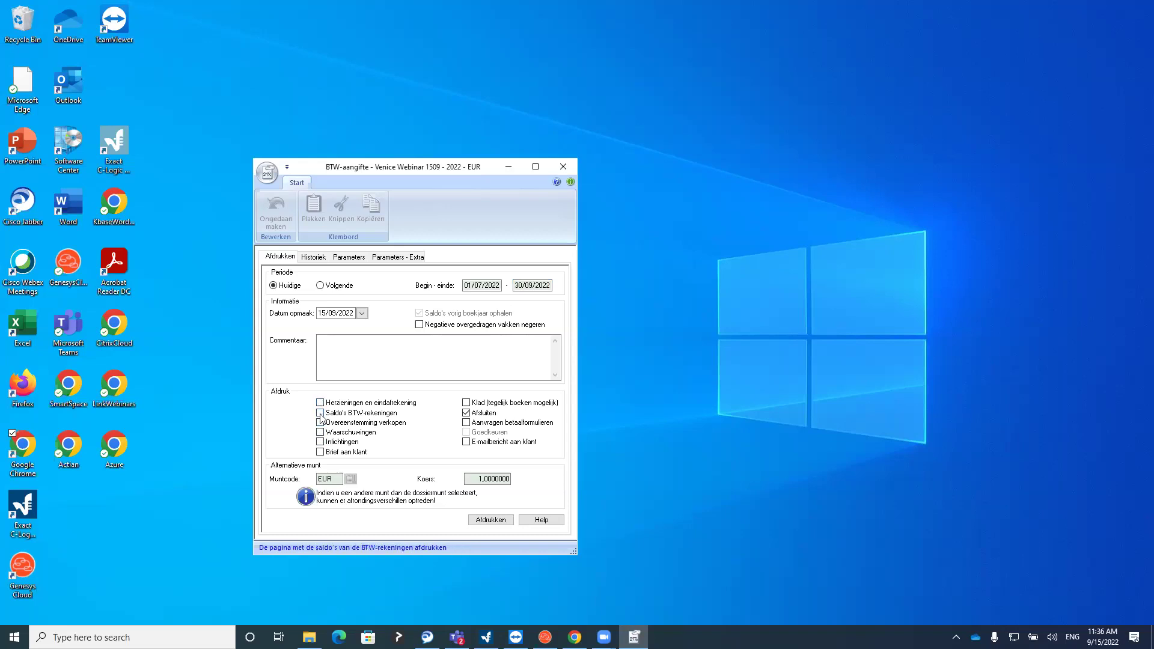
pyautogui.click(321, 403)
pyautogui.click(320, 432)
pyautogui.click(320, 442)
pyautogui.click(480, 518)
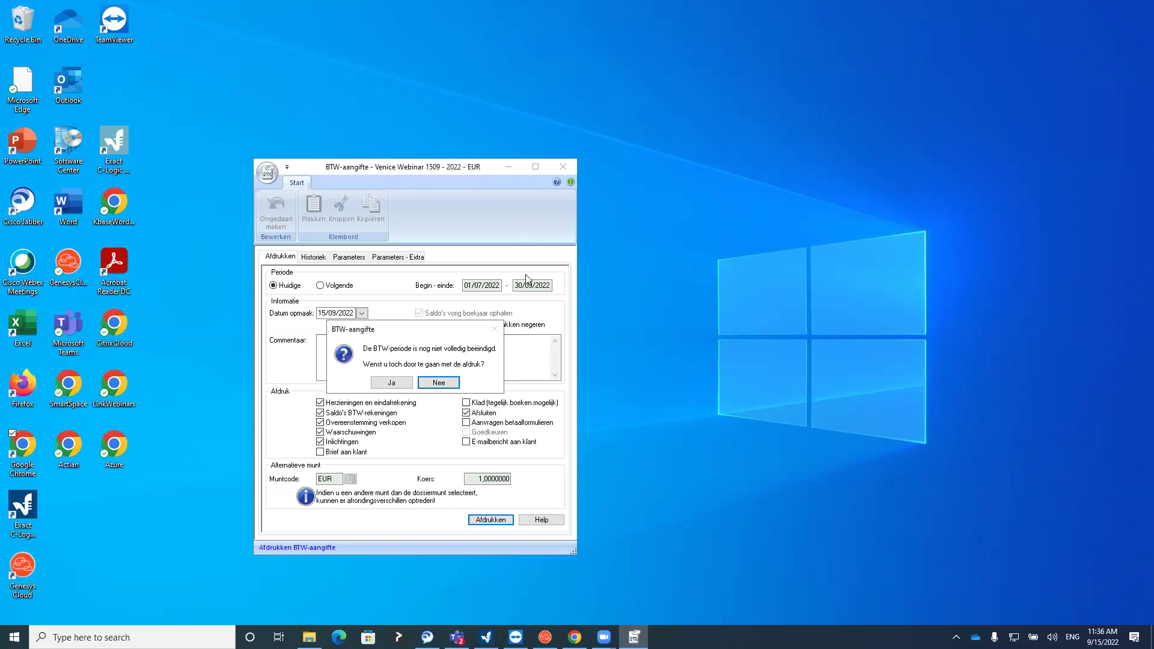
# Continue past the unfinished-period warning, accept print settings, and review the preview's first page
pyautogui.click(398, 387)
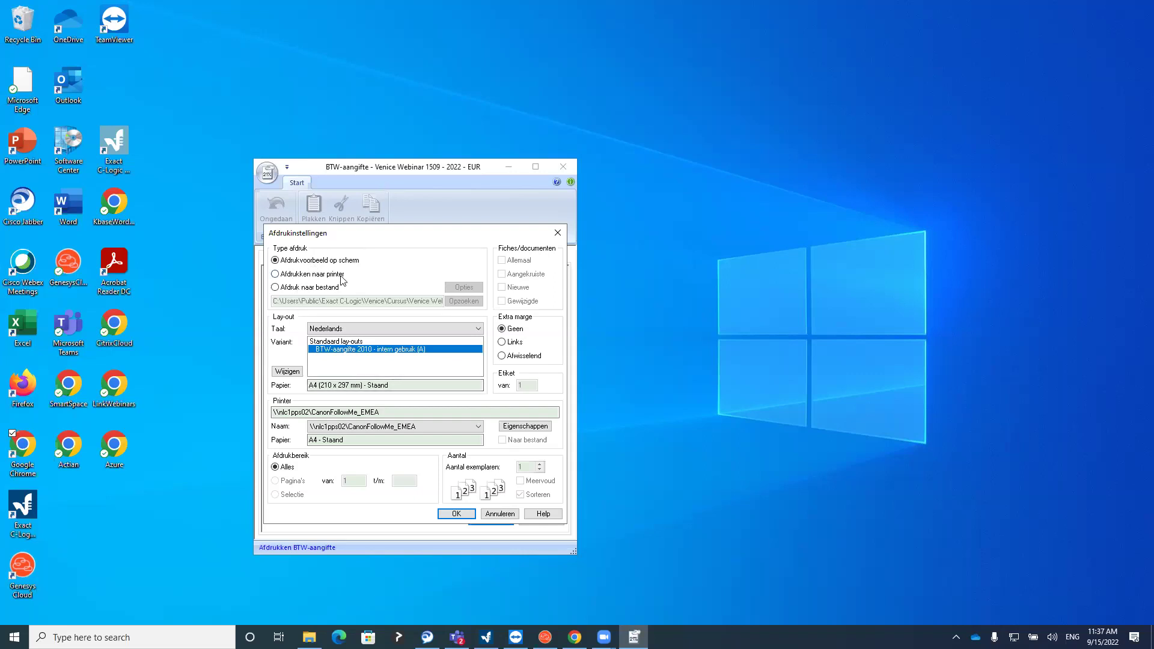
pyautogui.click(441, 516)
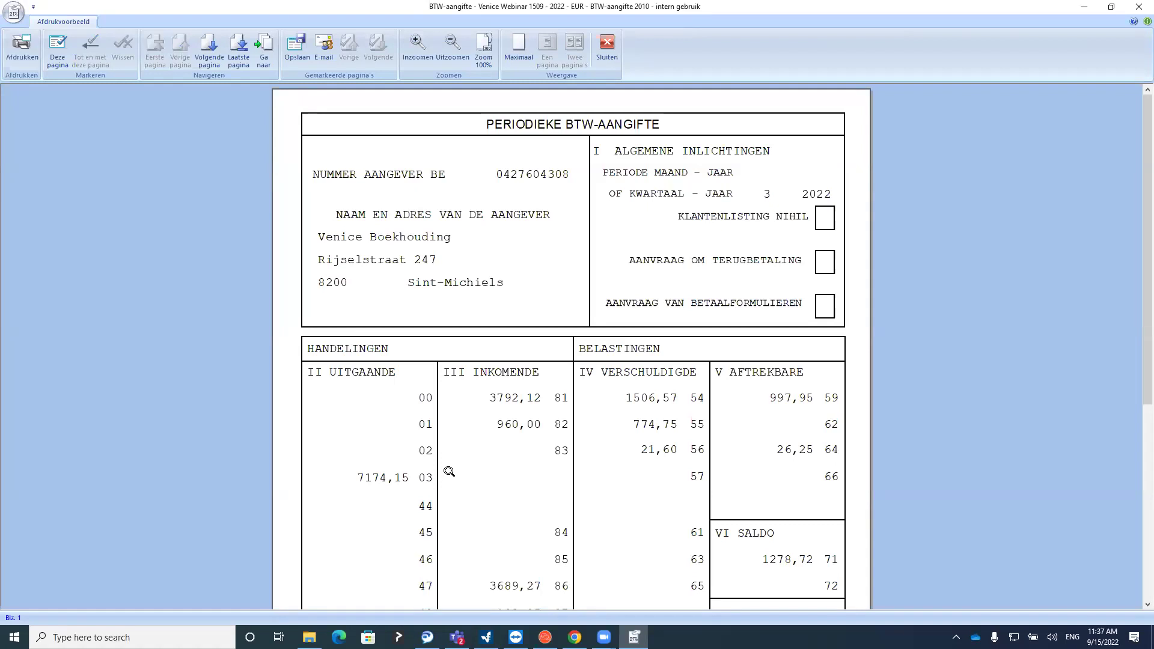
pyautogui.scroll(-3, 447, 473)
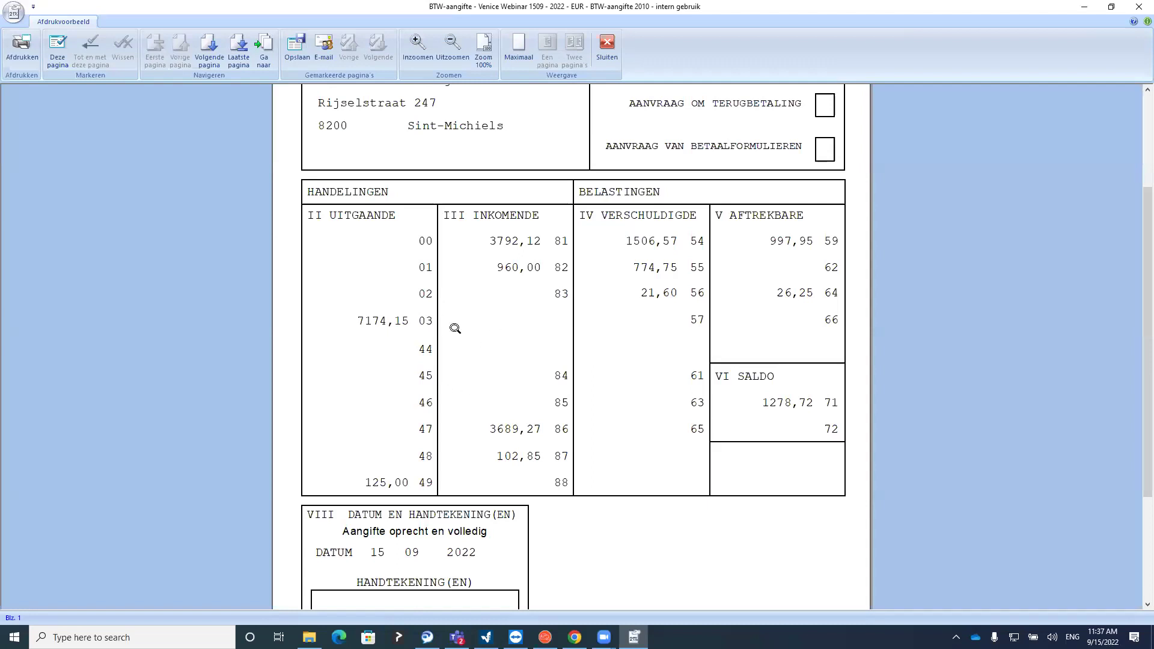
pyautogui.scroll(-3, 525, 336)
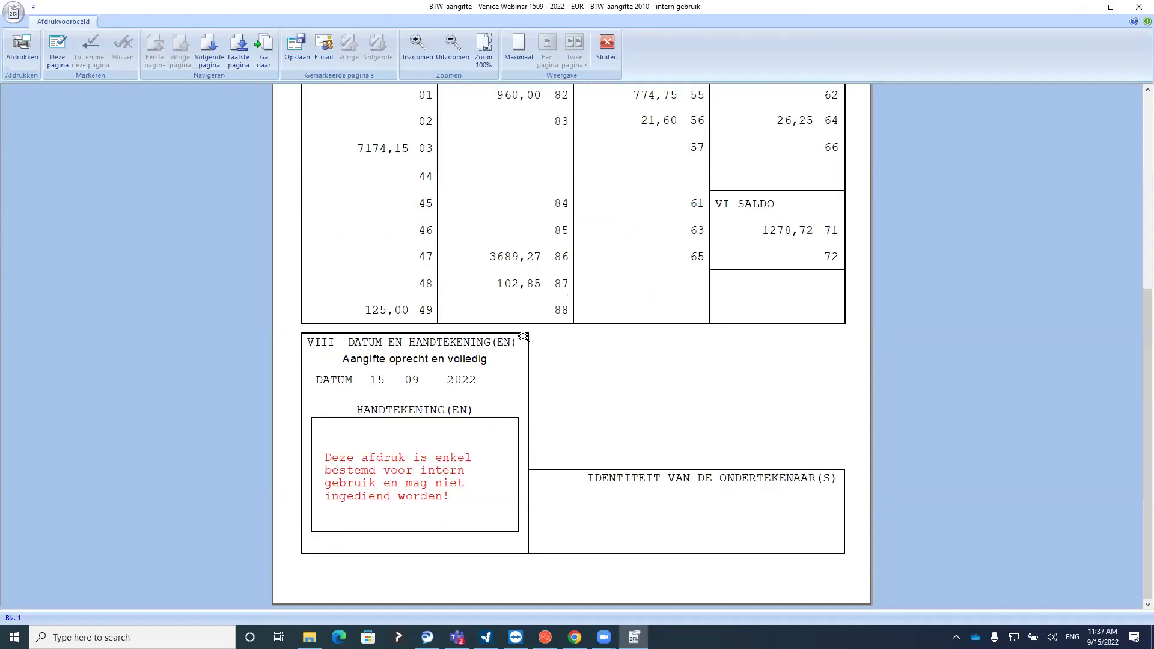
pyautogui.scroll(6, 388, 440)
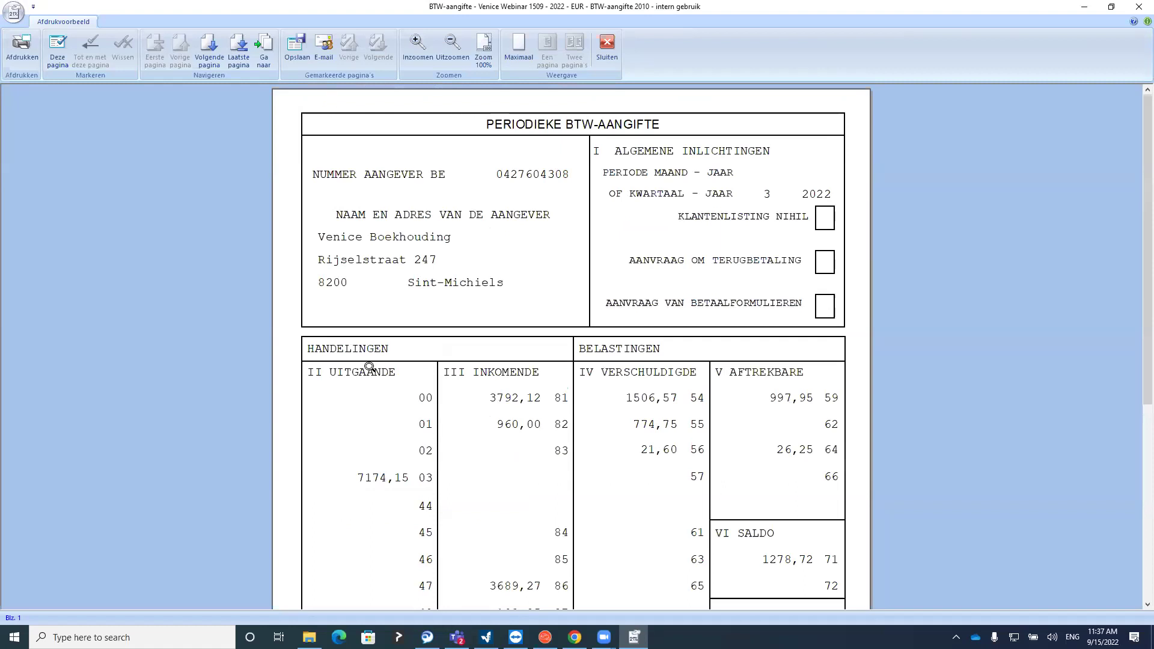
pyautogui.scroll(-5, 364, 338)
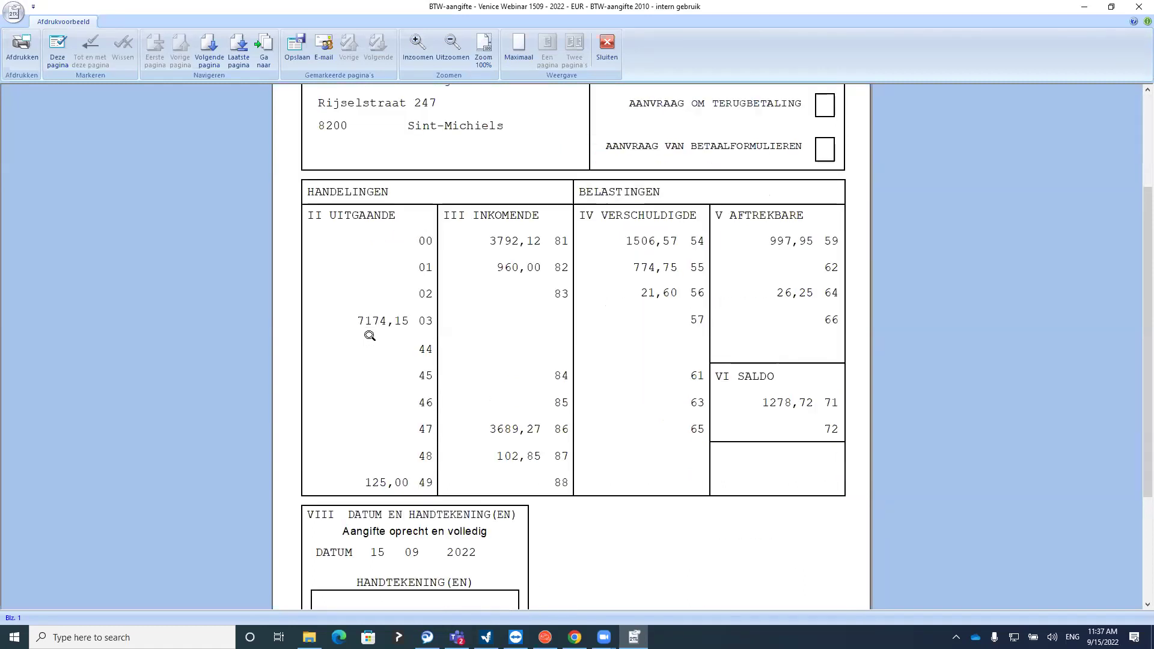
pyautogui.scroll(5, 369, 338)
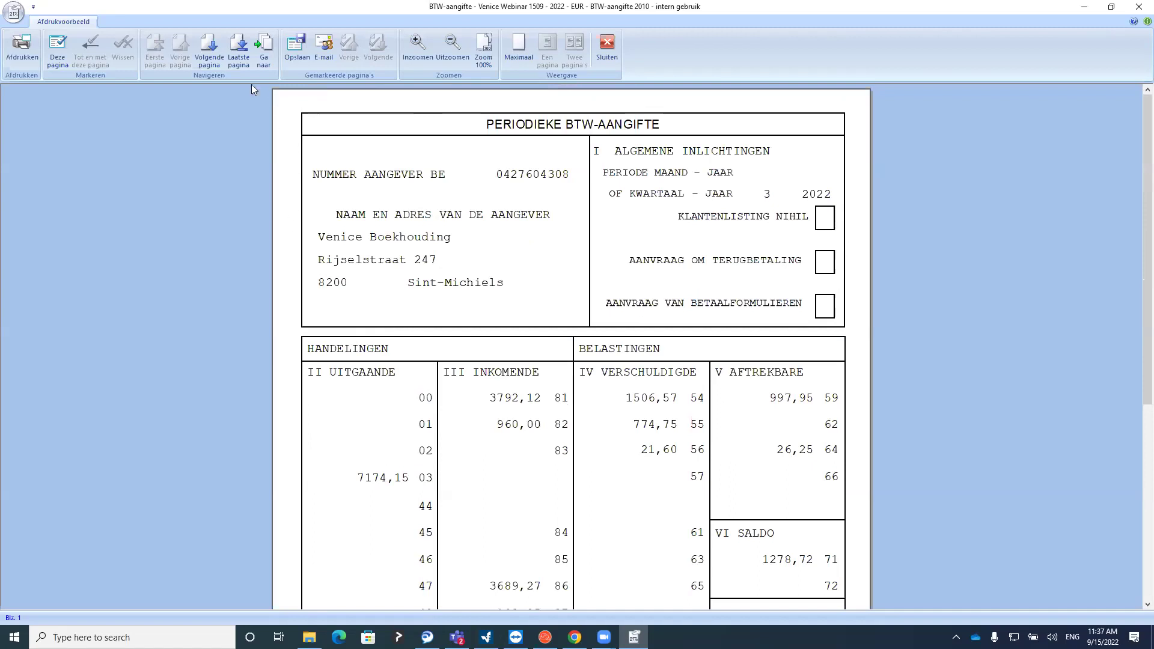
# Page through VAT balances, sales reconciliation and warnings pages, then close the preview
pyautogui.click(209, 46)
pyautogui.scroll(-5, 363, 331)
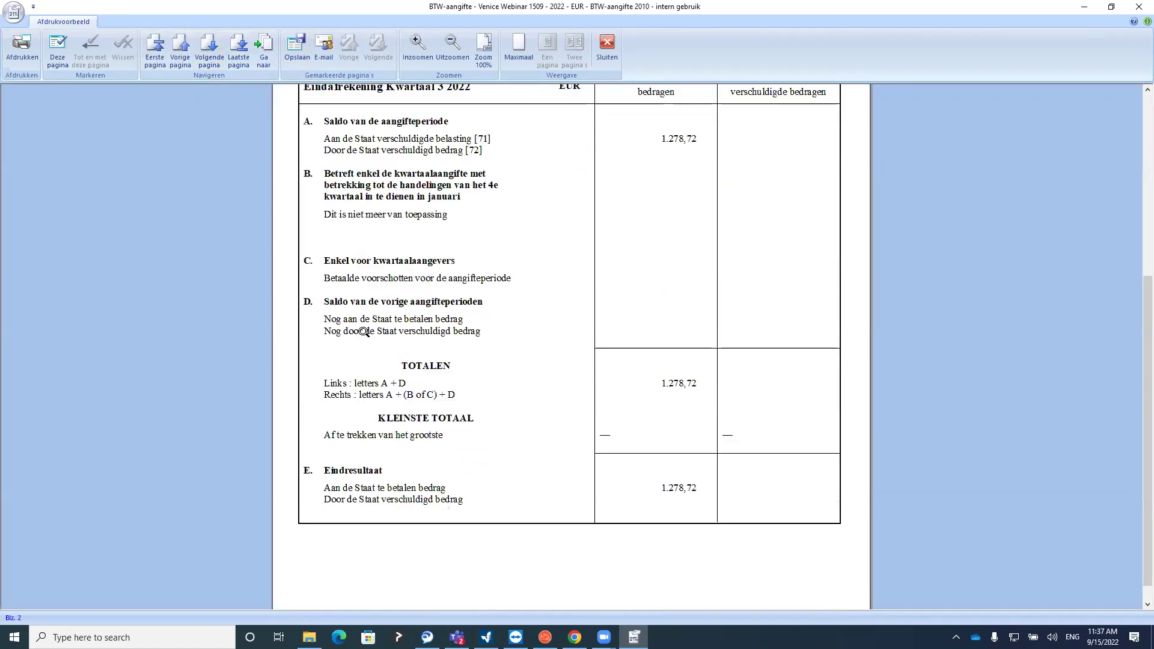
pyautogui.scroll(3, 363, 332)
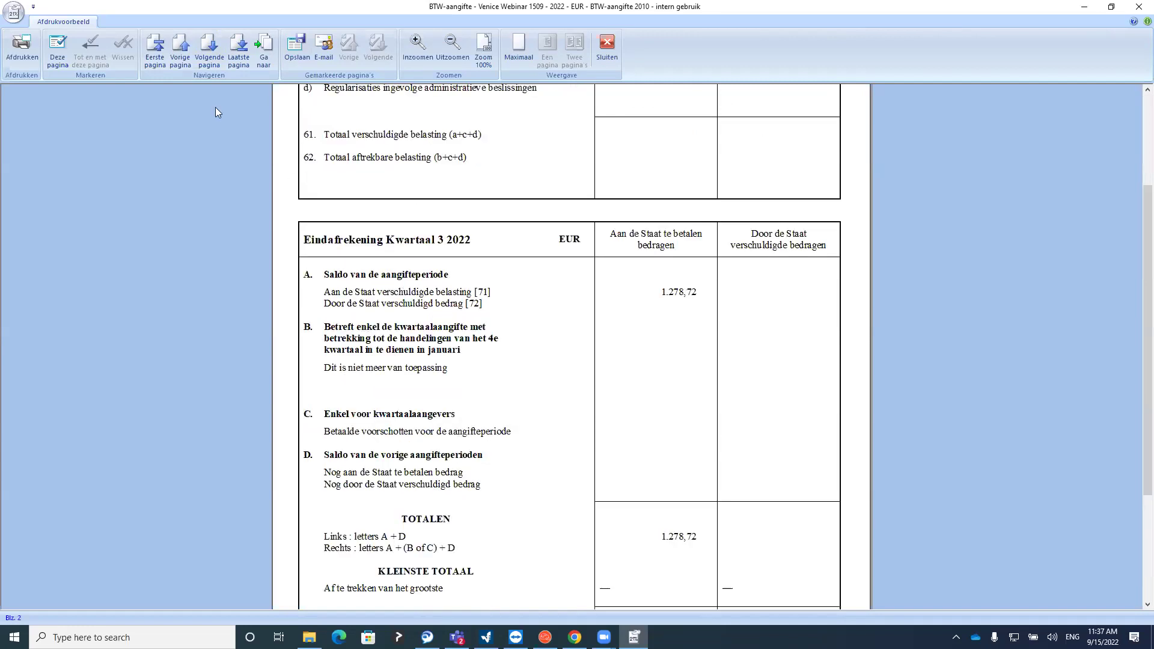
pyautogui.click(209, 54)
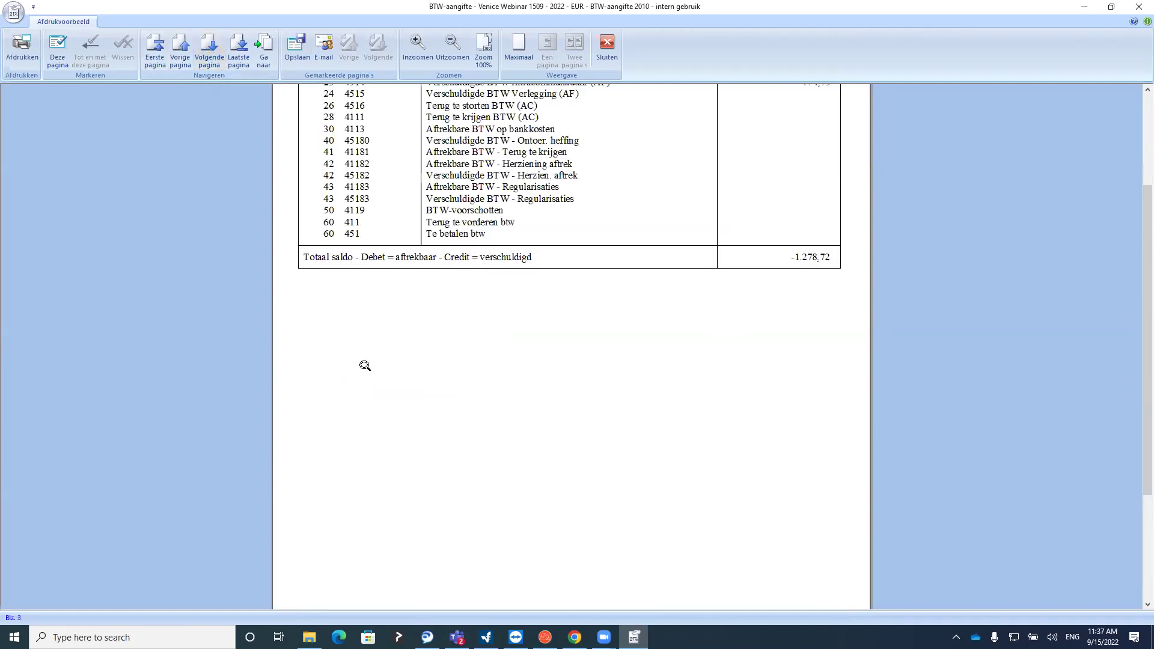
pyautogui.scroll(3, 366, 366)
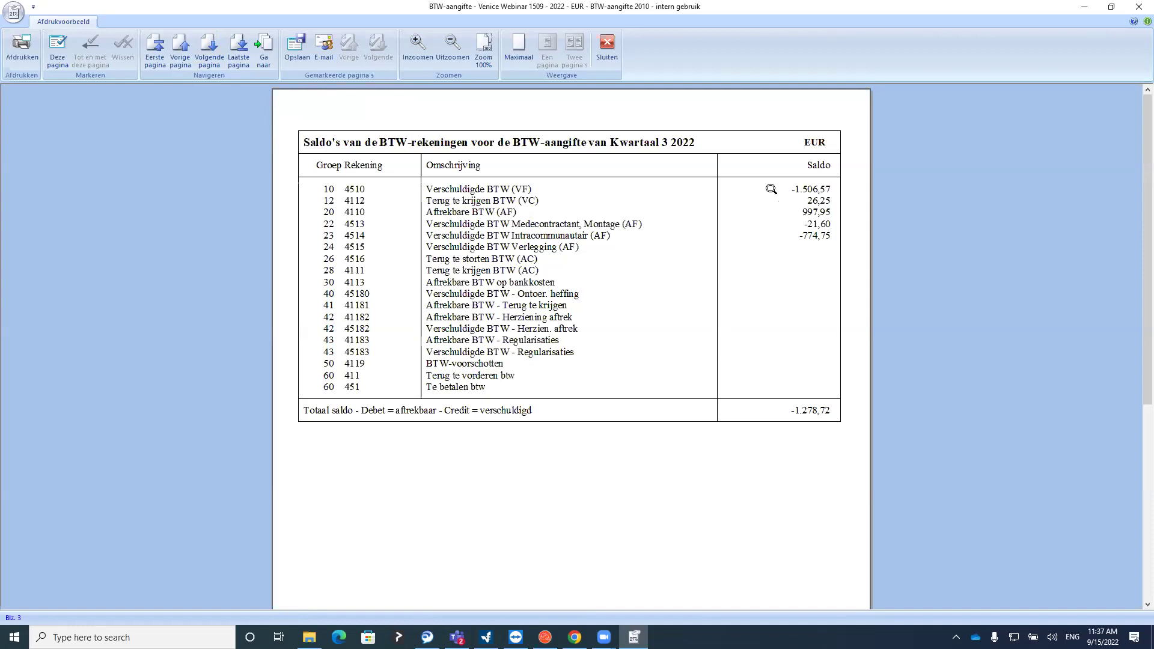
pyautogui.click(217, 58)
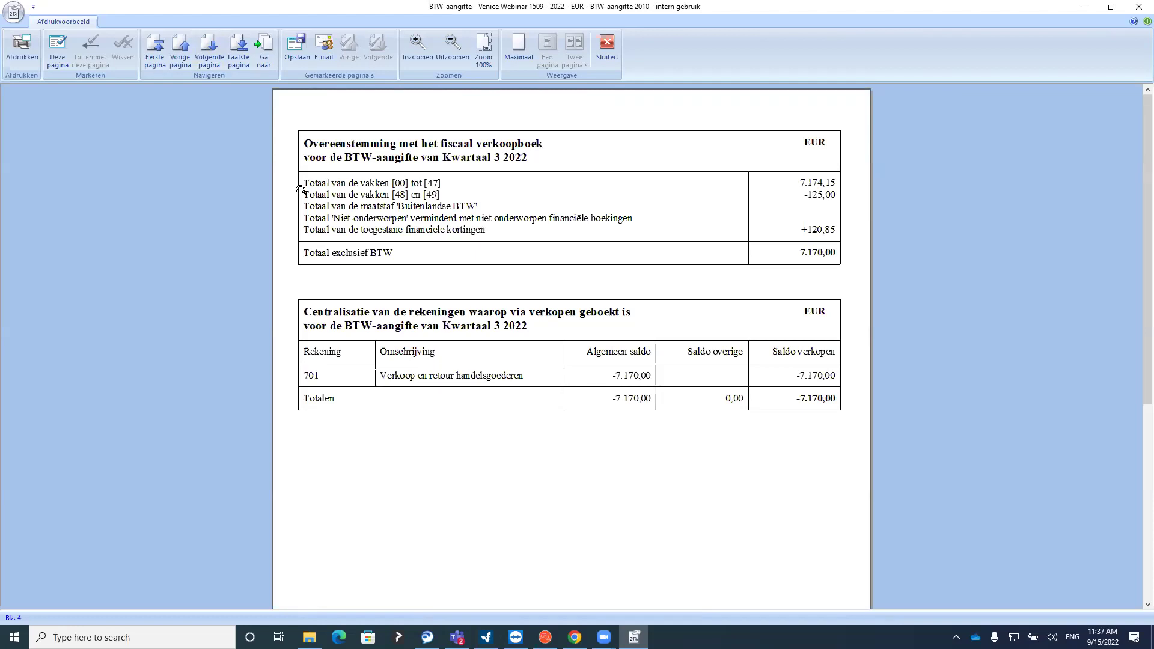
pyautogui.click(211, 60)
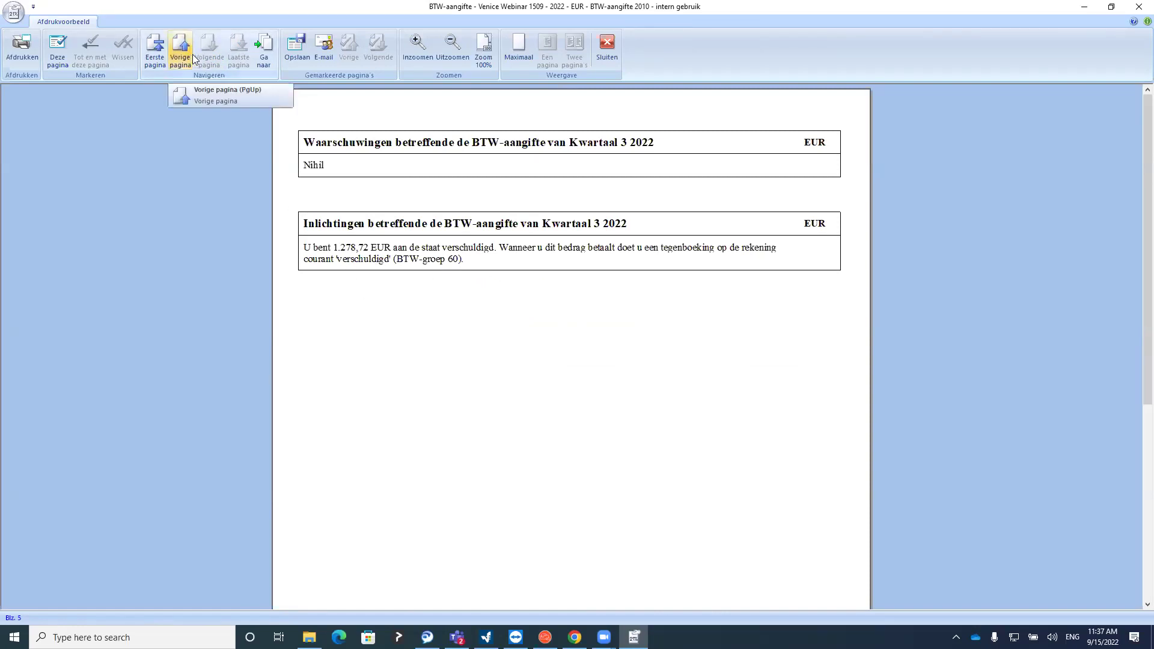
pyautogui.click(607, 46)
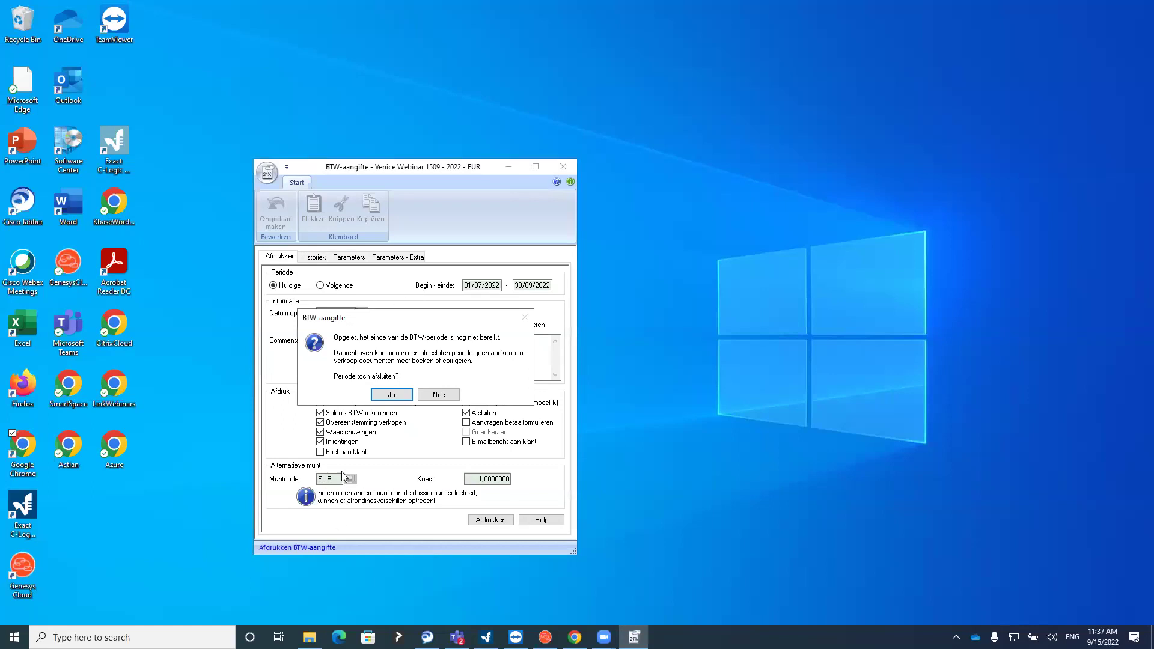
# Confirm closing the VAT period anyway and acknowledge the missing e-mail address warning
pyautogui.click(392, 395)
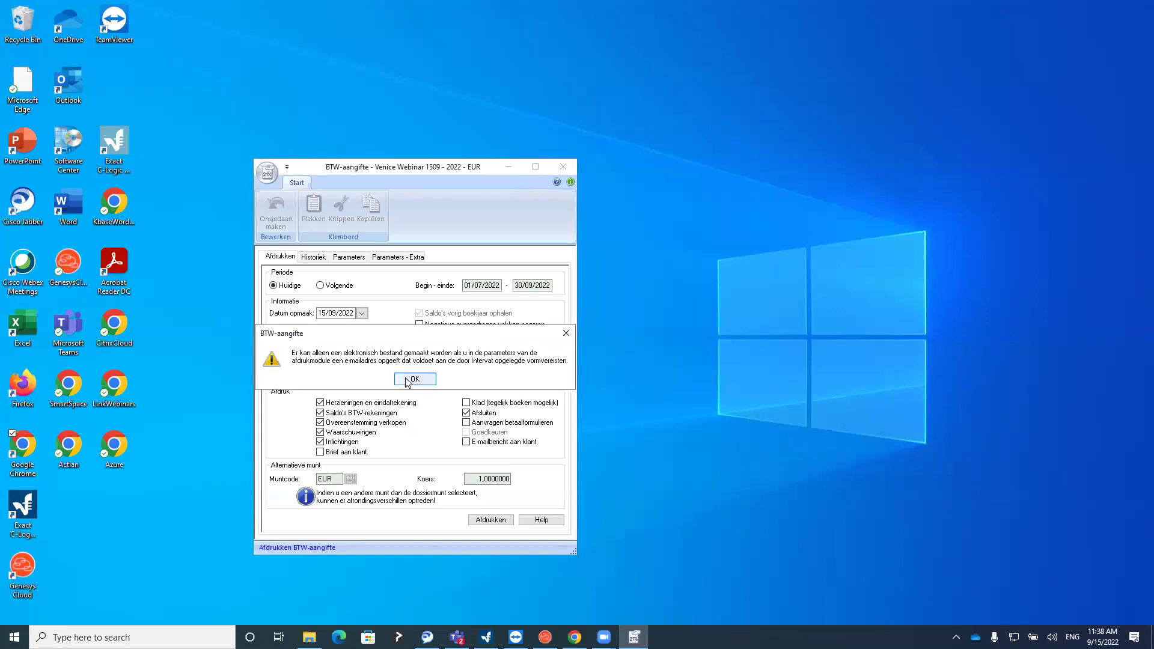
pyautogui.click(412, 379)
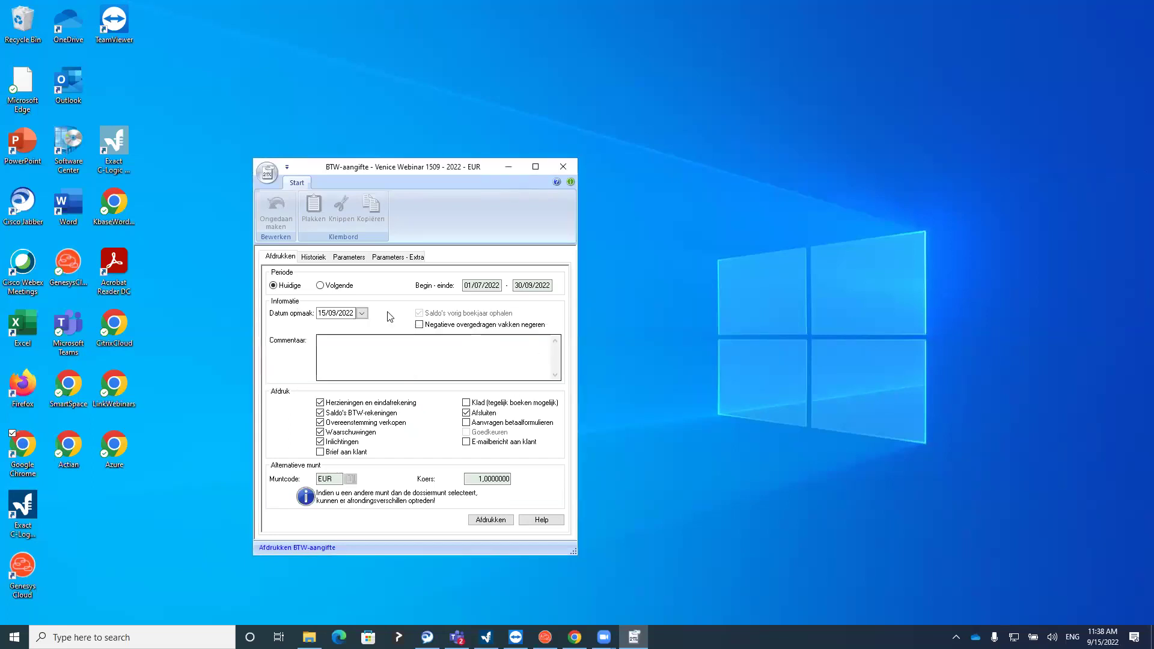
pyautogui.click(348, 257)
# Enter the declarant's e-mail address in the VAT parameters, save, and restart printing the return
pyautogui.click(374, 334)
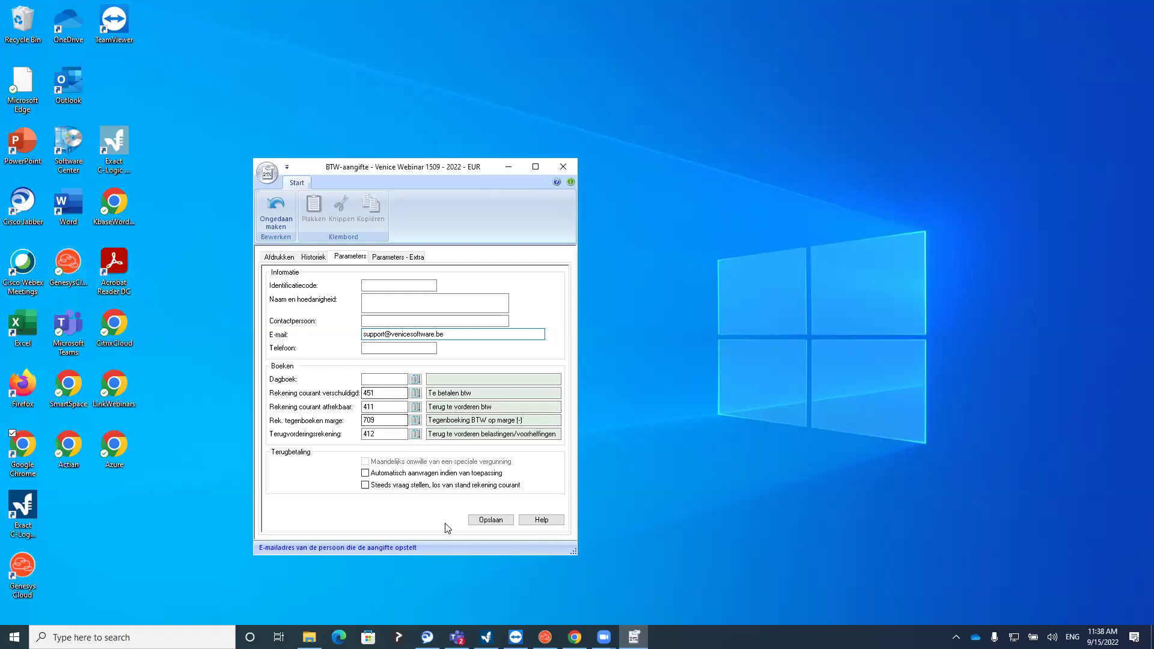
pyautogui.click(485, 521)
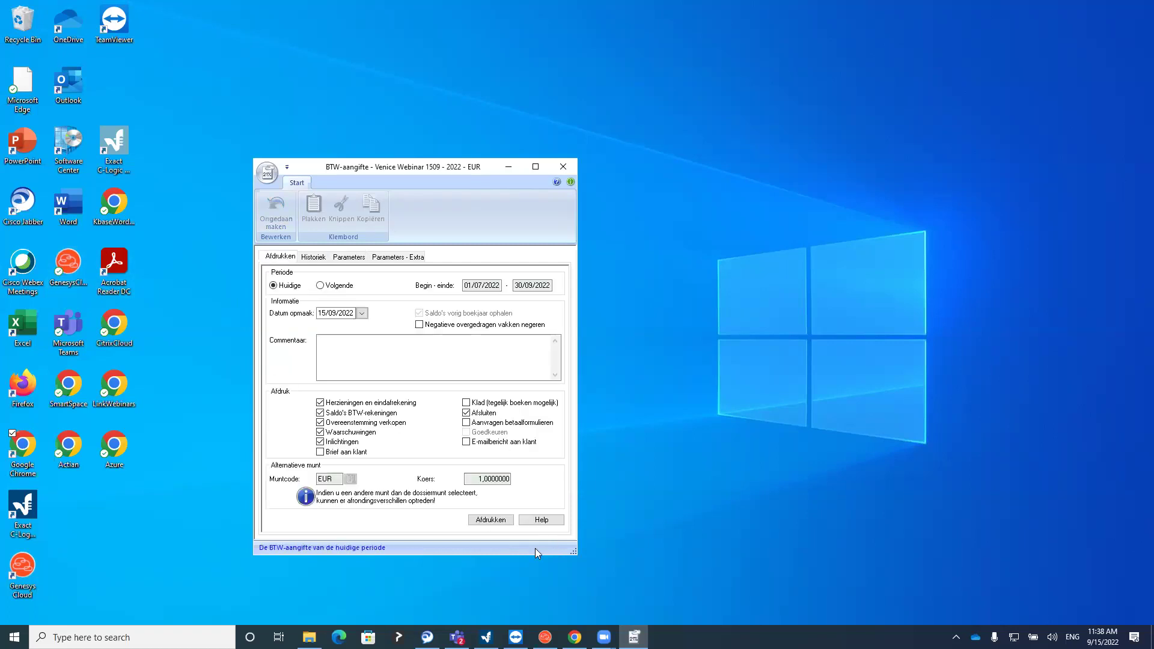
pyautogui.click(497, 522)
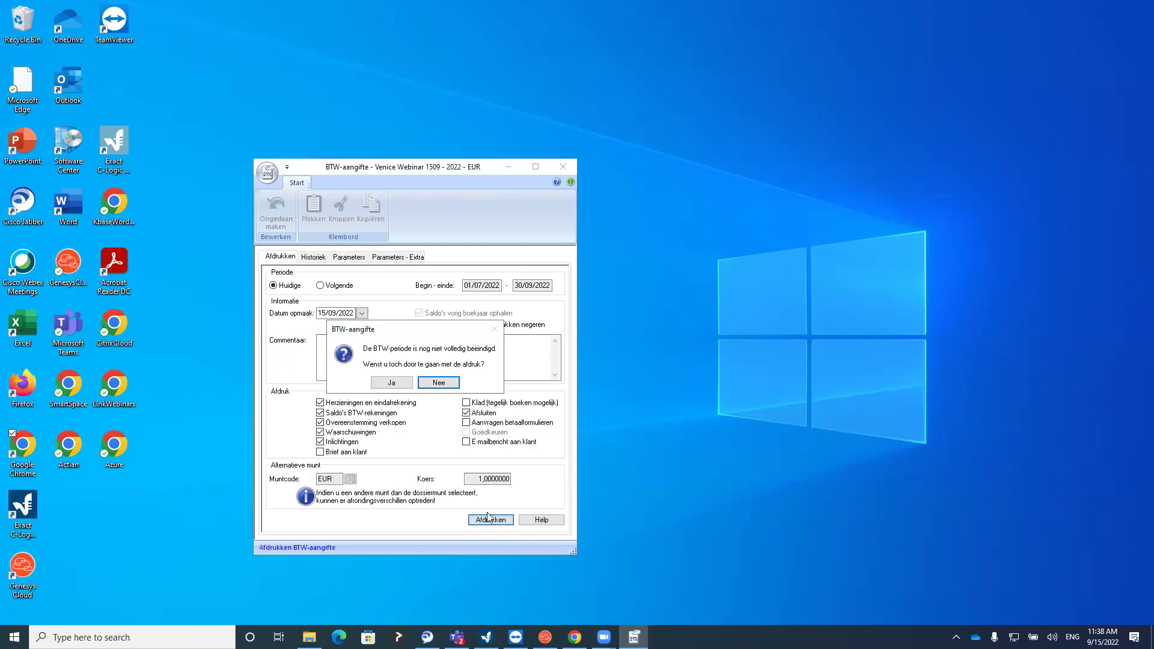
# Print-preview the VAT return despite the unfinished period, check the last page, and close it
pyautogui.click(397, 385)
pyautogui.click(456, 514)
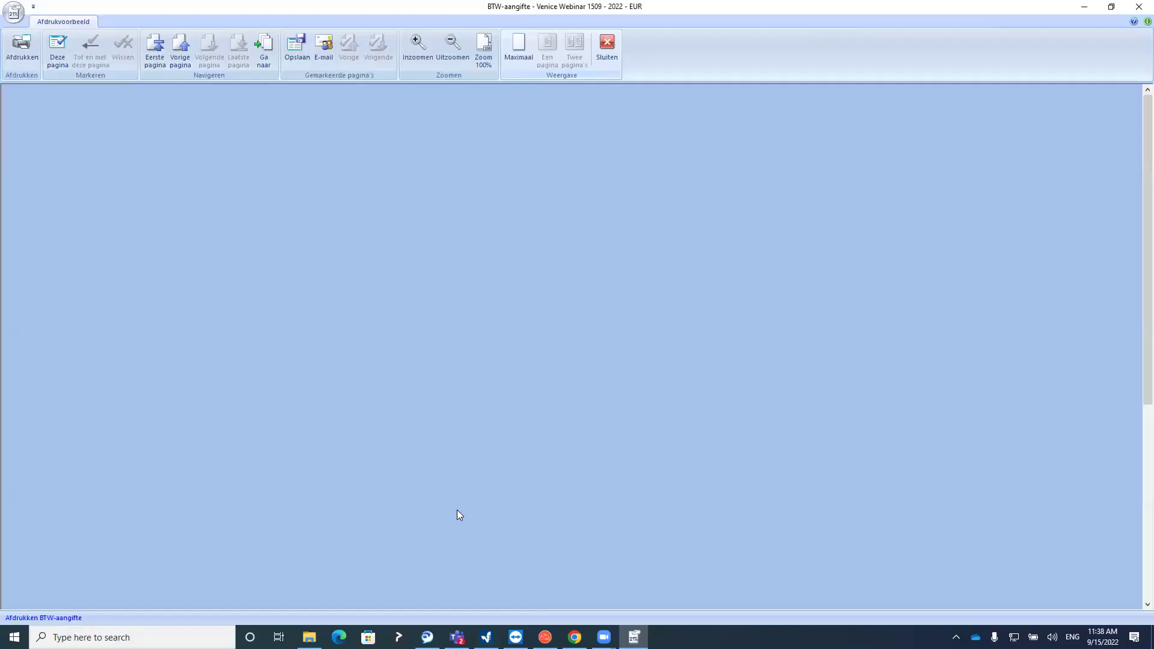
pyautogui.click(235, 48)
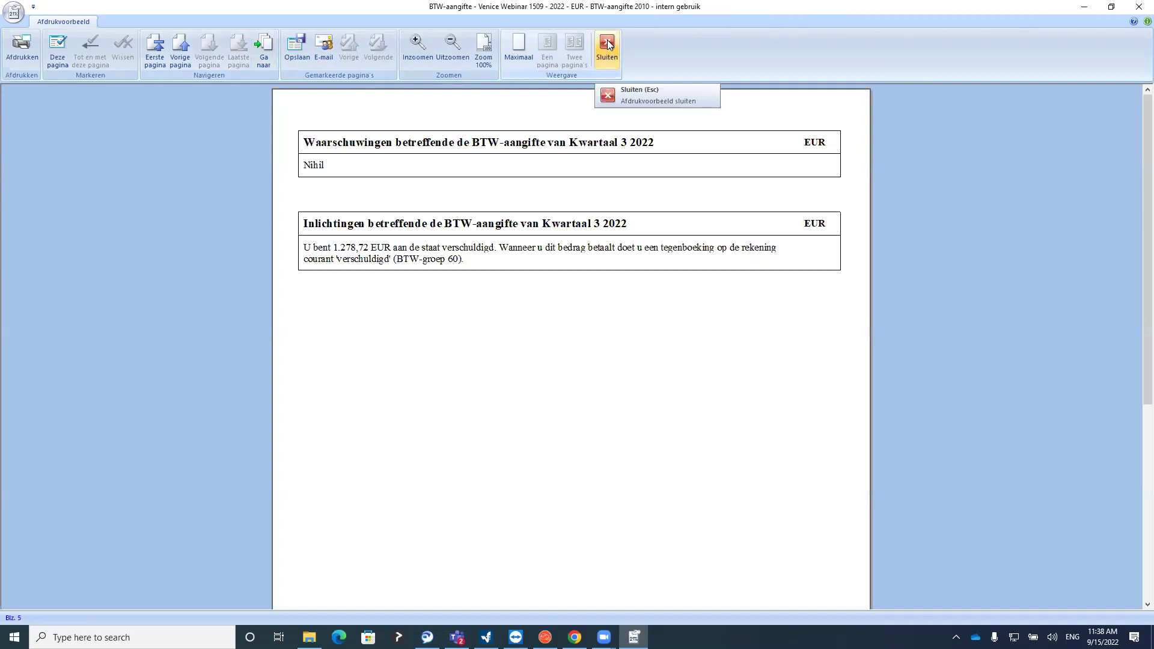
pyautogui.click(607, 43)
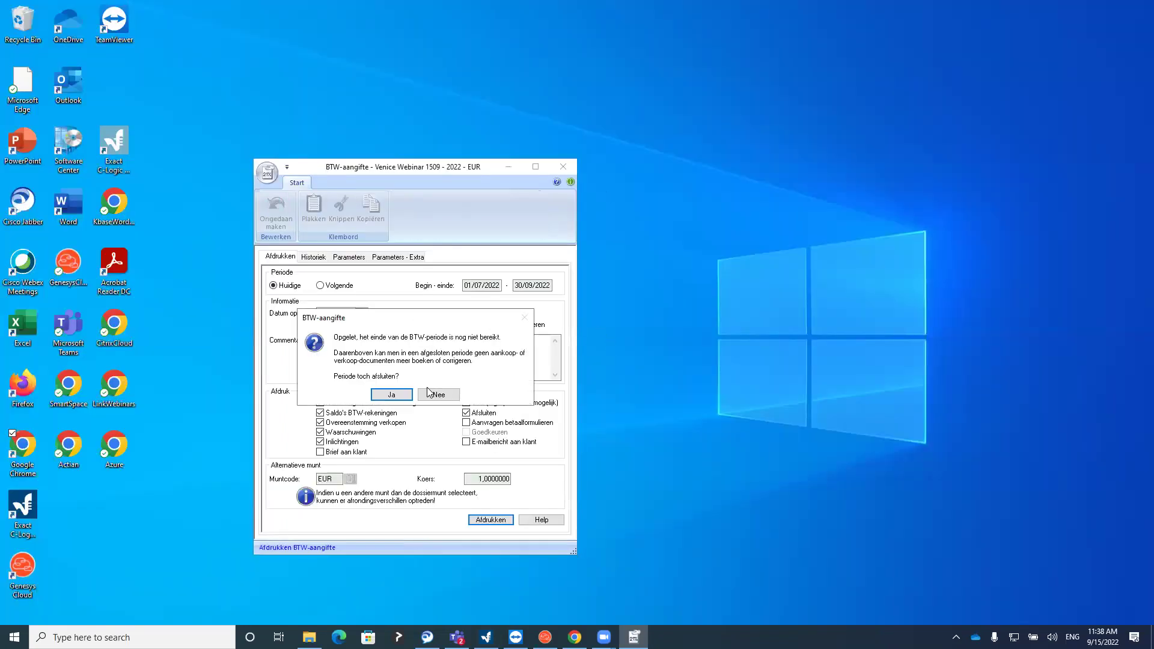
# Confirm closing the Q3 2022 period and acknowledge the saved Intervat file VAT_20223.xml
pyautogui.click(392, 395)
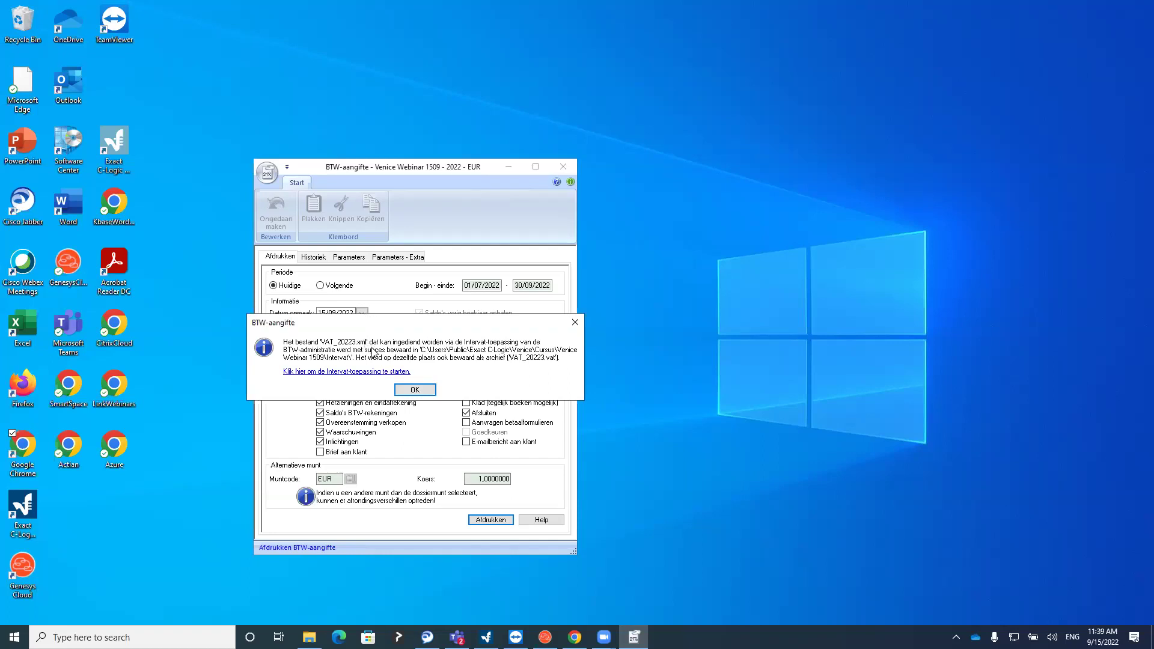
pyautogui.click(414, 390)
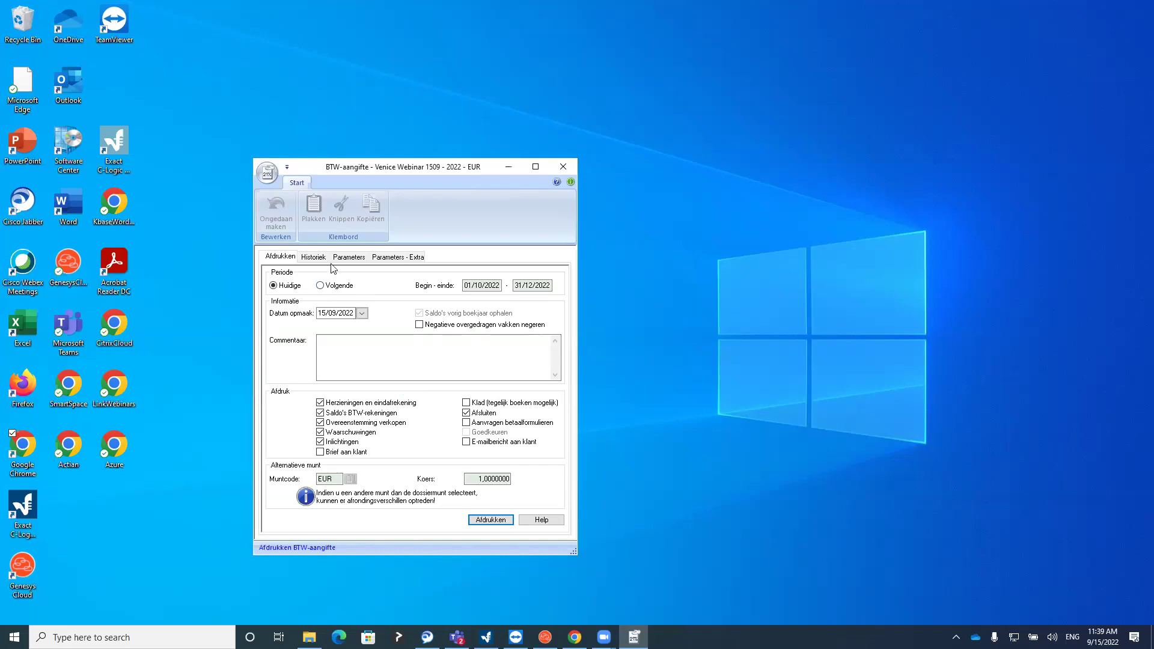
pyautogui.click(313, 257)
# Select Kwartaal 3 2022 in the VAT history and open its closing booking entry
pyautogui.click(298, 322)
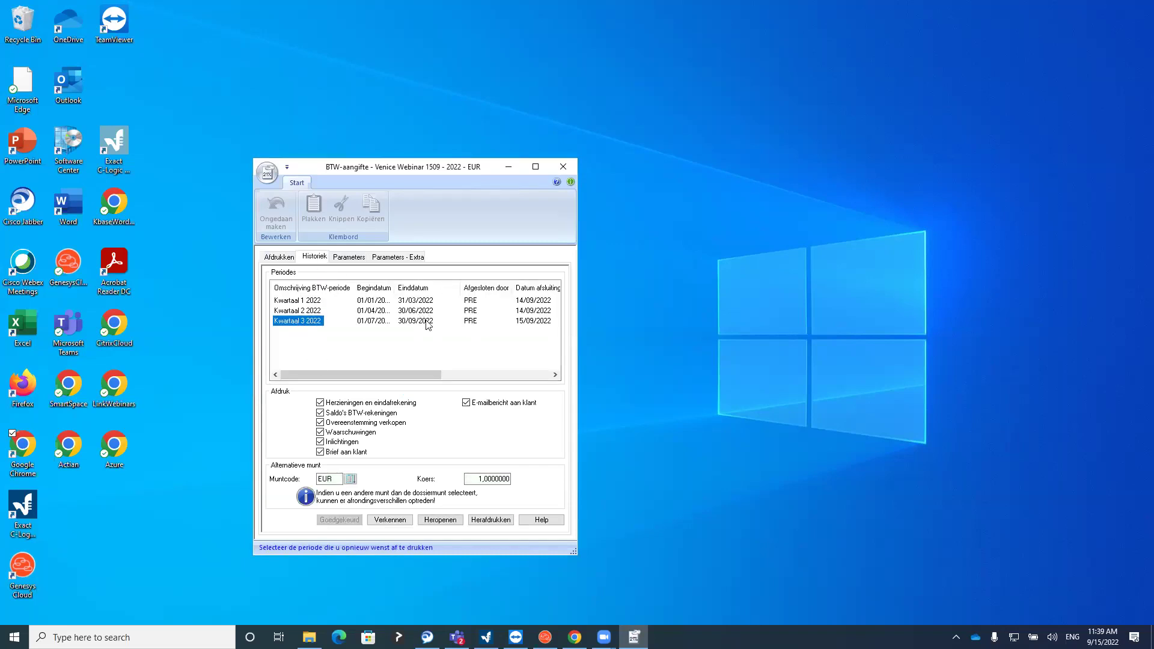
pyautogui.click(402, 326)
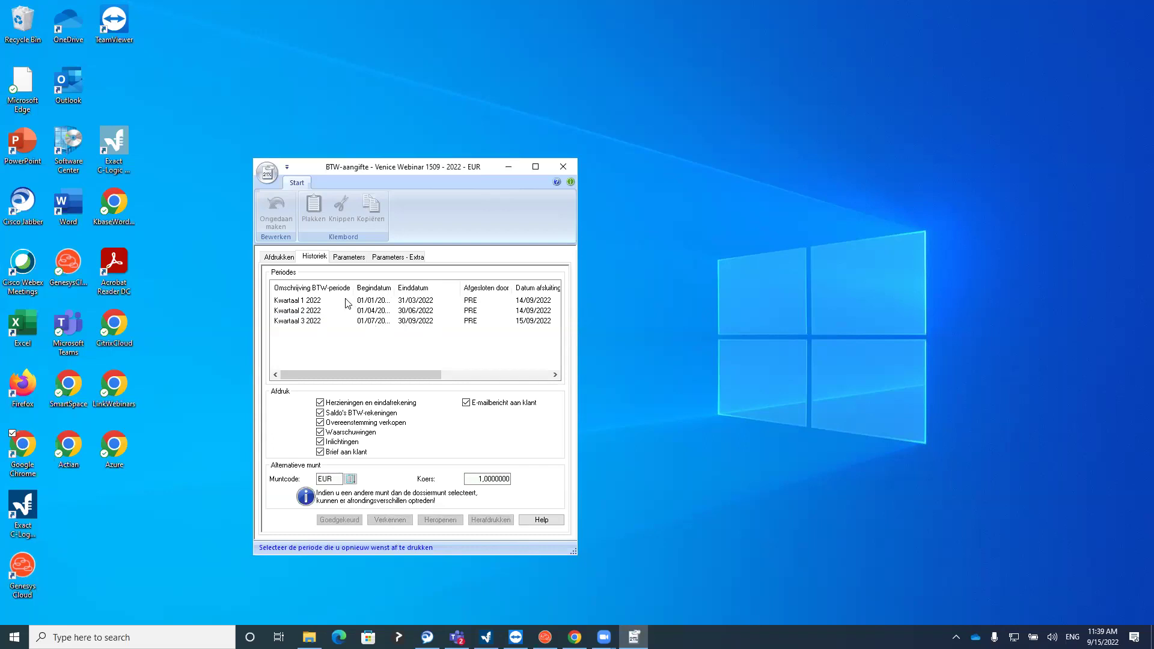
pyautogui.click(277, 258)
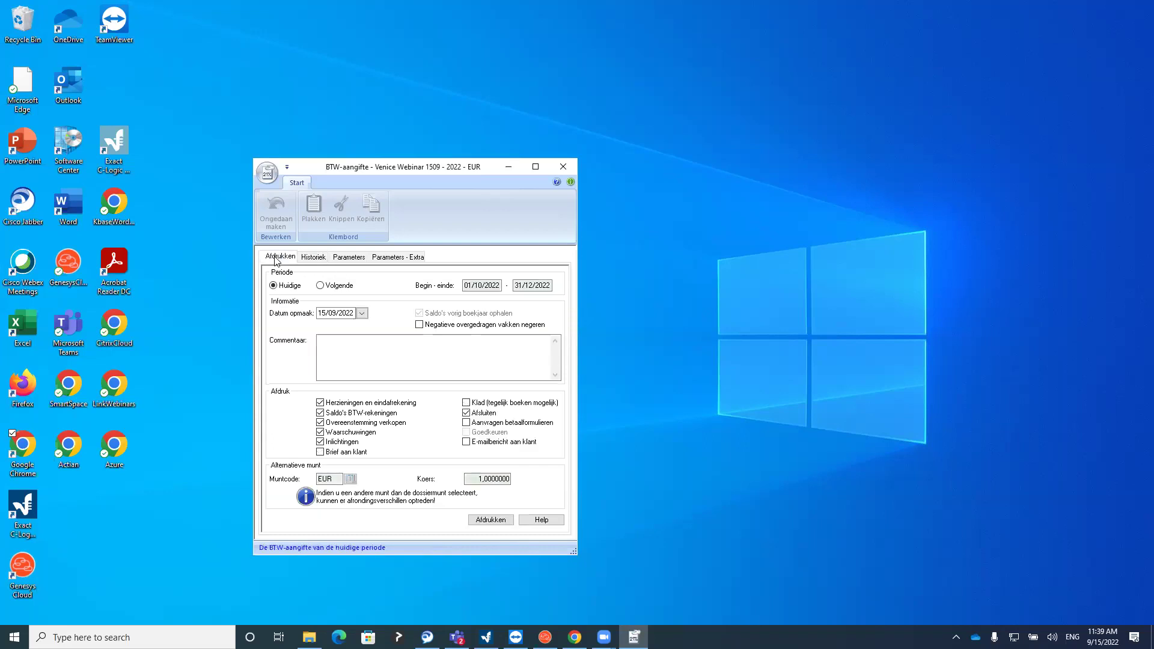
pyautogui.click(319, 259)
pyautogui.click(301, 324)
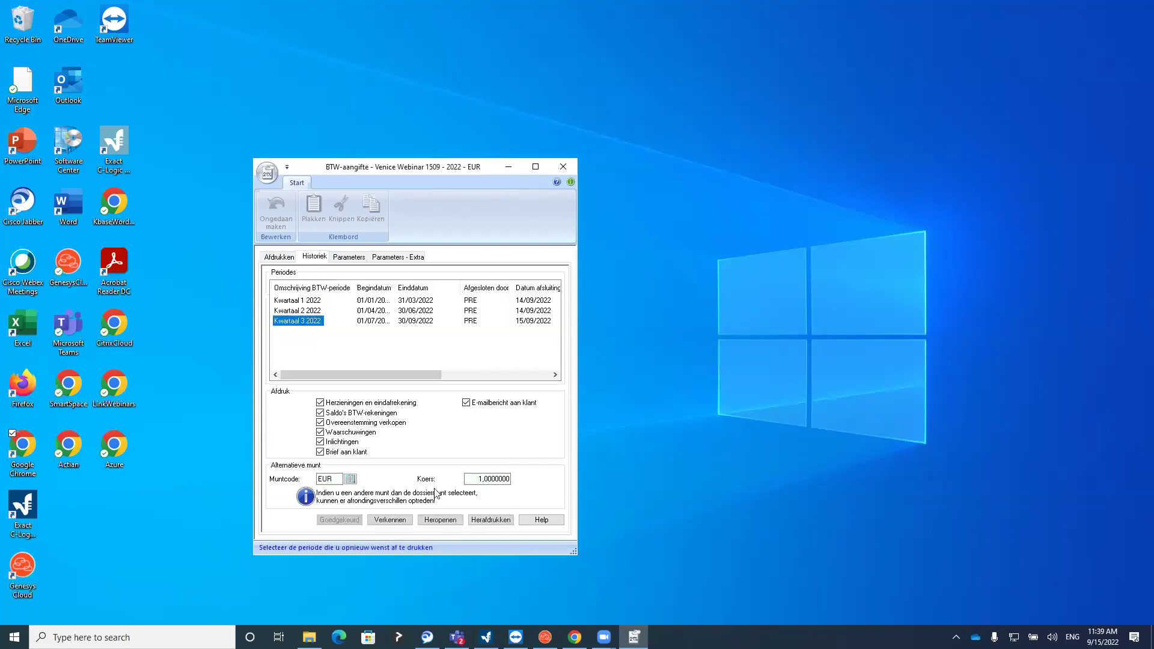
pyautogui.click(400, 520)
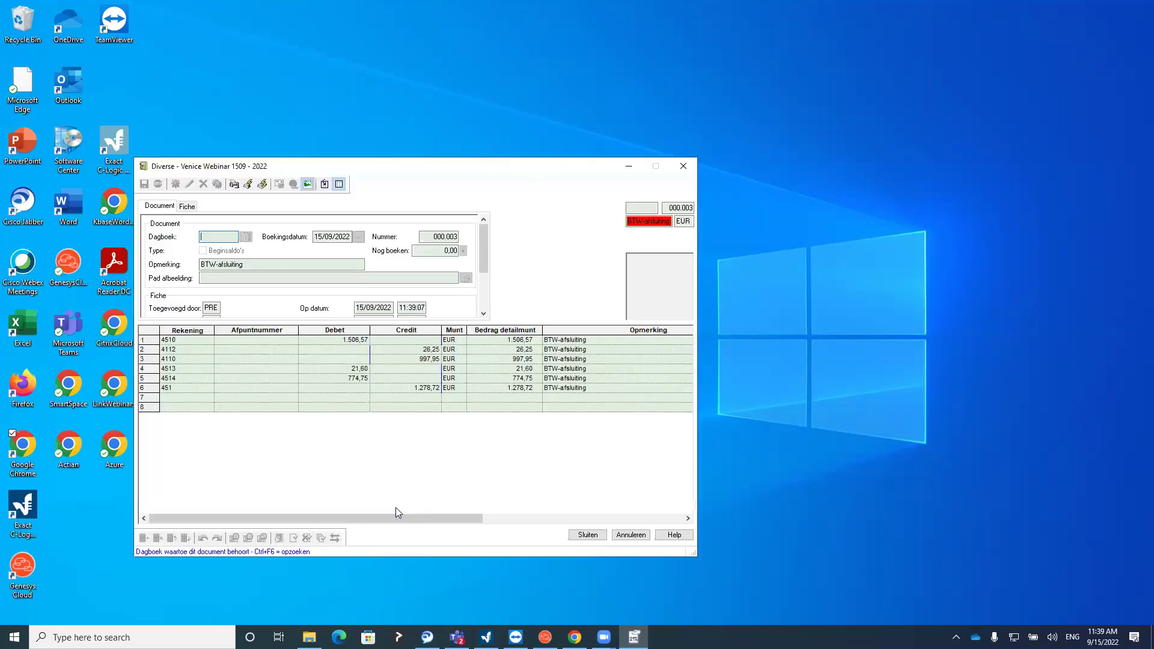
# Inspect the closing entry lines (26,25 credit, 774,75 debit, account 451), then close it
pyautogui.click(345, 349)
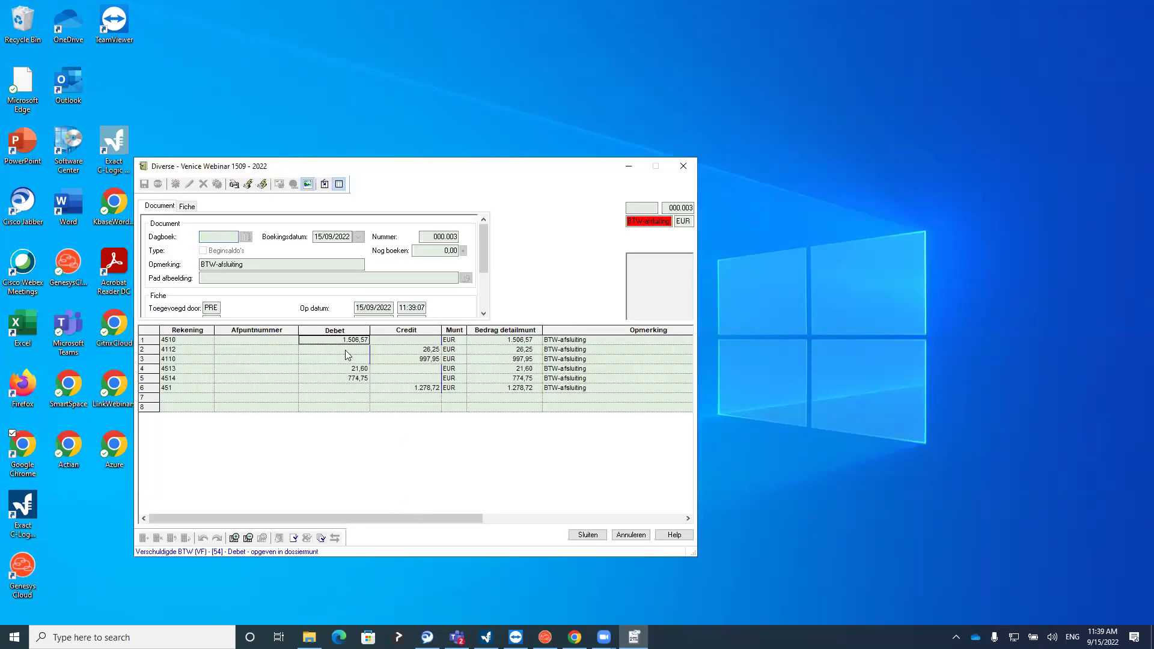
pyautogui.click(430, 350)
pyautogui.click(424, 365)
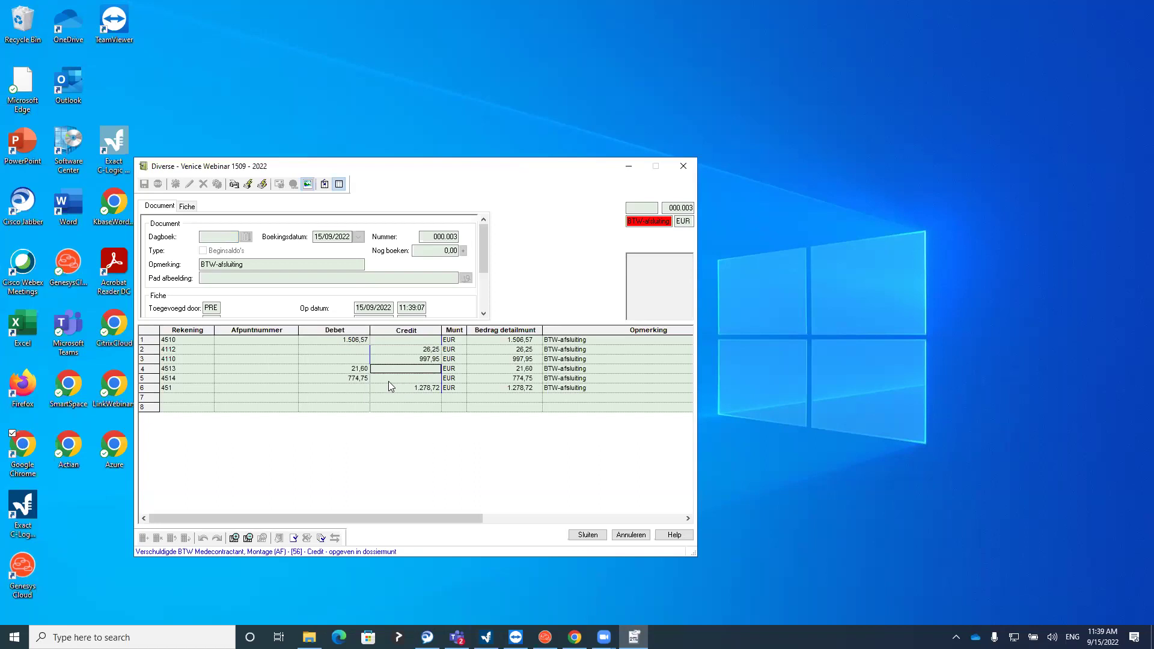
pyautogui.click(340, 378)
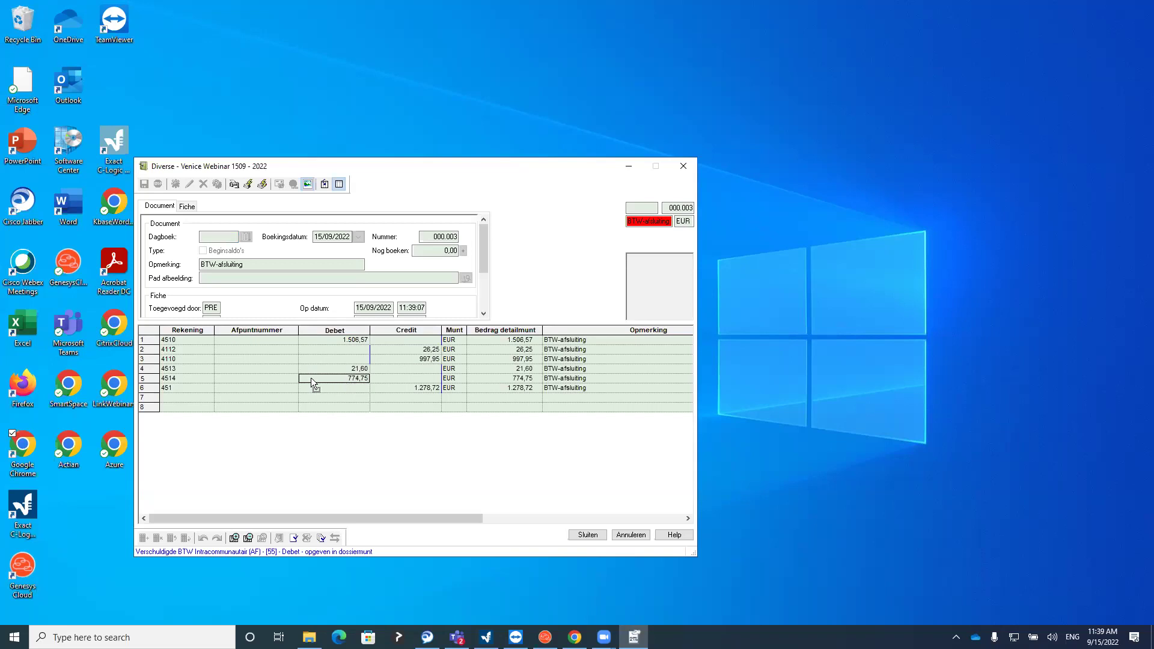
pyautogui.click(327, 389)
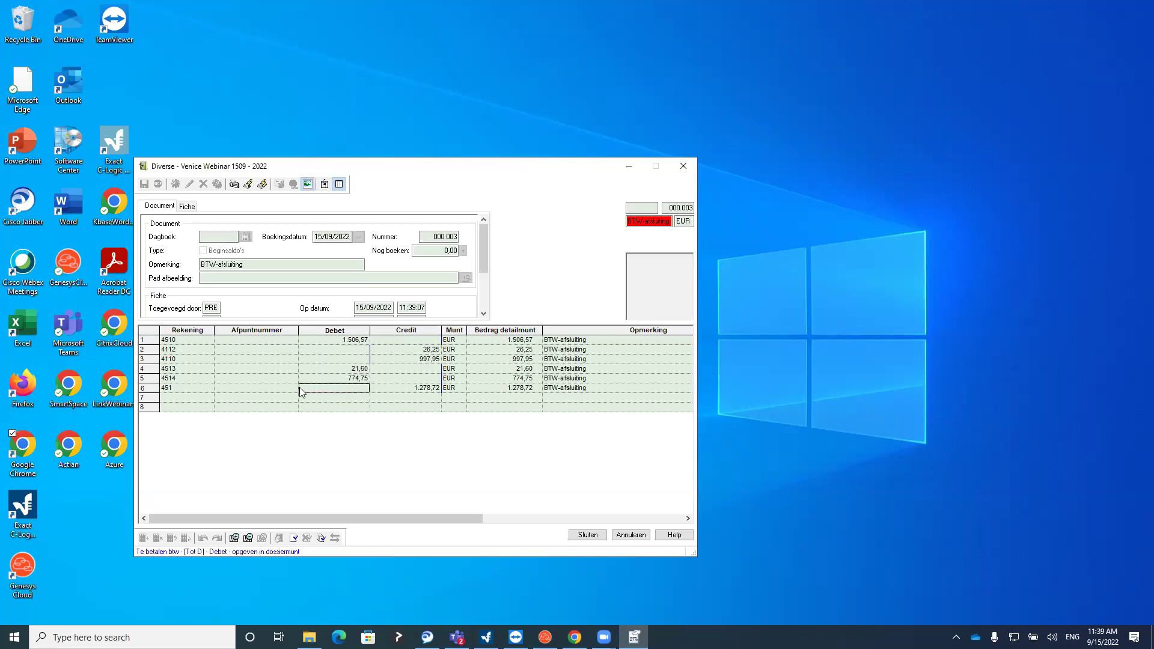
pyautogui.click(181, 390)
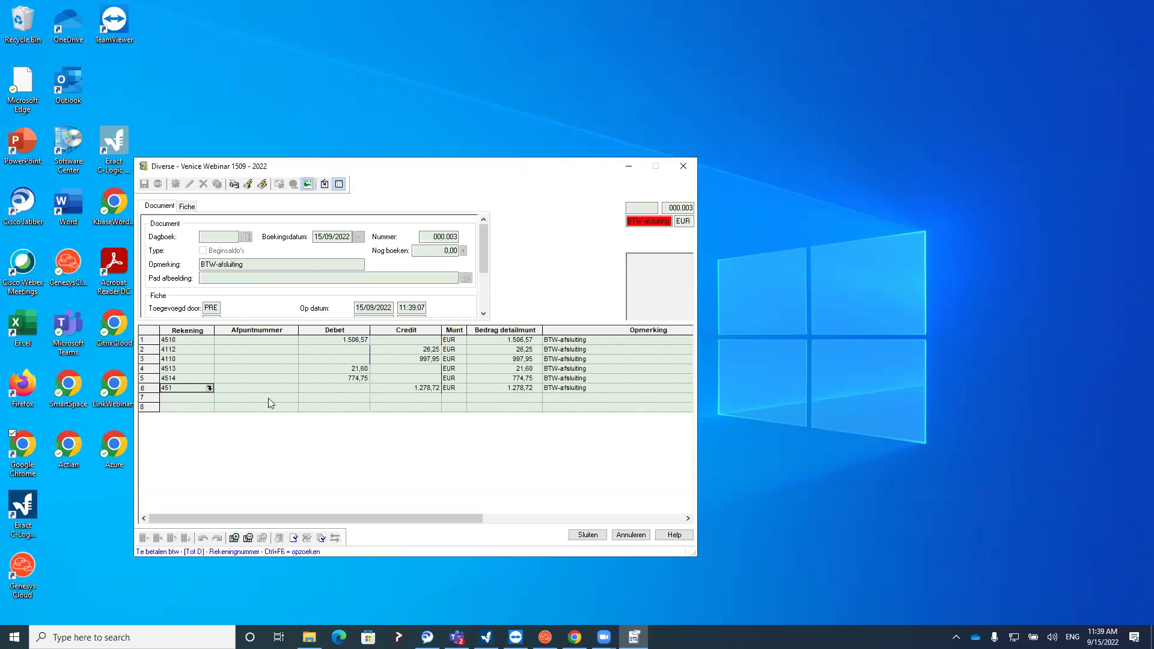
pyautogui.click(684, 168)
# Close the VAT return window and open the purchases journal from the main dashboard
pyautogui.click(565, 167)
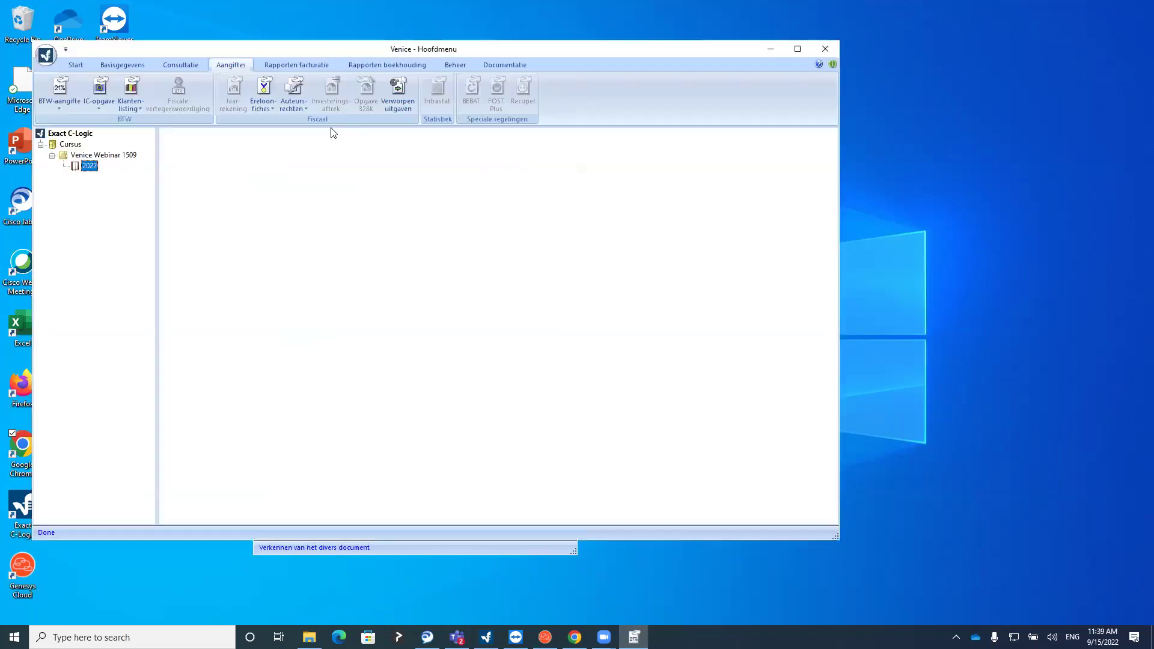
pyautogui.click(84, 65)
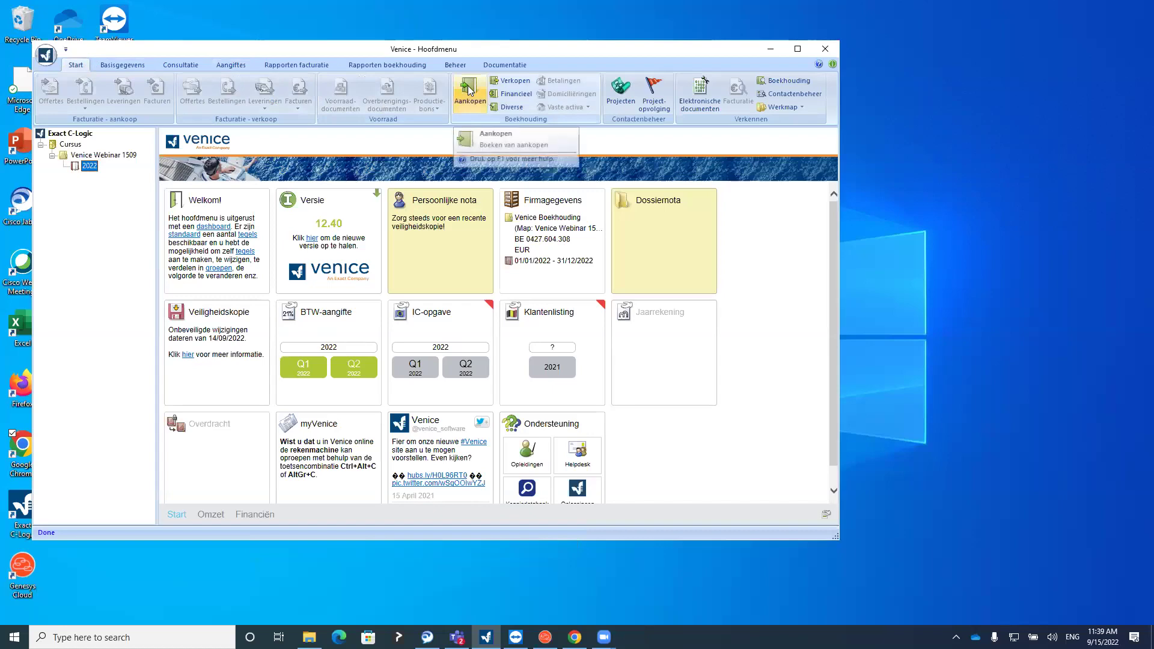
pyautogui.click(469, 91)
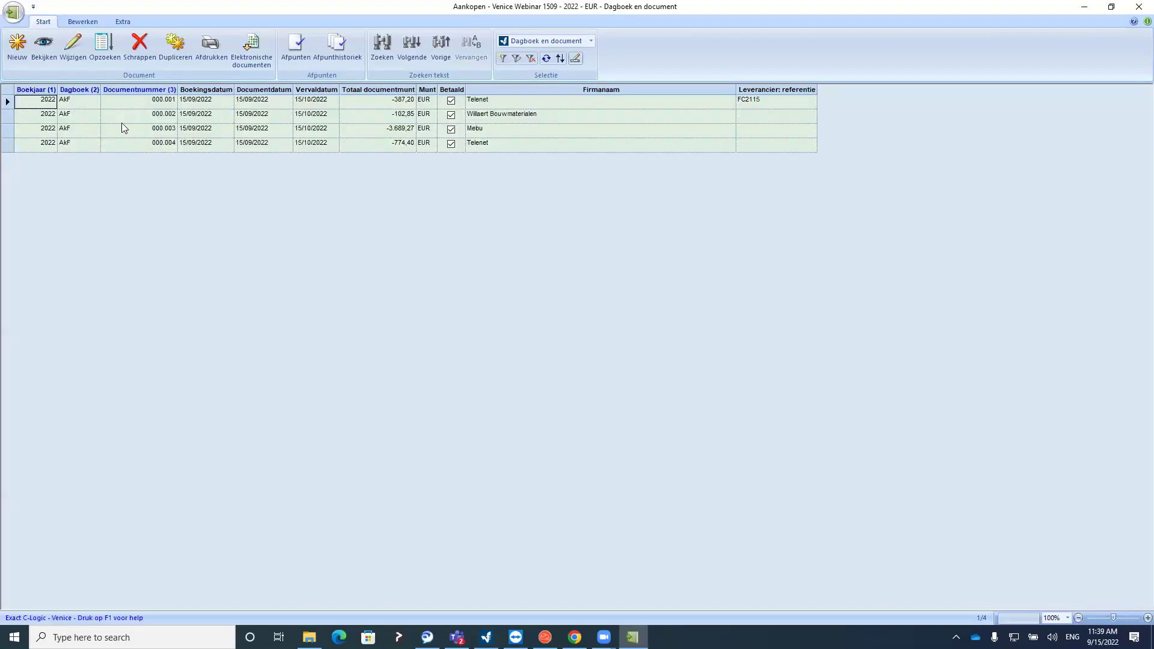
# Open purchase document 000.002 for editing, acknowledge the closed-period warning, and close it unchanged
pyautogui.click(138, 114)
pyautogui.click(149, 144)
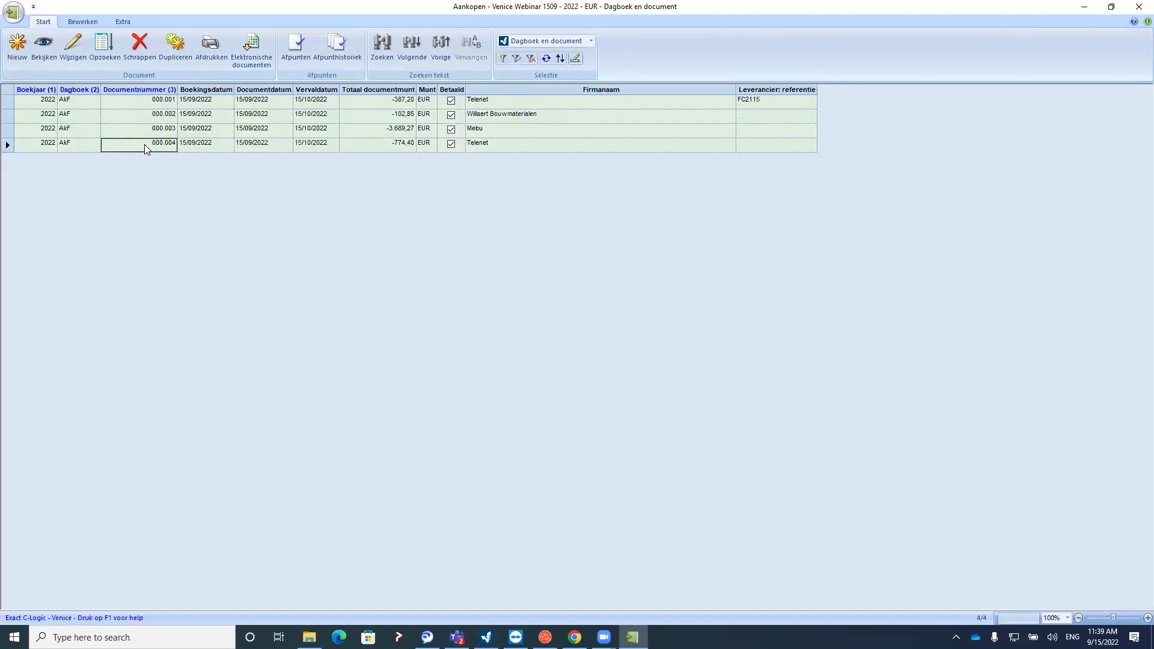
pyautogui.click(205, 116)
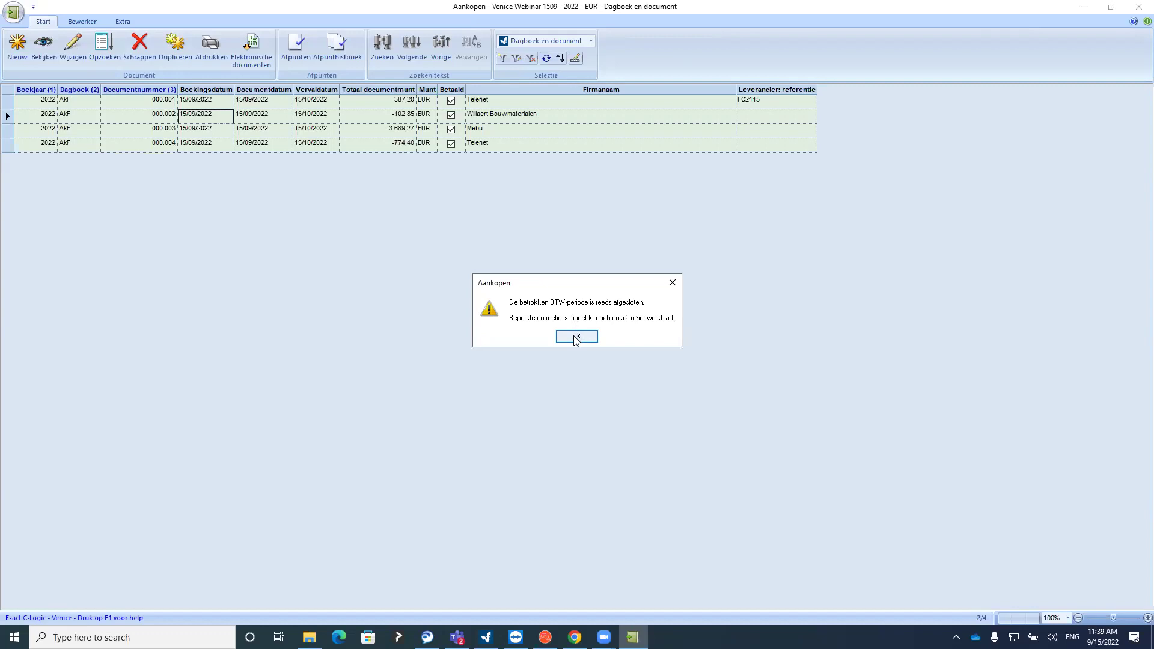
pyautogui.click(577, 338)
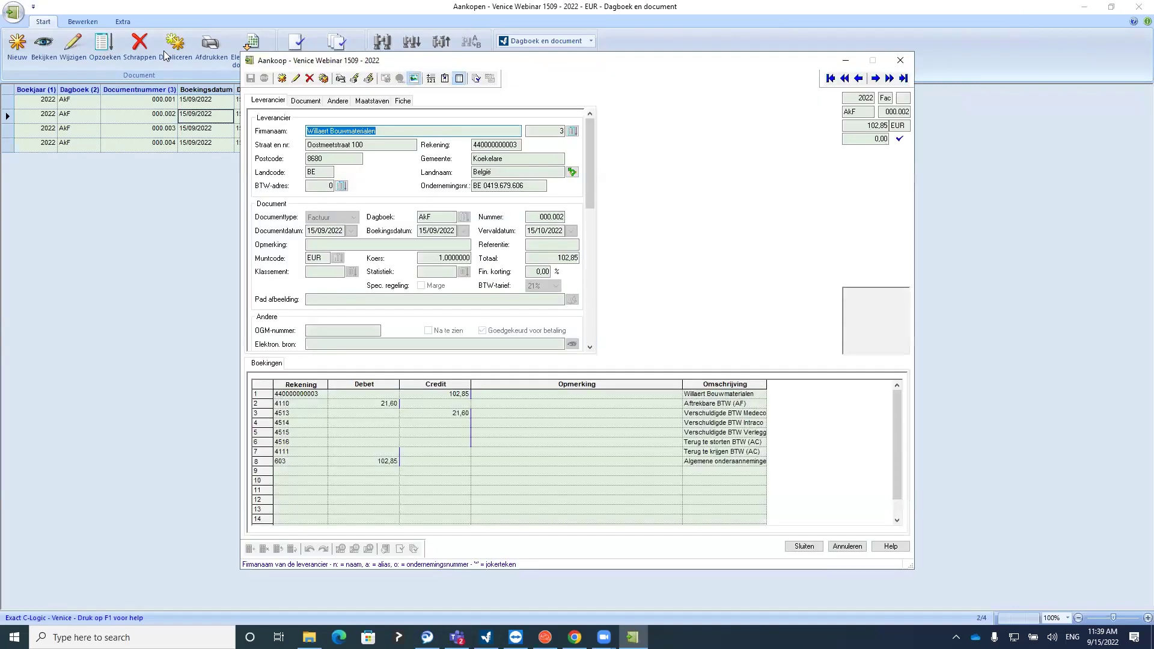
pyautogui.click(899, 60)
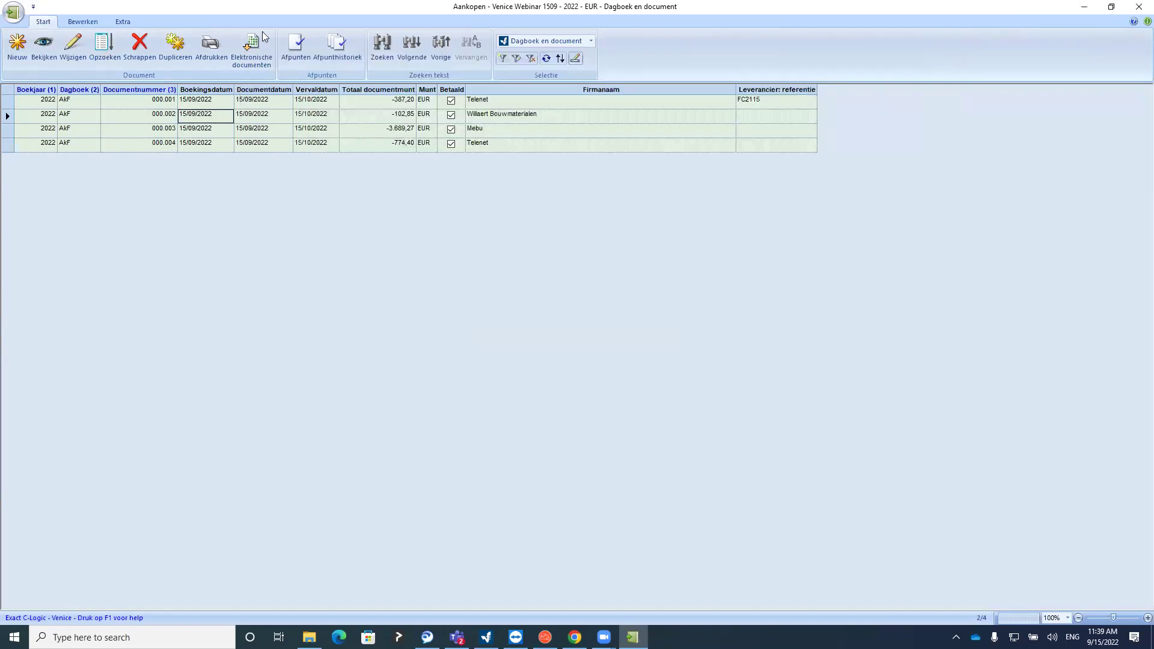
# Try deleting purchase document 000.002 and dismiss the cannot-be-deleted warning
pyautogui.click(145, 58)
pyautogui.click(536, 332)
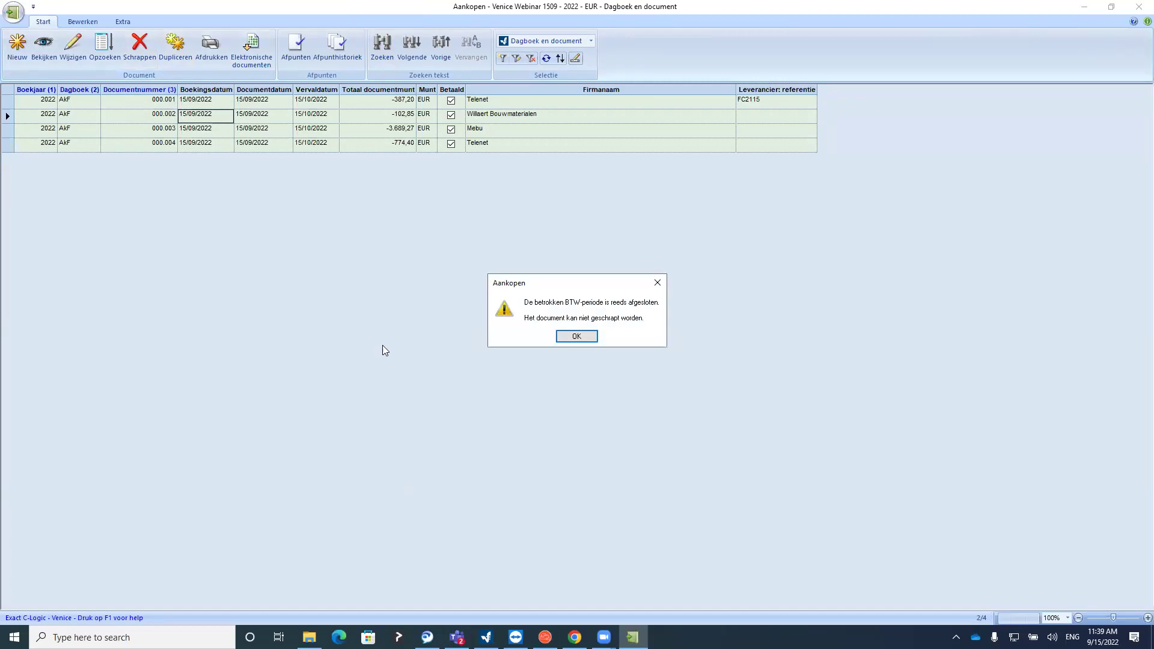
pyautogui.click(577, 335)
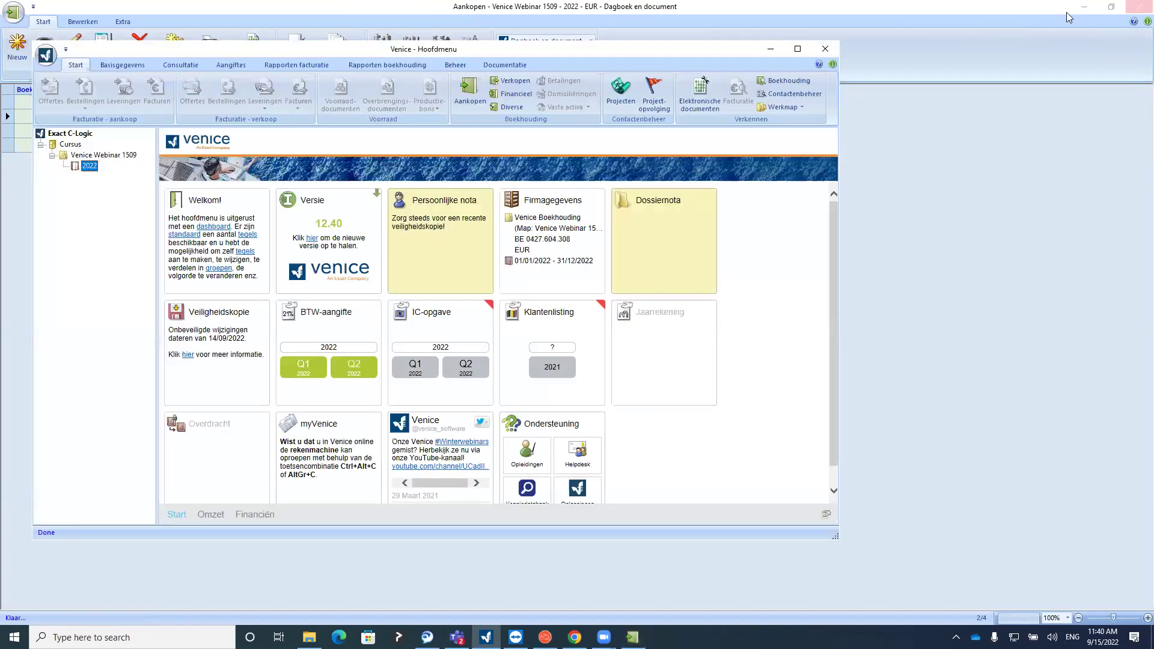
# Open the sales journal, try the first sales document, and dismiss the closed-period warning
pyautogui.click(494, 83)
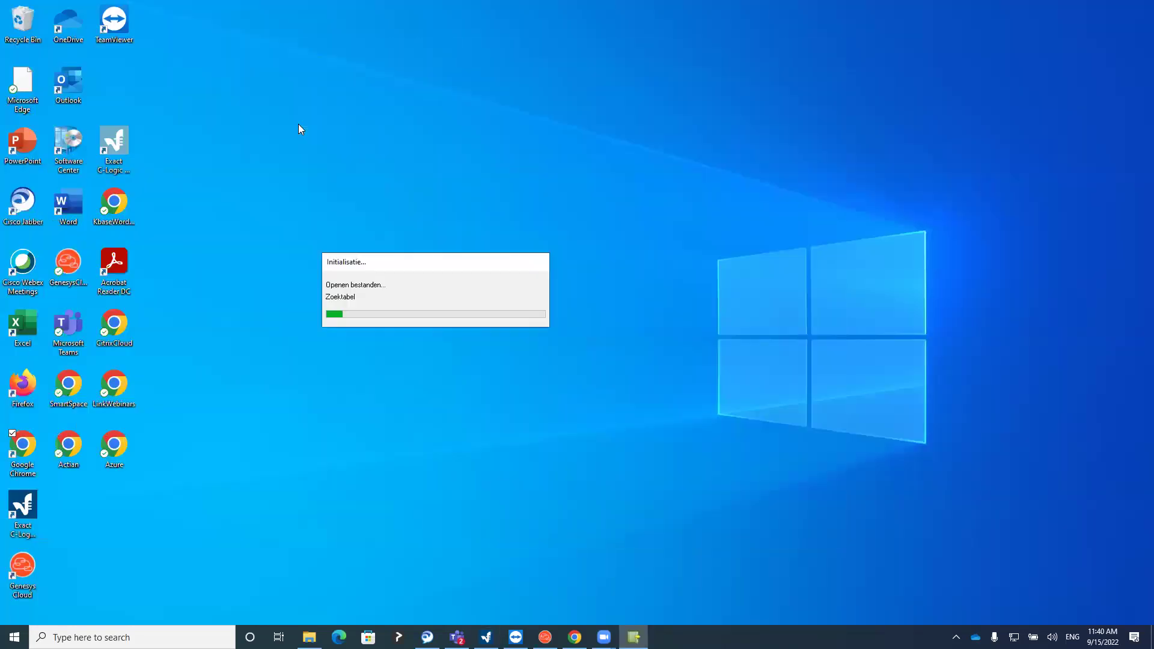
pyautogui.click(125, 109)
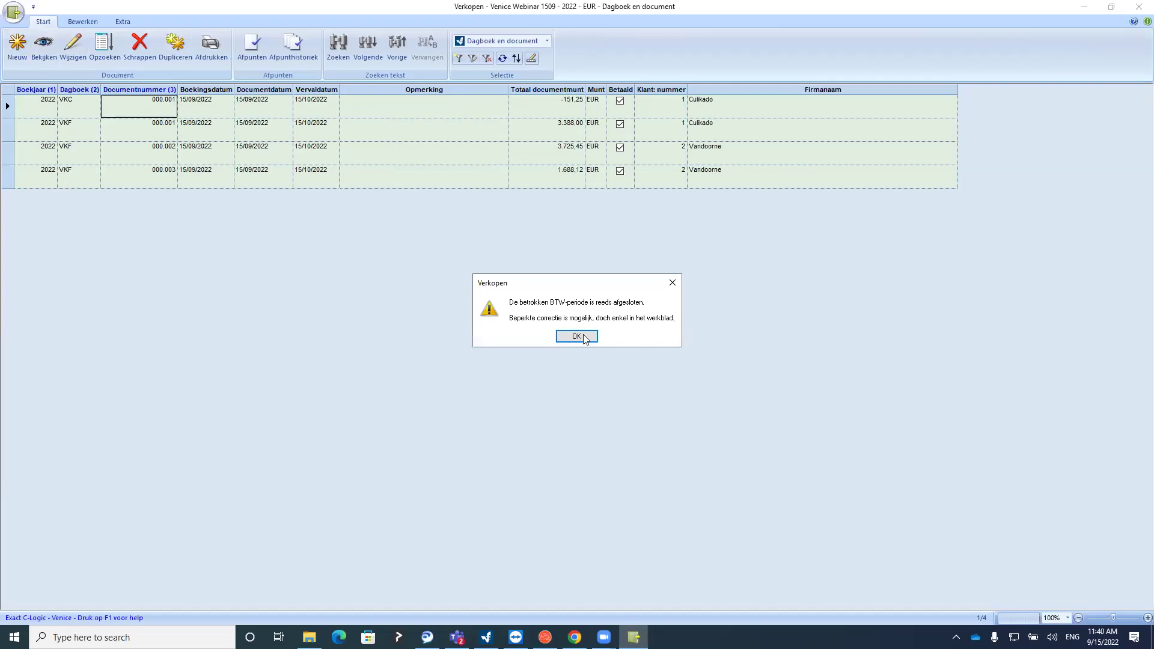
pyautogui.click(580, 337)
pyautogui.click(797, 66)
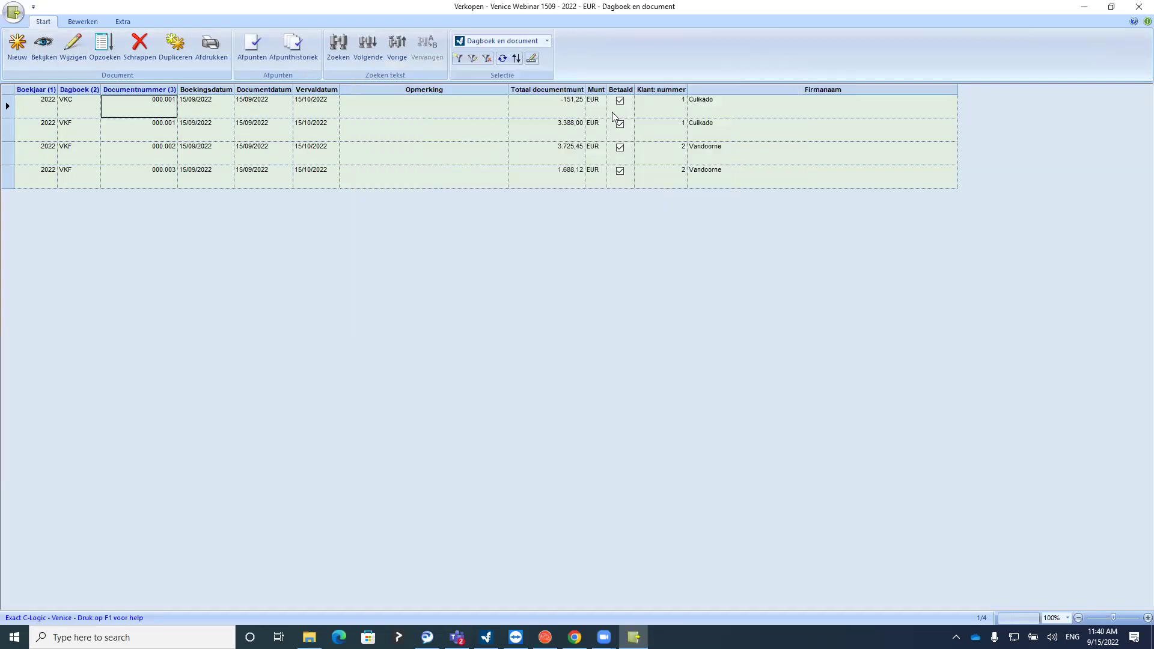
# Switch the worksheet to Wijzigbaar, go to the first document's remark, then make it read-only again
pyautogui.moveTo(238, 114); pyautogui.dragTo(250, 163)
pyautogui.click(249, 175)
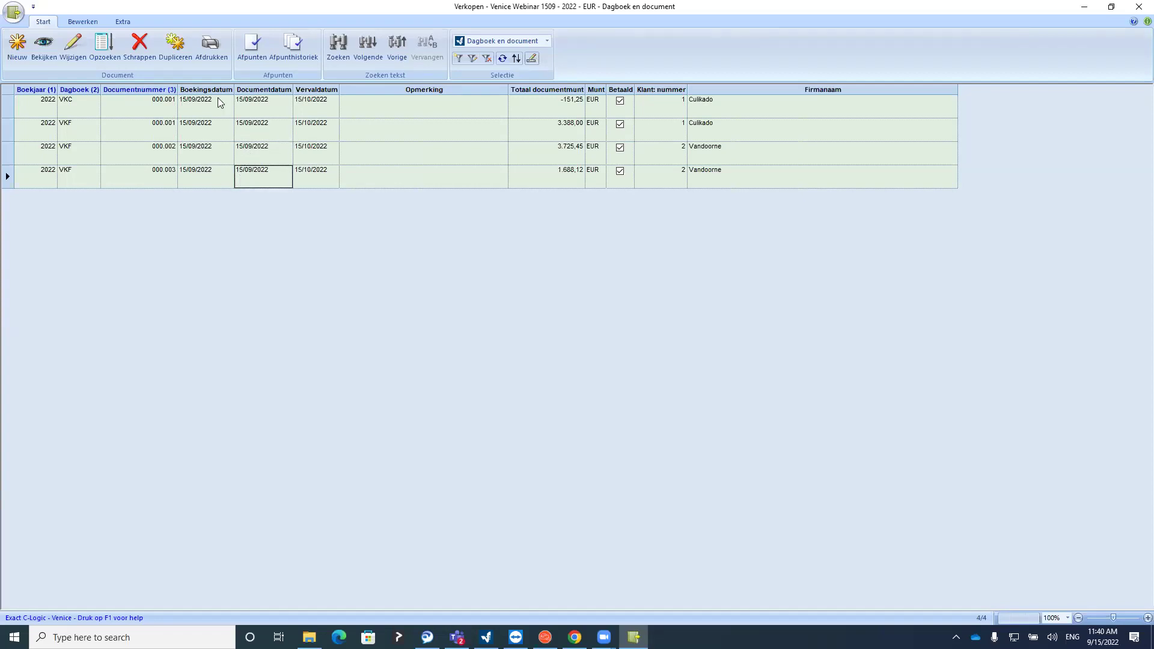
pyautogui.click(532, 59)
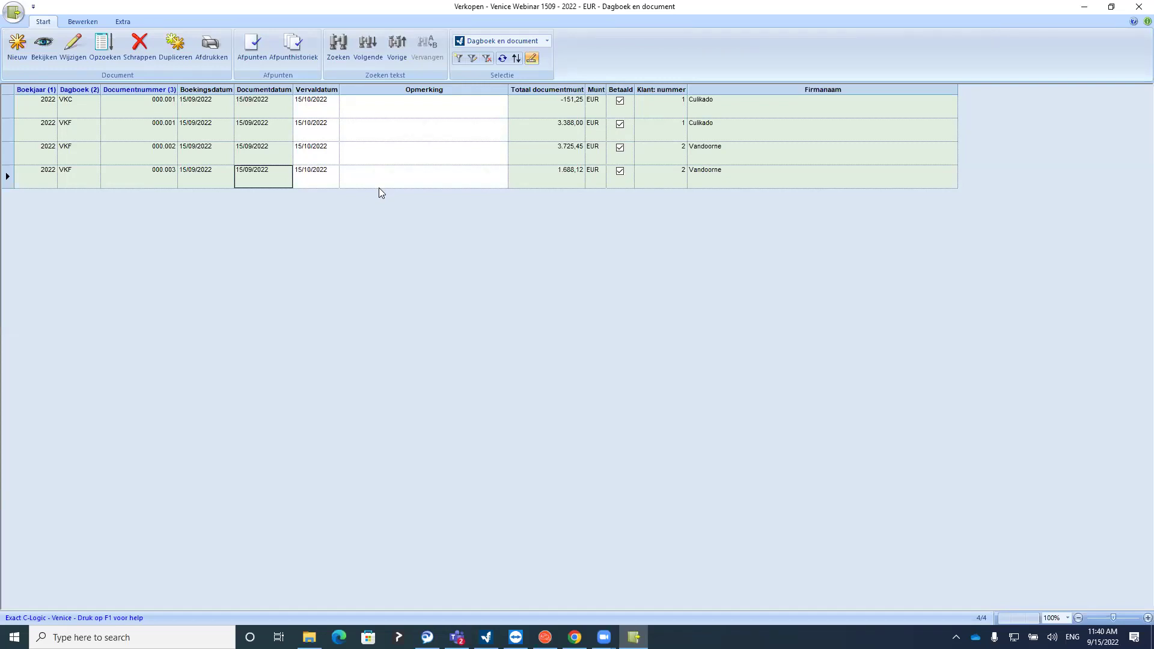
pyautogui.click(422, 113)
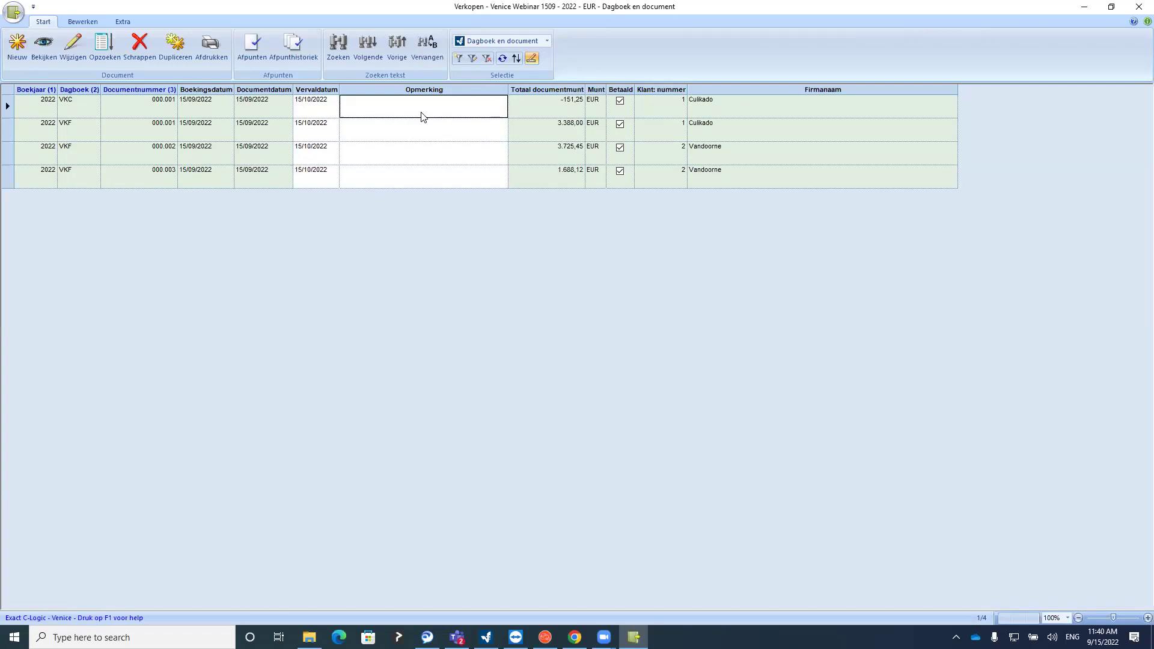
pyautogui.click(531, 61)
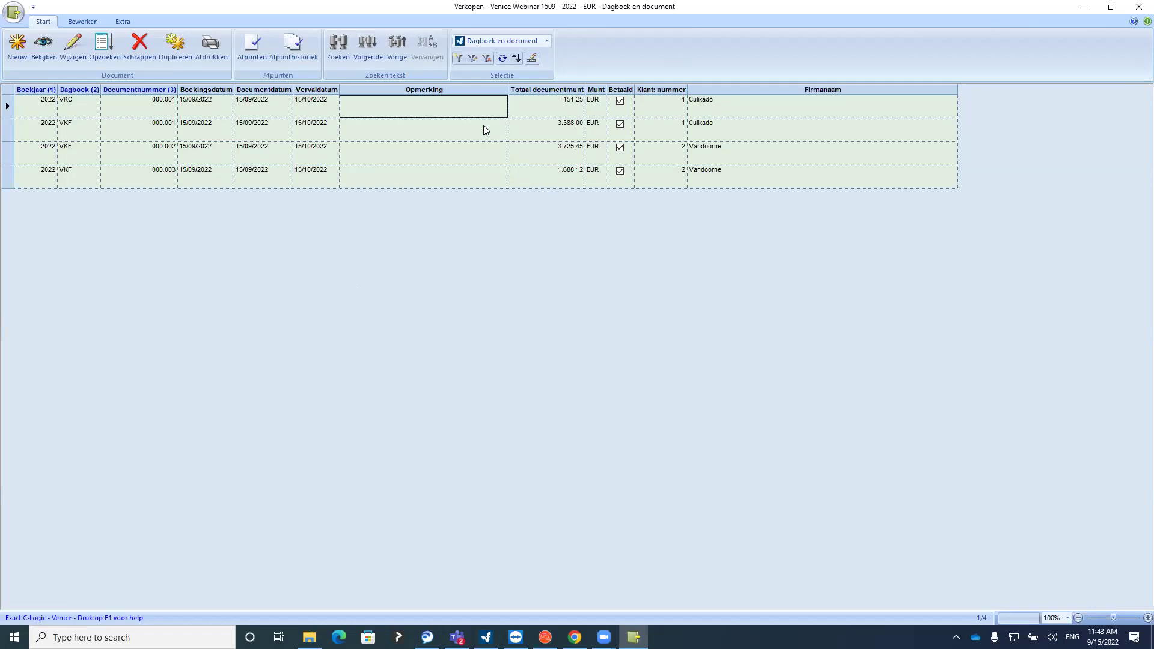
# Step through the second document's remark and the company names down to the last sales document
pyautogui.click(464, 131)
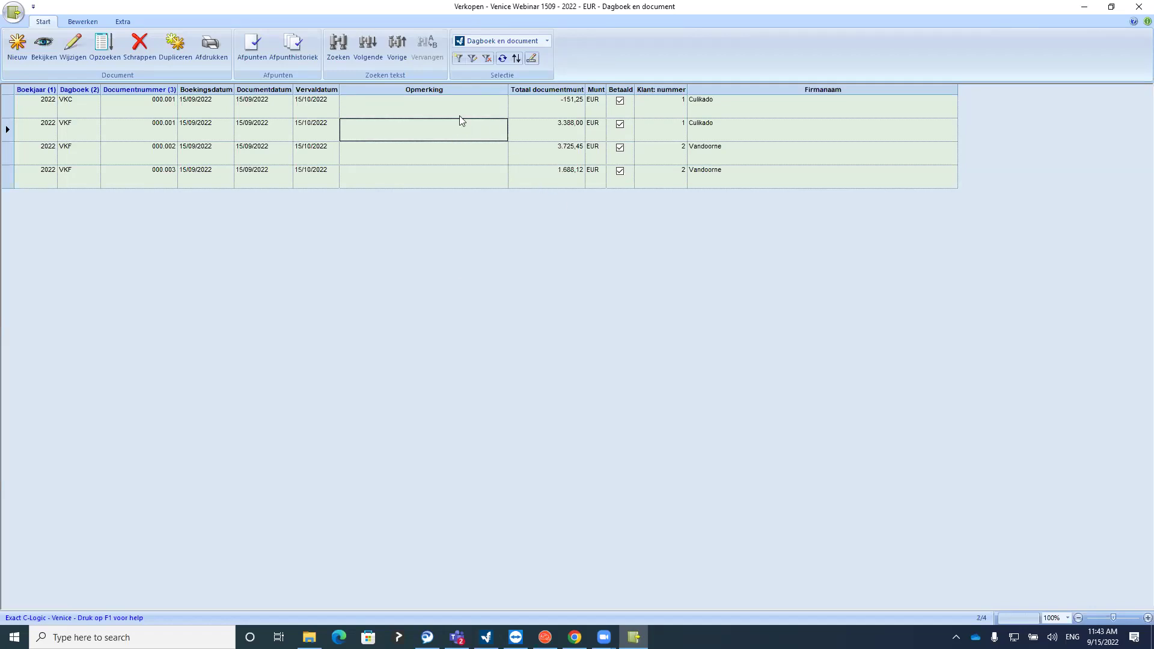
pyautogui.click(434, 129)
pyautogui.press('F3')
pyautogui.click(366, 135)
pyautogui.click(759, 115)
pyautogui.click(751, 131)
pyautogui.click(744, 150)
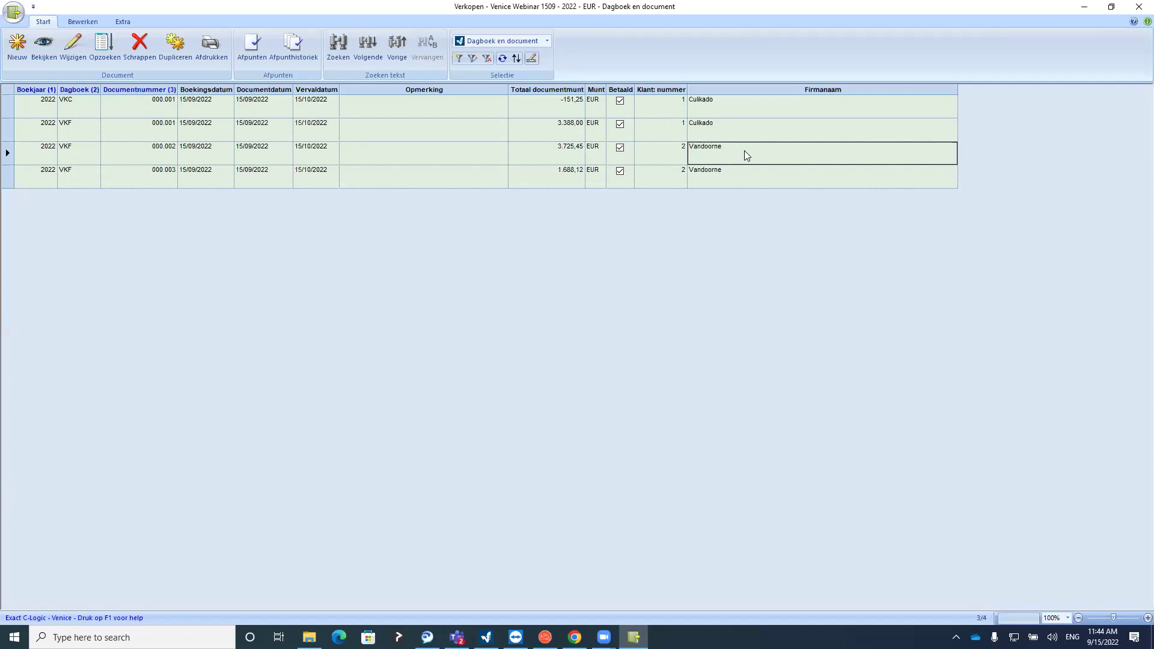
pyautogui.click(729, 174)
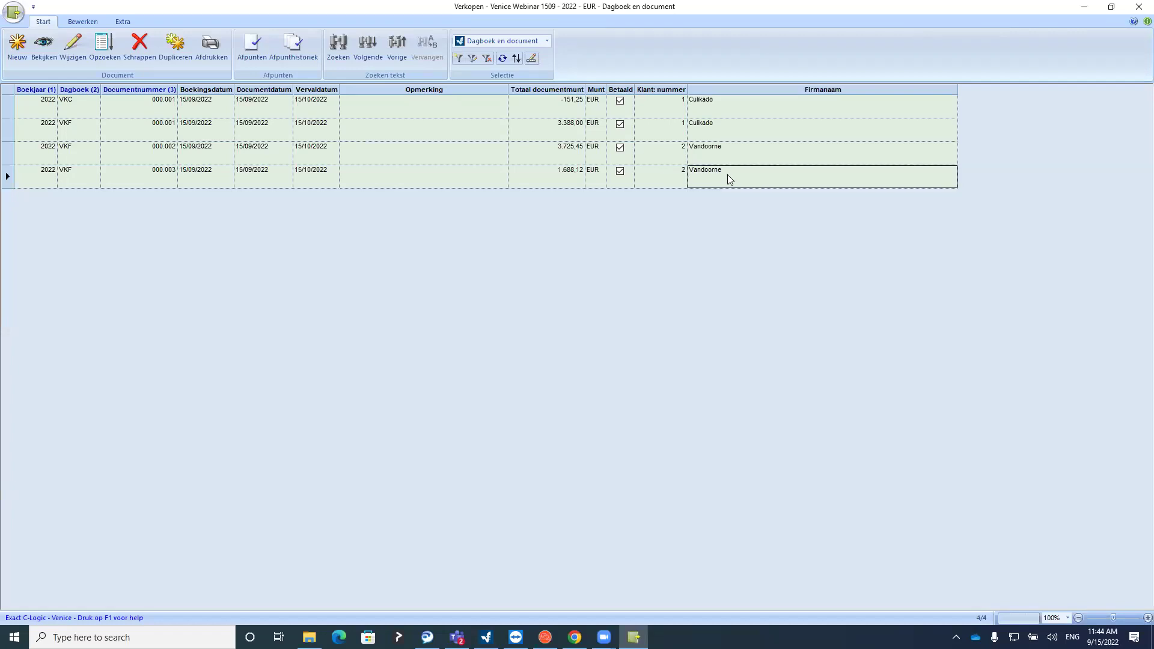